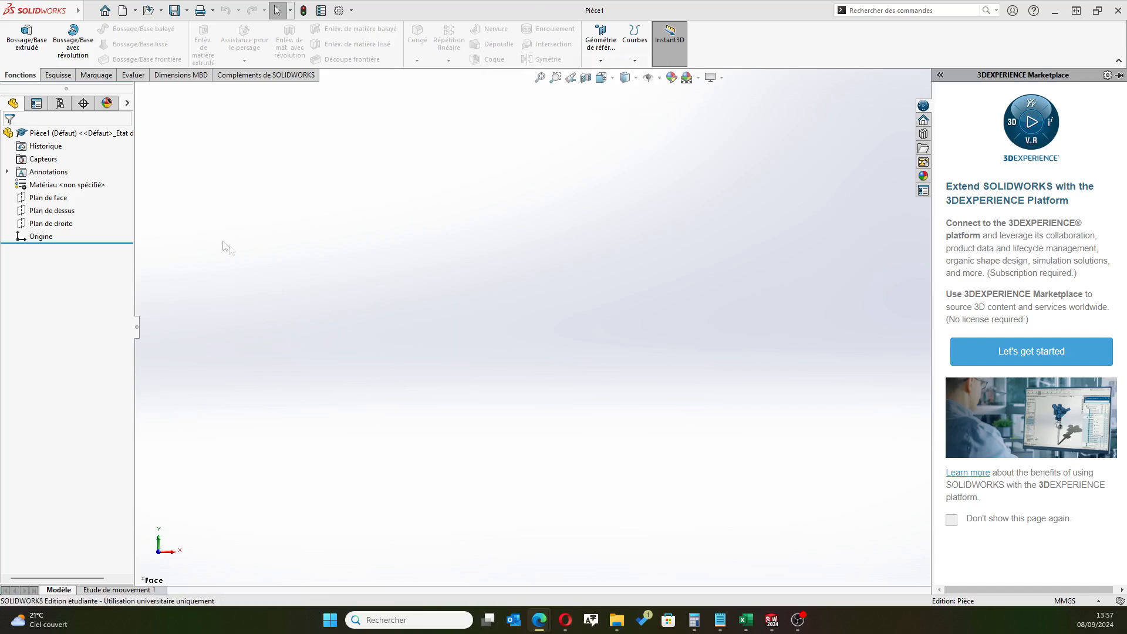
Start a sketch on the front plane and draw a circle centred on the origin with a radius of about 31 mm
left_click(48, 198)
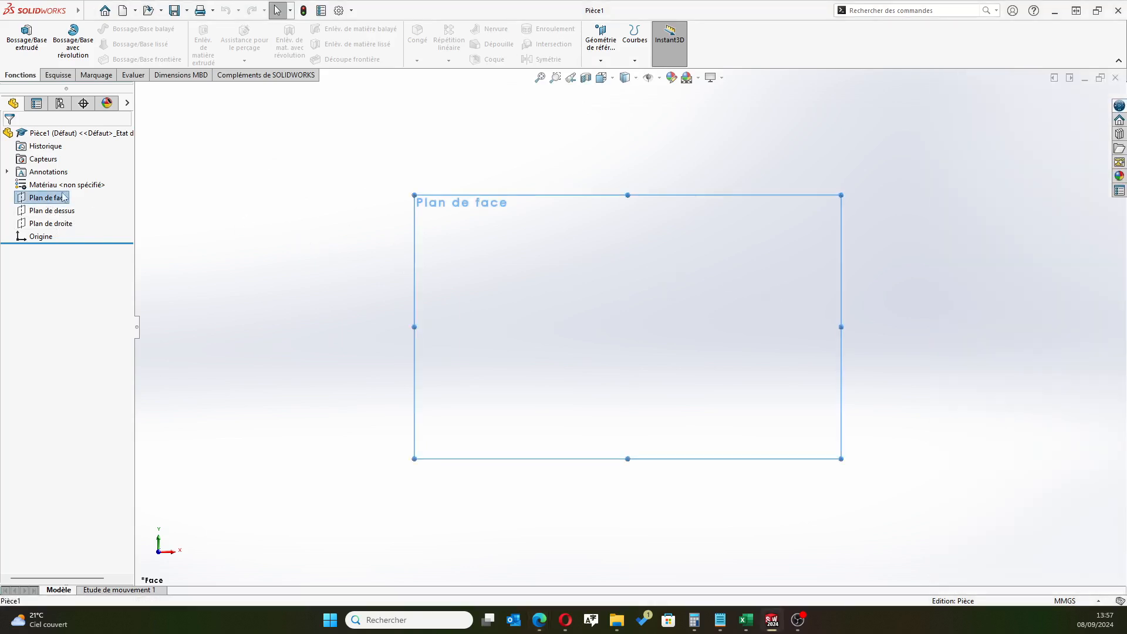
left_click(55, 199)
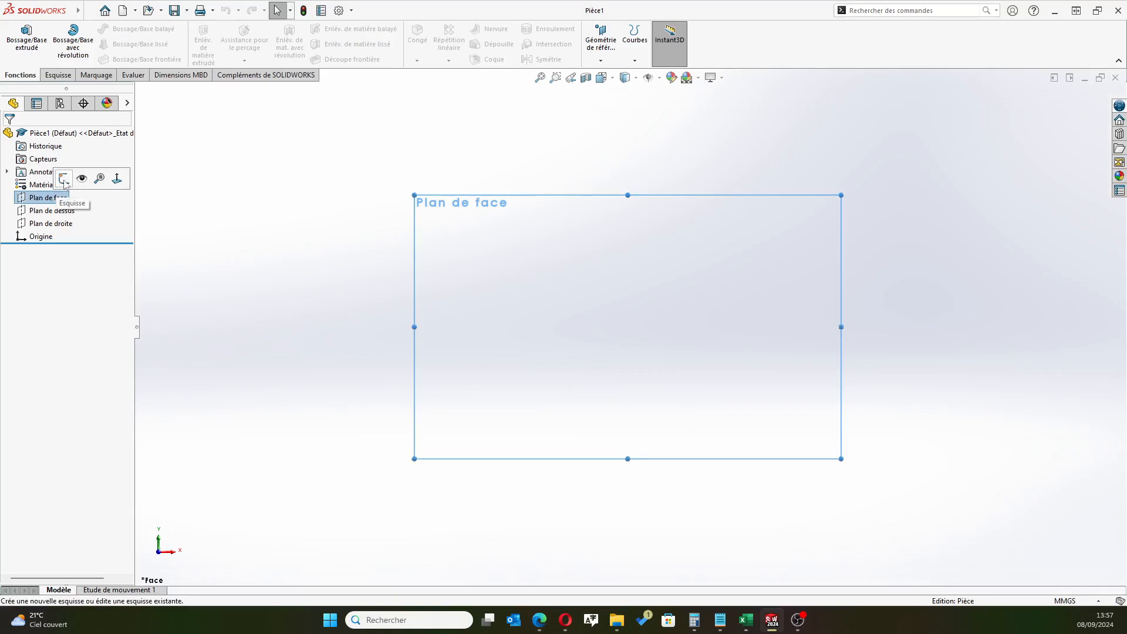
left_click(62, 177)
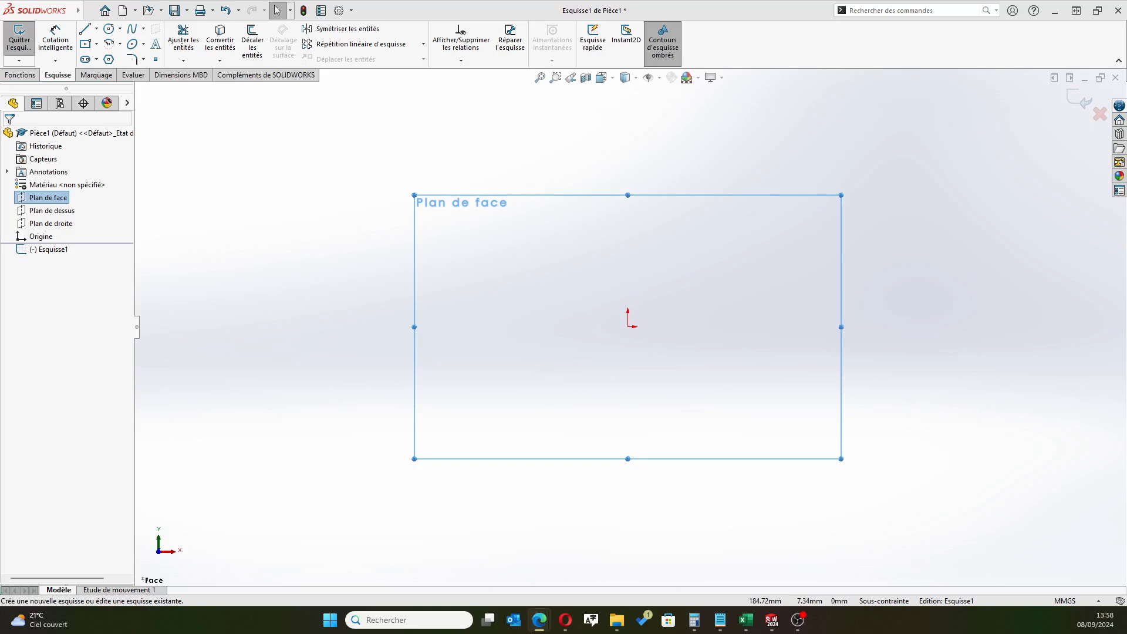
left_click(109, 28)
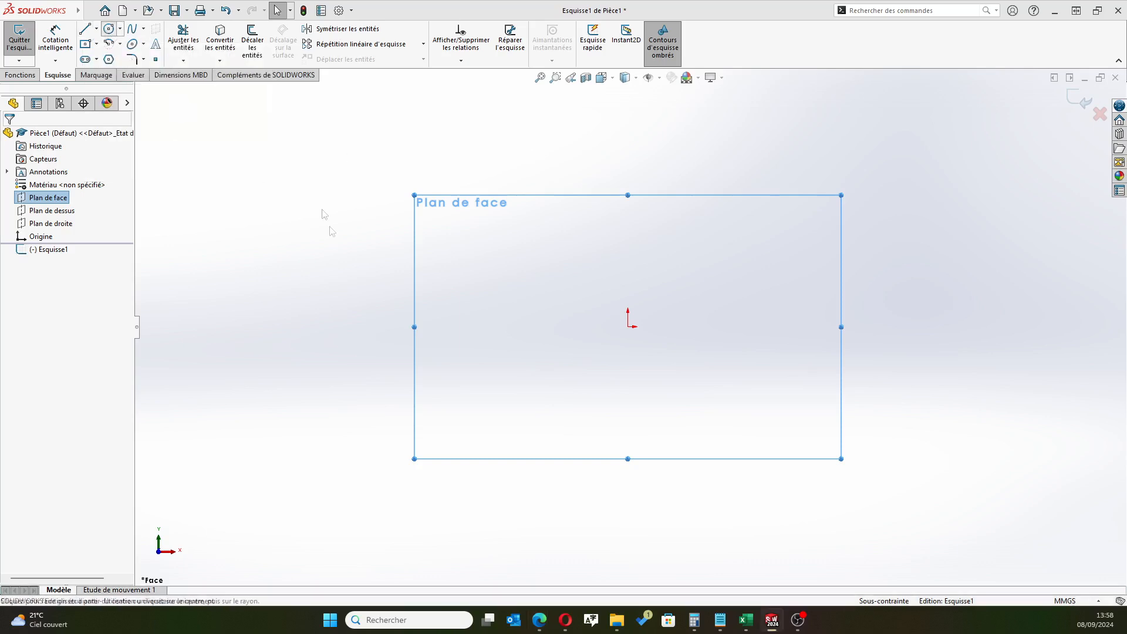
left_click(628, 326)
left_click(570, 279)
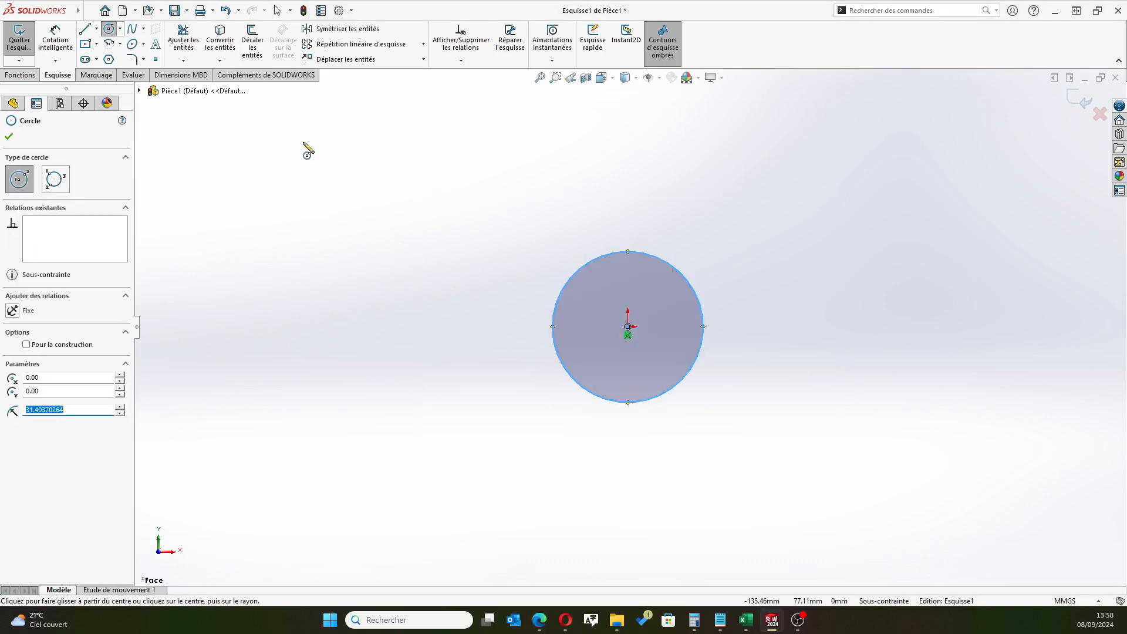
Dimension the circle's diameter and set it to 50 mm
left_click(55, 36)
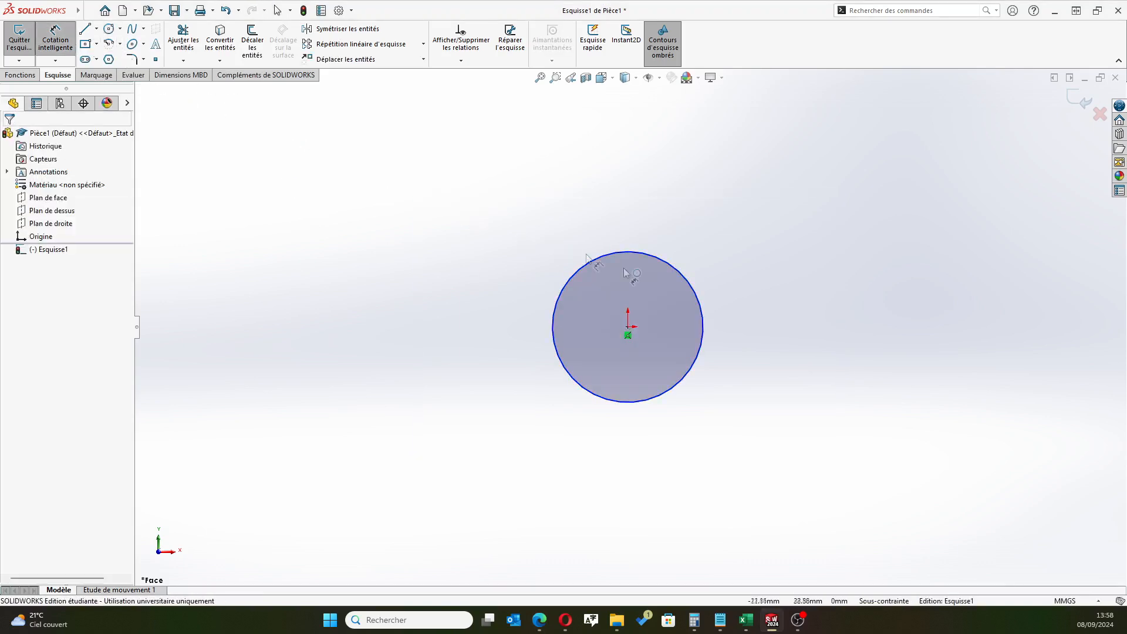
left_click(700, 312)
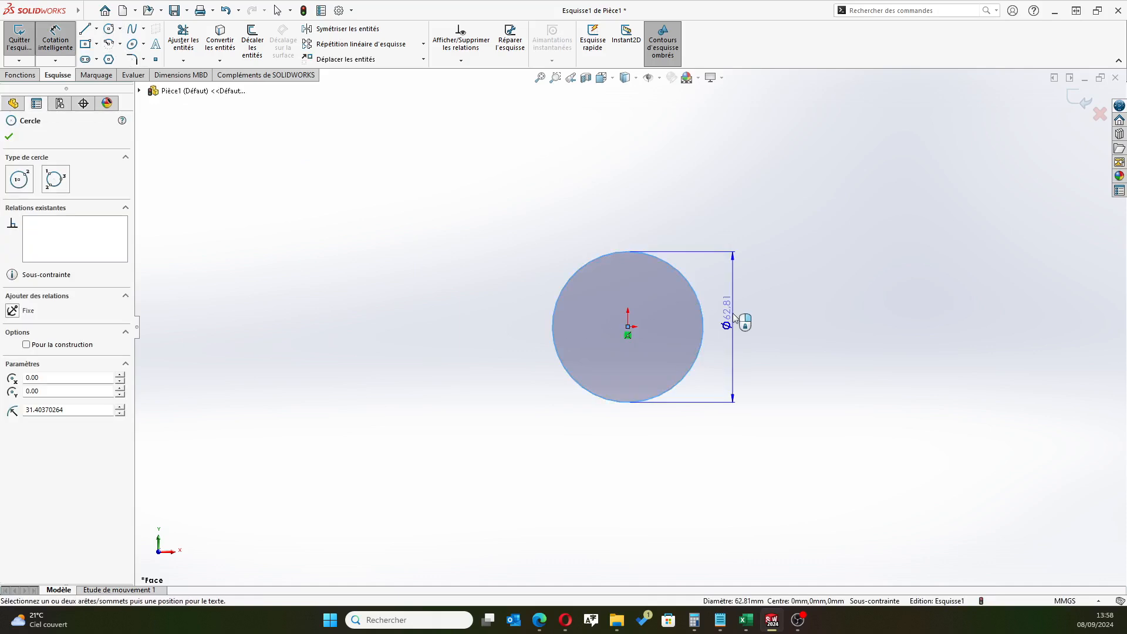
left_click(735, 312)
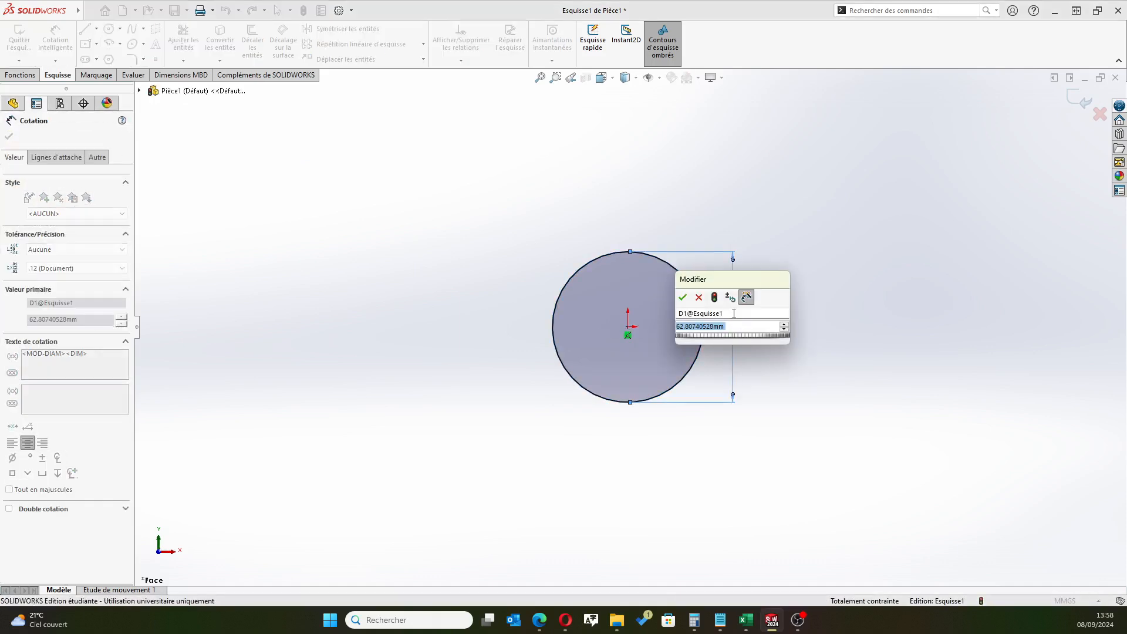
type("50")
key("Return")
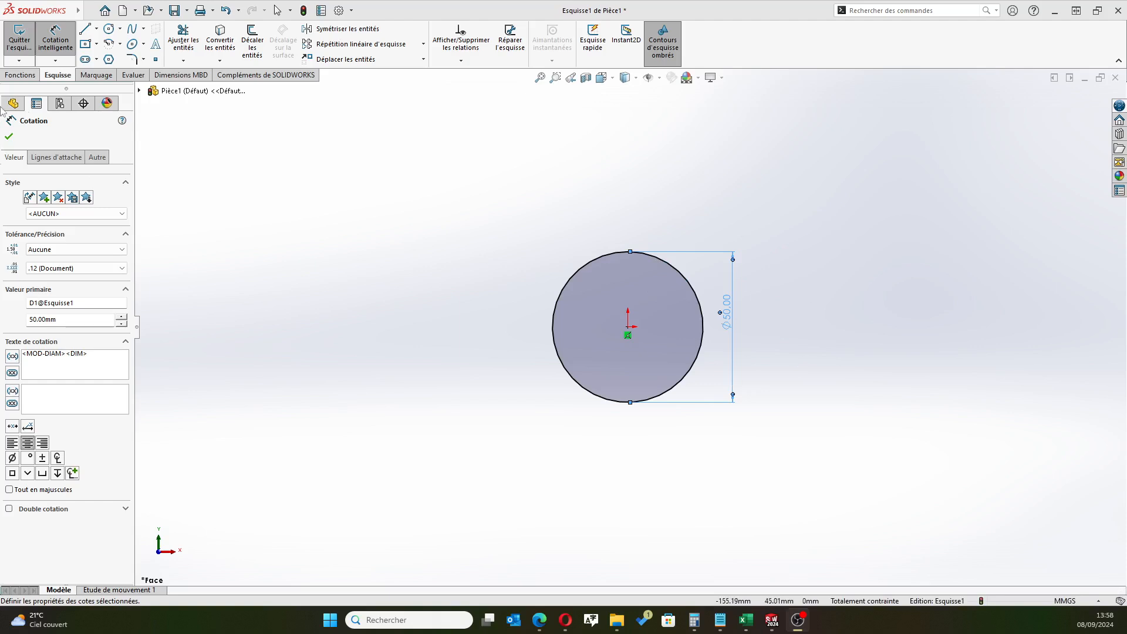
left_click(9, 136)
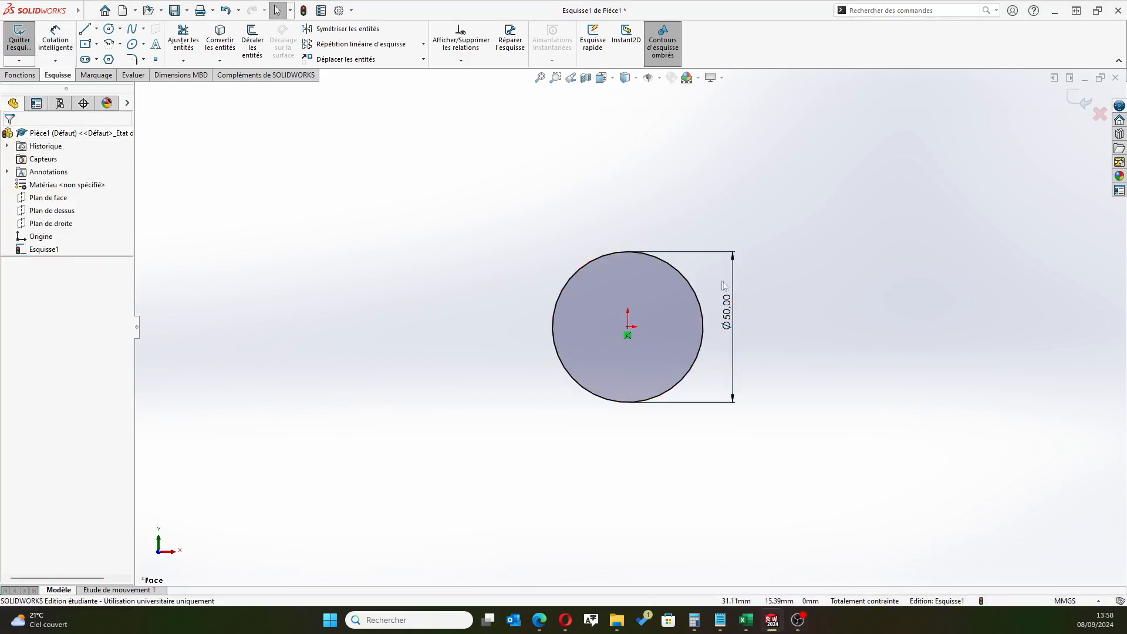
Switch the 50 mm circle's dimension display to radius, and return it to a diameter display
left_click(726, 311)
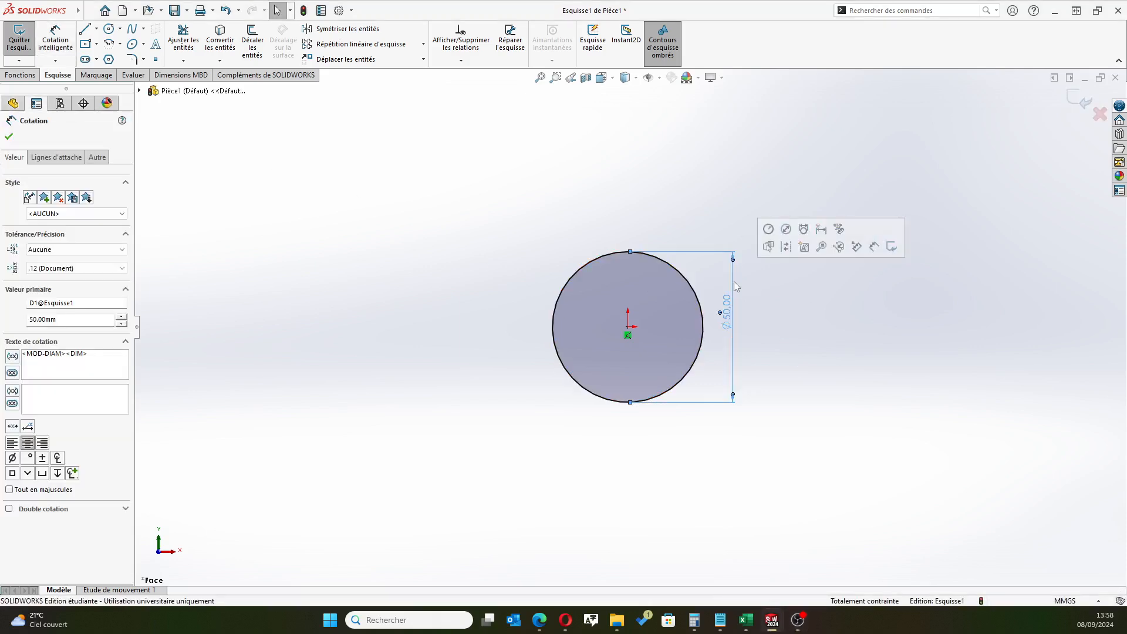
left_click(769, 230)
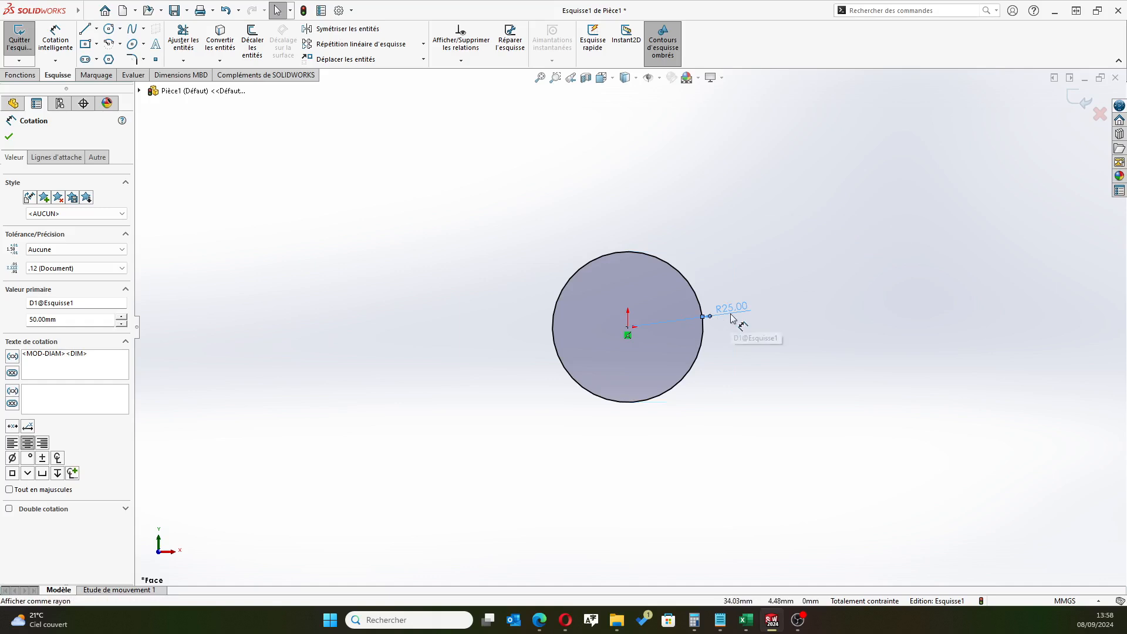
left_click(781, 263)
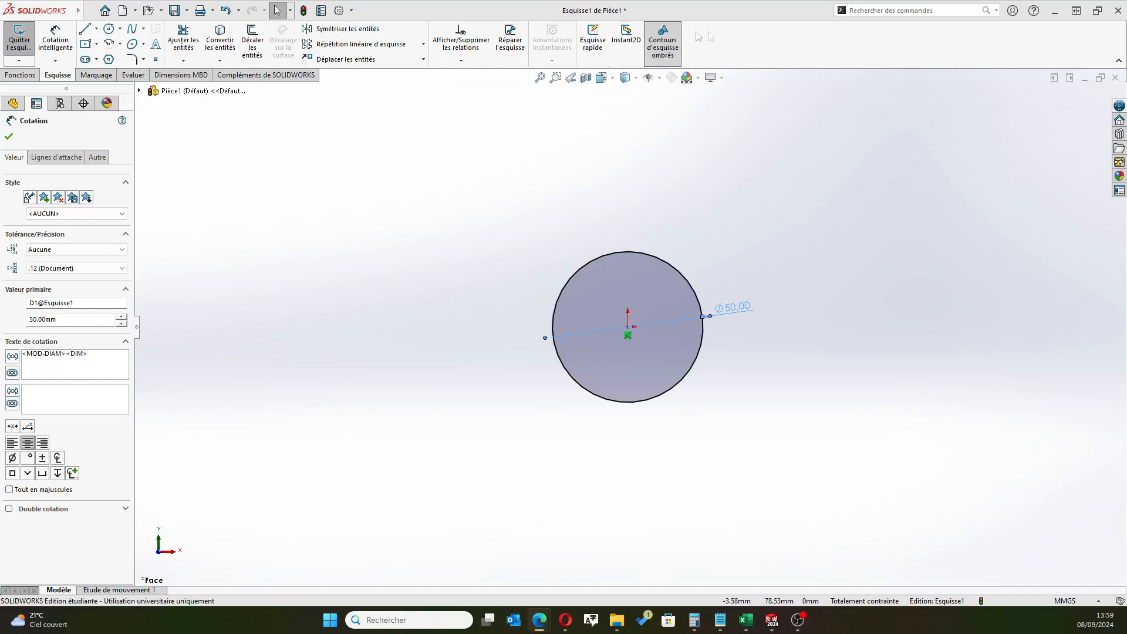
Draw a second circle about 26 mm in radius, centred about 45 mm vertically above the origin
left_click(109, 28)
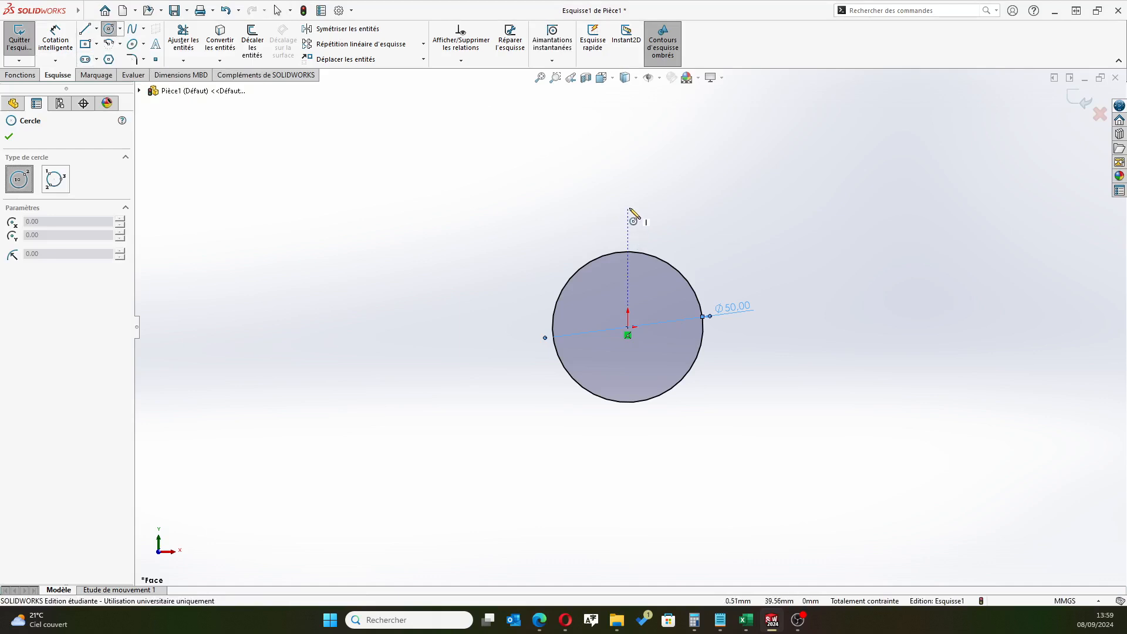
left_click_drag(628, 192, 626, 270)
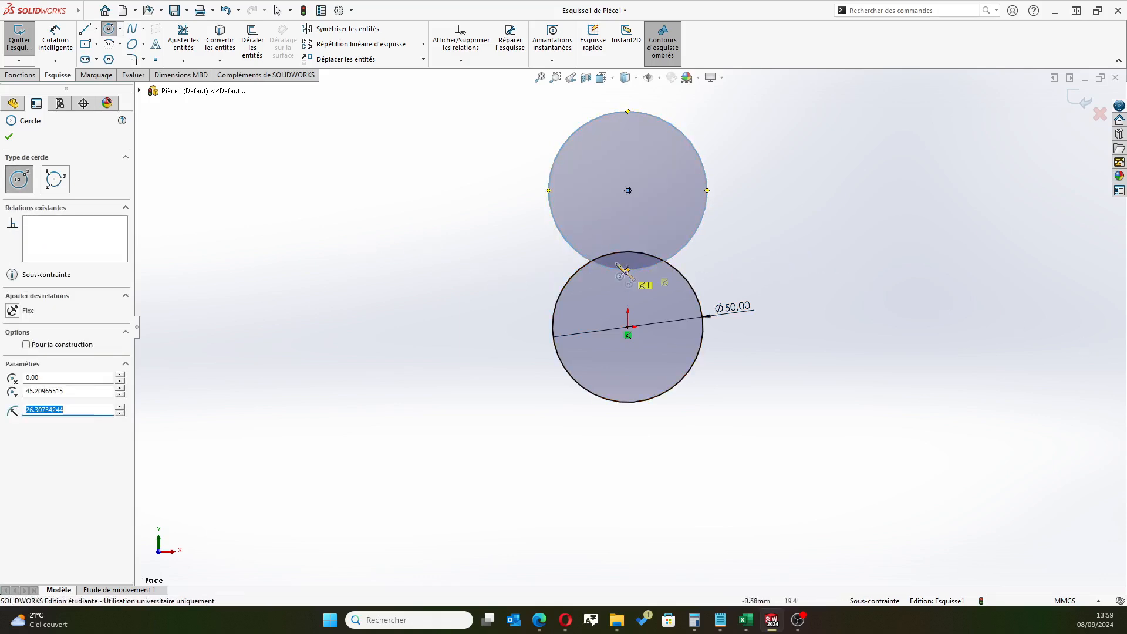
left_click(9, 136)
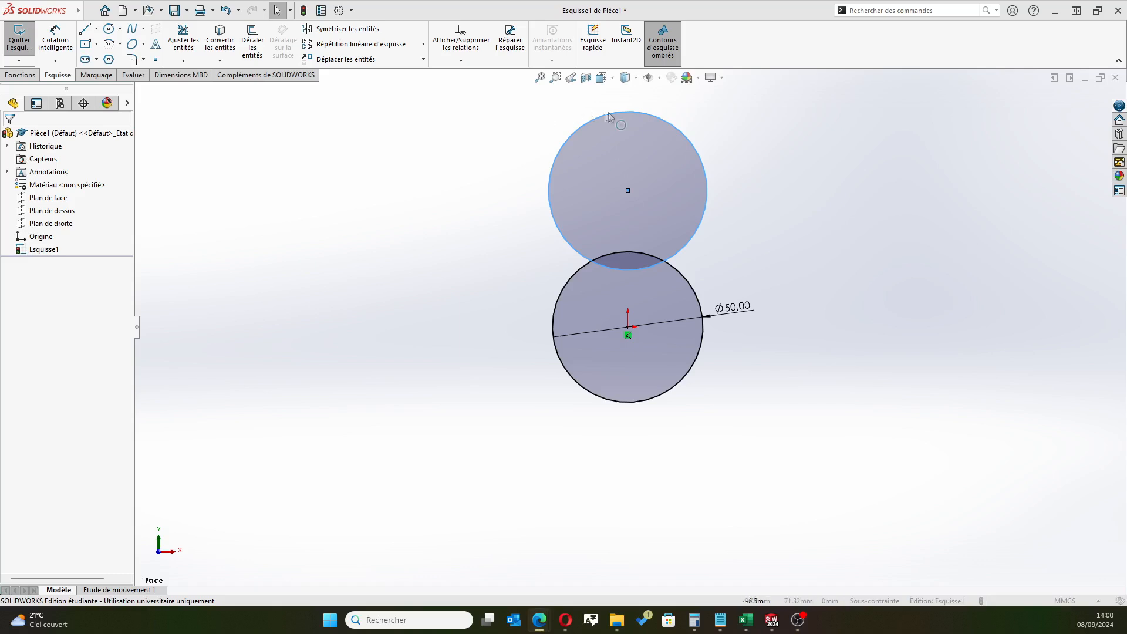
Dimension the upper circle's diameter and set it to 36 mm
left_click(56, 40)
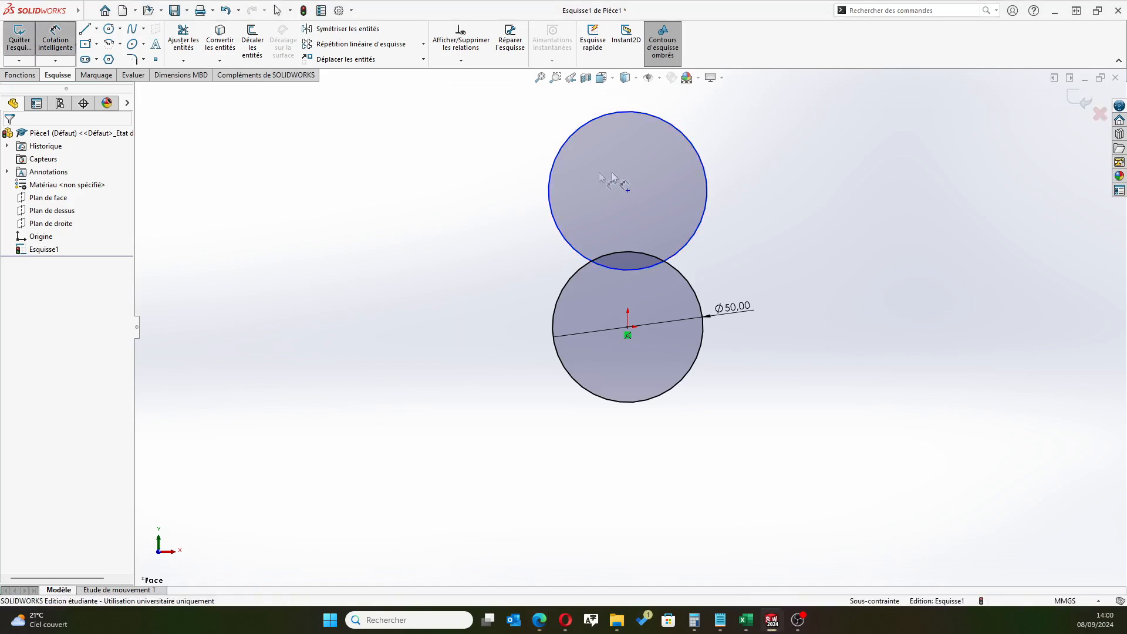
left_click(708, 182)
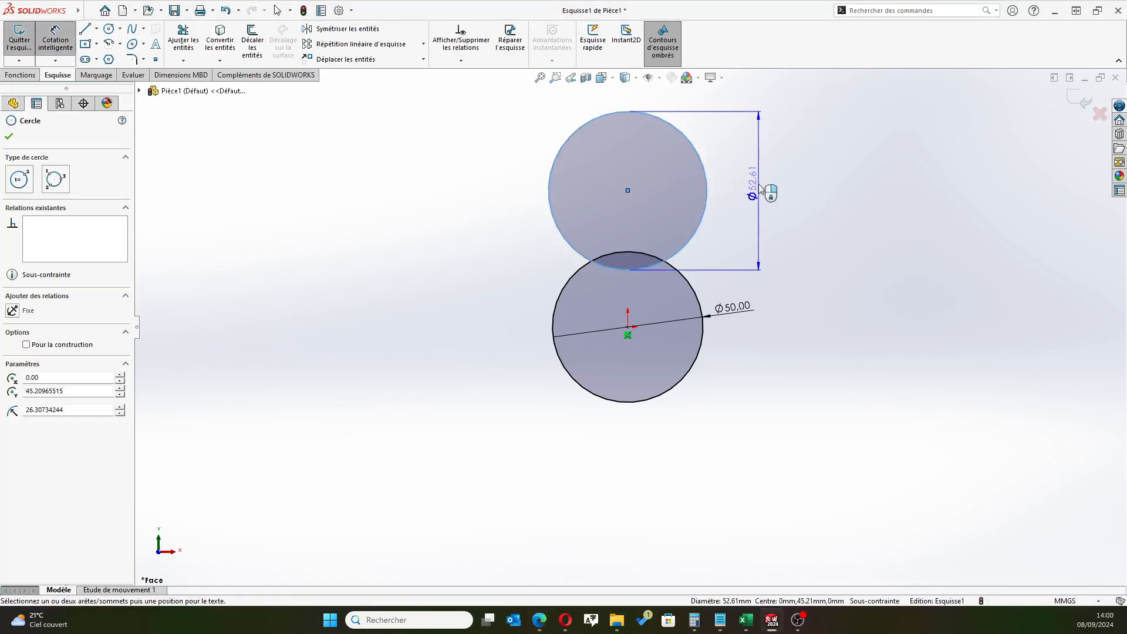
left_click(765, 188)
type("36")
key("Return")
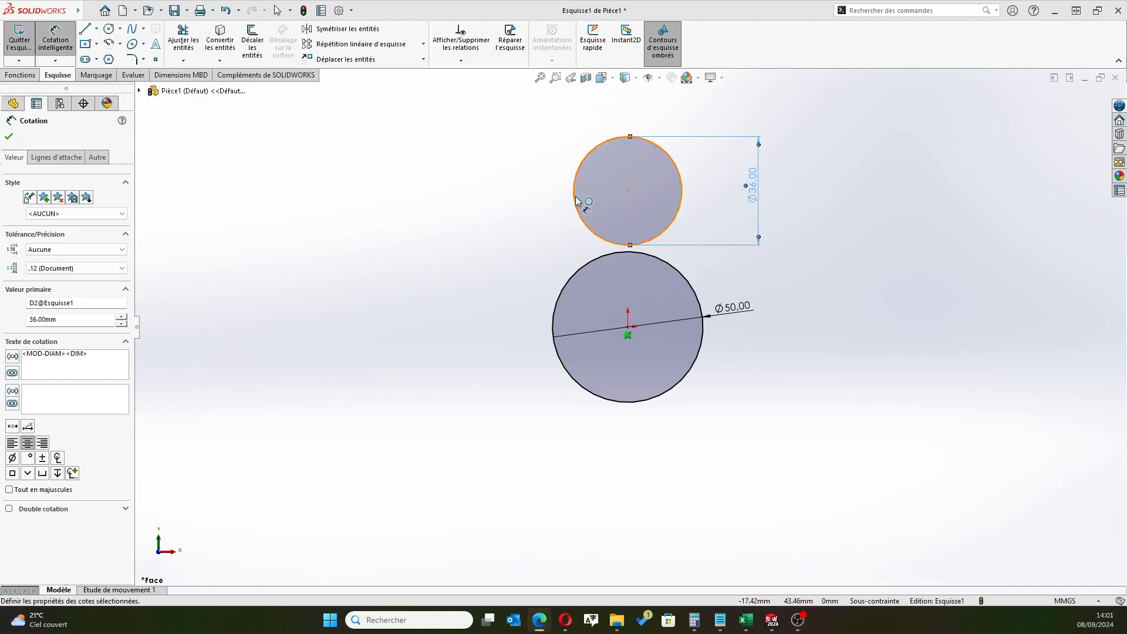
Dimension the vertical distance between the upper circle's centre and the origin as 38.50 mm
left_click(627, 191)
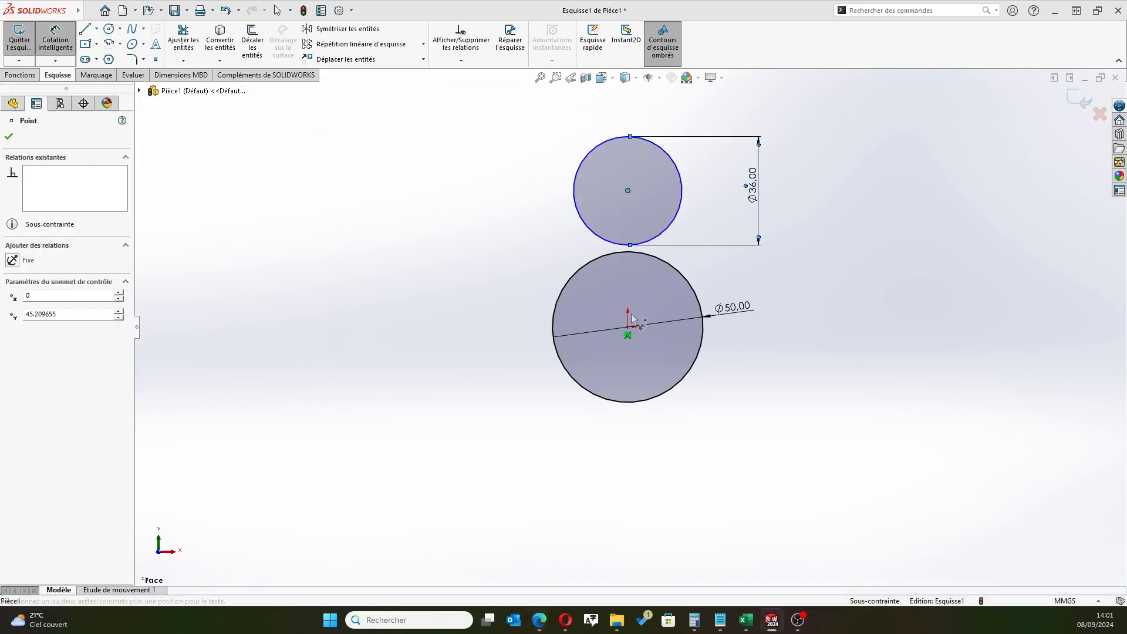
left_click(628, 327)
left_click(505, 261)
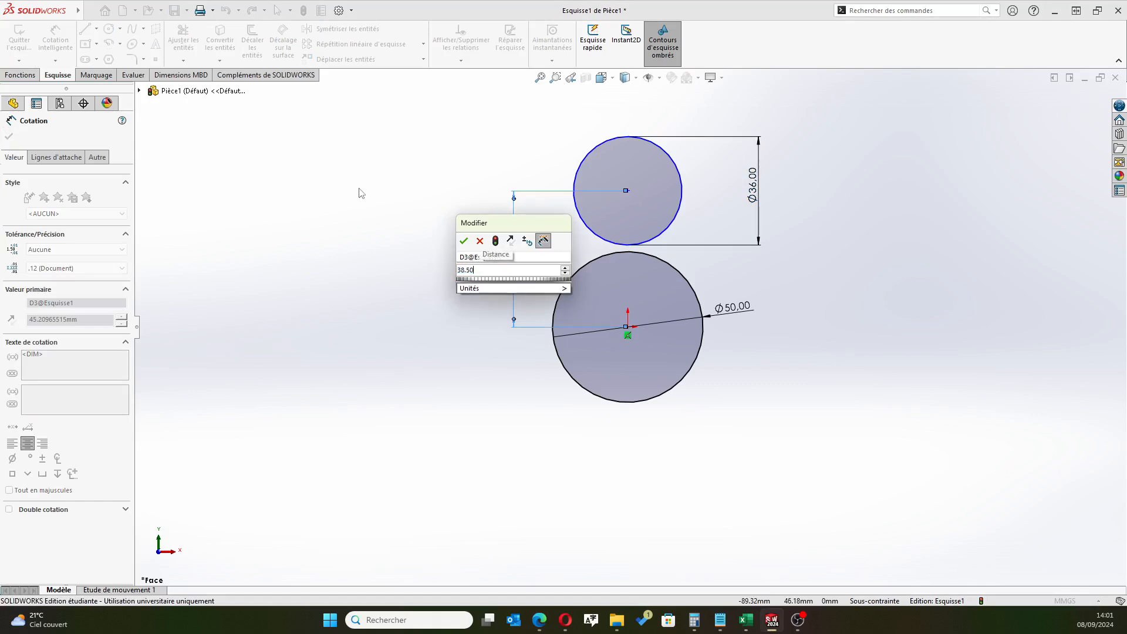
key("Return")
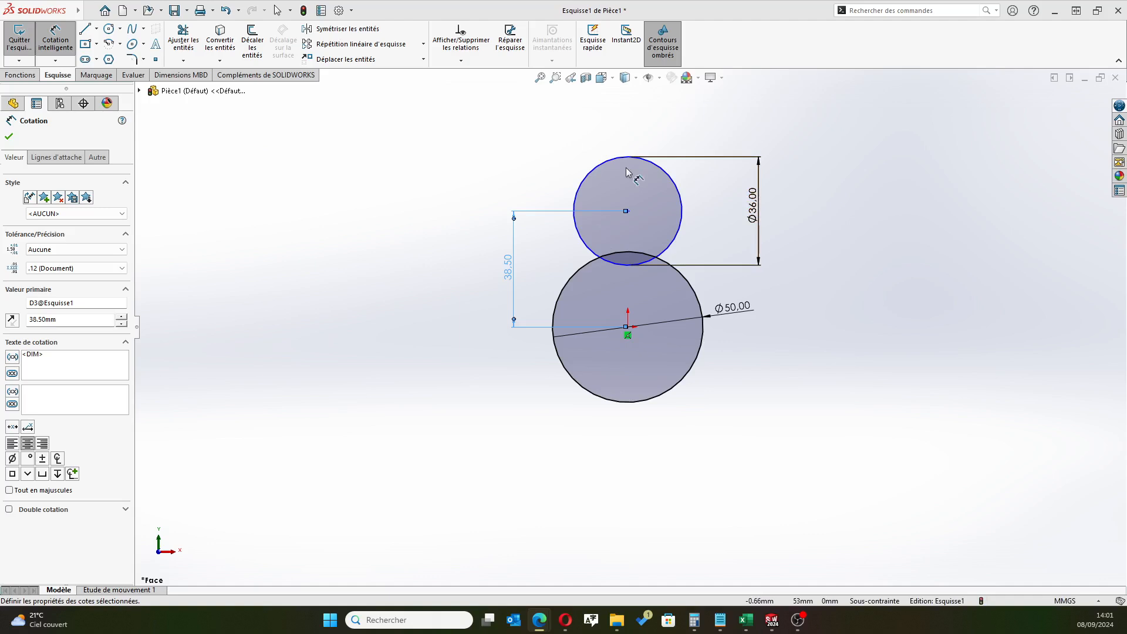
Draw a vertical line from the top of the upper circle through both centres to the bottom of the lower circle
left_click(87, 30)
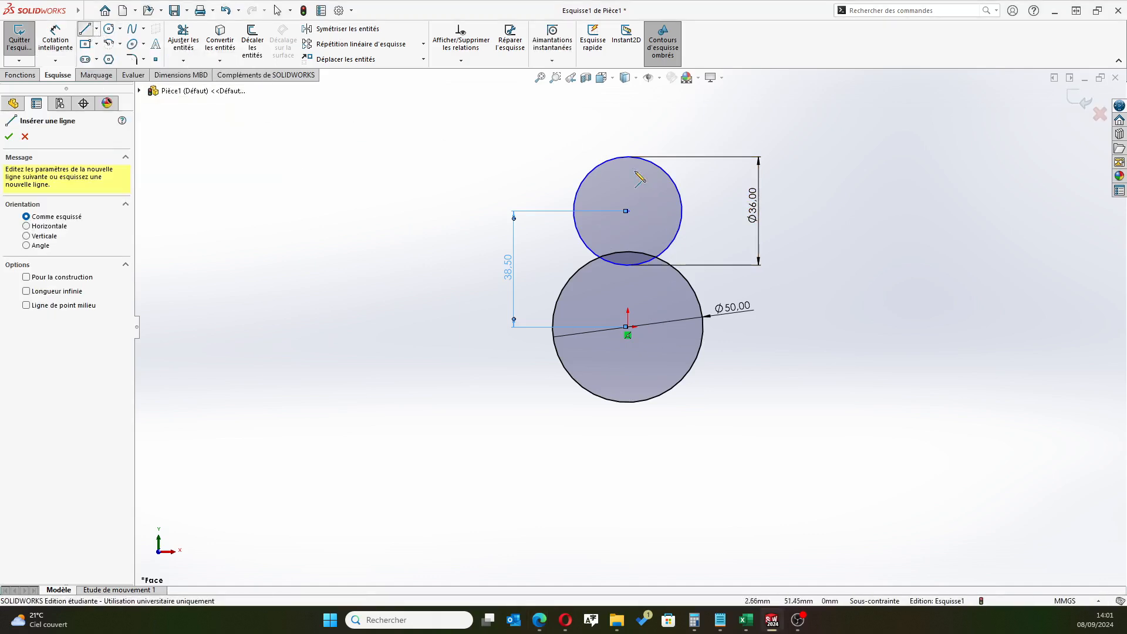
left_click(628, 157)
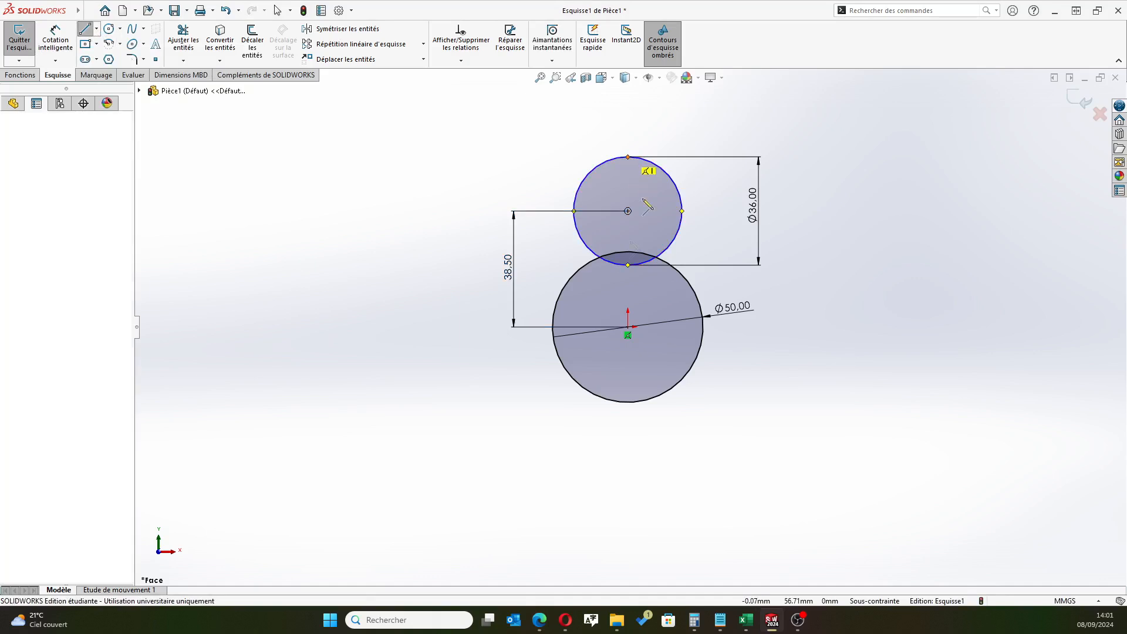
left_click(628, 402)
right_click(531, 473)
left_click(578, 483)
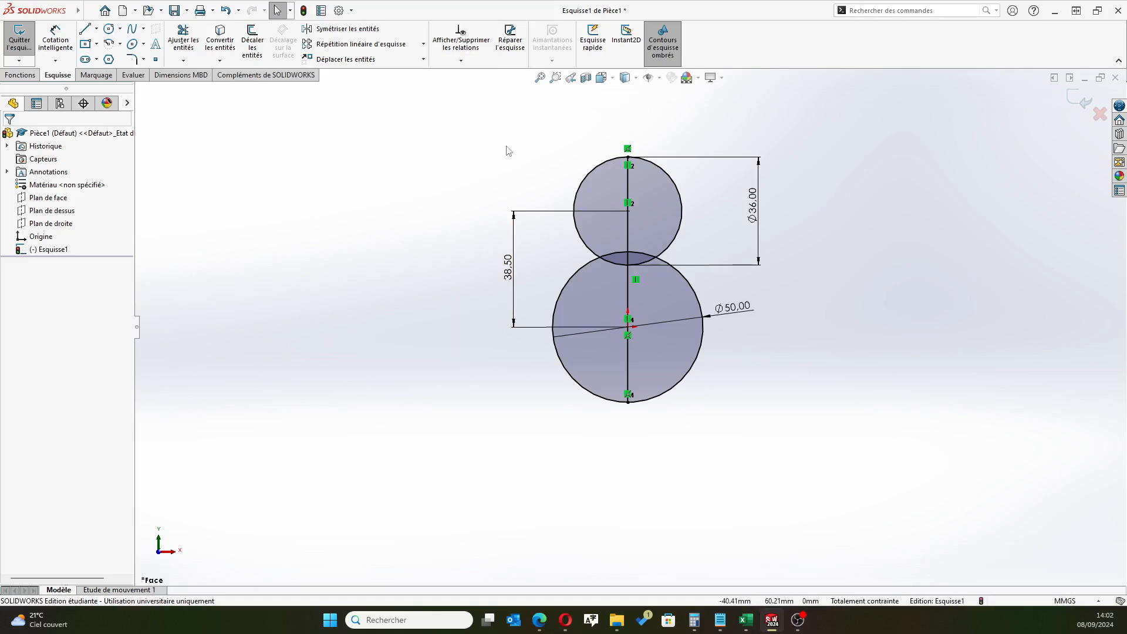
Trim both circles' left halves and the overlapping arcs to leave one closed half-profile, and exit the sketch
left_click(179, 41)
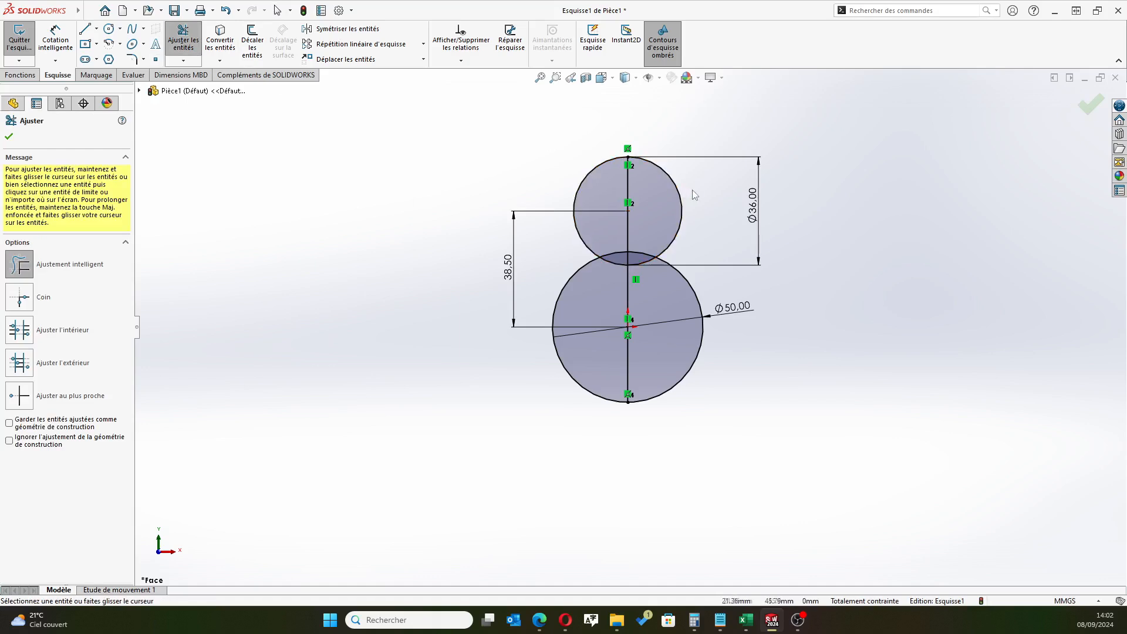
left_click_drag(560, 154, 591, 189)
mouse_move(565, 257)
left_mouse_down()
mouse_move(597, 281)
mouse_move(614, 277)
left_mouse_up()
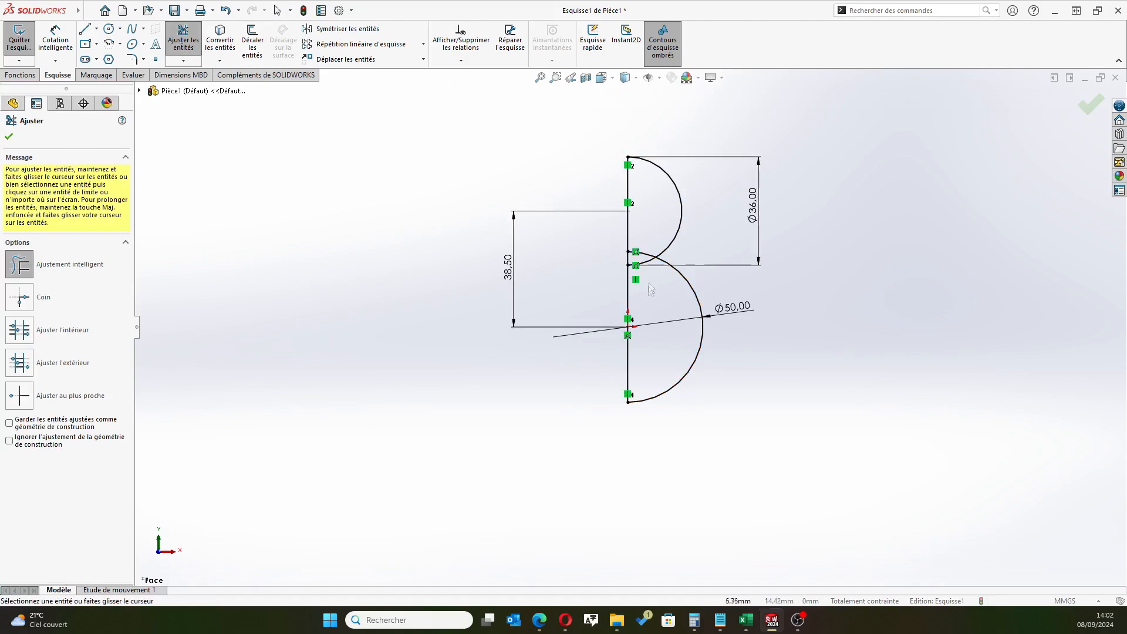
scroll(647, 235, "down", 5)
left_click_drag(645, 271, 633, 340)
scroll(629, 328, "up", 3)
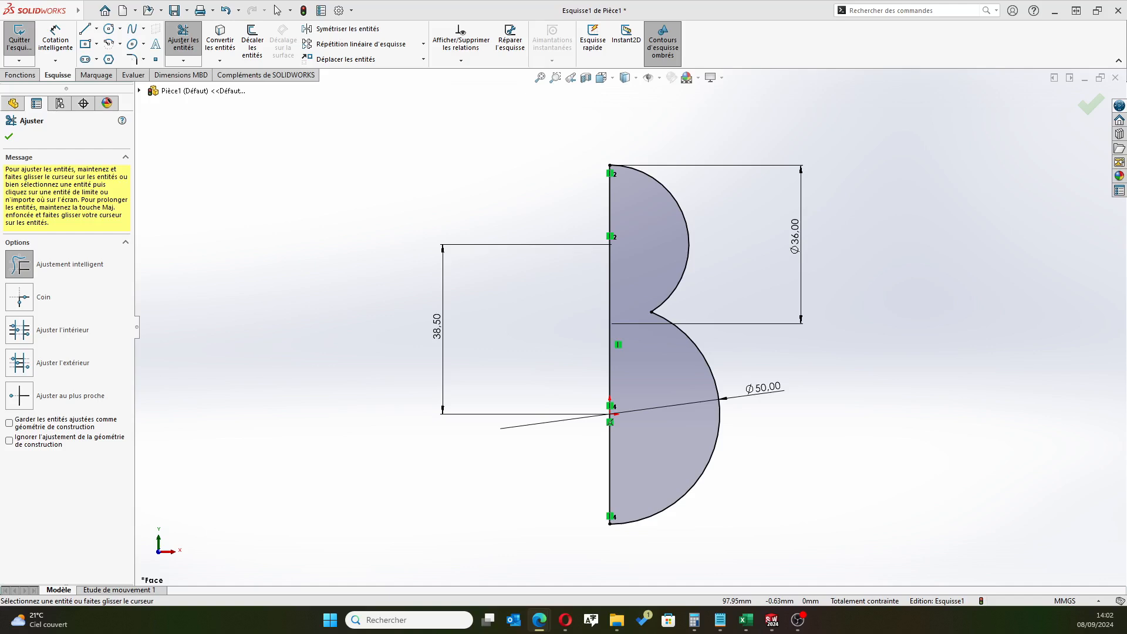
left_click(11, 137)
left_click(1091, 105)
Revolve the half-profile 360 degrees around its vertical line to create the solid body
scroll(843, 263, "up", 3)
left_click(69, 49)
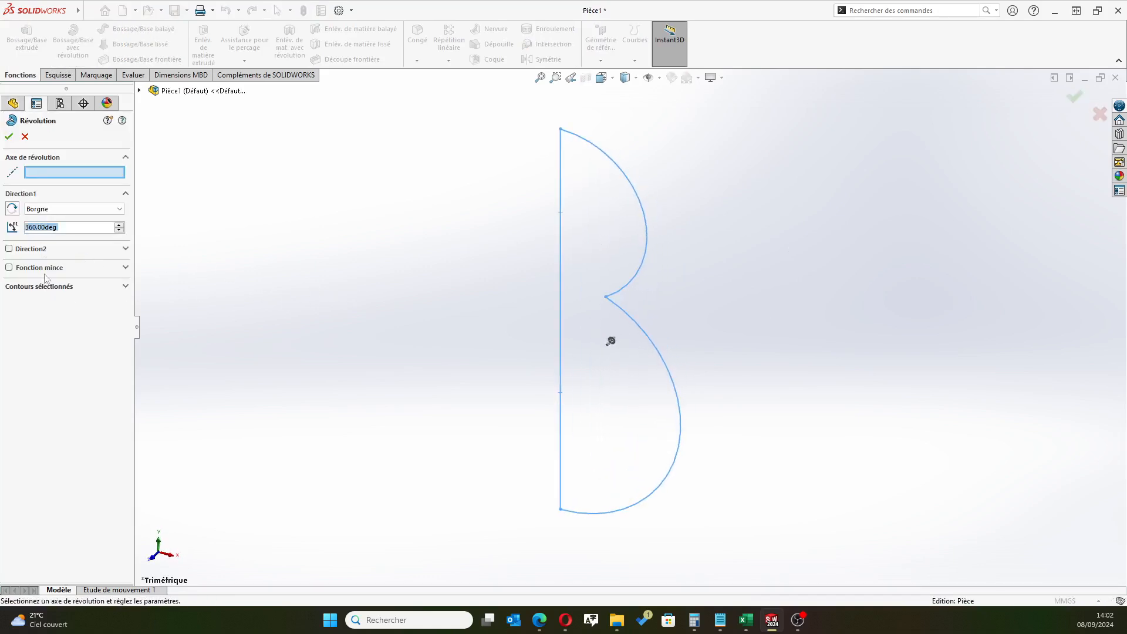
left_click(62, 173)
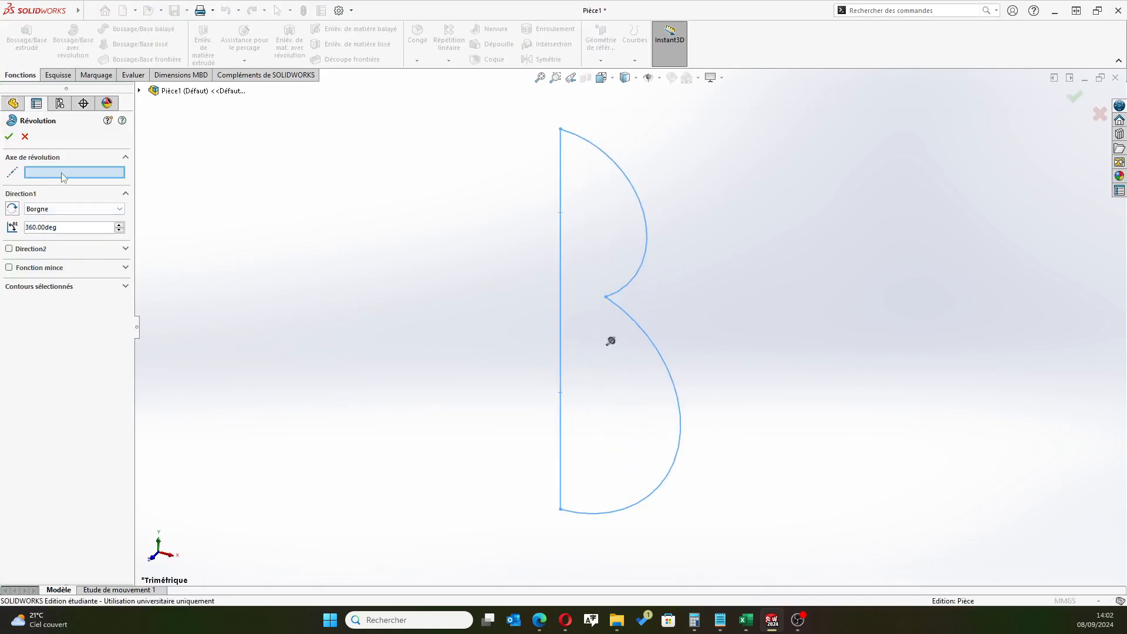
left_click(560, 207)
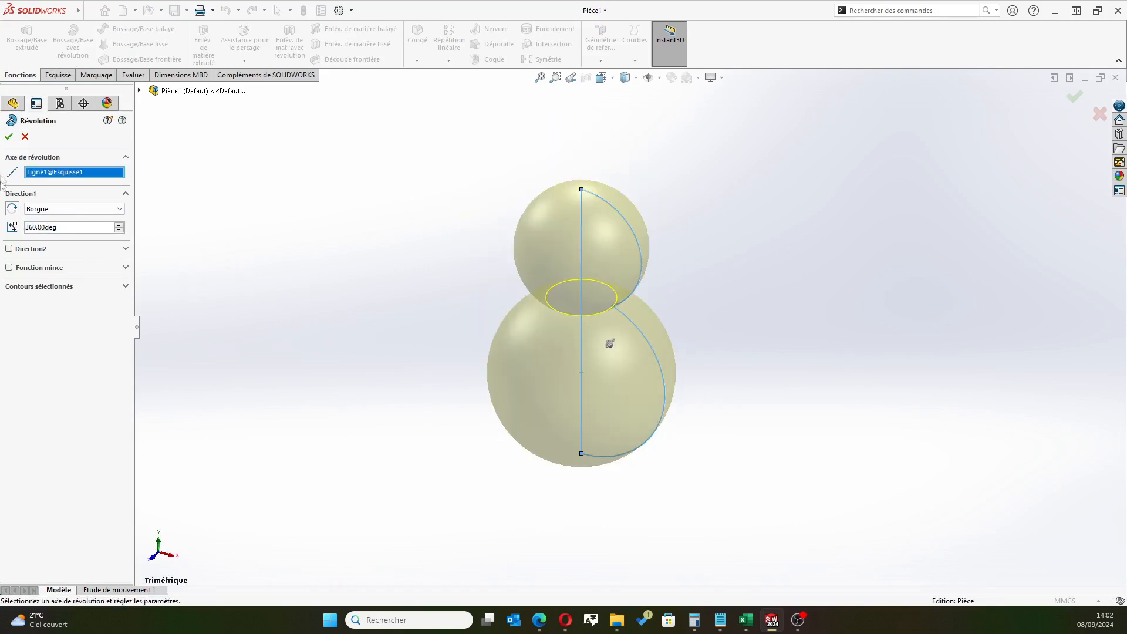
left_click(9, 136)
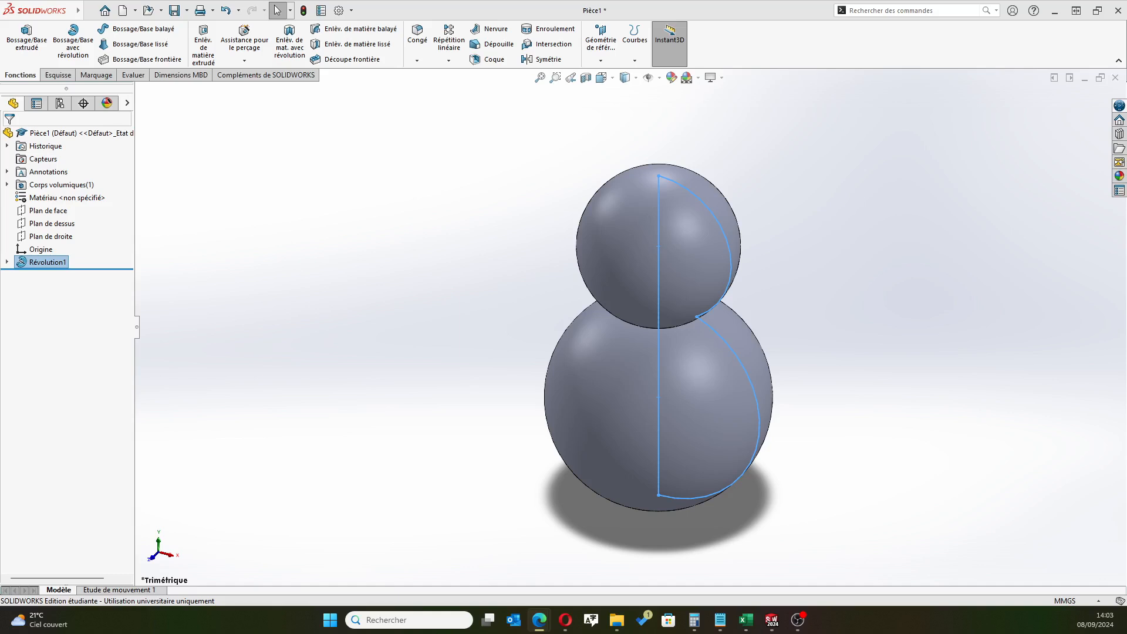
Start a sketch on the front plane and draw a horizontal line about 27.4 mm long, starting directly above the origin in the lower sphere
left_click(49, 212)
left_click(57, 193)
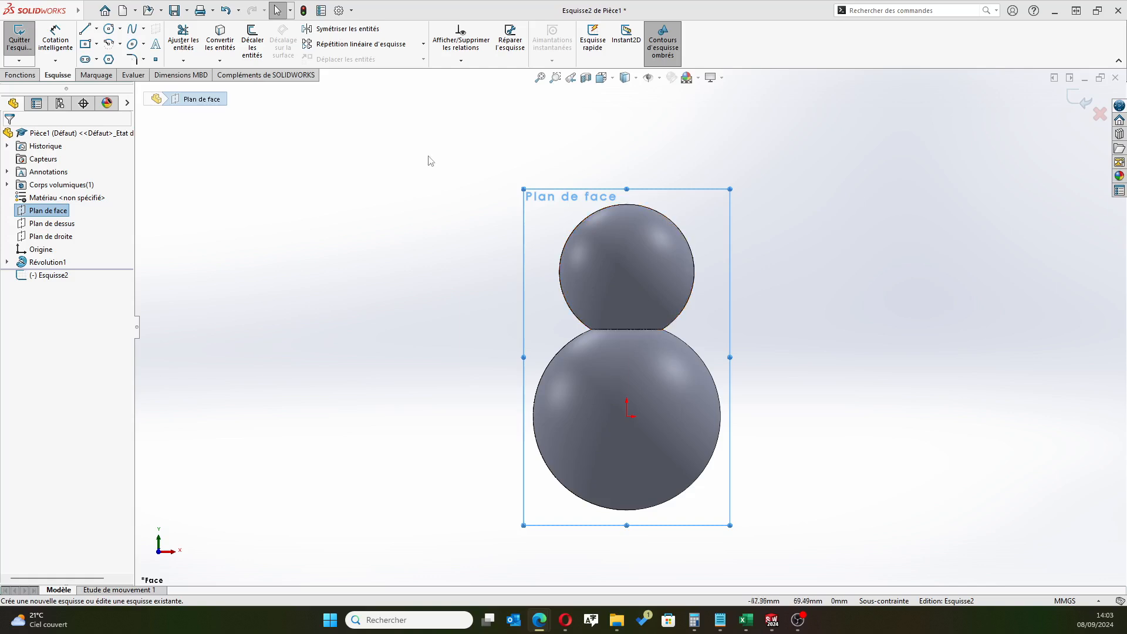
key("l")
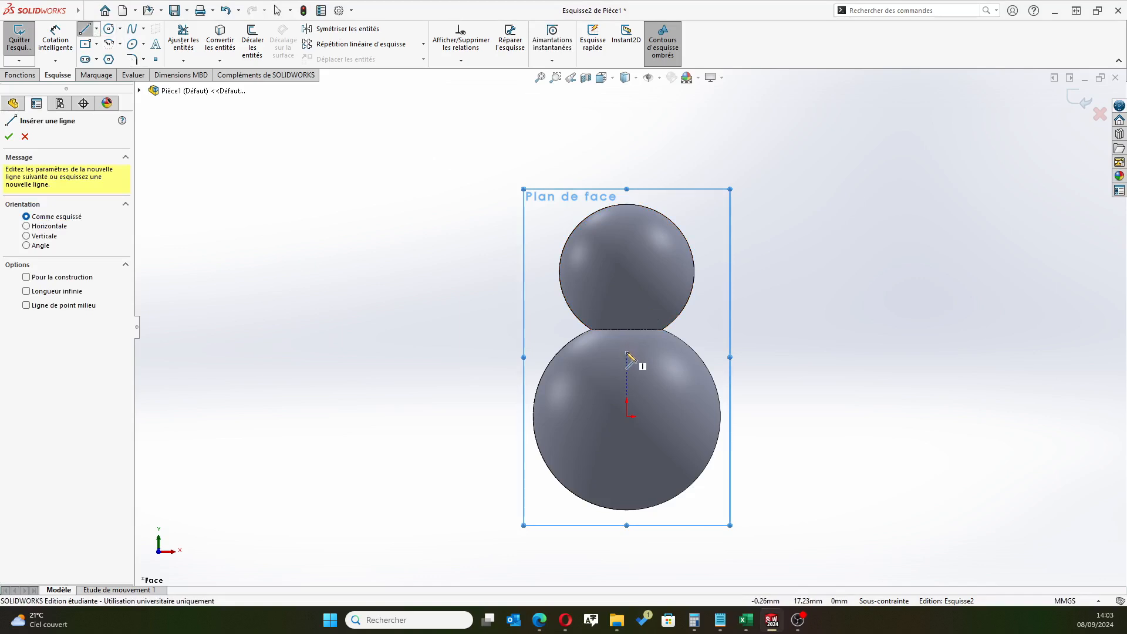
left_click(627, 352)
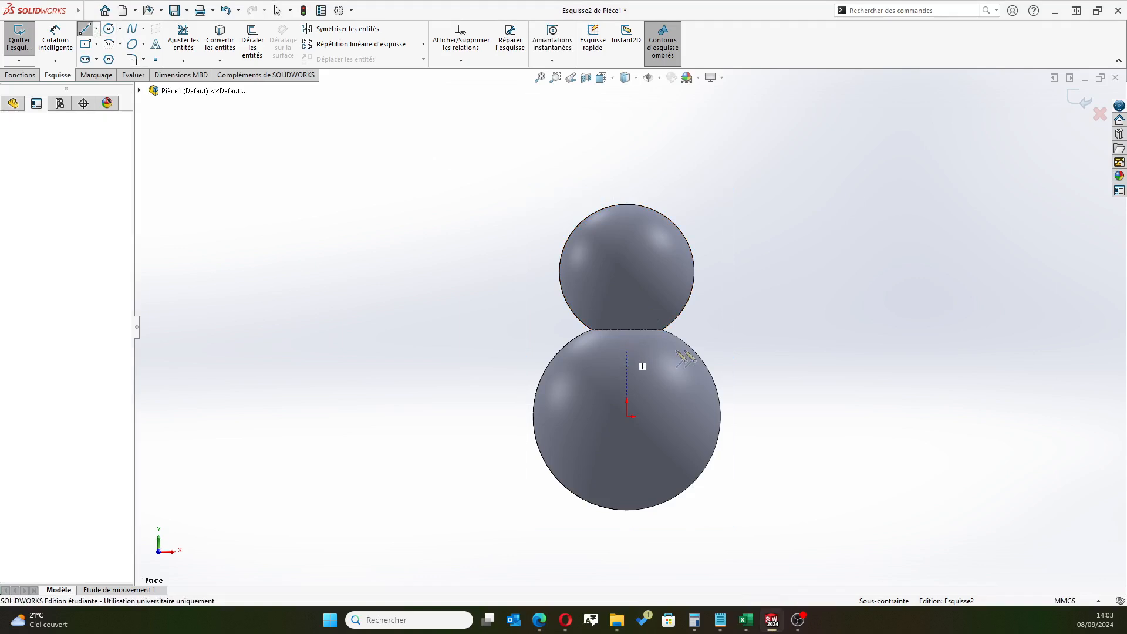
left_click(731, 353)
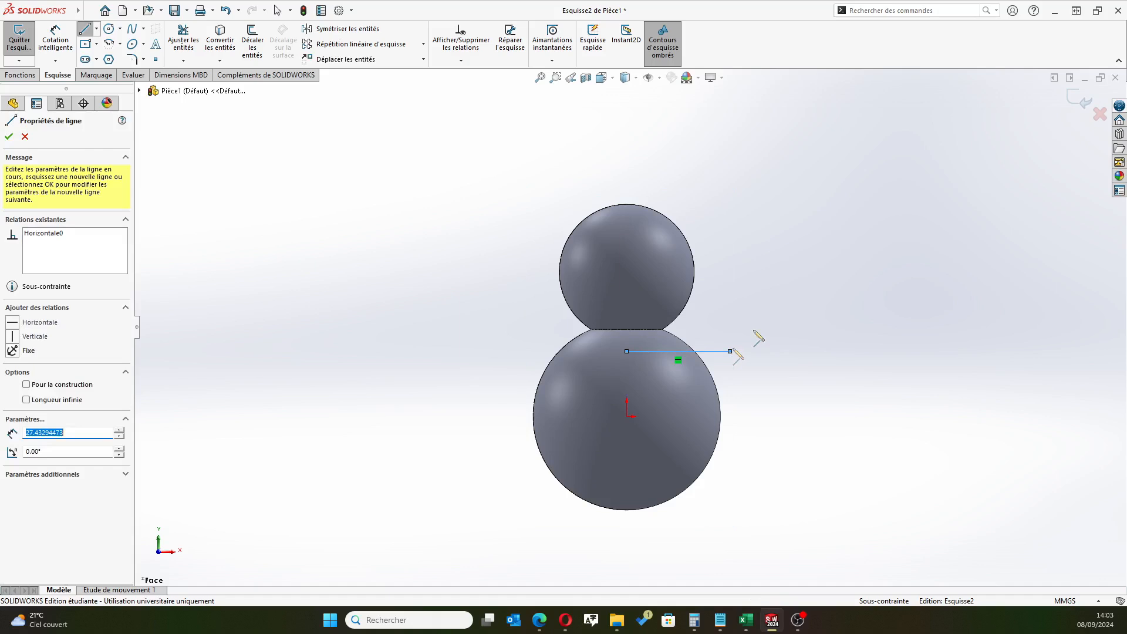
right_click(793, 303)
left_click(829, 313)
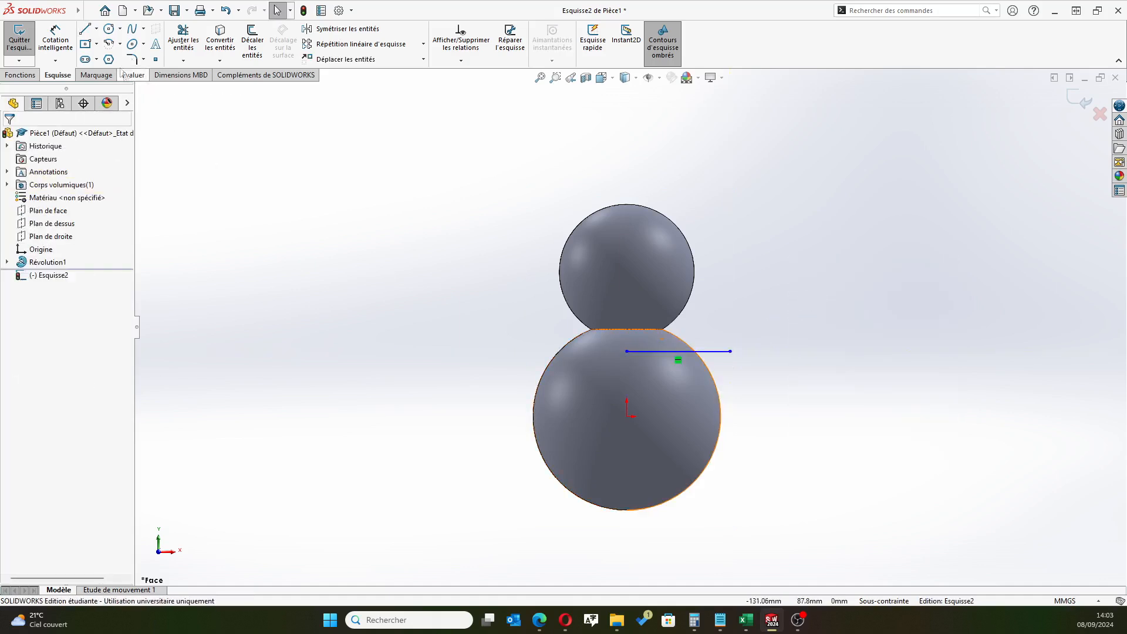
Draw a vertical line about 14.4 mm up from the horizontal line's inner end, then a shorter horizontal line about 9.4 mm outward from its top
left_click(85, 28)
left_click(627, 351)
left_click(627, 297)
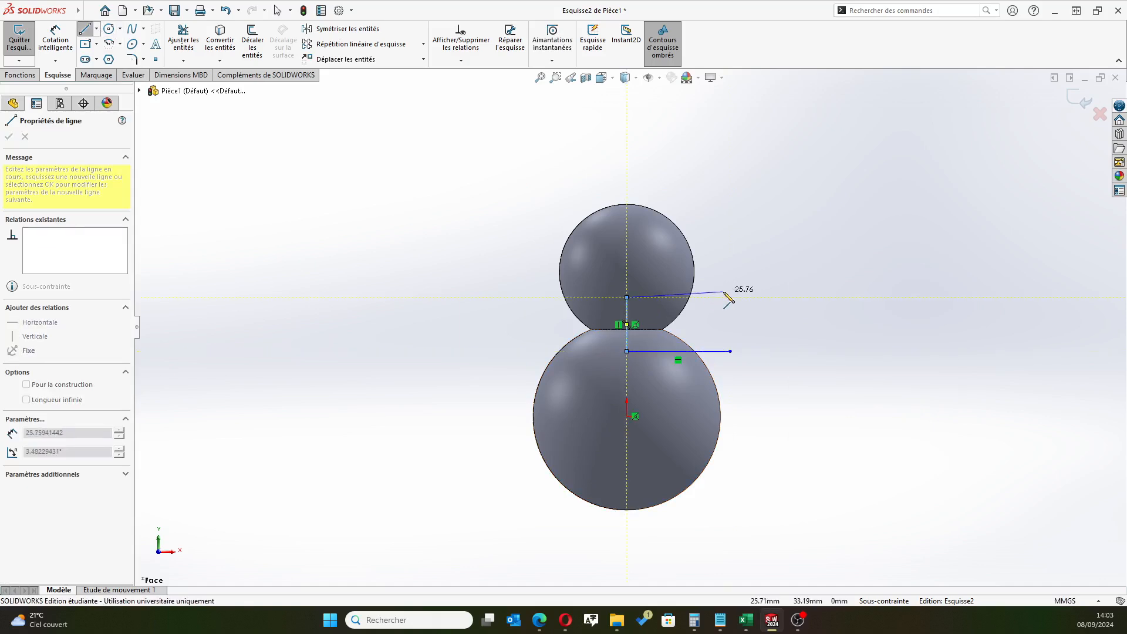
double_click(662, 297)
right_click(755, 252)
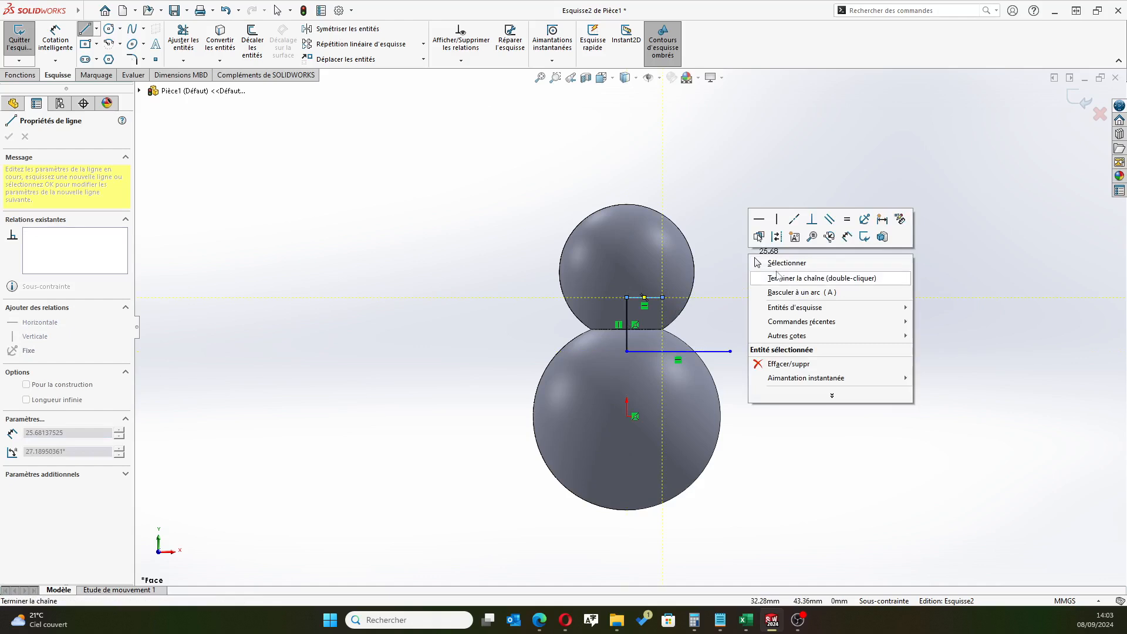
left_click(775, 262)
Dimension the vertical line's length as 8 mm
scroll(647, 390, "down", 2)
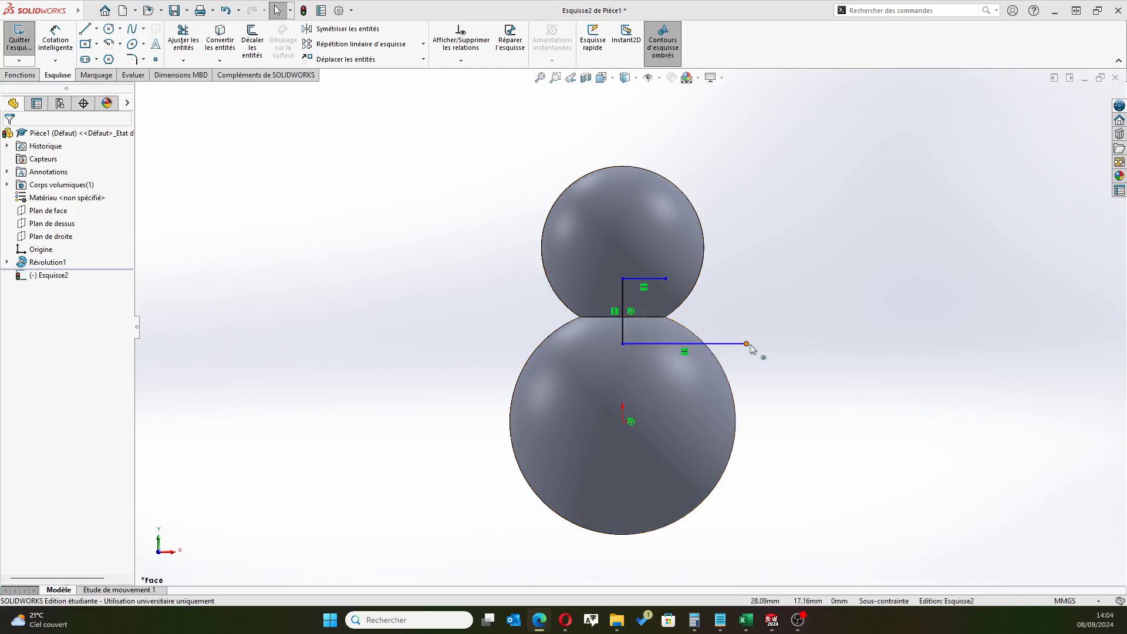
left_click(60, 38)
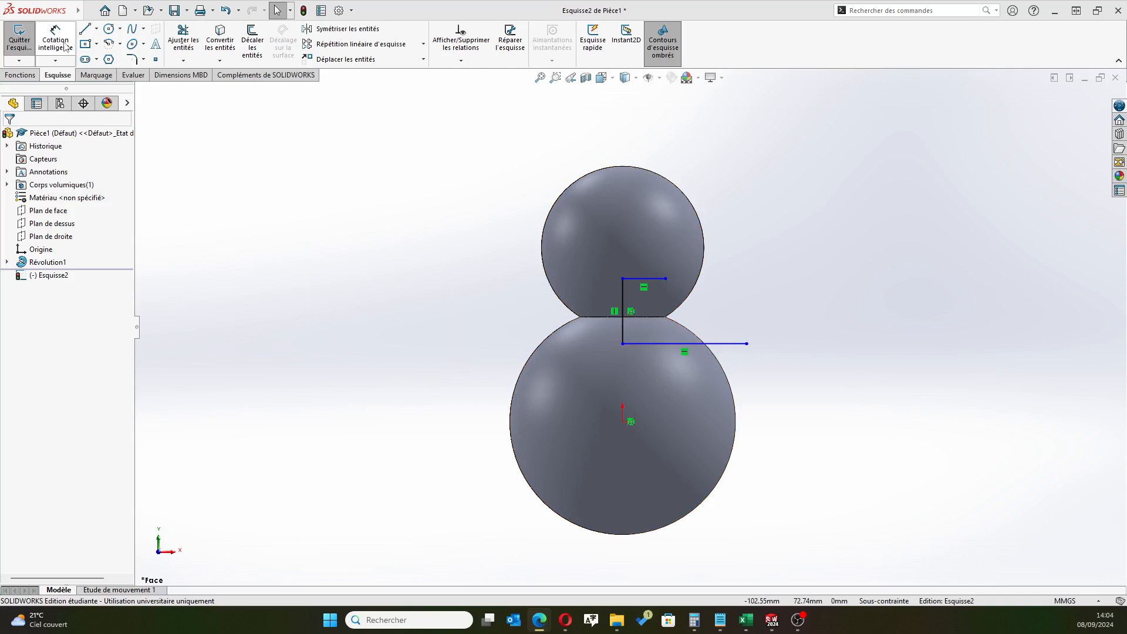
left_click(622, 332)
left_click(602, 329)
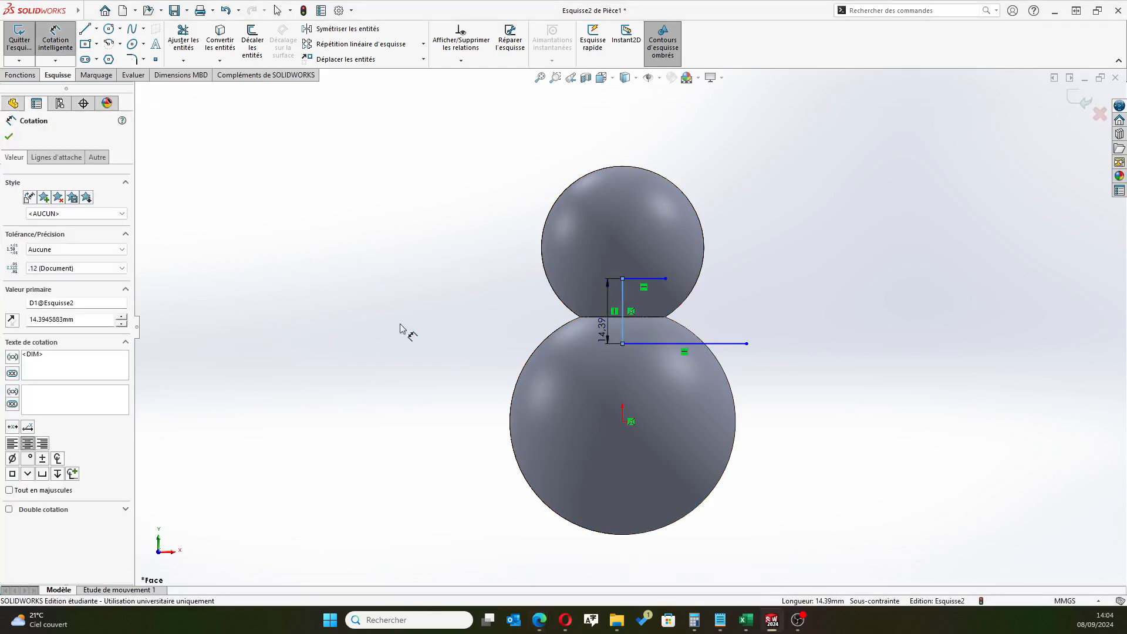
type("15")
key("Return")
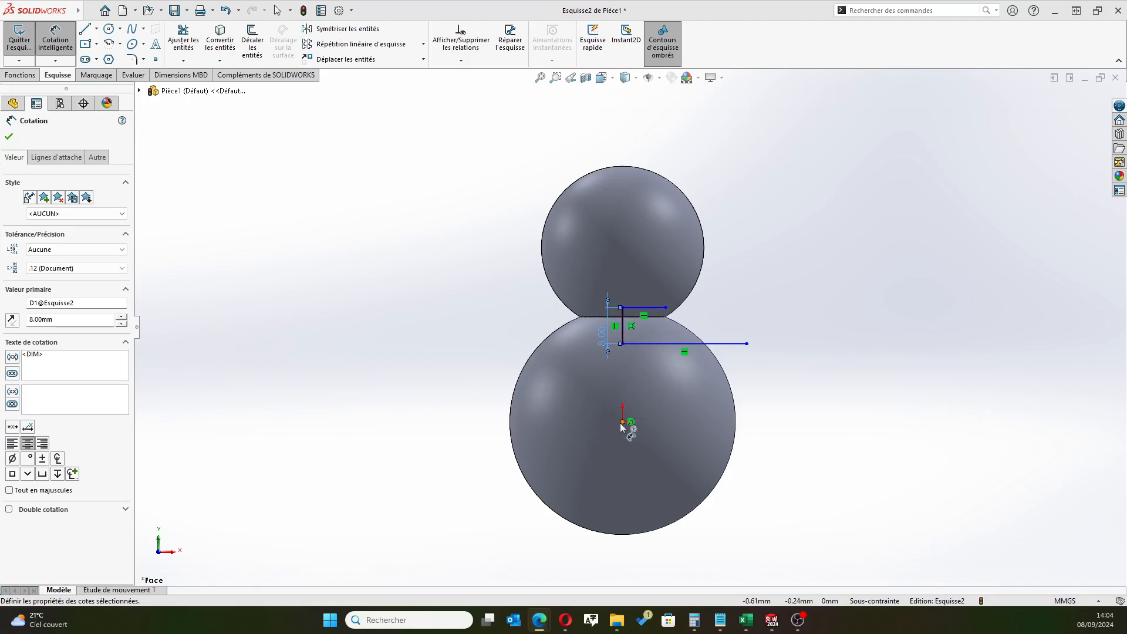
left_click(9, 137)
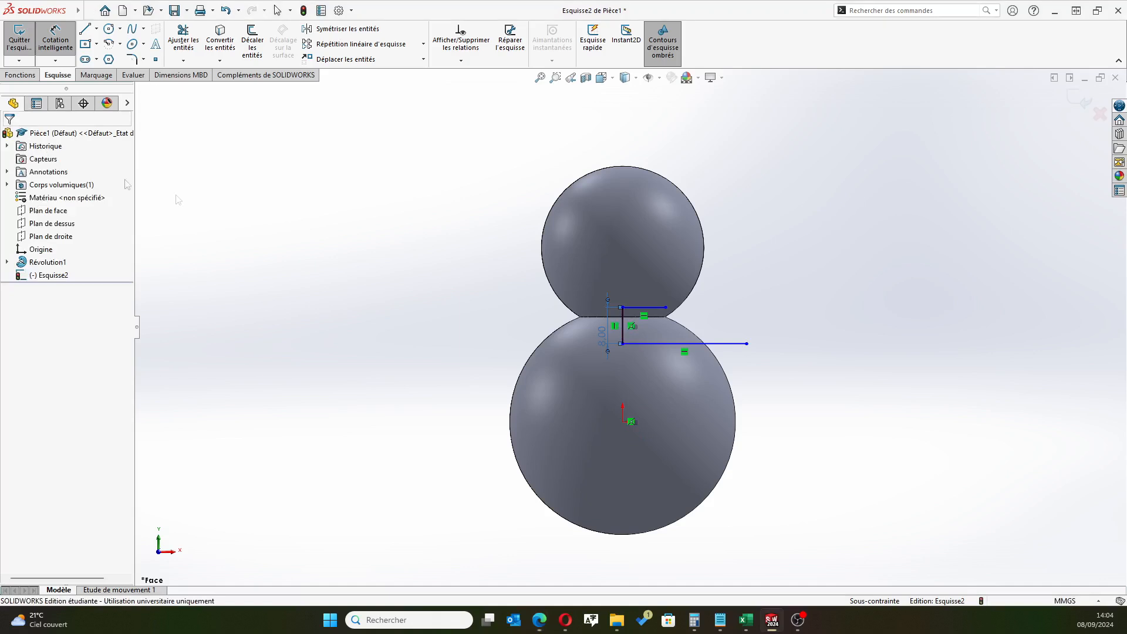
Dimension the vertical distance between the vertical line's upper endpoint and the origin as 25.5 mm
scroll(642, 372, "down", 2)
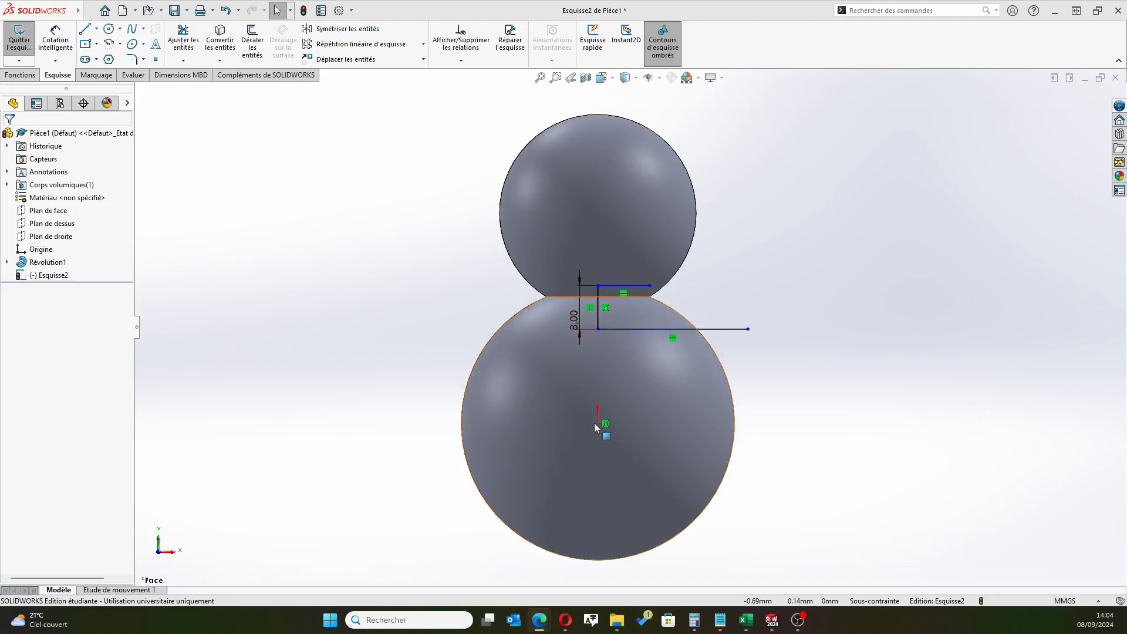
left_click(60, 39)
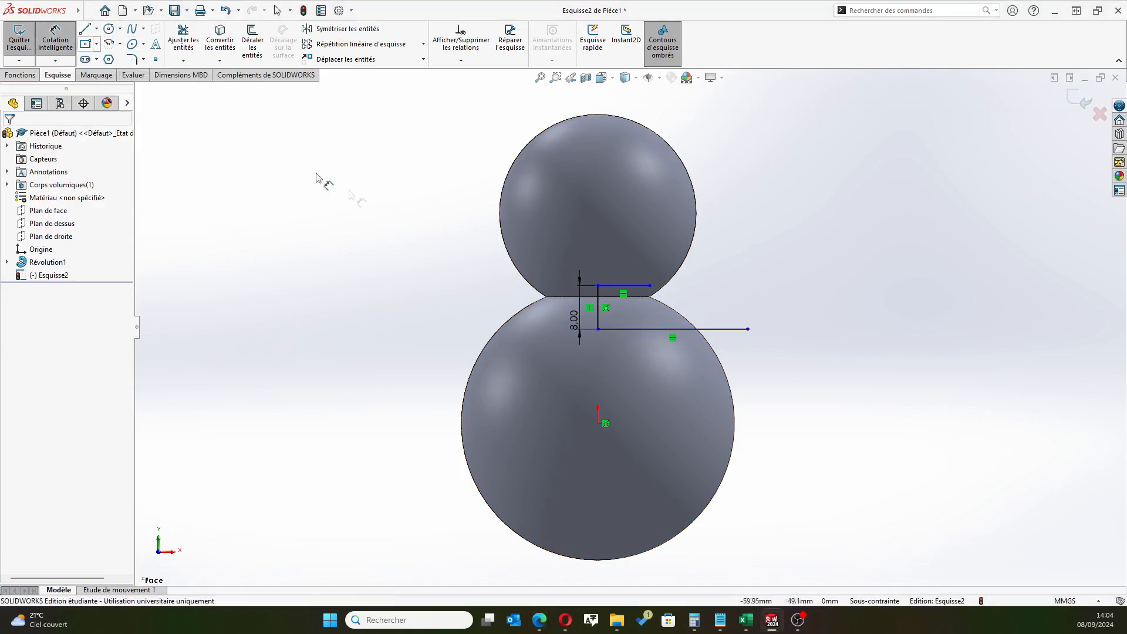
left_click(598, 288)
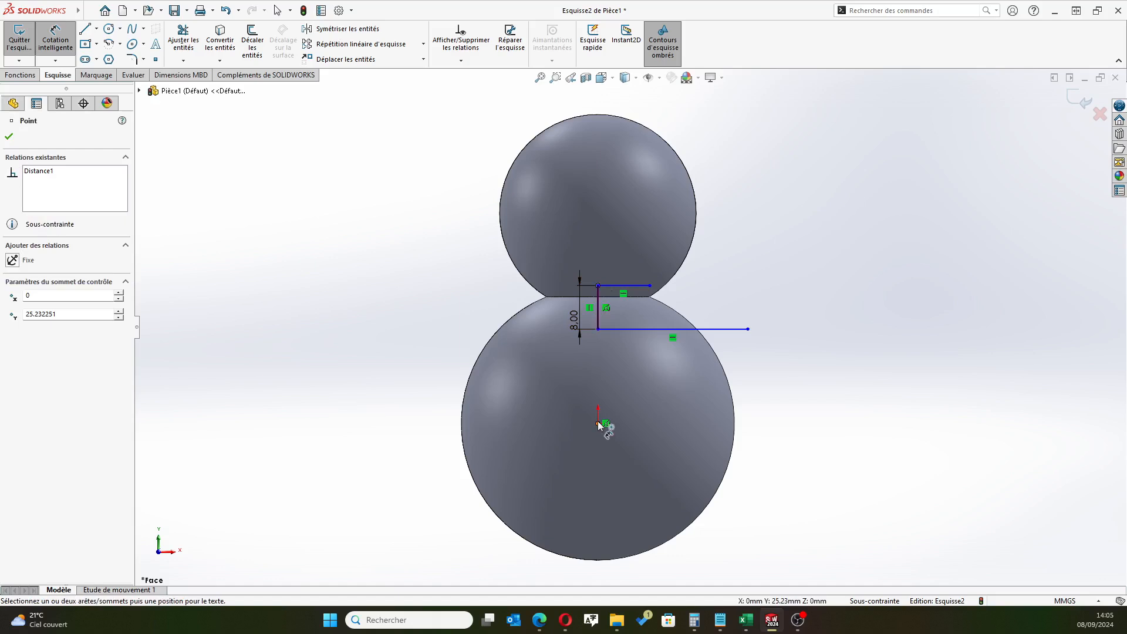
left_click(598, 424)
left_click(535, 395)
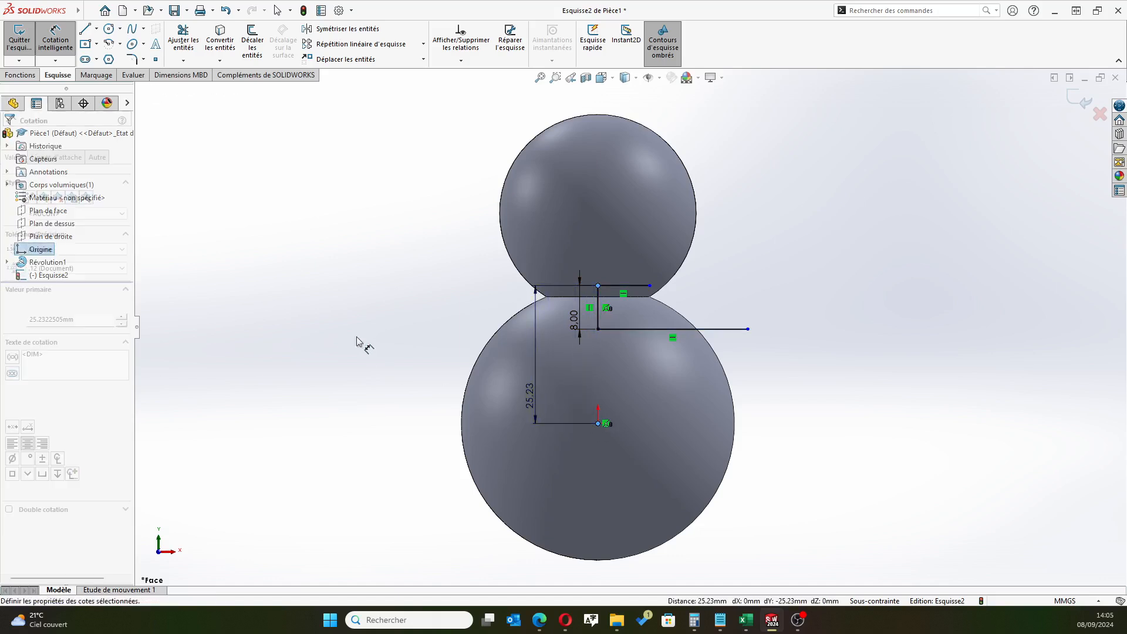
type("25.5")
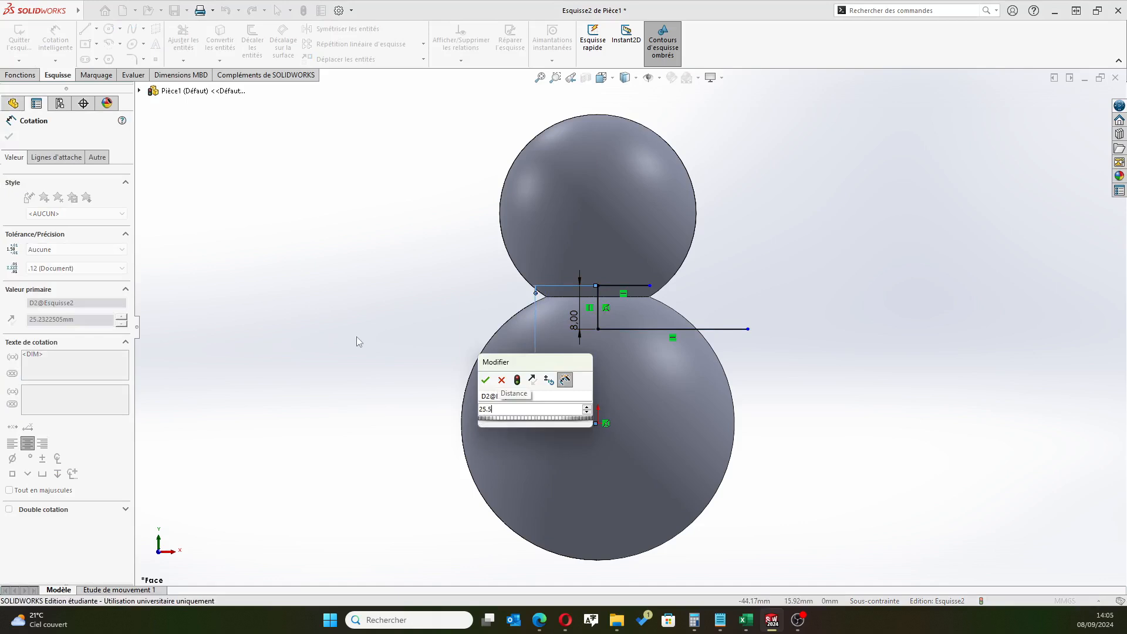
key("Return")
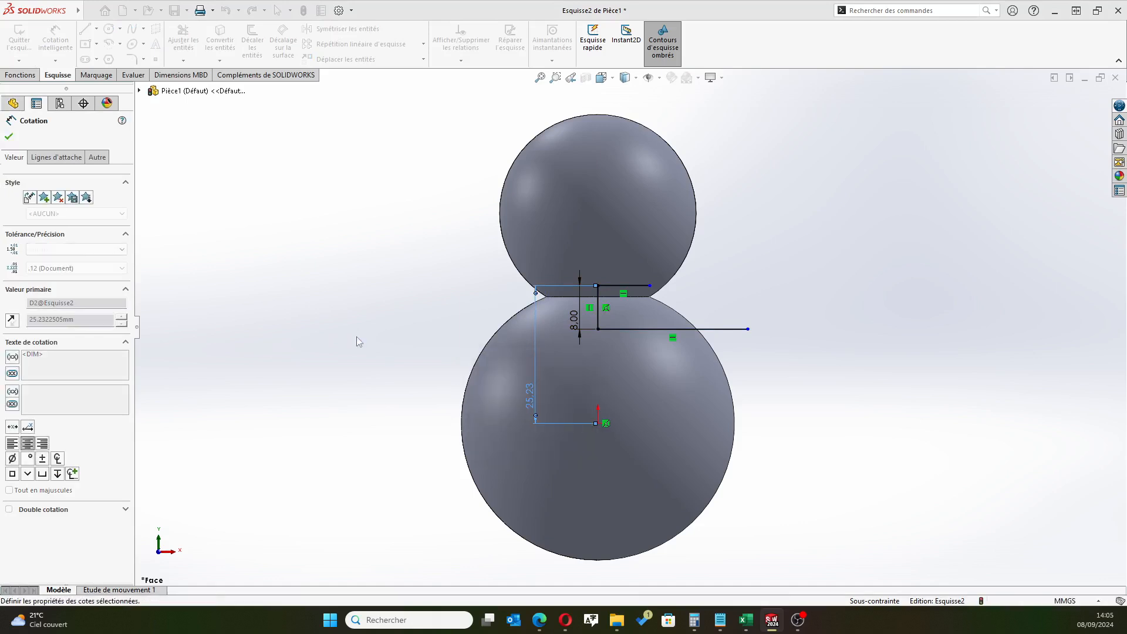
left_click(9, 136)
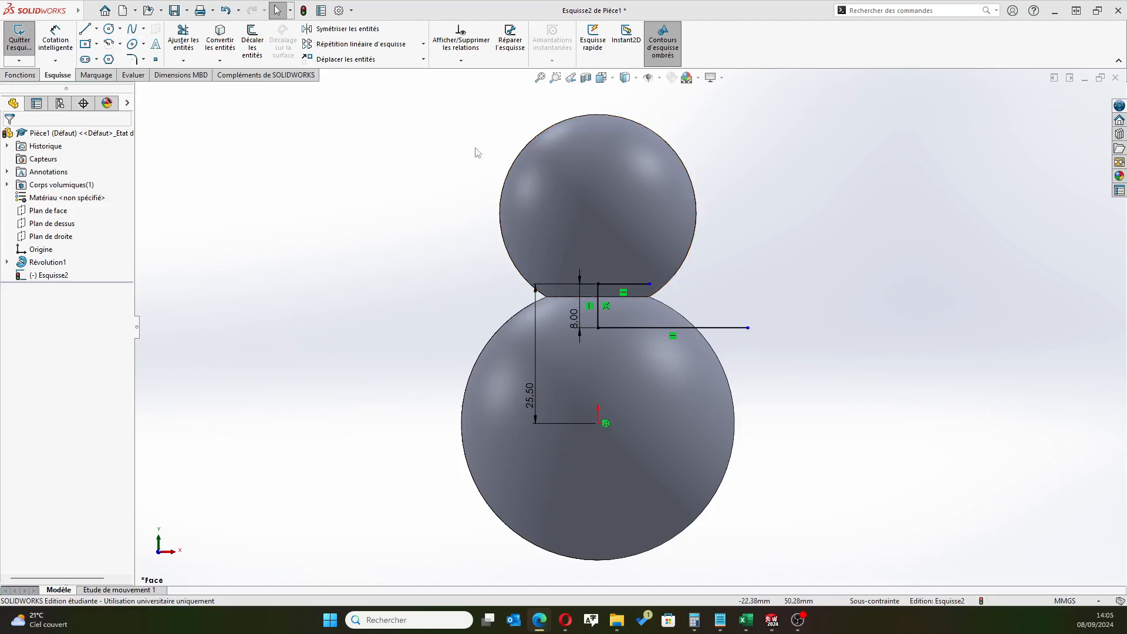
Dimension the upper horizontal line's length as 13.5 mm
left_click(59, 44)
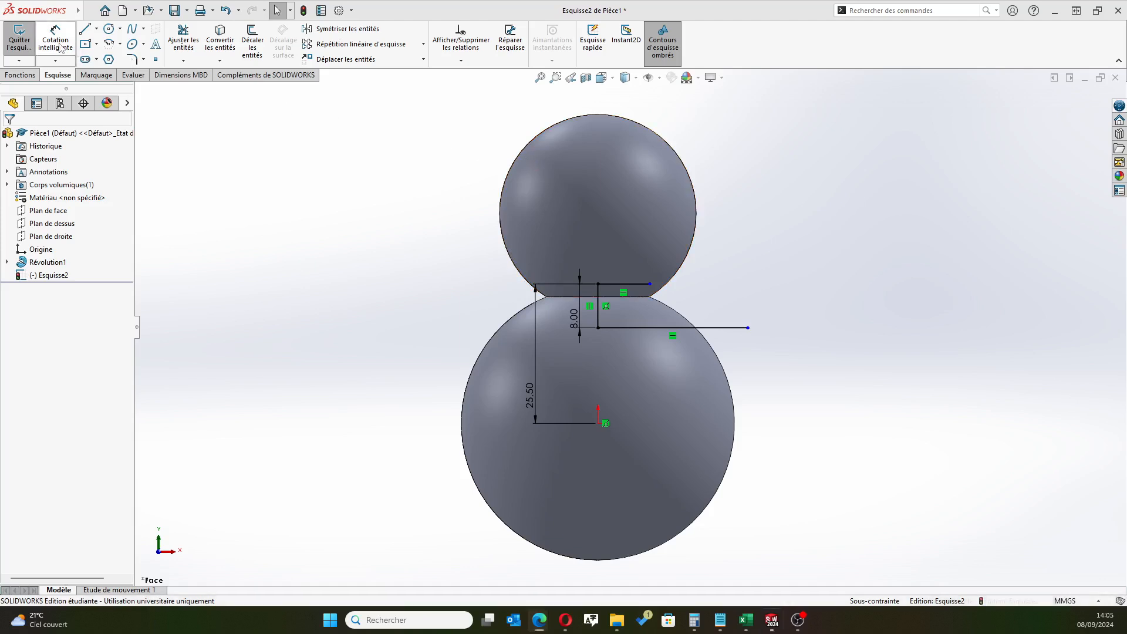
left_click(635, 284)
left_click(631, 262)
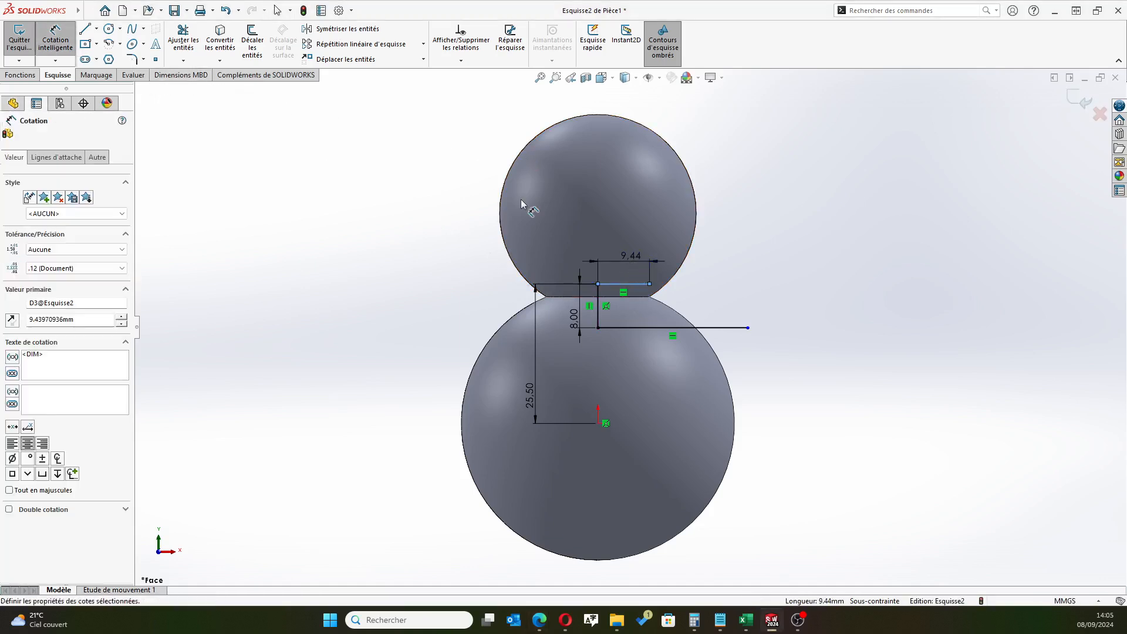
type("13.5")
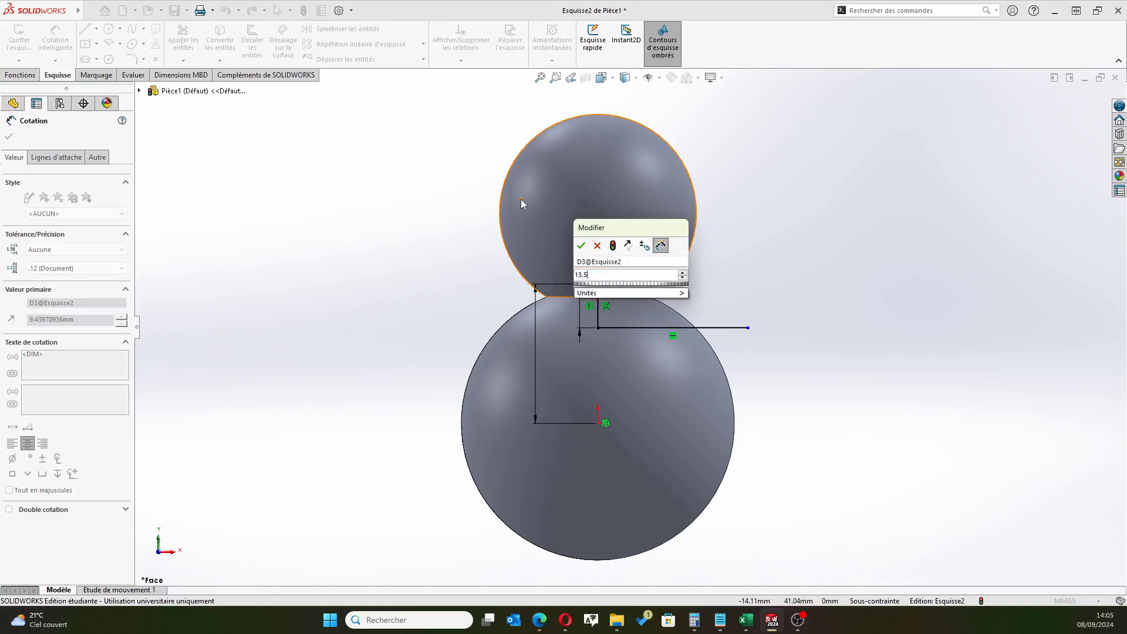
key("Return")
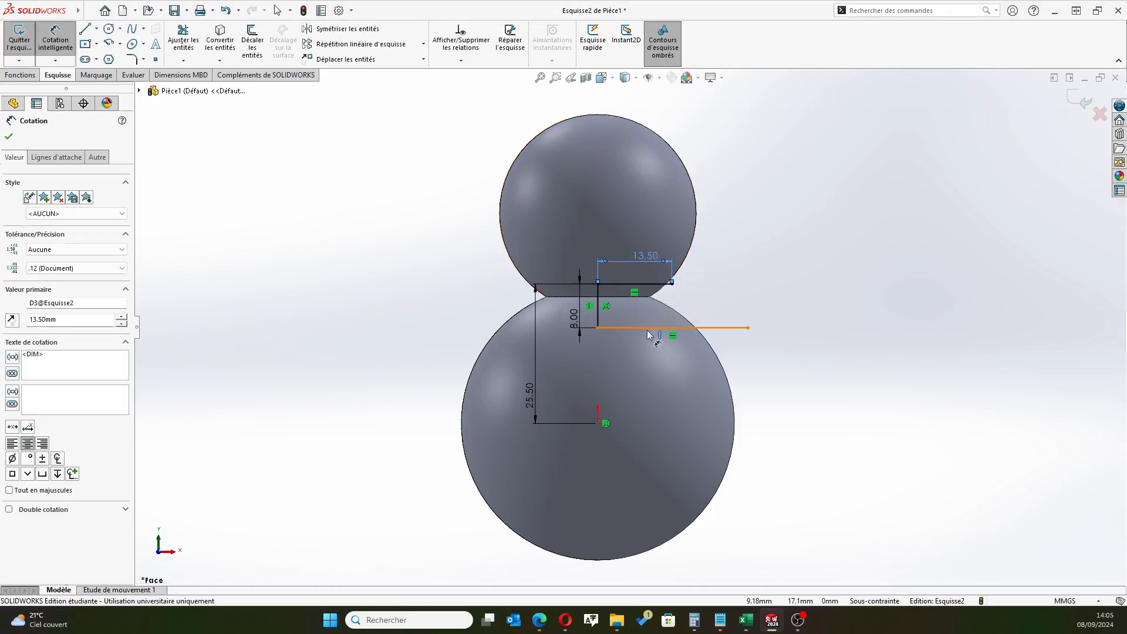
Dimension the lower horizontal line's length as 20.5 mm and leave the dimension tool
left_click(650, 328)
left_click(650, 354)
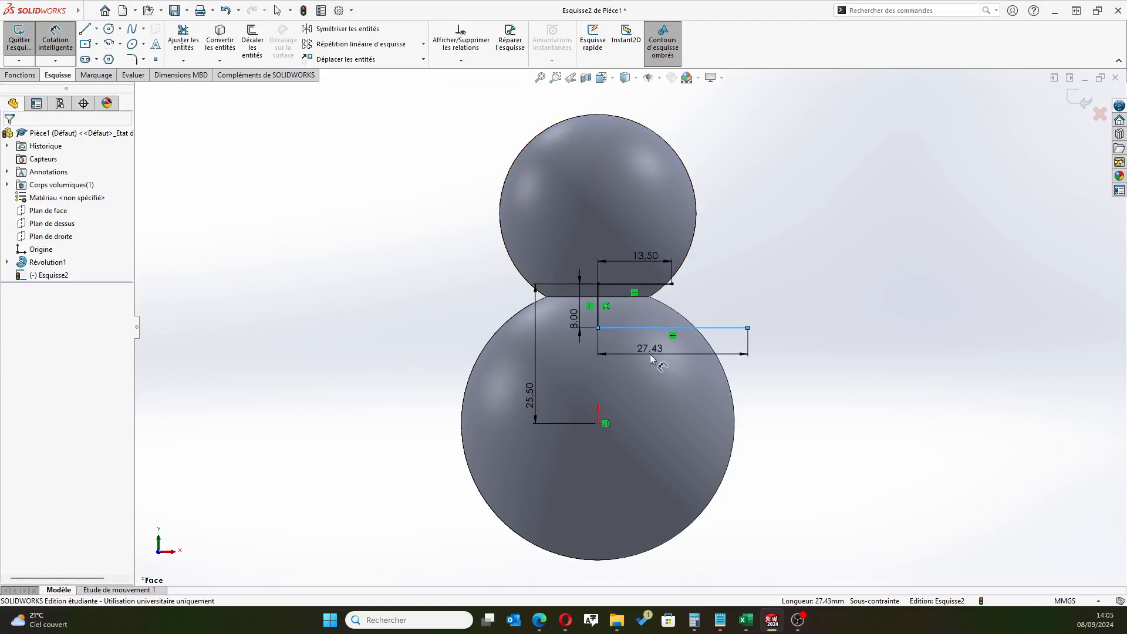
type("20.5")
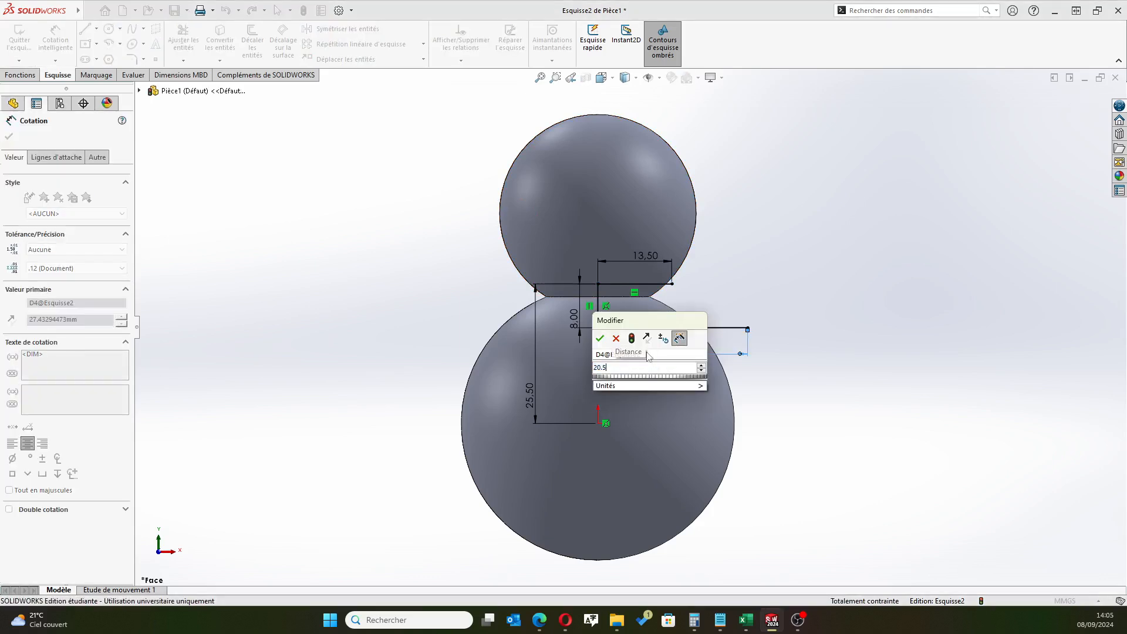
key("Return")
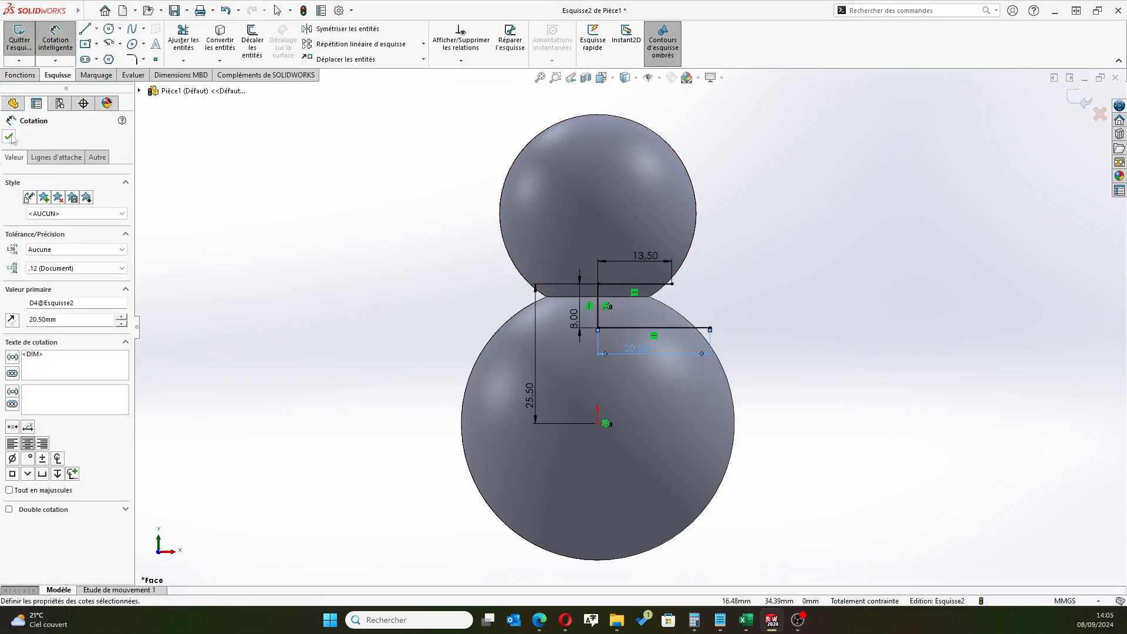
key("Escape")
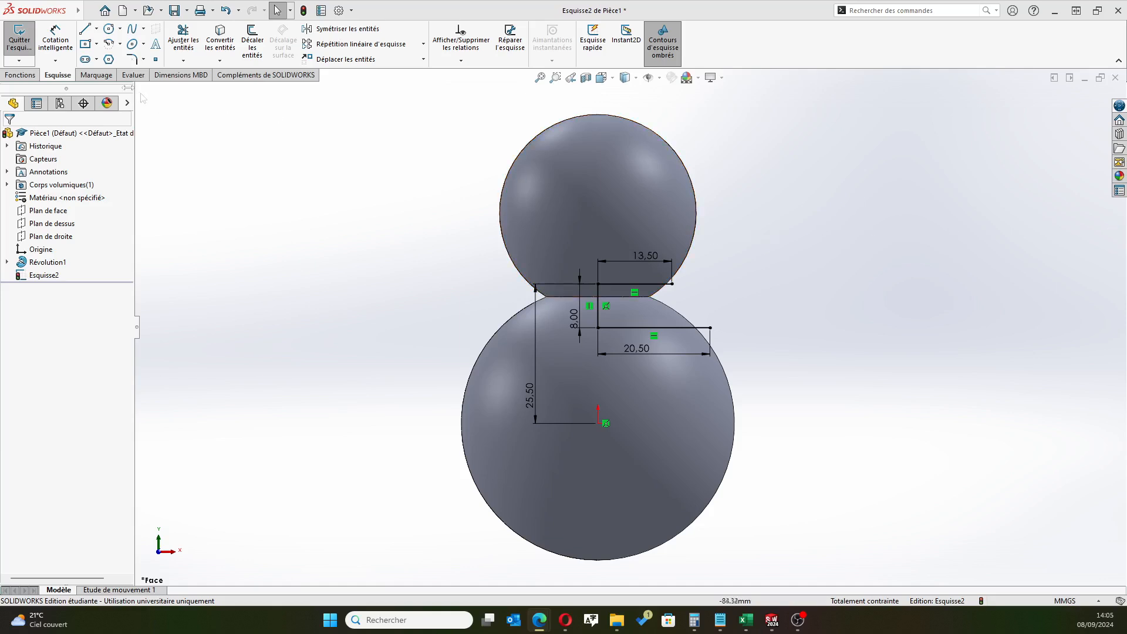
Draw a three-point arc of about 13.8 mm radius joining the outer ends of the two horizontal lines, curving inward toward the neck
left_click(120, 44)
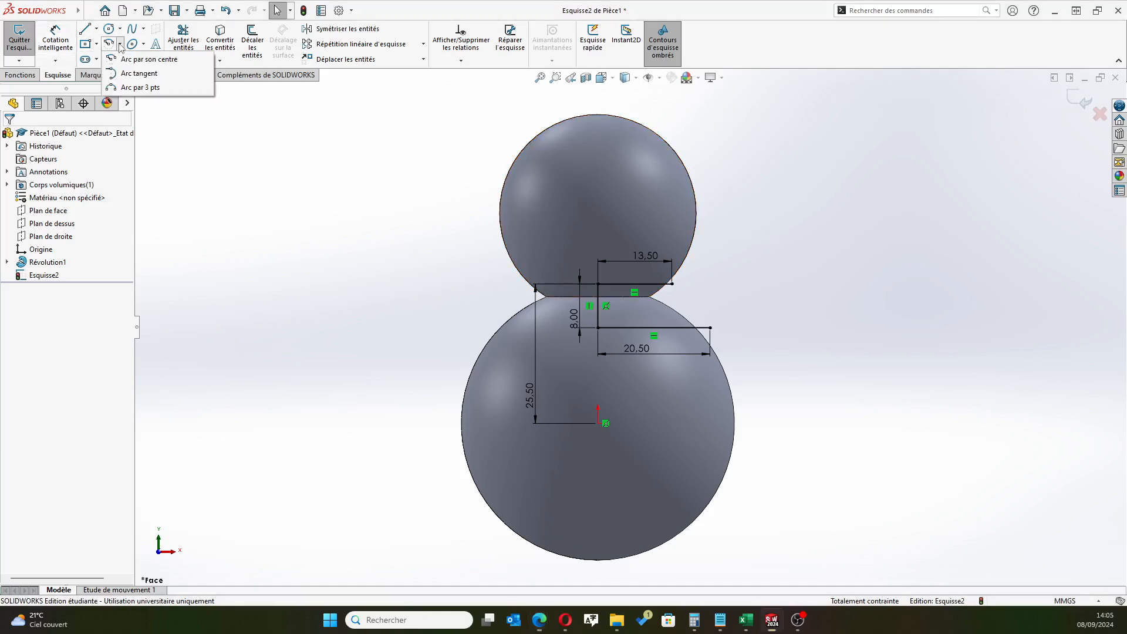
left_click(139, 87)
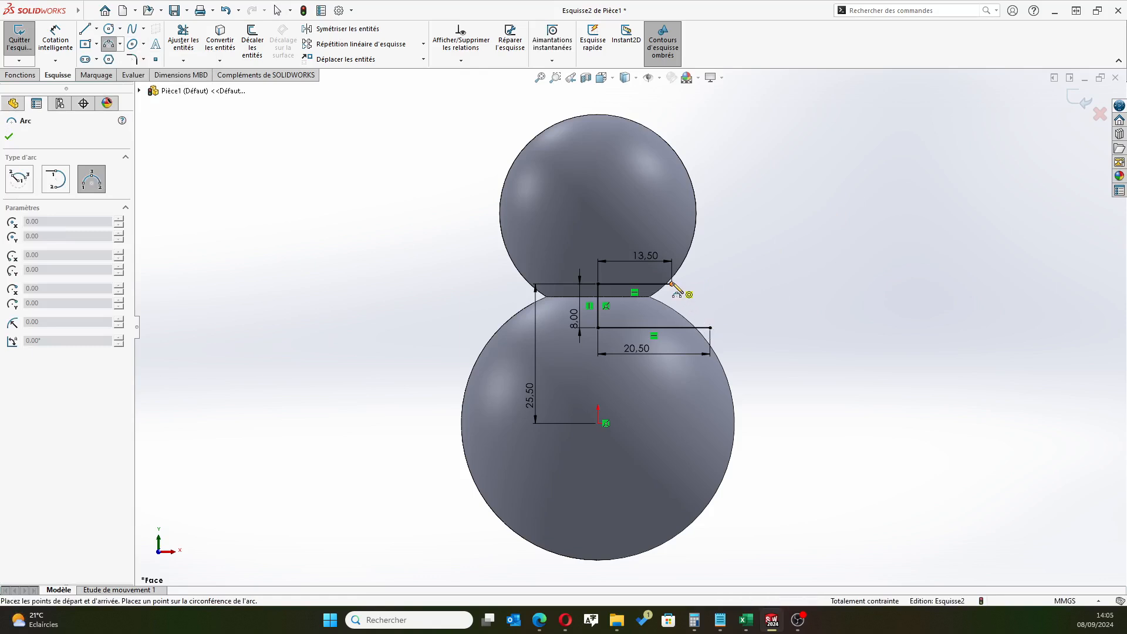
left_click(672, 284)
left_click(710, 328)
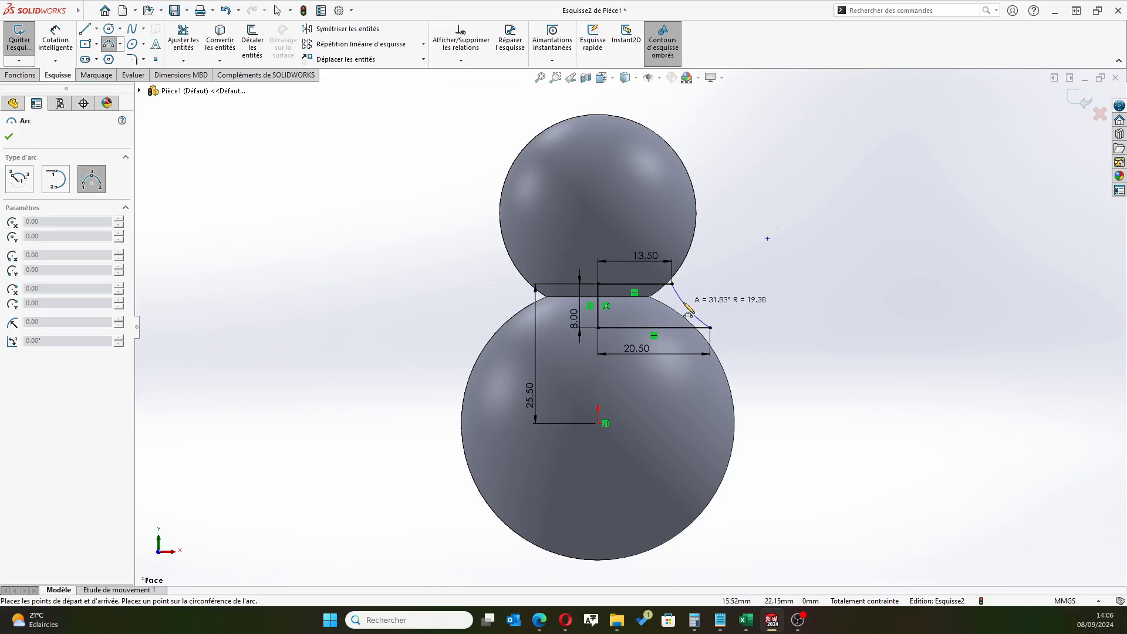
left_click(687, 311)
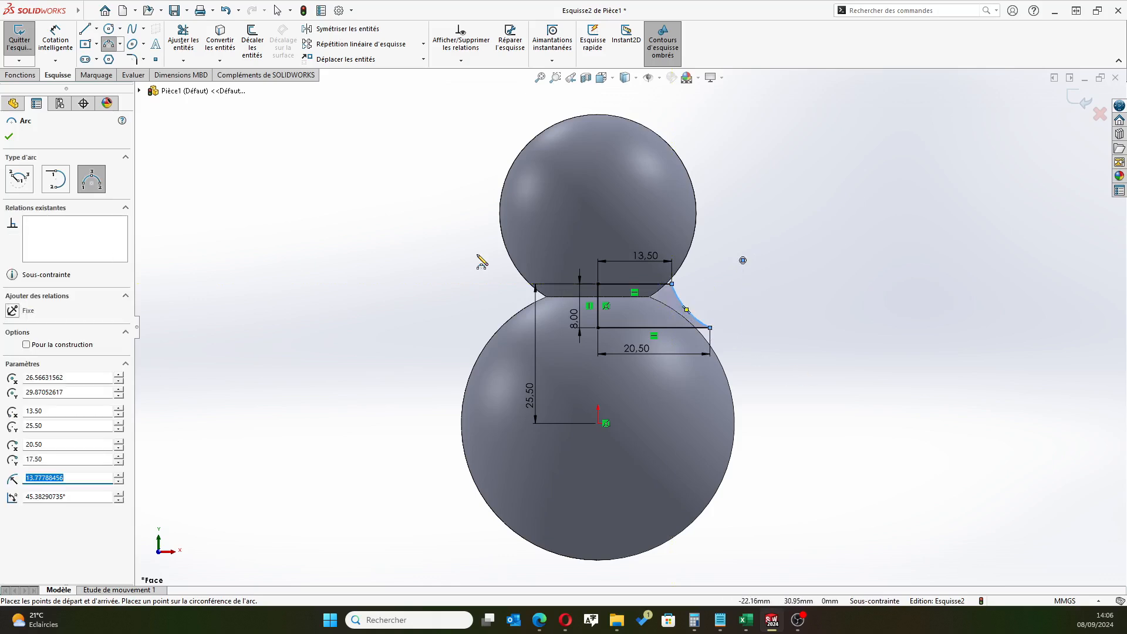
Dimension the arc's radius as 10 mm
left_click(55, 36)
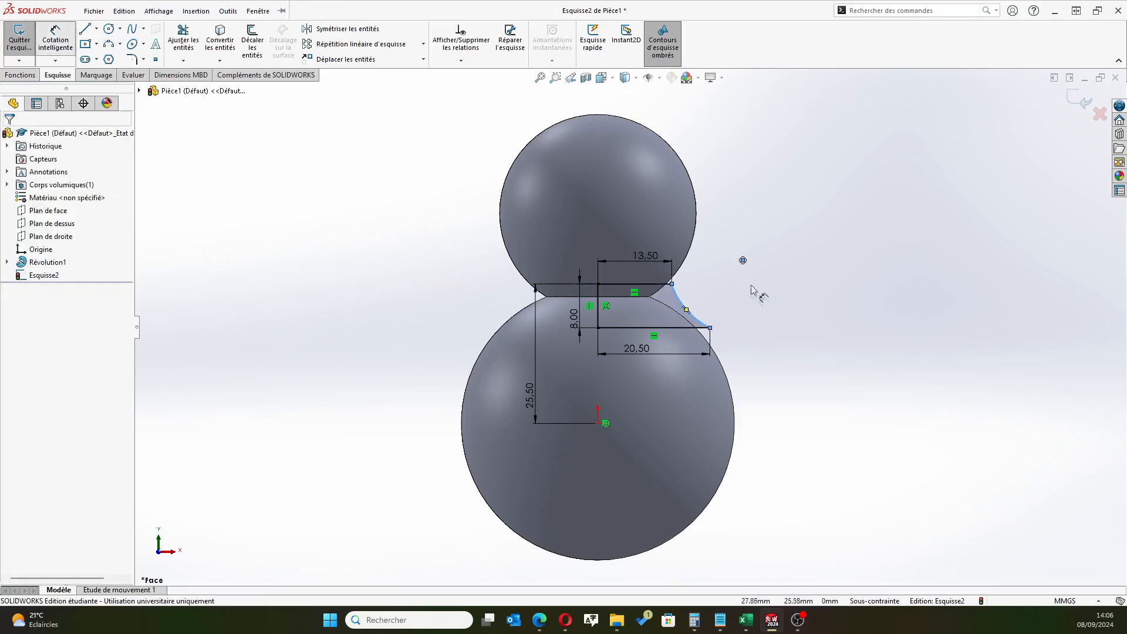
left_click(683, 304)
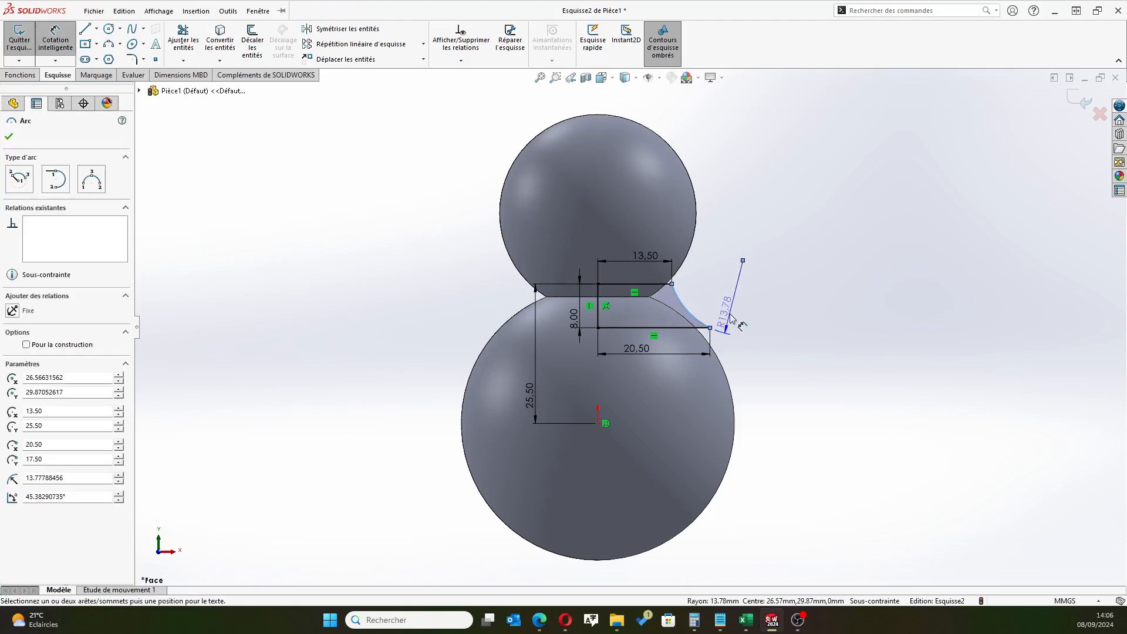
left_click(822, 340)
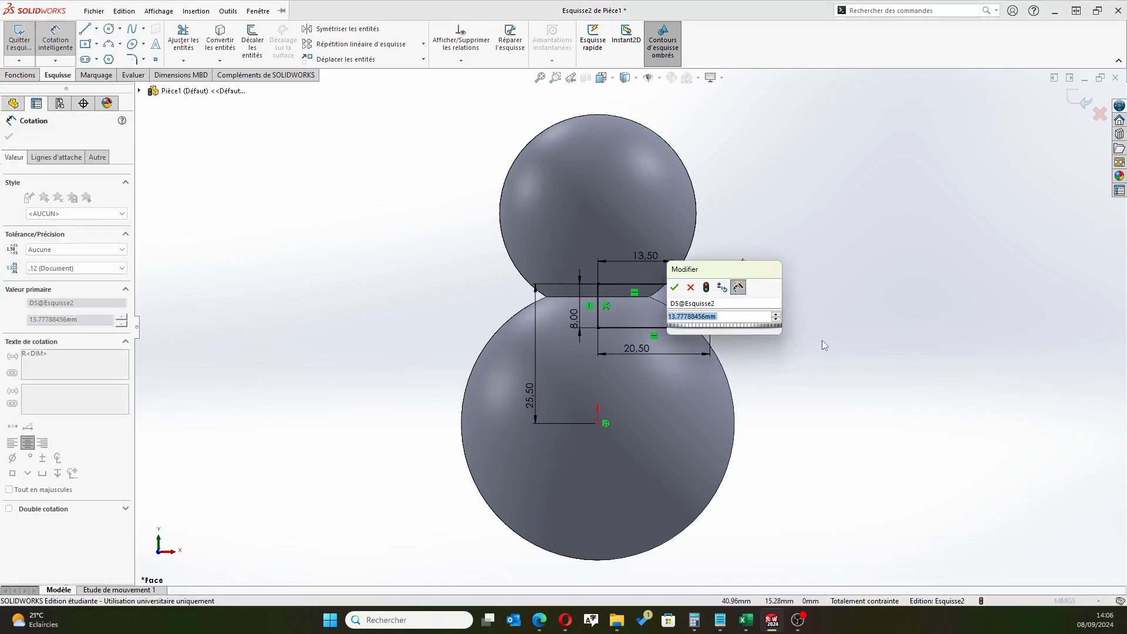
type("10")
key("Return")
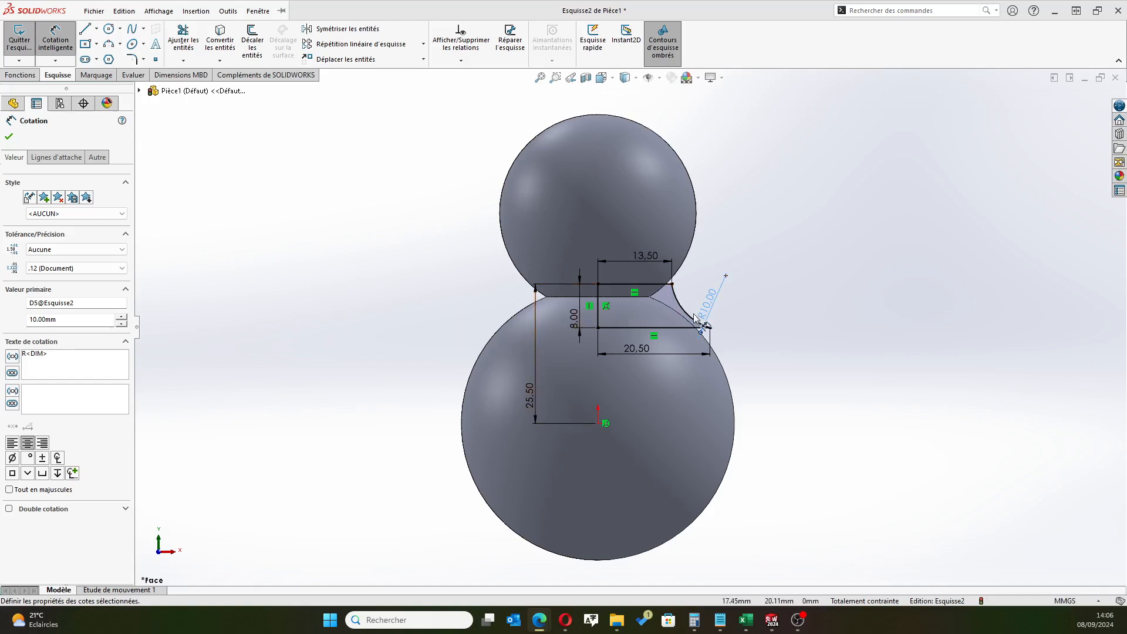
Set the concave arc's radius to 20 mm and reposition its dimension so the leader points at the middle of the arc
left_click(8, 137)
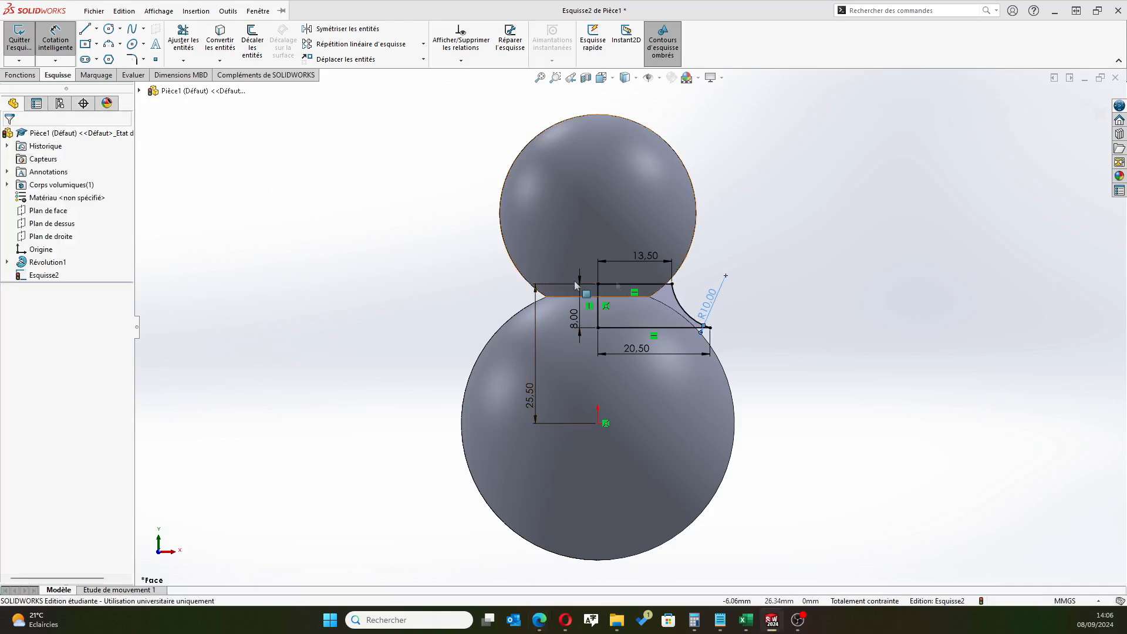
double_click(715, 304)
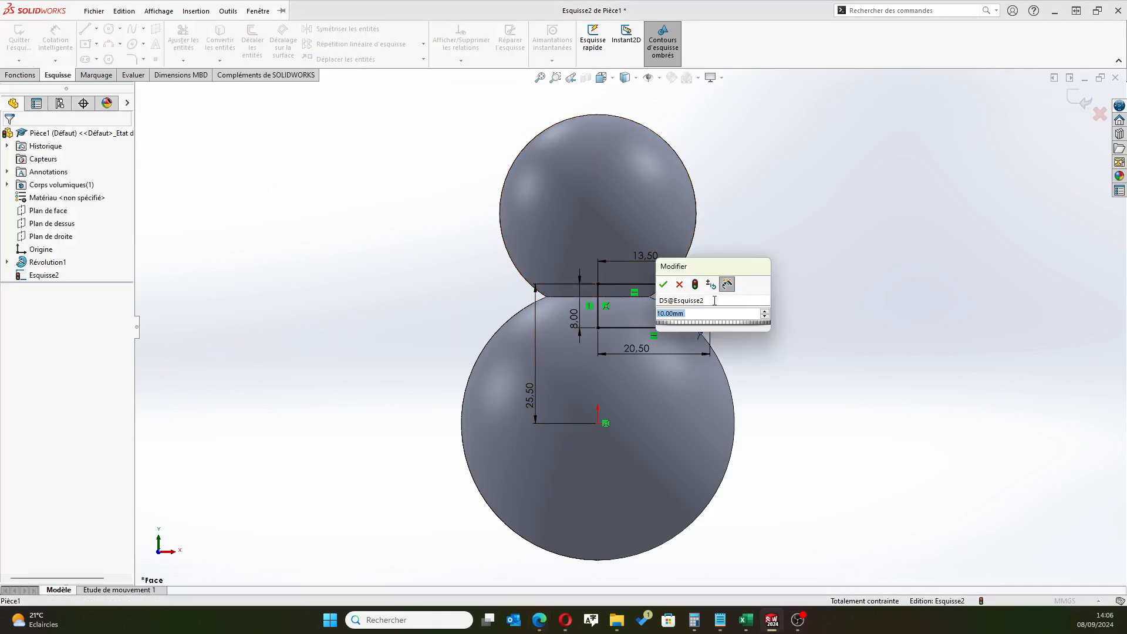
type("20")
key("Return")
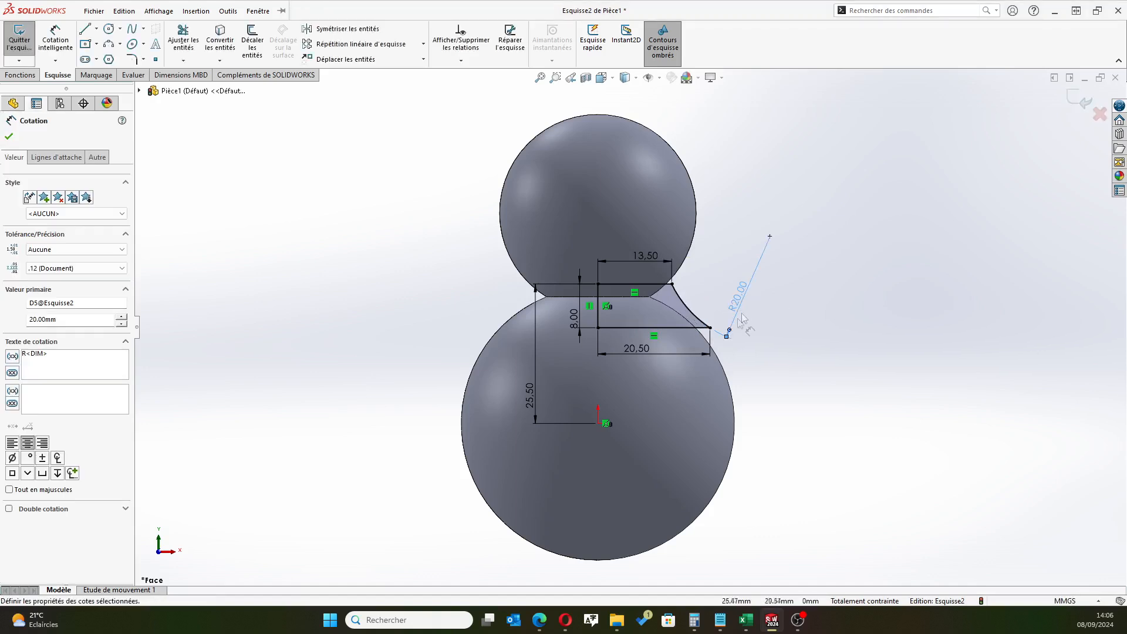
left_click_drag(730, 329, 688, 297)
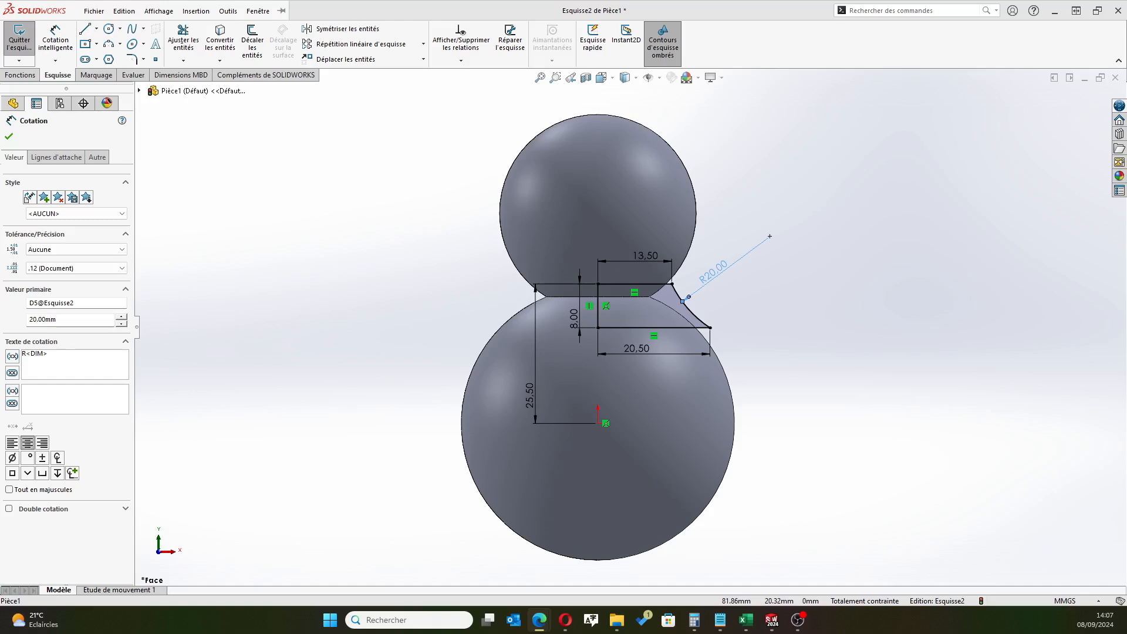
Round the collar profile's lower outer corner, between the arc and the lower horizontal line, with a 0.25 mm sketch fillet
scroll(698, 297, "down", 3)
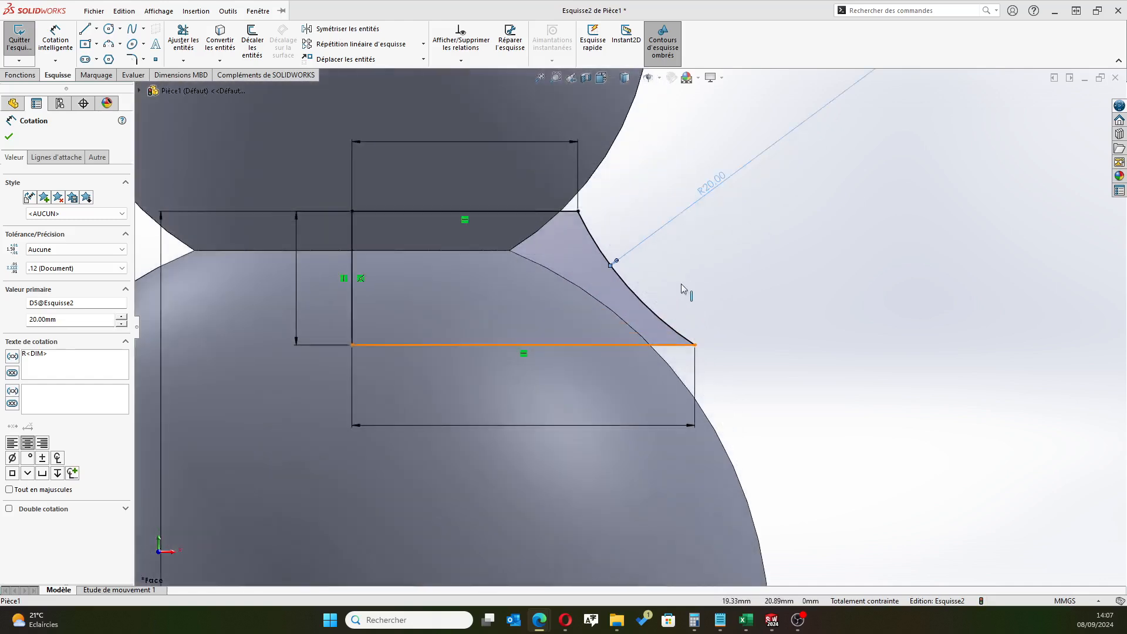
scroll(682, 283, "down", 1)
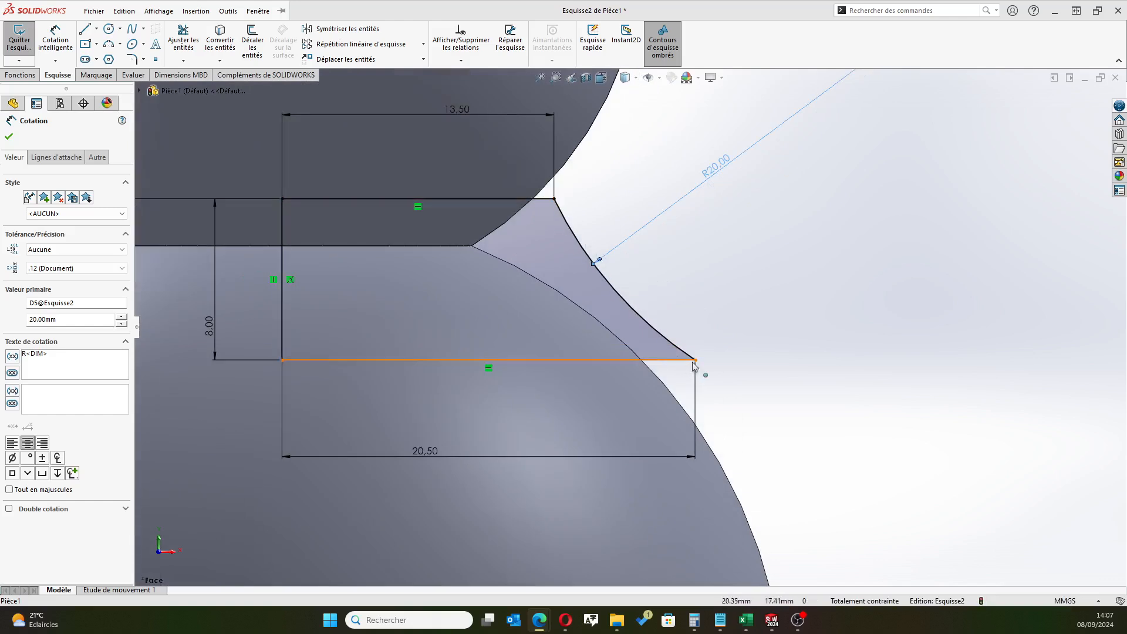
key("Escape")
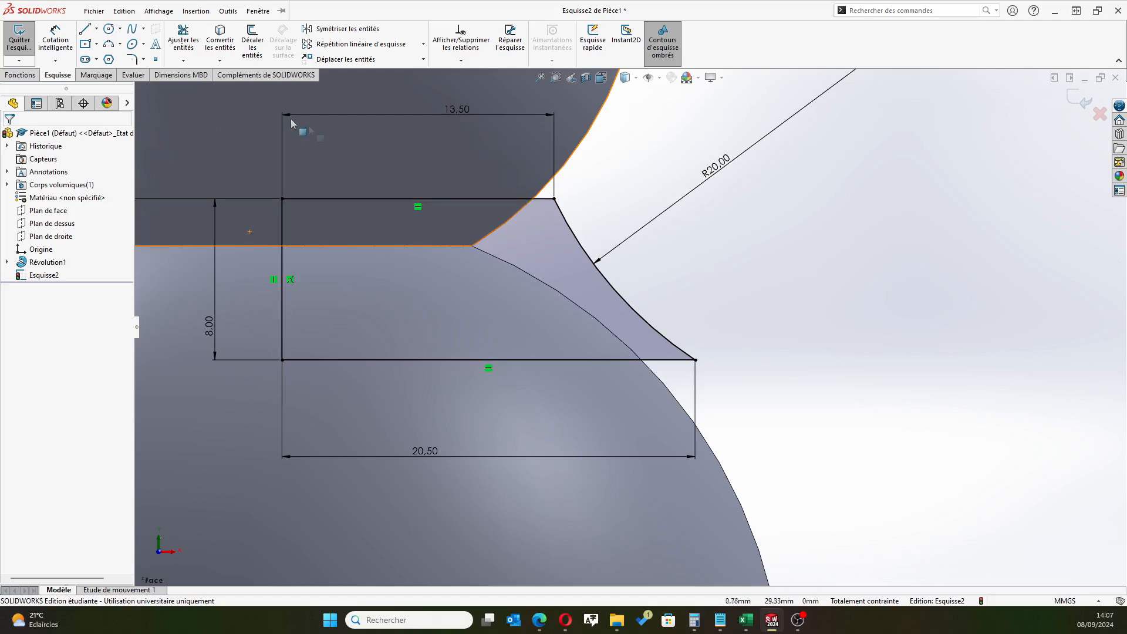
left_click(132, 58)
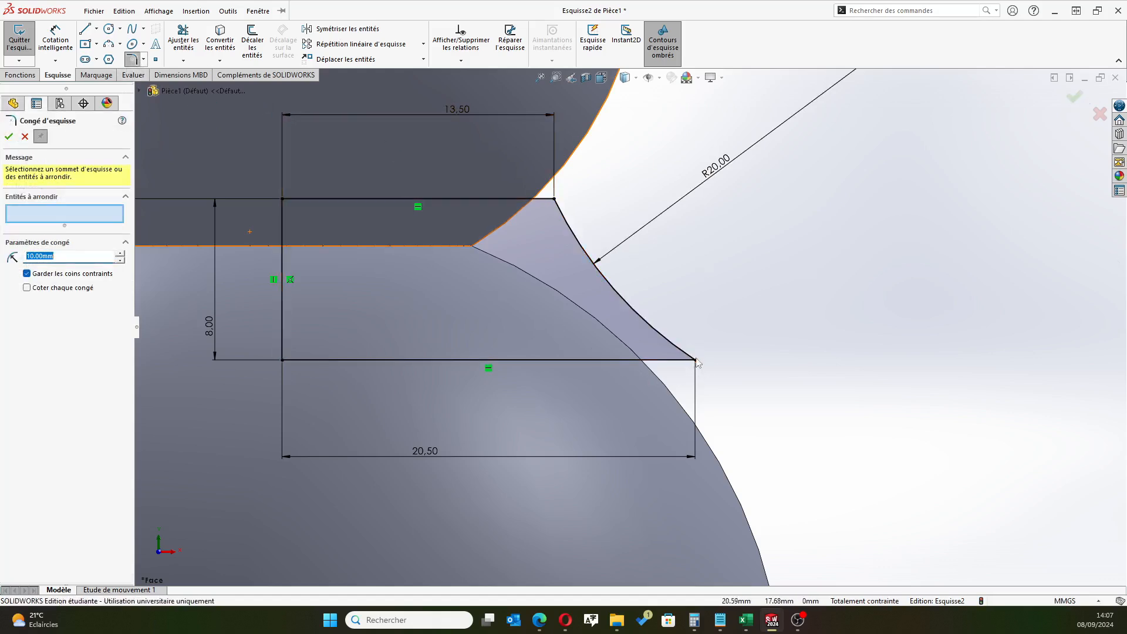
type("0.25")
left_click(696, 359)
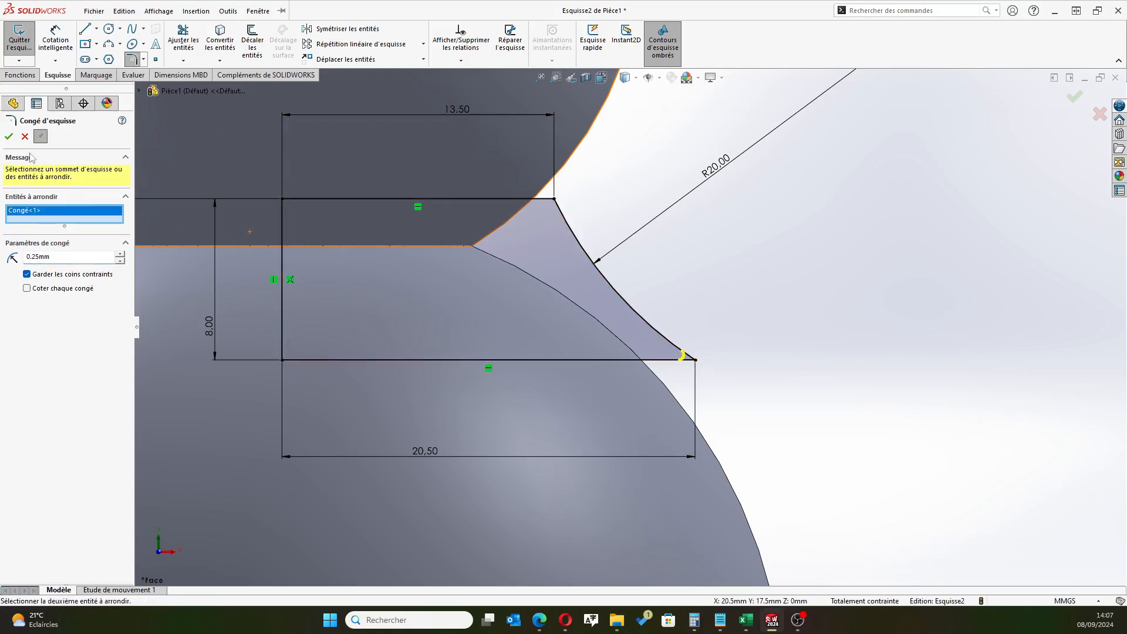
left_click(9, 136)
Round the profile's upper outer corner, between the upper horizontal line and the arc, with a 1 mm sketch fillet and leave the fillet tool
scroll(575, 202, "down", 1)
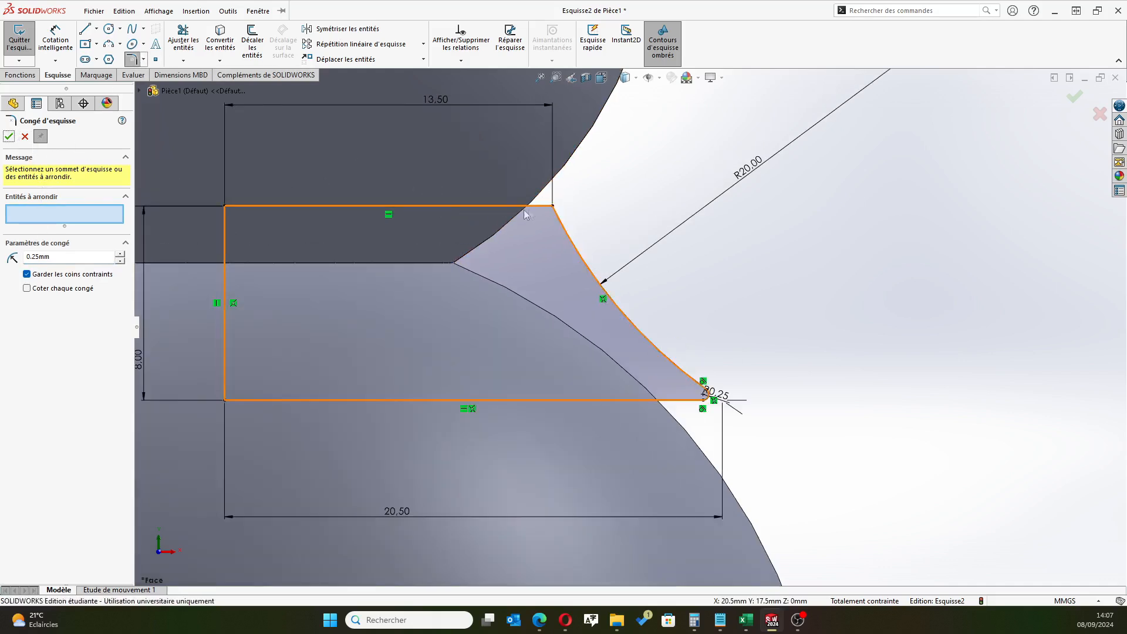
left_click(59, 258)
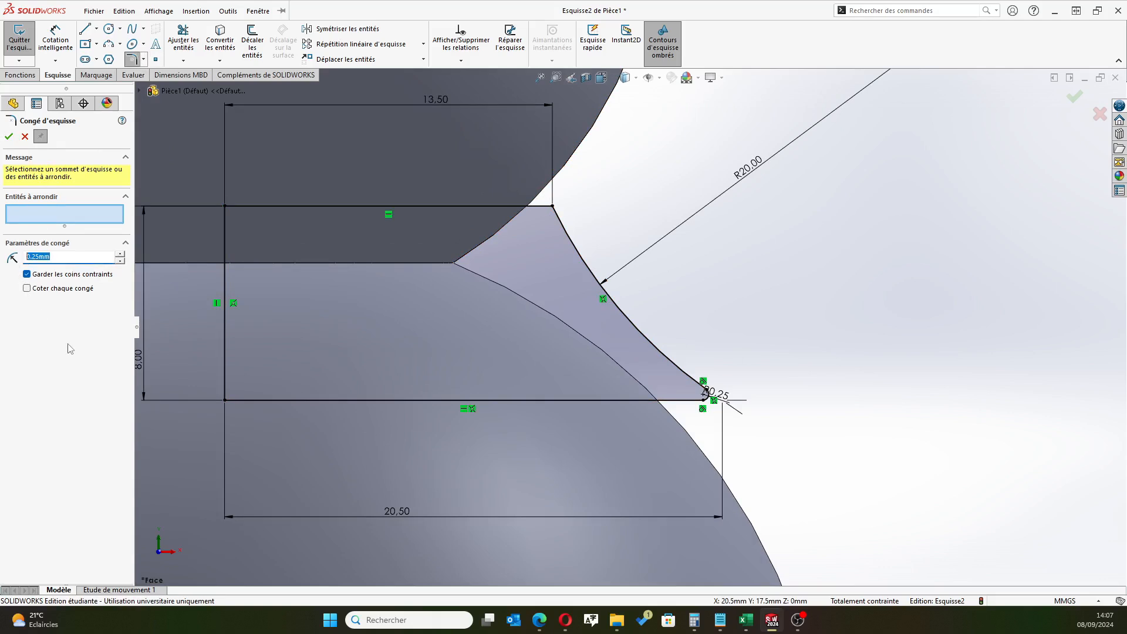
type("1")
key("Return")
left_click(553, 206)
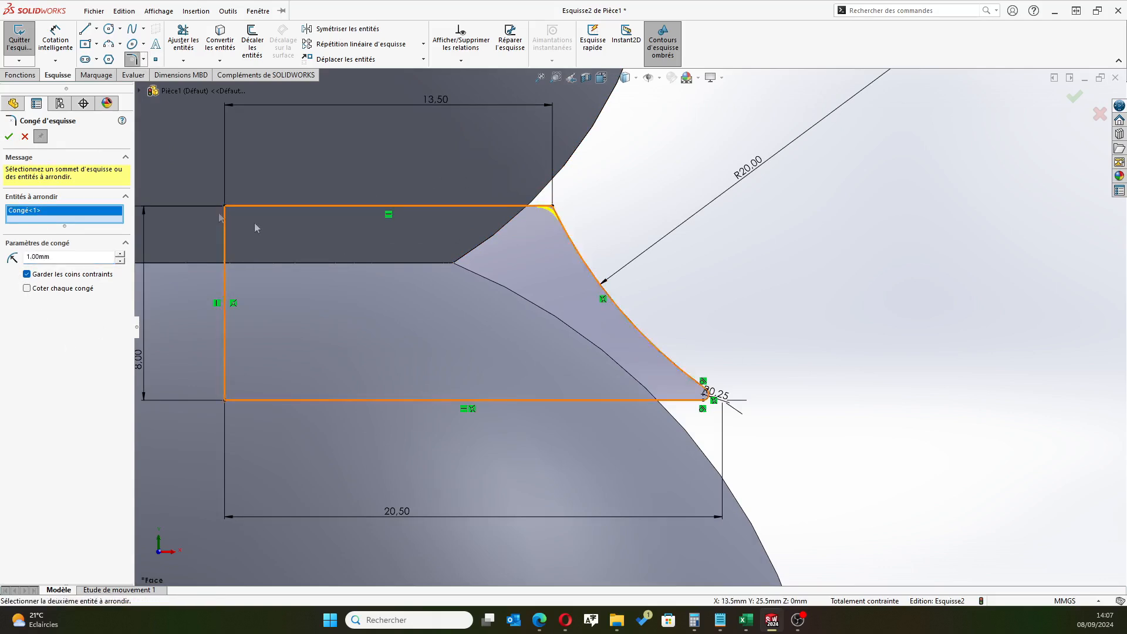
left_click(9, 137)
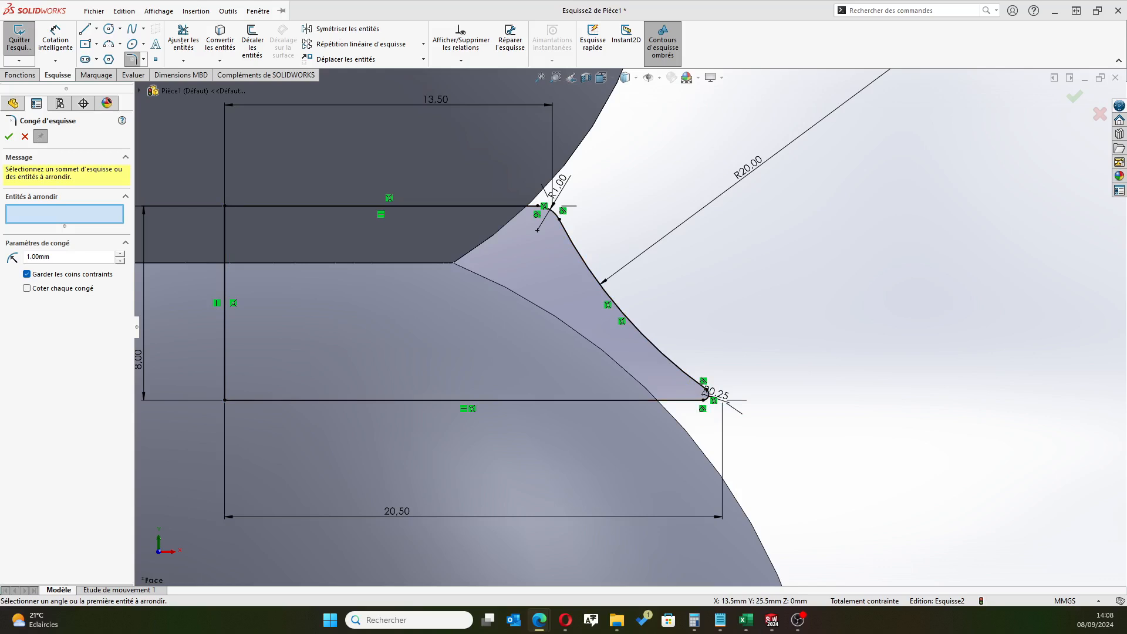
scroll(623, 324, "up", 4)
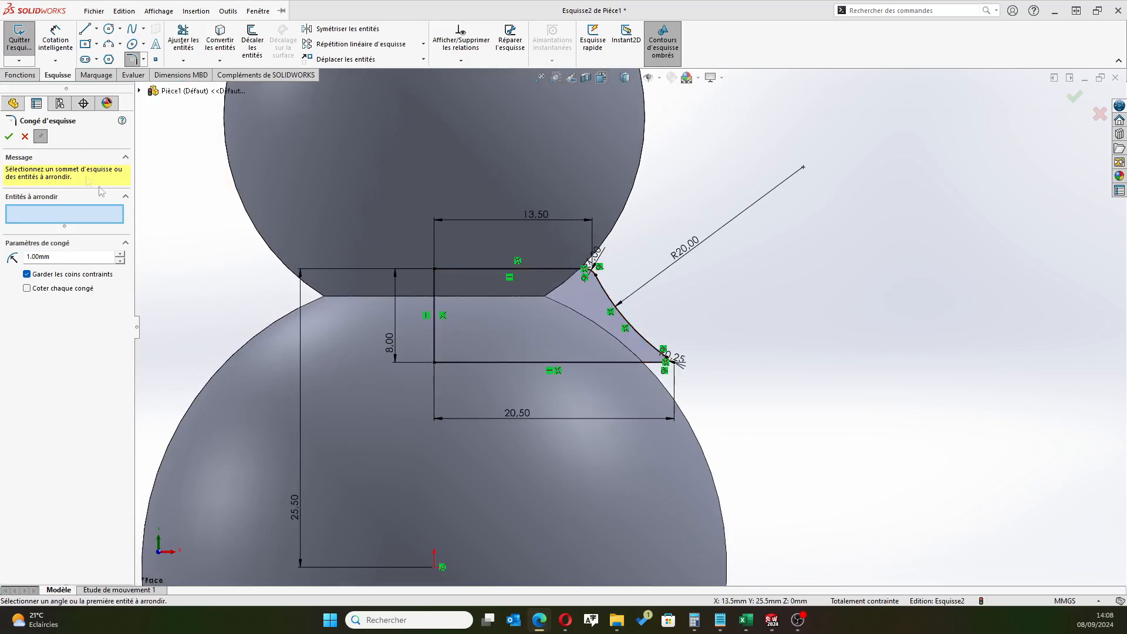
left_click(9, 136)
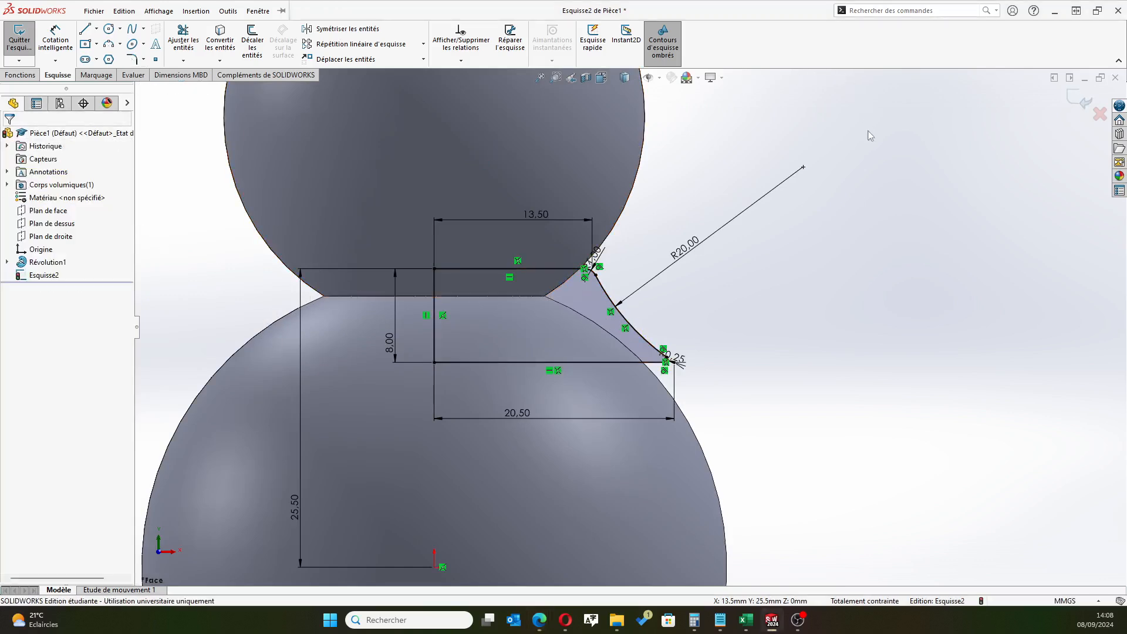
Exit the sketch and revolve the collar profile 360° about its vertical line, merging the result with the body
left_click(1078, 101)
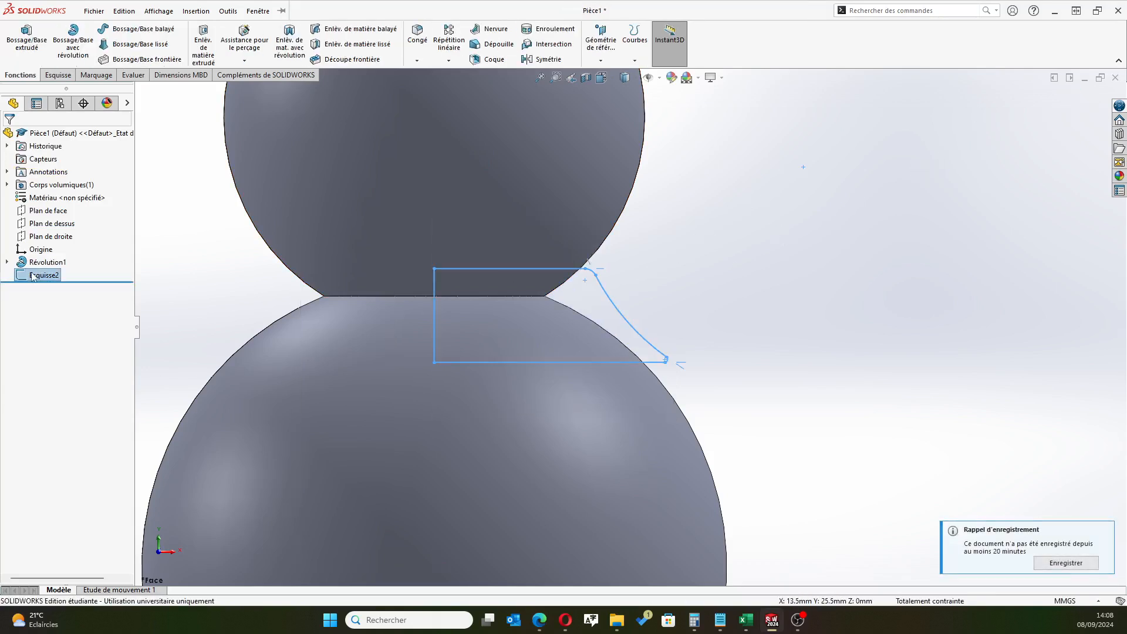
left_click(73, 51)
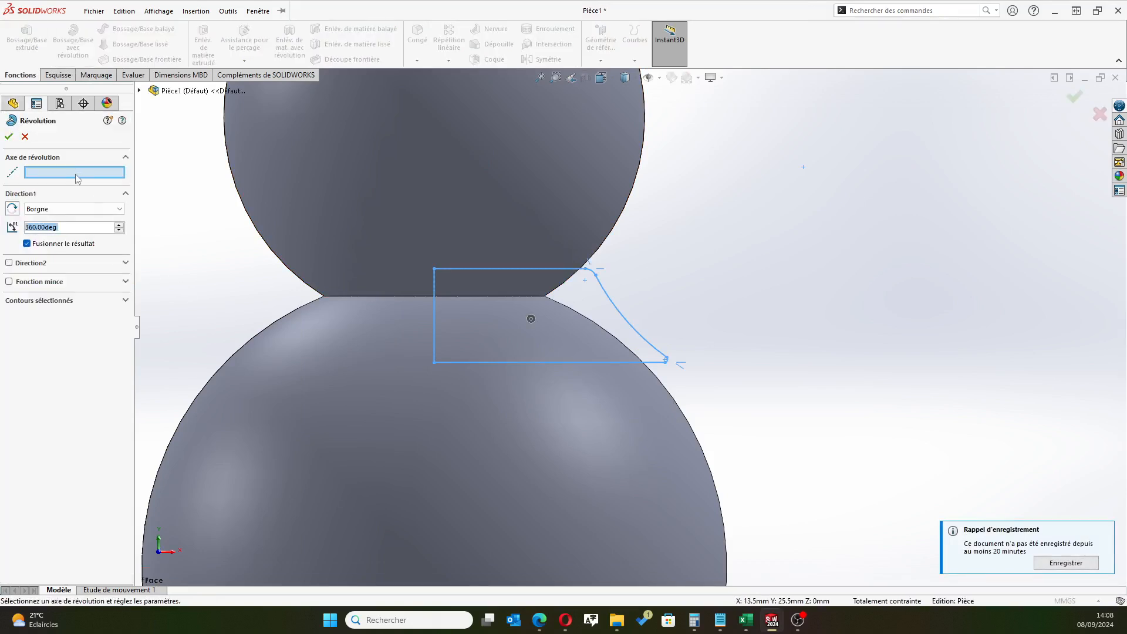
left_click(434, 324)
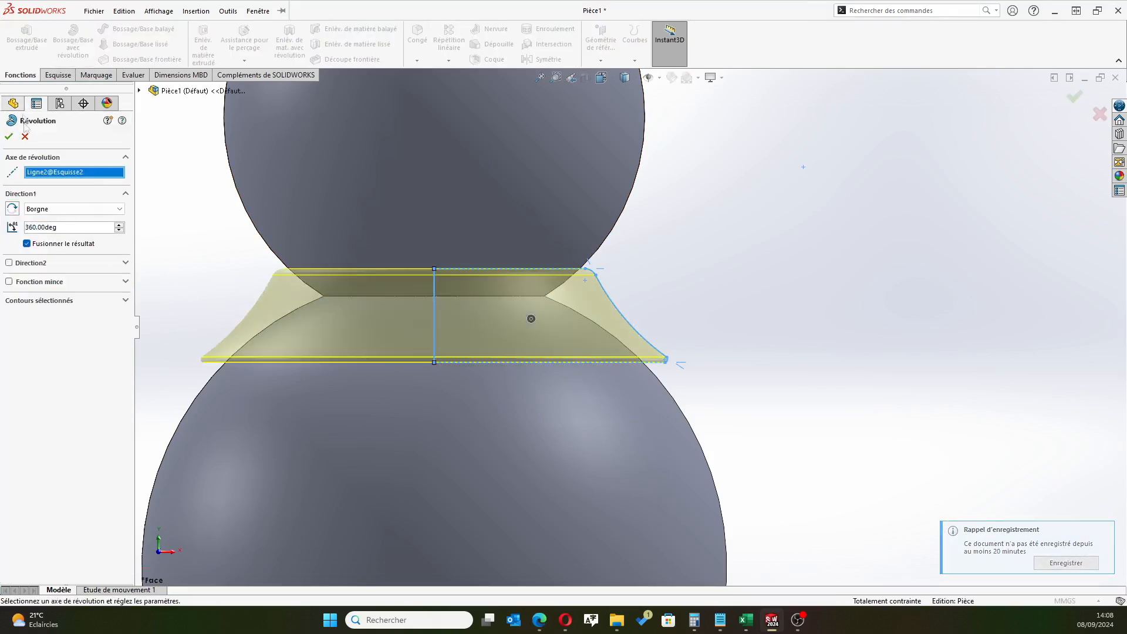
key("Return")
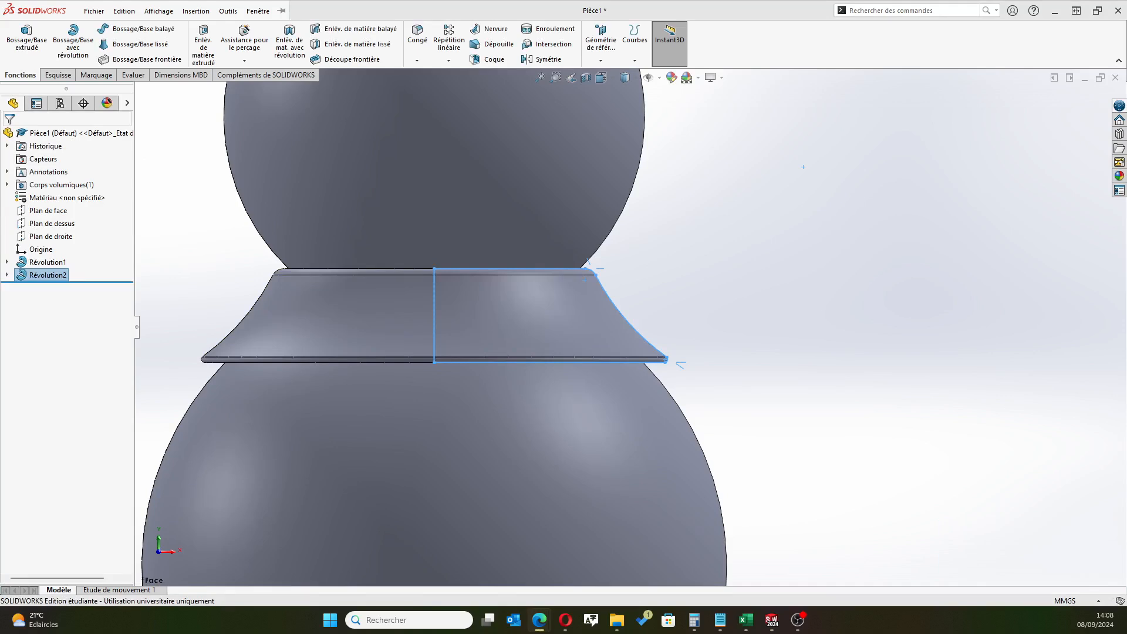
Rename the collar's revolve feature as Colerette and clear the selection
scroll(477, 364, "up", 5)
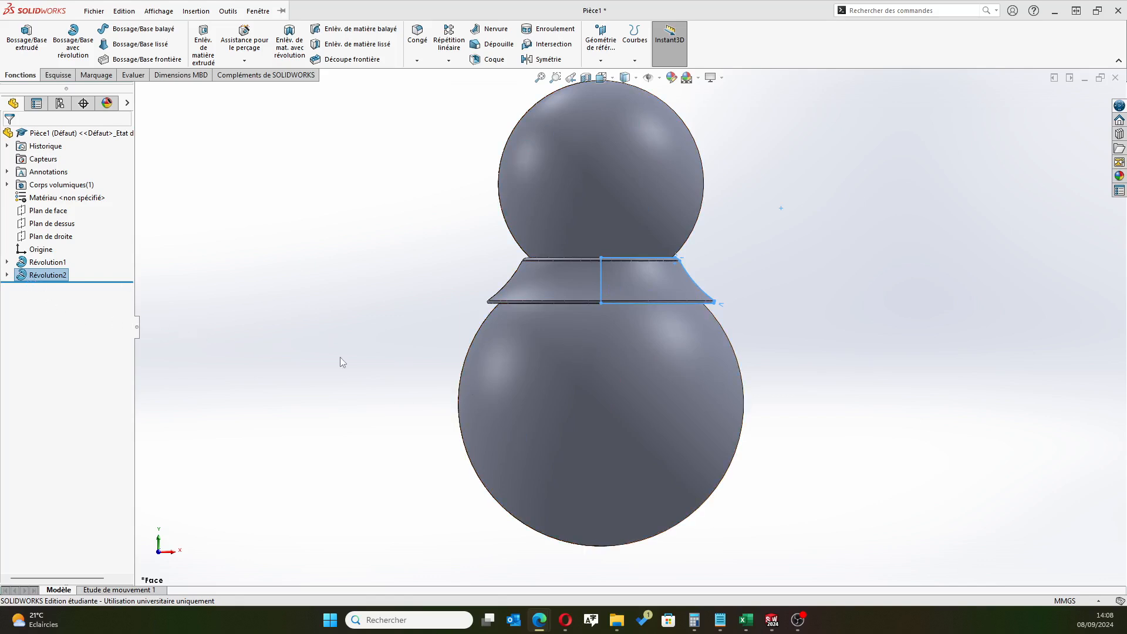
right_click(51, 277)
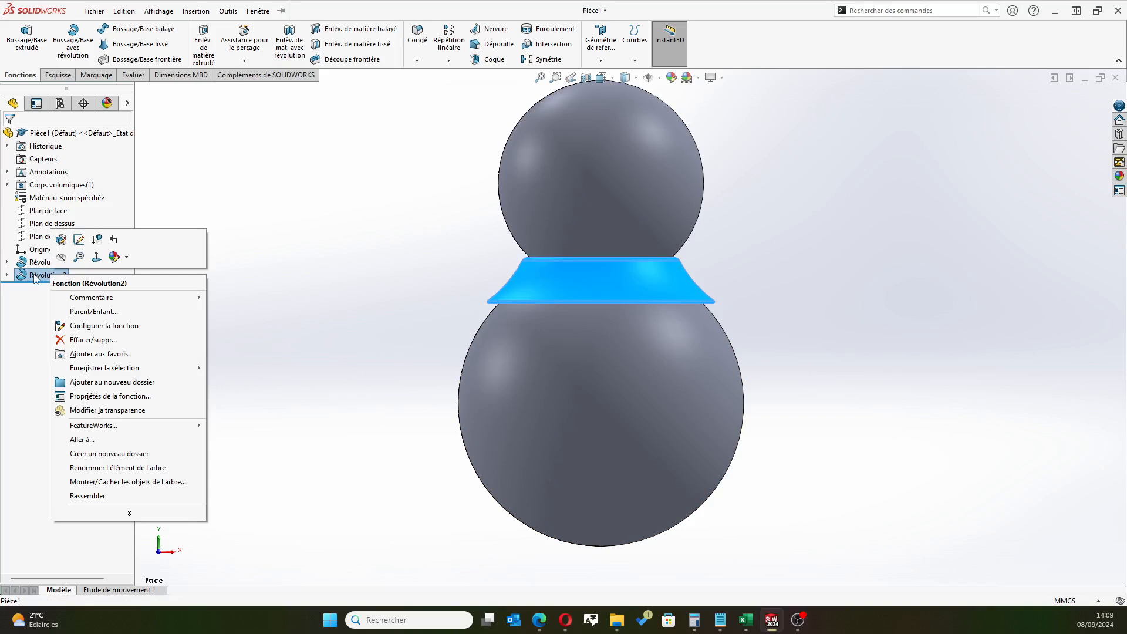
left_click(128, 515)
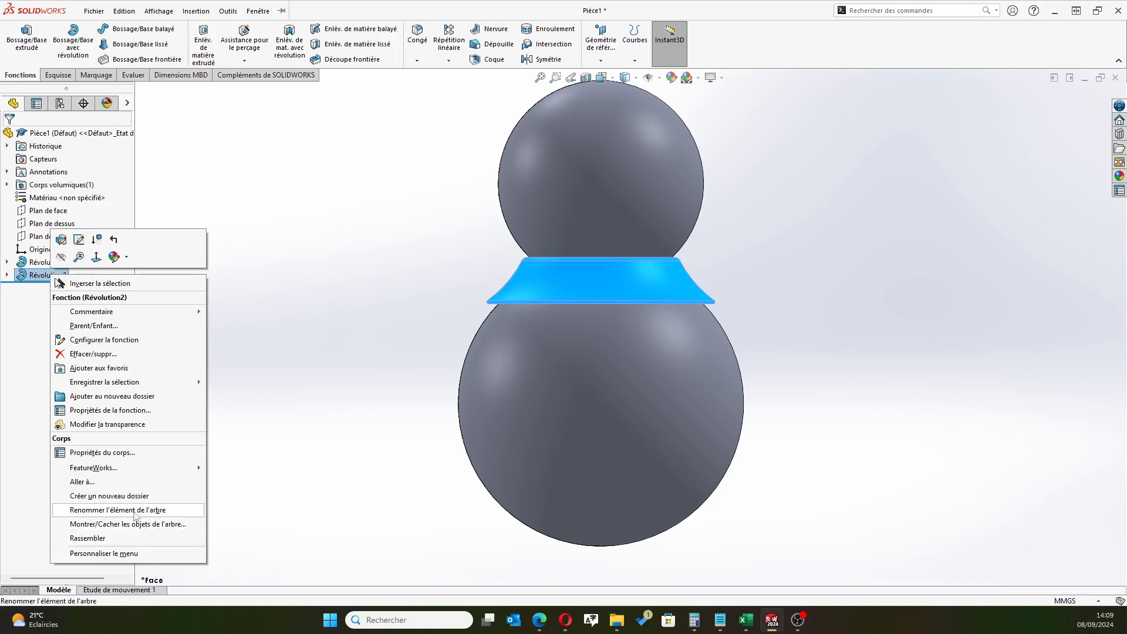
left_click(113, 510)
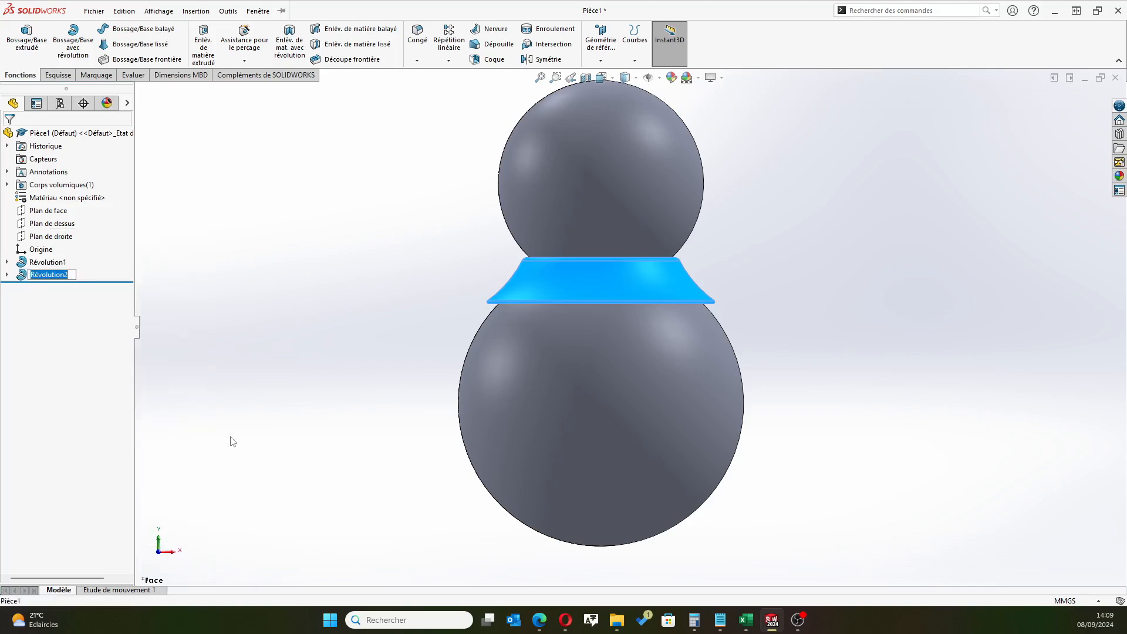
type("Colerette")
key("Return")
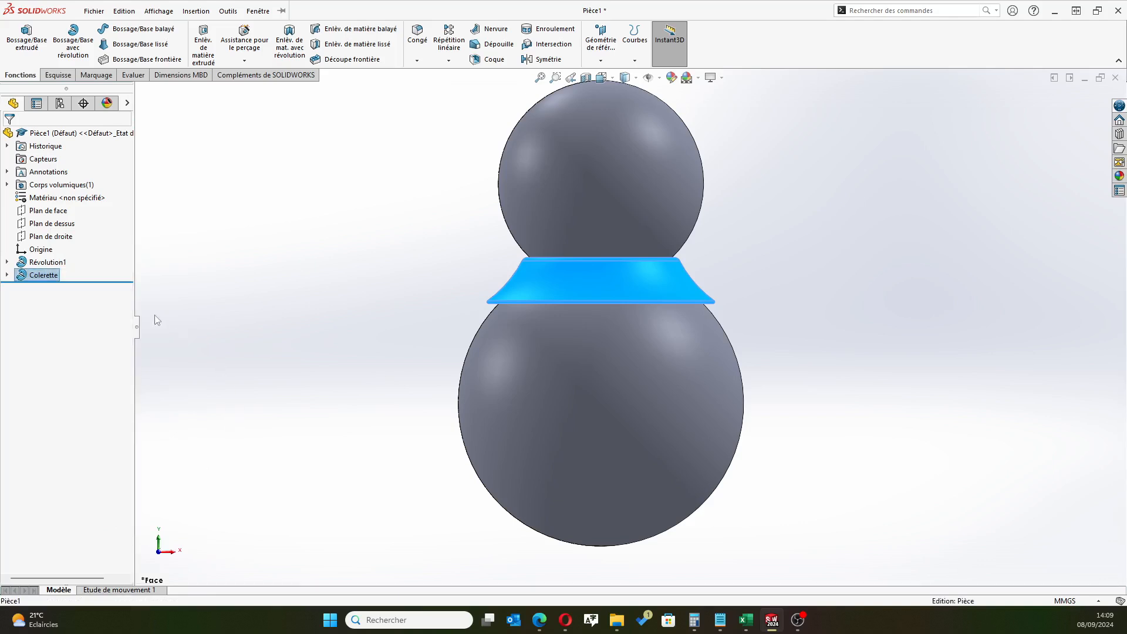
left_click(232, 334)
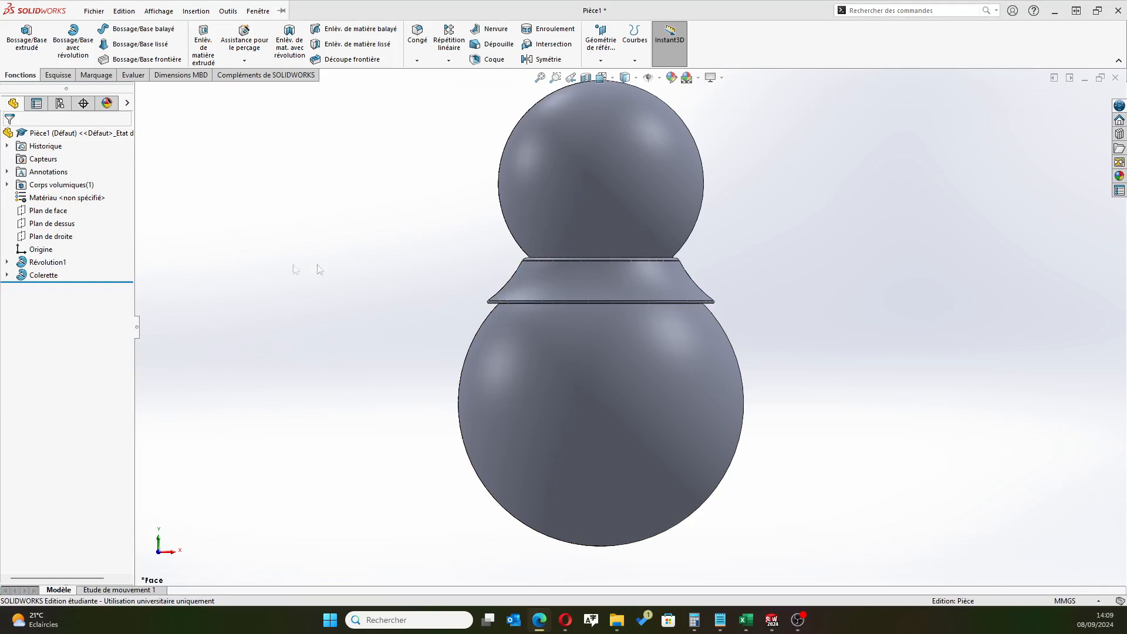
Start a sketch on the right plane (Plan de droite) and draw a circle of about 3 mm radius near the lower sphere's upper edge
left_click(51, 236)
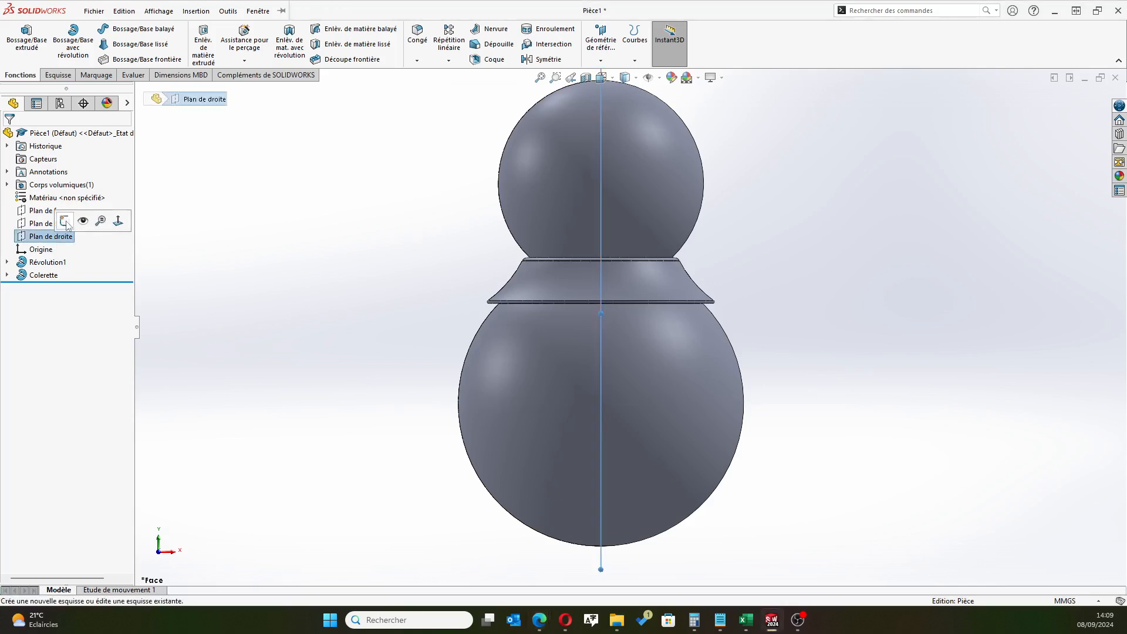
left_click(65, 222)
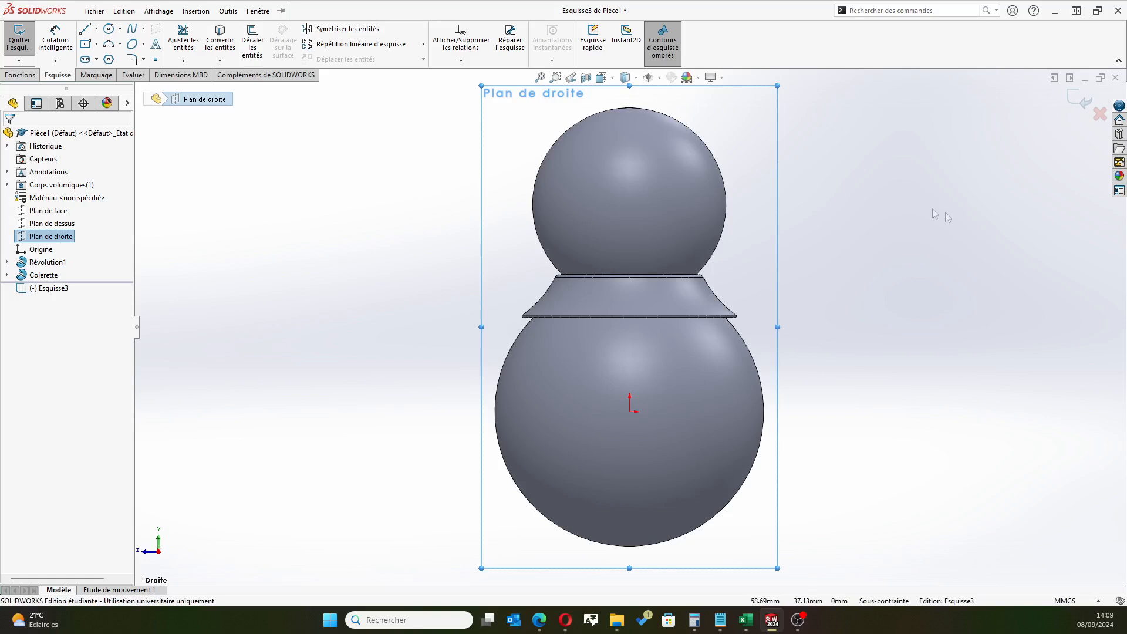
left_click(108, 28)
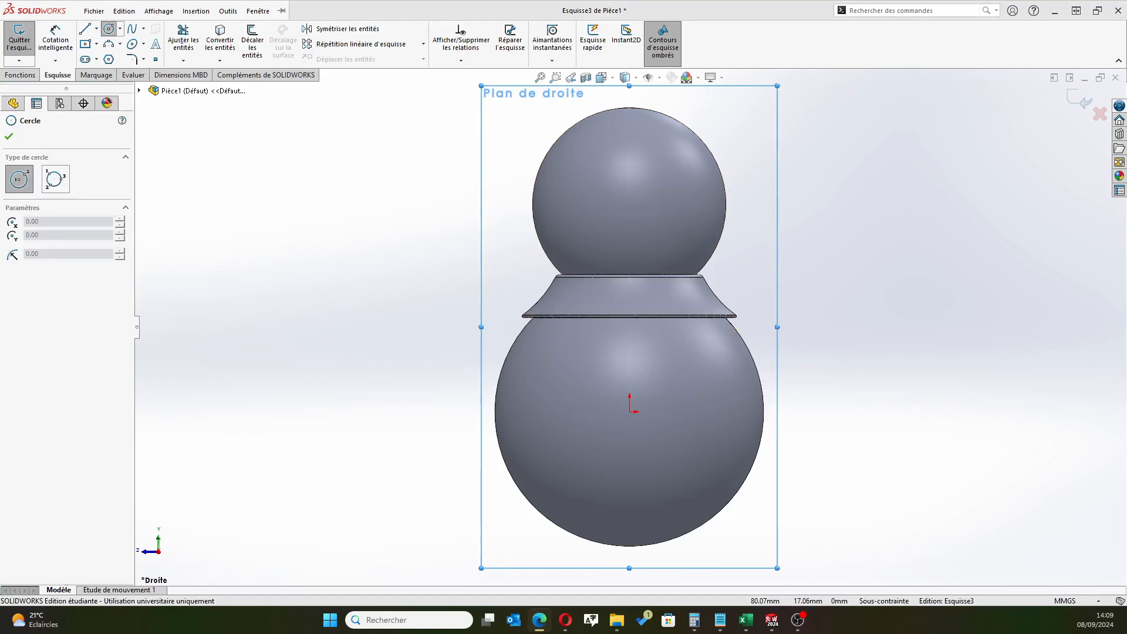
left_click(723, 350)
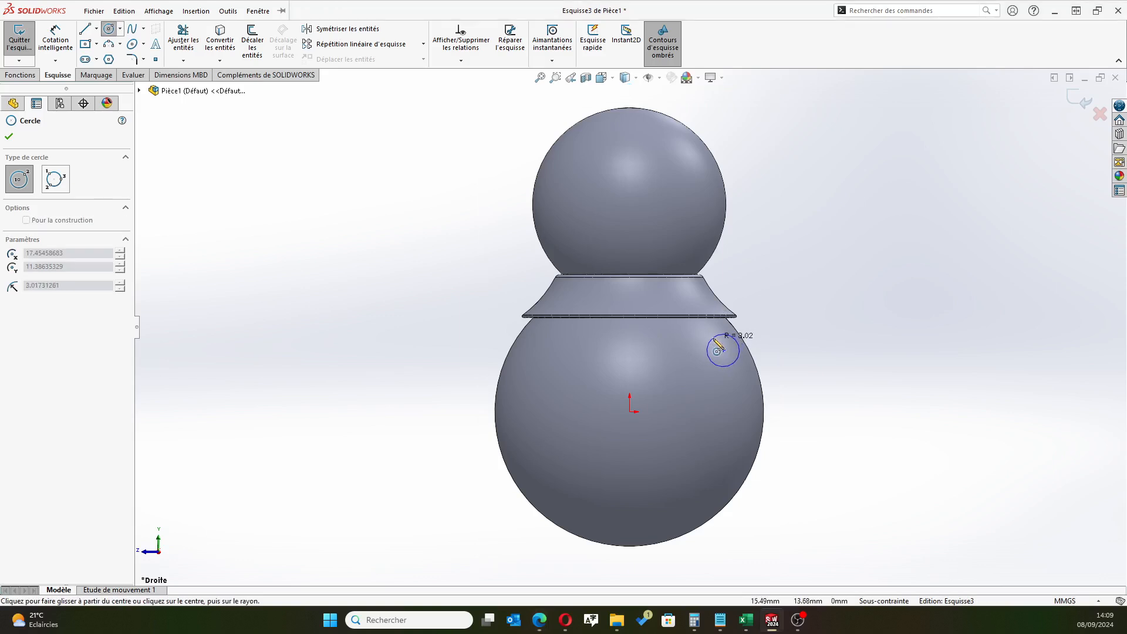
left_click(734, 339)
Dimension the small circle's diameter as 6 mm
left_click(52, 44)
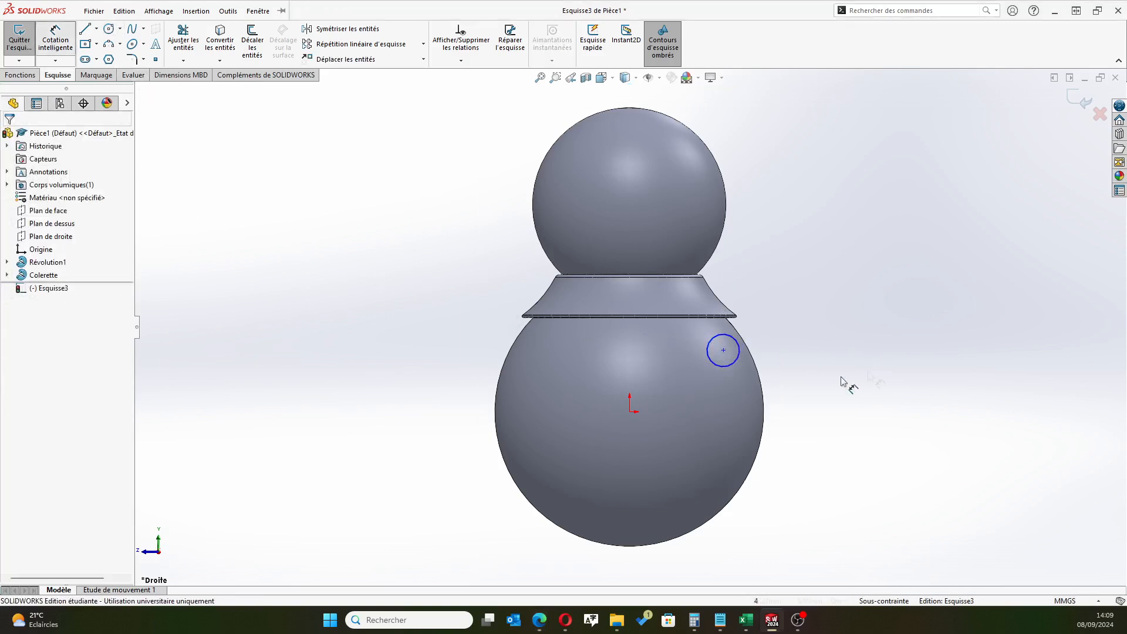
left_click(732, 364)
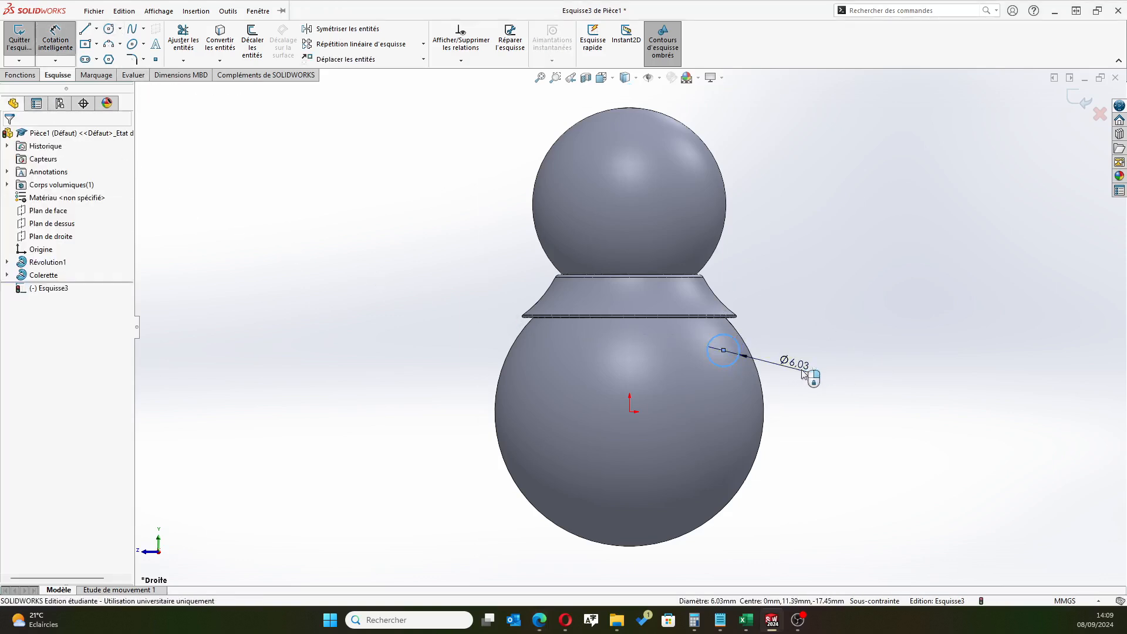
left_click(798, 371)
type("6")
key("Return")
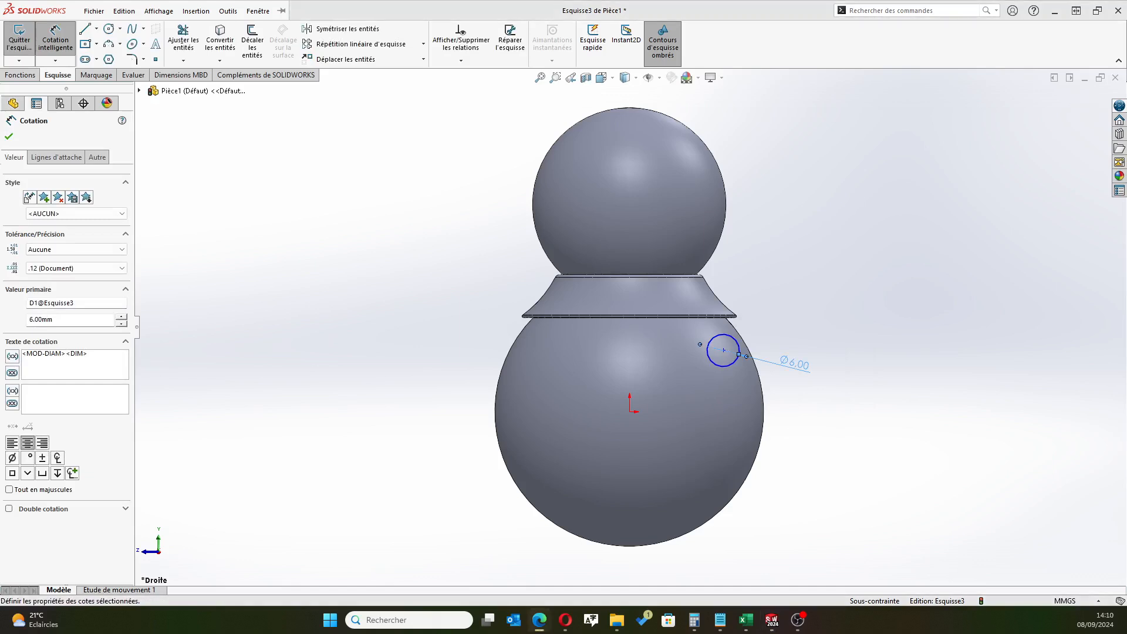
Dimension the vertical distance between the small circle's center and the origin as 12 mm
left_click(723, 350)
left_click(630, 411)
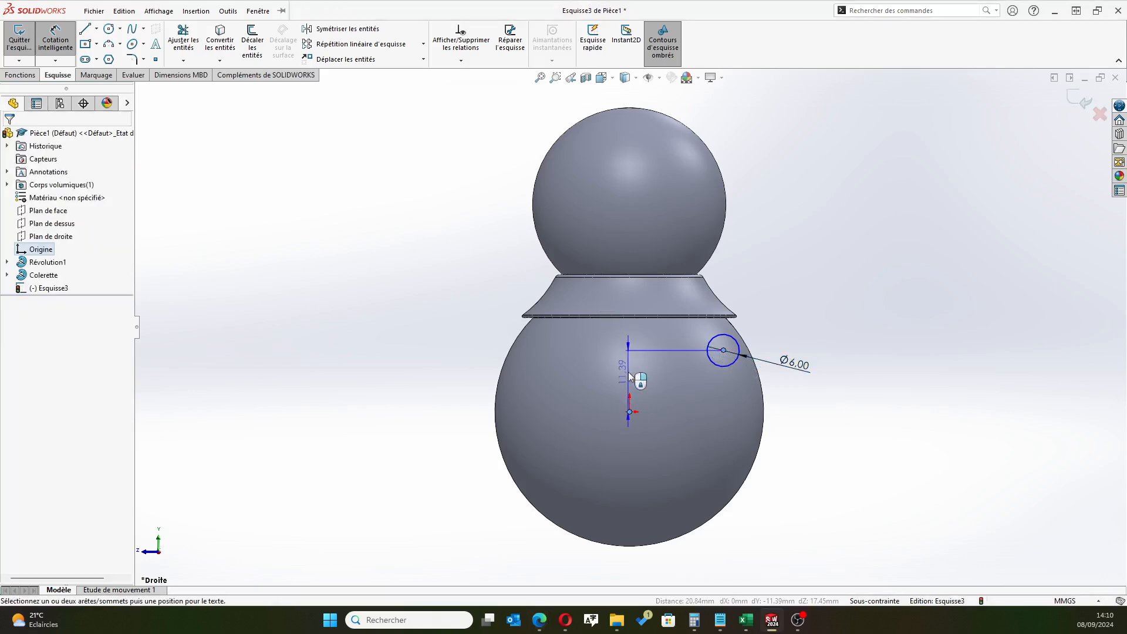
left_click(470, 349)
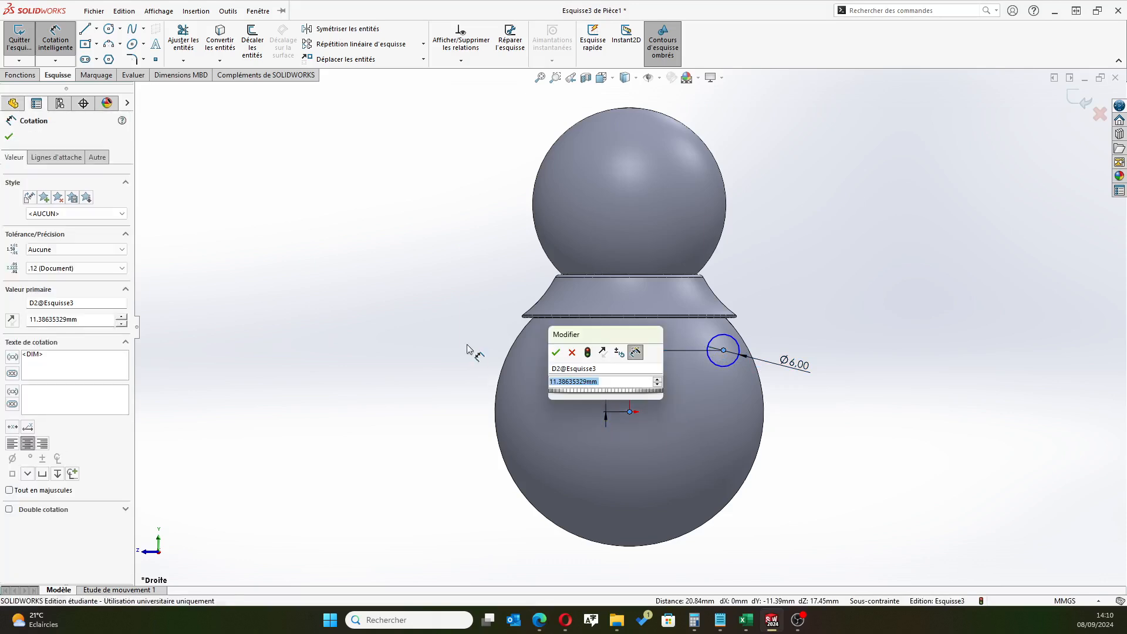
type("12")
key("Return")
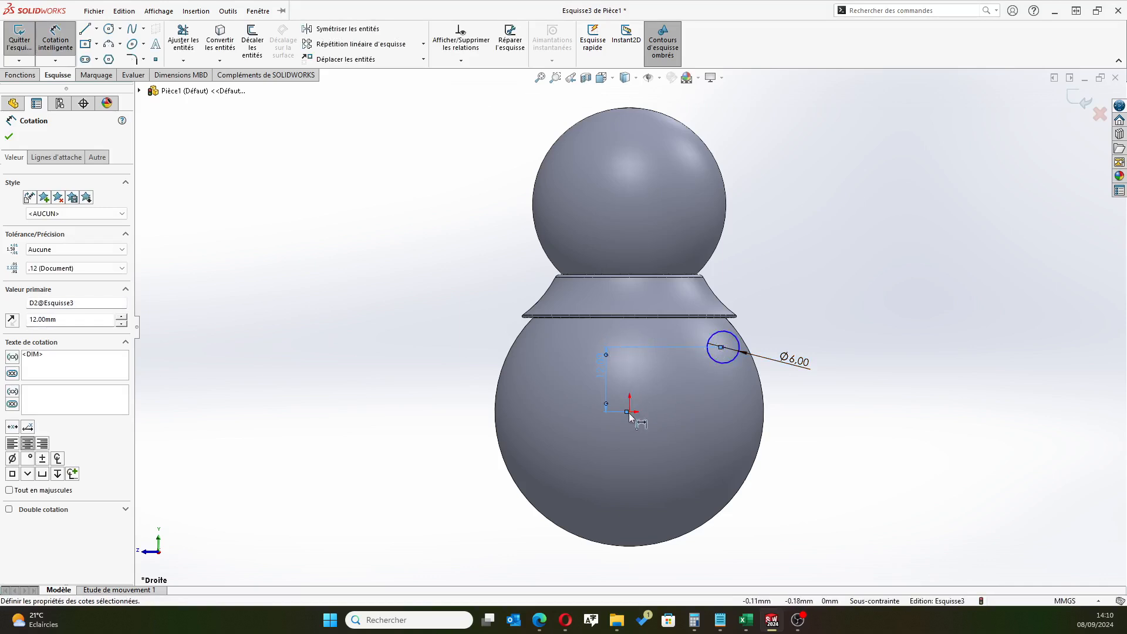
Dimension the horizontal distance between the small circle's center and the origin as 21.5 mm
left_click(8, 136)
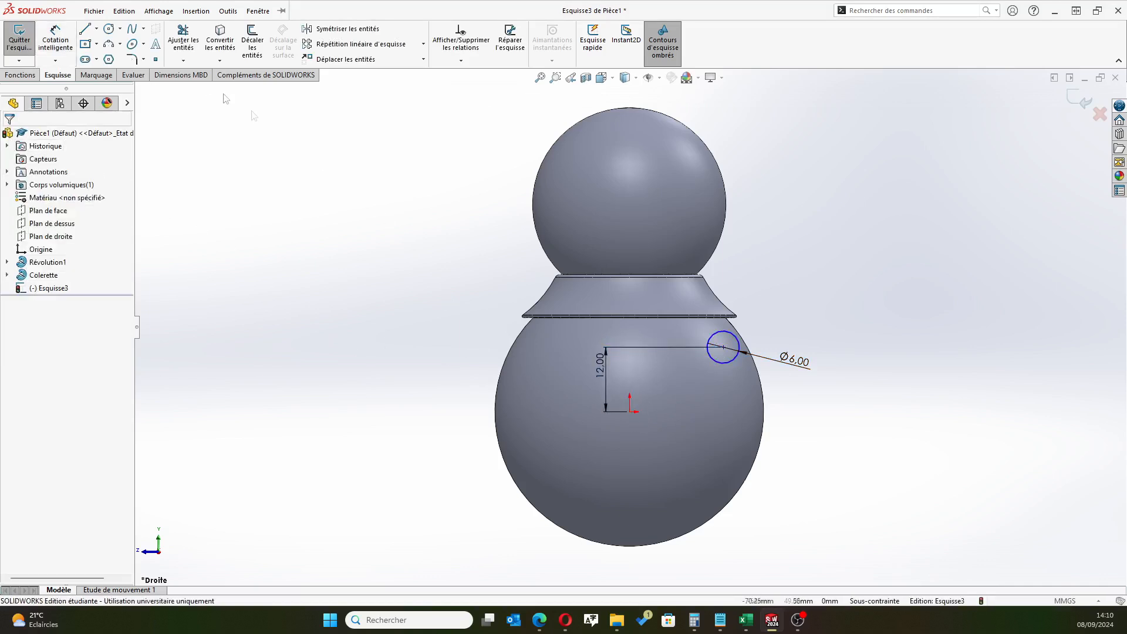
left_click(59, 42)
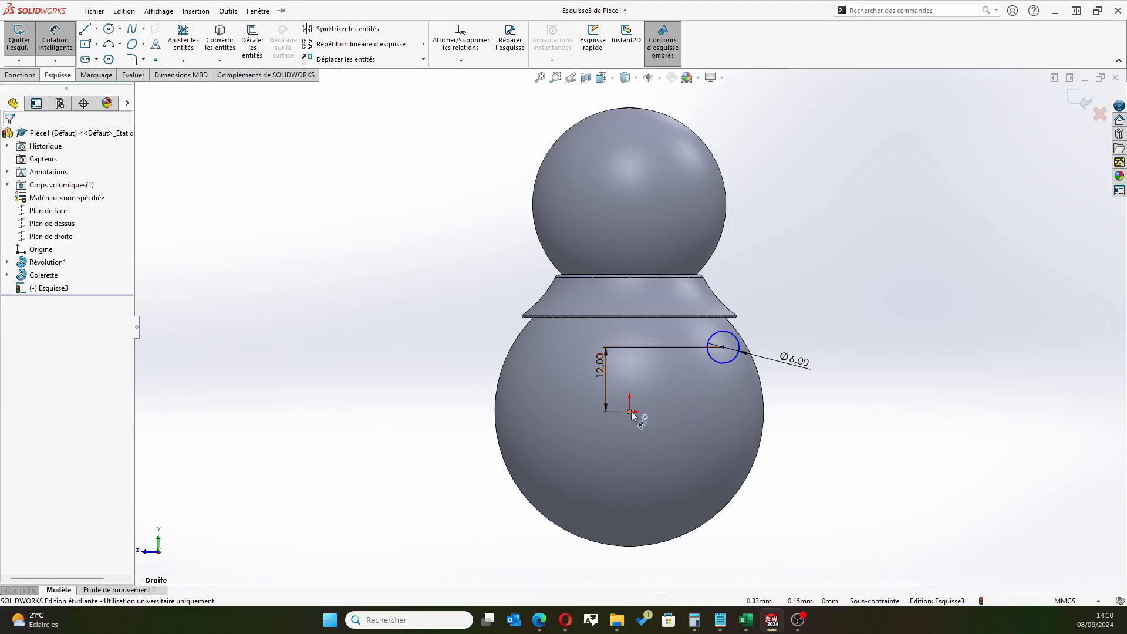
left_click(723, 347)
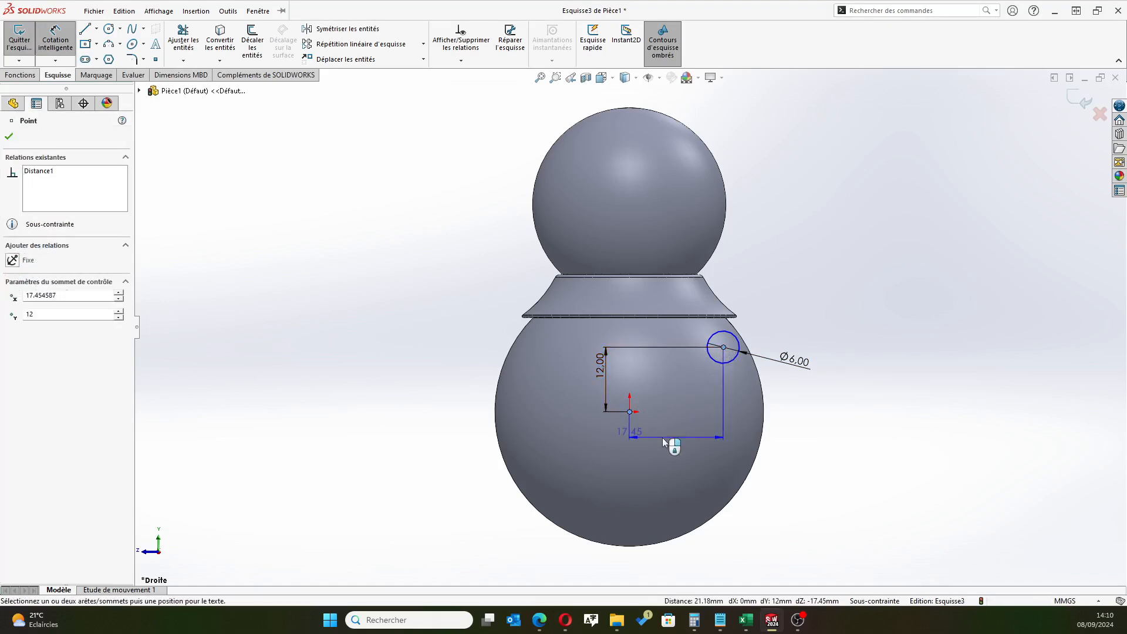
left_click(664, 440)
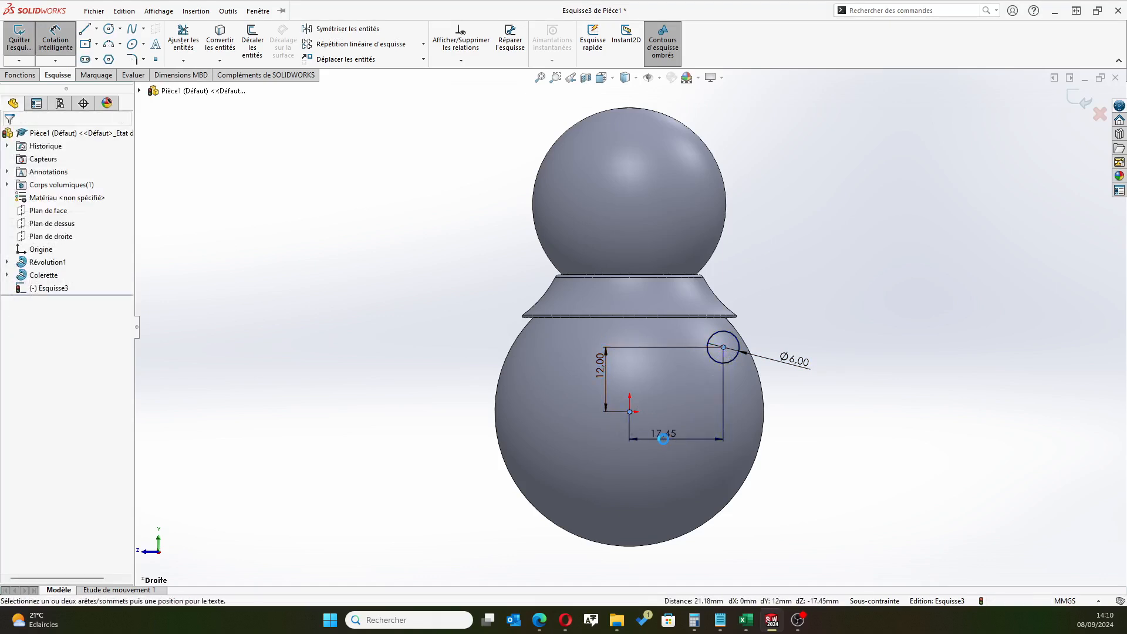
type("215")
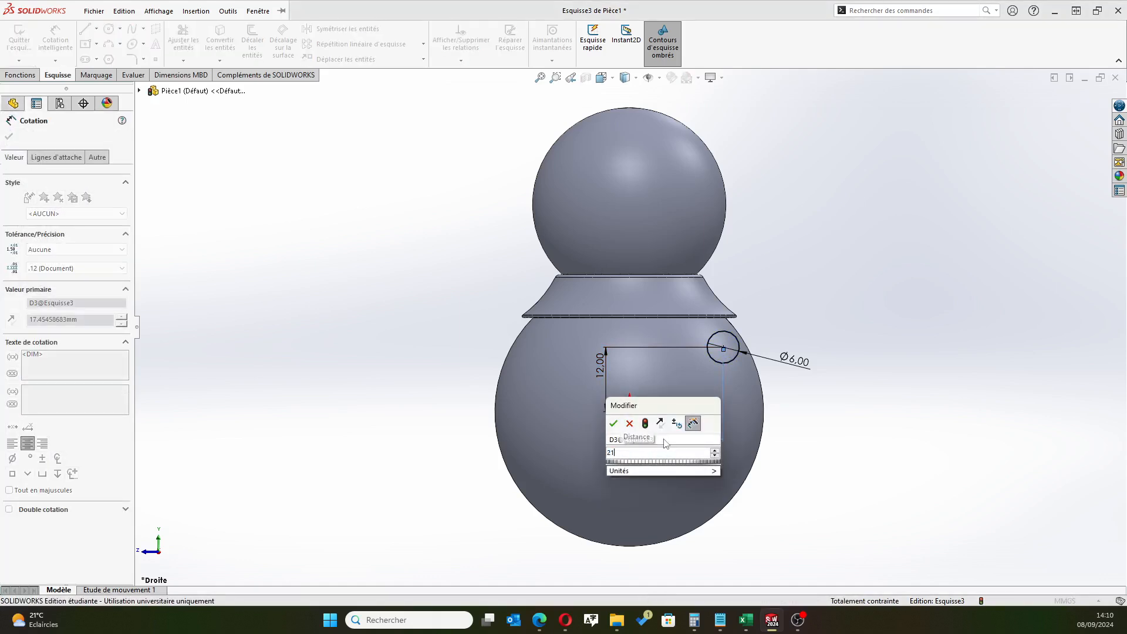
key("Escape")
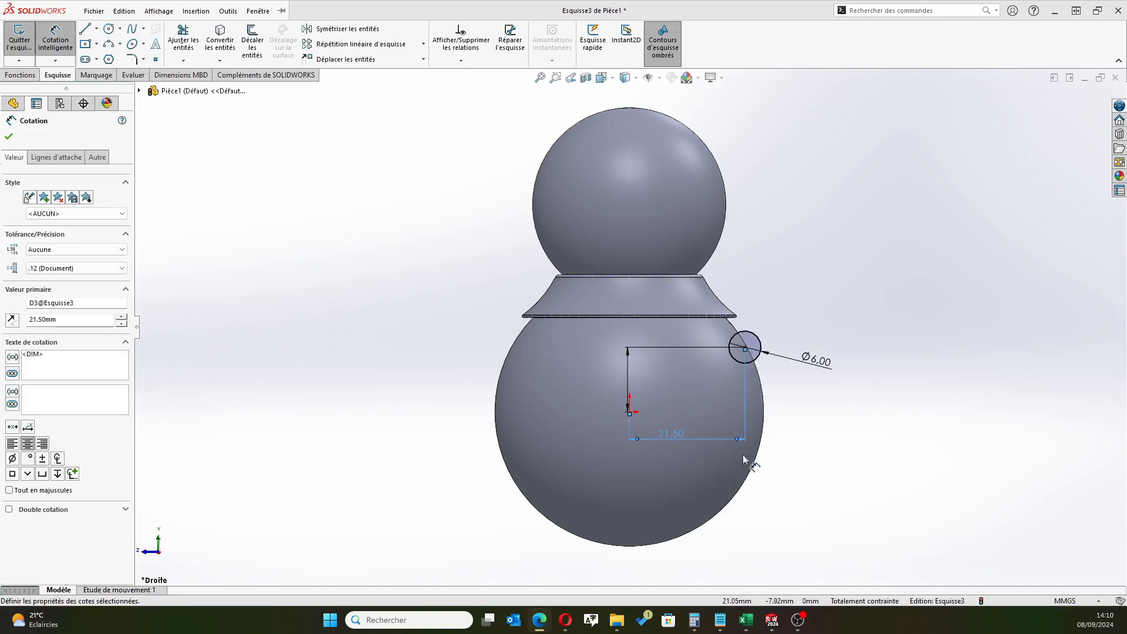
Draw a horizontal construction line about 32 mm long from the origin outward past the lower sphere's edge
left_click(96, 28)
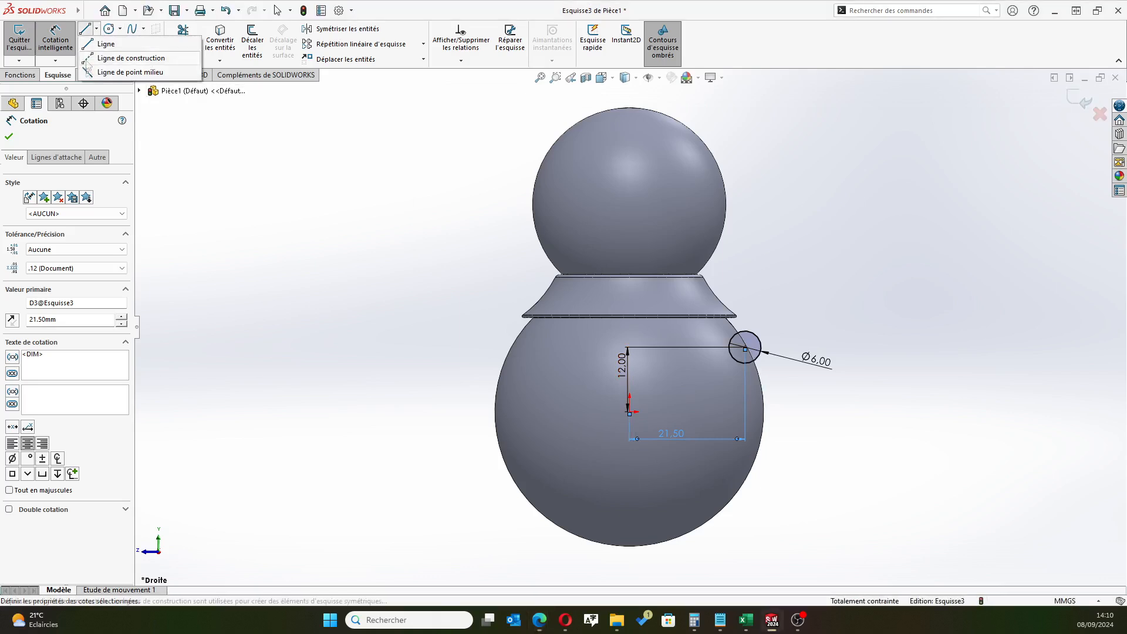
left_click(112, 57)
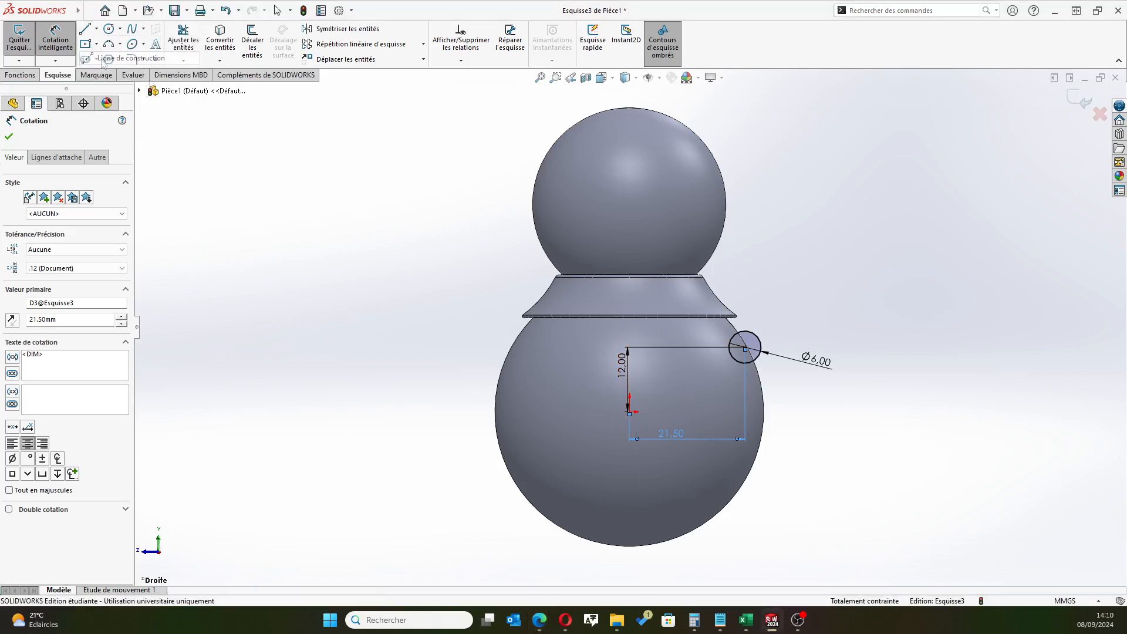
left_click(629, 412)
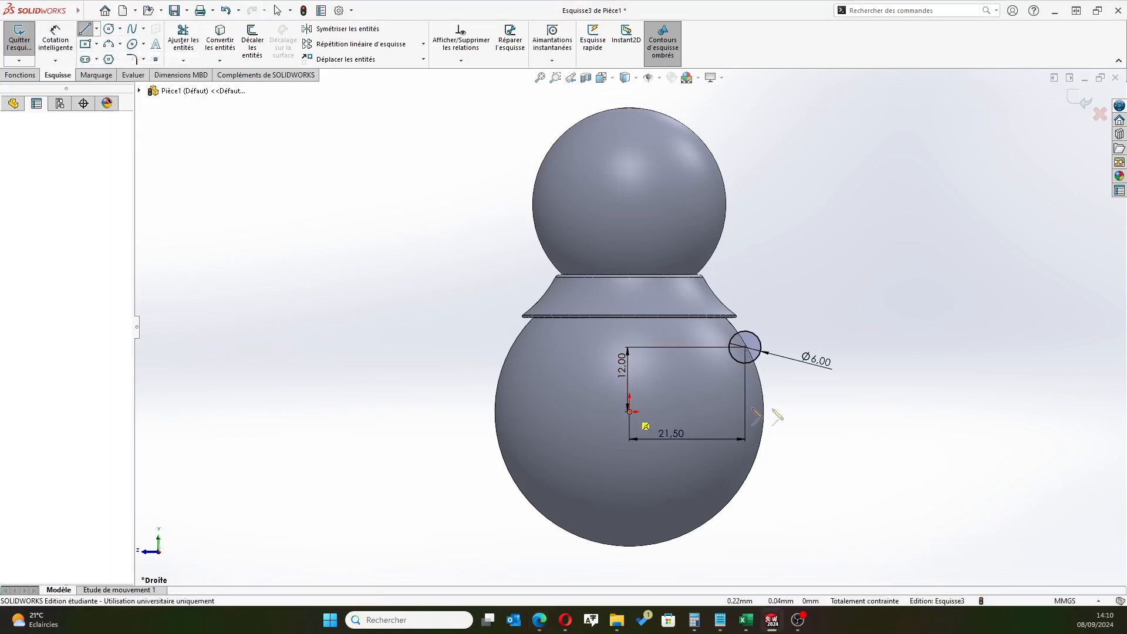
left_click(803, 412)
right_click(834, 405)
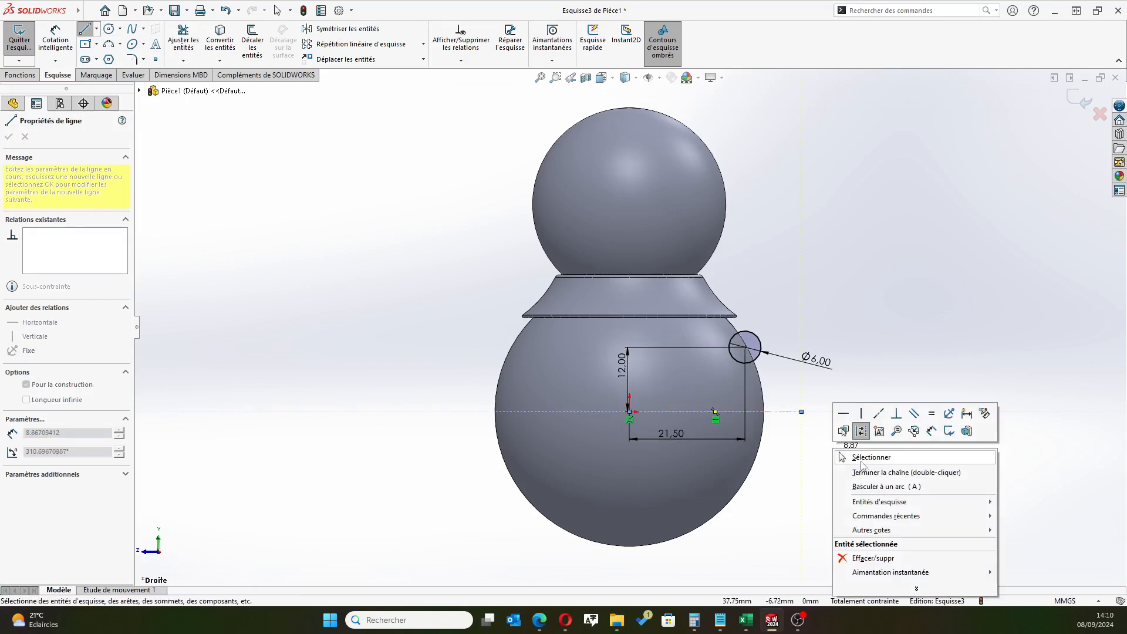
left_click(851, 461)
key("Escape")
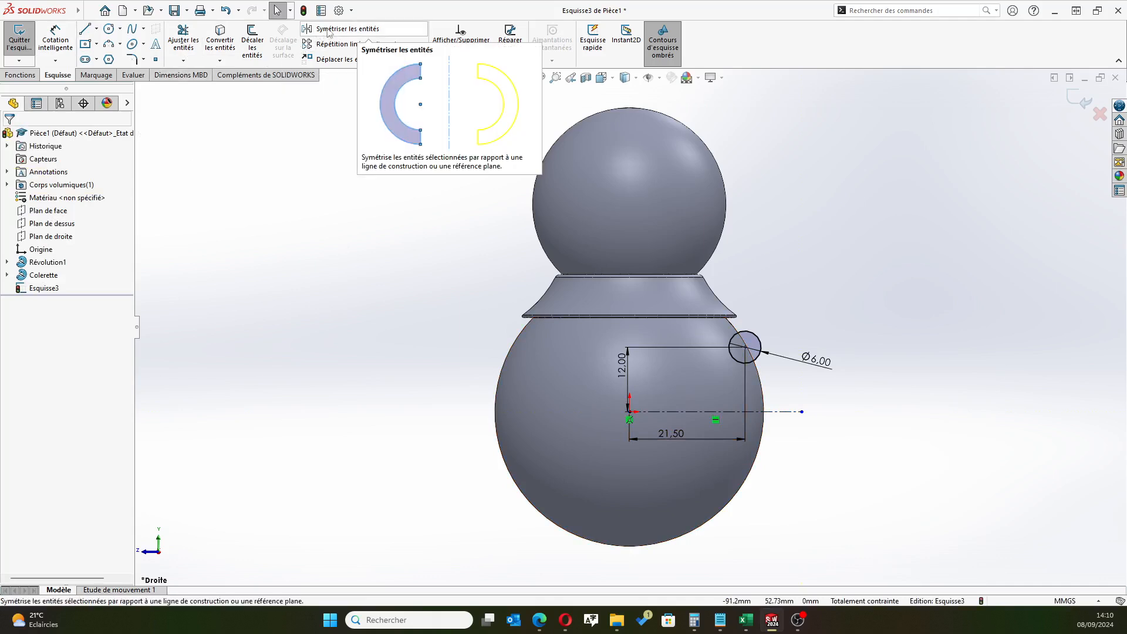
Mirror the 6 mm circle about the horizontal construction line, keeping the original
left_click(346, 29)
left_click(758, 346)
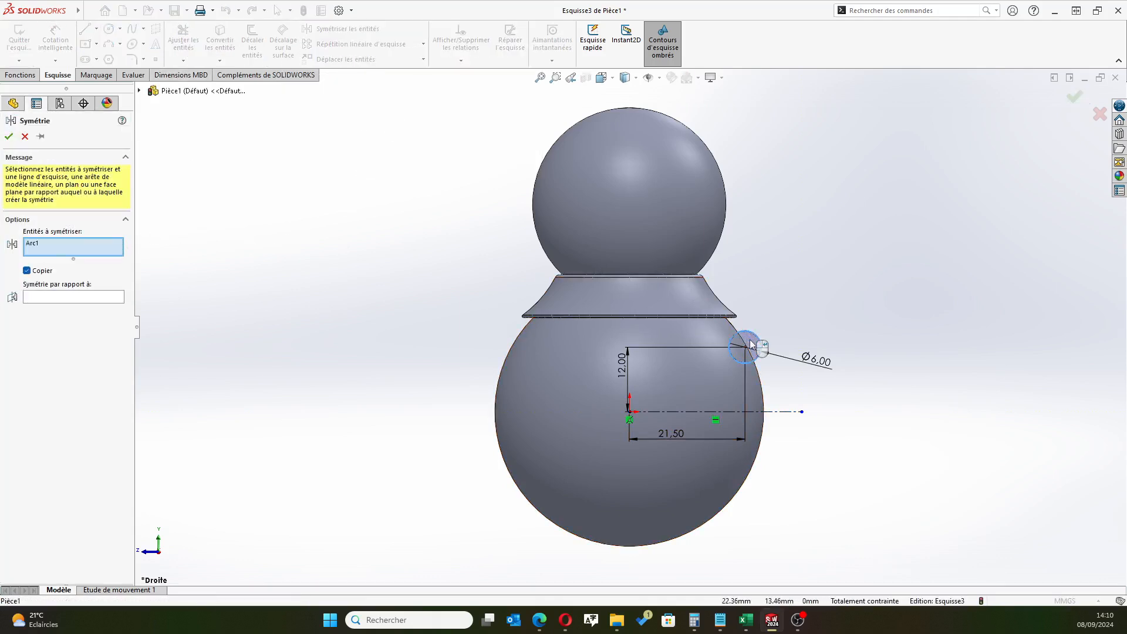
left_click(82, 298)
left_click(780, 412)
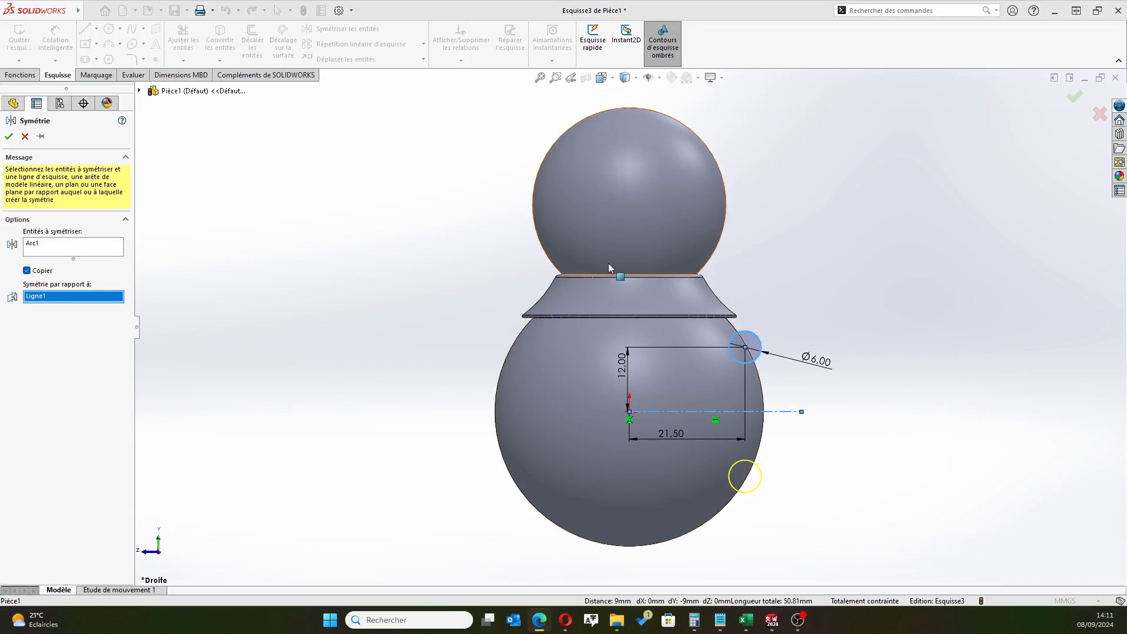
left_click(9, 136)
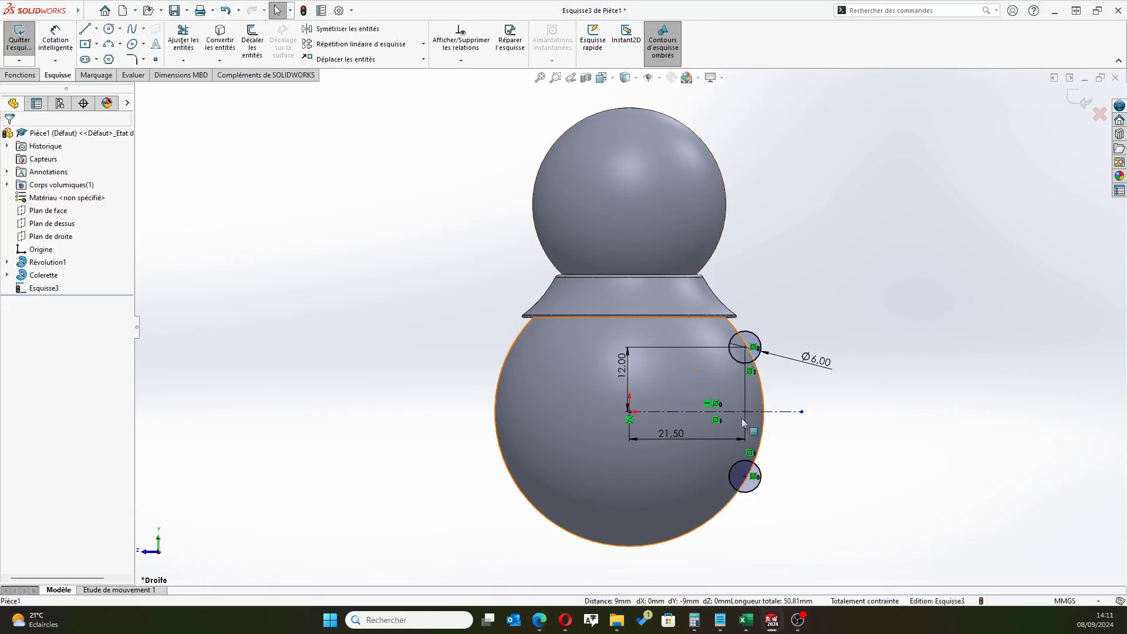
Draw a vertical diameter line across the upper small circle, from its top quadrant to its bottom quadrant
left_click(85, 28)
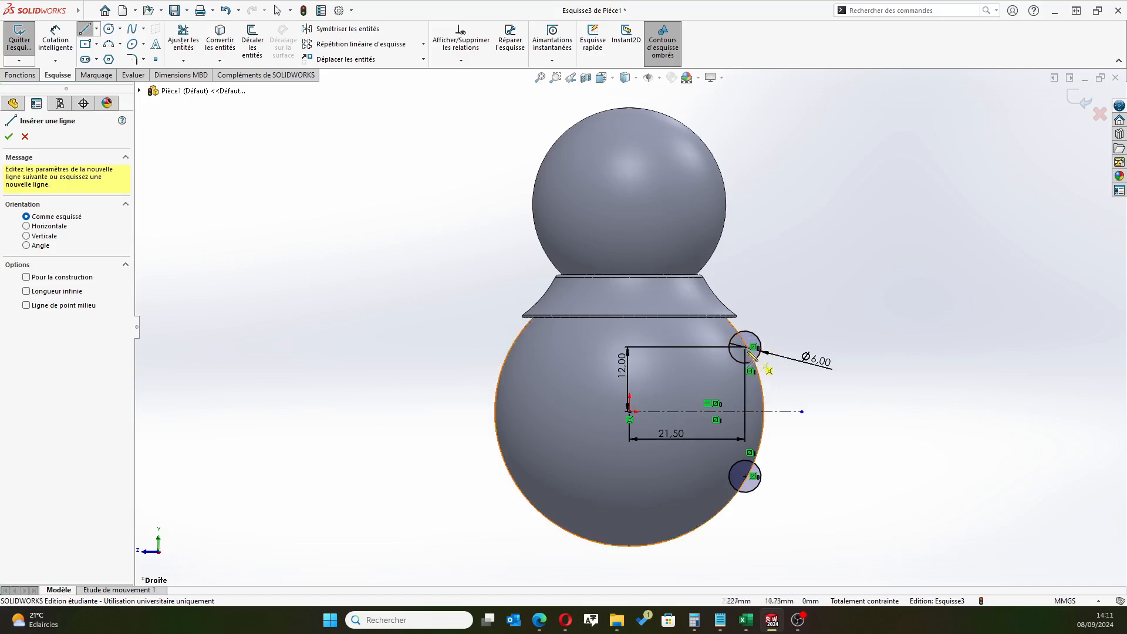
scroll(748, 349, "down", 5)
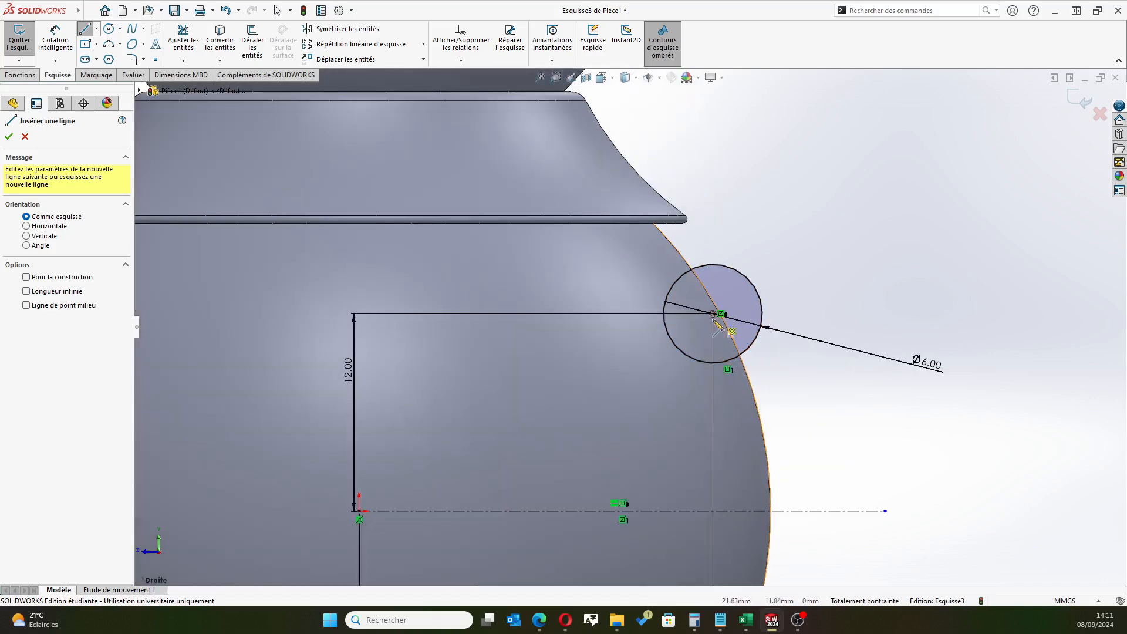
left_click(712, 264)
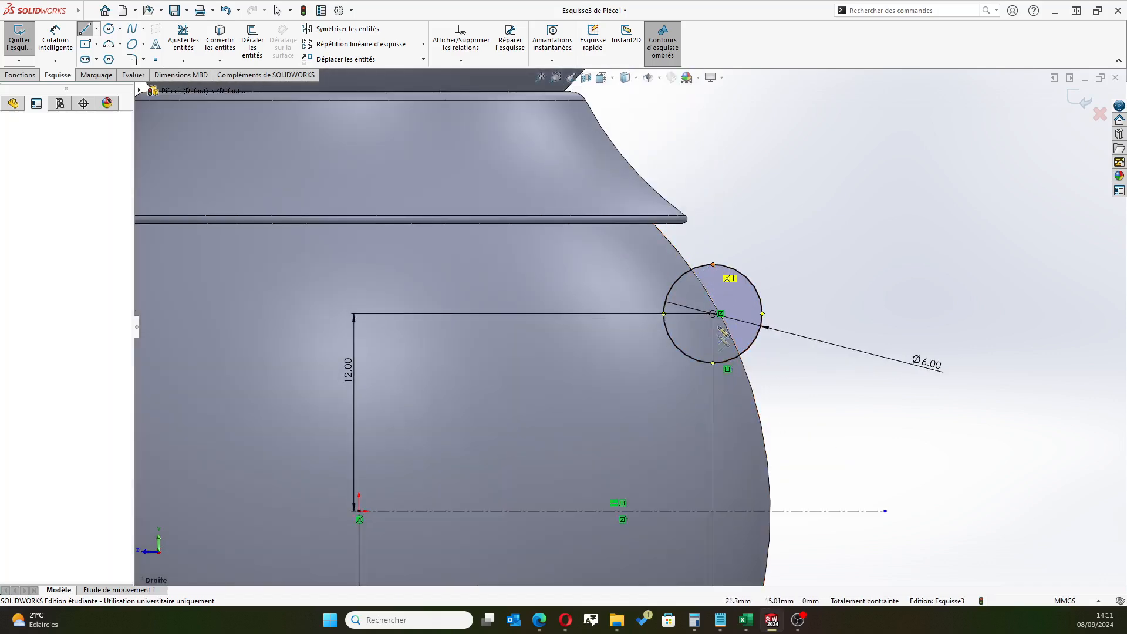
left_click(713, 363)
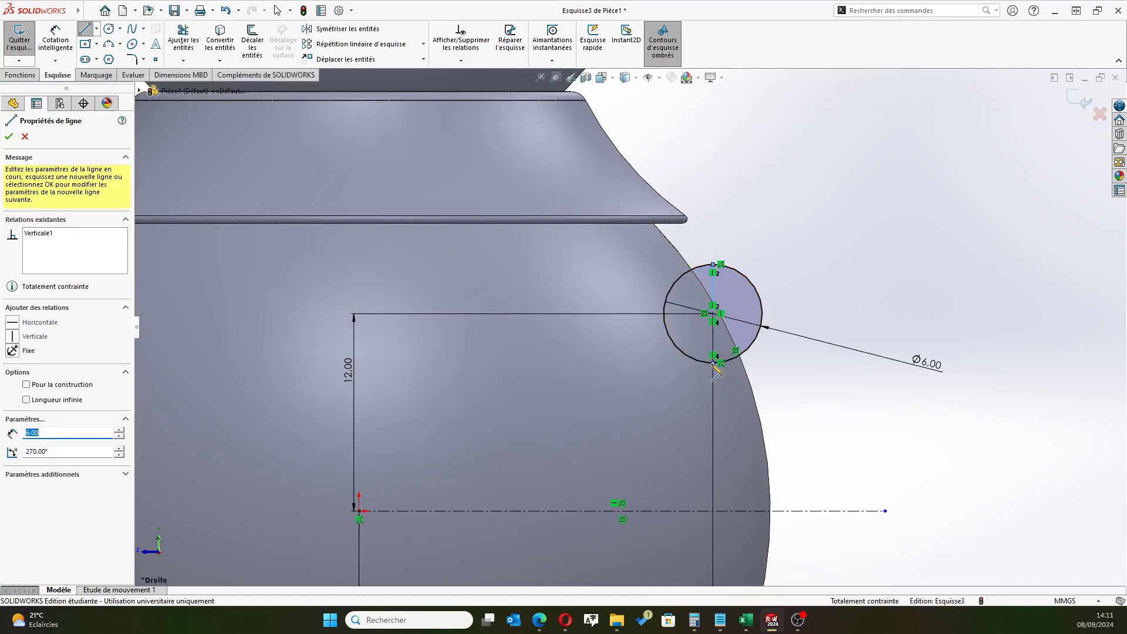
right_click(804, 415)
left_click(837, 421)
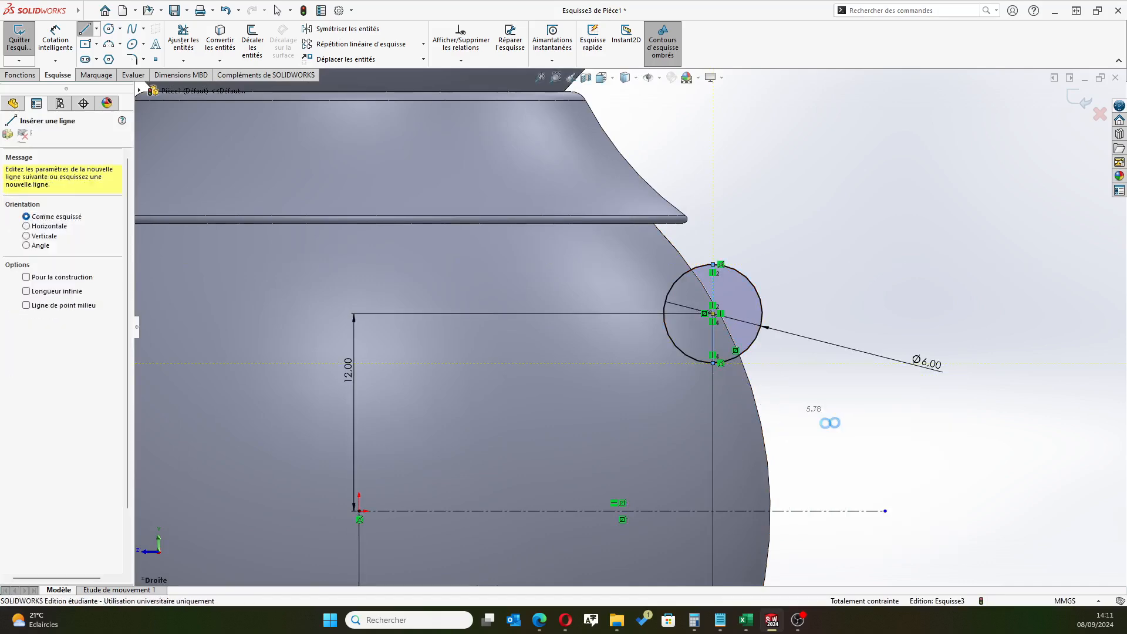
Draw a vertical diameter line across the mirrored lower circle, joining its top and bottom quadrants
scroll(755, 495, "up", 6)
scroll(648, 504, "down", 4)
scroll(591, 407, "down", 5)
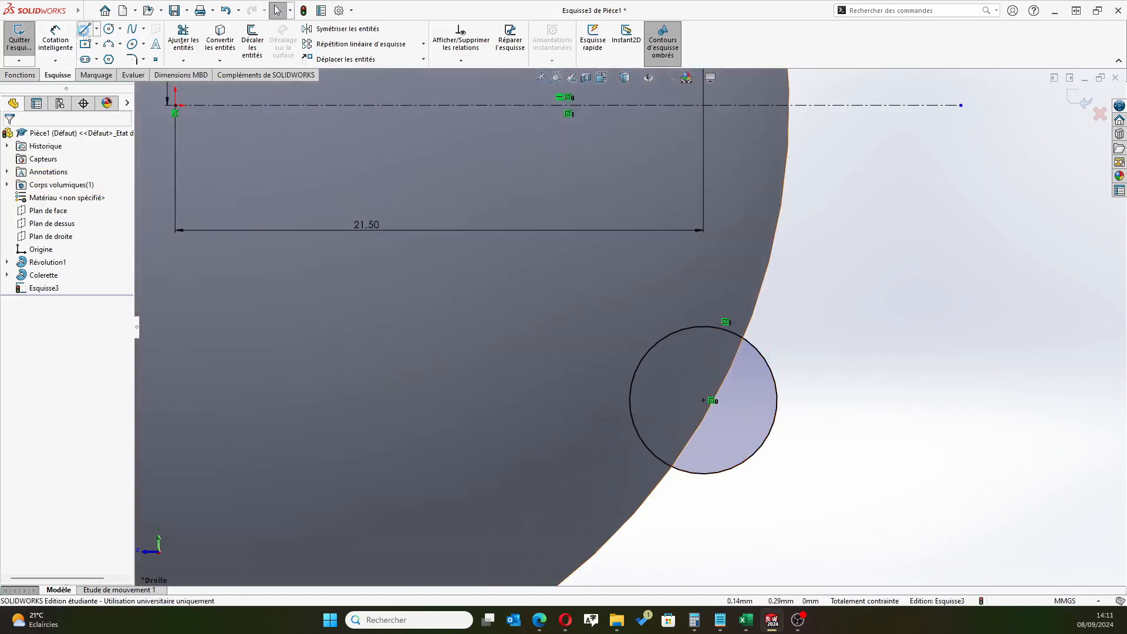
left_click(85, 29)
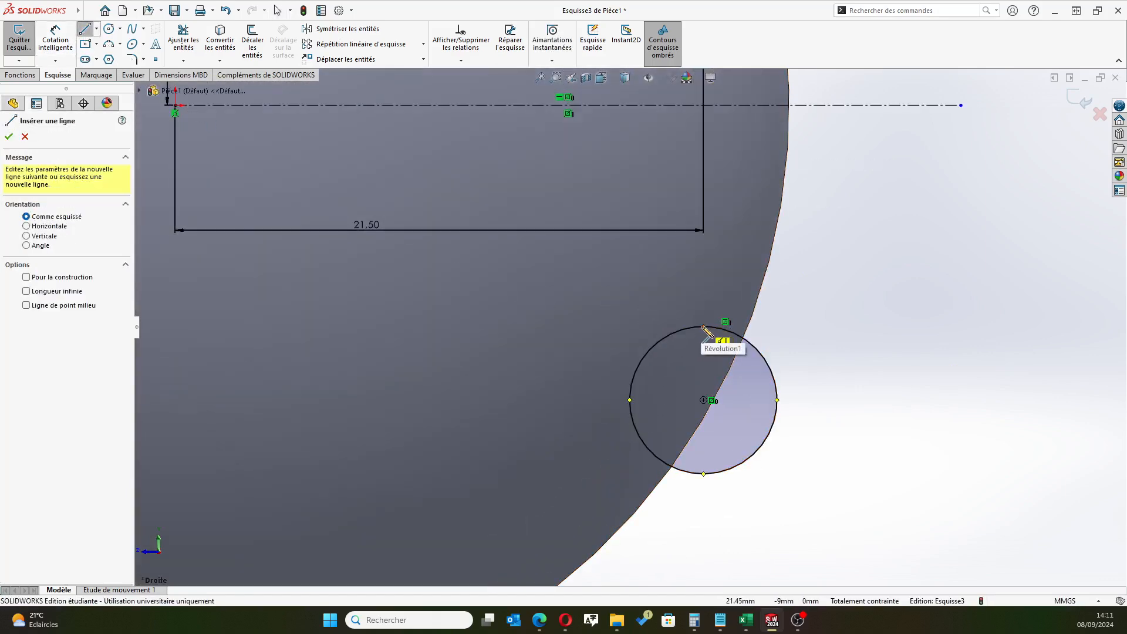
left_click(703, 327)
left_click(703, 474)
right_click(764, 522)
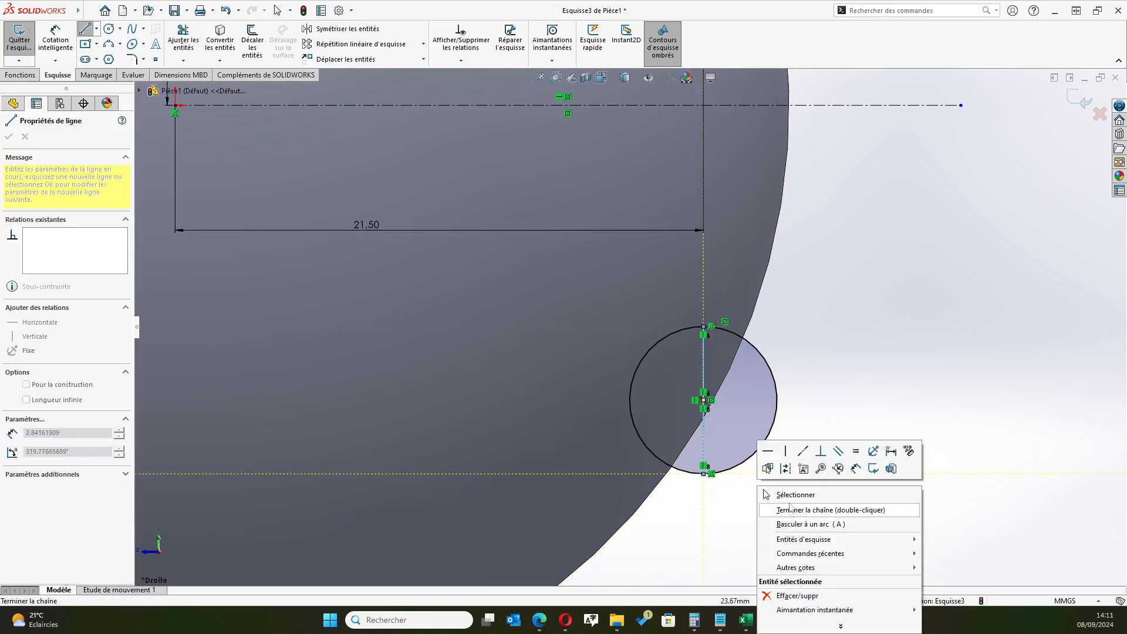
left_click(787, 495)
Trim away the outer halves of both small circles with smart trim and exit the sketch
scroll(710, 387, "up", 3)
scroll(711, 388, "up", 2)
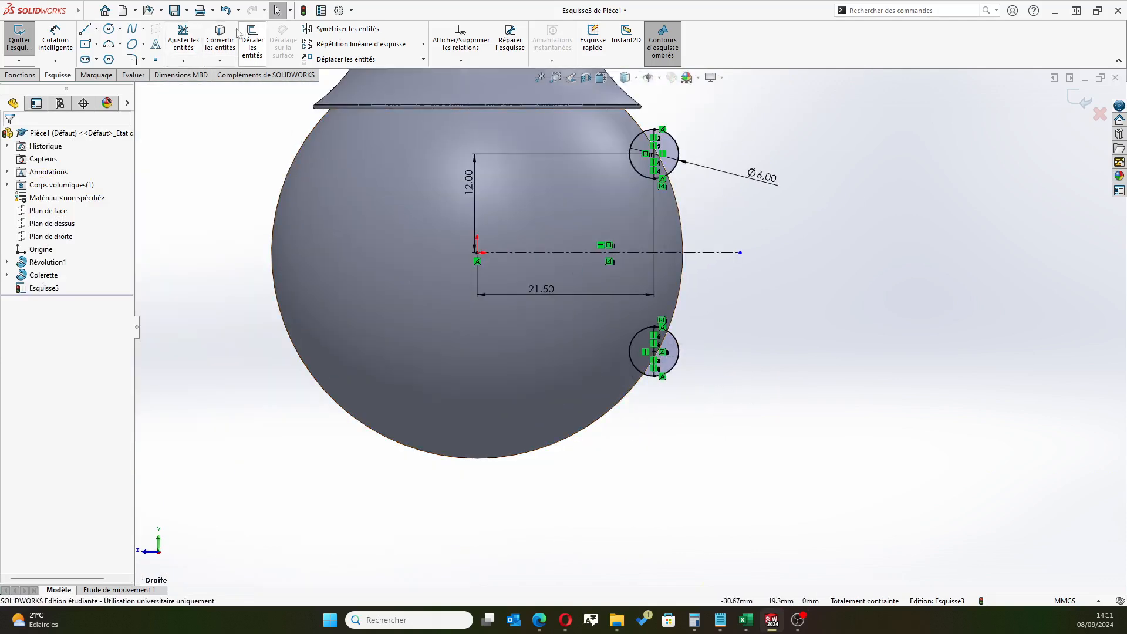
left_click(184, 36)
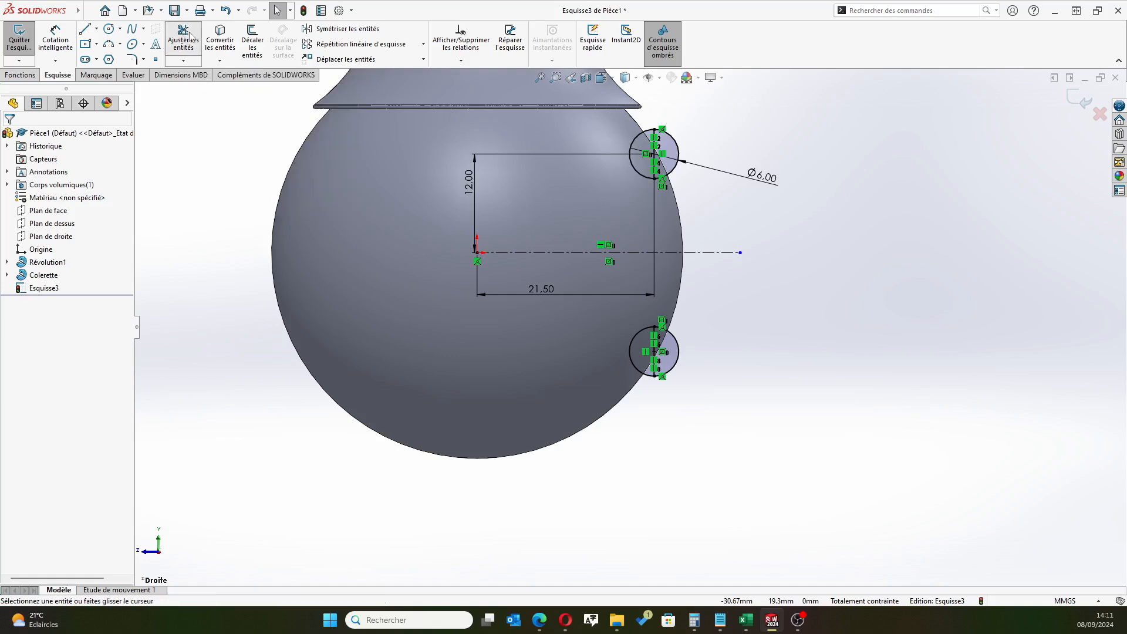
scroll(690, 118, "down", 2)
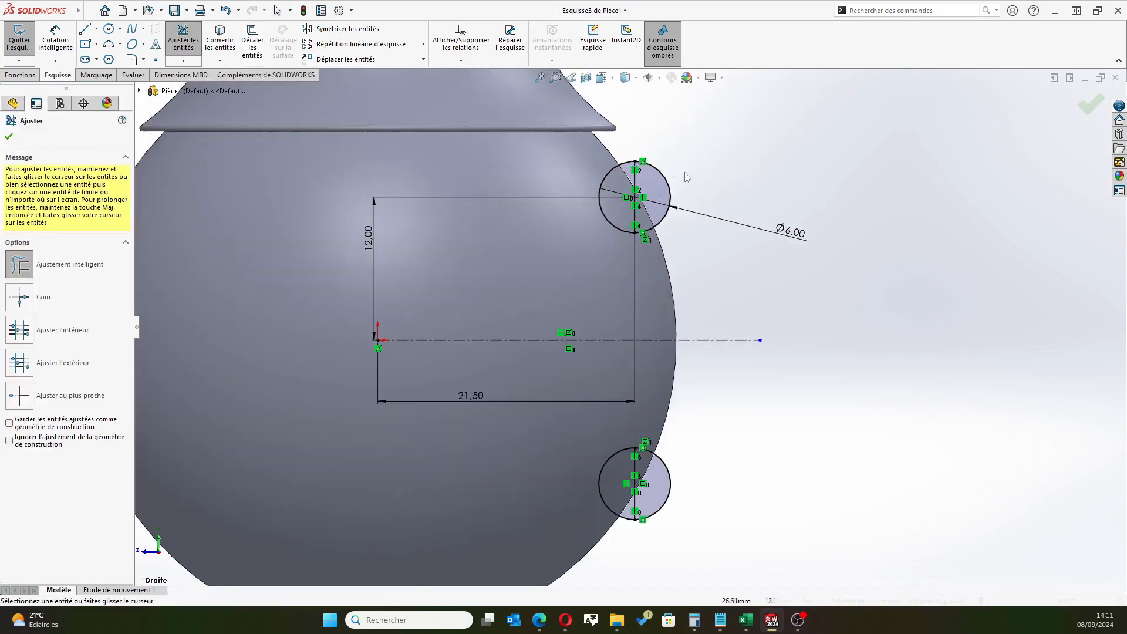
mouse_move(668, 179)
left_mouse_down()
mouse_move(681, 469)
mouse_move(663, 499)
mouse_move(679, 522)
left_mouse_up()
scroll(579, 254, "up", 2)
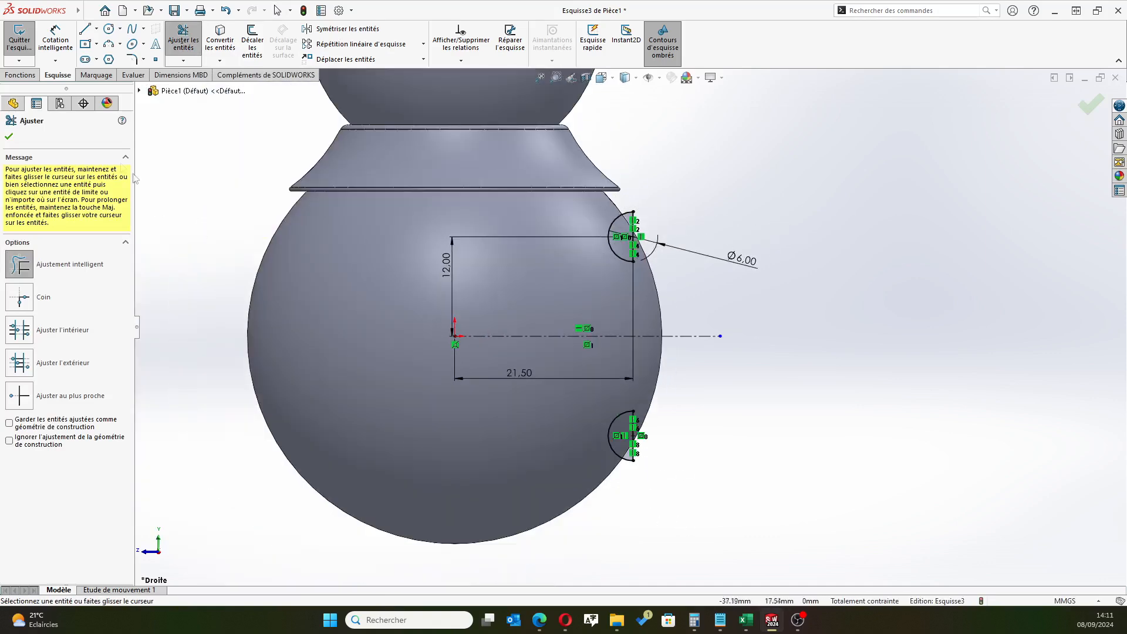
left_click(8, 136)
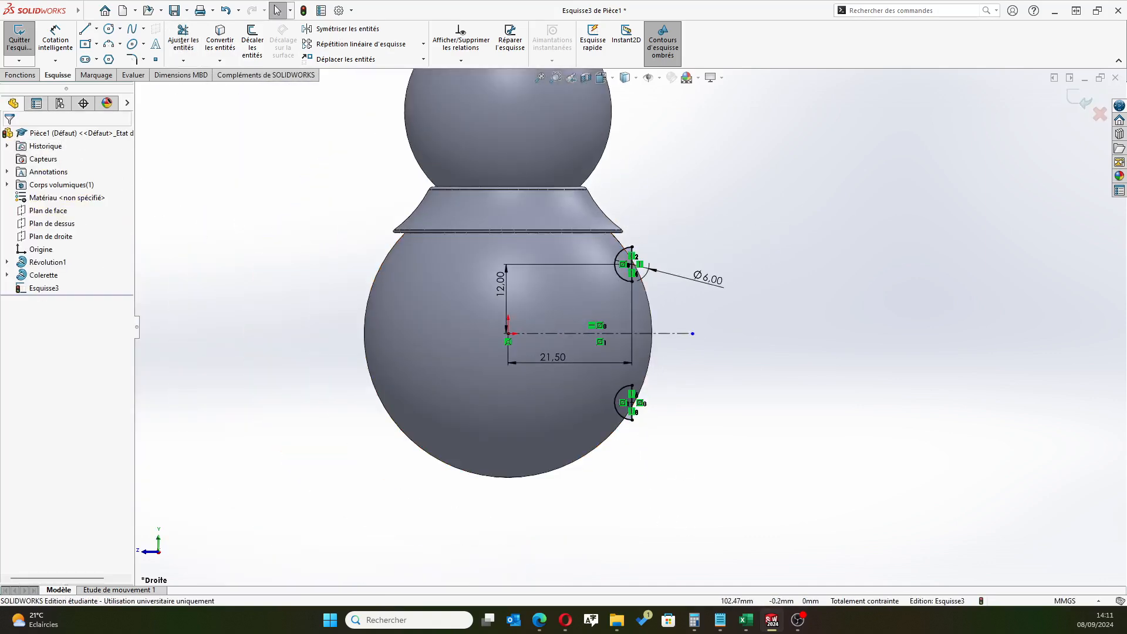
key("alt+Tab")
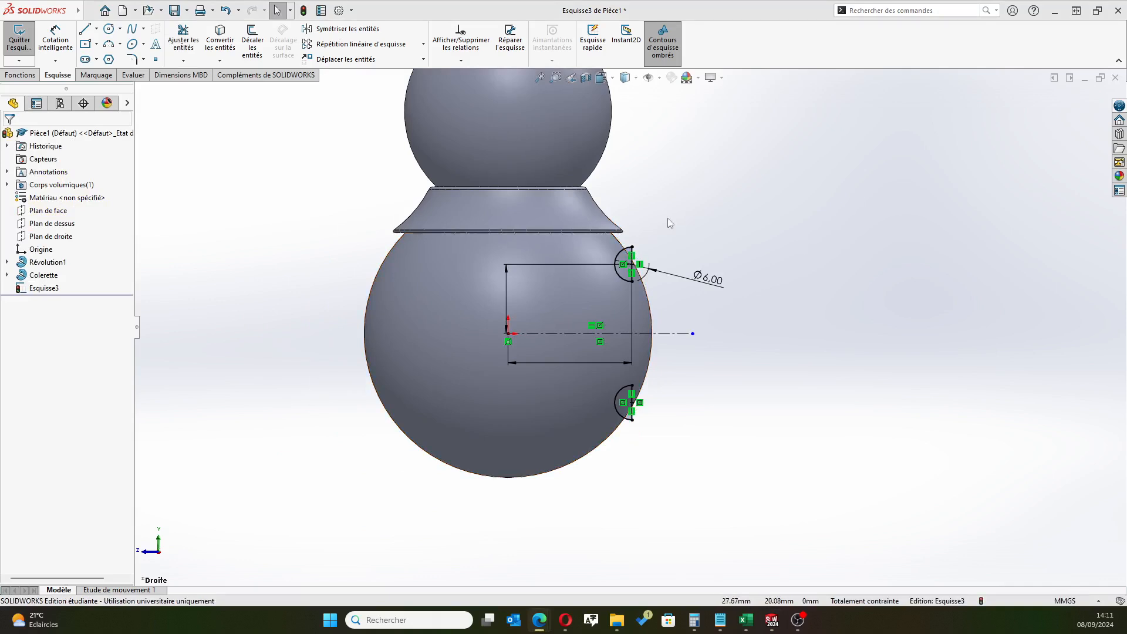
left_click(969, 39)
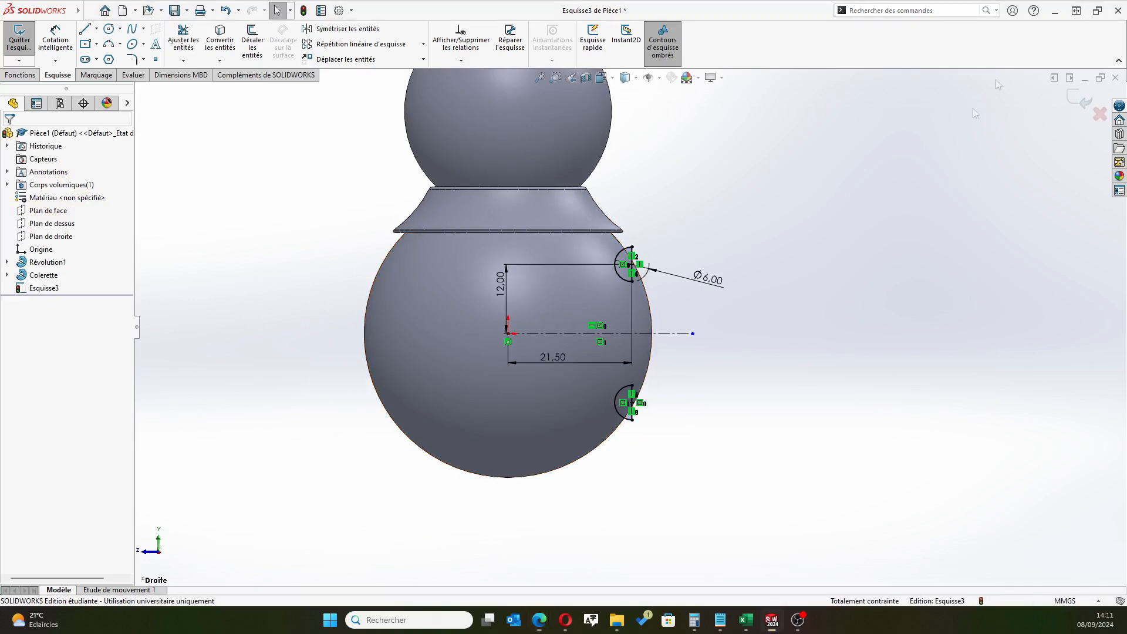
left_click(1080, 98)
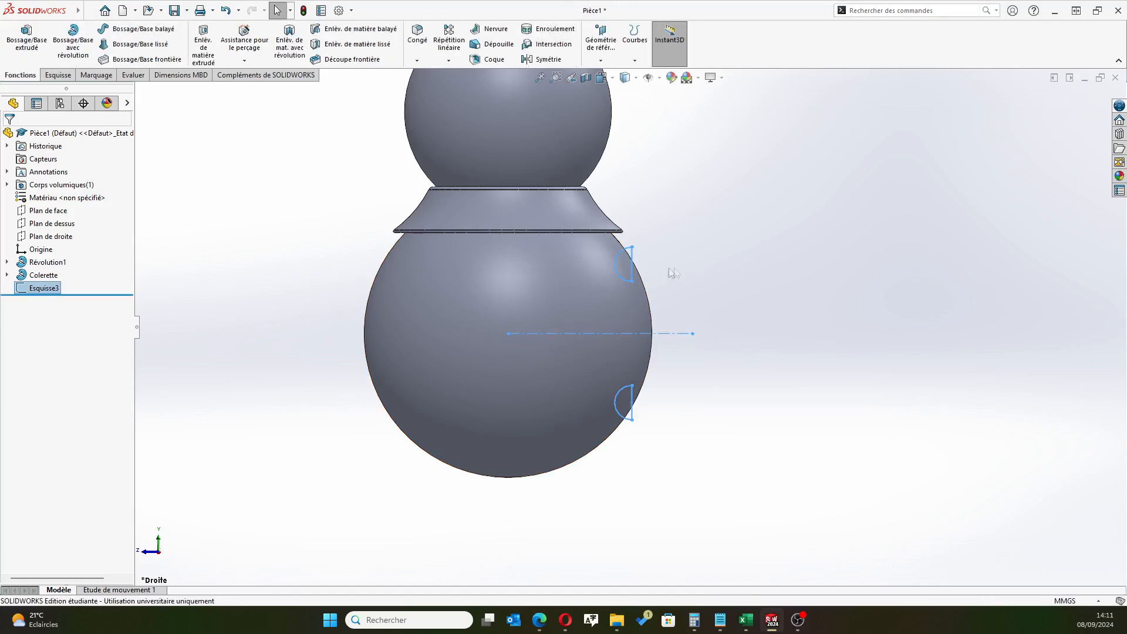
Revolve both half-circles 360° as a merged boss, using the upper half-circle's vertical diameter line as the axis
left_click(73, 41)
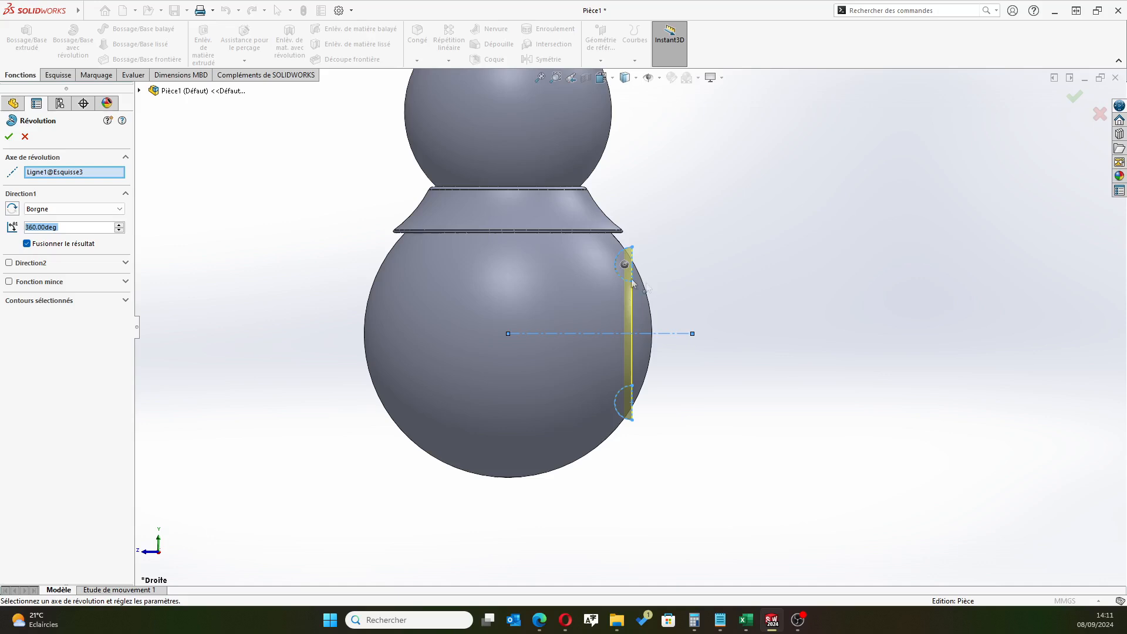
scroll(622, 280, "down", 4)
scroll(628, 280, "up", 3)
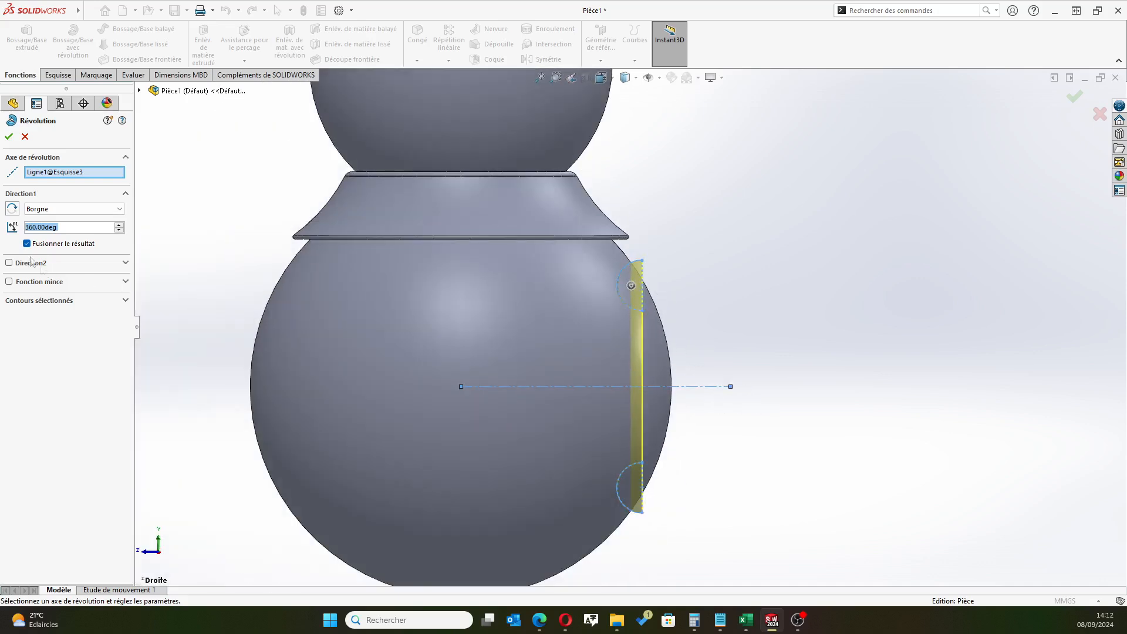
left_click(82, 176)
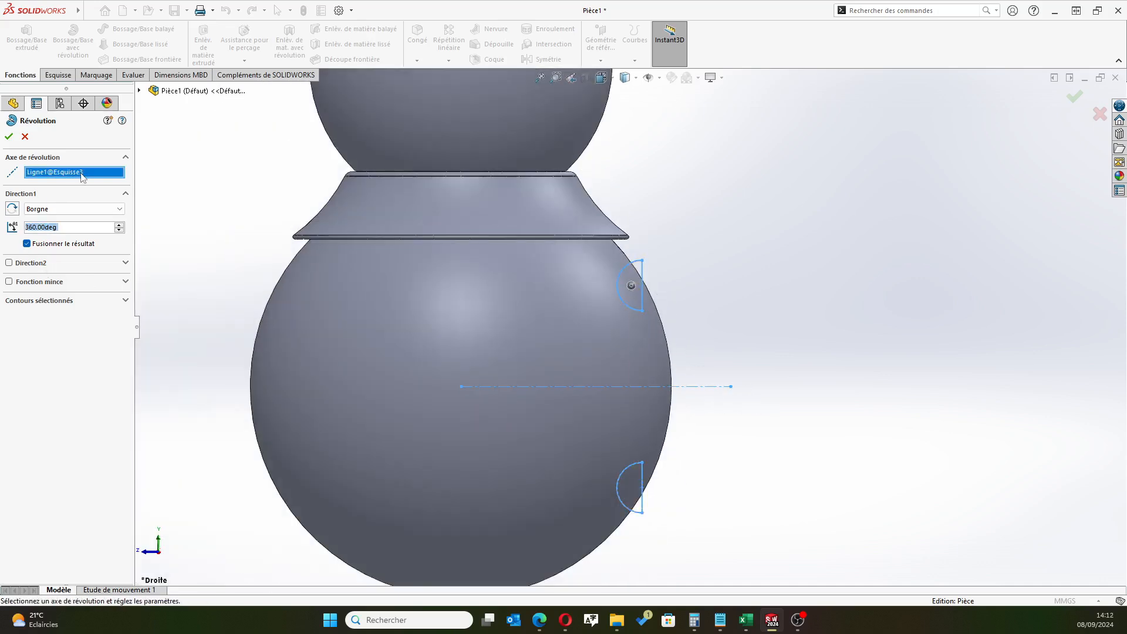
left_click(643, 269)
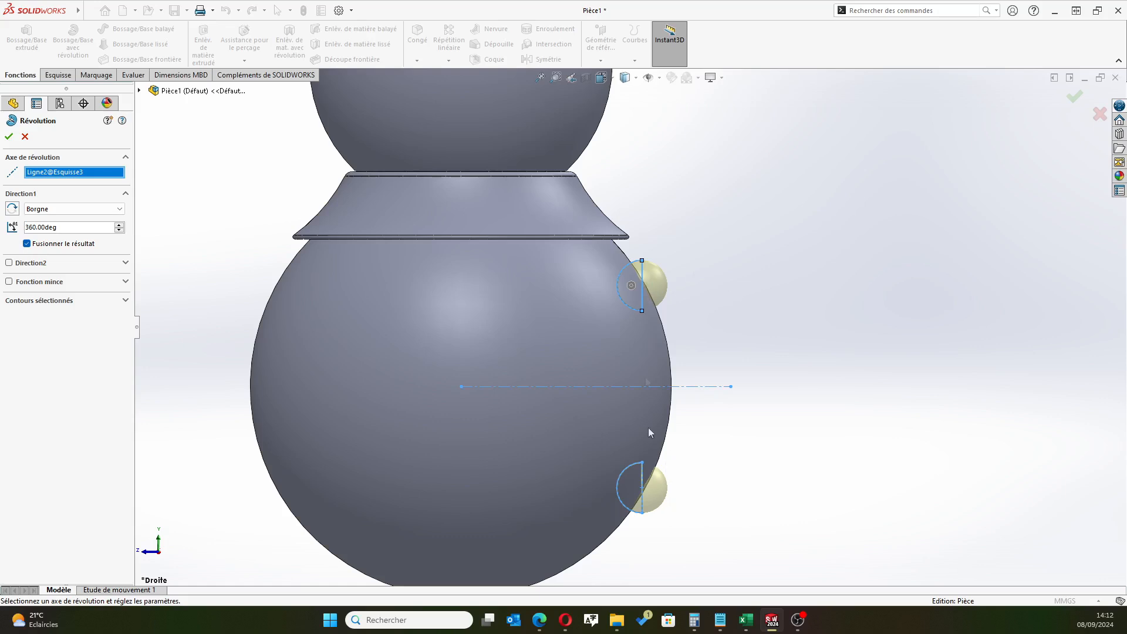
left_click(9, 136)
scroll(795, 379, "up", 1)
middle_click_drag(787, 381, 715, 391)
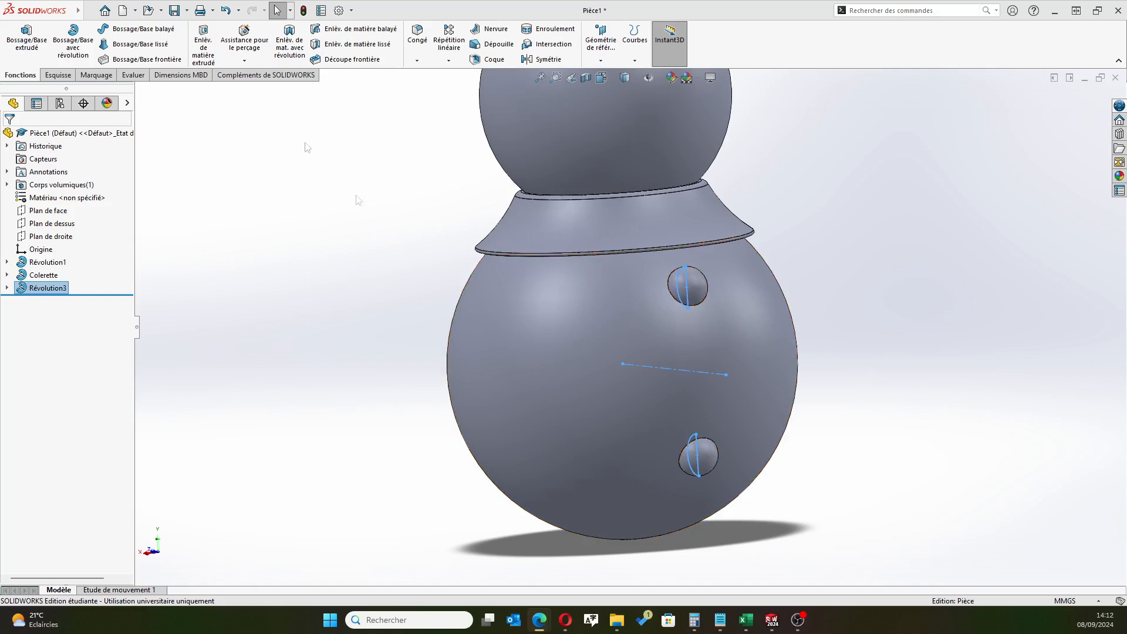
Start a sketch on the right plane (Plan de droite) and draw a horizontal construction line about 16.9 mm long from the origin
left_click(51, 238)
left_click(66, 226)
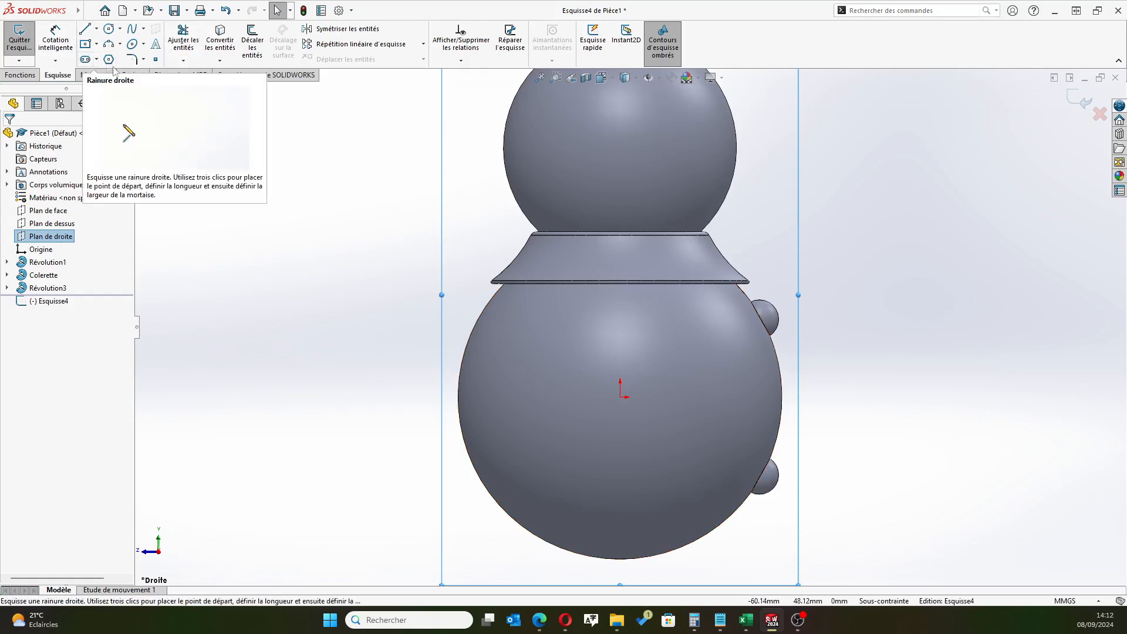
left_click(96, 29)
left_click(100, 45)
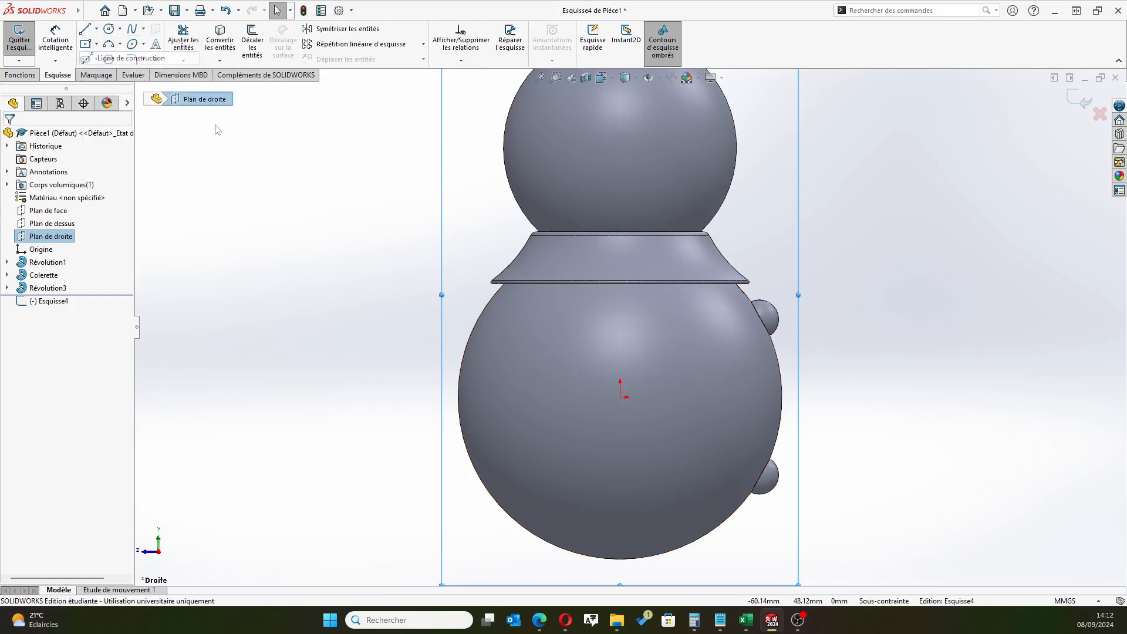
left_click(621, 397)
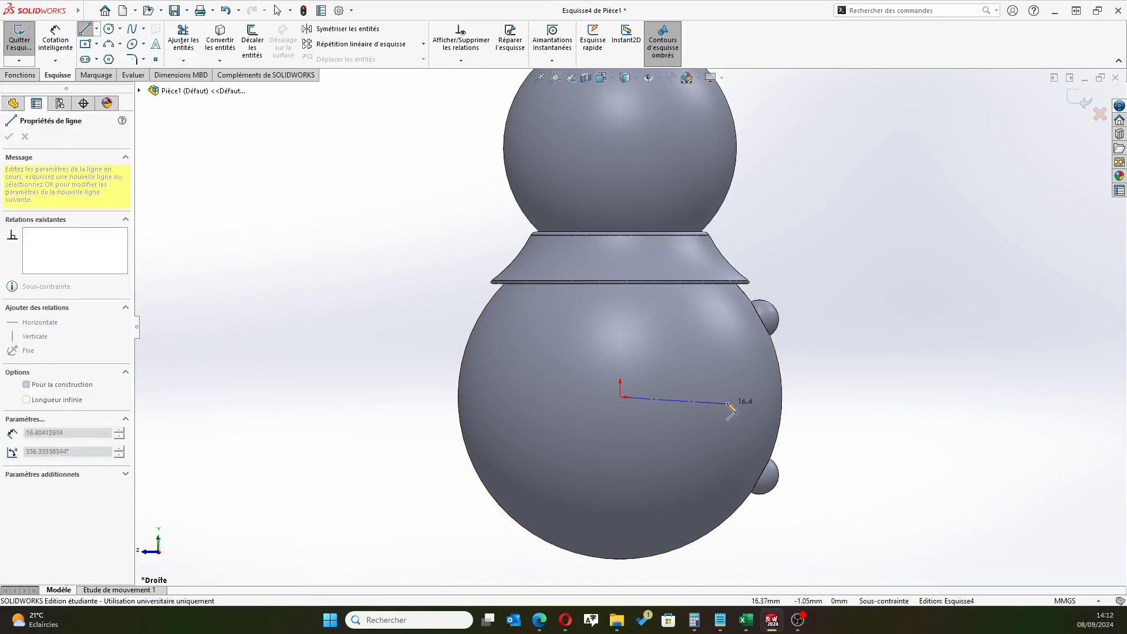
left_click(731, 397)
right_click(868, 290)
left_click(886, 307)
Draw a circle centred on the construction line's free end and dimension its diameter to 6 mm
left_click(109, 29)
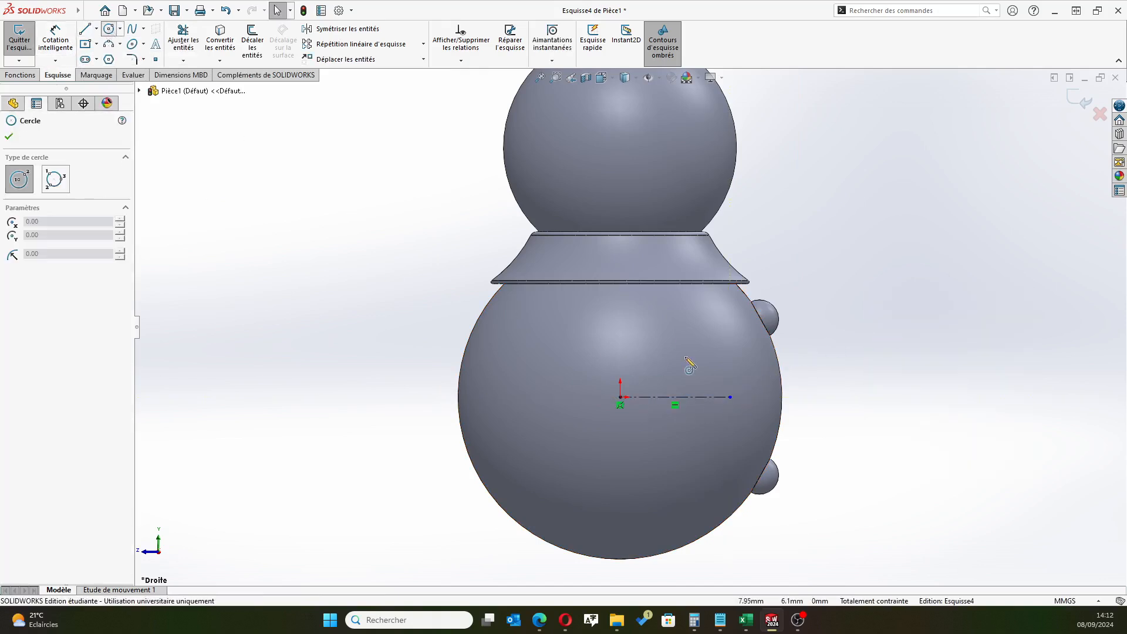
left_click(730, 397)
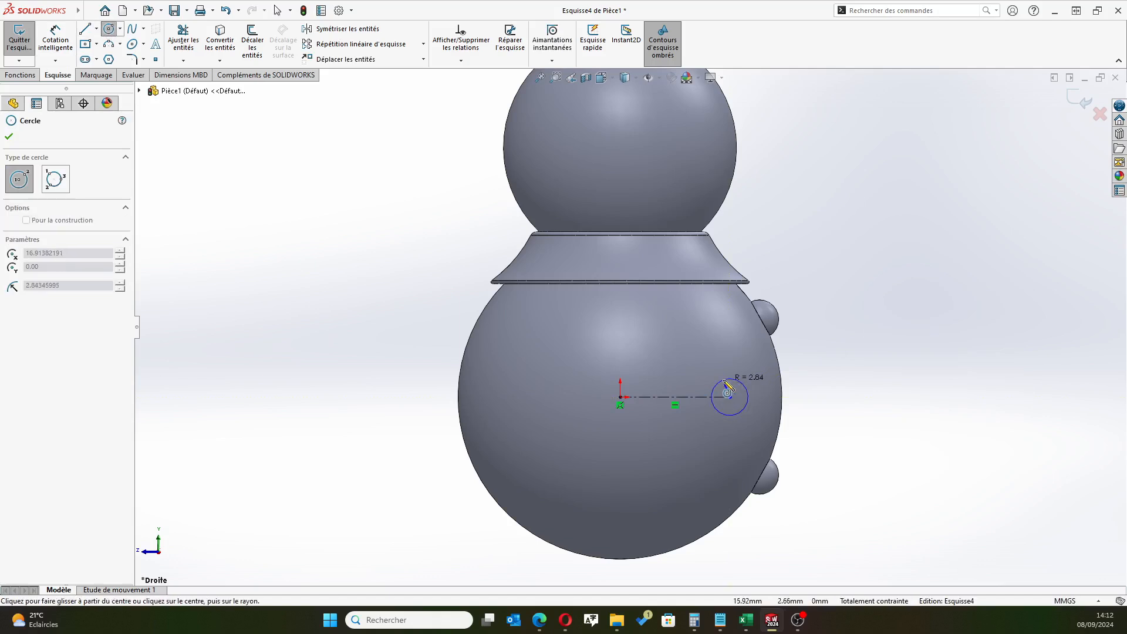
left_click(727, 387)
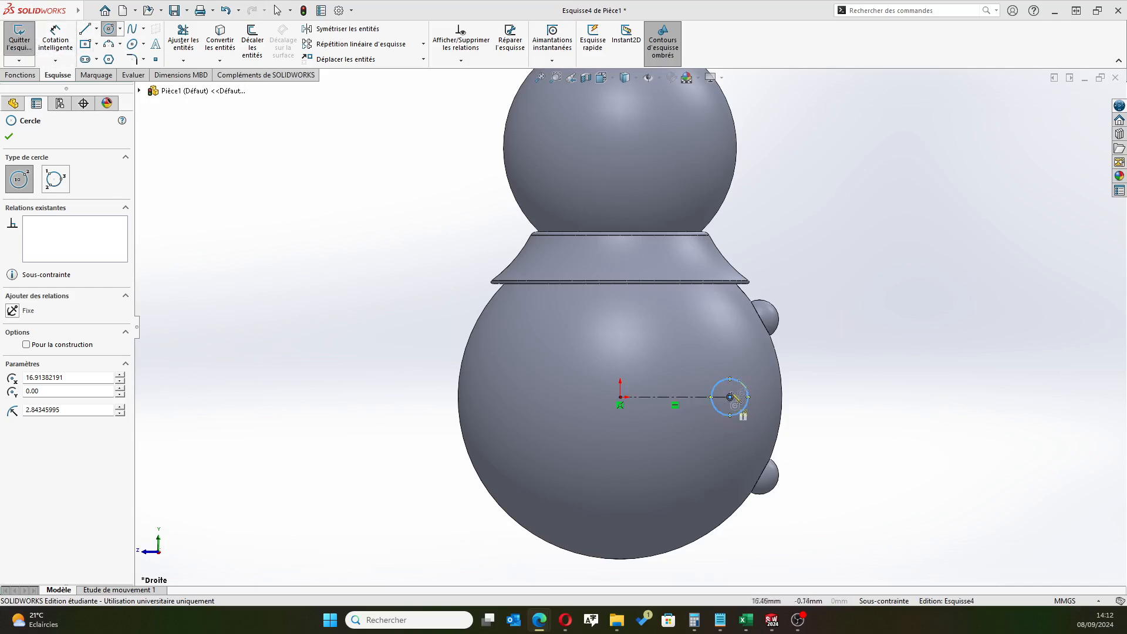
left_click(56, 36)
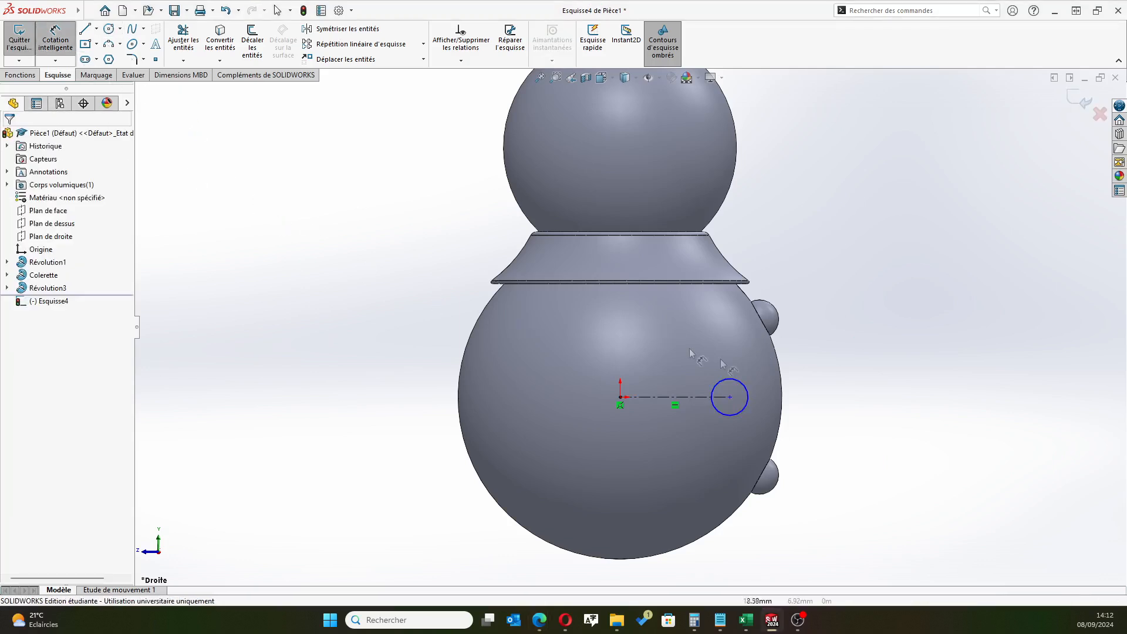
left_click(726, 381)
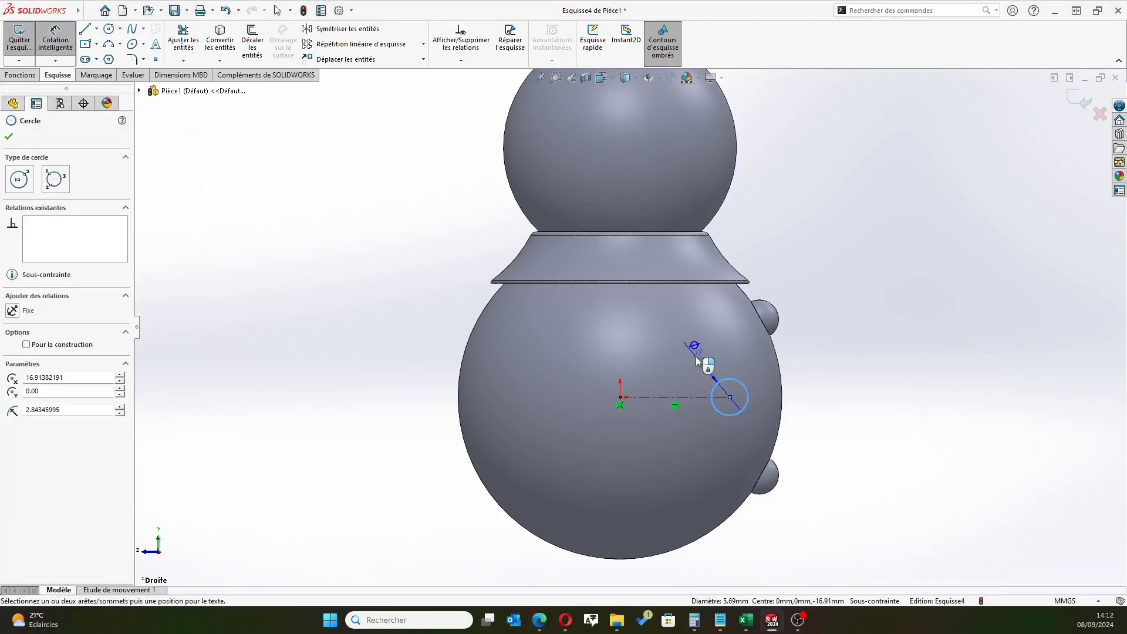
left_click(522, 350)
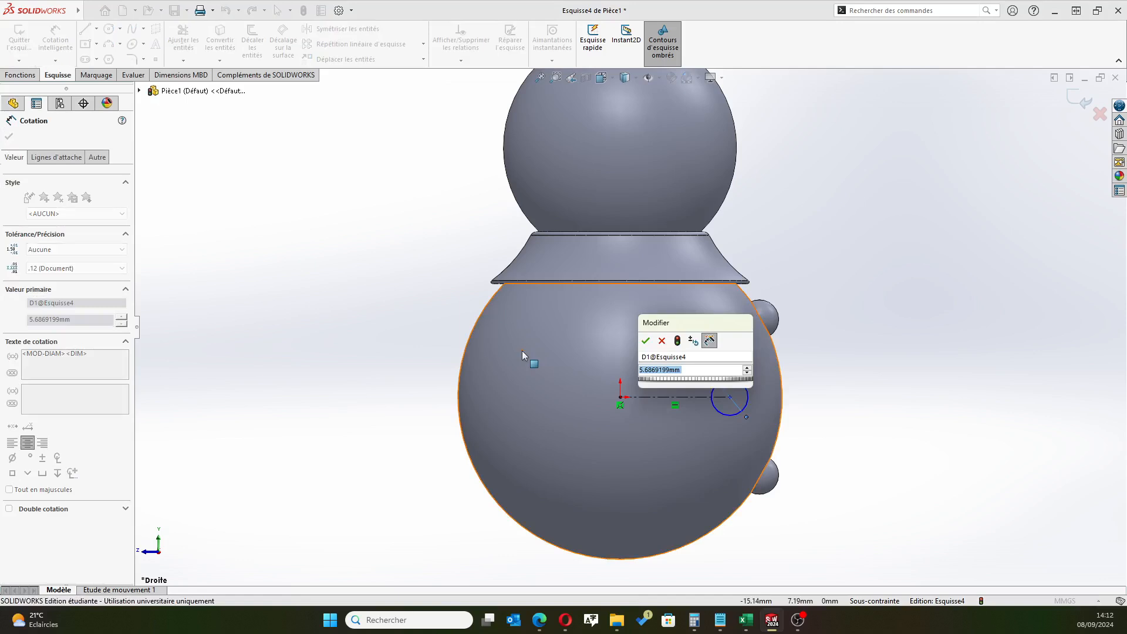
key("Return")
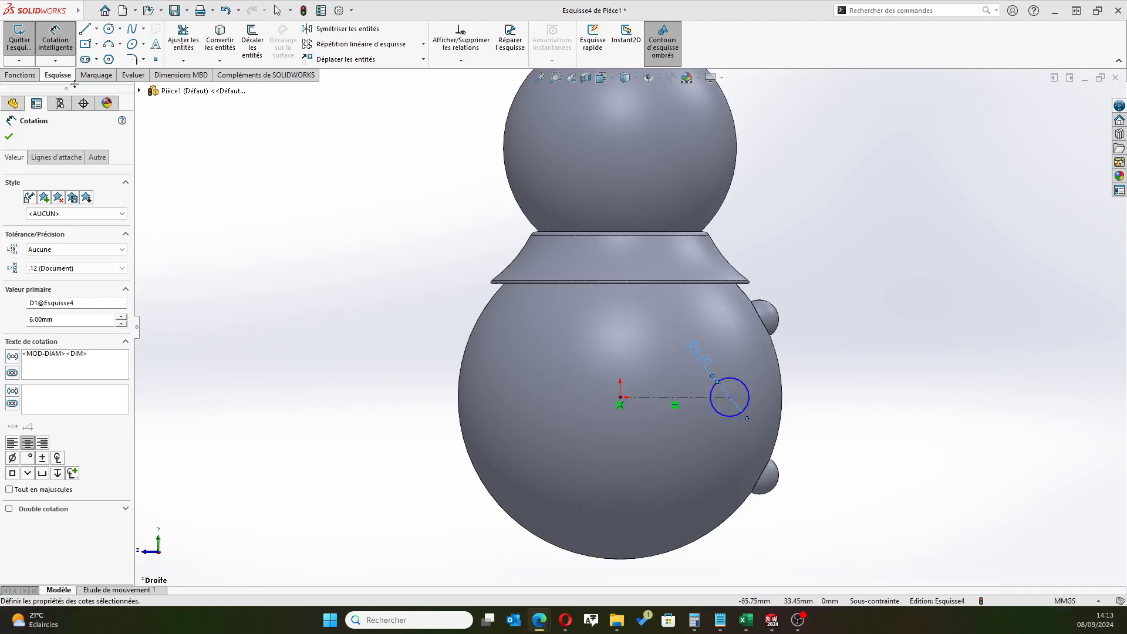
Dimension the horizontal construction line from the origin to the circle's centre at 24 mm
left_click(49, 56)
left_click(689, 438)
left_click(687, 436)
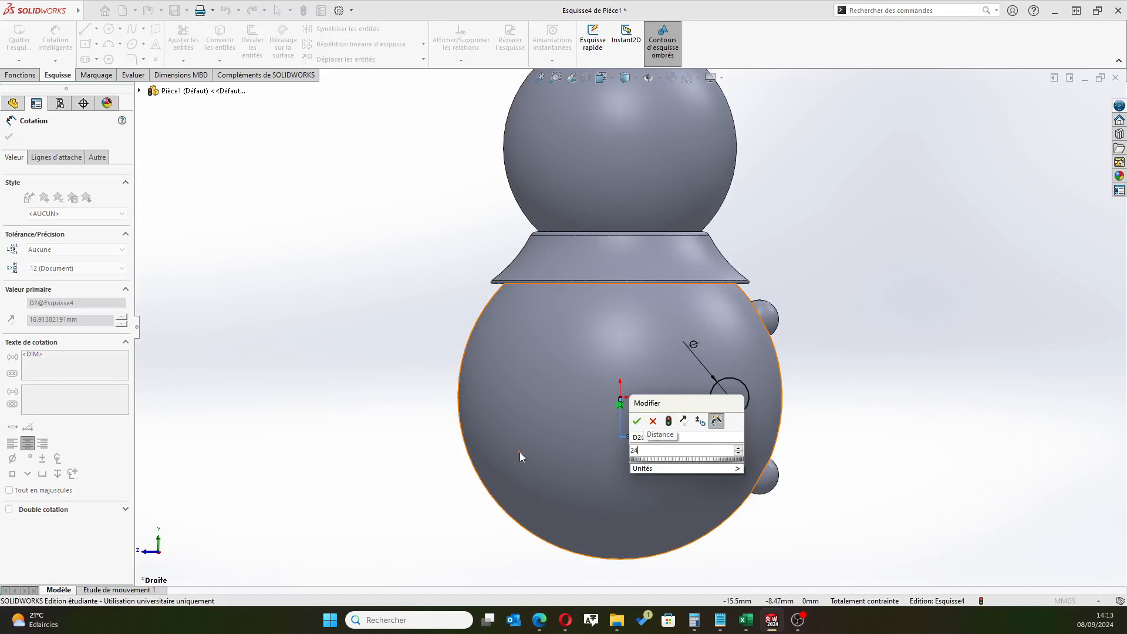
key("Return")
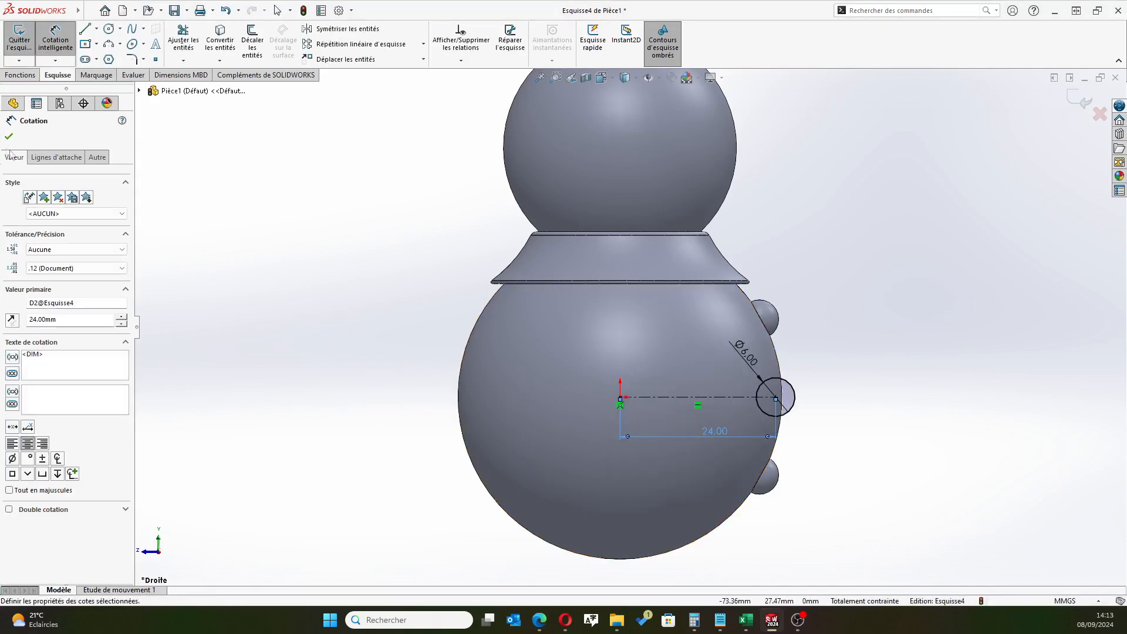
left_click(8, 137)
Draw a vertical diameter line across the 6 mm circle, joining its top and bottom quadrants
left_click(85, 28)
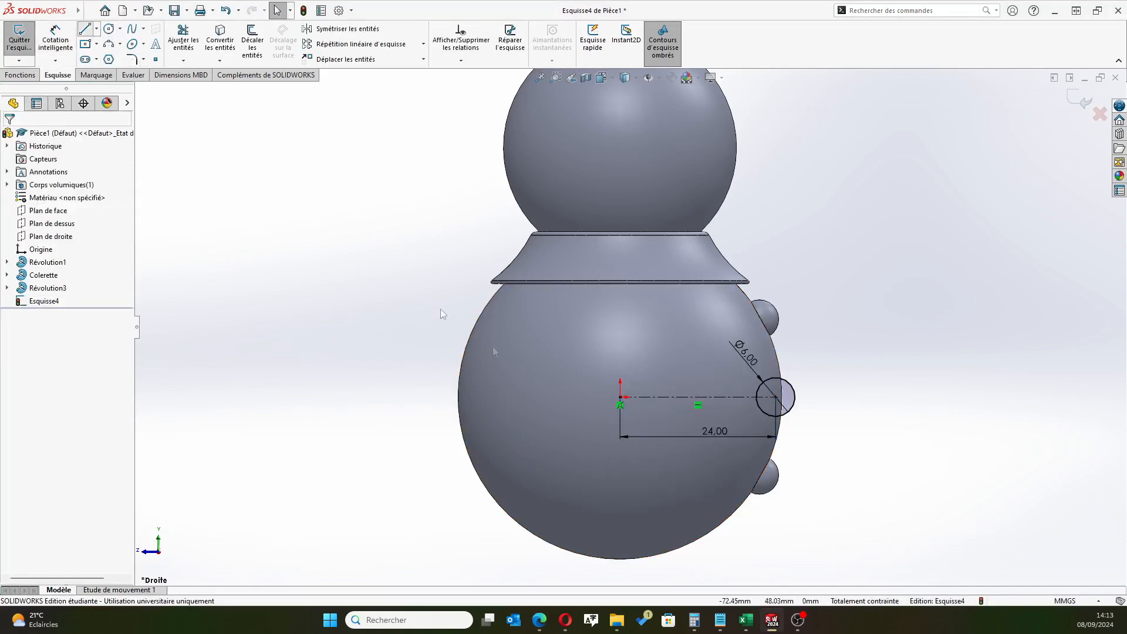
left_click(775, 377)
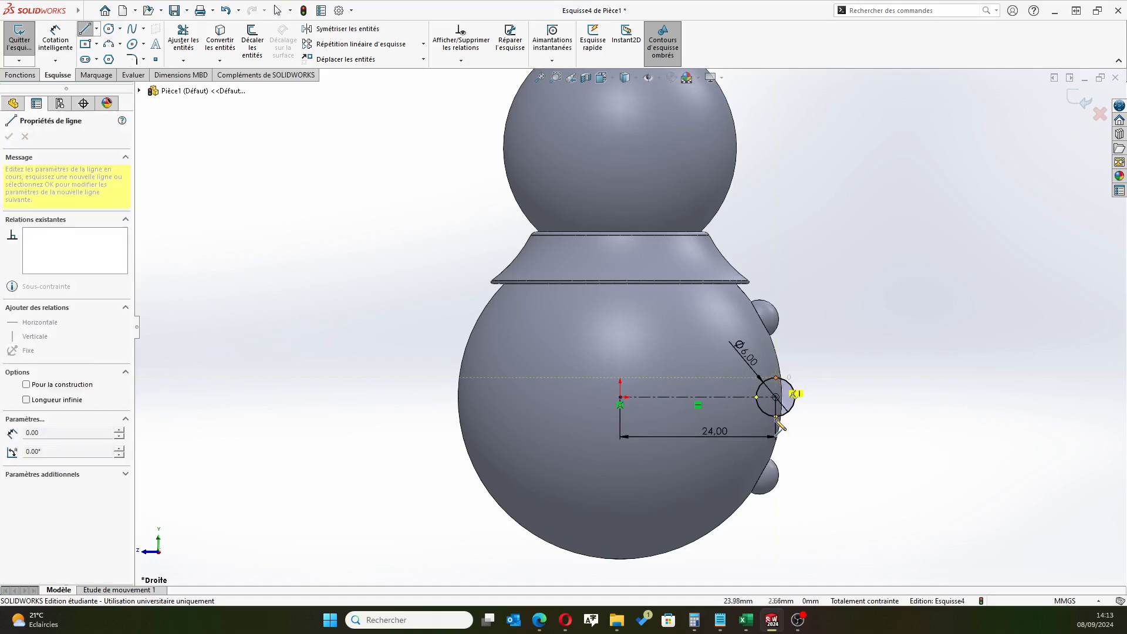
left_click(775, 417)
right_click(855, 486)
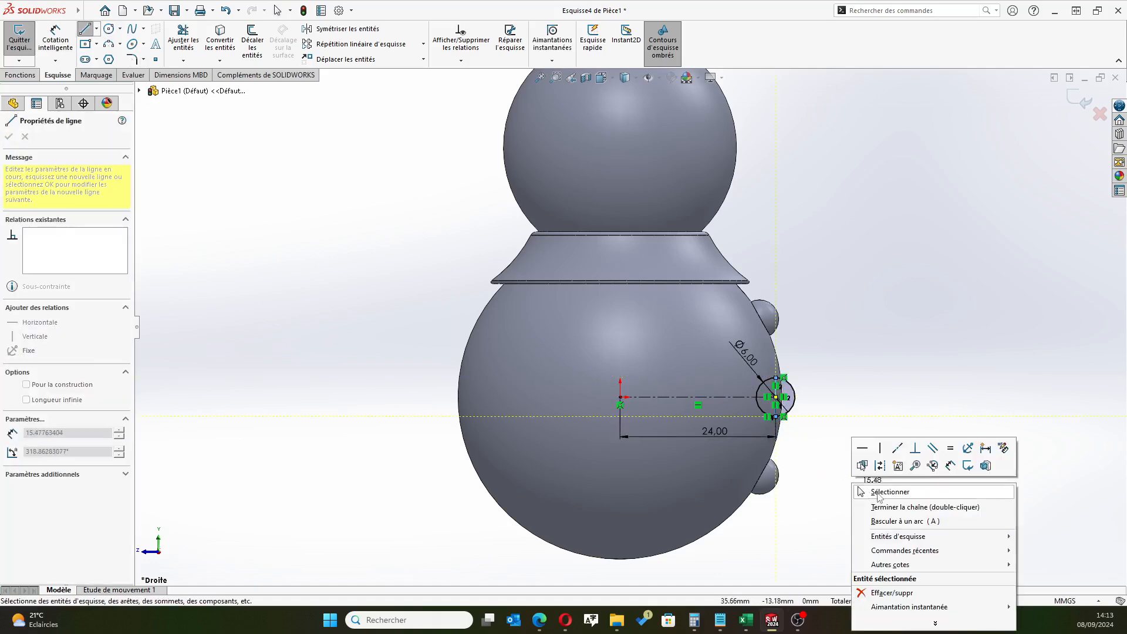
left_click(871, 492)
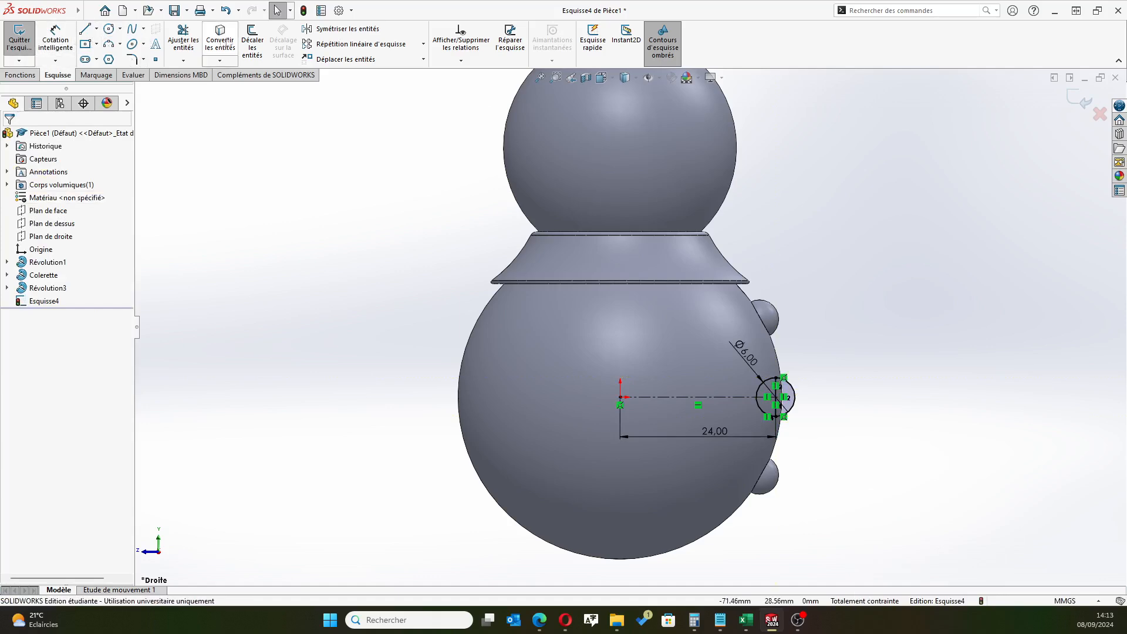
Trim away the circle's outer half with smart trim and exit the sketch
left_click(184, 36)
scroll(646, 307, "down", 3)
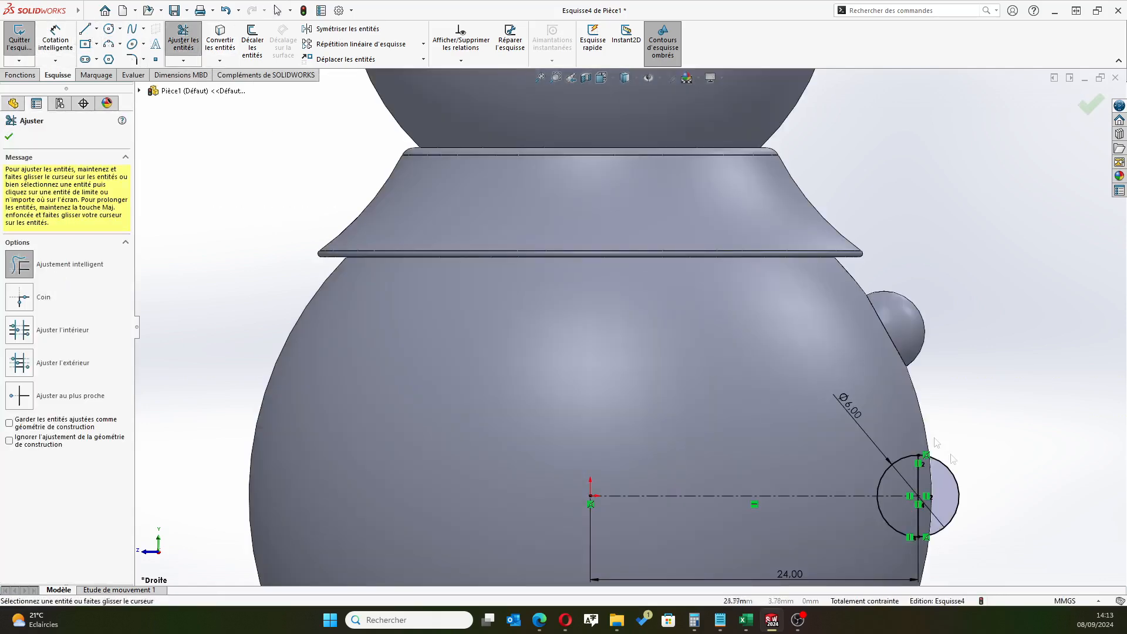
scroll(629, 325, "up", 3)
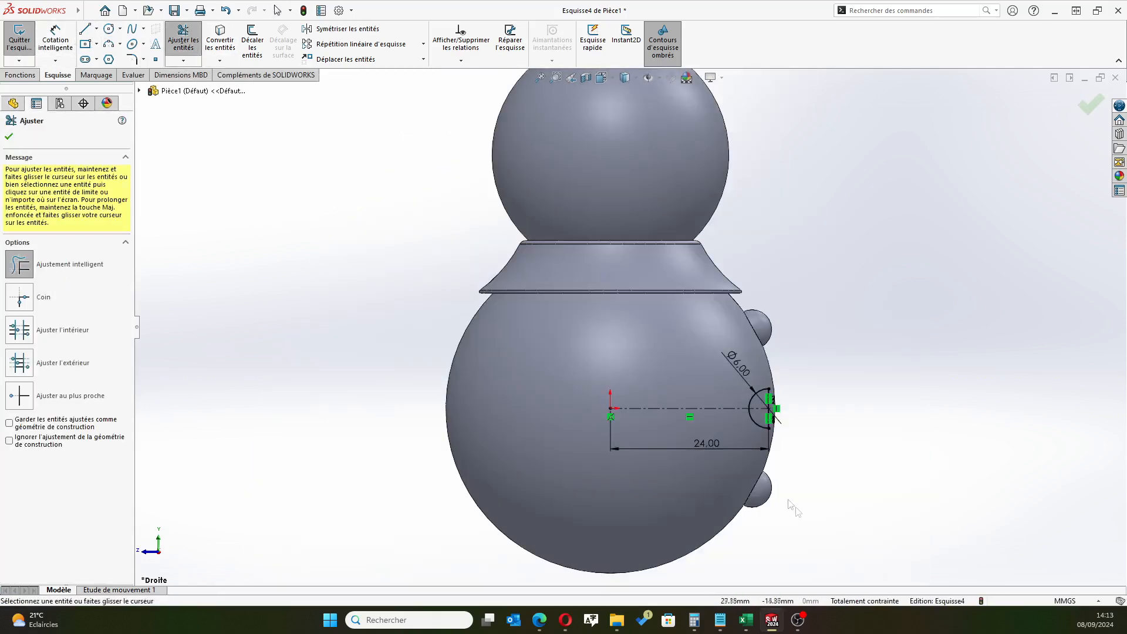
left_click(9, 136)
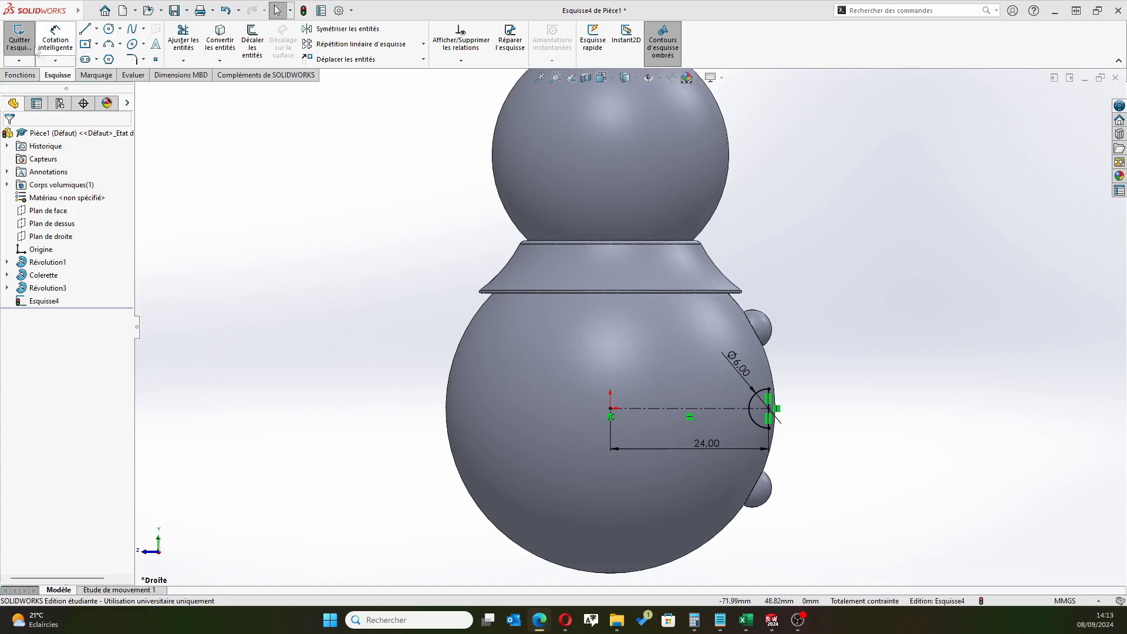
left_click(1079, 99)
left_click(1080, 99)
Revolve the half-circle 360° as a merged boss about its vertical diameter line to form the middle button
left_click(73, 41)
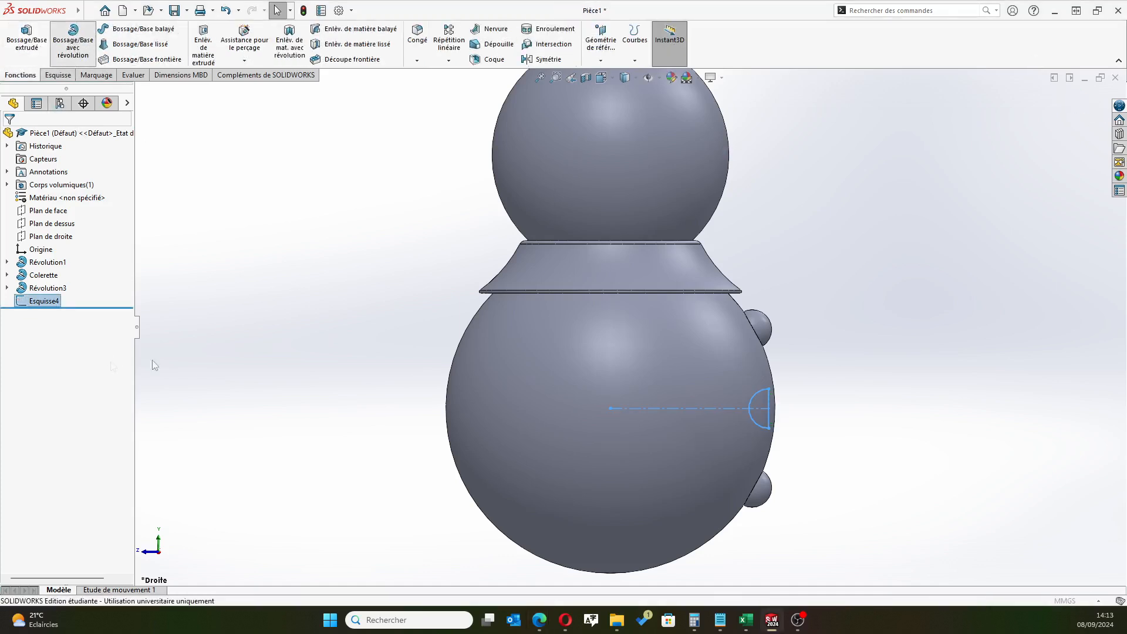
left_click(769, 421)
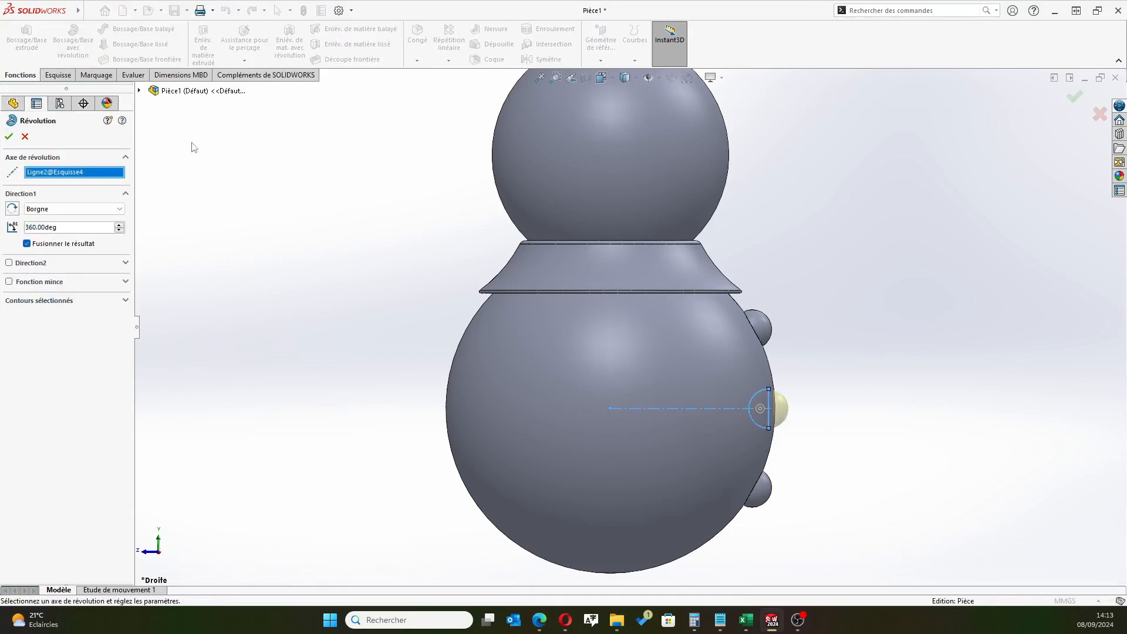
left_click(9, 136)
middle_click_drag(840, 352, 716, 369)
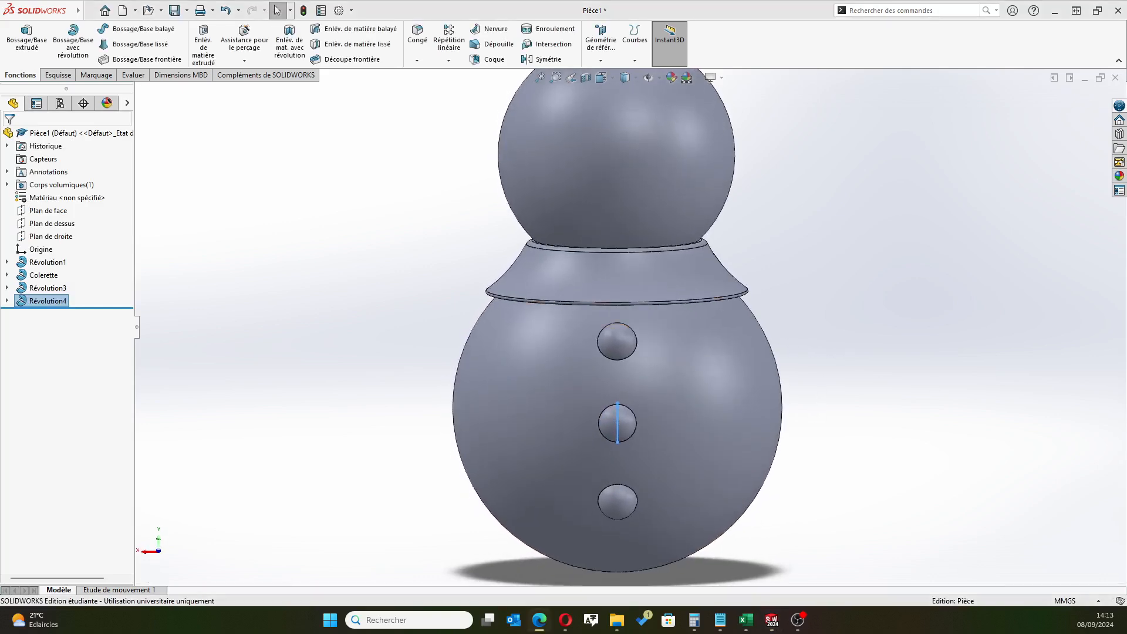
Create a reference plane parallel to the right plane (Plan de droite), offset by 7 mm
scroll(688, 290, "up", 3)
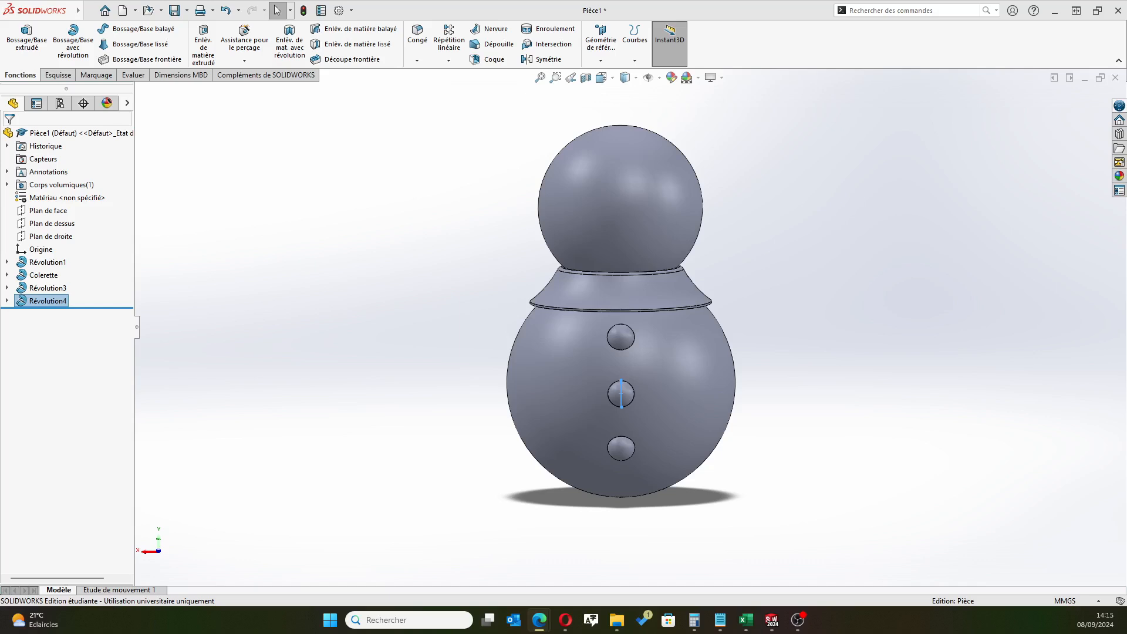
left_click(51, 236)
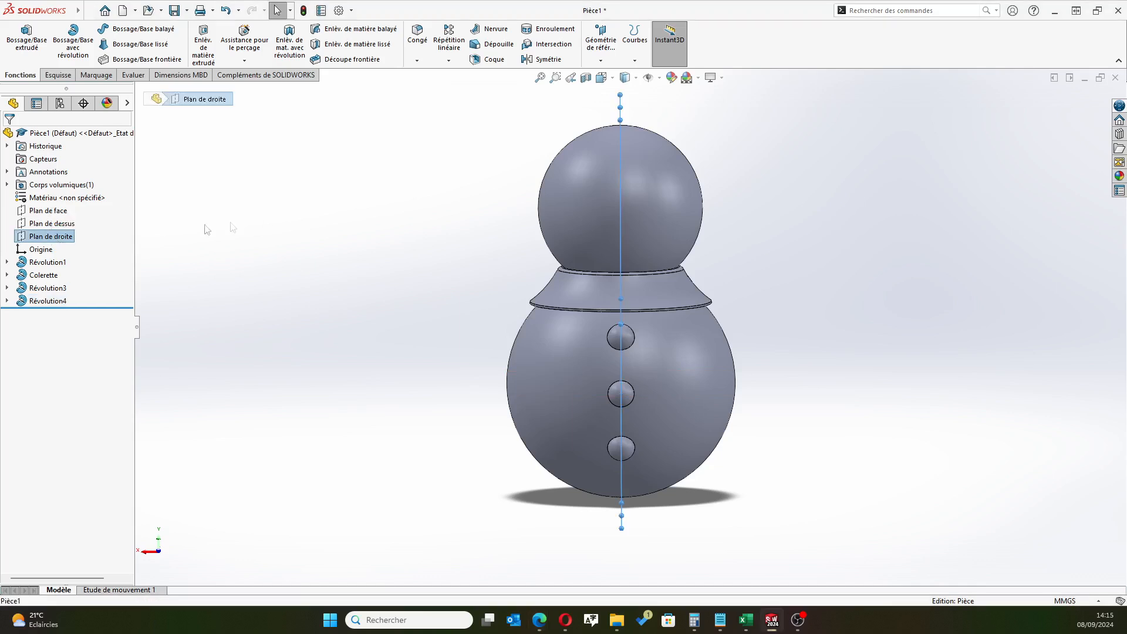
middle_click_drag(403, 314, 435, 300)
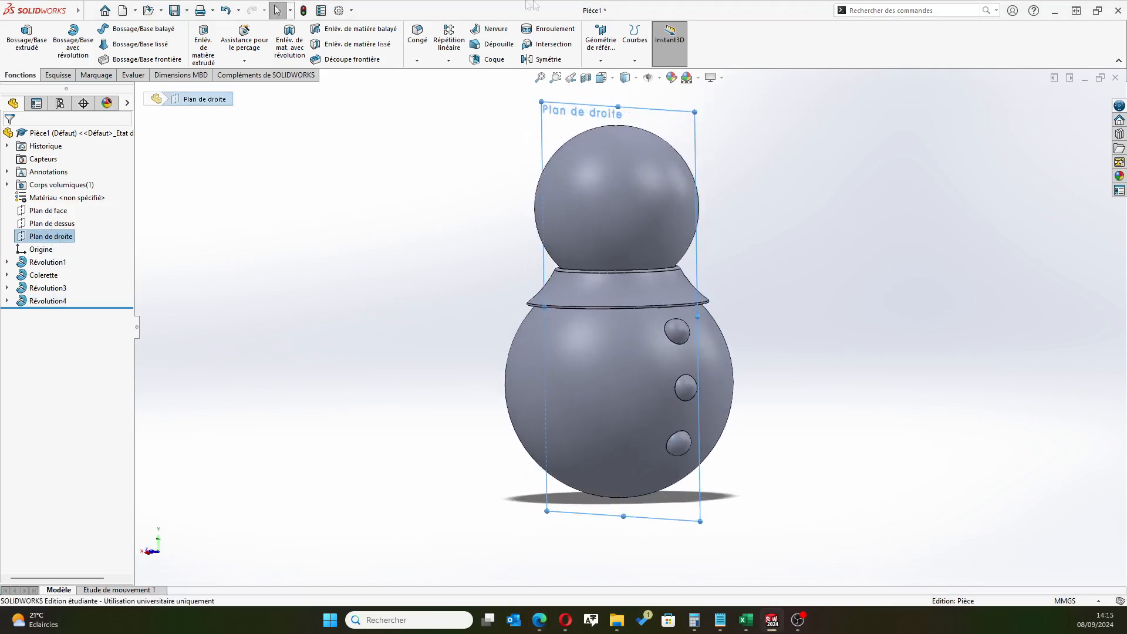
left_click(602, 55)
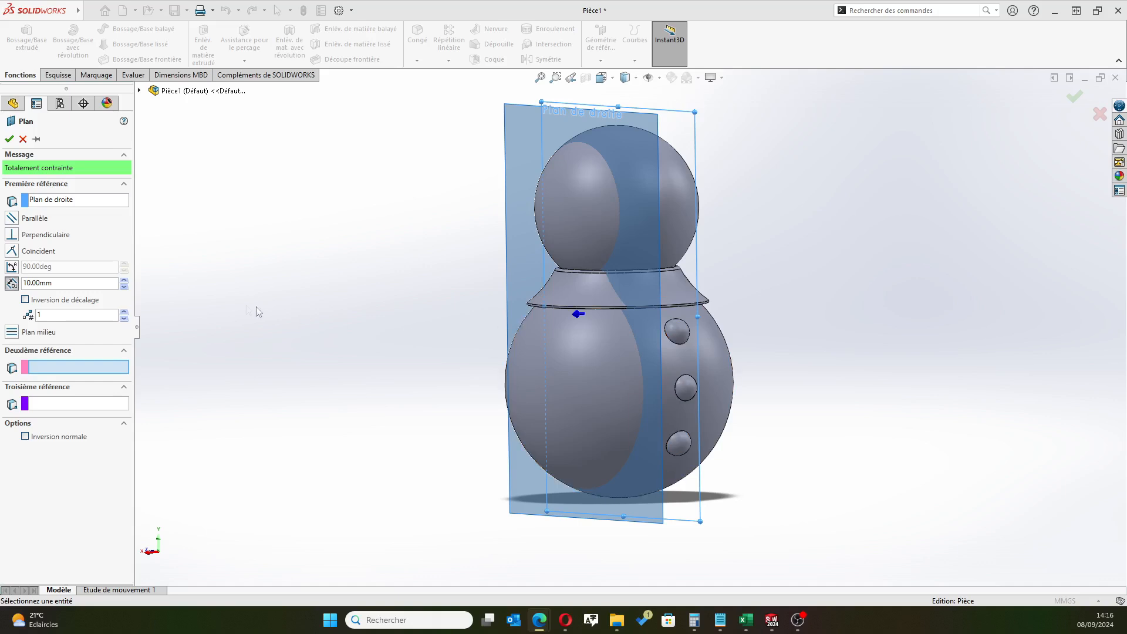
double_click(59, 282)
type("7")
key("Return")
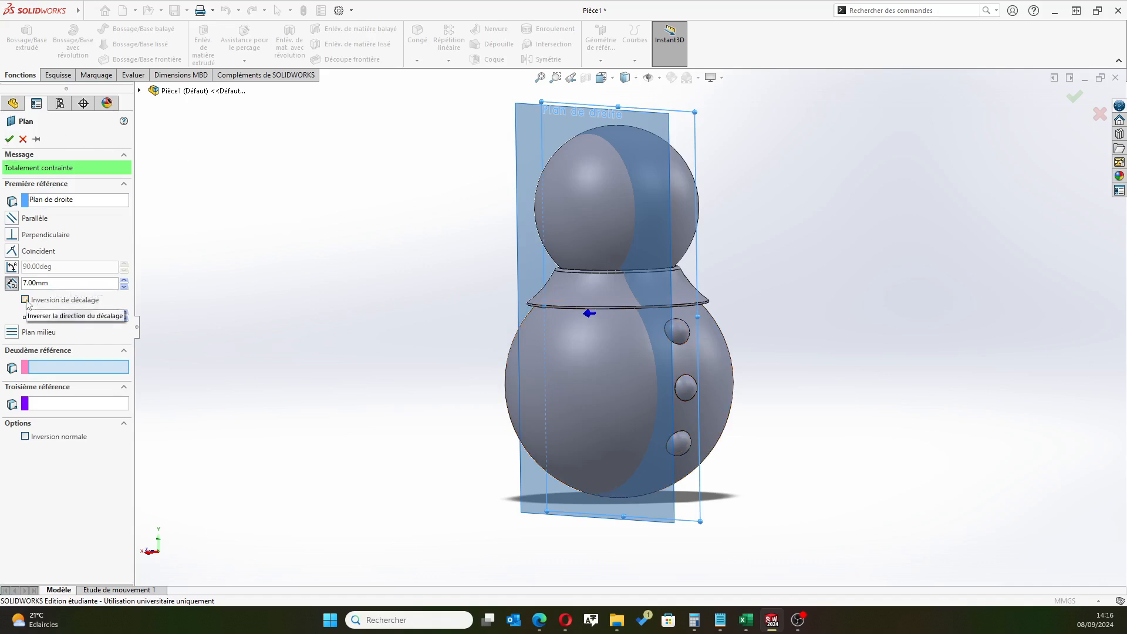
left_click(9, 138)
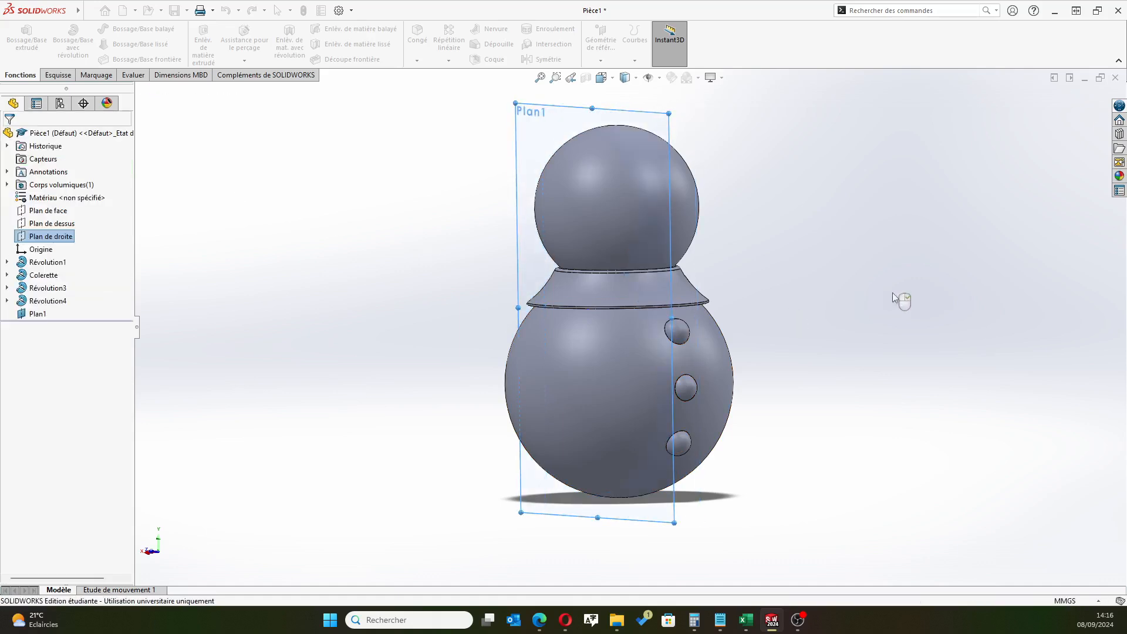
Open a new sketch on the plane offset 7 mm from the right plane, with the head in close view
middle_click_drag(898, 302, 760, 327)
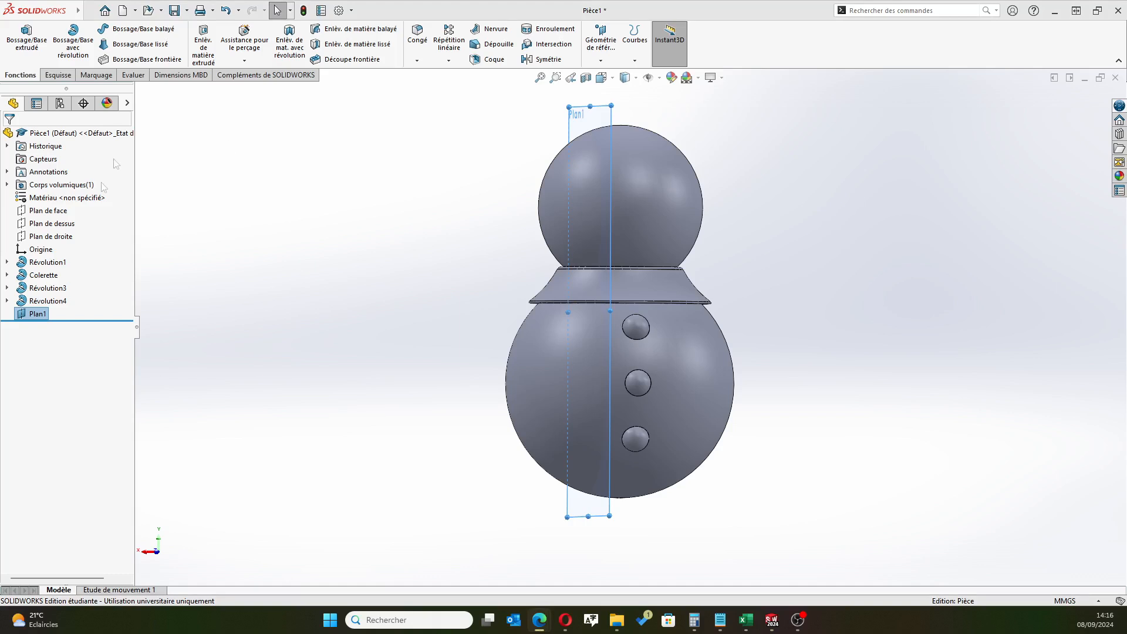
left_click(33, 316)
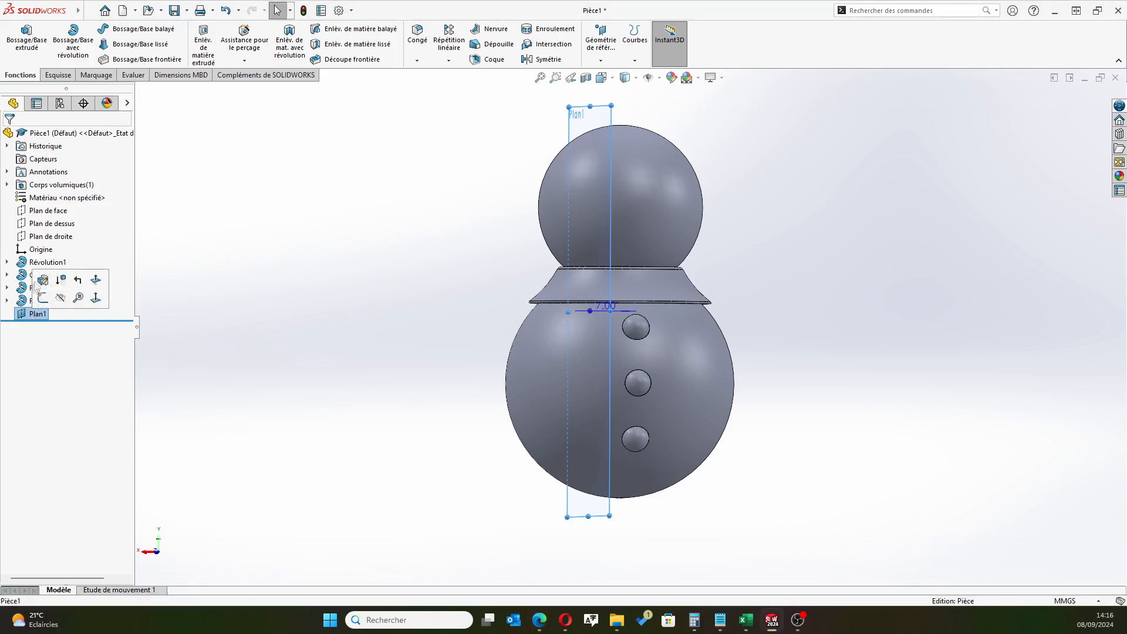
left_click(23, 311)
left_click(36, 291)
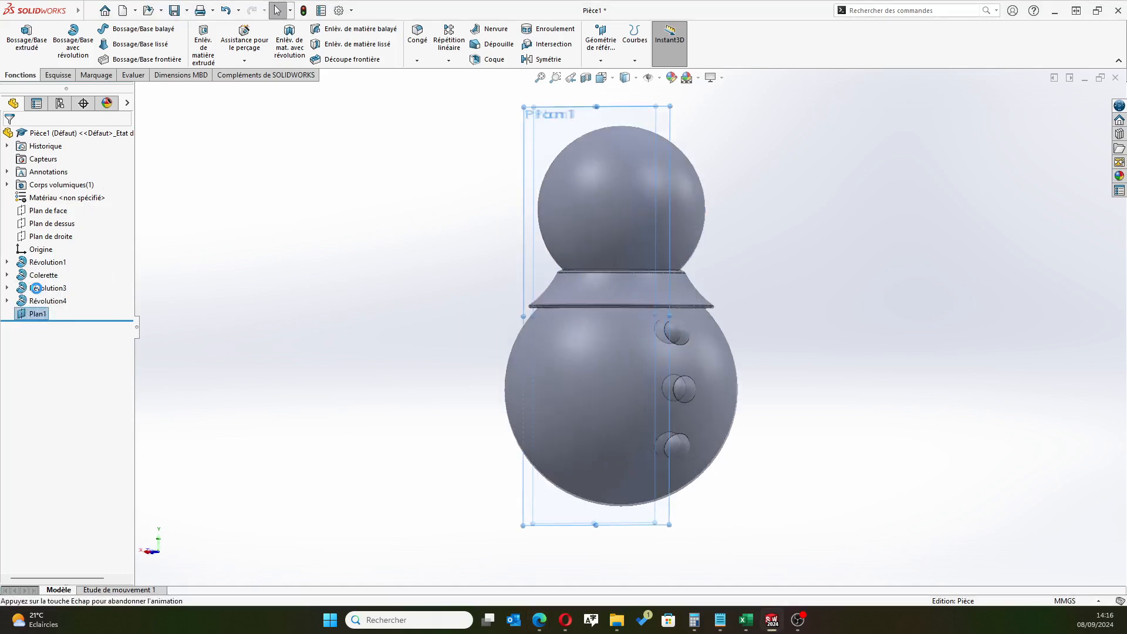
scroll(691, 144, "down", 2)
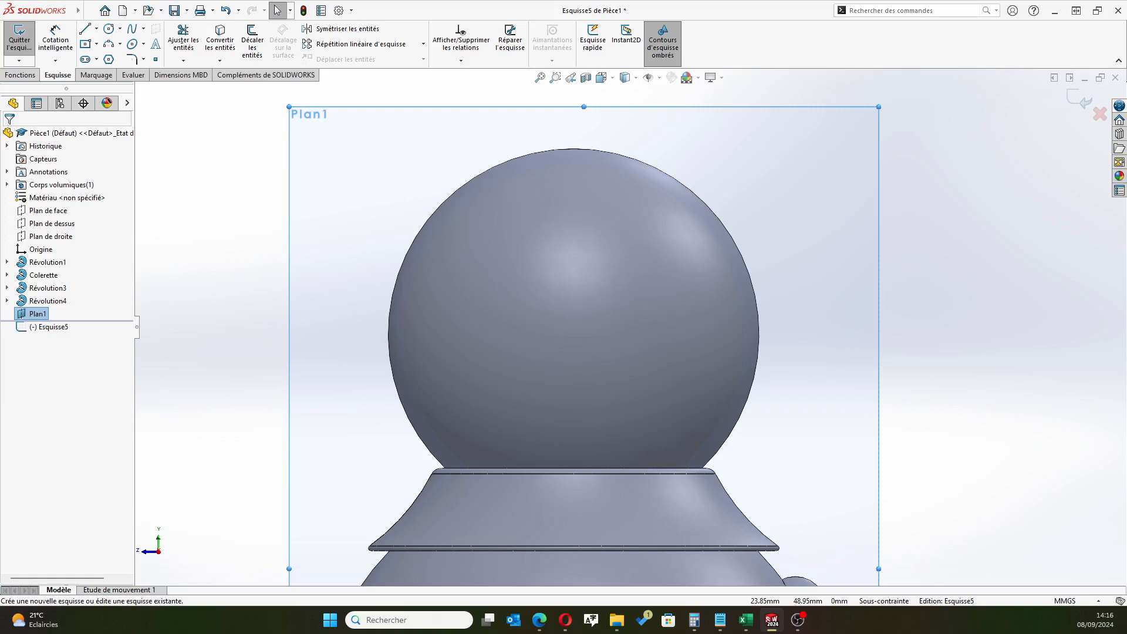
key("alt+Tab")
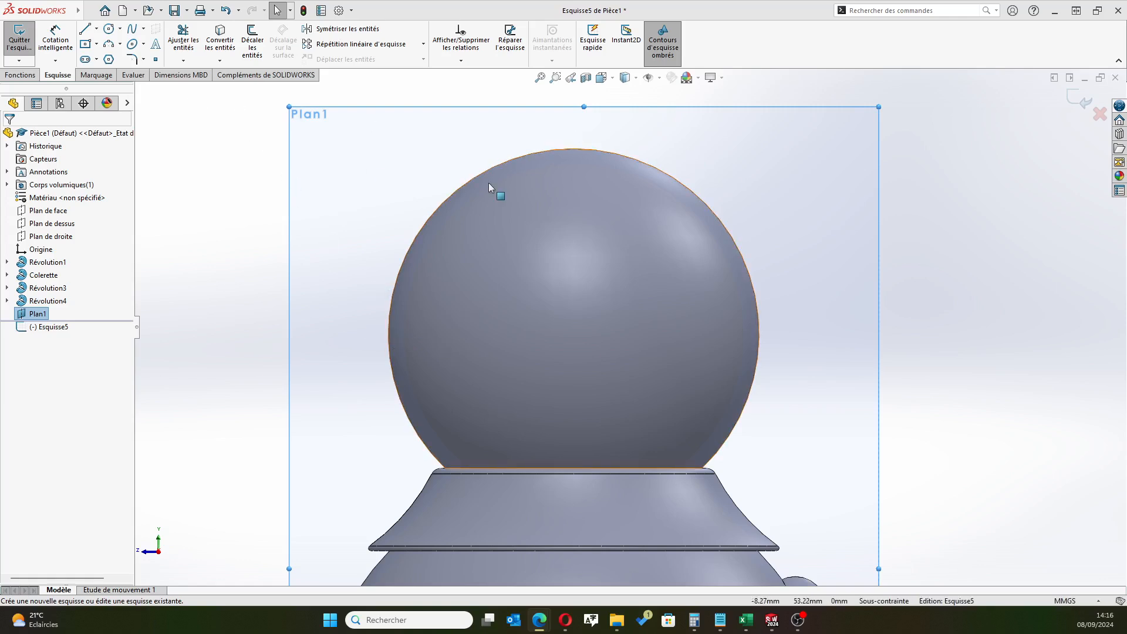
Convert the upper sphere's face outline into entities of the sketch on the offset plane
left_click(220, 42)
left_click(425, 228)
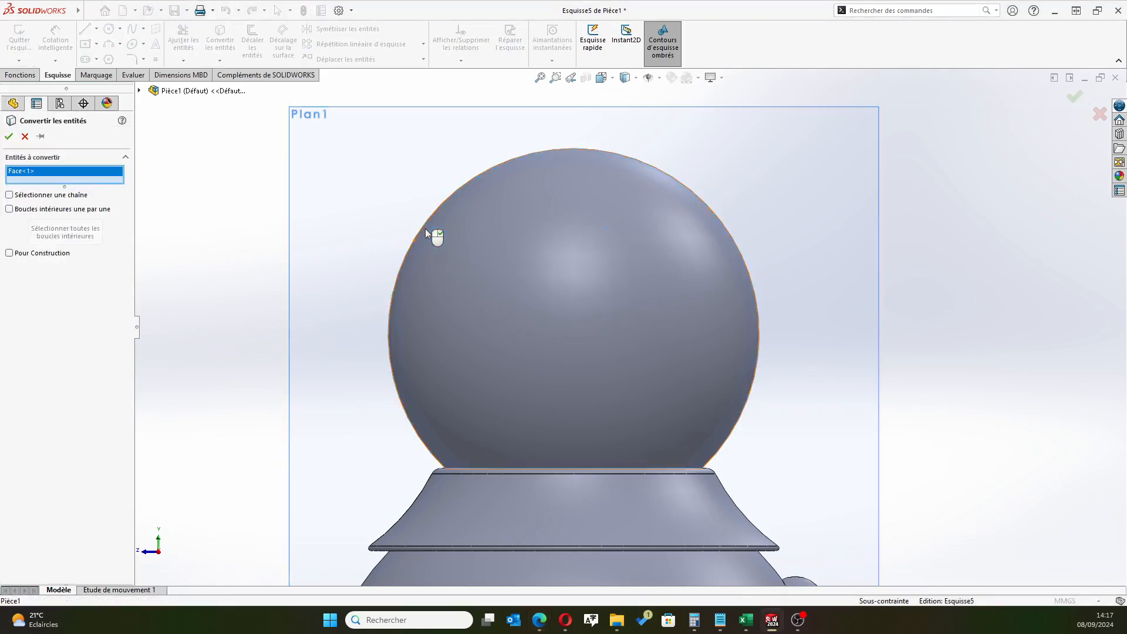
left_click(9, 136)
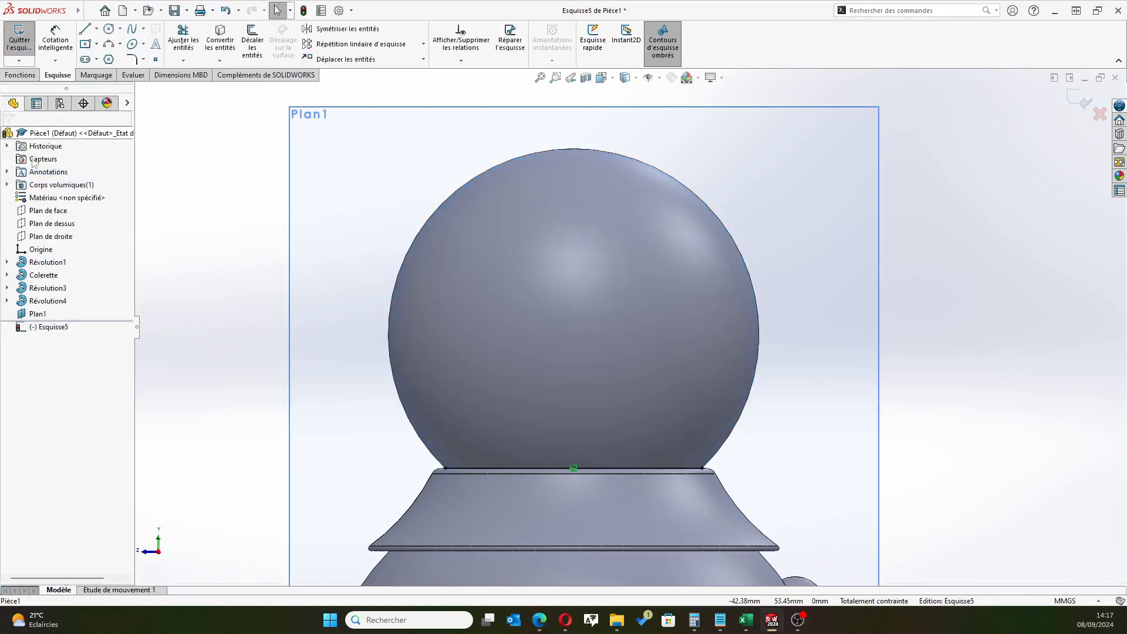
Sketch a circle about 3 mm in diameter just inside the head's front outline, above its mid-height, on the button side
left_click(740, 253)
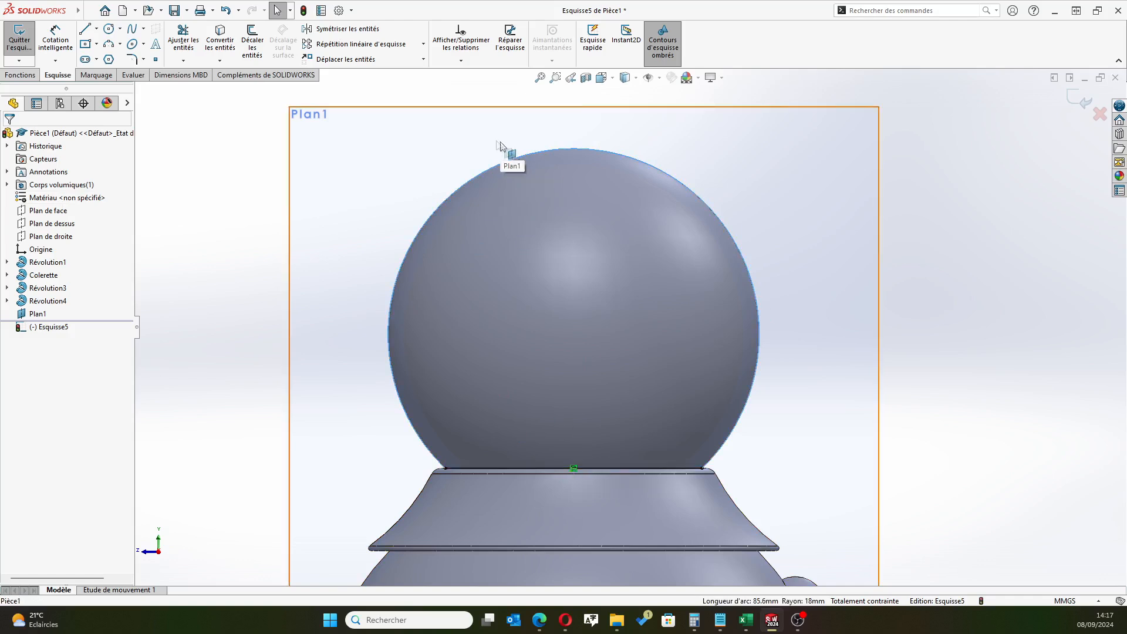
left_click(109, 28)
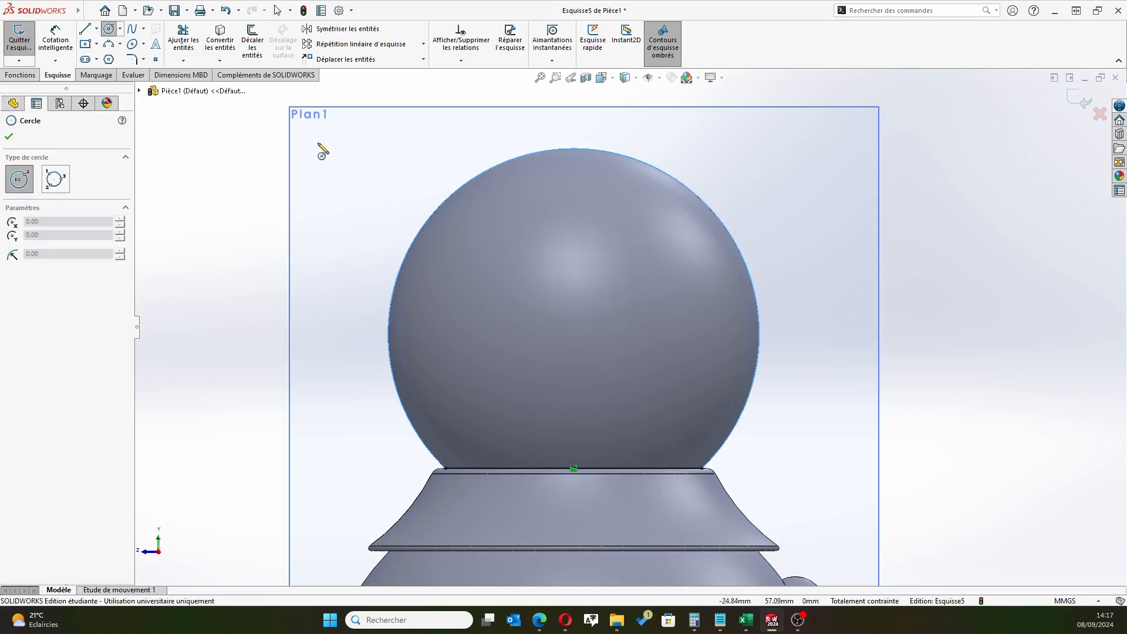
left_click(725, 273)
left_click(739, 263)
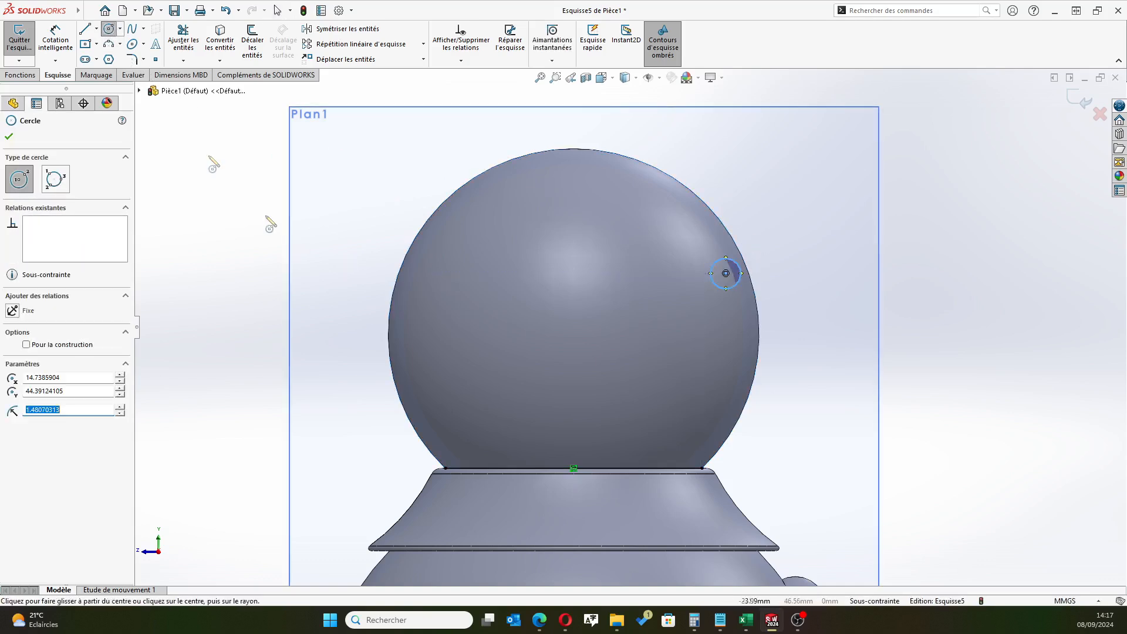
Dimension the small circle's diameter at 4 mm
left_click(55, 40)
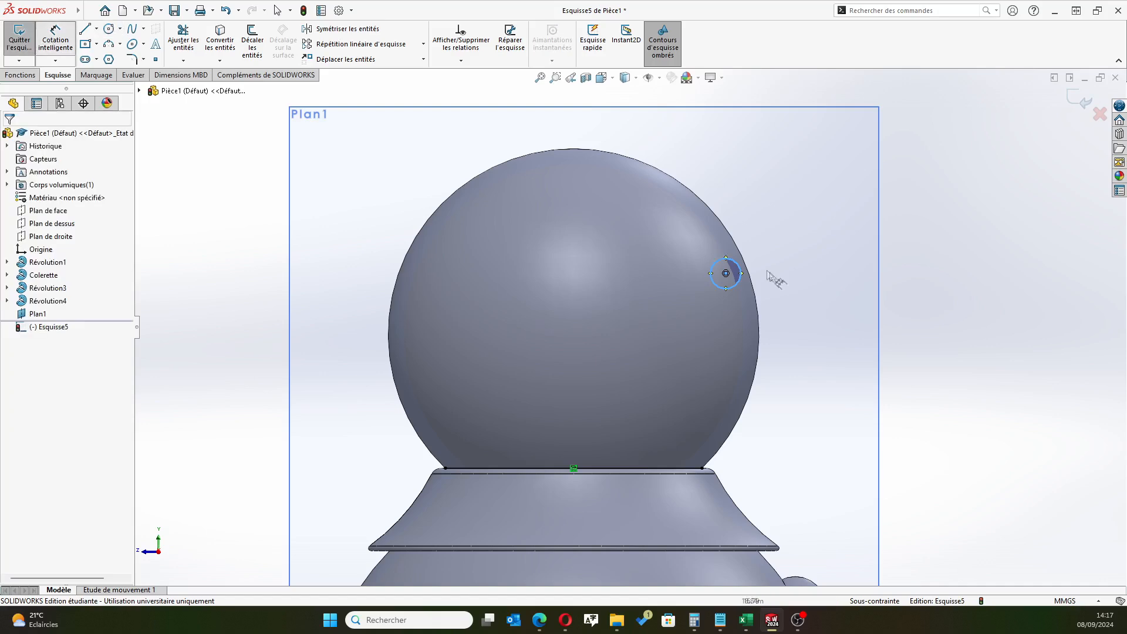
left_click(720, 264)
left_click(776, 252)
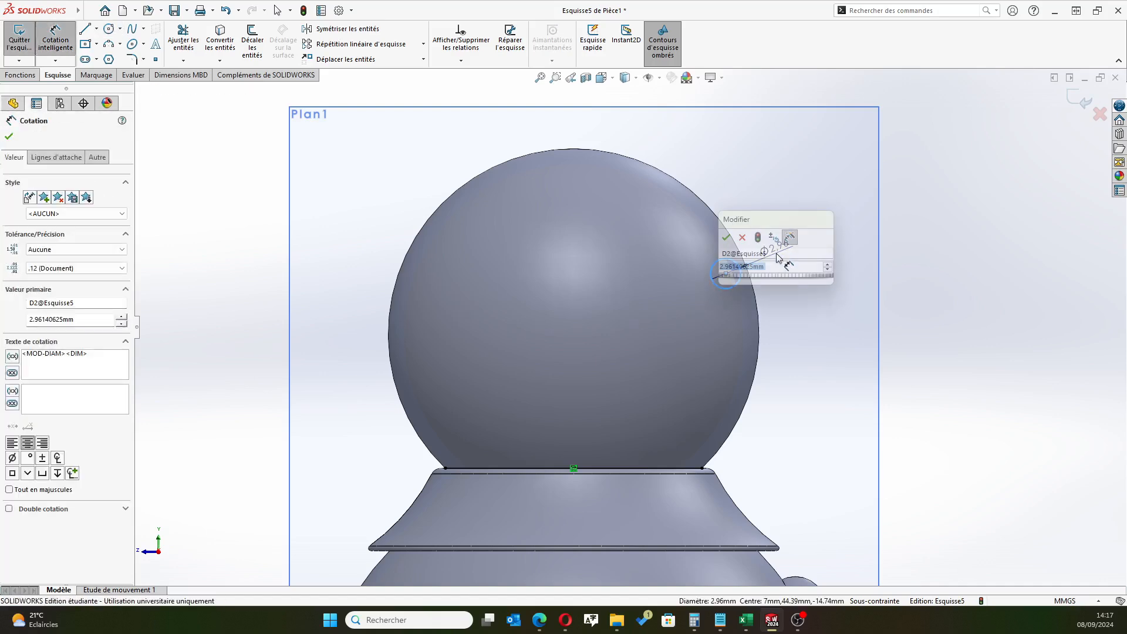
type("4")
key("Return")
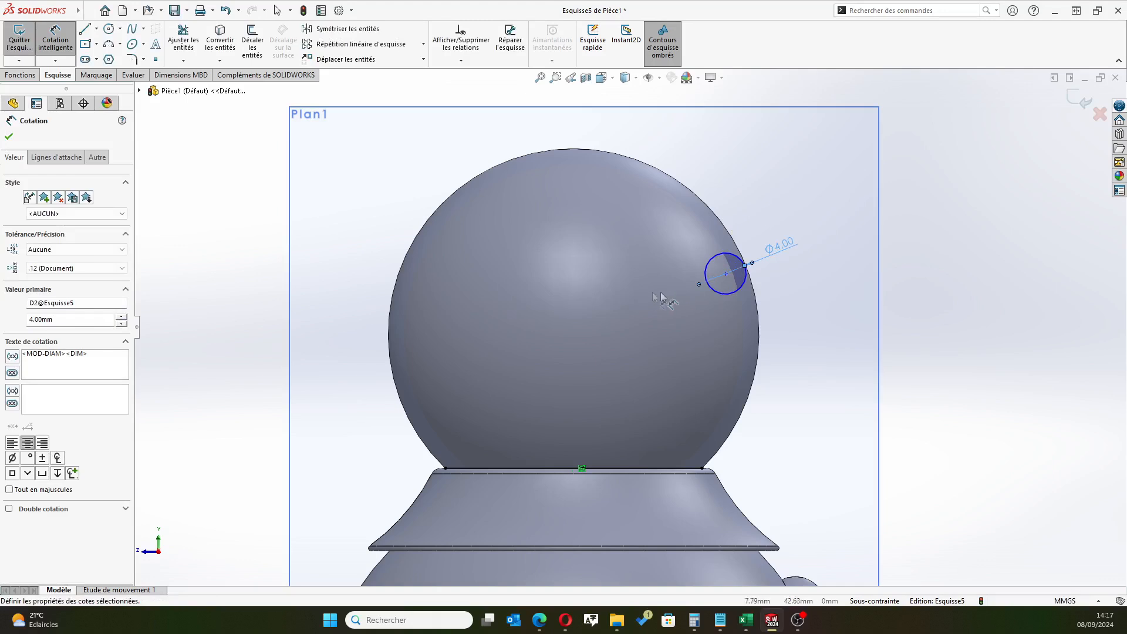
left_click(726, 273)
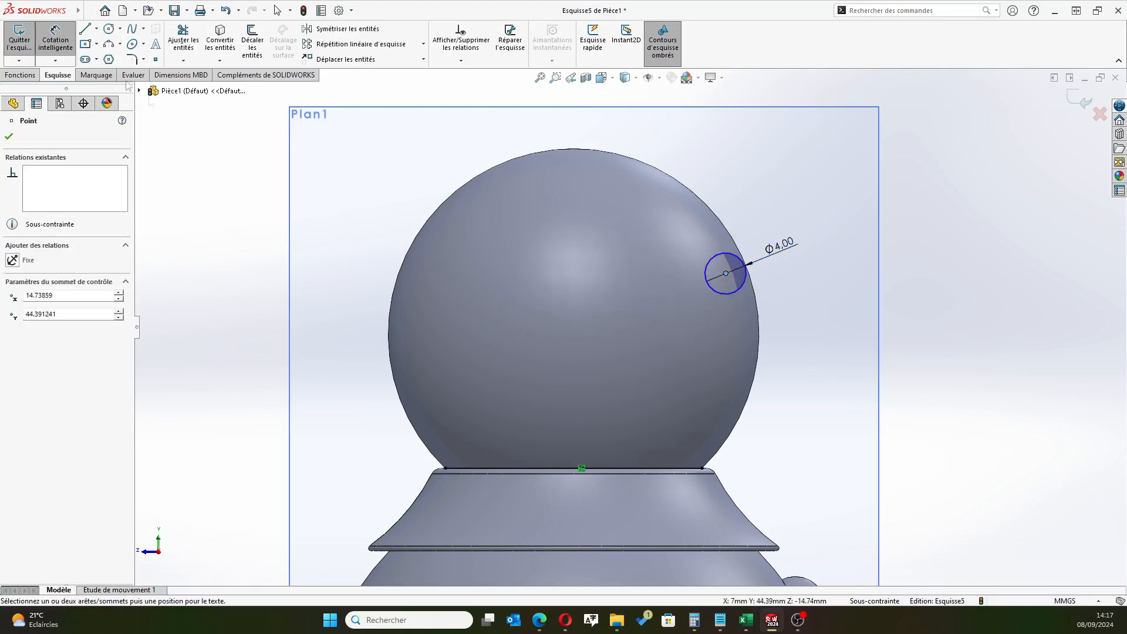
key("Escape")
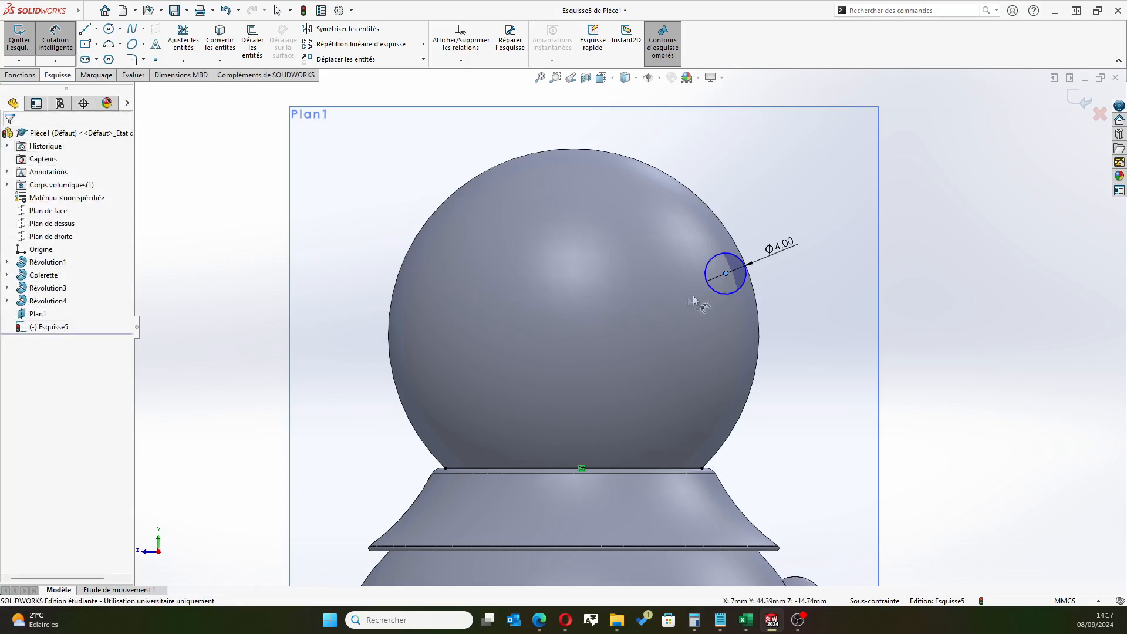
left_click(725, 273)
left_click(653, 310)
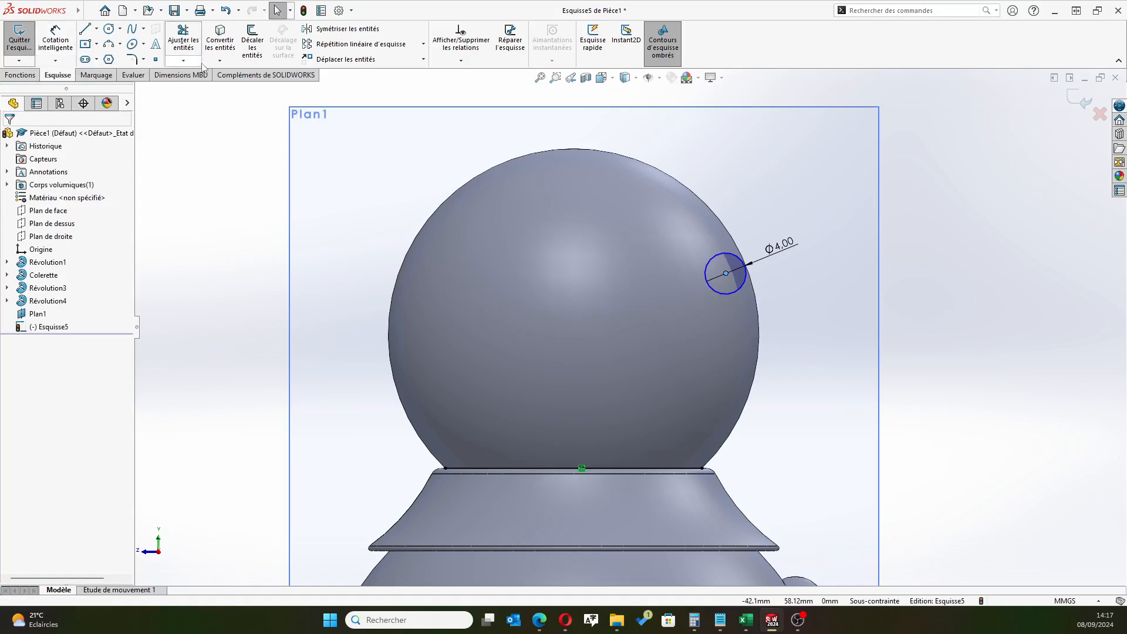
left_click(183, 36)
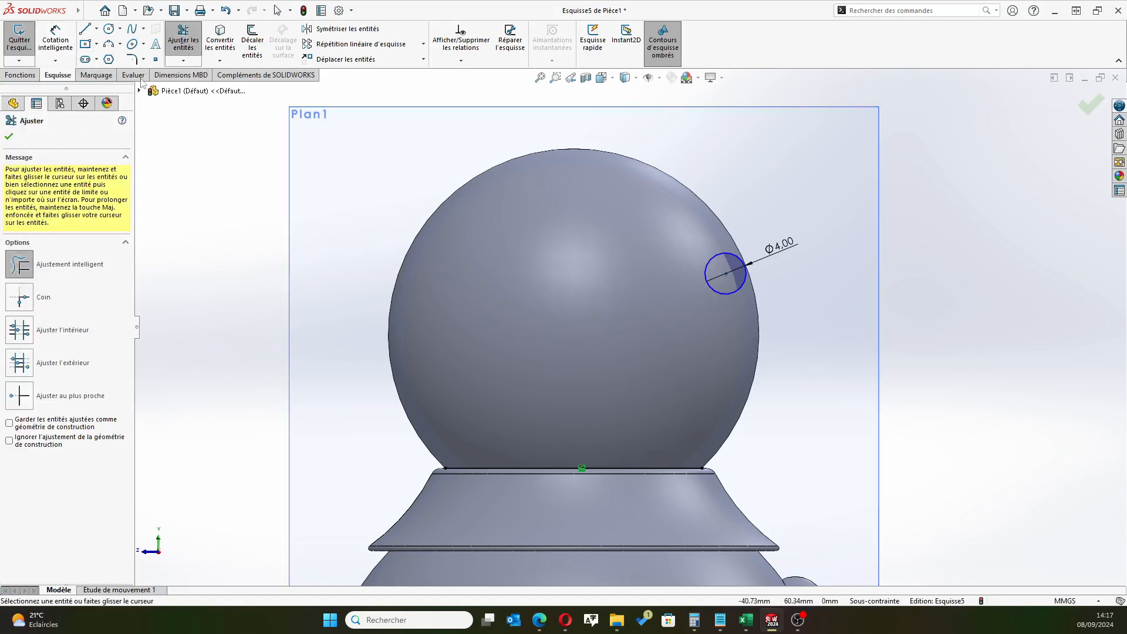
Convert the head's silhouette edge into a sketch arc so that its centre point is available
left_click(220, 42)
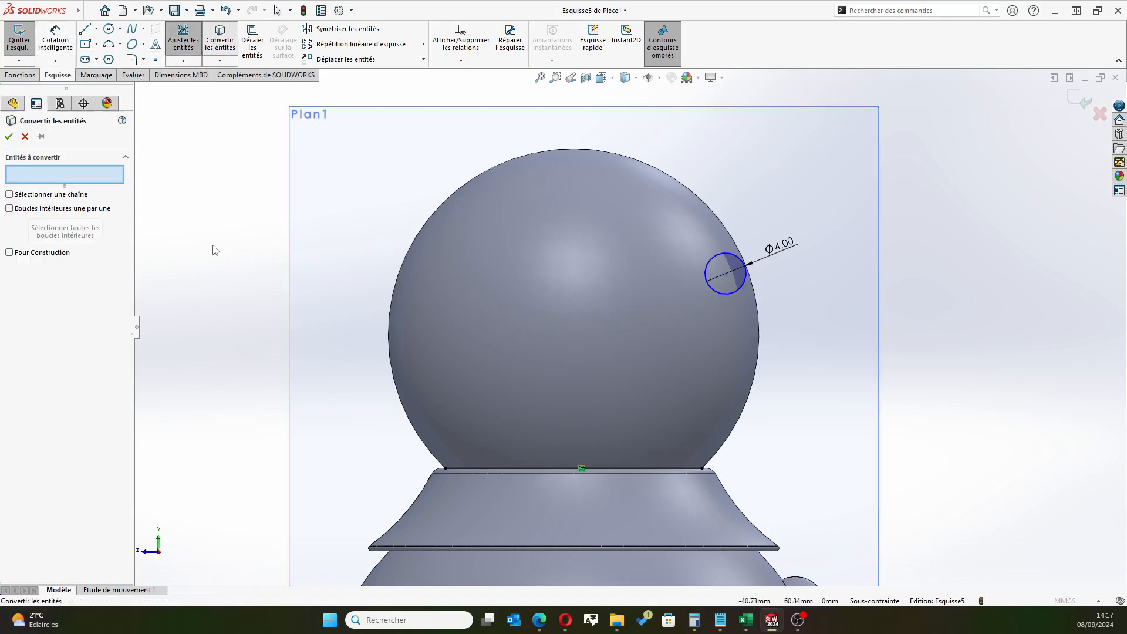
left_click(414, 242)
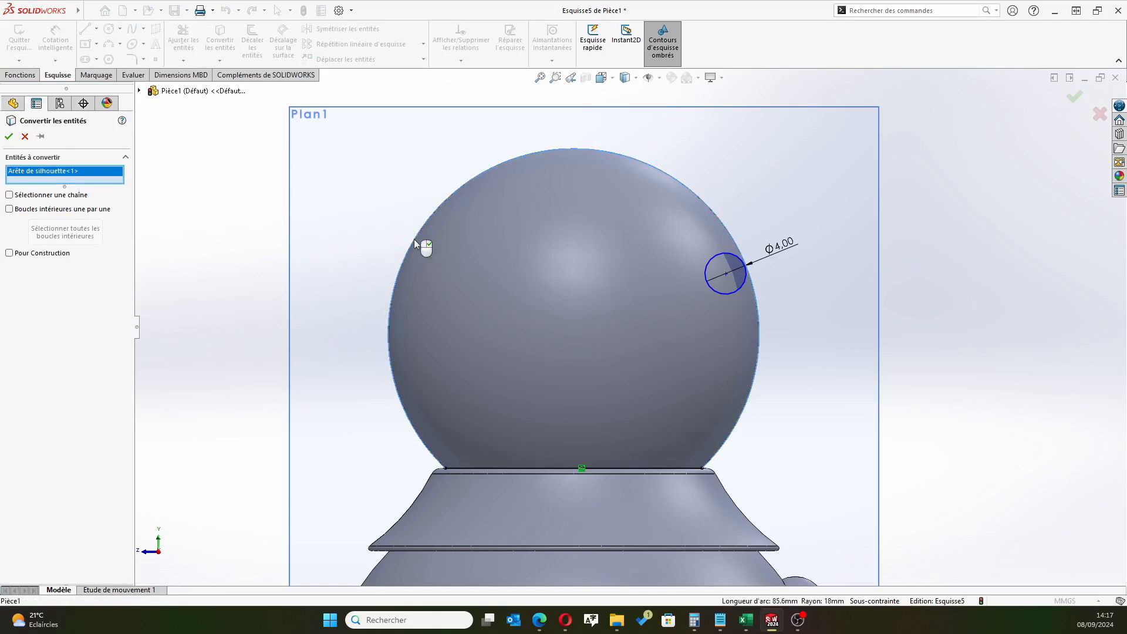
left_click(8, 136)
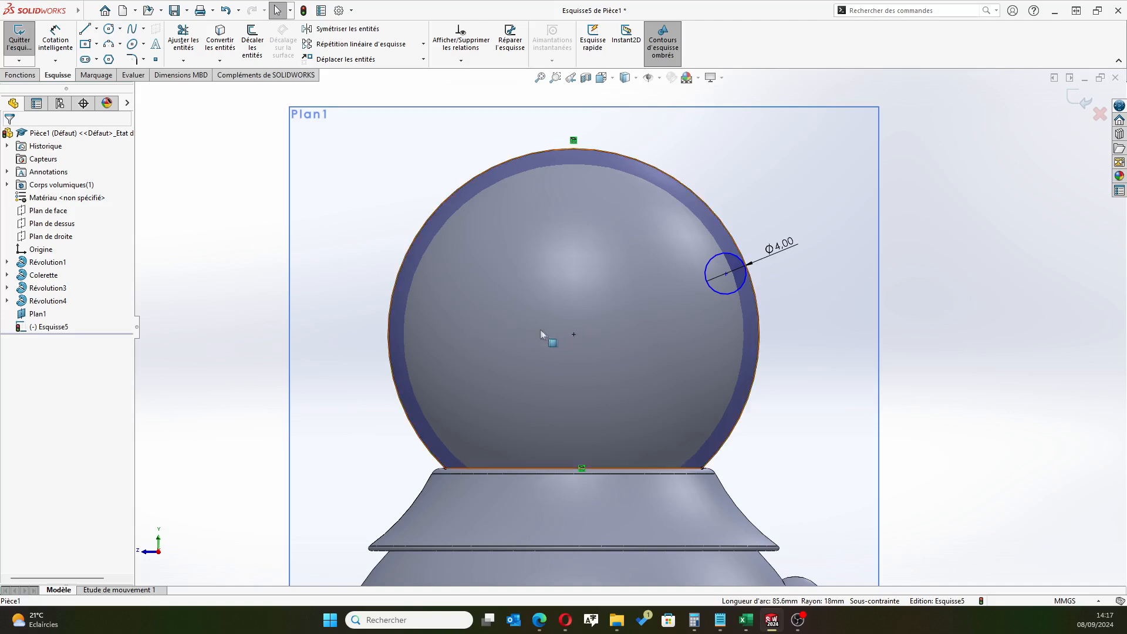
Dimension the horizontal distance between the head arc's centre and the small circle's centre at 16 mm
left_click(63, 46)
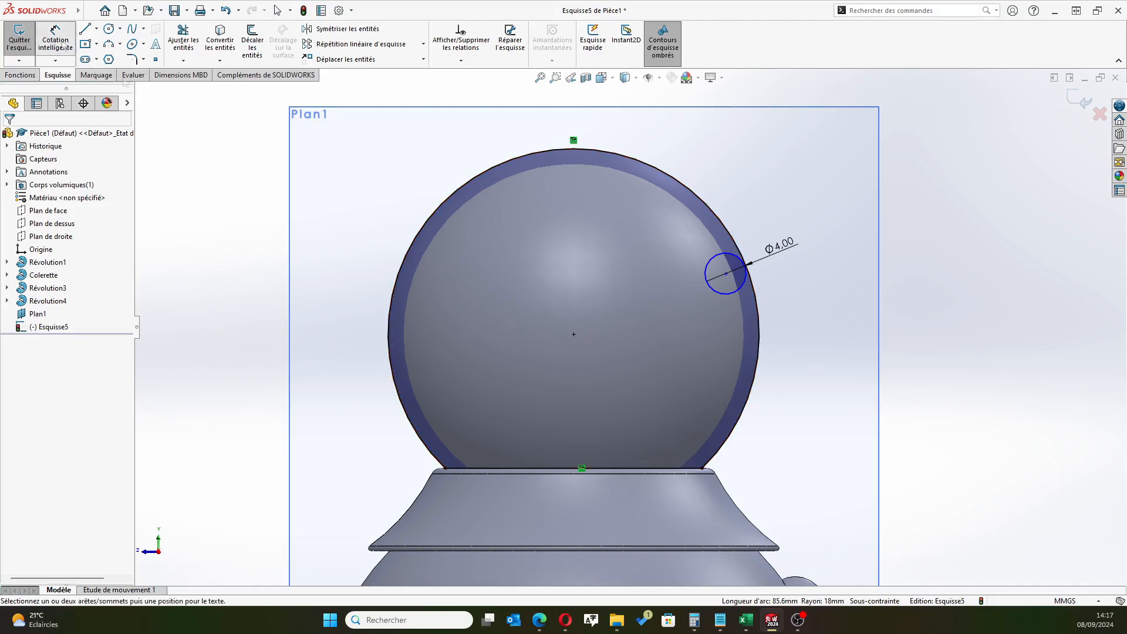
left_click(574, 334)
left_click(727, 273)
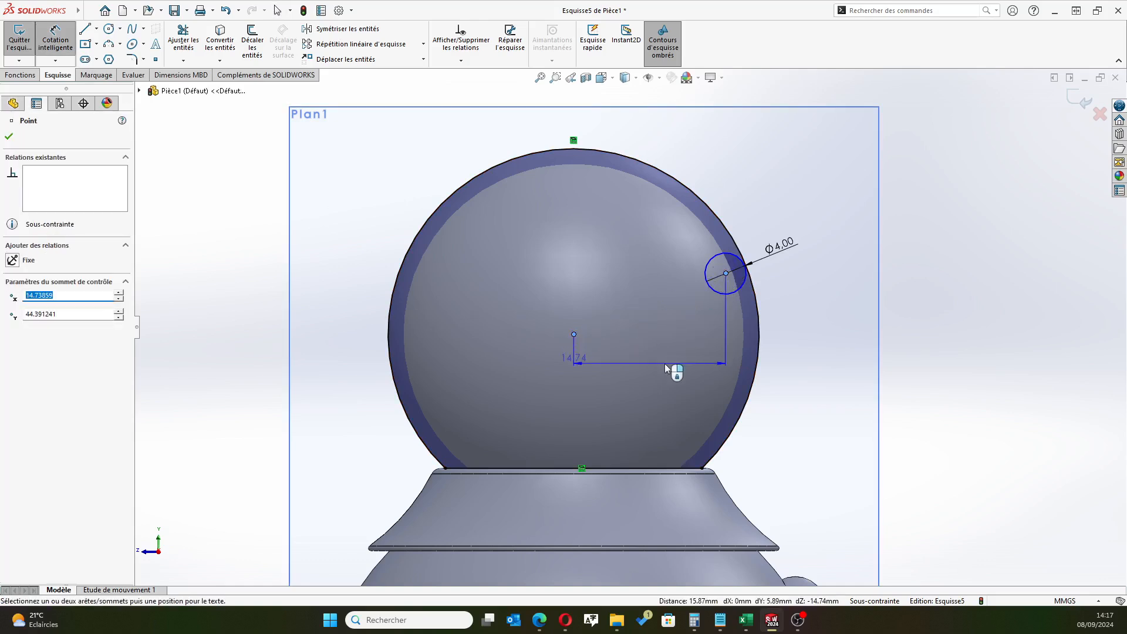
left_click(664, 364)
type("1")
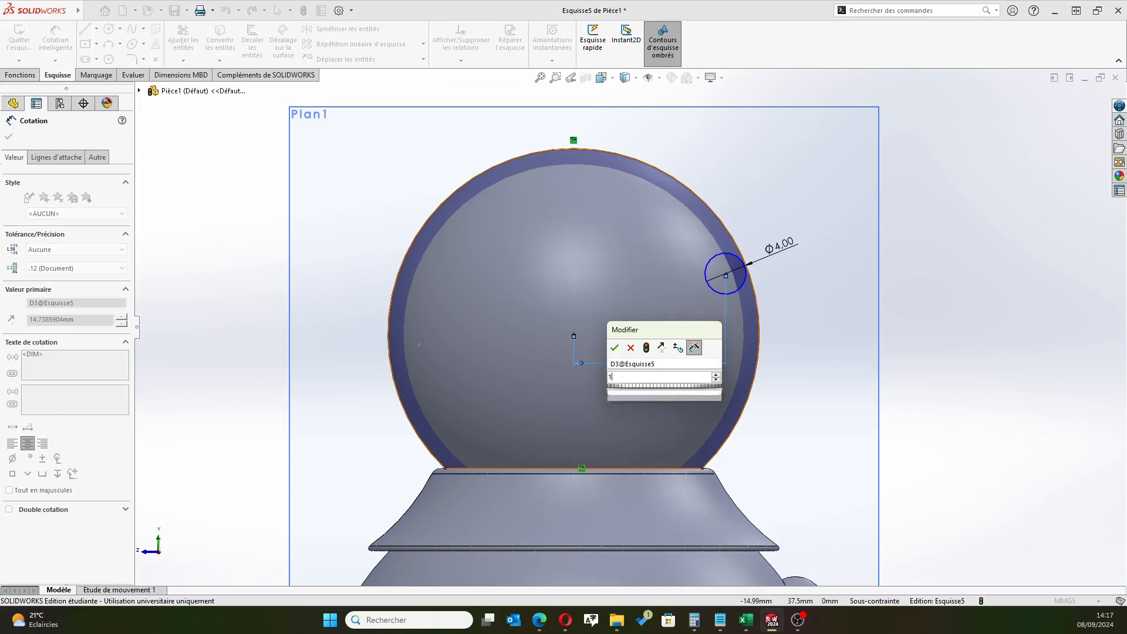
type("6")
key("Return")
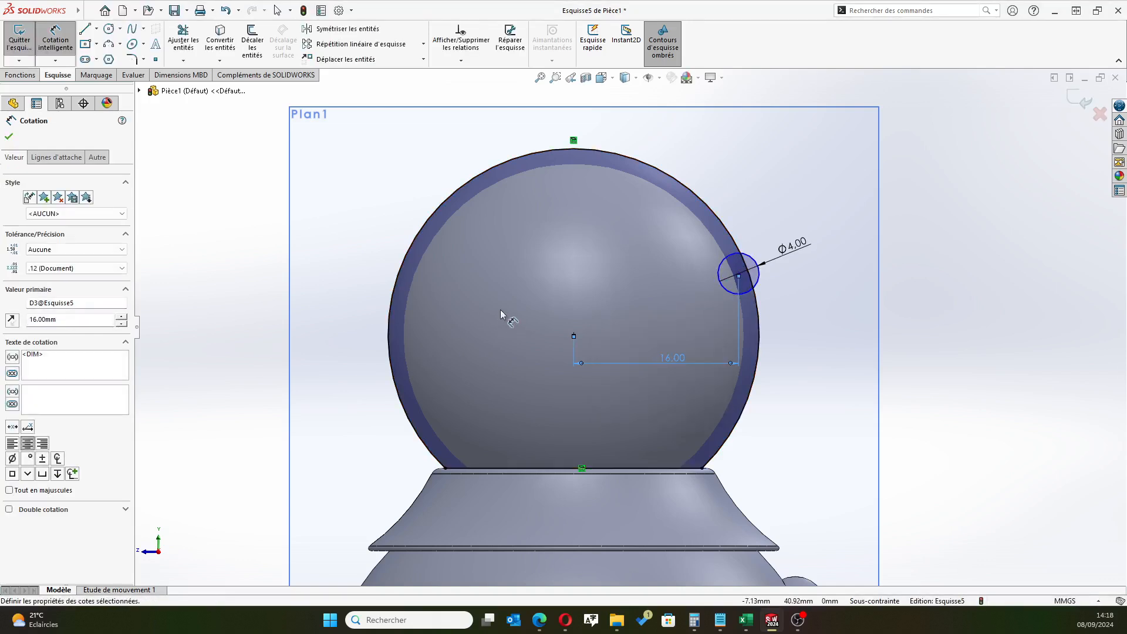
Dimension the vertical distance between the head arc's centre and the small circle's centre at 3.5 mm
left_click(573, 336)
left_click(738, 274)
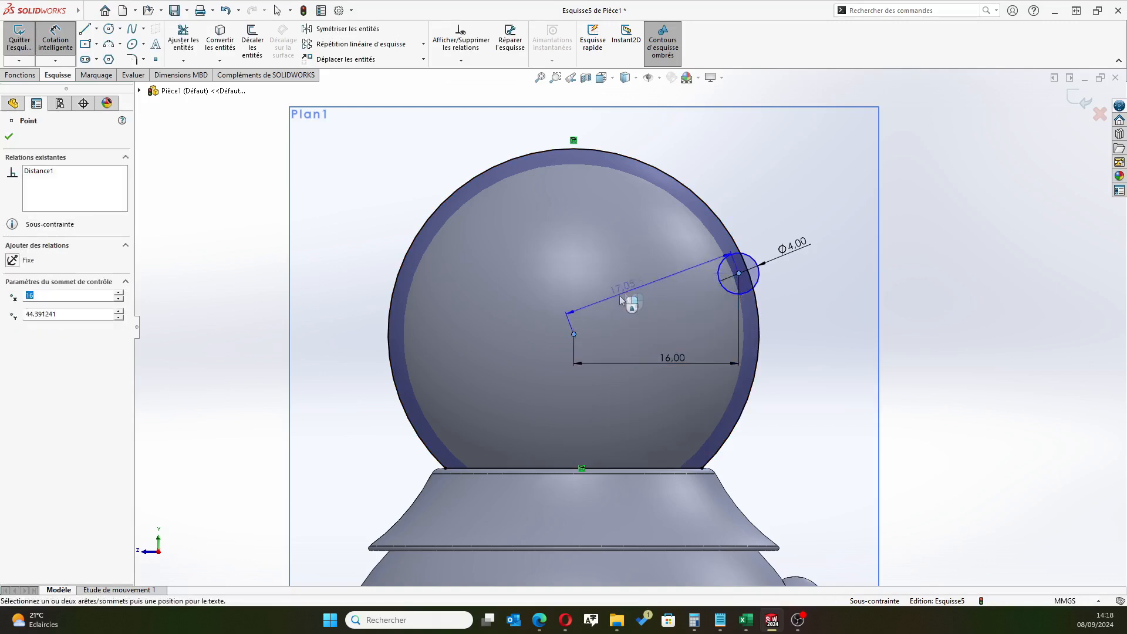
left_click(321, 312)
type("3.5")
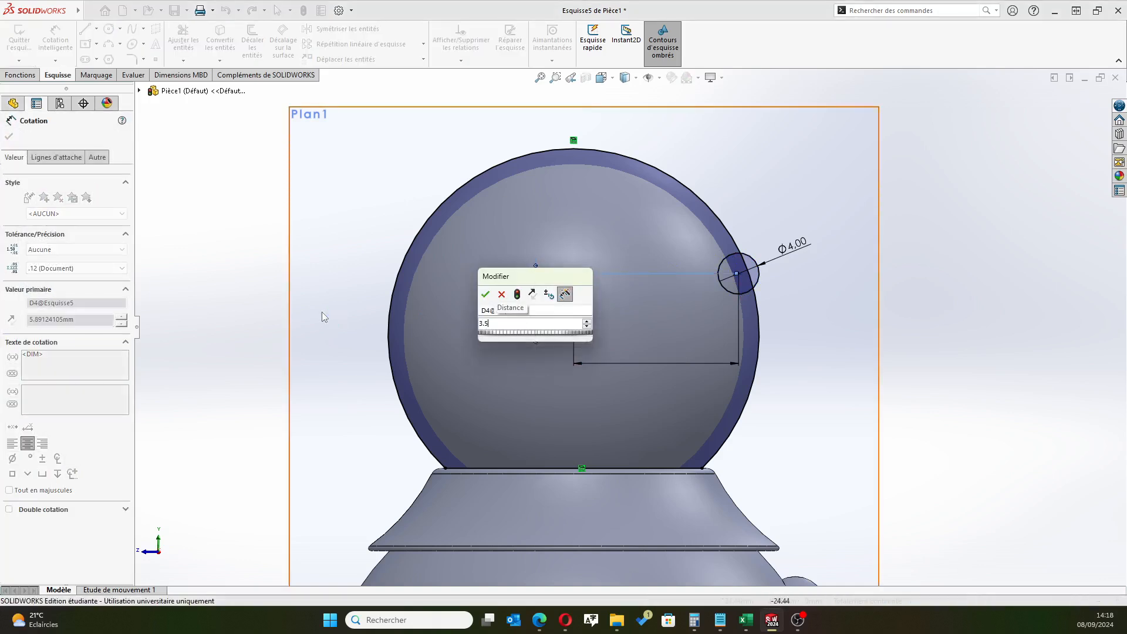
key("Return")
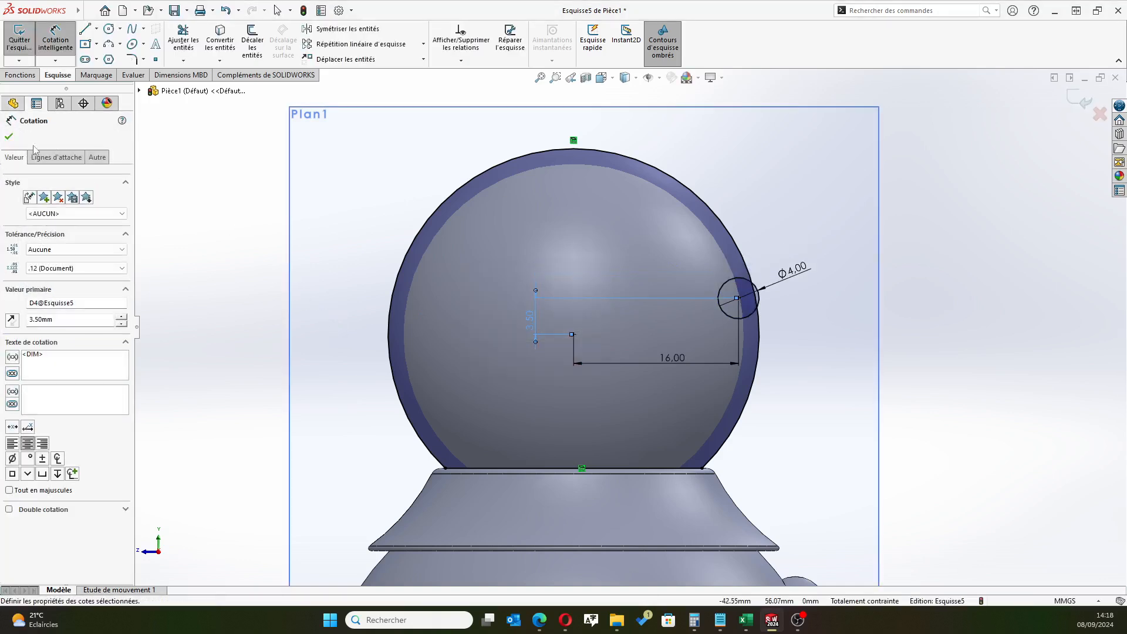
left_click(9, 137)
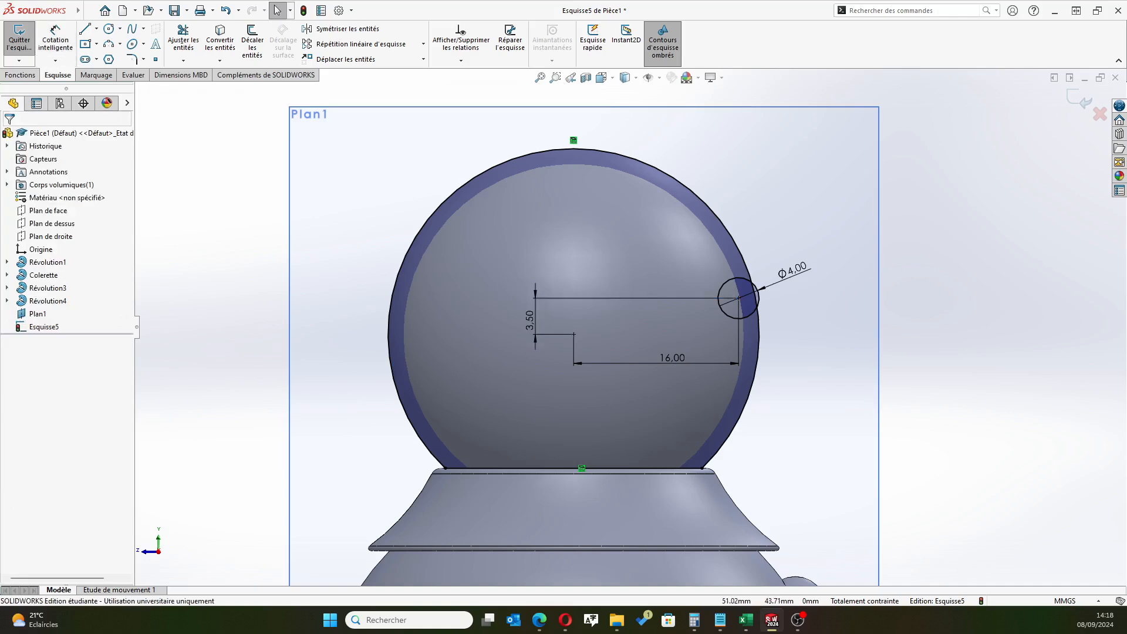
Draw a vertical 4 mm diameter line through the small circle, from its uppermost to its lowermost point
key("alt+Tab")
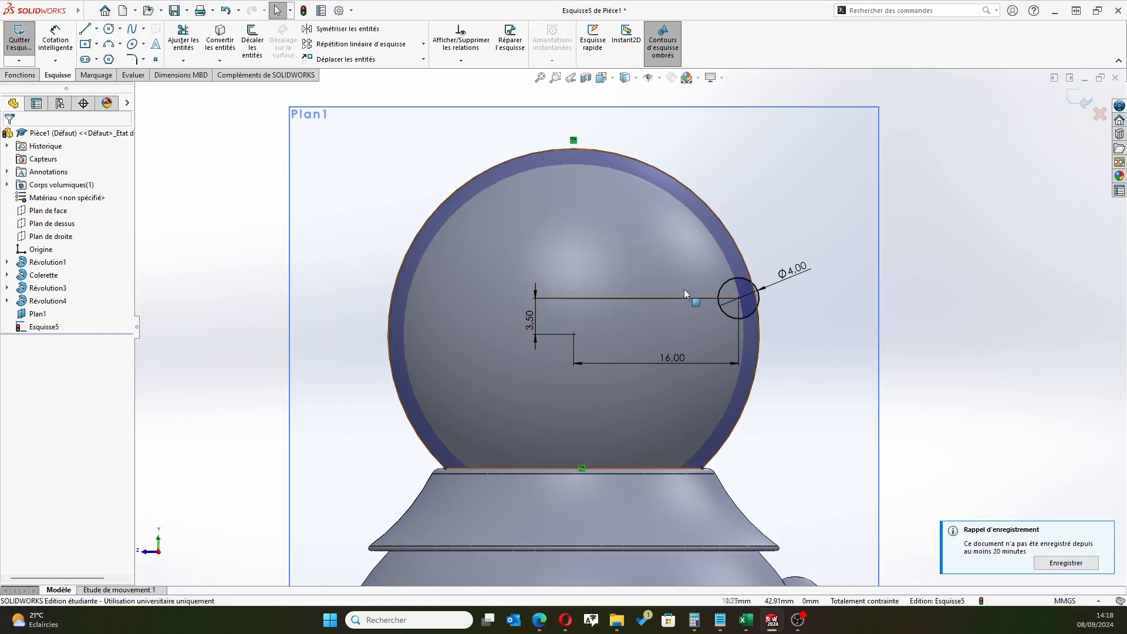
left_click(184, 40)
scroll(775, 291, "down", 5)
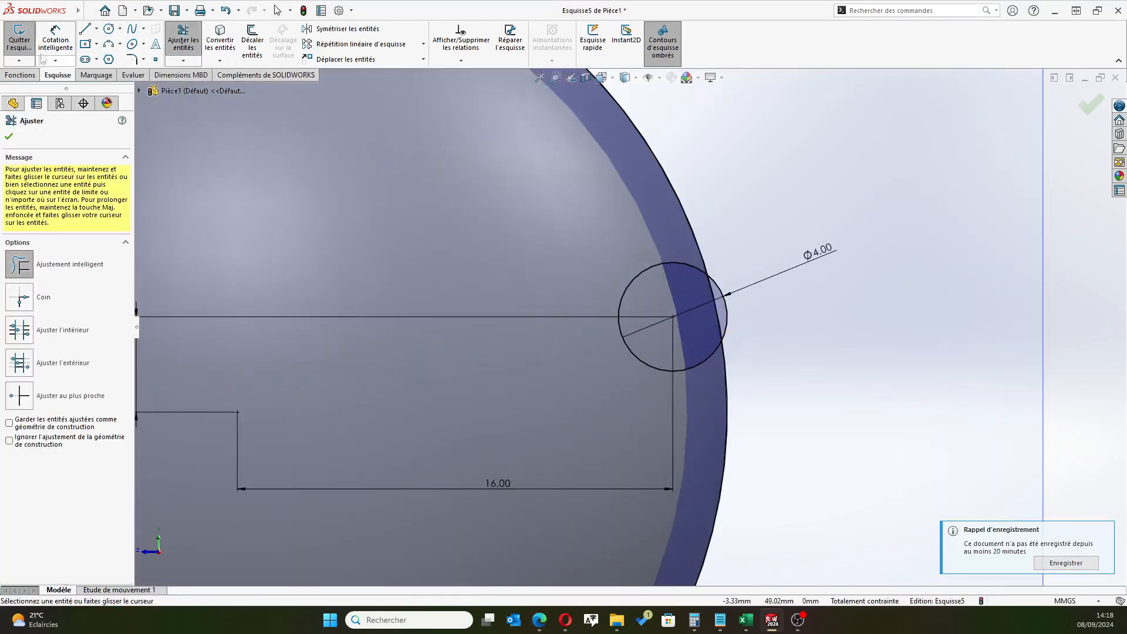
left_click(85, 28)
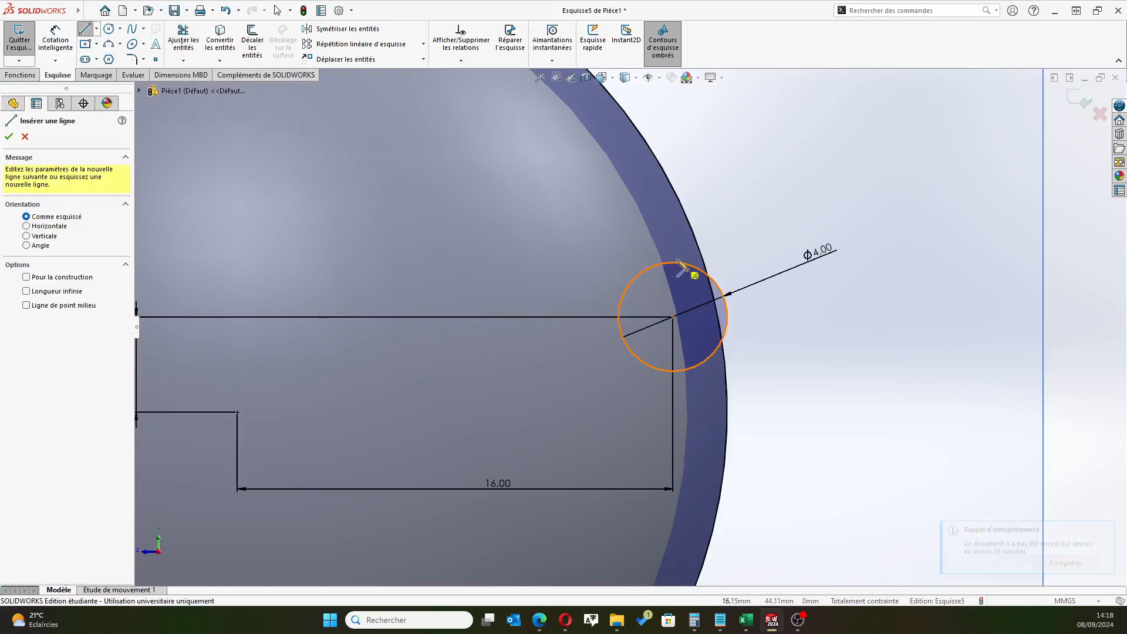
left_click_drag(673, 263, 673, 370)
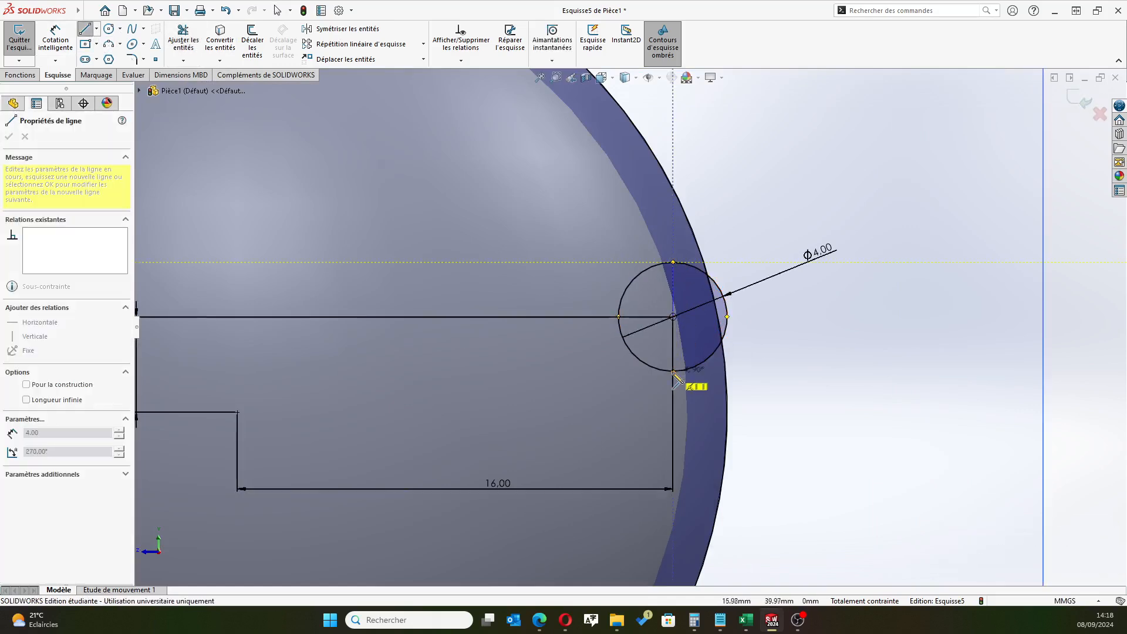
right_click(790, 435)
left_click(832, 447)
Trim away the converted head arc and the circle's outer half, leaving a half-circle closed by the vertical line
left_click(184, 42)
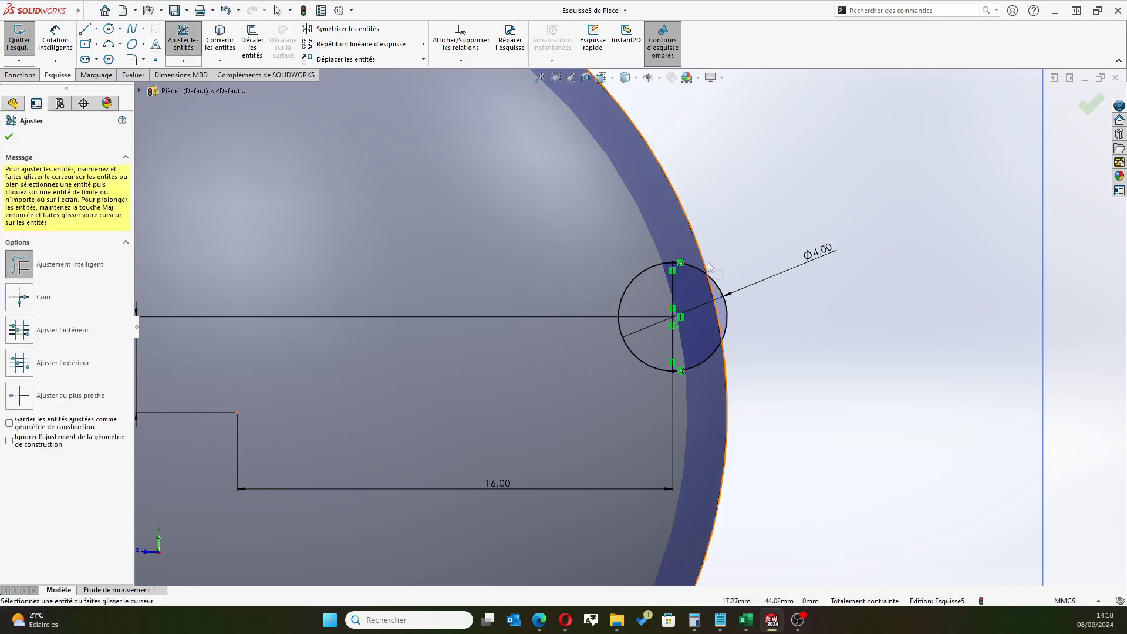
left_click_drag(720, 305, 741, 360)
left_click_drag(709, 322, 737, 357)
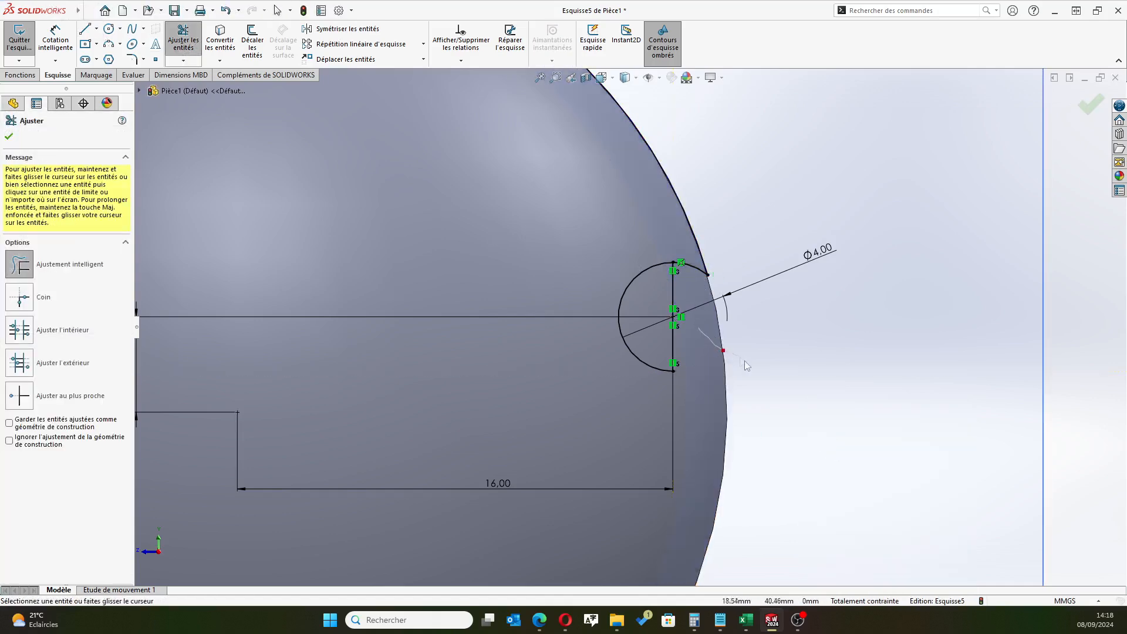
left_click_drag(689, 287, 709, 252)
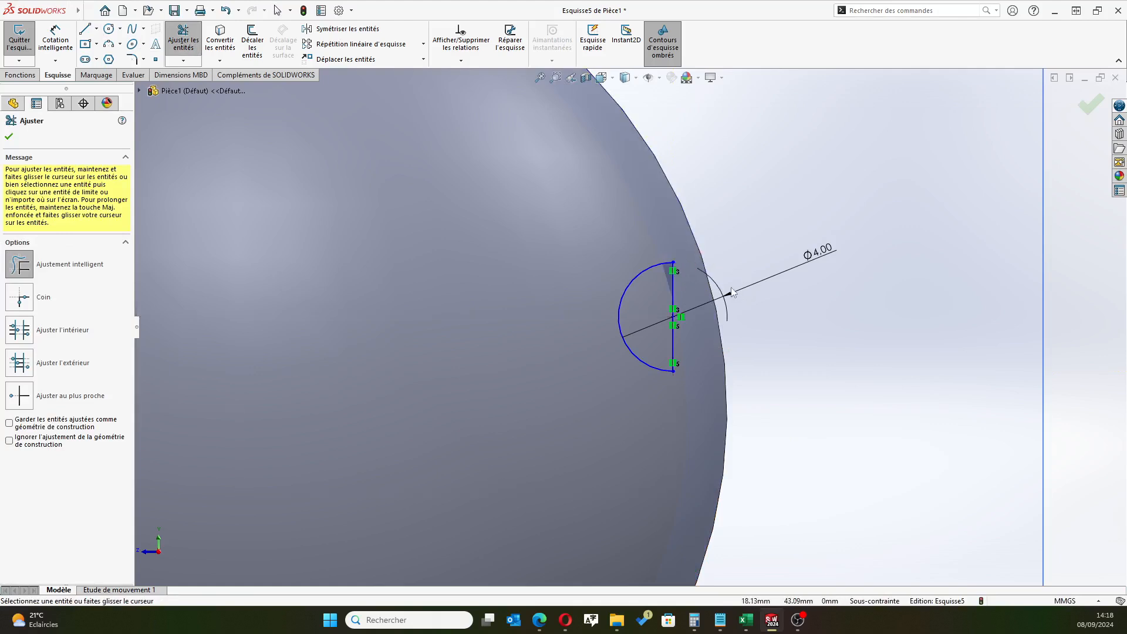
scroll(637, 325, "up", 5)
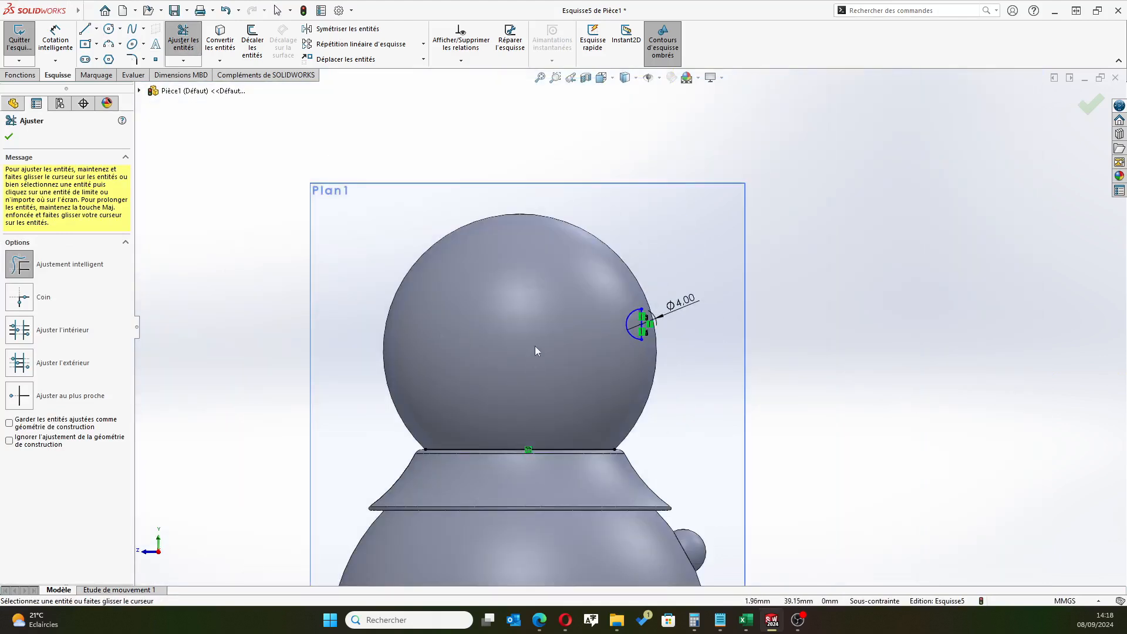
scroll(646, 337, "down", 5)
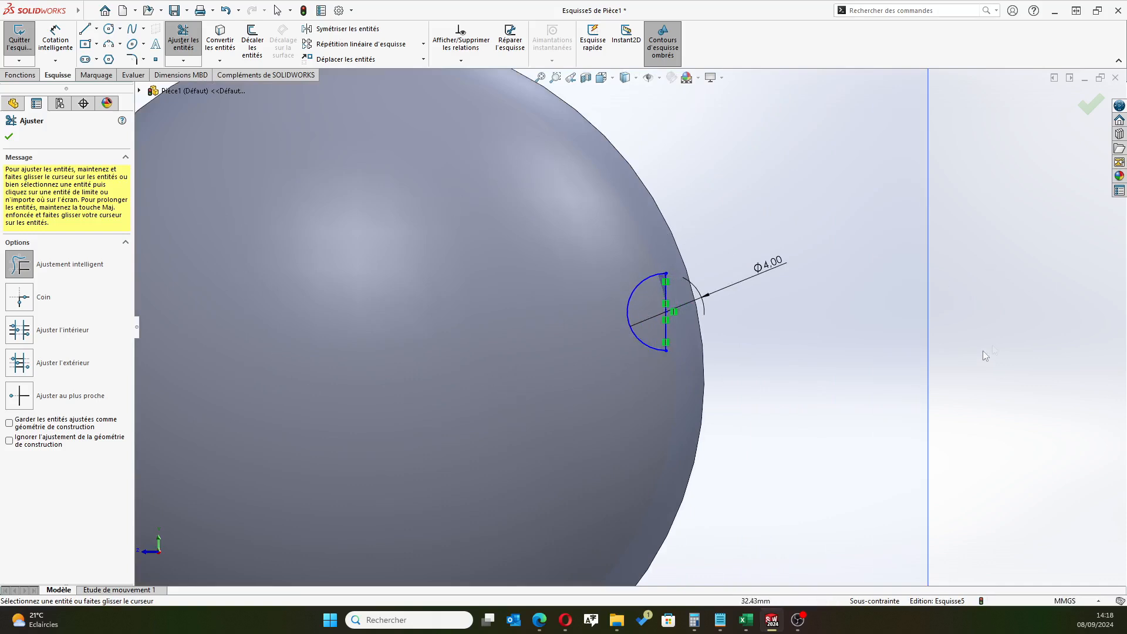
left_click(1090, 107)
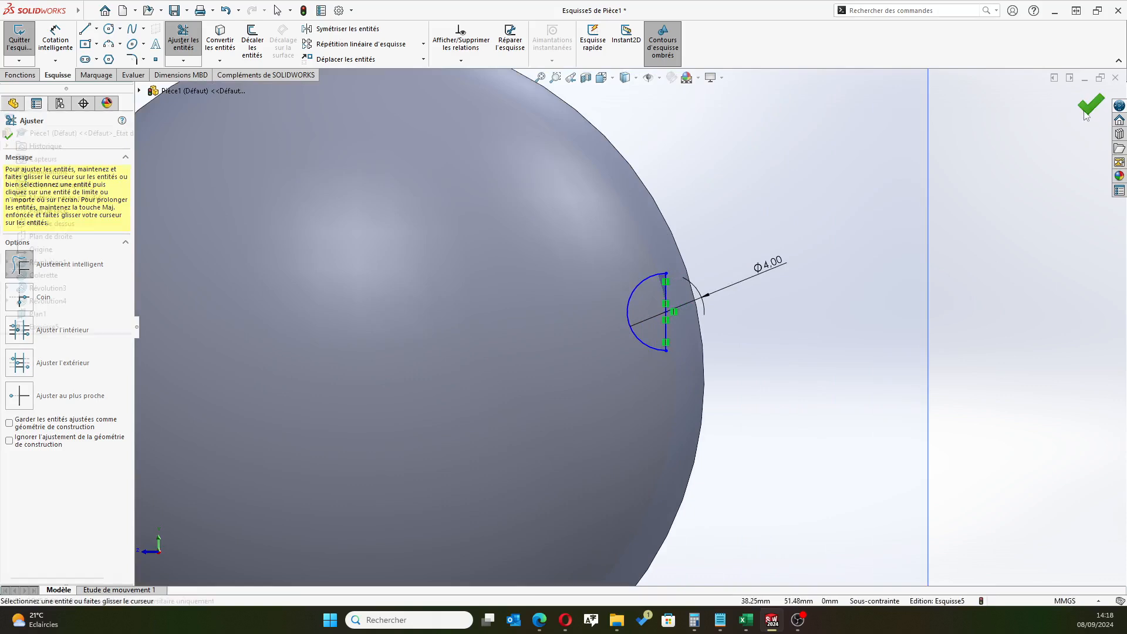
Try to revolve the half-circle contour 360° about its vertical line as a 10 mm thin feature
key("z")
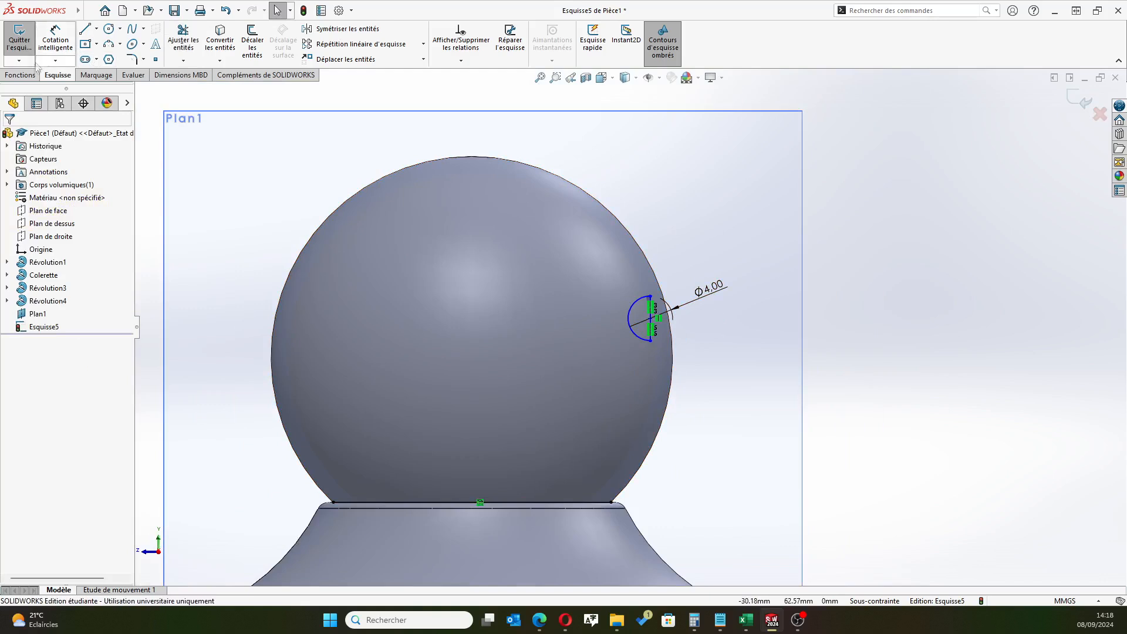
left_click(21, 75)
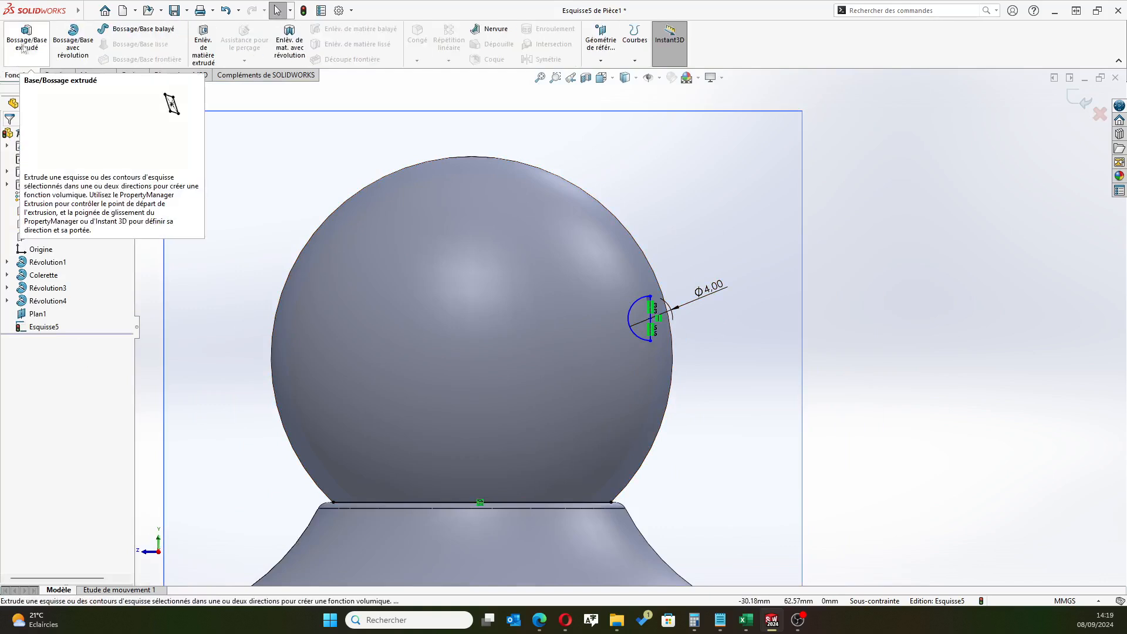
left_click(73, 41)
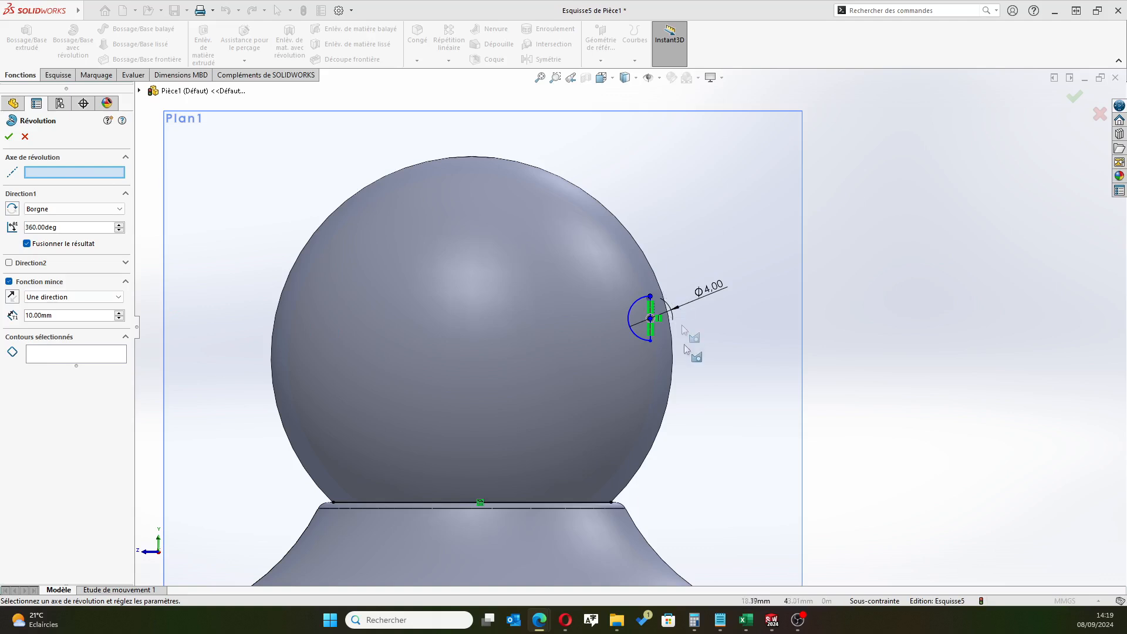
scroll(656, 340, "down", 5)
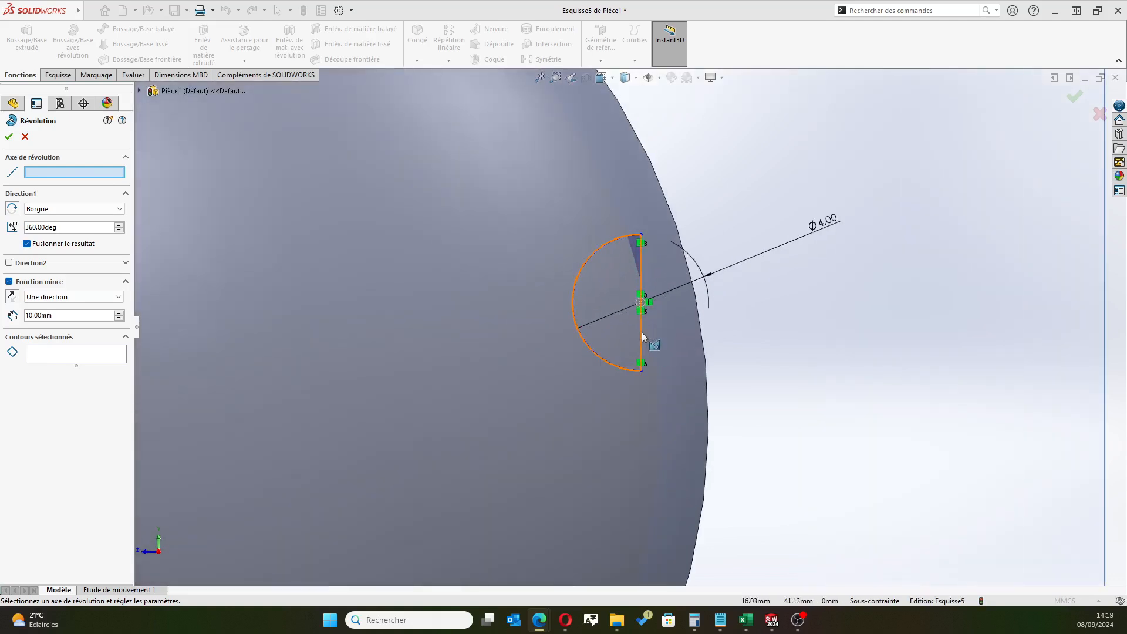
left_click(640, 331)
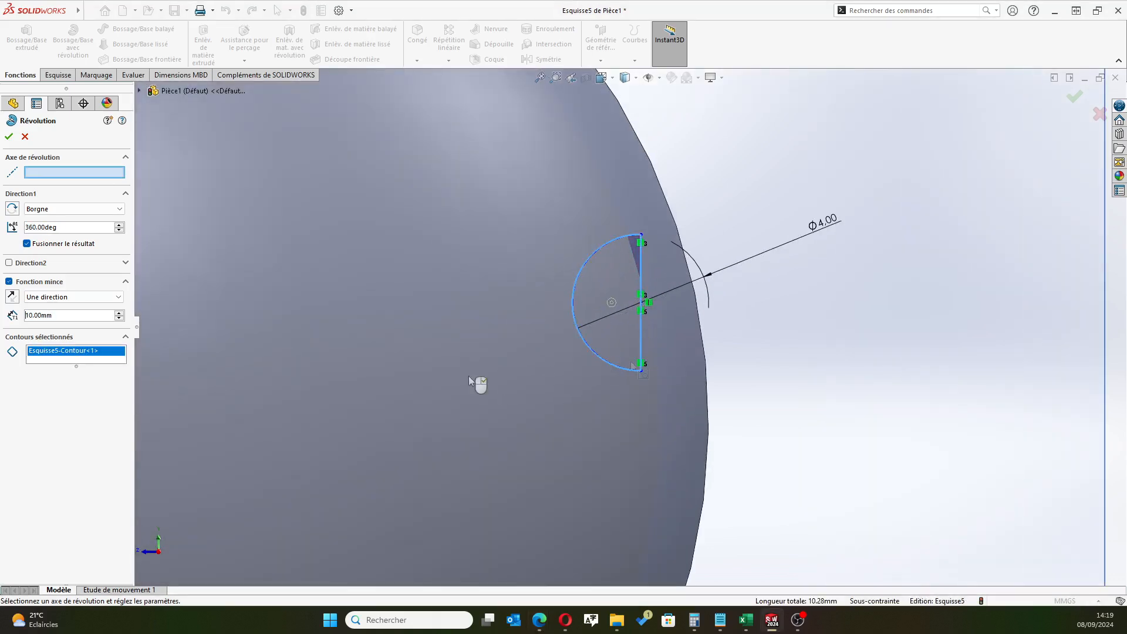
left_click(51, 356)
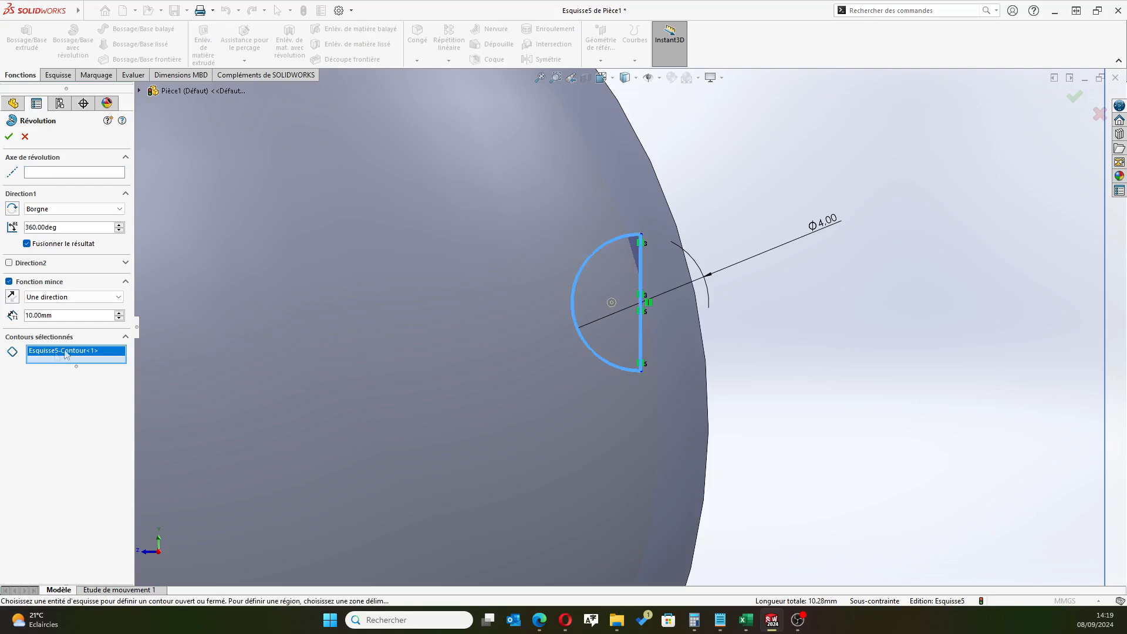
left_click(584, 267)
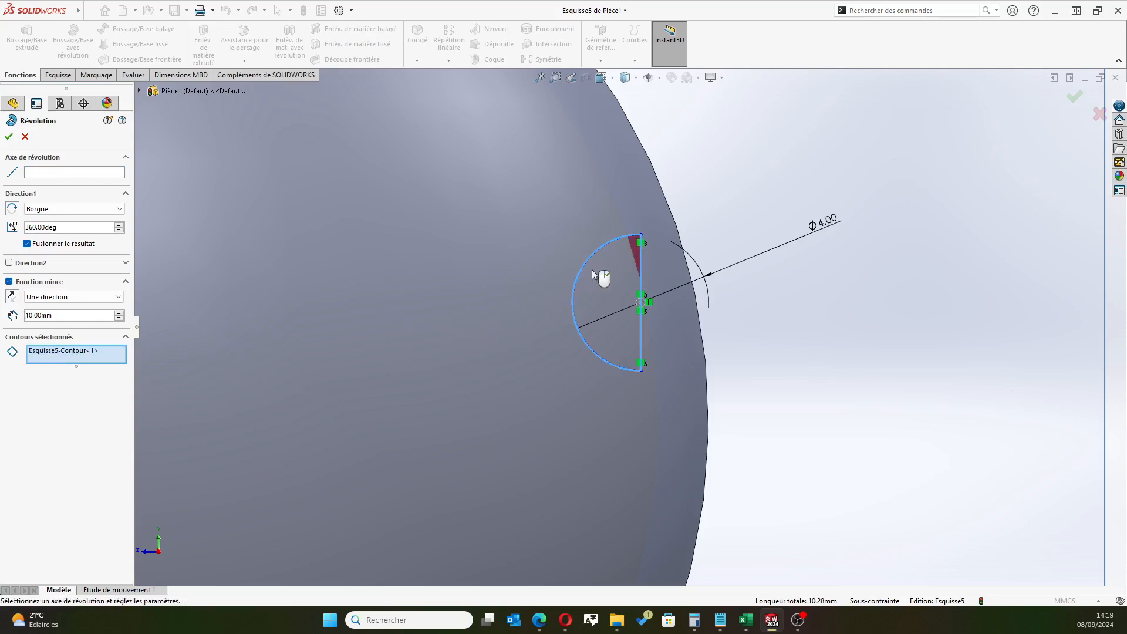
left_click(41, 176)
left_click(641, 337)
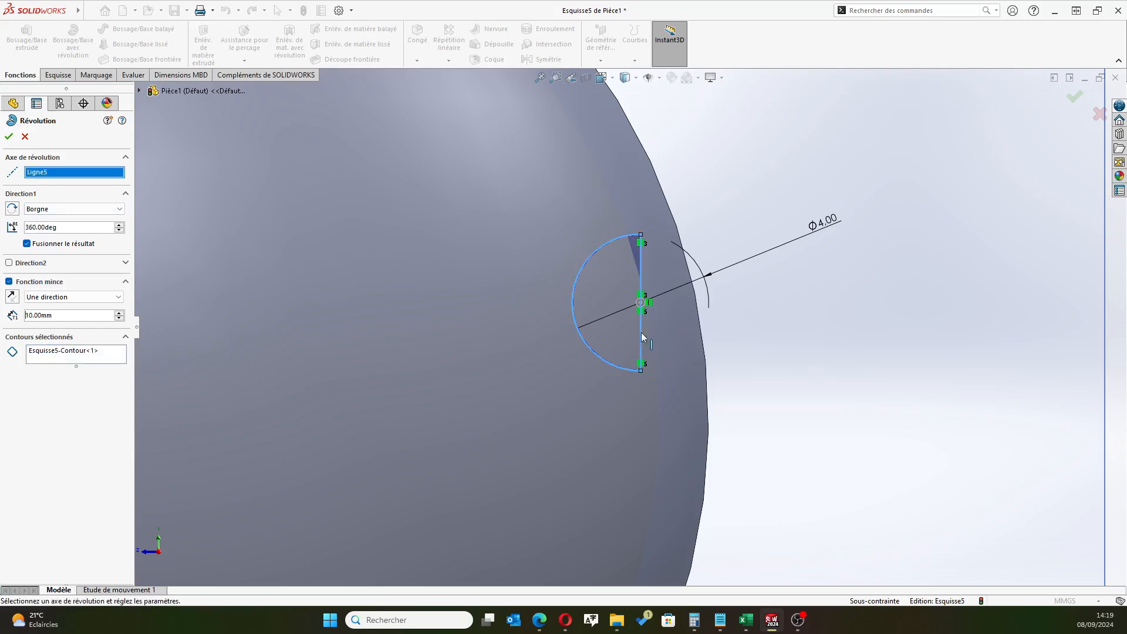
left_click(9, 136)
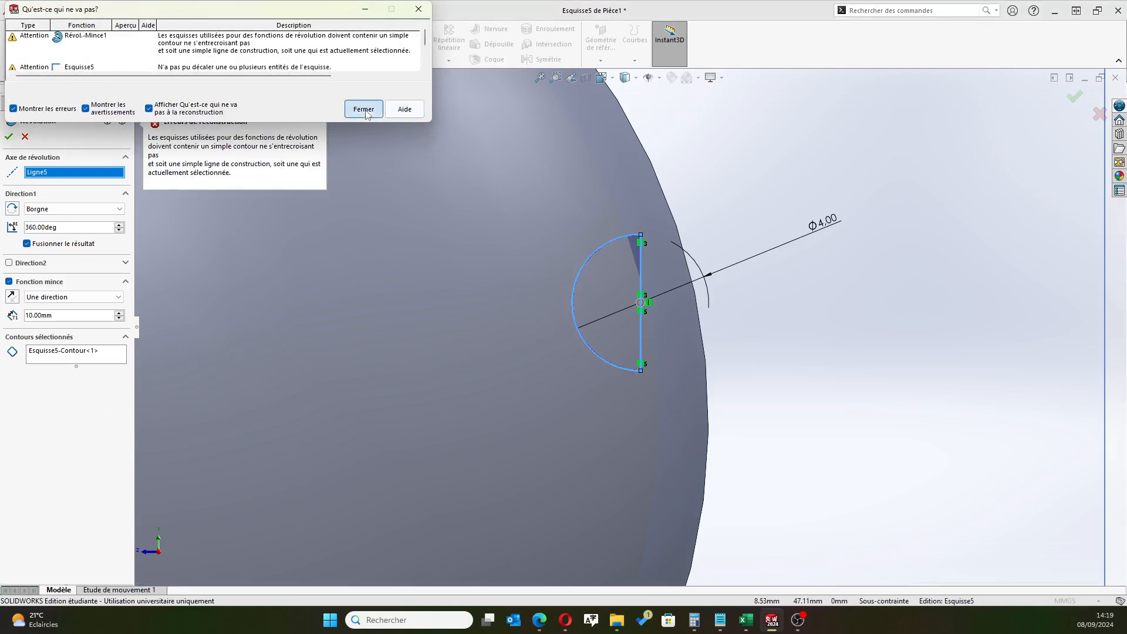
left_click(363, 109)
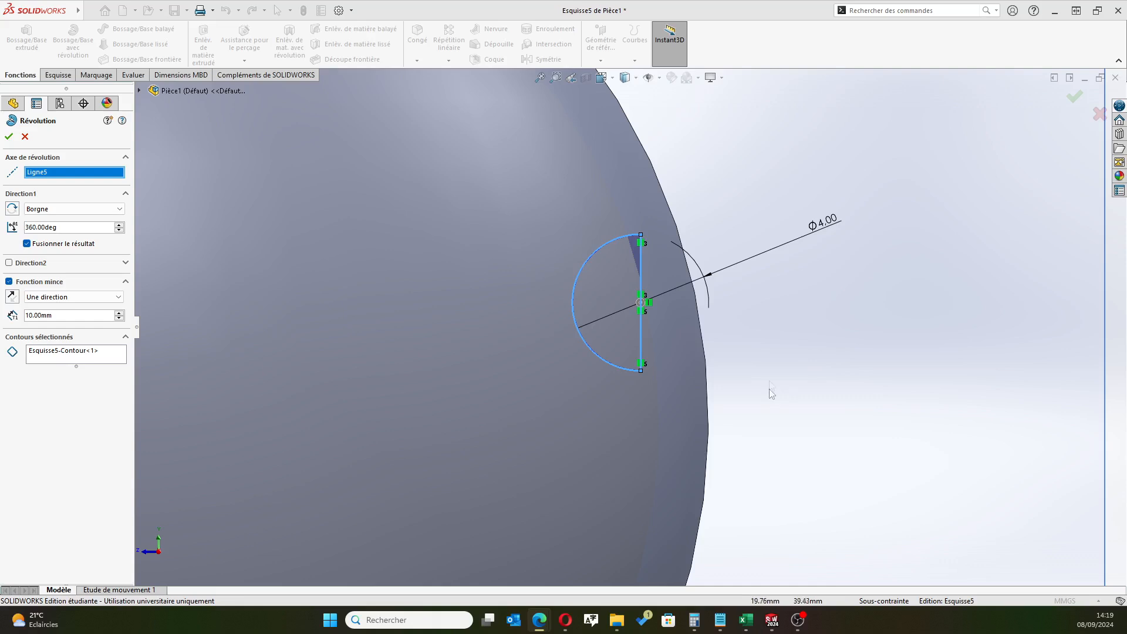
scroll(667, 358, "up", 3)
scroll(593, 350, "down", 3)
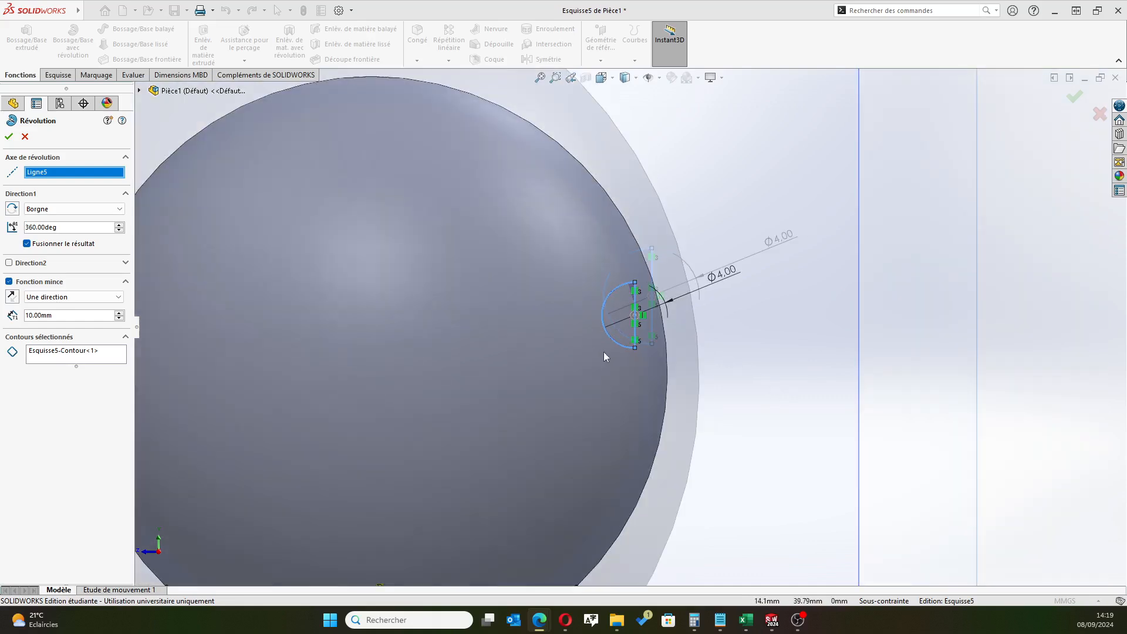
left_click(26, 136)
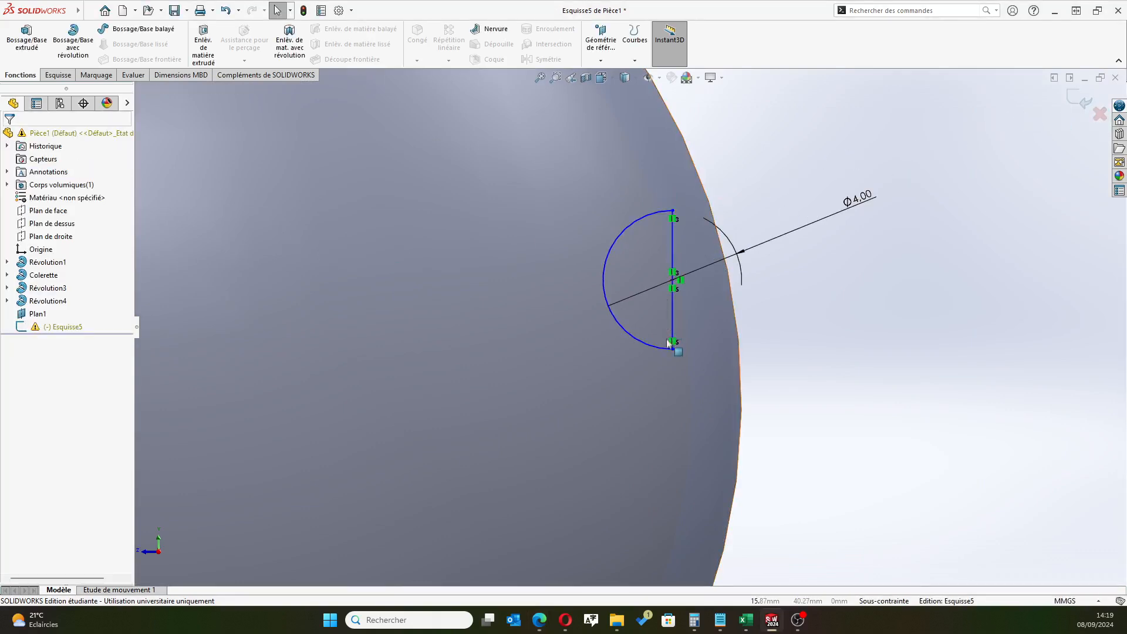
Examine the half-circle's lower endpoint and the warning attached to its sketch
scroll(666, 367, "down", 3)
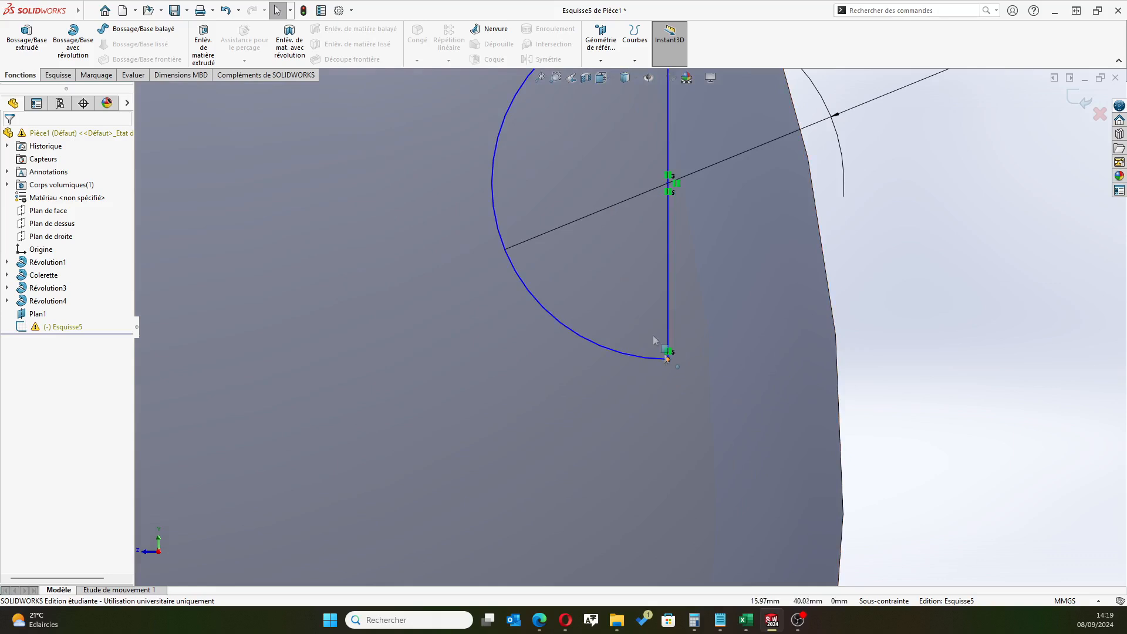
scroll(626, 335, "up", 2)
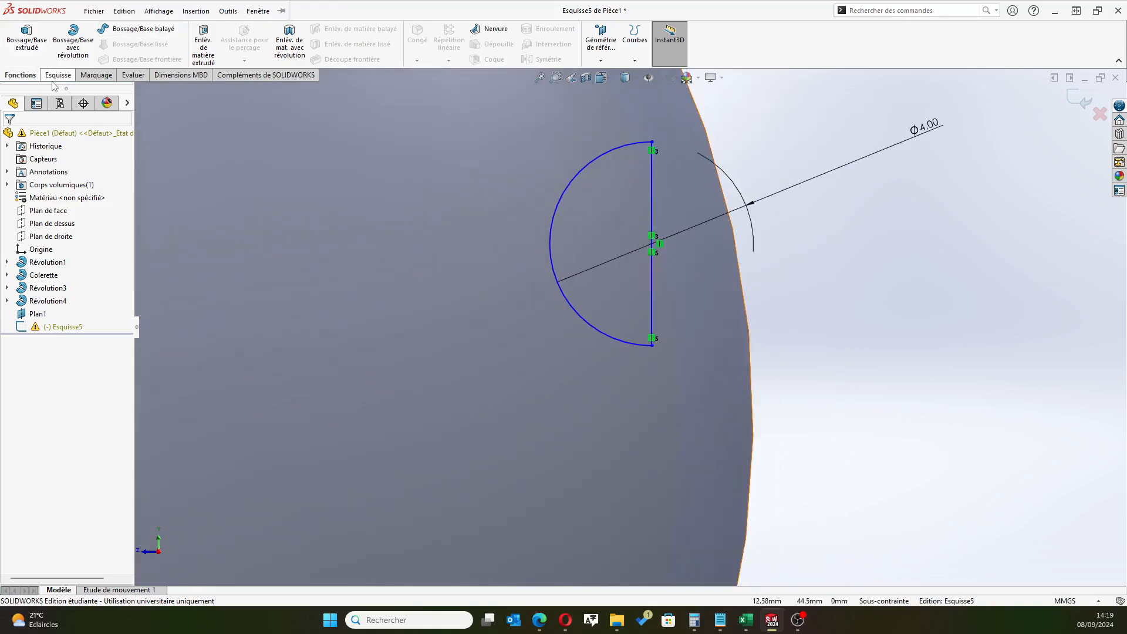
left_click(56, 329)
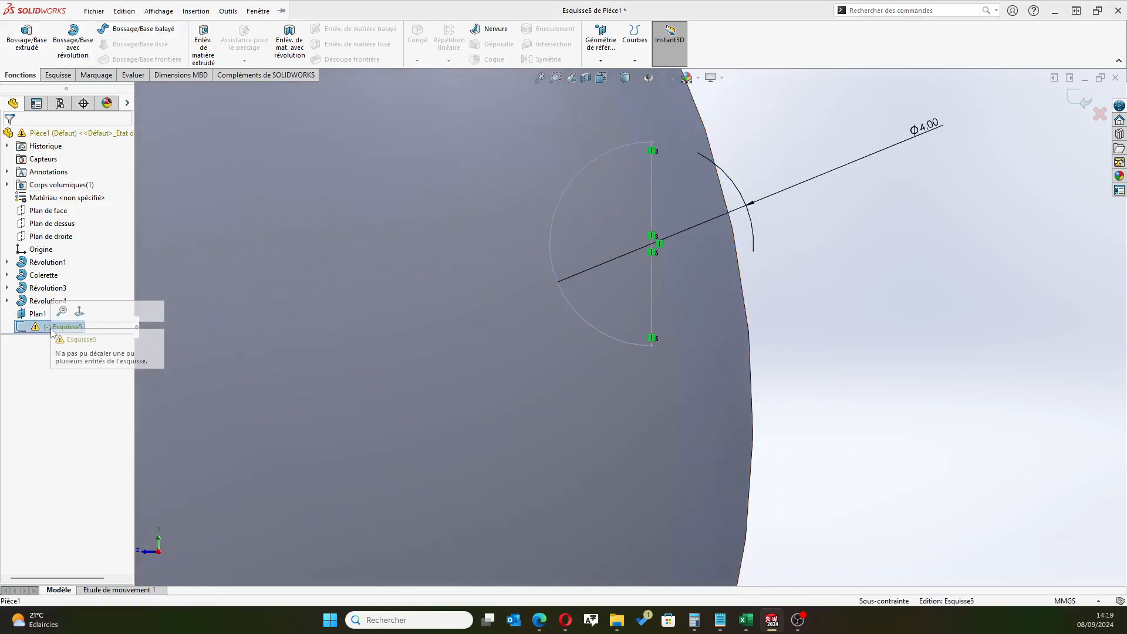
left_click(66, 327)
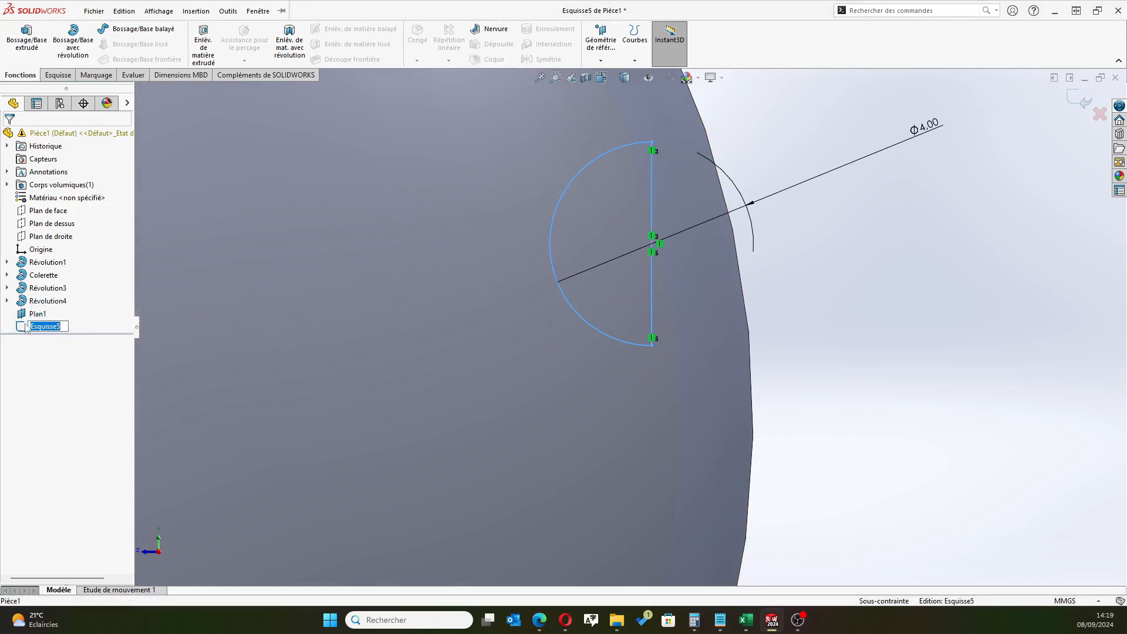
key("Return")
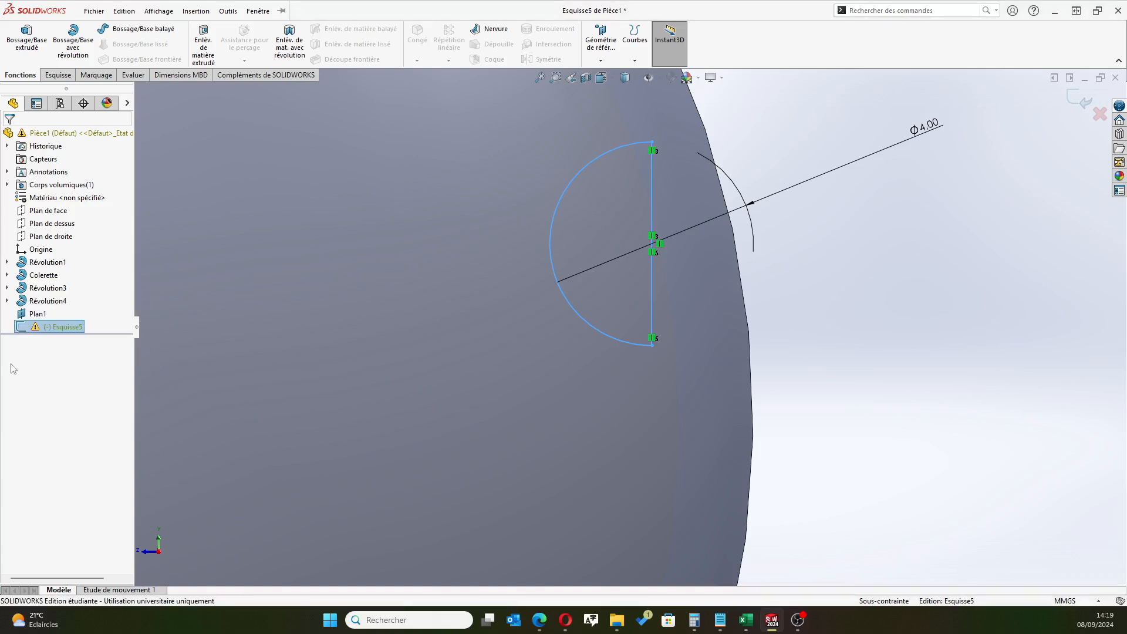
scroll(282, 240, "down", 3)
scroll(589, 198, "up", 3)
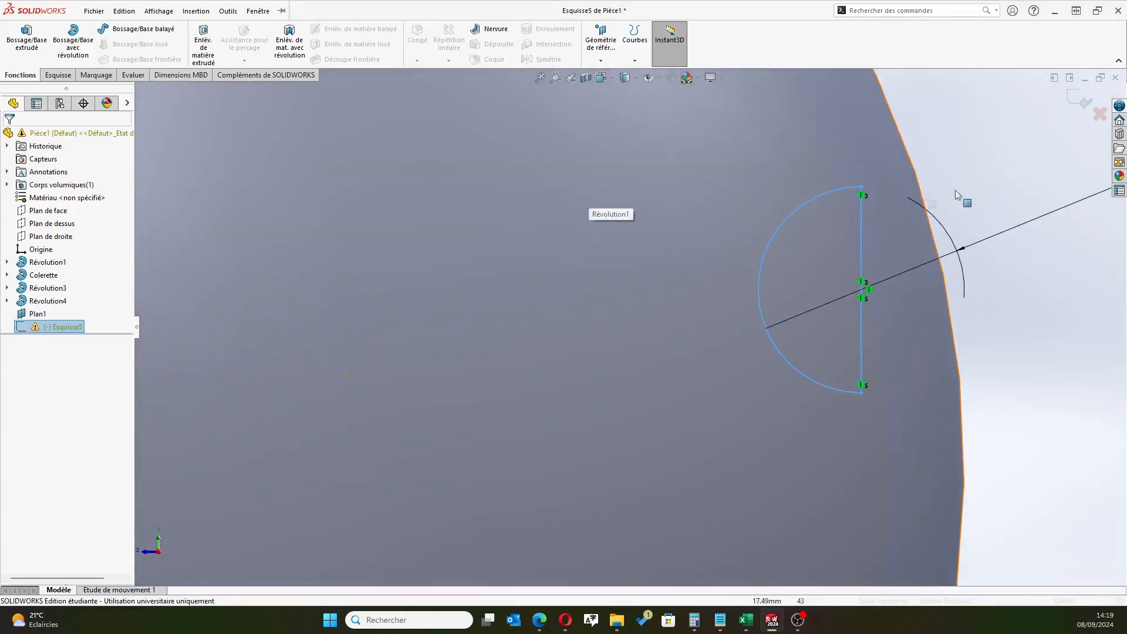
Exit the half-circle sketch and delete it from the part
left_click(1078, 97)
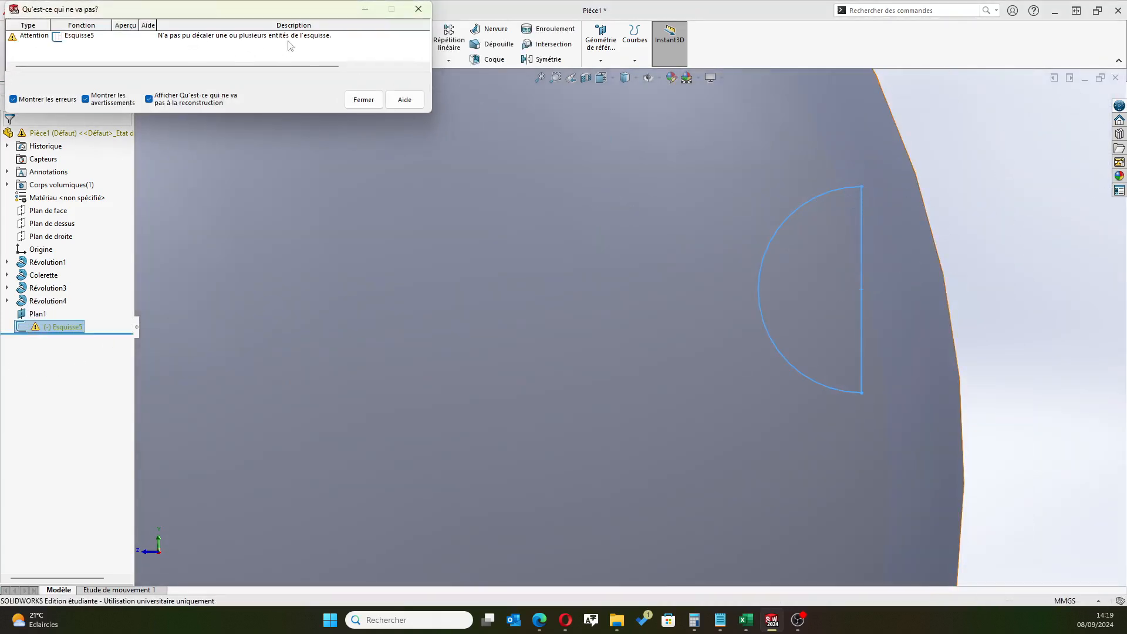
left_click(363, 100)
scroll(575, 270, "down", 2)
scroll(577, 276, "up", 6)
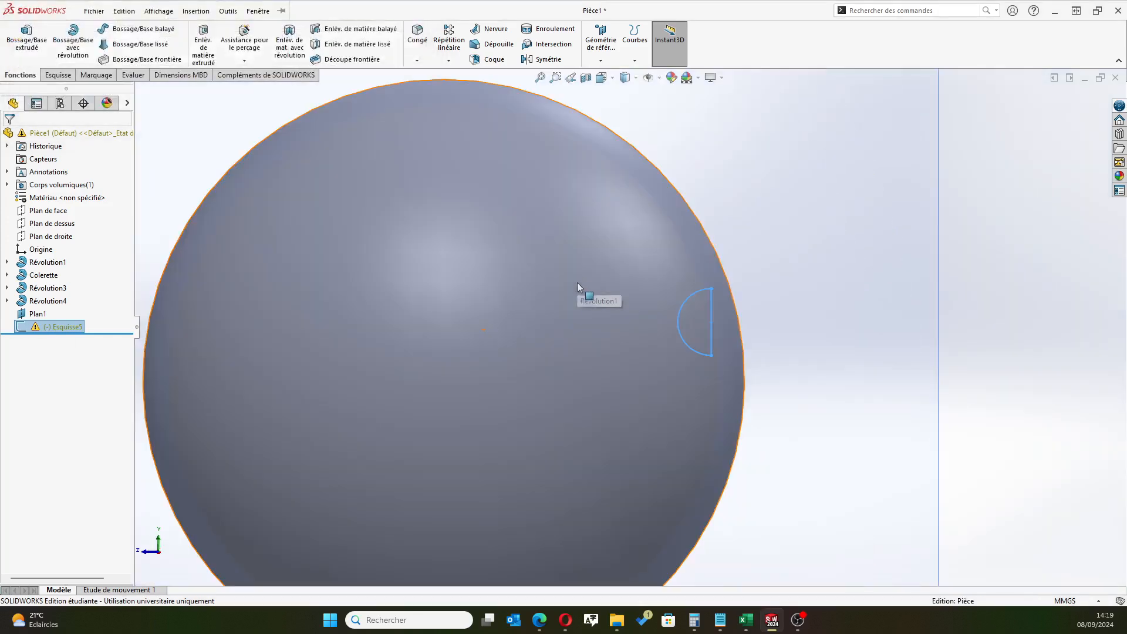
scroll(576, 277, "up", 3)
scroll(560, 357, "down", 2)
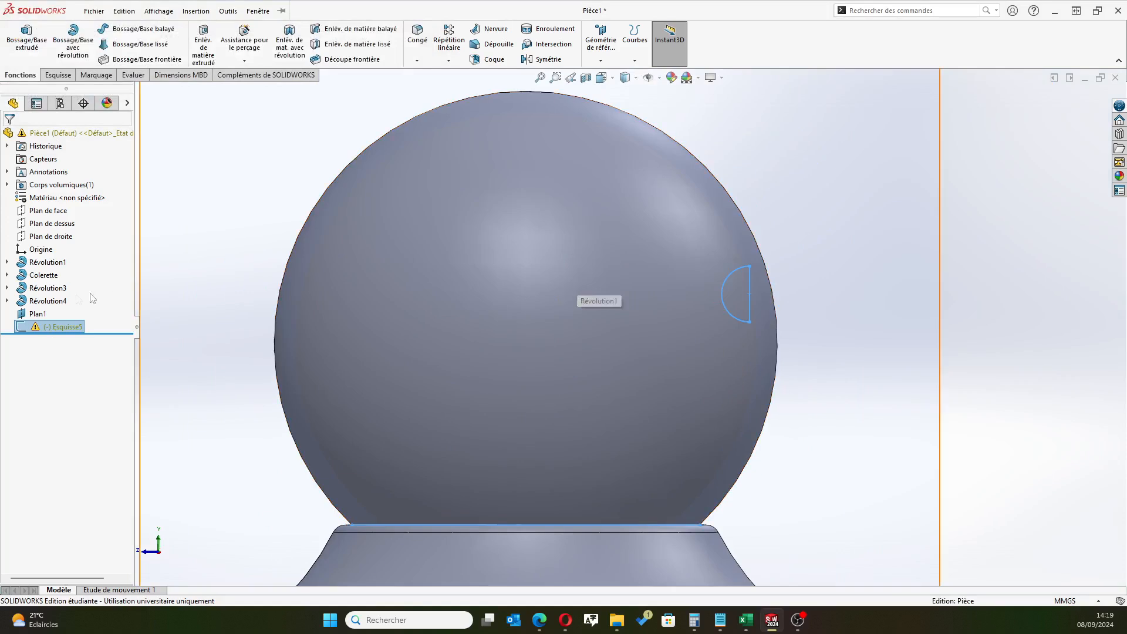
key("Delete")
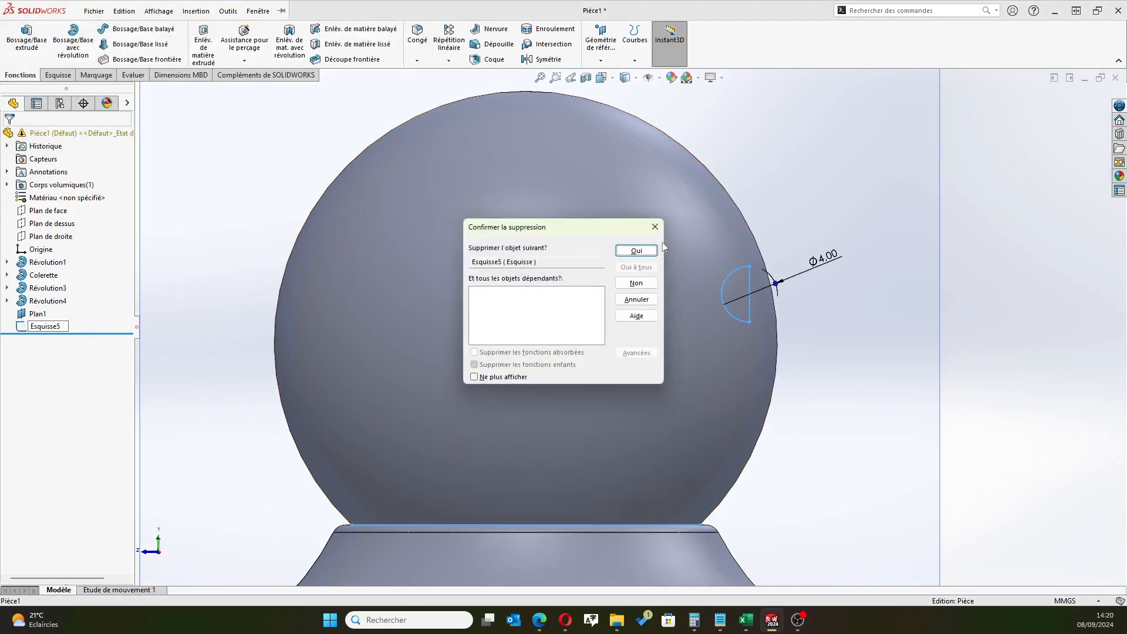
left_click(643, 249)
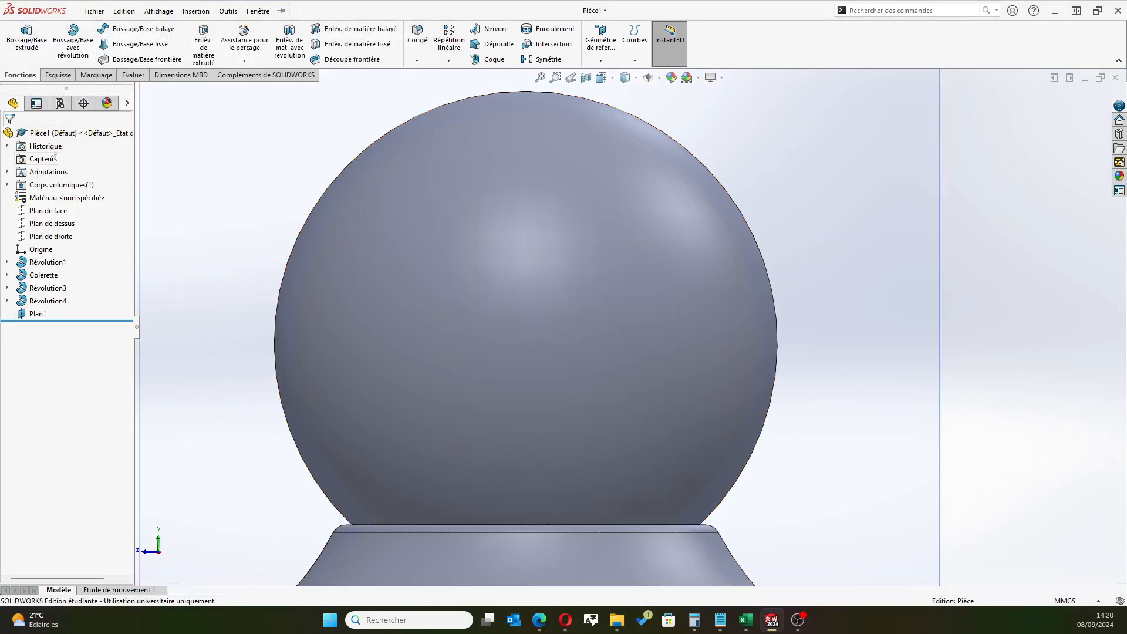
Start a new sketch on the offset plane Plan1 and convert the head sphere's outline into it
left_click(38, 314)
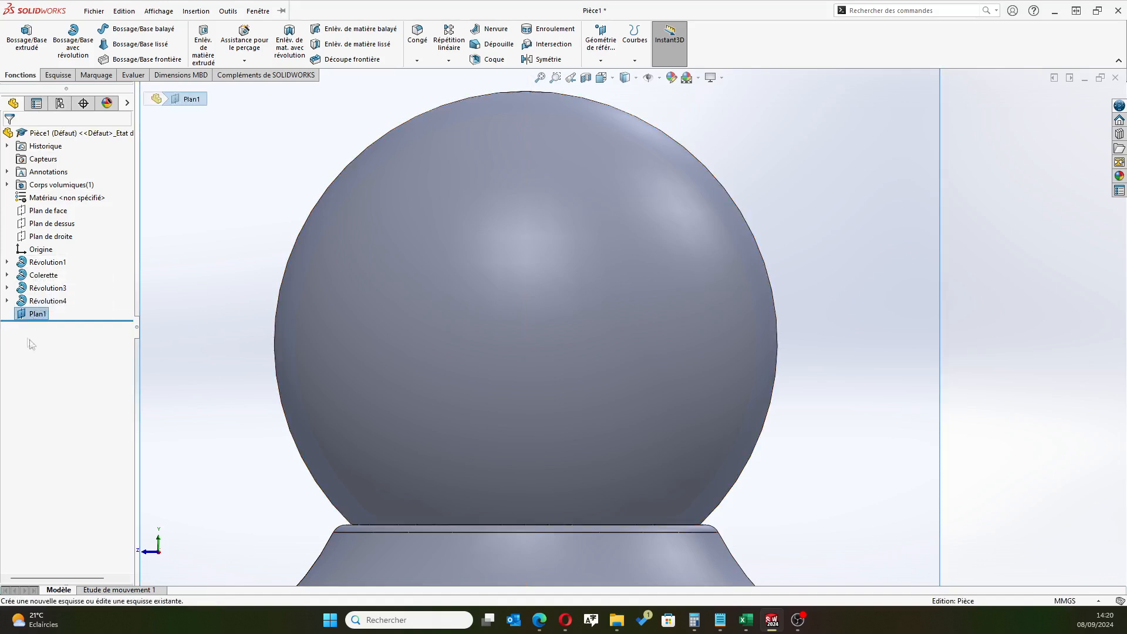
left_click(20, 318)
left_click(28, 300)
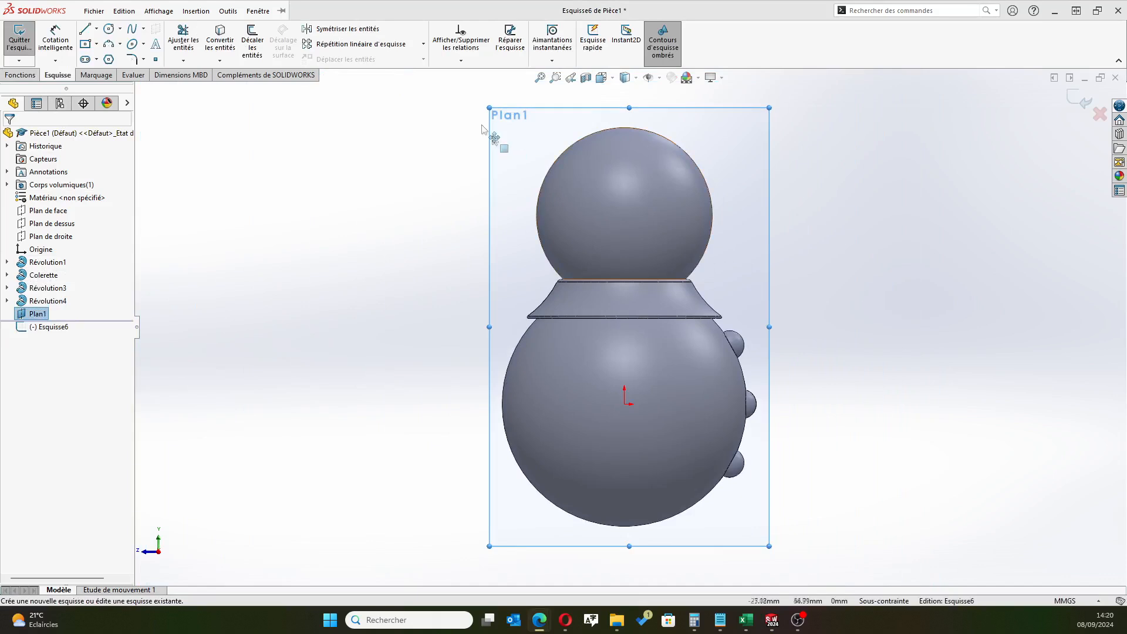
scroll(613, 171, "down", 3)
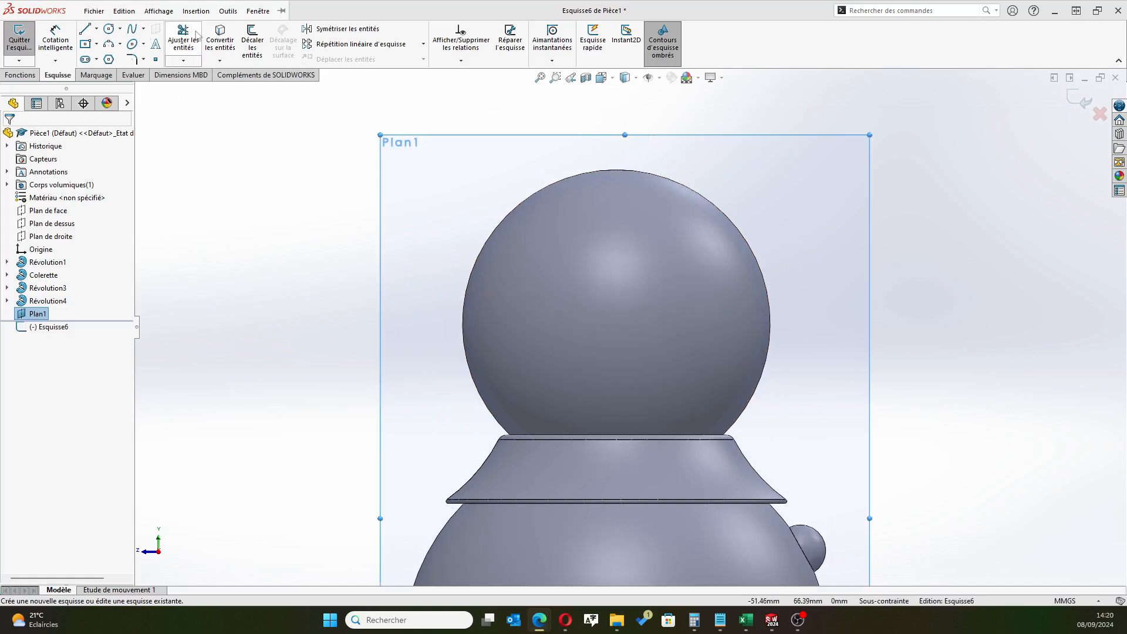
left_click(220, 40)
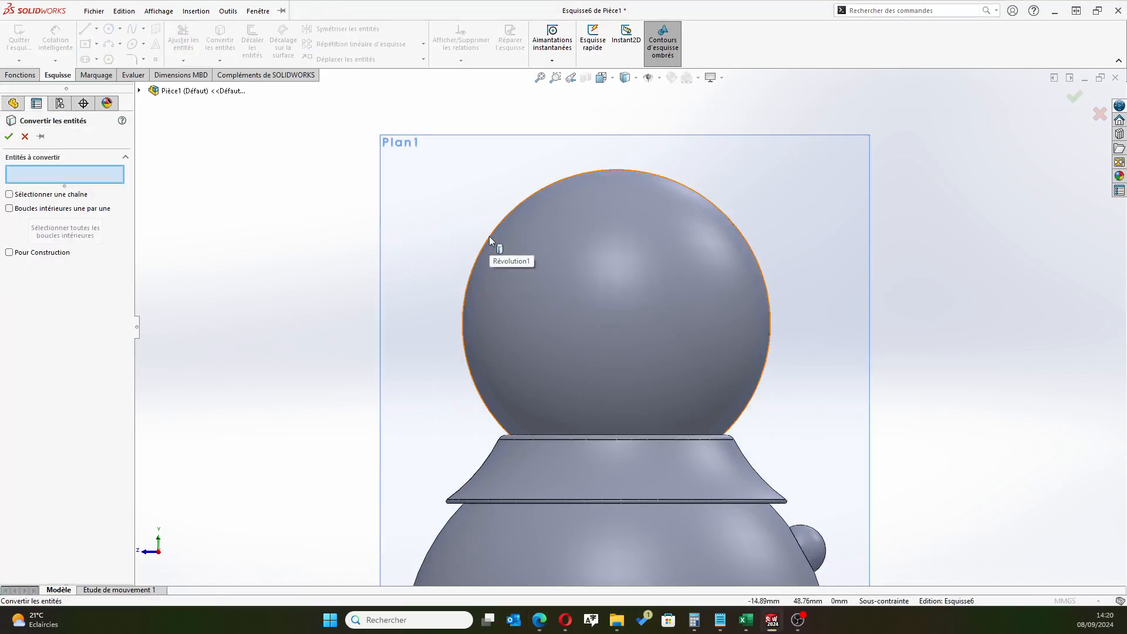
left_click(490, 241)
left_click(8, 137)
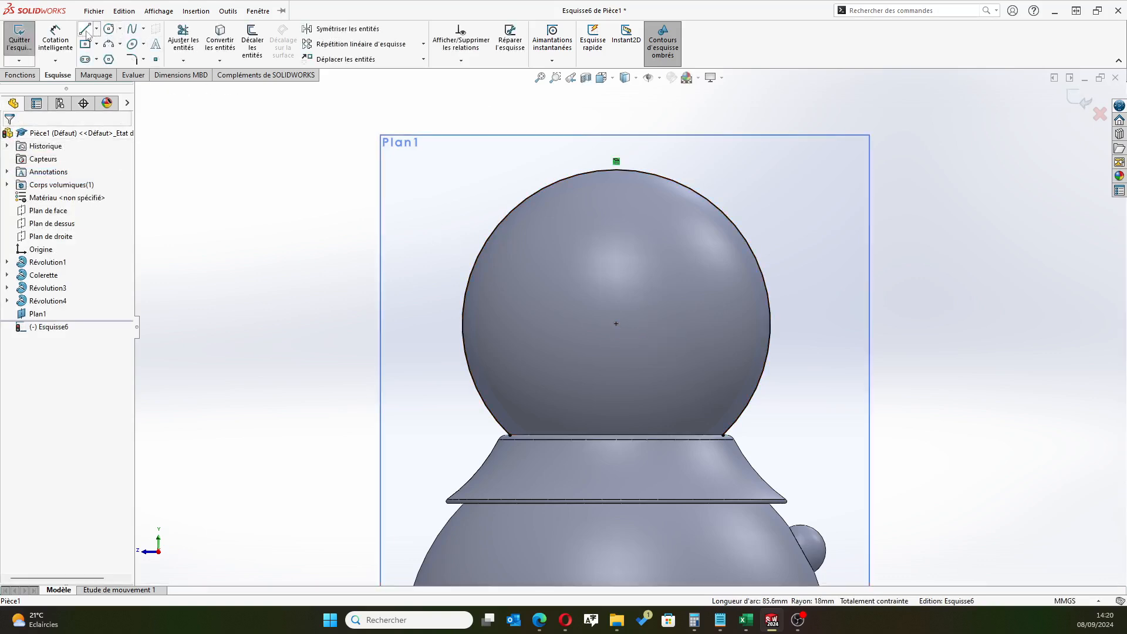
Draw a small circle near the upper part of the head outline, on the buttons' side, and dimension its diameter at 4 mm
left_click(109, 29)
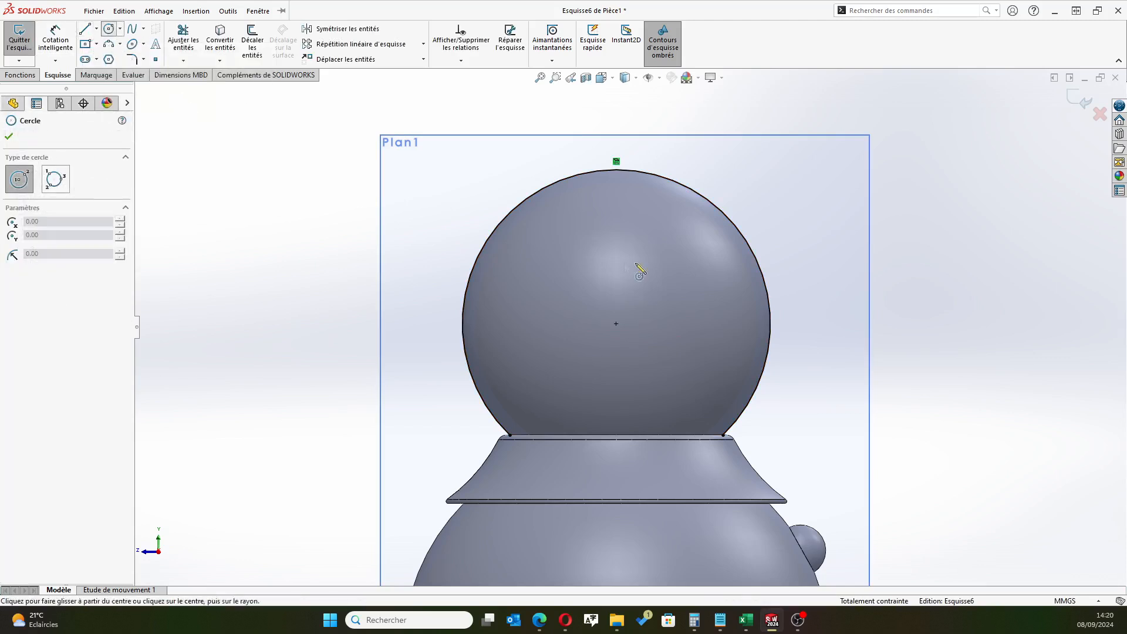
left_click(737, 270)
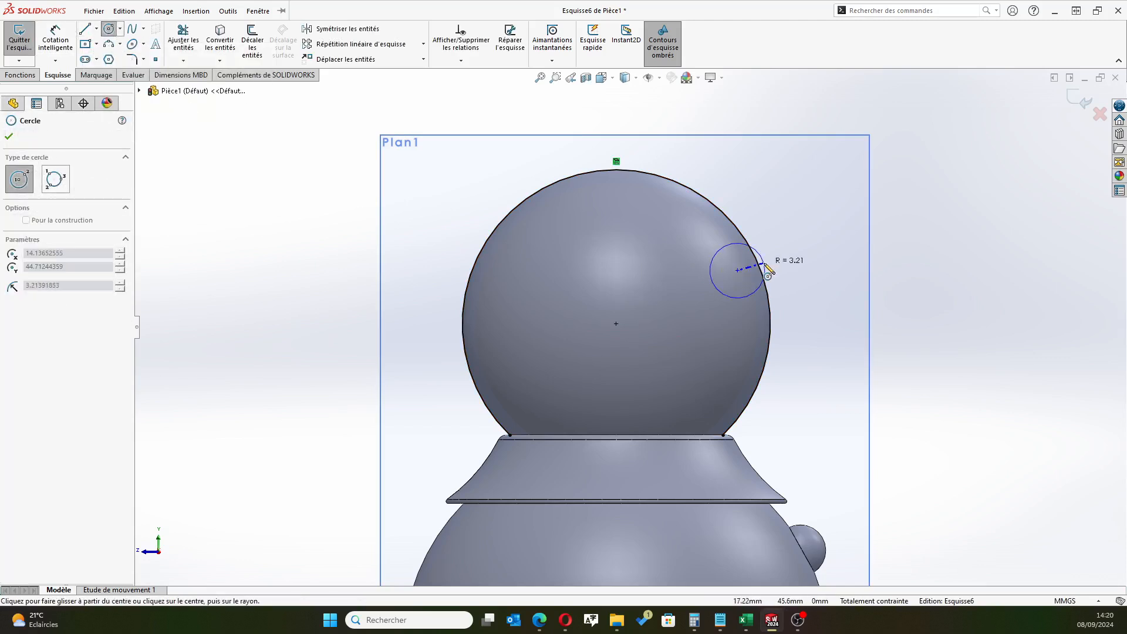
left_click(773, 267)
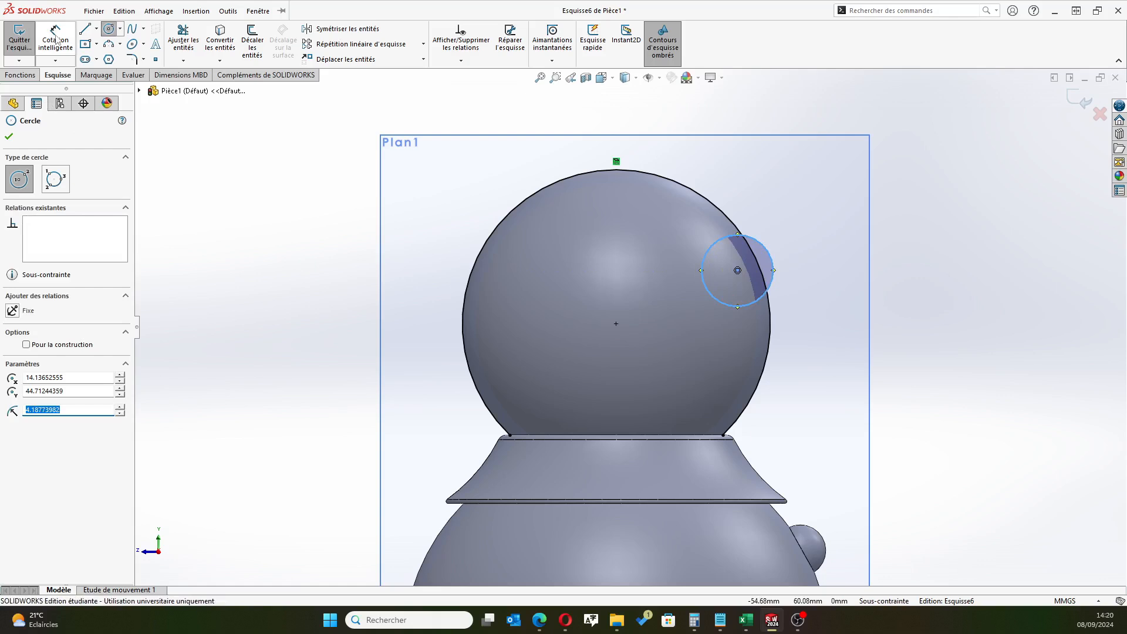
left_click(55, 40)
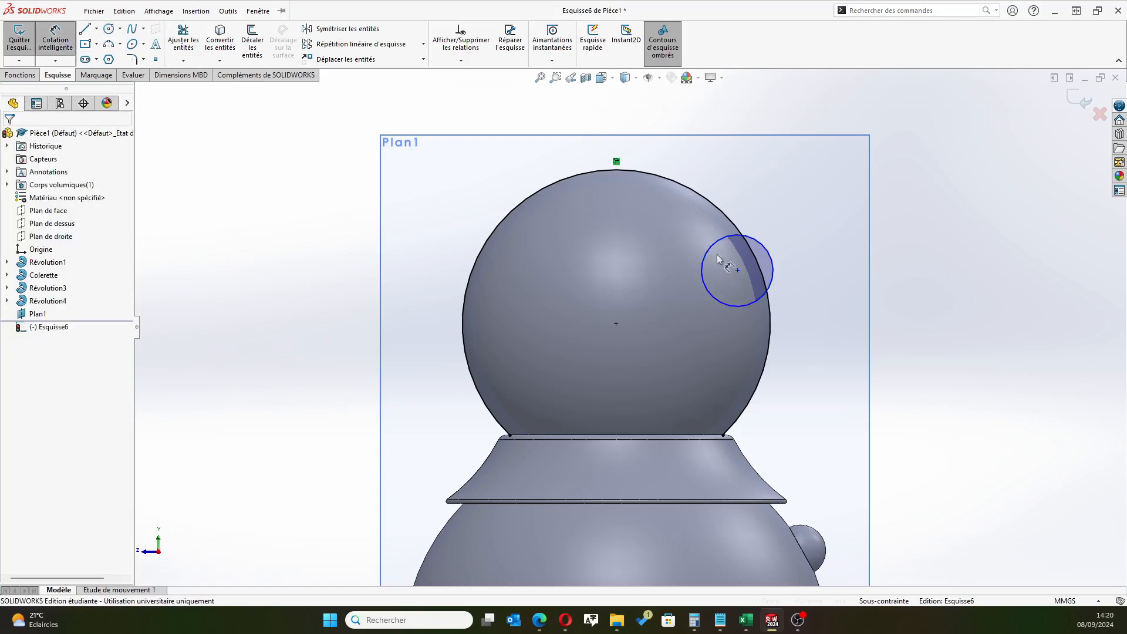
left_click(768, 253)
left_click(817, 265)
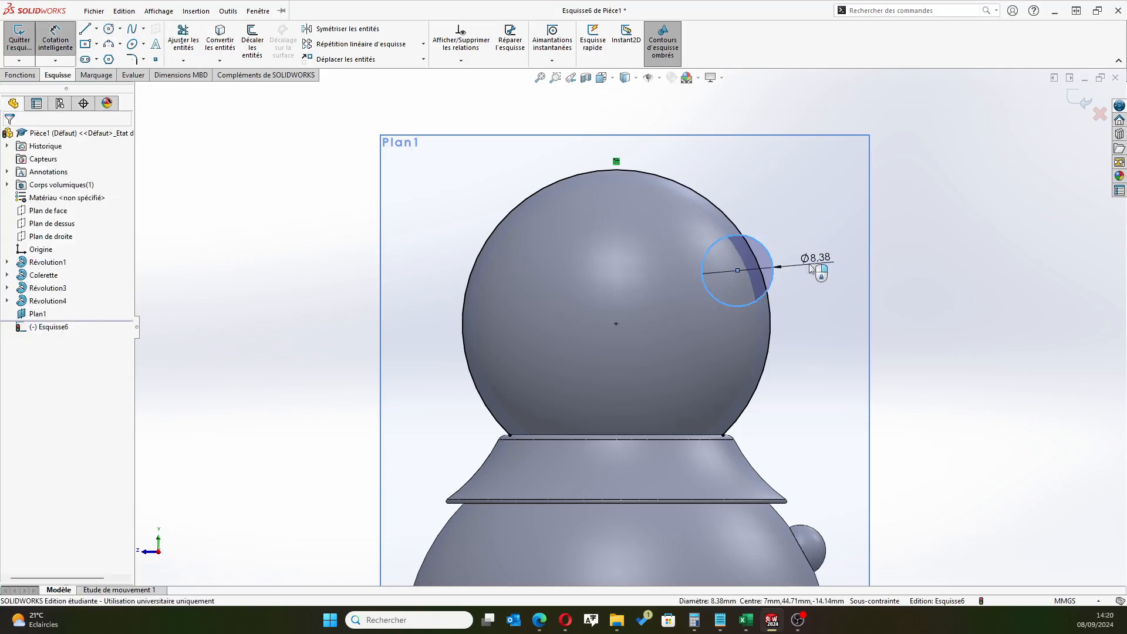
key("Return")
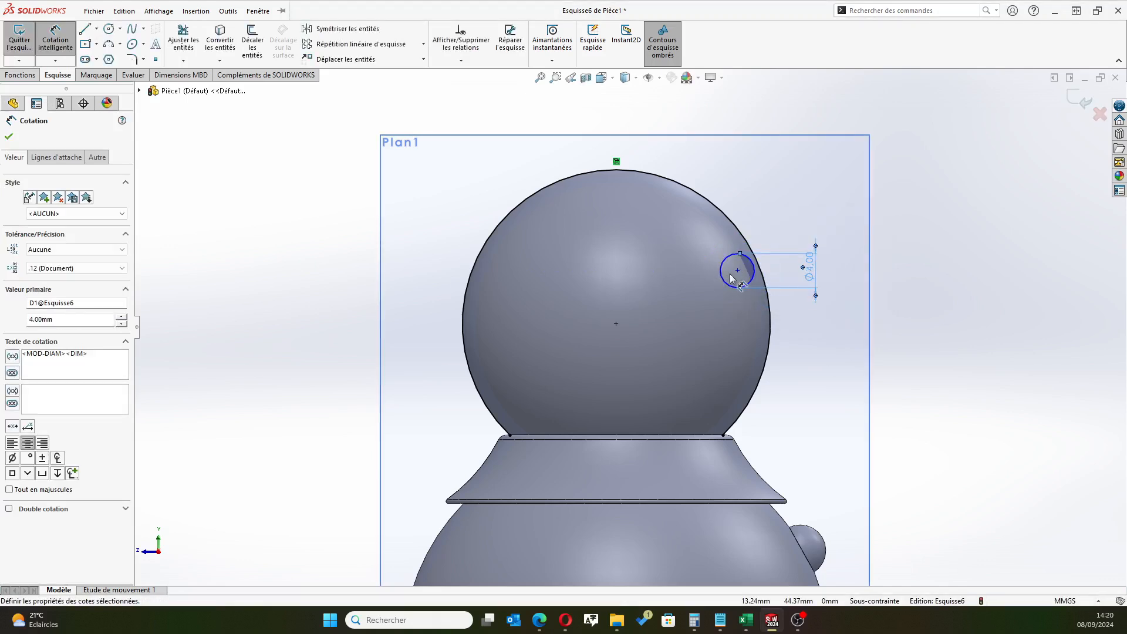
Dimension the horizontal distance between the head's centre and the small circle's centre at 16 mm
left_click(738, 271)
left_click(615, 324)
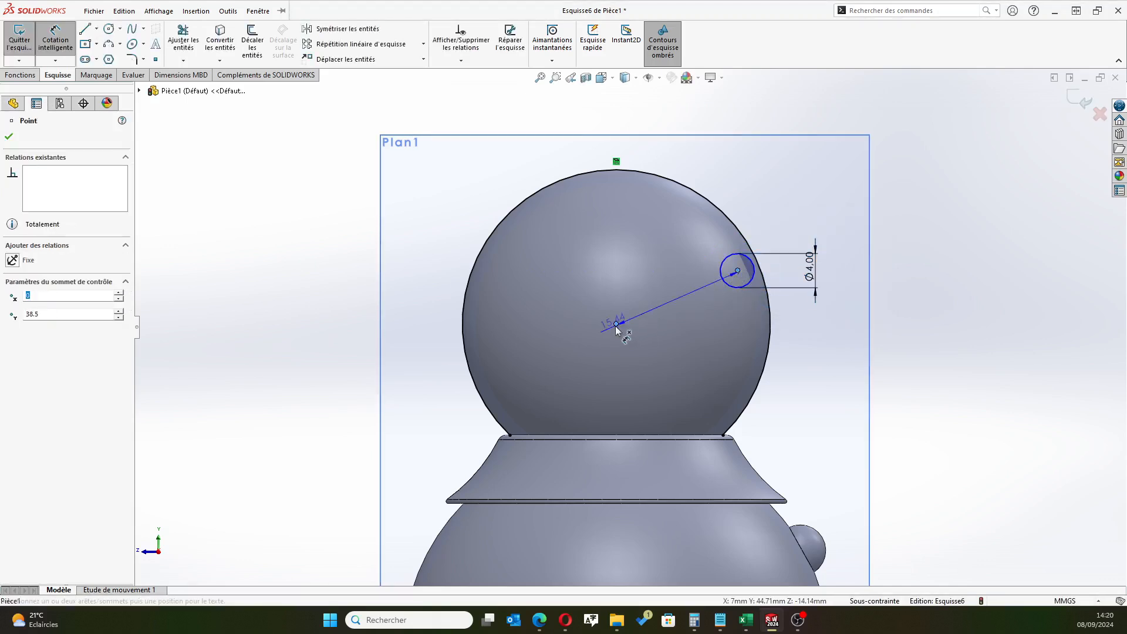
left_click(662, 354)
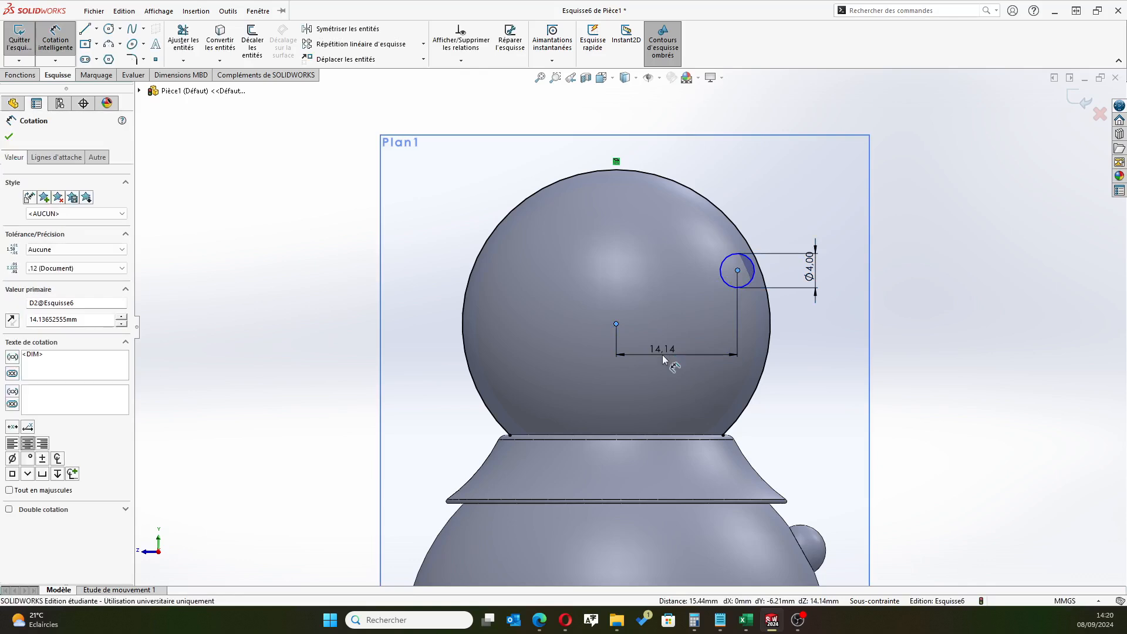
type("16")
key("Return")
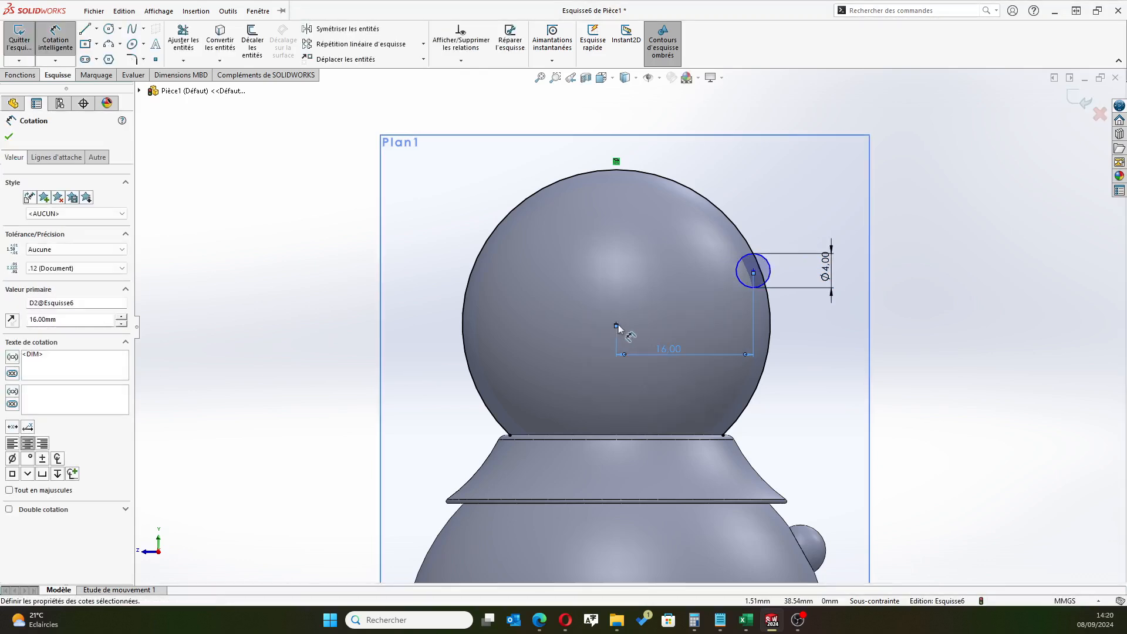
Dimension the vertical distance between the head's centre and the small circle's centre at 3.5 mm
left_click(616, 324)
left_click(753, 270)
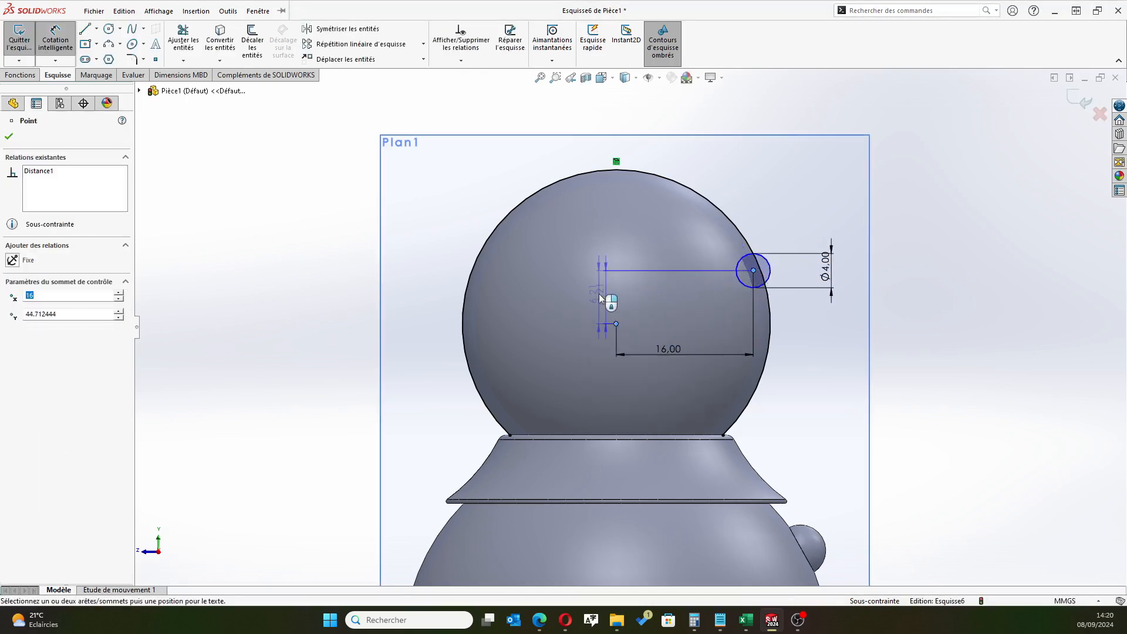
left_click(480, 294)
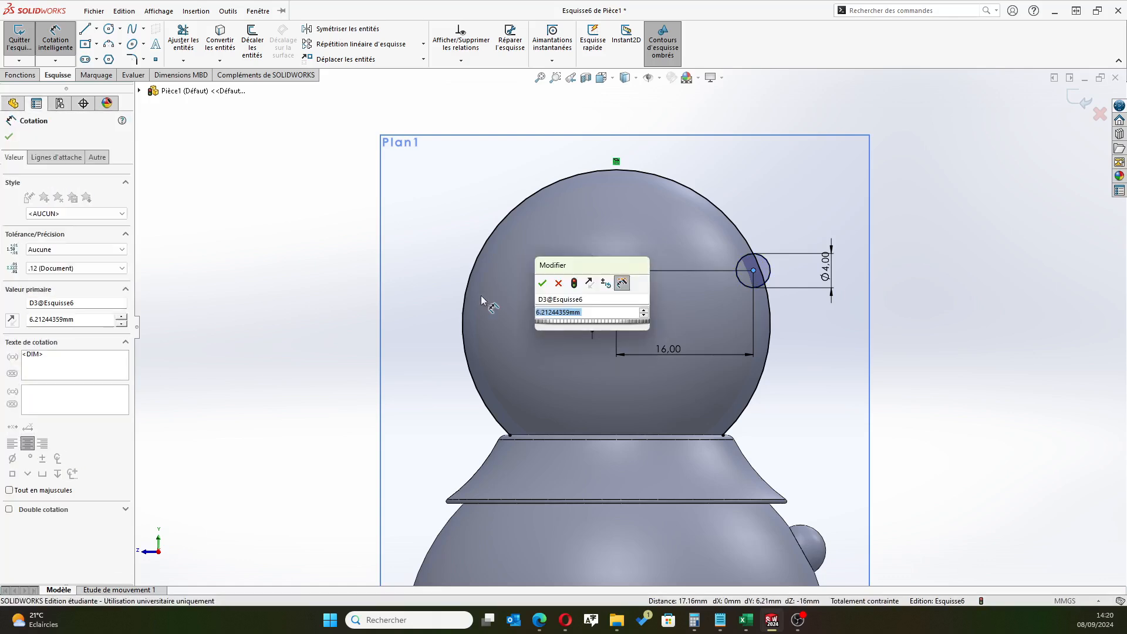
type("3.5")
key("Return")
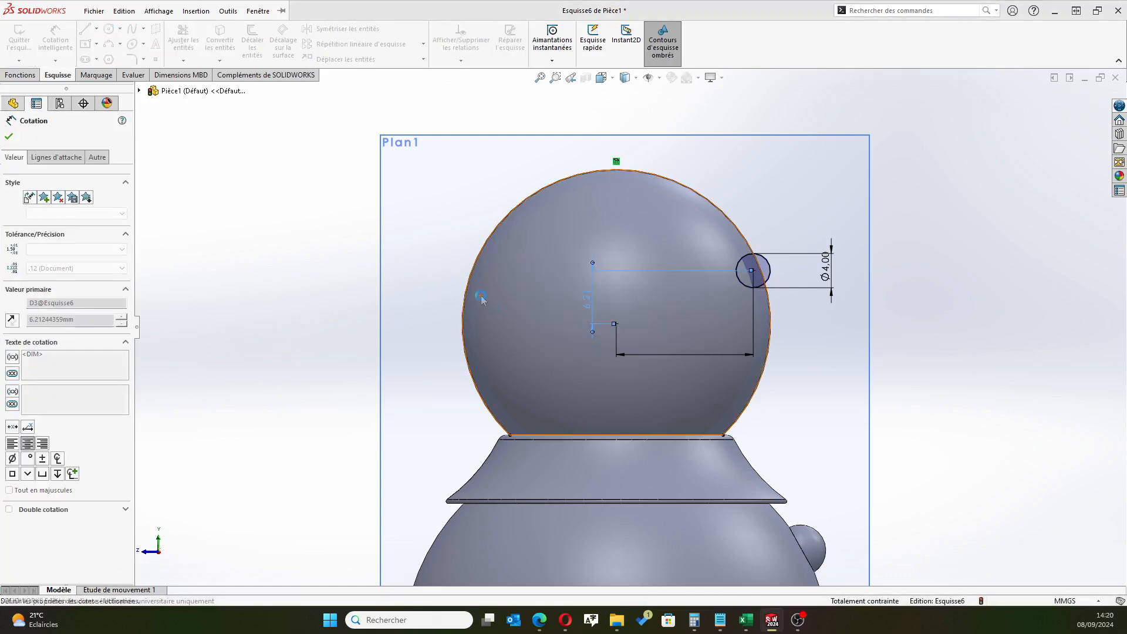
left_click(9, 136)
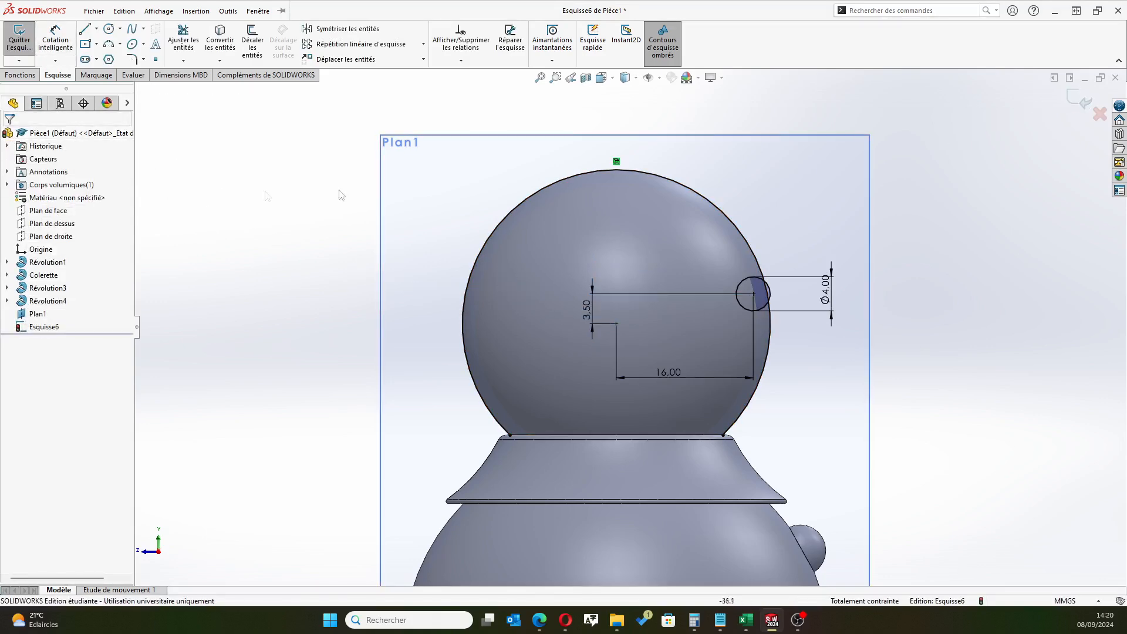
Draw a vertical line across the 4 mm circle from its uppermost to its lowermost point
scroll(816, 299, "down", 5)
left_click(93, 12)
key("Escape")
left_click(88, 32)
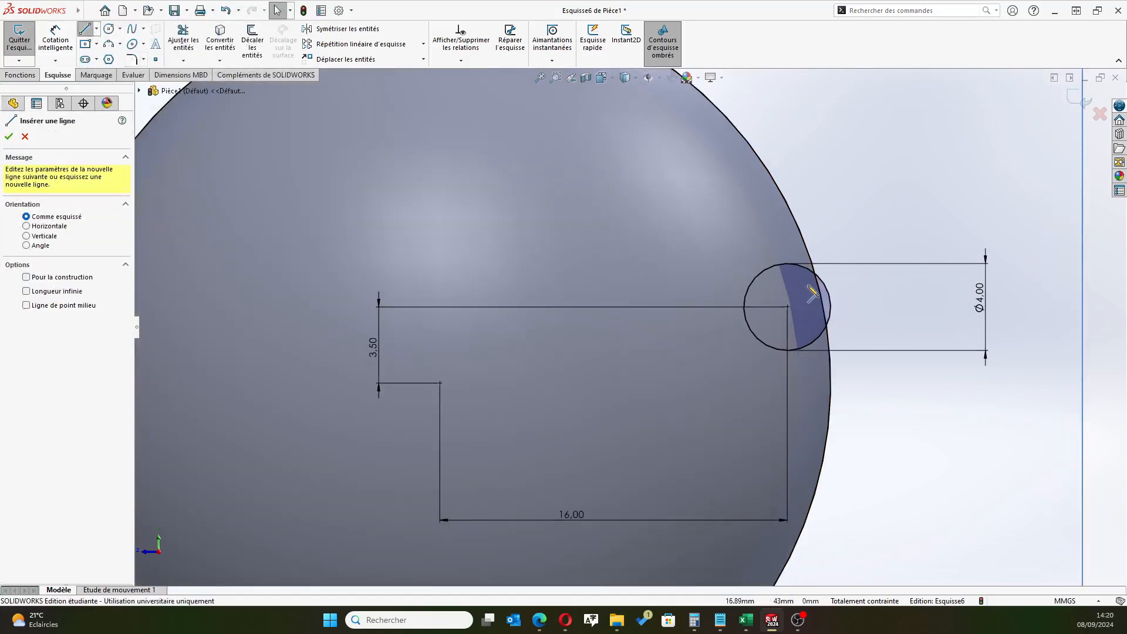
left_click(787, 263)
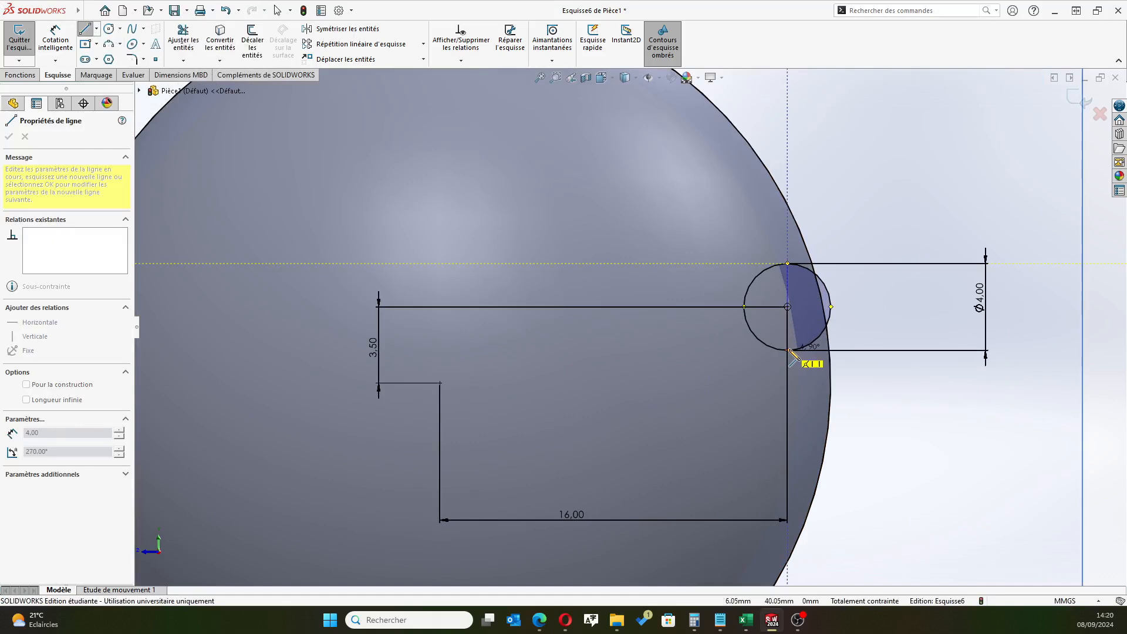
left_click(787, 350)
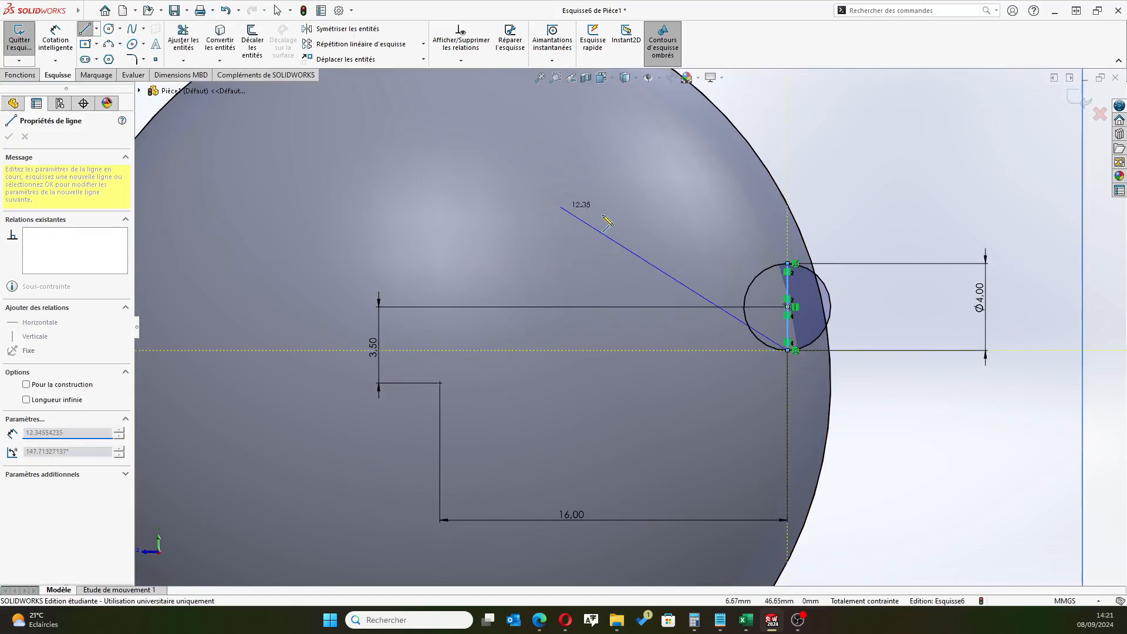
right_click(906, 428)
left_click(931, 440)
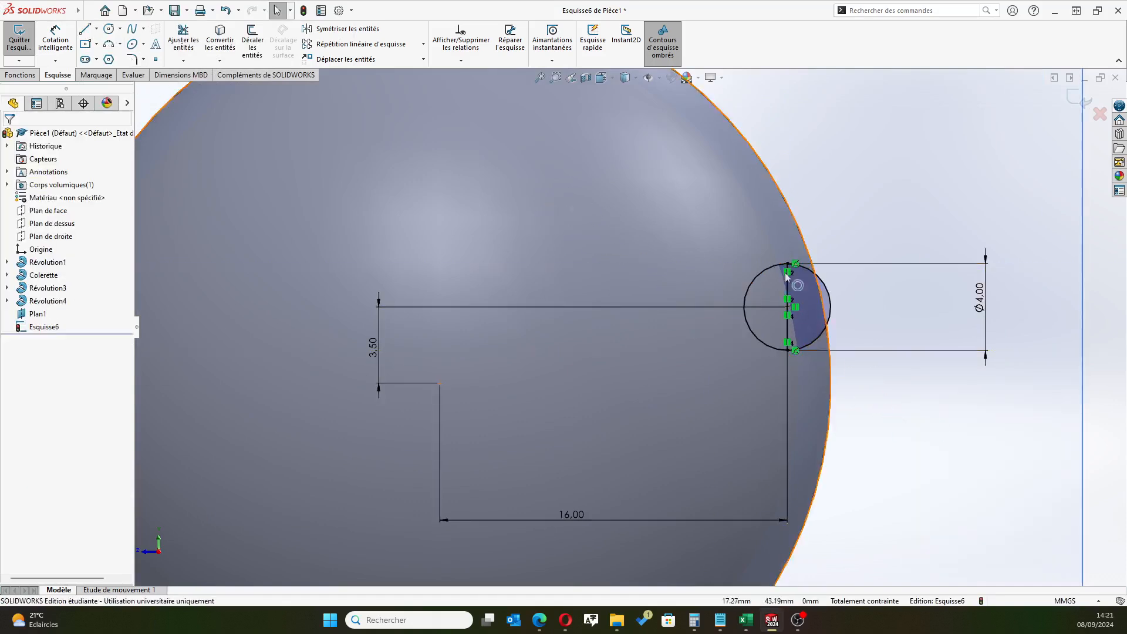
Trim away the small circle's outer half, on the buttons' side of the vertical line, and exit the sketch
left_click(183, 41)
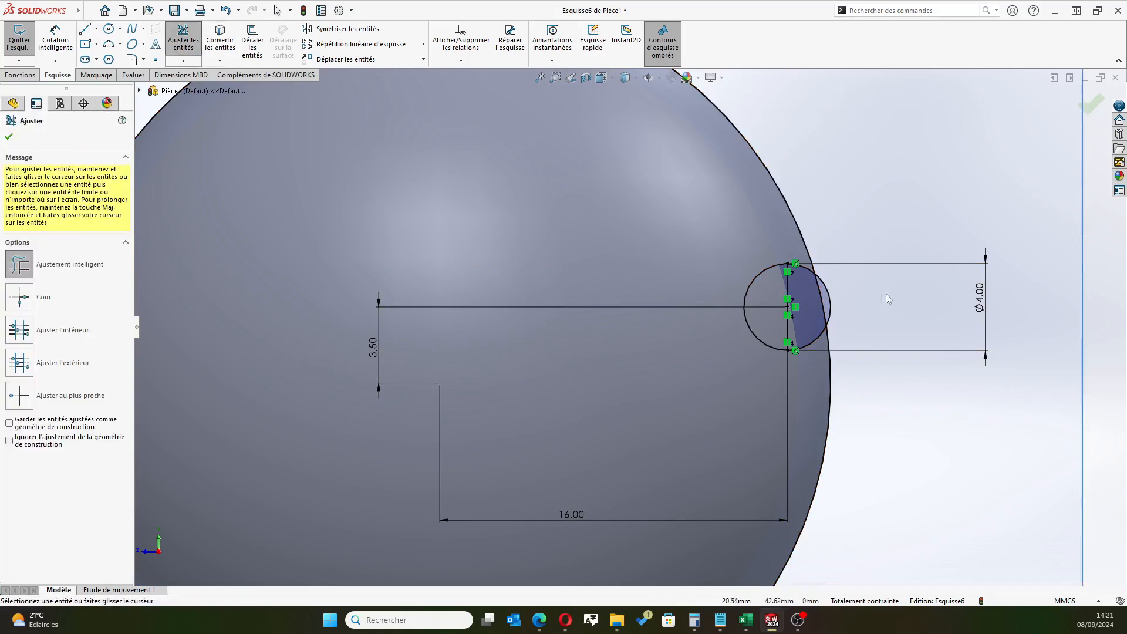
left_click_drag(841, 297, 802, 272)
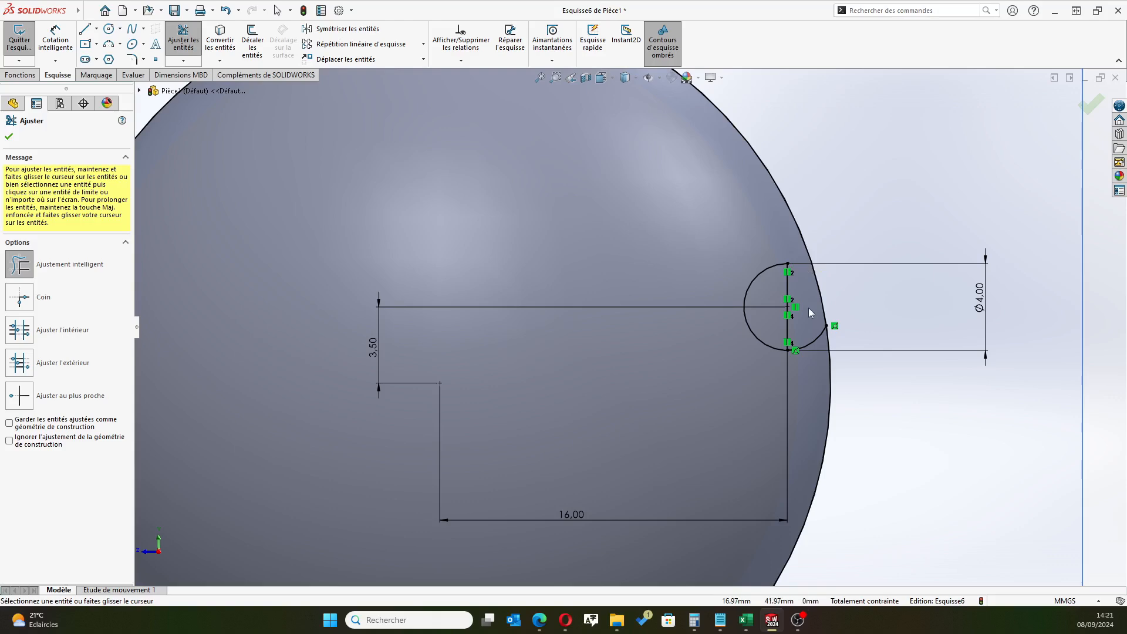
left_click_drag(820, 342, 787, 360)
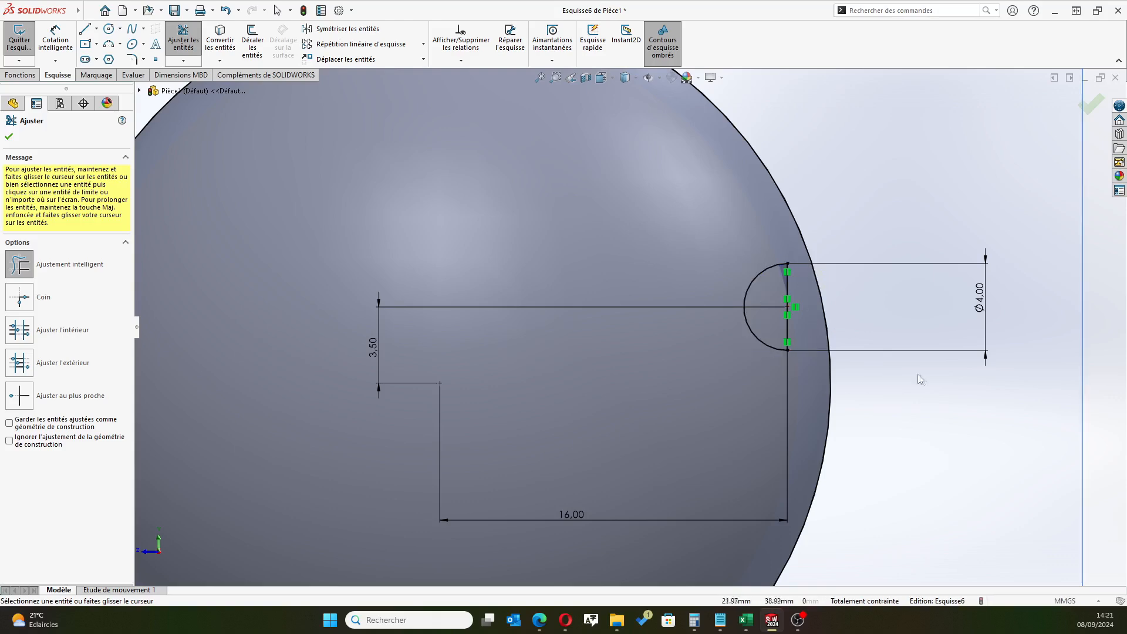
key("f")
left_click(9, 138)
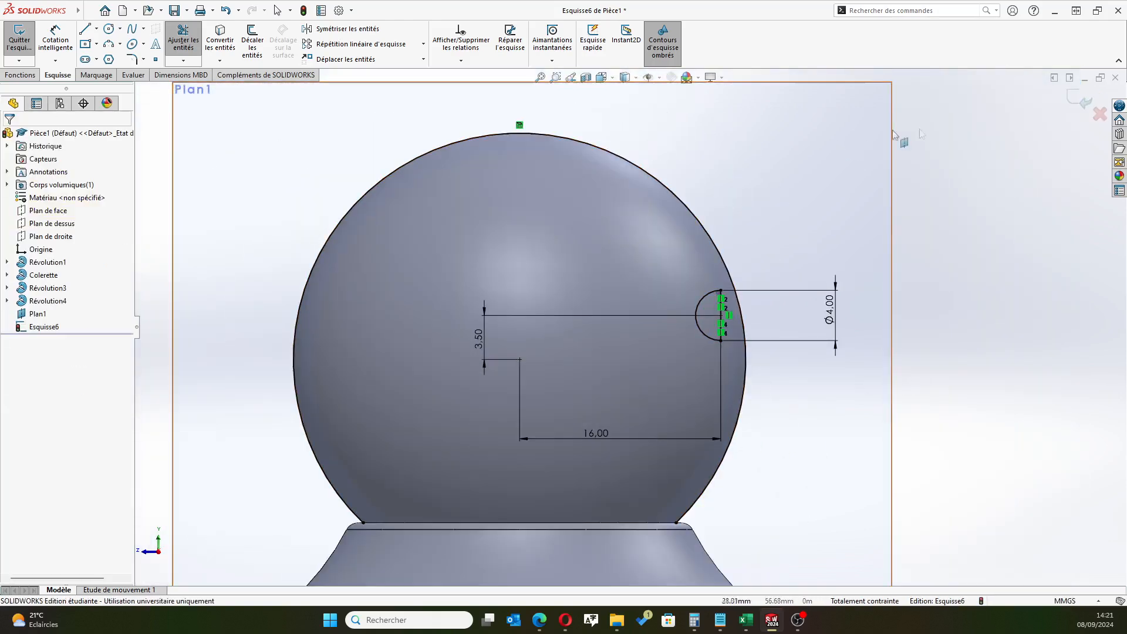
left_click(1074, 98)
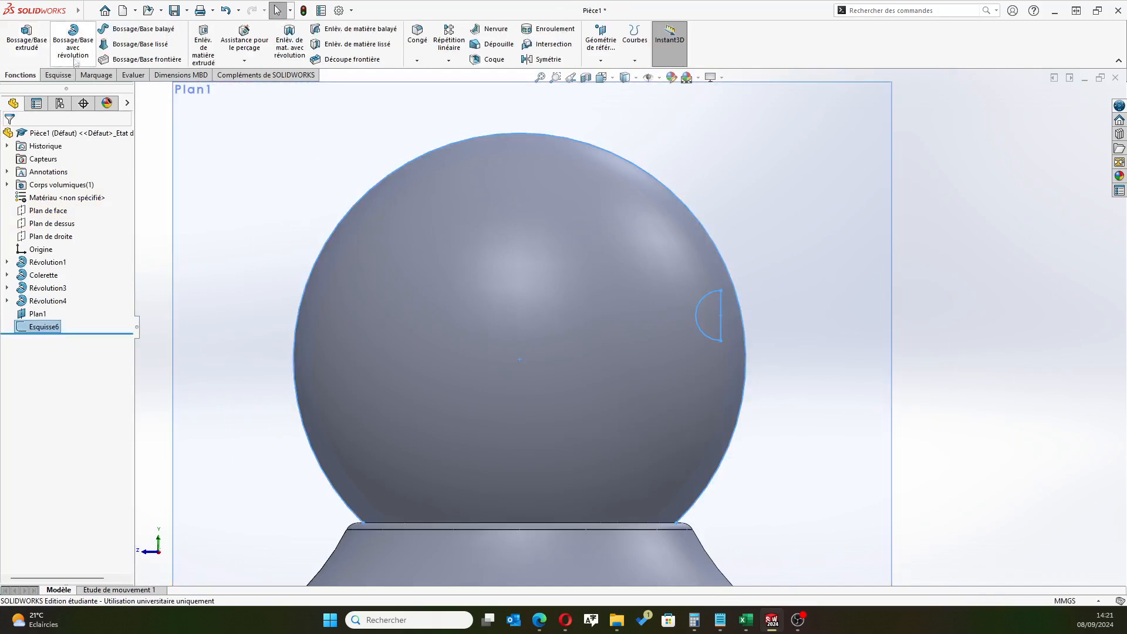
Set up a 360-degree revolved boss of the half-circle region about its straight vertical line
left_click(73, 41)
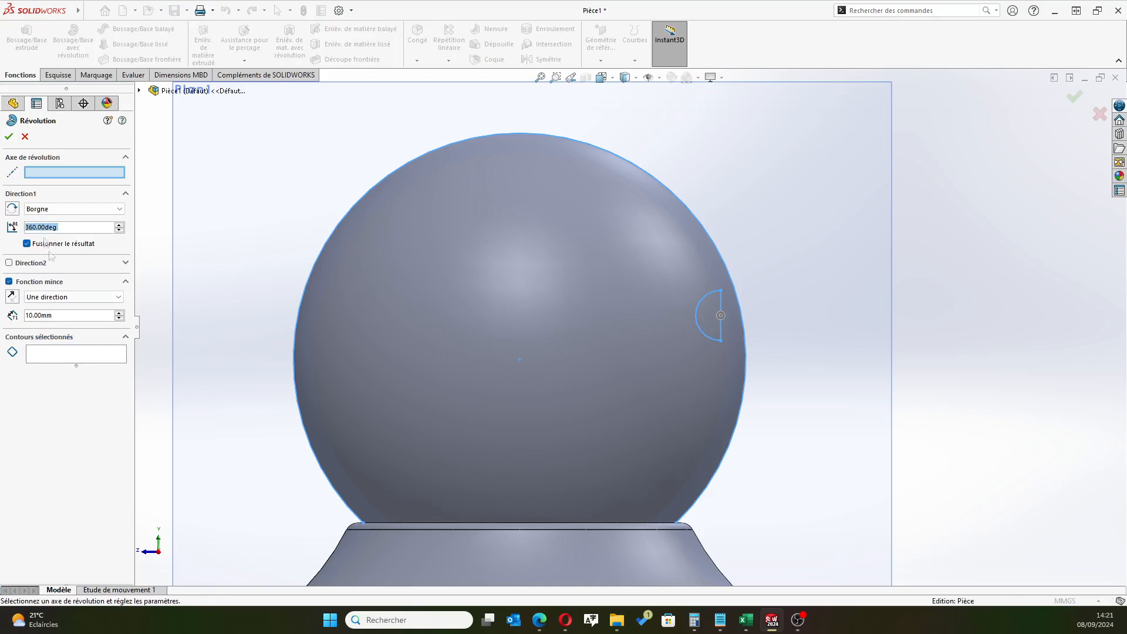
left_click(68, 359)
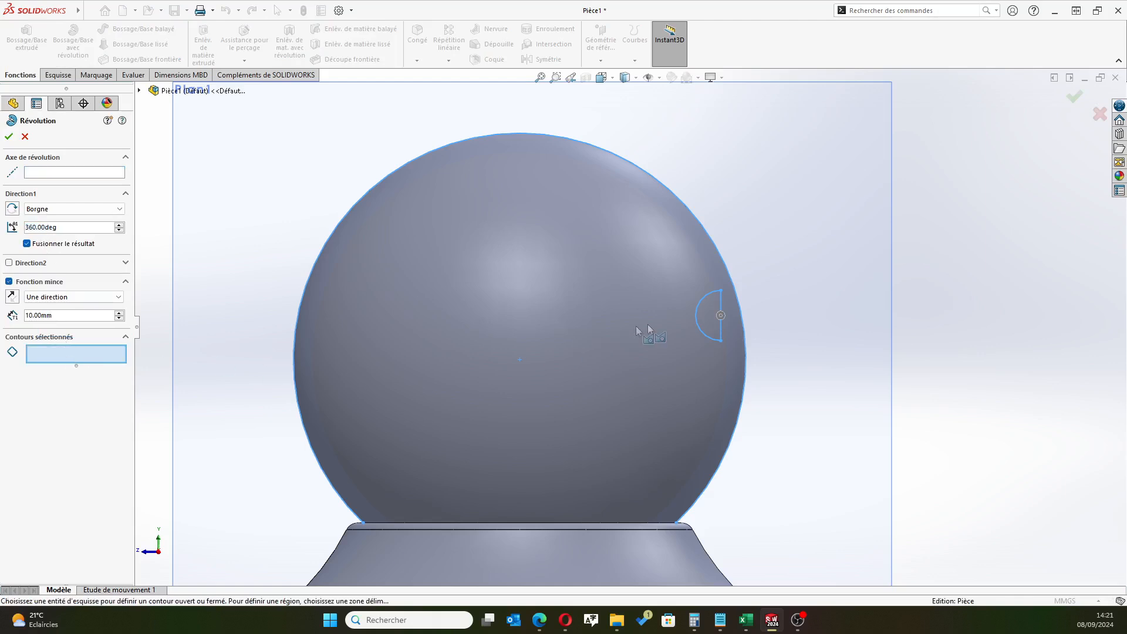
left_click(710, 327)
left_click(53, 173)
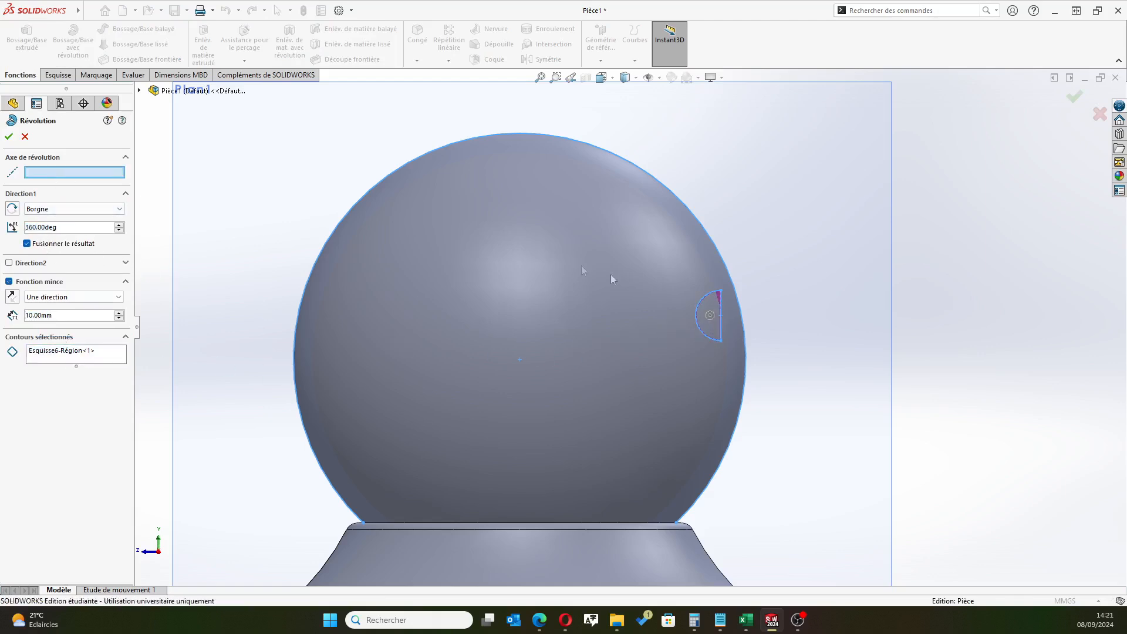
left_click(722, 304)
left_click(9, 139)
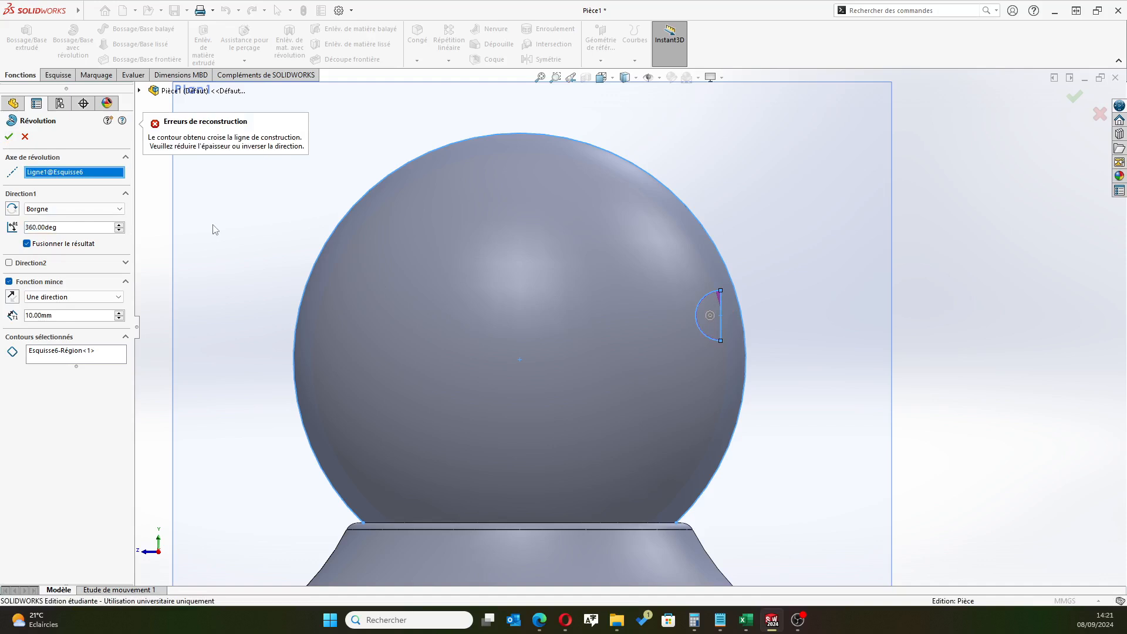
Turn off the thin-feature option and complete the revolve to form the eye on the head
scroll(932, 326, "down", 5)
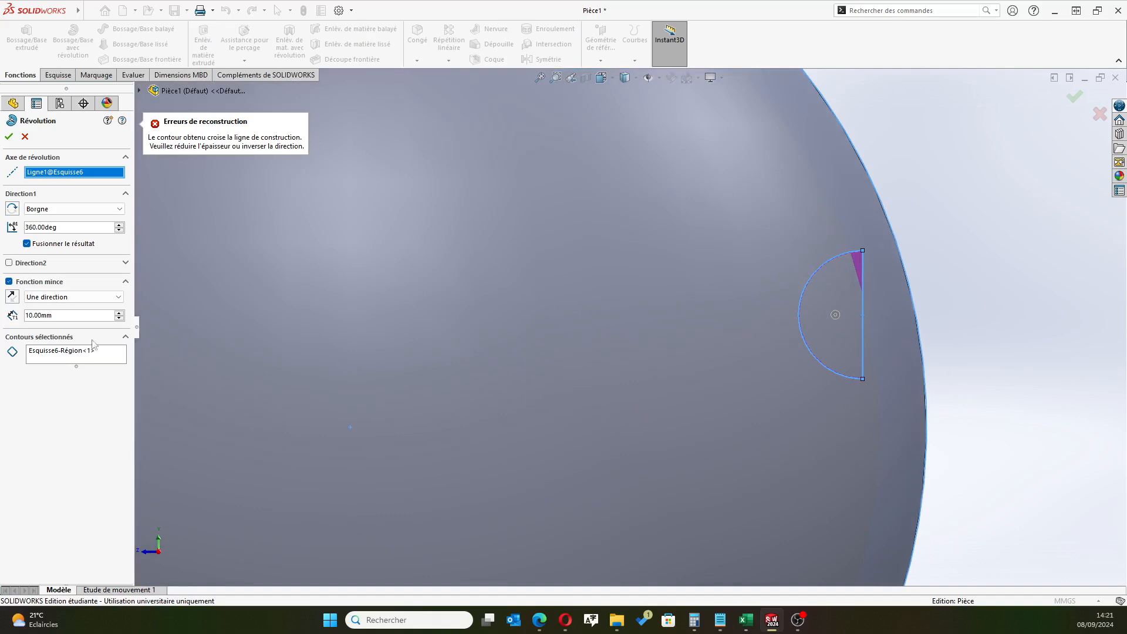
left_click(9, 281)
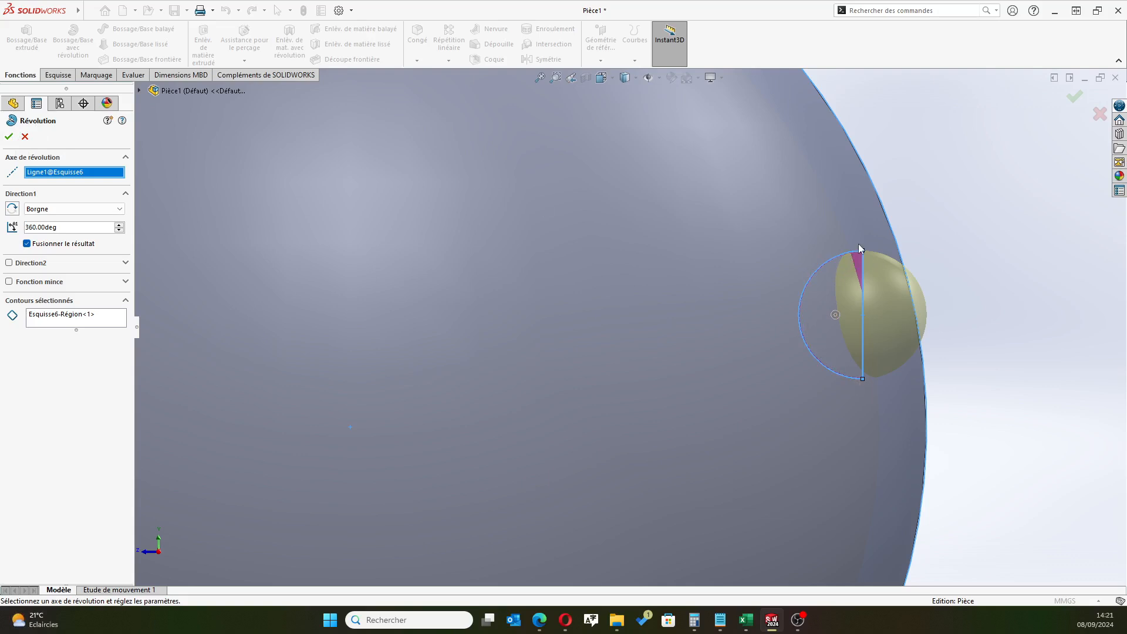
left_click(9, 136)
scroll(993, 321, "up", 4)
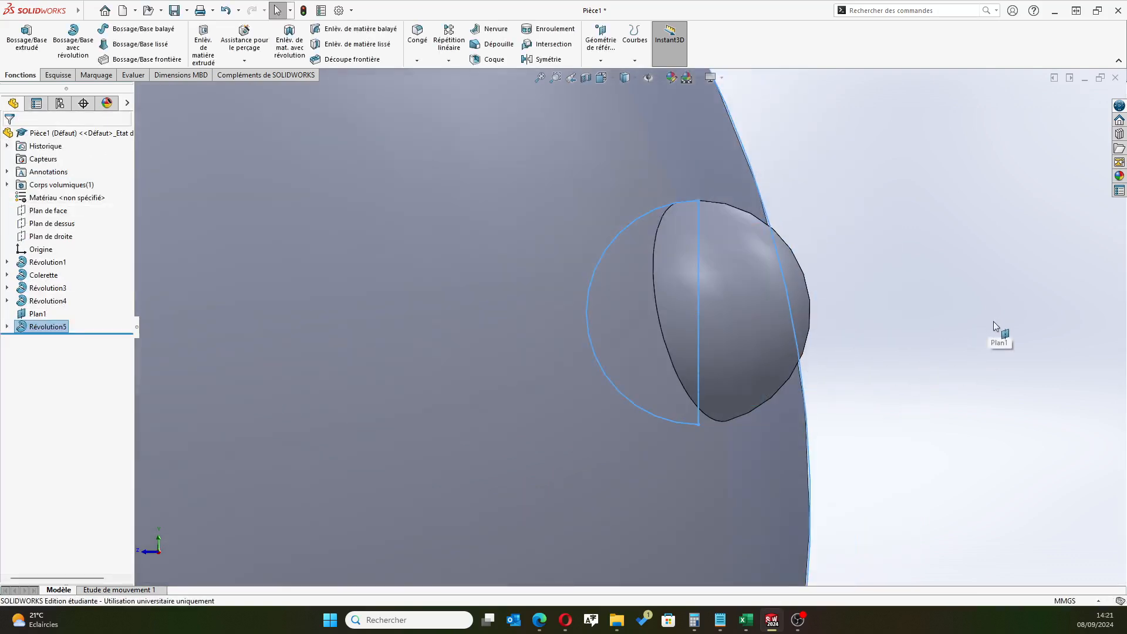
scroll(799, 353, "up", 5)
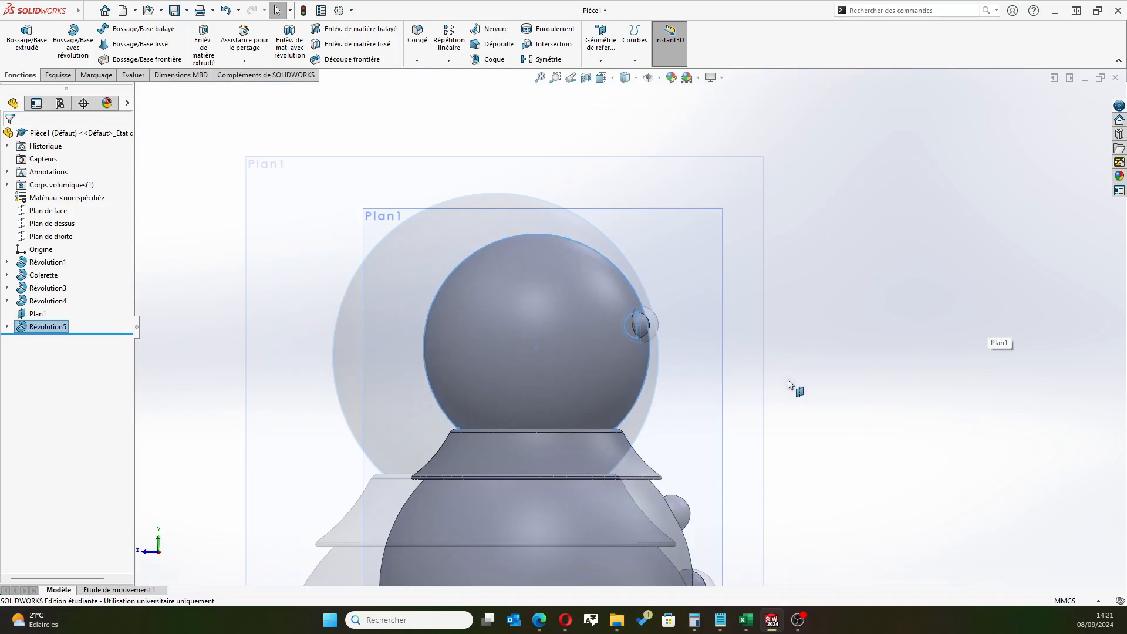
left_click_drag(864, 425, 776, 439)
middle_click_drag(832, 418, 958, 417)
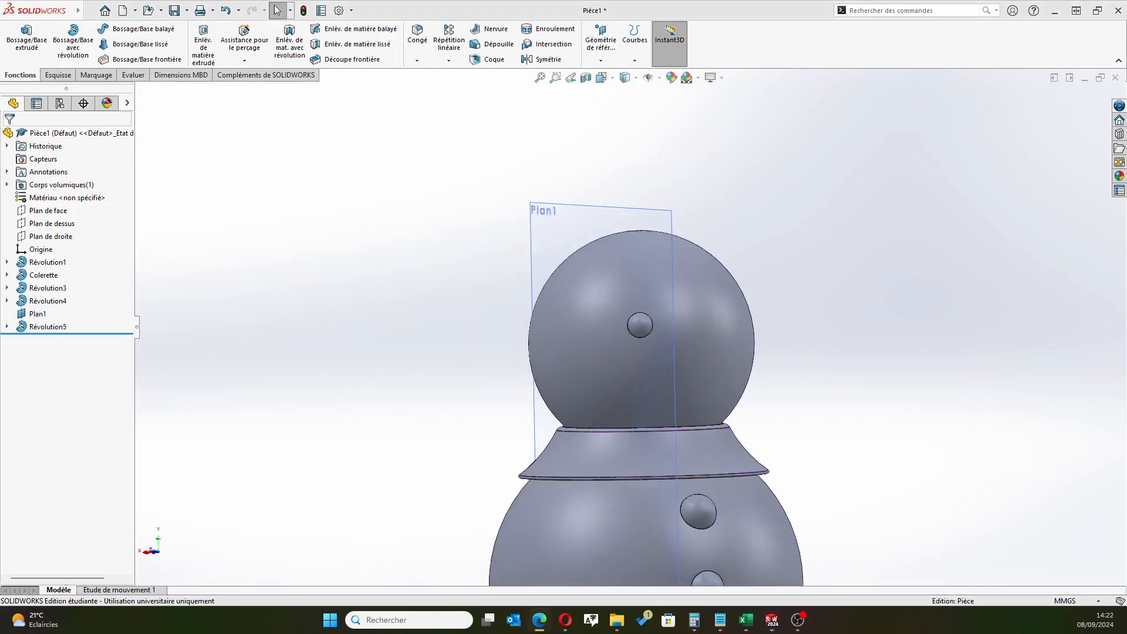
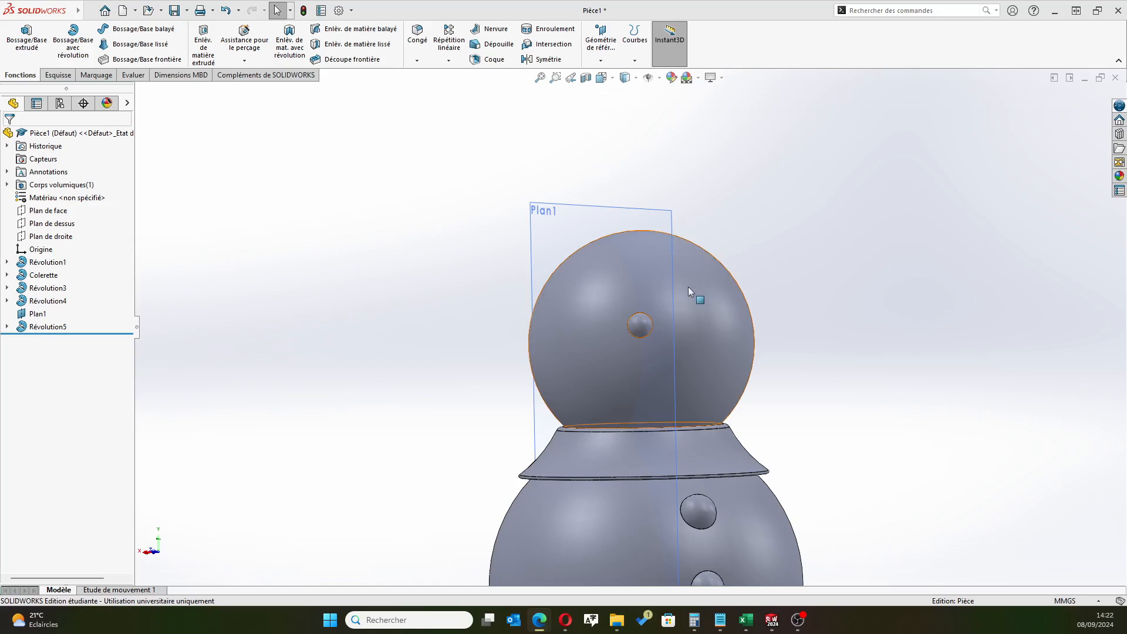
Hide the offset plane Plan1 used for the eye
left_click(37, 315)
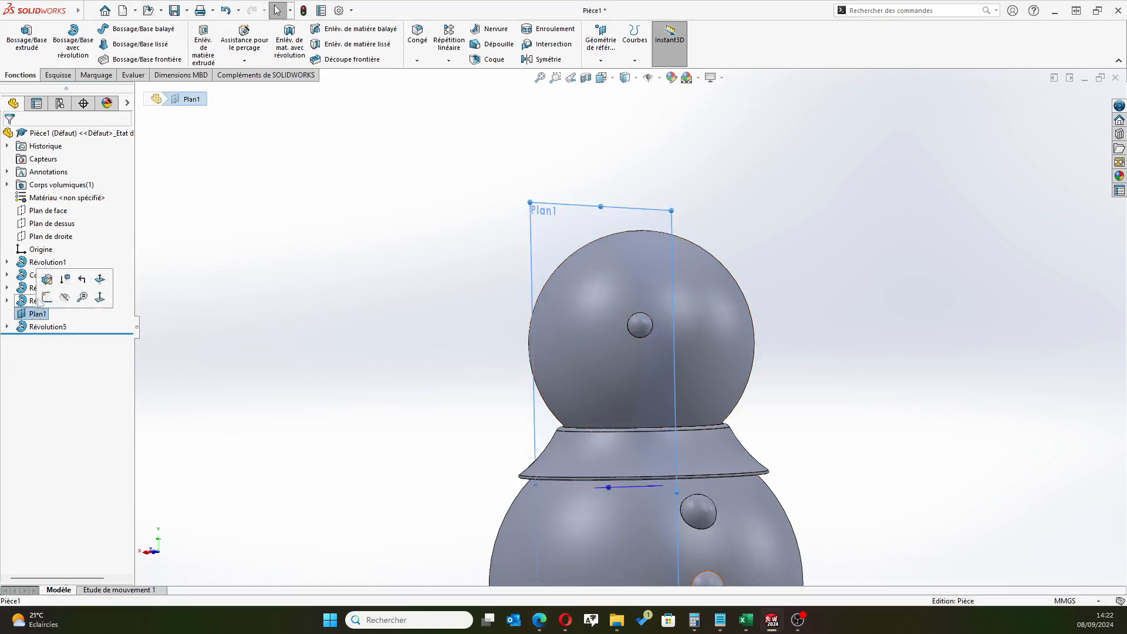
left_click(69, 298)
key("z")
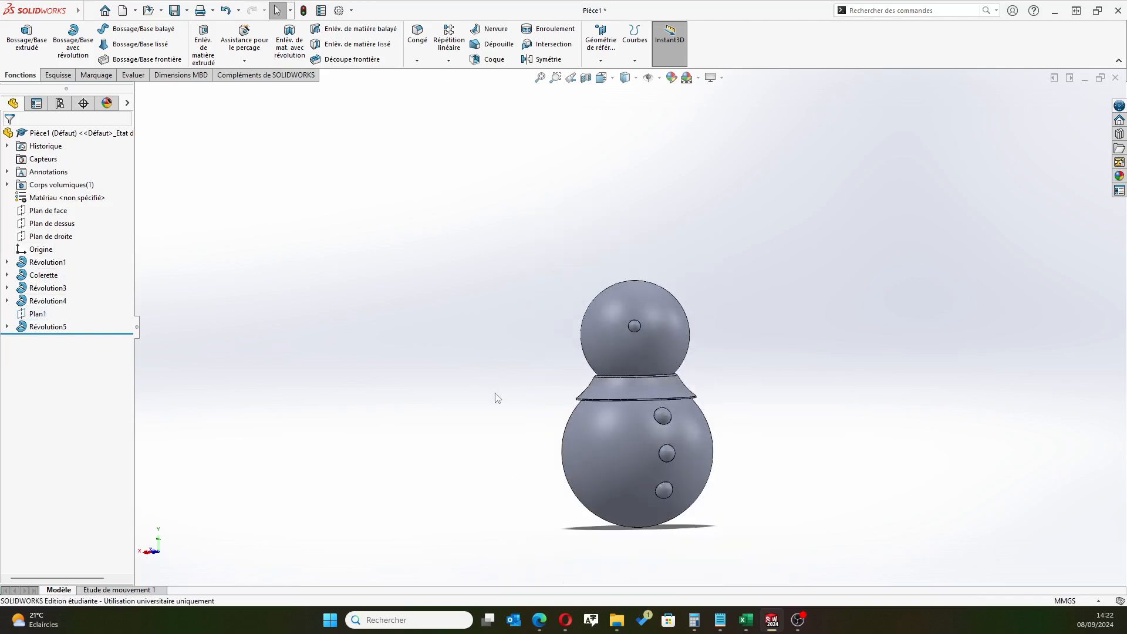
Open a new sketch on the front plane and orient it normal to the snowman's button side
middle_click_drag(616, 335, 558, 341)
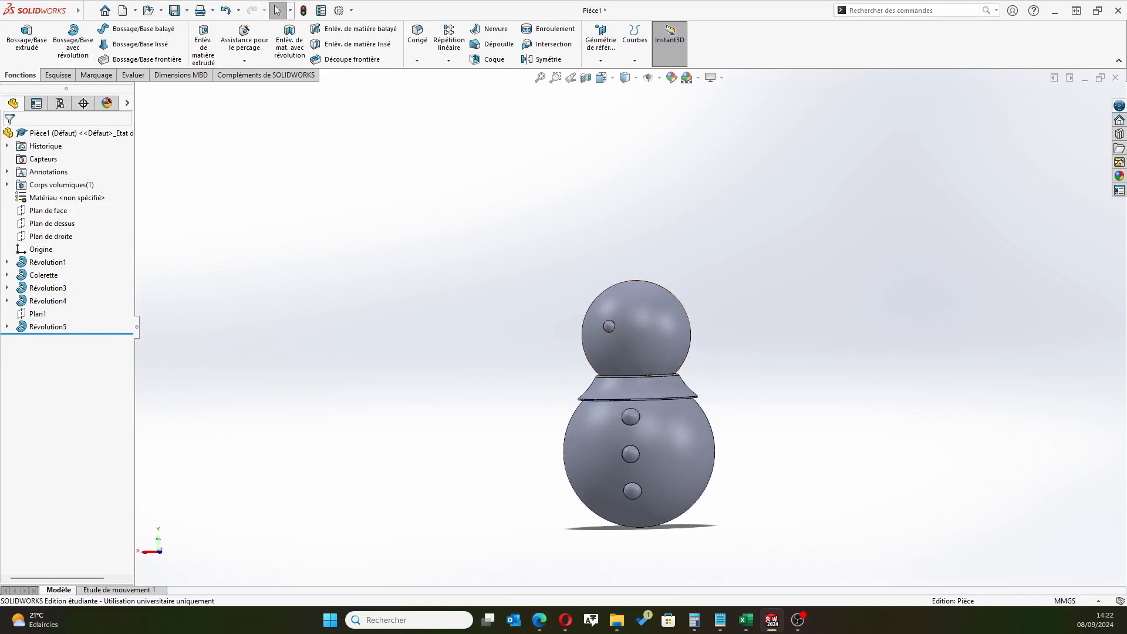
left_click(52, 210)
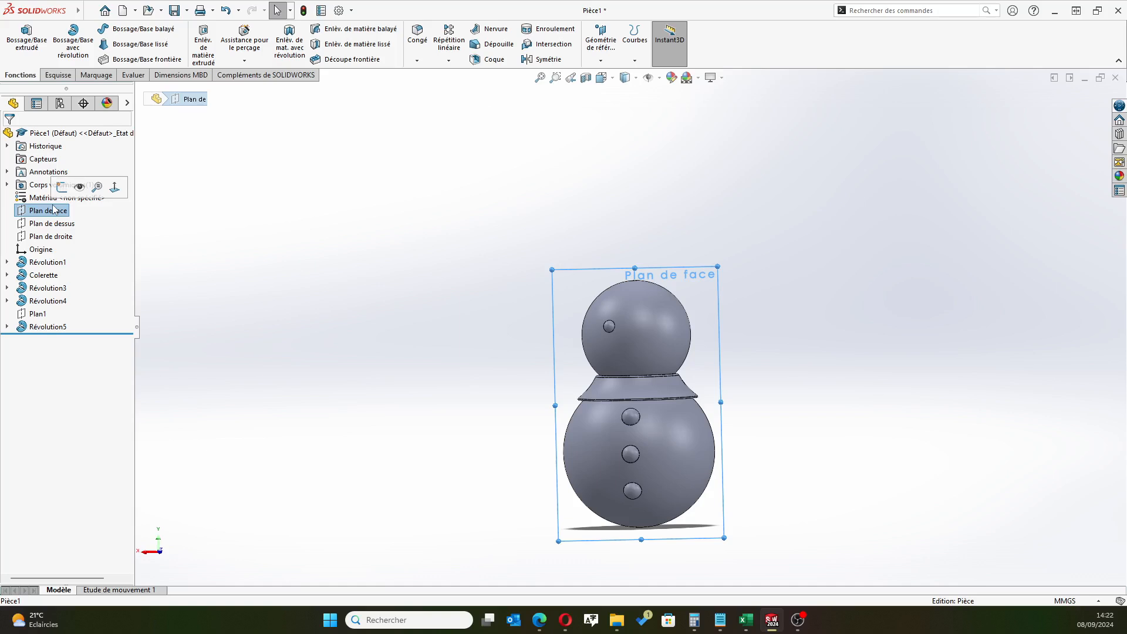
left_click(62, 188)
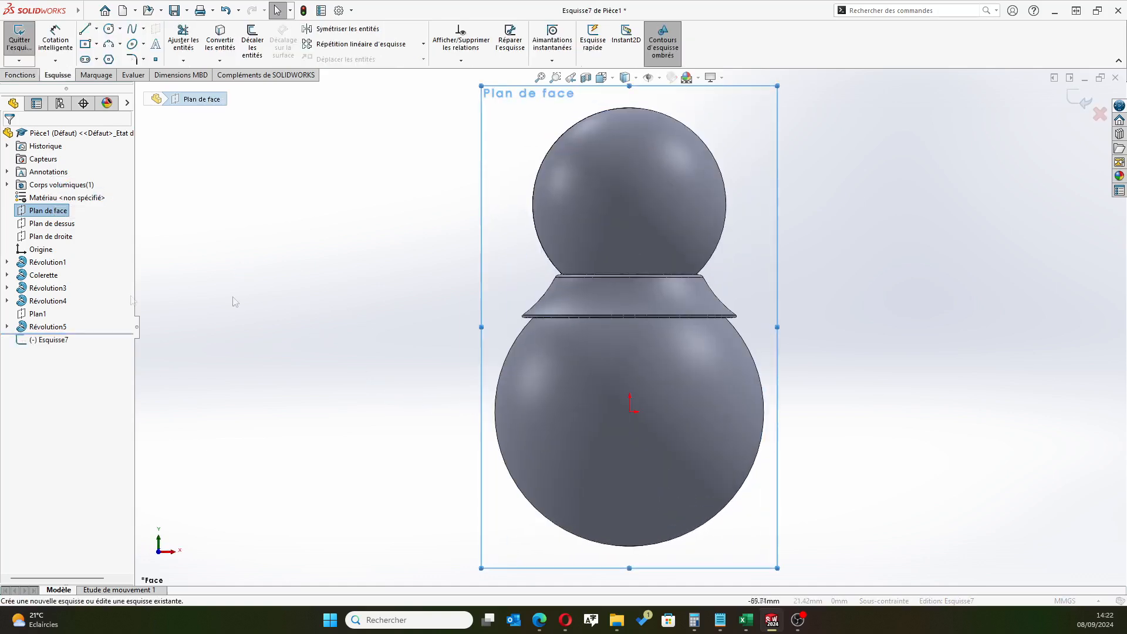
left_click(57, 342)
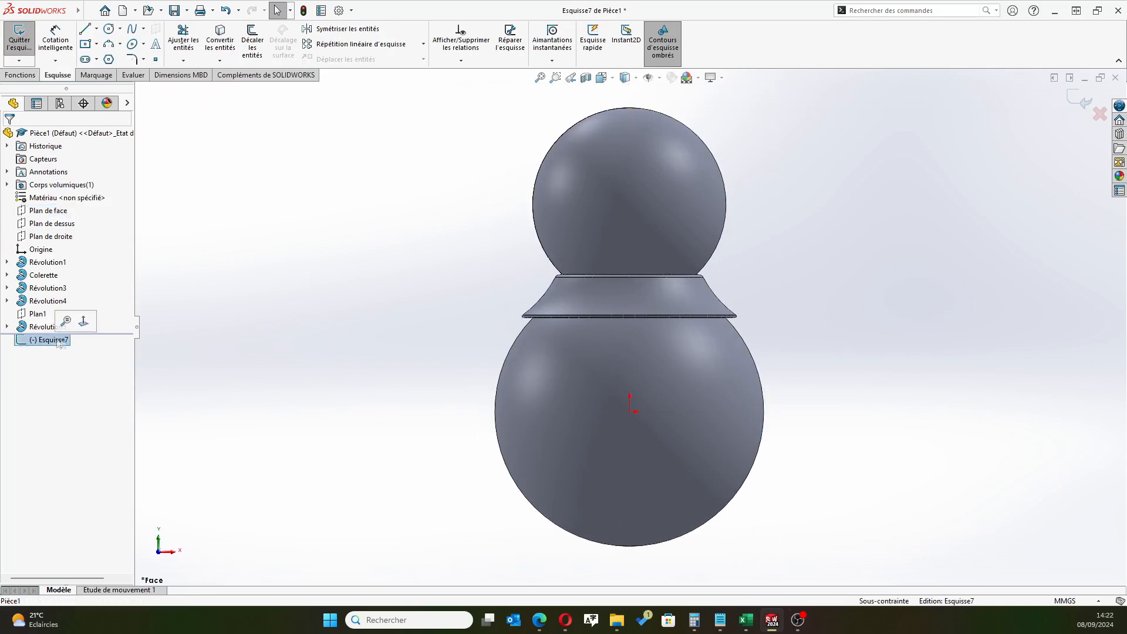
left_click(83, 321)
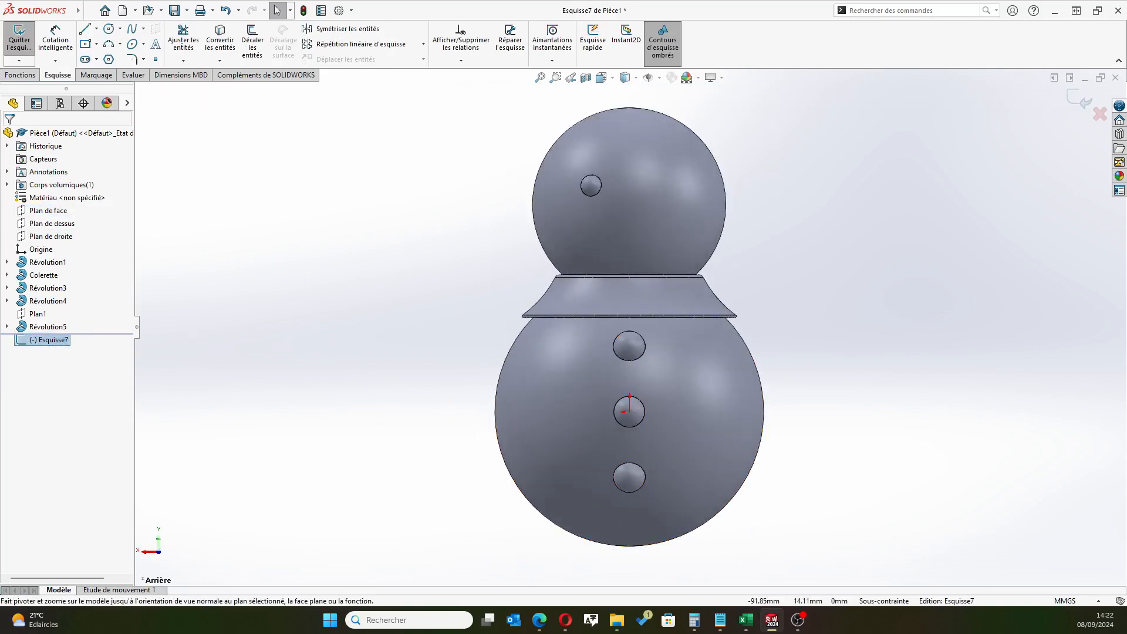
Draw a horizontal line from inside the lower sphere to its edge, continued by an oblique line about 22 mm long rising outward
left_click(86, 31)
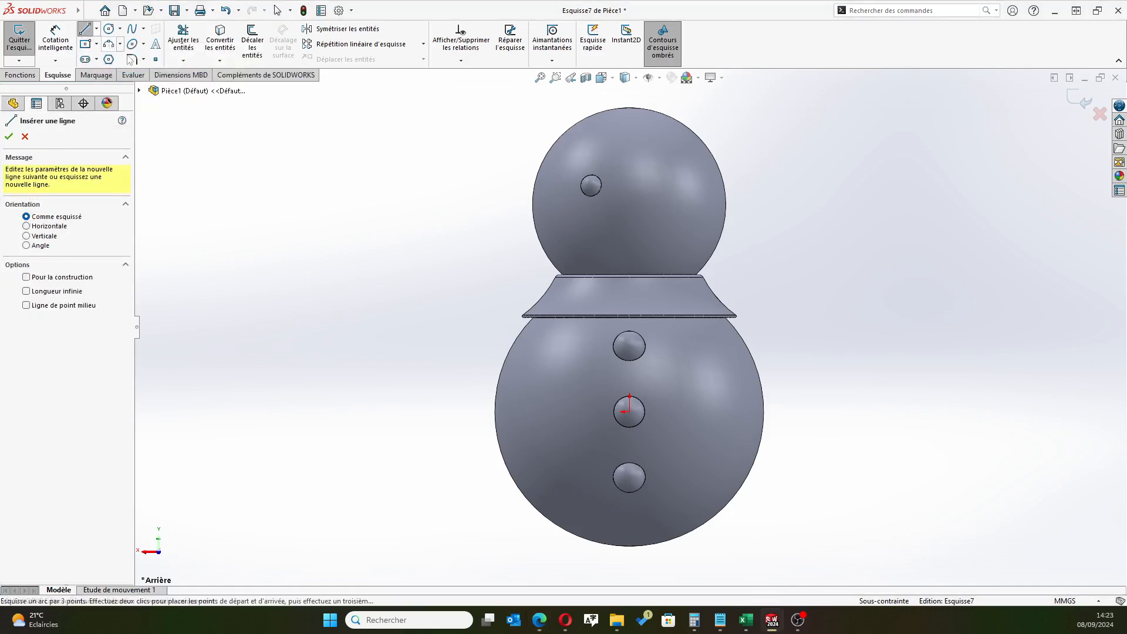
left_click(566, 381)
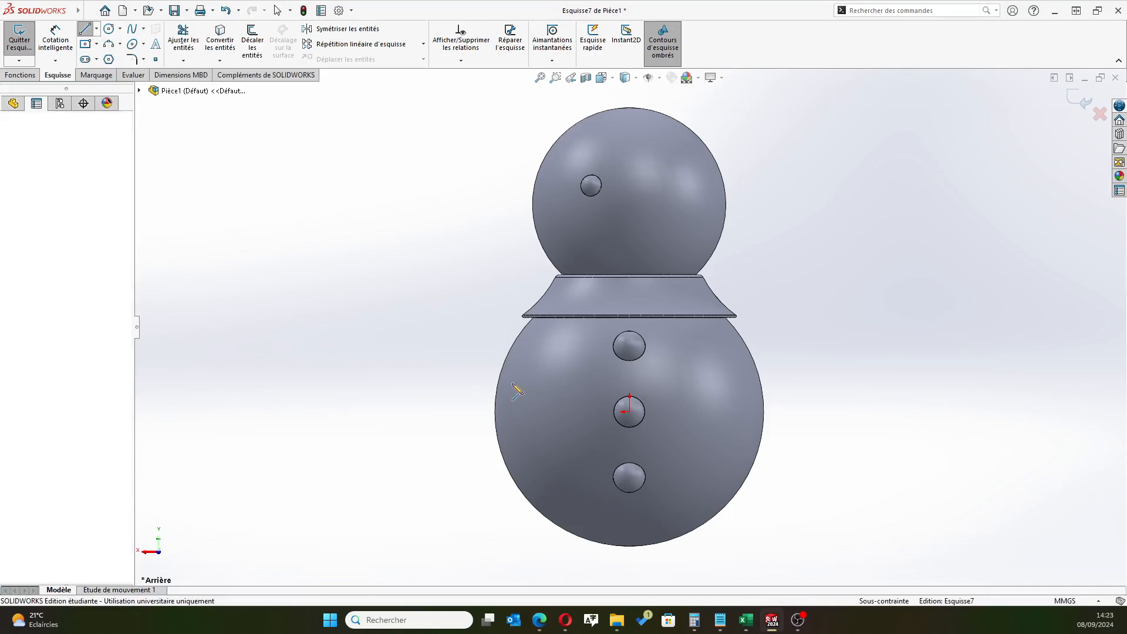
left_click(498, 381)
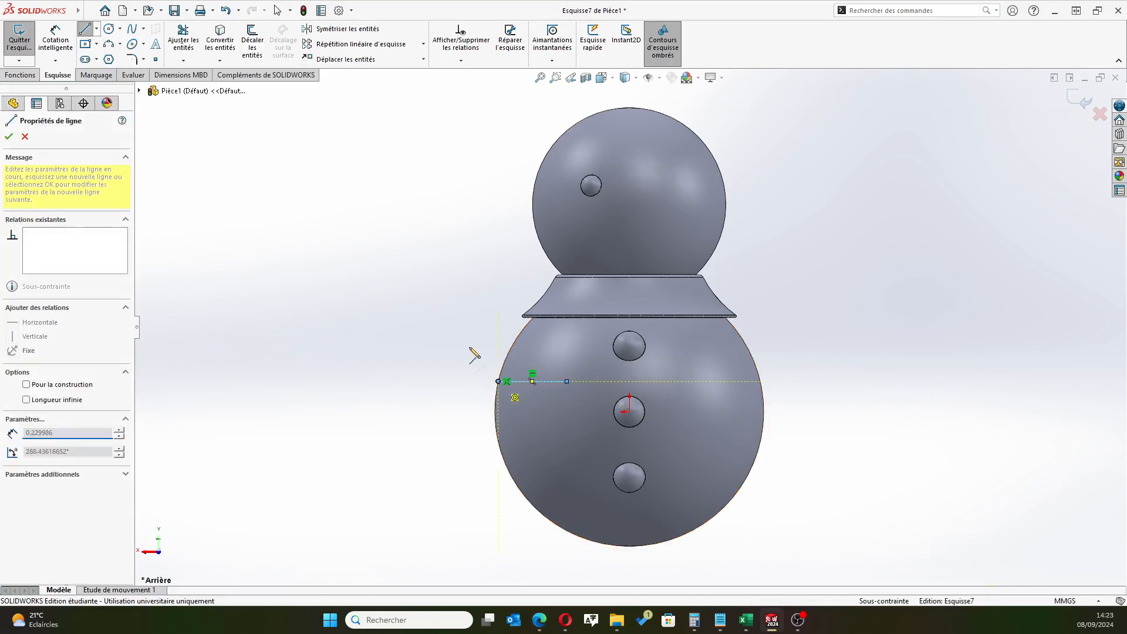
left_click(426, 293)
right_click(373, 323)
left_click(410, 332)
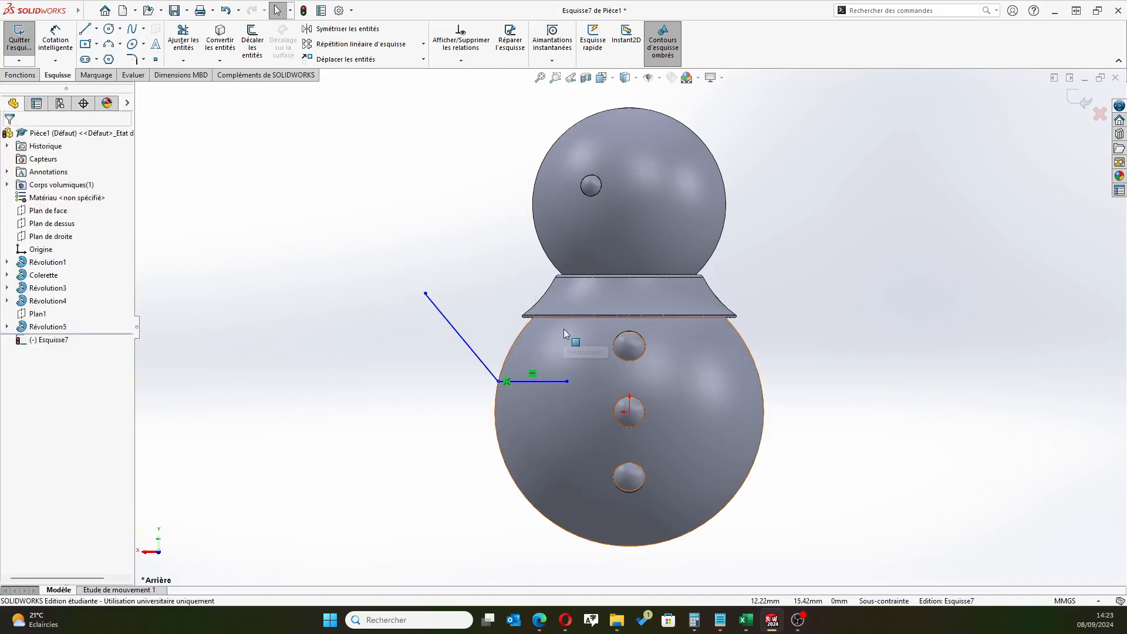
Dimension the horizontal line's inner endpoint 10 mm vertically above the origin
left_click(55, 40)
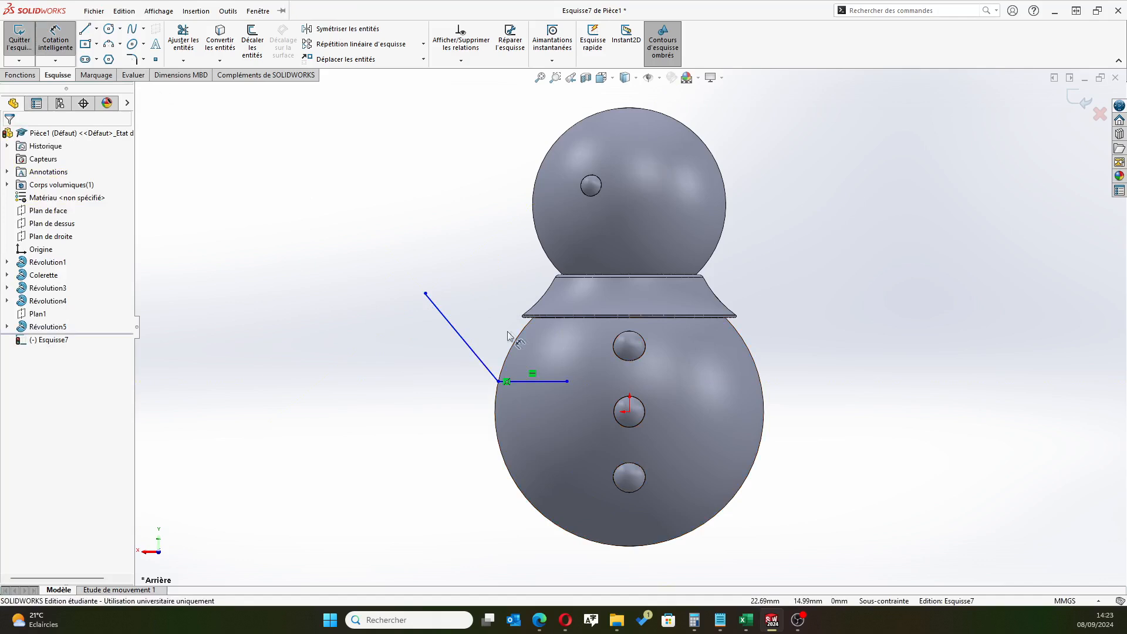
left_click(567, 381)
left_click(629, 411)
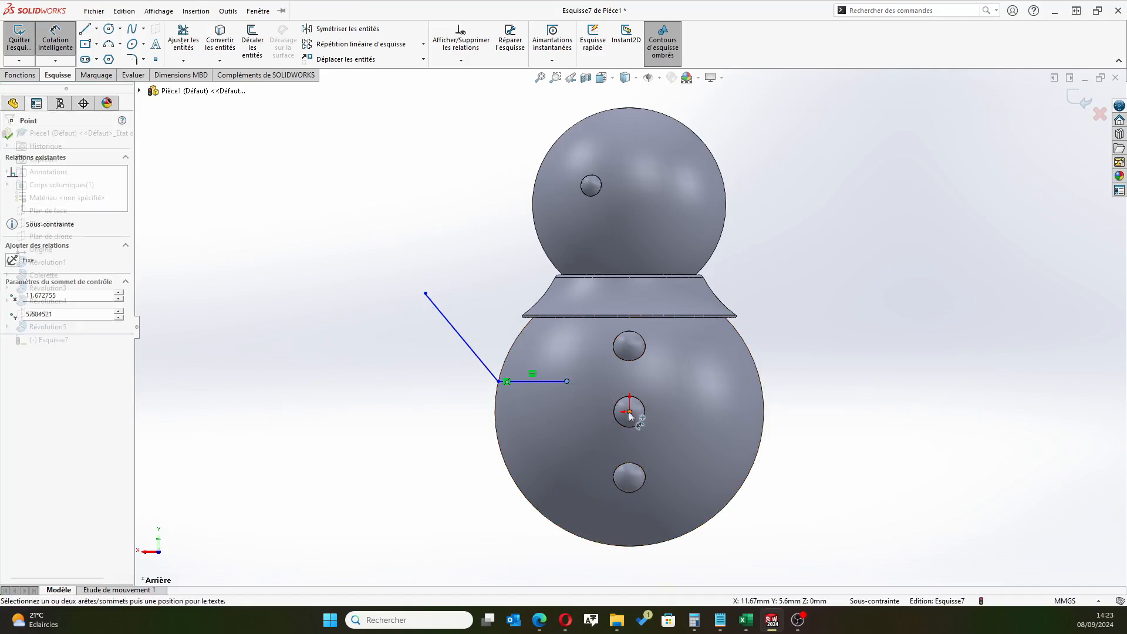
left_click(673, 396)
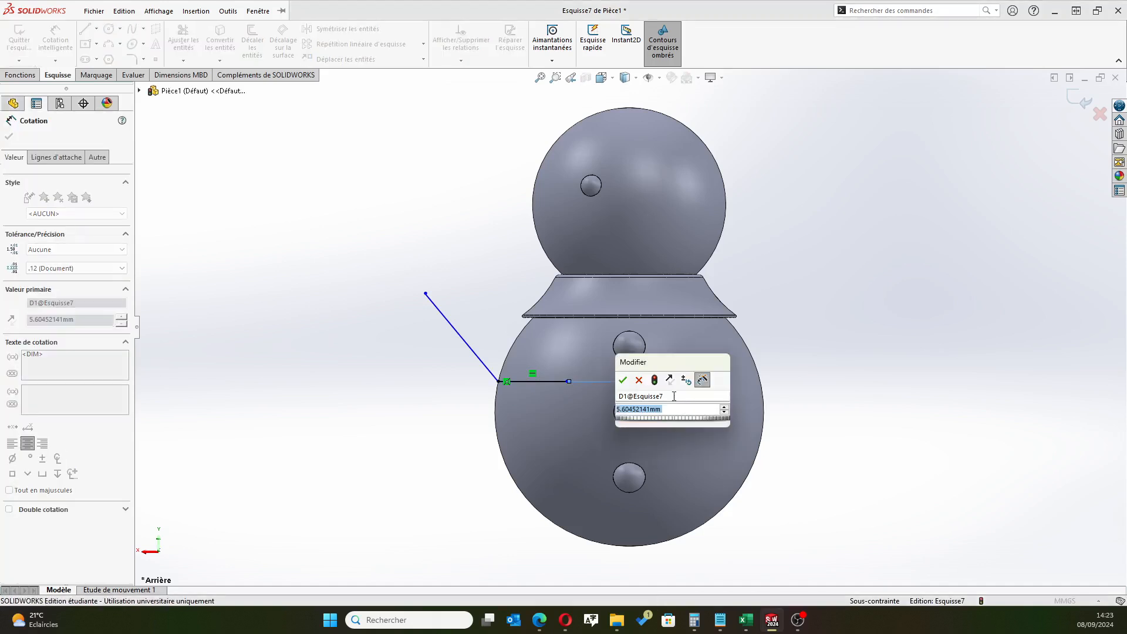
type("10")
key("Return")
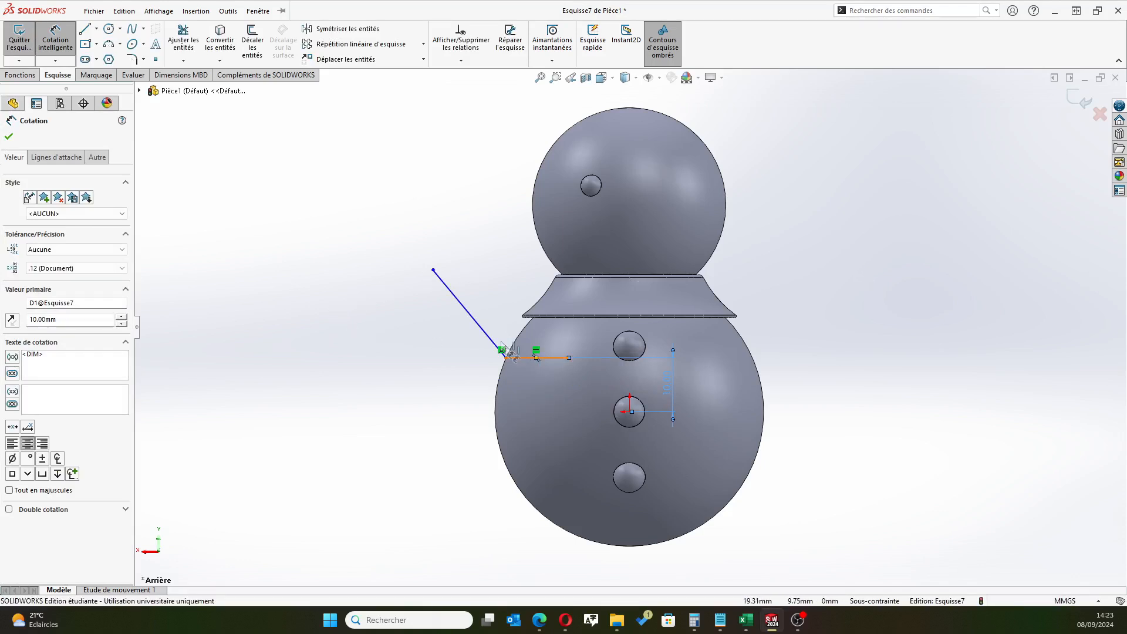
Set the angle between the horizontal and oblique lines to 125° and make the horizontal line construction geometry
left_click(527, 360)
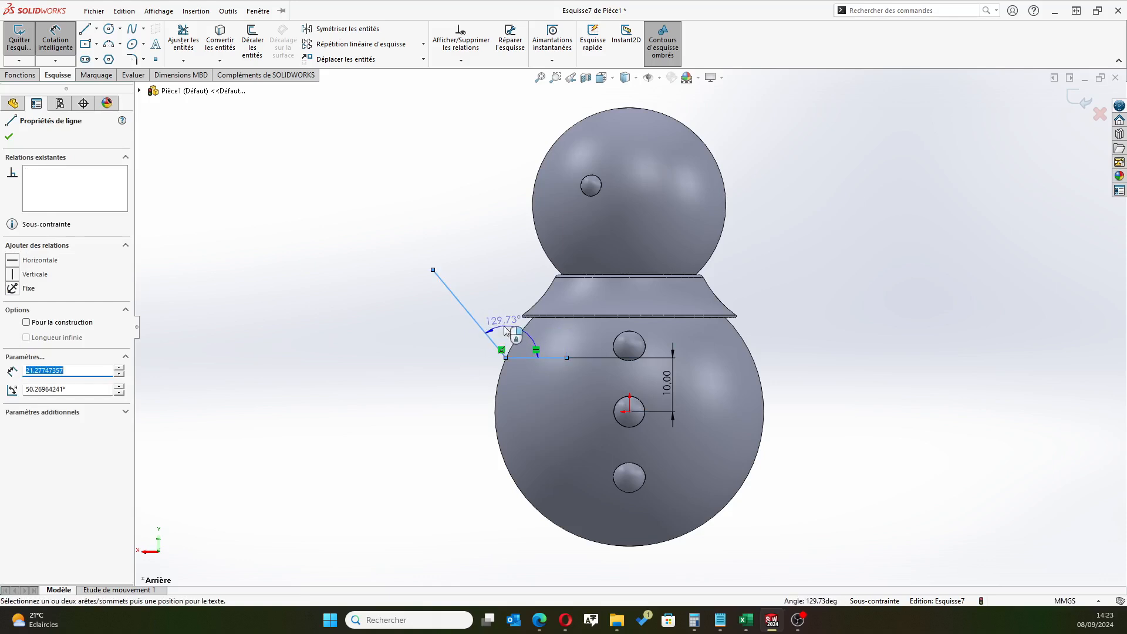
left_click(486, 329)
left_click(370, 307)
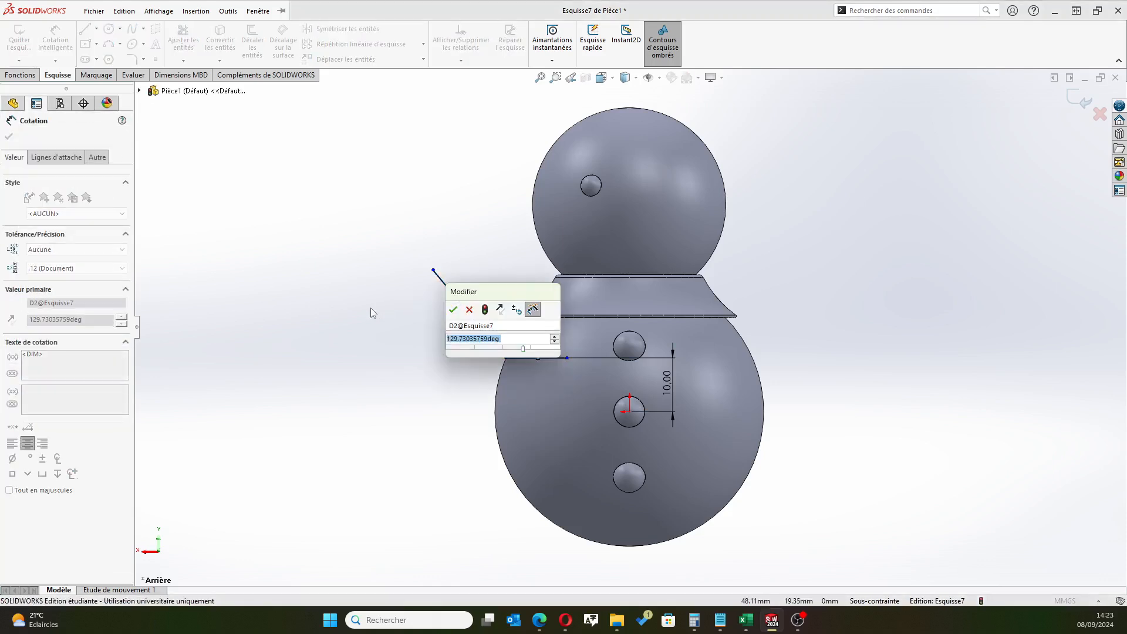
type("125")
key("Return")
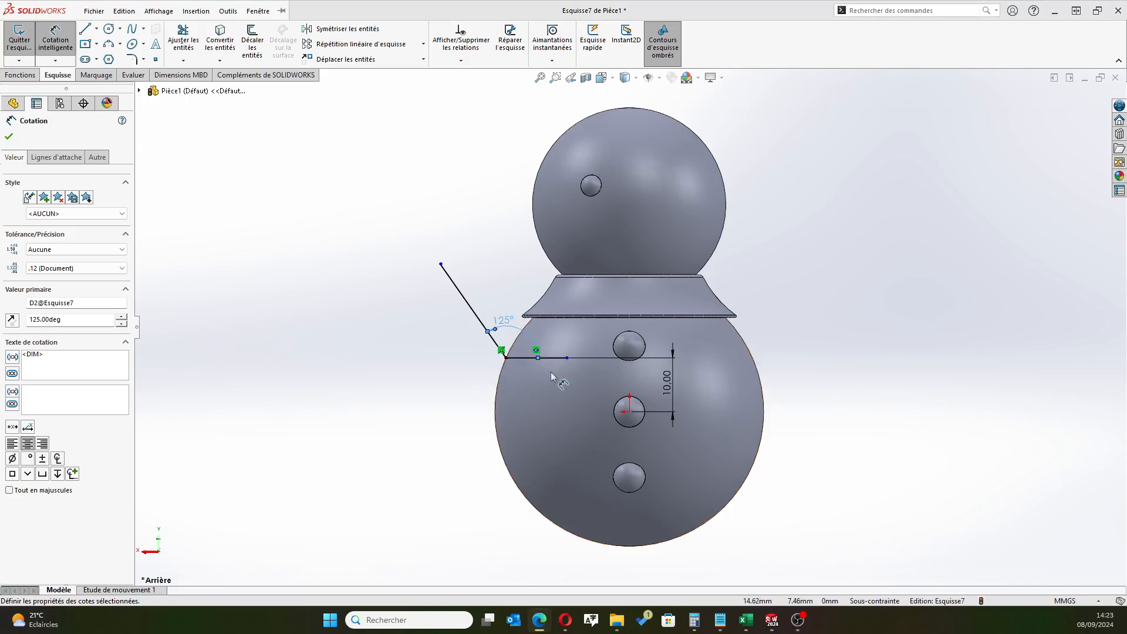
left_click(12, 136)
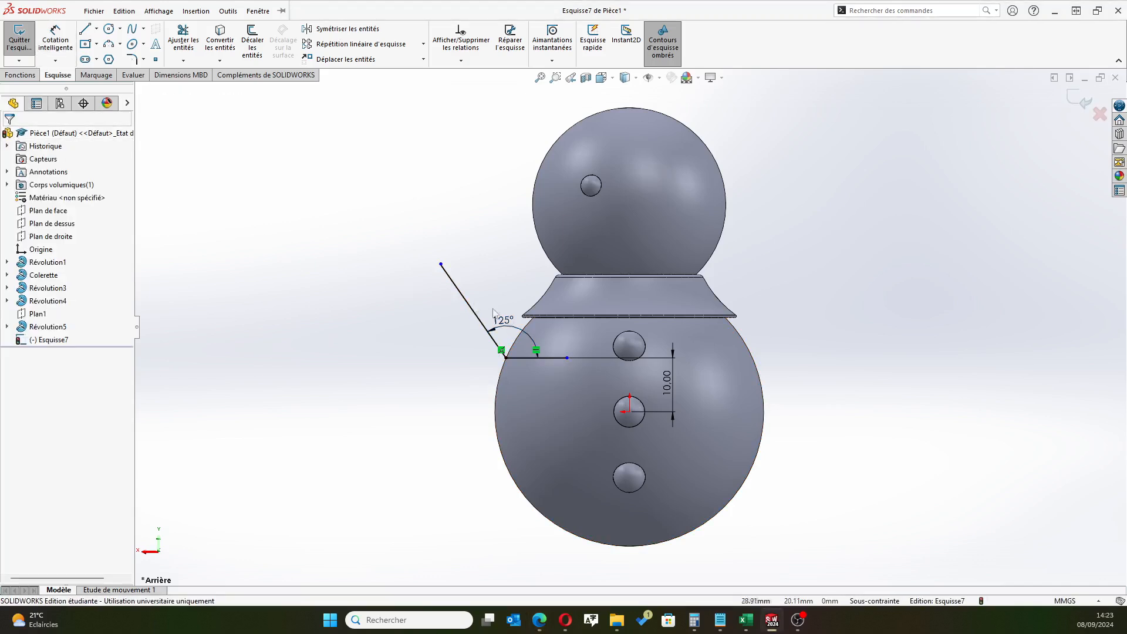
left_click(524, 359)
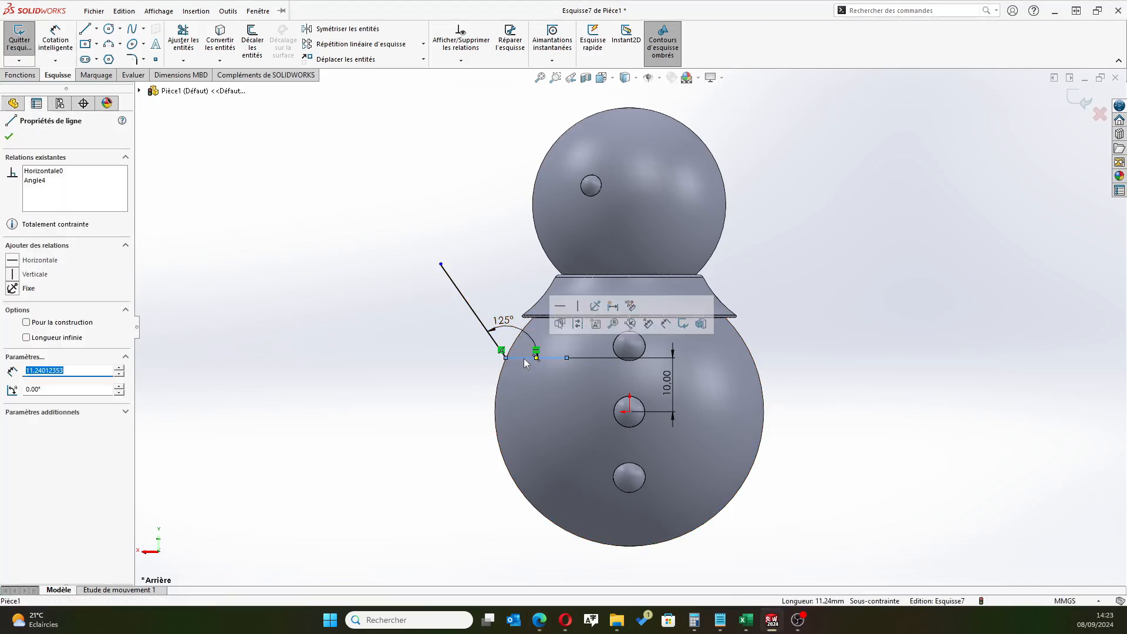
left_click(422, 368)
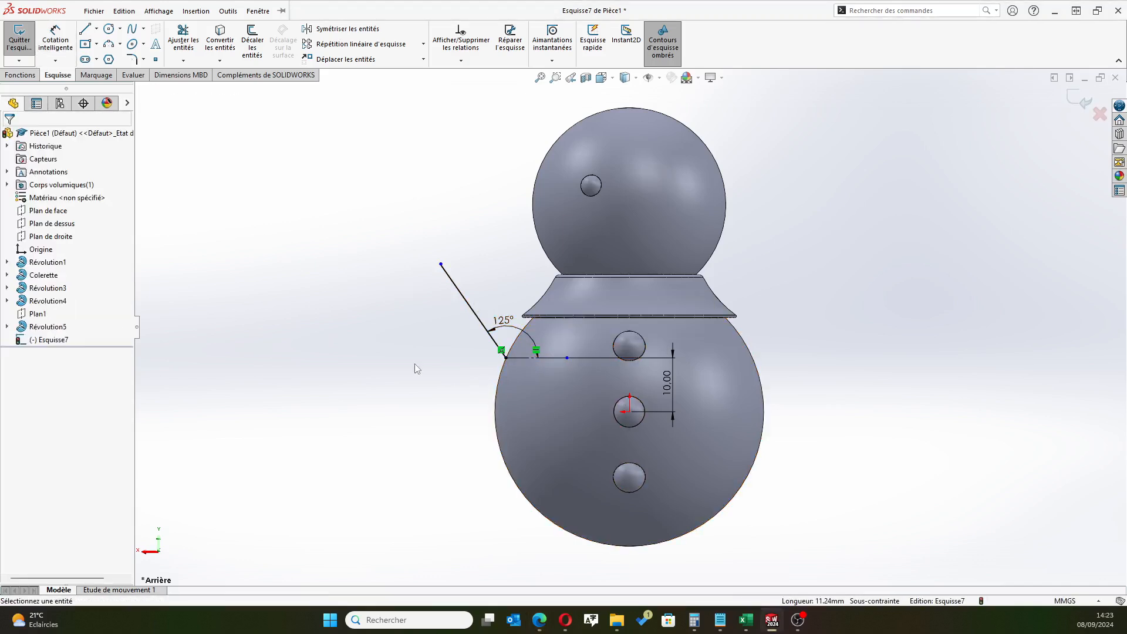
Close the arm profile with an end line about 1.5 mm long, a second long side about 27 mm, and a line back to the shoulder point
key("z")
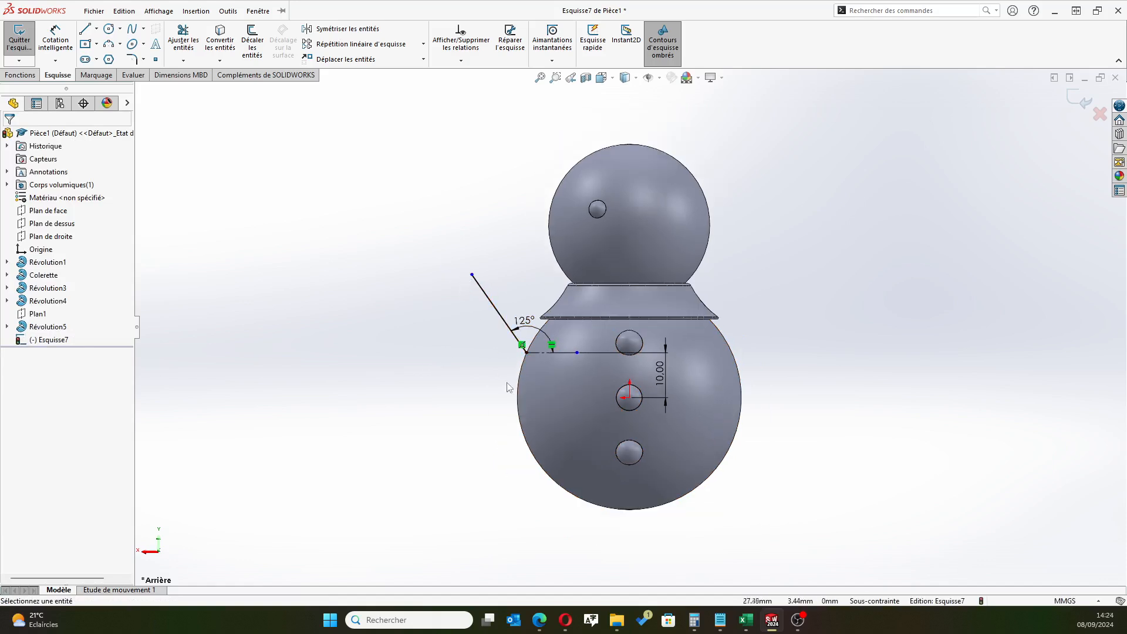
scroll(423, 259, "down", 2)
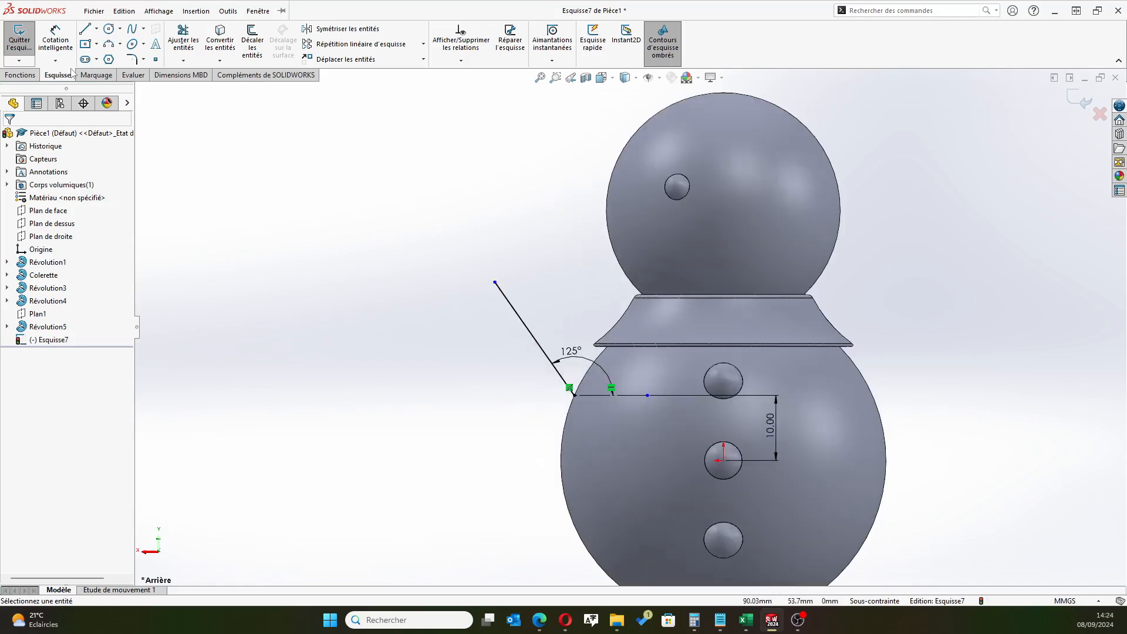
left_click(85, 30)
left_click(495, 284)
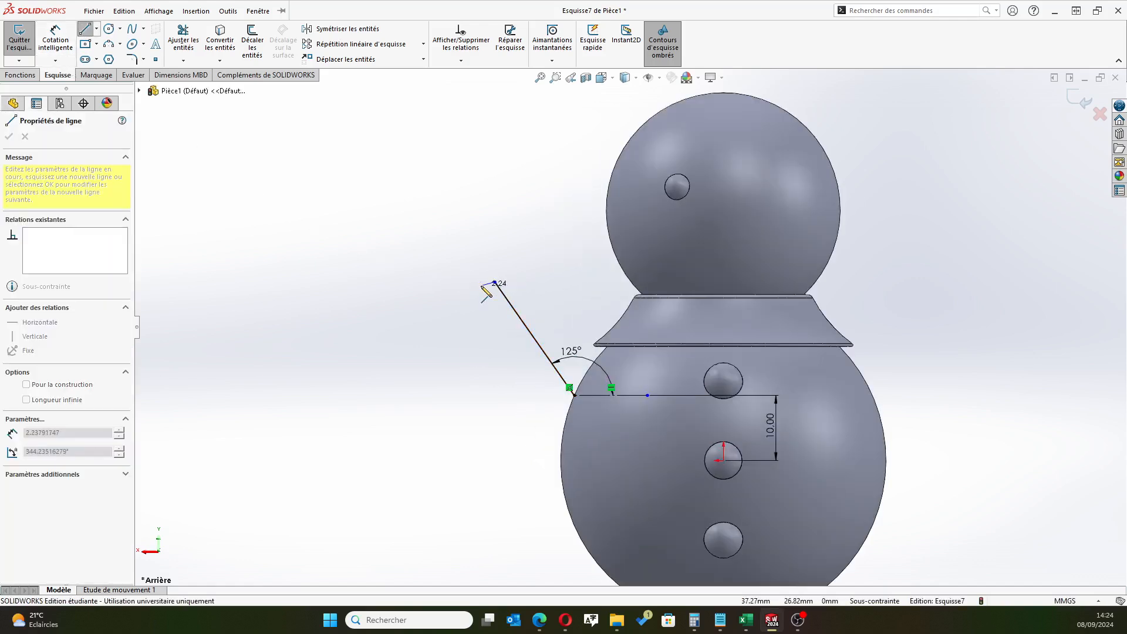
scroll(486, 294, "down", 3)
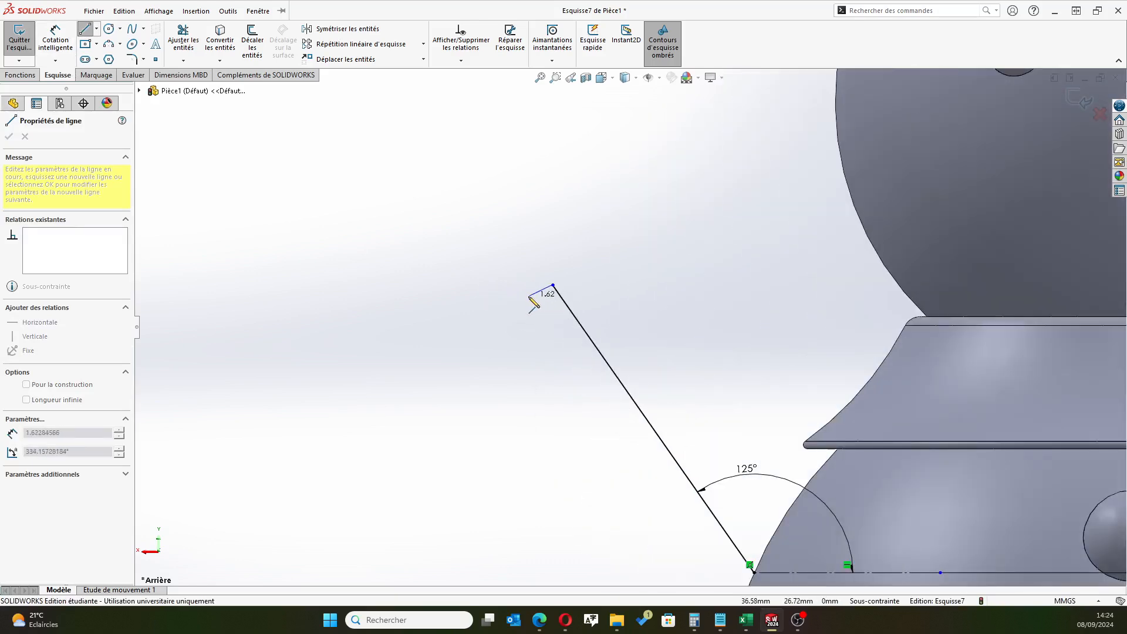
scroll(616, 481, "up", 2)
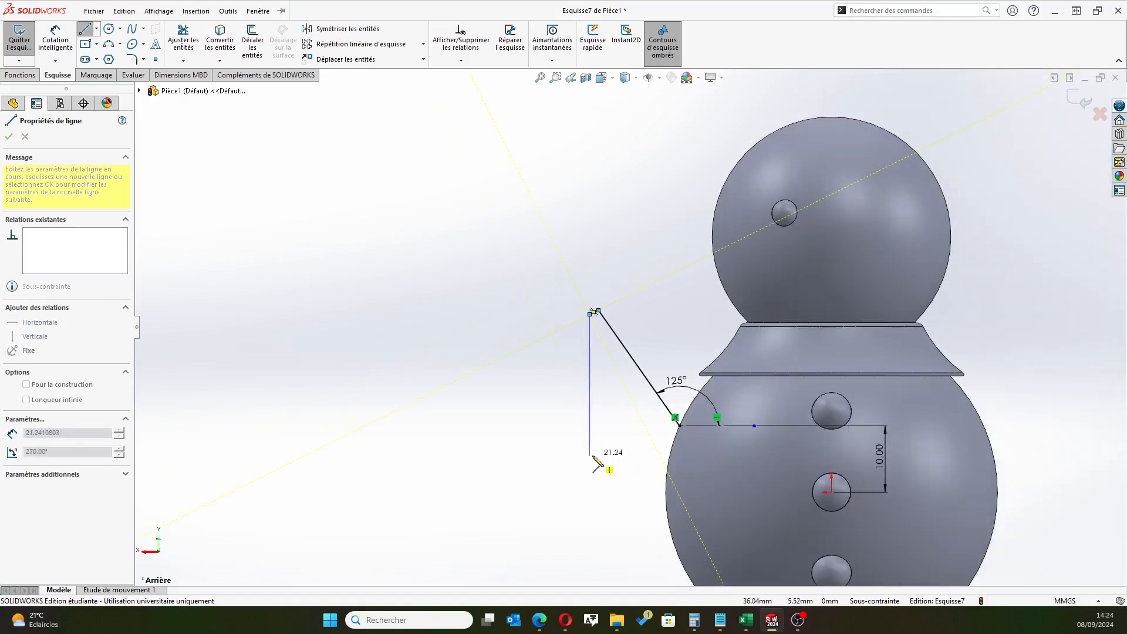
left_click(689, 469)
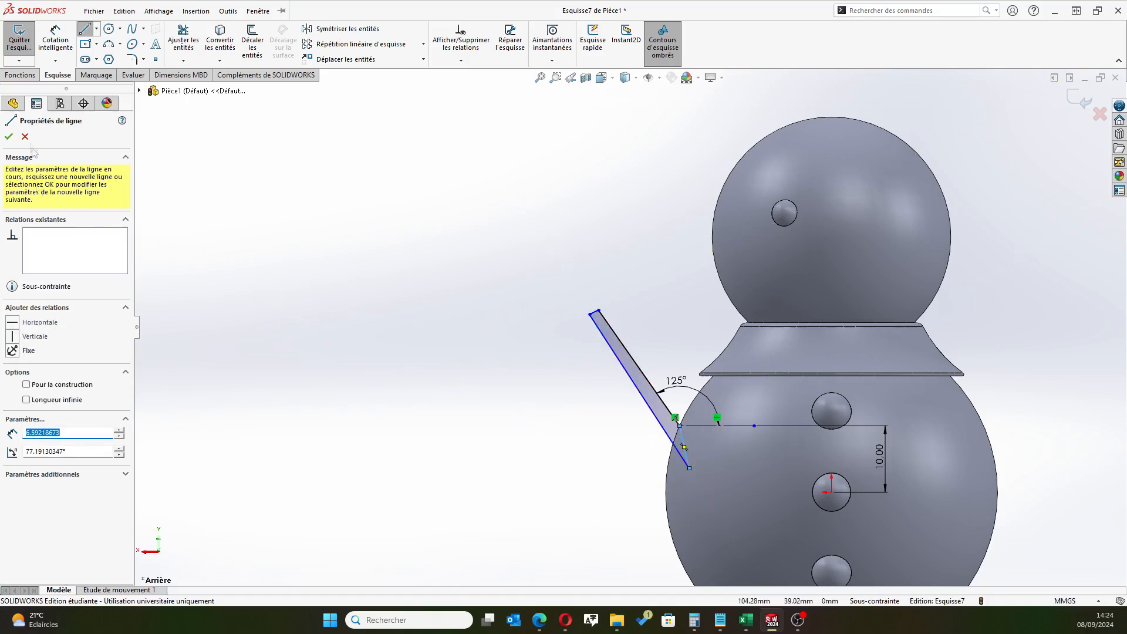
left_click(9, 139)
Dimension the short line at the arm's outer tip to 1 mm
left_click(55, 41)
scroll(587, 323, "down", 4)
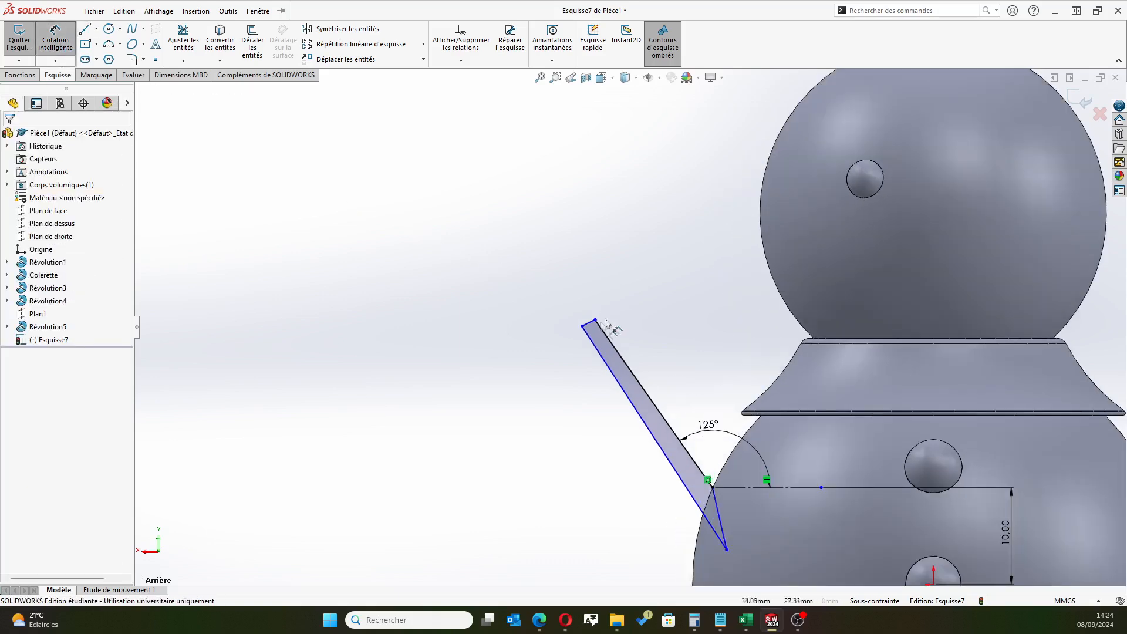
left_click(585, 325)
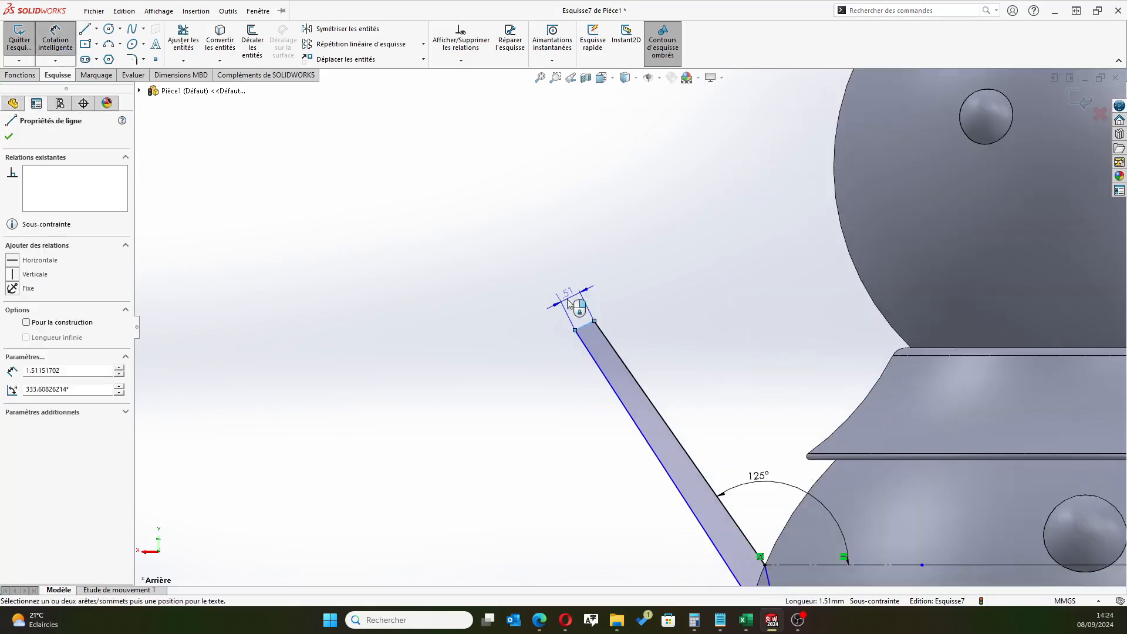
left_click(566, 304)
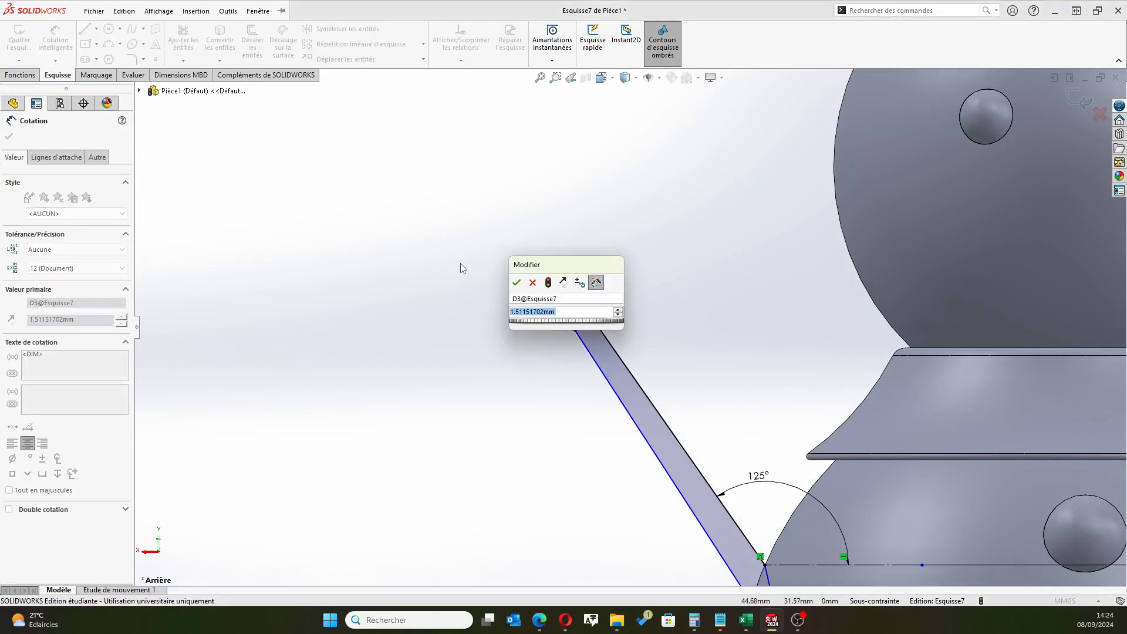
type("1")
key("Return")
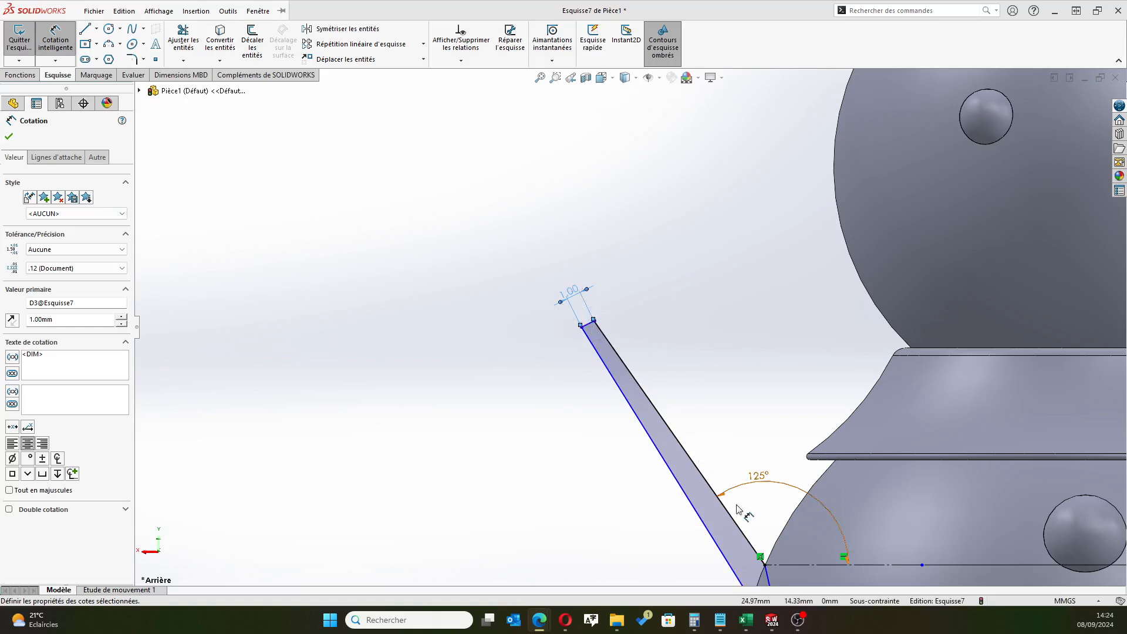
Set the angle between the arm profile's two long sides to 1°
scroll(593, 330, "up", 3)
scroll(646, 405, "down", 2)
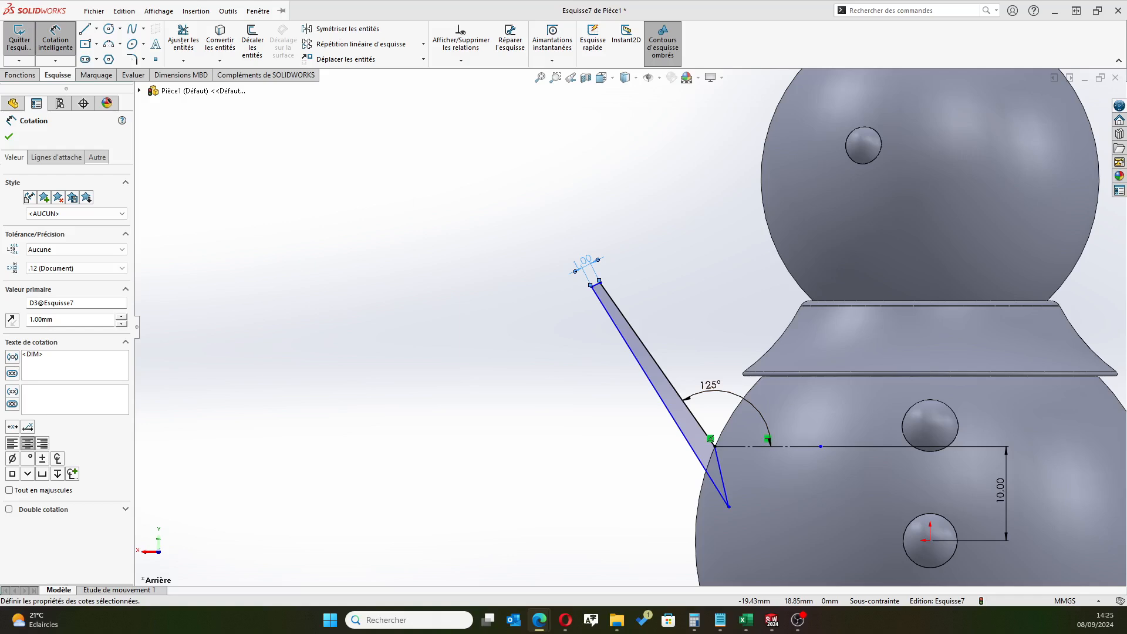
left_click(645, 359)
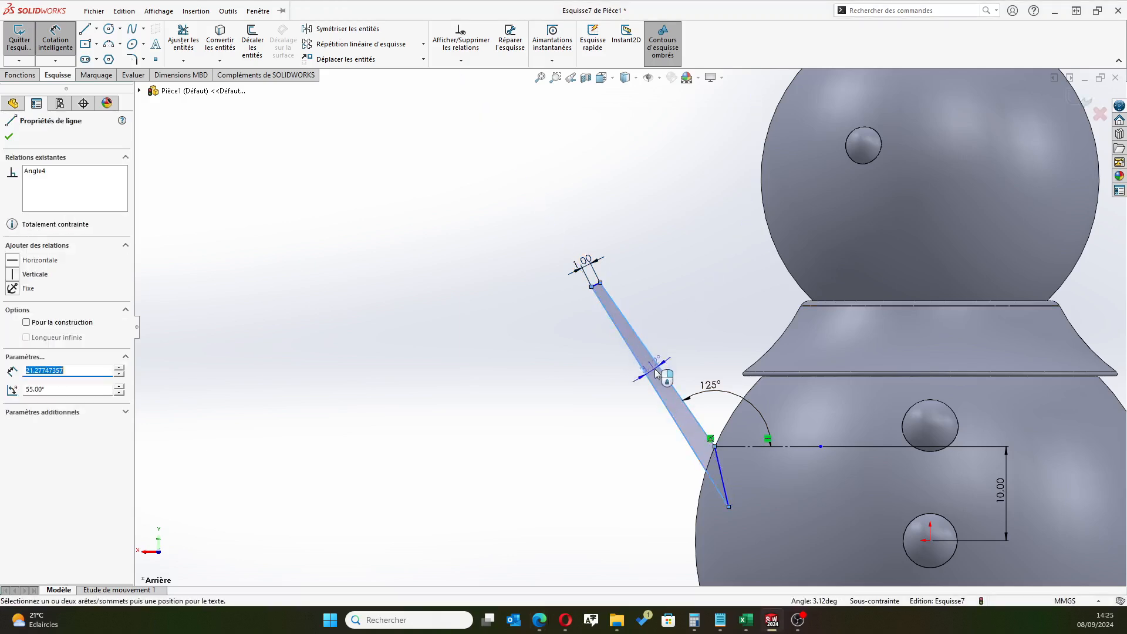
left_click(656, 373)
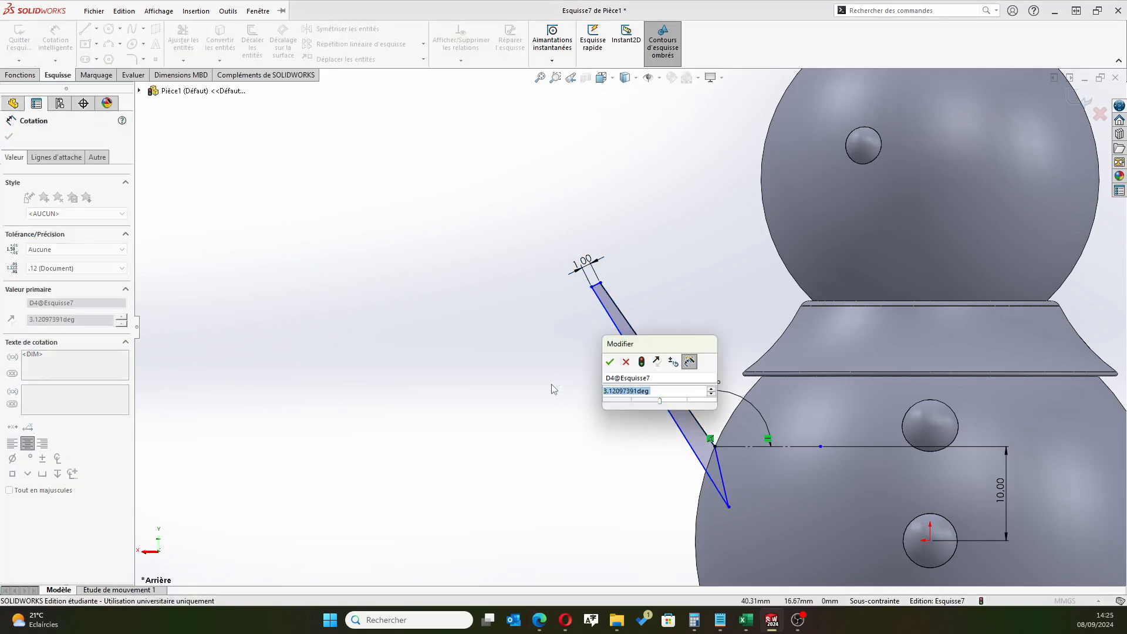
type("125")
key("Return")
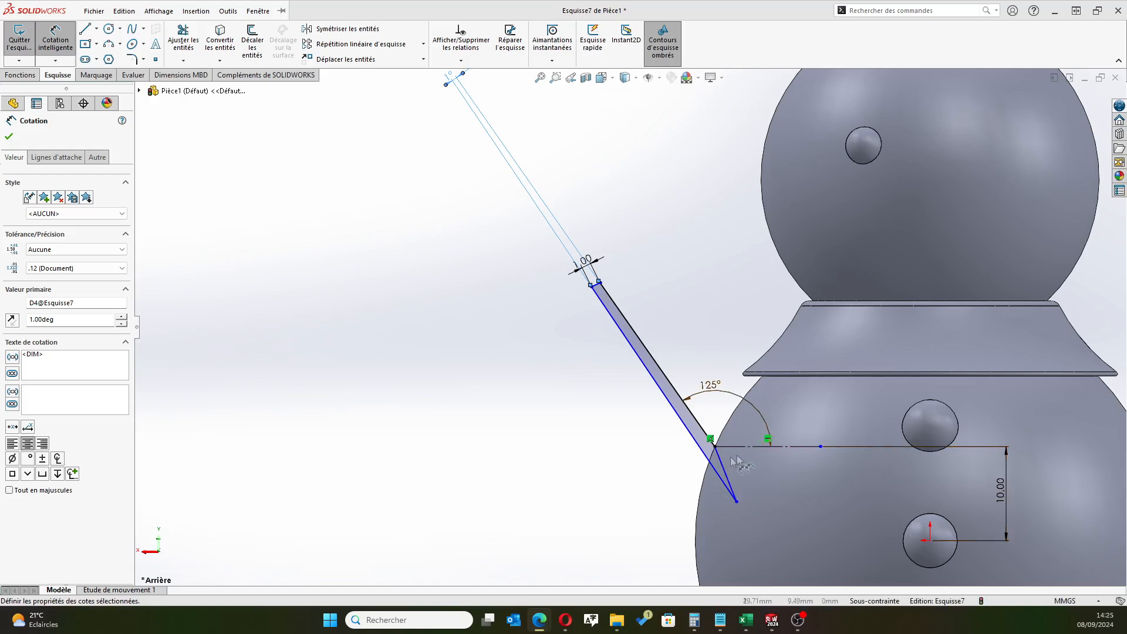
Exit the arm sketch and revolve the profile 360° about its 125° long side, merged with the body
left_click(9, 136)
left_click(1060, 109)
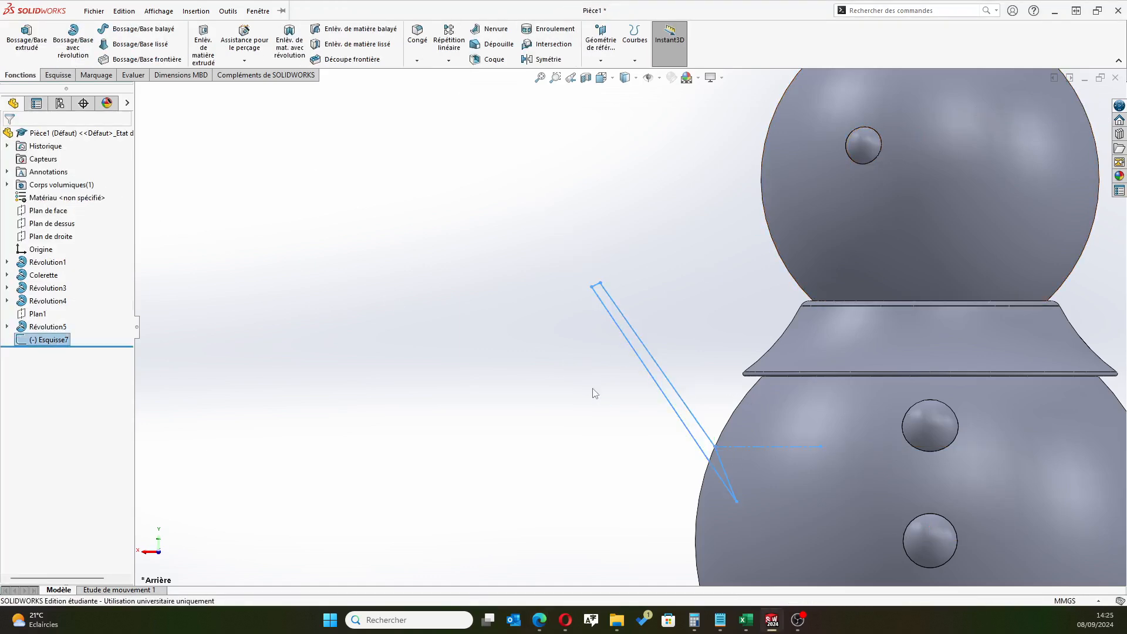
left_click(73, 41)
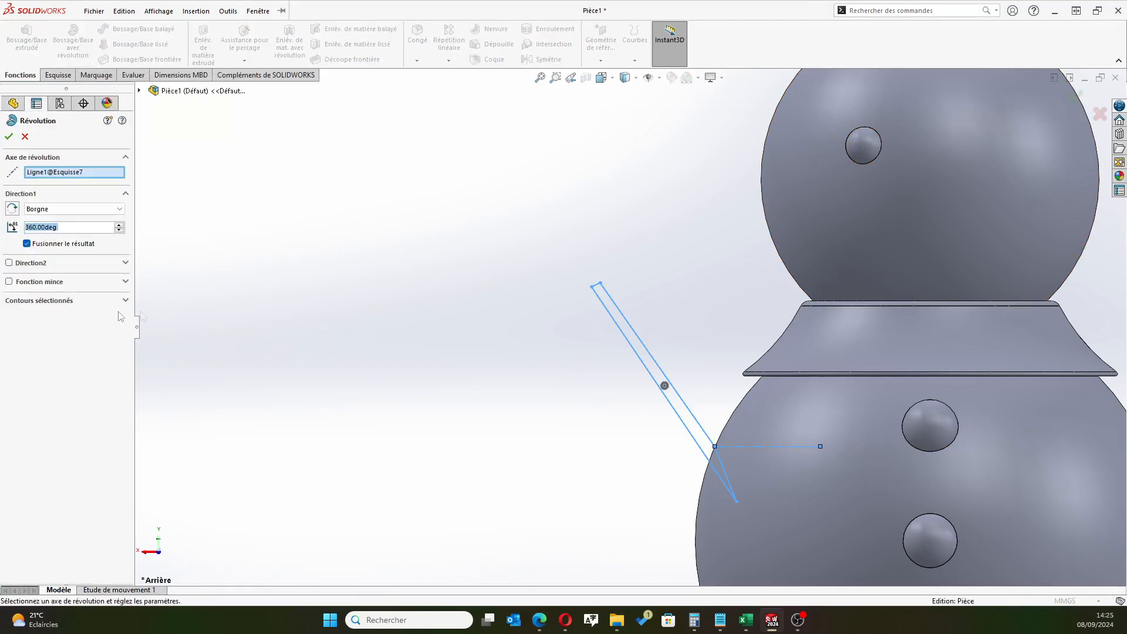
left_click(92, 171)
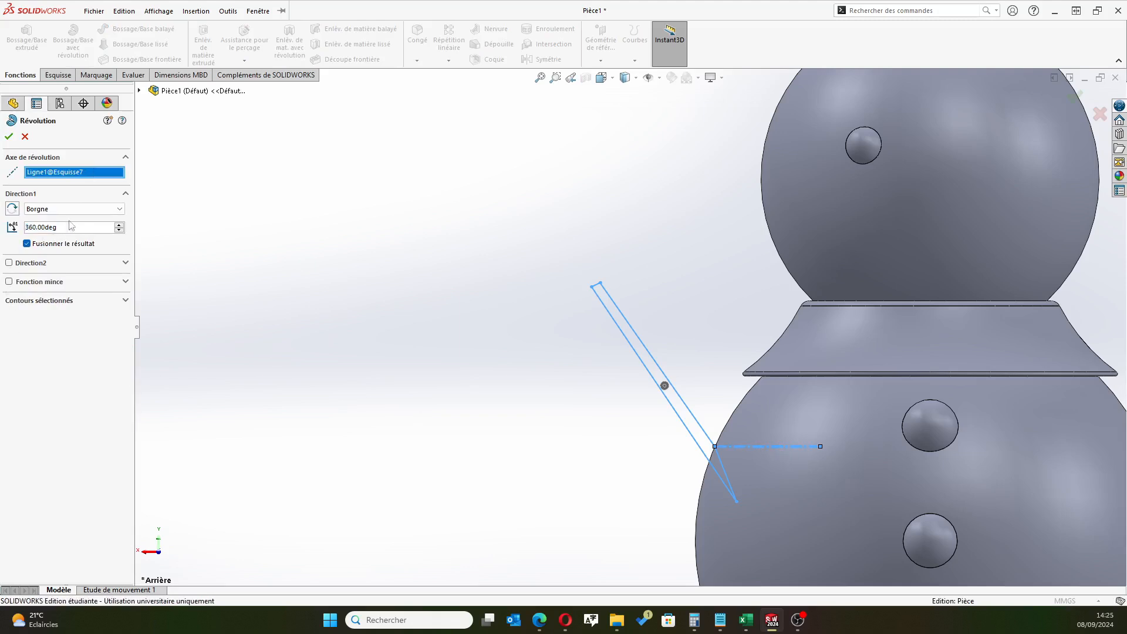
key("Delete")
left_click(627, 332)
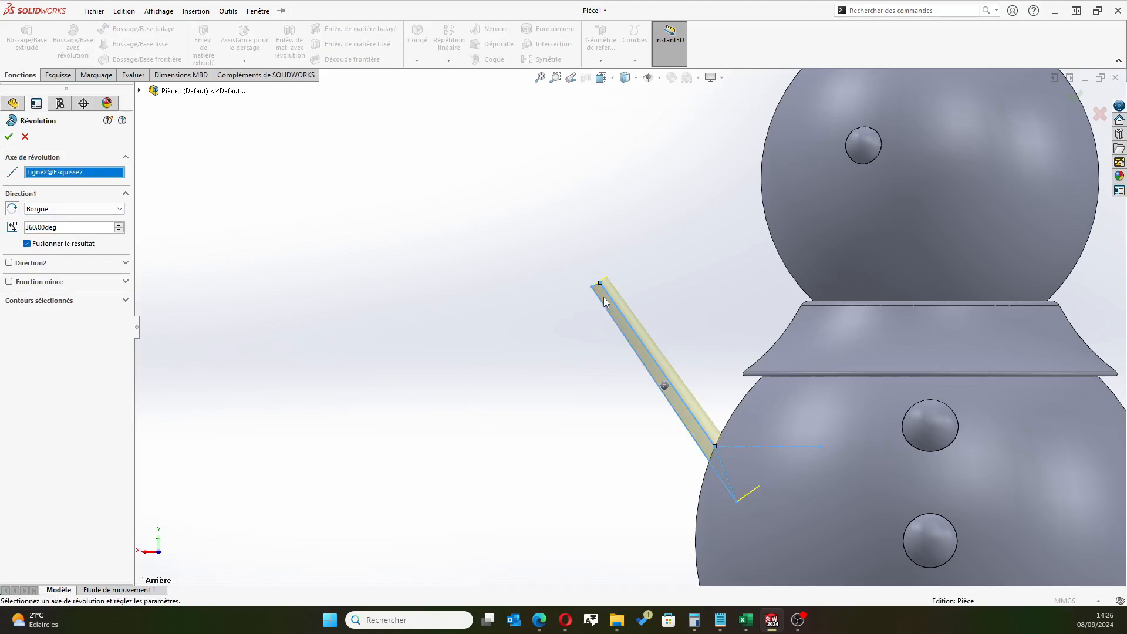
left_click(8, 136)
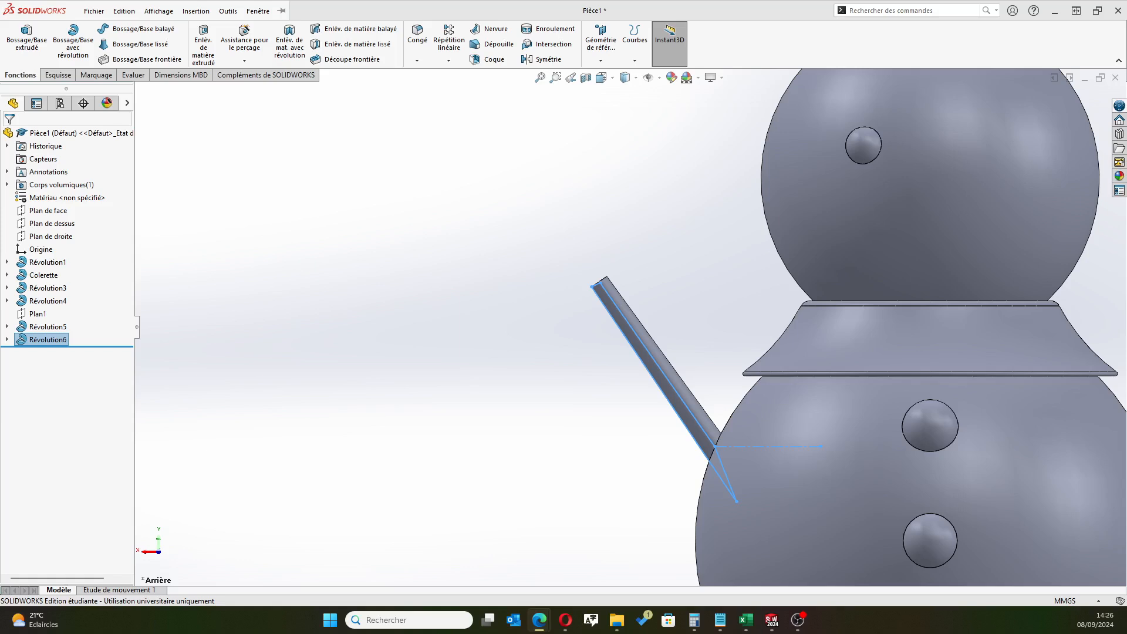
Fillet the circular edge at the arm's outer tip with a 0.5 mm radius
scroll(567, 290, "down", 2)
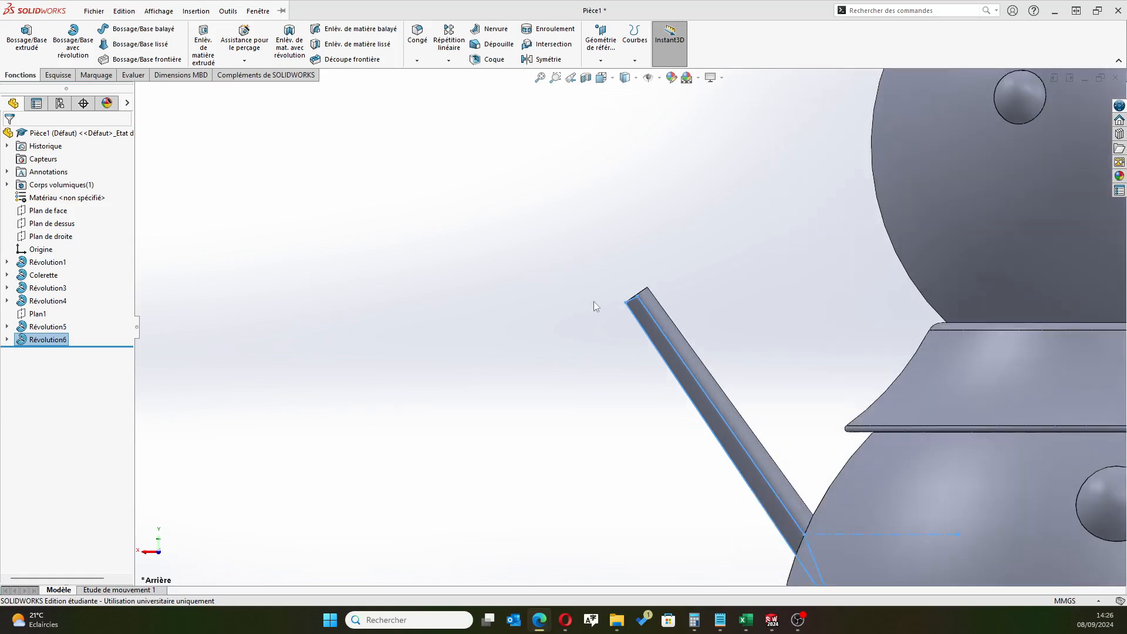
middle_click_drag(604, 326, 616, 304)
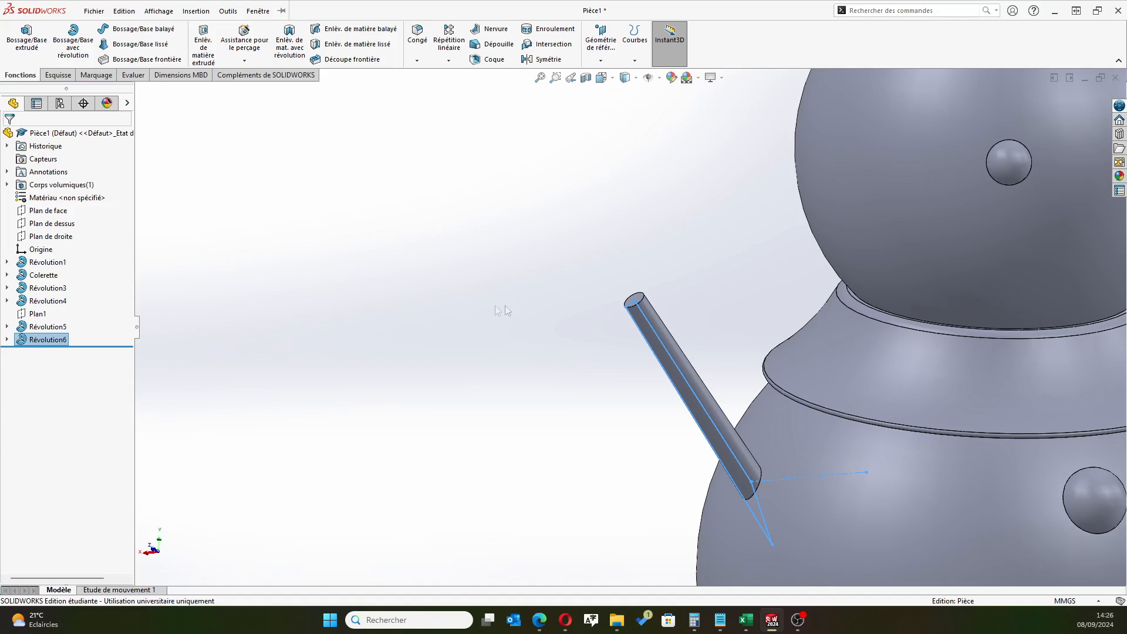
left_click(417, 37)
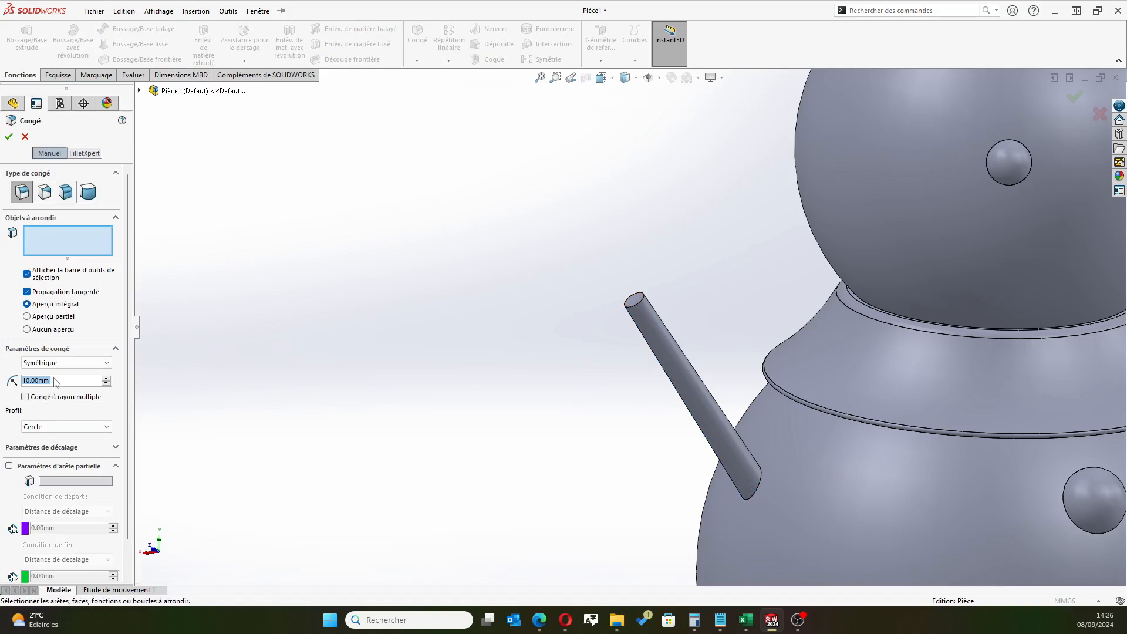
type("0.5")
key("Return")
scroll(587, 329, "down", 3)
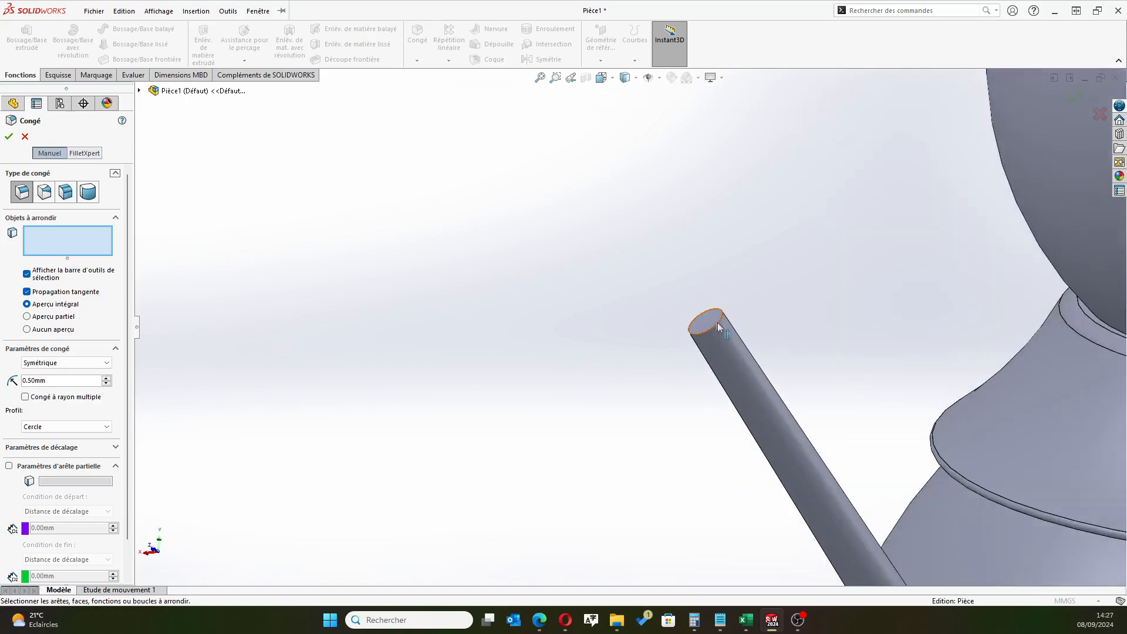
left_click(721, 322)
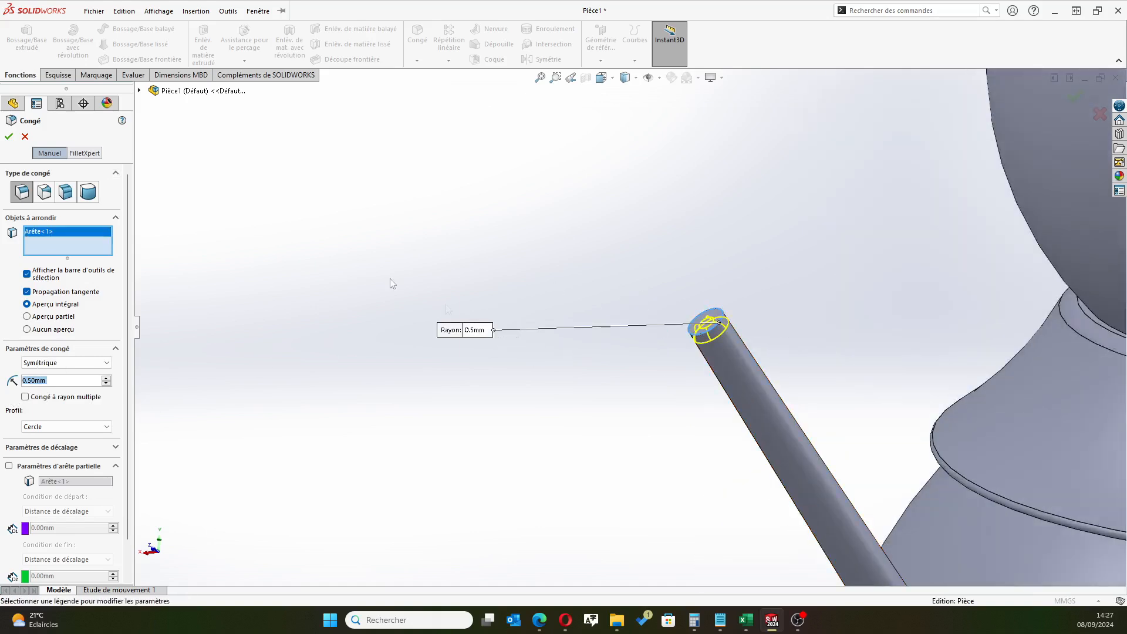
left_click(9, 136)
scroll(703, 341, "up", 3)
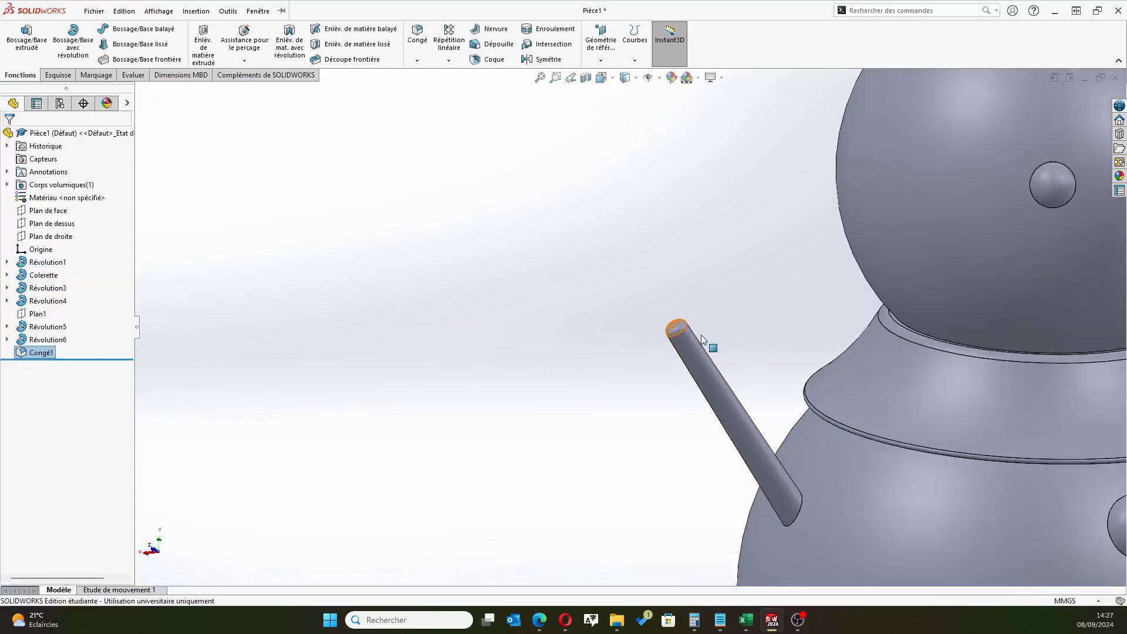
scroll(651, 330, "down", 5)
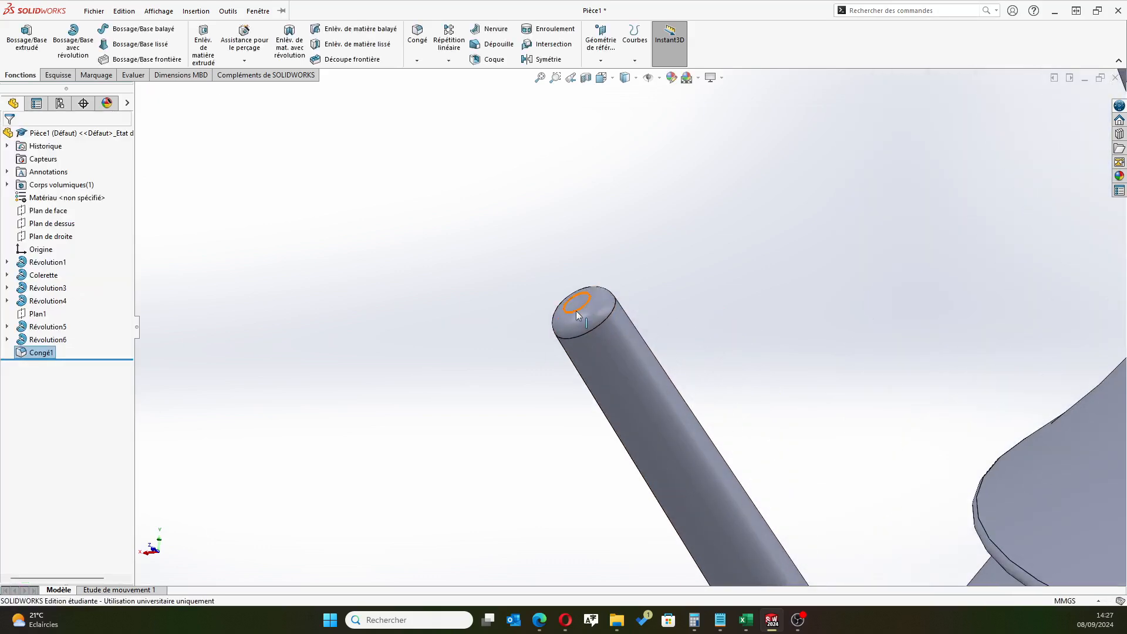
scroll(565, 318, "up", 5)
key("alt+Tab")
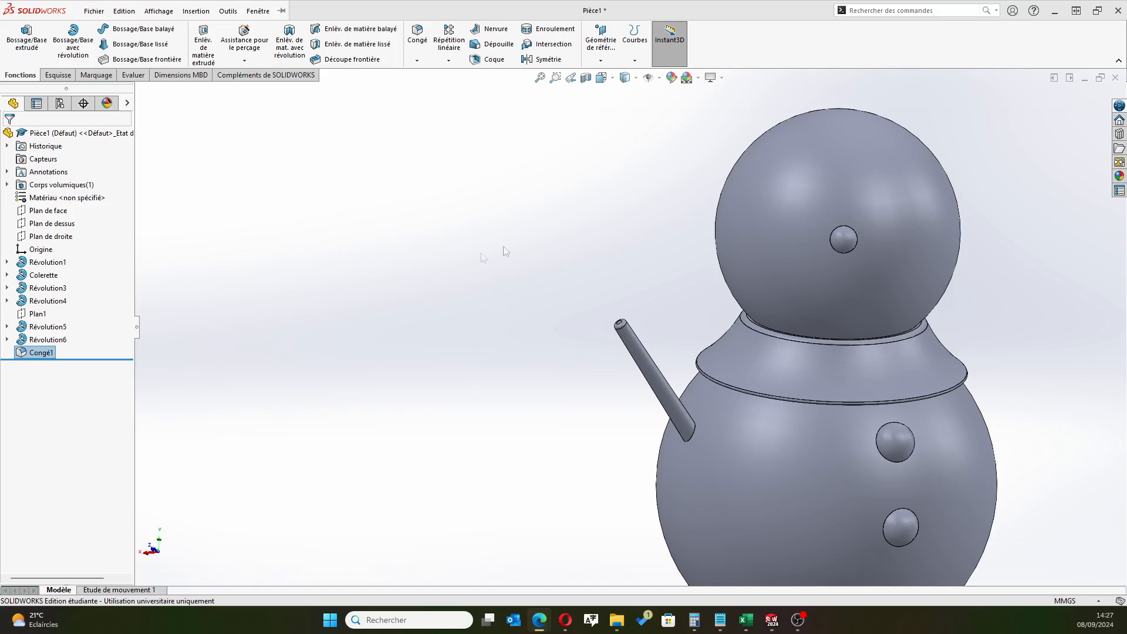
Start a new sketch on the front plane and face it squarely from the snowman's button side
left_click(49, 211)
left_click(56, 202)
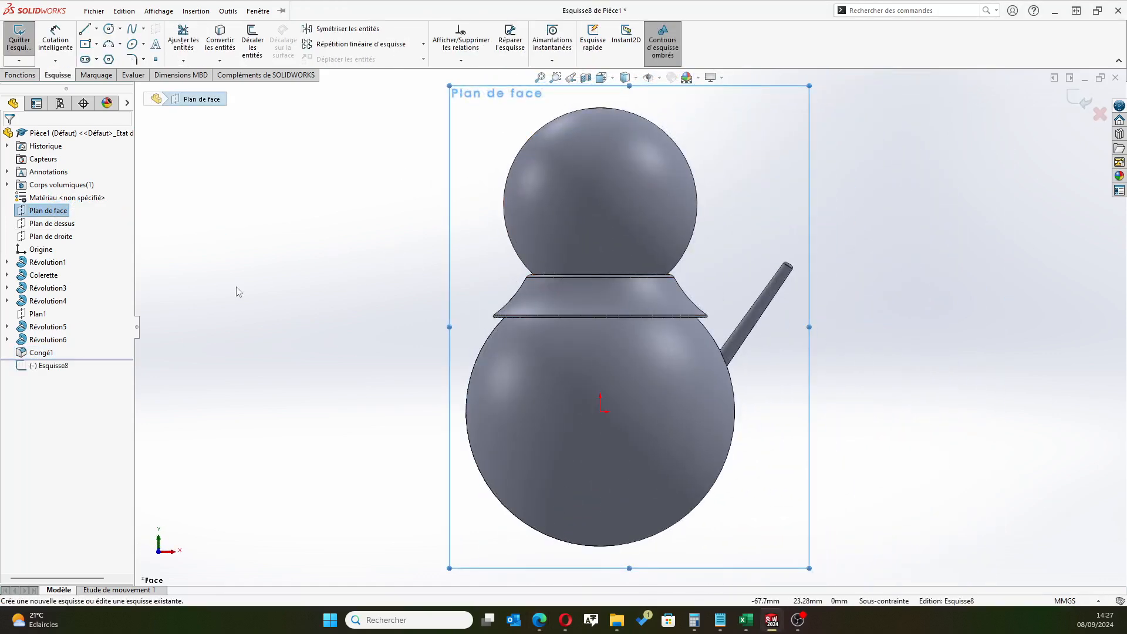
left_click(43, 366)
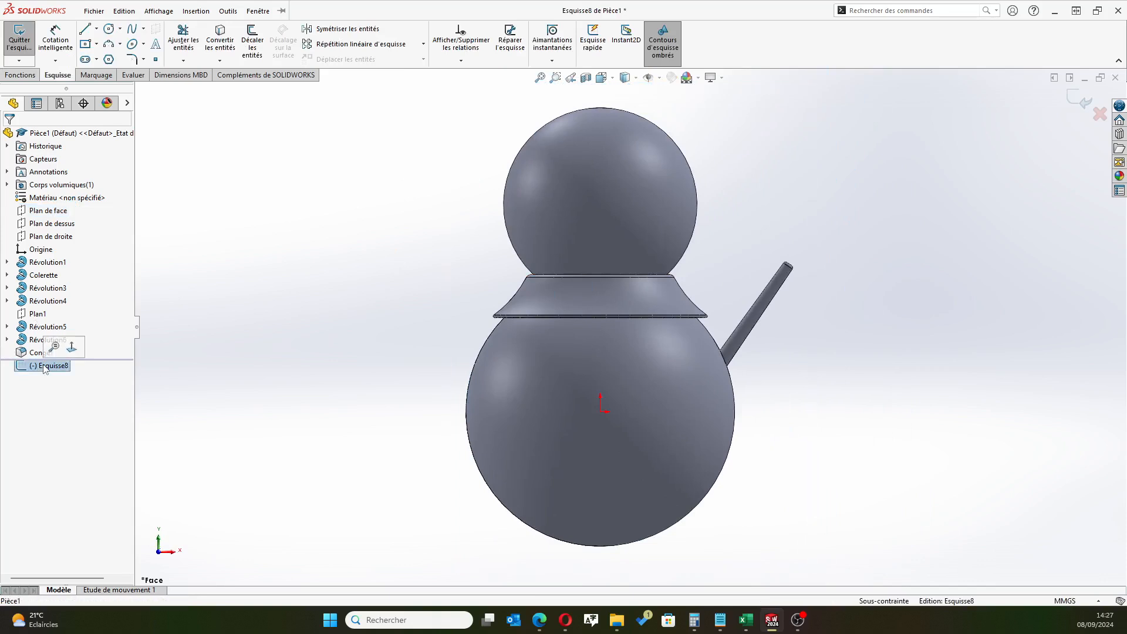
left_click(72, 348)
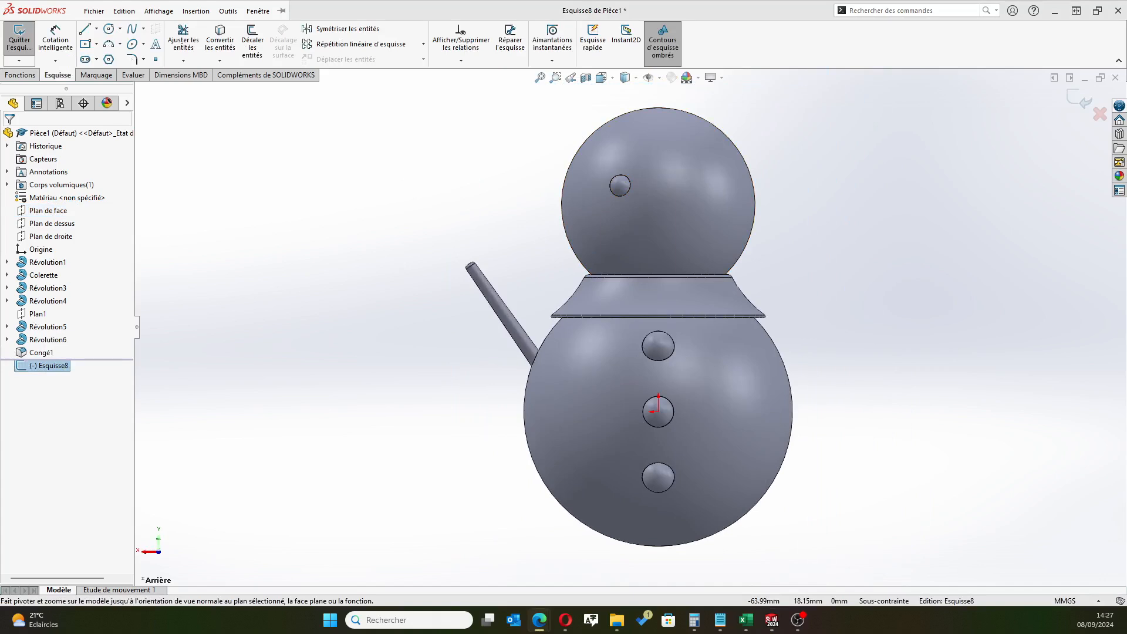
Draw a construction line about 18 mm long from the midpoint of the arm's tip down along the arm's axis
left_click(97, 30)
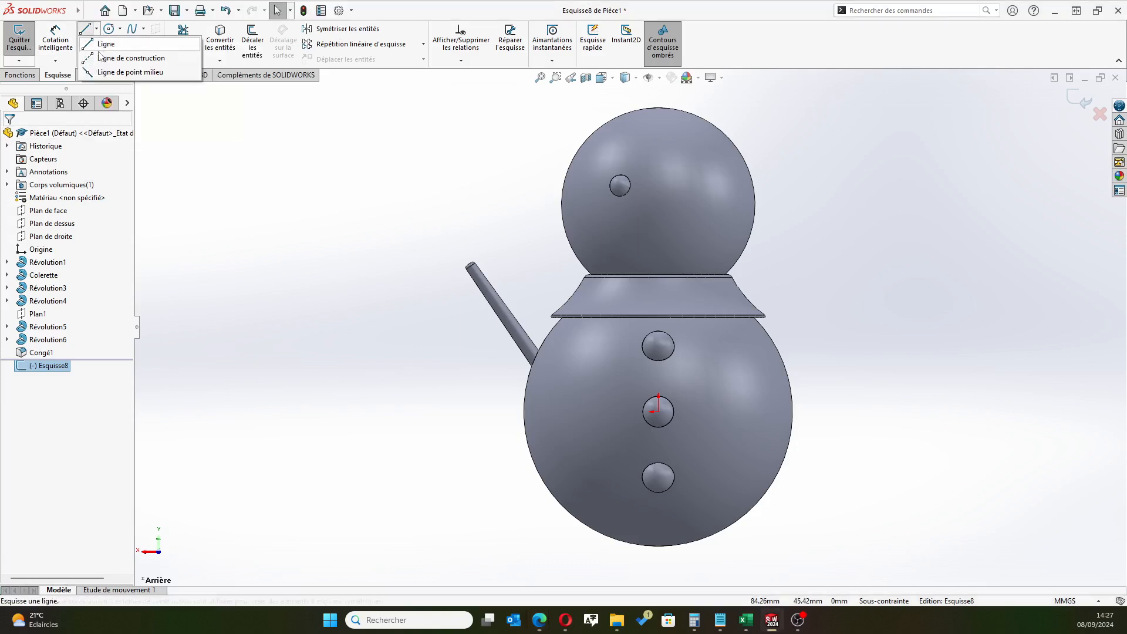
scroll(411, 258, "down", 5)
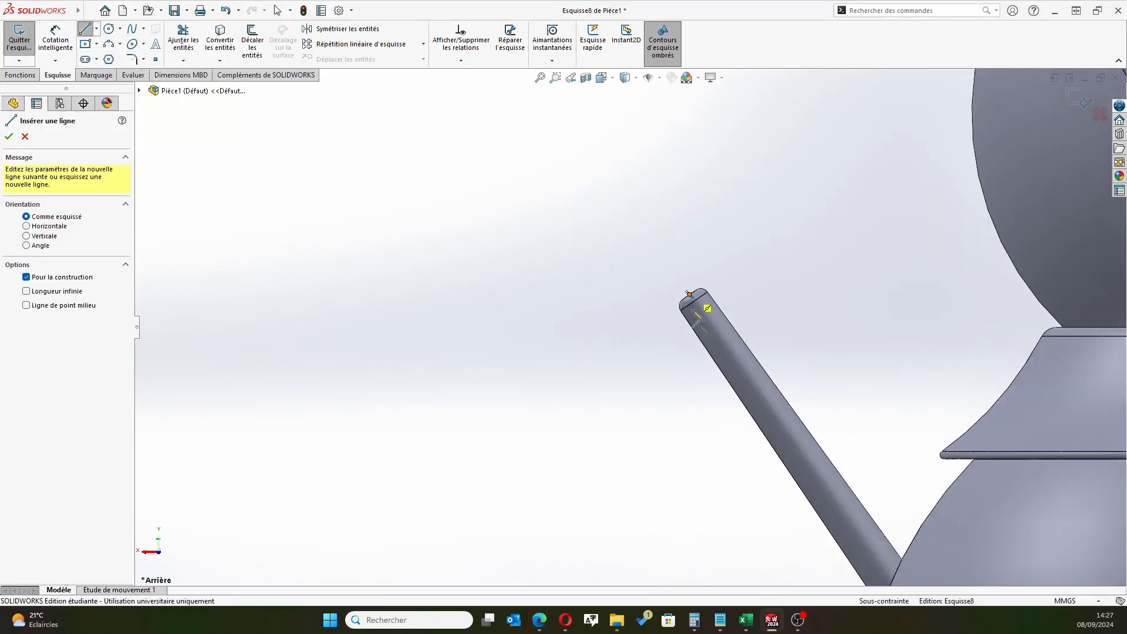
left_click(689, 294)
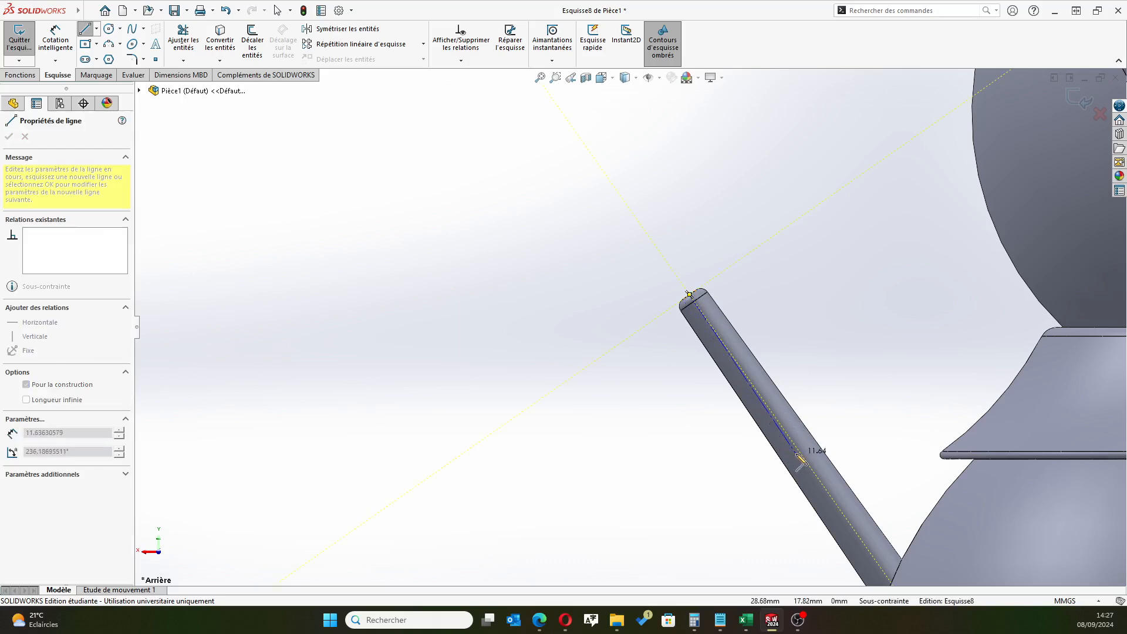
left_click(866, 547)
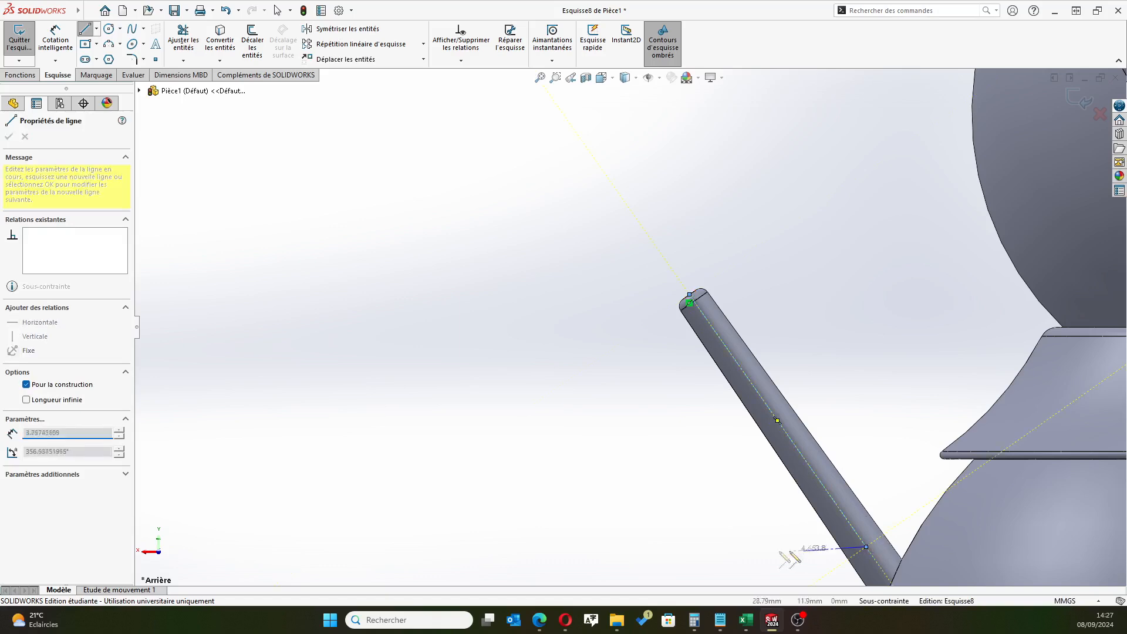
right_click(766, 552)
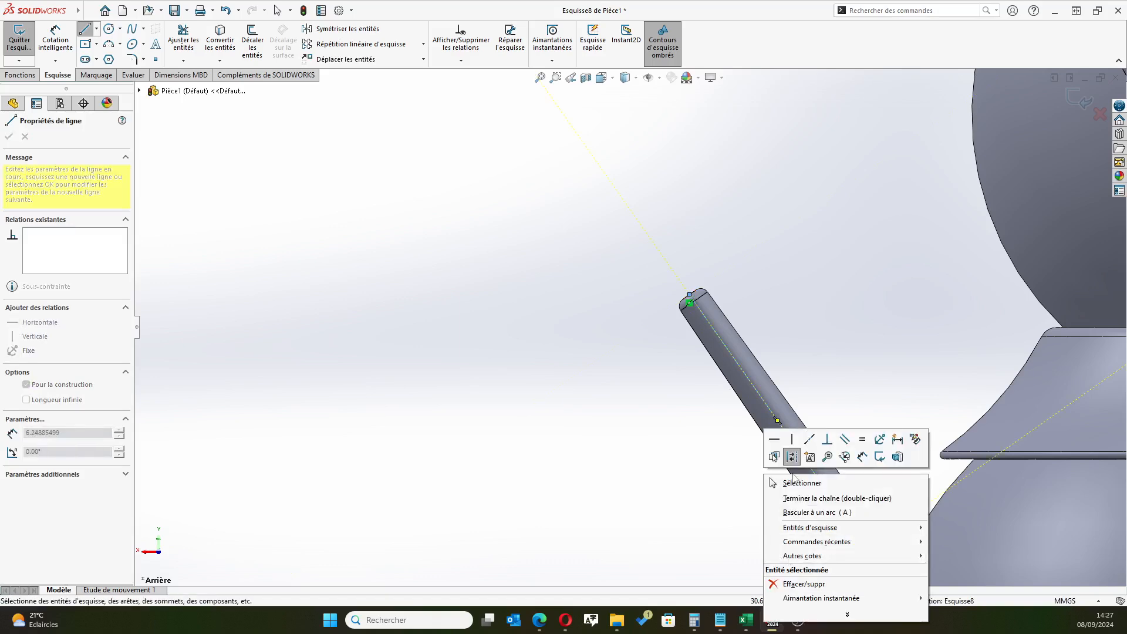
left_click(792, 477)
scroll(849, 510, "up", 3)
scroll(734, 457, "down", 2)
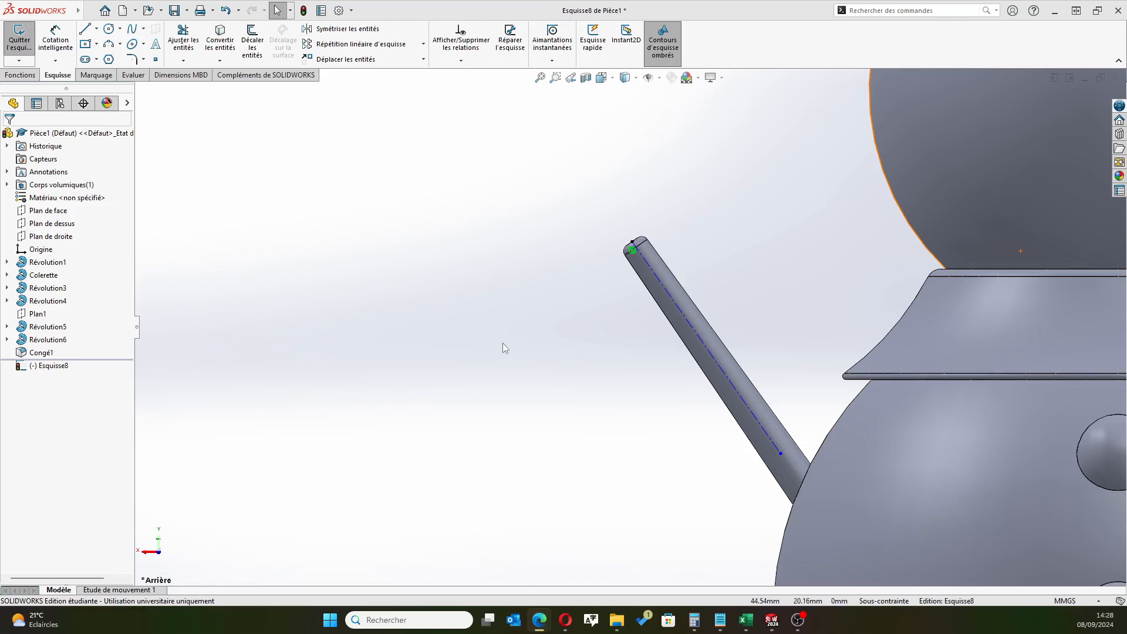
Sketch a line about 8 mm long from the upper part of the construction line, perpendicular to it and rising toward the head
left_click(85, 29)
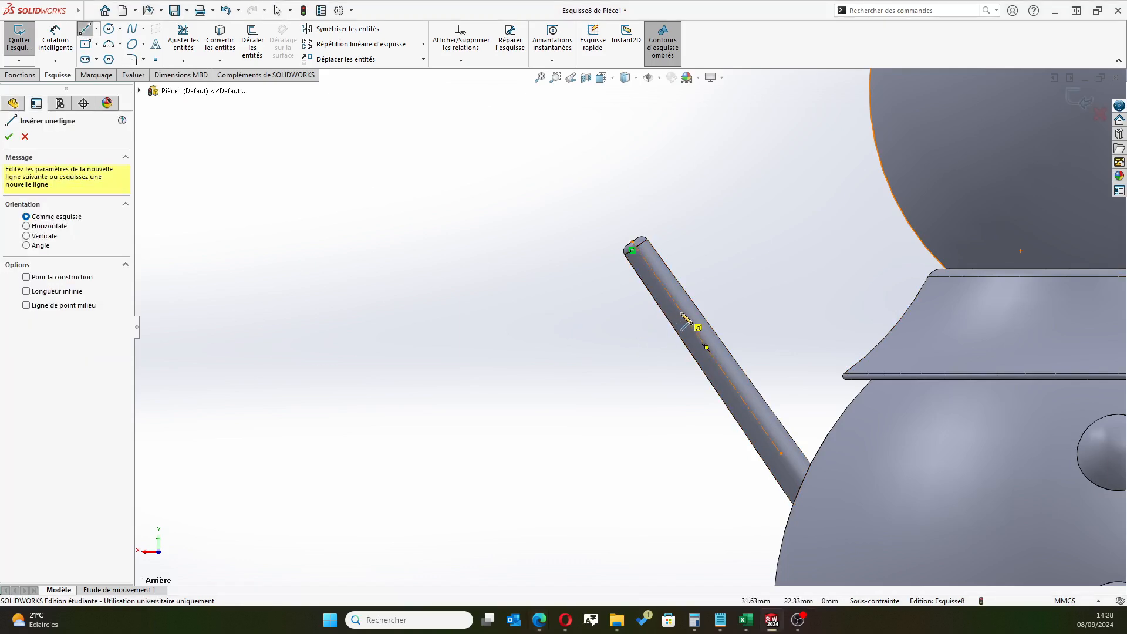
left_click(695, 304)
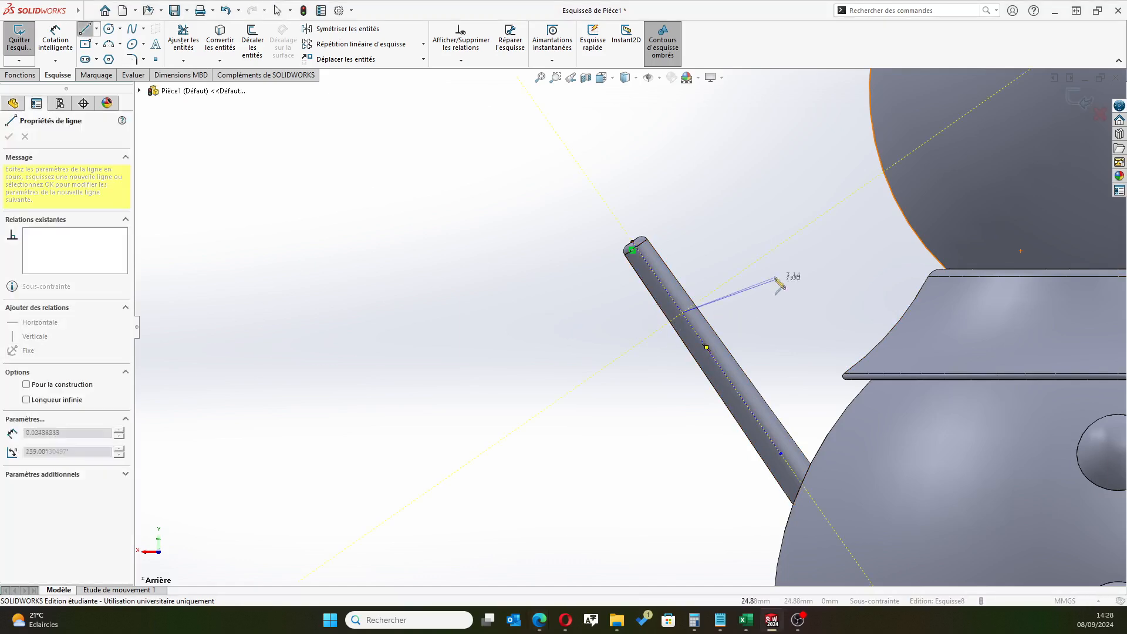
left_click(774, 250)
right_click(726, 156)
left_click(739, 211)
key("Escape")
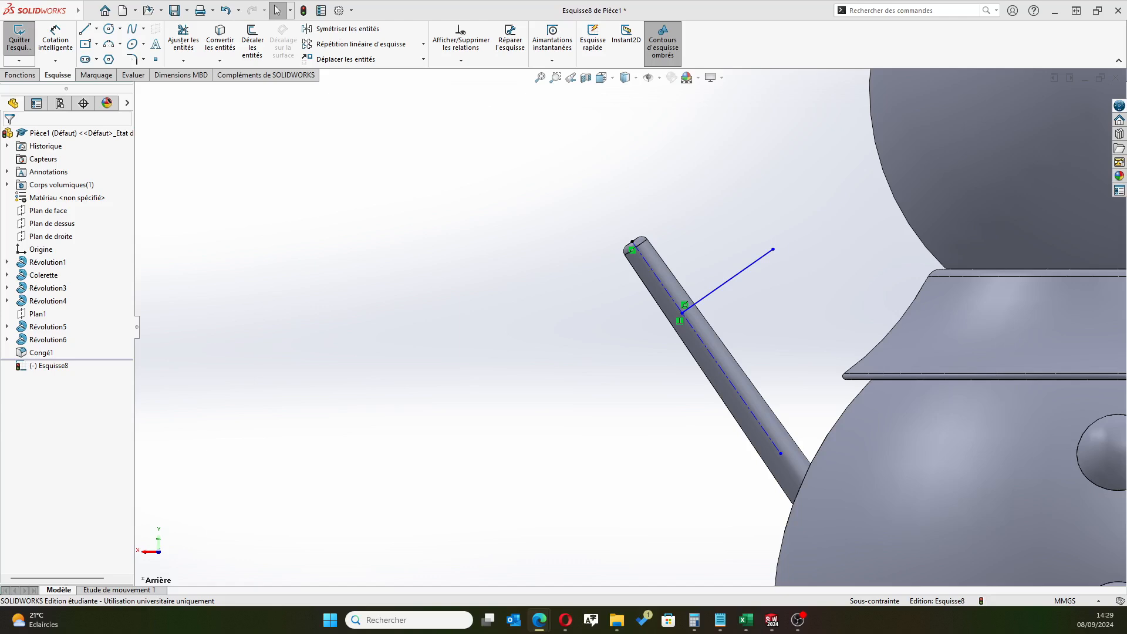
Dimension the vertical distance between the origin and the perpendicular line's start point to 20 mm
scroll(656, 319, "up", 3)
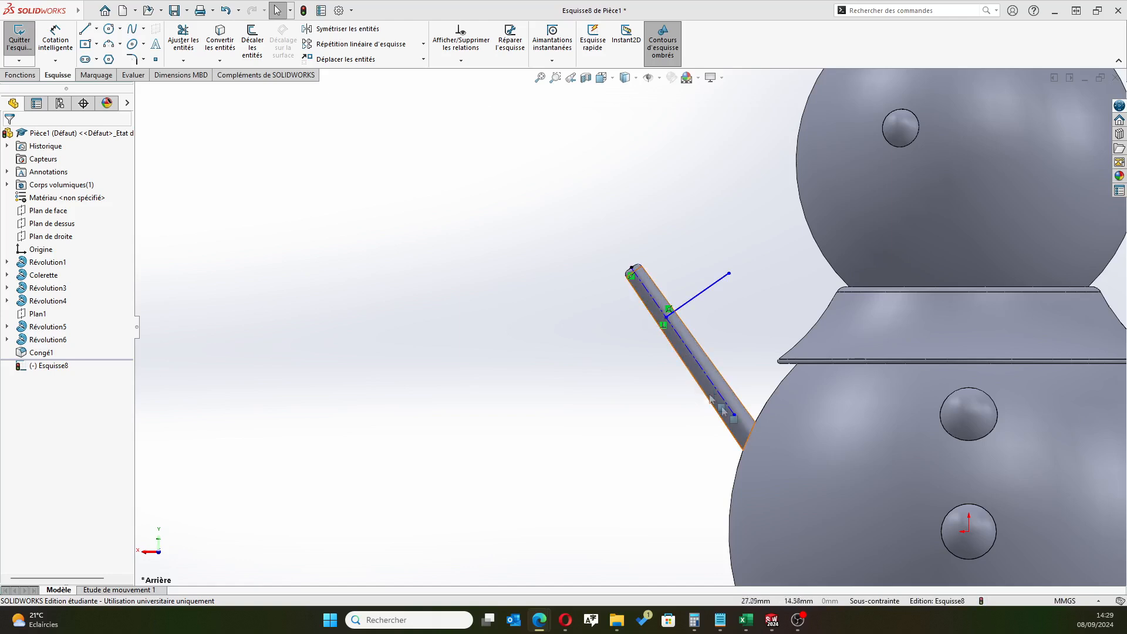
left_click(55, 38)
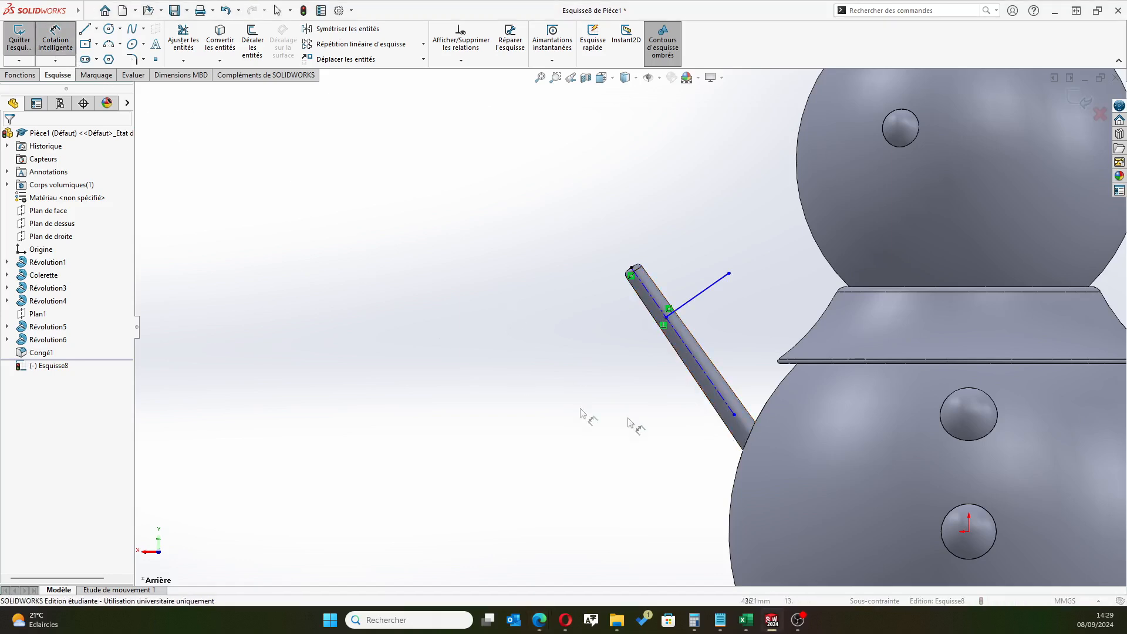
left_click(967, 529)
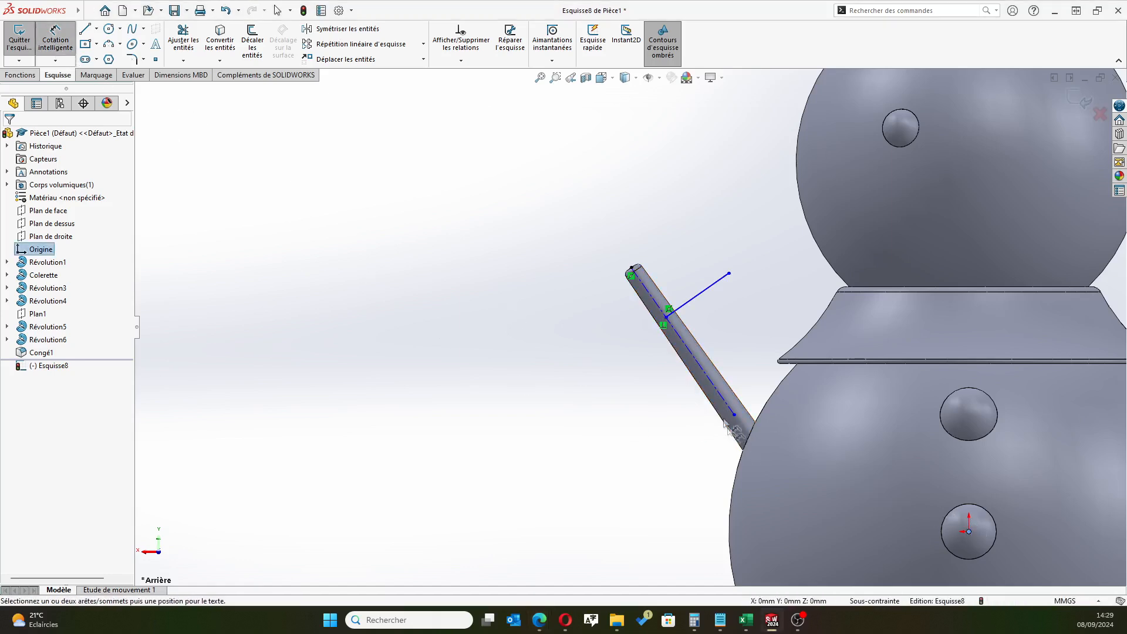
left_click(665, 317)
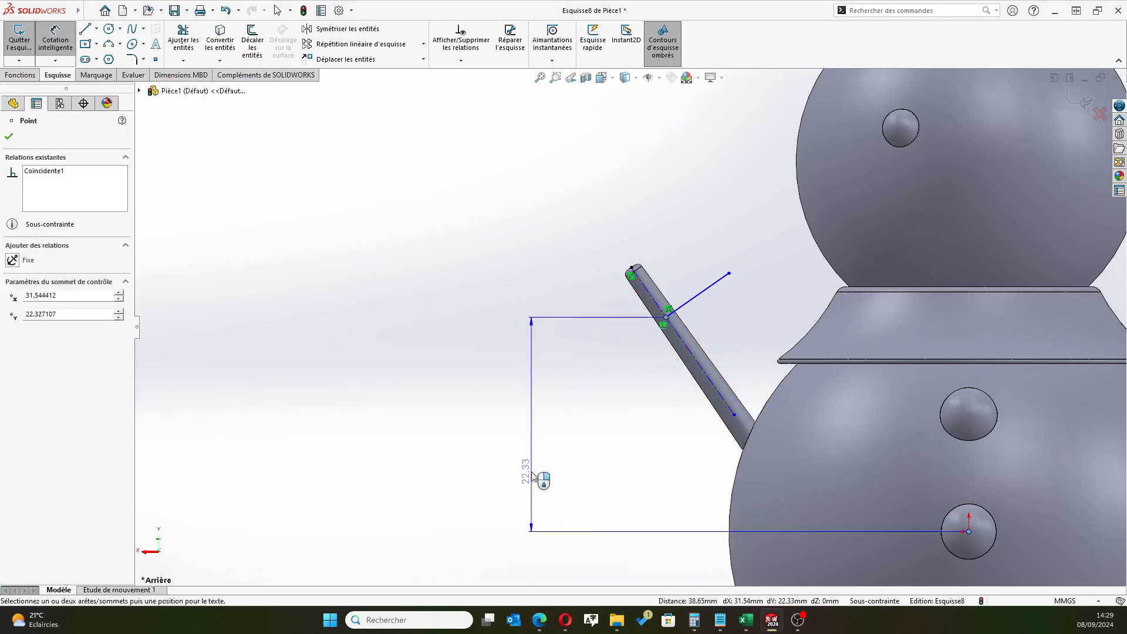
left_click(530, 467)
type("20")
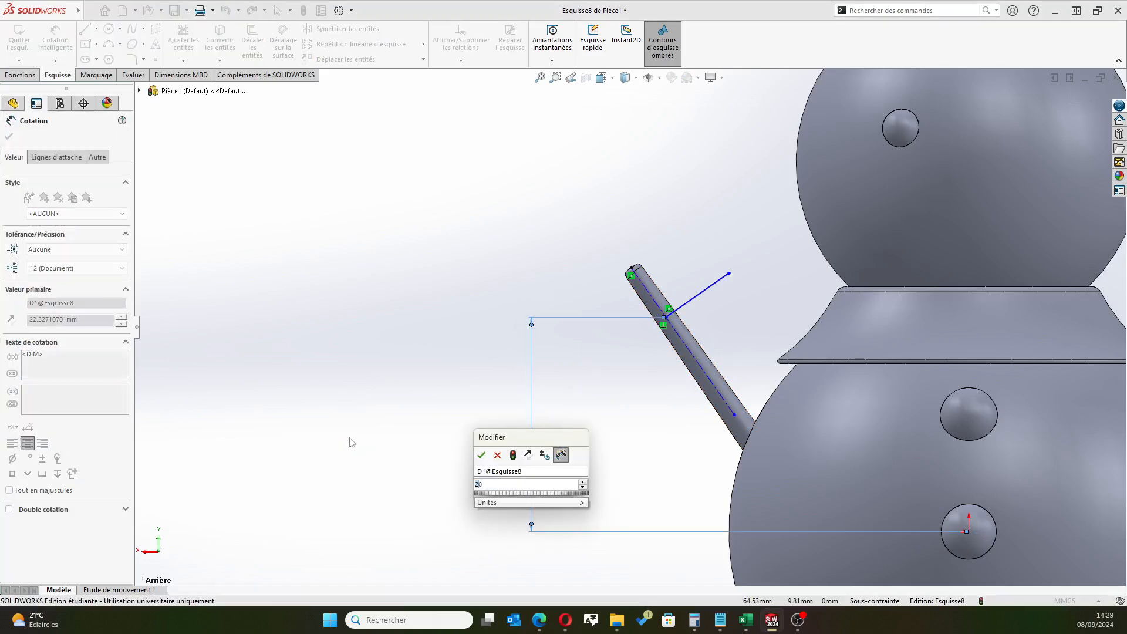
key("Return")
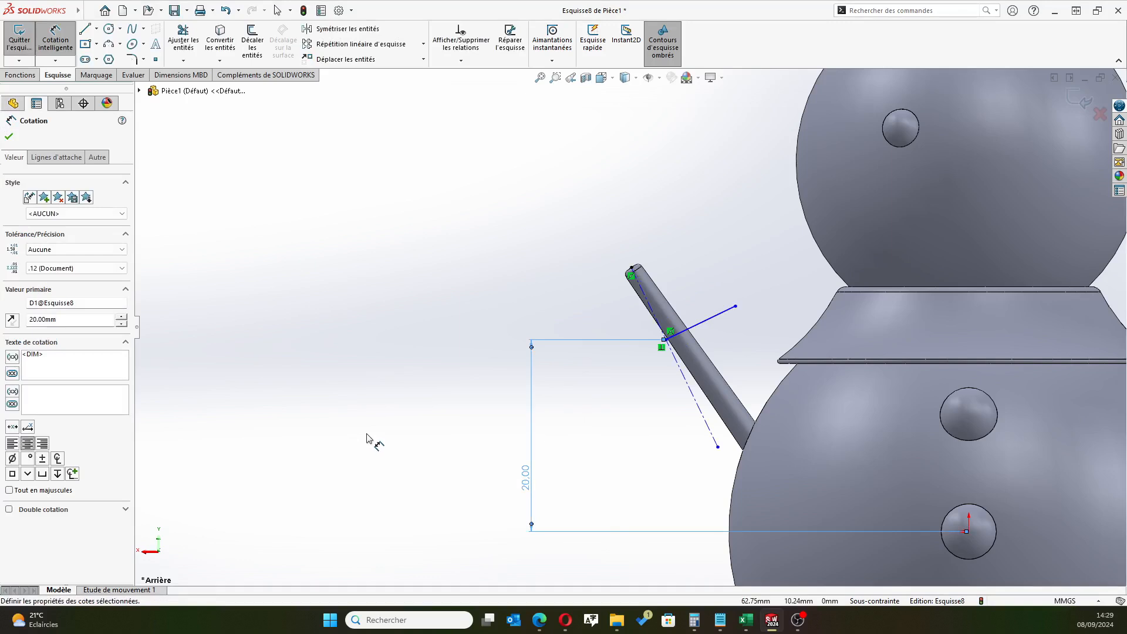
left_click(9, 136)
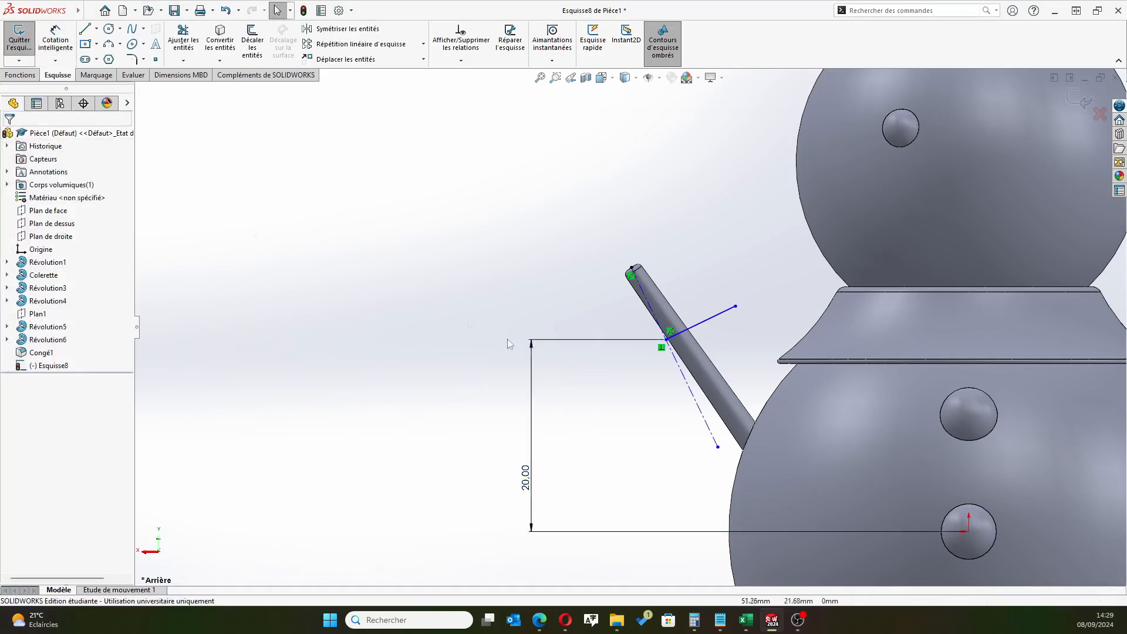
scroll(628, 389, "down", 3)
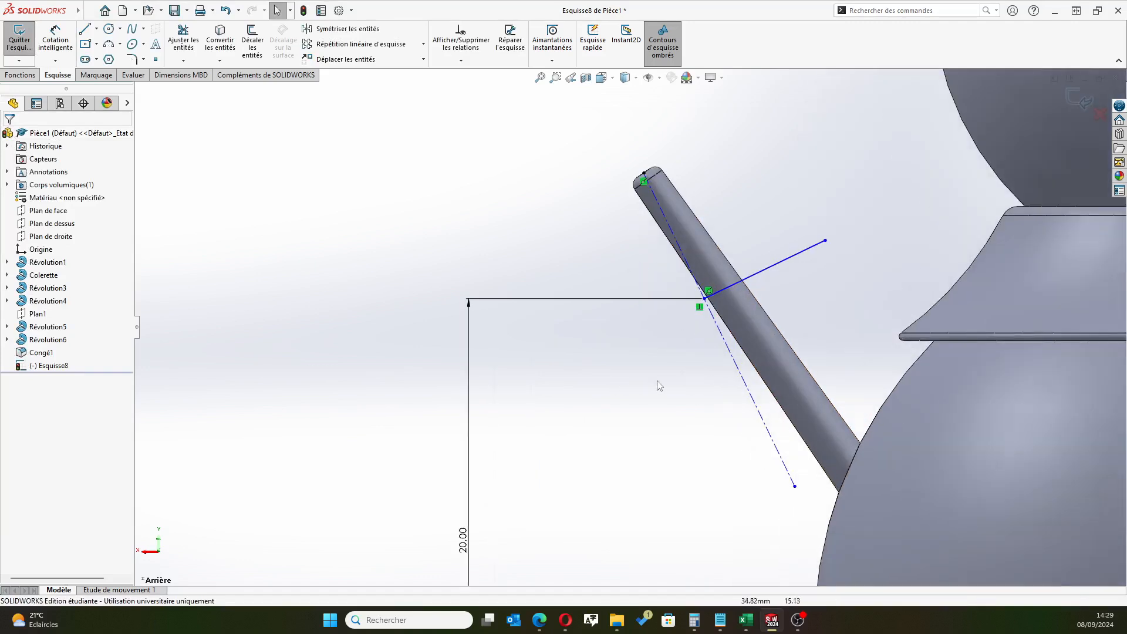
left_click(754, 369)
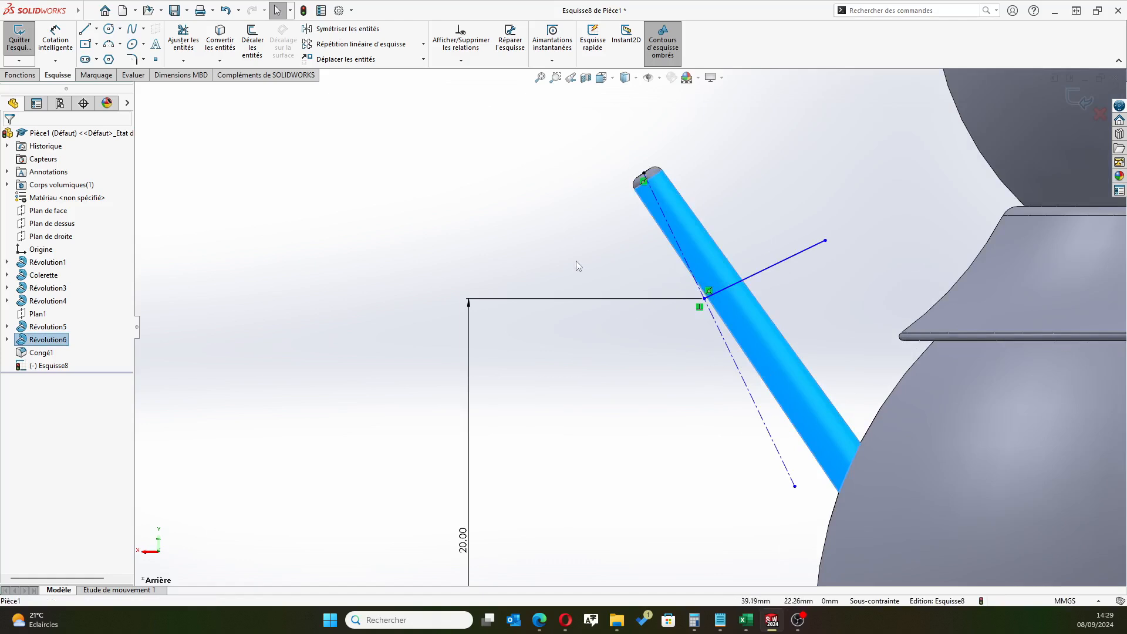
key("Escape")
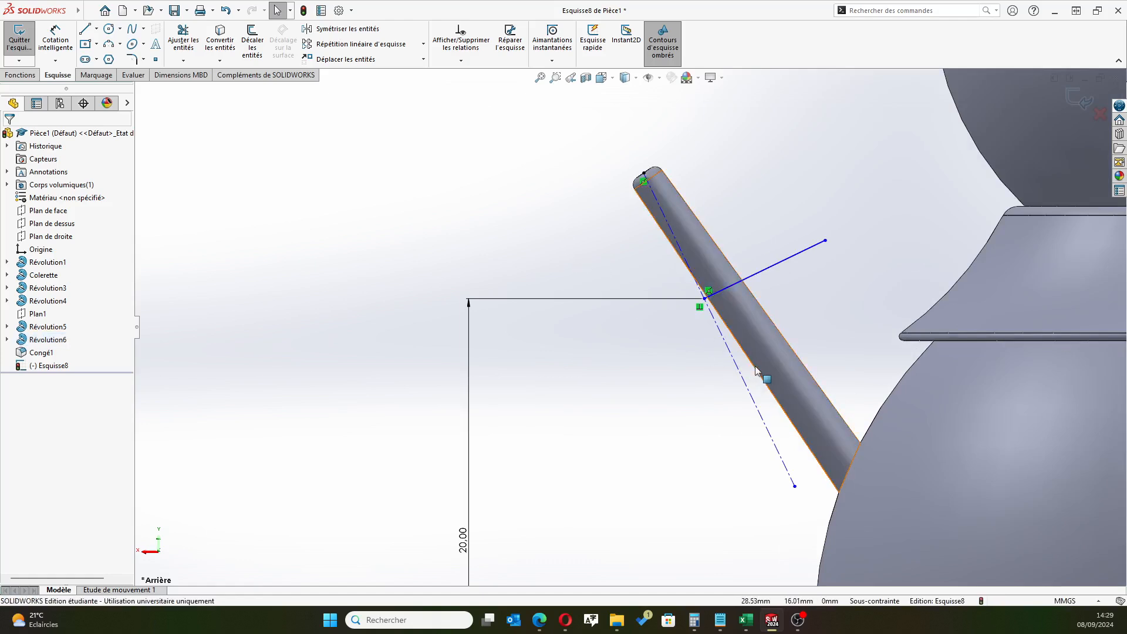
Add a symmetric relation centring the construction line between the arm's two silhouette edges
left_click(747, 371)
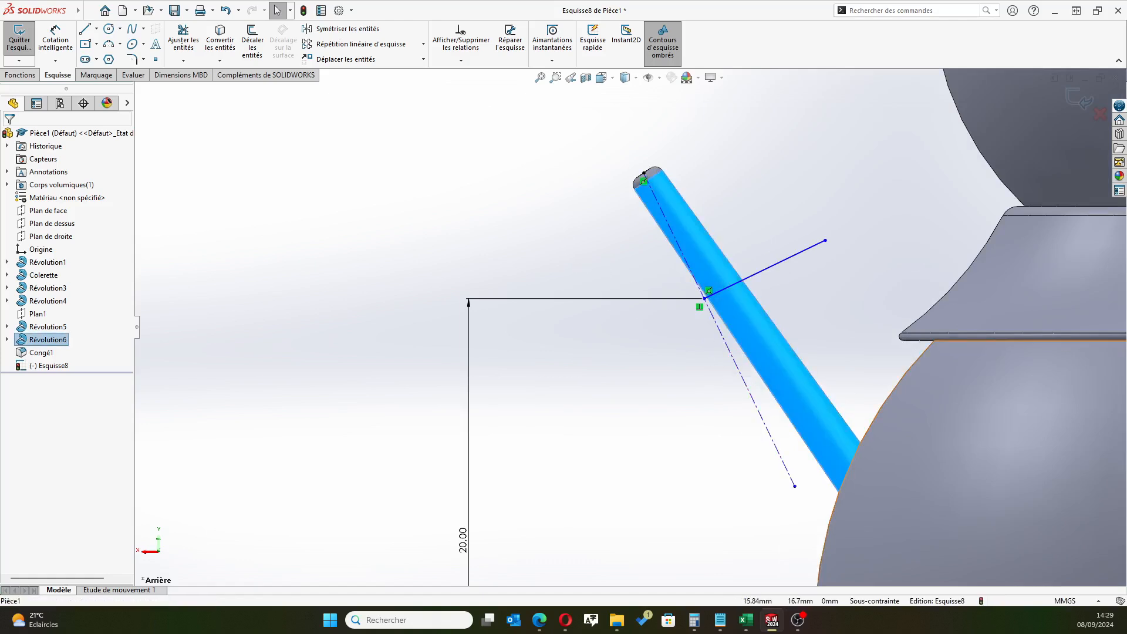
left_click(477, 104)
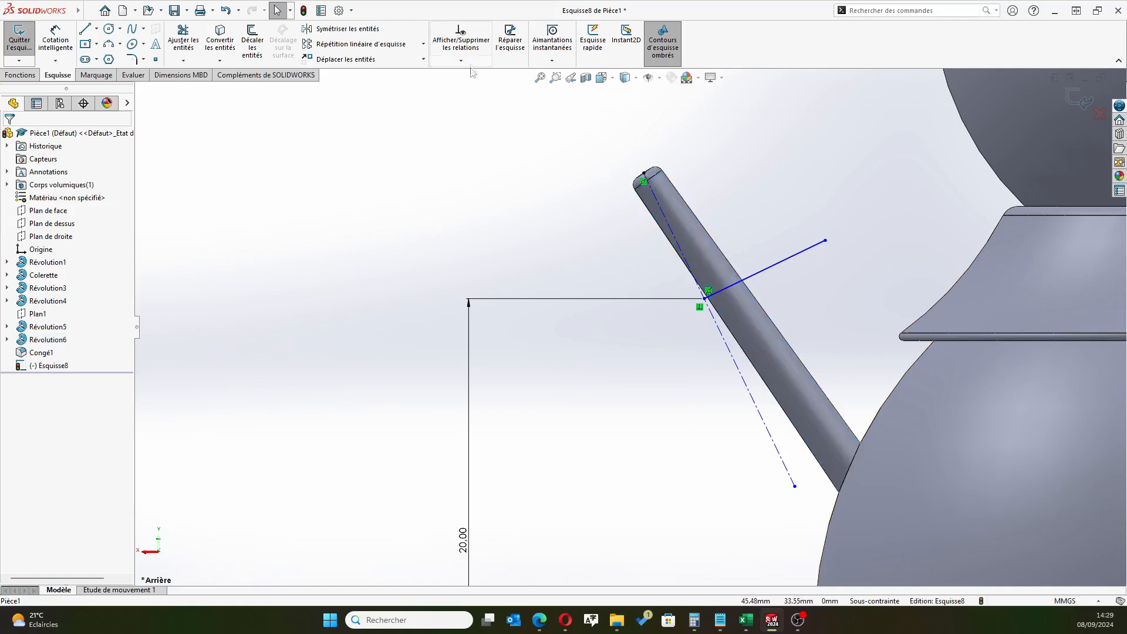
left_click(461, 60)
left_click(474, 94)
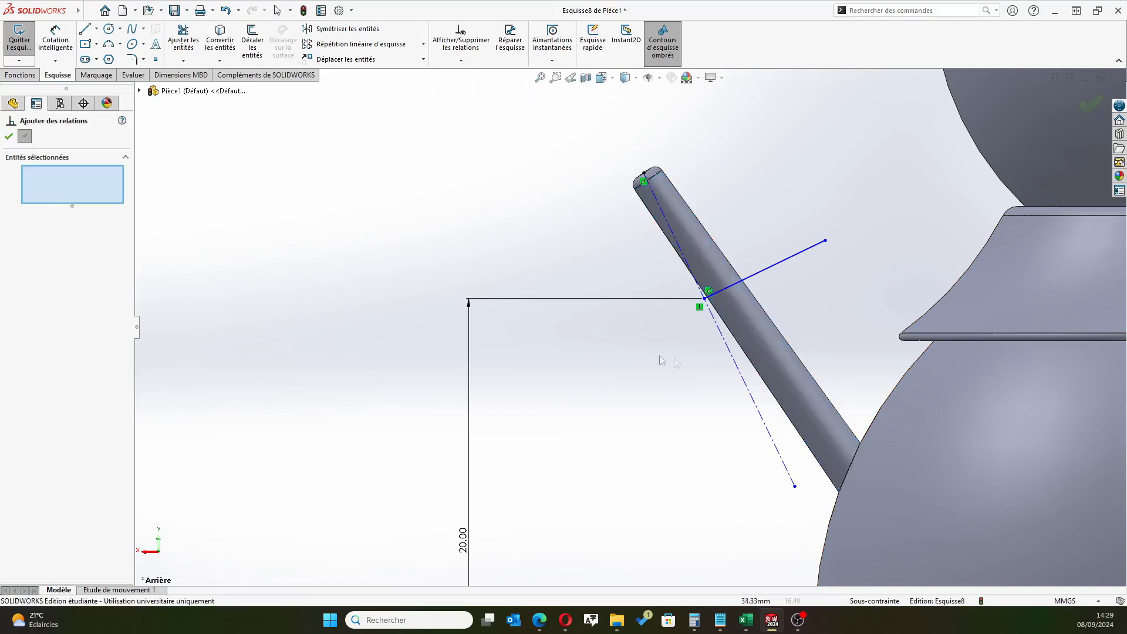
left_click(786, 416)
left_click(760, 415)
left_click(822, 390)
left_click(18, 329)
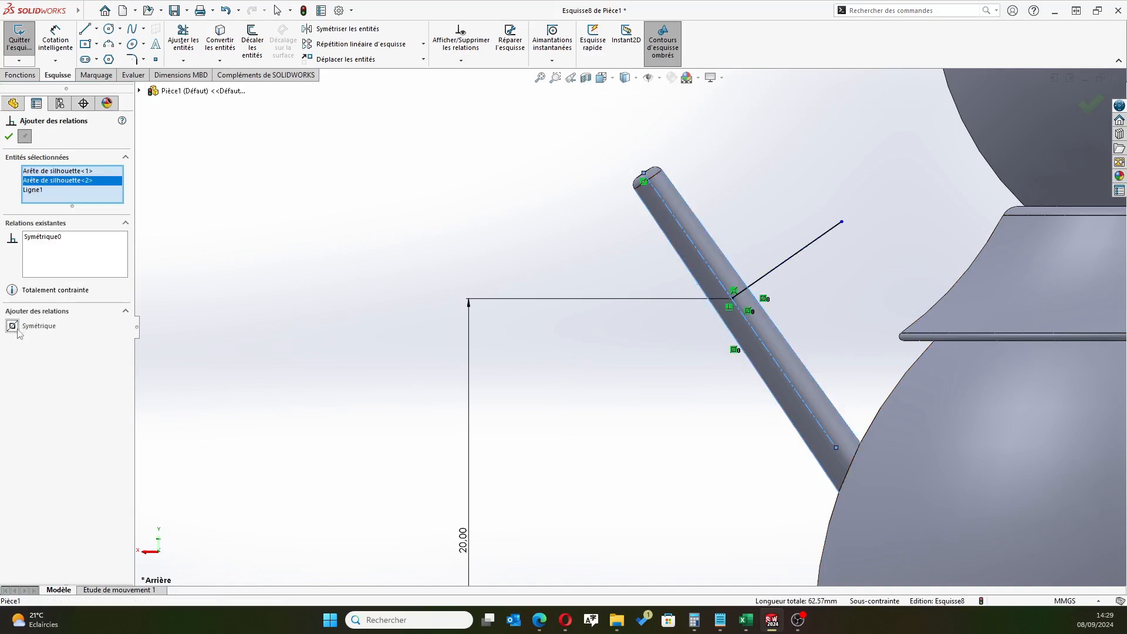
left_click(9, 136)
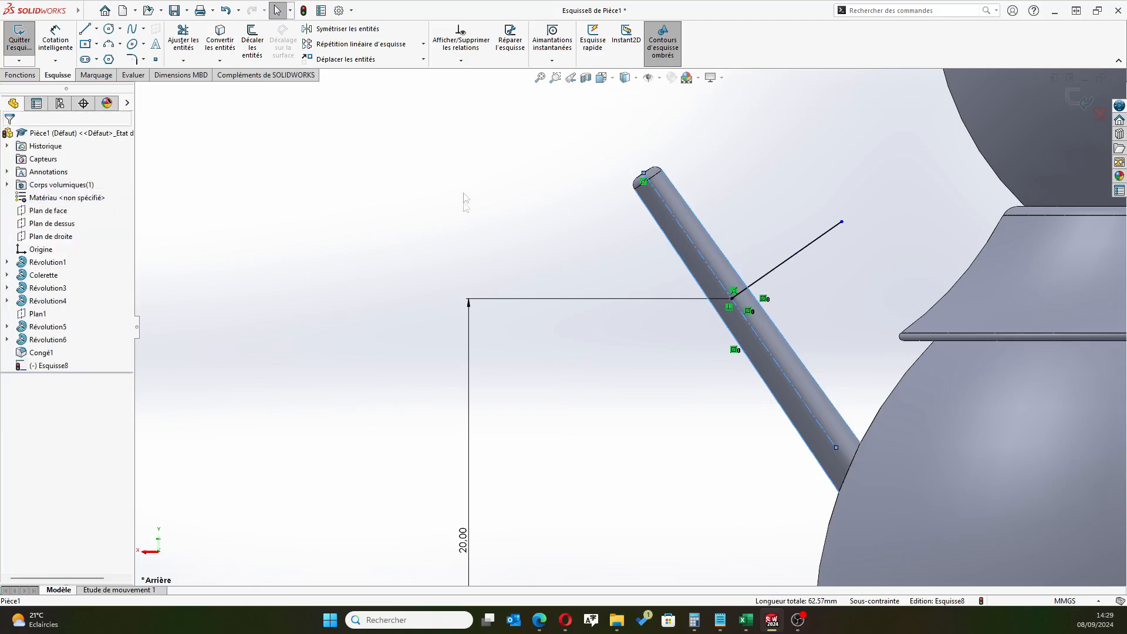
Close the branch profile with three lines from the perpendicular line's free end, tapering from about 1.2 mm wide at the arm's axis
scroll(710, 398, "up", 2)
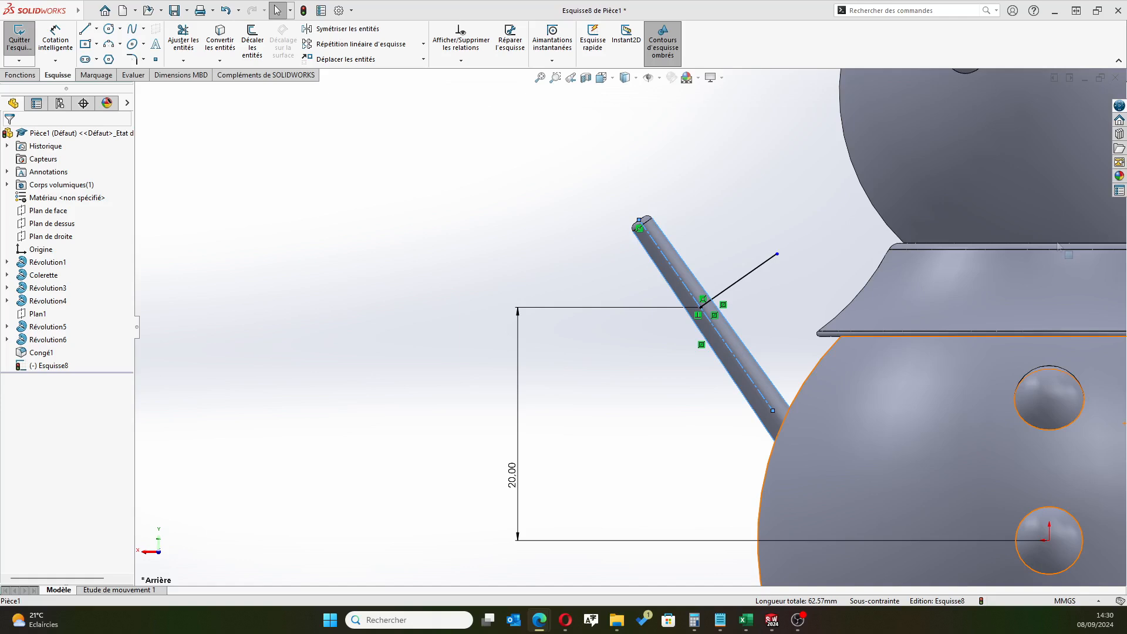
left_click(85, 28)
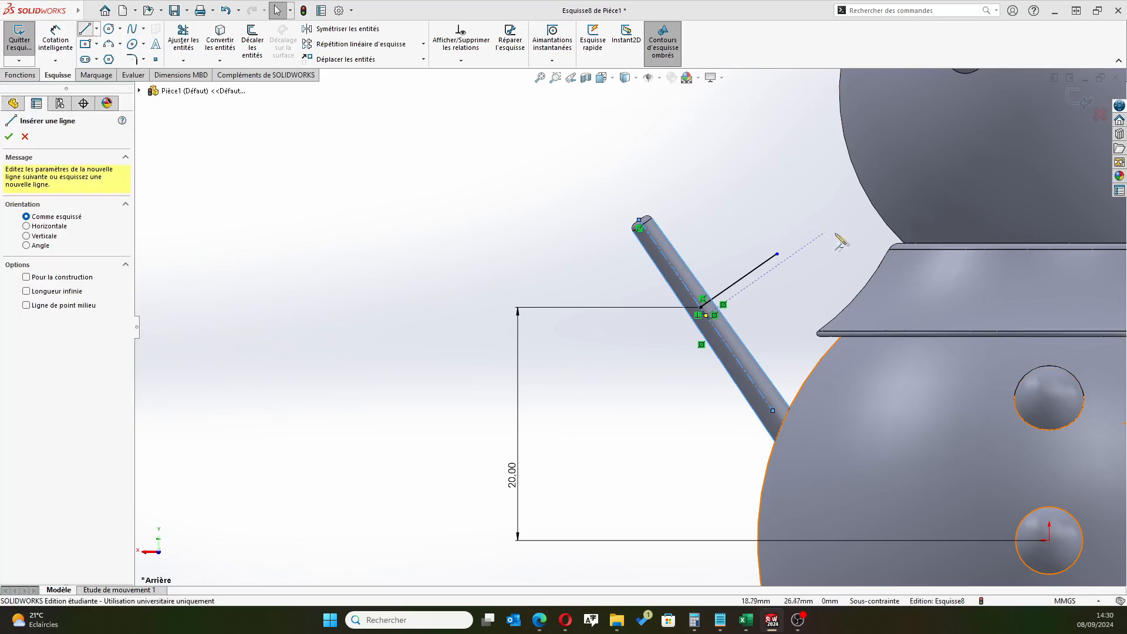
scroll(840, 240, "down", 3)
left_click(680, 292)
left_click(687, 303)
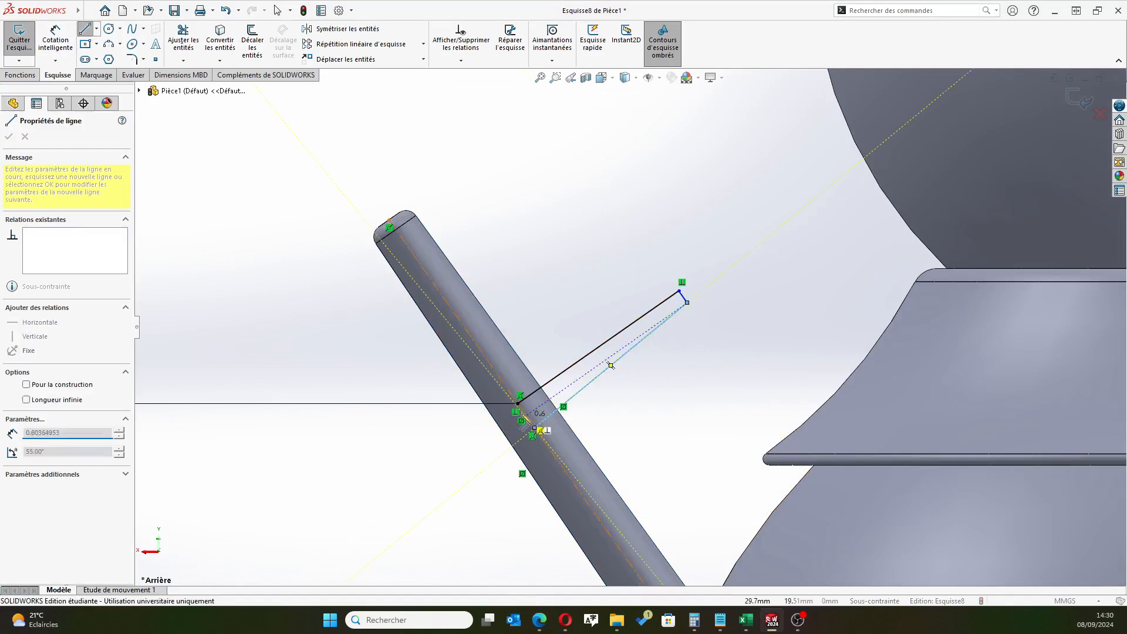
left_click(518, 403)
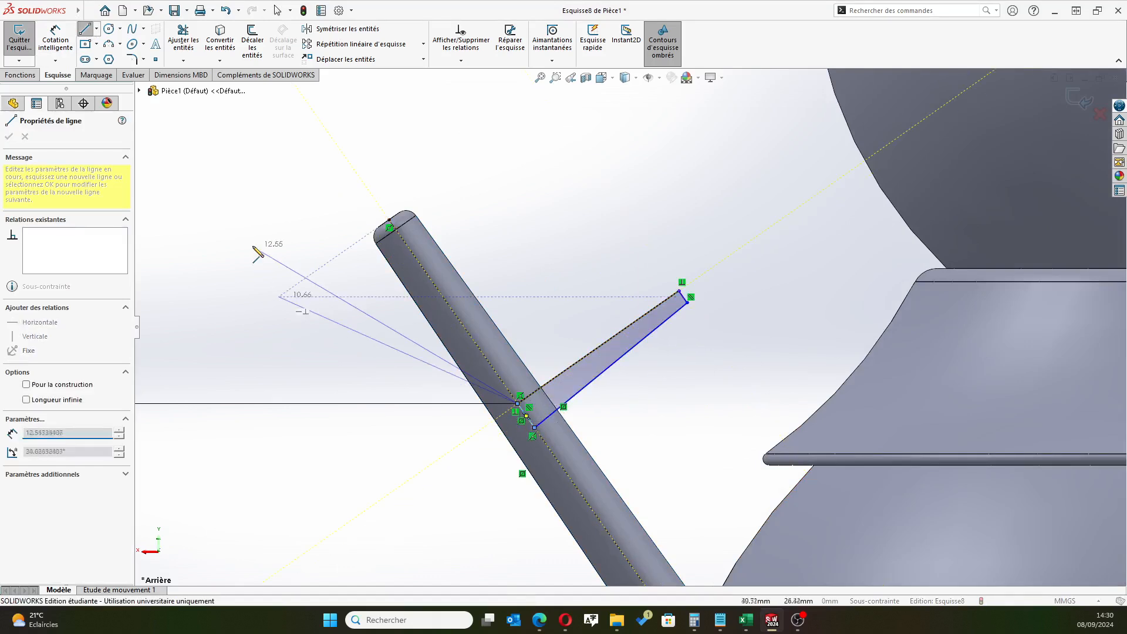
right_click(636, 188)
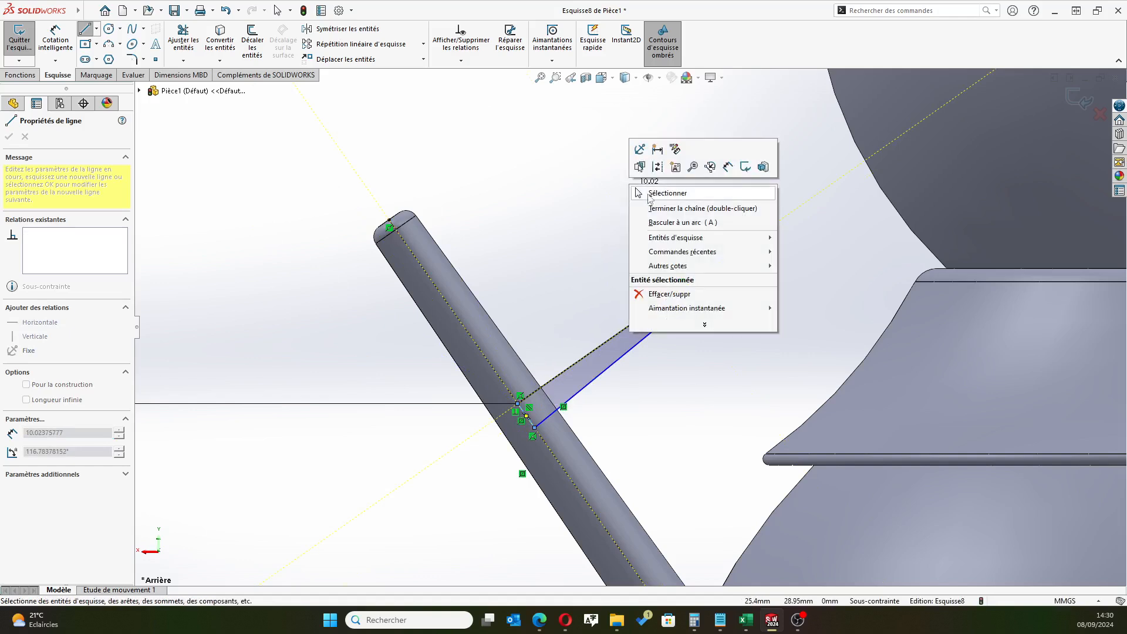
left_click(639, 194)
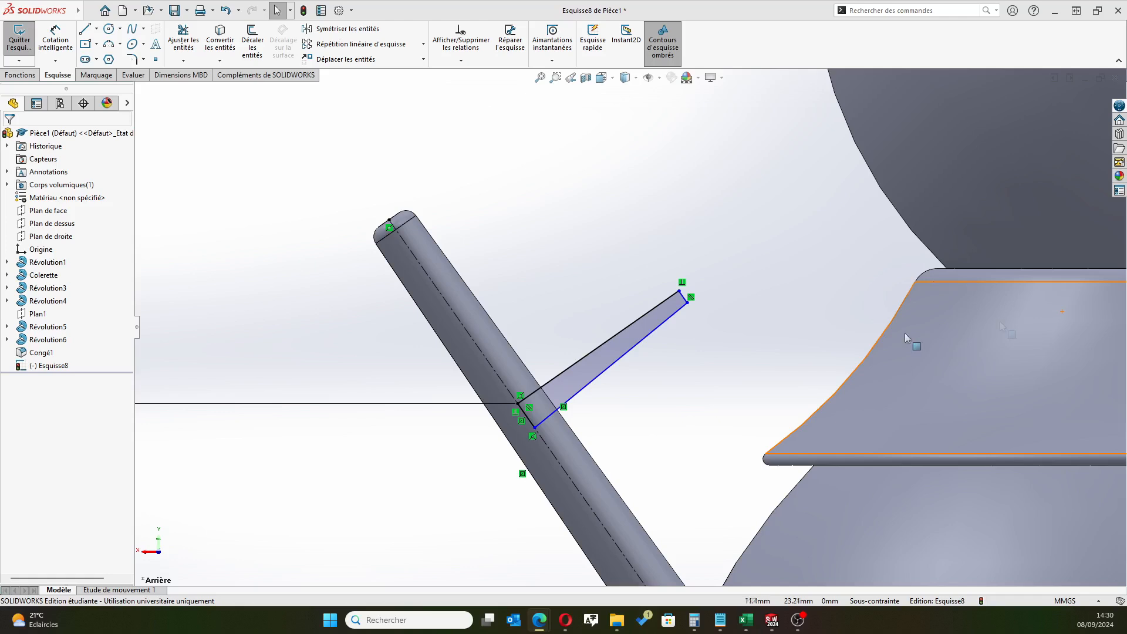
Dimension the branch profile's base edge on the arm's axis to 1 mm
left_click(54, 35)
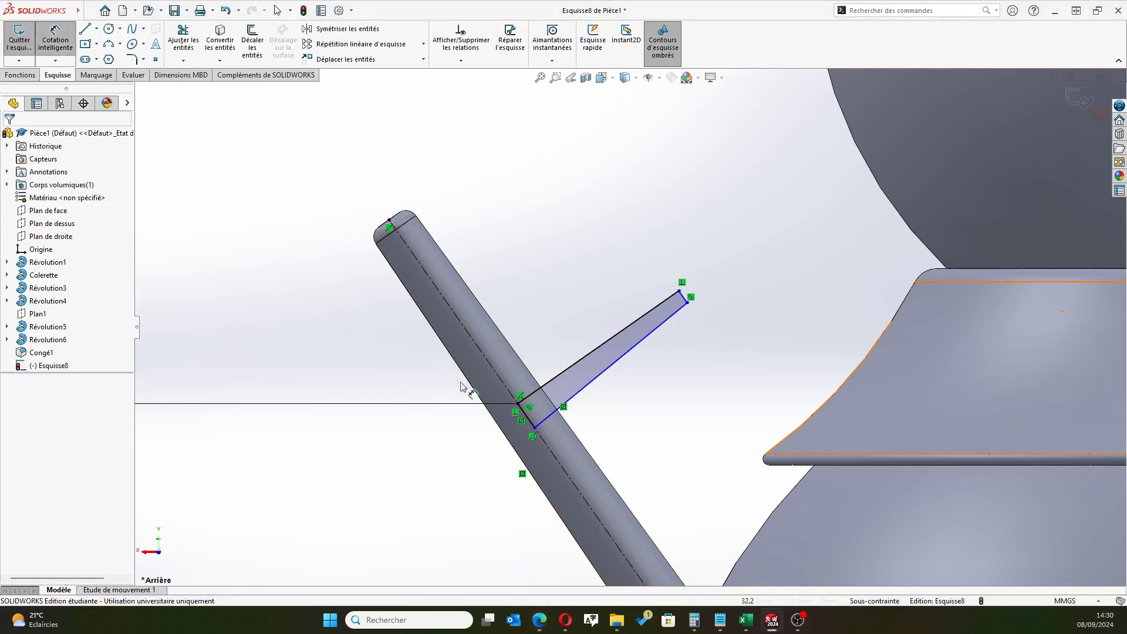
left_click(530, 426)
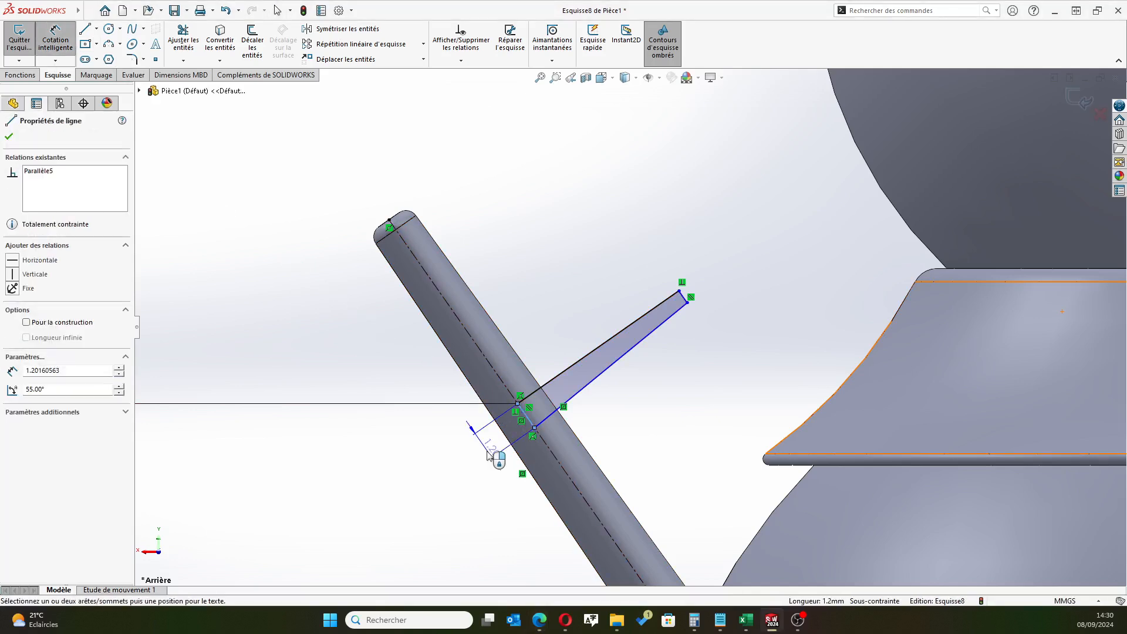
left_click(478, 449)
left_click(437, 450)
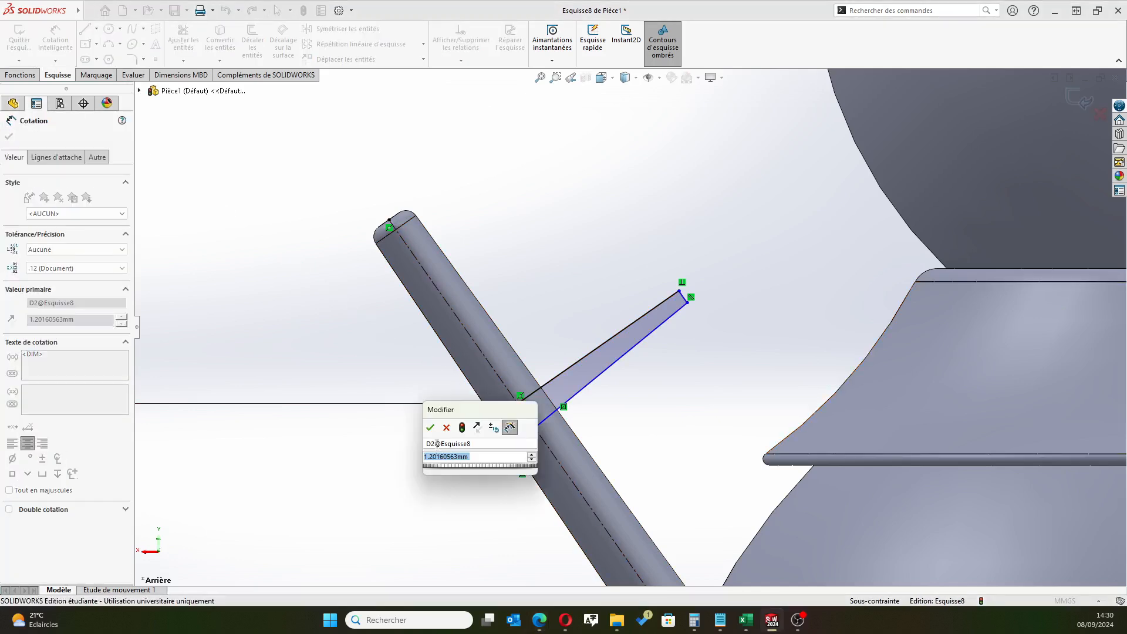
type("1")
key("Return")
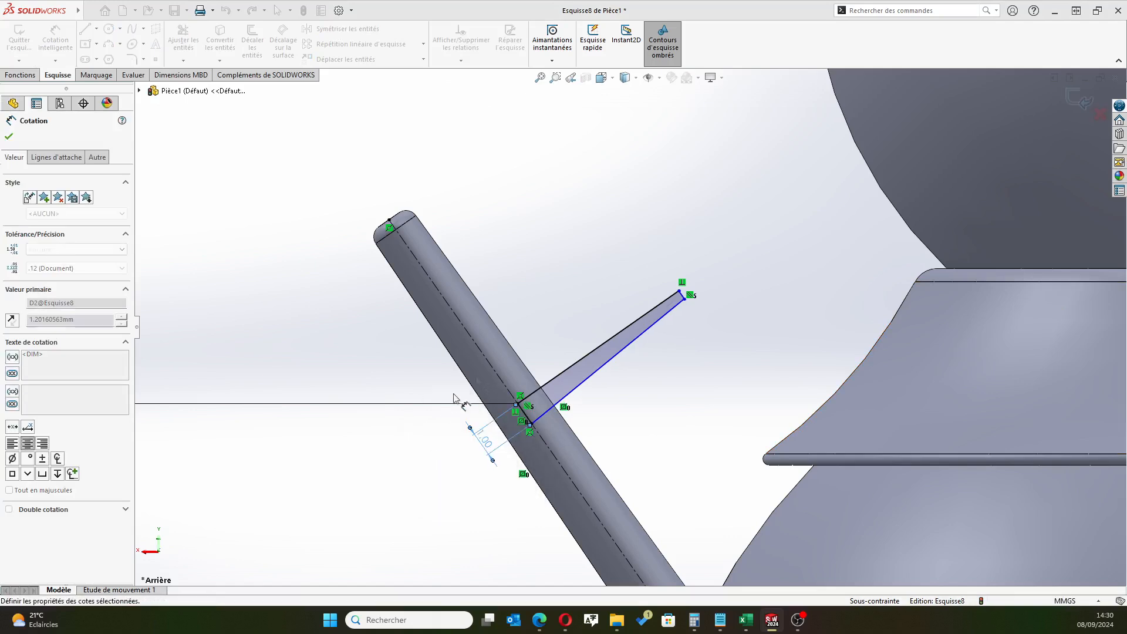
Dimension the branch profile's long side perpendicular to the arm's axis to 5 mm
left_click(593, 356)
left_click(504, 240)
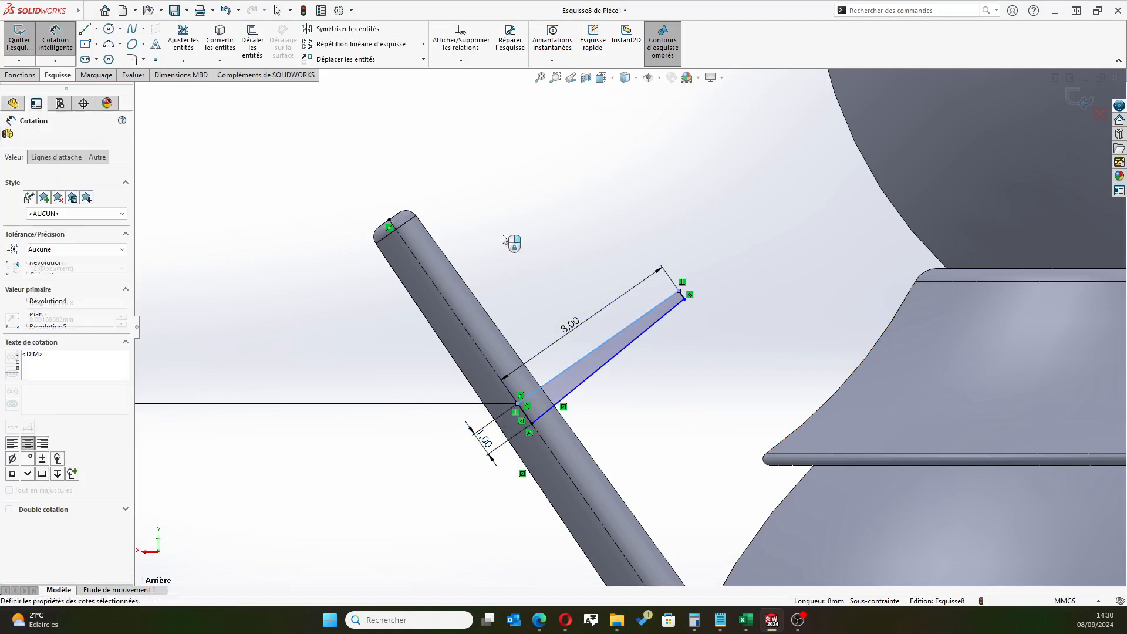
type("5")
key("Return")
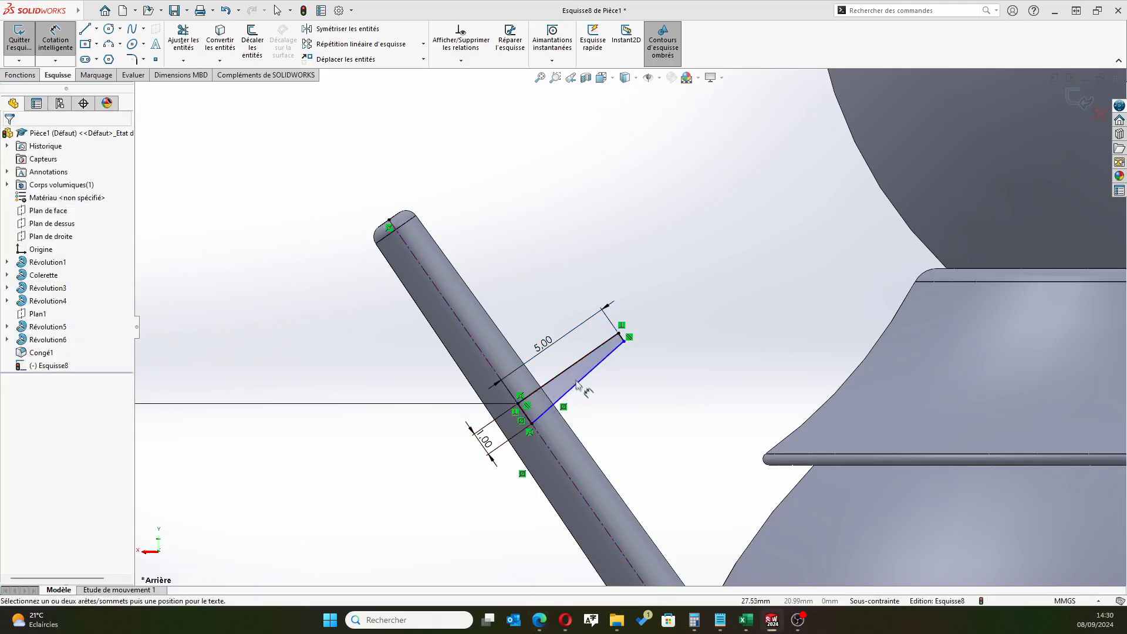
Dimension the angle between the branch profile's two long sides to 0.75°
left_click(630, 340)
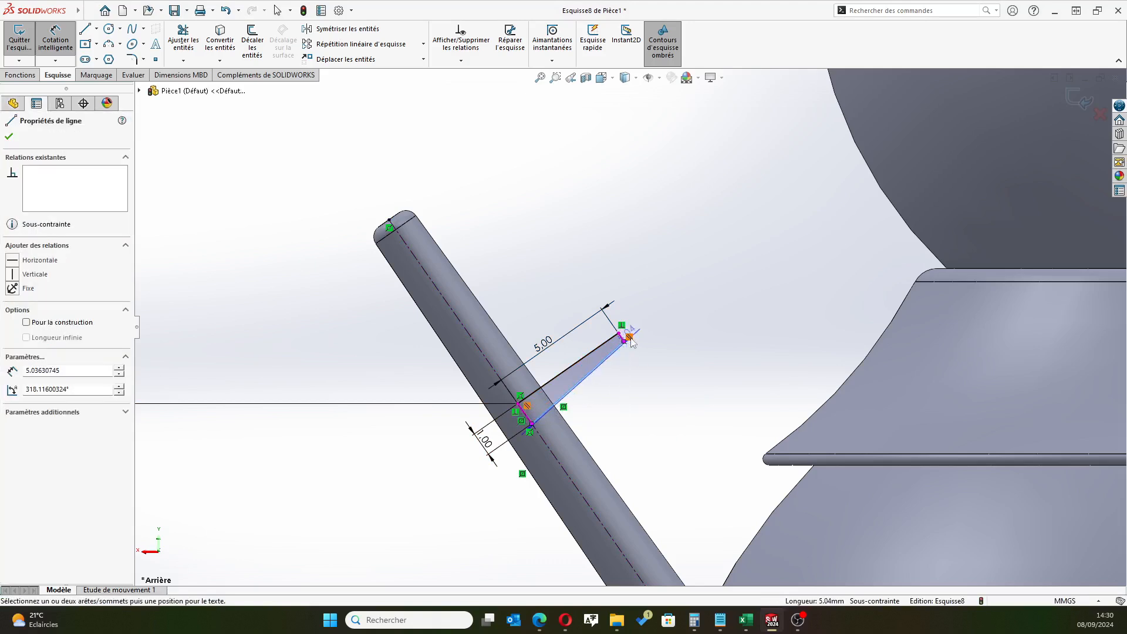
left_click(564, 383)
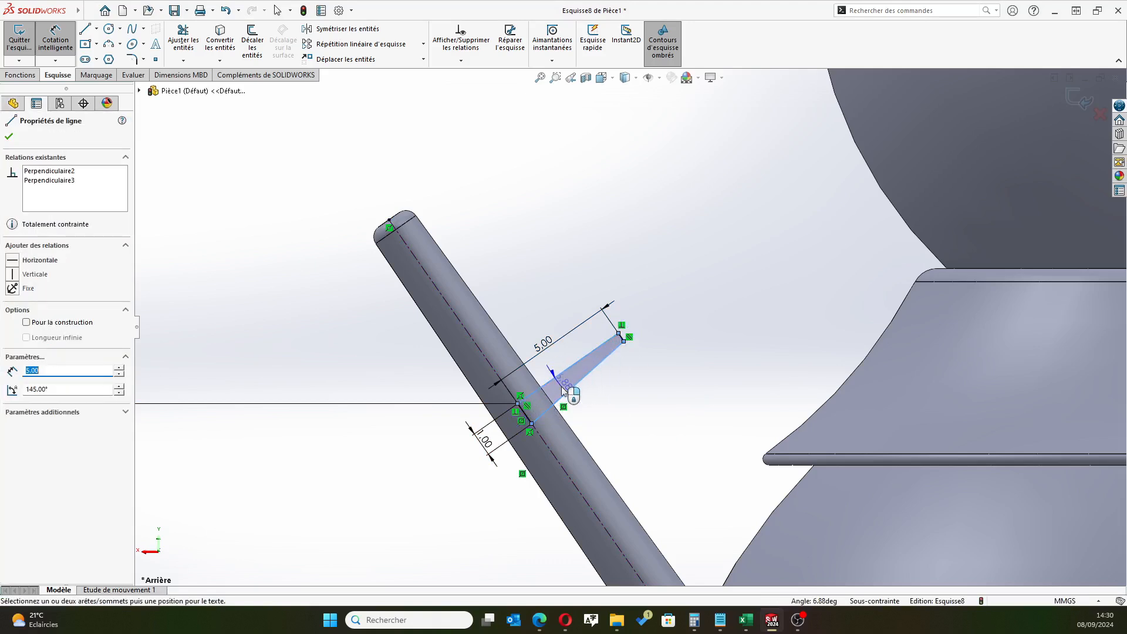
left_click(561, 381)
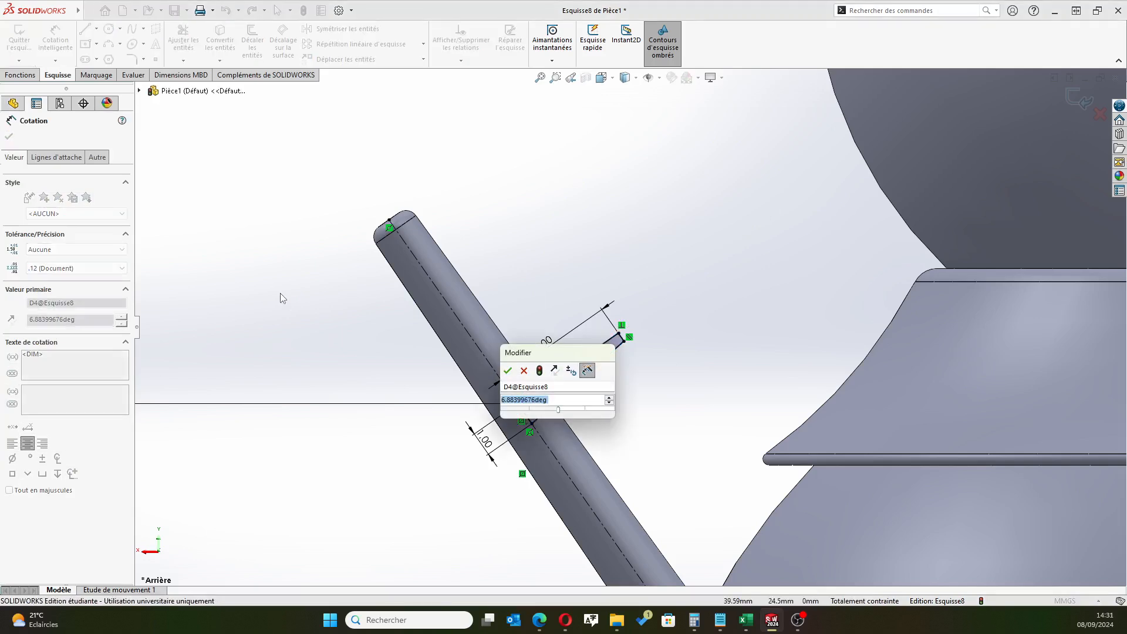
type("6.88")
key("Return")
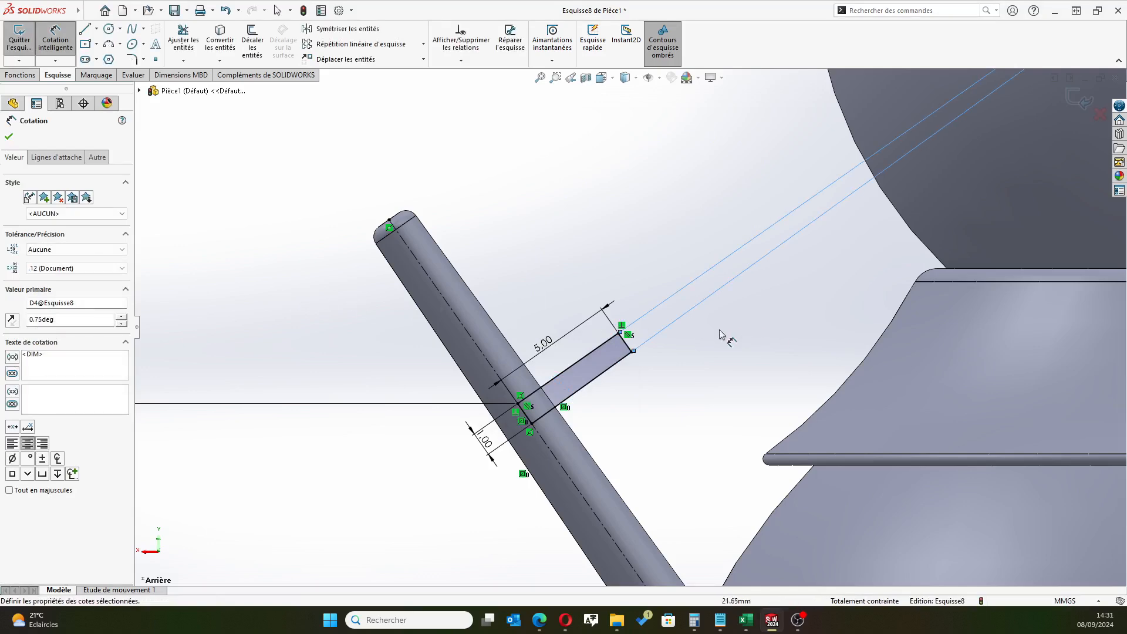
Trim away the profile's base edge where the branch crosses the arm's axis
scroll(714, 332, "up", 5)
scroll(591, 342, "down", 5)
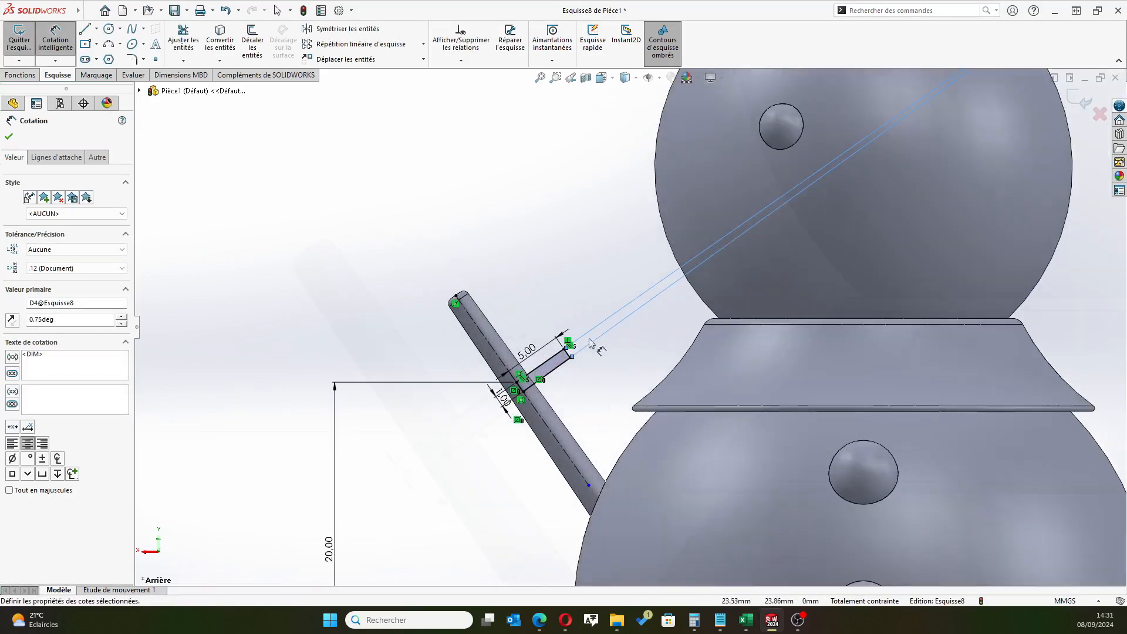
scroll(592, 342, "down", 3)
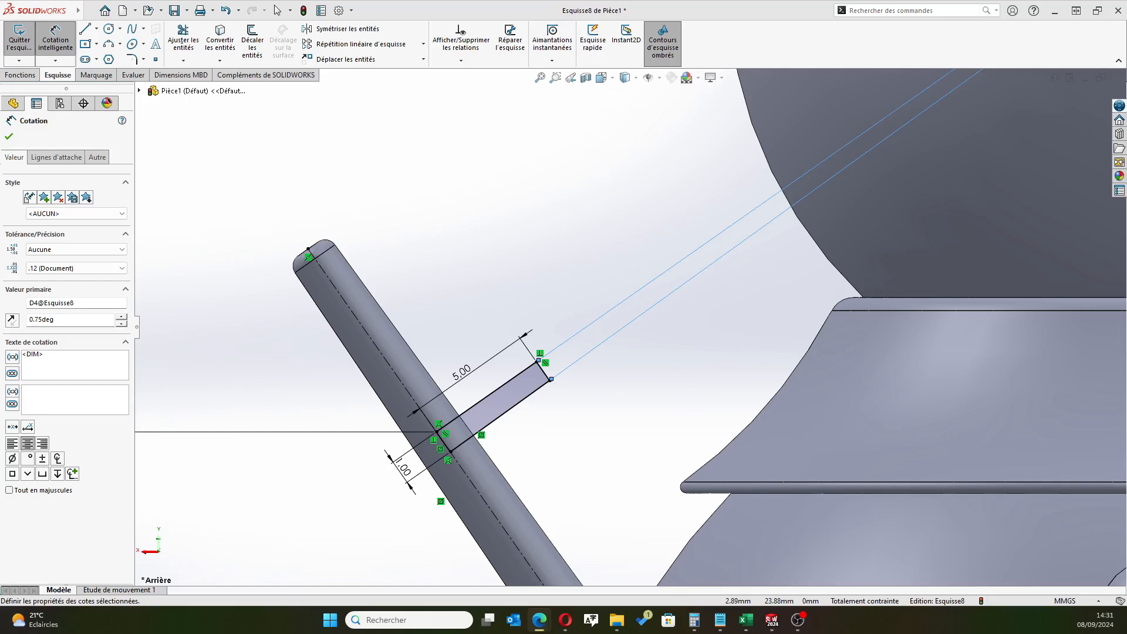
scroll(327, 486, "down", 5)
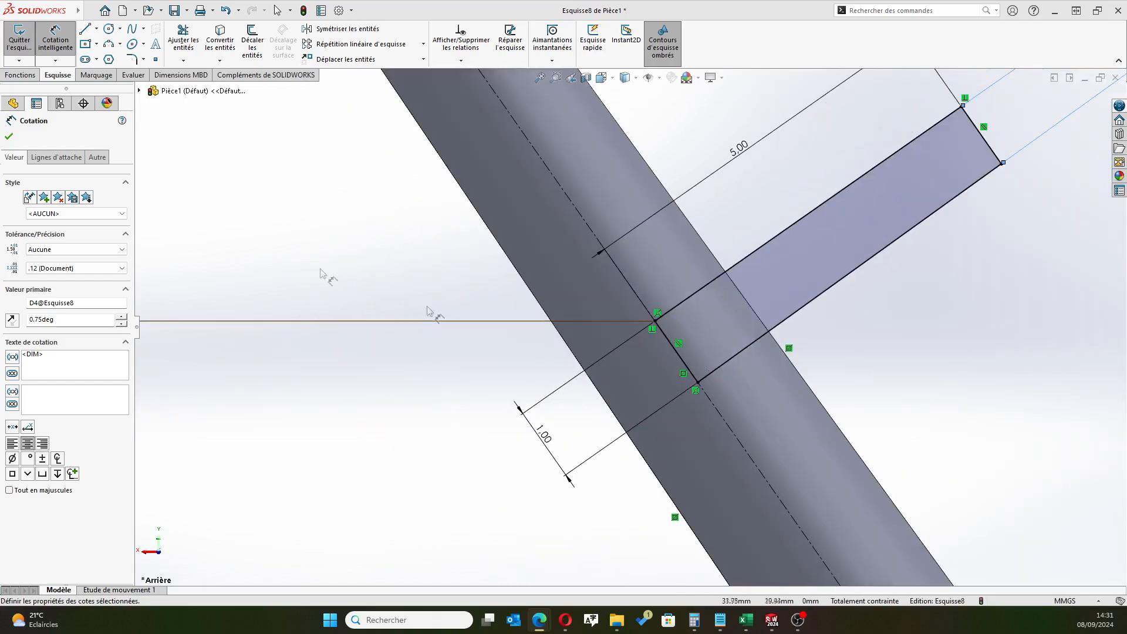
left_click(184, 37)
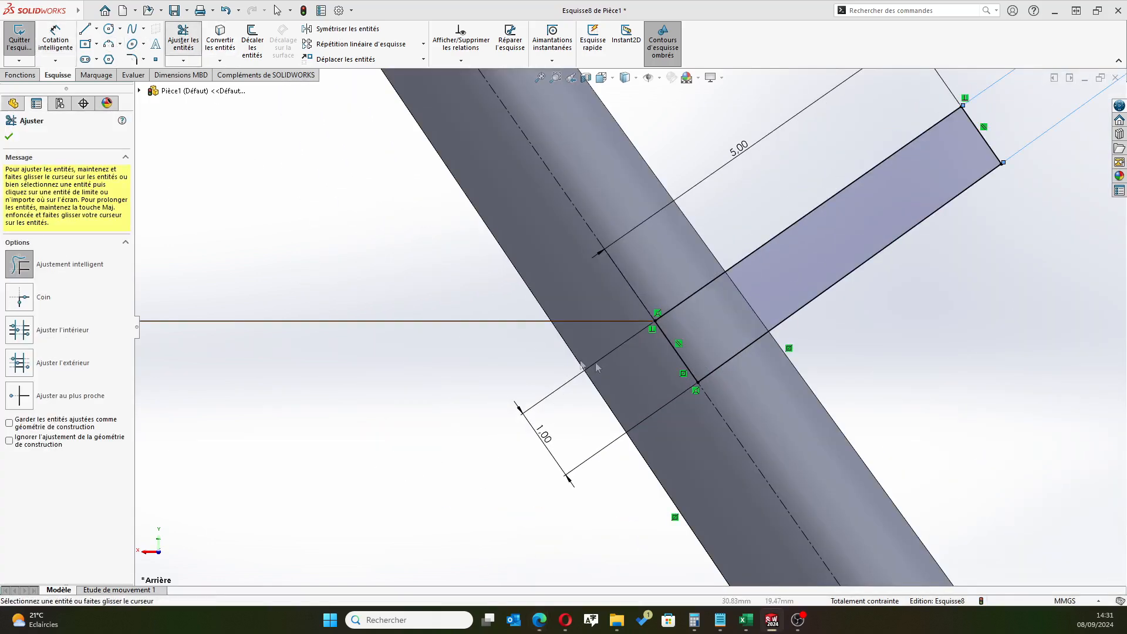
left_click(681, 358)
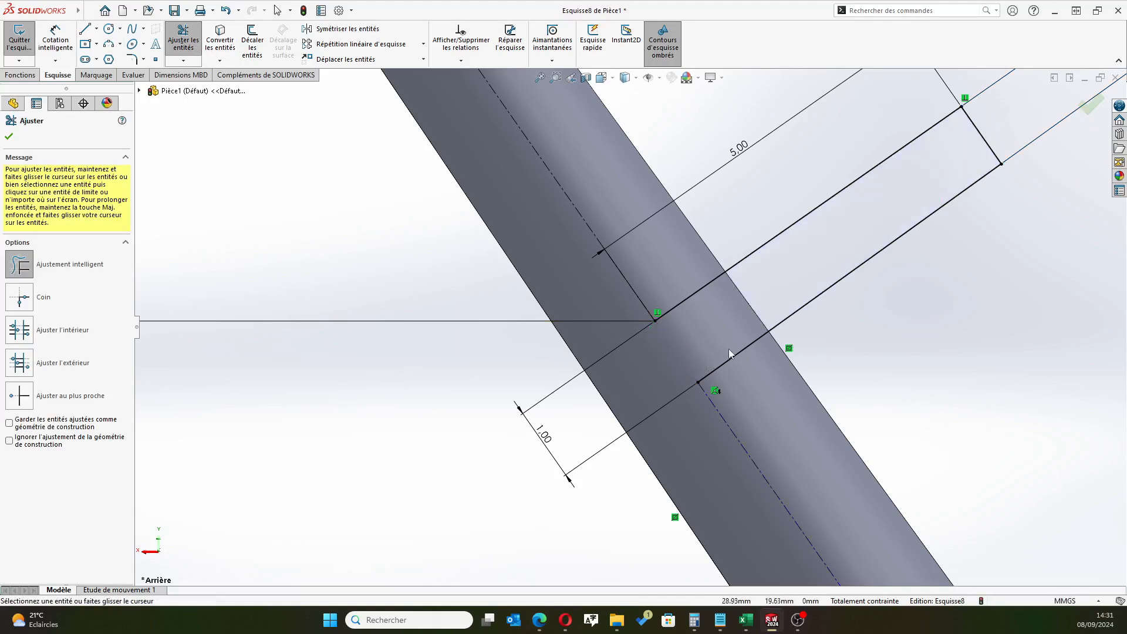
scroll(661, 356, "up", 2)
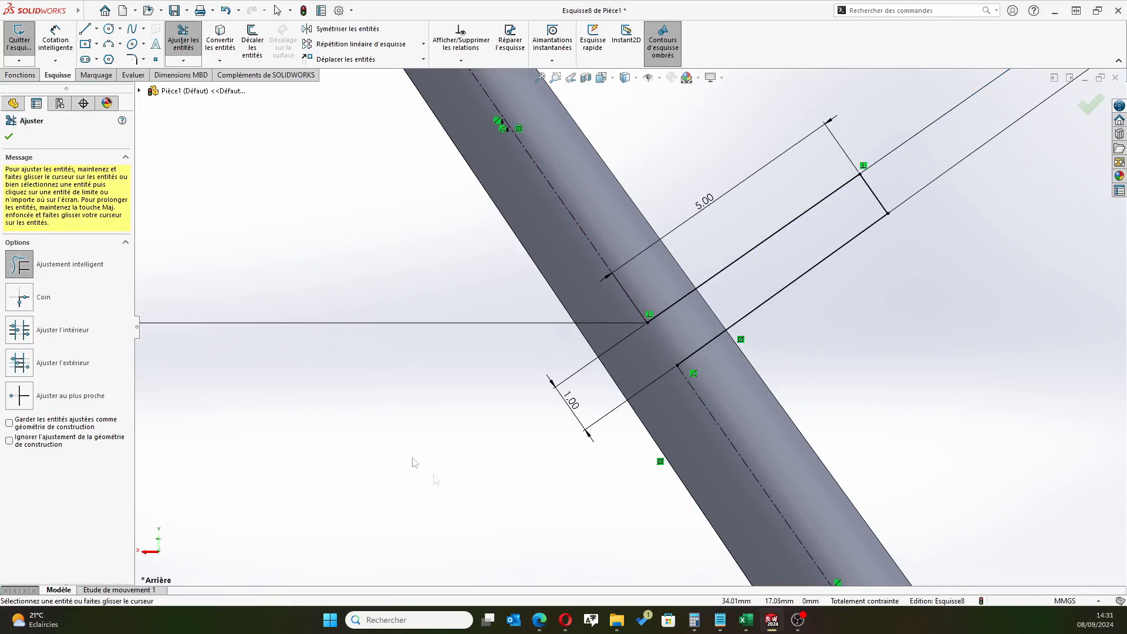
left_click(9, 137)
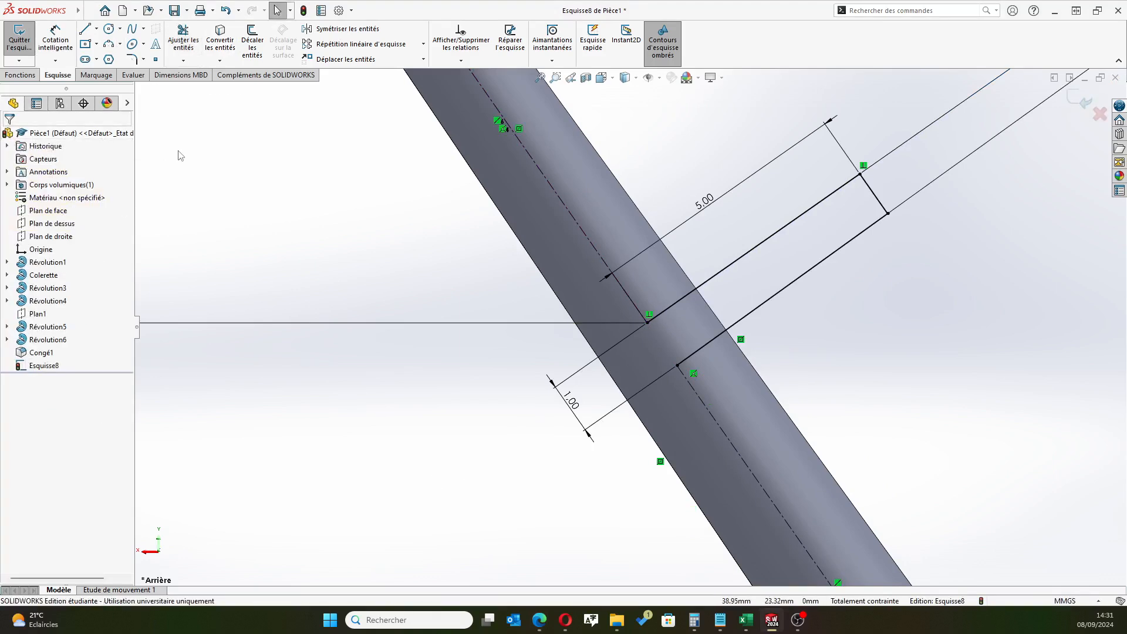
Mirror the branch's three remaining lines about the arm's construction line, keeping the originals, and exit the sketch
left_click(343, 29)
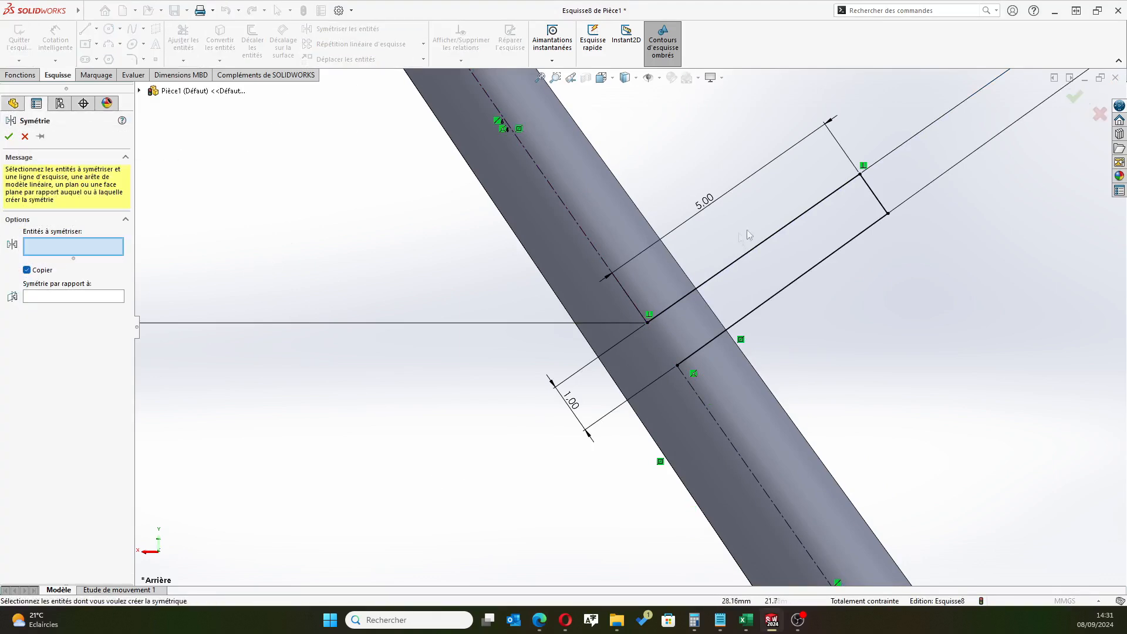
left_click(768, 237)
left_click(881, 205)
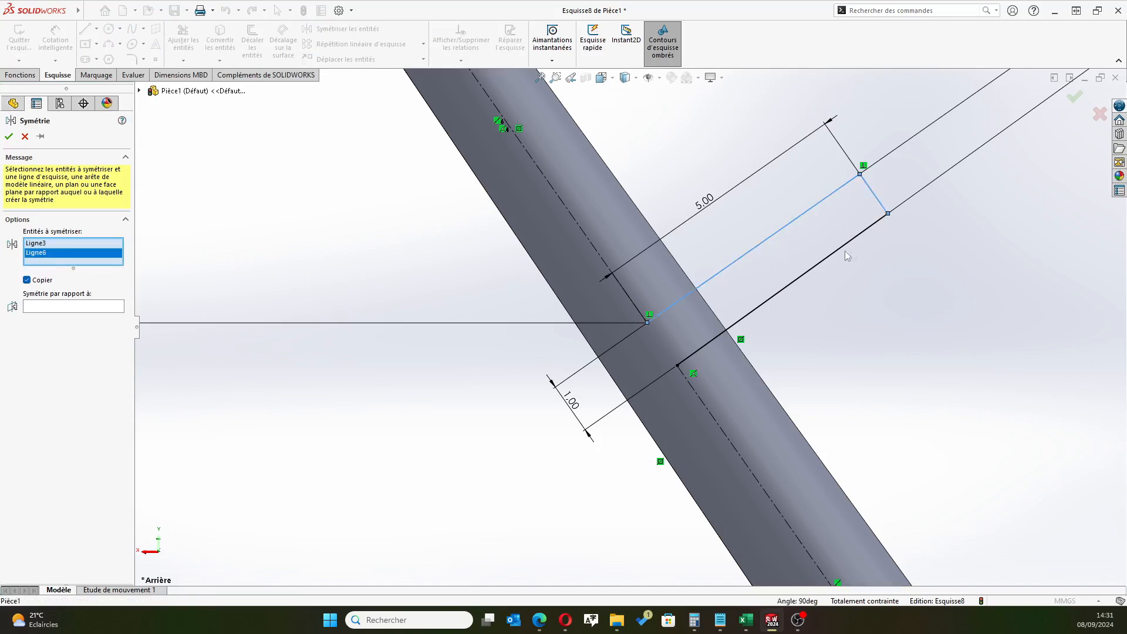
left_click(849, 242)
left_click(102, 320)
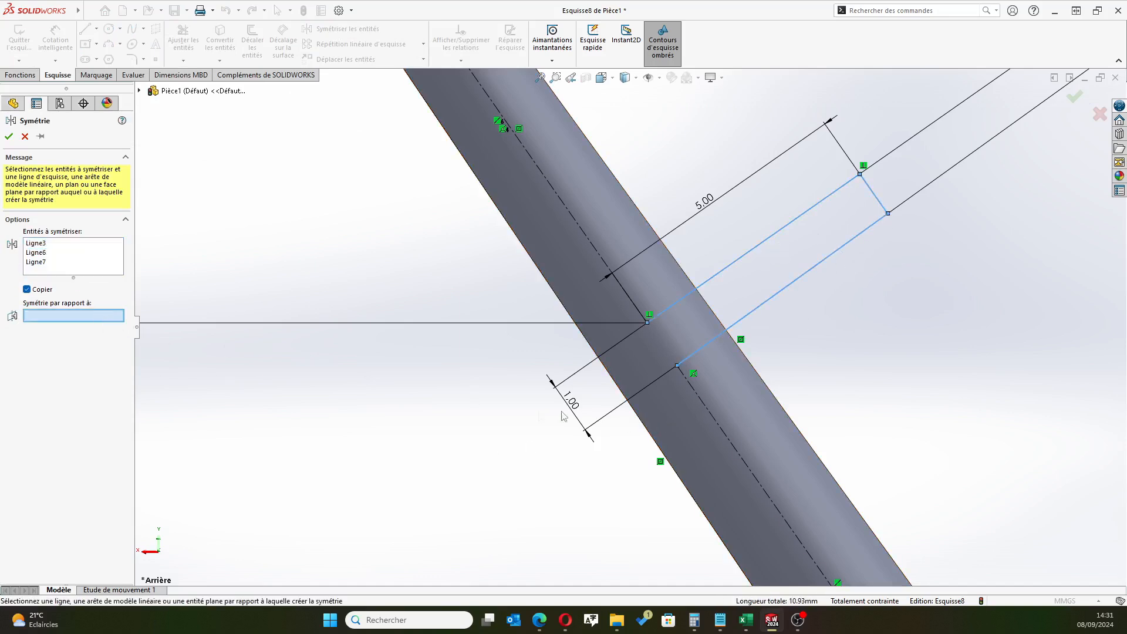
left_click(713, 417)
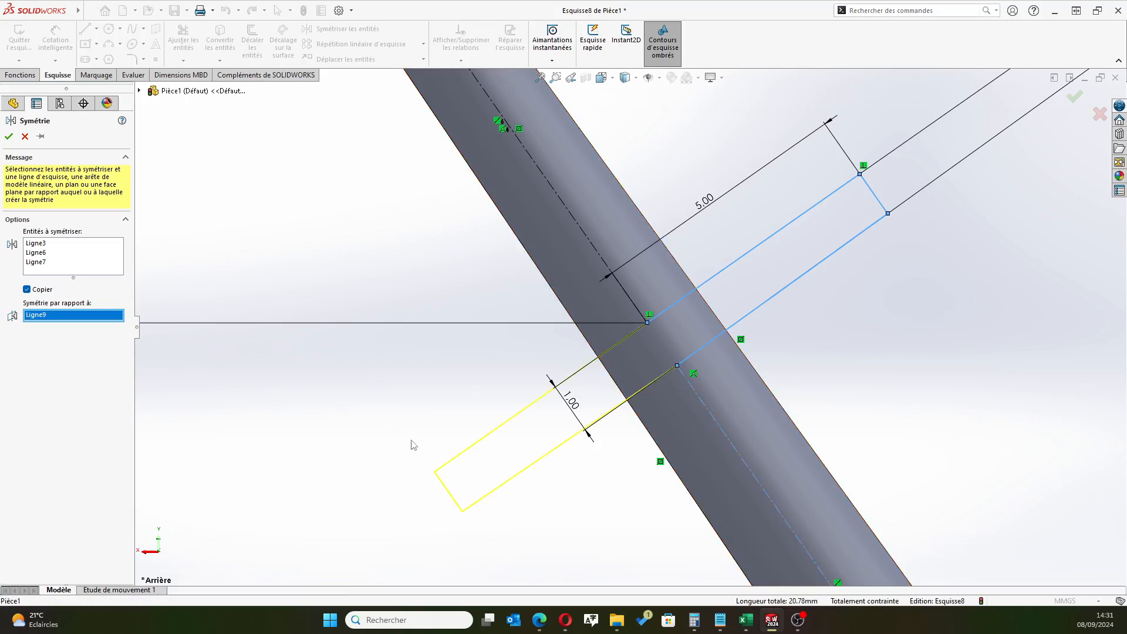
left_click(10, 137)
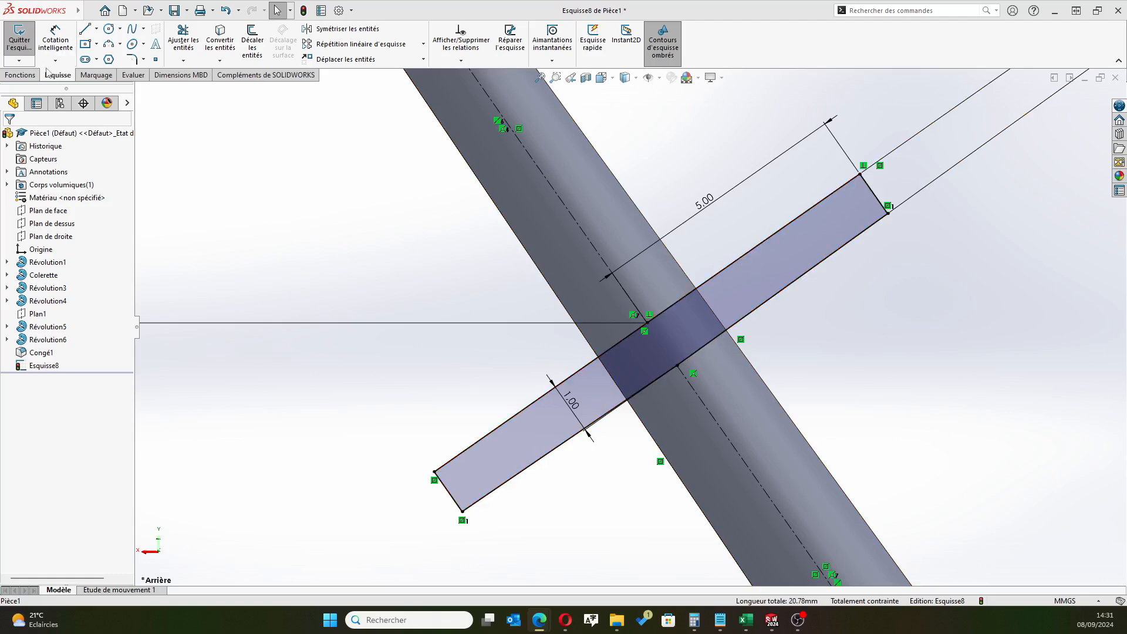
left_click(1053, 88)
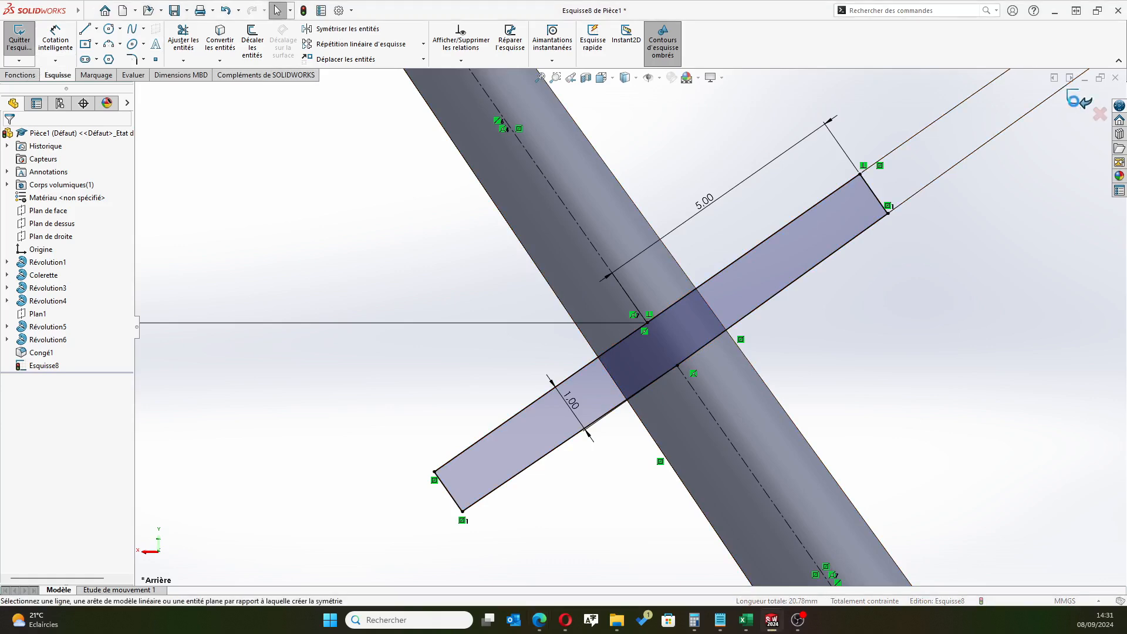
left_click(20, 40)
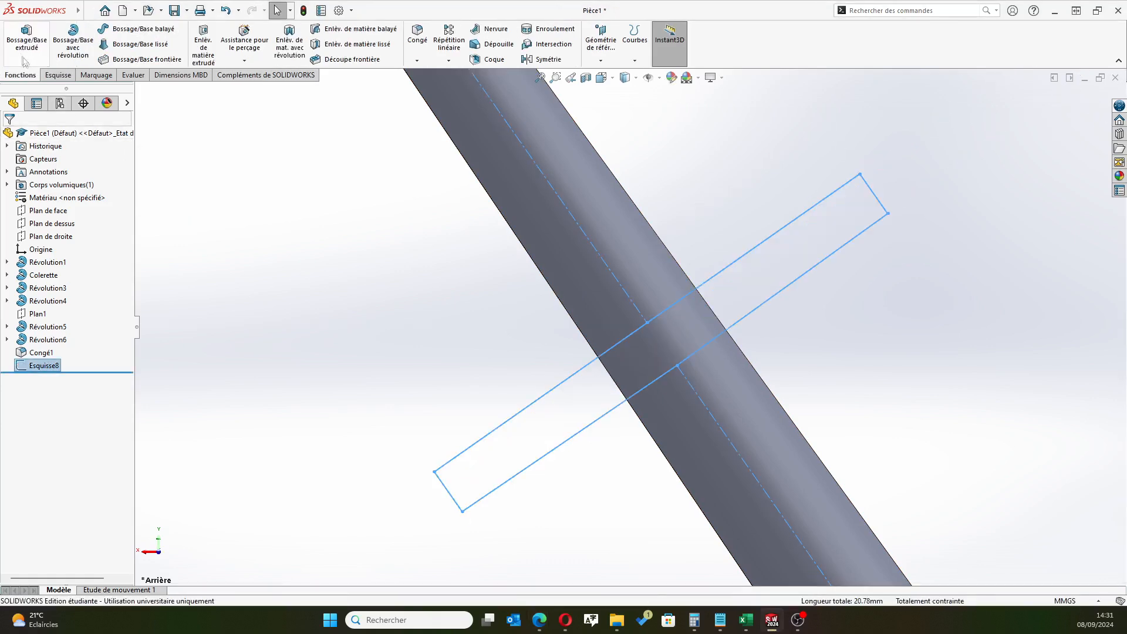
Revolve the side branch profile 360° about its upper long line, merging the result with the body
left_click(74, 40)
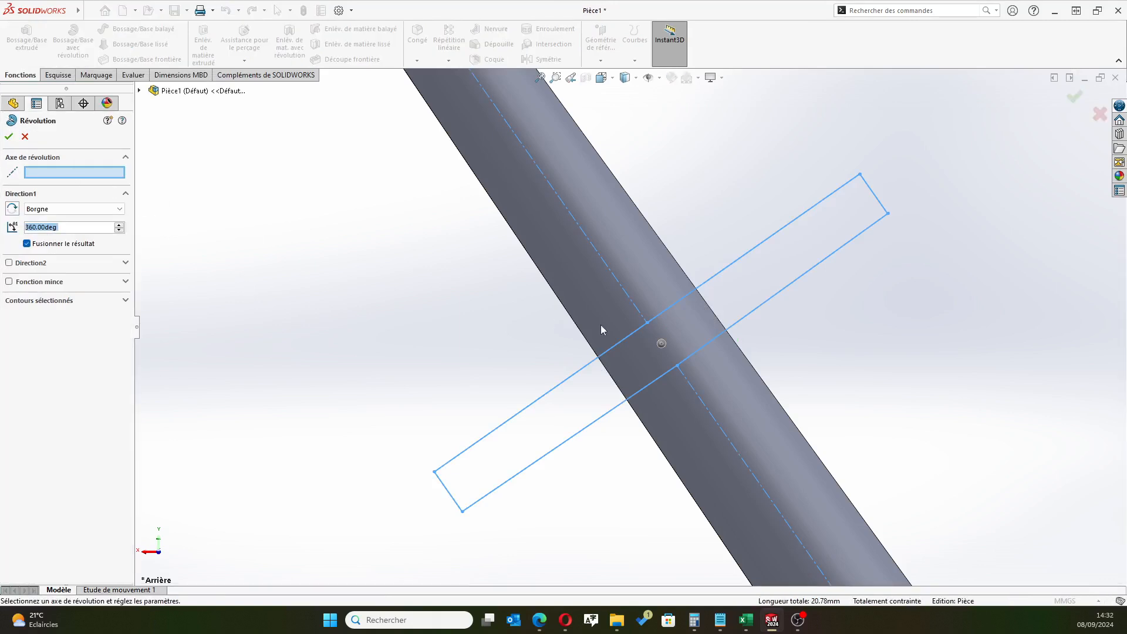
left_click(577, 368)
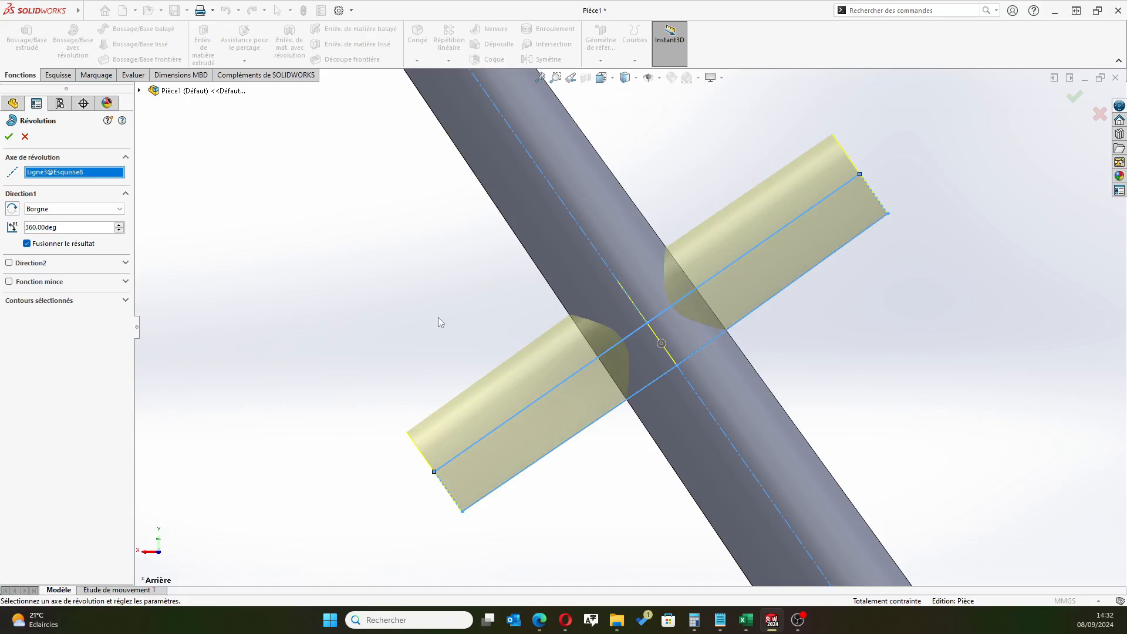
left_click(9, 137)
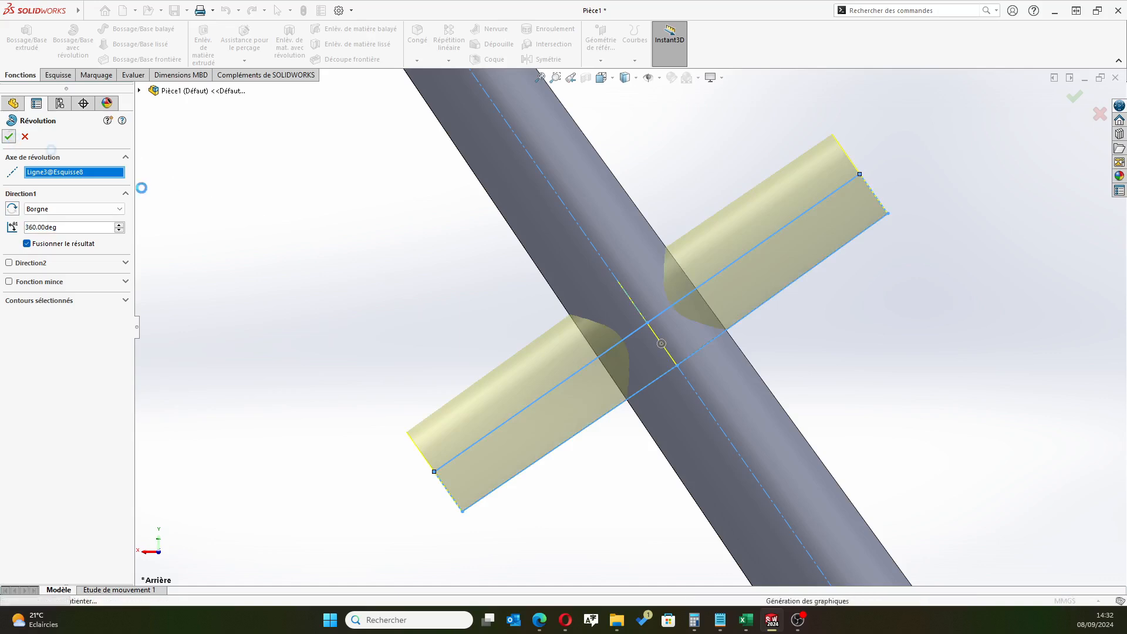
scroll(544, 327, "up", 3)
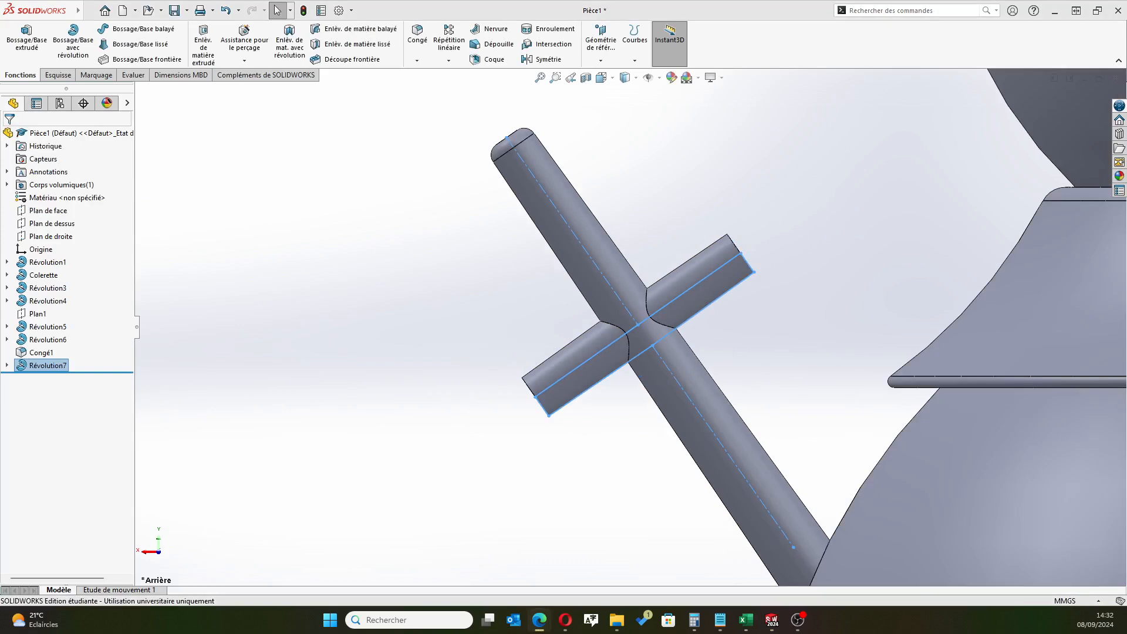
scroll(718, 353, "up", 5)
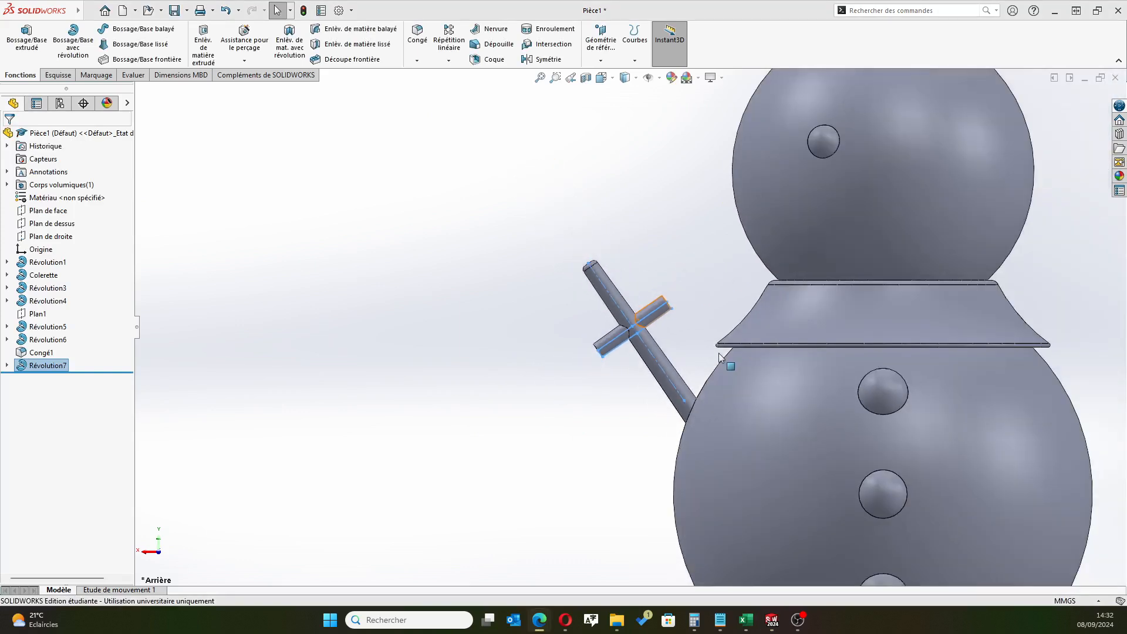
mouse_move(561, 444)
middle_mouse_down()
mouse_move(604, 452)
mouse_move(571, 446)
middle_mouse_up()
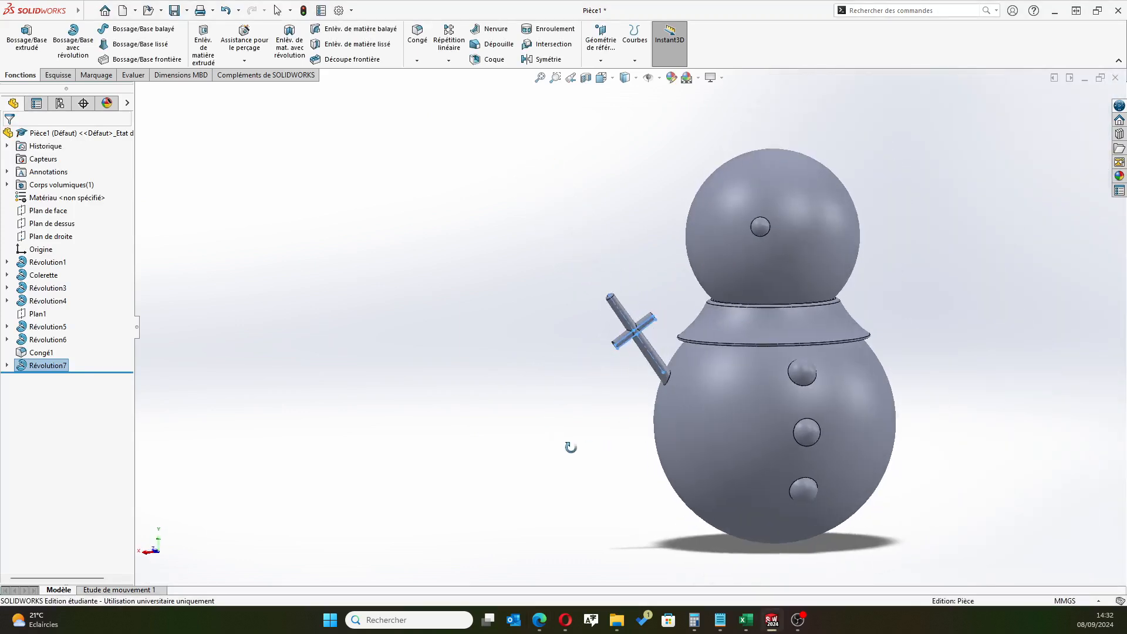
left_click(548, 446)
middle_click_drag(573, 402, 551, 390)
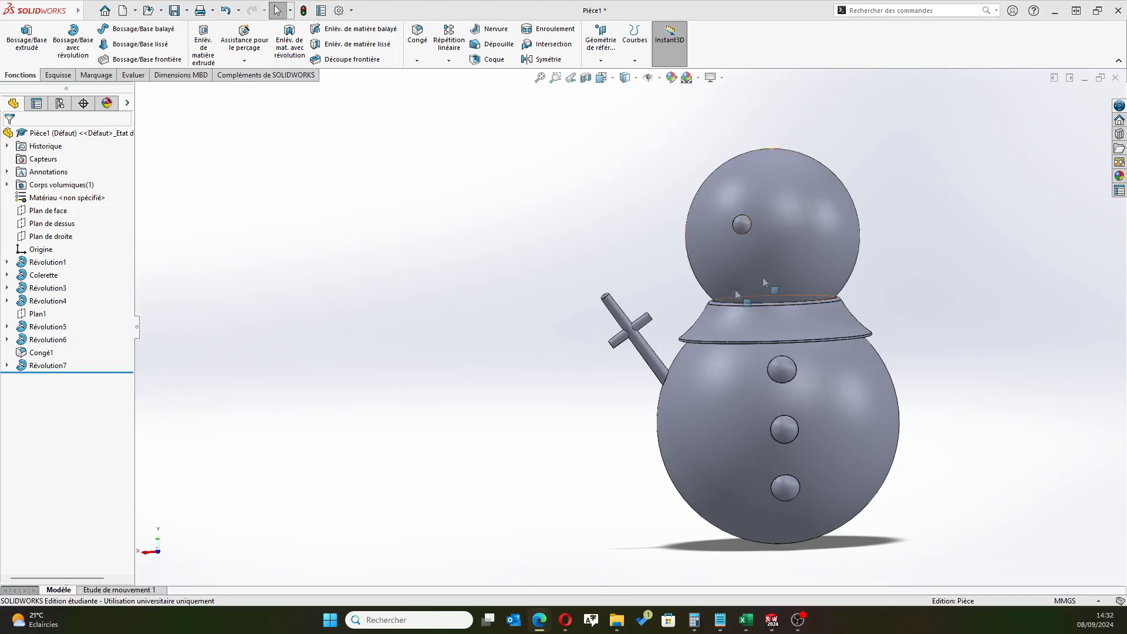
scroll(626, 343, "down", 3)
scroll(625, 343, "down", 2)
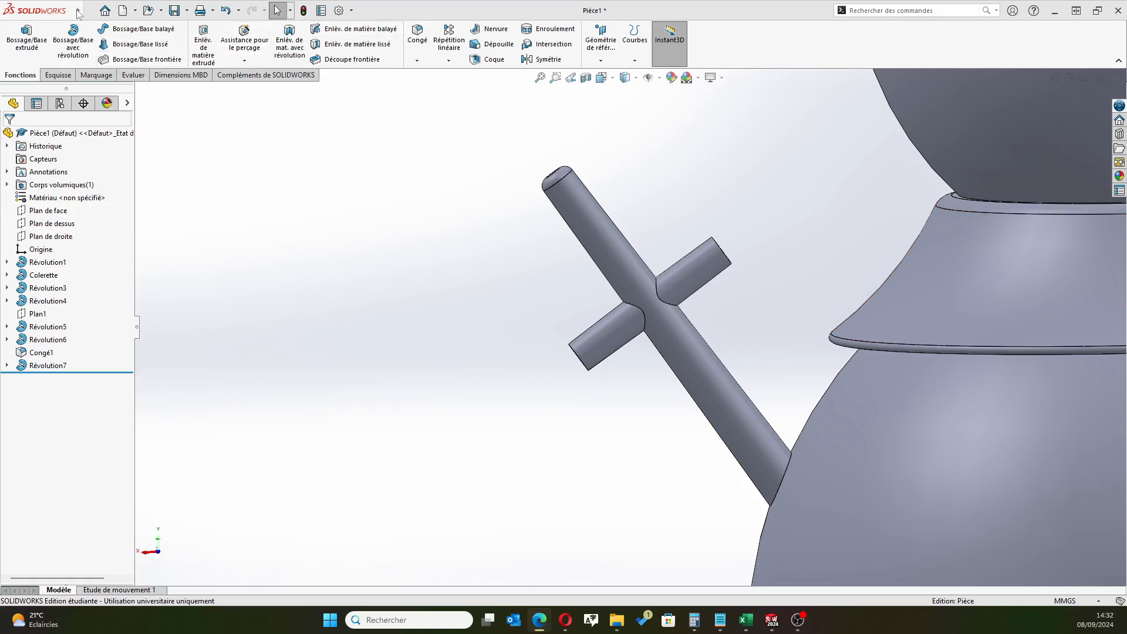
mouse_move(80, 12)
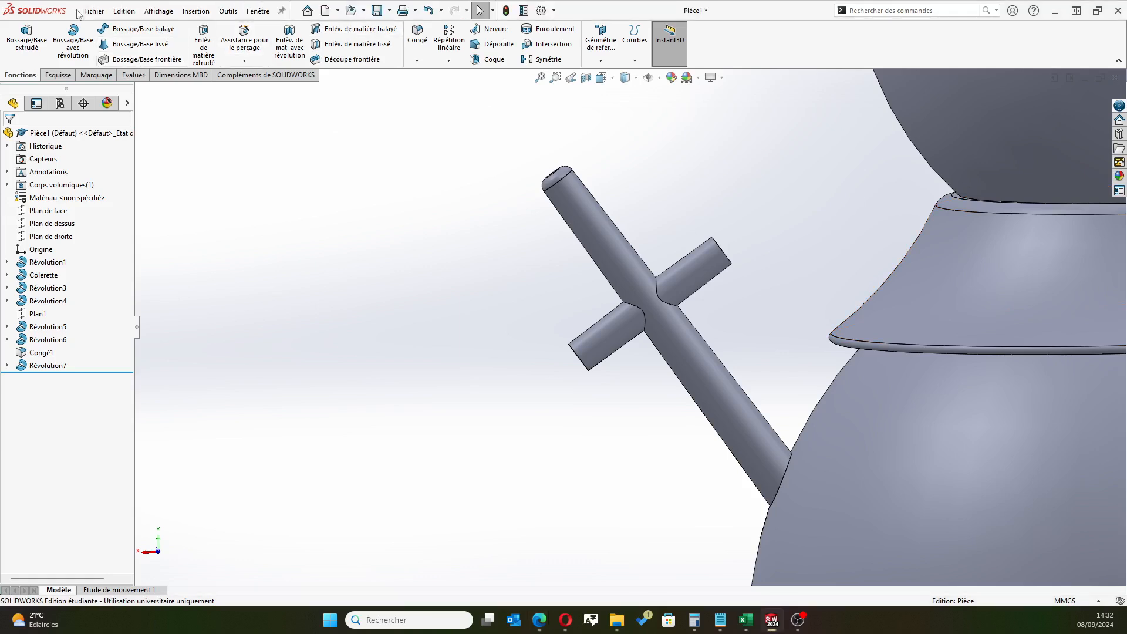
left_click(193, 12)
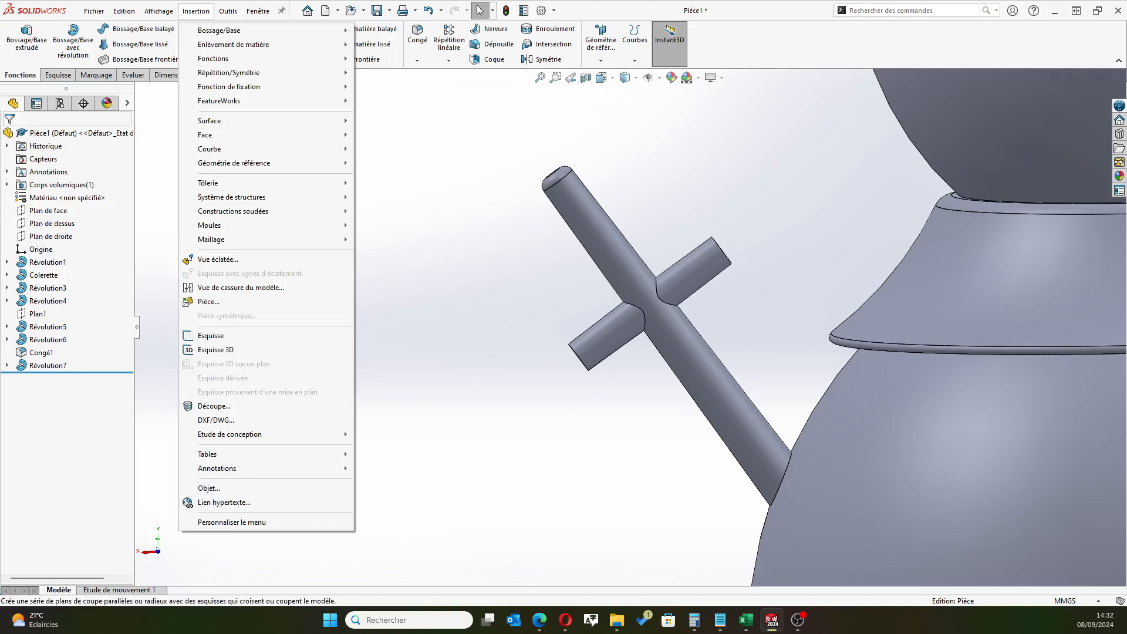
key("Escape")
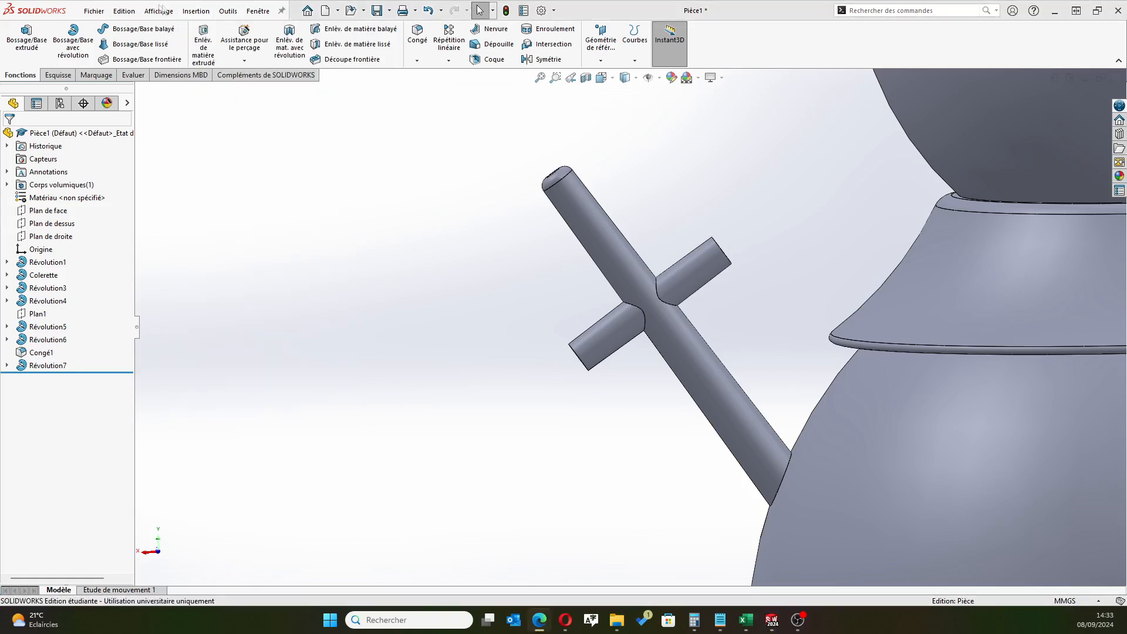
left_click(197, 11)
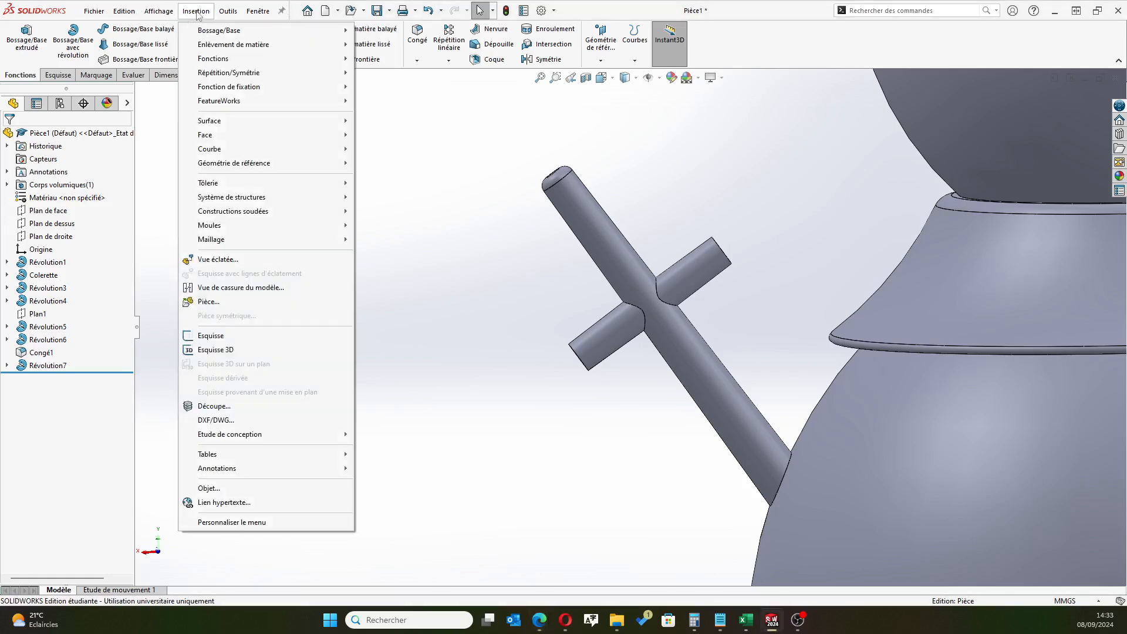
mouse_move(203, 62)
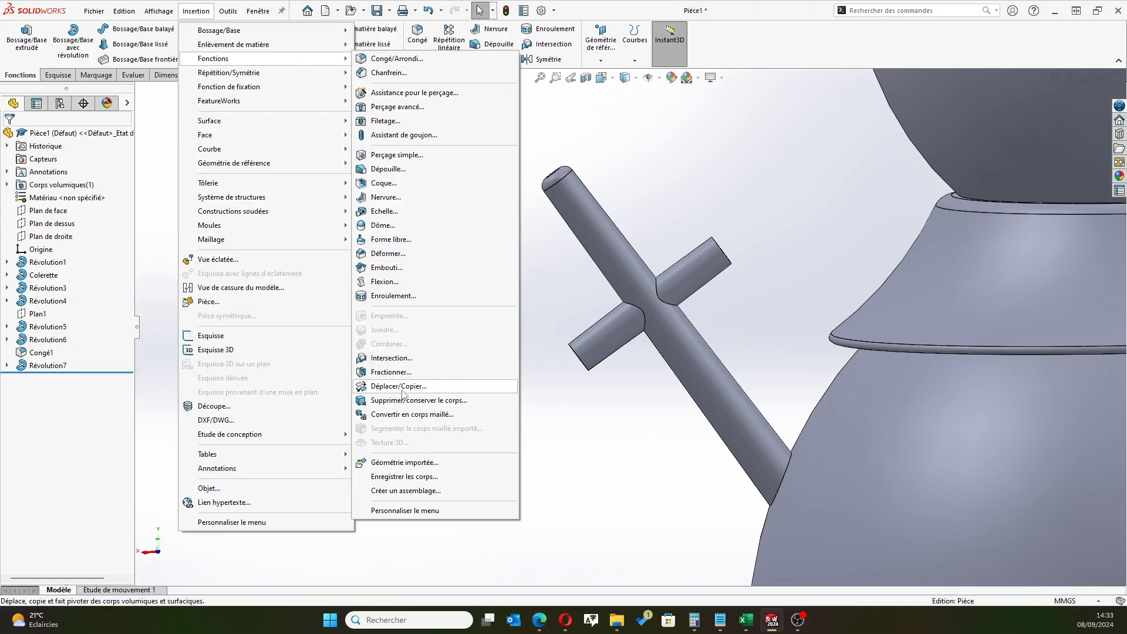
left_click(403, 387)
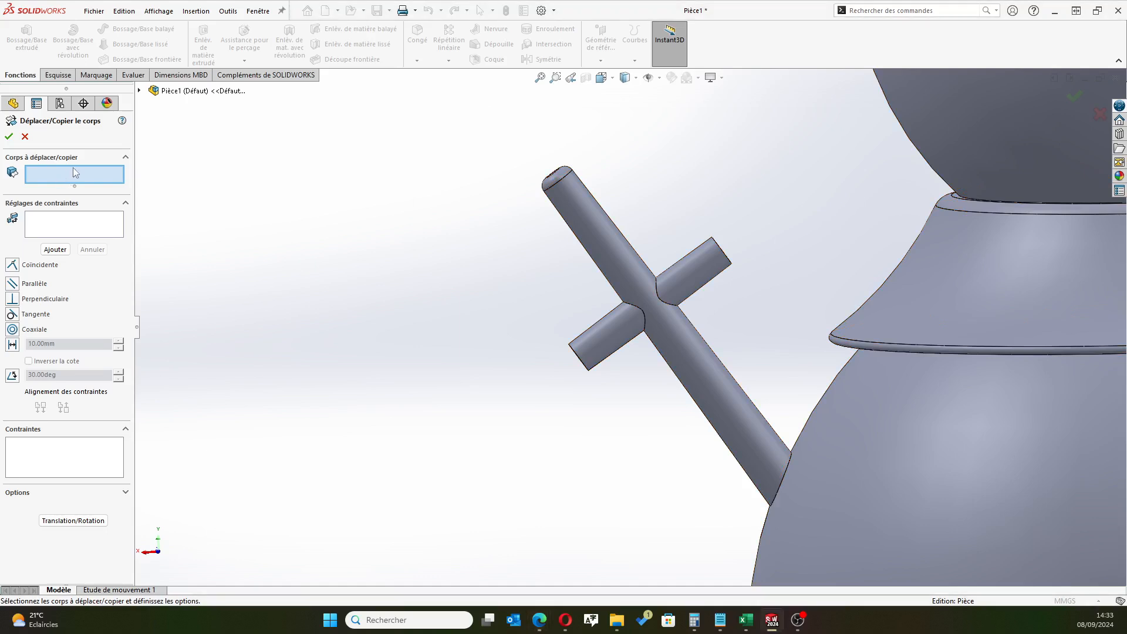
left_click(607, 341)
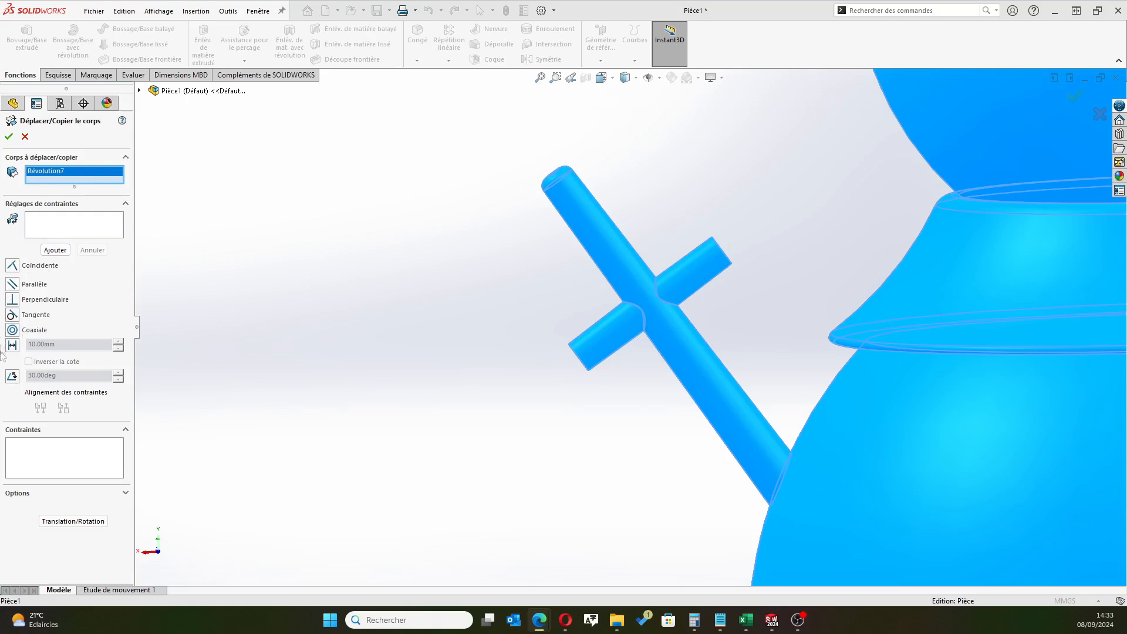
left_click(125, 494)
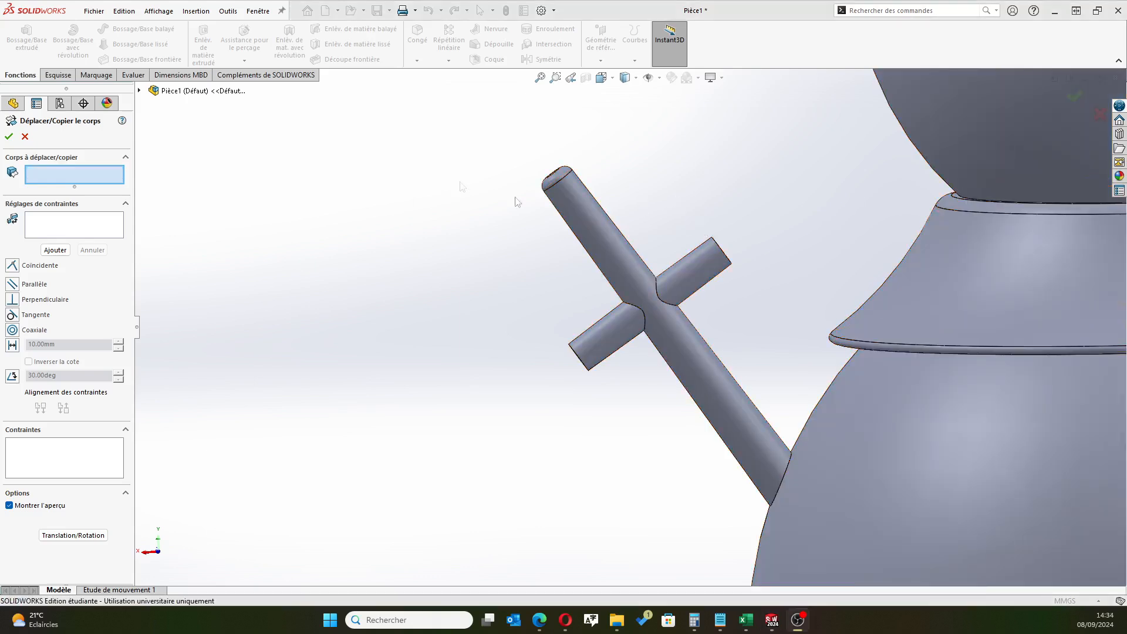
left_click(24, 137)
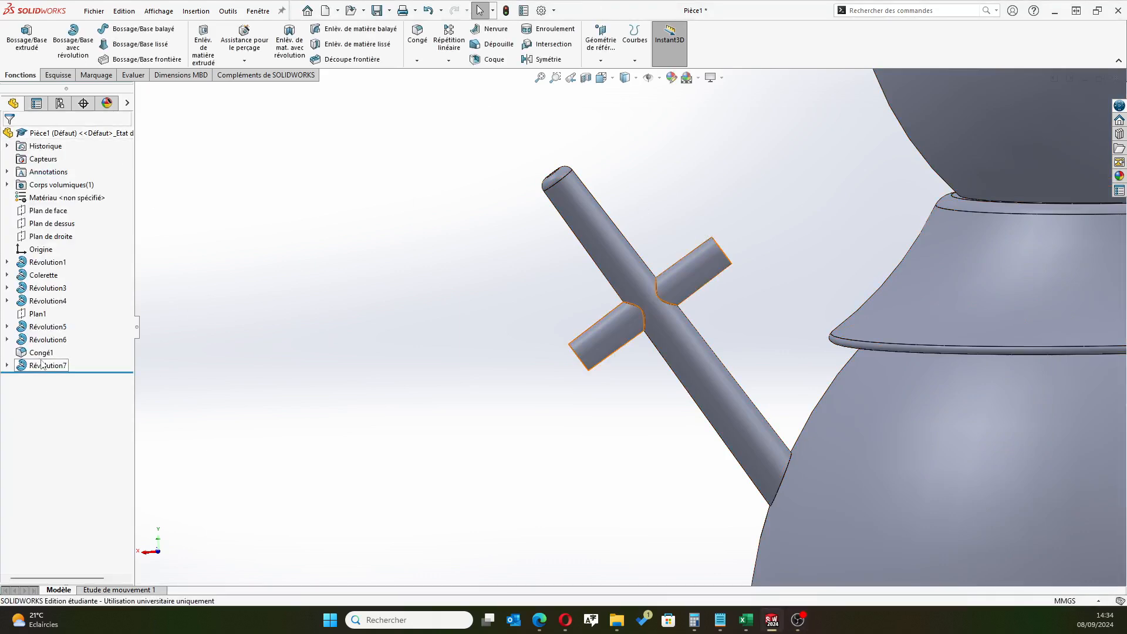
Edit the side branch revolve to turn off merging, keeping the branch as a separate body
left_click(15, 365)
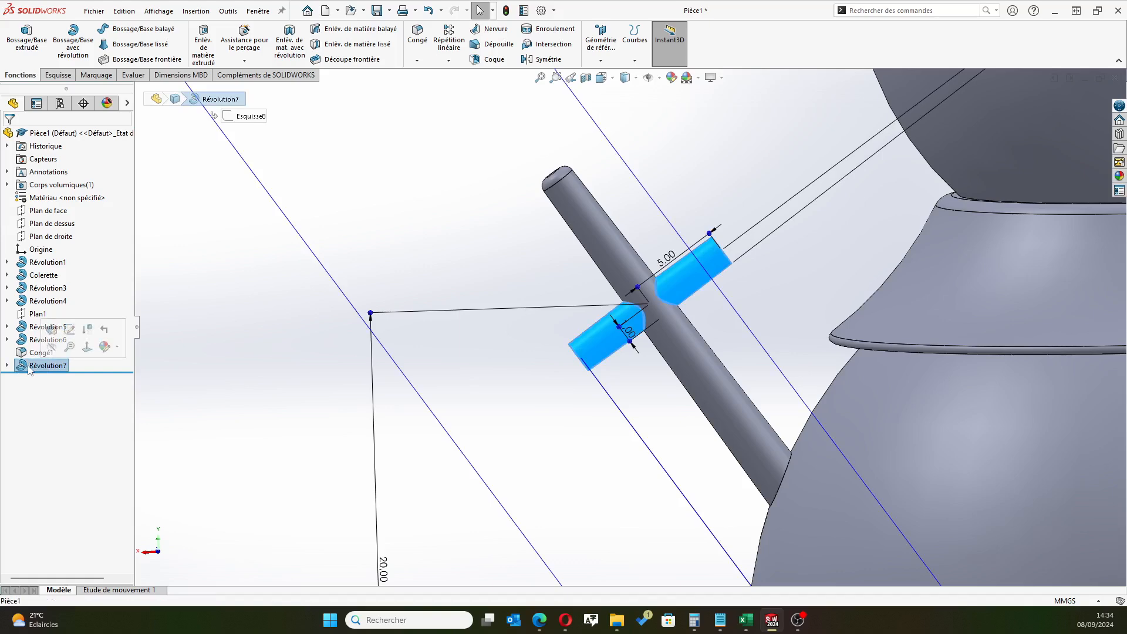
left_click(52, 328)
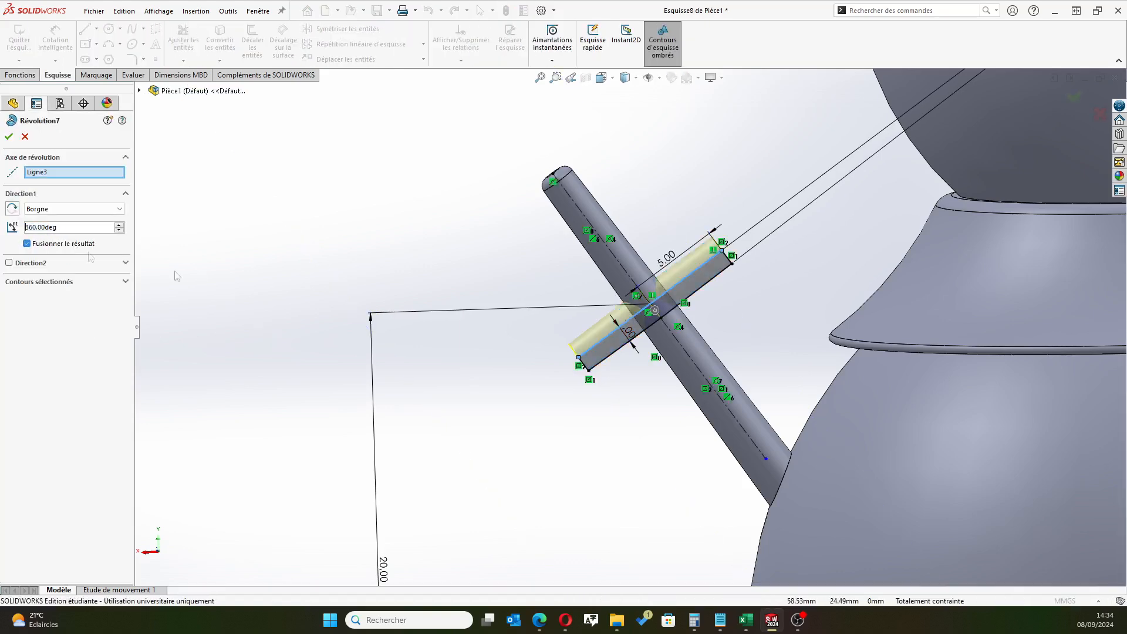
left_click(9, 137)
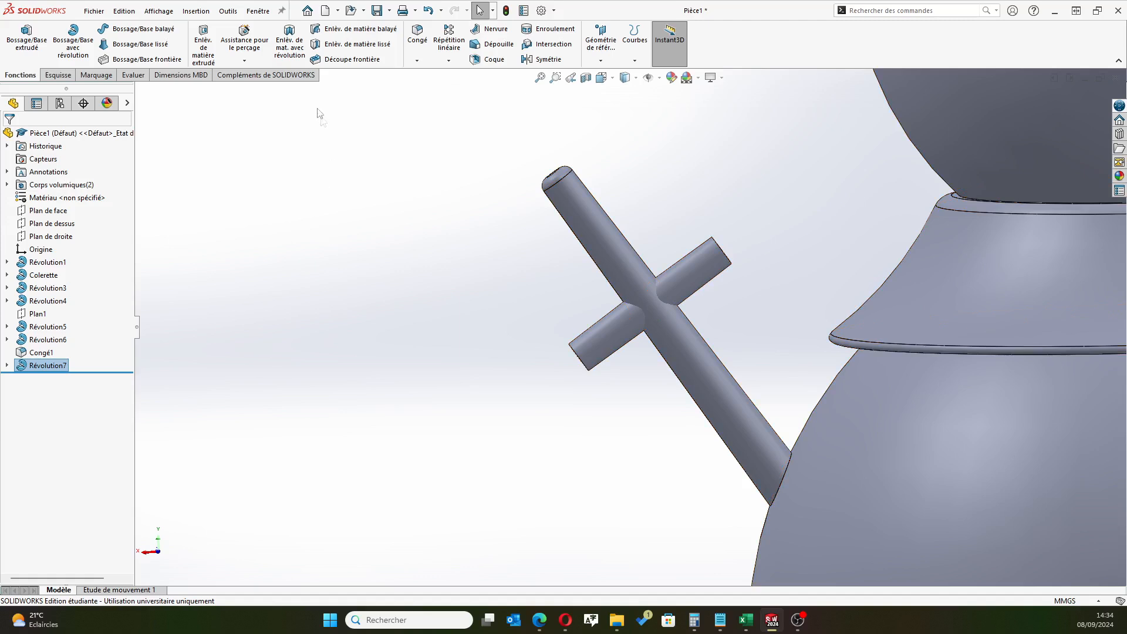
Set up a Move/Copy Body operation on the side branch body, with one copy and translation/rotation settings
left_click(196, 11)
mouse_move(212, 58)
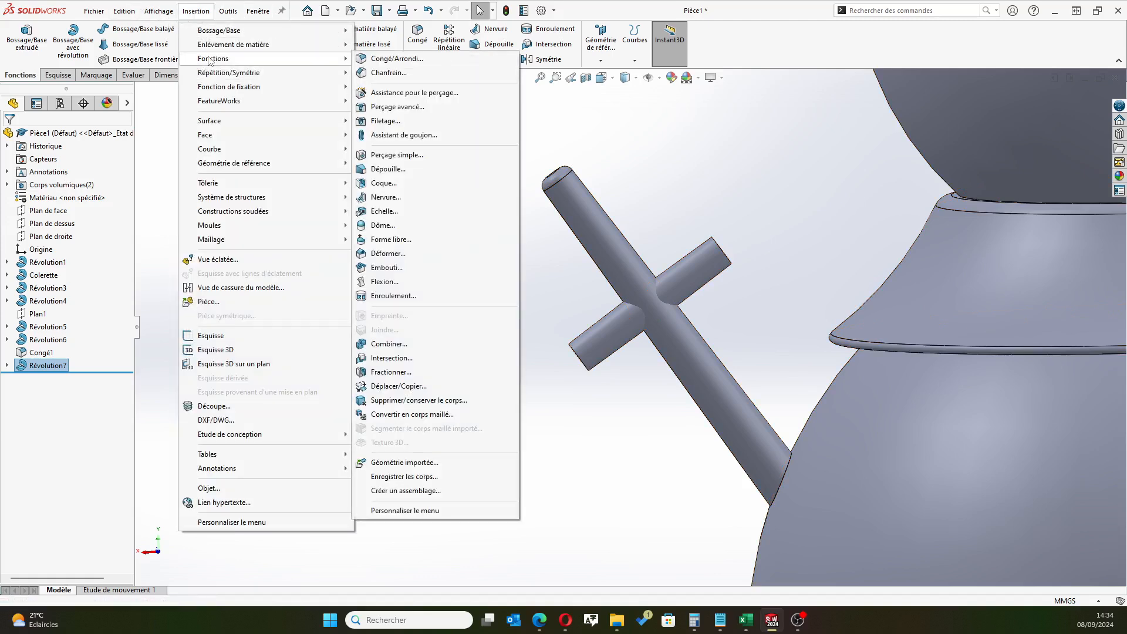
left_click(410, 387)
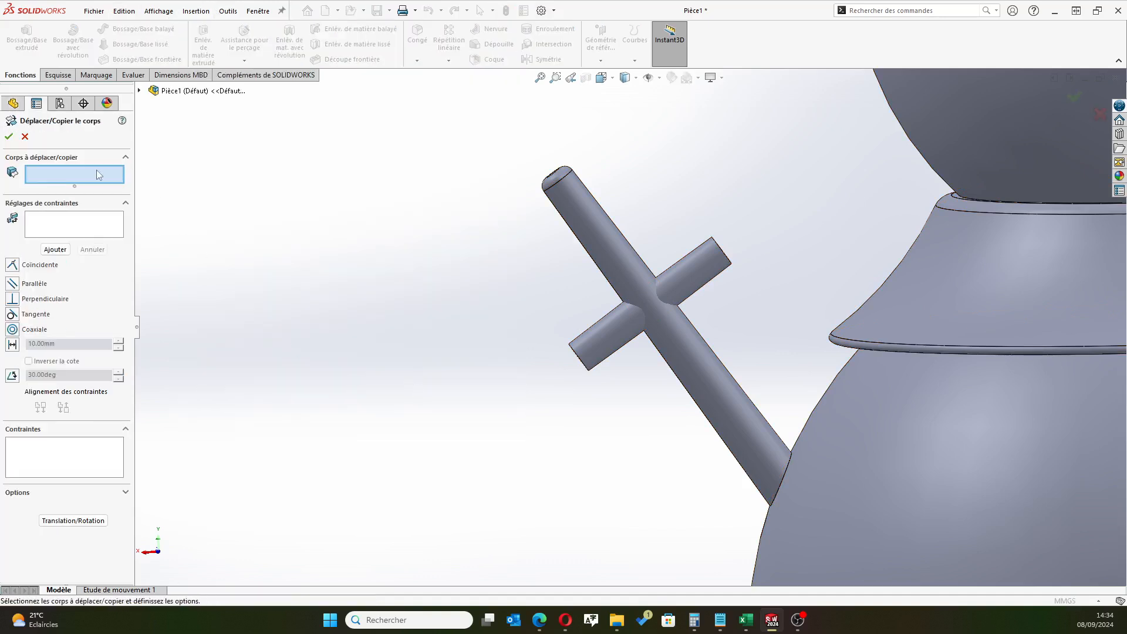
left_click(614, 342)
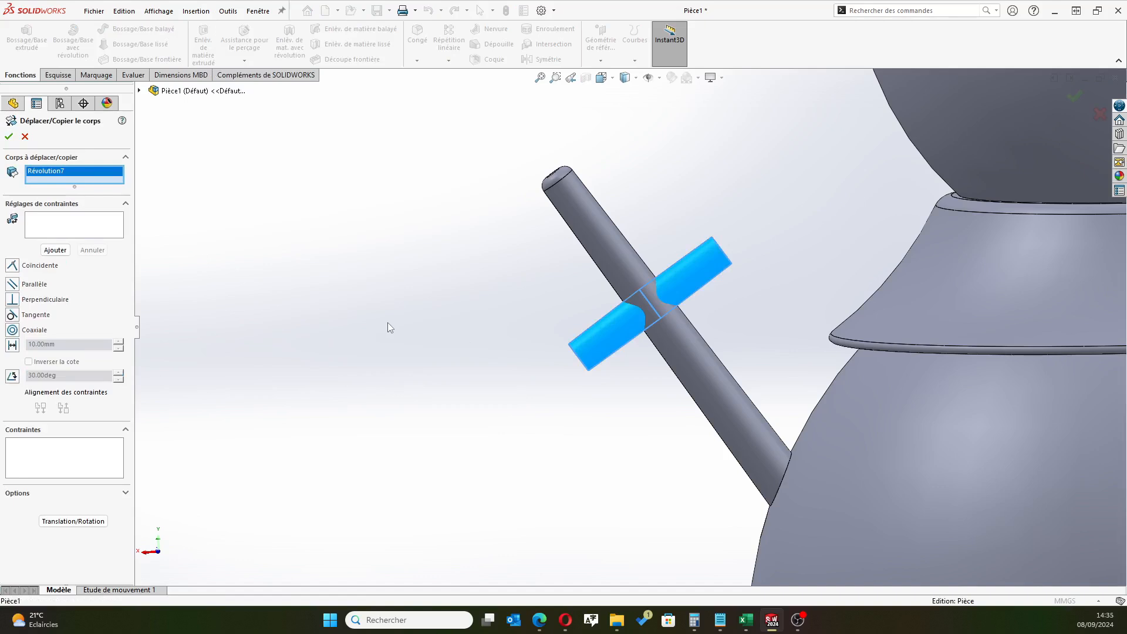
left_click(71, 521)
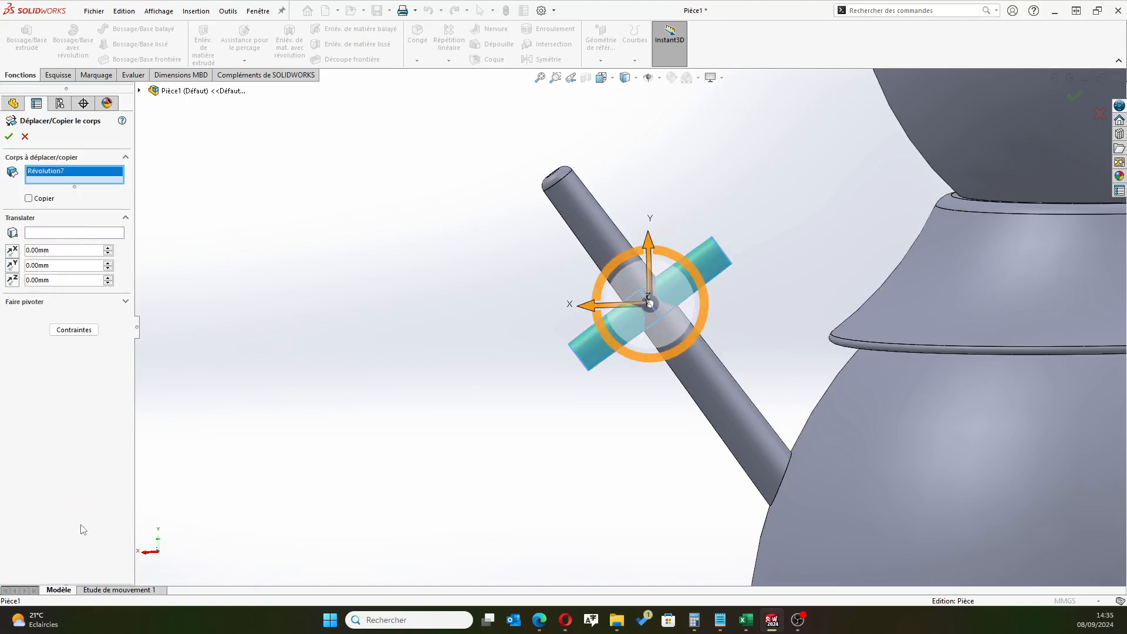
left_click(30, 199)
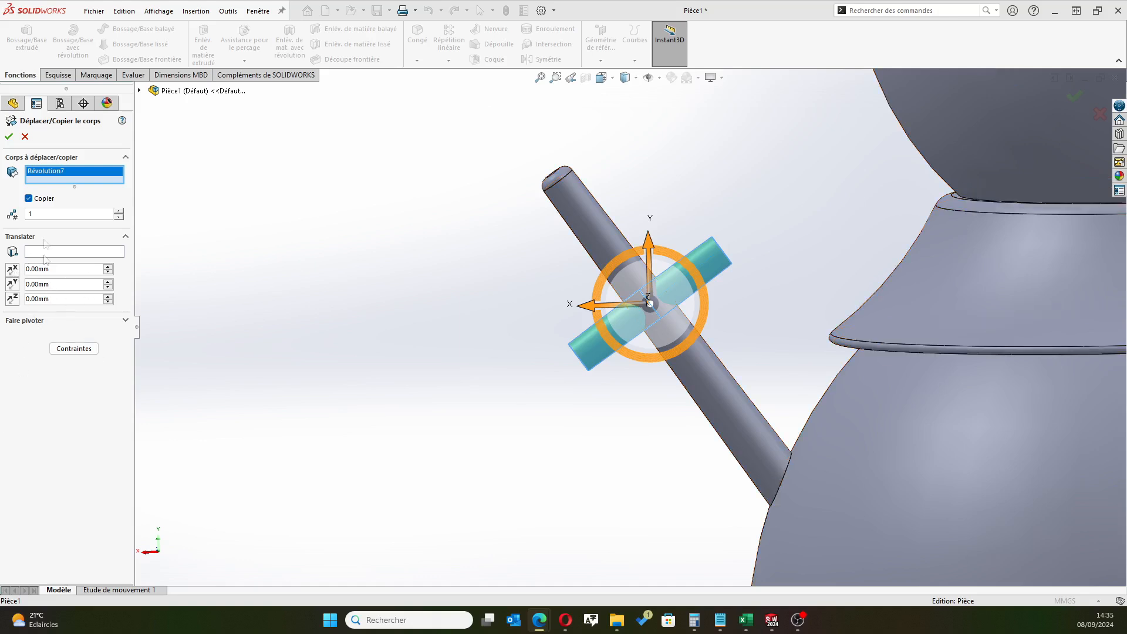
left_click(74, 349)
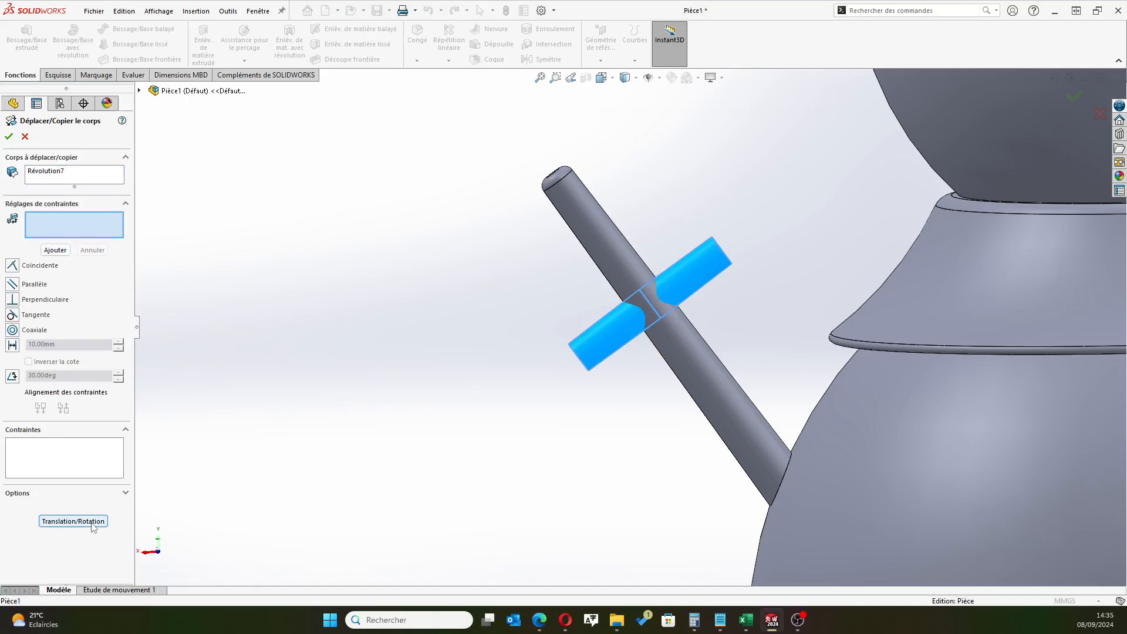
left_click(72, 521)
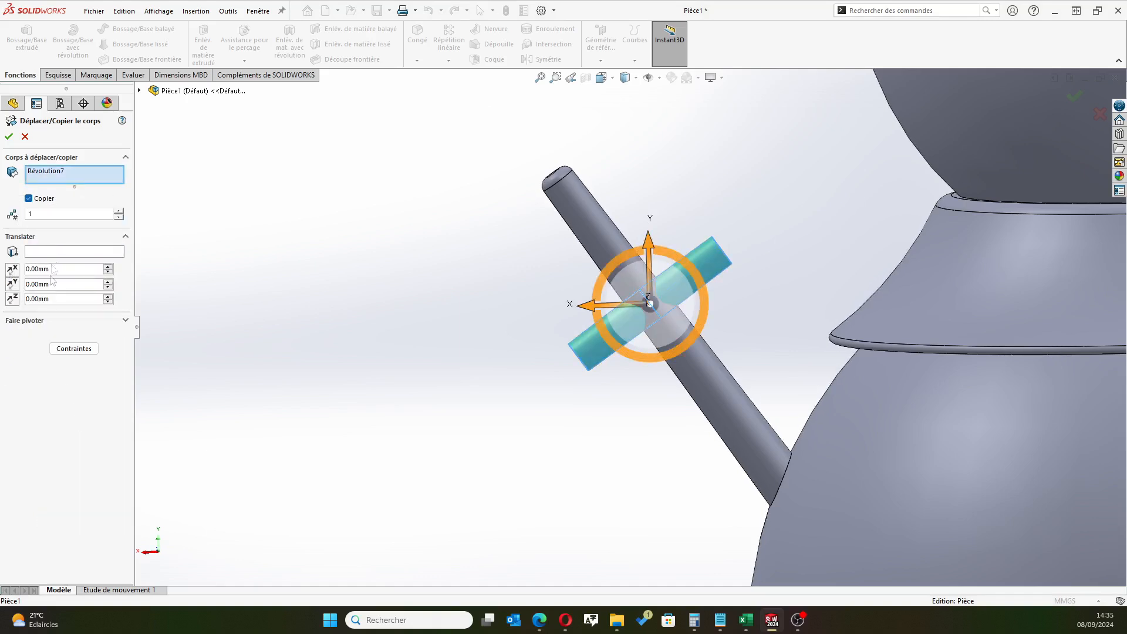
Rotate the branch copy by -20° about Y and -20° about Z, and create it
left_click(125, 321)
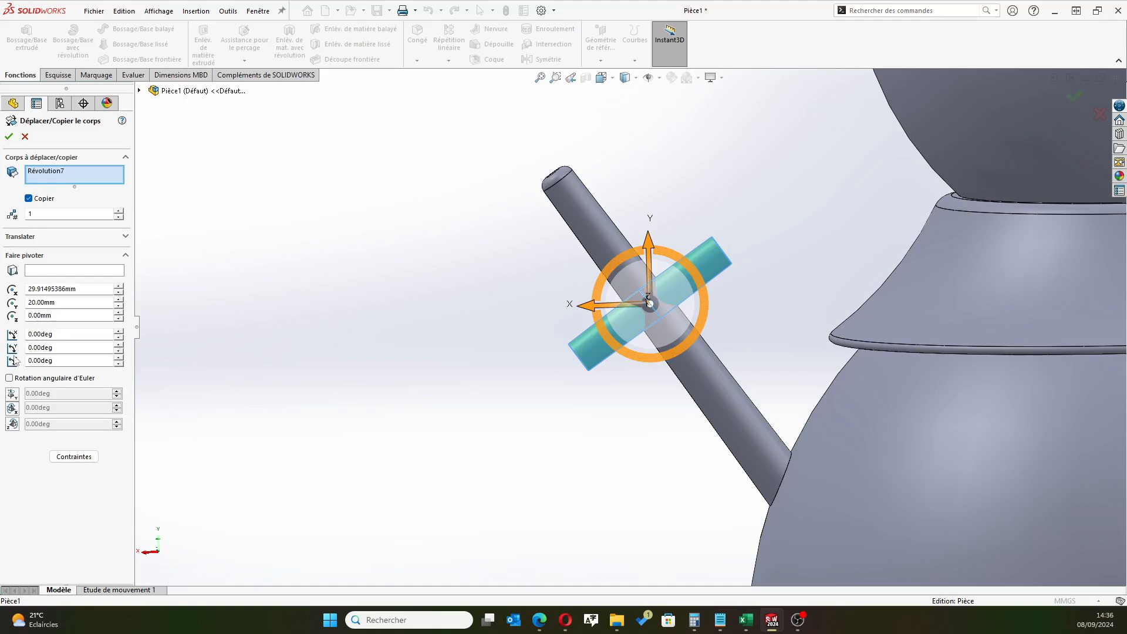
left_click_drag(52, 347, 22, 349)
type("-20")
key("Tab")
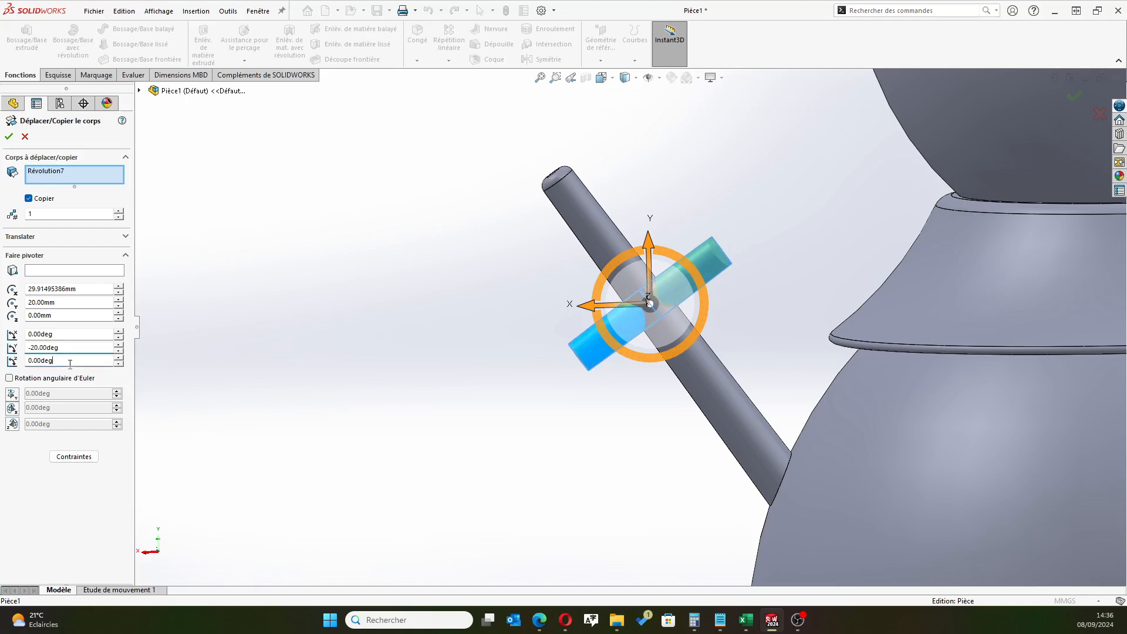
left_click_drag(58, 360, 26, 362)
type("-20")
key("Tab")
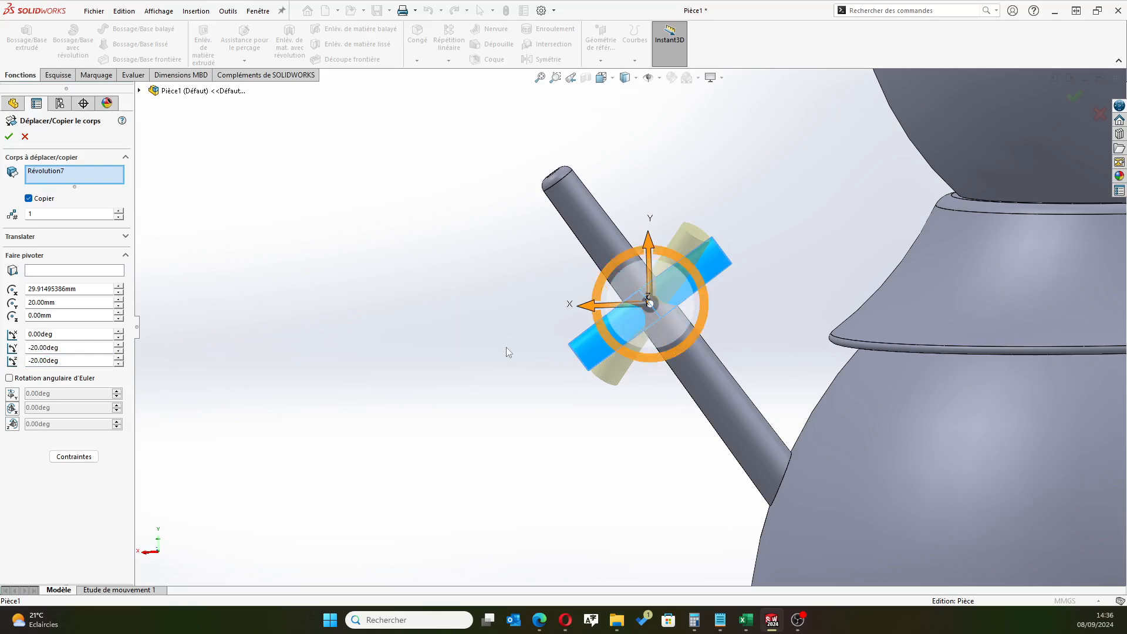
middle_click_drag(503, 359, 593, 434)
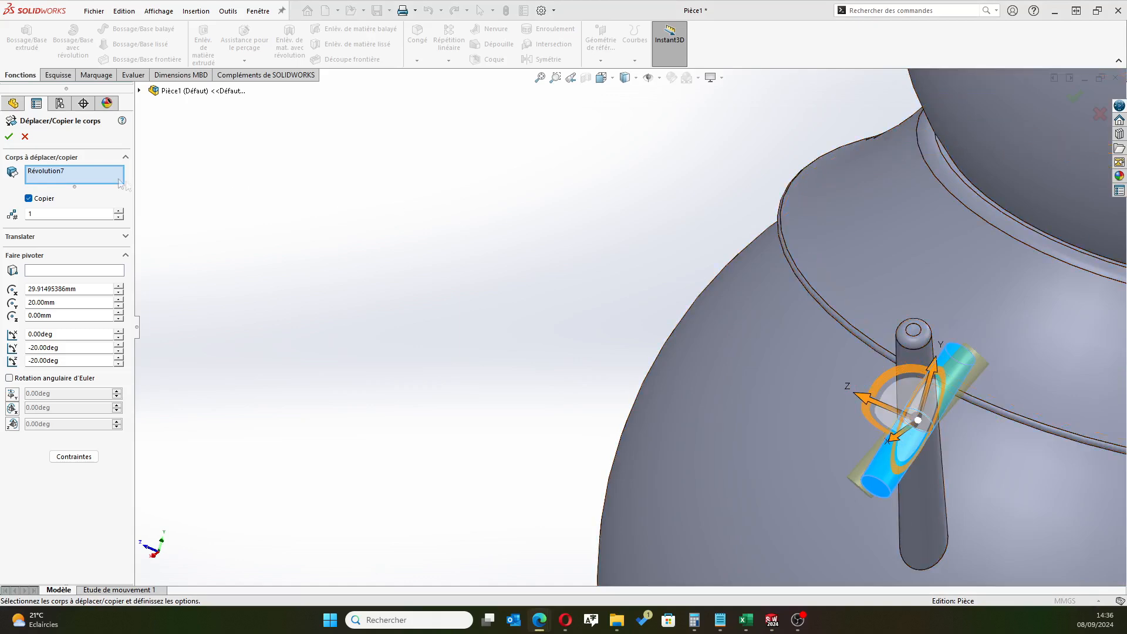
left_click(7, 138)
middle_click_drag(526, 333, 459, 305)
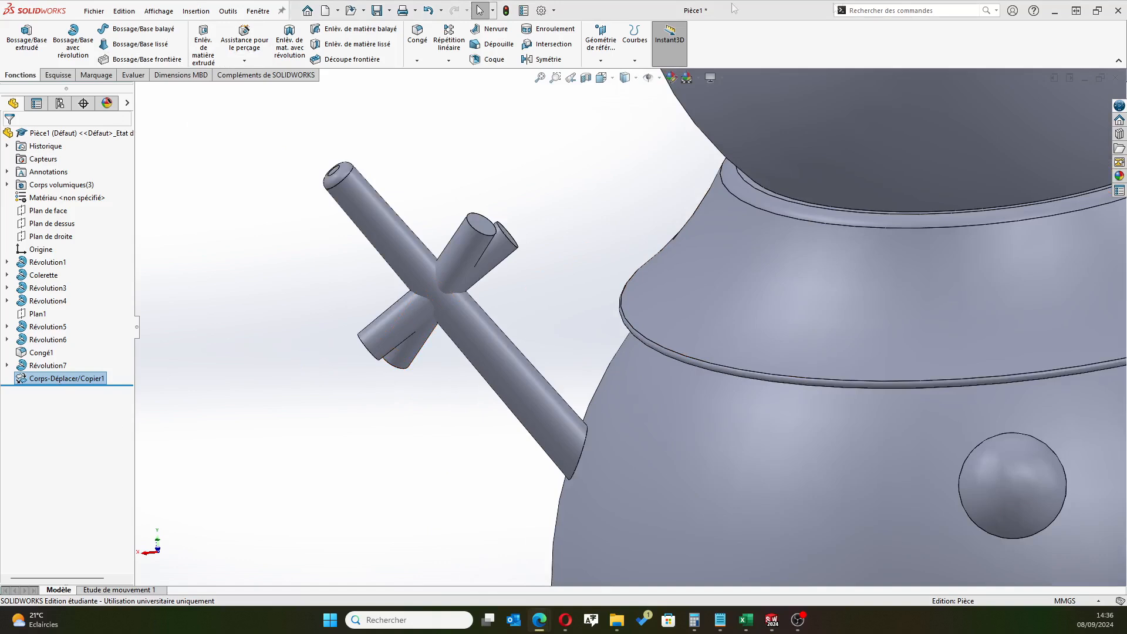
Combine the original side branch body and its rotated copy into one body using the Add operation
left_click(861, 10)
type("combi")
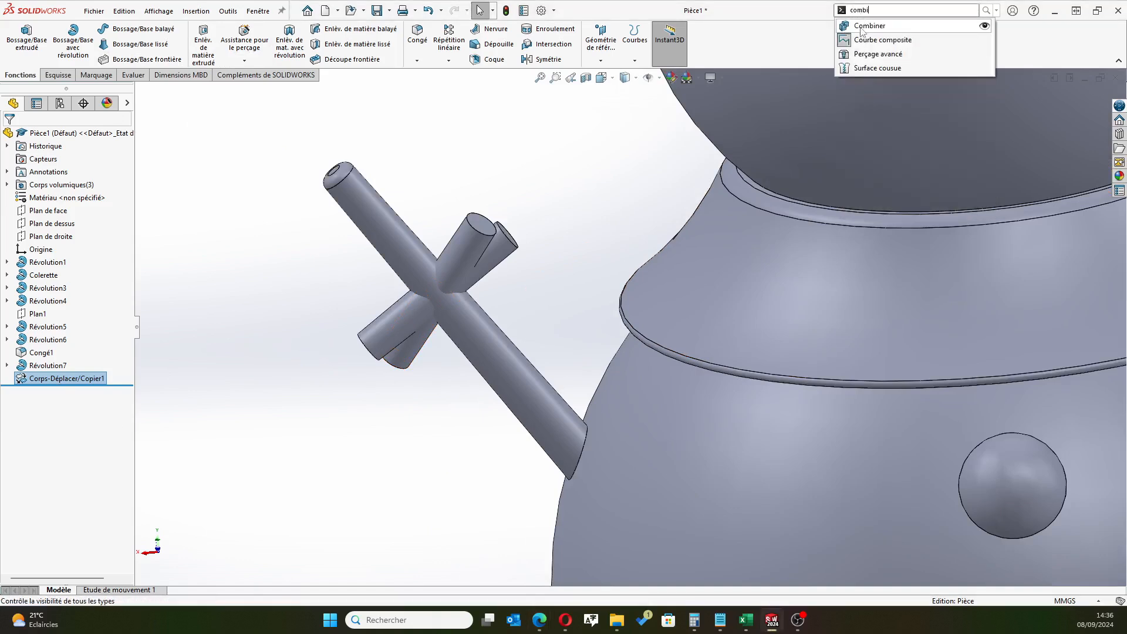
left_click(863, 27)
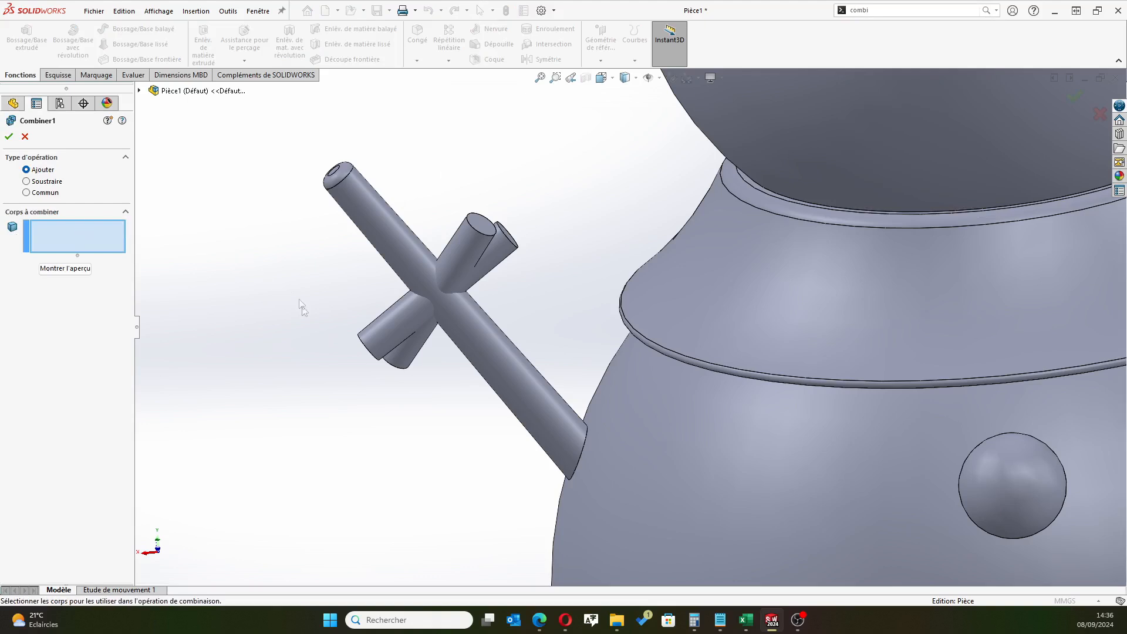
left_click(404, 354)
left_click(406, 354)
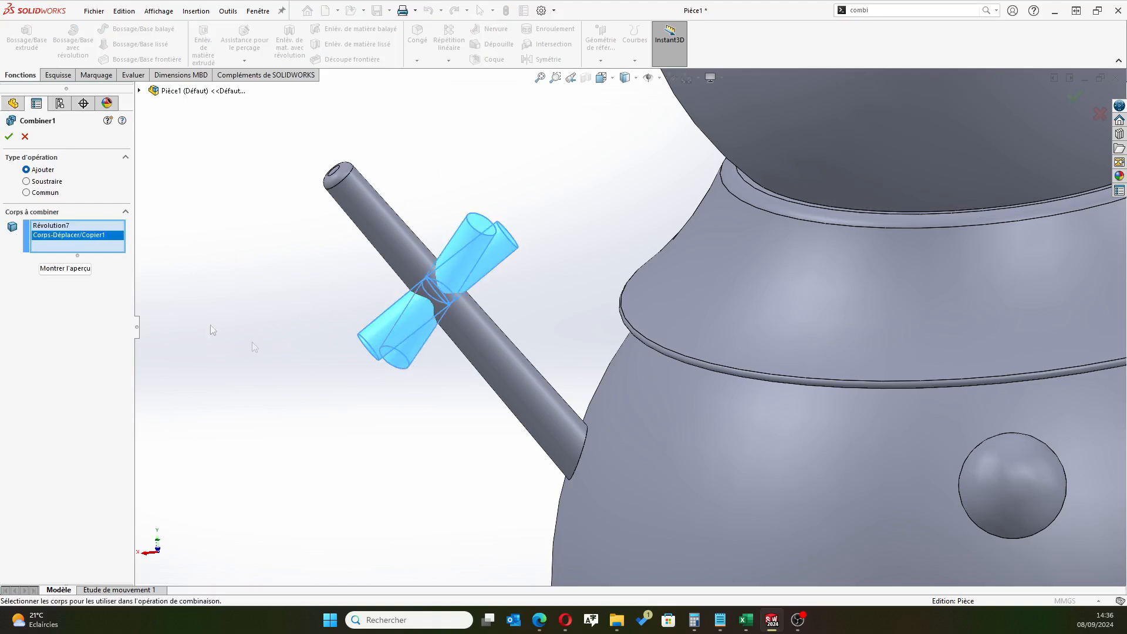
left_click(9, 137)
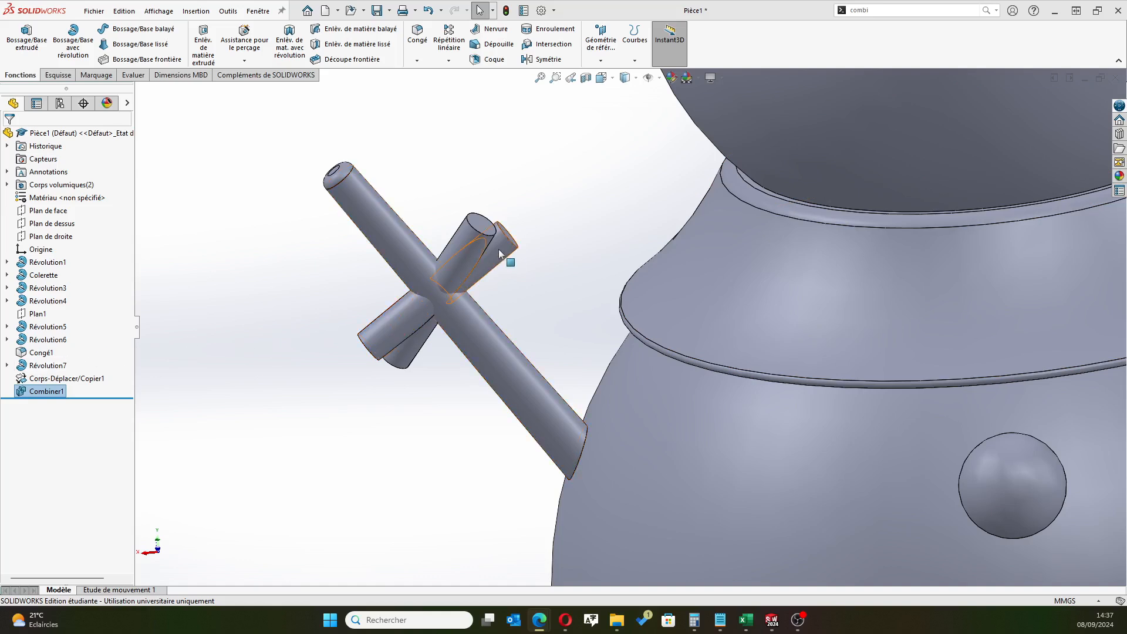
Set up a Move/Copy Body operation on the combined side branch body with copying turned off
left_click(198, 11)
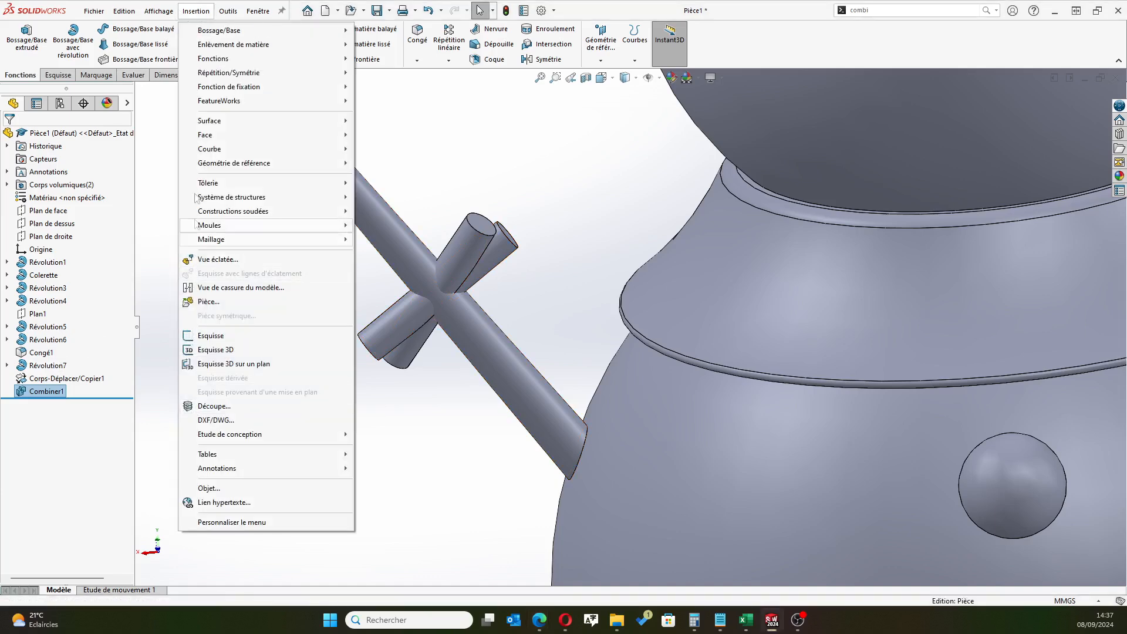
mouse_move(246, 59)
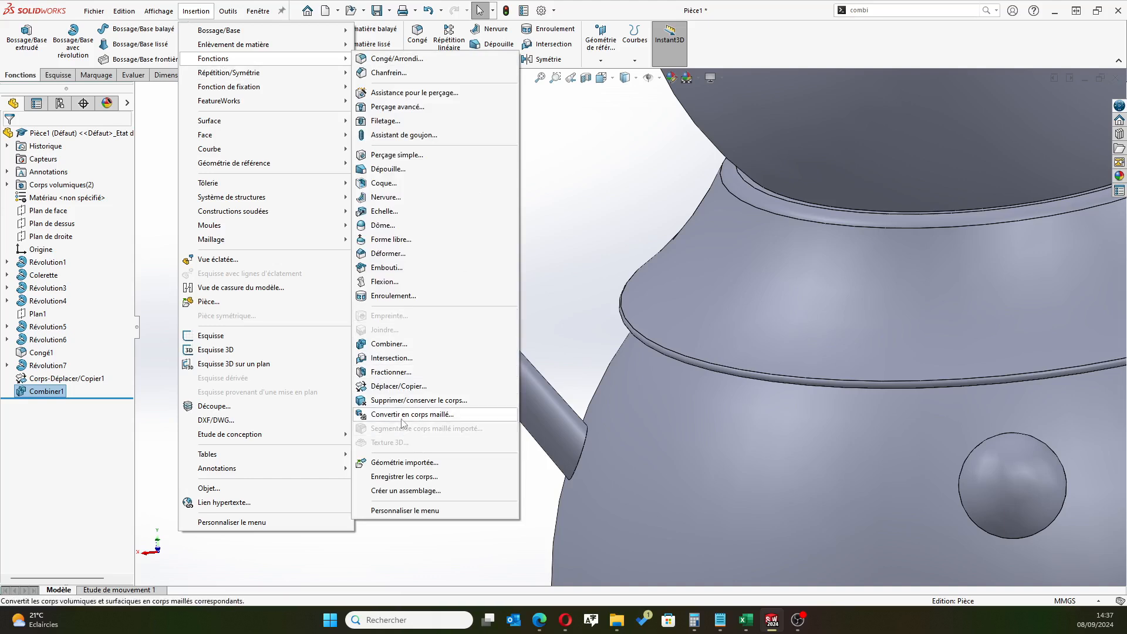
left_click(421, 387)
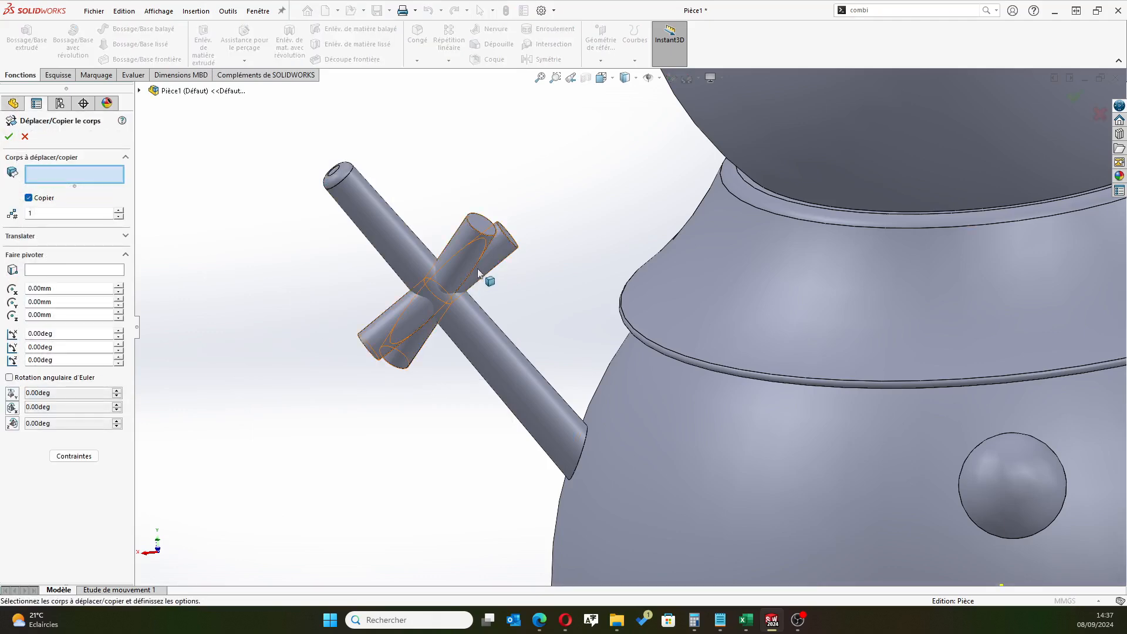
left_click(496, 254)
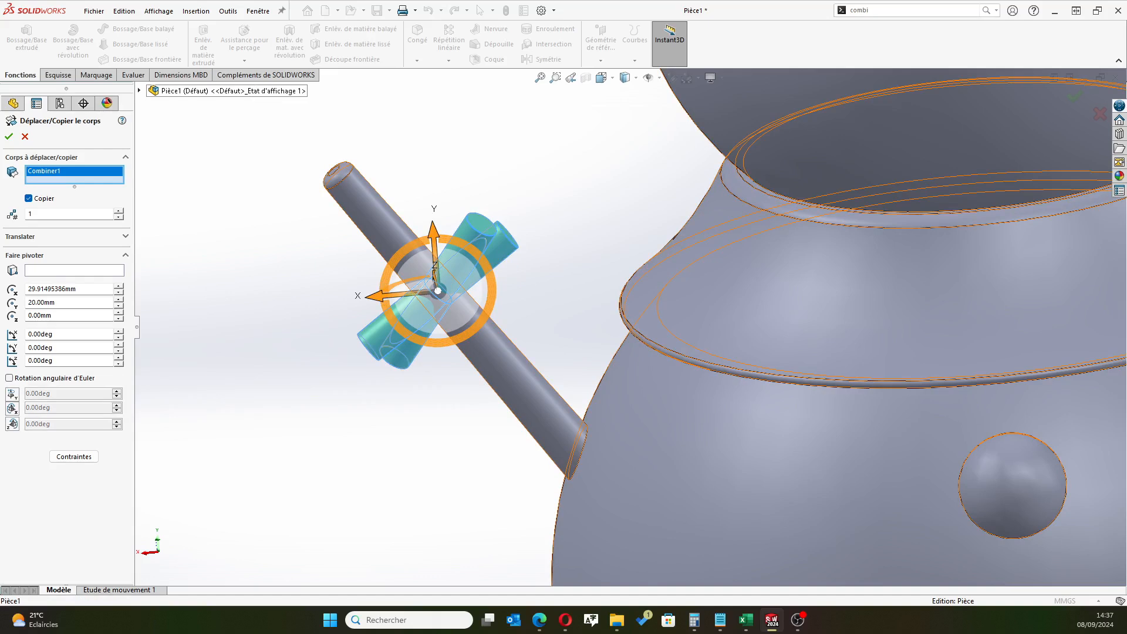
left_click(29, 199)
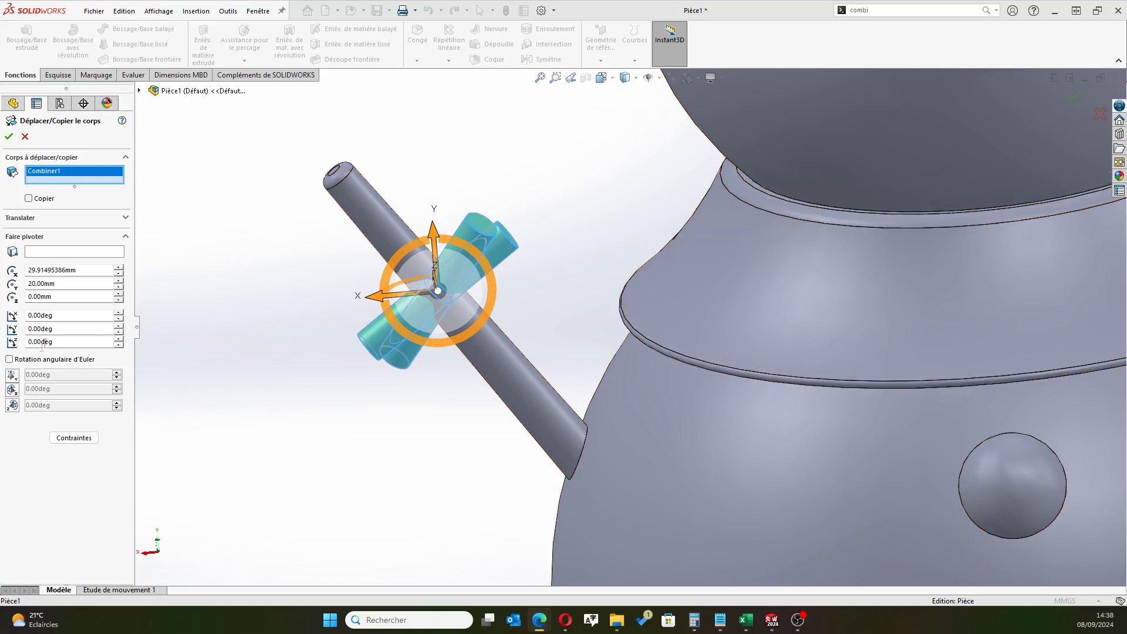
Rotate the combined side branch body by 30° about Y and 50° about Z, and create the move
left_click(63, 328)
type("30")
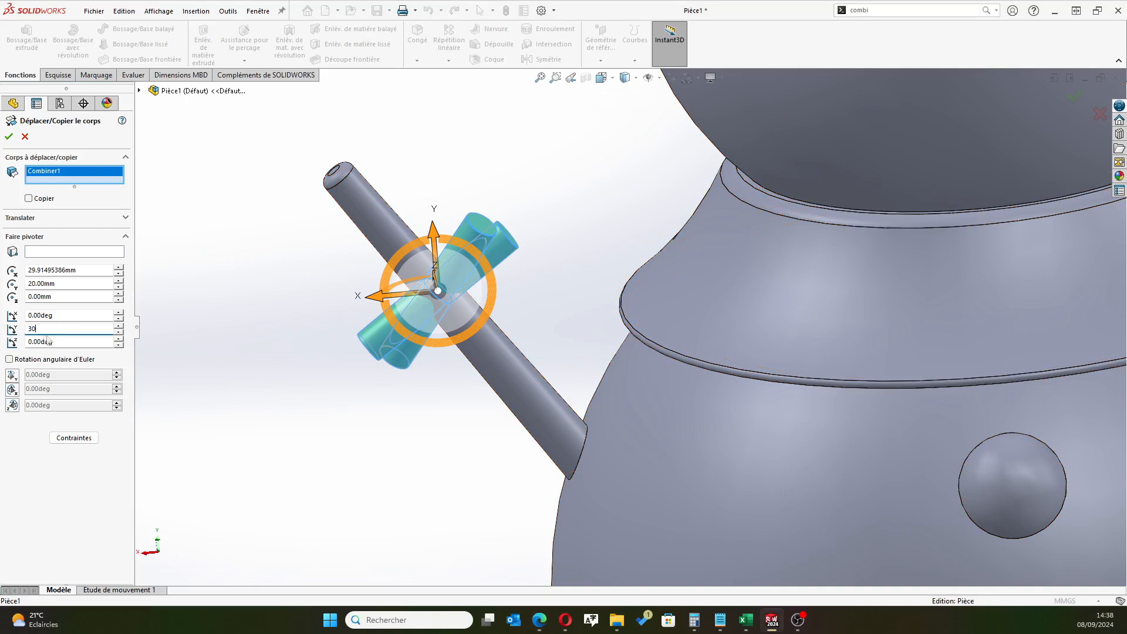
key("Tab")
type("50")
key("Return")
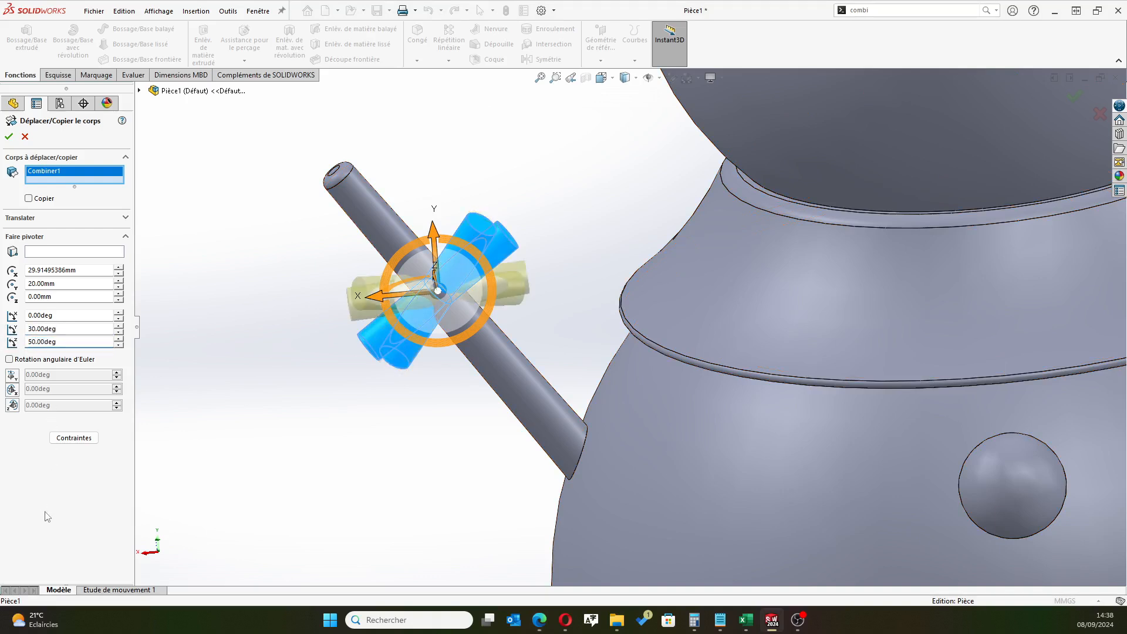
left_click(10, 137)
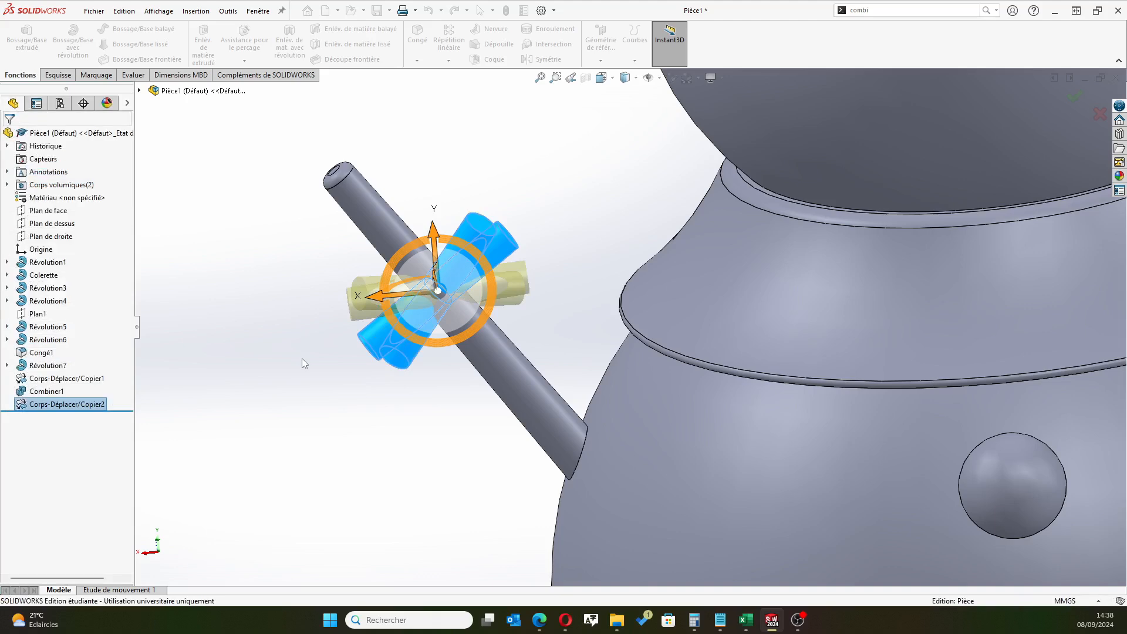
Reorder the feature history so the side branches' Combine feature comes after the second Move/Copy Body feature
middle_click_drag(269, 371, 329, 416)
scroll(329, 416, "up", 1)
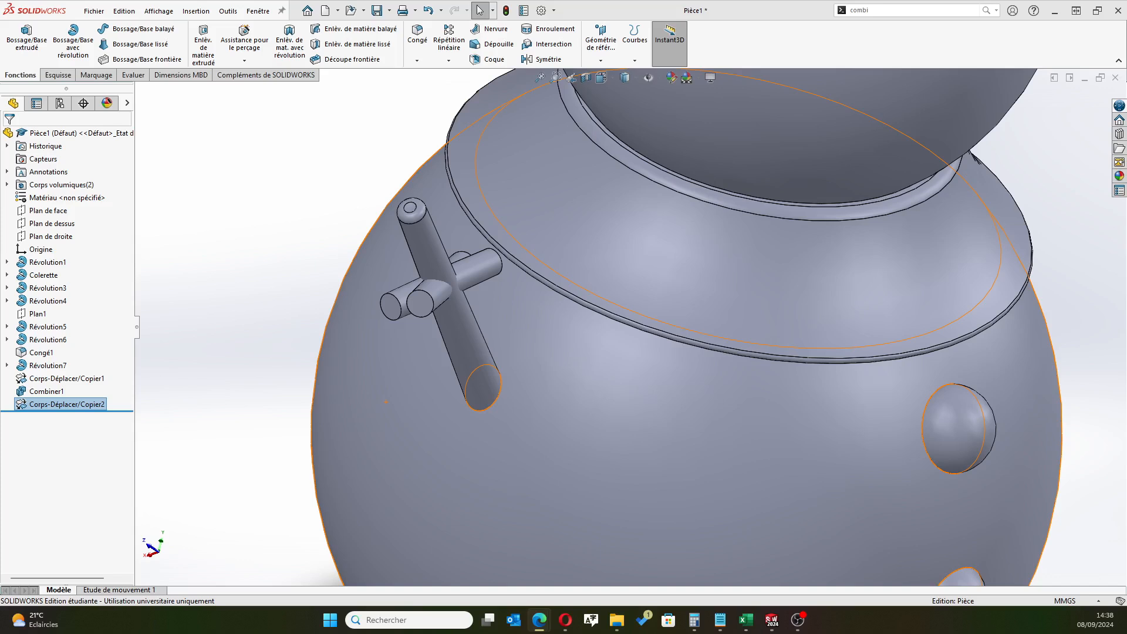
middle_click_drag(257, 318, 241, 291)
scroll(270, 340, "up", 6)
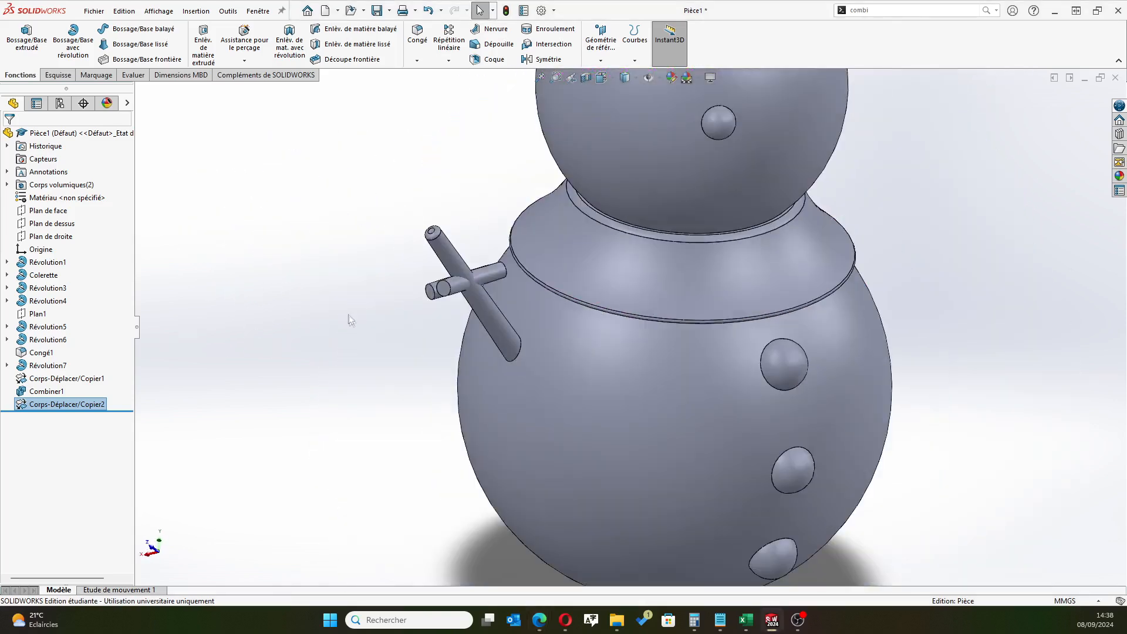
middle_click_drag(352, 320, 359, 259)
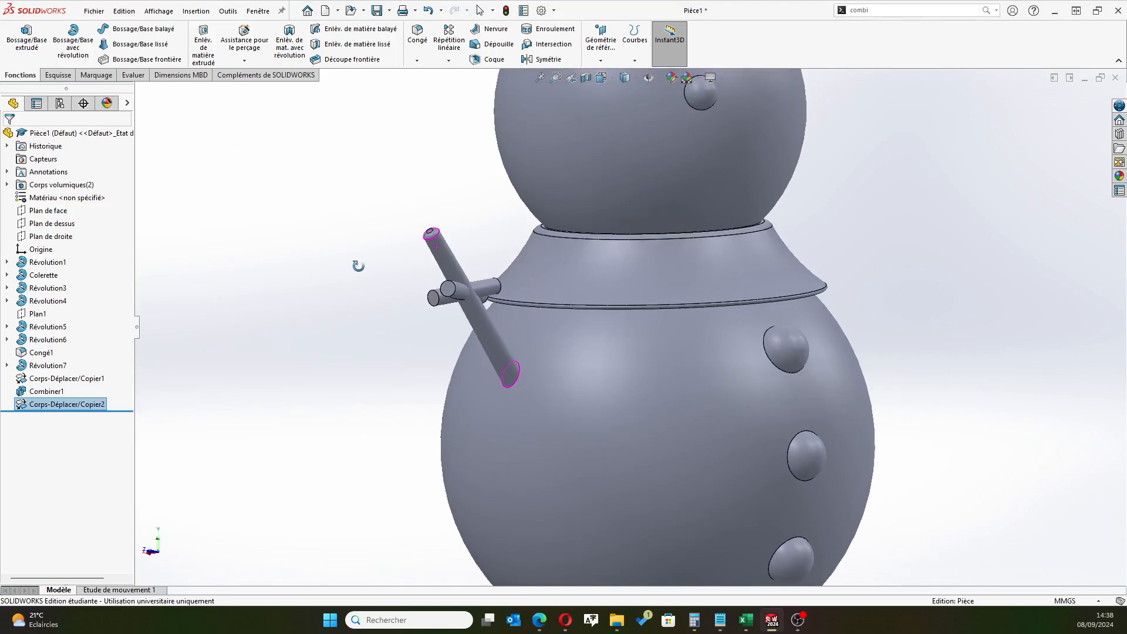
middle_click_drag(382, 362, 337, 393)
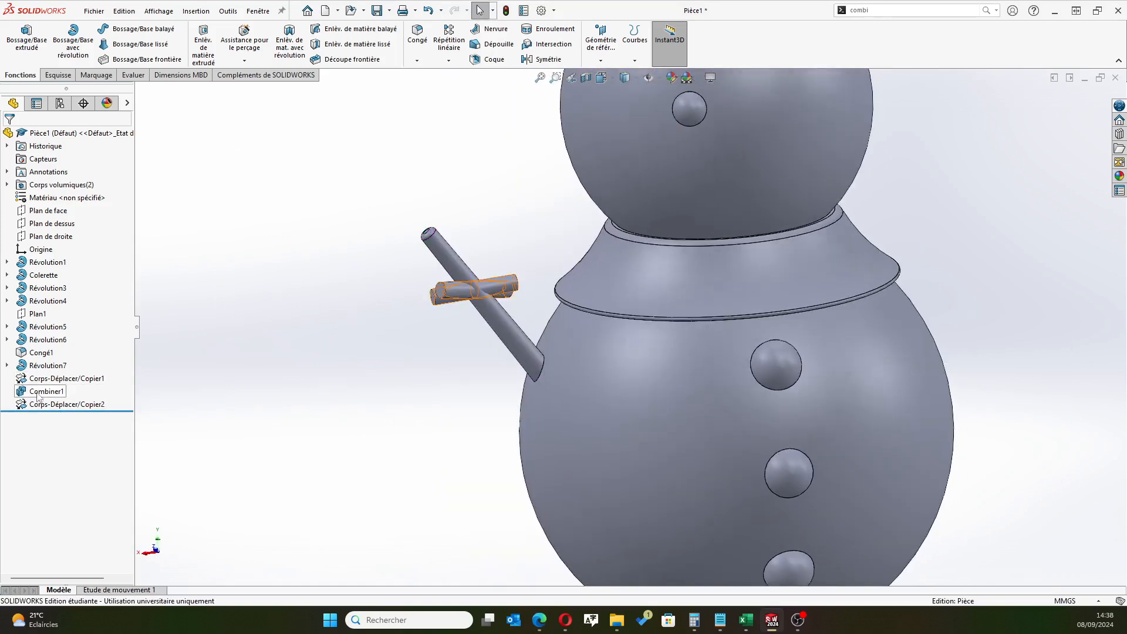
left_click_drag(38, 397, 46, 411)
mouse_move(51, 409)
left_mouse_down()
mouse_move(51, 379)
mouse_move(54, 392)
left_mouse_up()
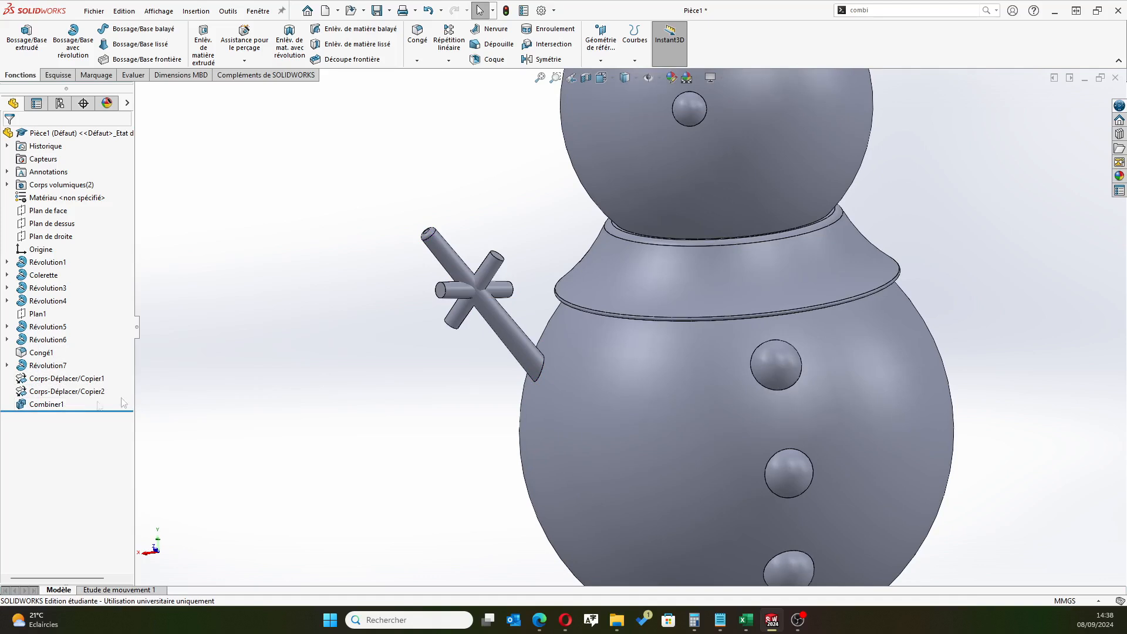
Combine the side branch body with the snowman body using the Add operation
middle_click_drag(330, 354, 354, 372)
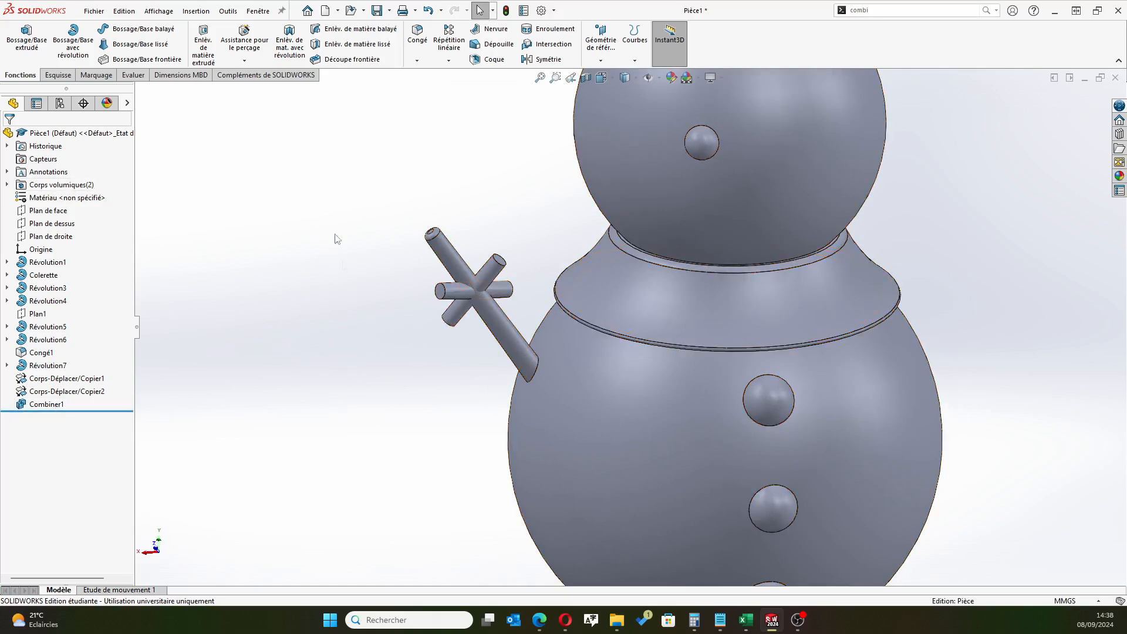
left_click(868, 11)
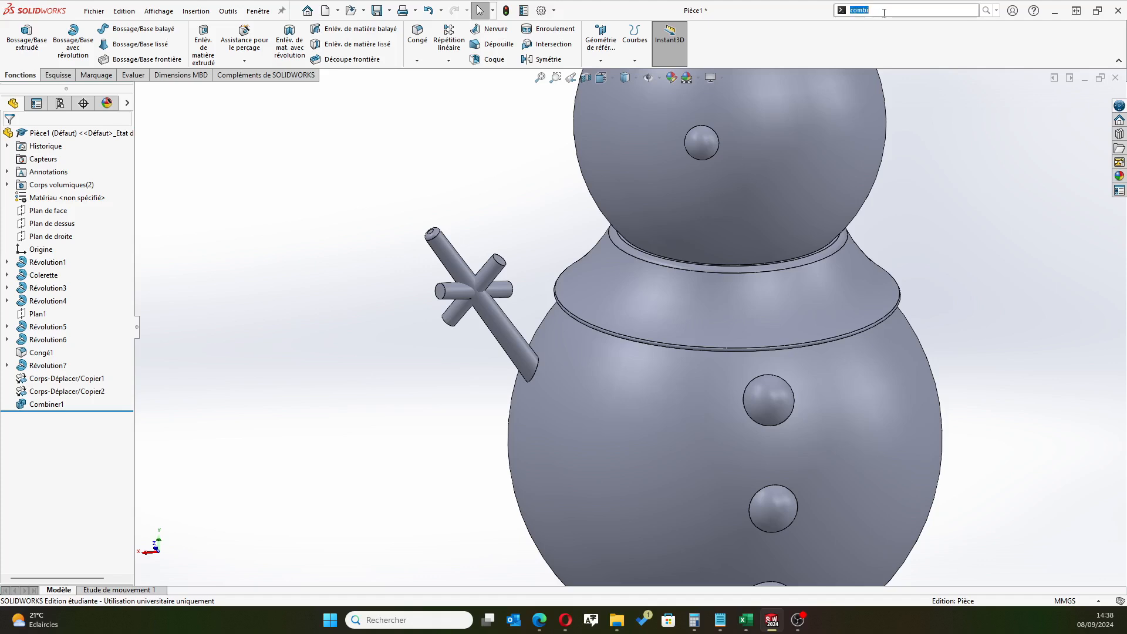
key("BackSpace")
type("comb")
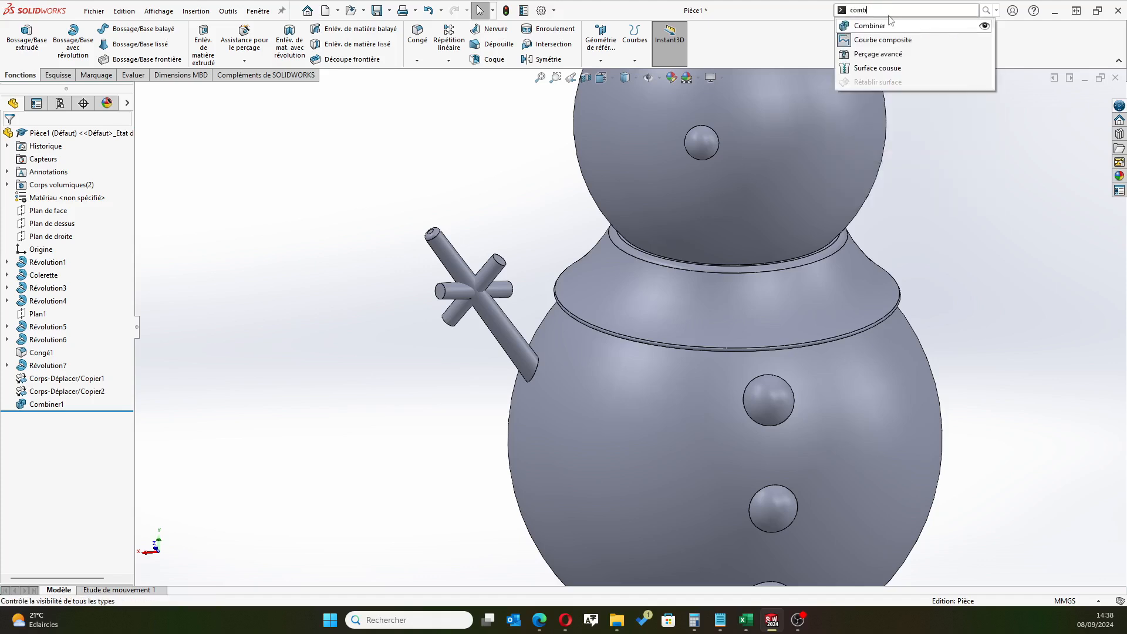
left_click(889, 25)
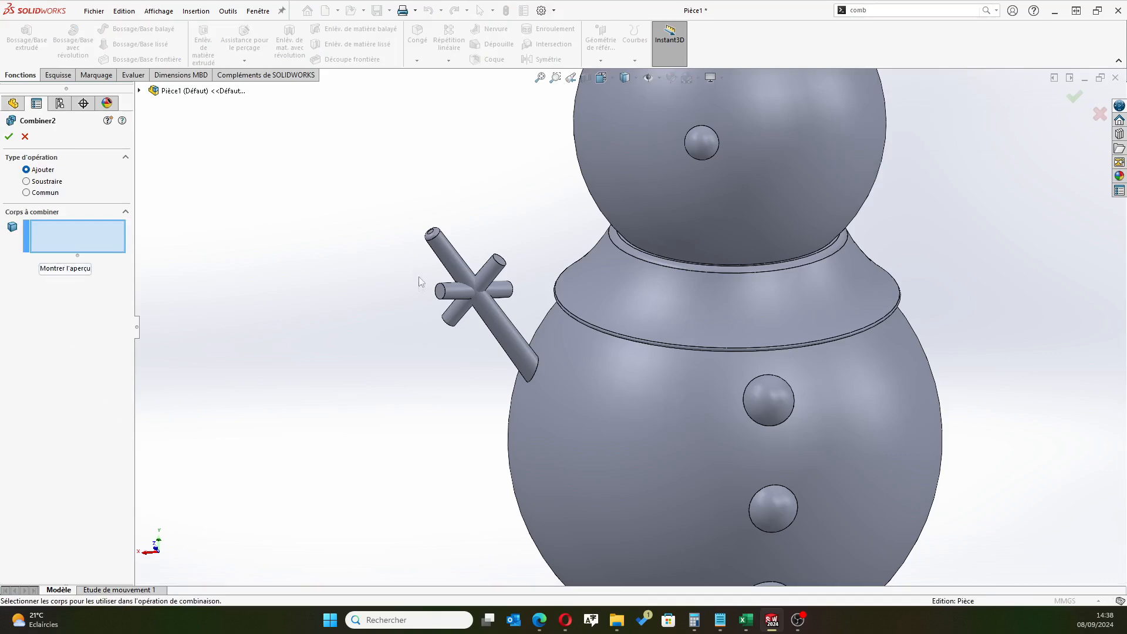
left_click(470, 289)
left_click(519, 340)
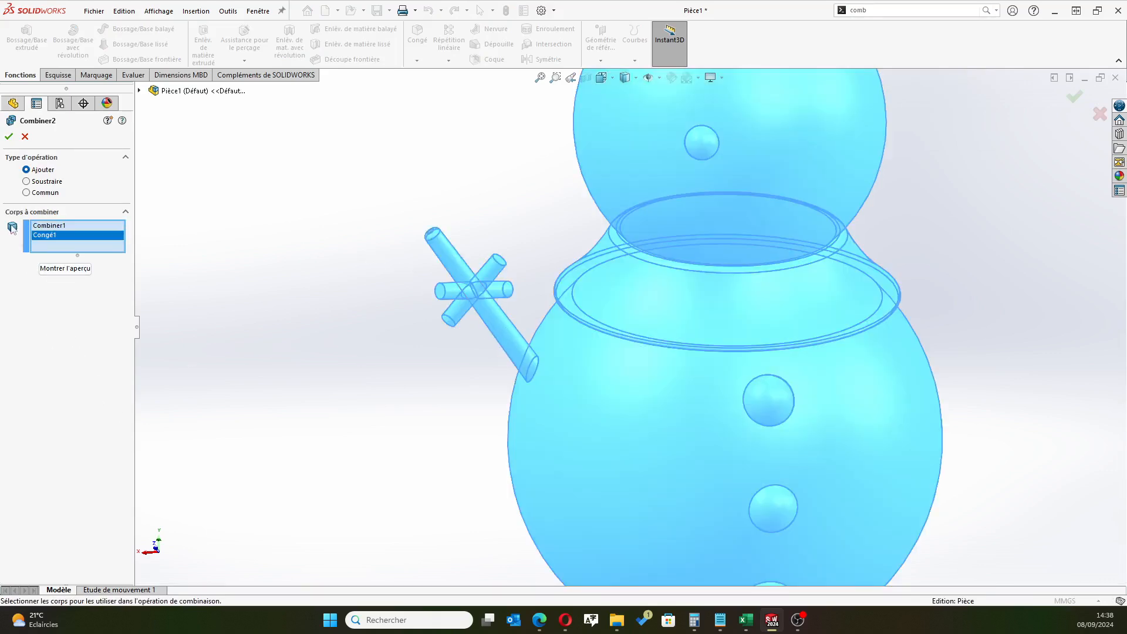
left_click(9, 136)
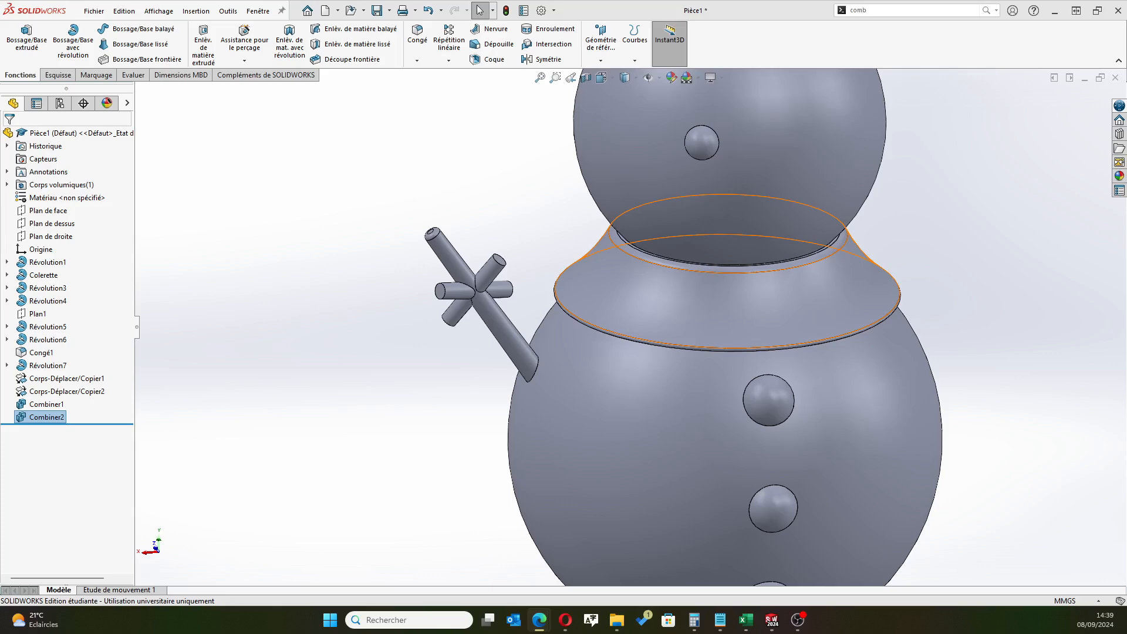
Add the Surfaces command set to the CommandManager and display its tools
mouse_move(510, 342)
middle_mouse_down()
mouse_move(545, 293)
mouse_move(493, 270)
mouse_move(464, 290)
middle_mouse_up()
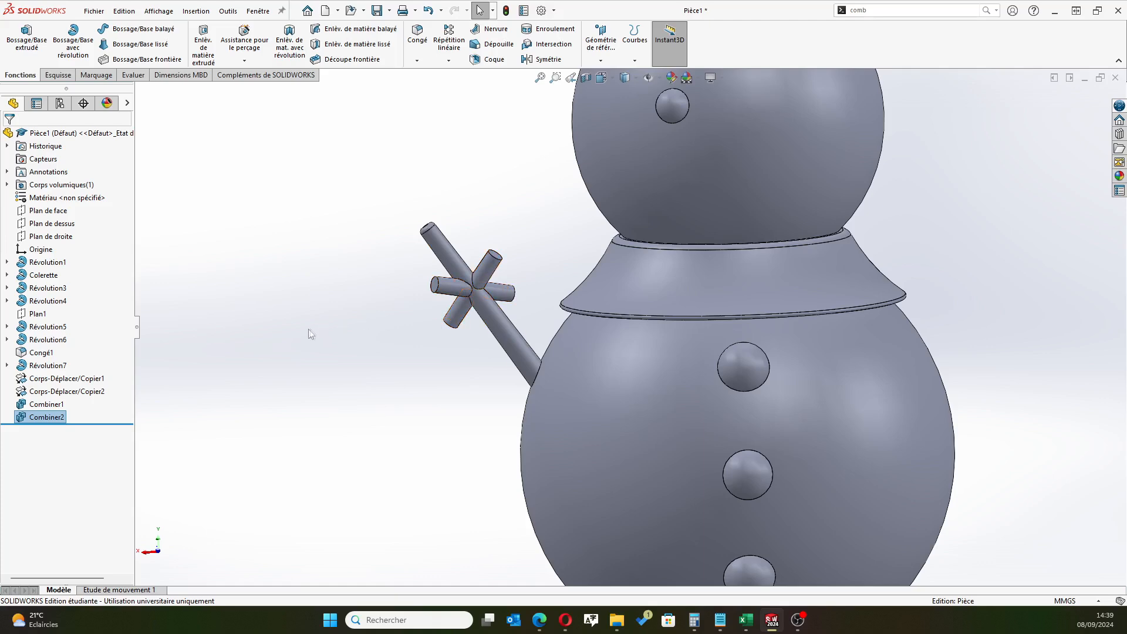
scroll(504, 326, "down", 4)
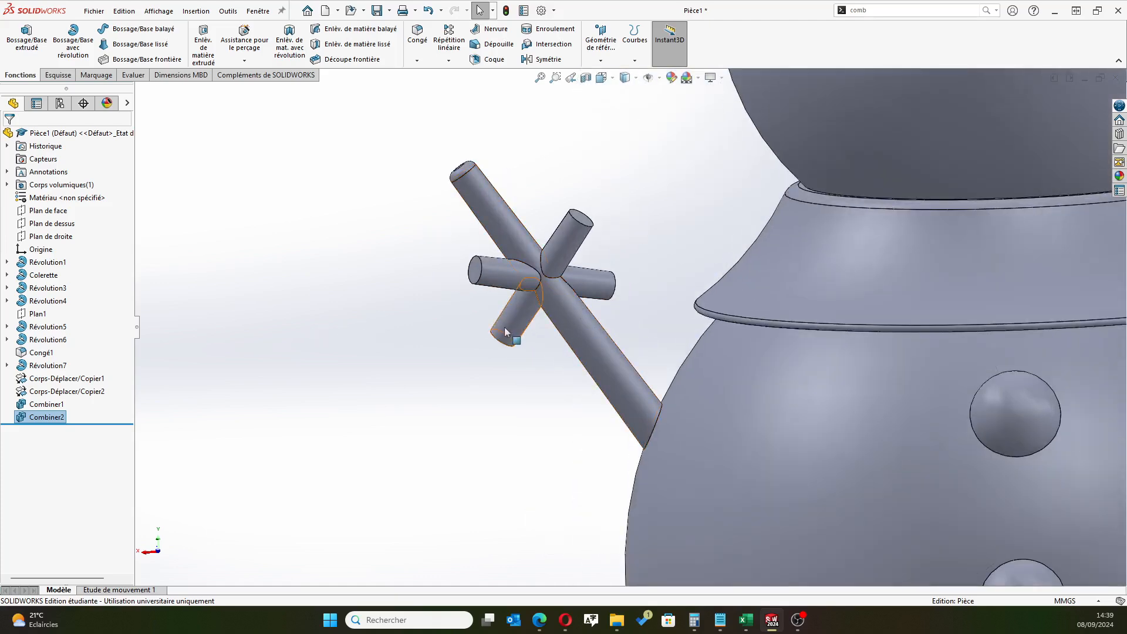
left_click(539, 620)
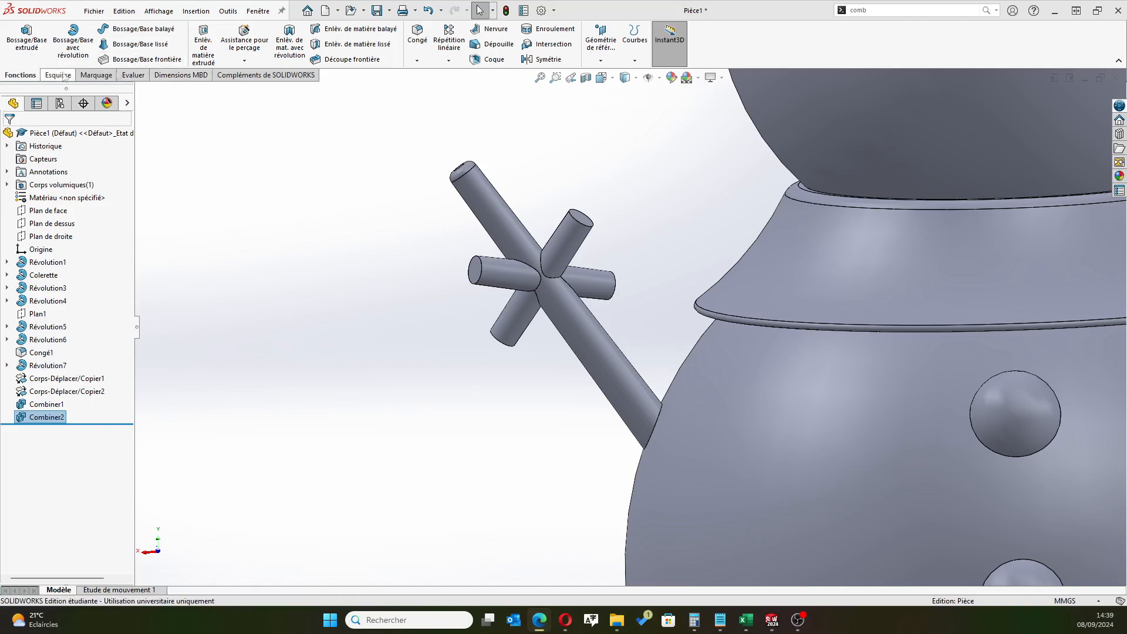
right_click(752, 39)
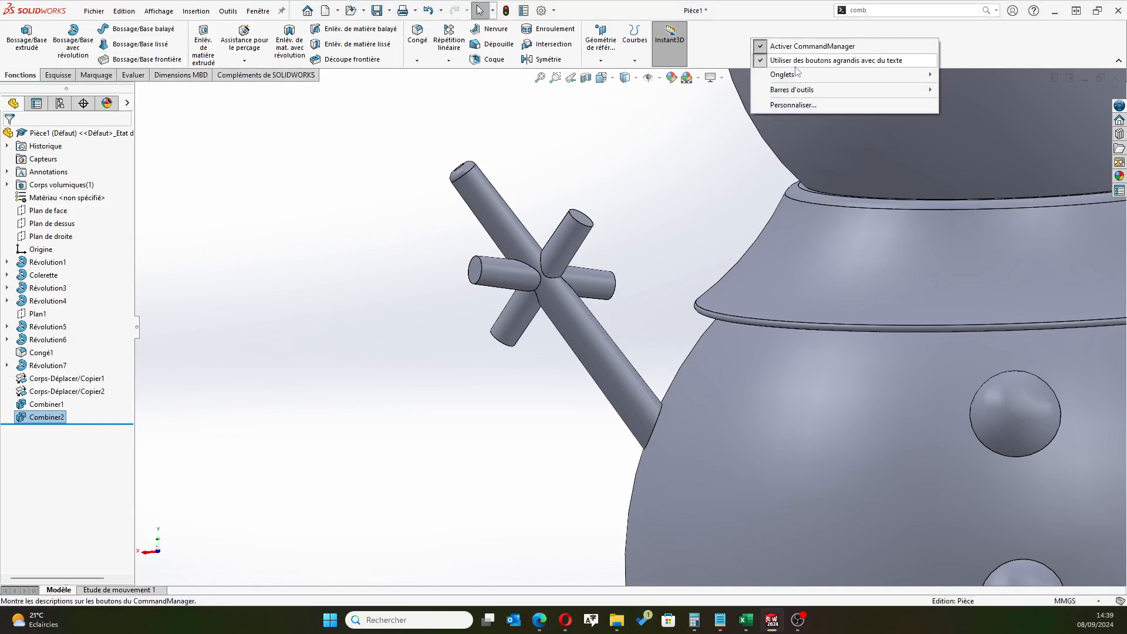
mouse_move(796, 77)
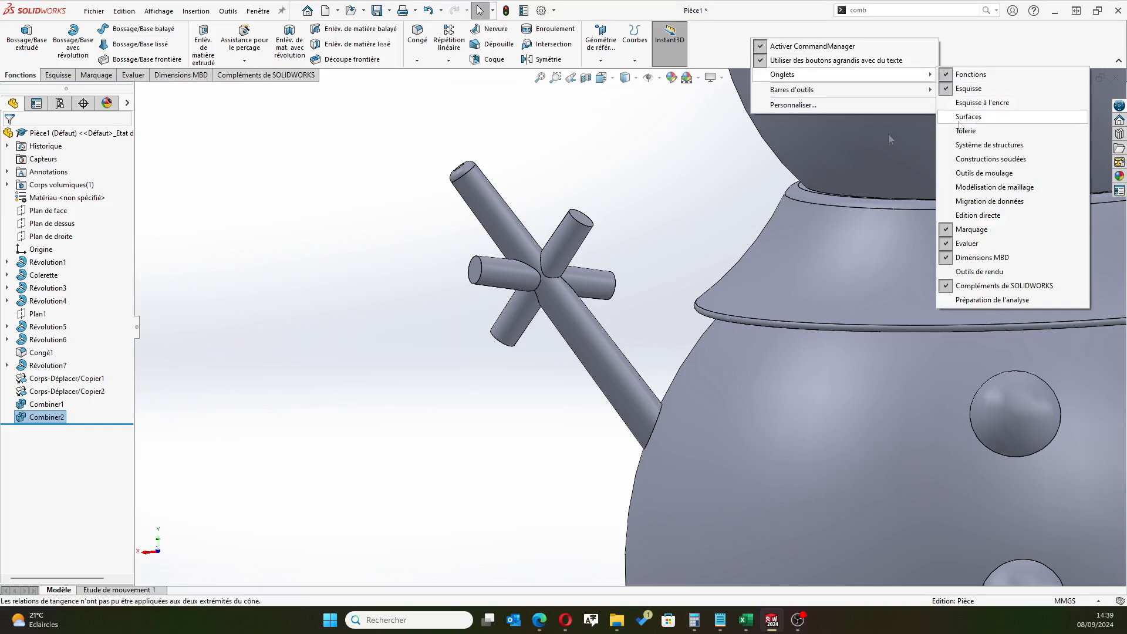
left_click(969, 117)
left_click(94, 75)
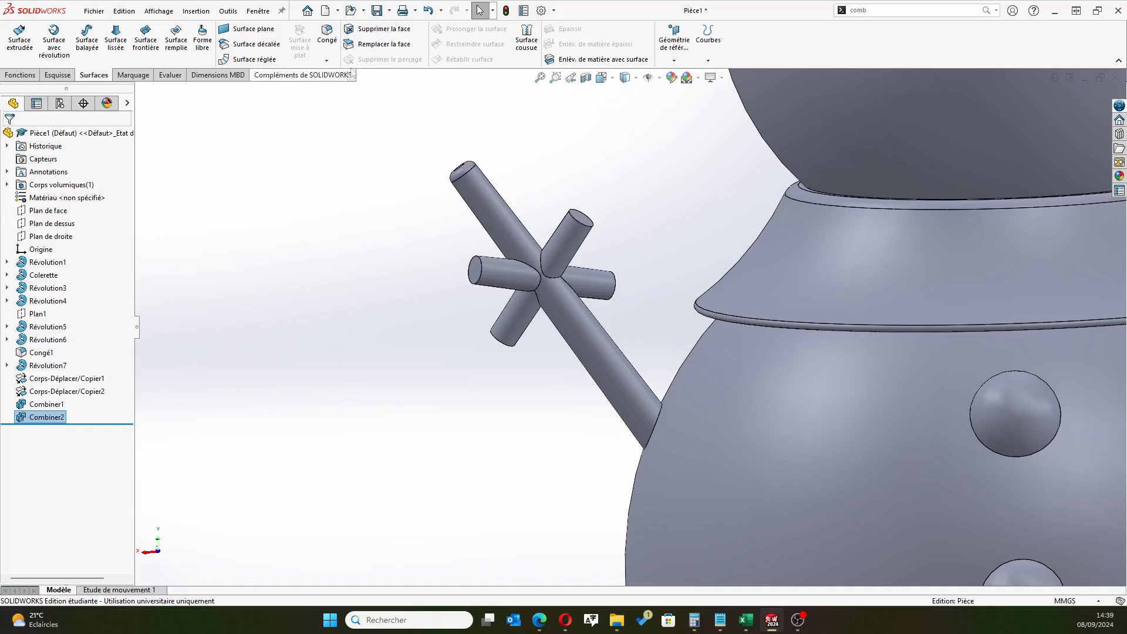
Delete and patch the cylindrical face and end face of the lower side branch stub facing away from the body
left_click(380, 29)
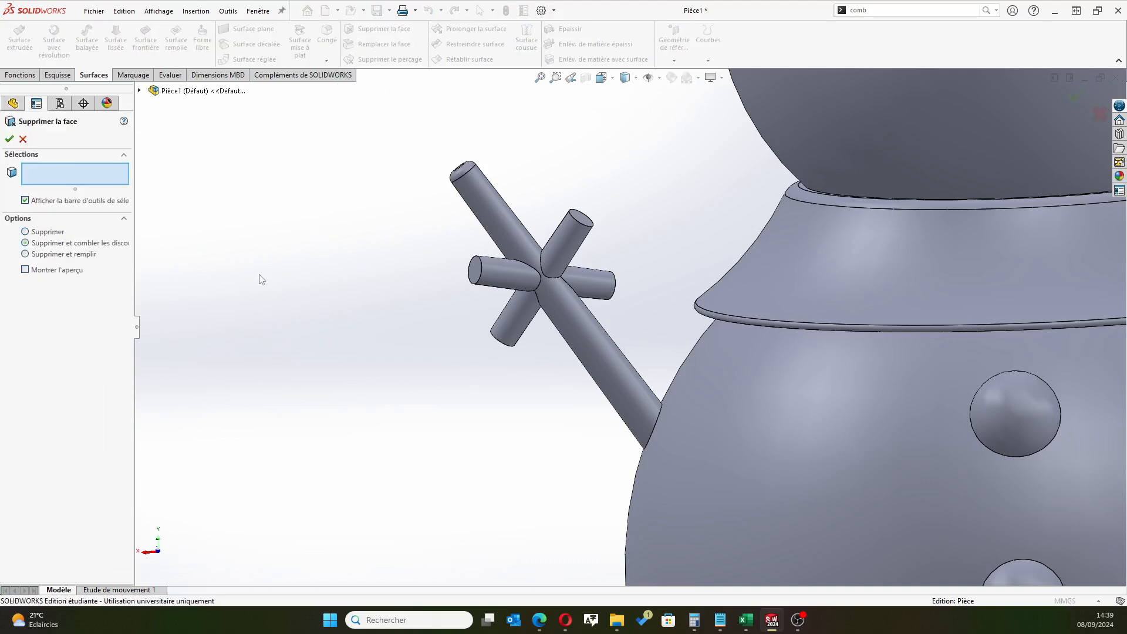
left_click(511, 327)
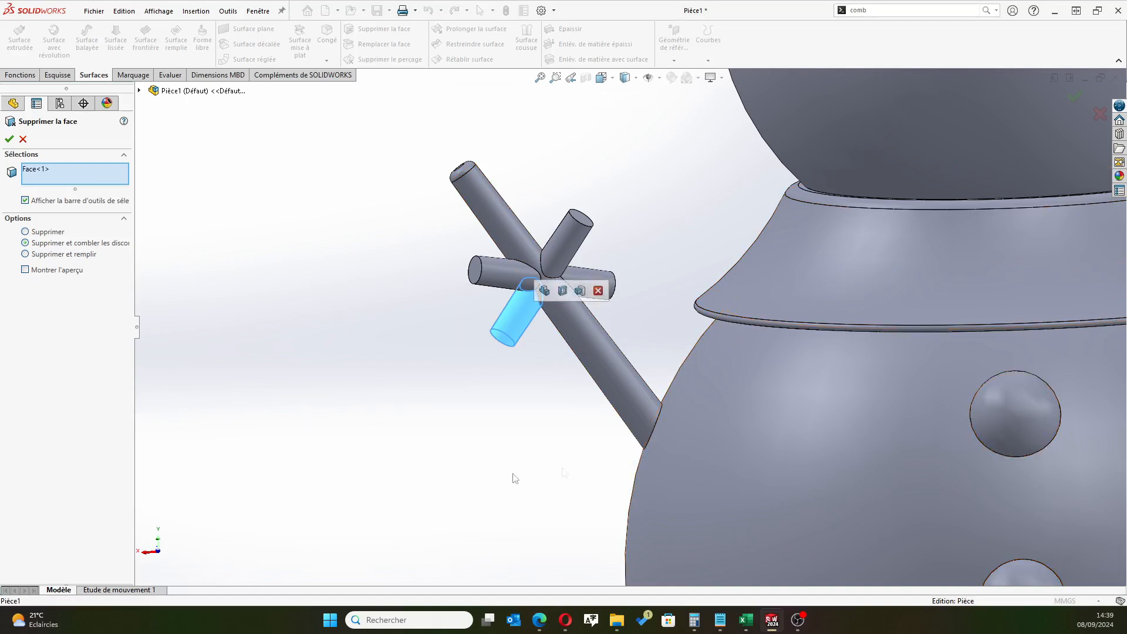
middle_click_drag(420, 457, 509, 397)
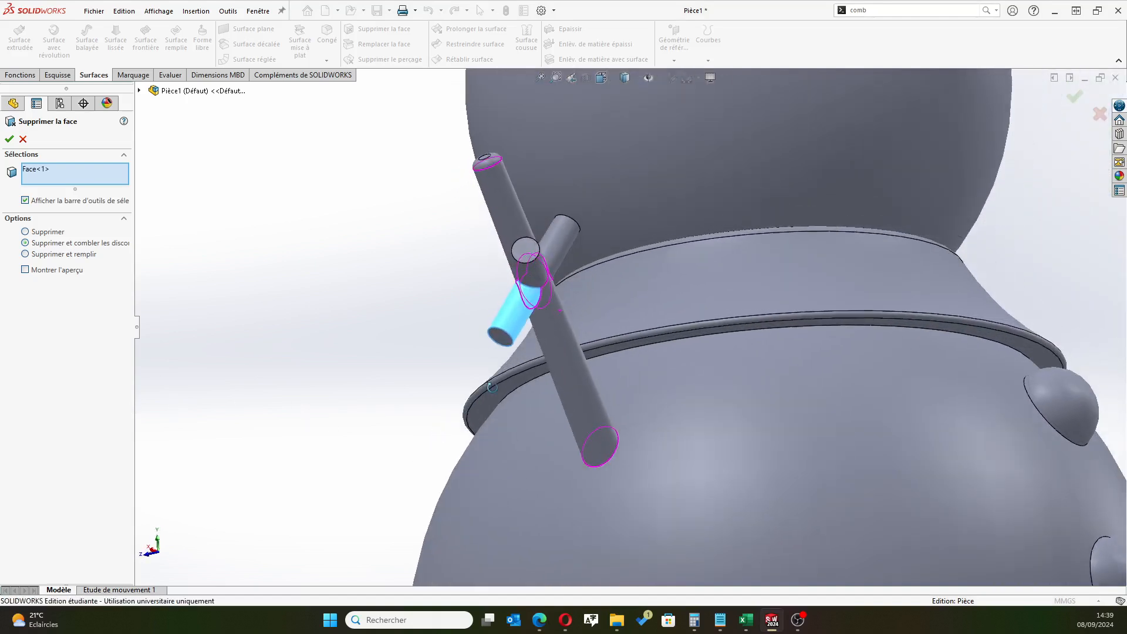
left_click(504, 336)
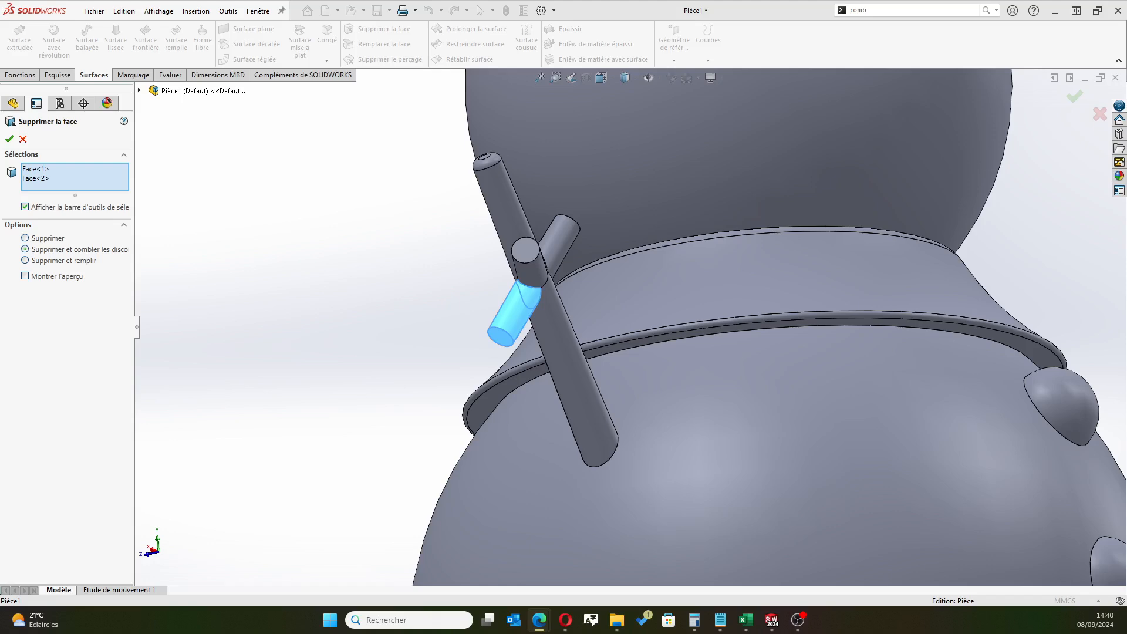
left_click(9, 139)
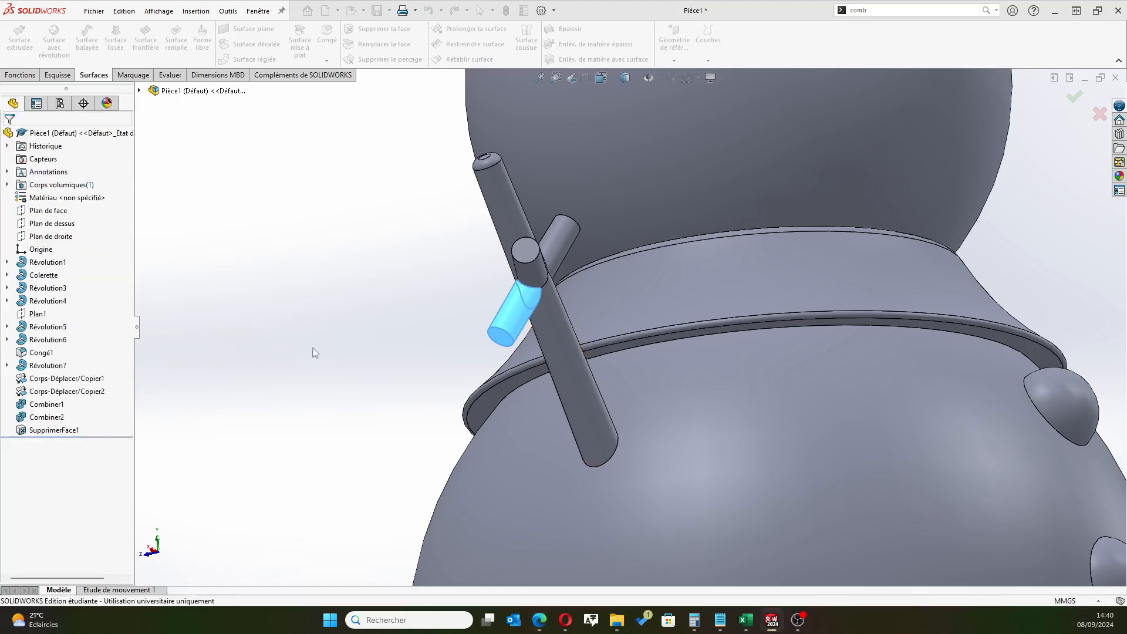
middle_click_drag(402, 313, 331, 314)
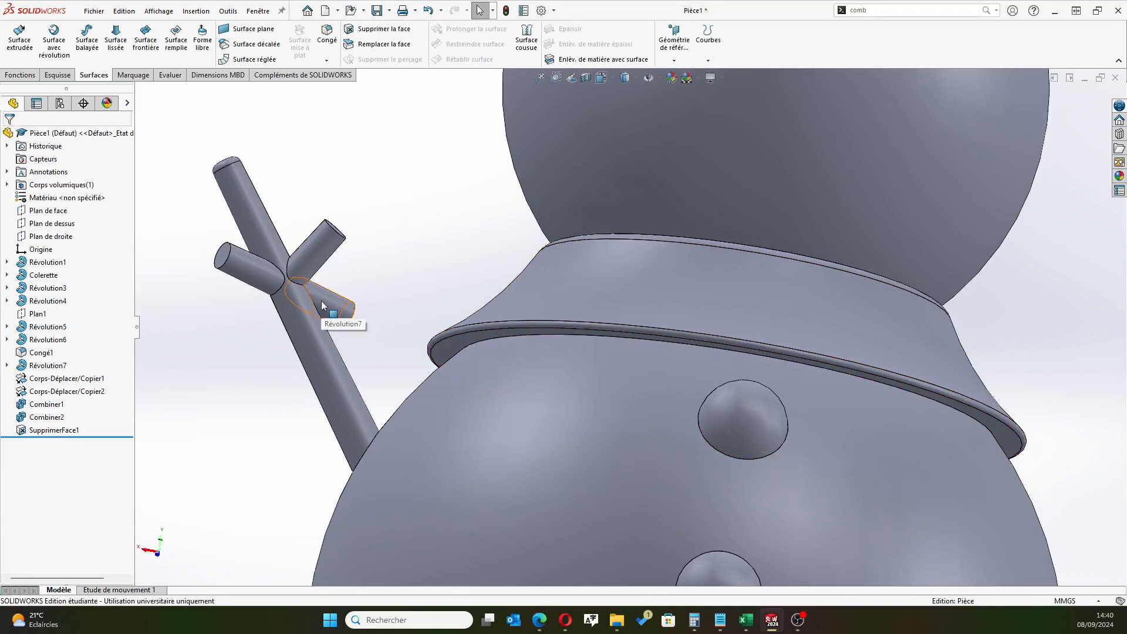
Delete and patch the cylindrical face and end face of the lower side branch stub pointing toward the body
middle_click_drag(251, 365, 475, 374)
scroll(503, 389, "up", 8)
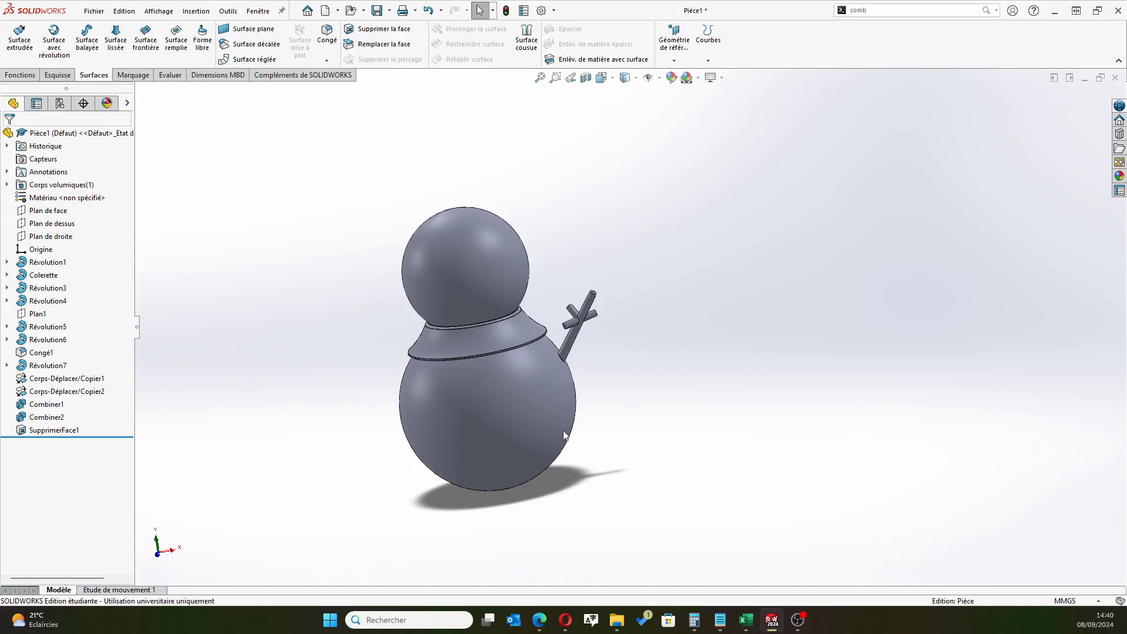
middle_click_drag(565, 433, 317, 468)
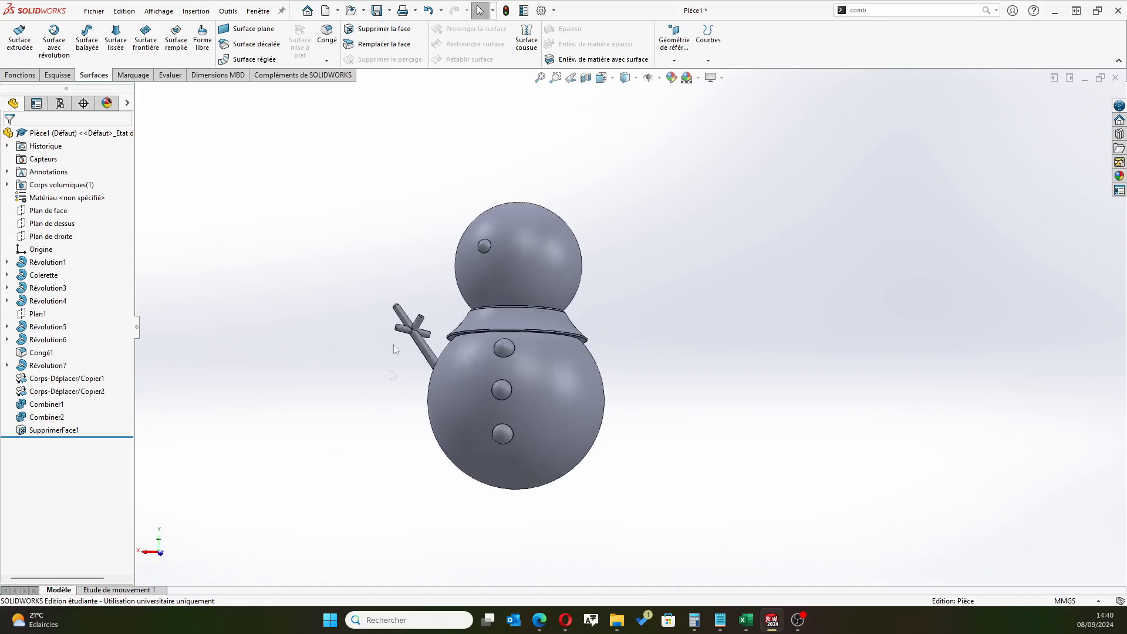
scroll(430, 350, "down", 5)
scroll(430, 350, "down", 3)
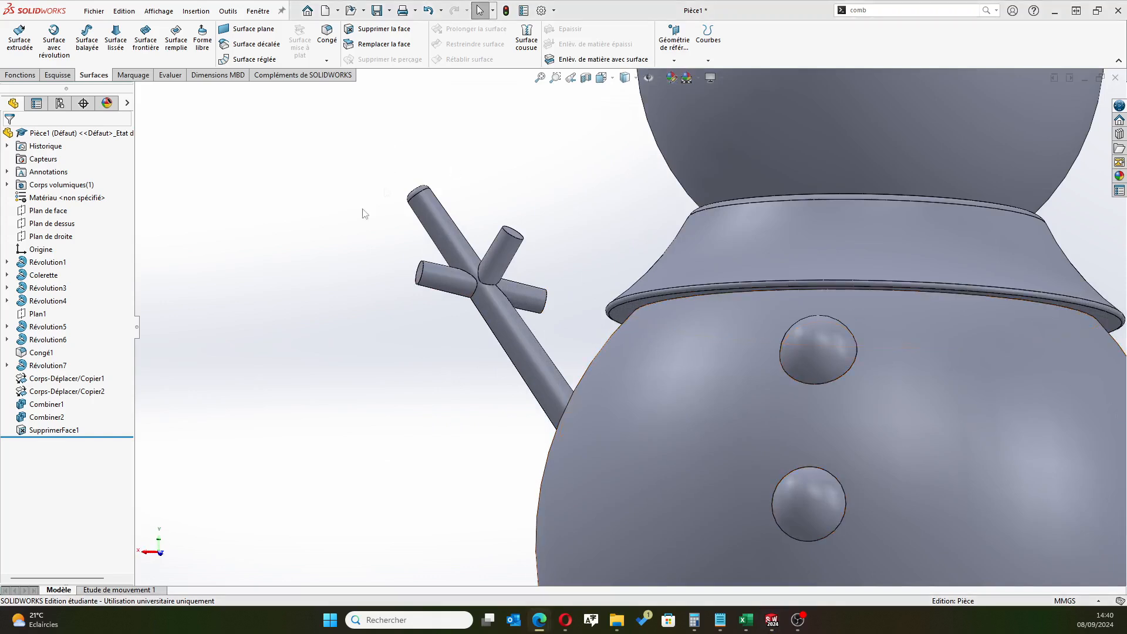
left_click(382, 29)
middle_click_drag(294, 327, 651, 274)
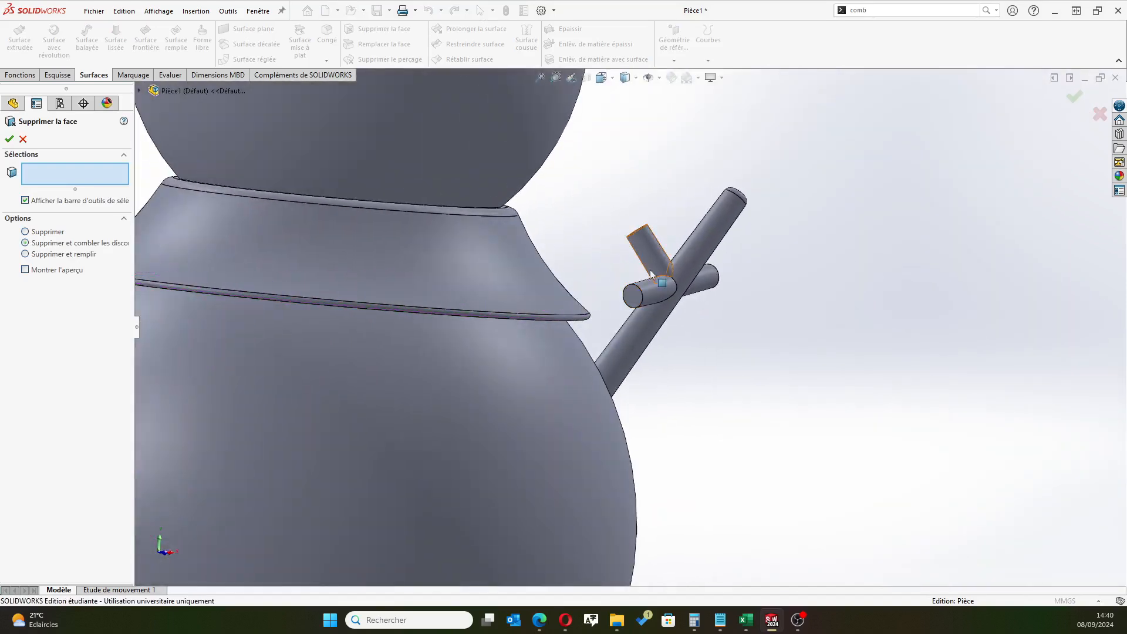
left_click(633, 301)
left_click(631, 299)
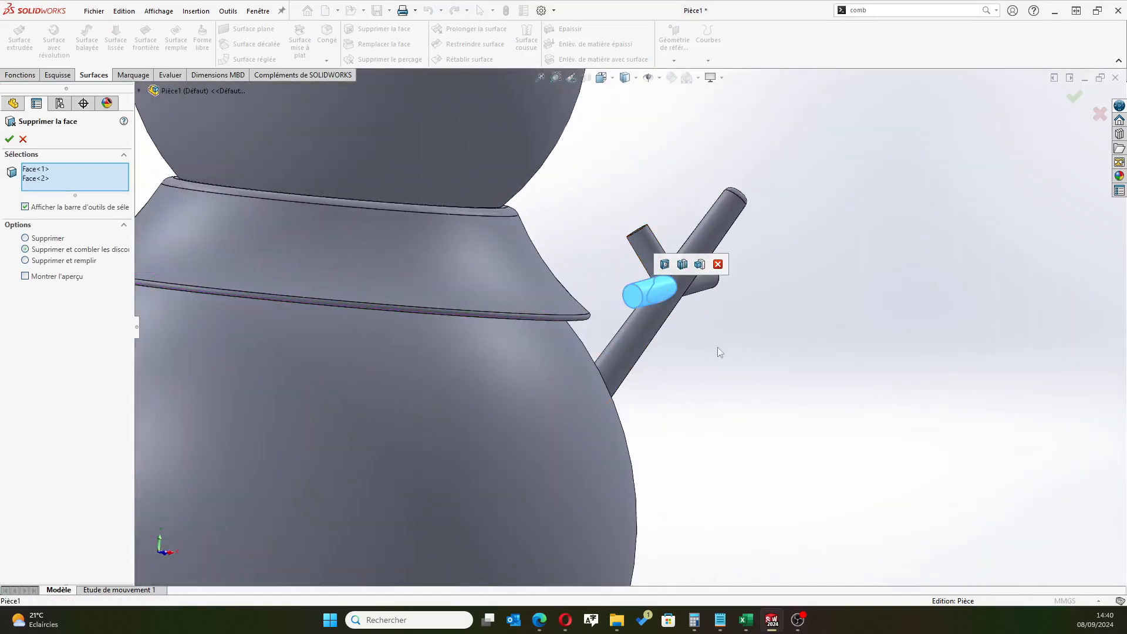
middle_click_drag(714, 350, 540, 360)
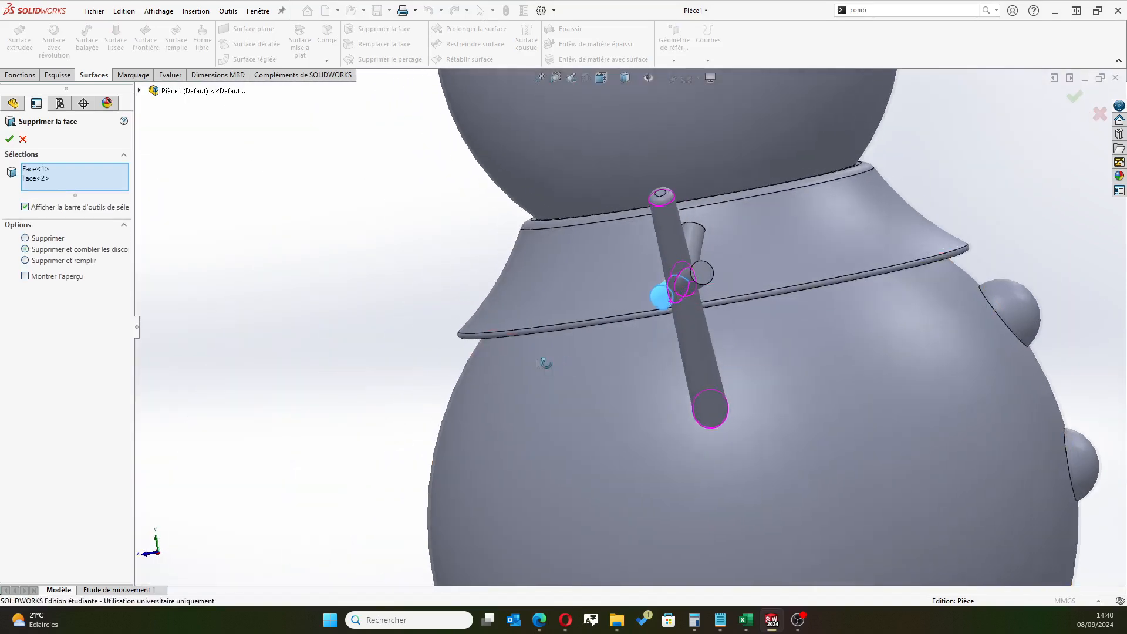
left_click(13, 141)
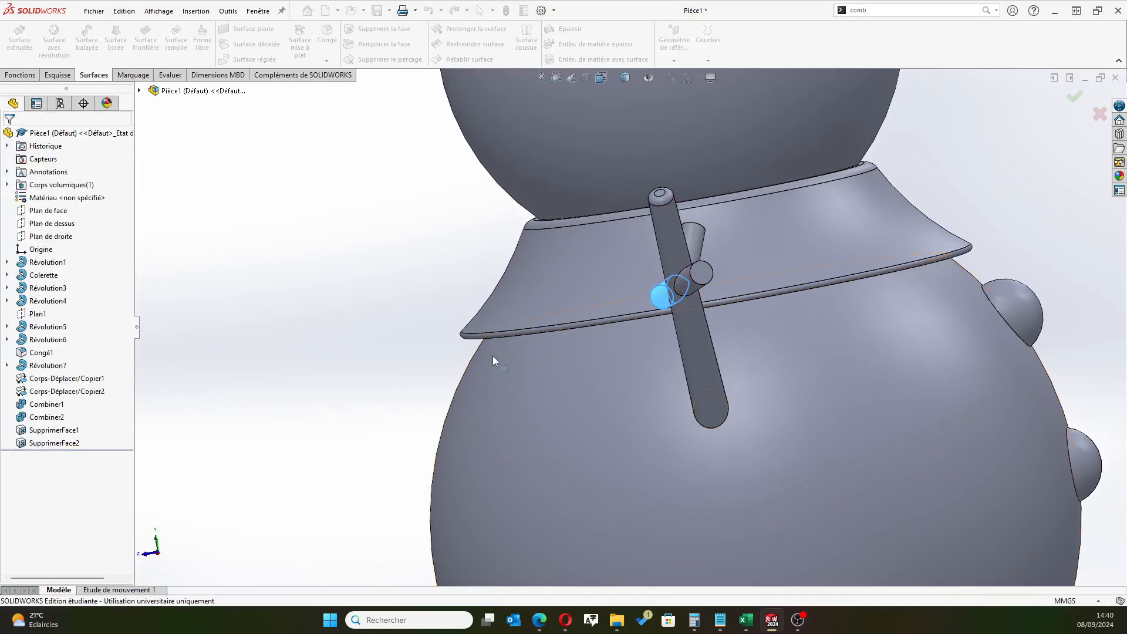
Fillet the outer end edges of the arm's two remaining side branches with a 0.5 mm radius
scroll(456, 292, "up", 6)
middle_click_drag(498, 407, 380, 417)
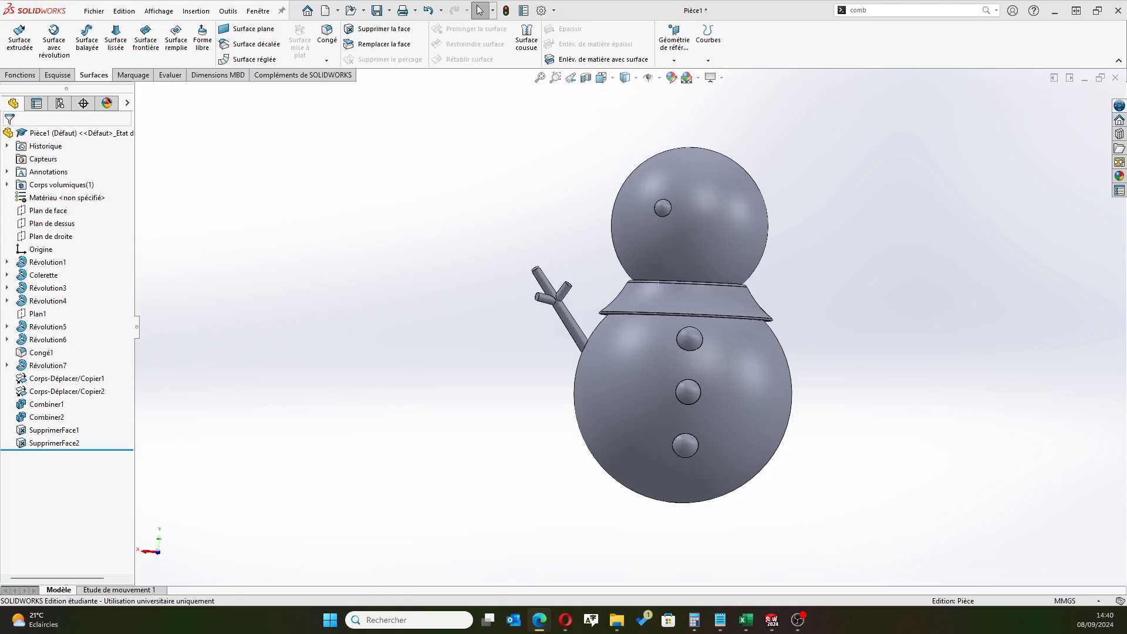
scroll(562, 289, "down", 10)
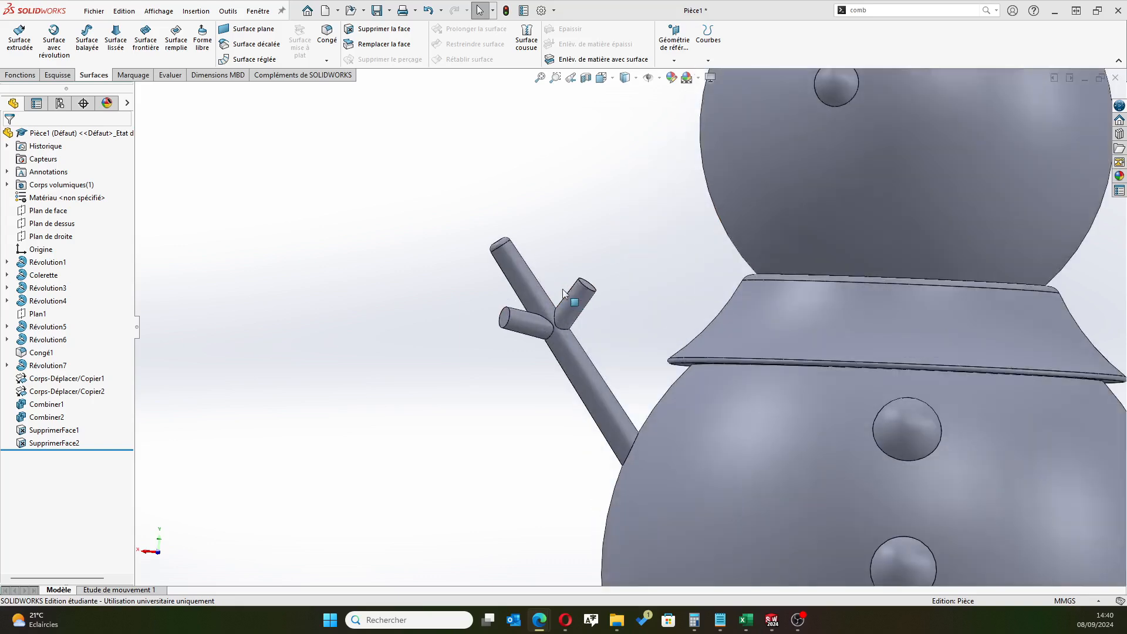
left_click(29, 75)
left_click(417, 37)
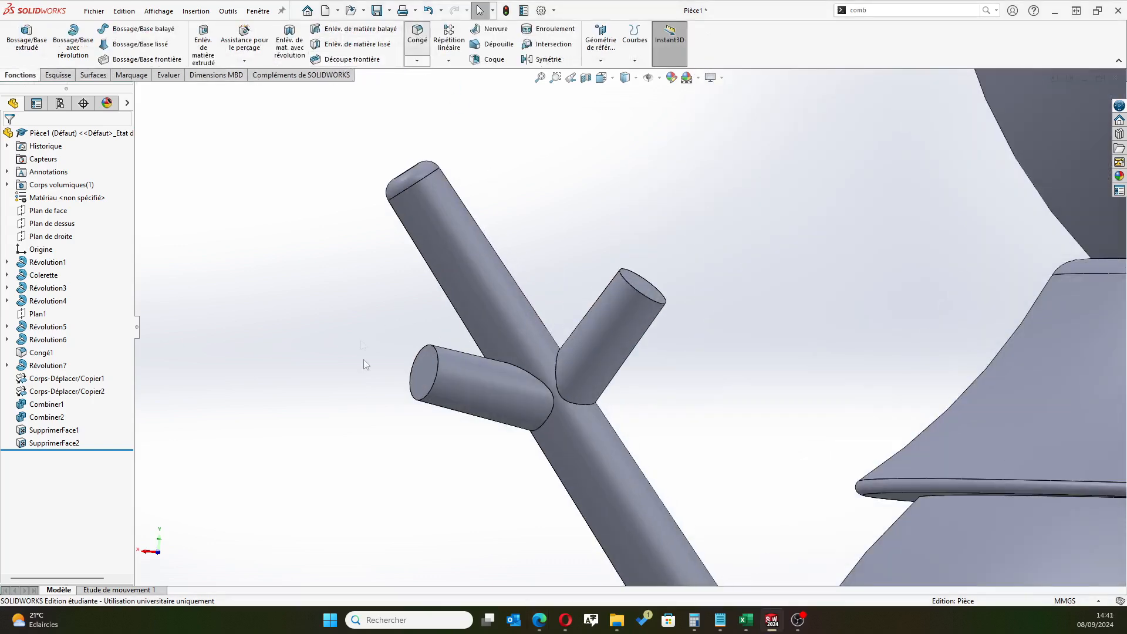
left_click(430, 392)
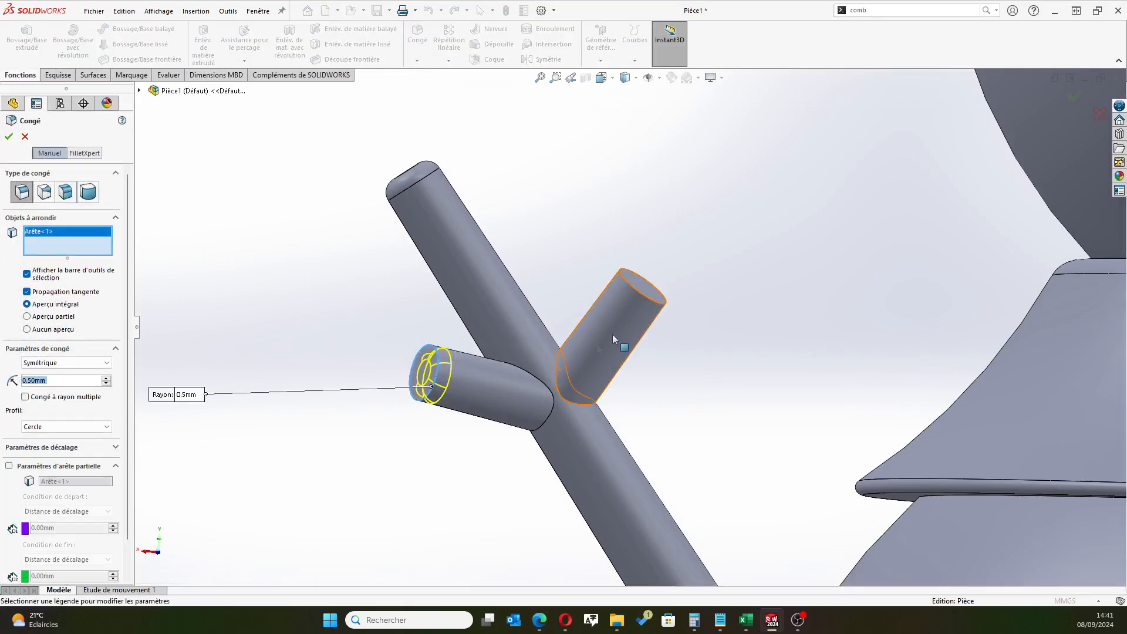
left_click(635, 294)
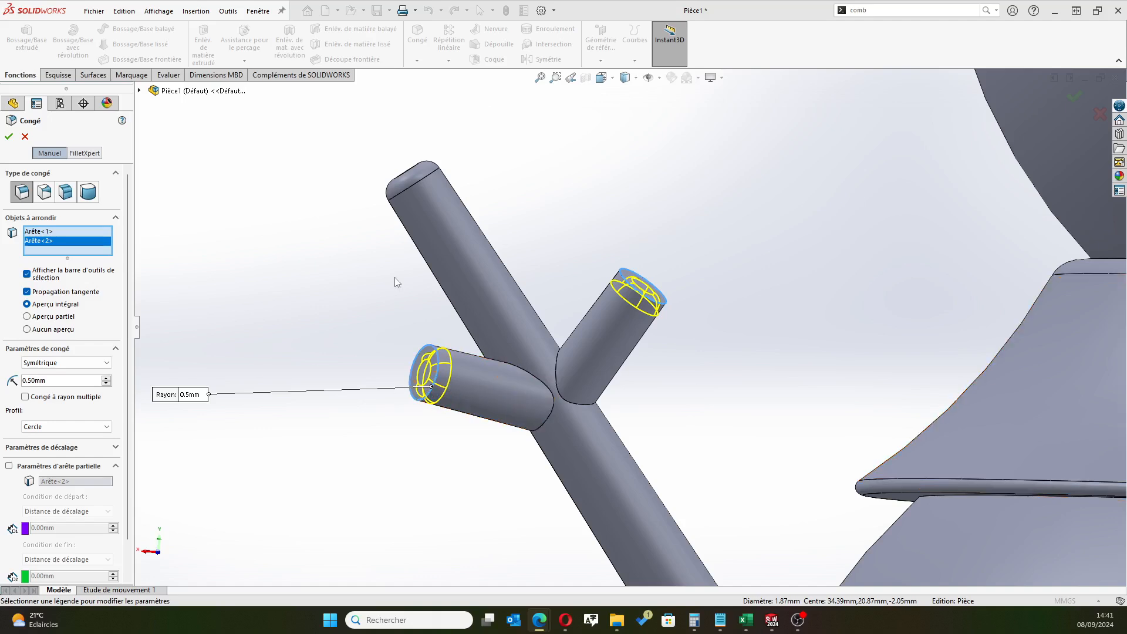
left_click(9, 136)
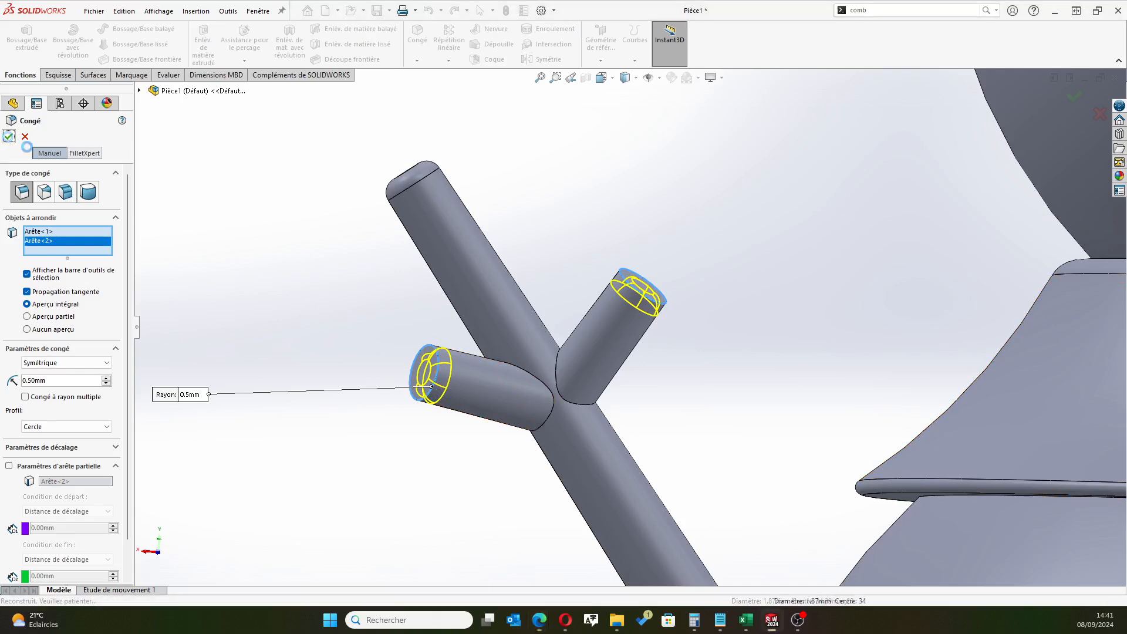
Start a Mirror feature with the main arm and its side branch features selected in place of the preselected fillet
scroll(766, 419, "up", 5)
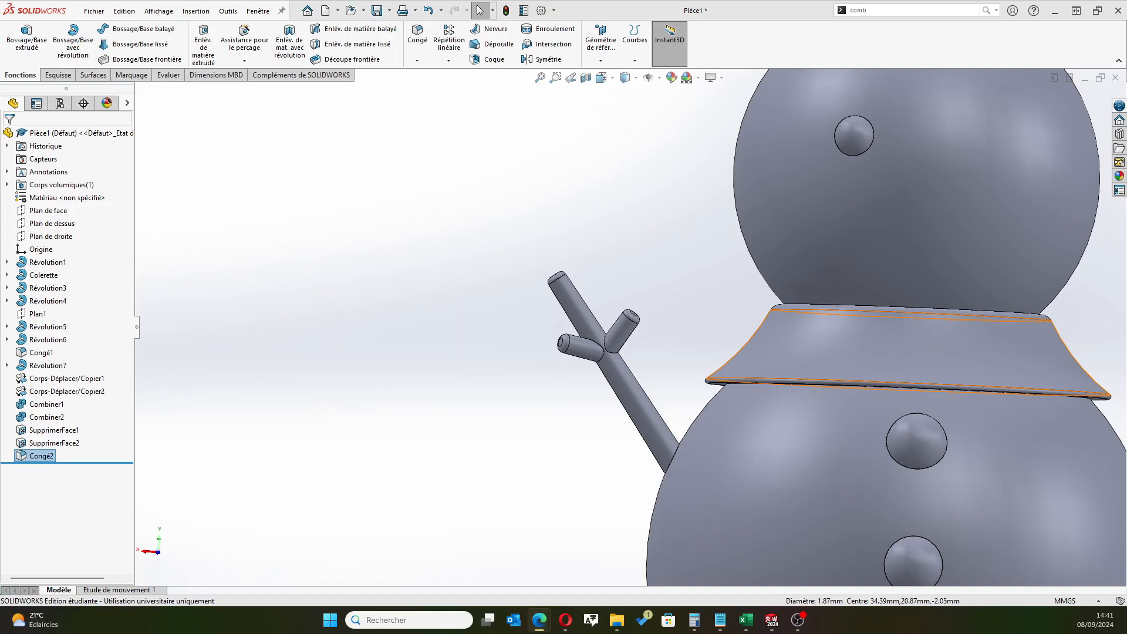
scroll(737, 327, "up", 6)
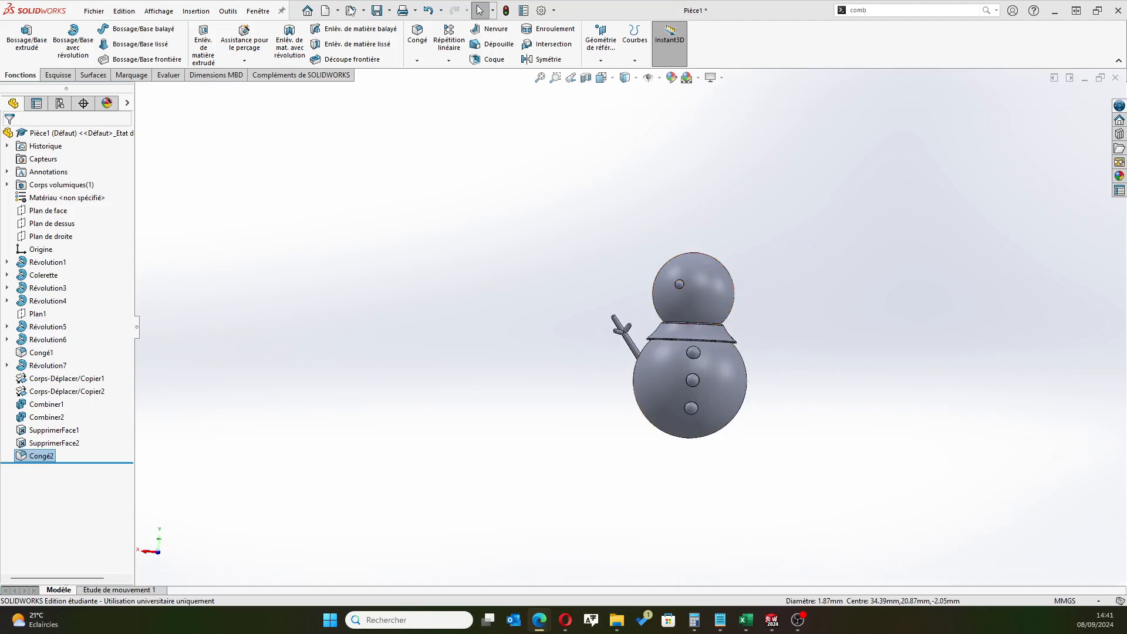
left_click(541, 60)
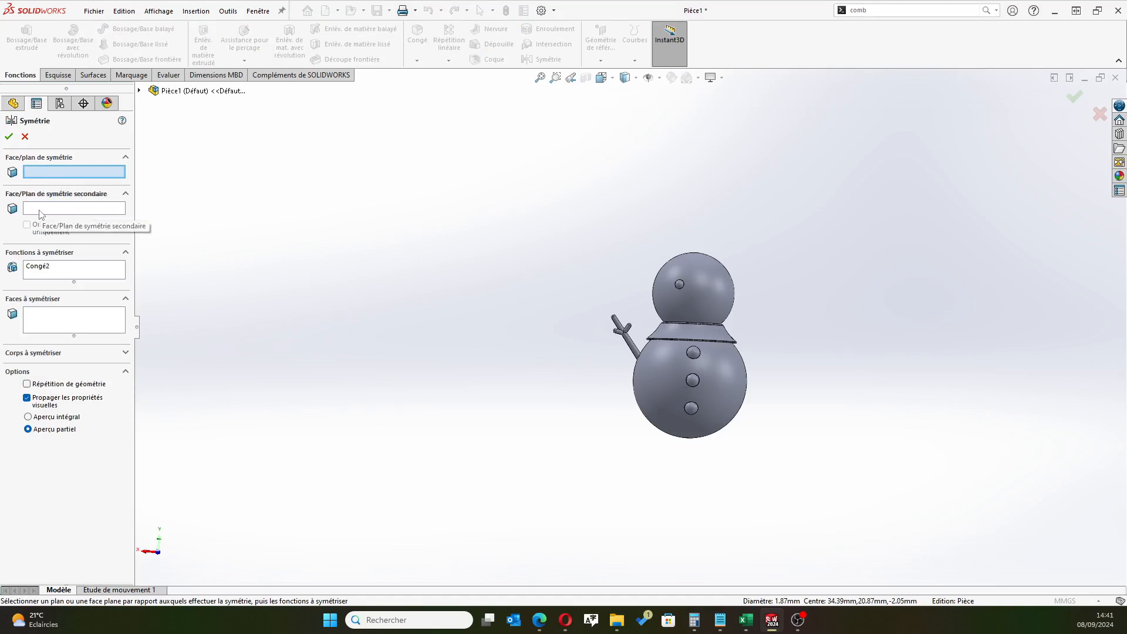
left_click(39, 270)
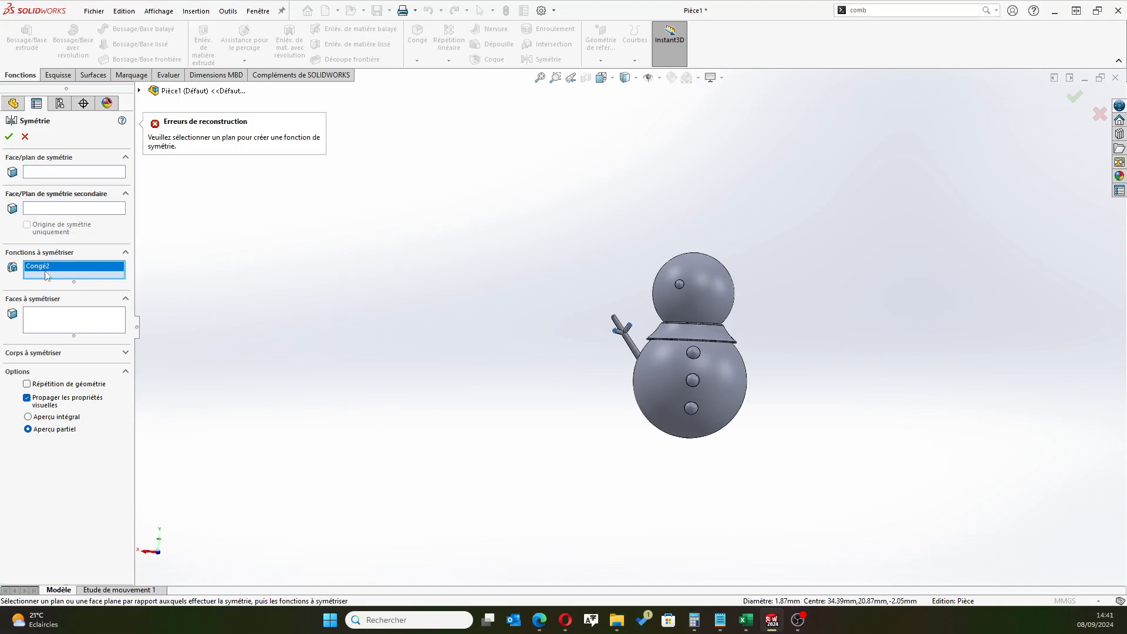
key("Delete")
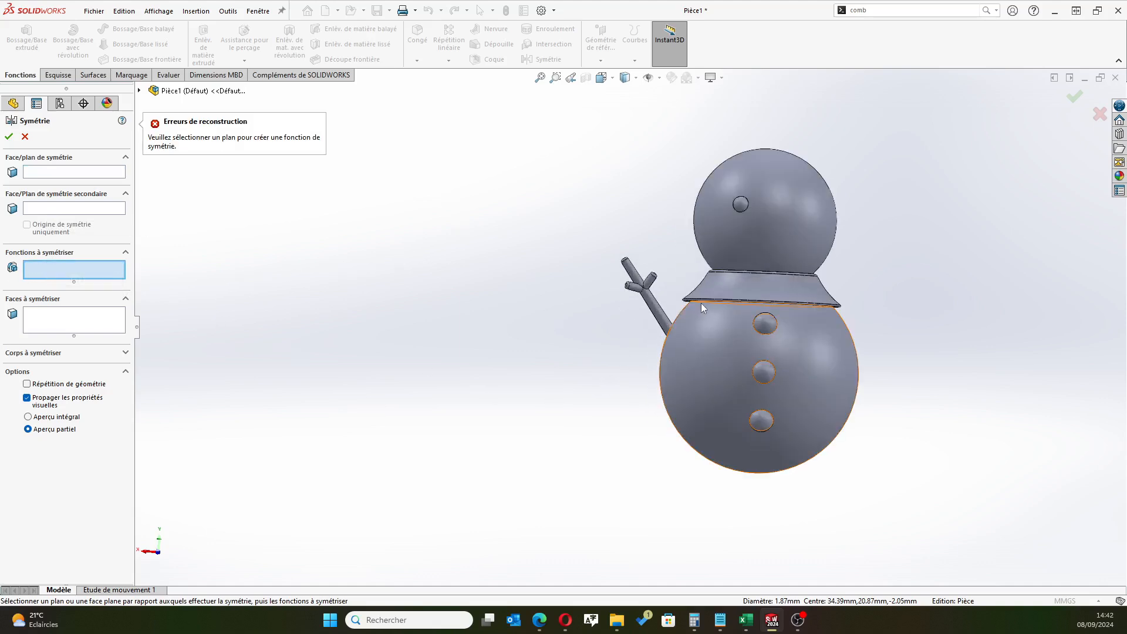
scroll(701, 303, "down", 4)
left_click(600, 310)
scroll(508, 300, "up", 3)
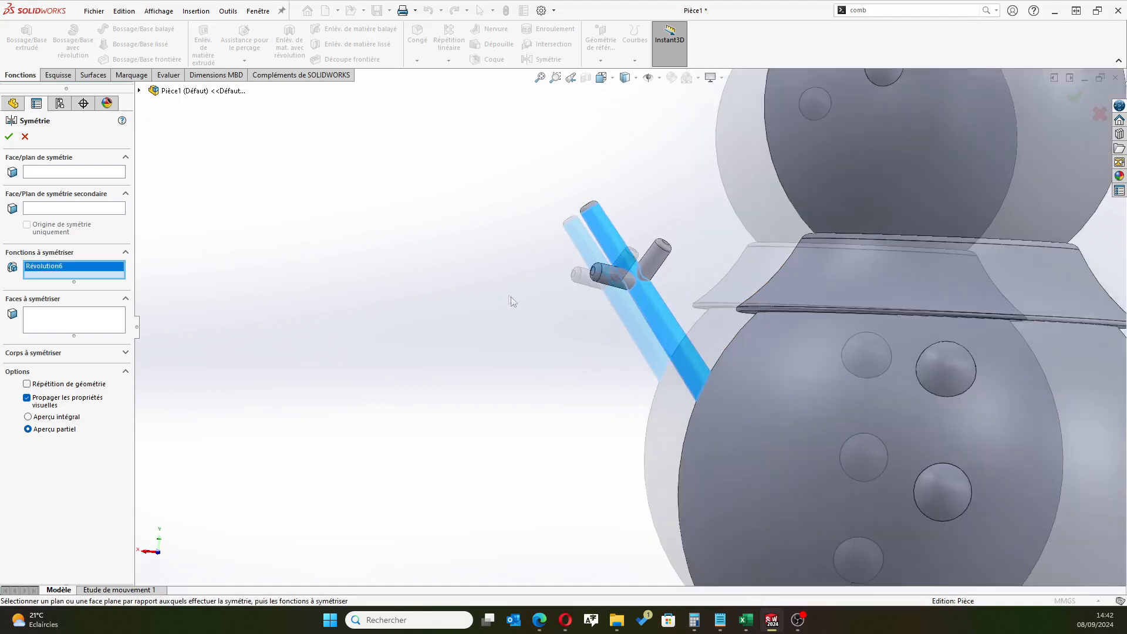
left_click(667, 267)
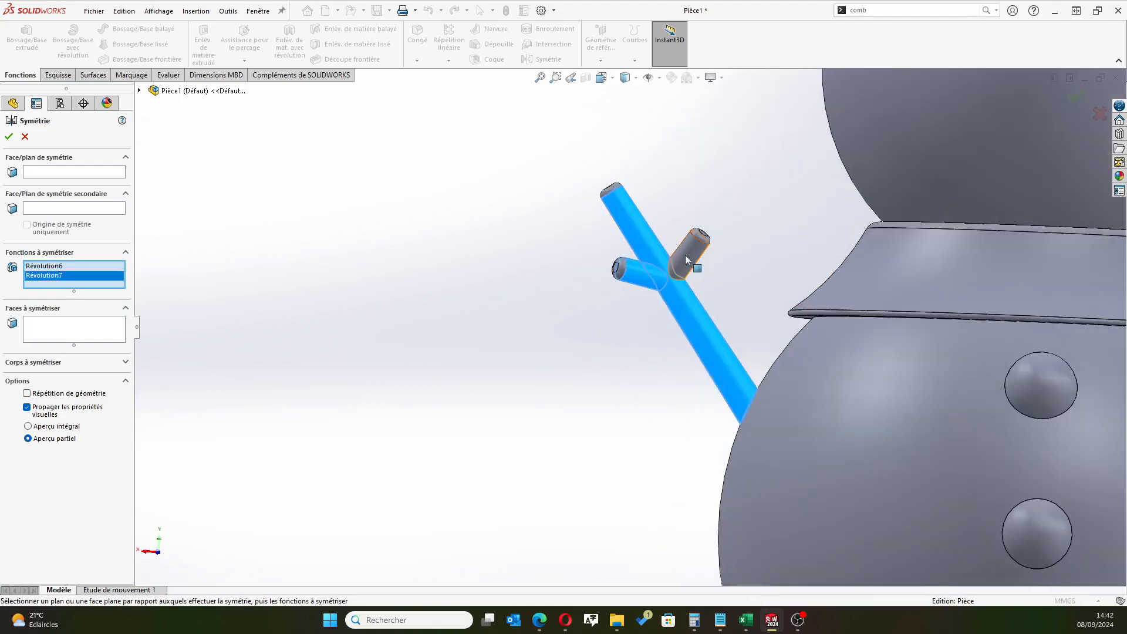
left_click(688, 261)
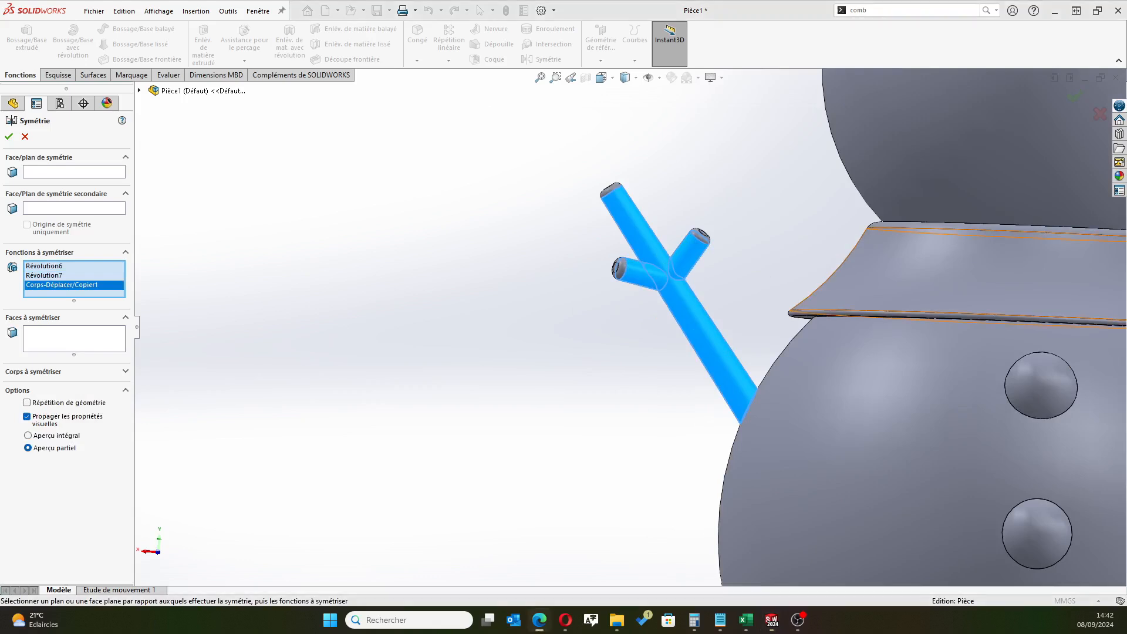
Add the end fillets of the side branches and main arm, plus the eye, to the features to mirror
scroll(645, 235, "down", 3)
left_click(611, 317)
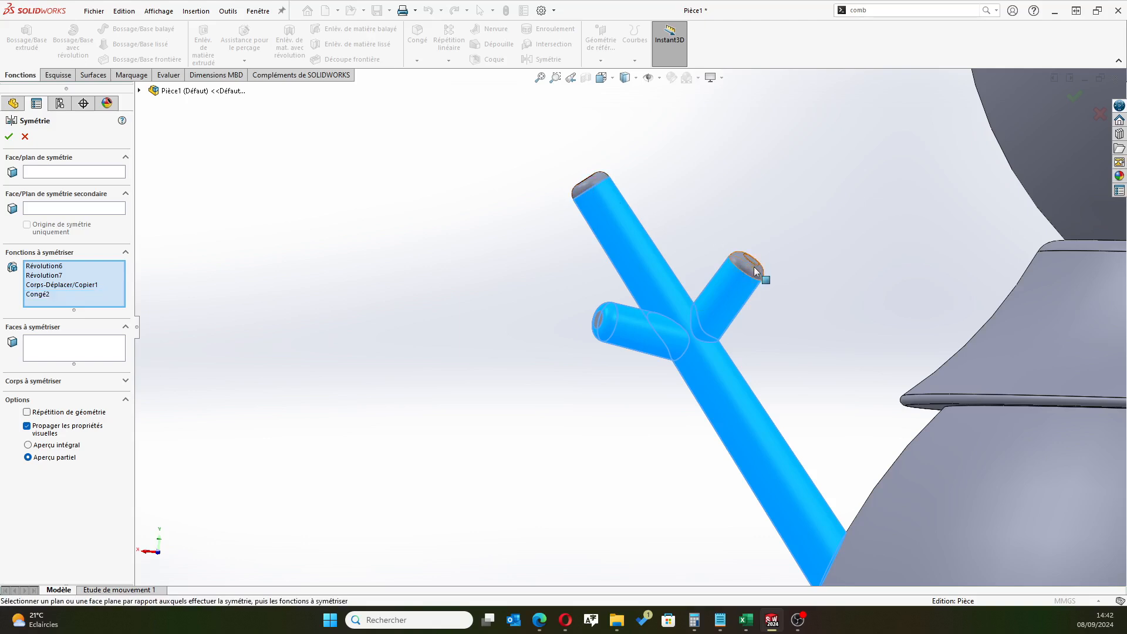
left_click(592, 181)
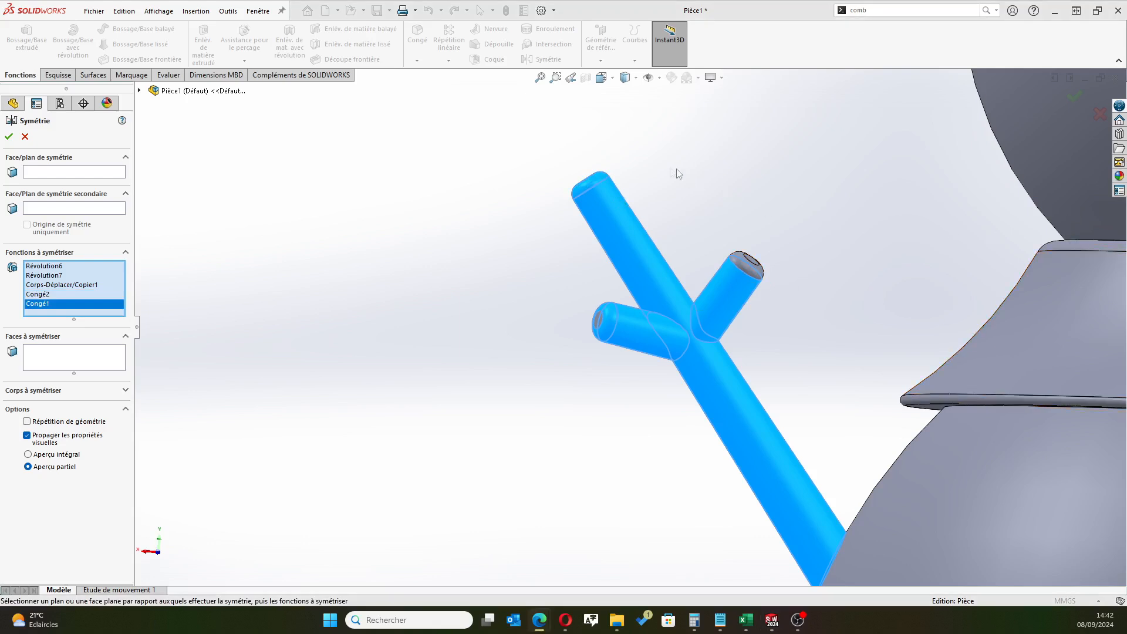
middle_click_drag(738, 194, 788, 251)
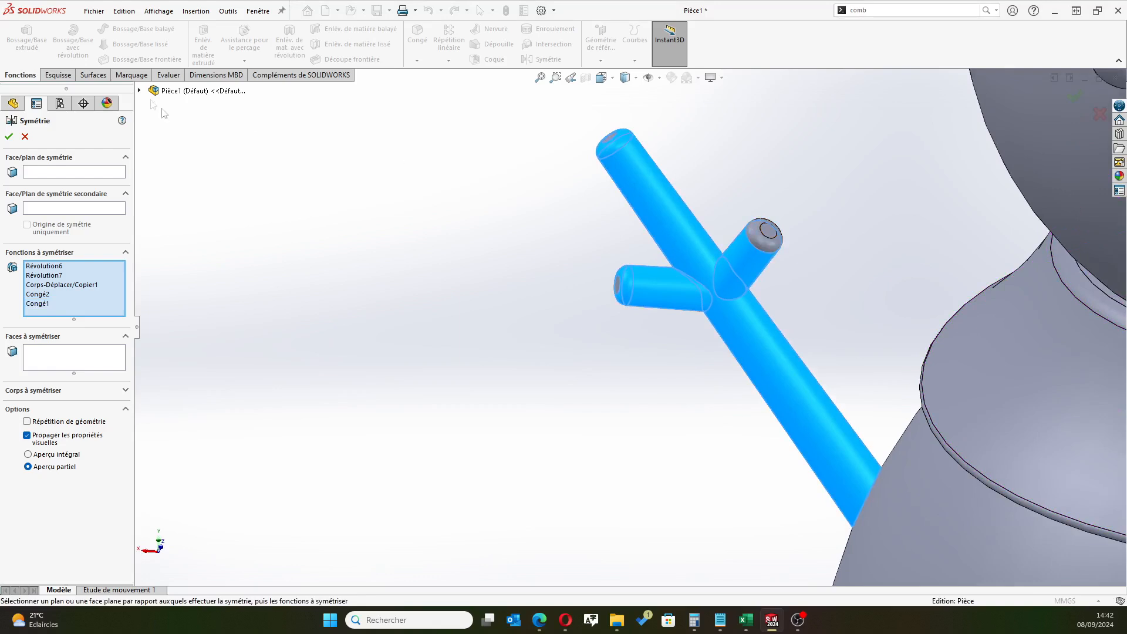
left_click(139, 91)
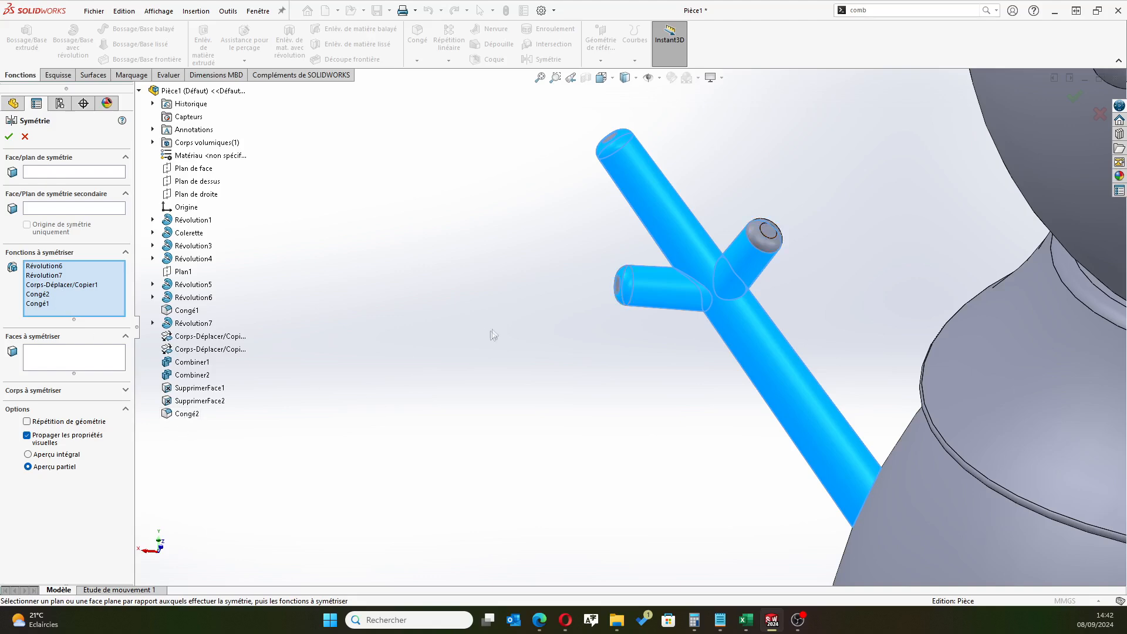
scroll(624, 335, "up", 3)
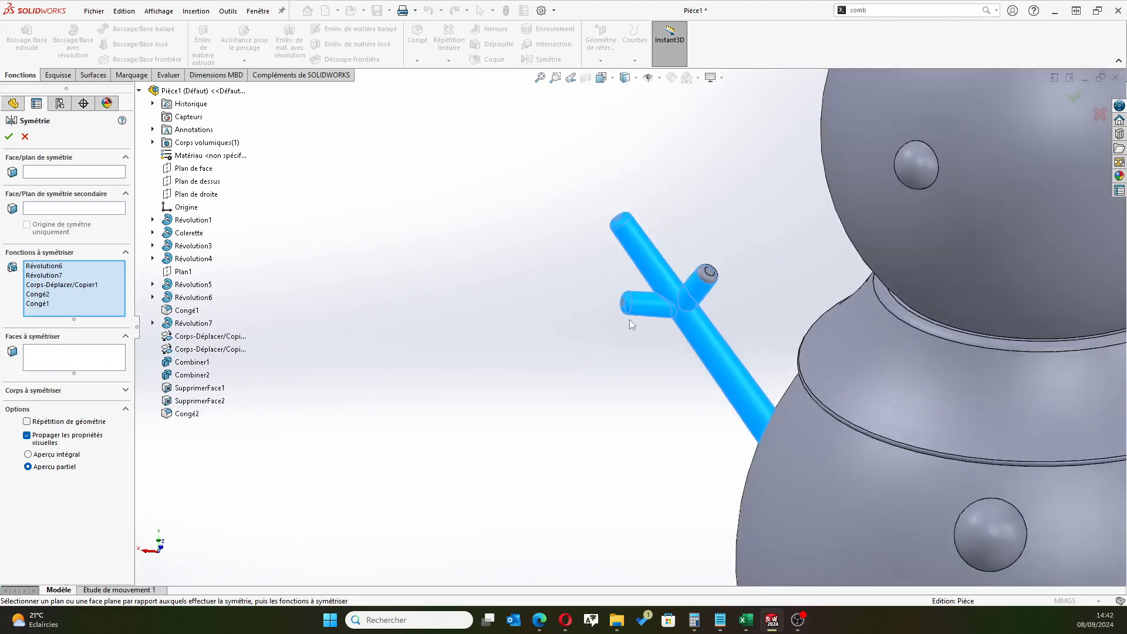
scroll(629, 319, "up", 3)
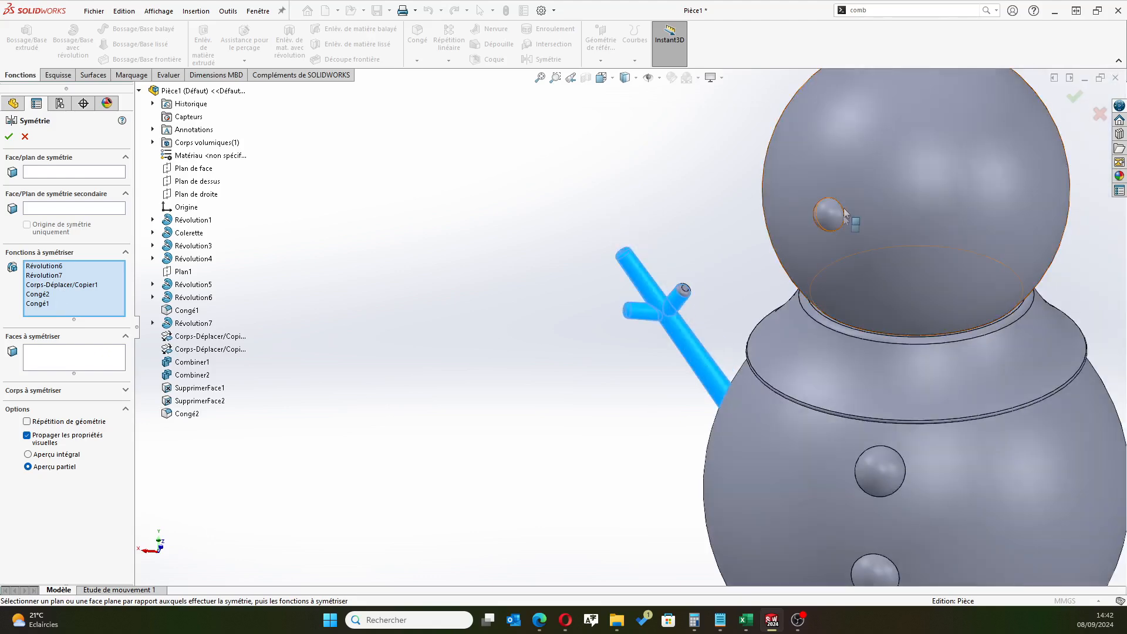
left_click(828, 222)
middle_click_drag(567, 464, 577, 406)
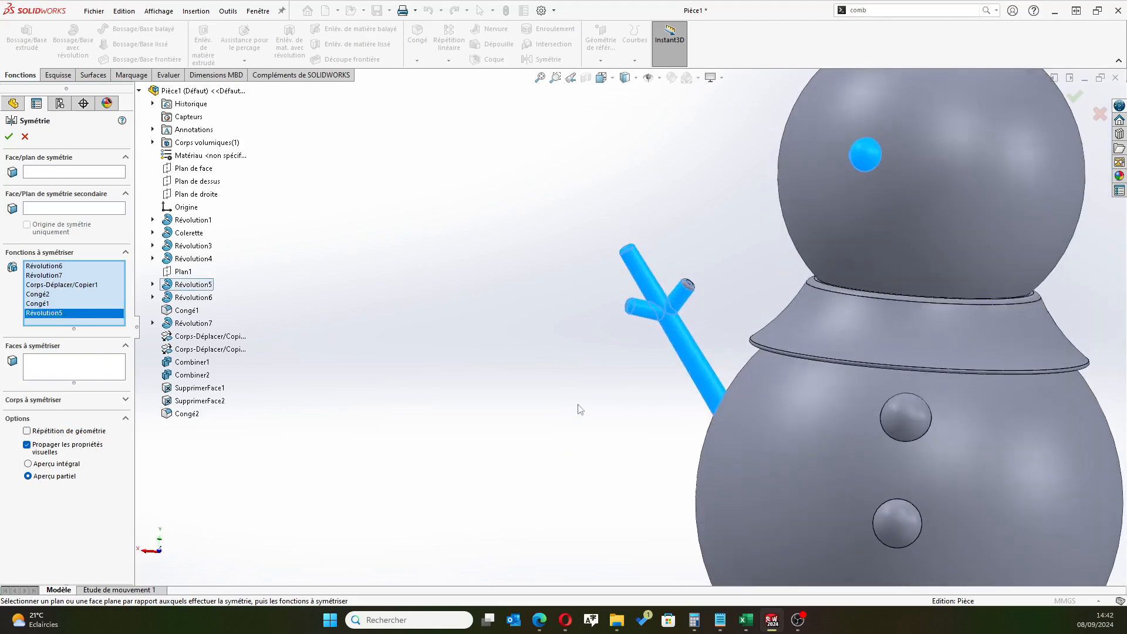
scroll(630, 427, "up", 3)
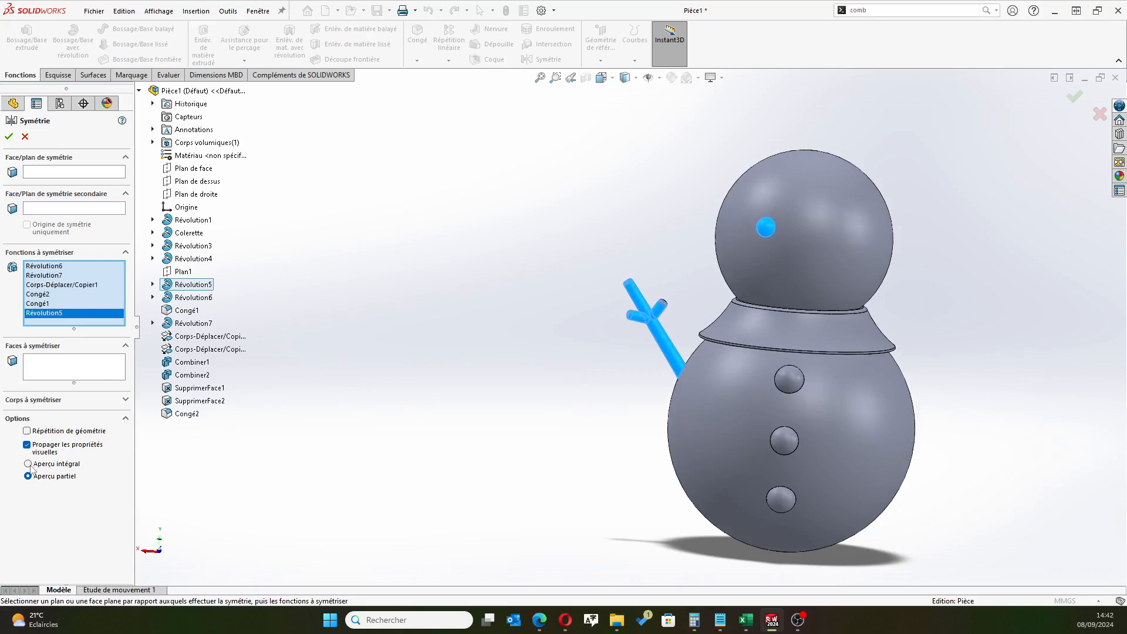
Mirror the selected arm and eye features about the right plane, with geometry pattern and full preview enabled
middle_click_drag(605, 397, 525, 386)
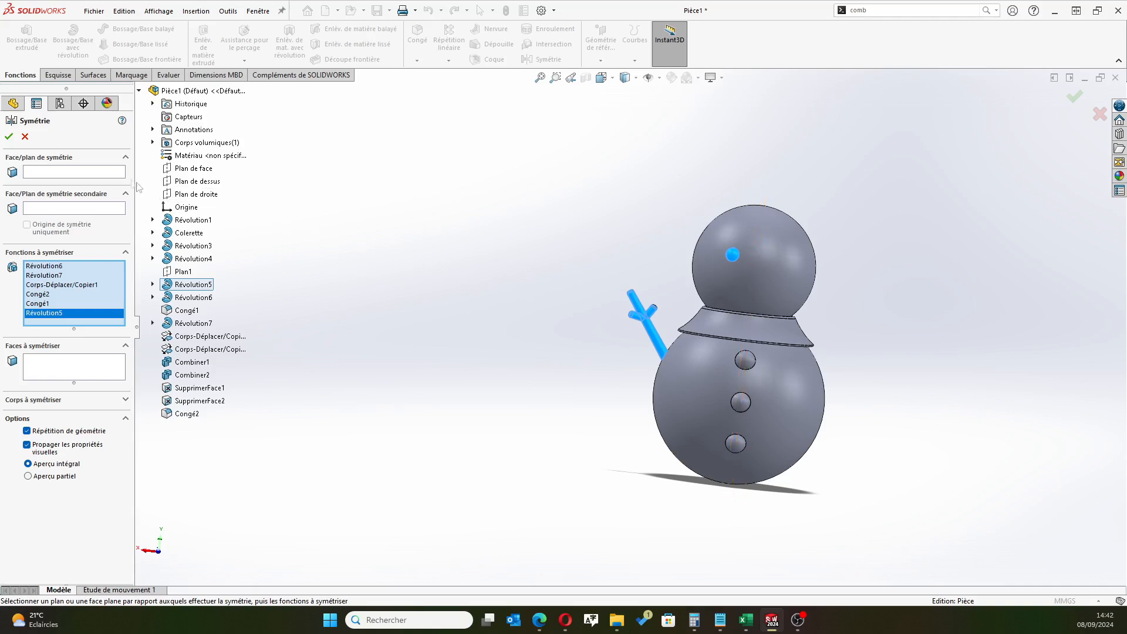
left_click(202, 195)
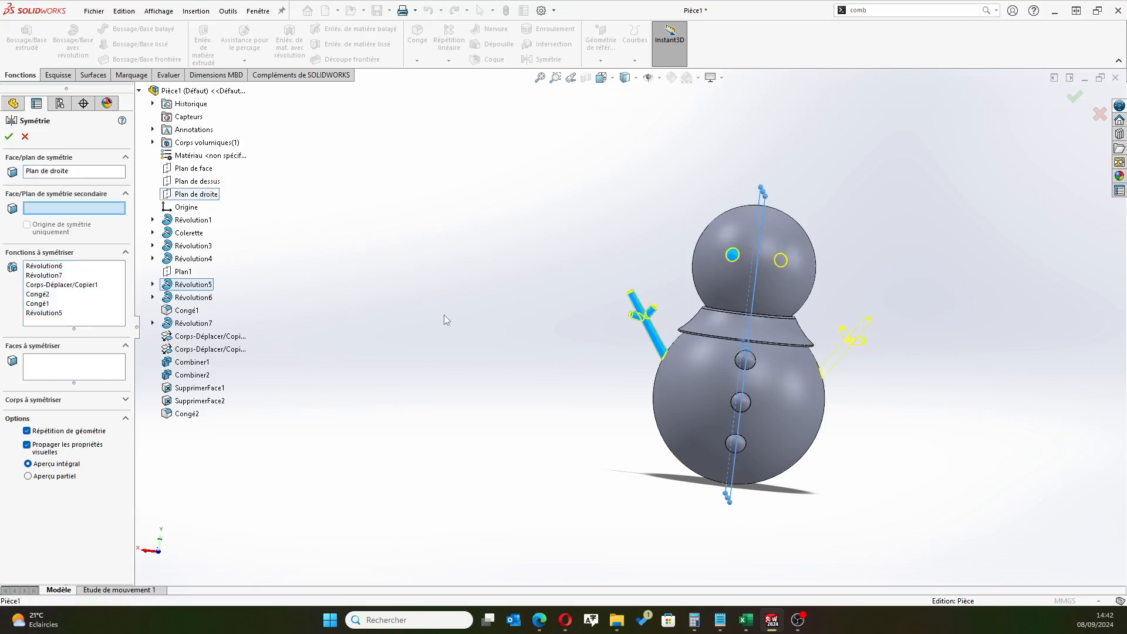
mouse_move(625, 418)
middle_mouse_down()
mouse_move(616, 392)
mouse_move(565, 382)
mouse_move(611, 405)
middle_mouse_up()
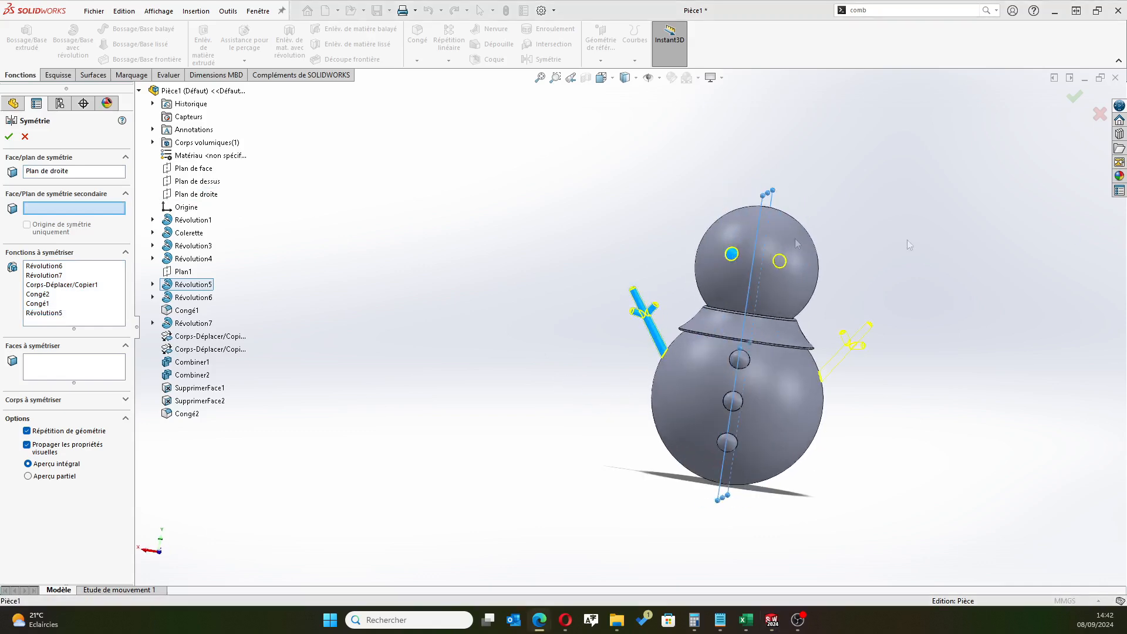
left_click(9, 136)
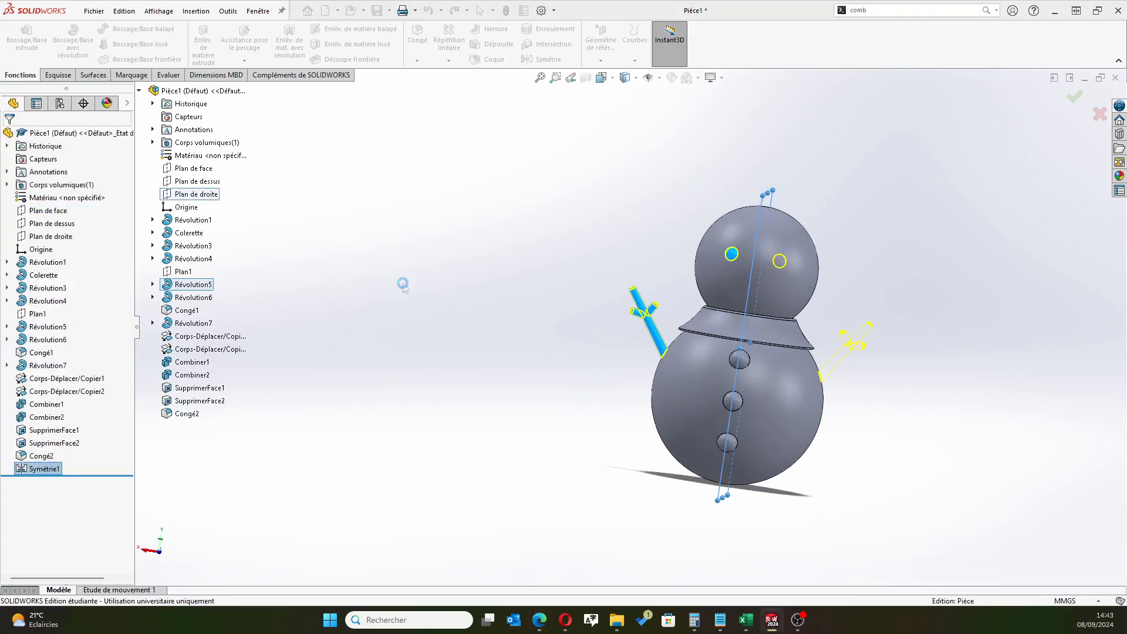
middle_click_drag(477, 309, 519, 352)
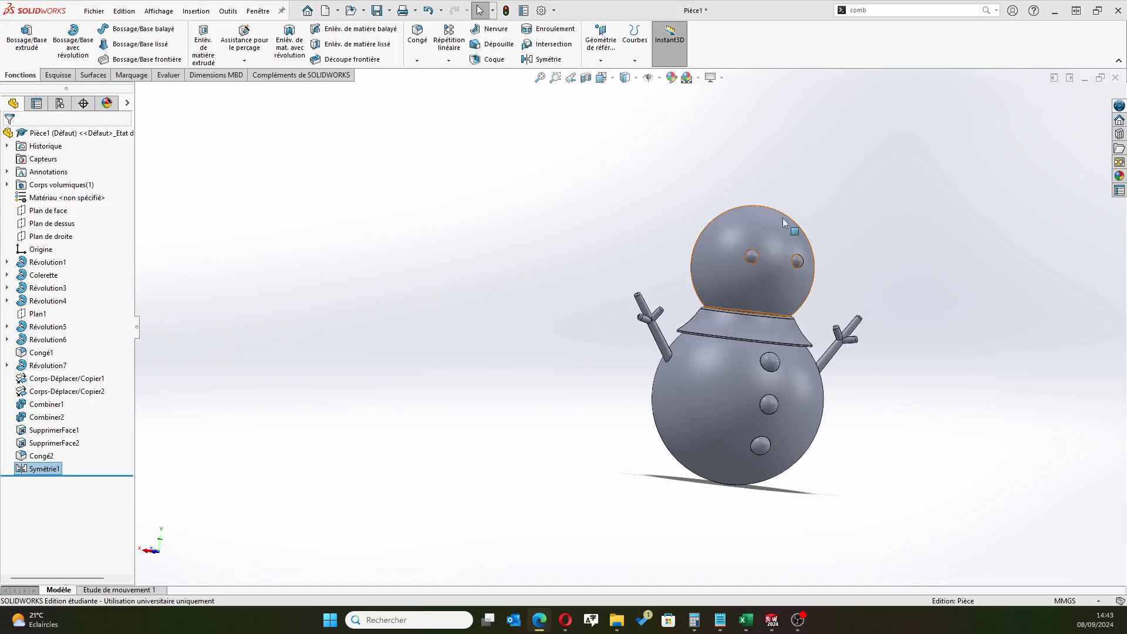
scroll(856, 311, "down", 2)
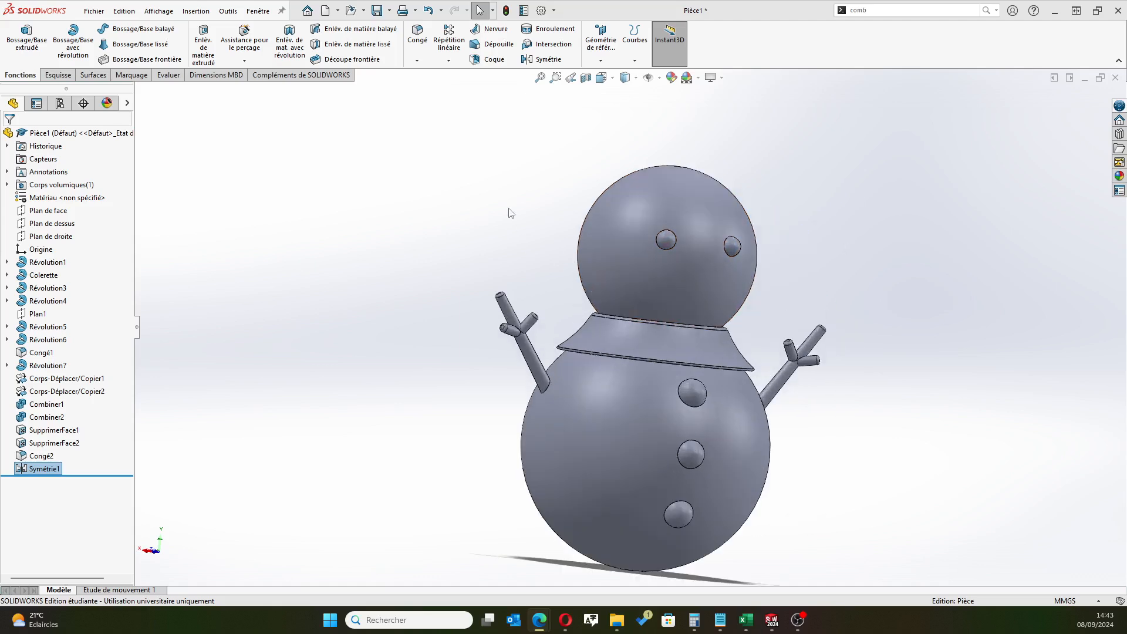
Create a reference plane offset 16 mm from the front plane, with the offset reversed toward the buttons and eyes
left_click(592, 47)
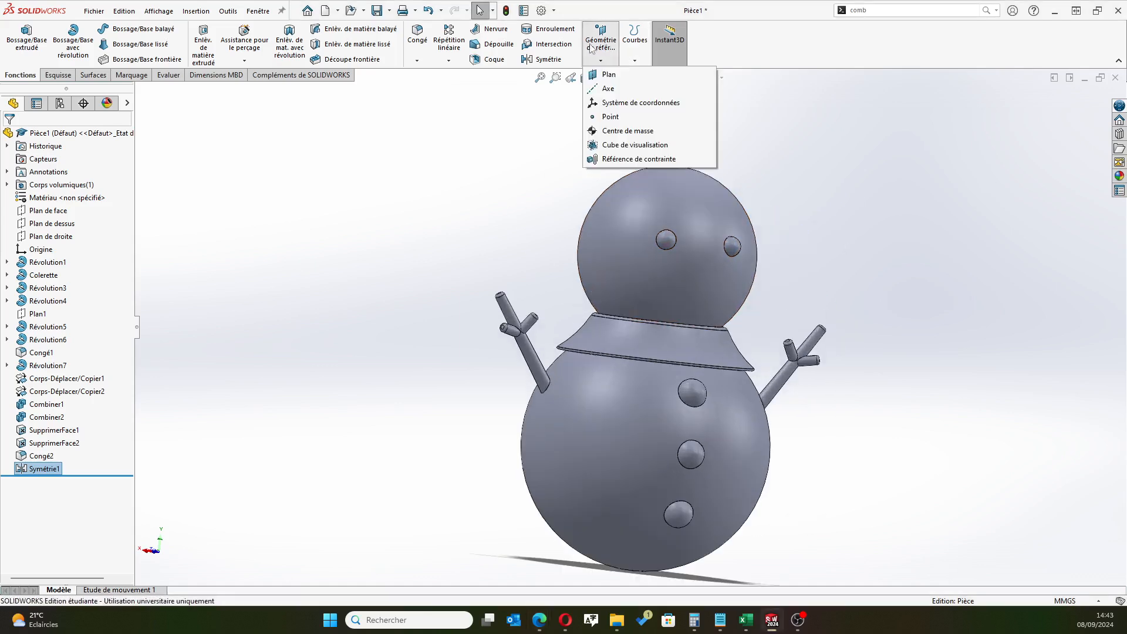
left_click(605, 74)
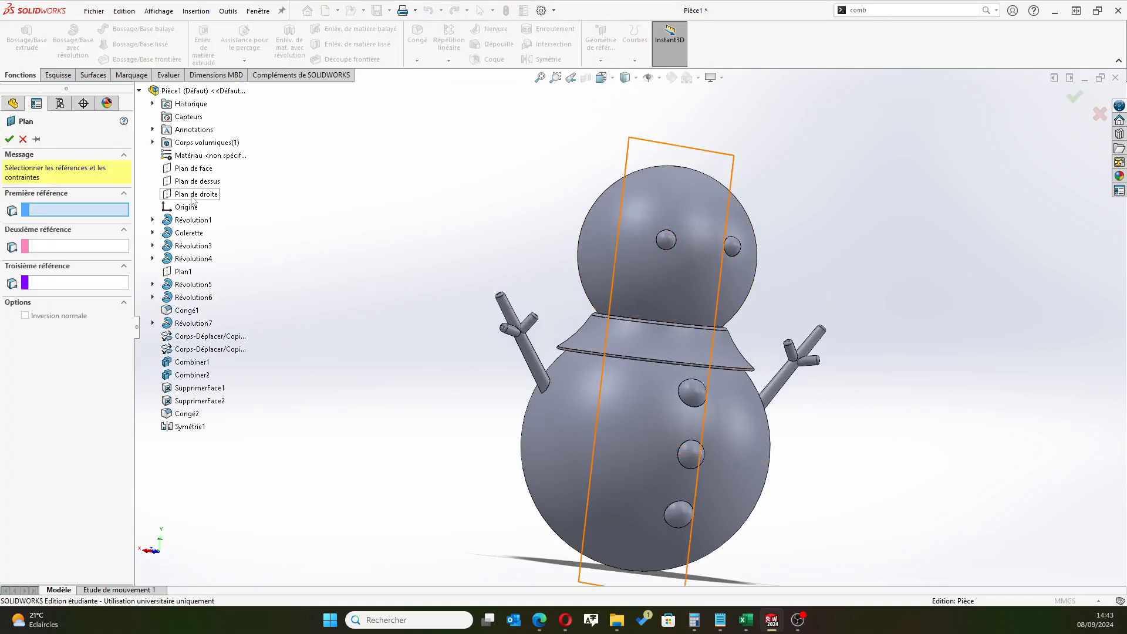
middle_click_drag(433, 214, 405, 211)
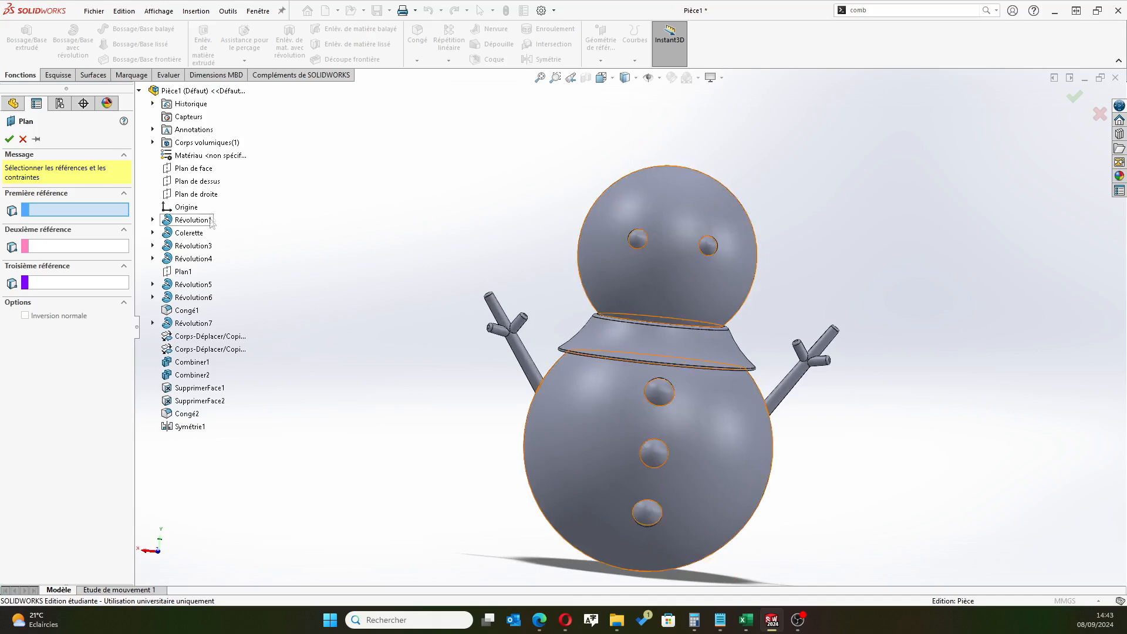
left_click(199, 169)
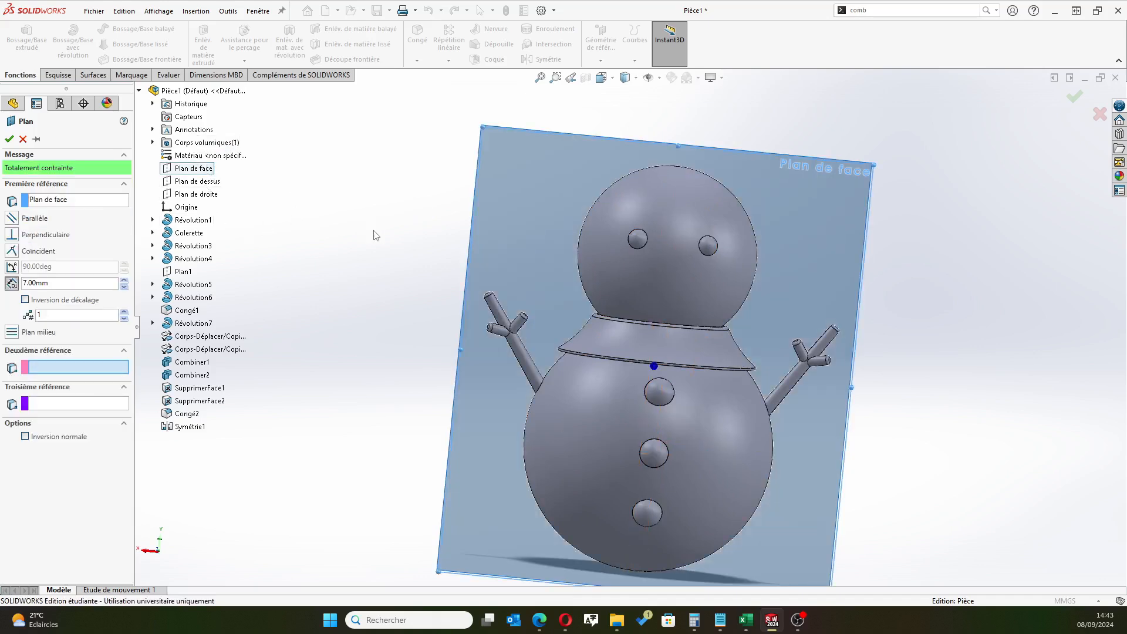
left_click_drag(56, 283, 2, 293)
type("16")
key("Return")
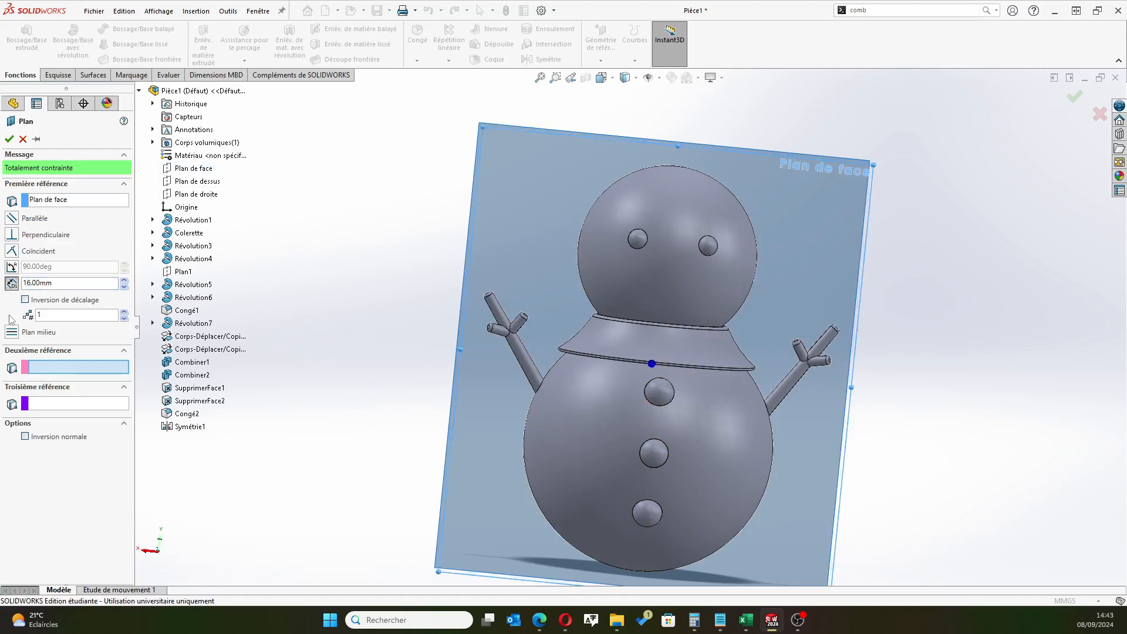
left_click(25, 299)
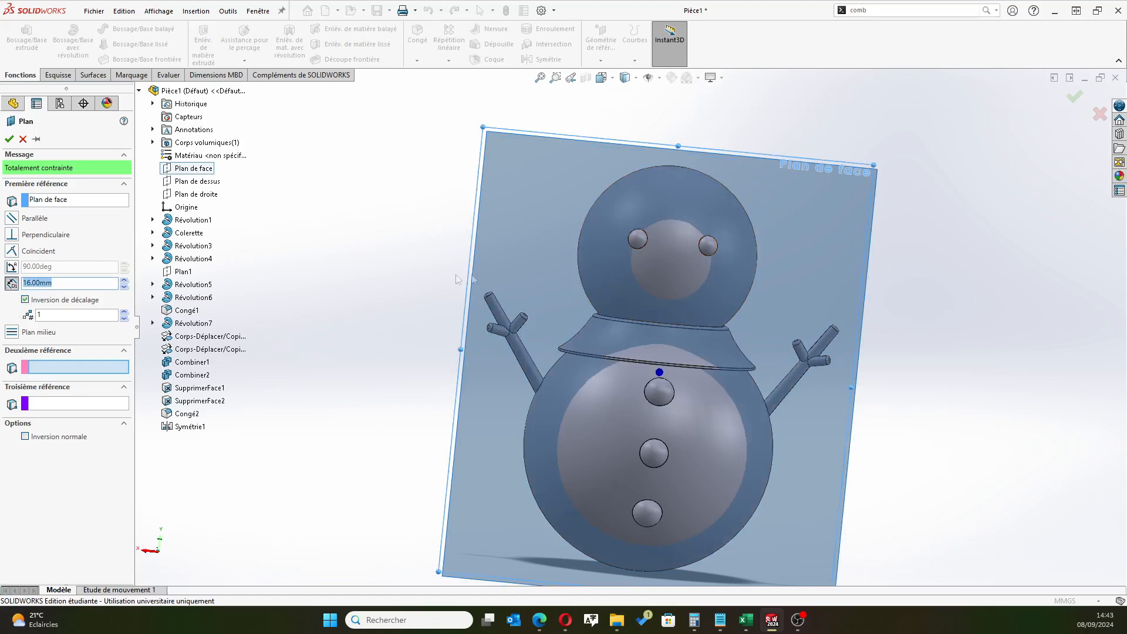
left_click(9, 139)
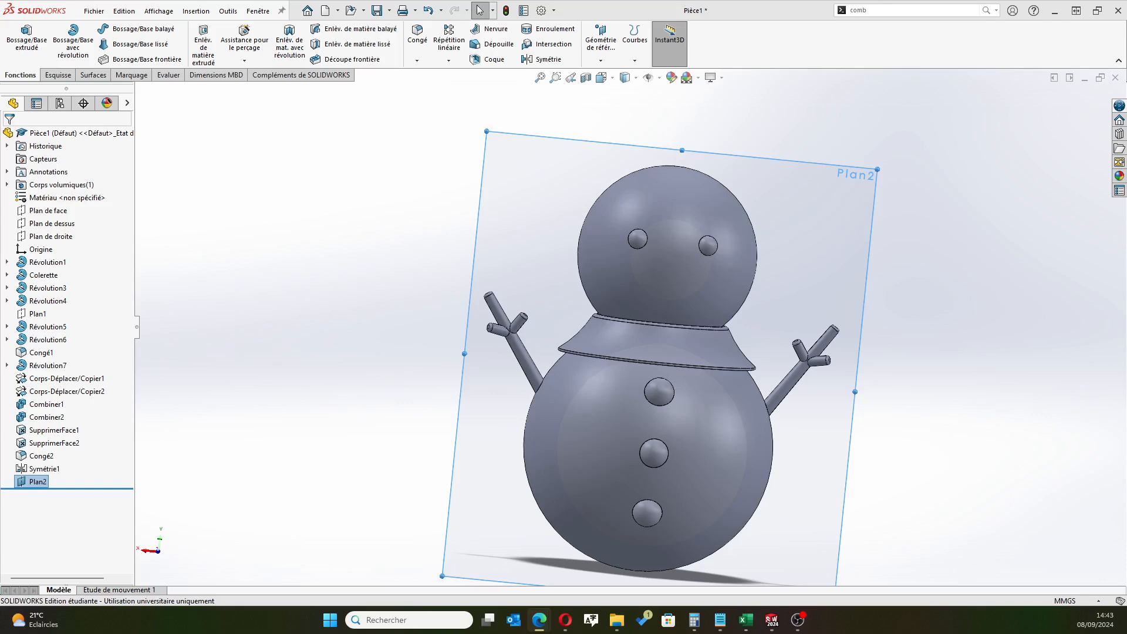
Create a second reference plane offset 27.5 mm from the front plane, with the offset reversed toward the front of the snowman
middle_click_drag(403, 234, 452, 284)
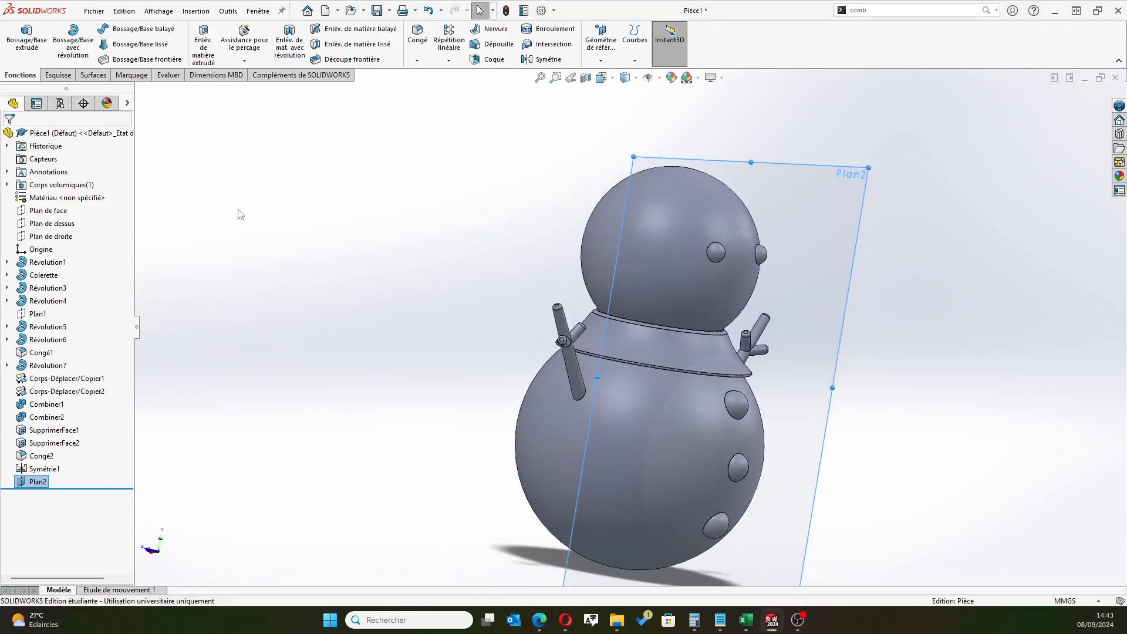
left_click(48, 211)
left_click(601, 41)
left_click(604, 73)
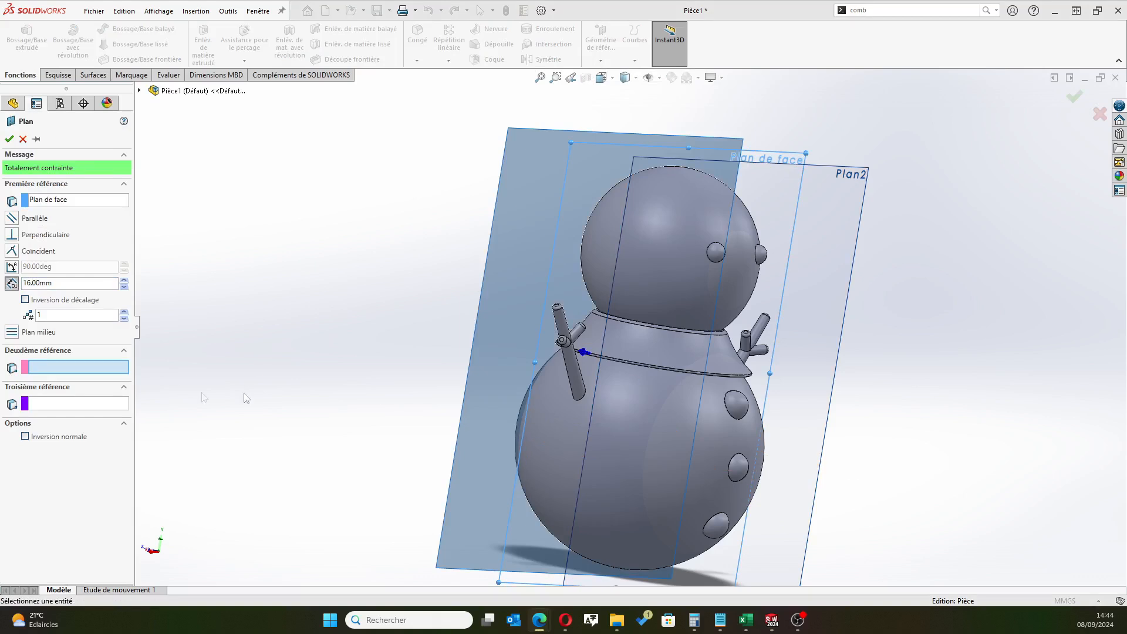
left_click_drag(61, 284, 0, 288)
type("27.5")
key("Return")
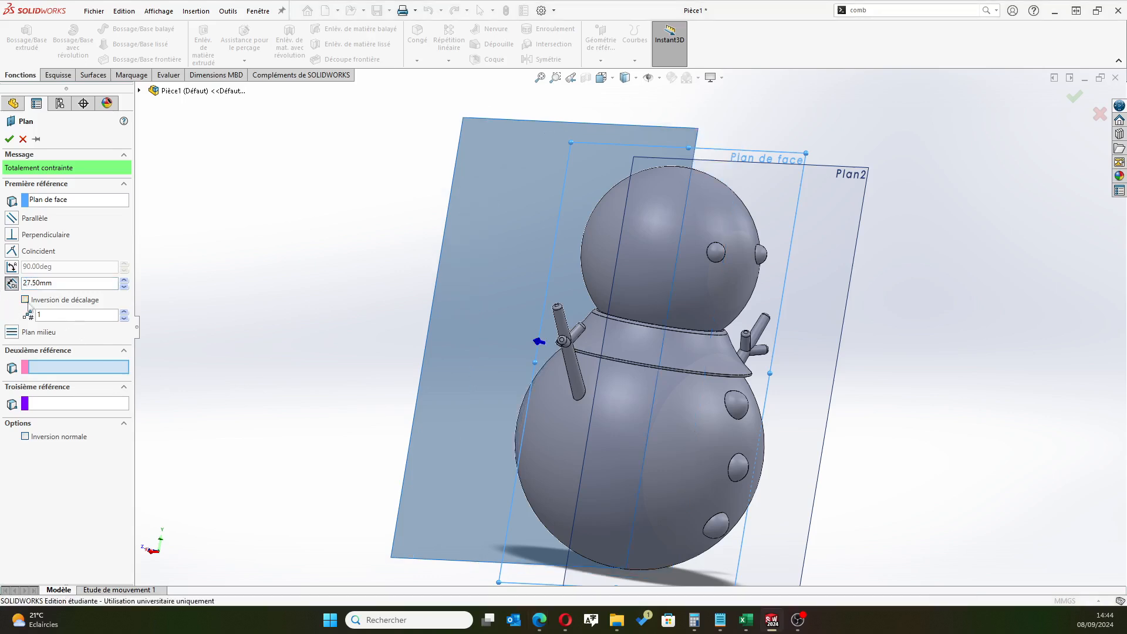
left_click(25, 300)
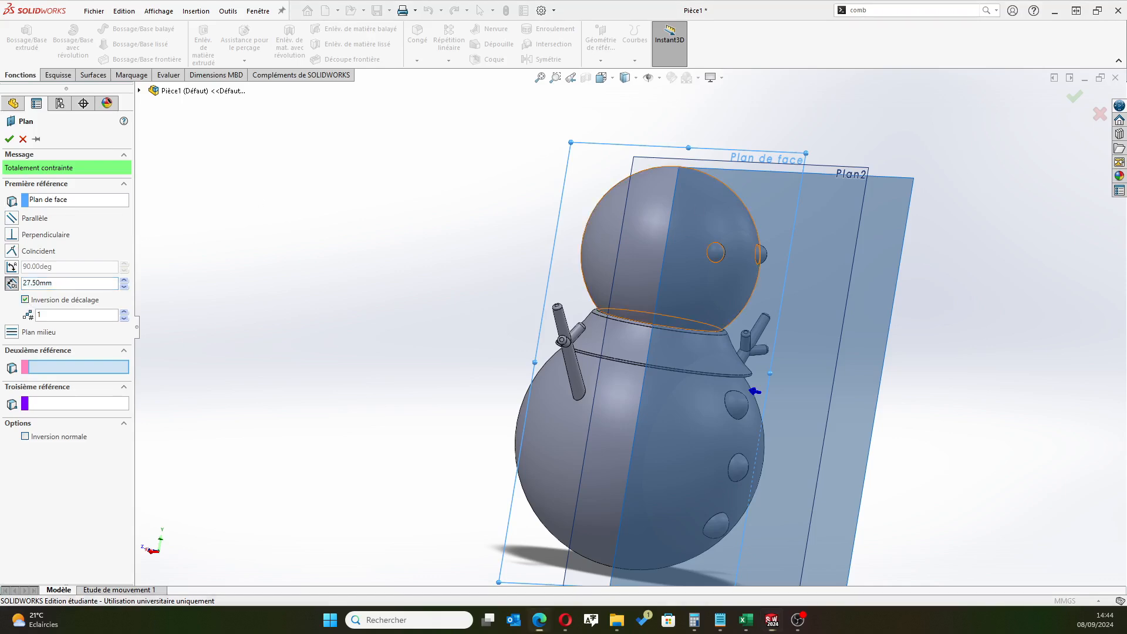
left_click(8, 139)
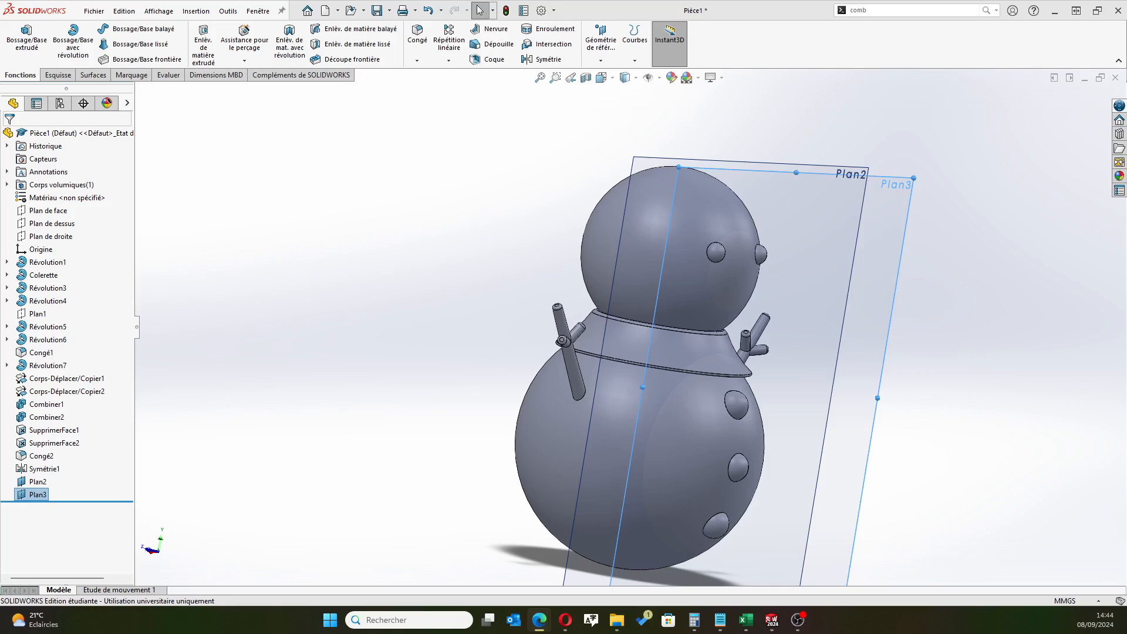
Start a sketch on the 16 mm offset plane, facing the snowman's front, and convert the head's silhouette edge into construction geometry
left_click(38, 481)
left_click(55, 464)
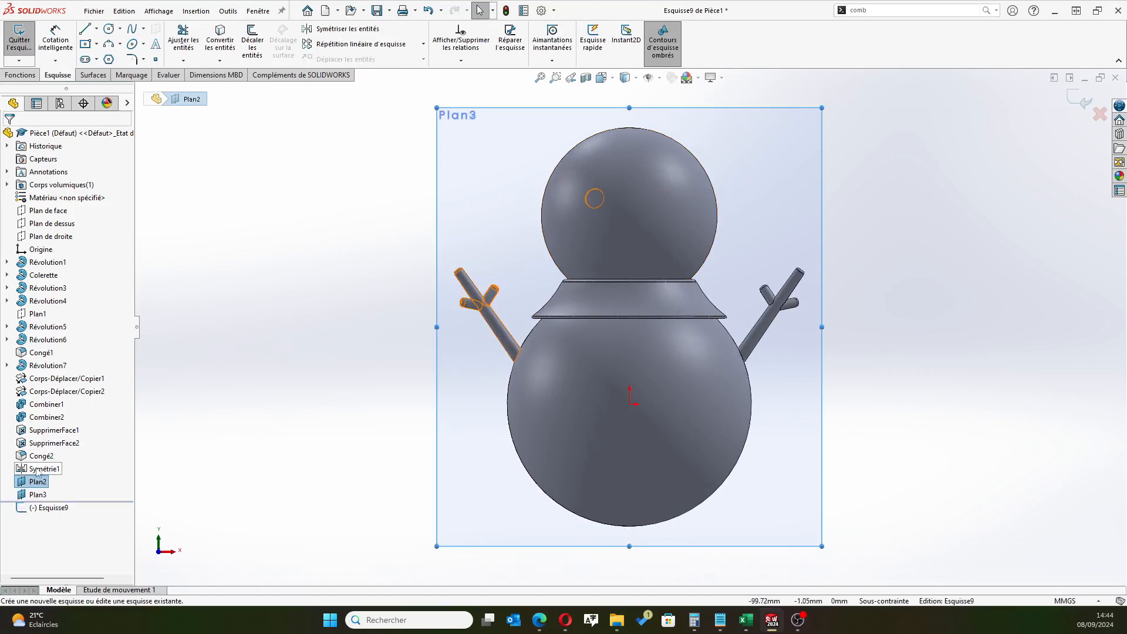
left_click(54, 507)
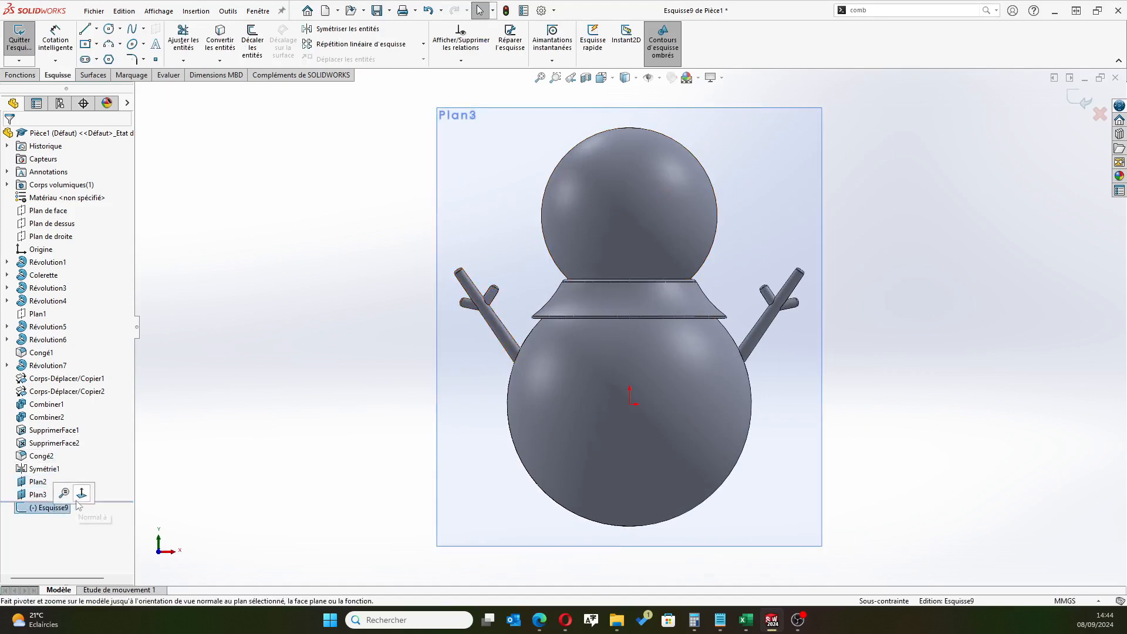
left_click(81, 493)
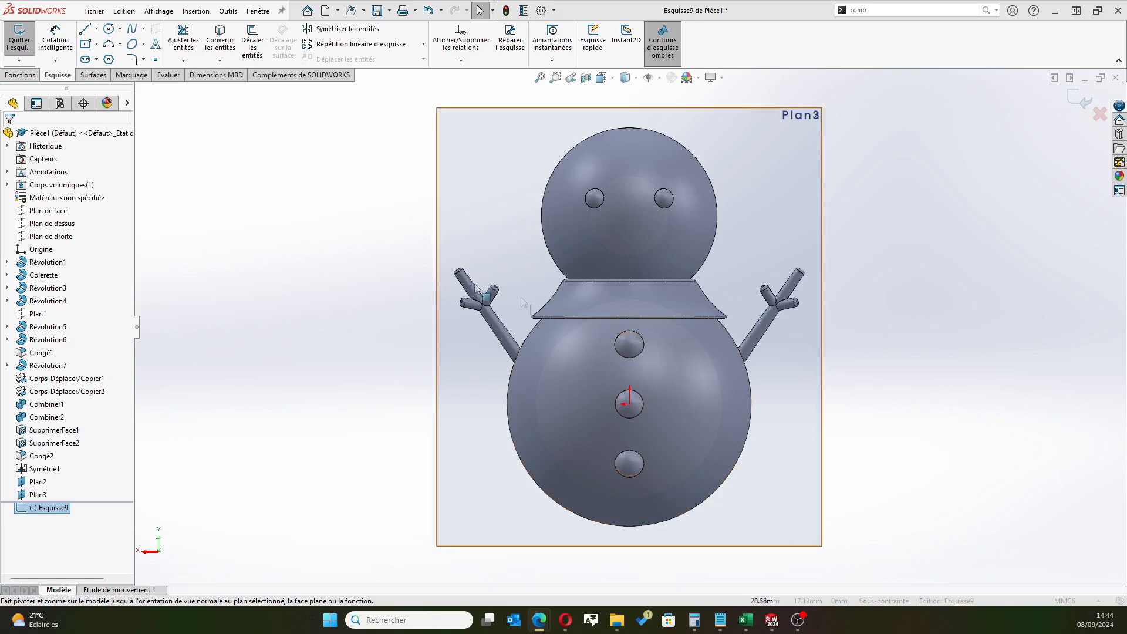
scroll(582, 150, "down", 2)
scroll(582, 150, "down", 1)
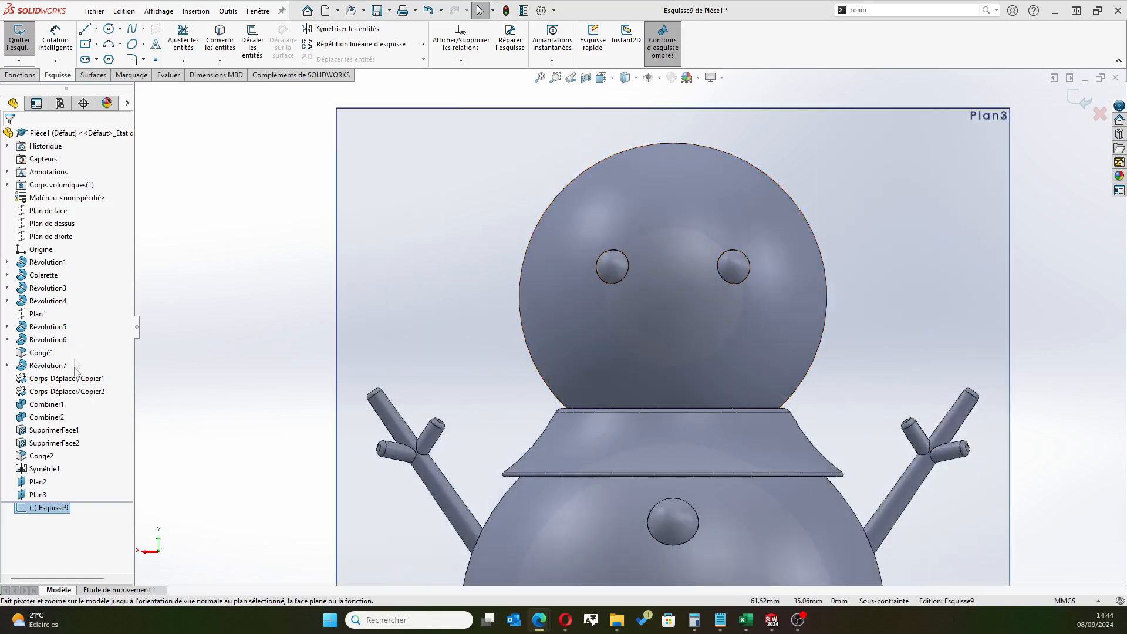
left_click(215, 47)
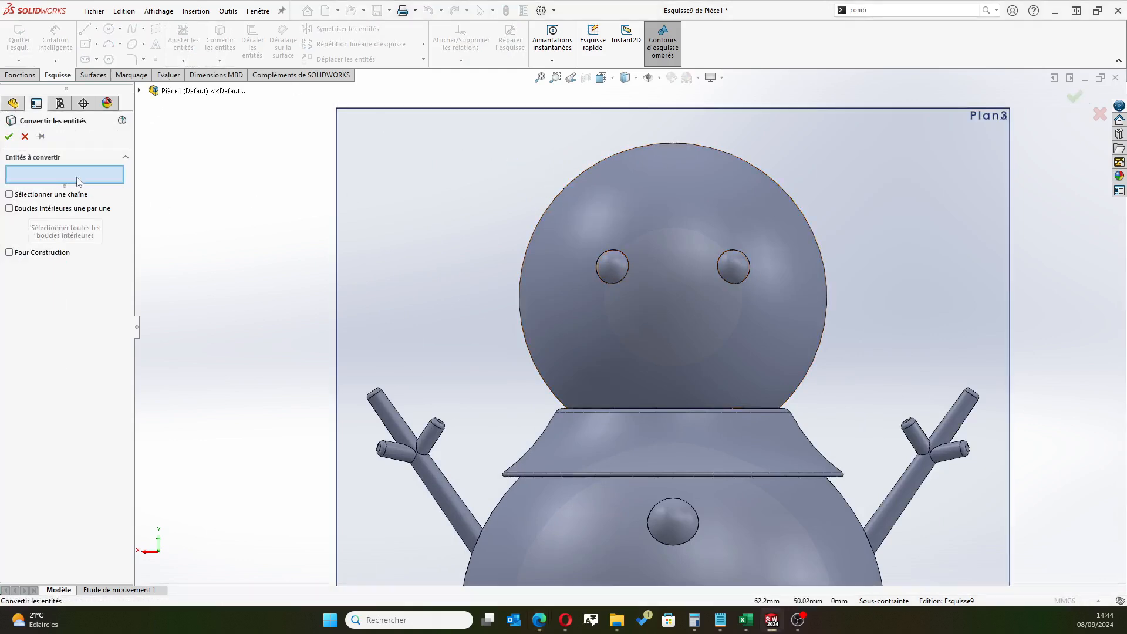
left_click(614, 153)
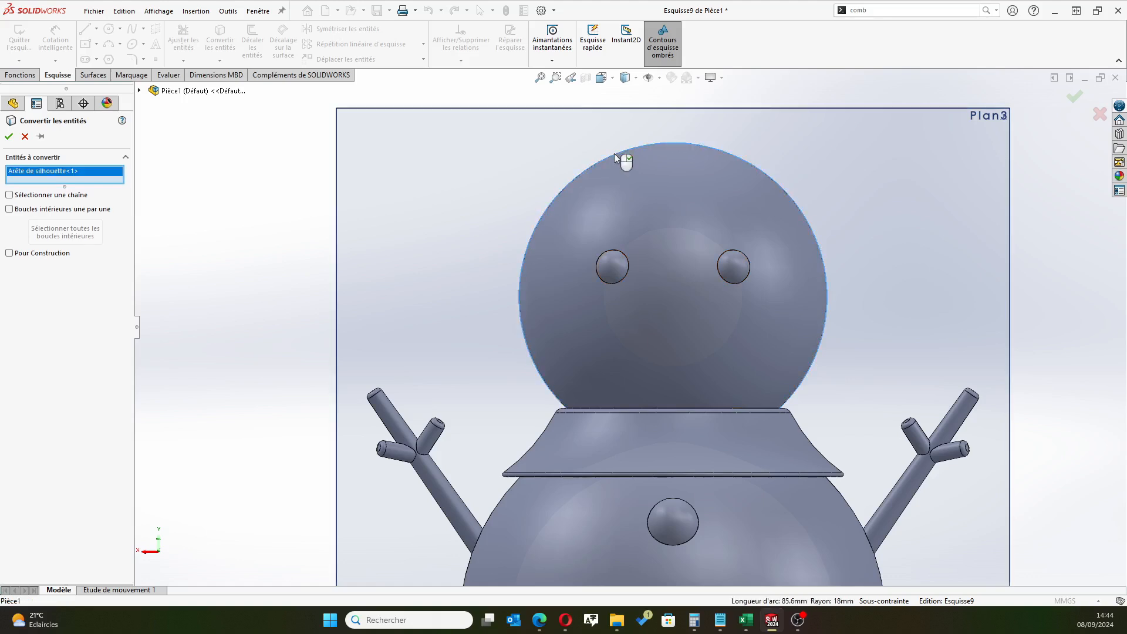
left_click(9, 137)
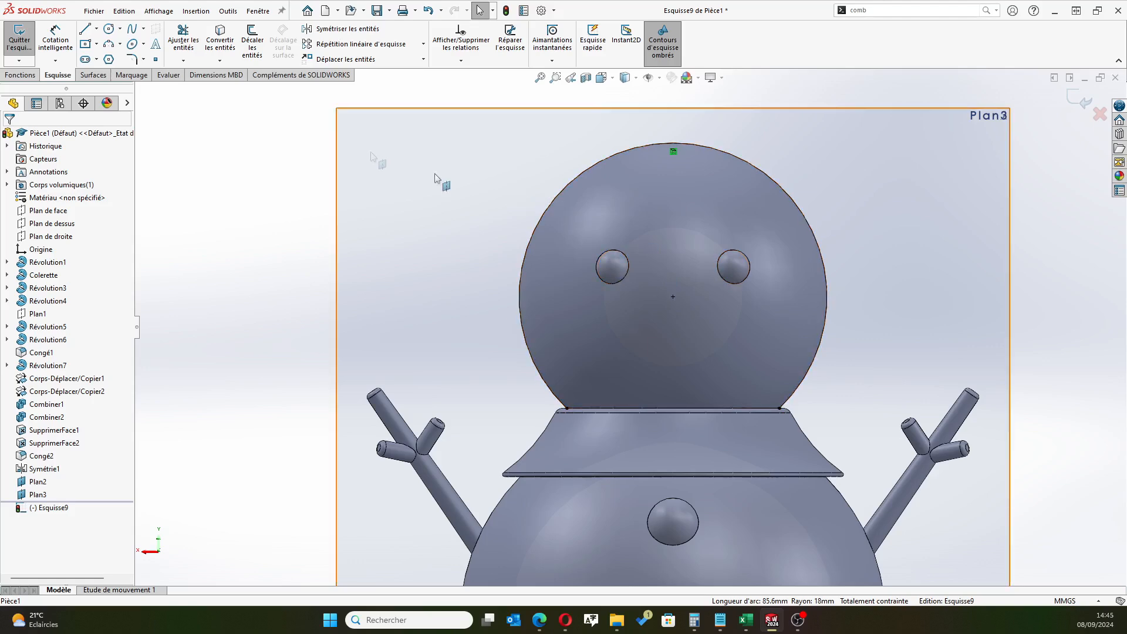
Draw a vertical construction line about 45 mm long from the head's centre down through the origin
scroll(449, 301, "up", 3)
scroll(561, 392, "up", 2)
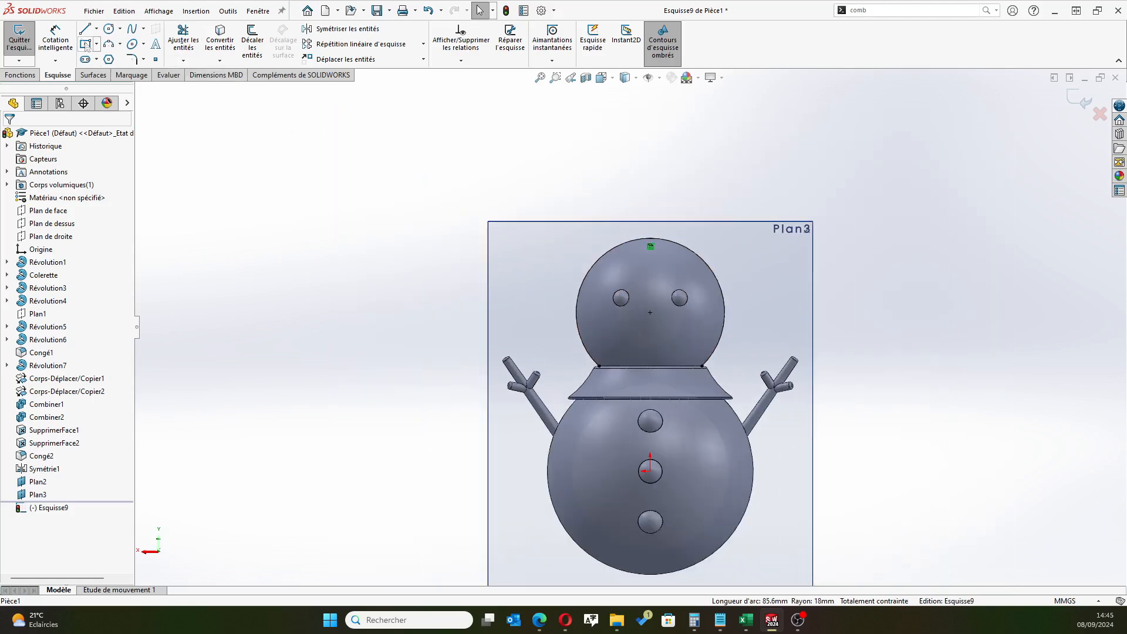
left_click(96, 28)
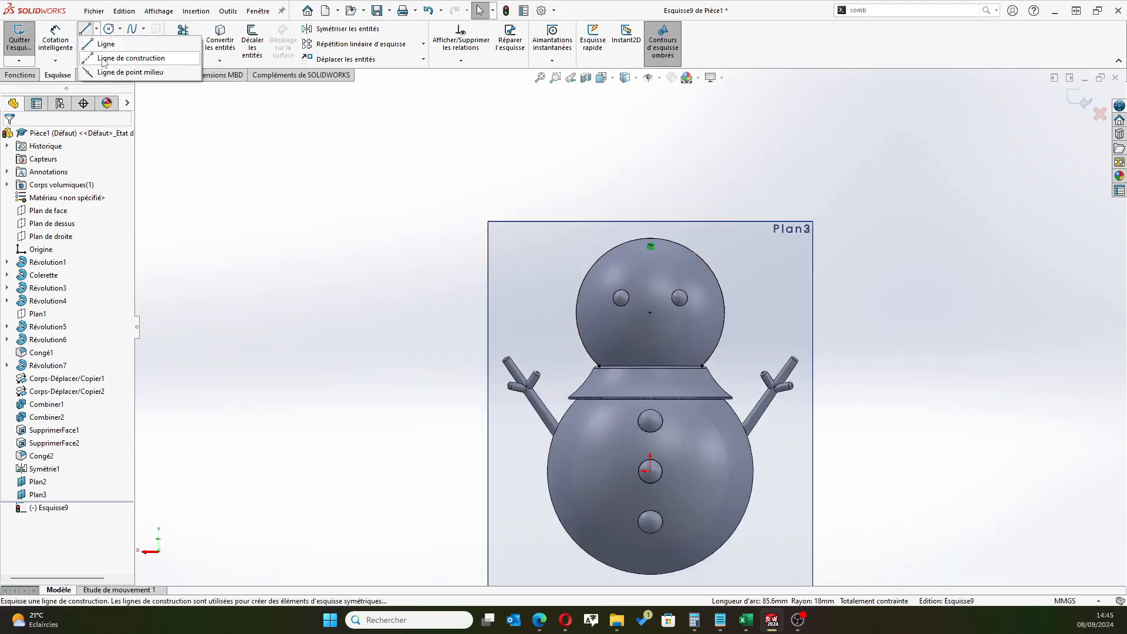
left_click(117, 48)
left_click(650, 313)
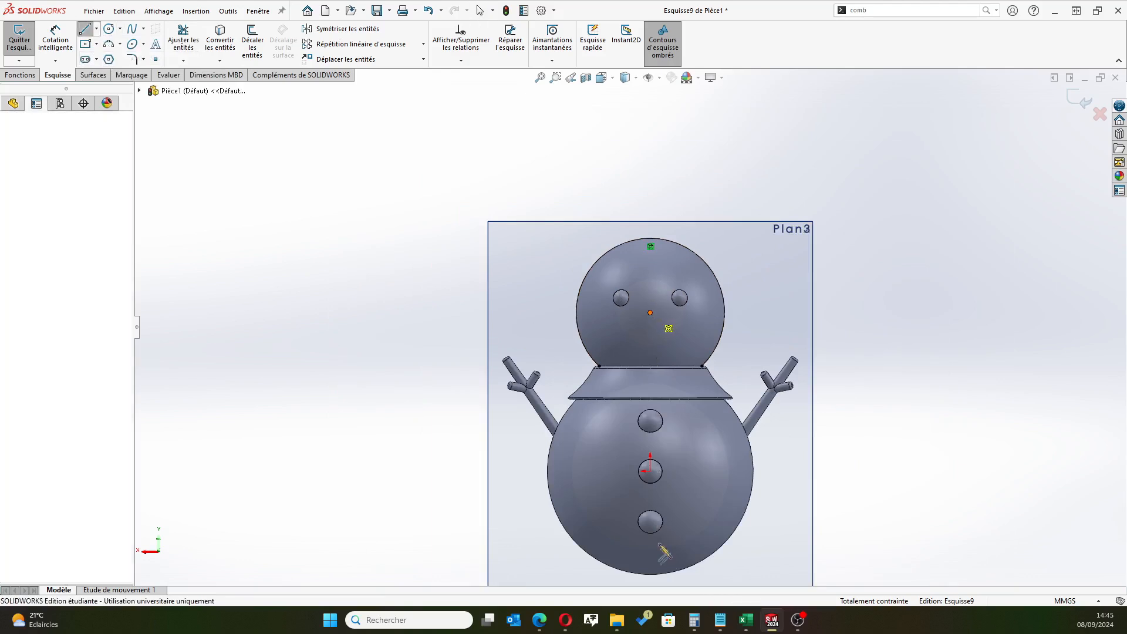
left_click(650, 497)
right_click(929, 489)
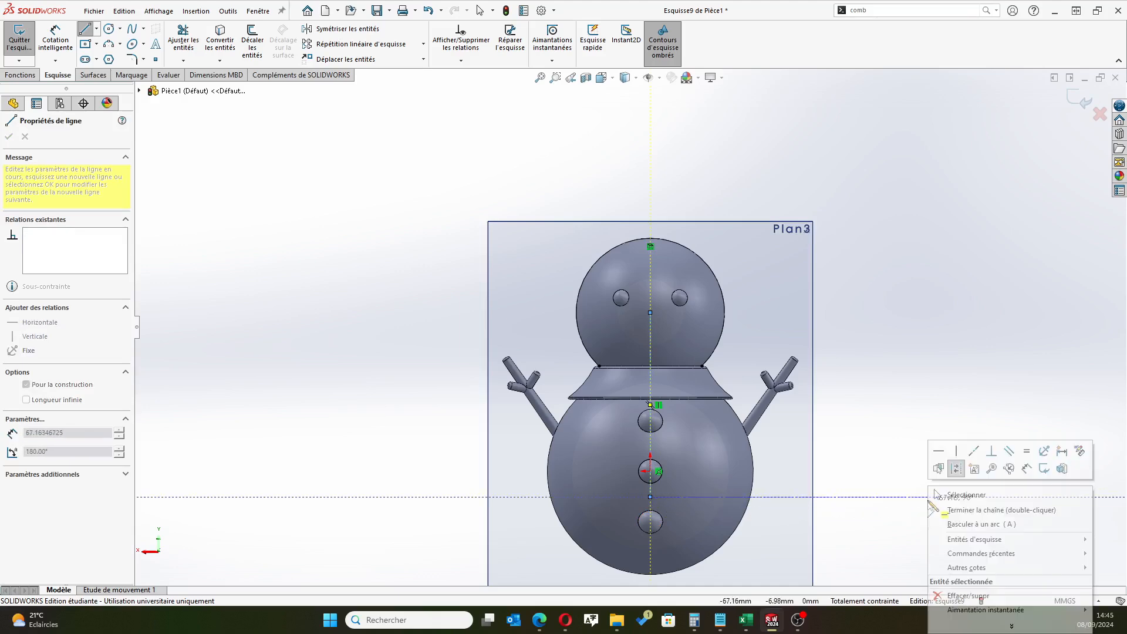
left_click(955, 498)
scroll(660, 428, "up", 3)
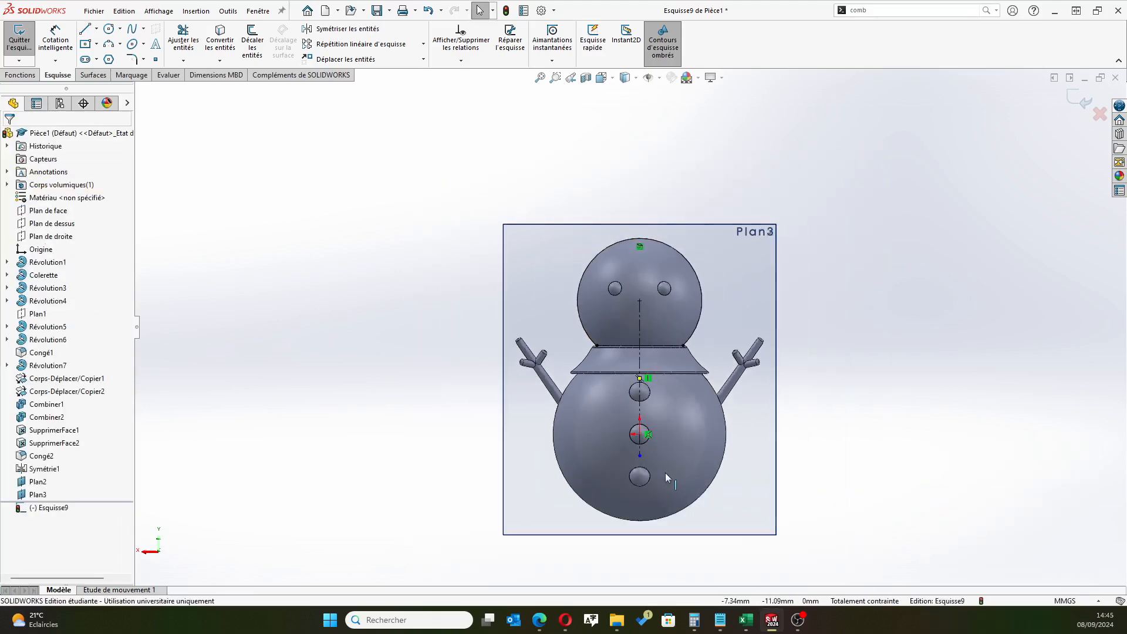
scroll(660, 471, "down", 1)
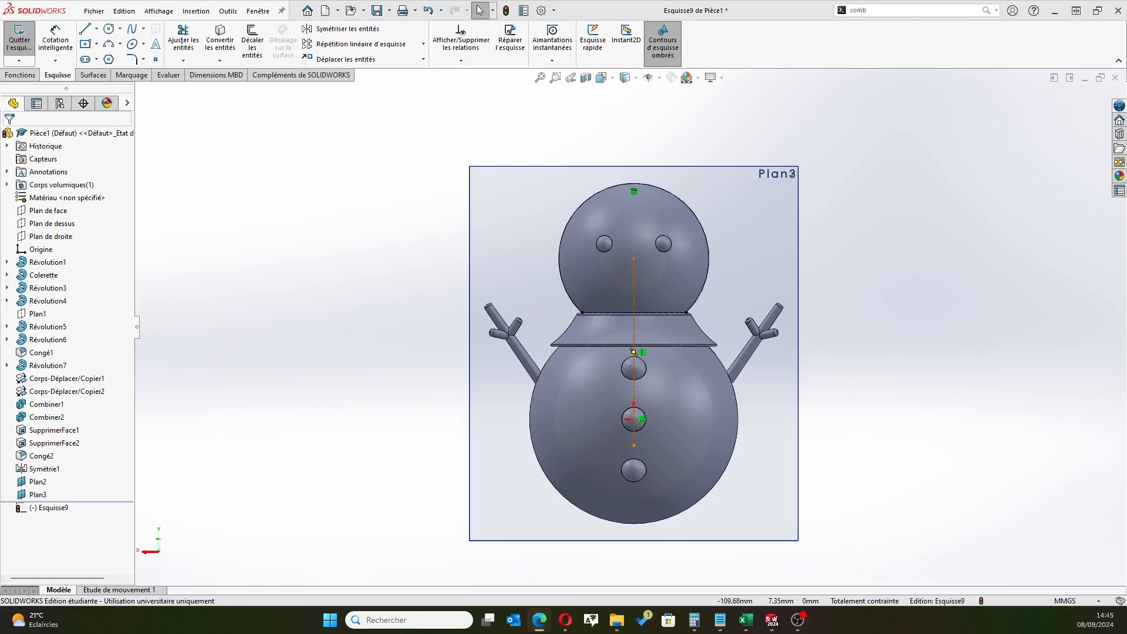
scroll(591, 252, "down", 3)
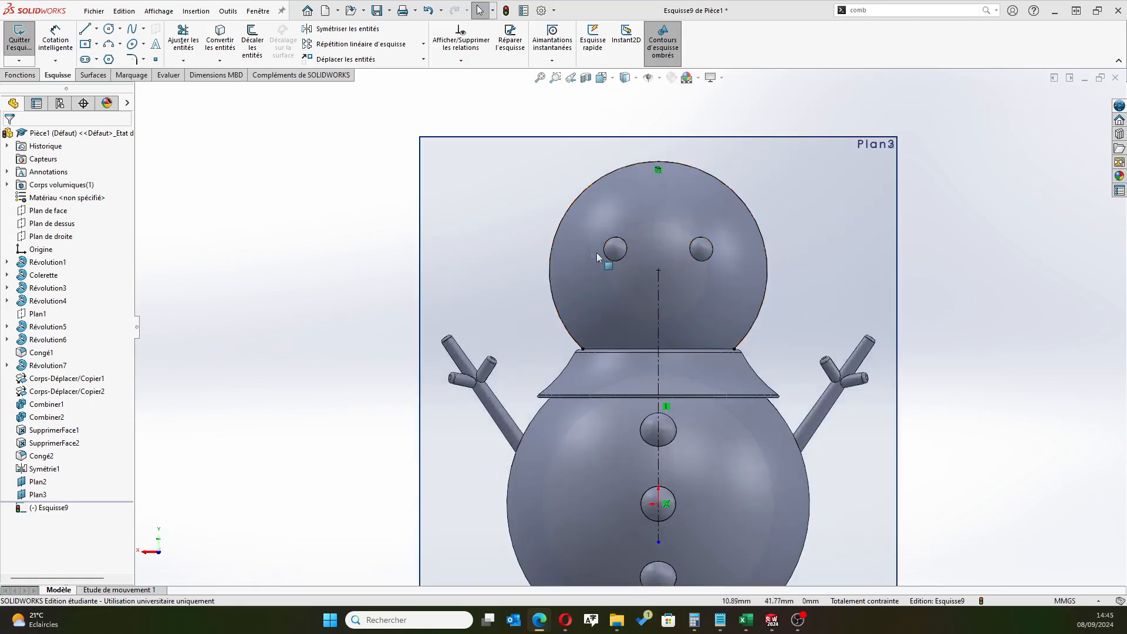
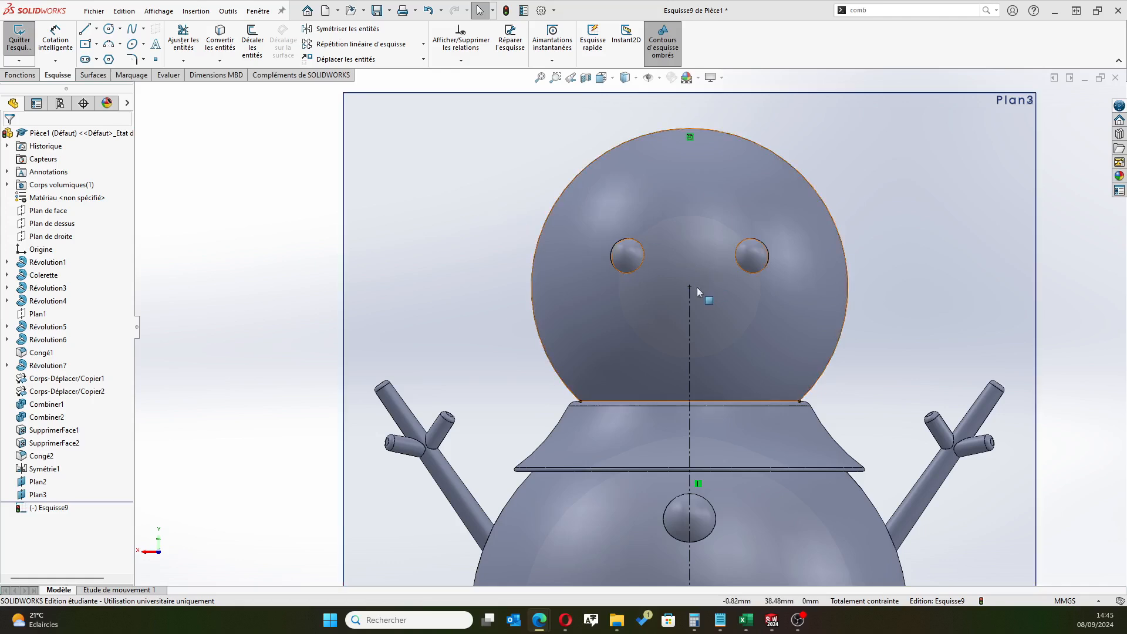
Draw a circle of about 3.25 mm radius centred on the vertical construction line, below the head's centre
left_click(108, 30)
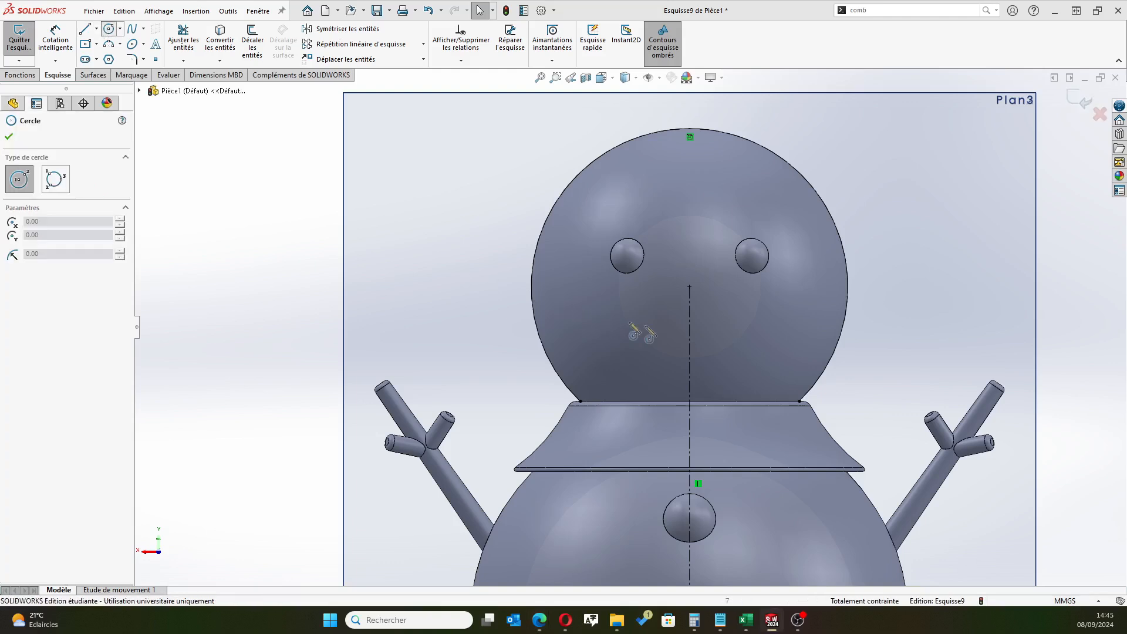
left_click(690, 339)
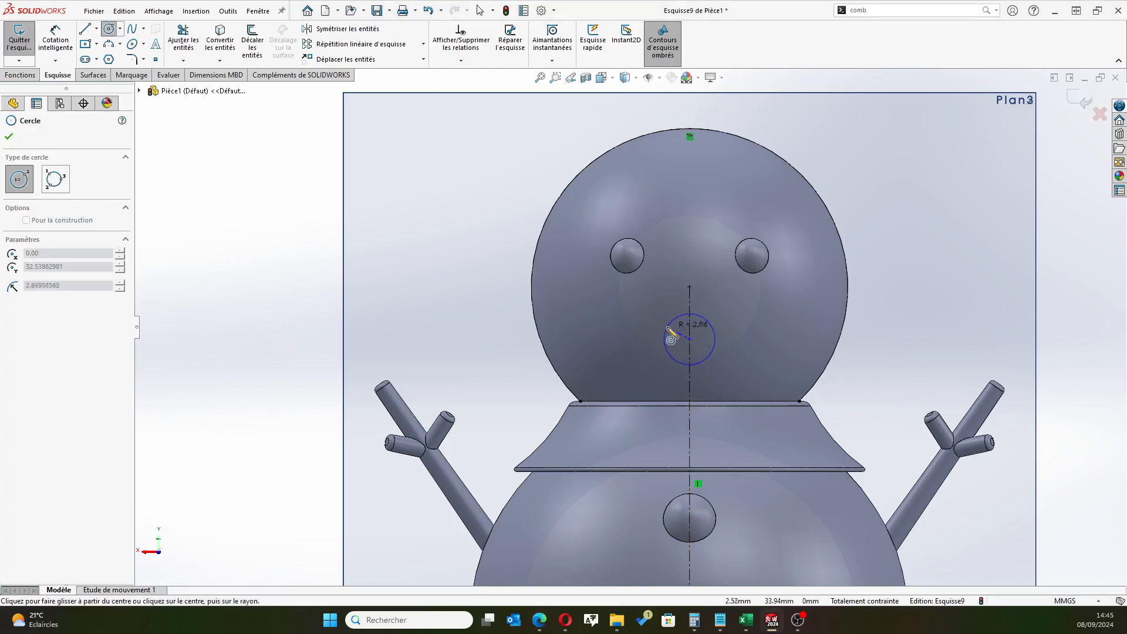
left_click(689, 367)
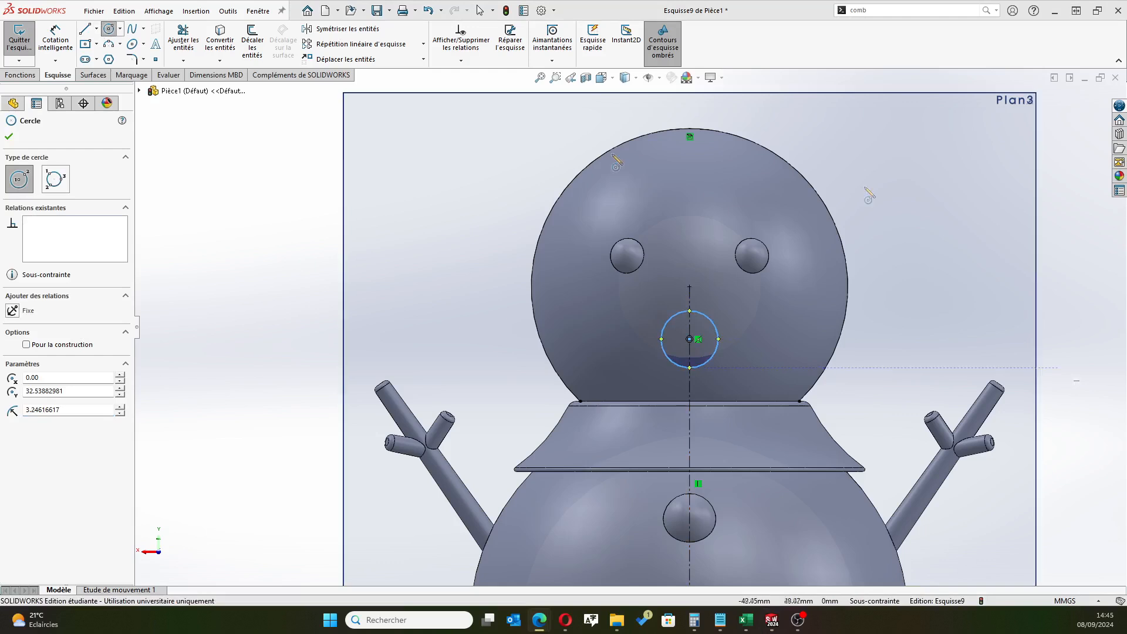
Dimension the circle's centre 1.5 mm vertically below the head's centre point
left_click(55, 39)
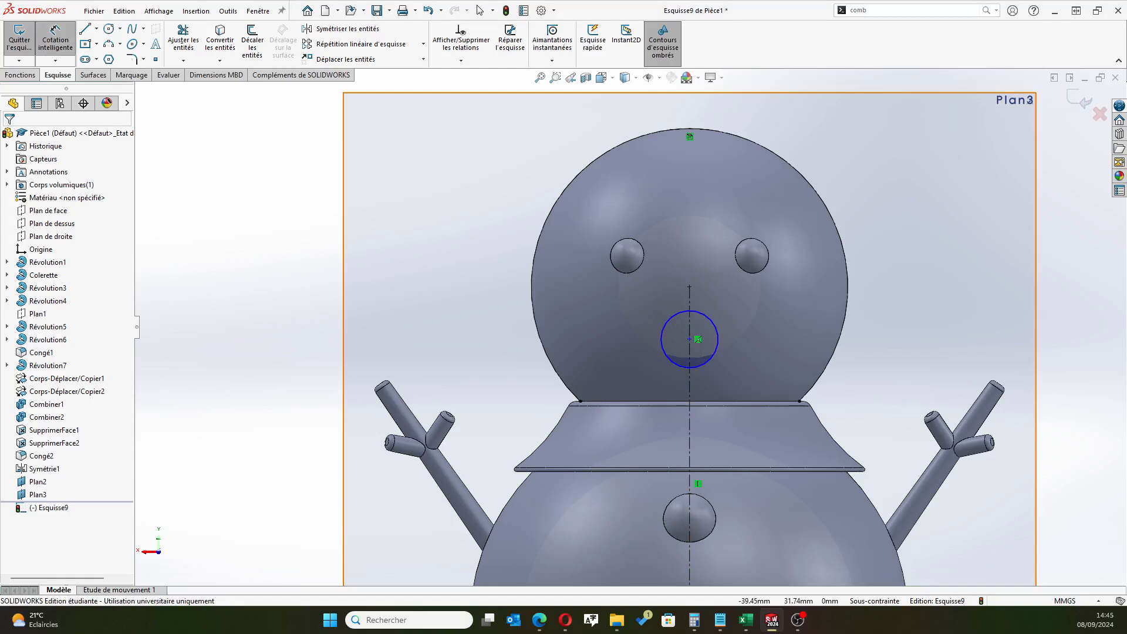
left_click(689, 288)
left_click(689, 339)
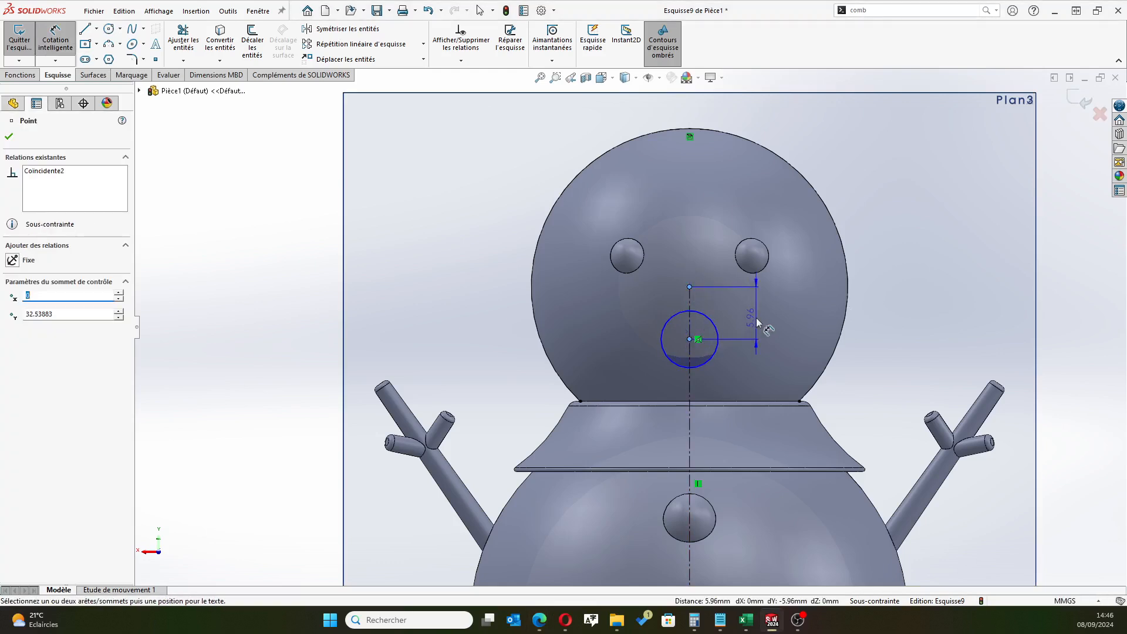
left_click(756, 318)
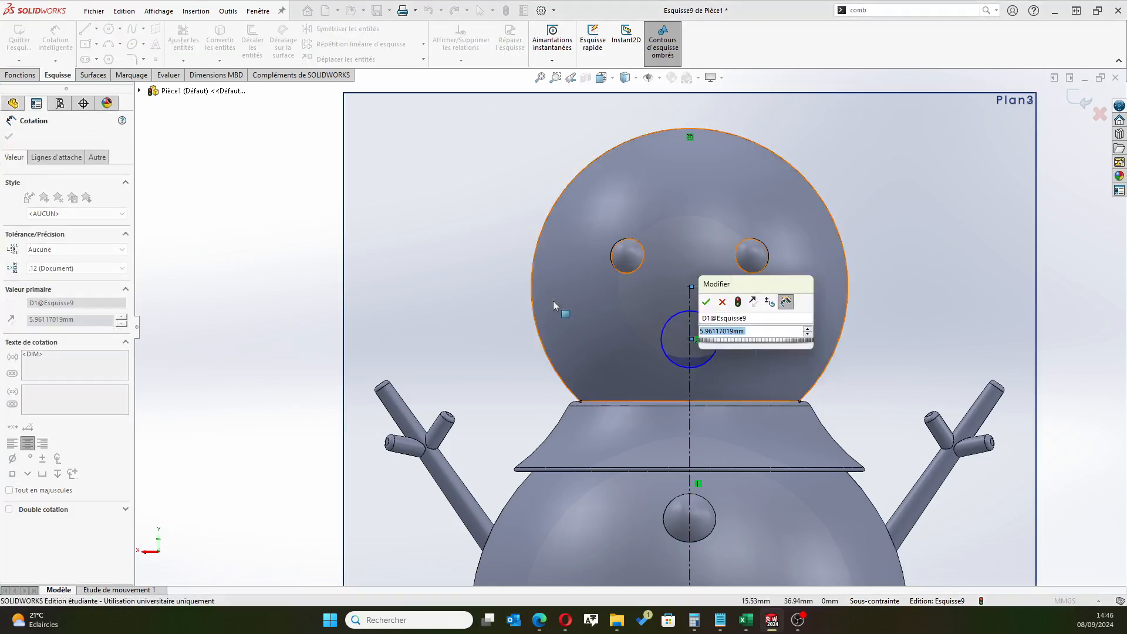
key("Return")
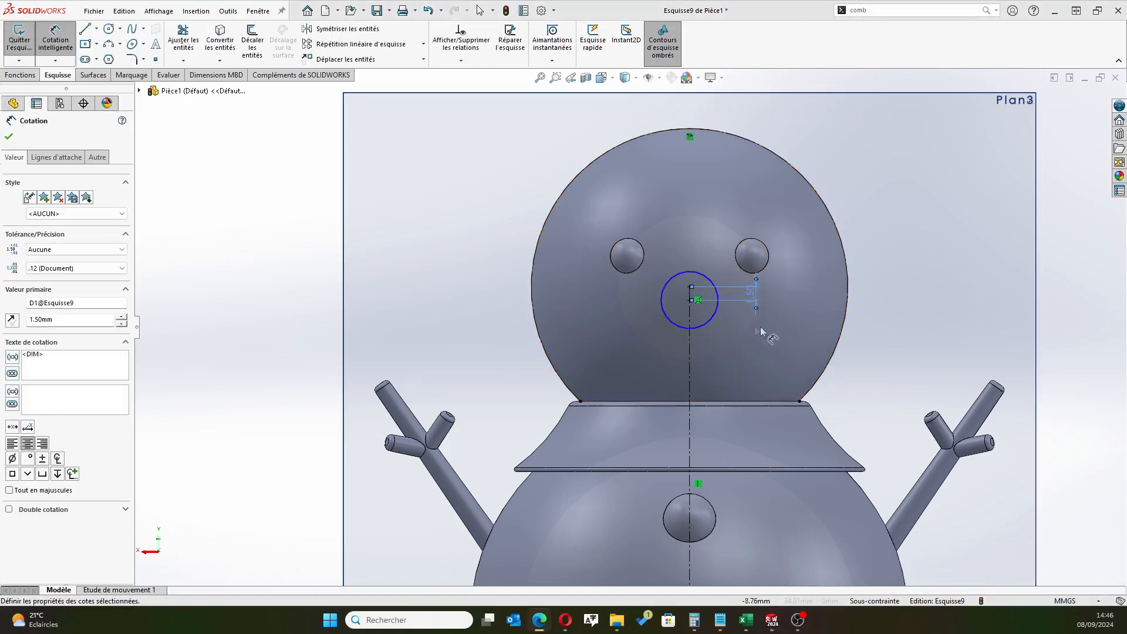
Dimension the circle's diameter as 7 mm and finish dimensioning
left_click(702, 328)
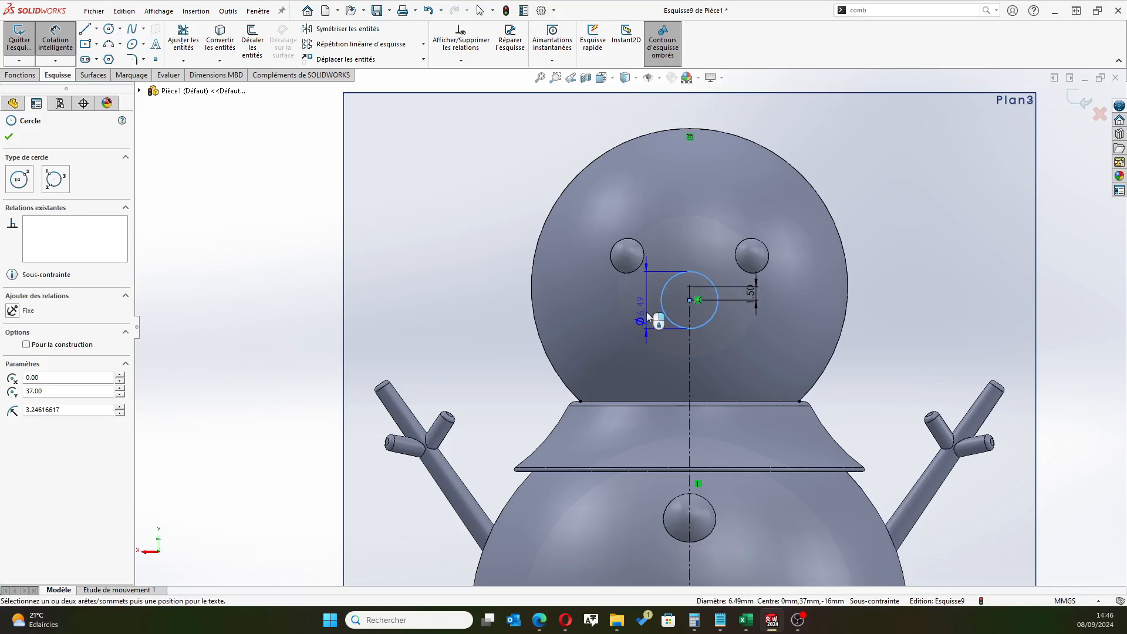
left_click(559, 315)
type("7")
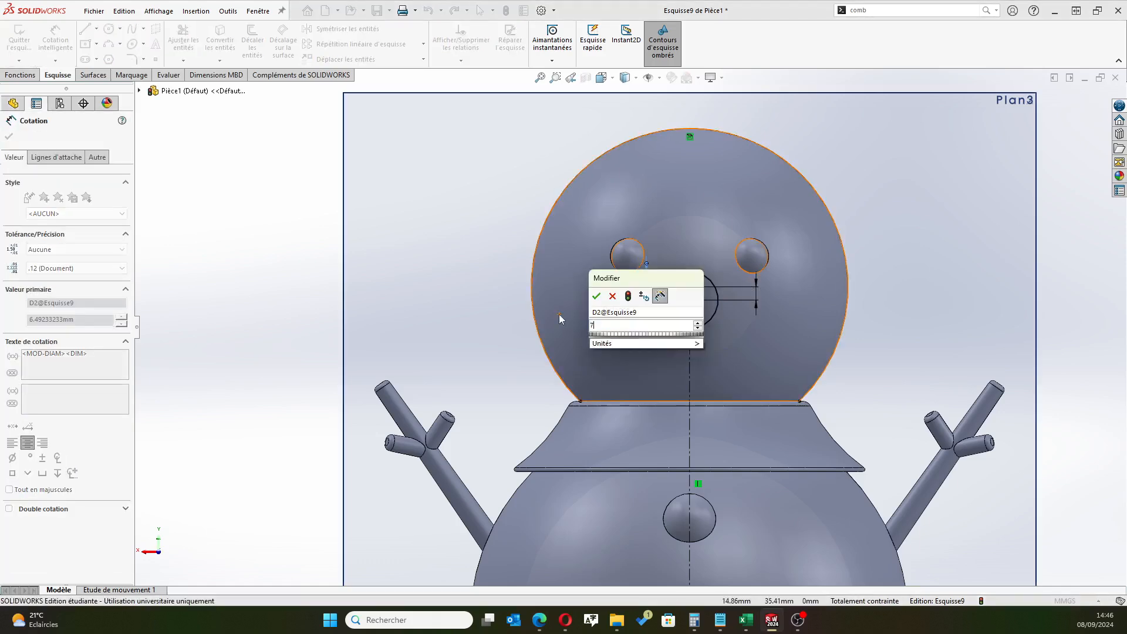
key("Return")
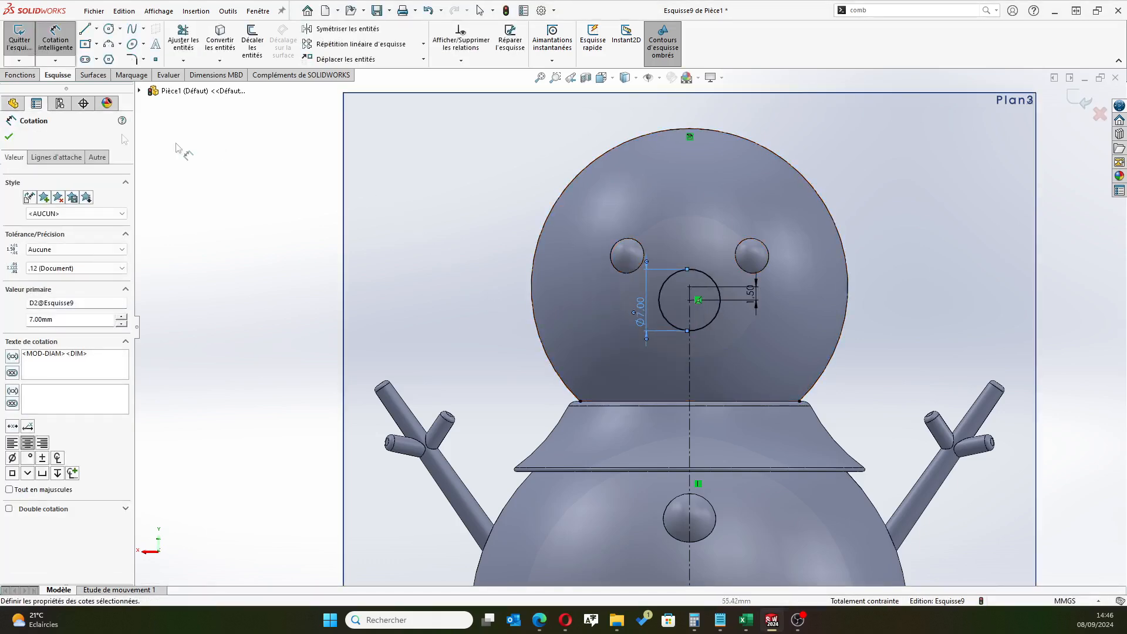
left_click(9, 137)
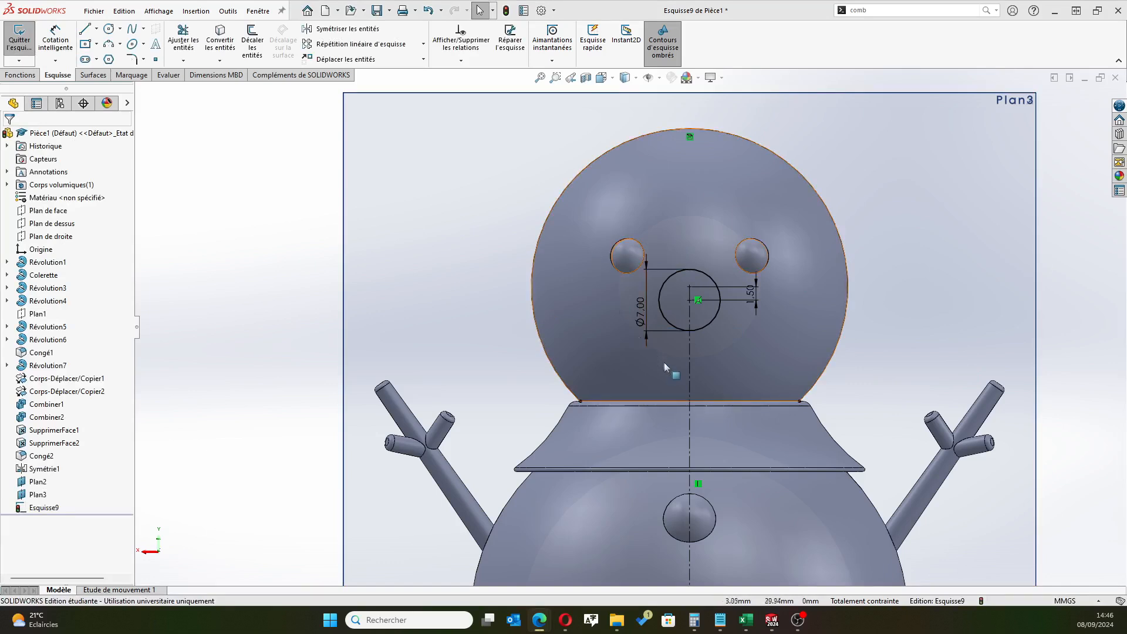
Exit the circle sketch and hide the 16 mm offset plane
scroll(664, 364, "up", 5)
middle_click_drag(551, 361, 675, 347)
scroll(674, 346, "down", 5)
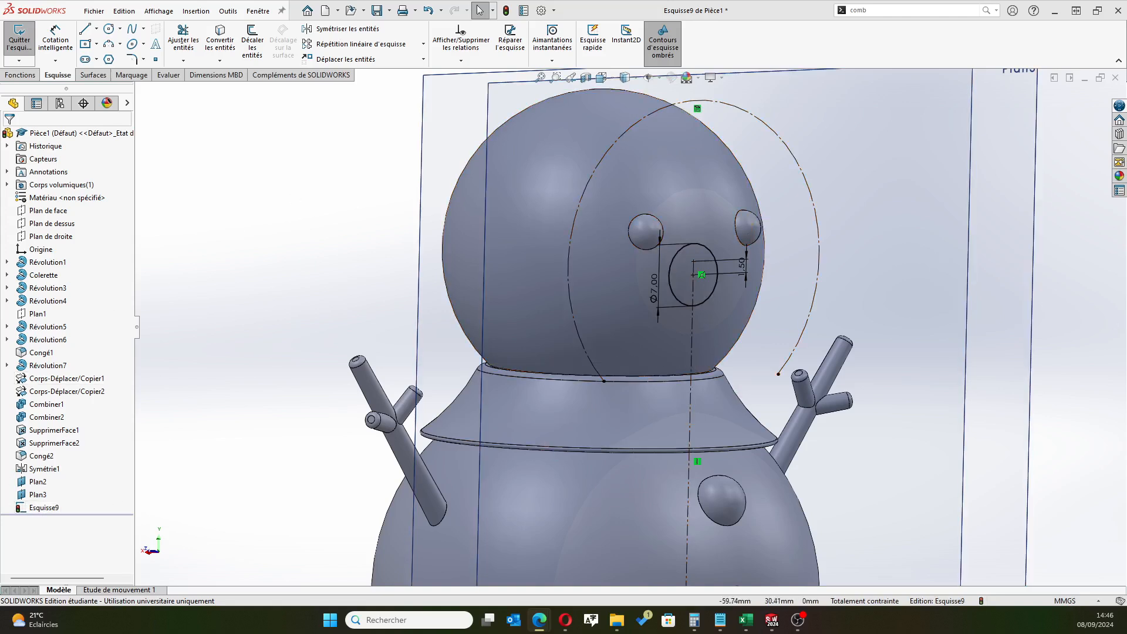
left_click(44, 507)
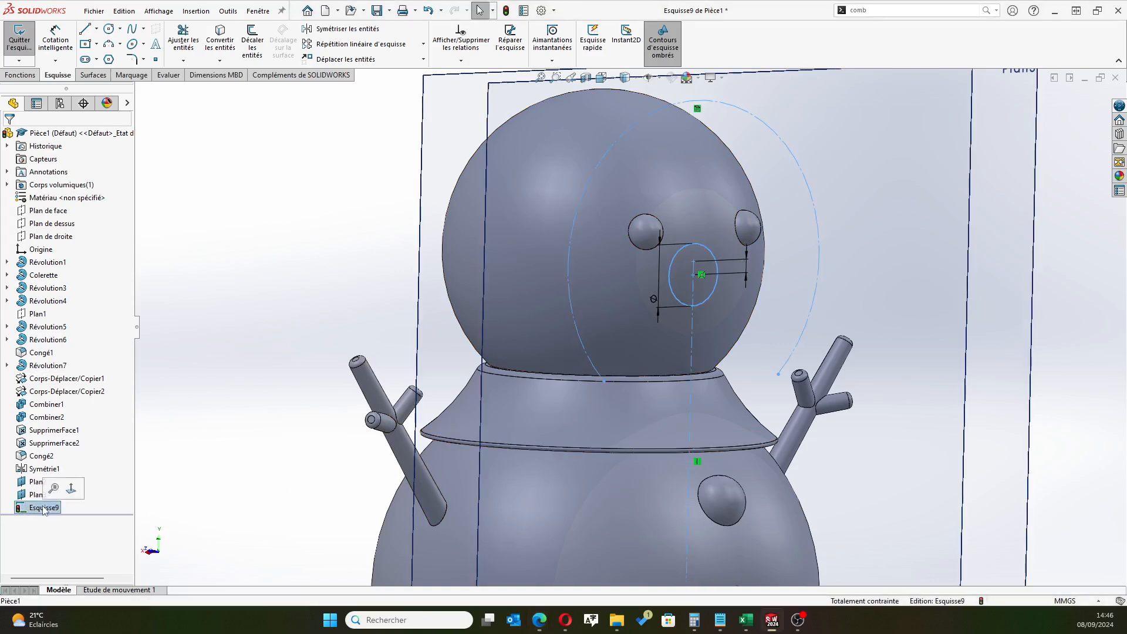
left_click(20, 42)
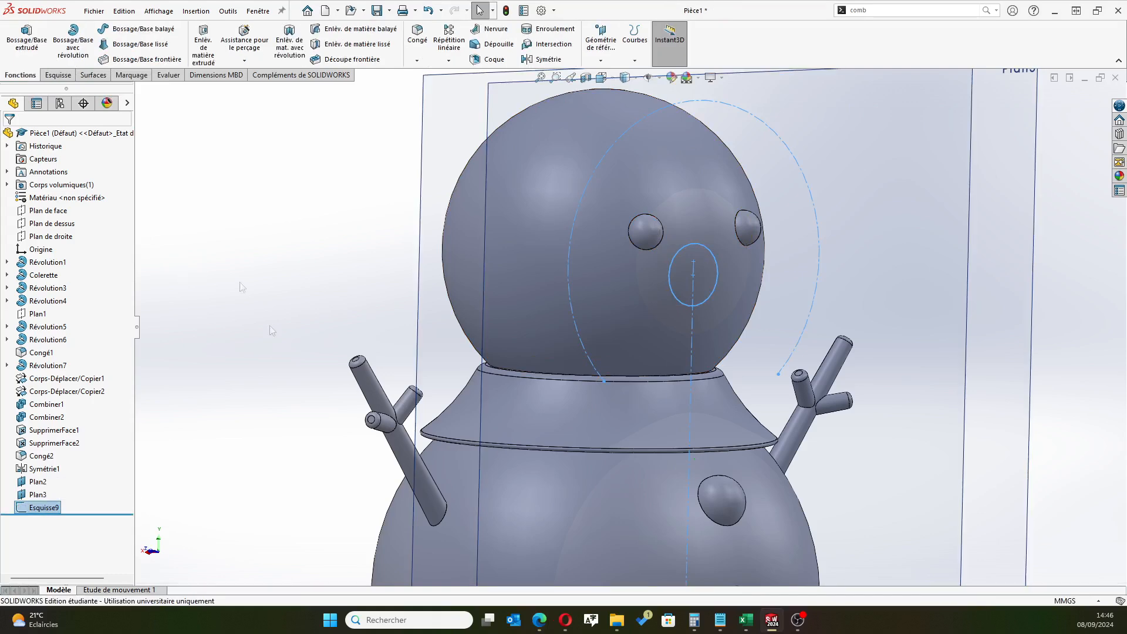
left_click(37, 481)
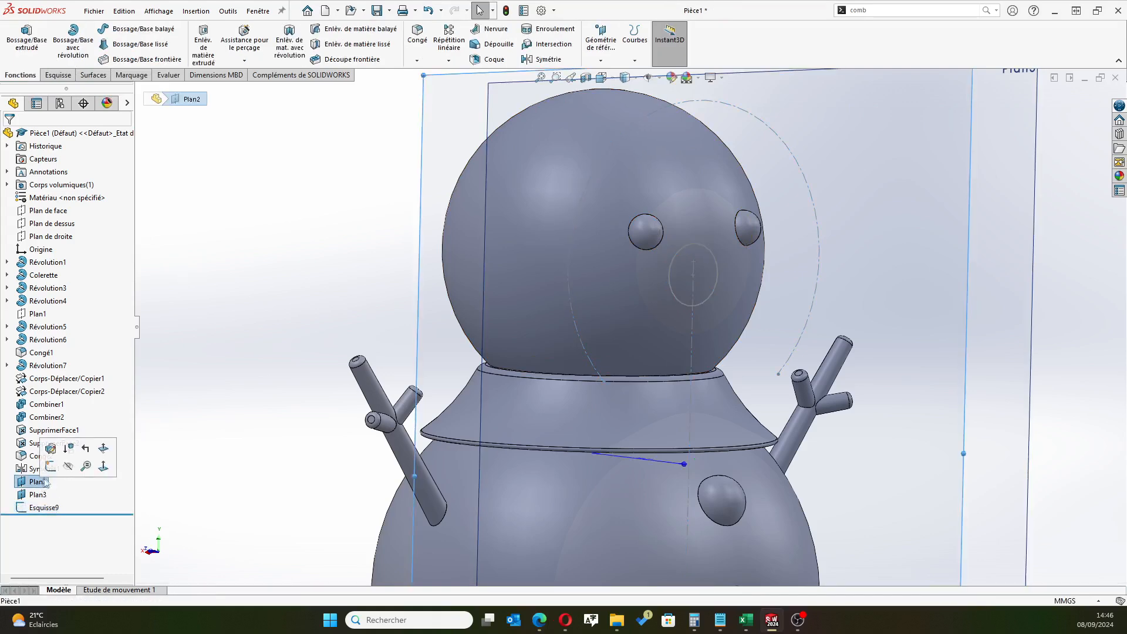
left_click(74, 467)
Start a sketch on the 27.5 mm offset plane and orient the view normal to the snowman's front
scroll(369, 326, "up", 4)
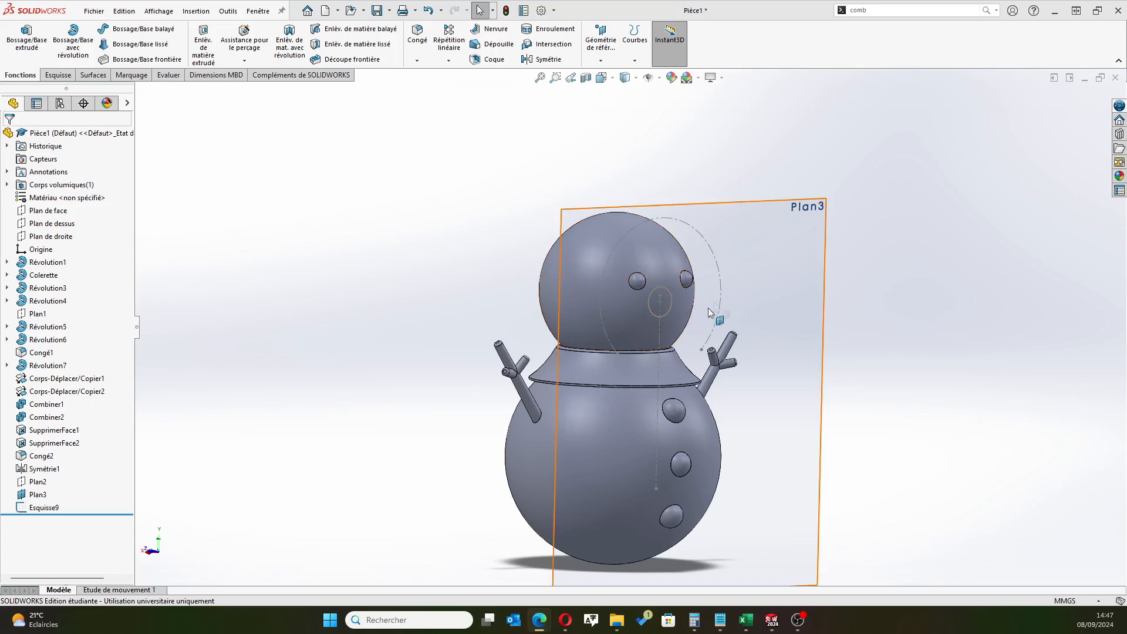
scroll(775, 308, "down", 3)
scroll(687, 319, "up", 5)
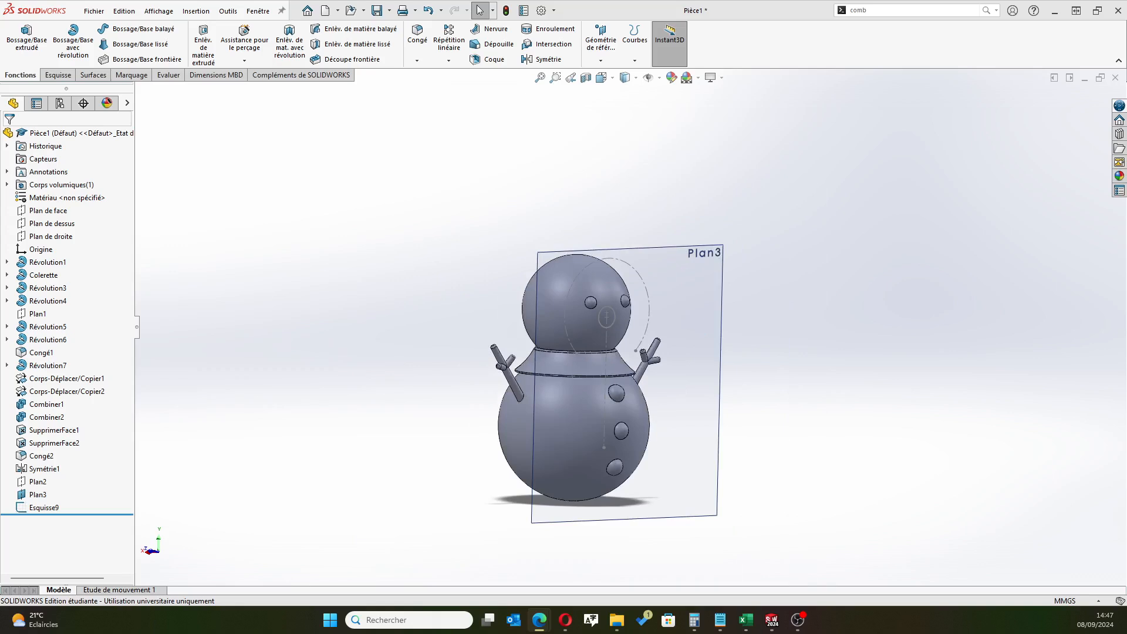
scroll(575, 307, "down", 2)
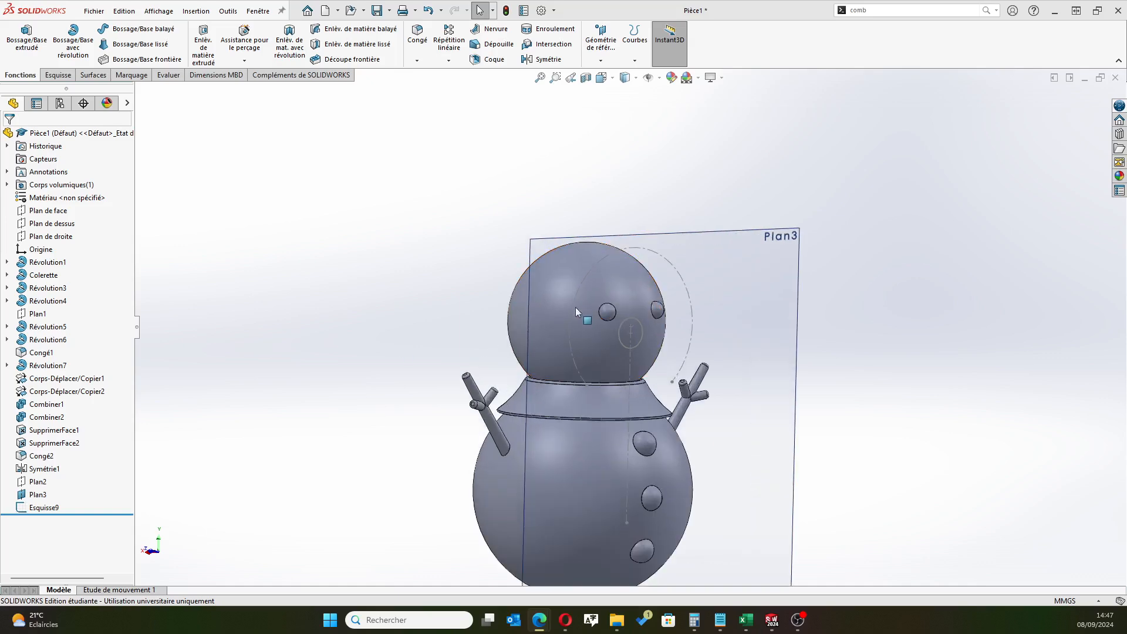
left_click(31, 496)
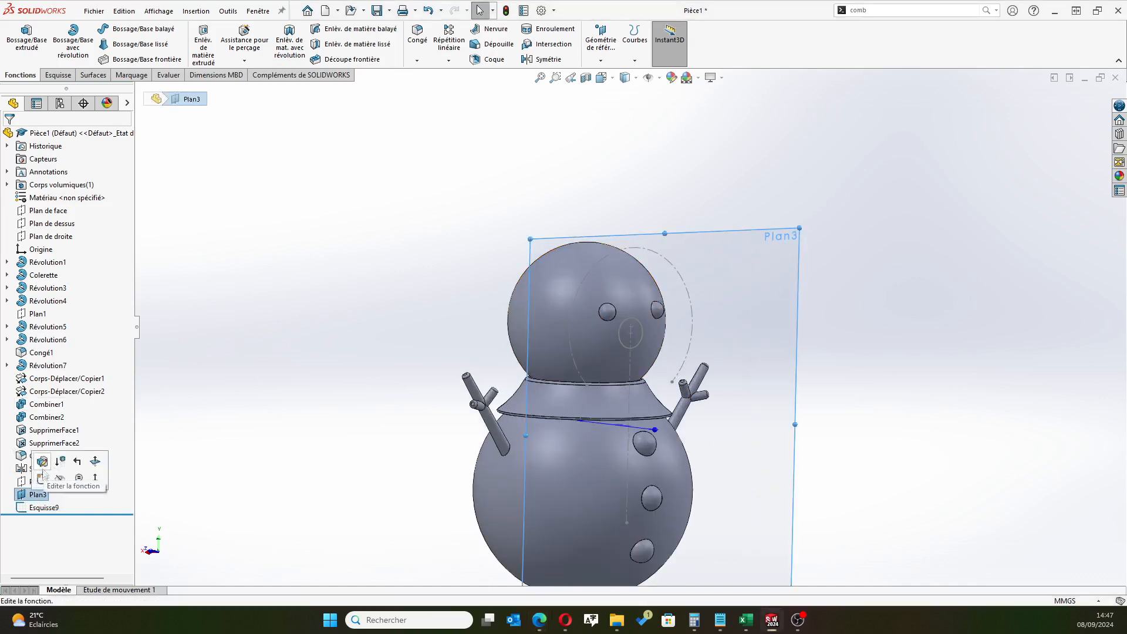
left_click(40, 477)
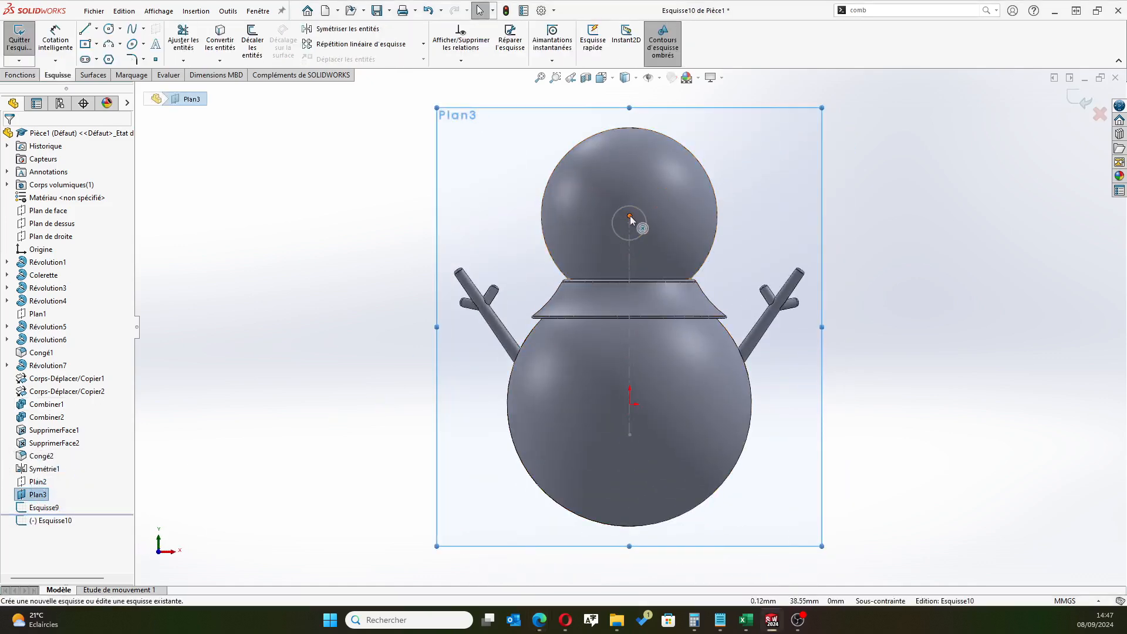
left_click(50, 521)
left_click(76, 504)
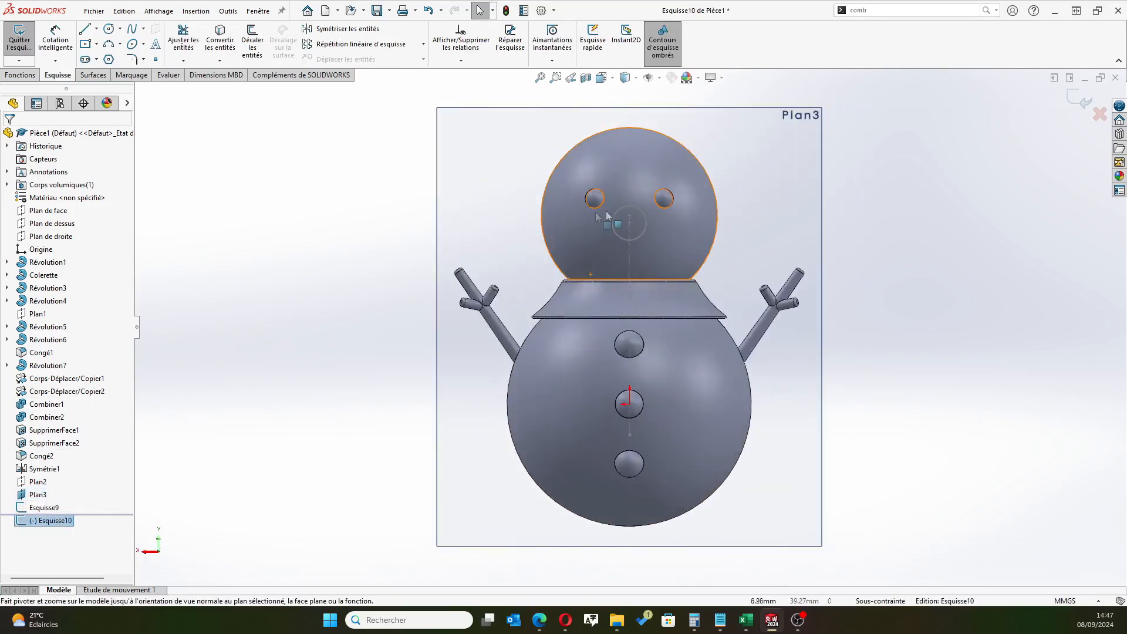
Draw a small circle of about 0.6 mm radius on the vertical centreline, inside the lower part of the 7 mm circle
scroll(642, 216, "down", 1)
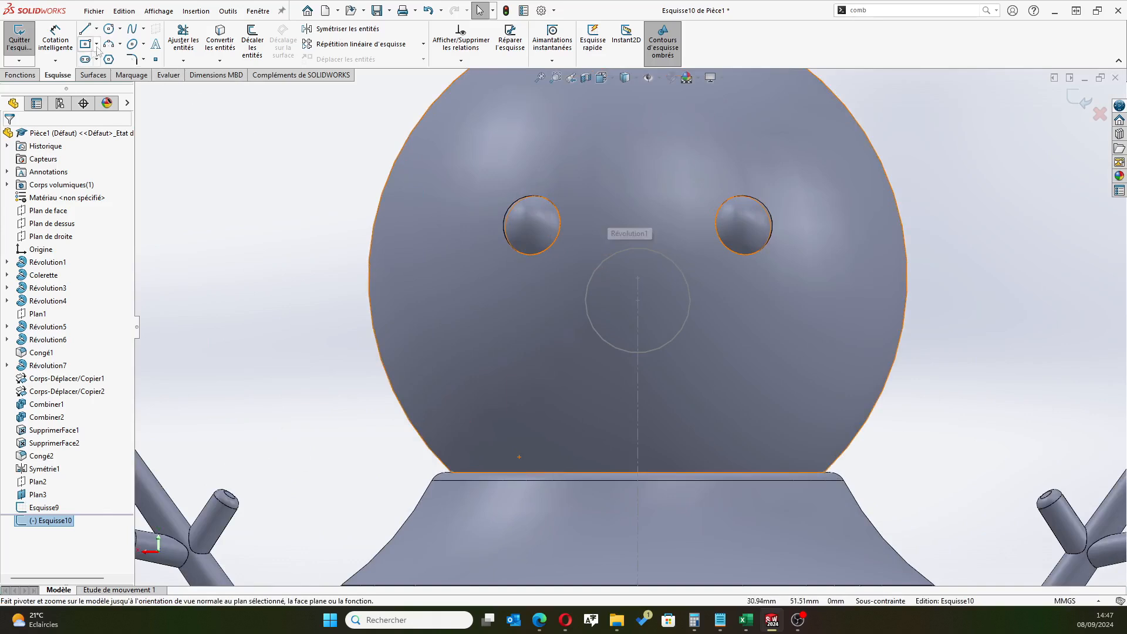
left_click(109, 30)
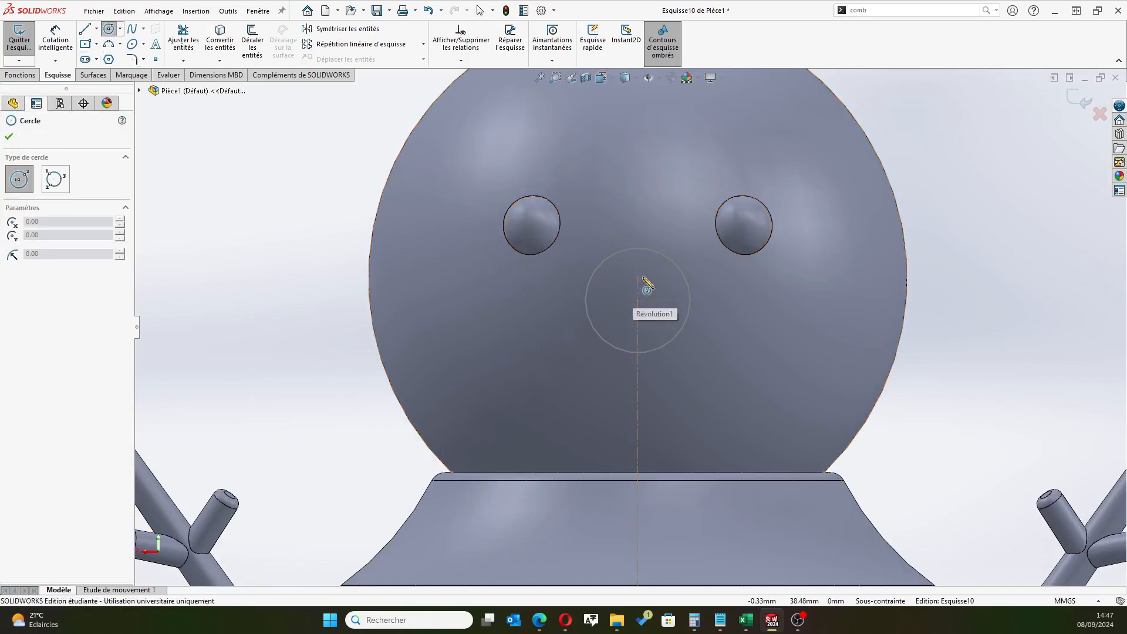
left_click(637, 330)
left_click(649, 334)
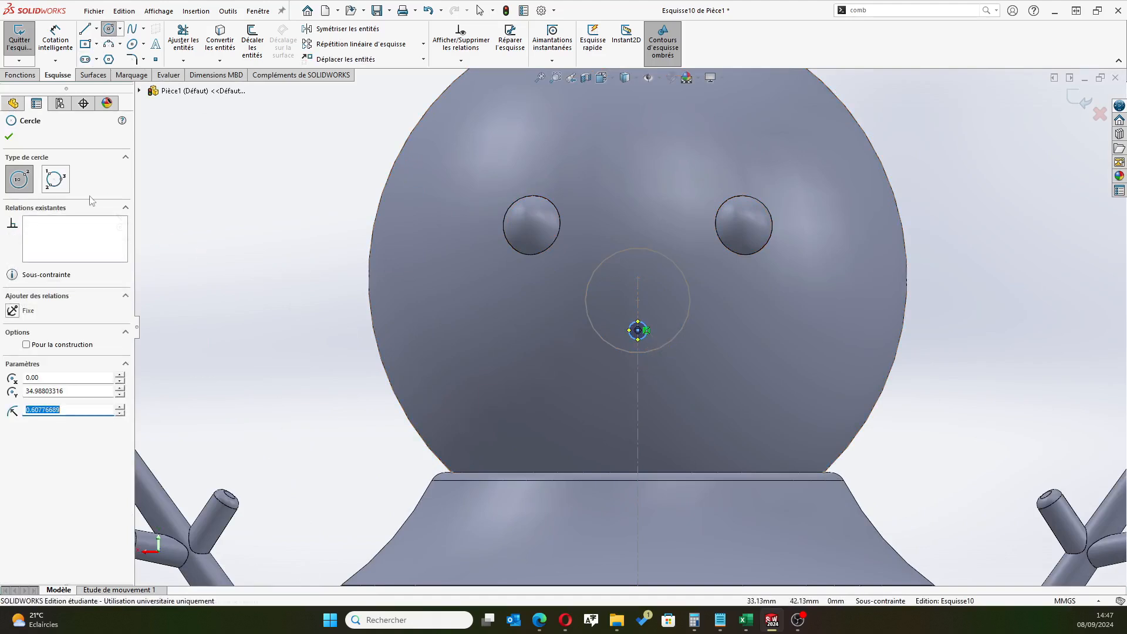
left_click(9, 136)
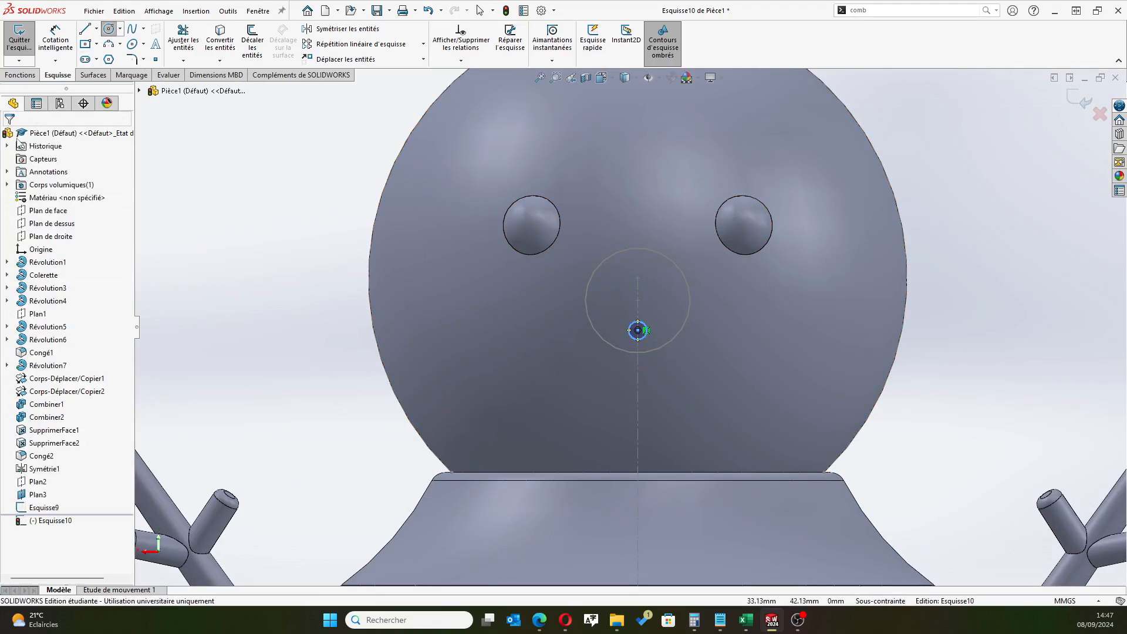
Dimension the small circle's centre 3.5 mm below the centre of the 7 mm circle
left_click(55, 36)
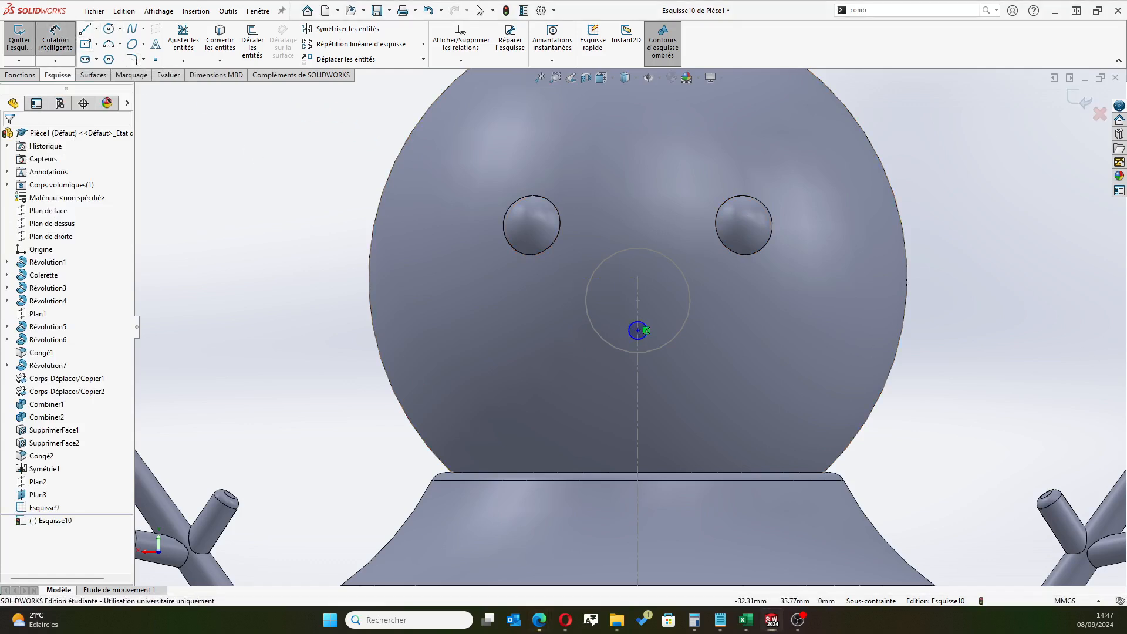
scroll(669, 286, "down", 4)
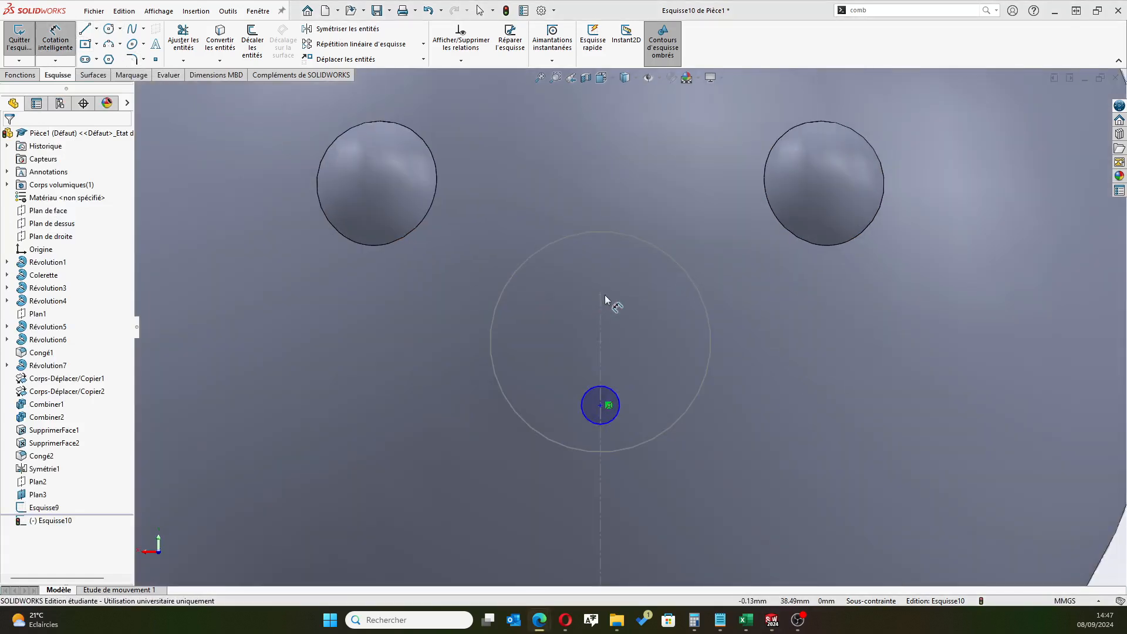
left_click(599, 342)
left_click(601, 405)
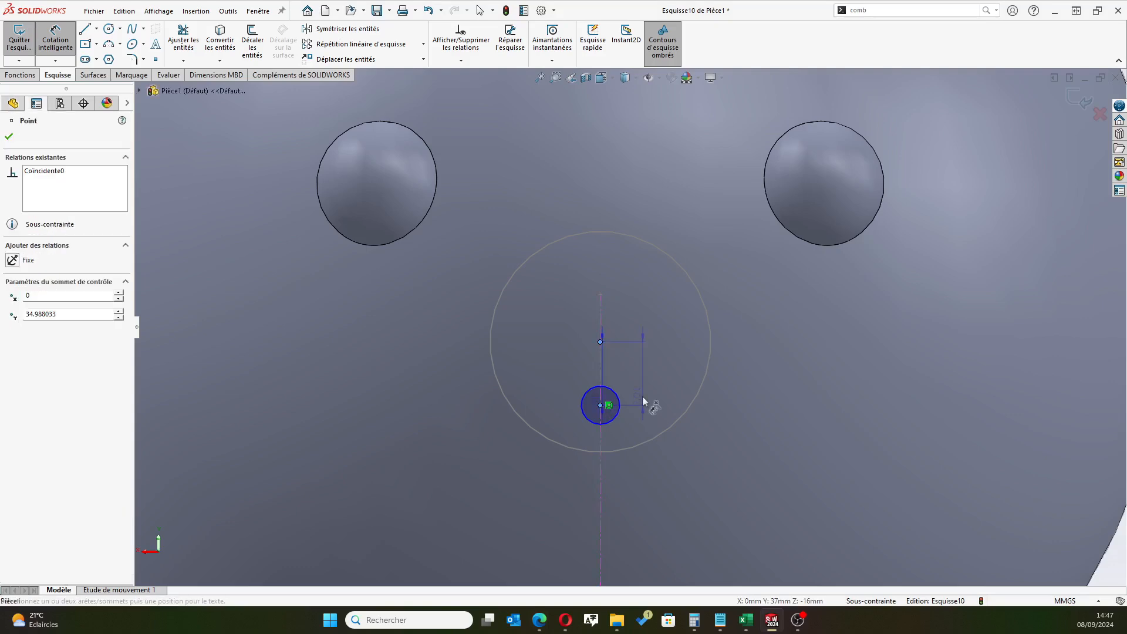
left_click(646, 388)
type("3.5")
key("Return")
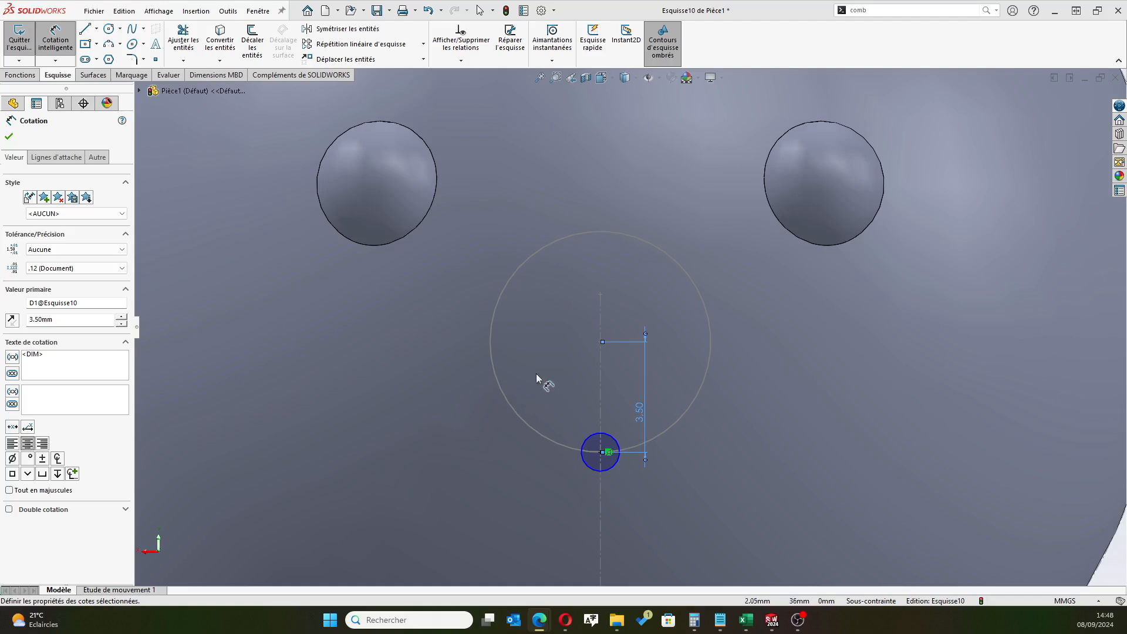
Dimension the small circle's diameter as 1 mm and finish dimensioning
left_click(586, 466)
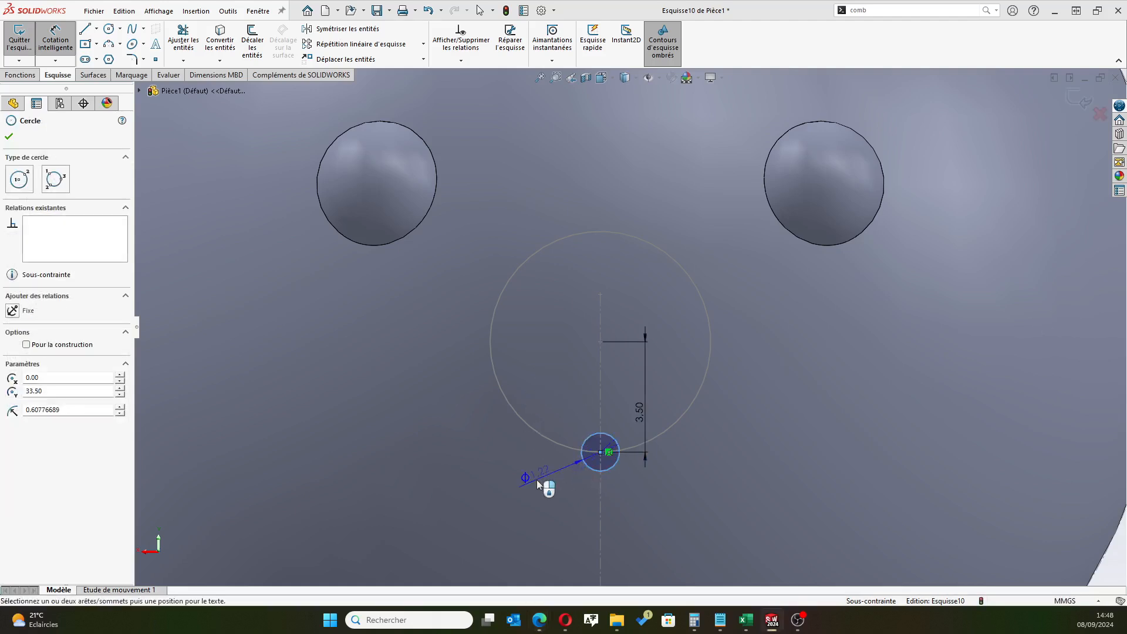
left_click(537, 480)
type("1")
key("Return")
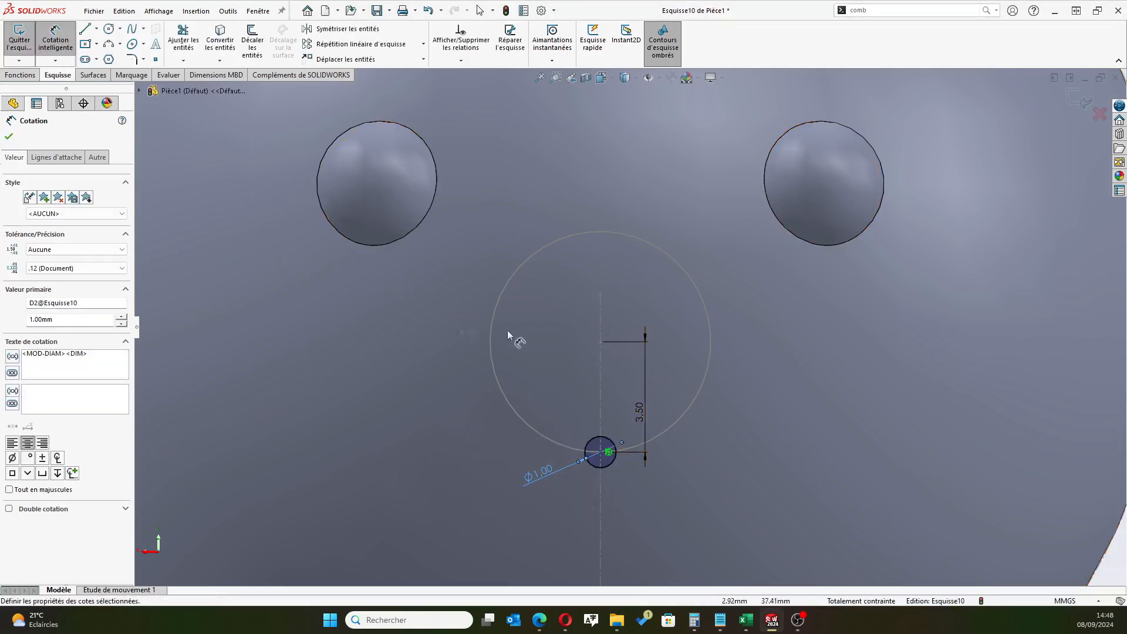
left_click(9, 136)
Delete the small circle's vertical position dimension and dimension its centre 3.5 mm below the upper endpoint of the centreline instead
left_click(646, 372)
key("Delete")
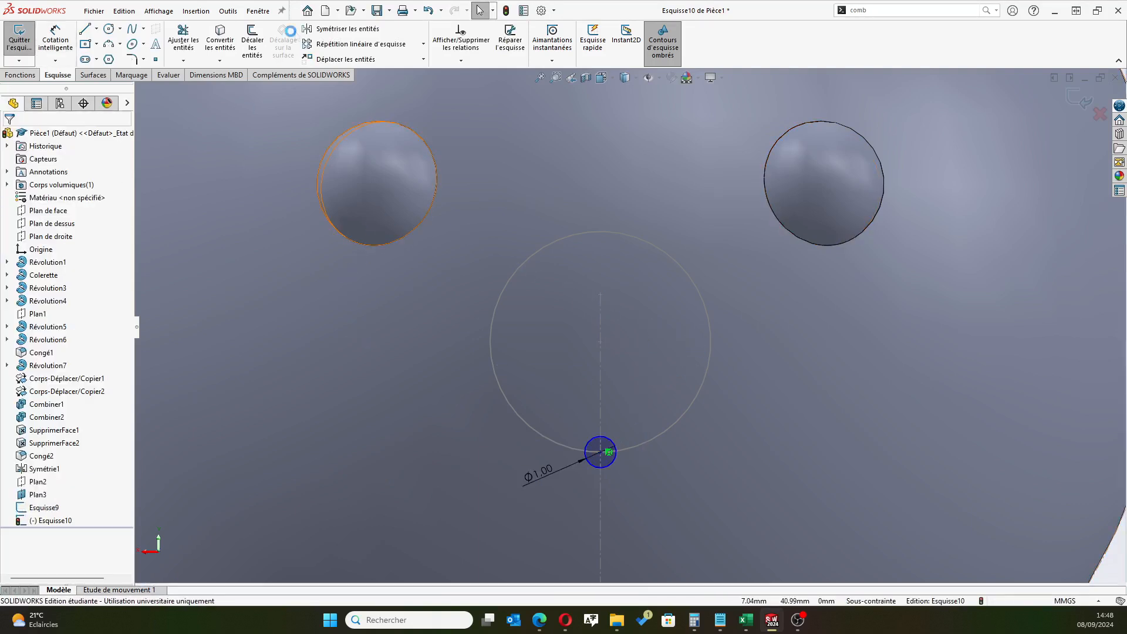
left_click(56, 45)
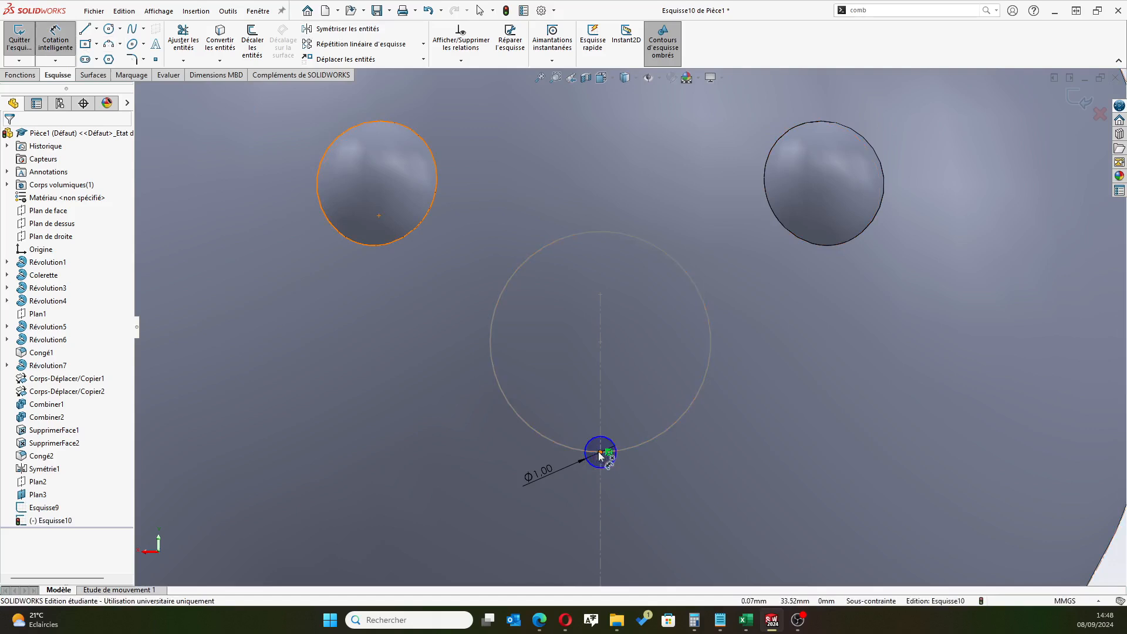
left_click(599, 452)
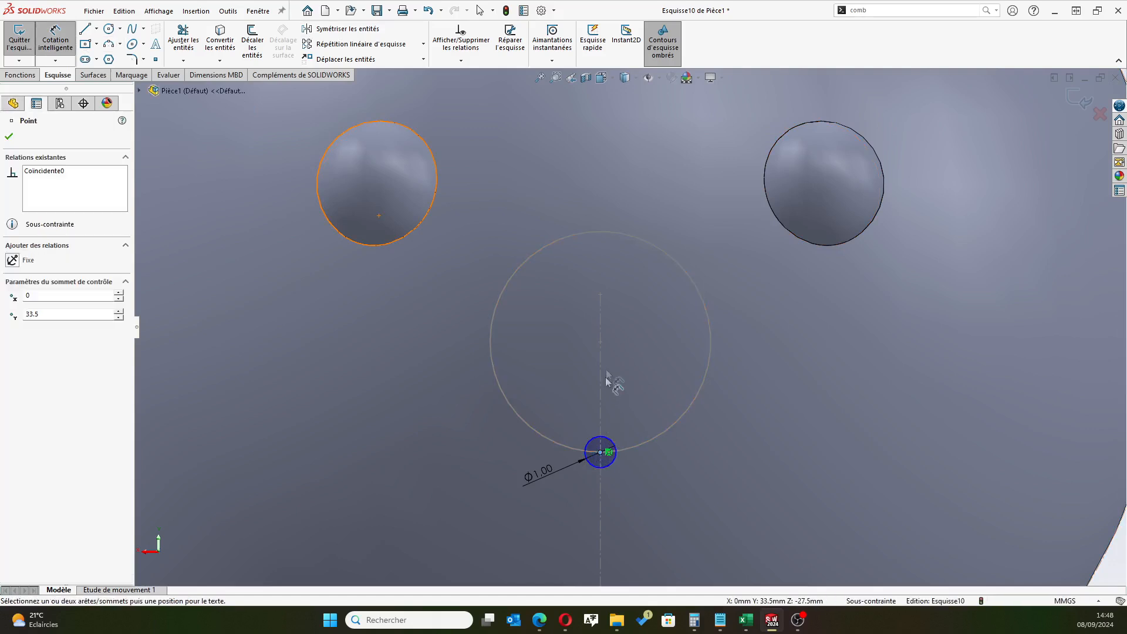
left_click(600, 294)
left_click(670, 343)
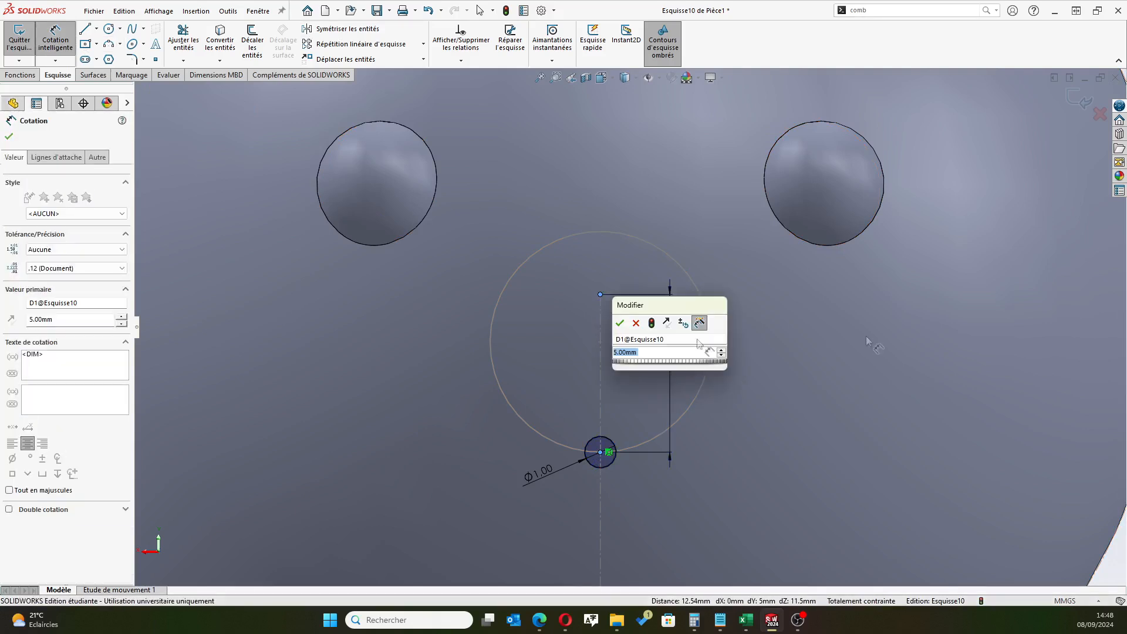
type("3.5")
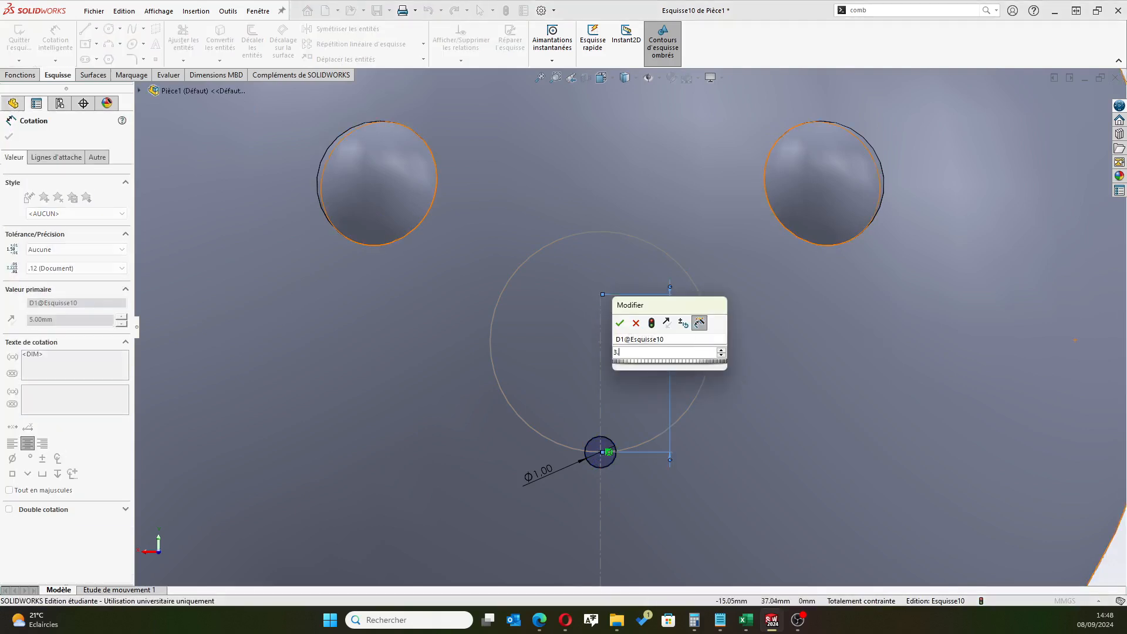
key("Return")
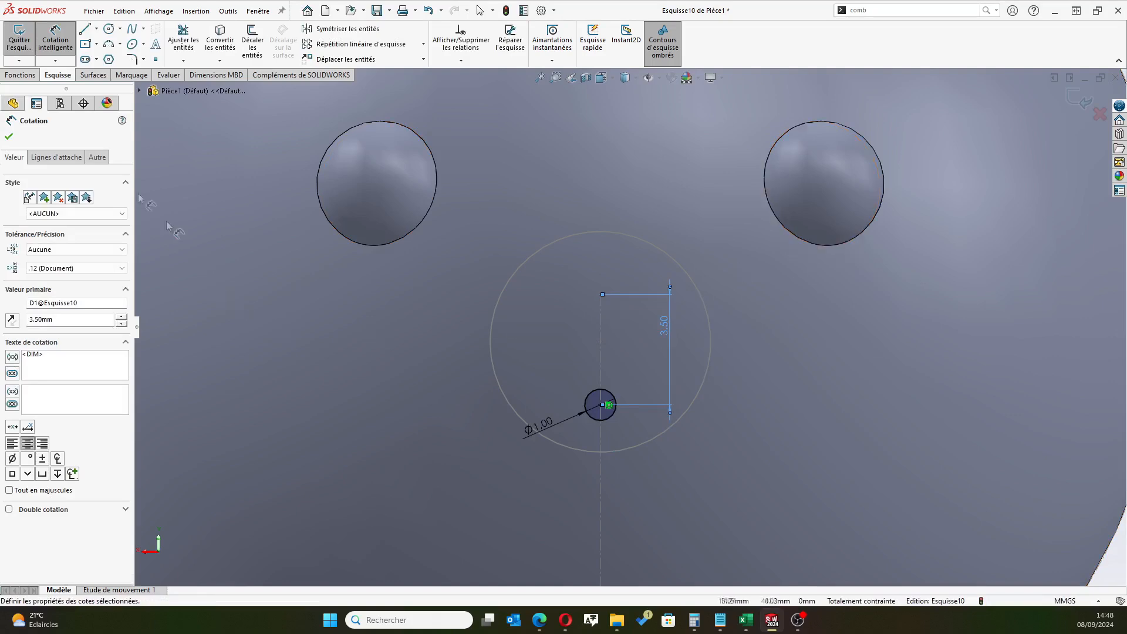
left_click(8, 137)
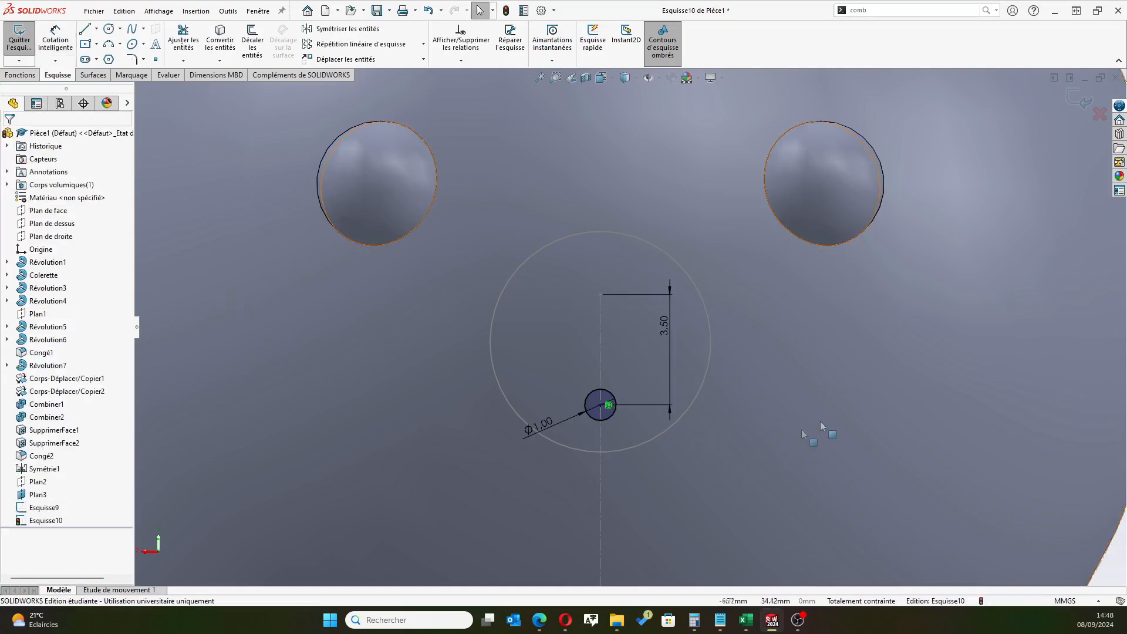
Exit the small circle's sketch and hide the 27.5 mm offset plane
scroll(739, 375, "up", 2)
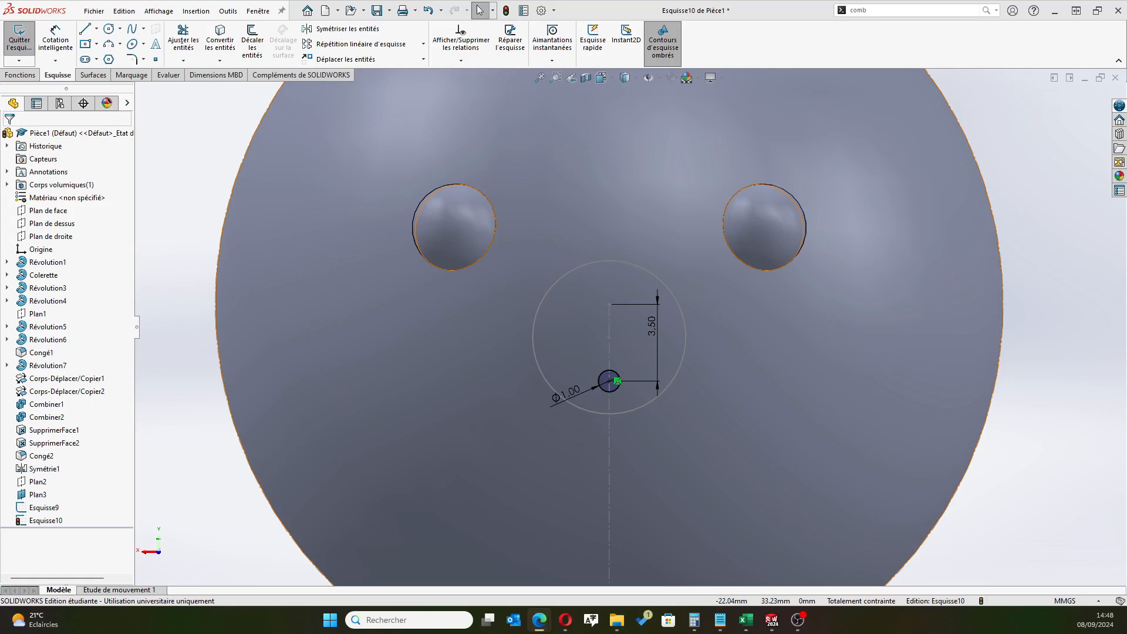
scroll(409, 401, "up", 4)
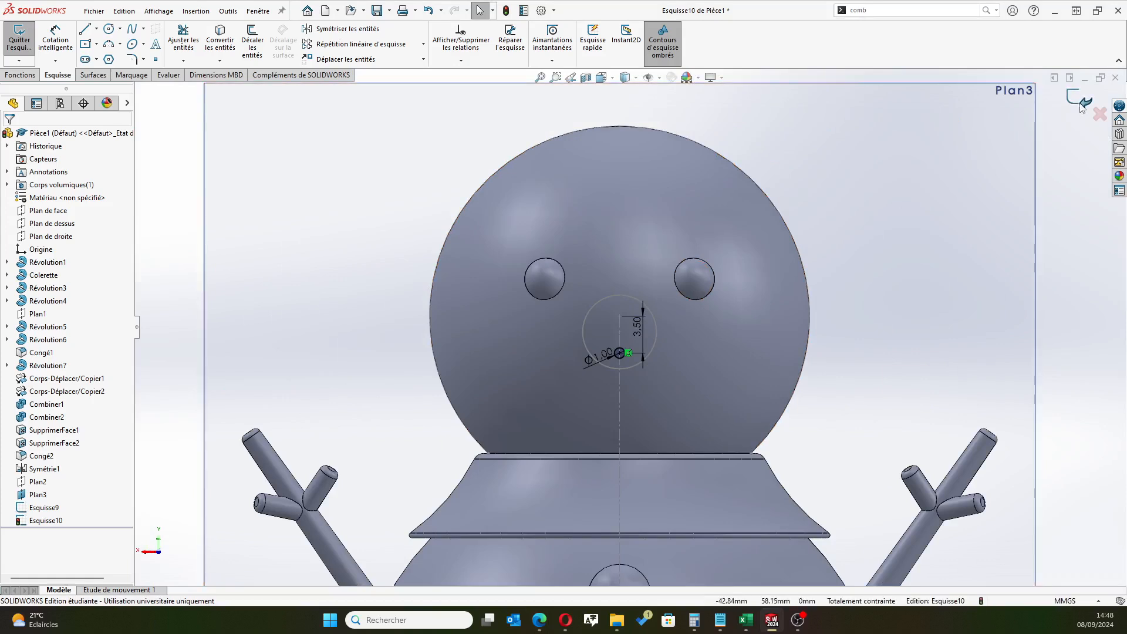
left_click(1082, 104)
scroll(562, 400, "up", 3)
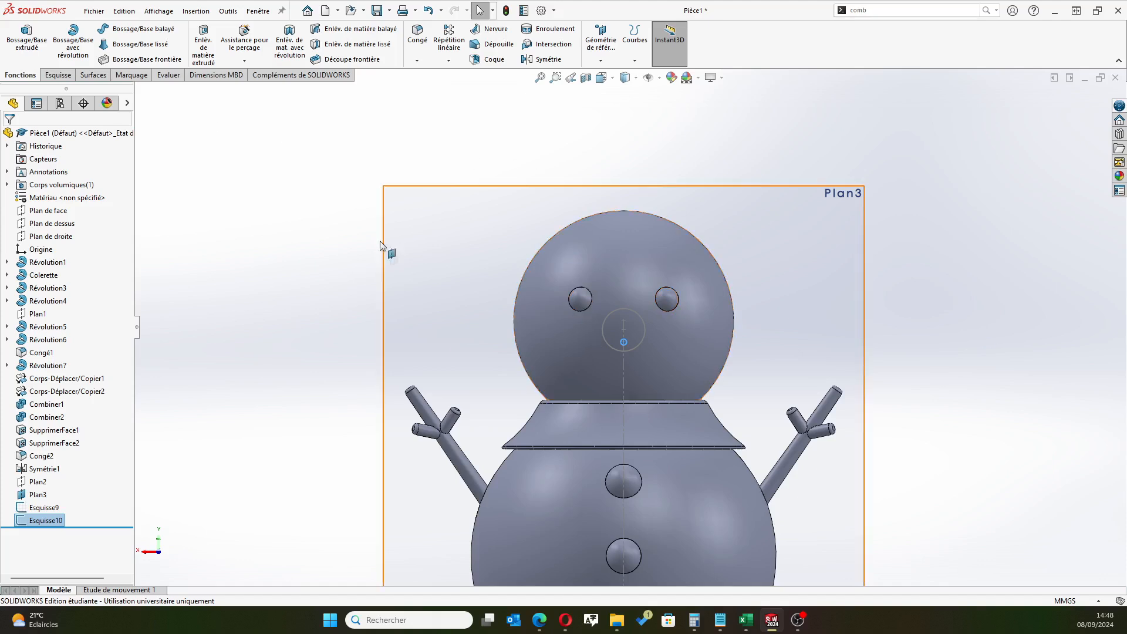
scroll(440, 344, "up", 2)
left_click(24, 495)
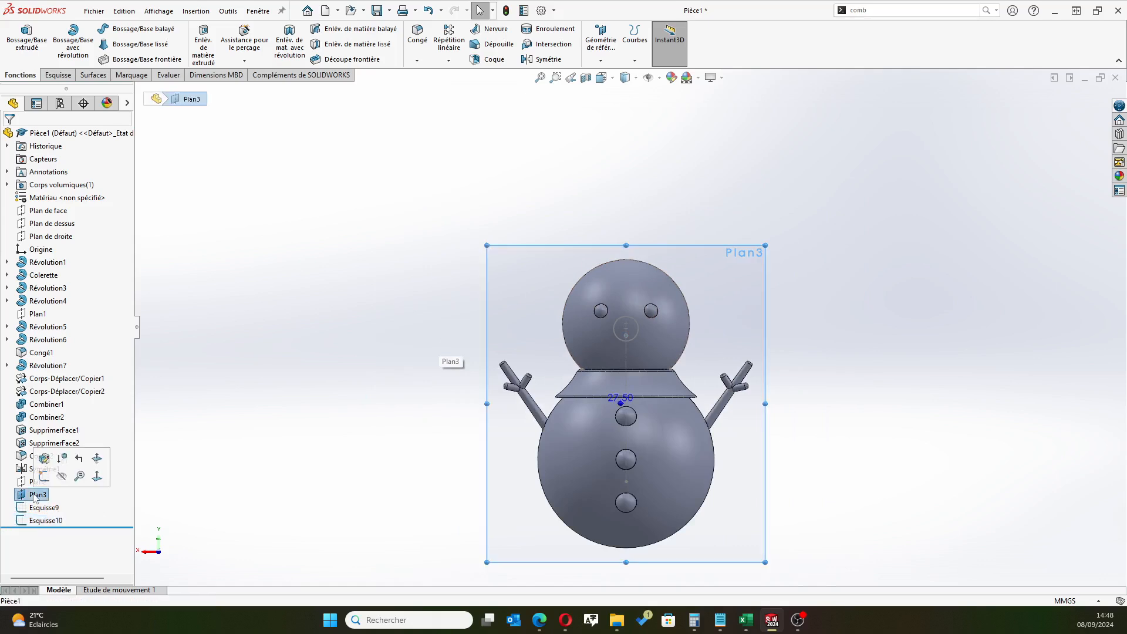
left_click(61, 480)
Start a boss loft for the nose with the 7 mm circle and the 1 mm circle as its profiles
middle_click_drag(381, 325, 532, 346)
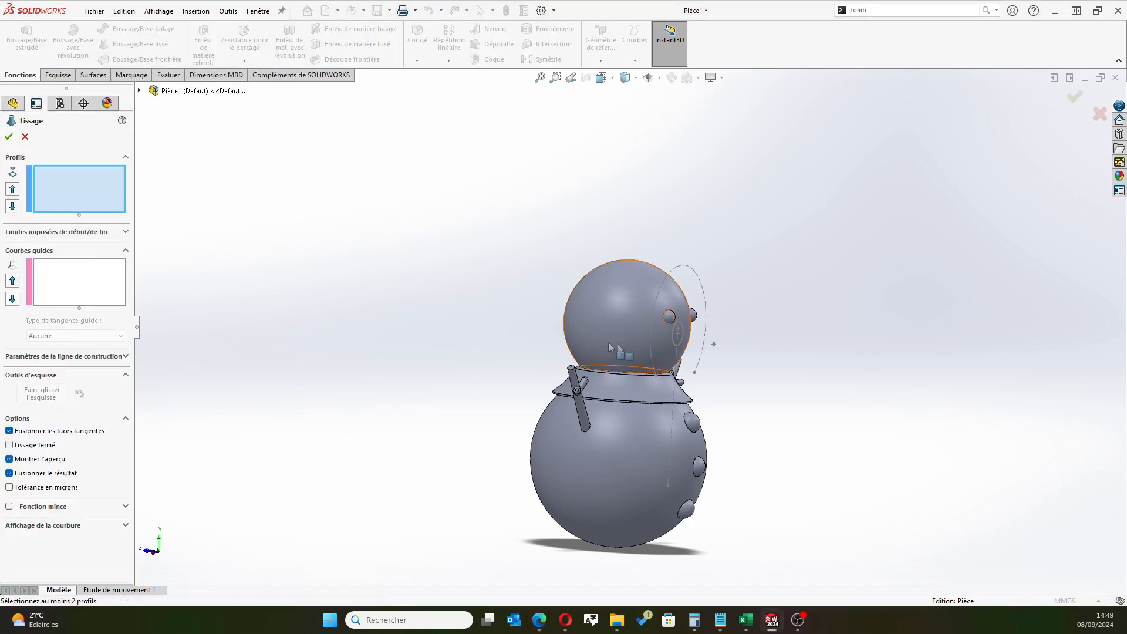
scroll(645, 351, "down", 6)
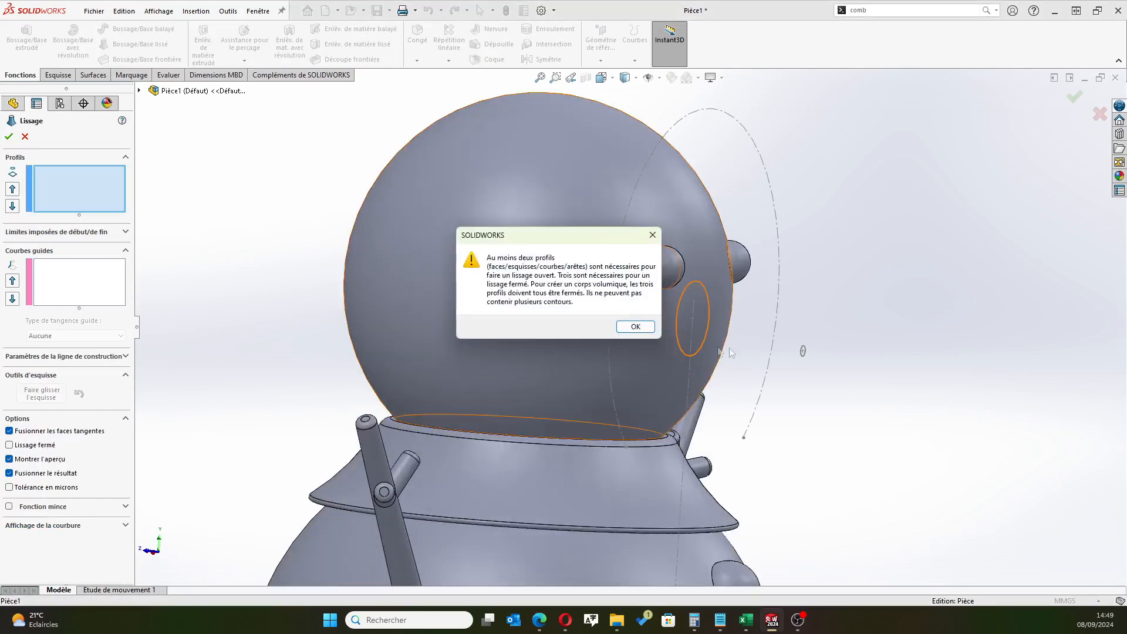
left_click(635, 327)
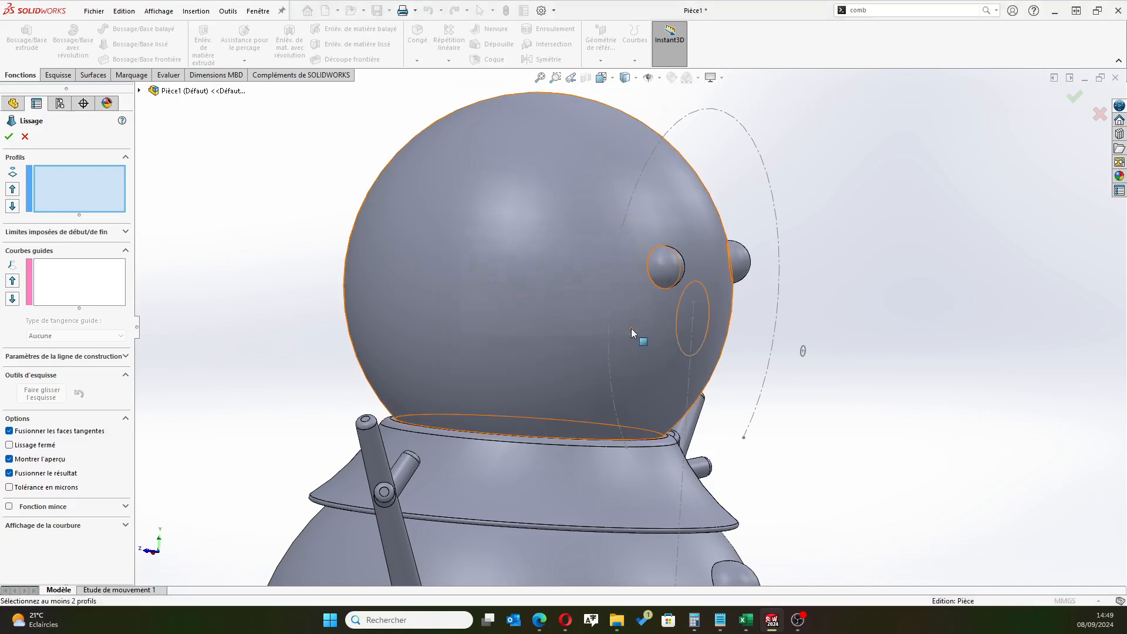
left_click(103, 198)
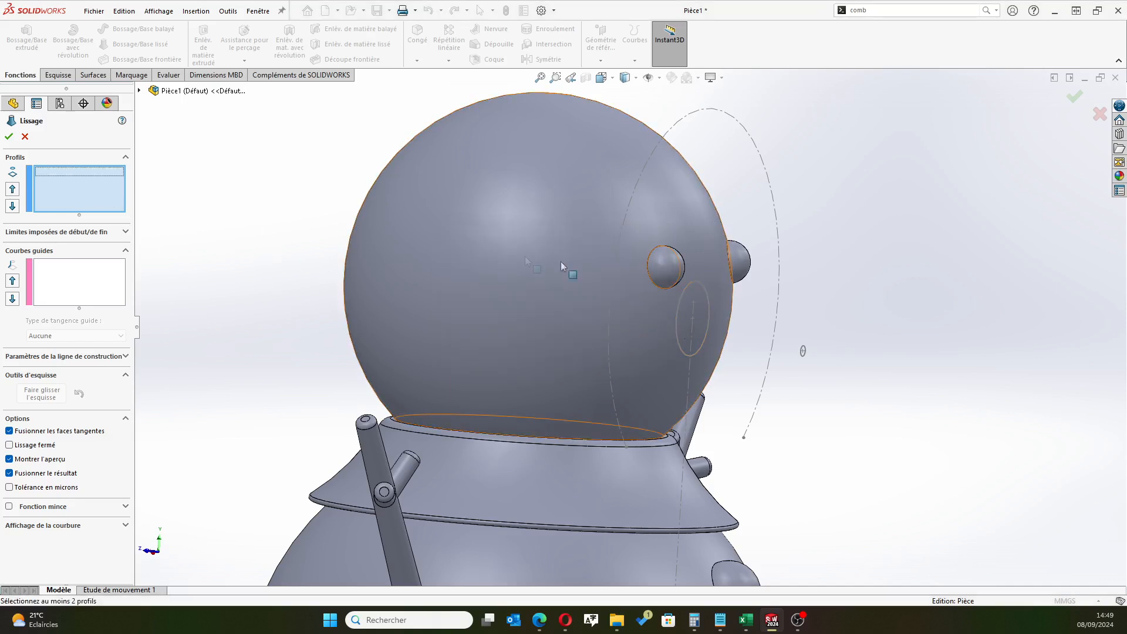
left_click(678, 310)
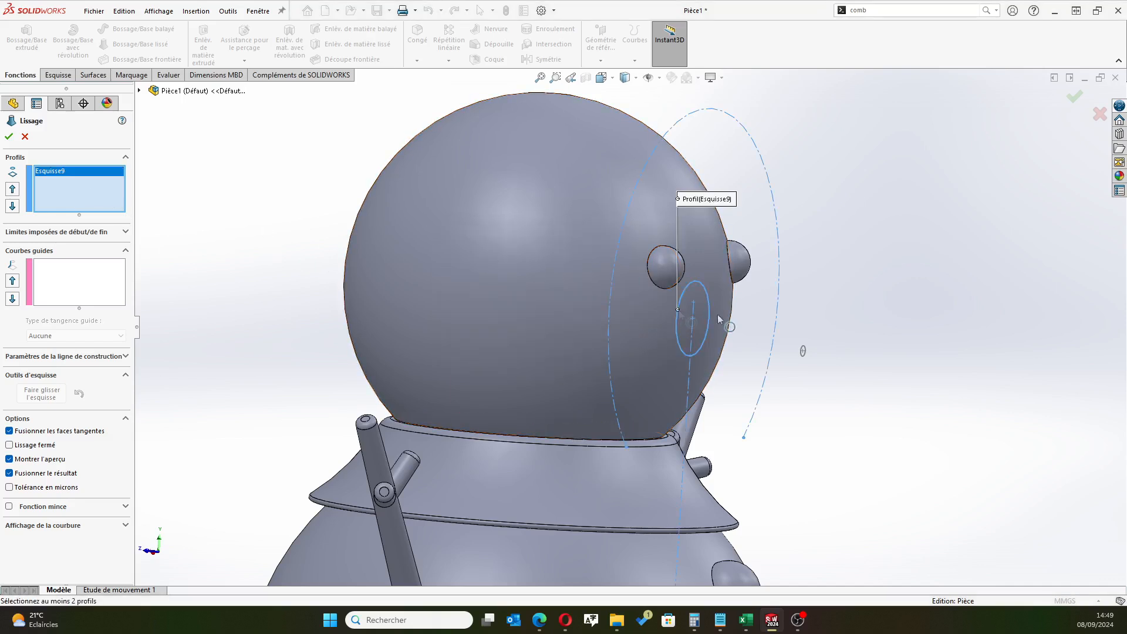
scroll(802, 359, "down", 5)
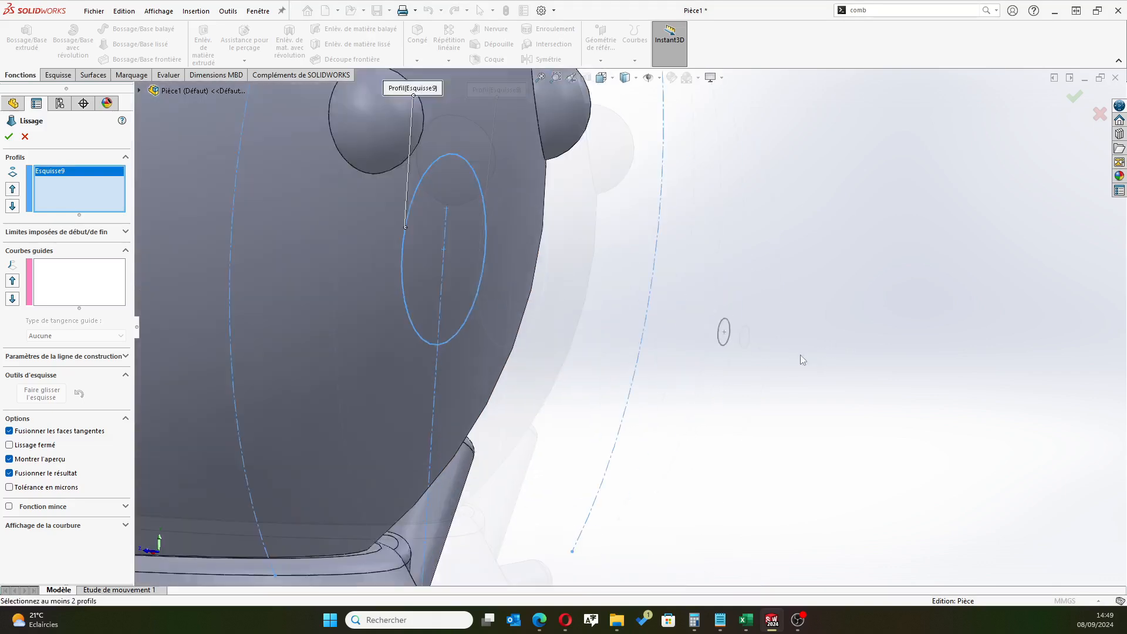
left_click(694, 339)
scroll(719, 361, "up", 5)
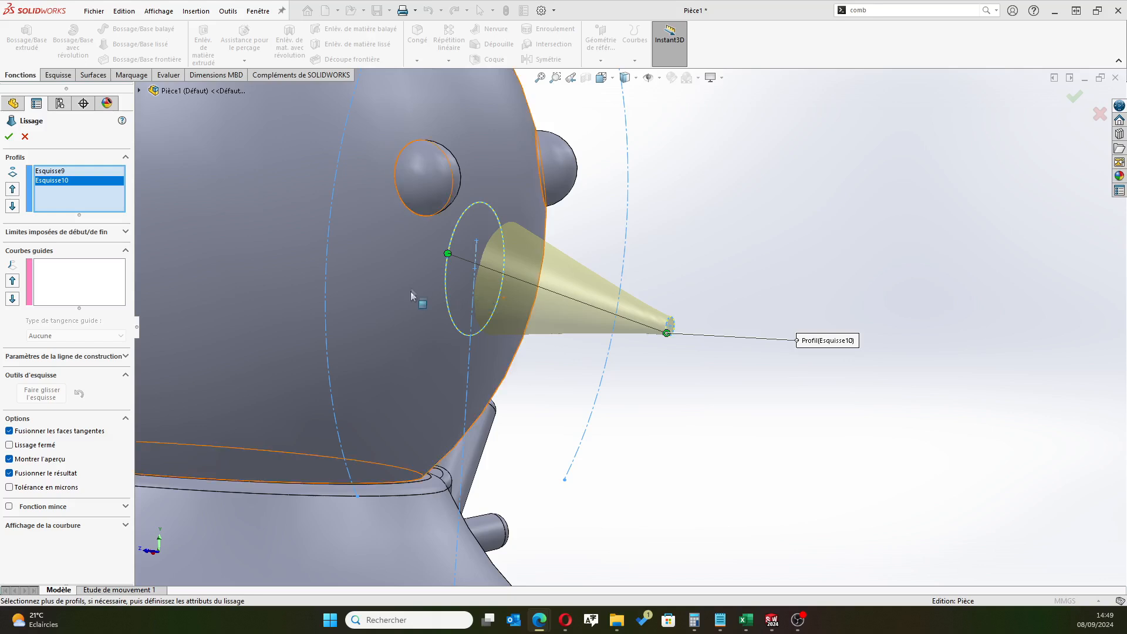
Move the loft connector on the 7 mm circle to its lowest point in the right view and complete the loft
left_click_drag(457, 260, 448, 253)
scroll(645, 299, "up", 6)
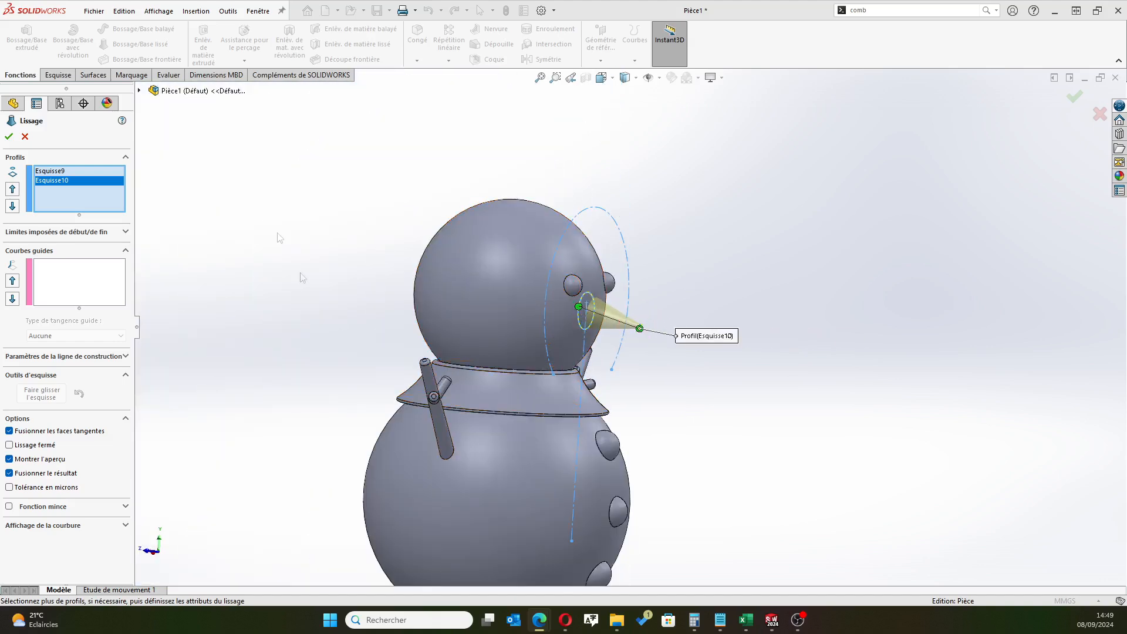
scroll(511, 312, "down", 3)
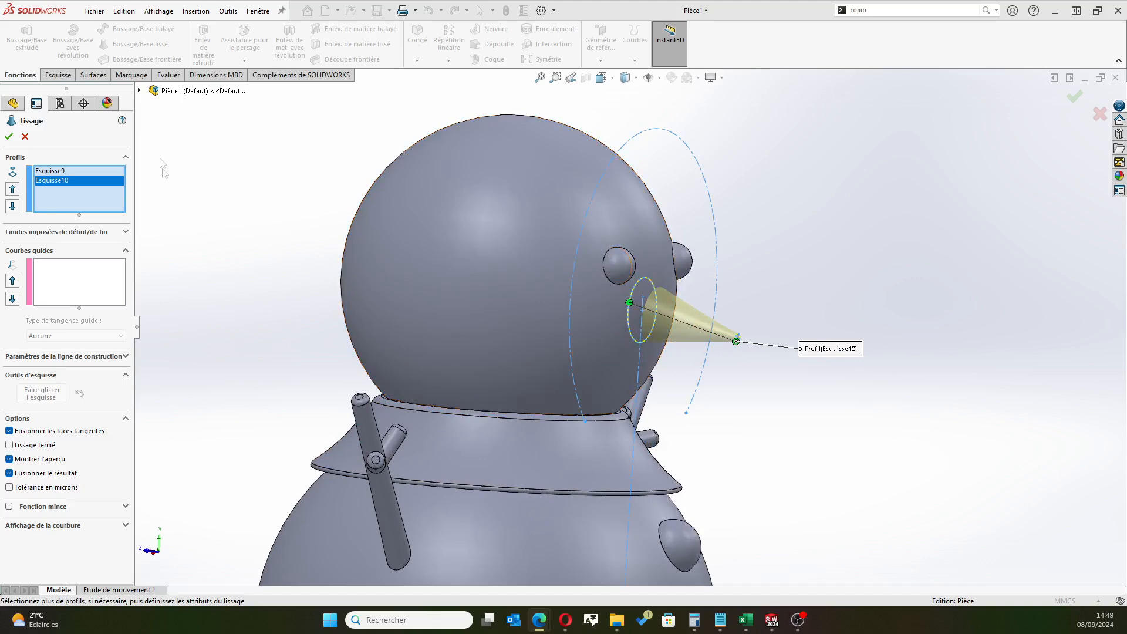
key("z")
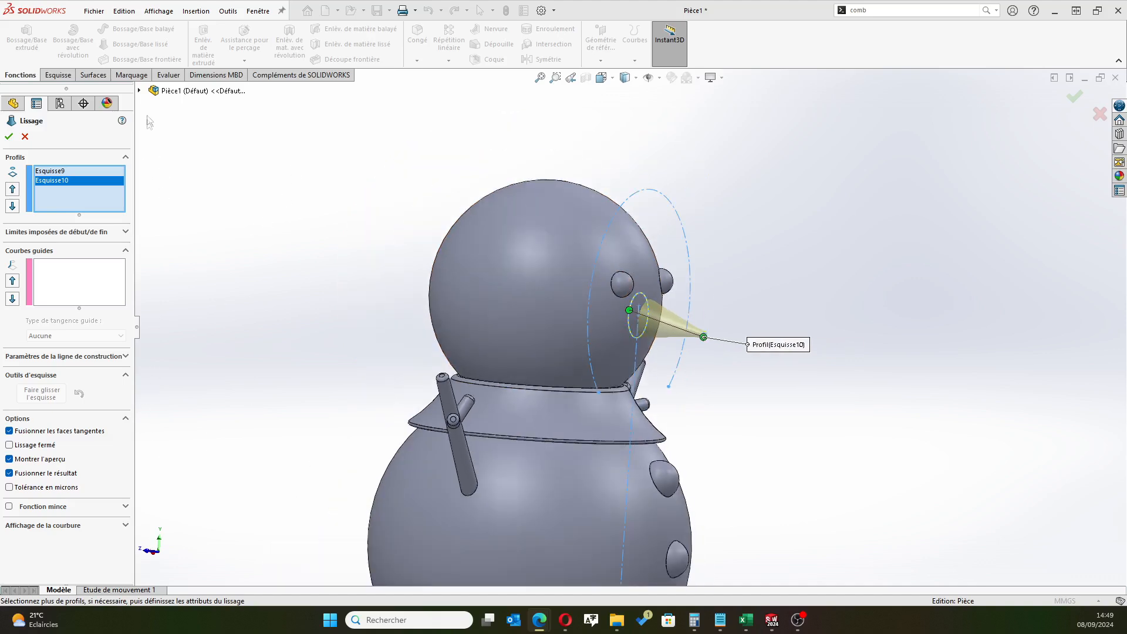
left_click(139, 91)
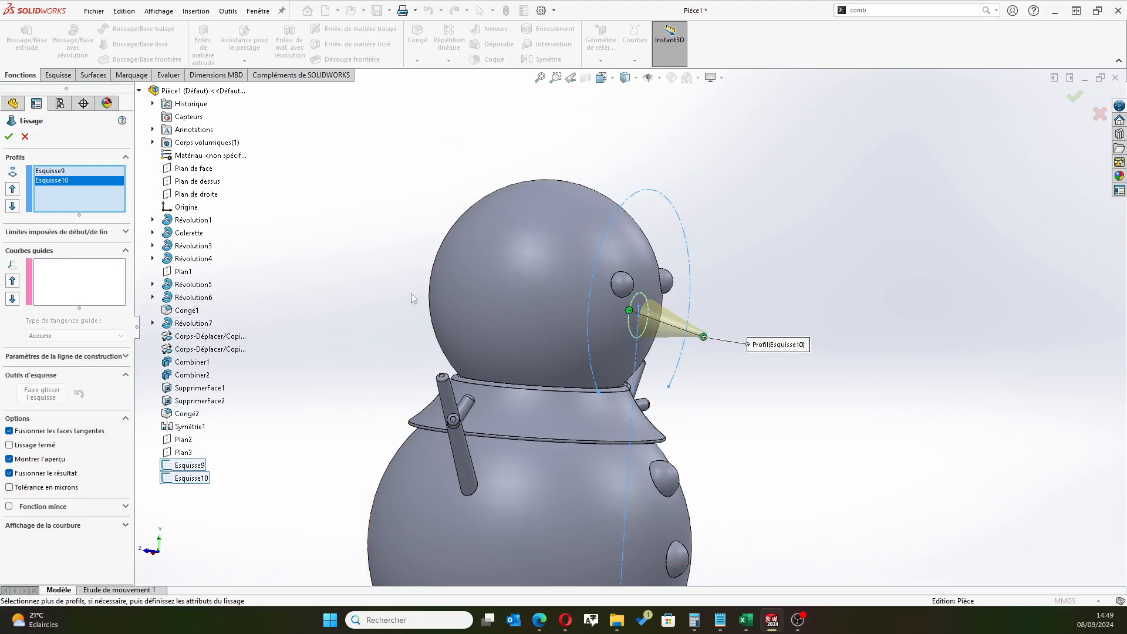
left_click(601, 77)
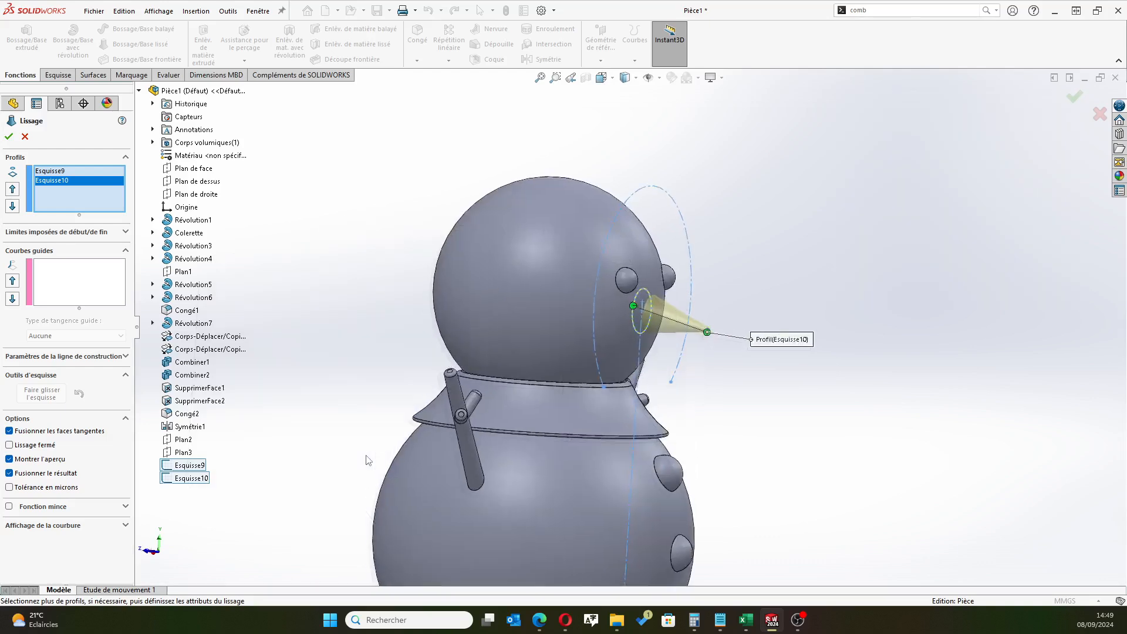
scroll(722, 163, "down", 3)
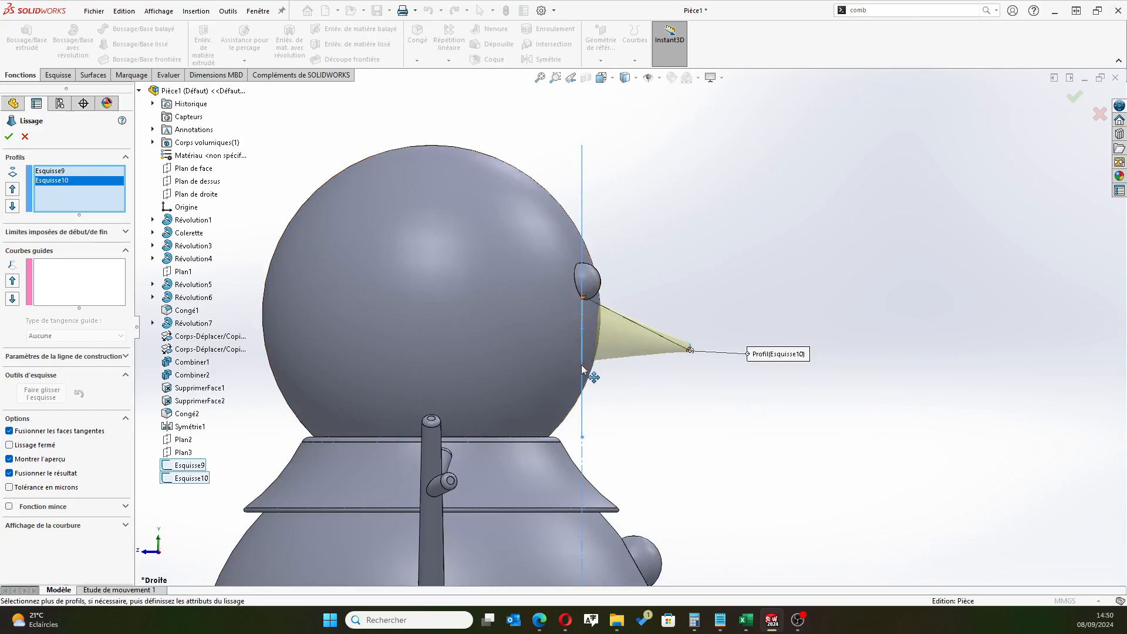
left_click_drag(582, 355, 588, 371)
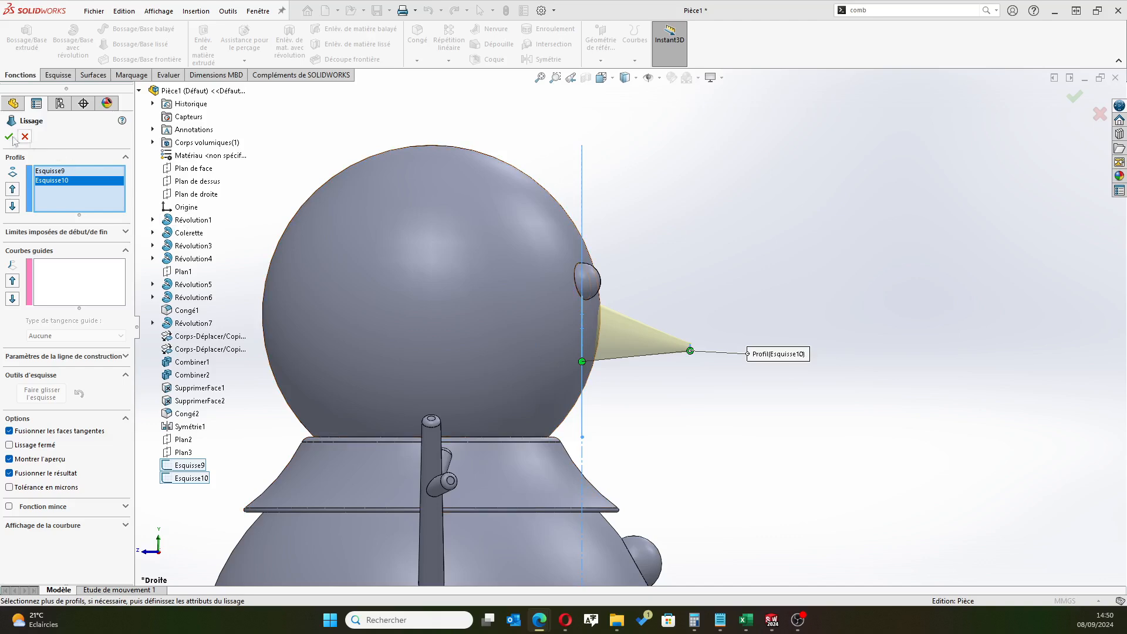
key("Return")
Add a Dome of 0.25 mm to the flat end face at the nose tip
middle_click_drag(667, 403, 675, 366)
scroll(674, 366, "down", 5)
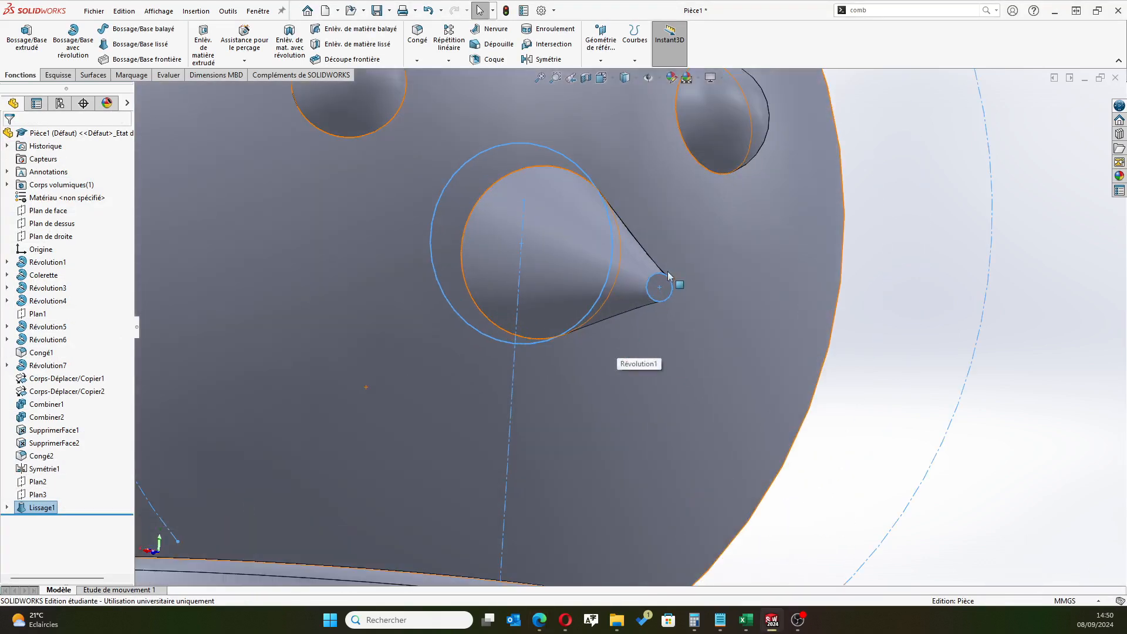
left_click(656, 281)
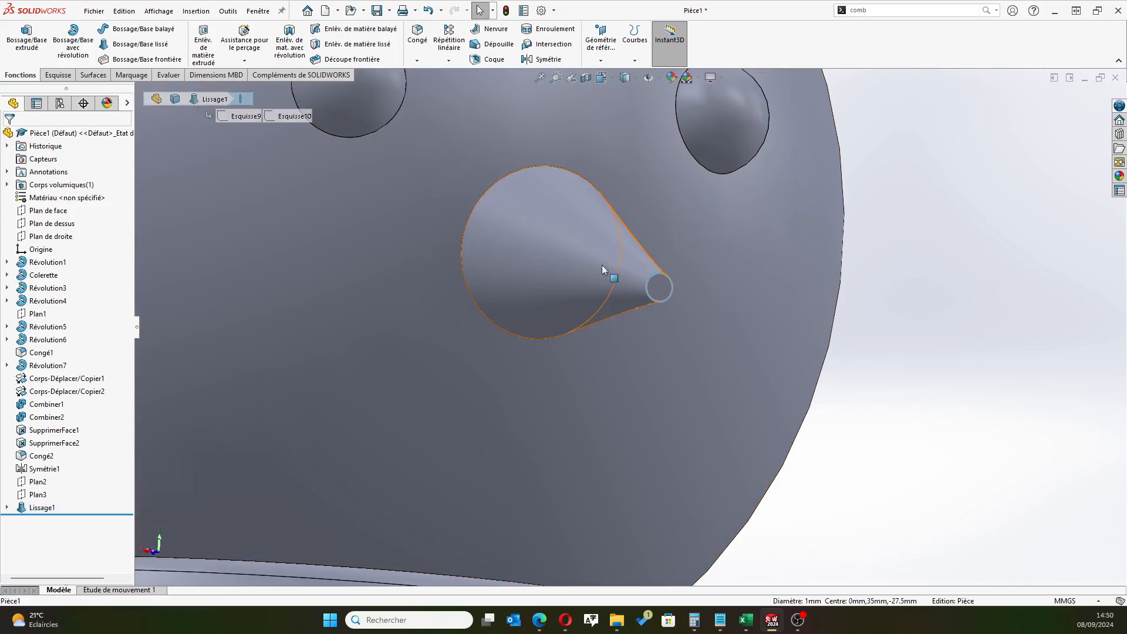
left_click(877, 10)
type("dôme")
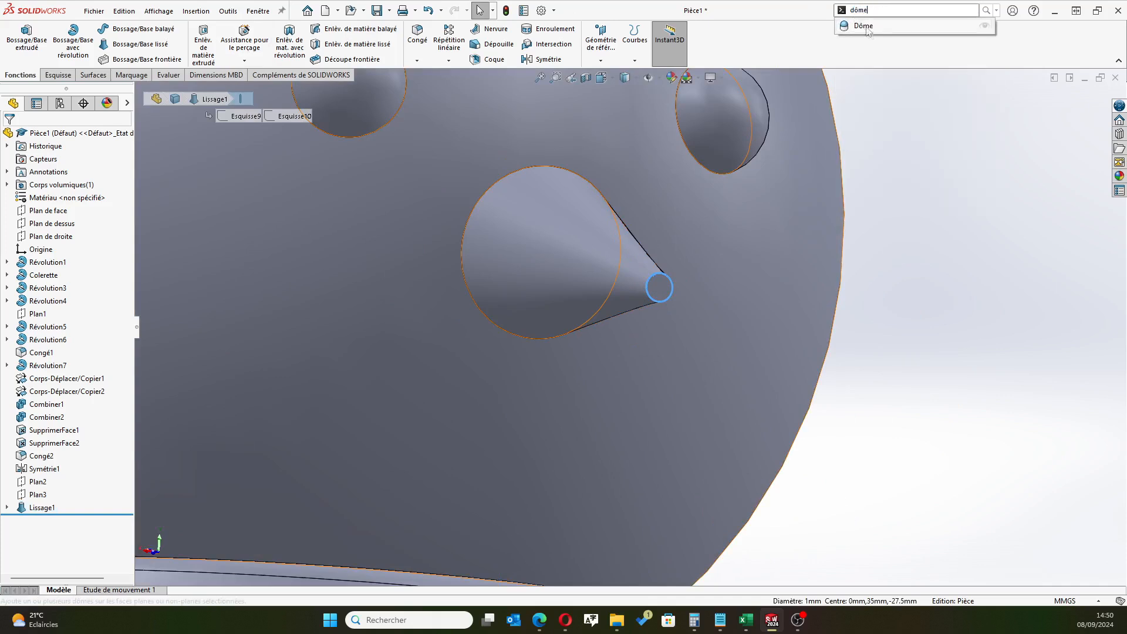
left_click(858, 25)
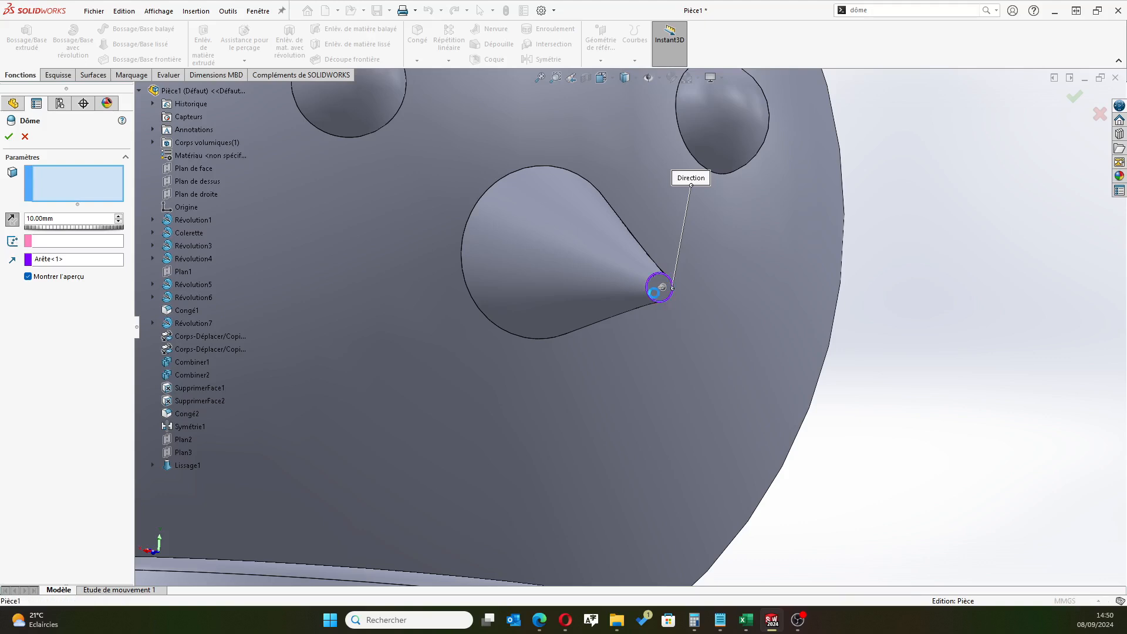
left_click(655, 290)
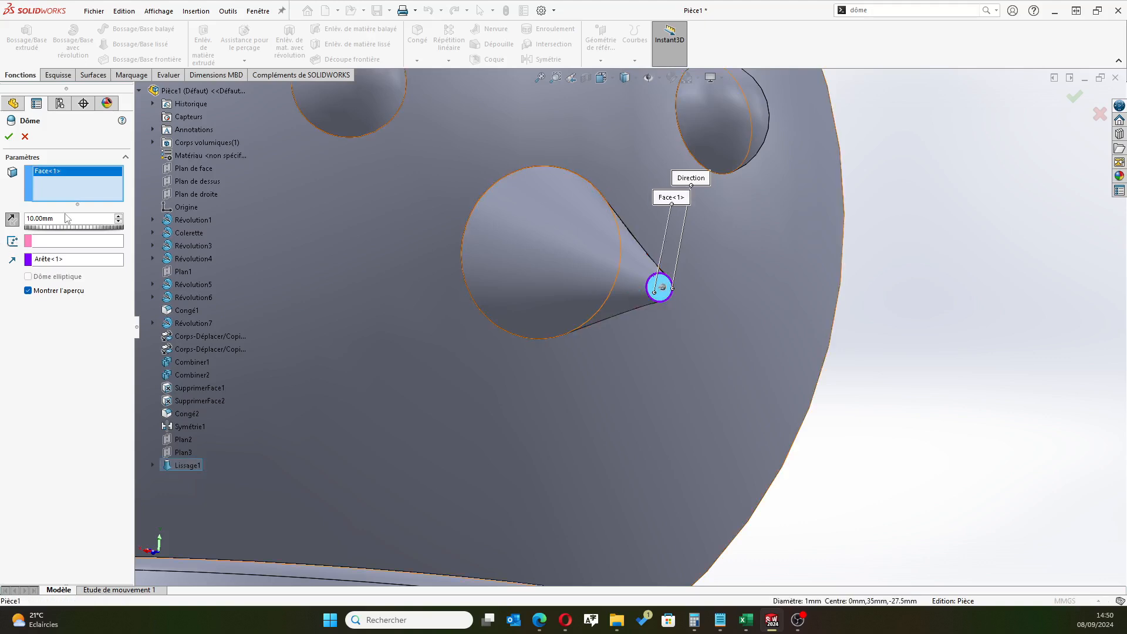
left_click_drag(67, 219, 1, 218)
type("0.25")
key("Return")
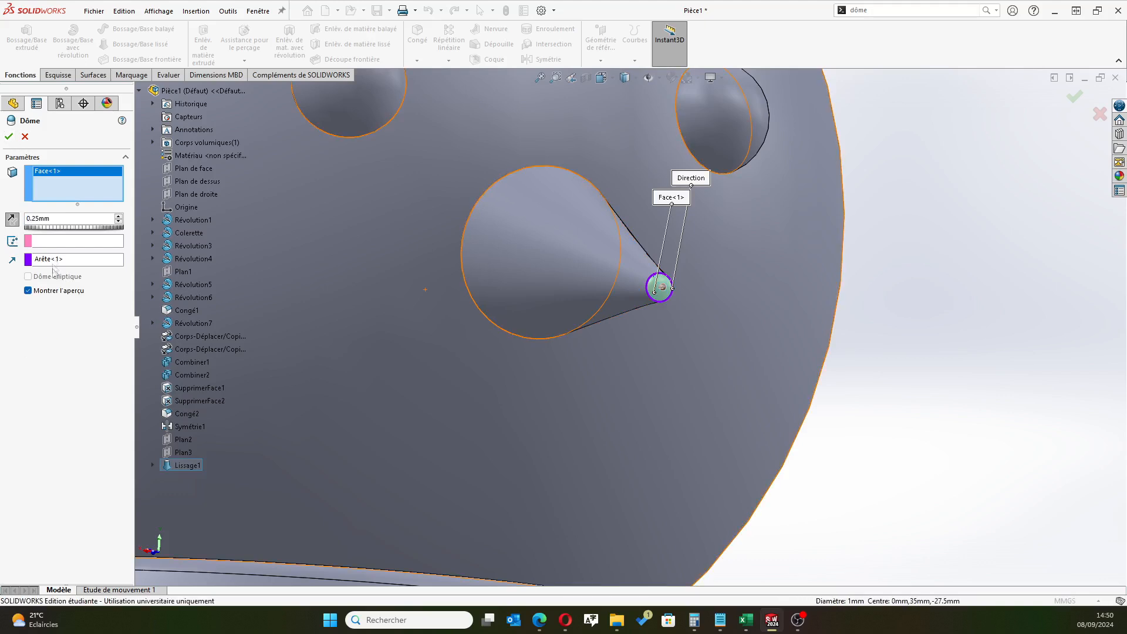
left_click(9, 136)
Examine the domed nose tip up close from several angles and inspect the whole snowman from the front
middle_click_drag(626, 496, 709, 326)
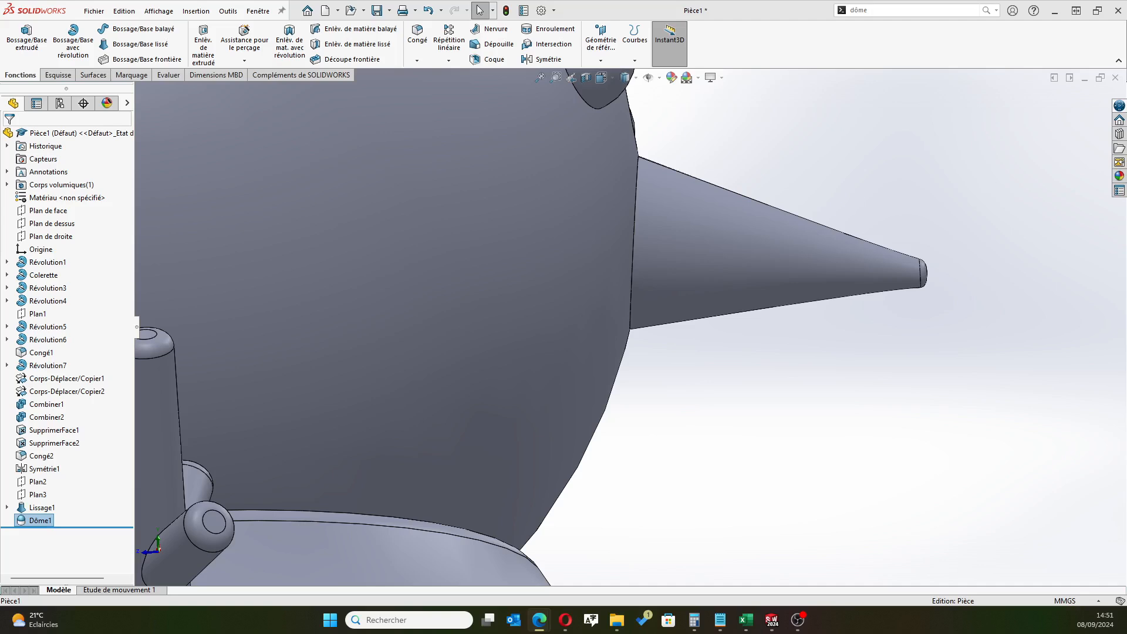
scroll(629, 328, "up", 2)
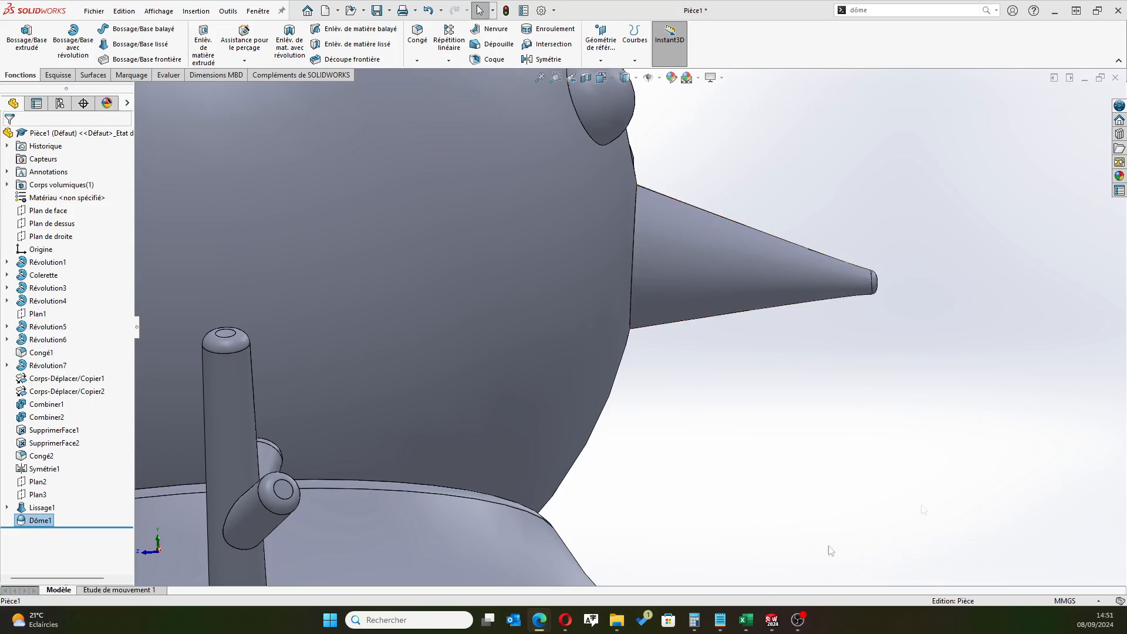
middle_click_drag(688, 333, 732, 338)
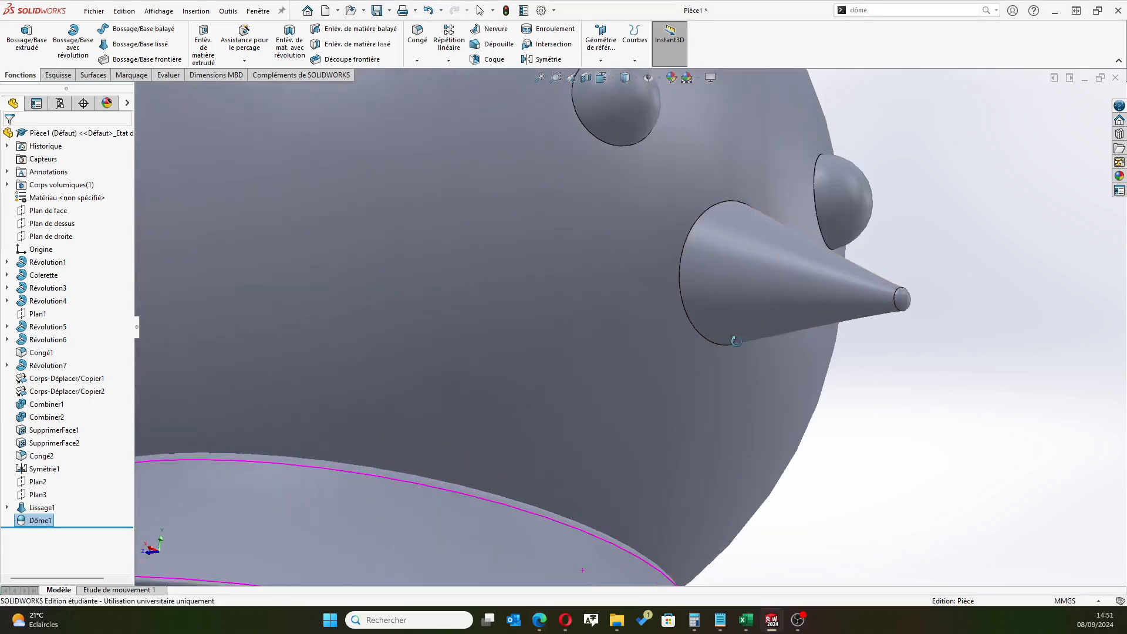
scroll(735, 403, "down", 4)
scroll(740, 410, "up", 9)
middle_click_drag(709, 425, 600, 477)
scroll(648, 468, "up", 3)
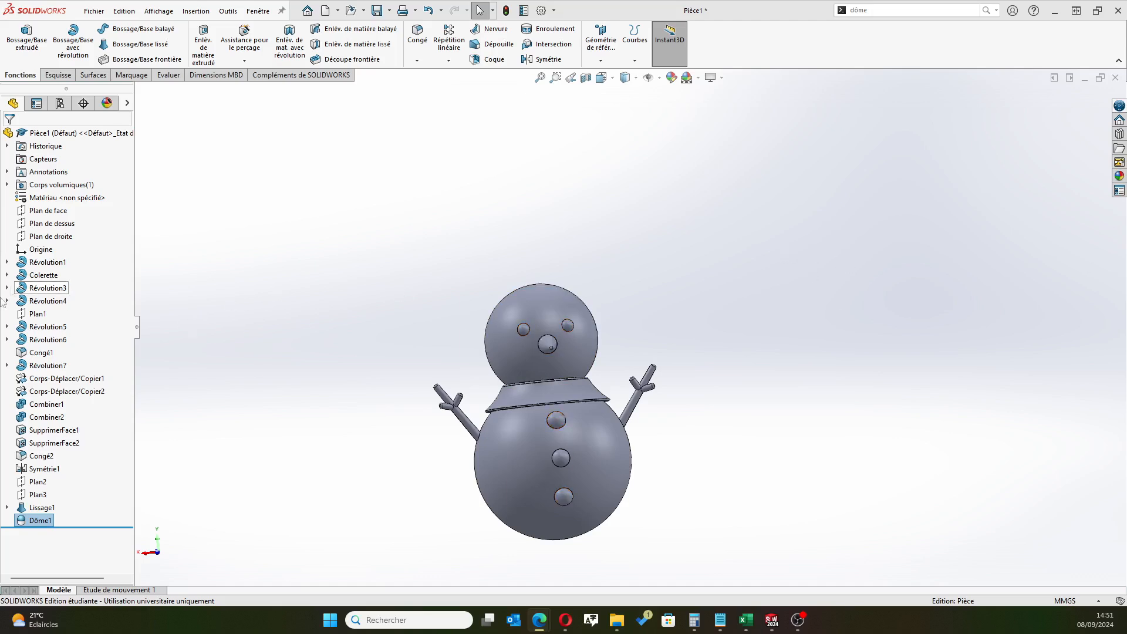
Start a sketch on the front plane (Plan de face) and view it from the side showing the snowman's face
left_click(48, 211)
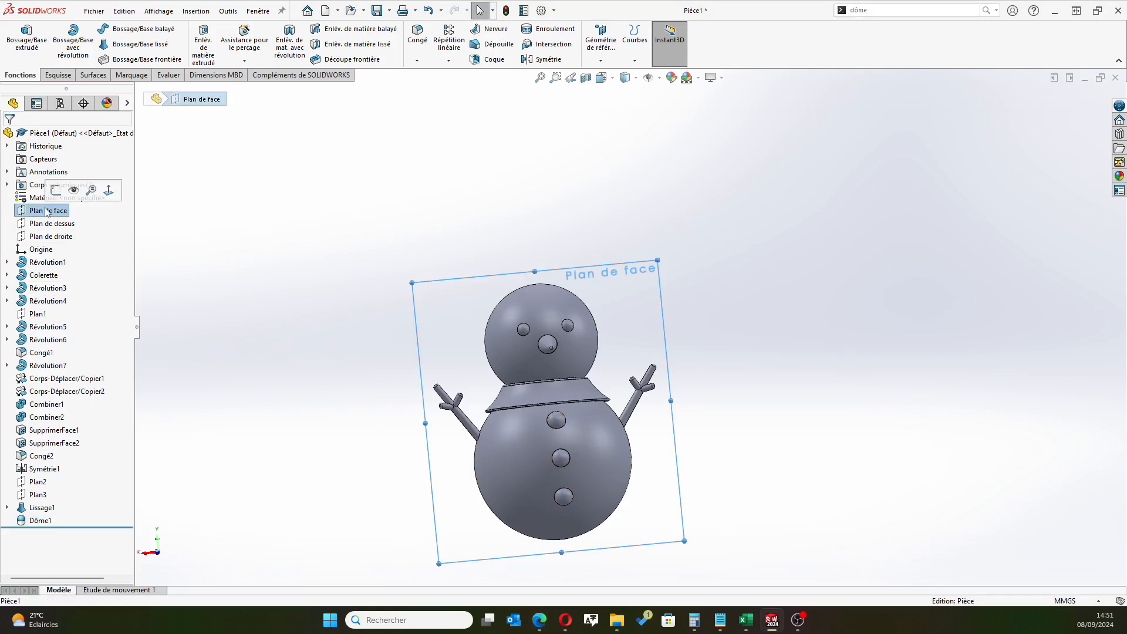
left_click(55, 189)
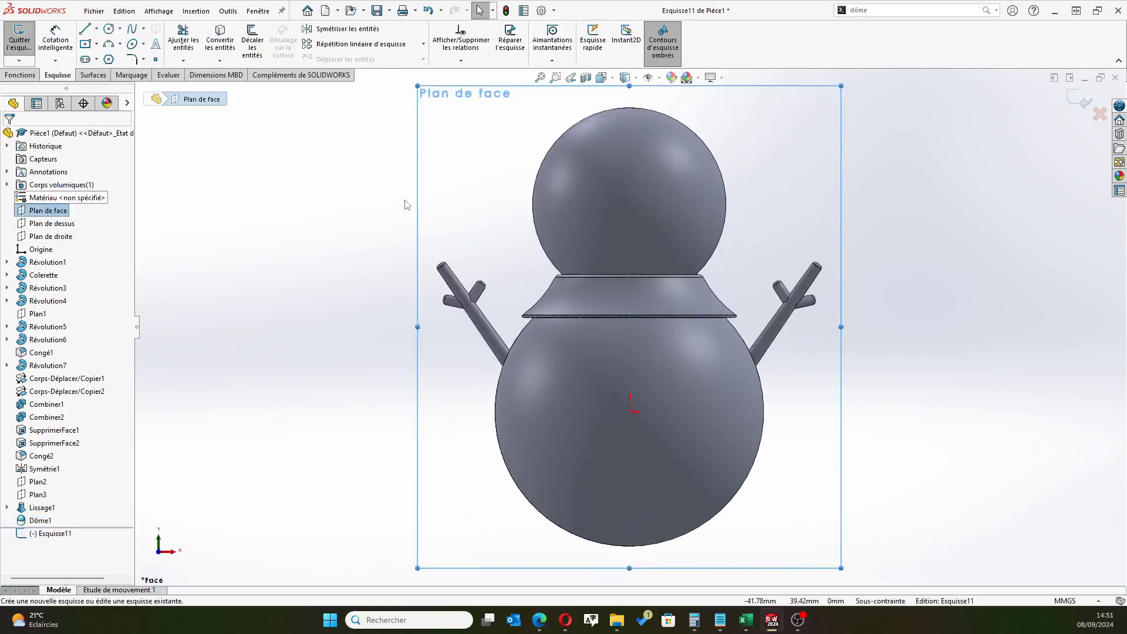
left_click(52, 533)
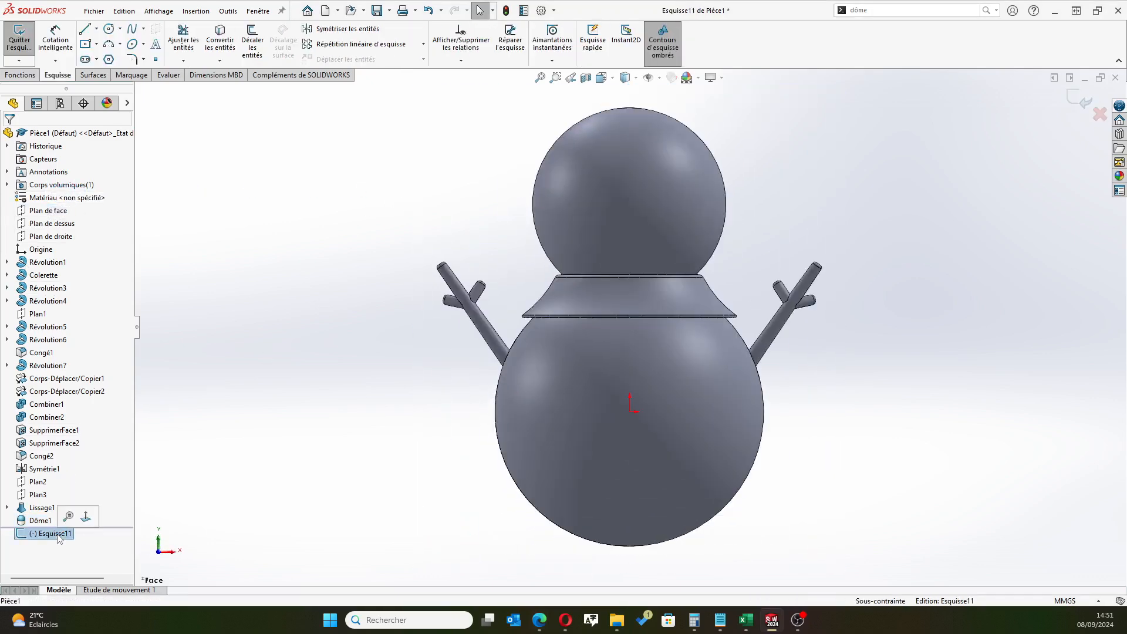
left_click(85, 517)
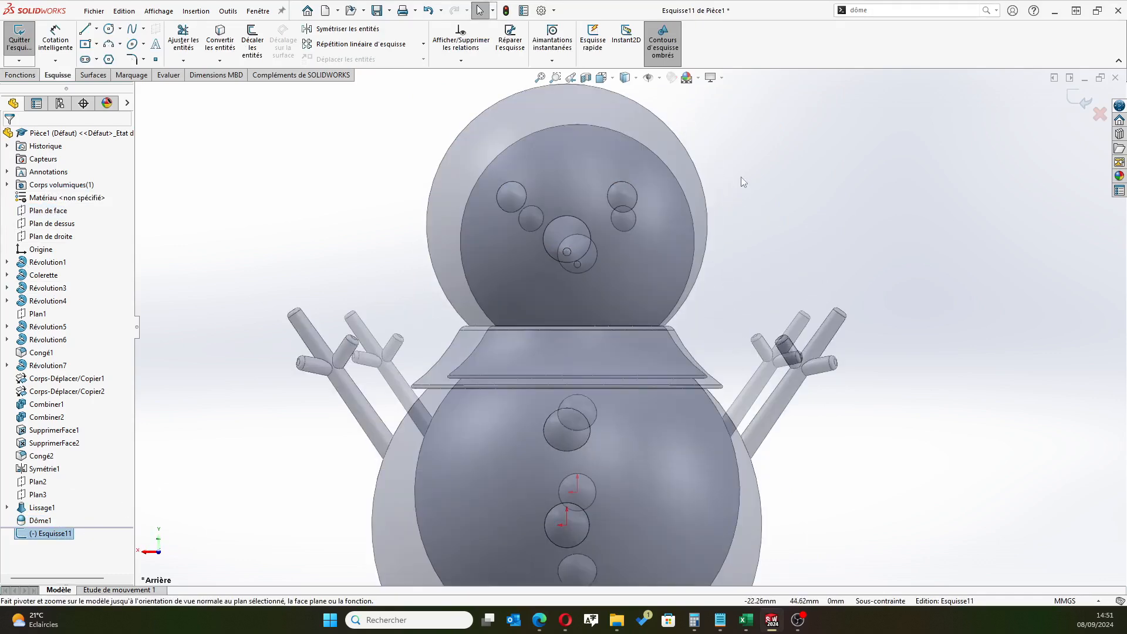
Draw three connected construction lines framing the upper head: up about 23 mm from one side edge, horizontally across, and down to the opposite edge
left_click(96, 28)
left_click(123, 58)
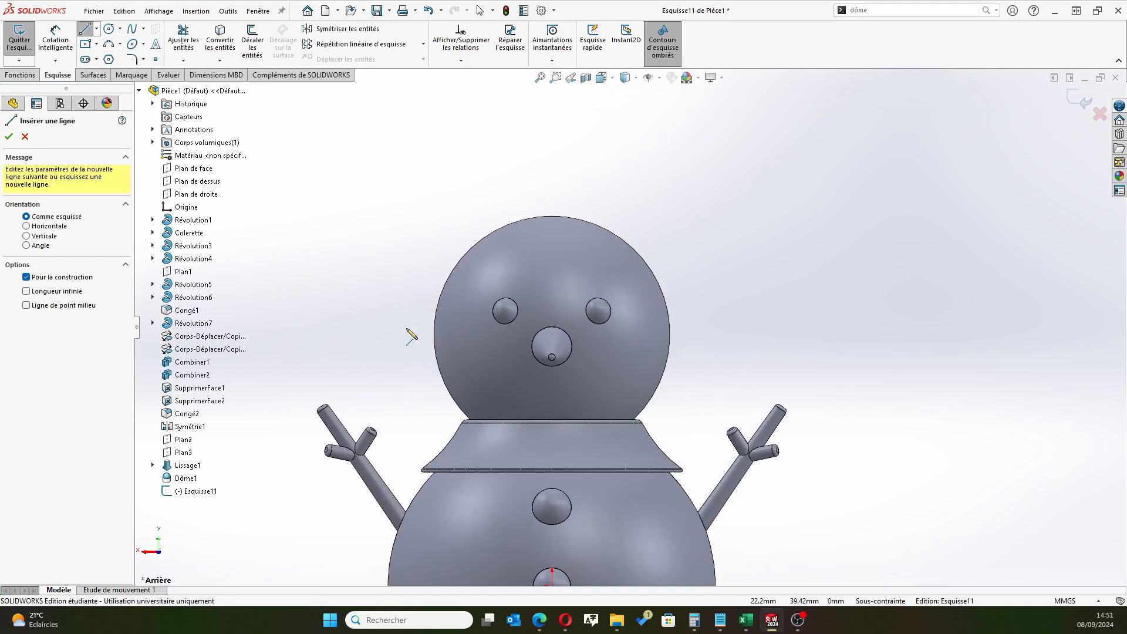
left_click(434, 328)
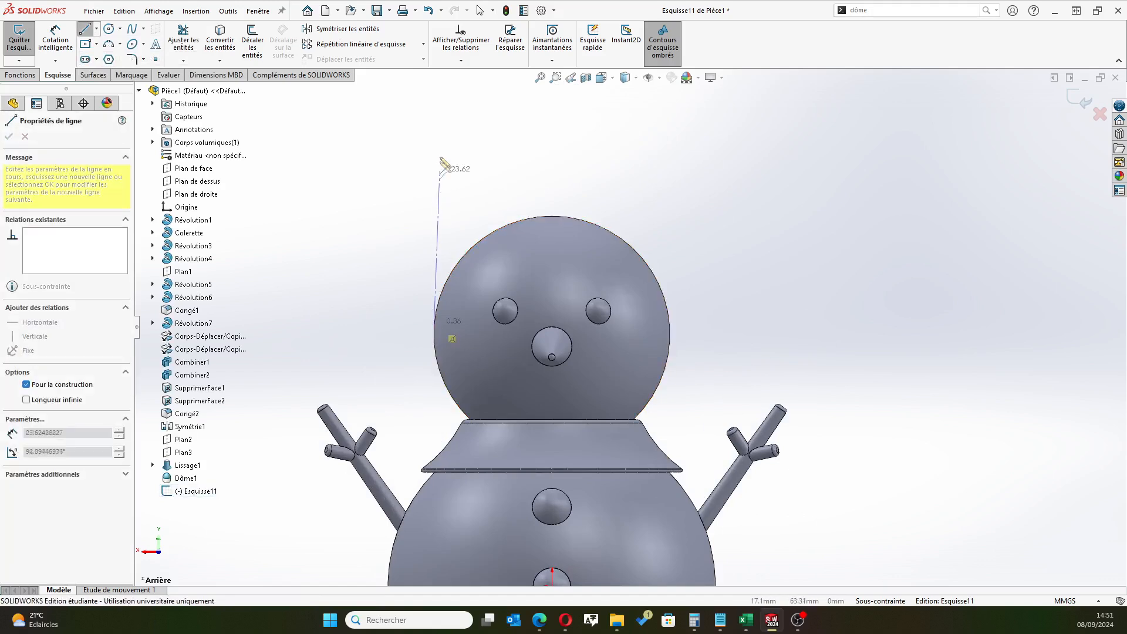
left_click(433, 174)
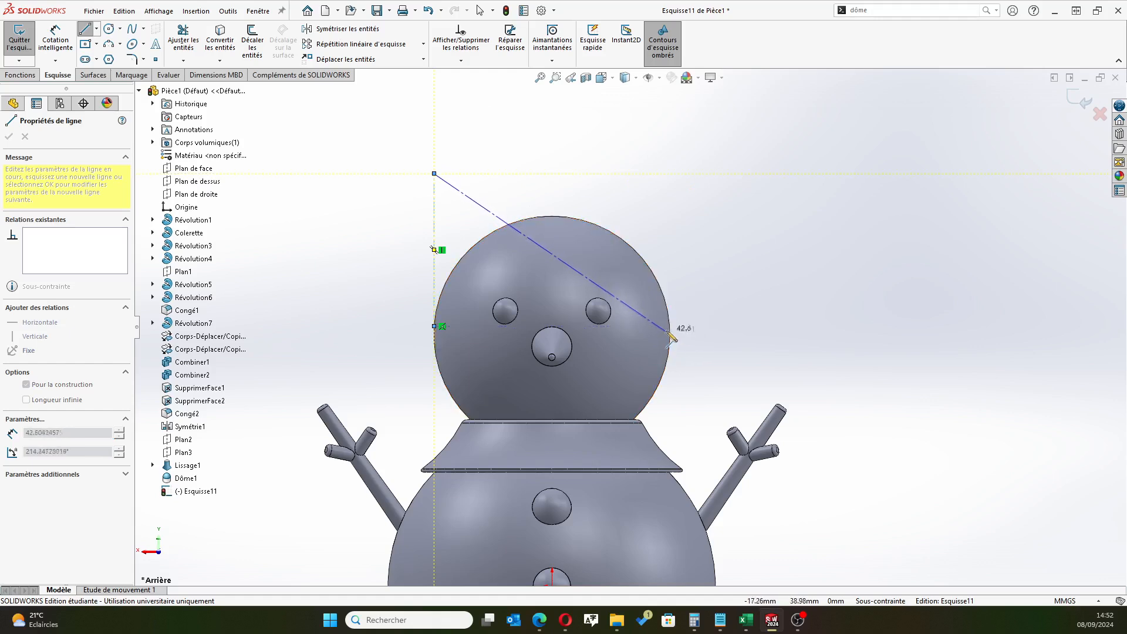
left_click(663, 174)
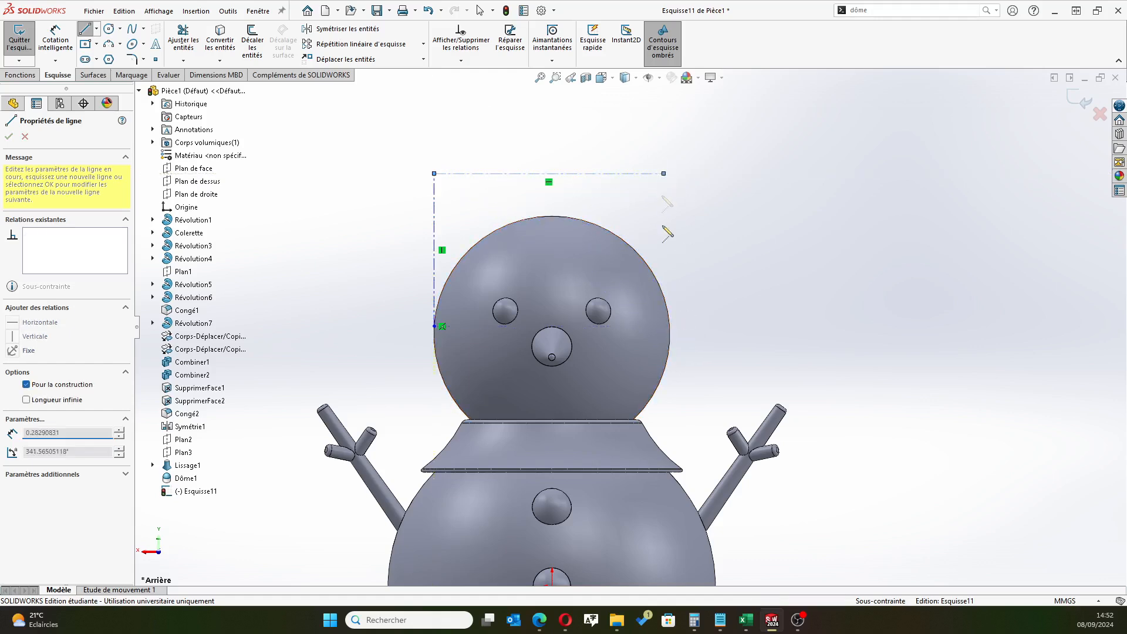
left_click(670, 338)
right_click(806, 246)
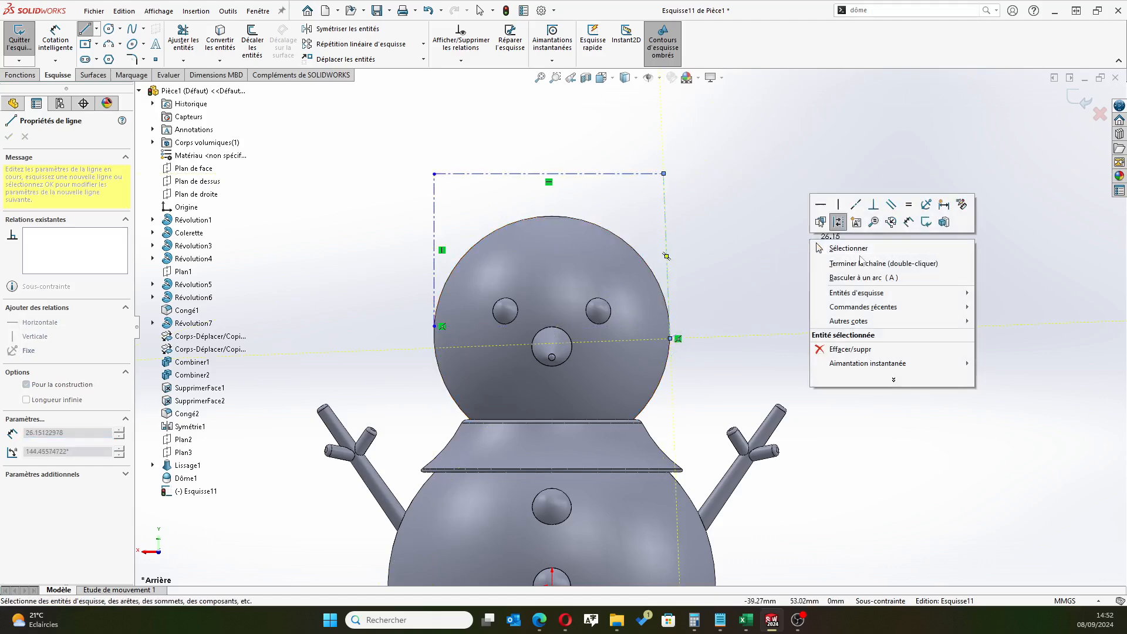
left_click(822, 244)
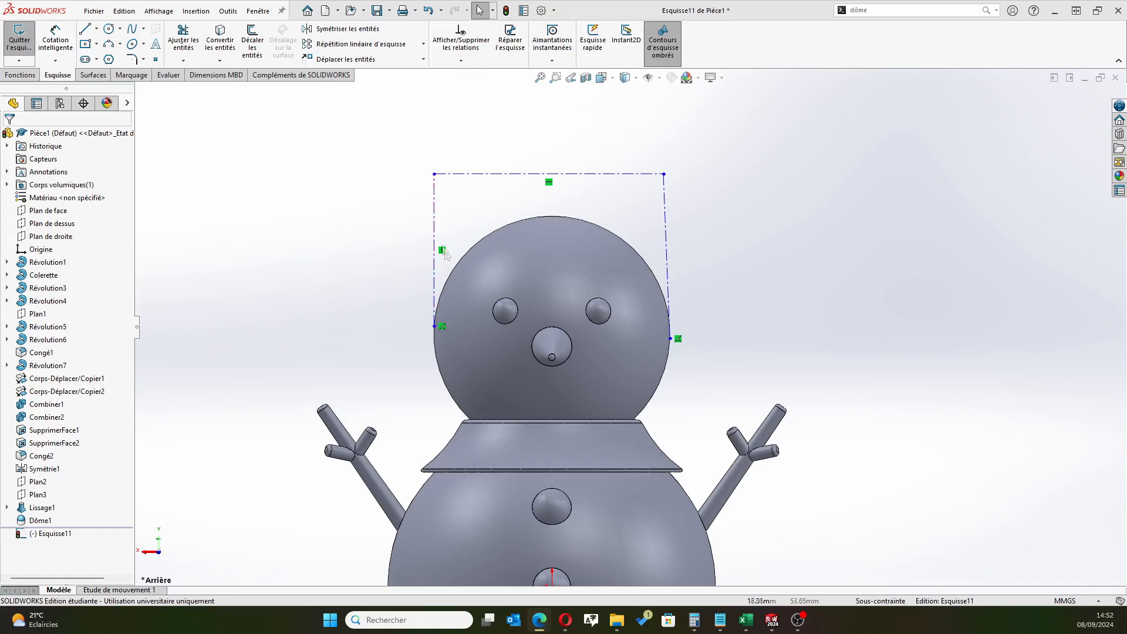
Make the slanted side construction line vertical and dimension the opposite side line to 12.5 mm
left_click(666, 241)
left_click(718, 183)
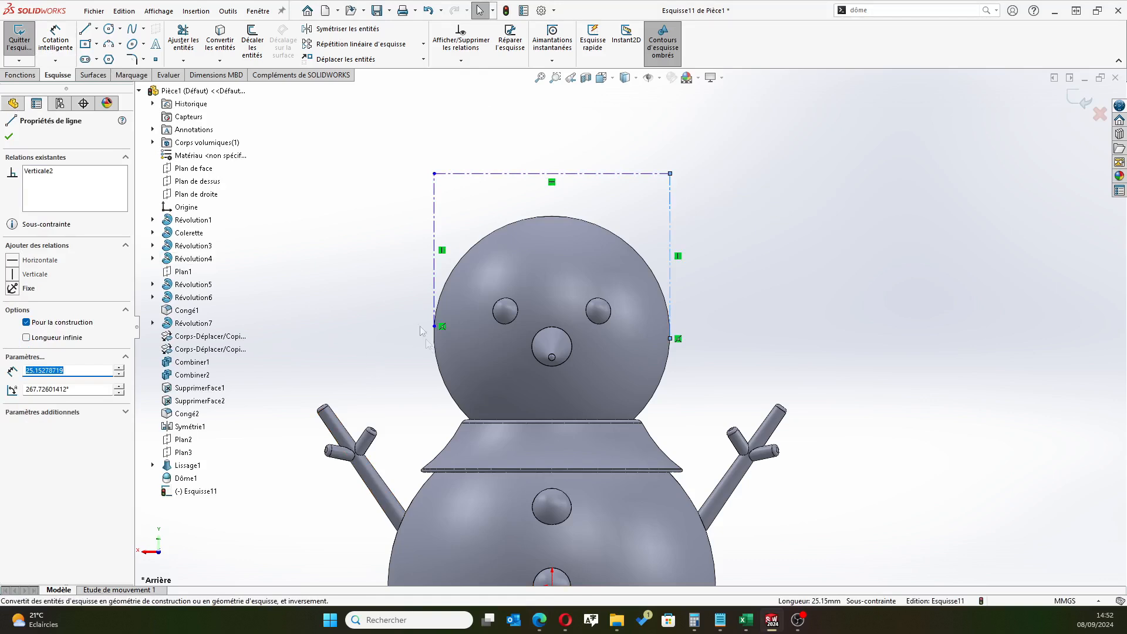
left_click(55, 39)
left_click(435, 263)
left_click(382, 267)
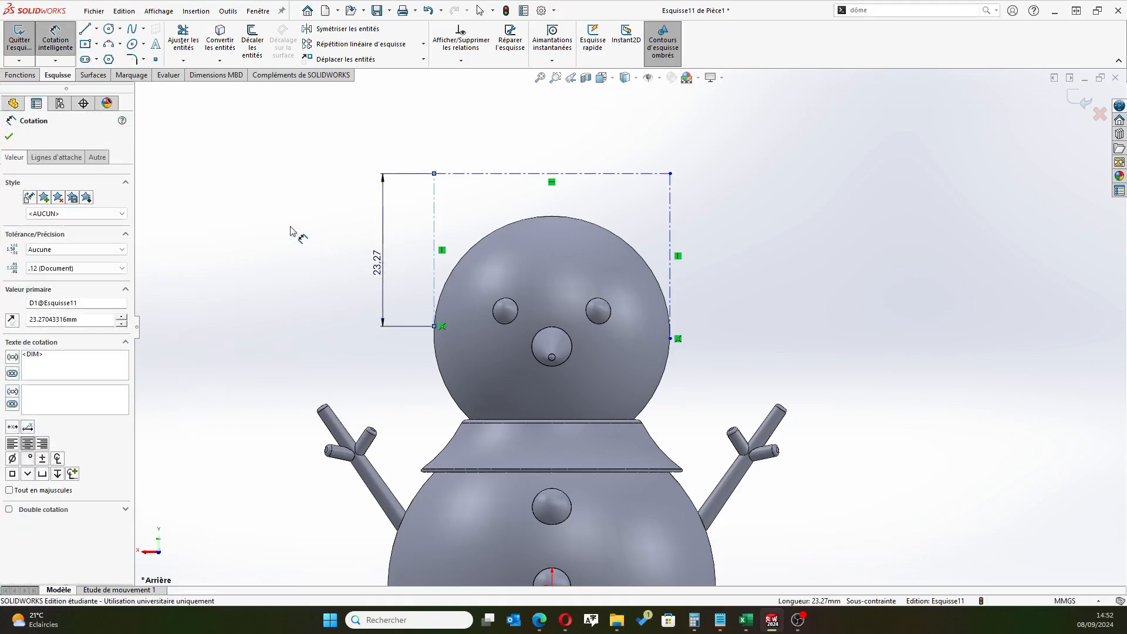
type("12.5")
key("Return")
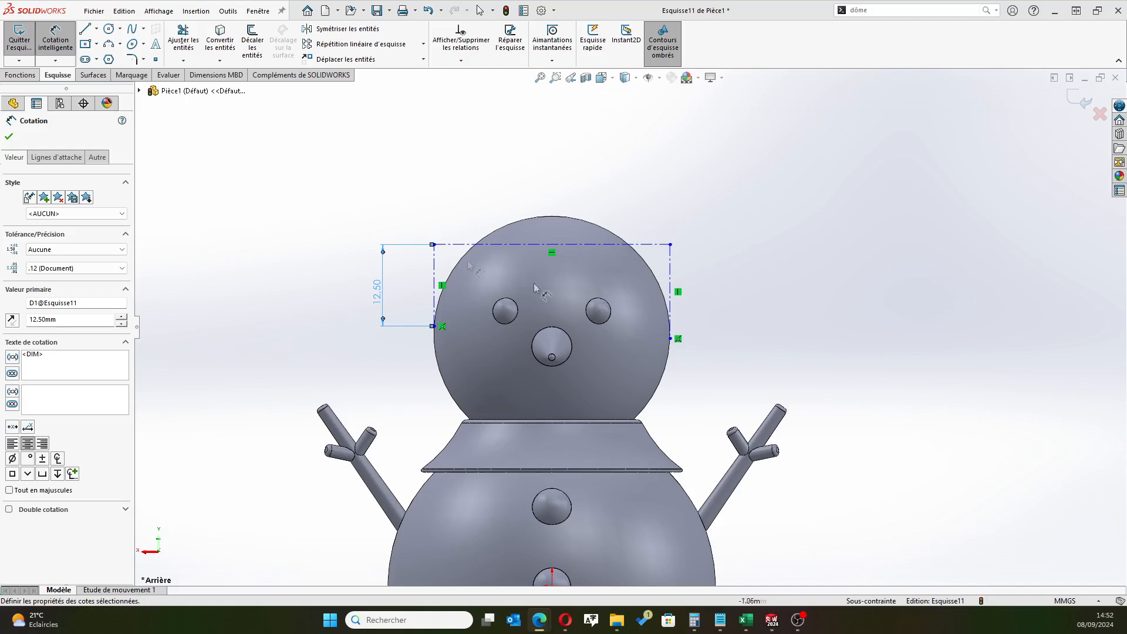
Draw a vertical construction line from the top of the nose circle to the midpoint of the horizontal construction line
left_click(97, 28)
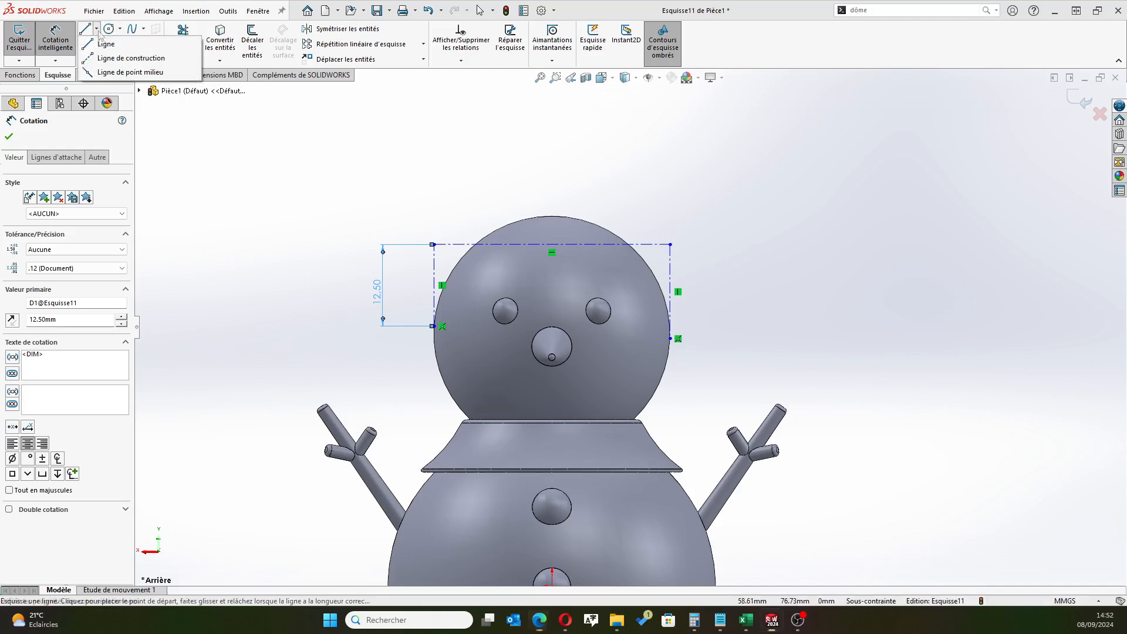
left_click(109, 51)
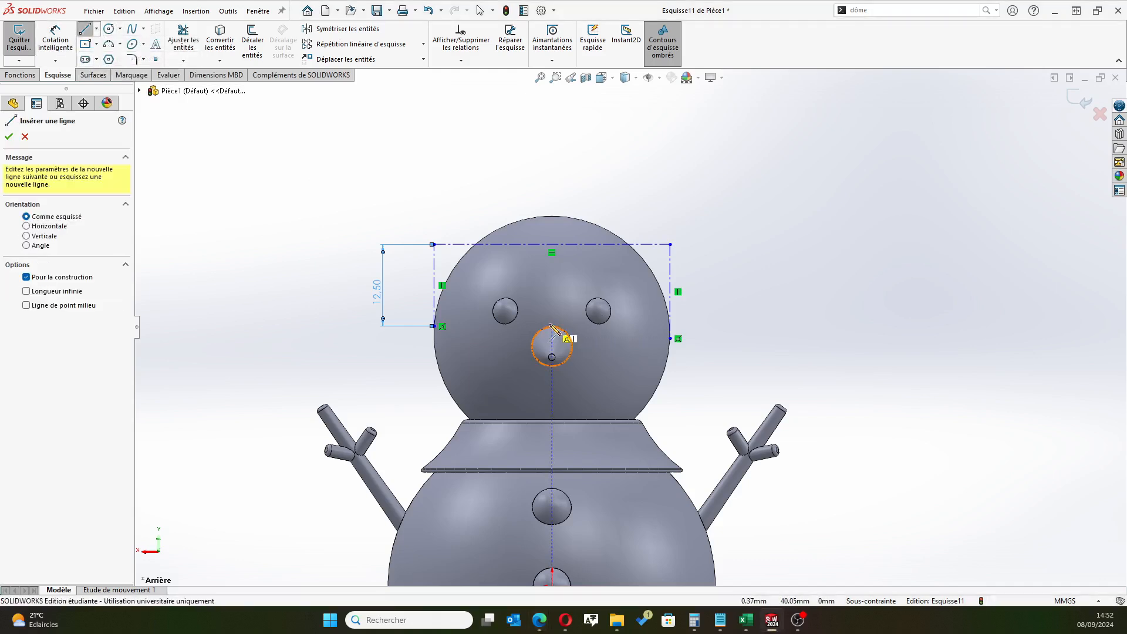
left_click(552, 327)
left_click(552, 244)
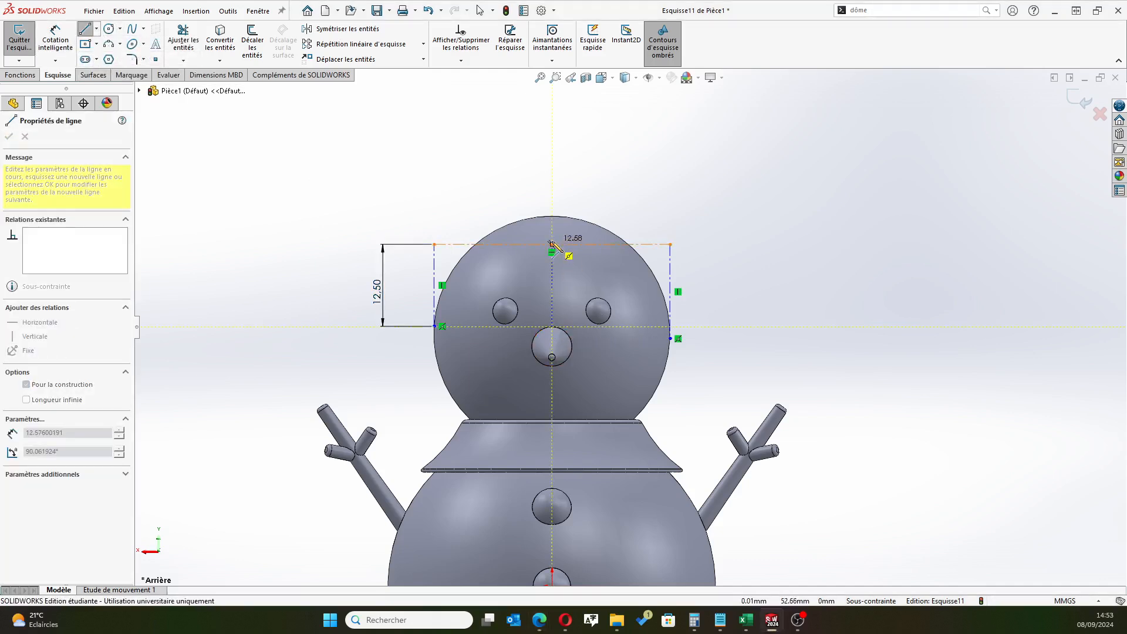
right_click(678, 167)
left_click(717, 176)
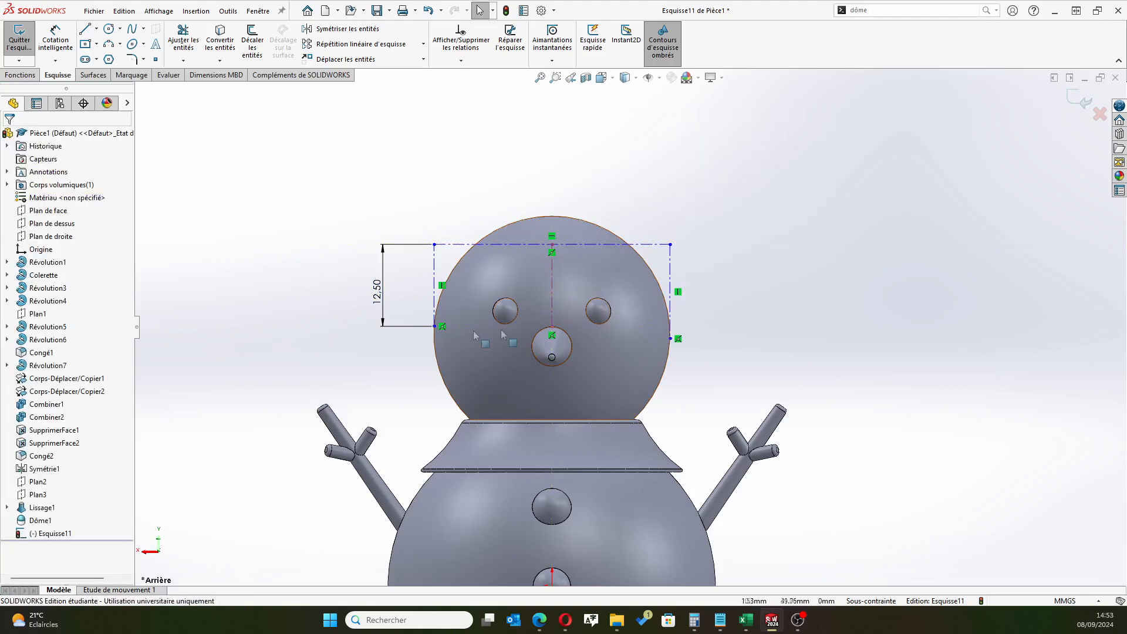
Draw a second horizontal construction line about 36 mm long between the two side lines, just below the first horizontal line
scroll(356, 352, "down", 2)
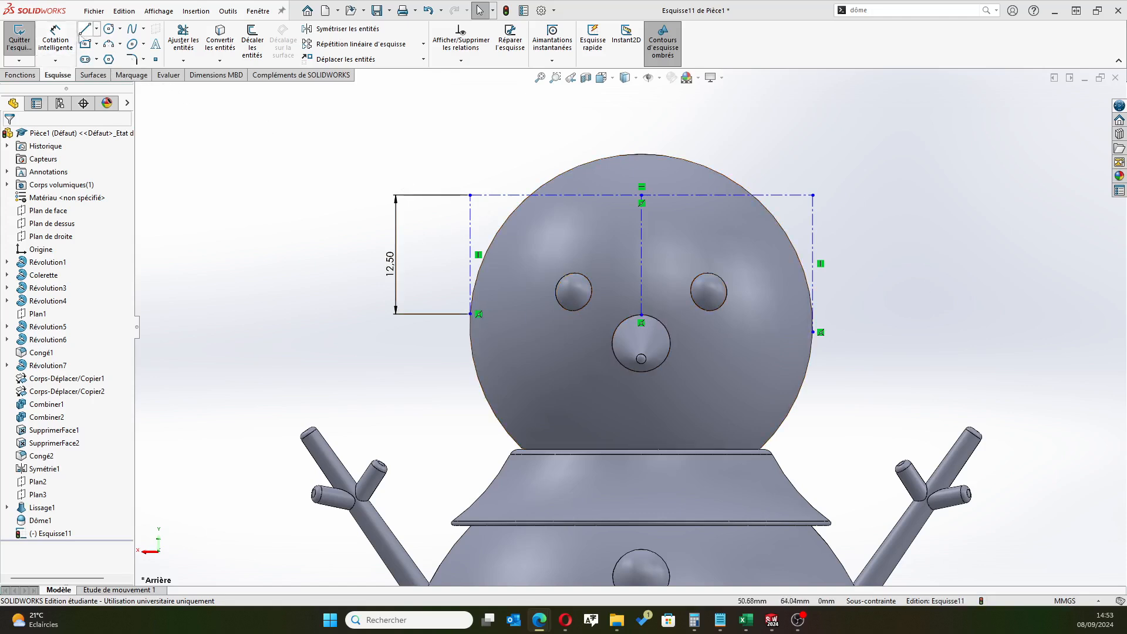
left_click(96, 29)
left_click(120, 58)
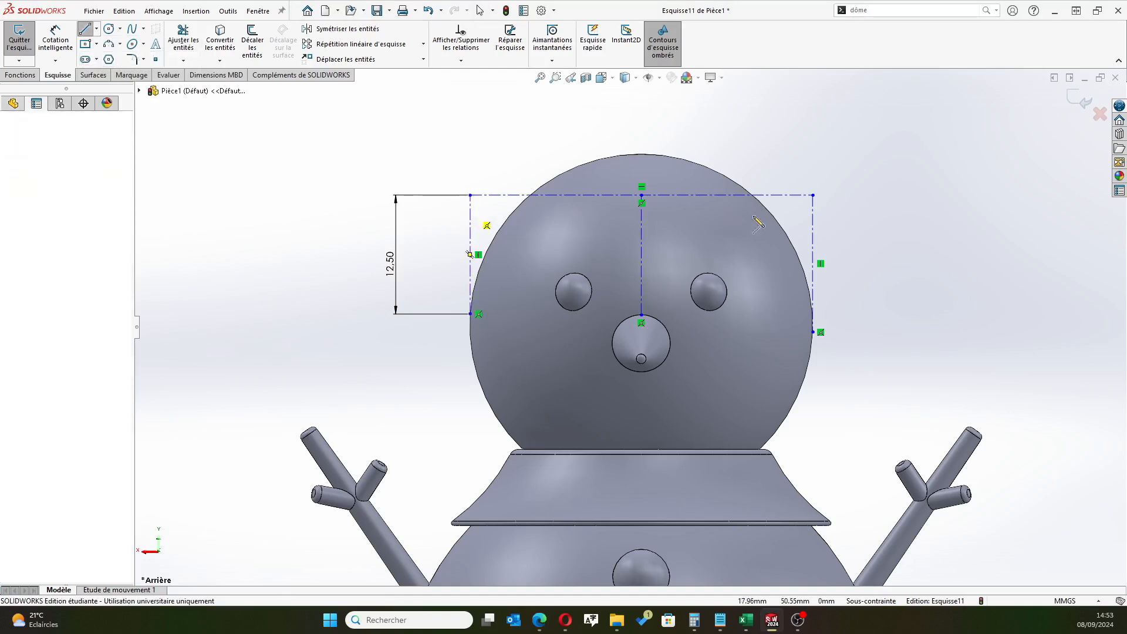
left_click(814, 211)
right_click(868, 165)
left_click(898, 174)
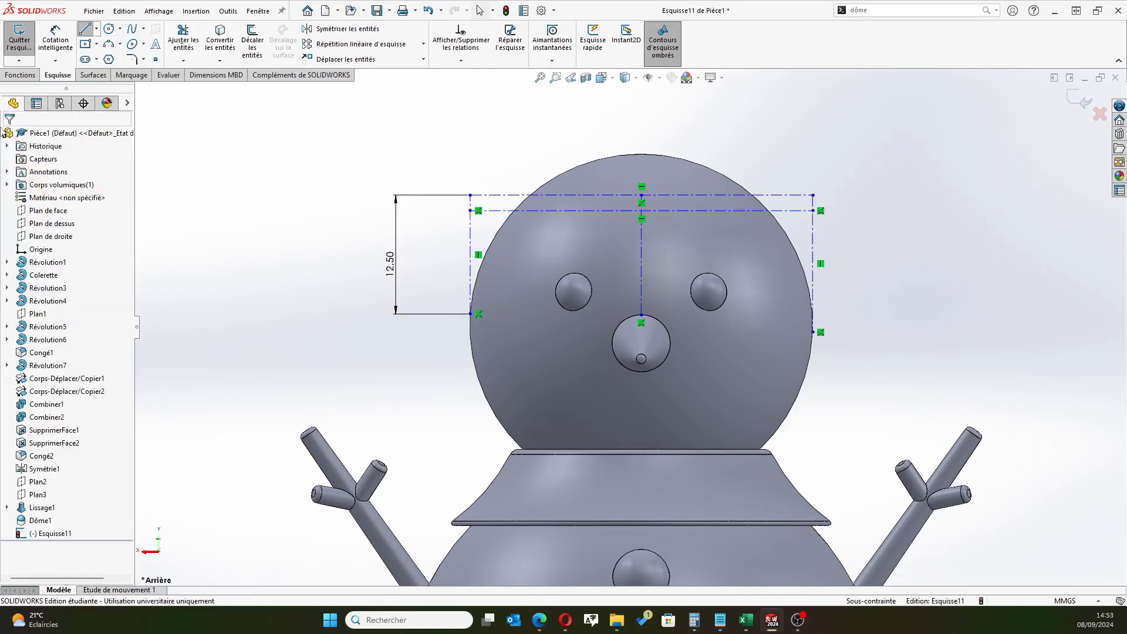
Dimension the spacing between the ends of the two horizontal construction lines to 1 mm
left_click(56, 39)
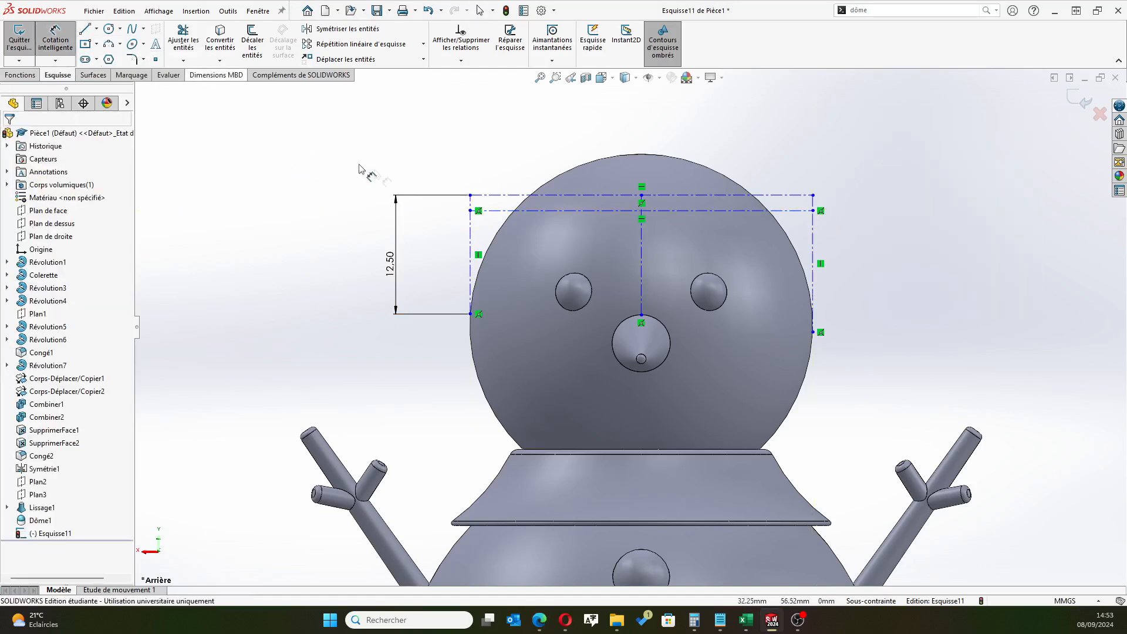
left_click(470, 208)
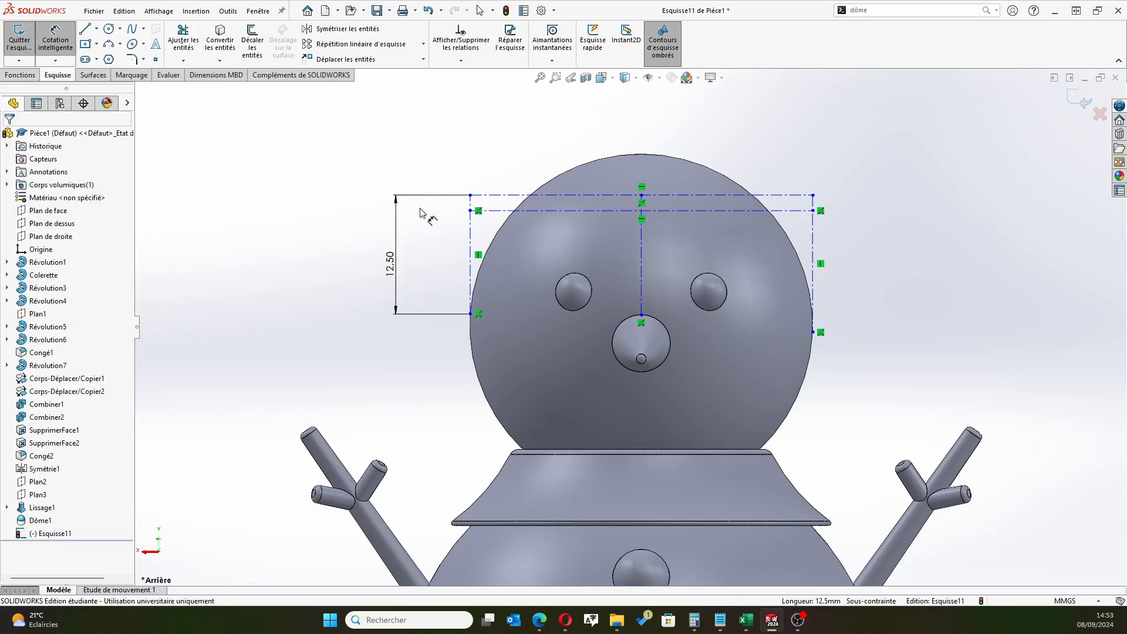
scroll(487, 234, "down", 5)
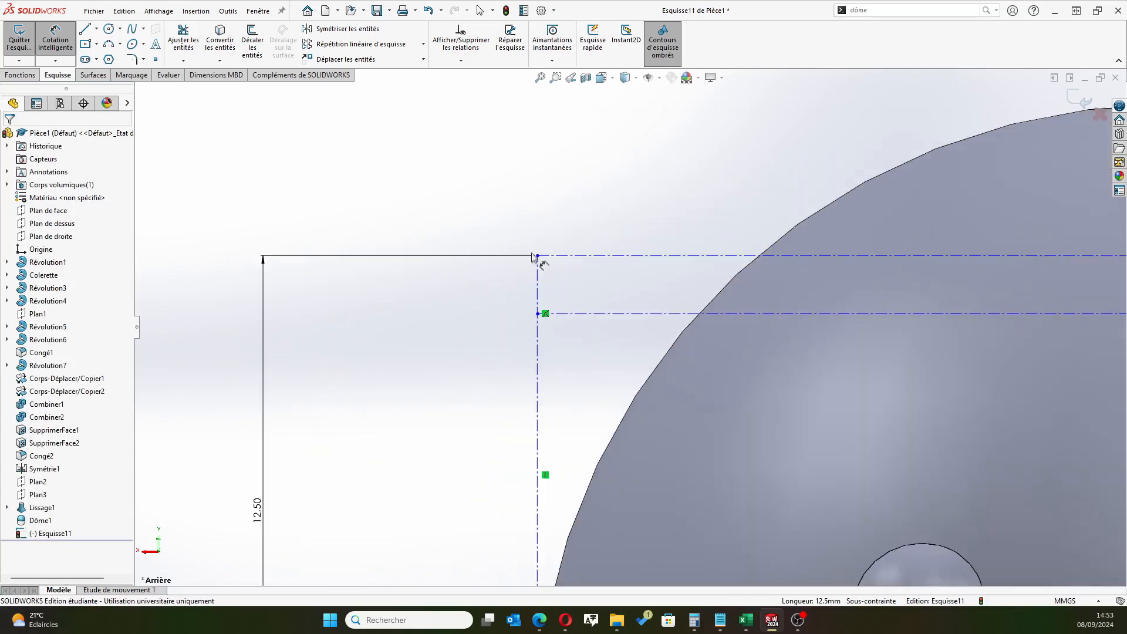
left_click(538, 314)
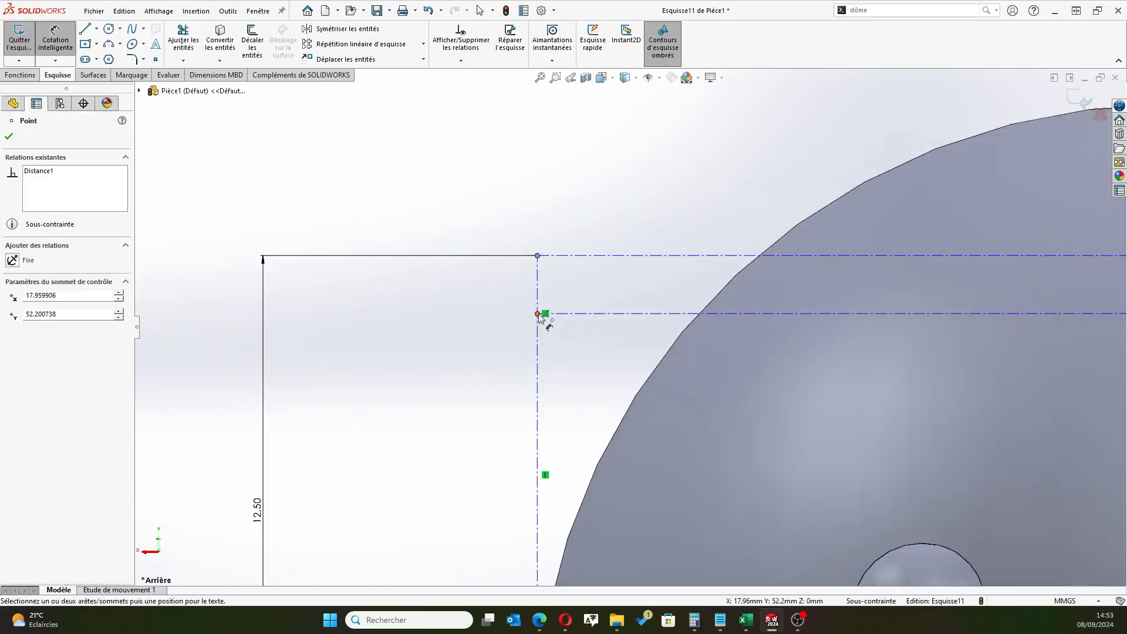
left_click(468, 293)
type("1.00mm")
key("Return")
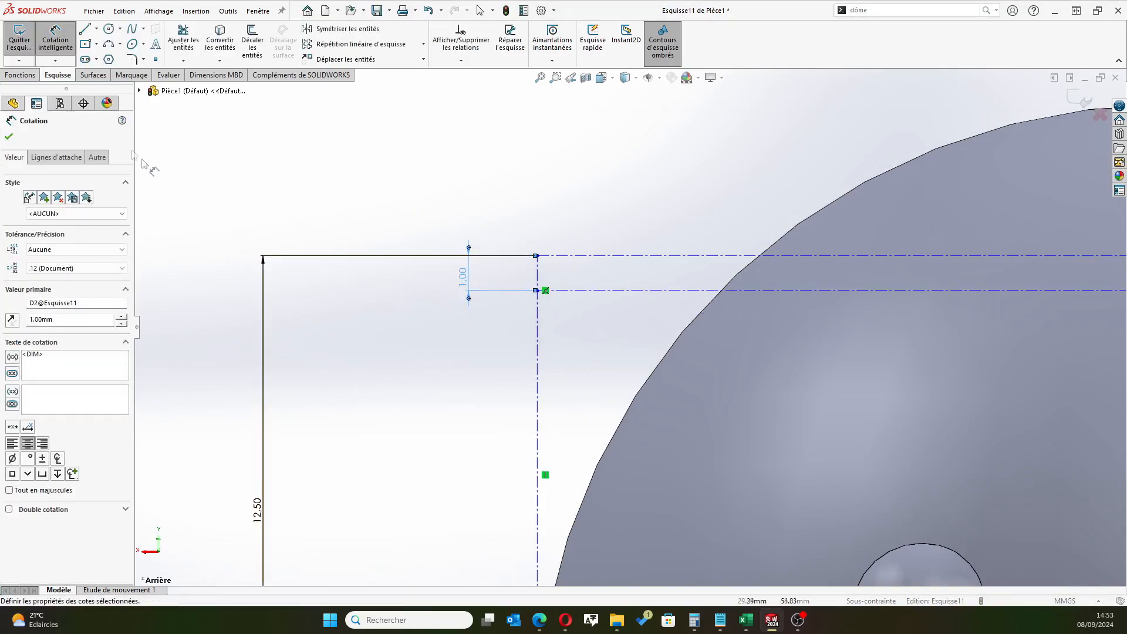
left_click(9, 136)
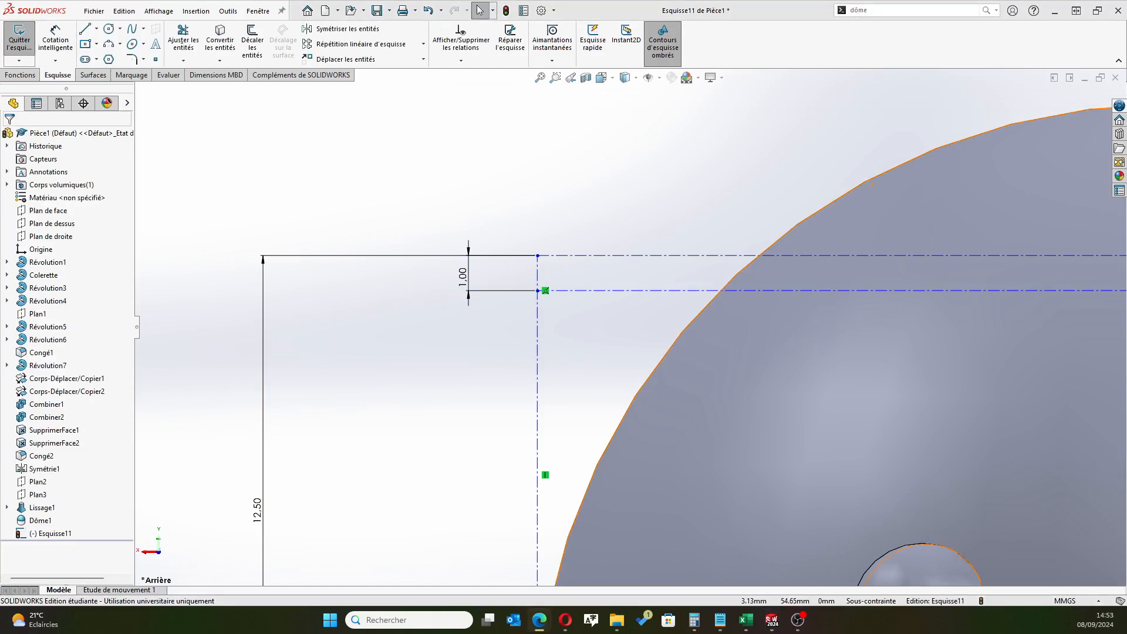
Mirror the lower horizontal construction line about the original horizontal line, keeping a copy
scroll(630, 327, "up", 5)
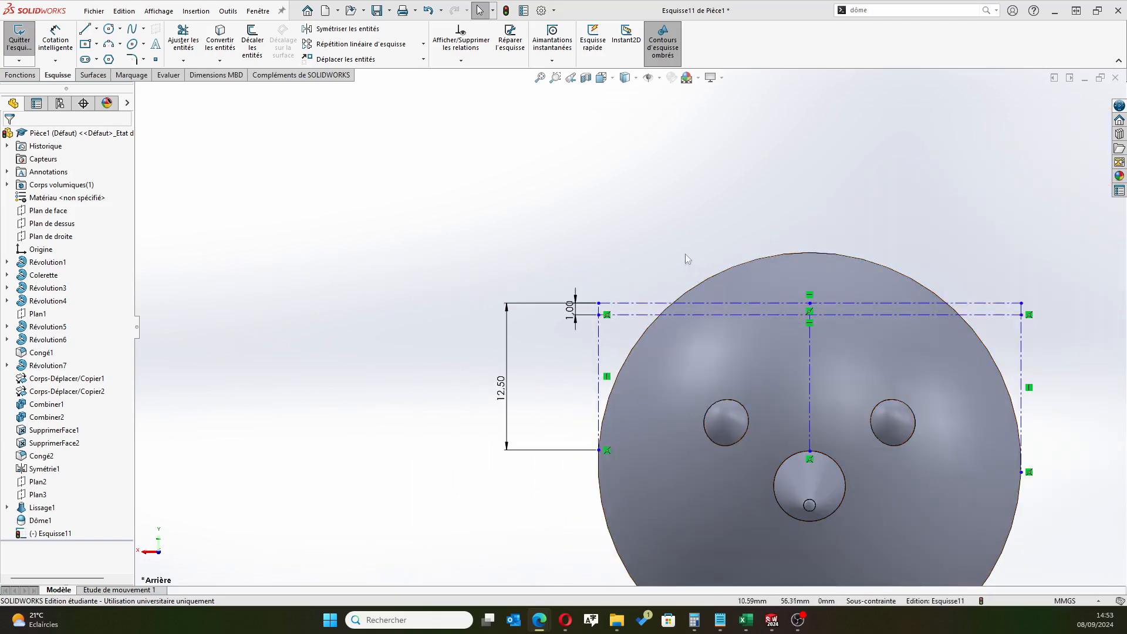
left_click(344, 29)
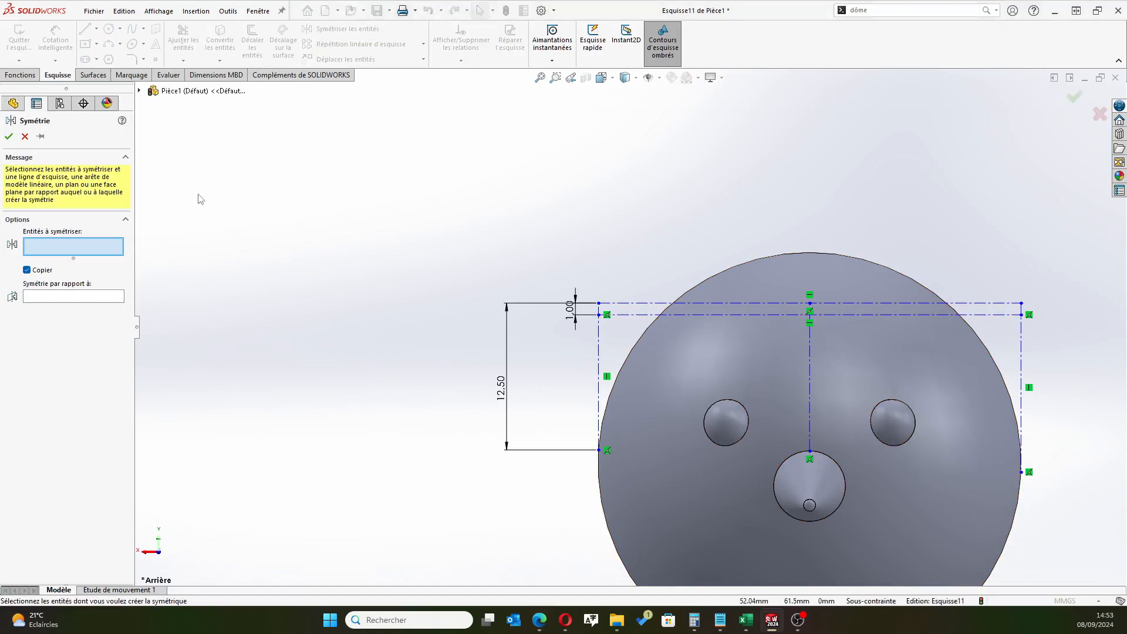
left_click(701, 318)
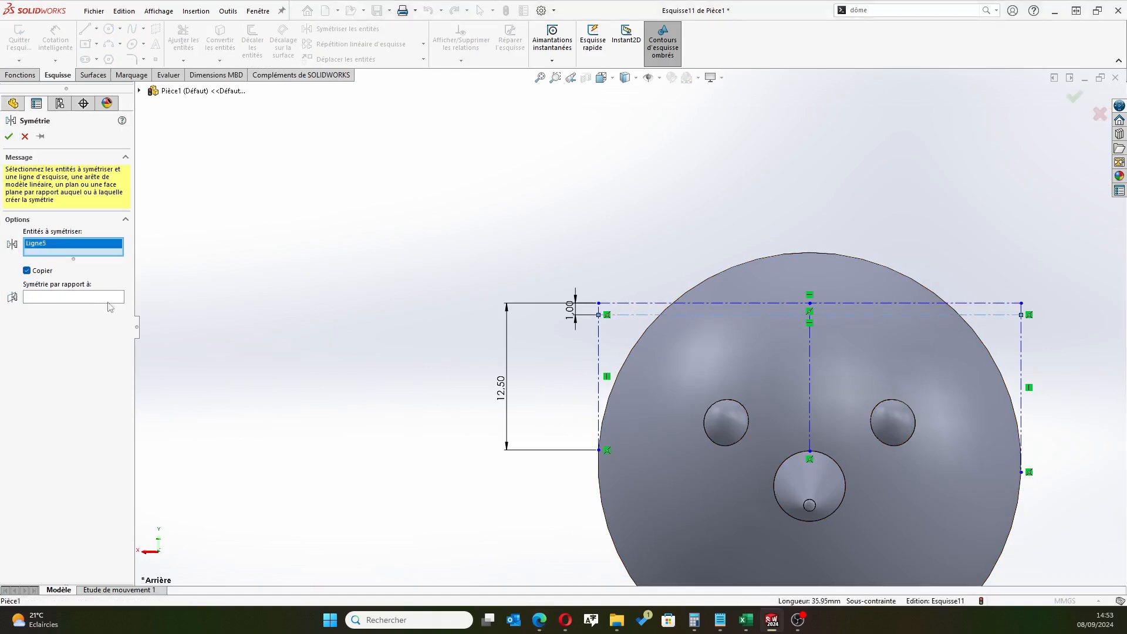
left_click(109, 300)
left_click(676, 303)
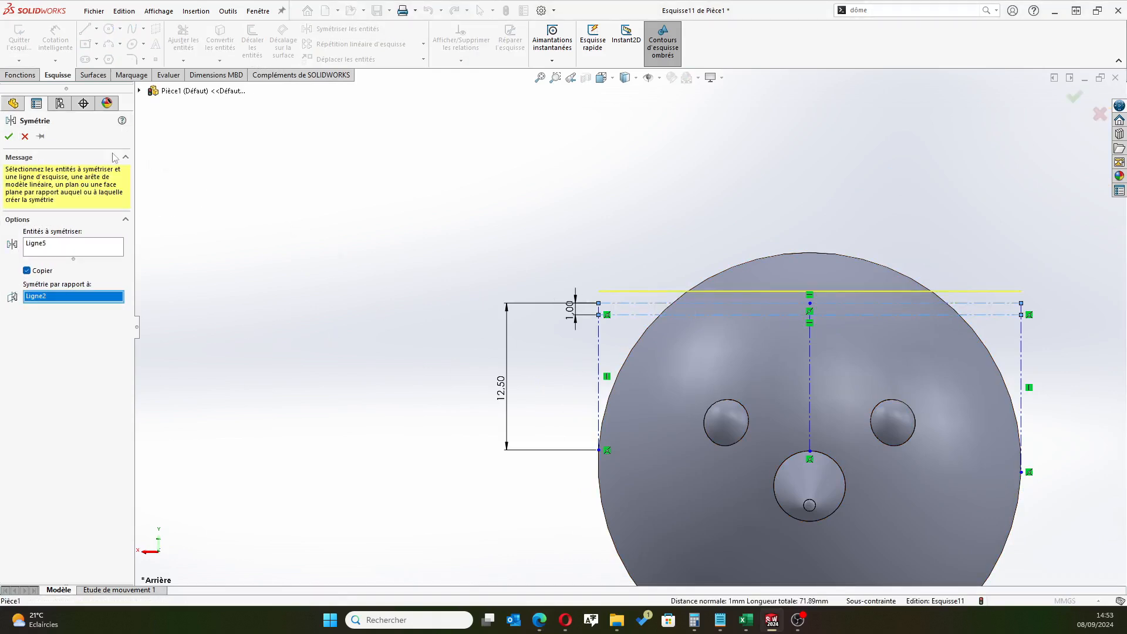
left_click(9, 137)
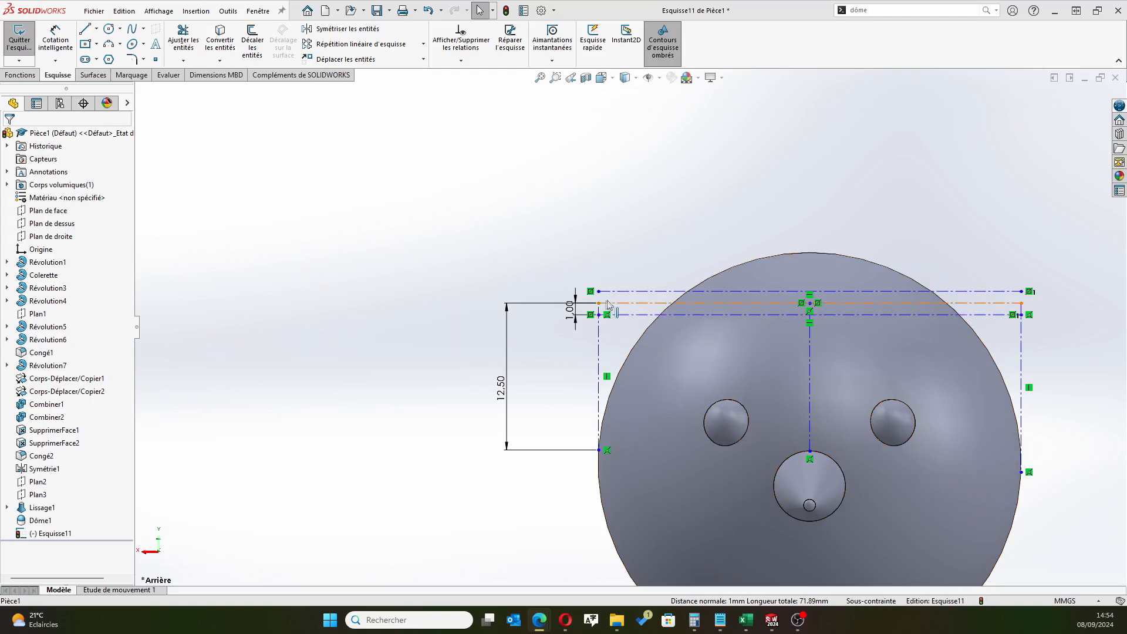
Draw a three-point arc of about 40 mm radius from one end of the middle horizontal line to its midpoint, bulging up to the upper line
left_click(120, 46)
left_click(139, 88)
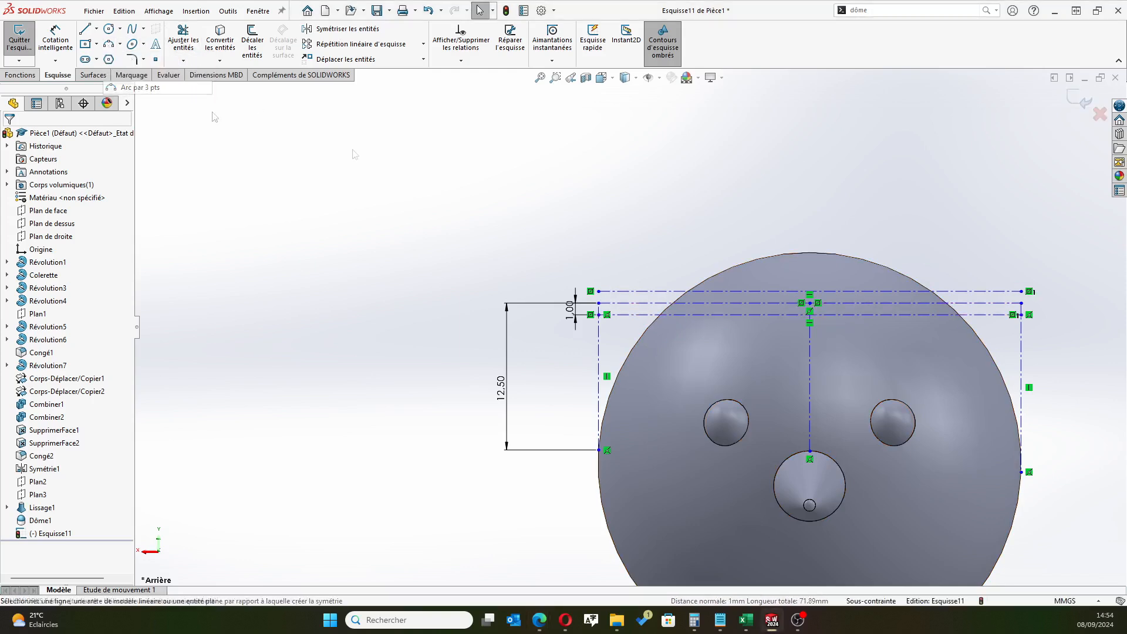
left_click(599, 303)
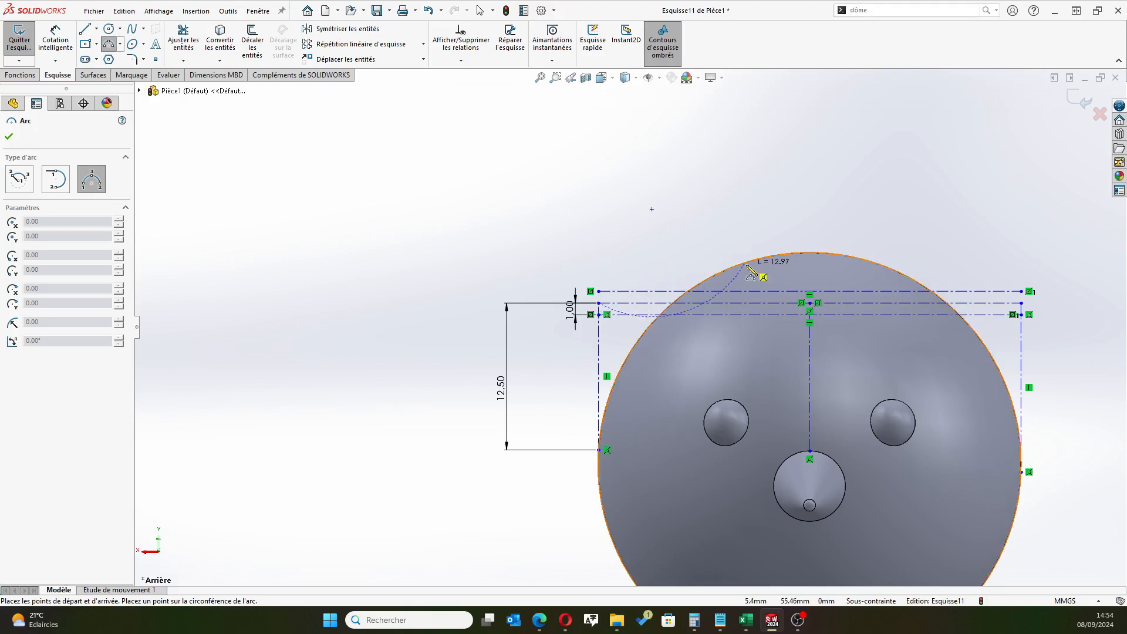
left_click(810, 302)
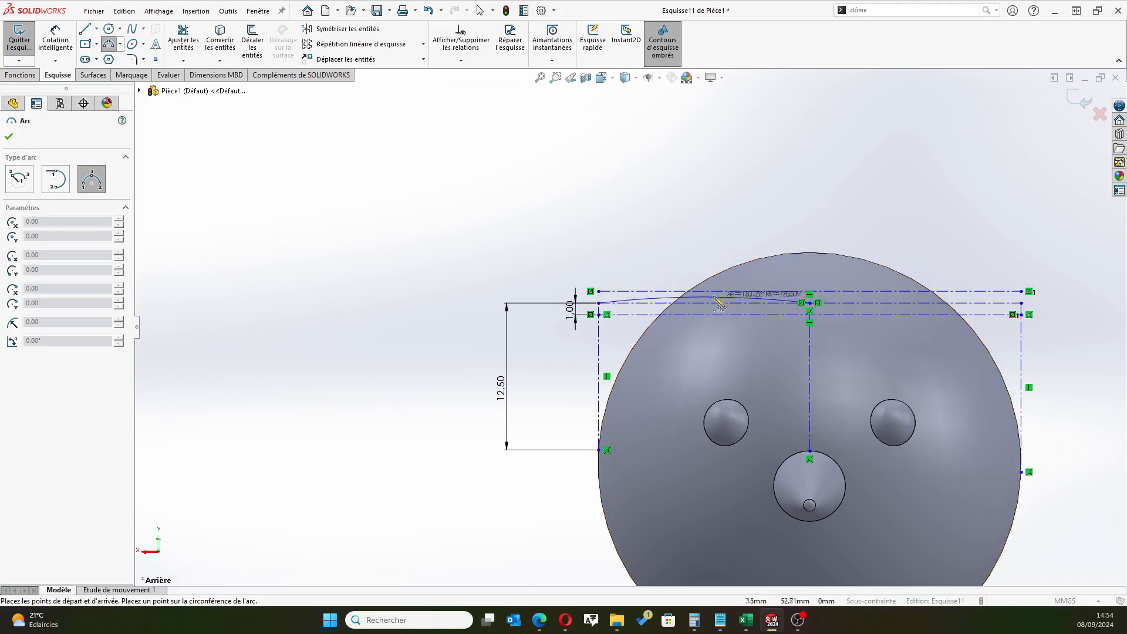
left_click(713, 300)
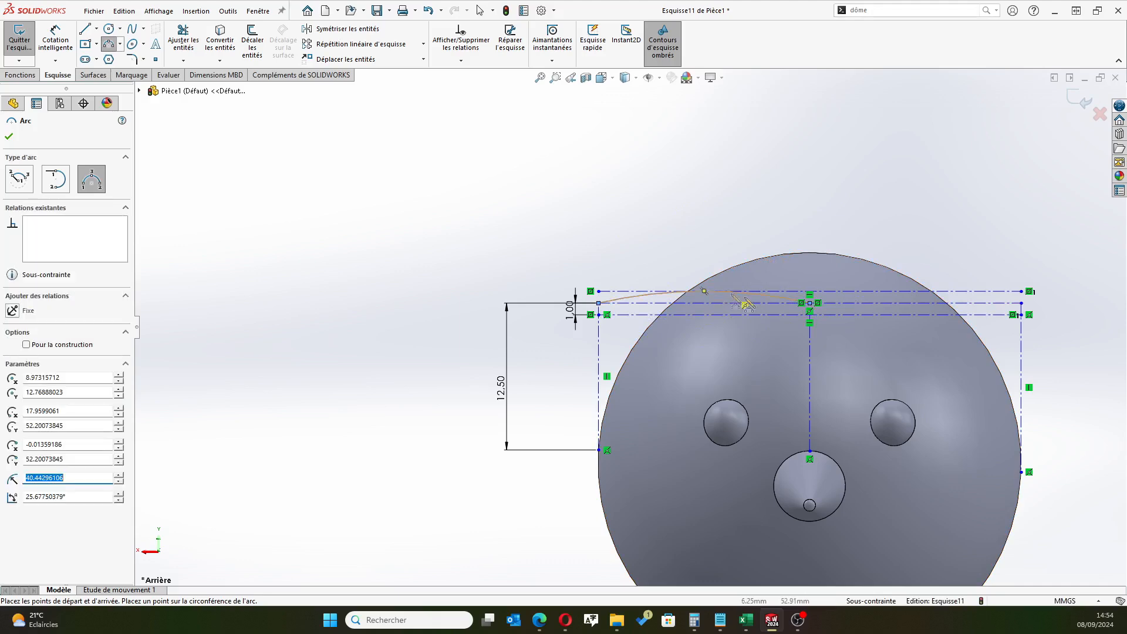
scroll(1068, 314, "down", 3)
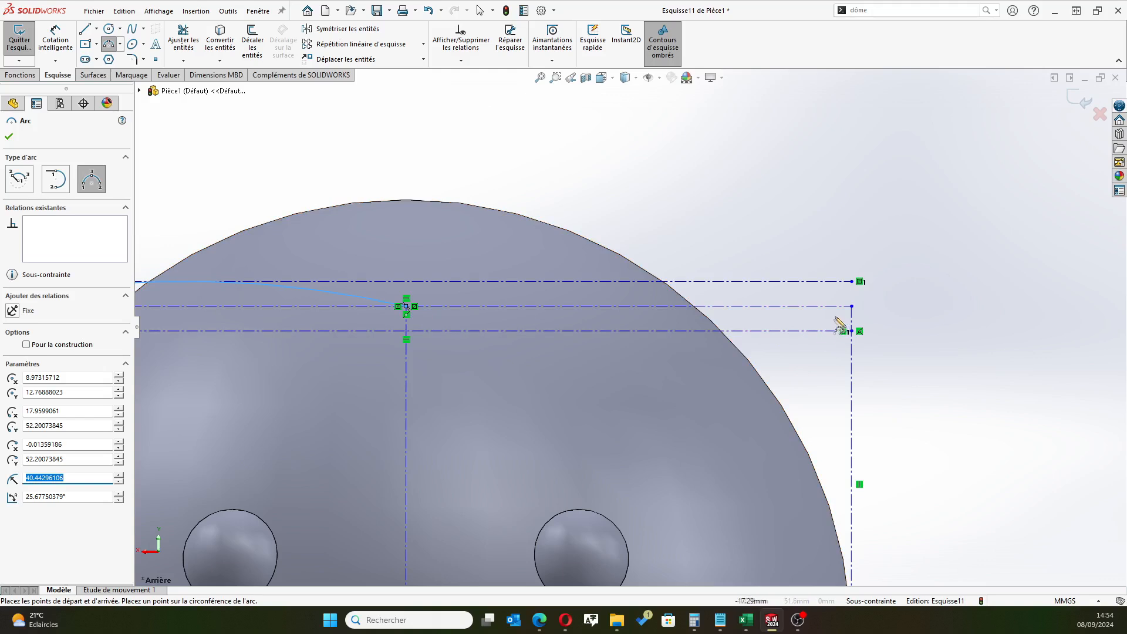
Draw a three-point arc of about 42 mm radius from the middle horizontal line's other end to its midpoint, bulging down to the lower line
left_click(851, 307)
left_click(406, 305)
left_click(660, 331)
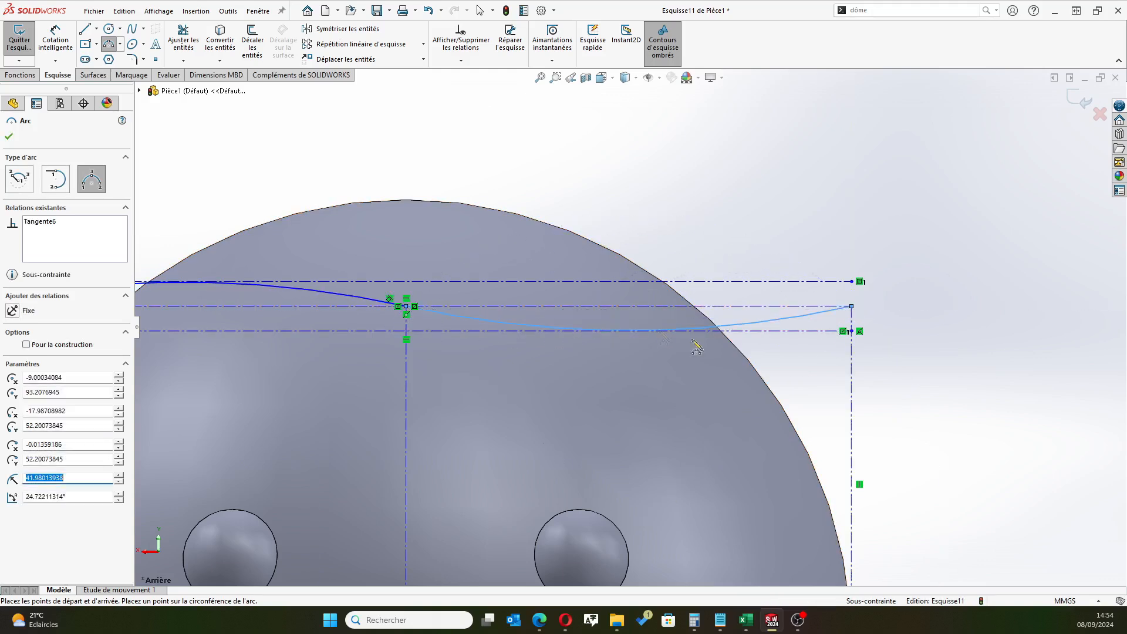
scroll(229, 399, "up", 4)
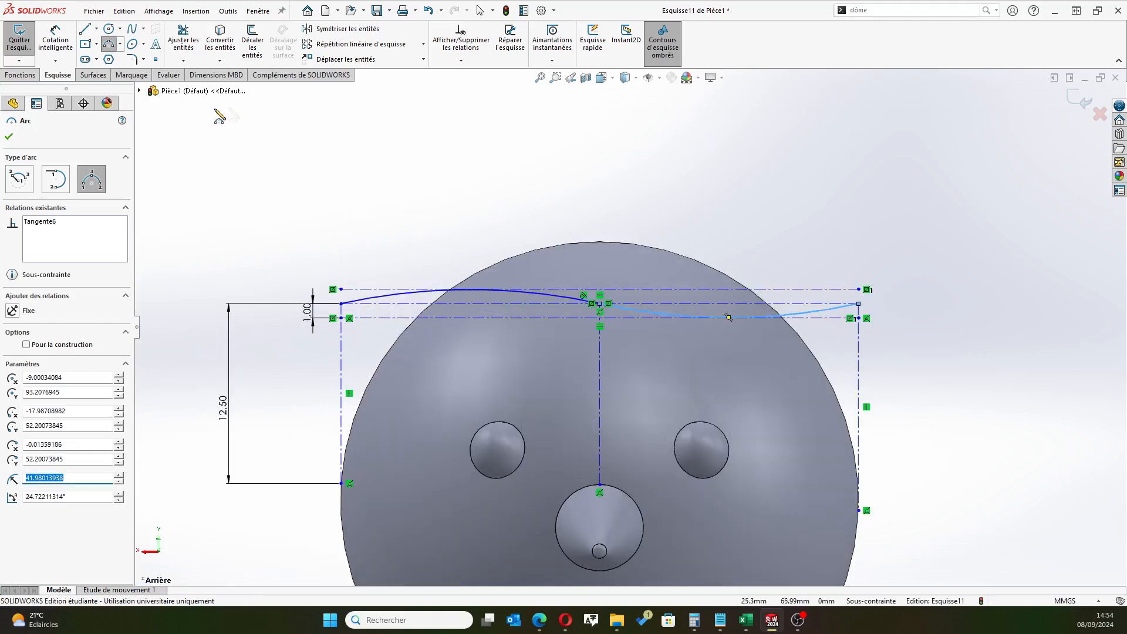
key("Escape")
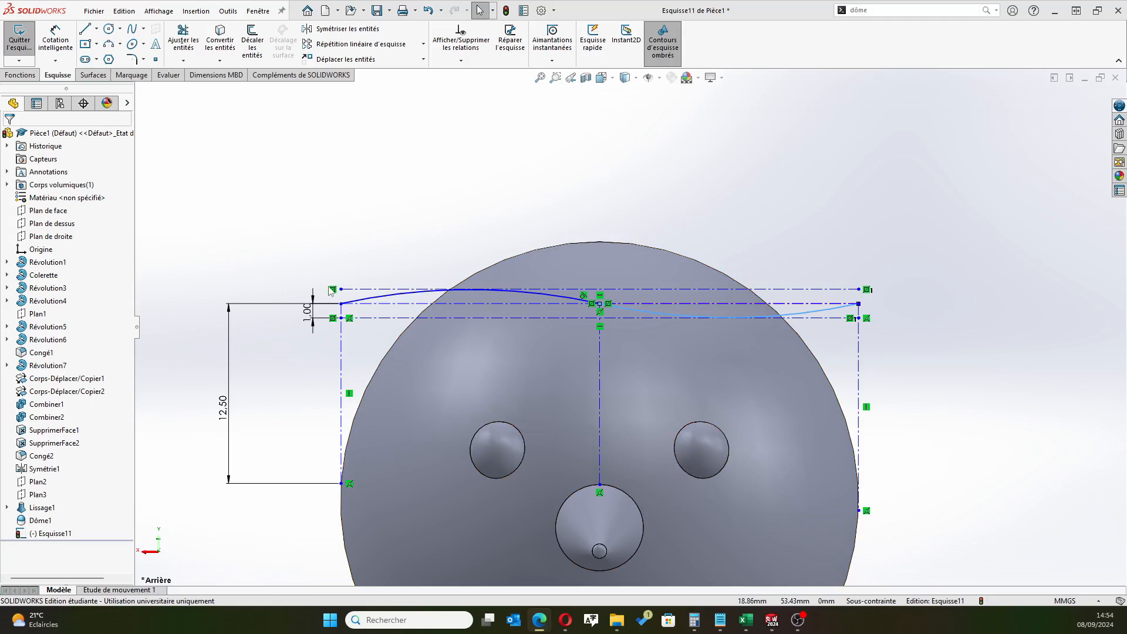
Select the first arc's outer end point and exit the curve sketch
left_click(326, 208)
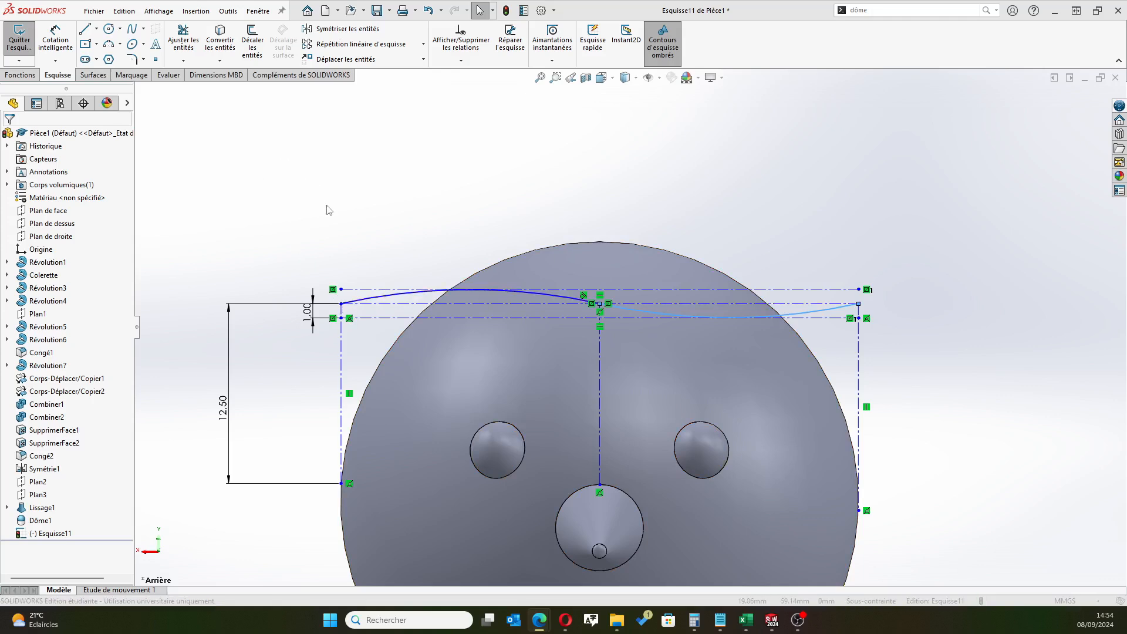
left_click(342, 305)
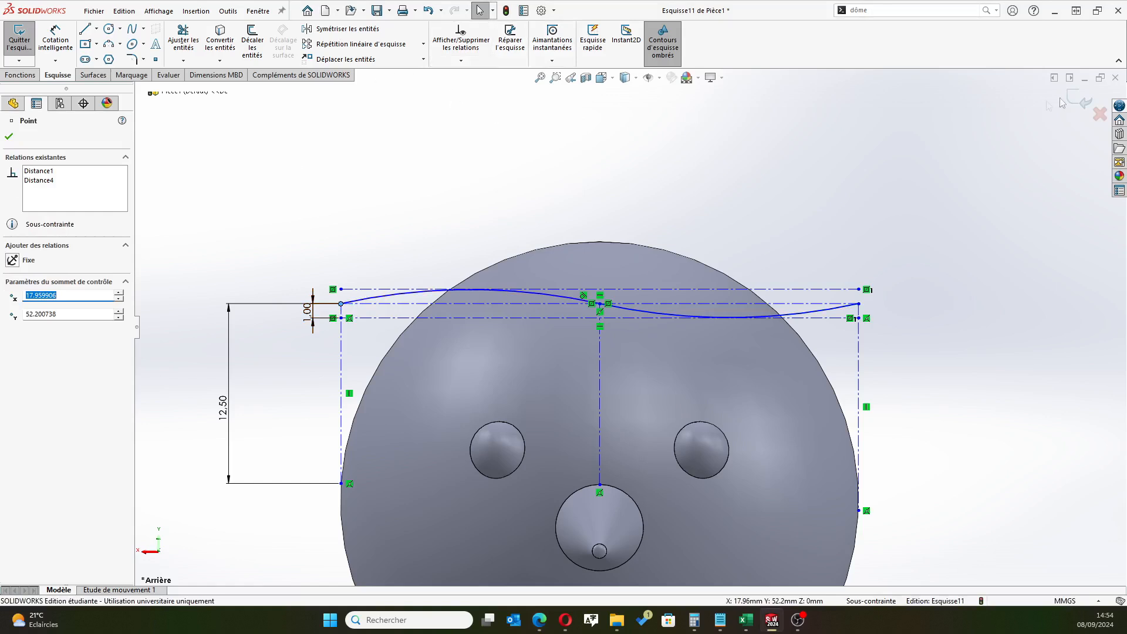
left_click(1079, 104)
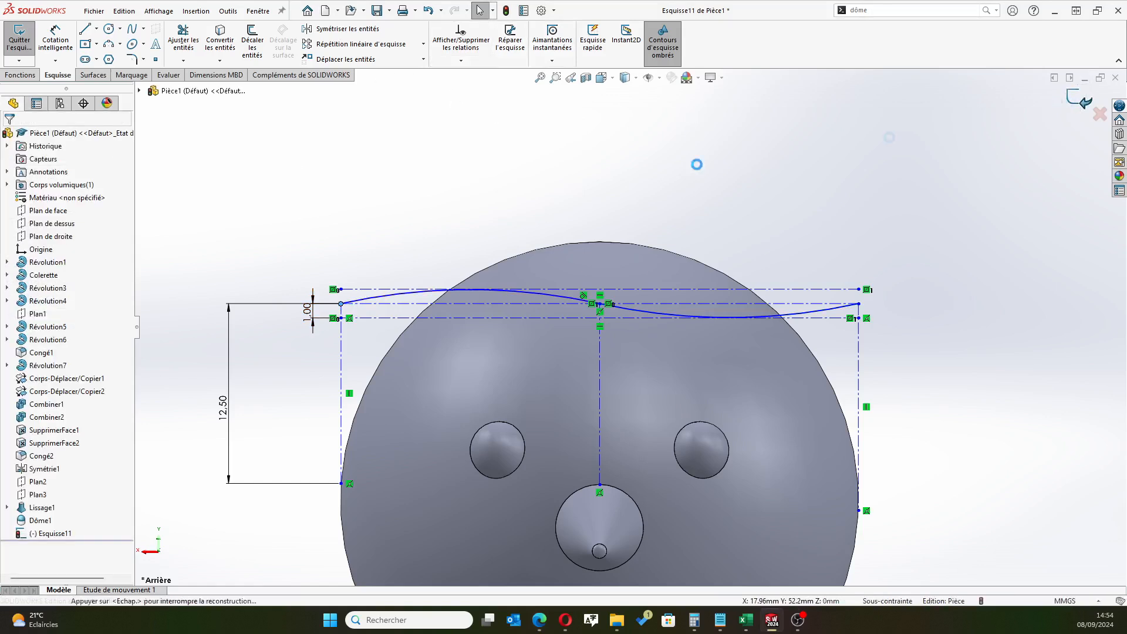
Create a reference plane through the curve's outer end point, parallel to the right plane (Plan de droite)
left_click(339, 304)
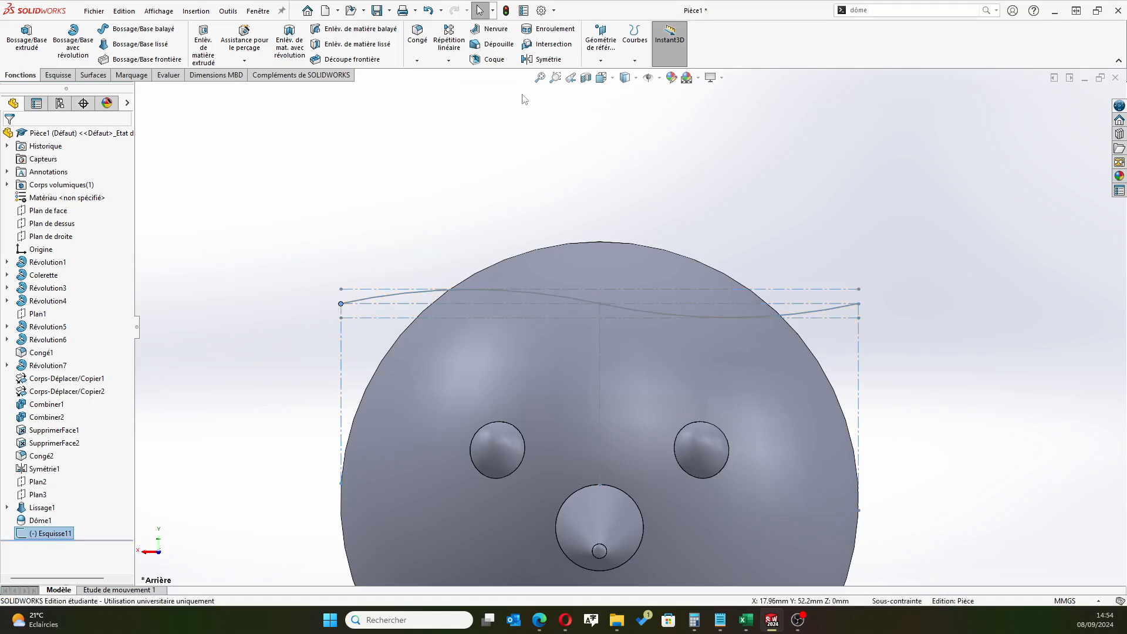
left_click(605, 46)
left_click(613, 76)
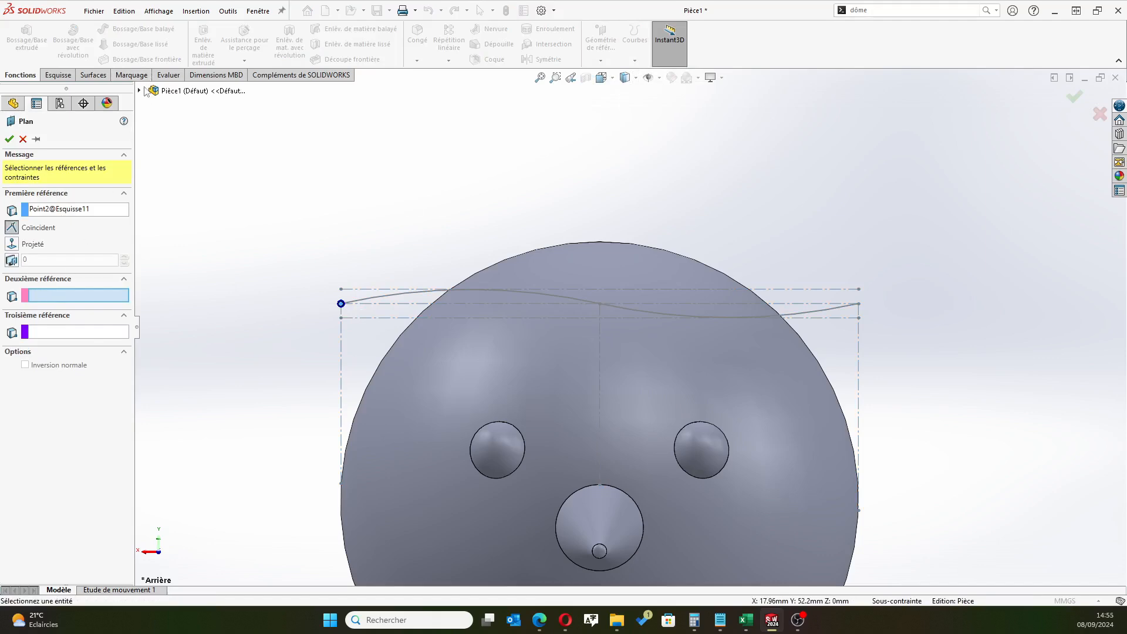
left_click(140, 91)
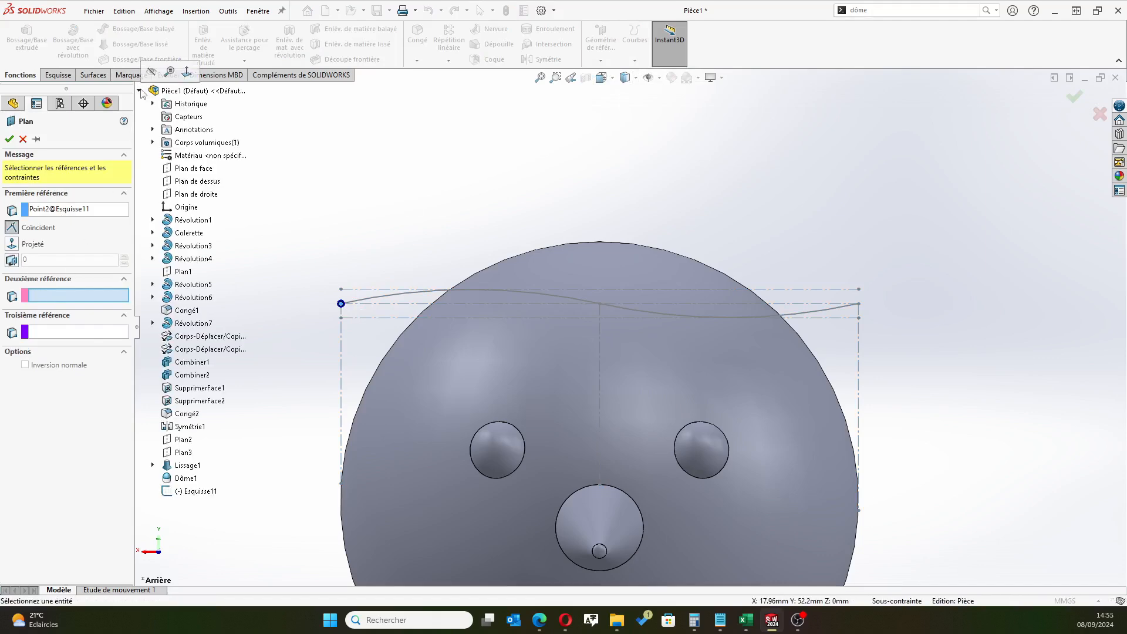
left_click(196, 193)
middle_click_drag(394, 252, 467, 262)
left_click(9, 139)
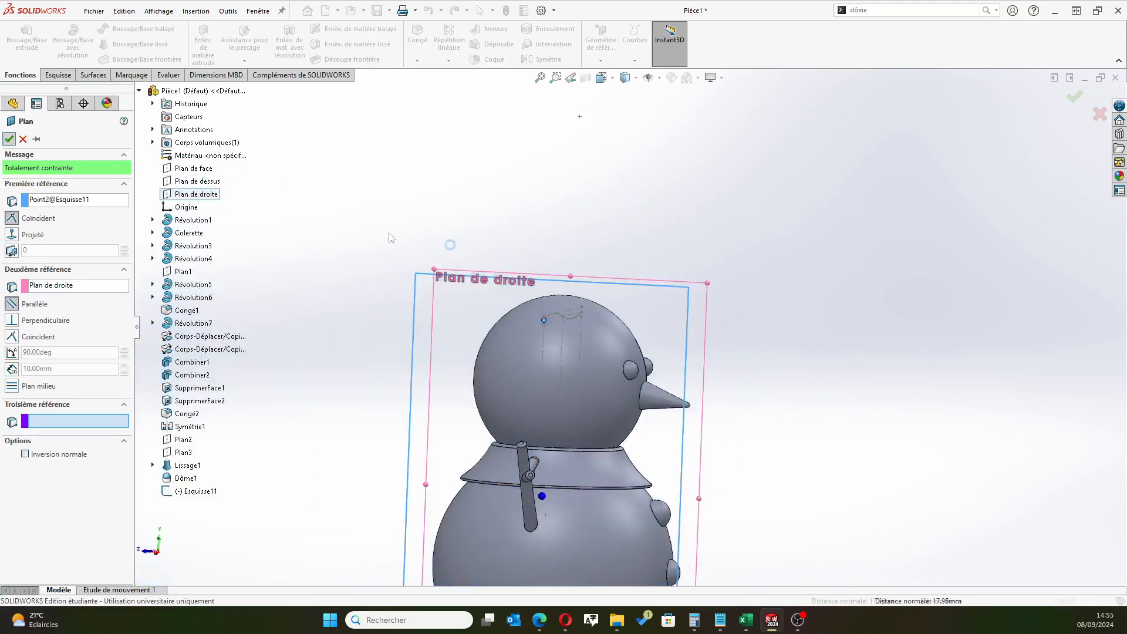
Start a new sketch on Plan4, the plane at the end of the curve
middle_click_drag(411, 211, 448, 214)
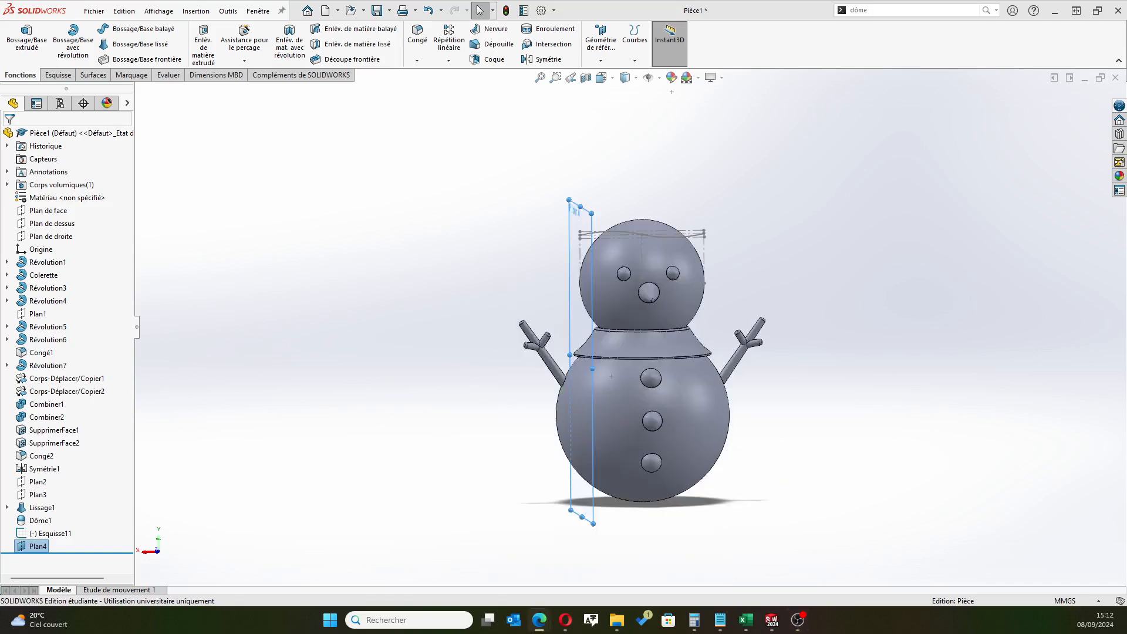
mouse_move(503, 300)
middle_mouse_down()
mouse_move(506, 364)
mouse_move(524, 292)
middle_mouse_up()
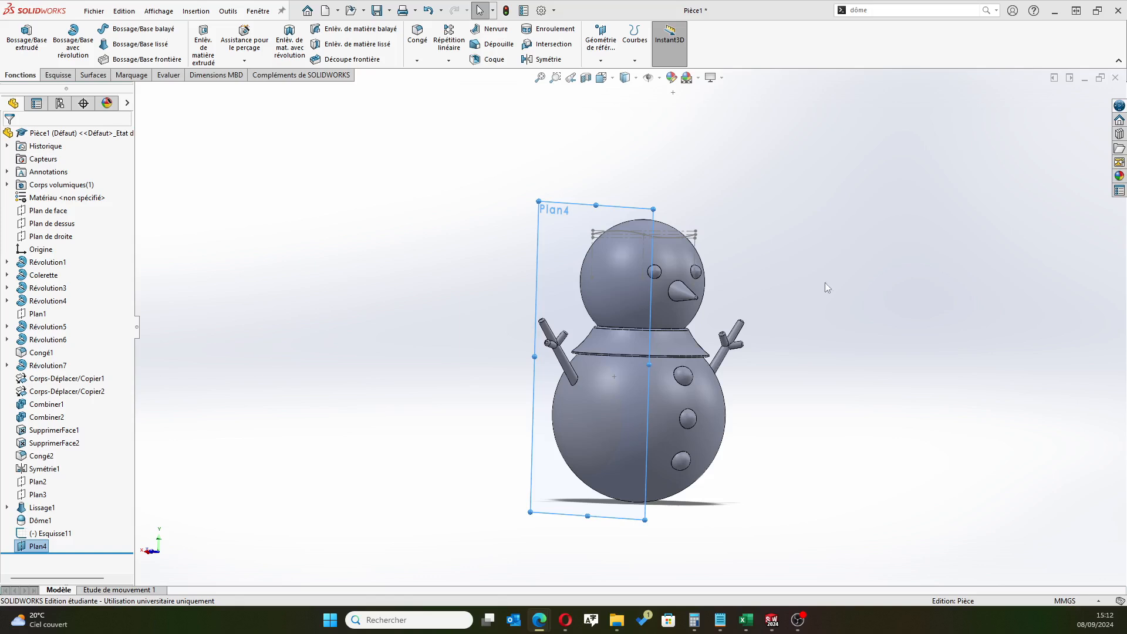
scroll(625, 245, "down", 5)
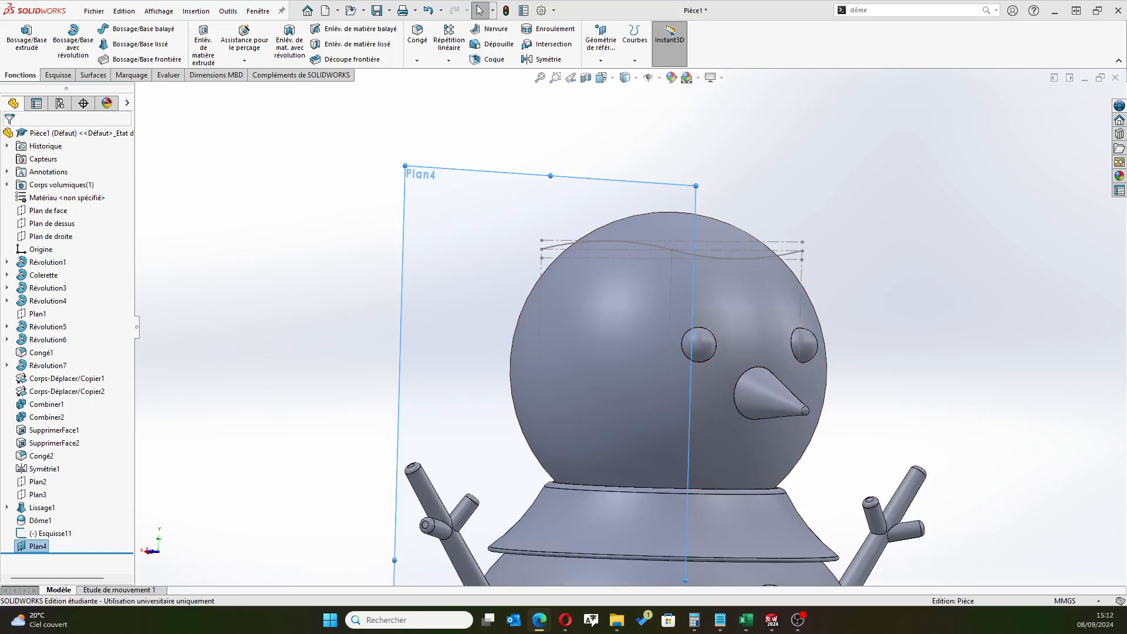
left_click(38, 546)
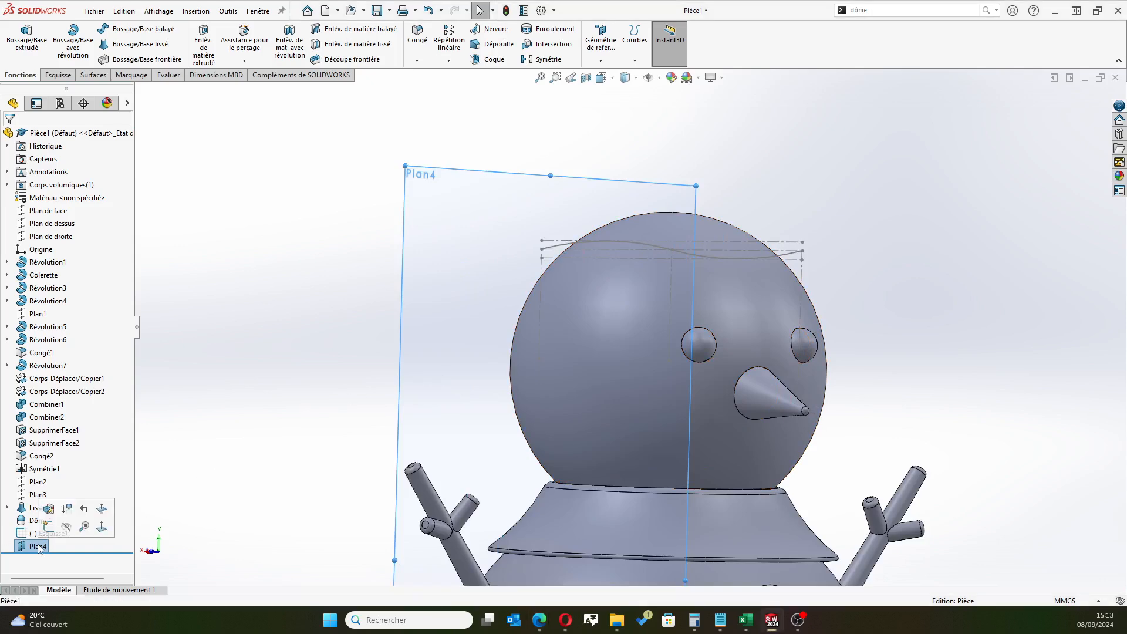
left_click(47, 527)
Draw a vertical construction line about 16 mm long from the lower end of the existing vertical line up through the head's centre
scroll(677, 108, "down", 5)
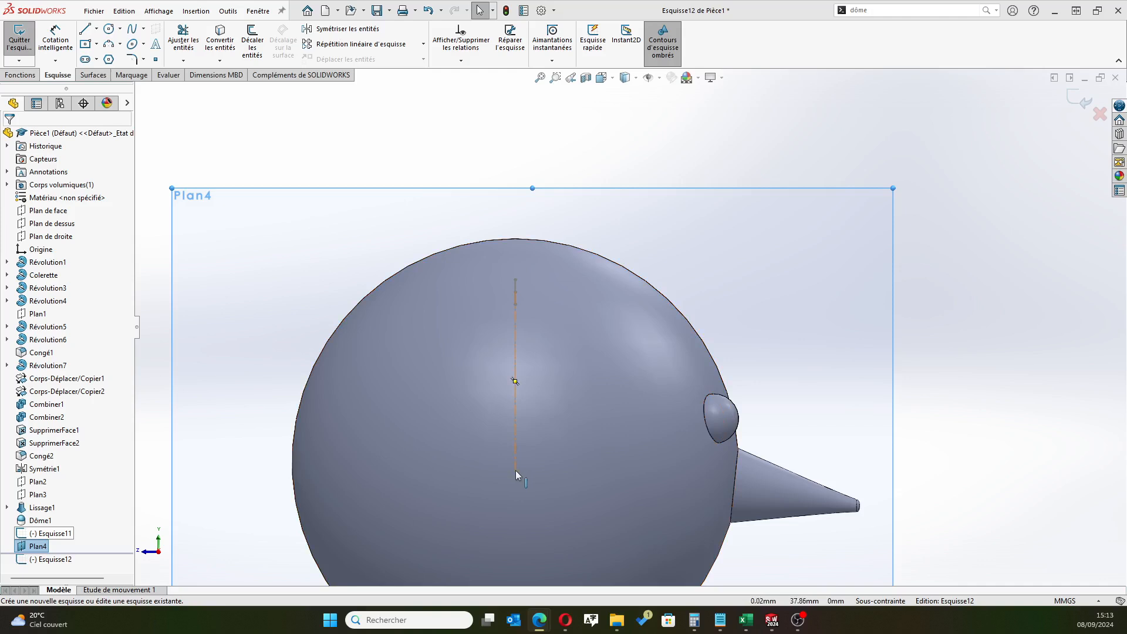
left_click(96, 29)
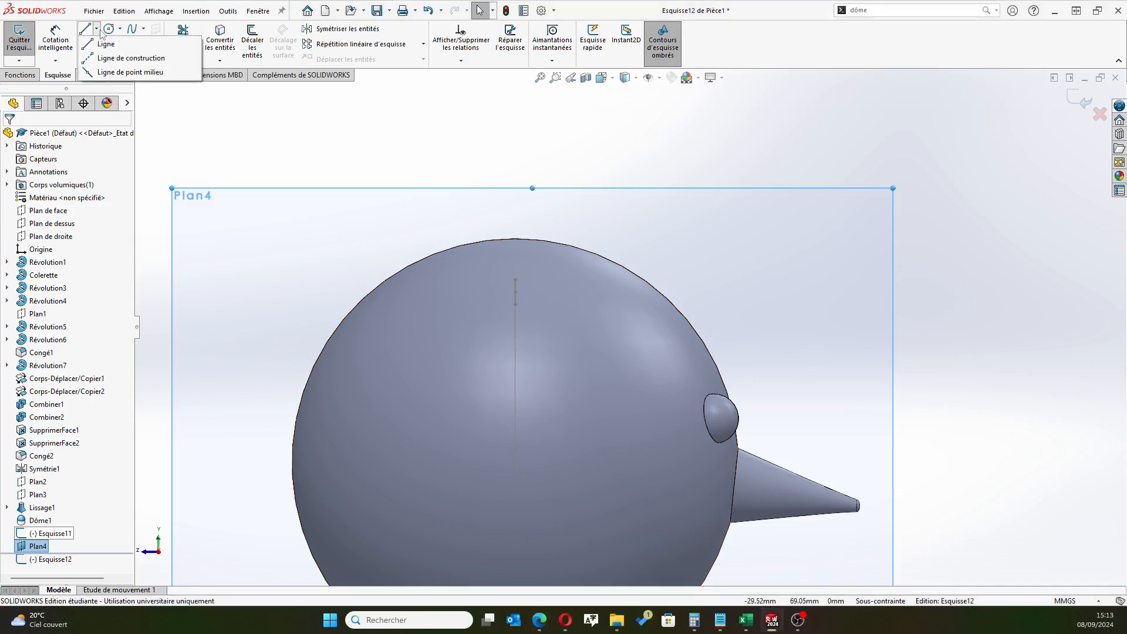
left_click(120, 57)
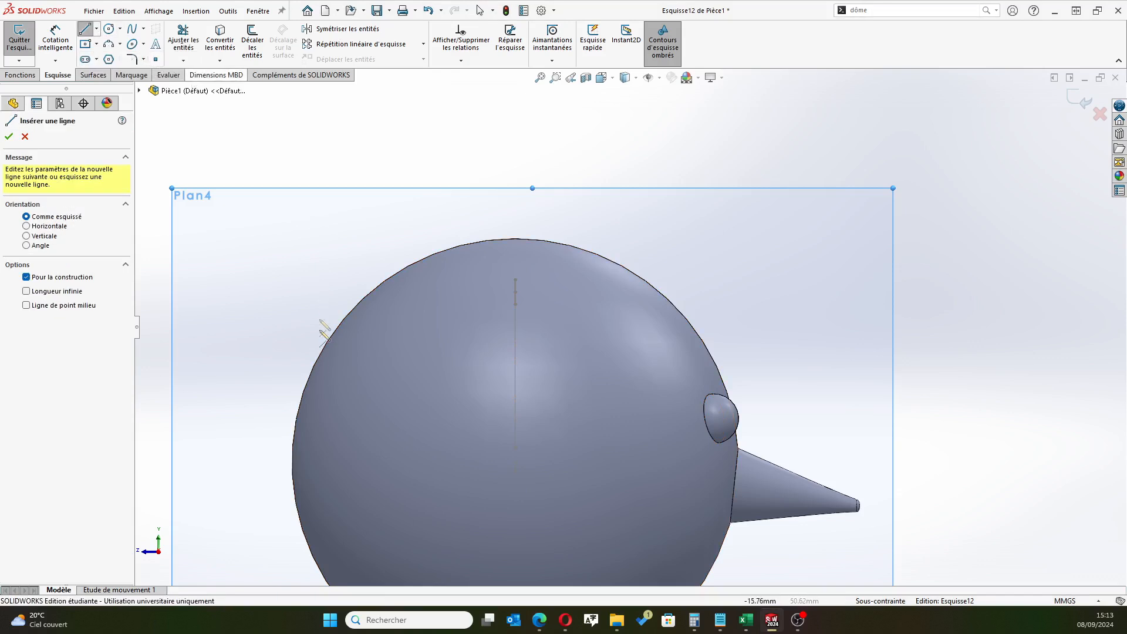
left_click(515, 470)
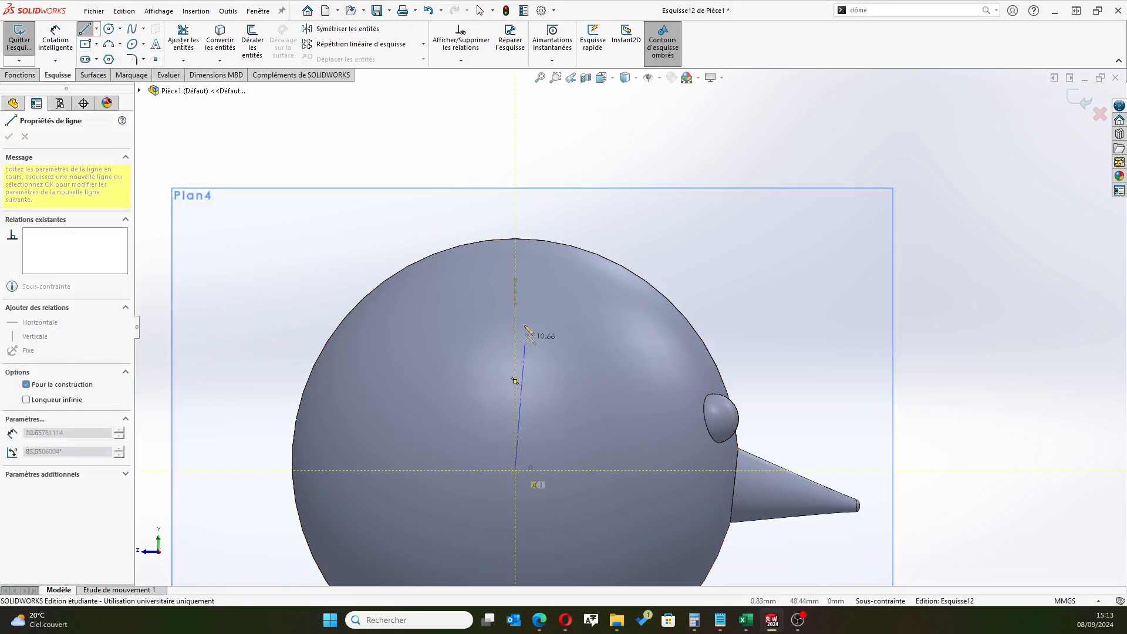
left_click(515, 276)
right_click(698, 206)
left_click(707, 213)
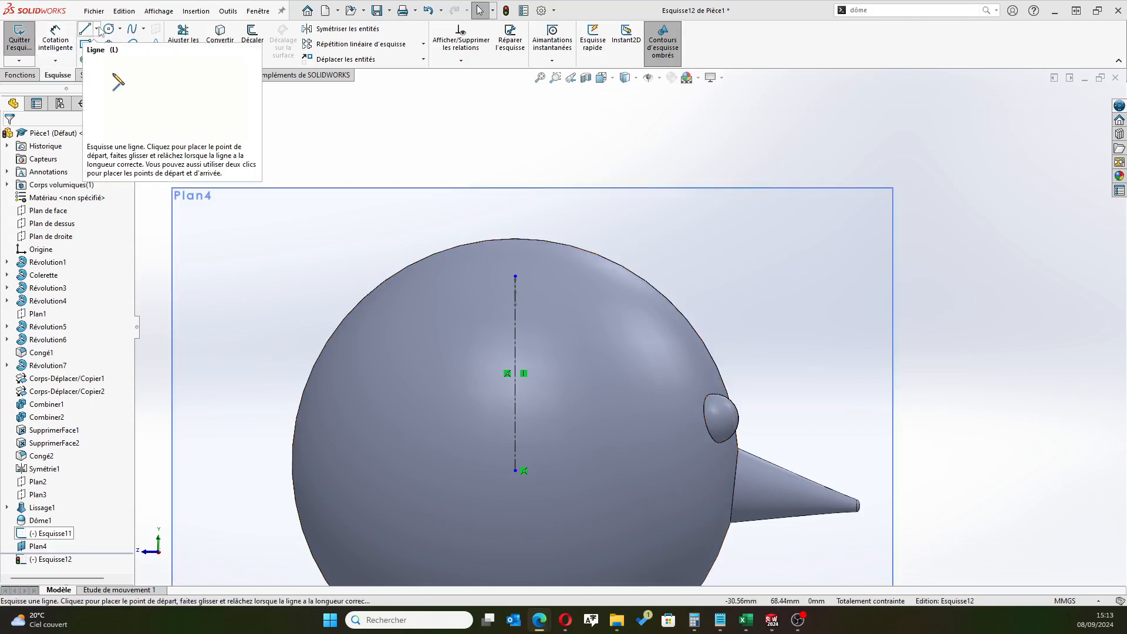
Draw a 14 mm vertical construction line up from the head's rear edge, continued by a horizontal one about 35 mm long across the head
left_click(96, 29)
left_click(123, 93)
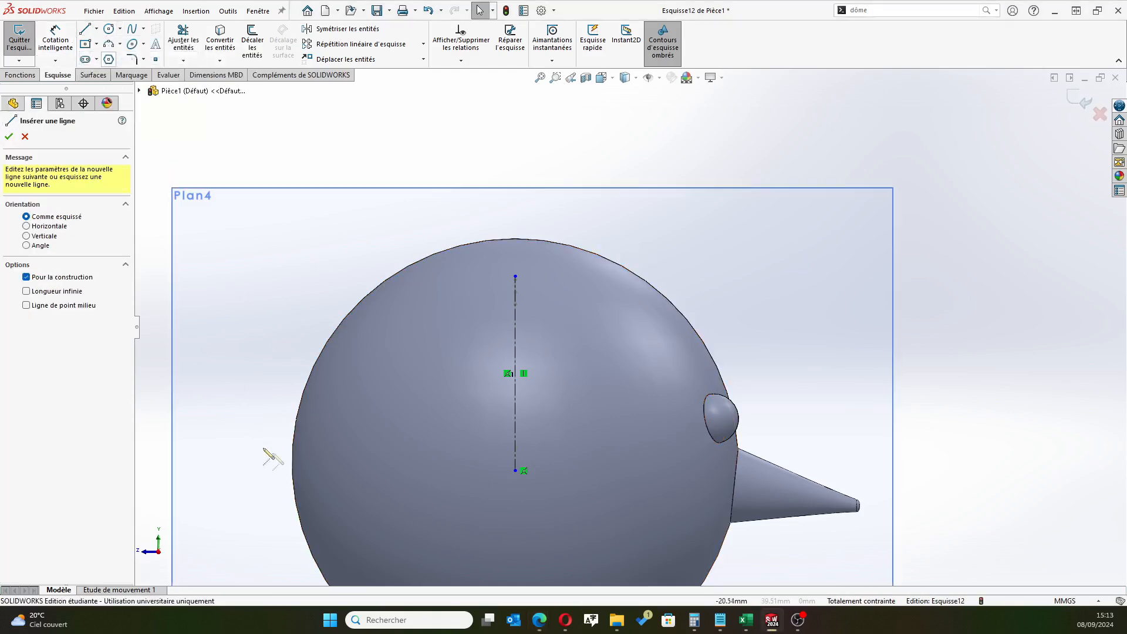
left_click(292, 449)
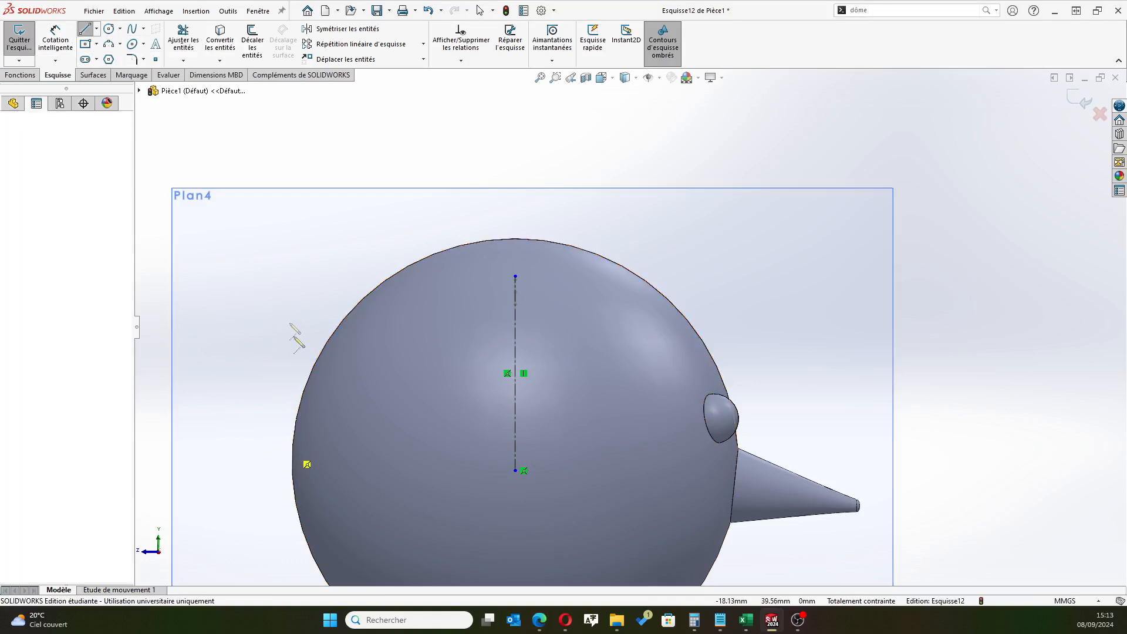
left_click(292, 276)
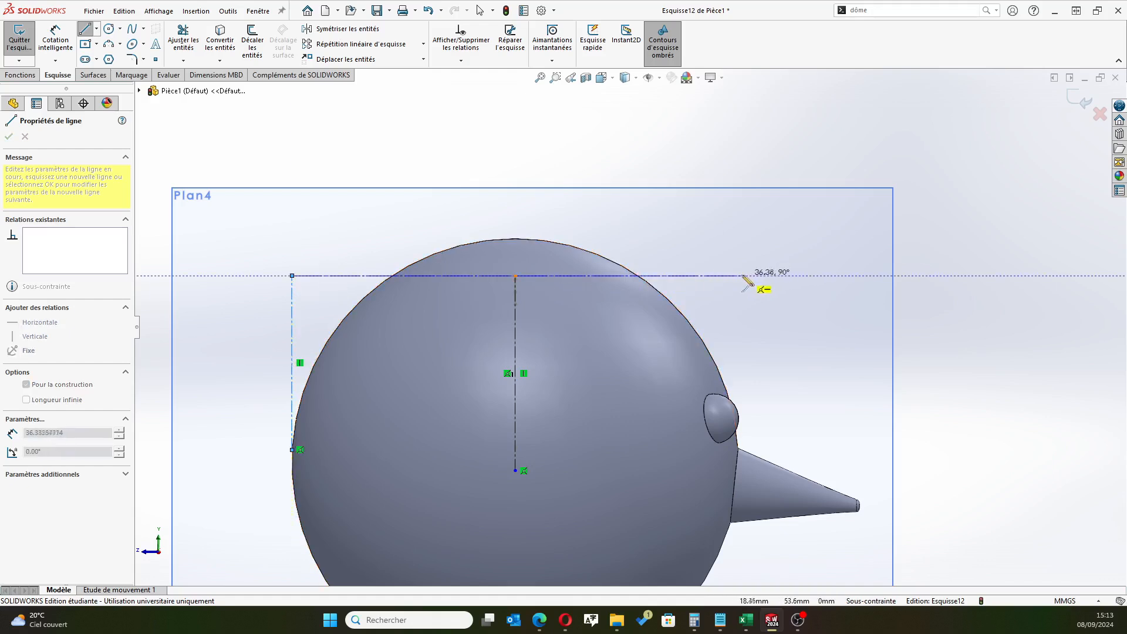
left_click(724, 276)
right_click(854, 222)
left_click(874, 224)
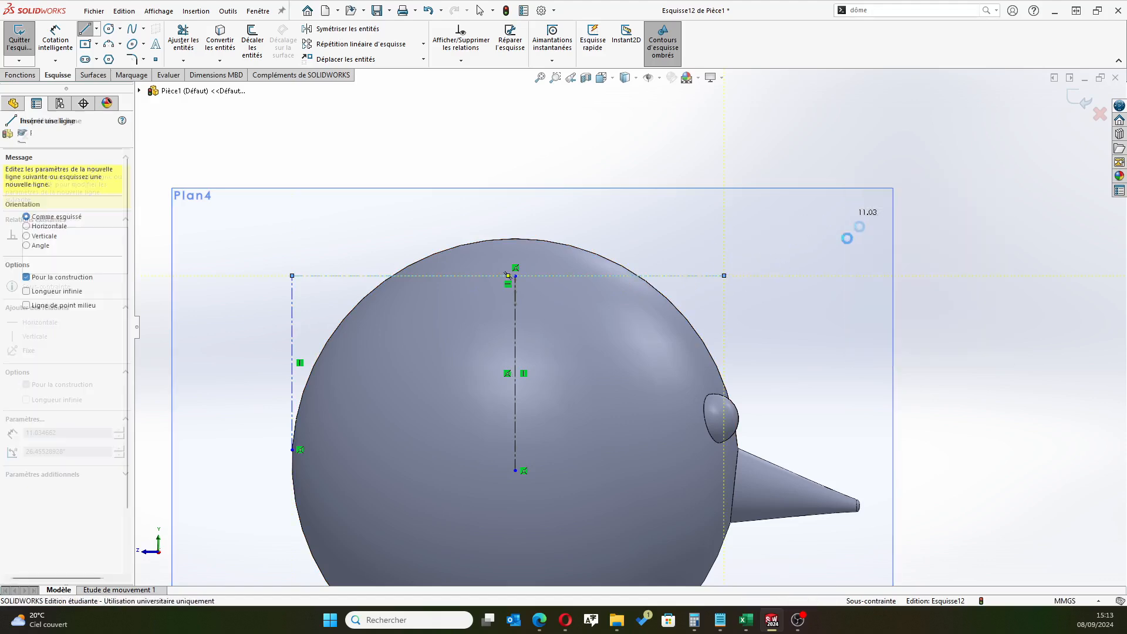
Make the horizontal construction line's midpoint coincident with the upper end of the central vertical line
scroll(460, 262, "down", 4)
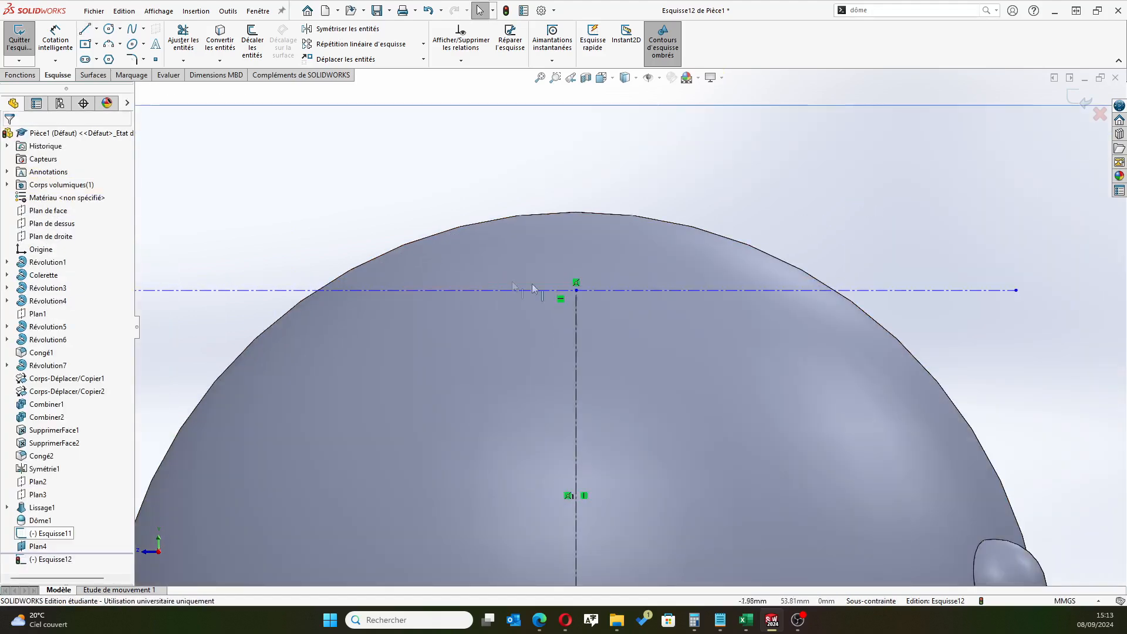
left_click(564, 291)
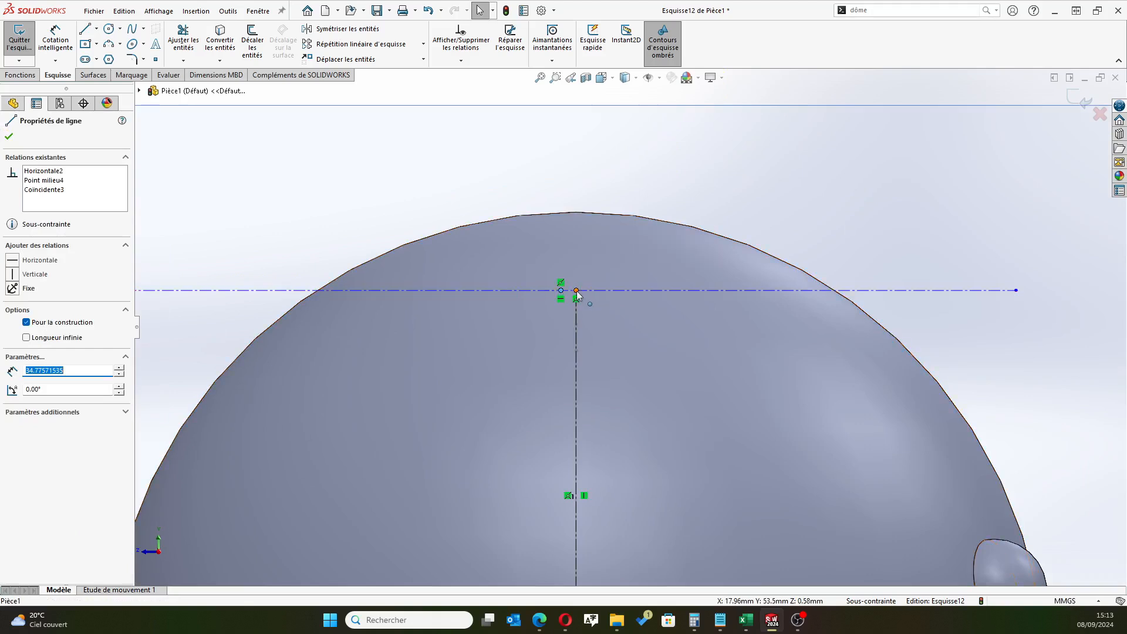
left_click(576, 292, "ctrl")
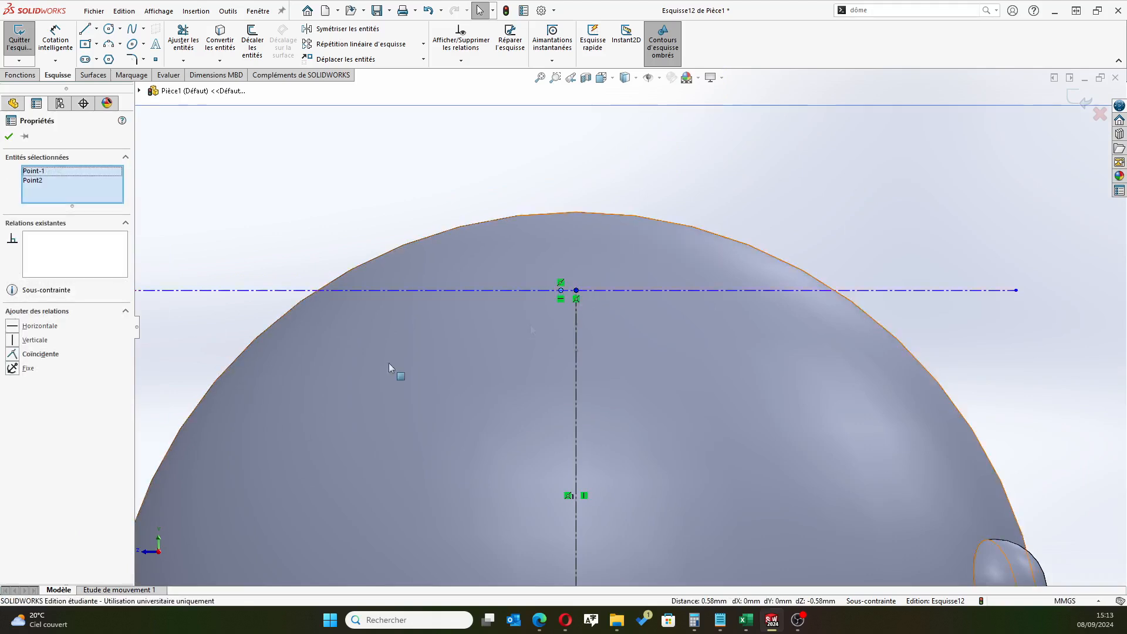
left_click(15, 357)
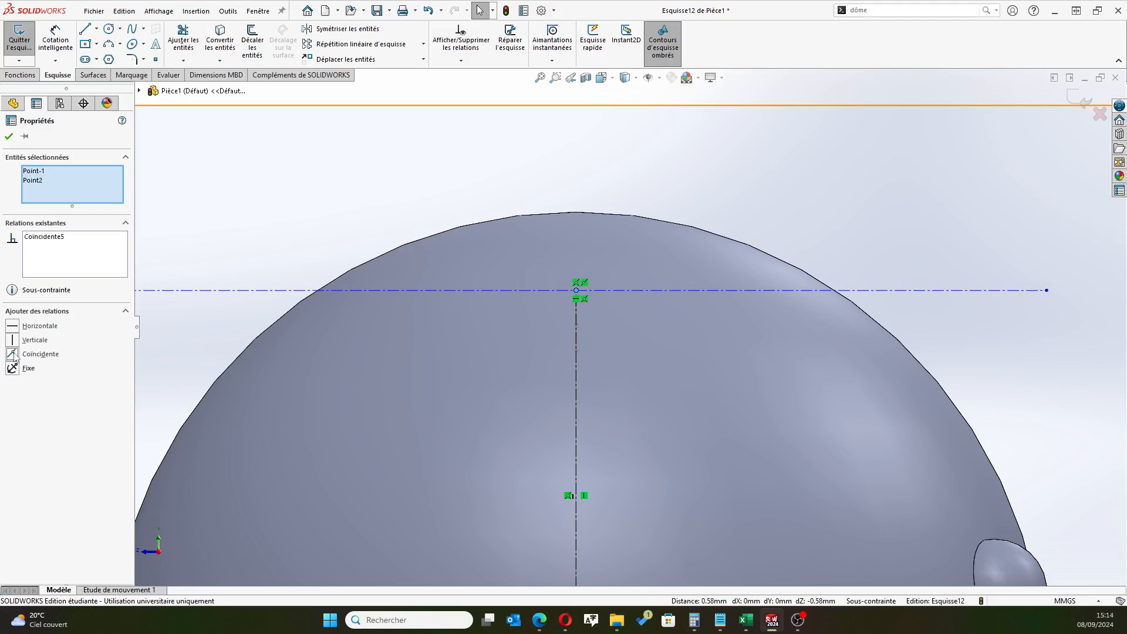
key("f")
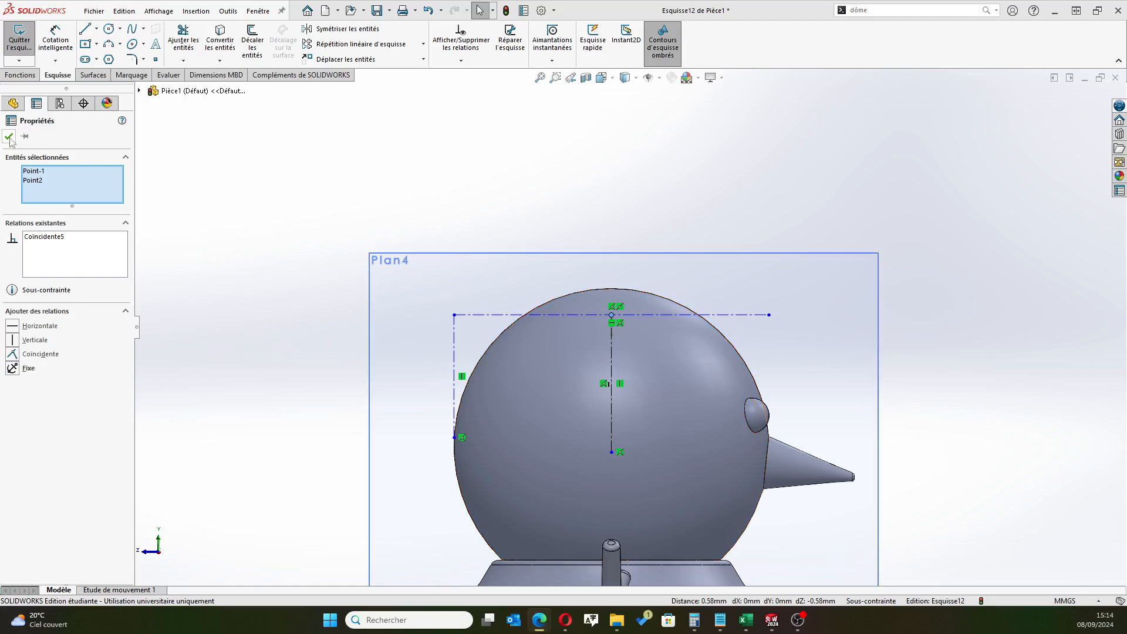
key("Escape")
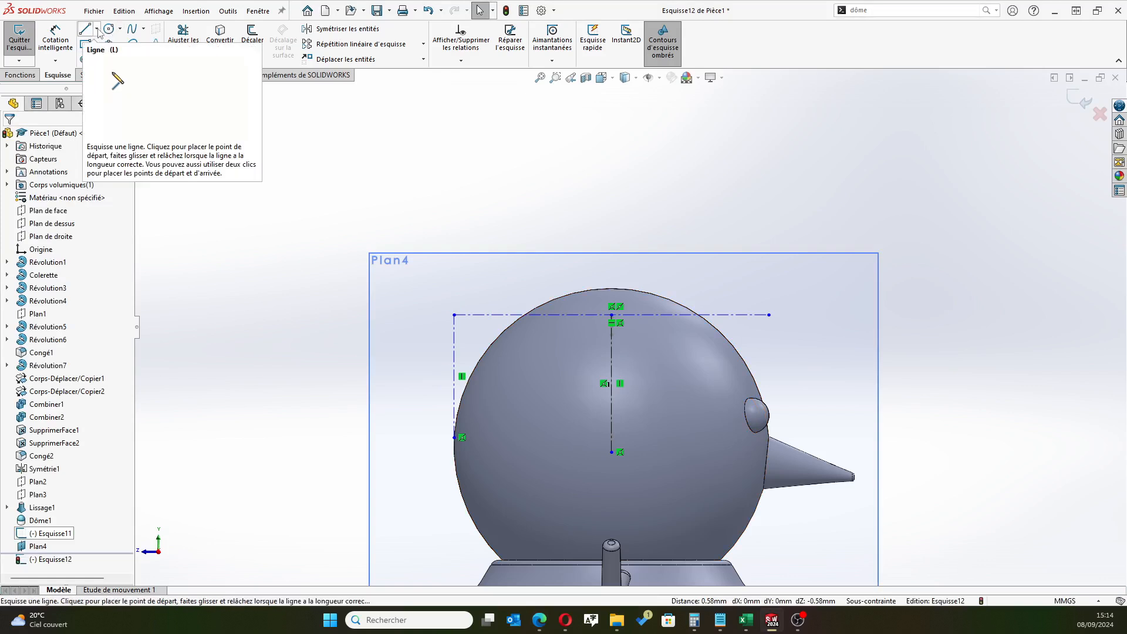
Draw a second horizontal construction line about 36 mm long just above the first, spanning the same width
left_click(97, 29)
left_click(102, 58)
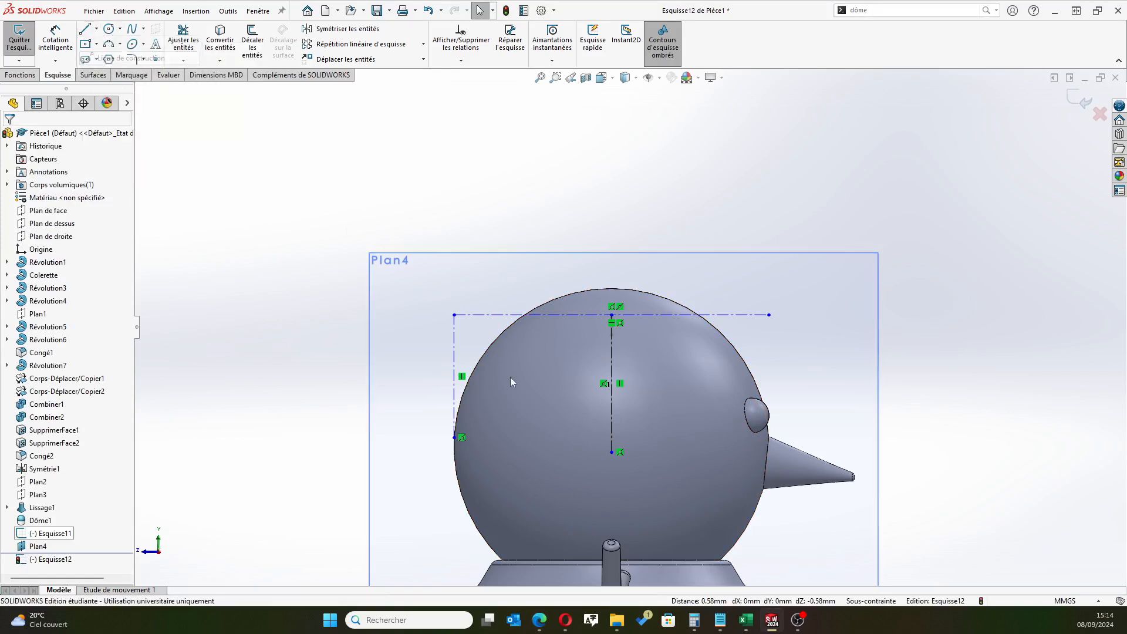
left_click(454, 315)
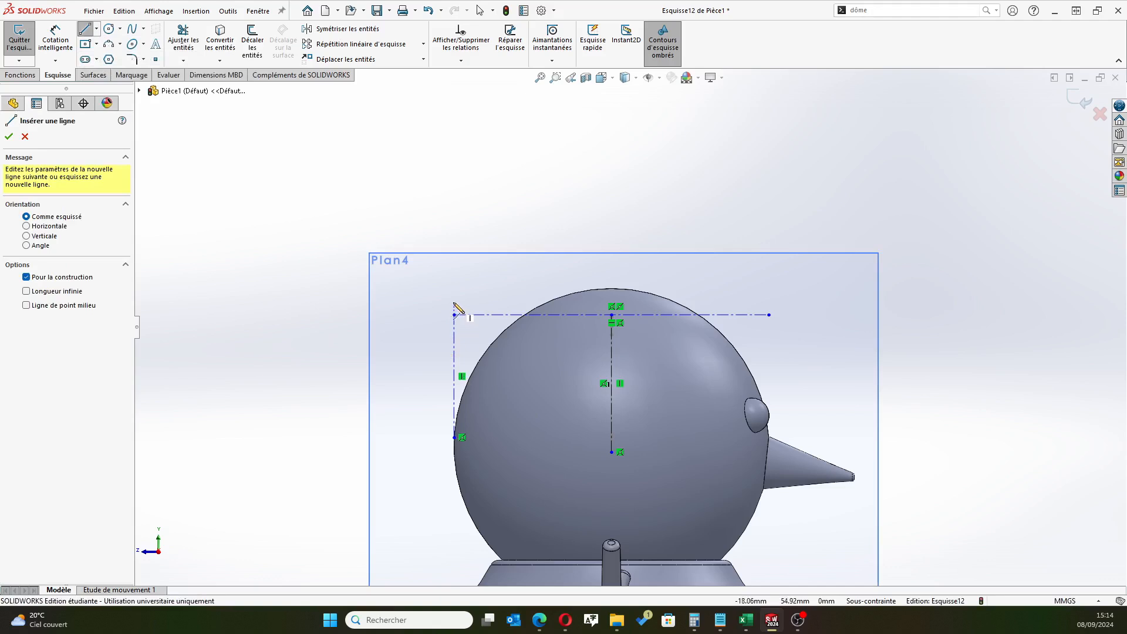
left_click(454, 303)
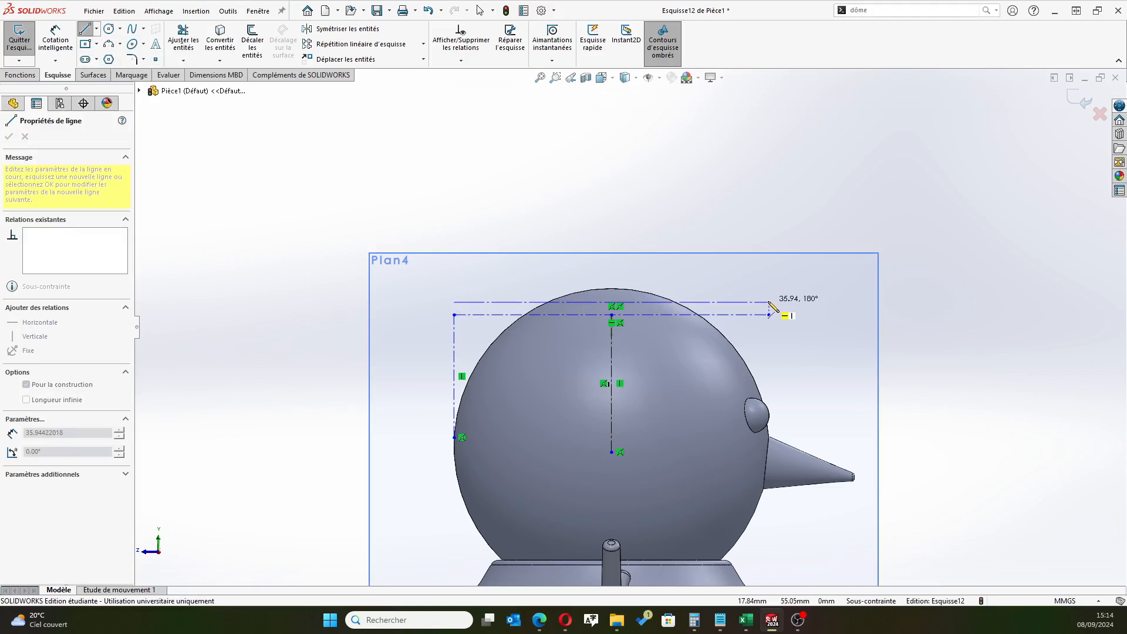
left_click(769, 302)
right_click(935, 189)
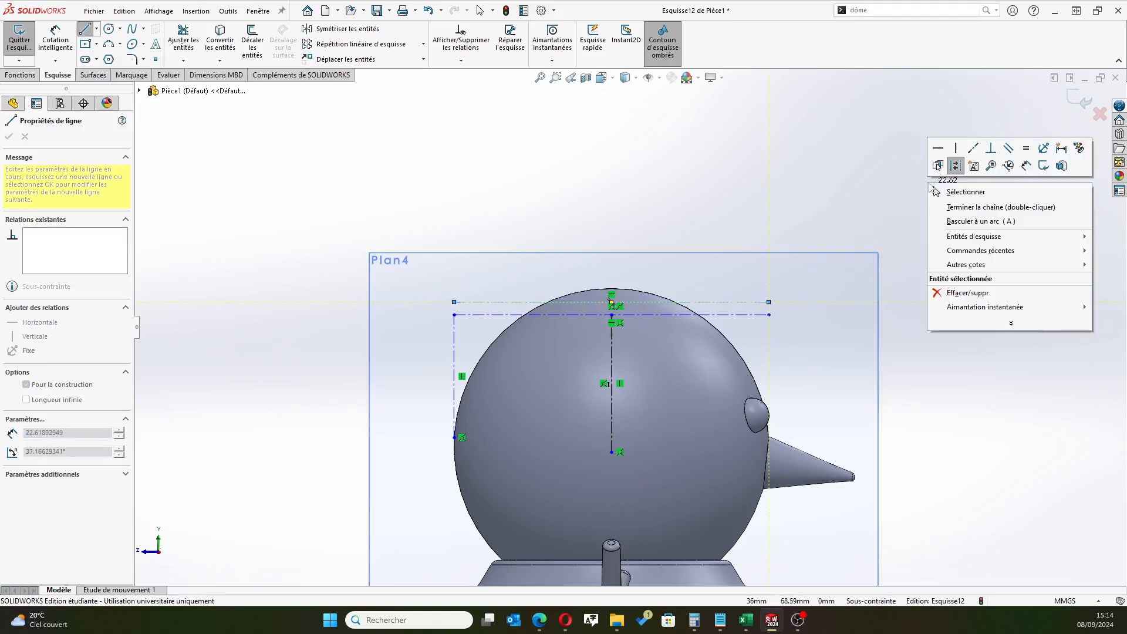
left_click(965, 192)
Set the distance between the two horizontal construction lines to 1 mm
left_click(55, 38)
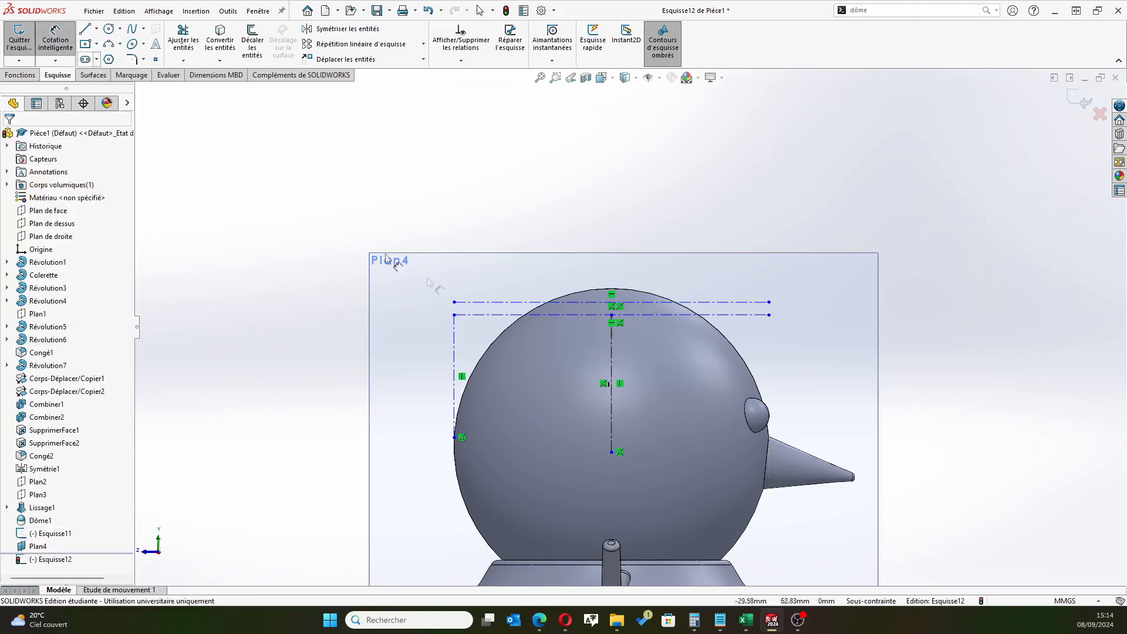
left_click(493, 303)
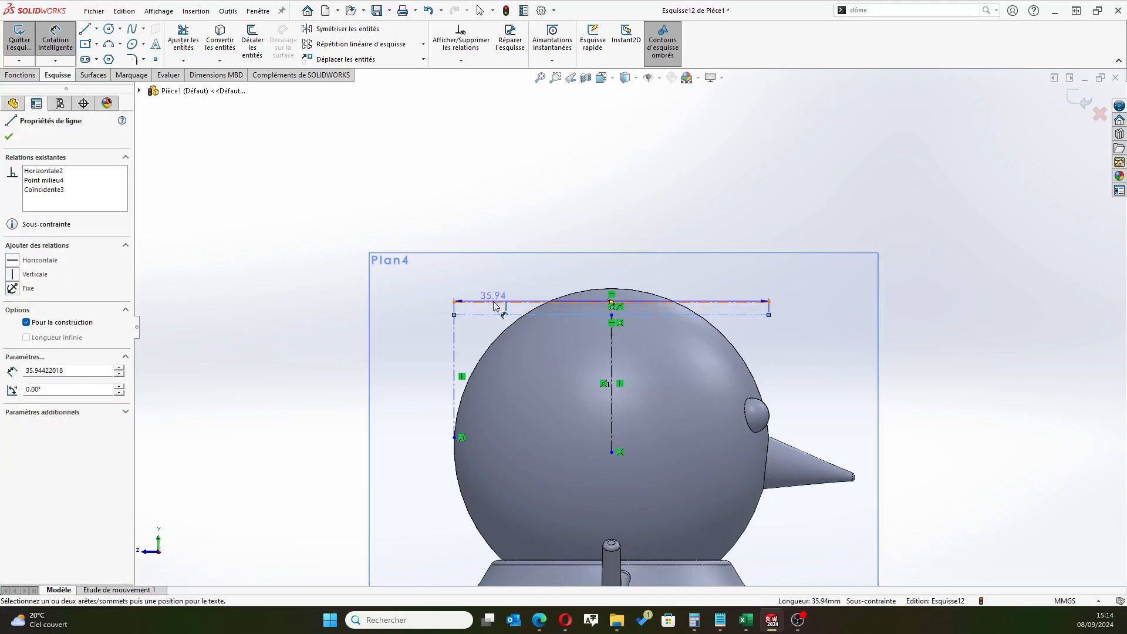
left_click(400, 308)
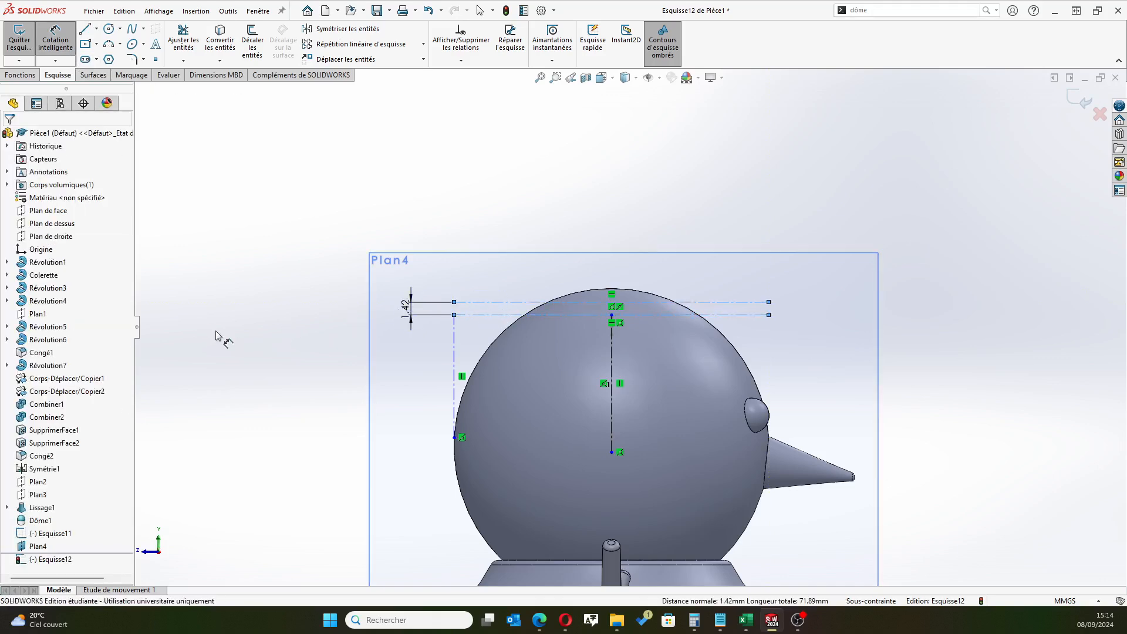
type("1")
key("Return")
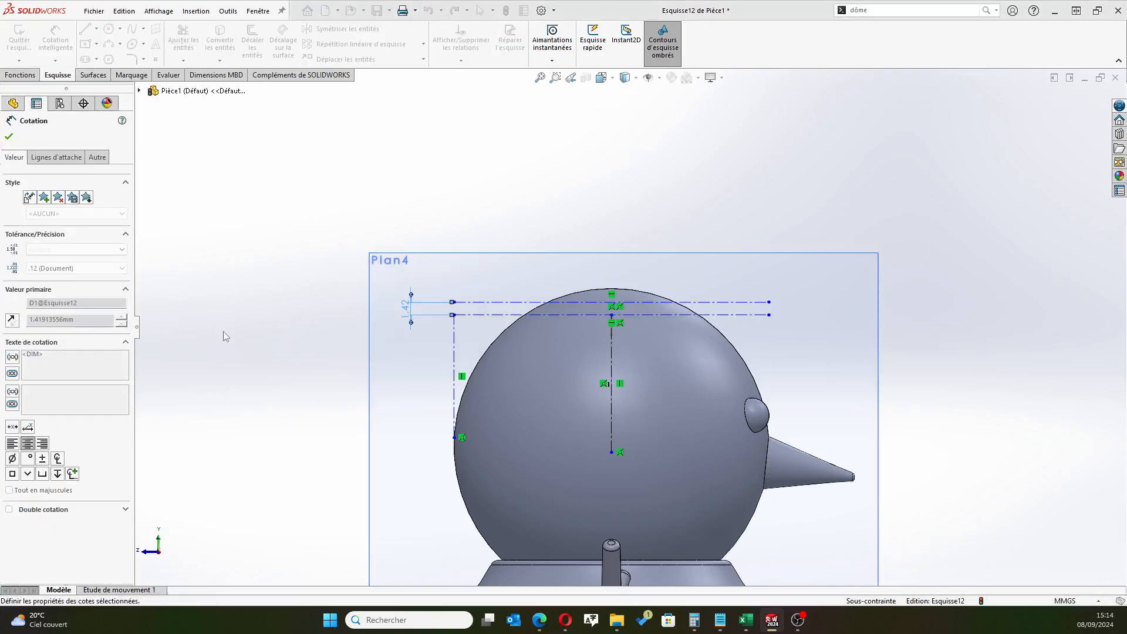
Draw a shallow three-point arc of about 162 mm radius between the upper line's ends, dipping to touch the lower line's midpoint
scroll(668, 323, "down", 2)
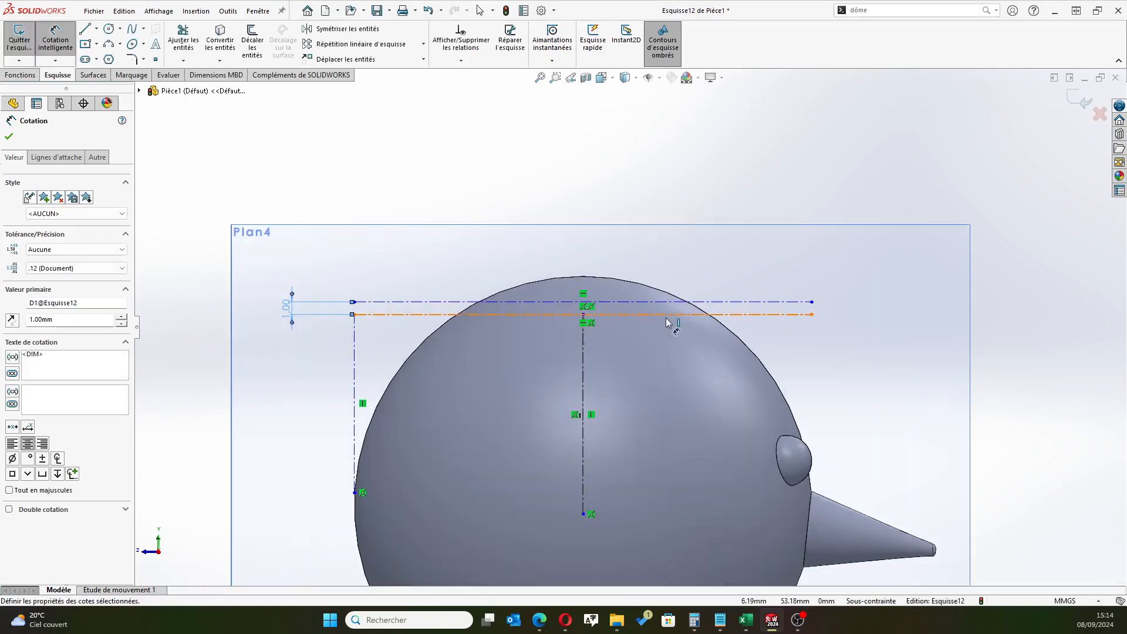
scroll(669, 321, "down", 1)
left_click(120, 45)
left_click(132, 87)
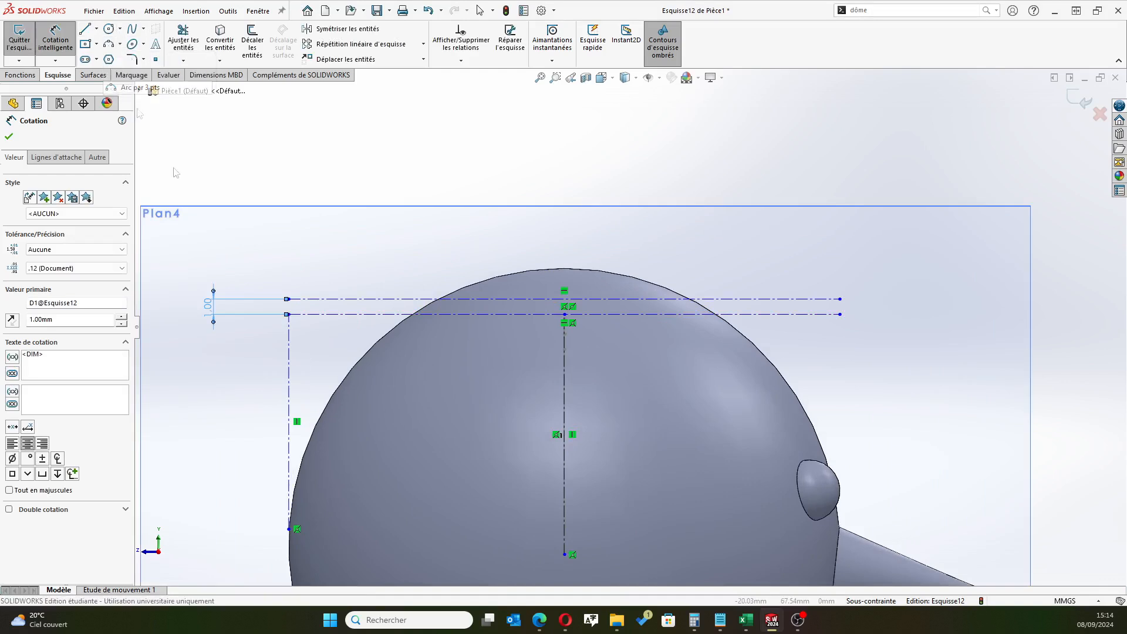
left_click(288, 299)
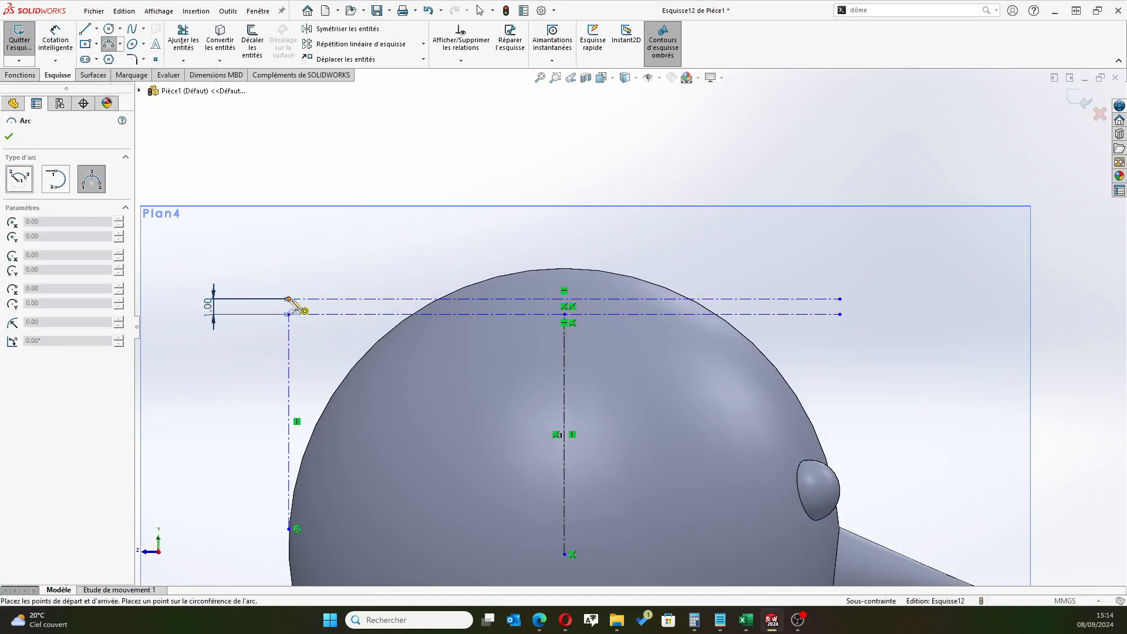
left_click(840, 298)
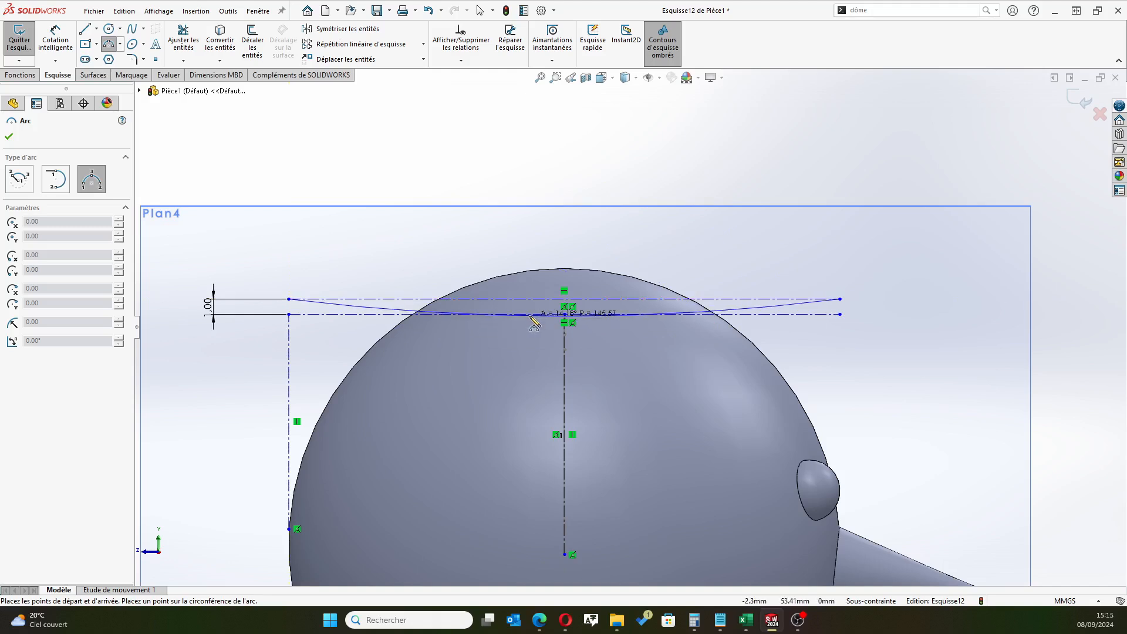
left_click(564, 315)
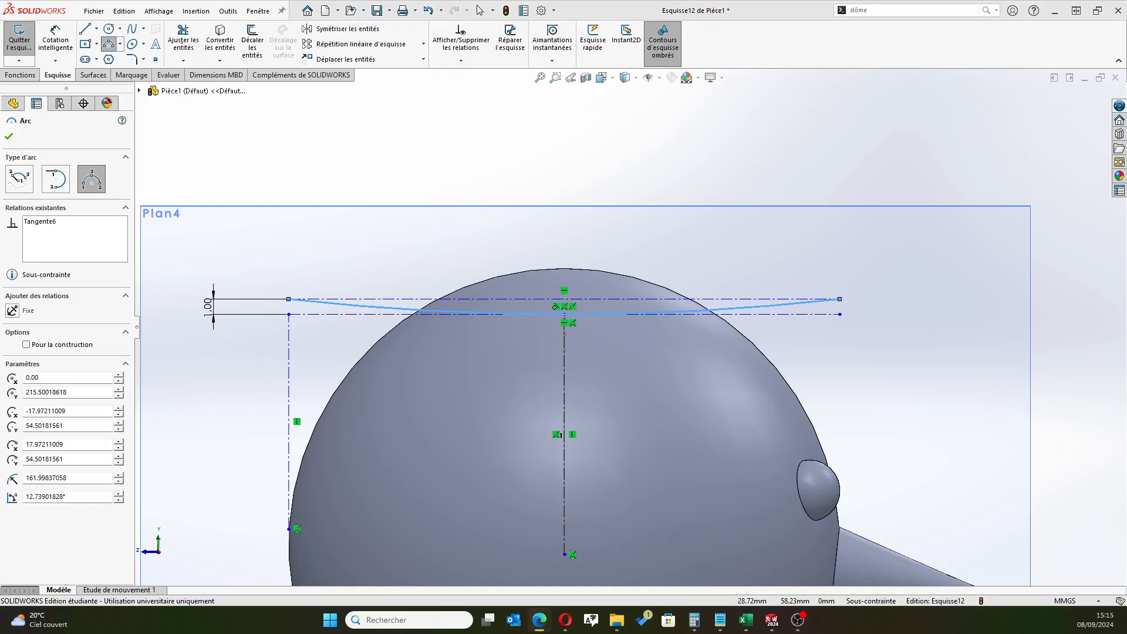
left_click(8, 136)
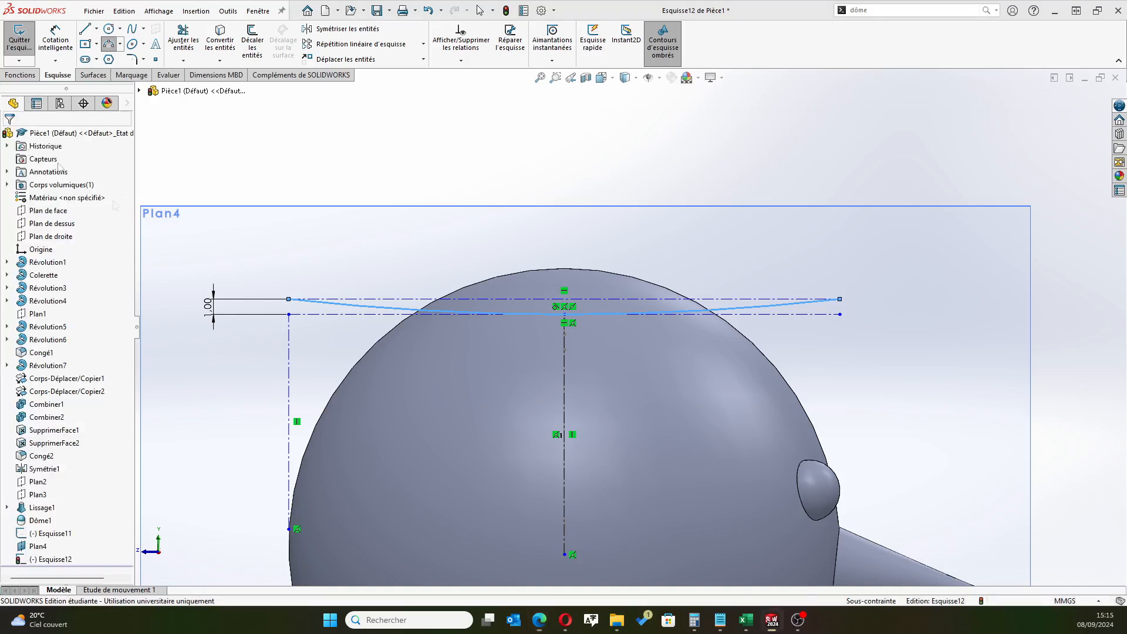
key("Escape")
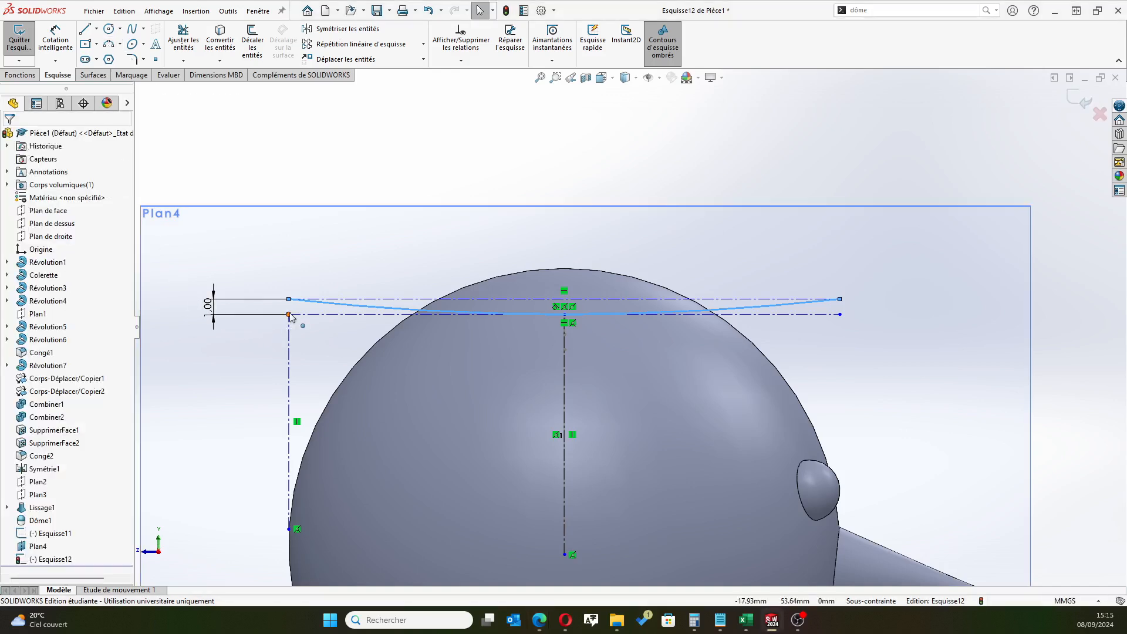
Align the arc's two endpoints vertically with the lower construction line's corresponding ends and close the sketch
left_click(289, 315)
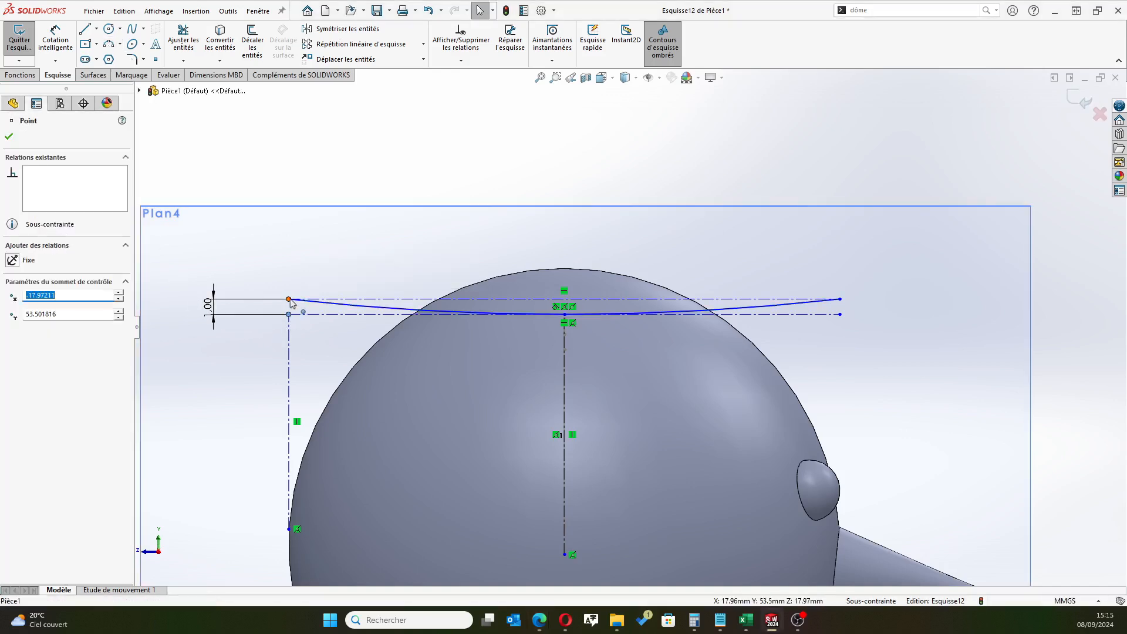
left_click(289, 299, "ctrl")
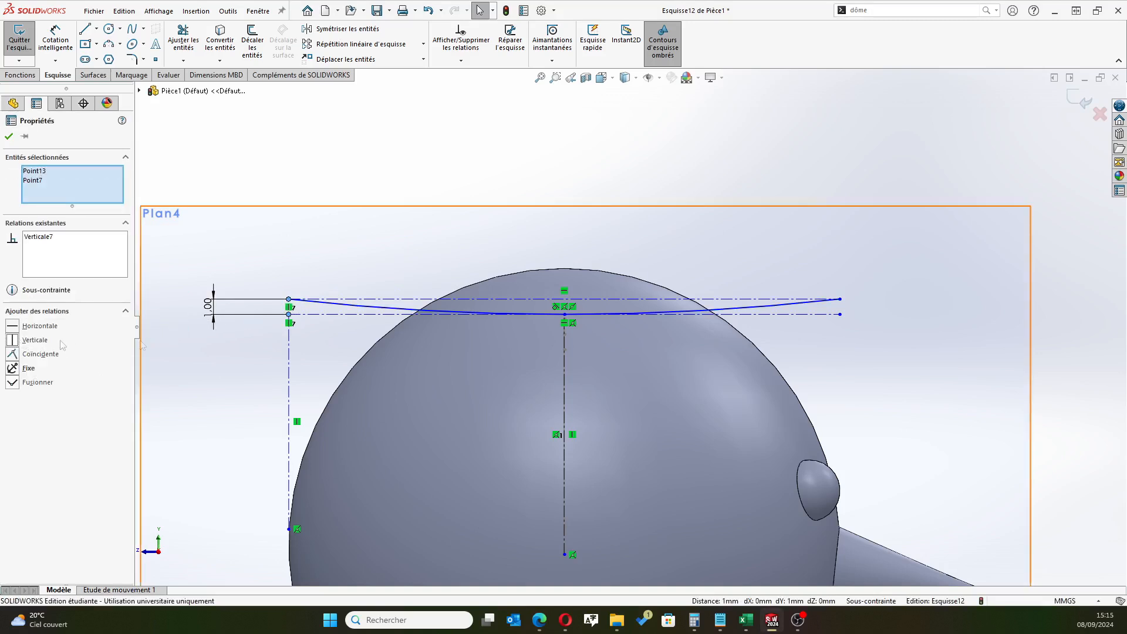
left_click(840, 314)
left_click(839, 299, "ctrl")
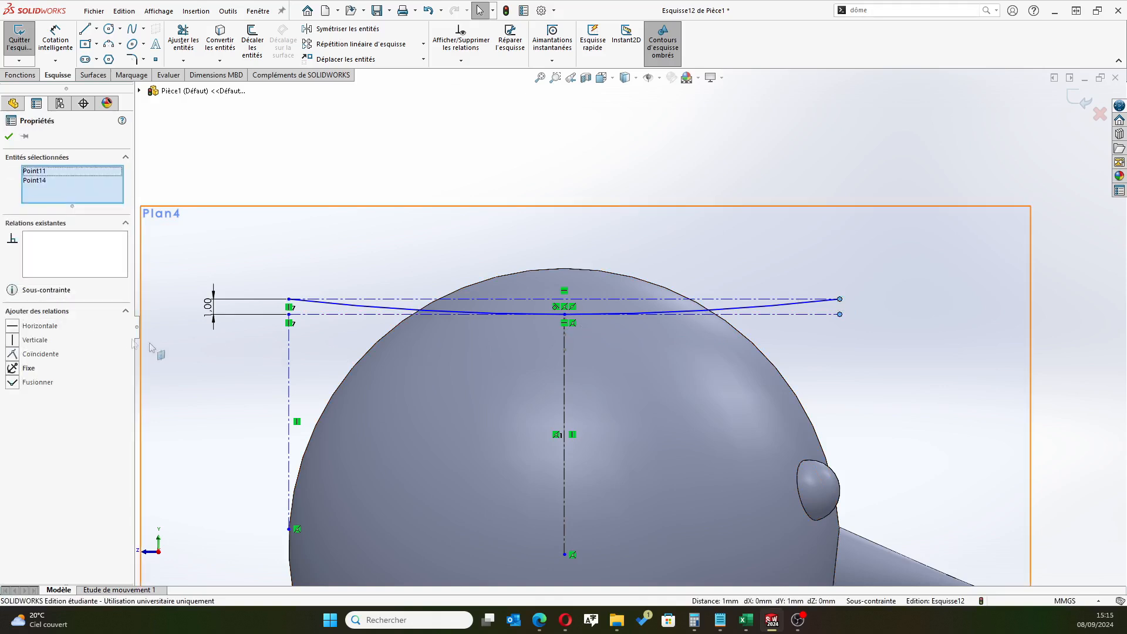
left_click(33, 340)
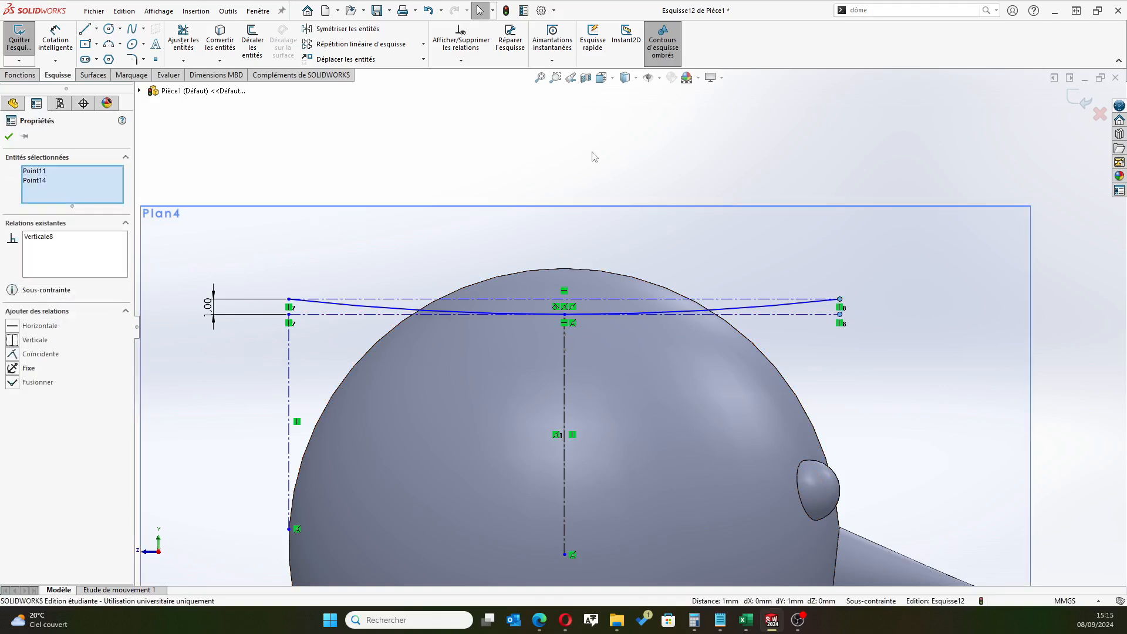
left_click(9, 136)
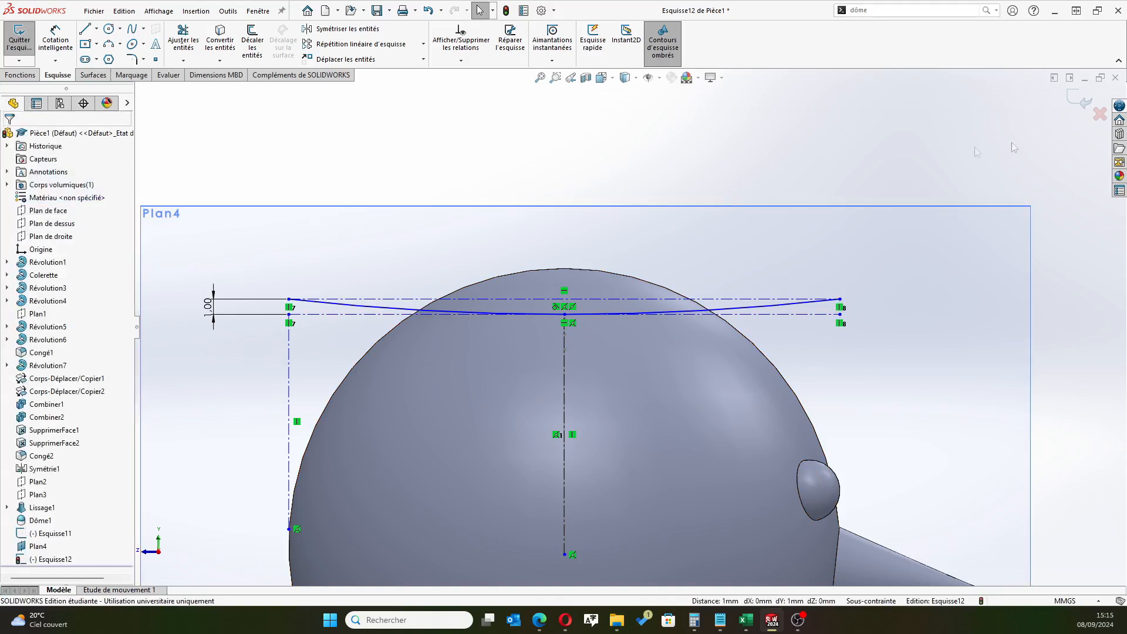
left_click(1079, 105)
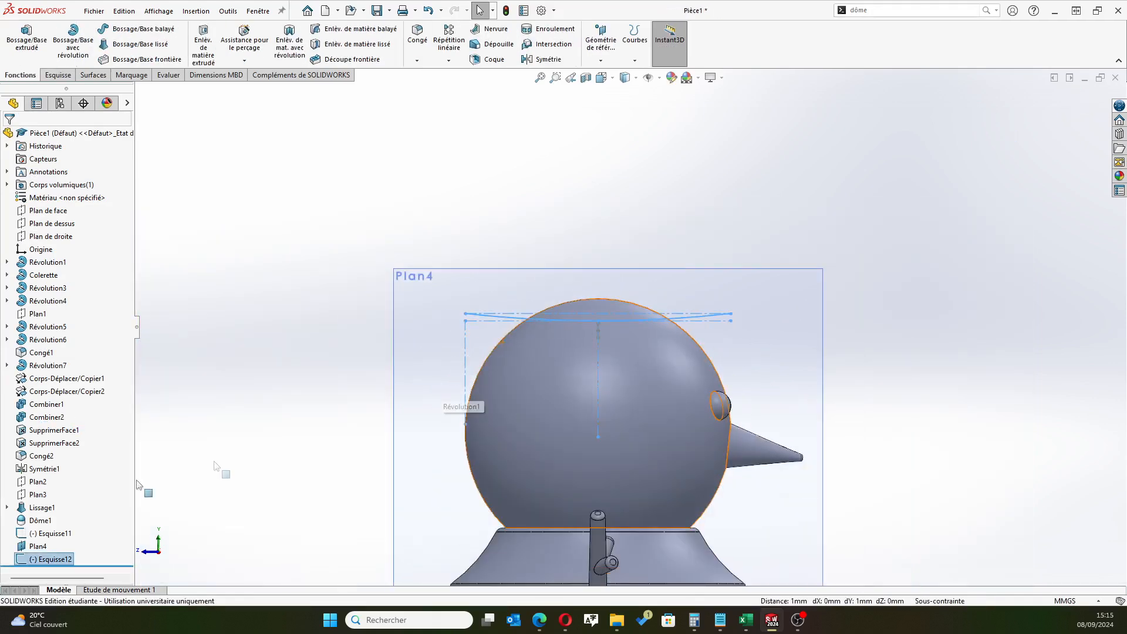
Hide Plan4 around the snowman's head
left_click(37, 546)
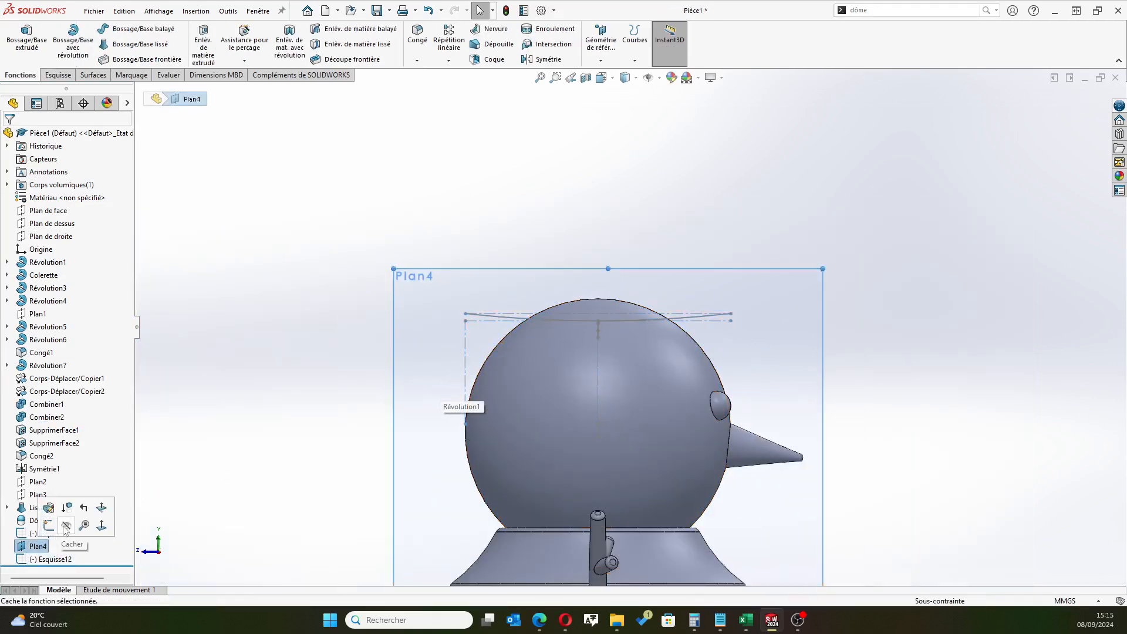
left_click(64, 528)
scroll(667, 397, "up", 2)
middle_click_drag(666, 397, 567, 442)
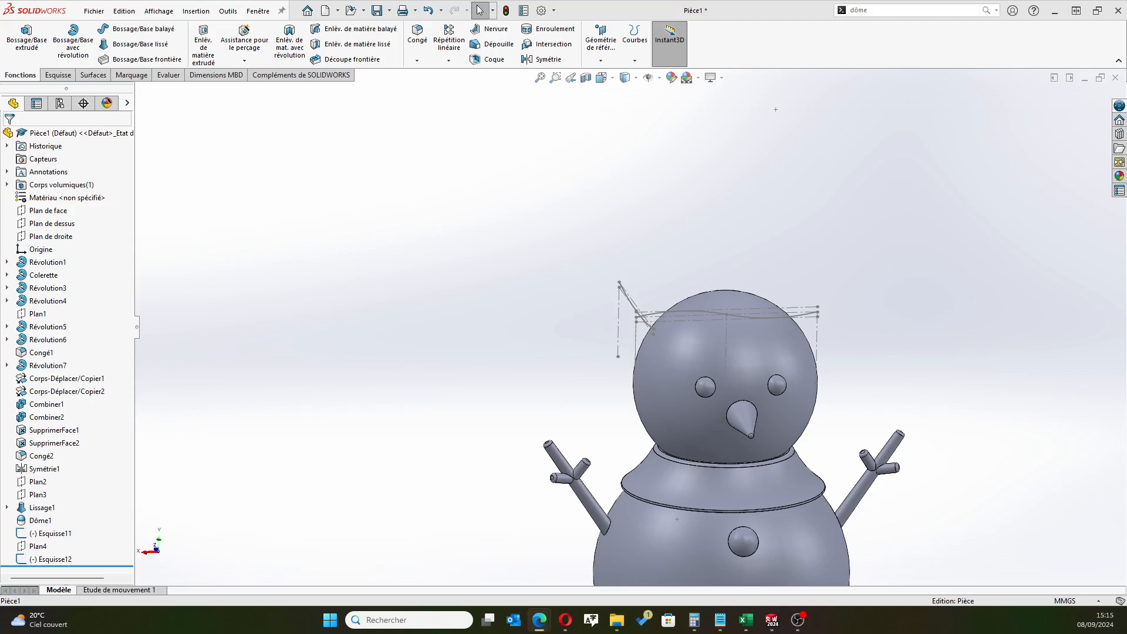
Try to create a boundary surface with Esquisse12 as the direction 1 curve and Esquisse11 as the direction 2 curve
left_click(103, 75)
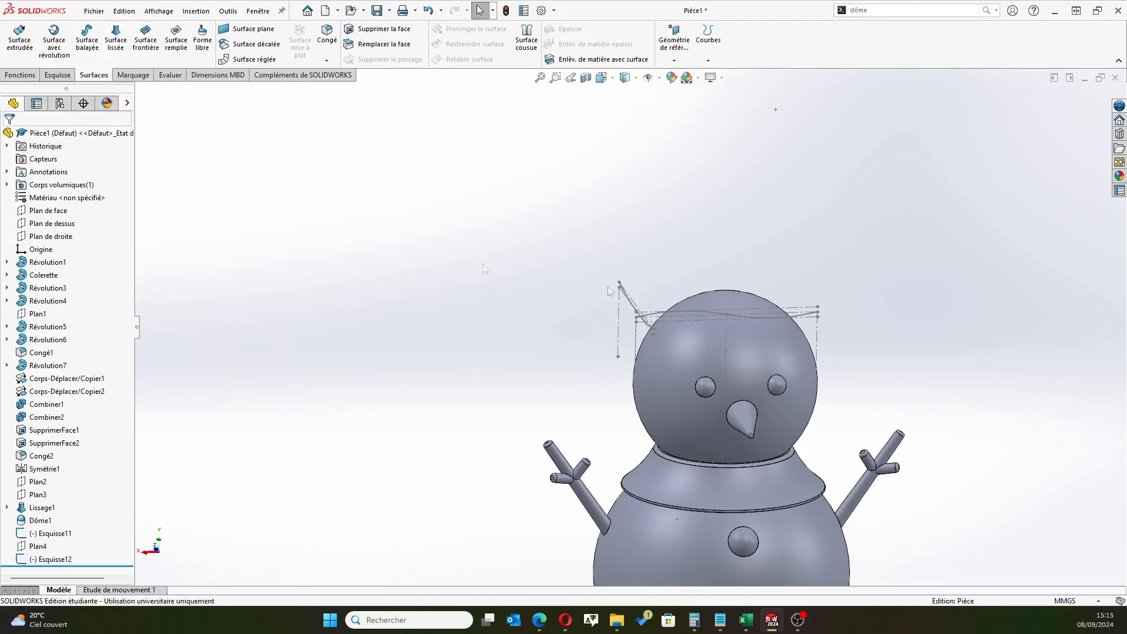
left_click(145, 40)
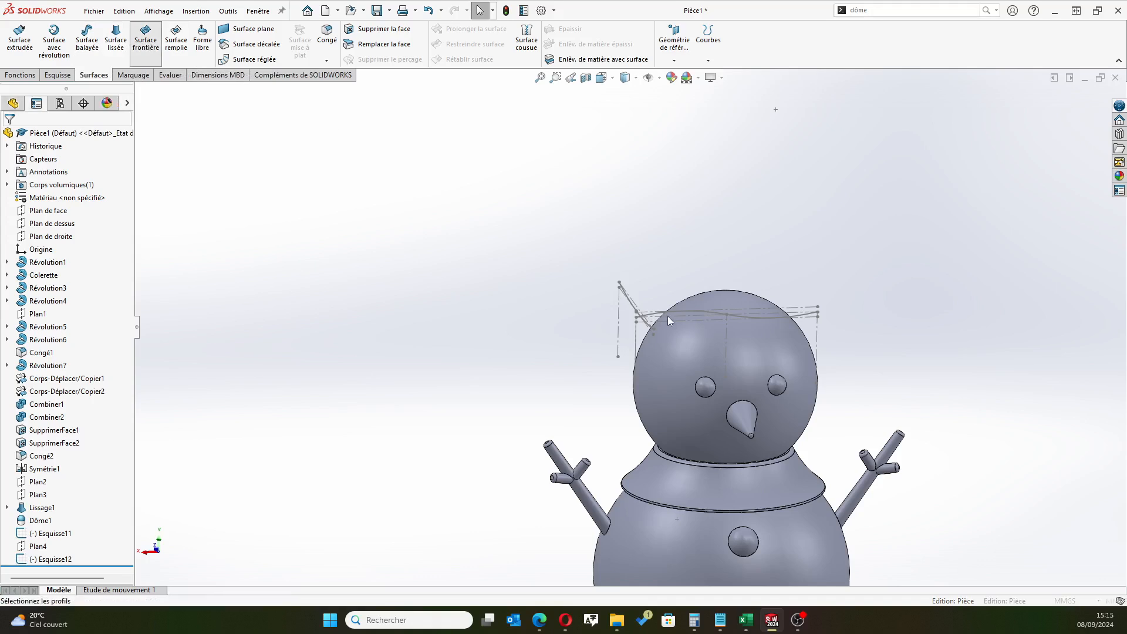
scroll(681, 340, "down", 4)
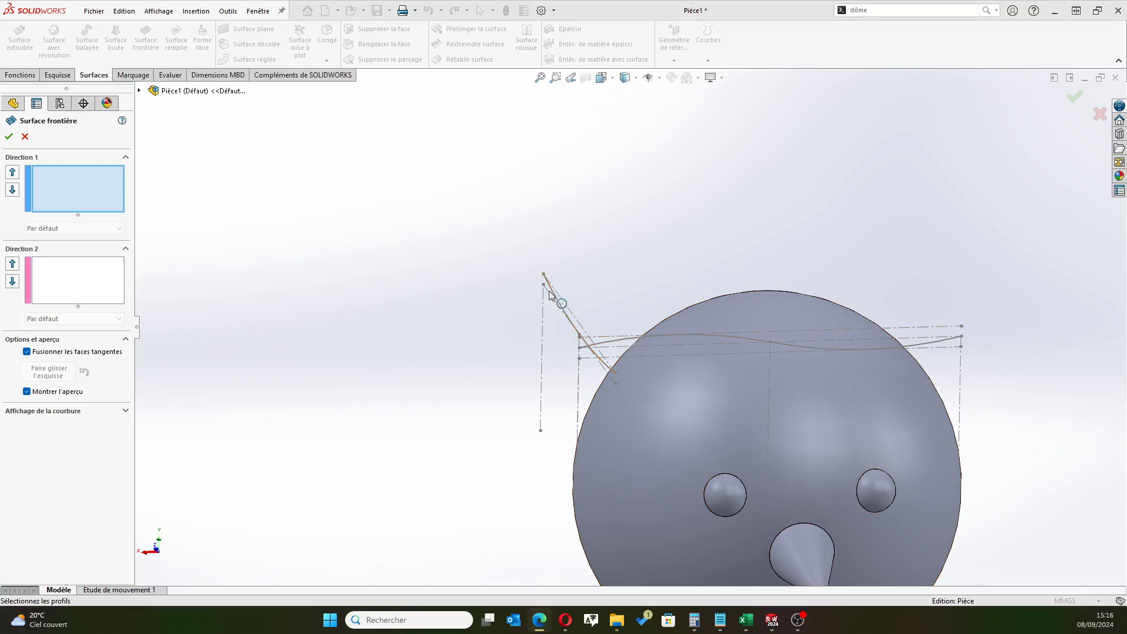
scroll(565, 295, "down", 4)
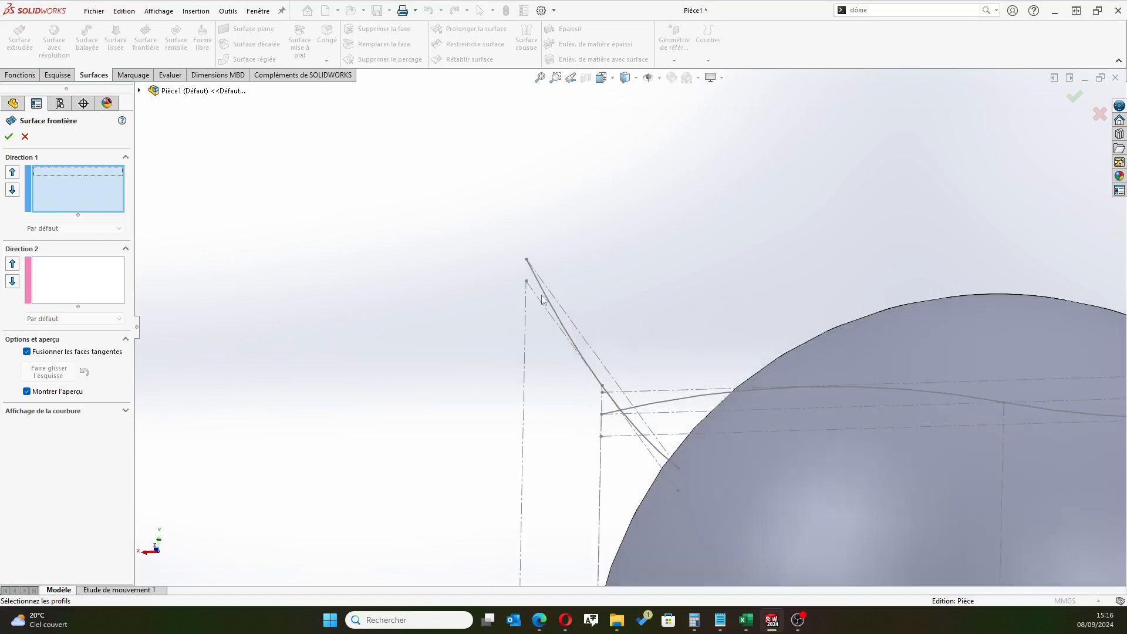
left_click(545, 300)
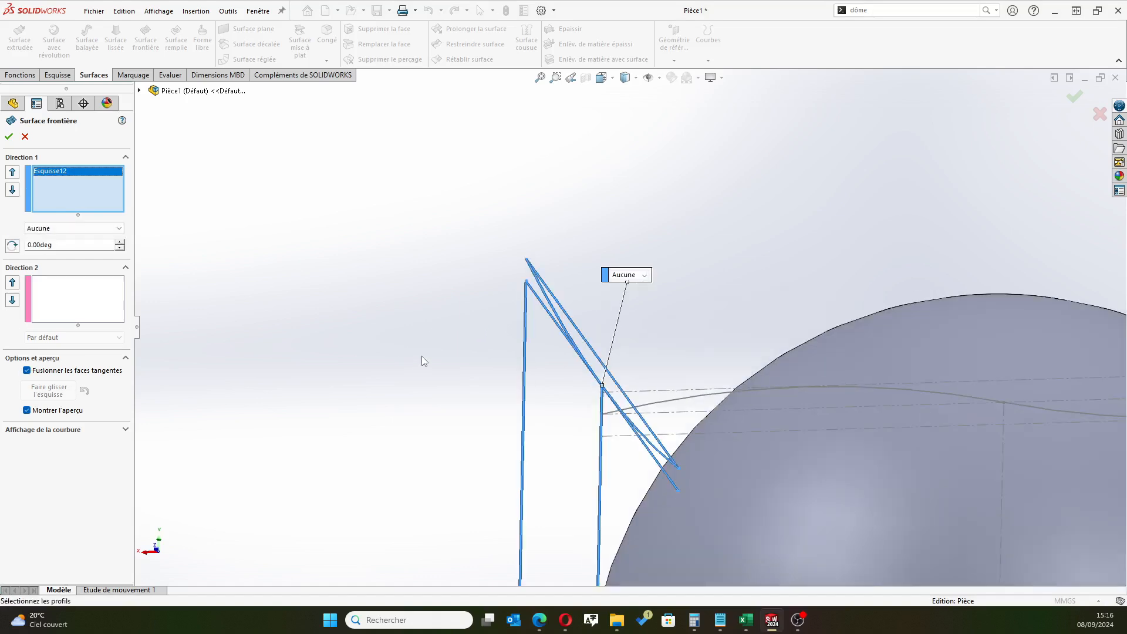
key("f")
middle_click_drag(493, 364, 561, 379)
middle_click_drag(790, 400, 757, 398)
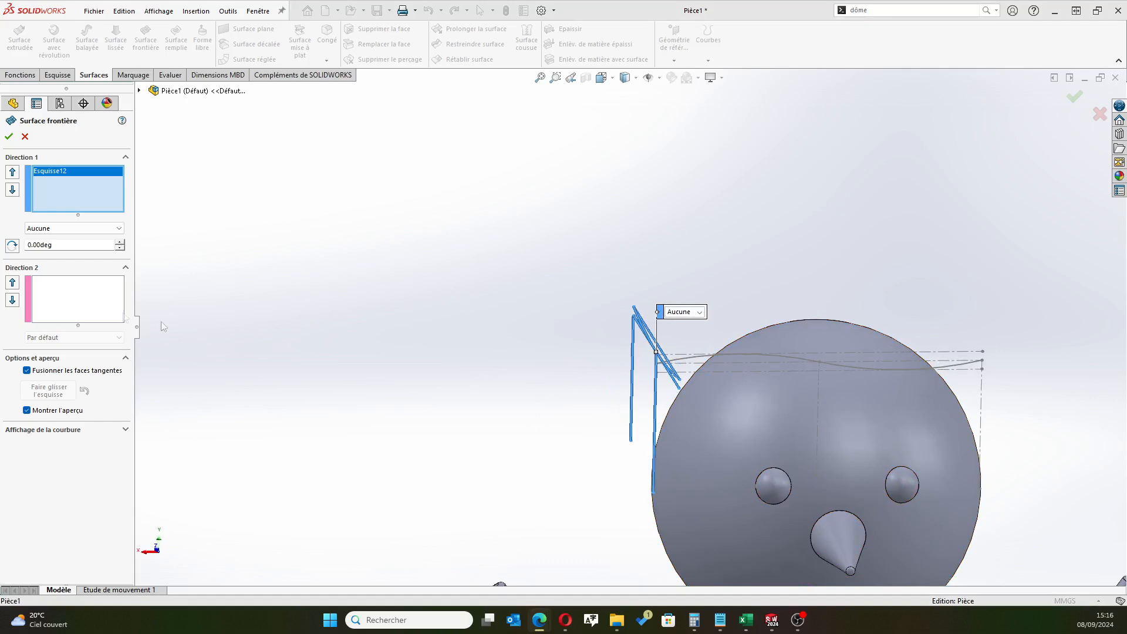
left_click(98, 303)
left_click(759, 355)
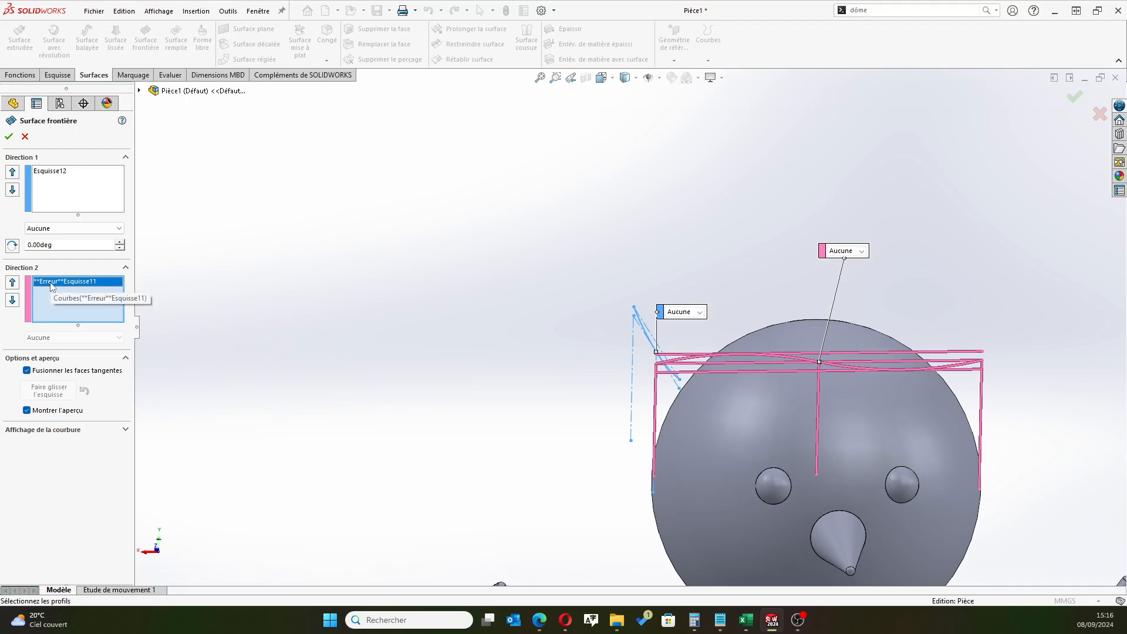
Examine the direction 2 tangency options and where the two boundary curves cross, and cancel the boundary surface
left_click(838, 251)
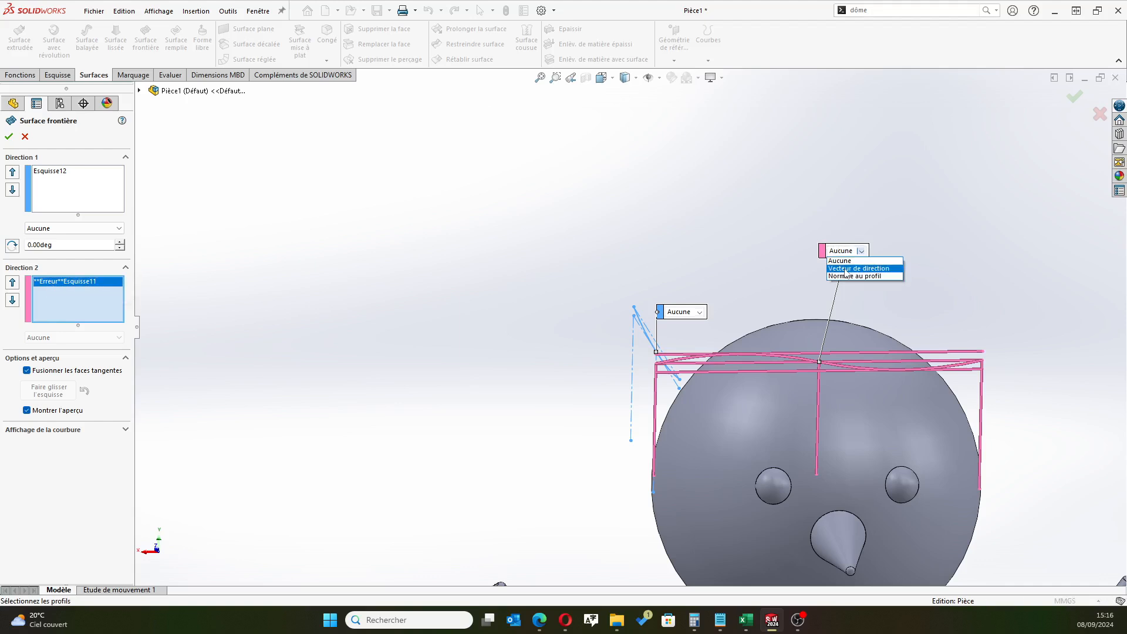
left_click(778, 233)
mouse_move(246, 395)
middle_mouse_down()
mouse_move(348, 394)
mouse_move(312, 357)
mouse_move(322, 421)
middle_mouse_up()
scroll(654, 411, "down", 3)
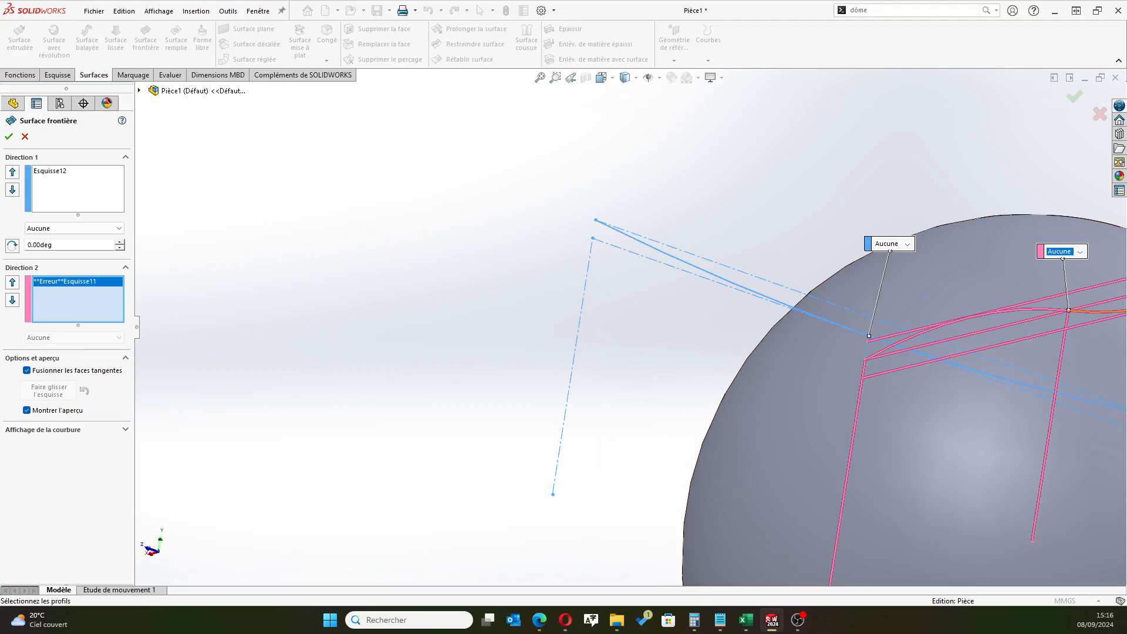
scroll(785, 387, "up", 3)
scroll(788, 336, "down", 3)
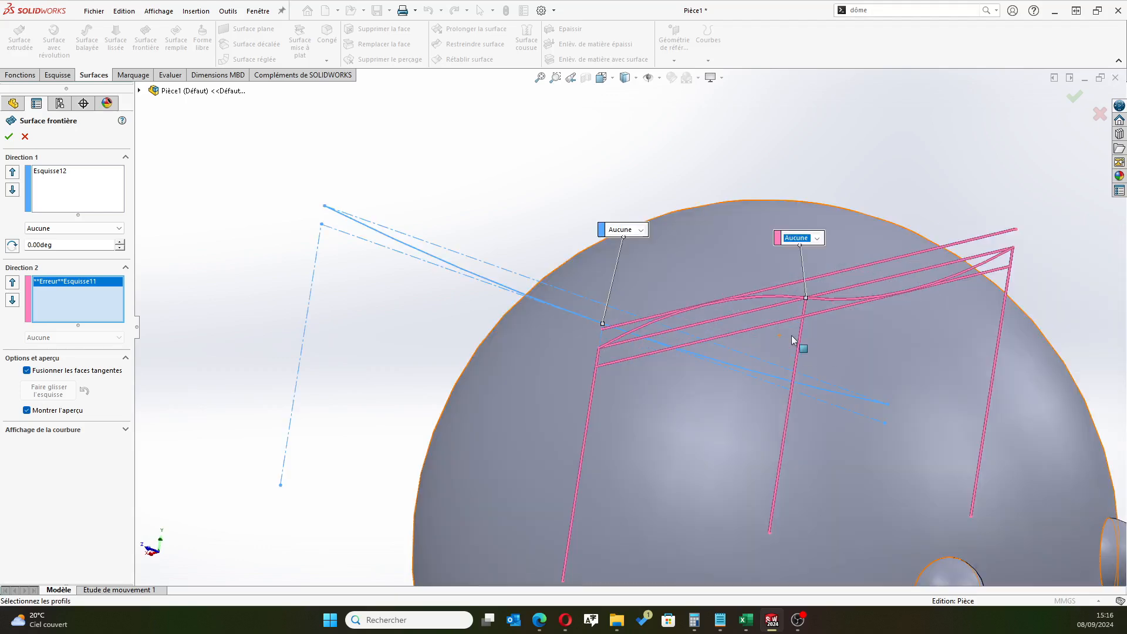
mouse_move(608, 364)
middle_mouse_down()
mouse_move(600, 327)
mouse_move(611, 343)
middle_mouse_up()
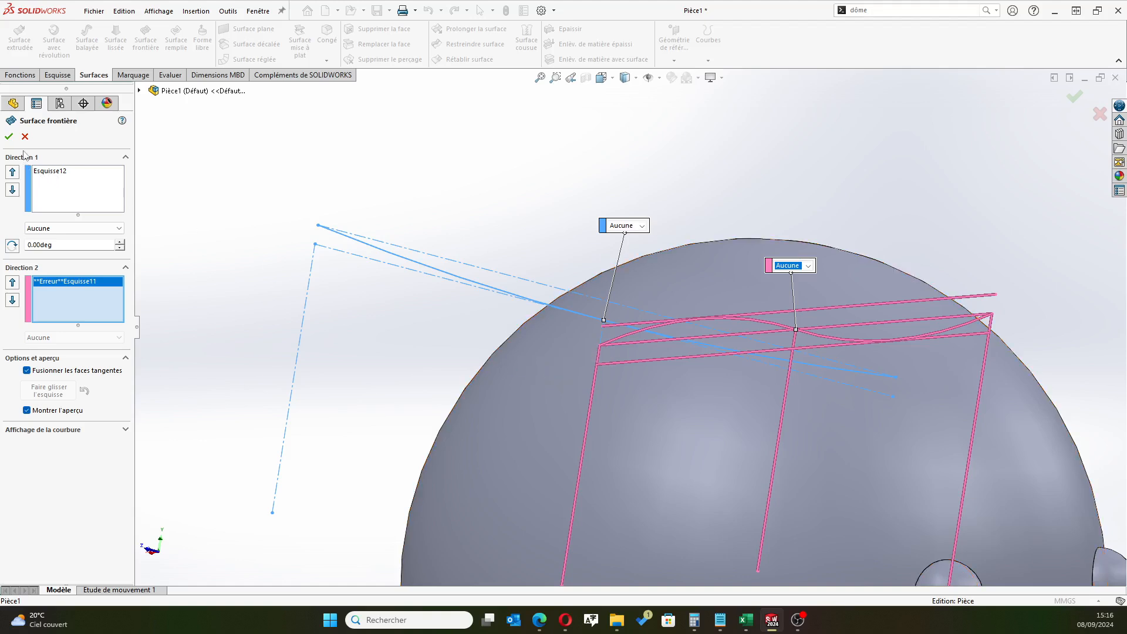
left_click(9, 137)
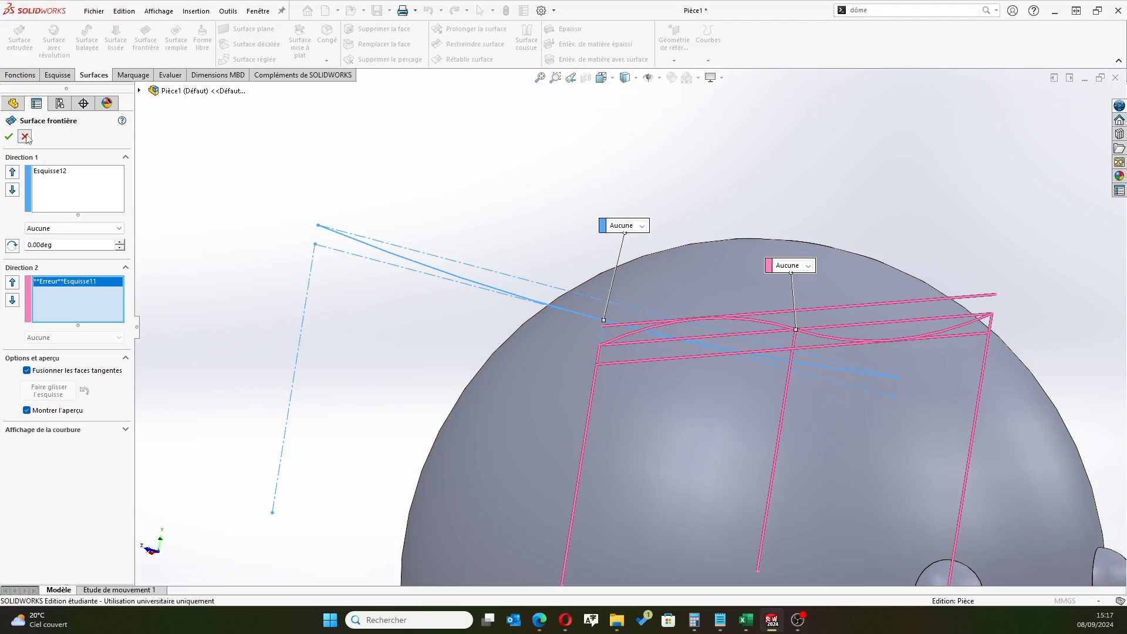
scroll(777, 256, "up", 3)
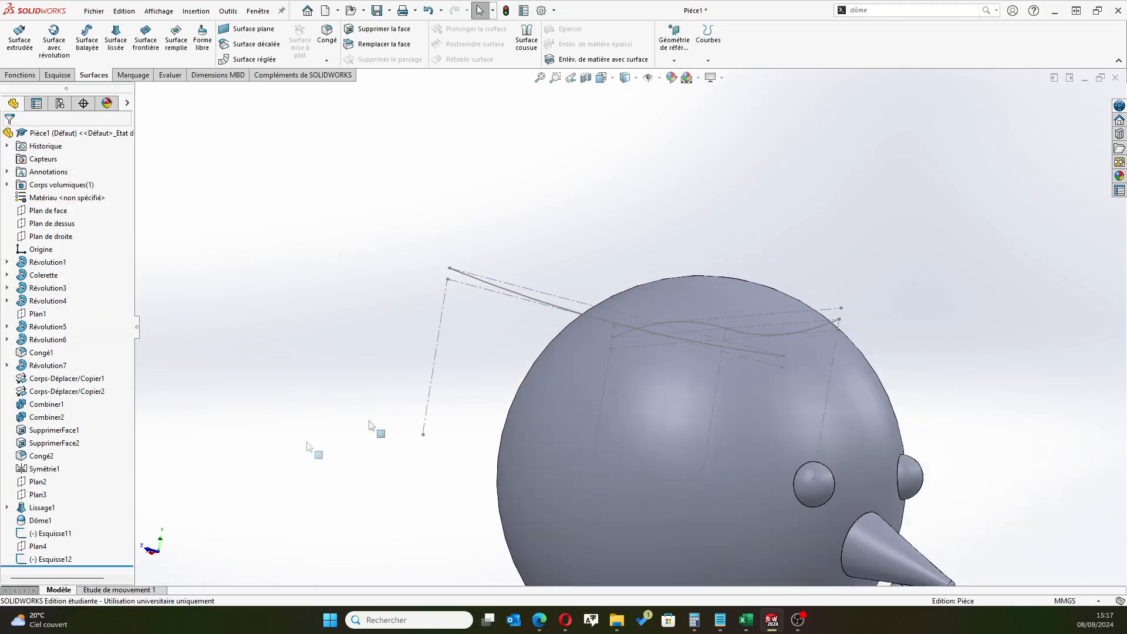
Reopen Esquisse12 for editing and delete the distance dimension between its two horizontal construction lines
left_click(45, 560)
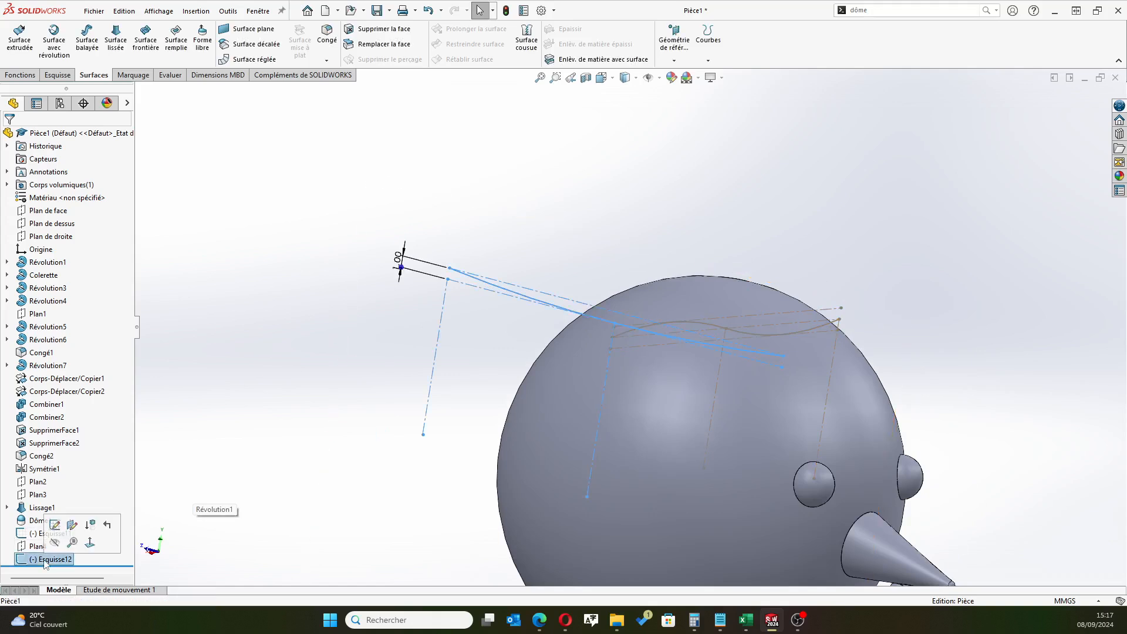
left_click(55, 524)
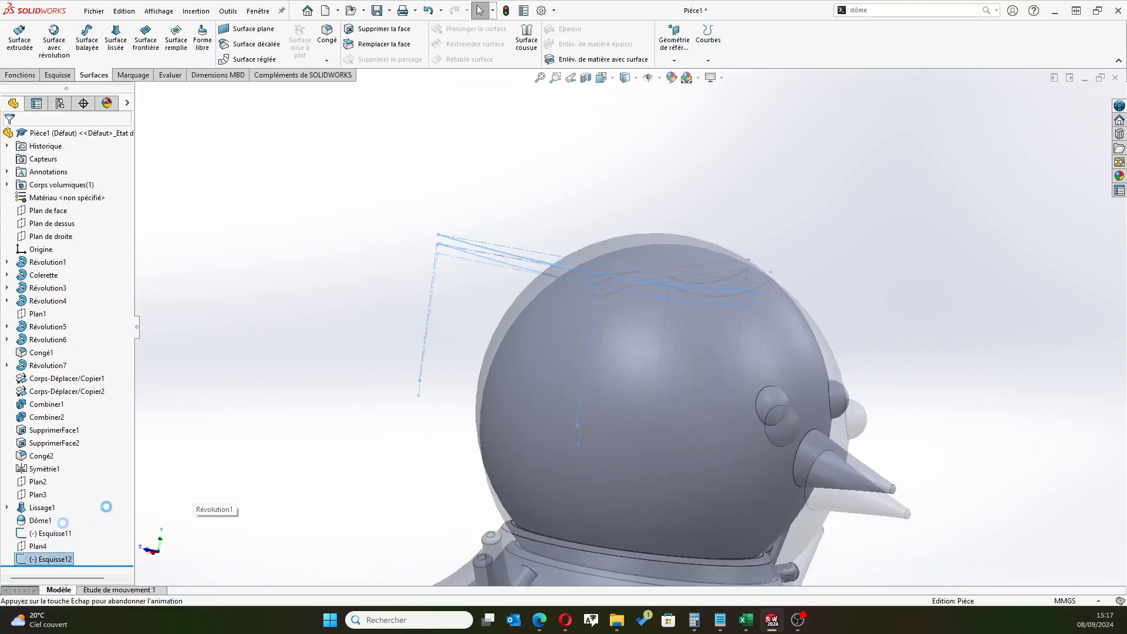
scroll(638, 170, "down", 6)
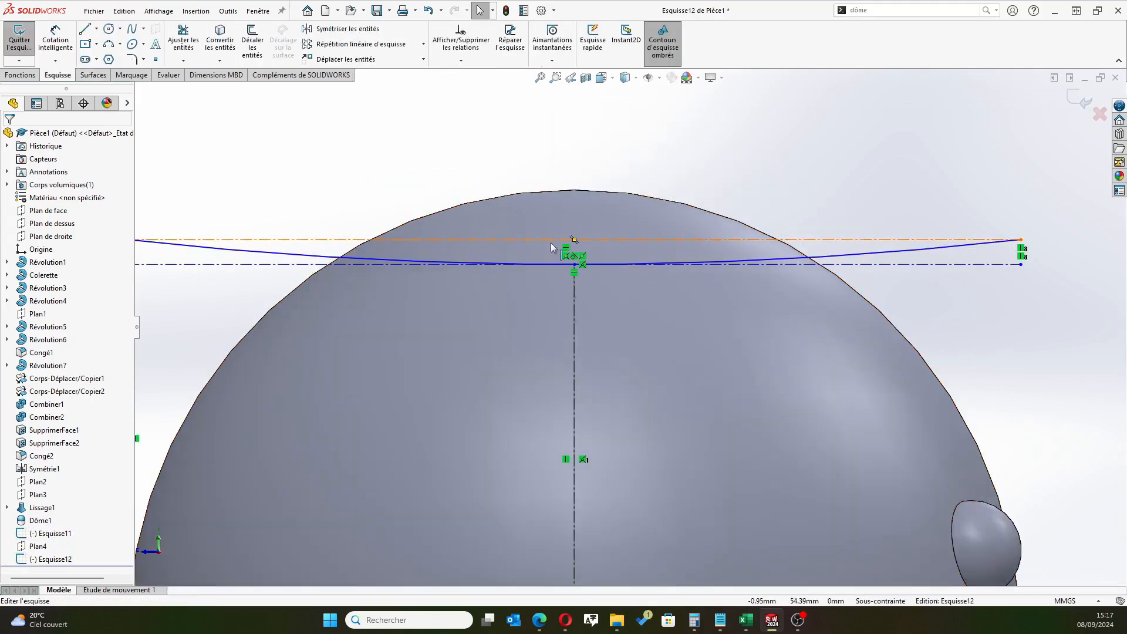
left_click(551, 241)
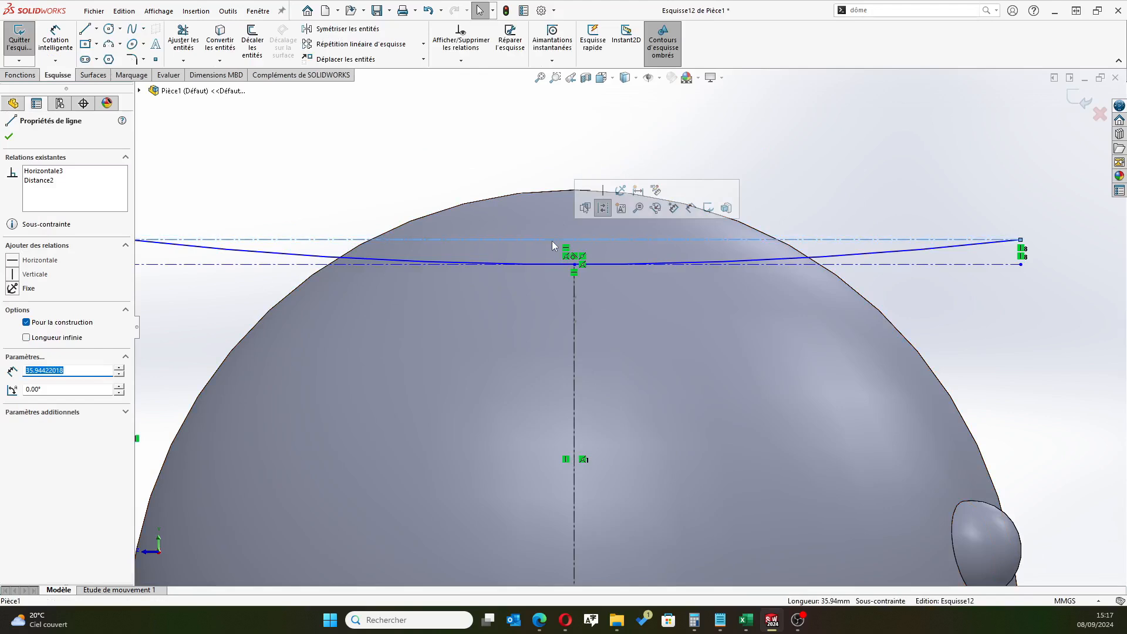
scroll(508, 245, "up", 2)
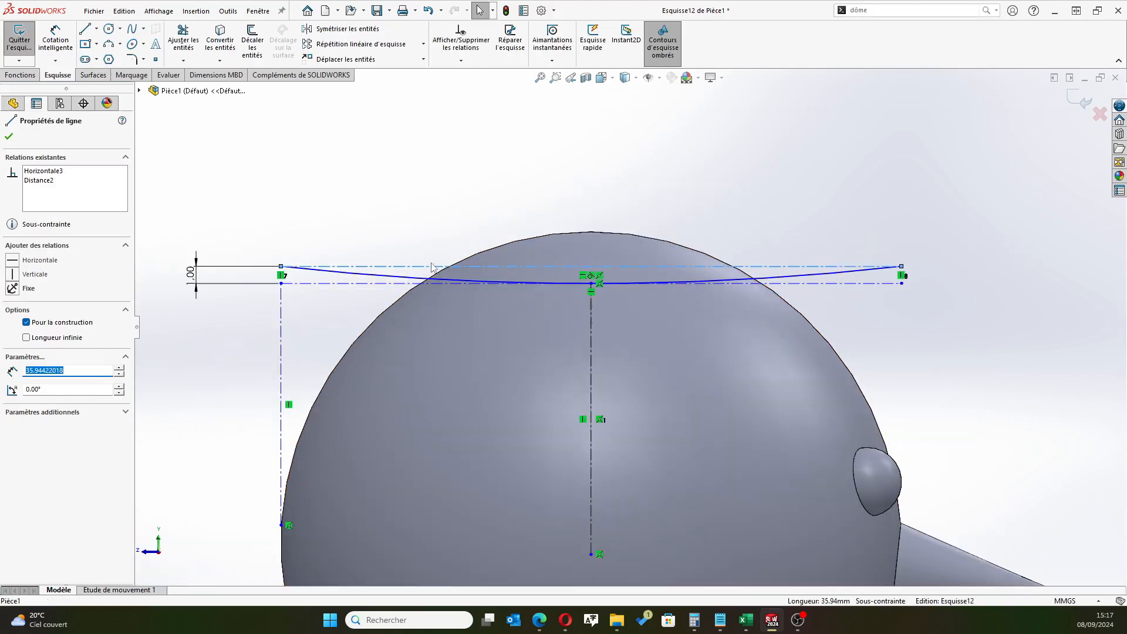
left_click(229, 271)
key("Delete")
left_click_drag(428, 267, 427, 311)
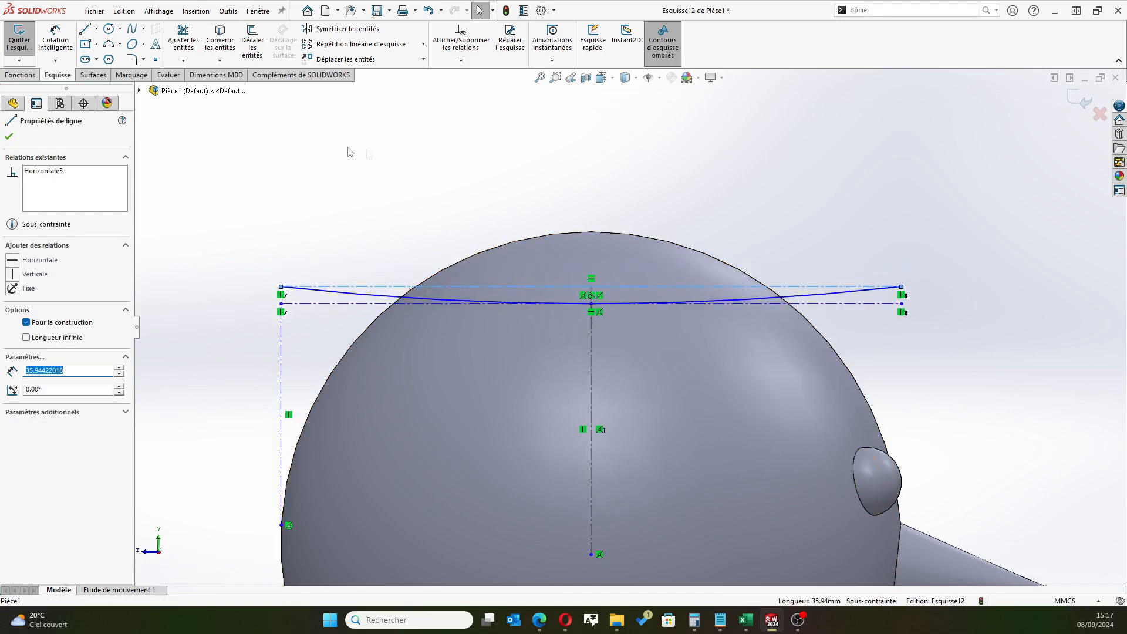
key("ctrl+z")
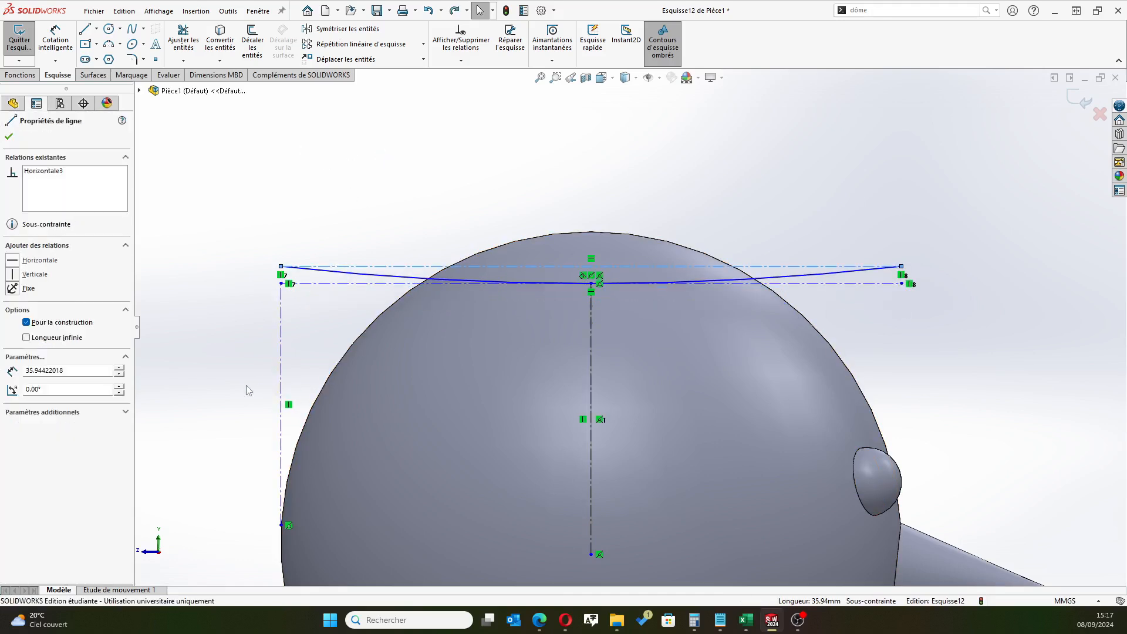
Make the lower construction line coincident with the near endpoint of the Esquisse11 curve and close the sketch
scroll(249, 394, "up", 1)
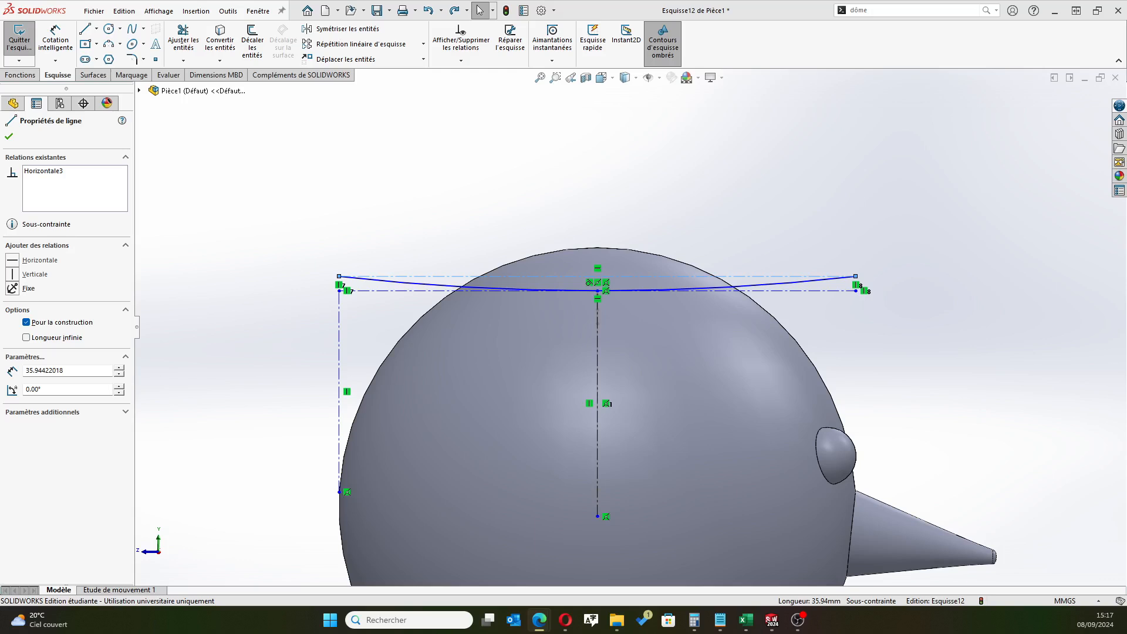
middle_click_drag(939, 259, 631, 281)
scroll(498, 297, "down", 3)
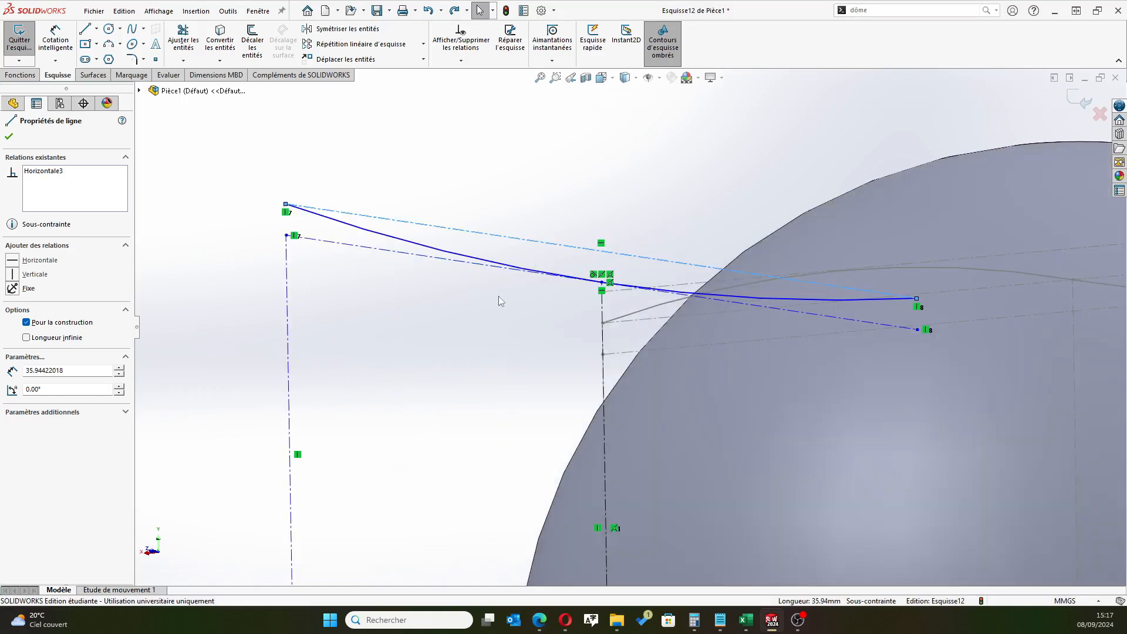
left_click(468, 267)
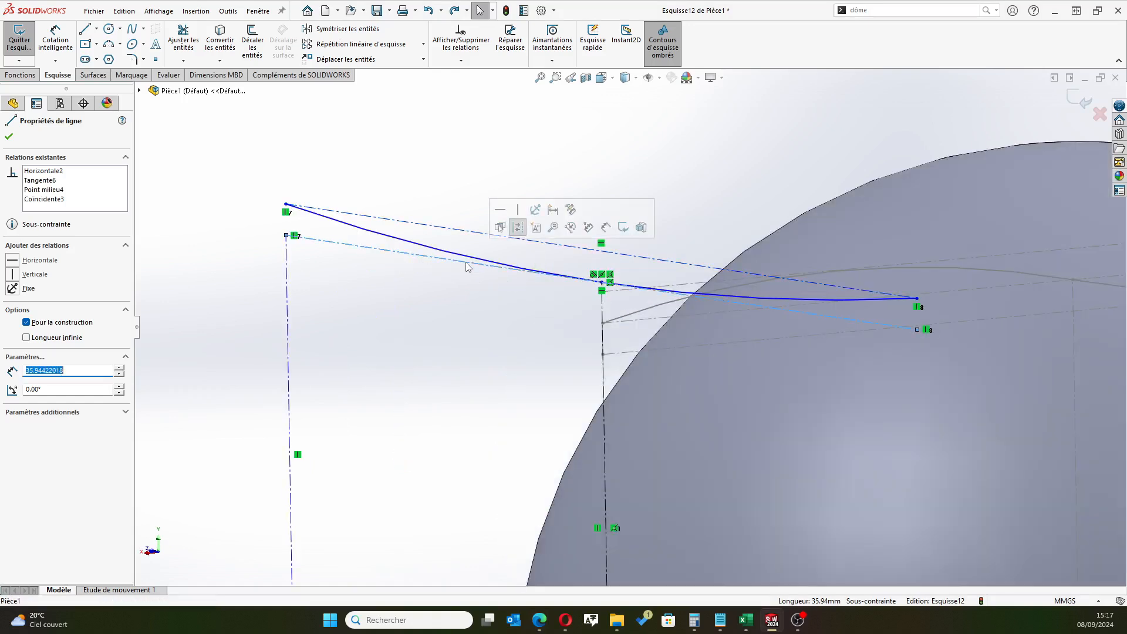
left_click(602, 323, "ctrl")
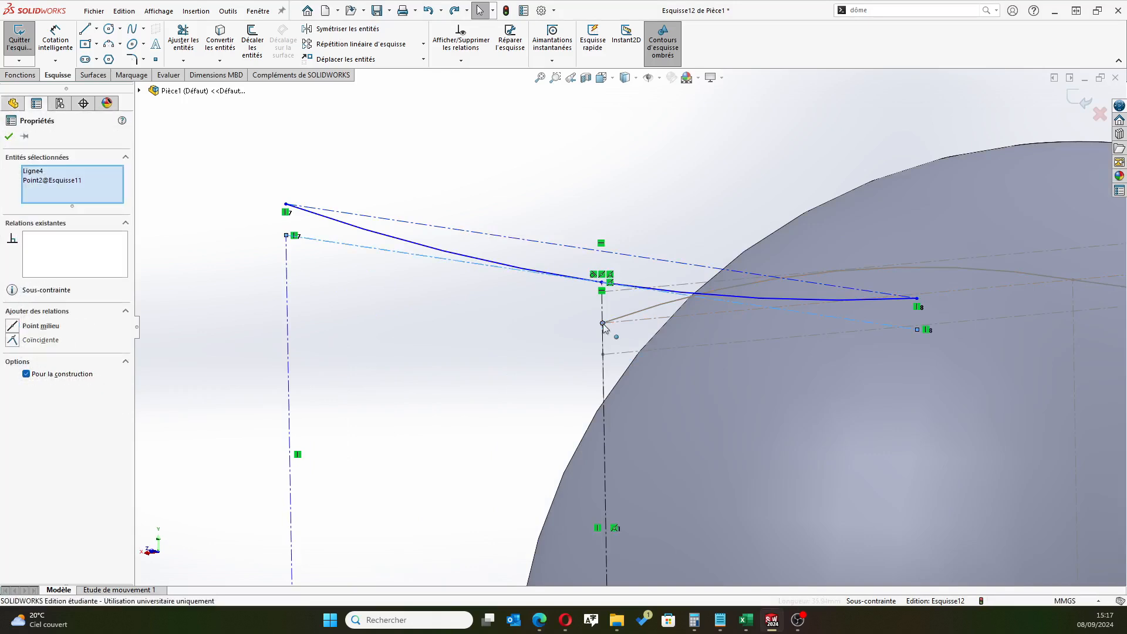
left_click(12, 340)
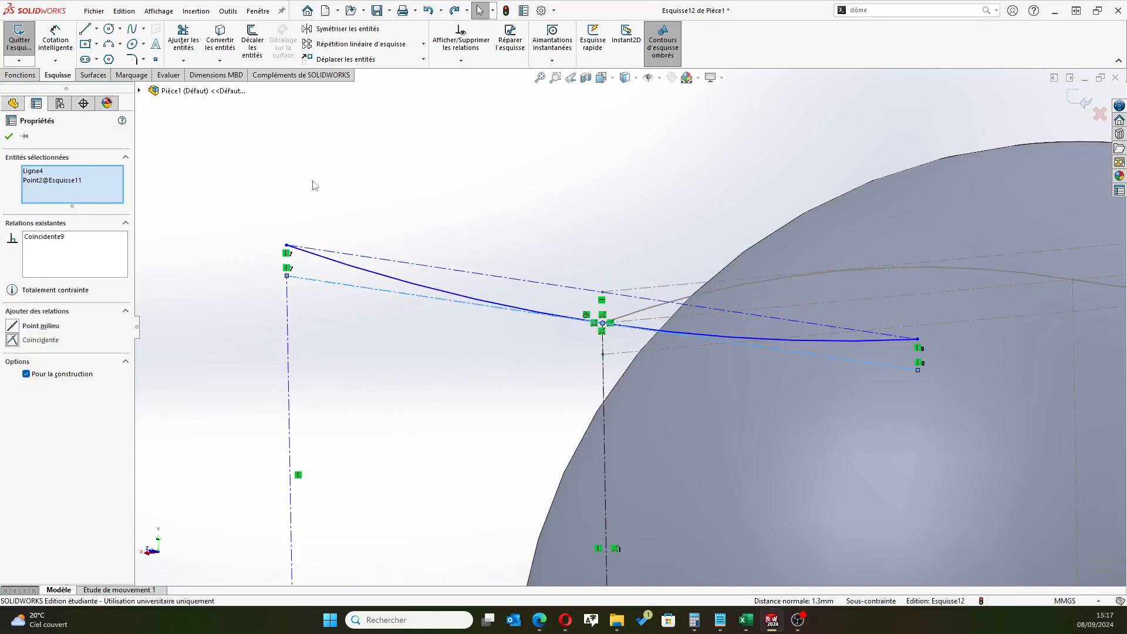
left_click(9, 136)
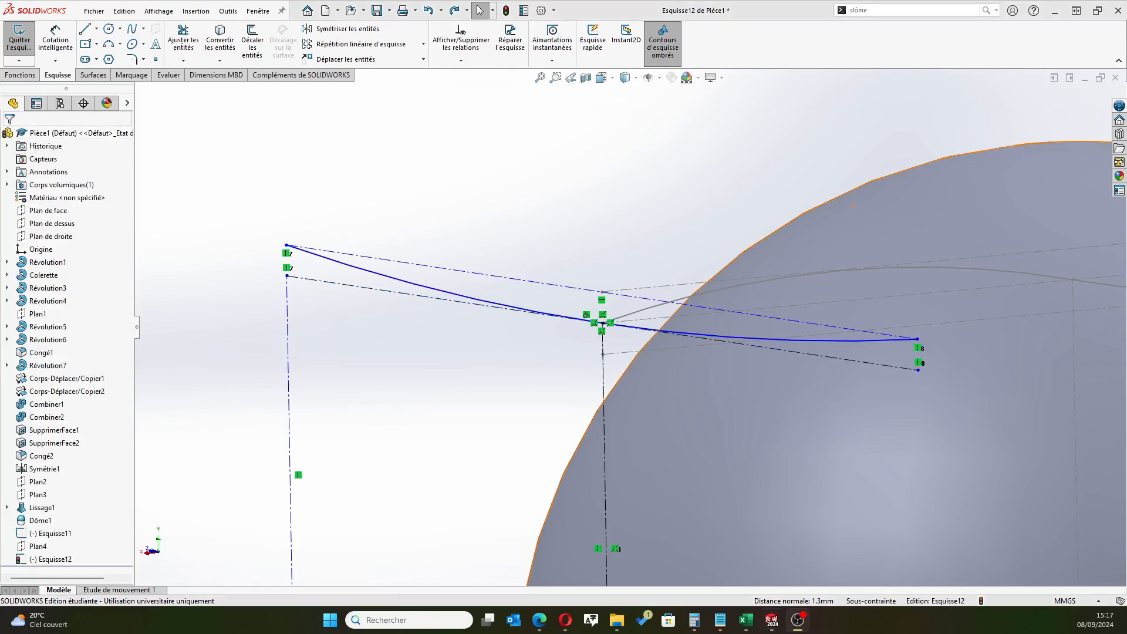
scroll(556, 215, "up", 4)
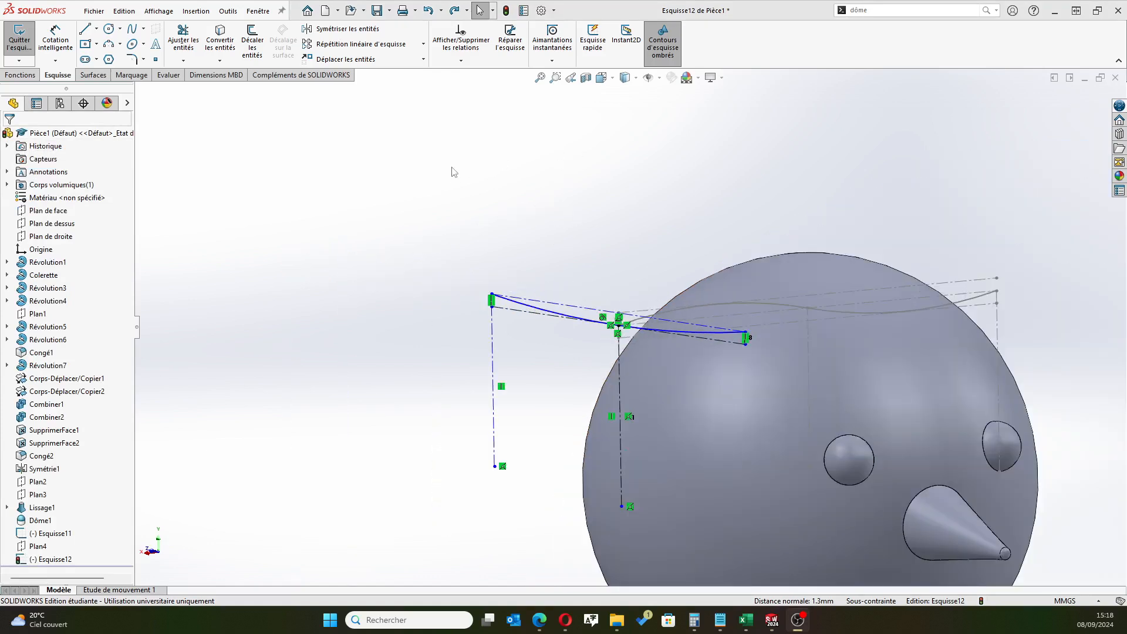
left_click(1048, 52)
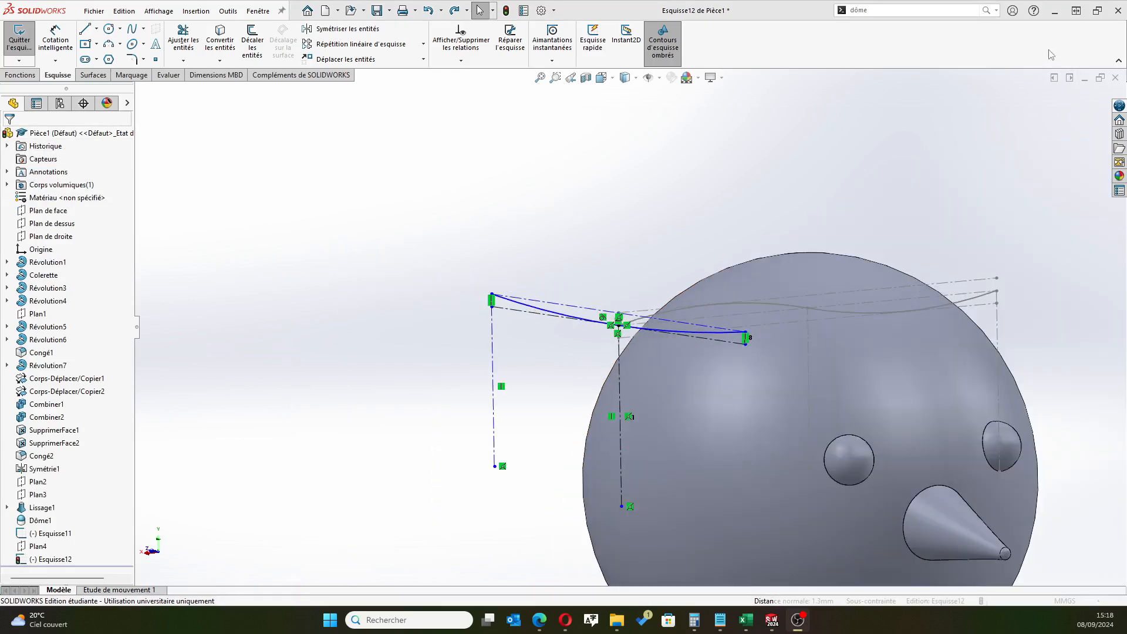
double_click(530, 289)
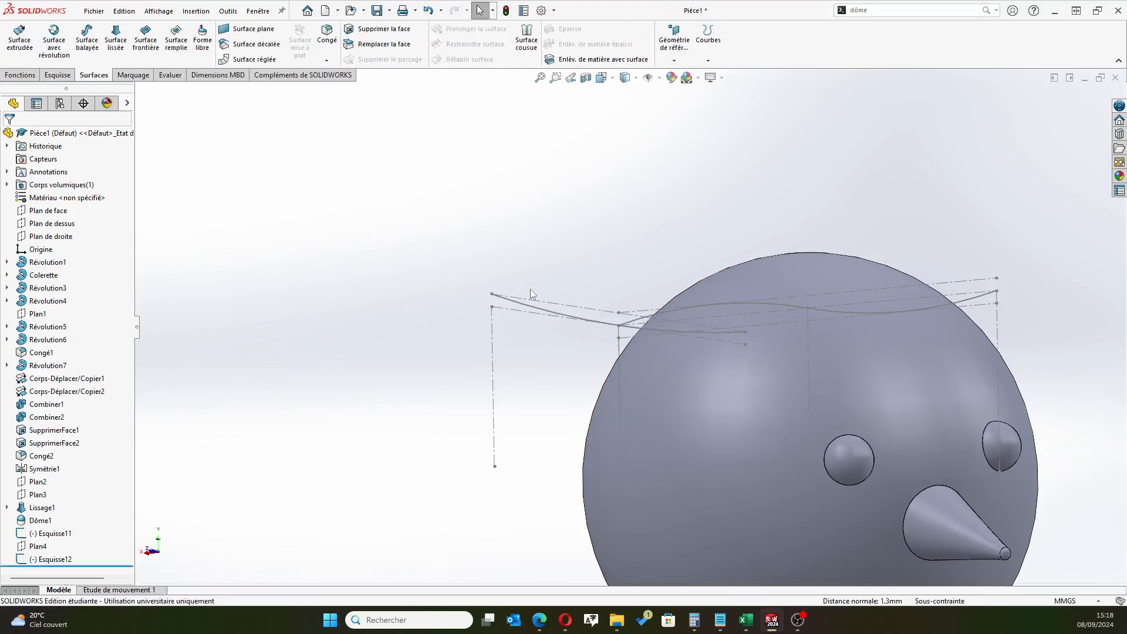
Create a boundary surface with Esquisse12 as the direction 1 curve and Esquisse11 as the direction 2 curve
left_click(144, 41)
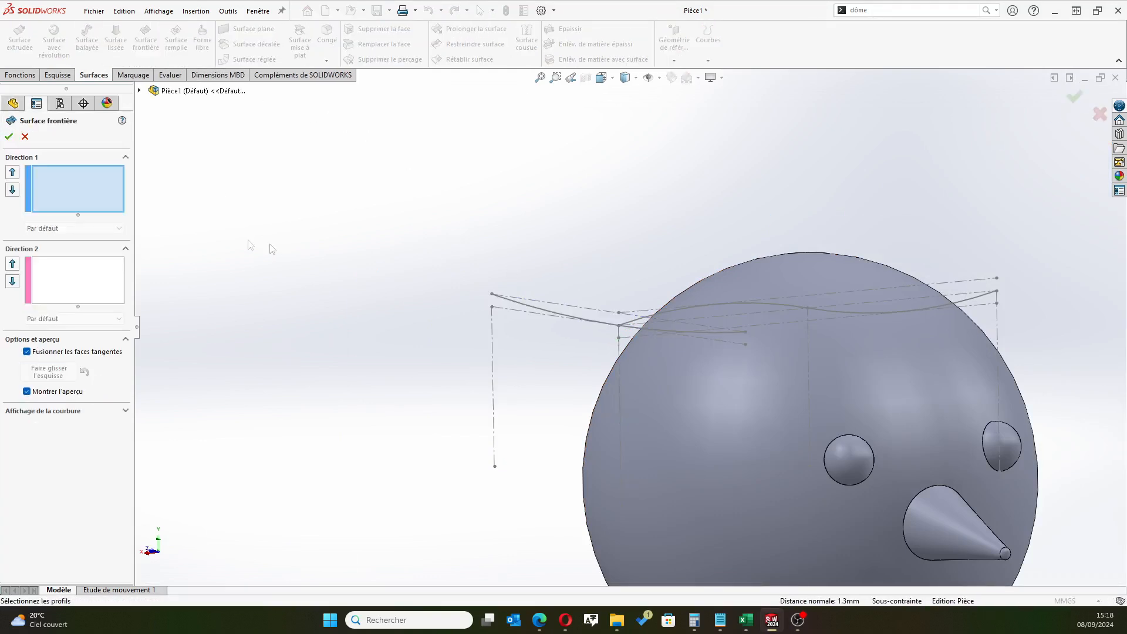
left_click(587, 321)
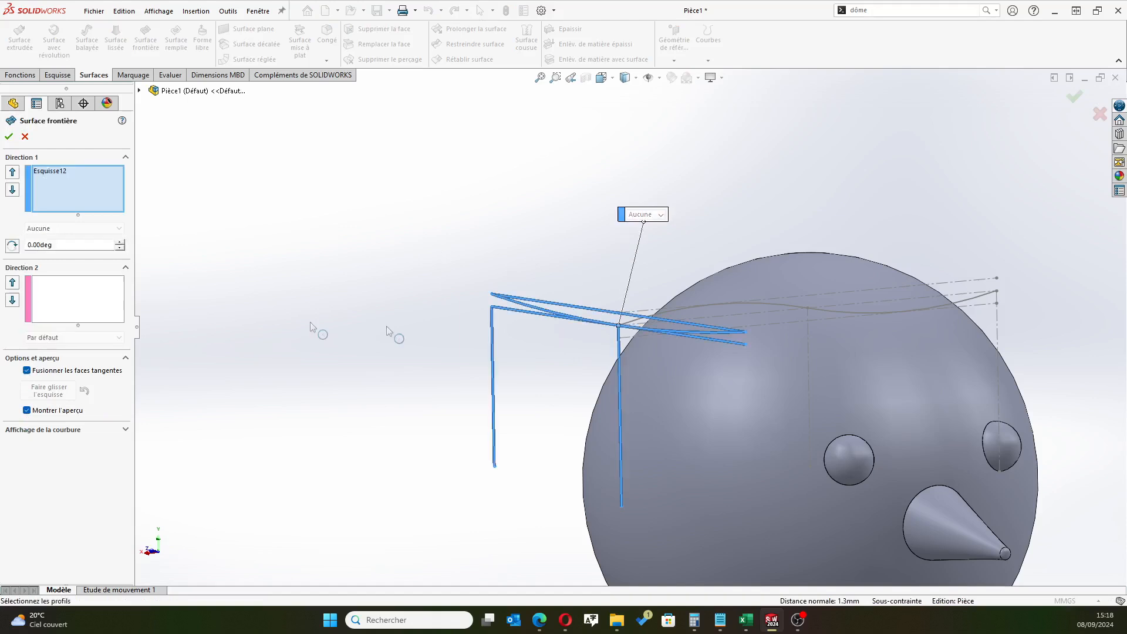
left_click(81, 305)
left_click(711, 302)
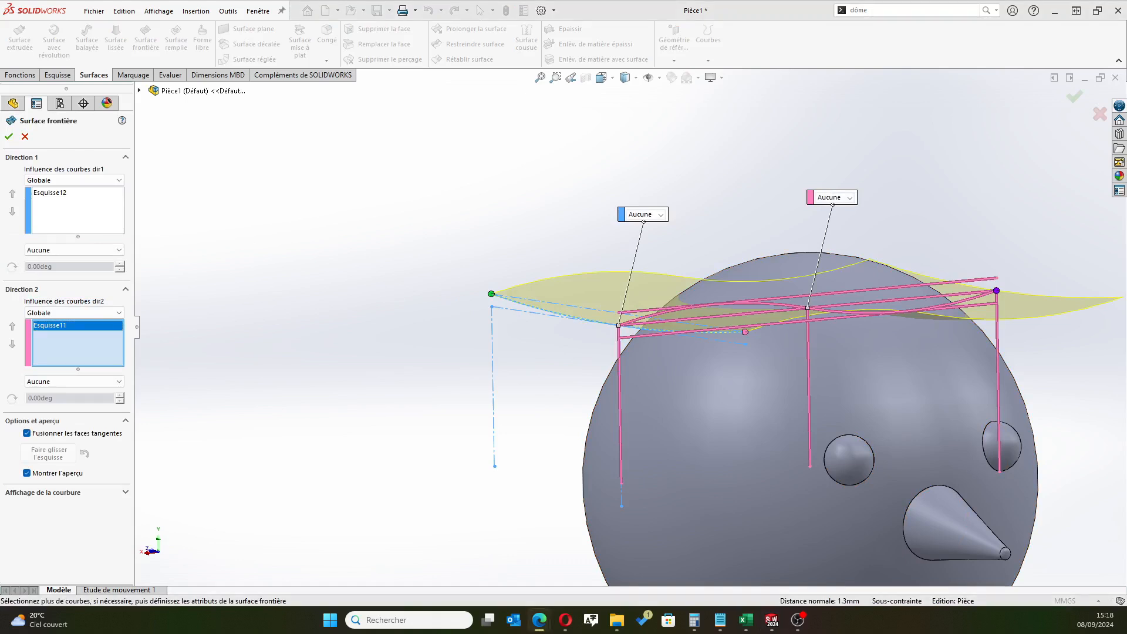
mouse_move(834, 264)
middle_mouse_down()
mouse_move(867, 252)
mouse_move(883, 225)
mouse_move(837, 244)
middle_mouse_up()
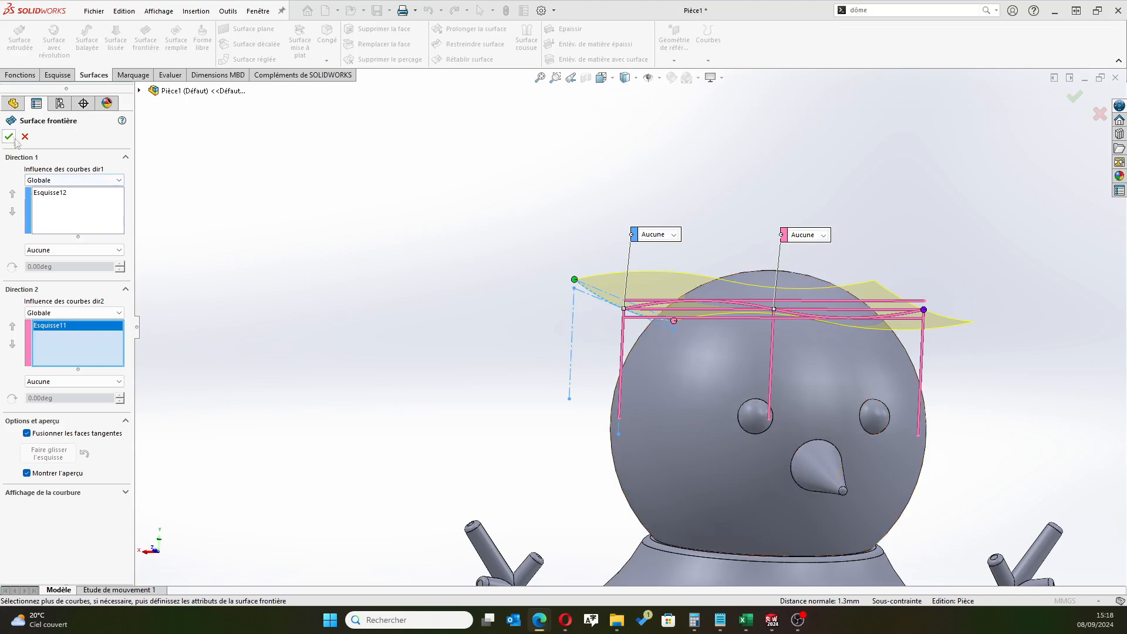
left_click(11, 138)
Start a sketch on Plan de dessus and draw a circle of about 15.3 mm radius centred on the origin
middle_click_drag(561, 230, 665, 302)
middle_click_drag(679, 344, 666, 285)
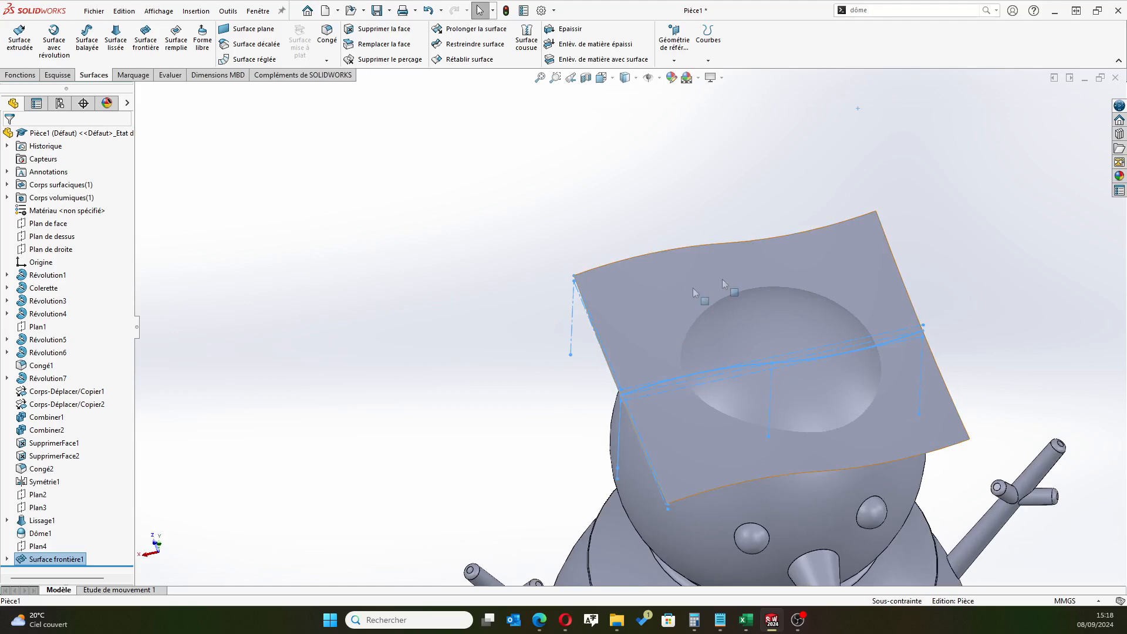
left_click(47, 237)
left_click(55, 221)
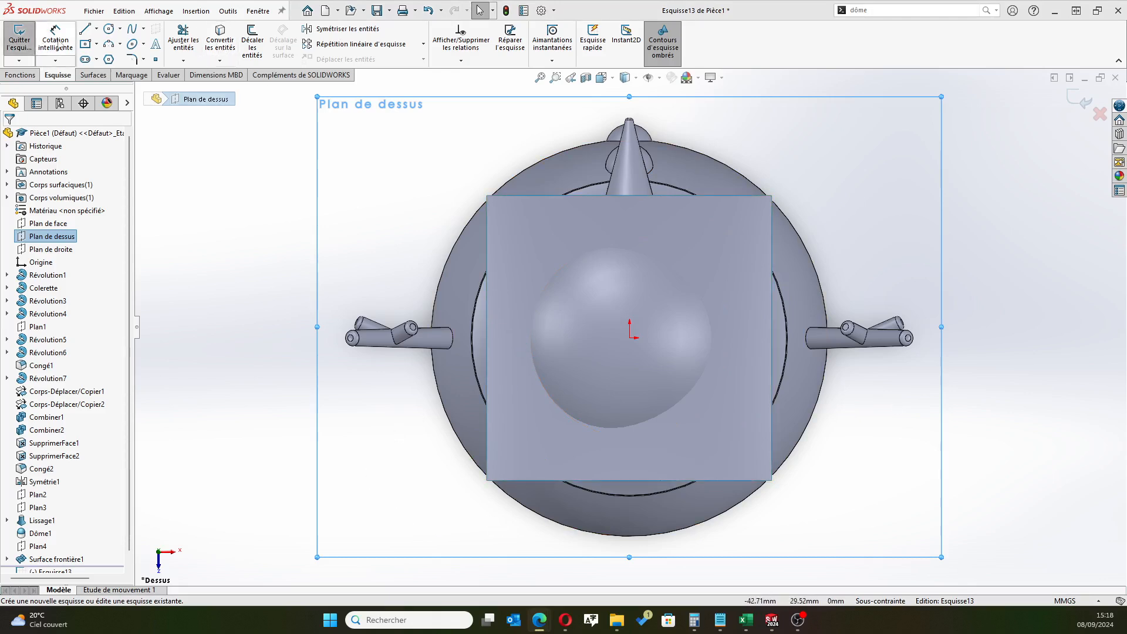
left_click(109, 28)
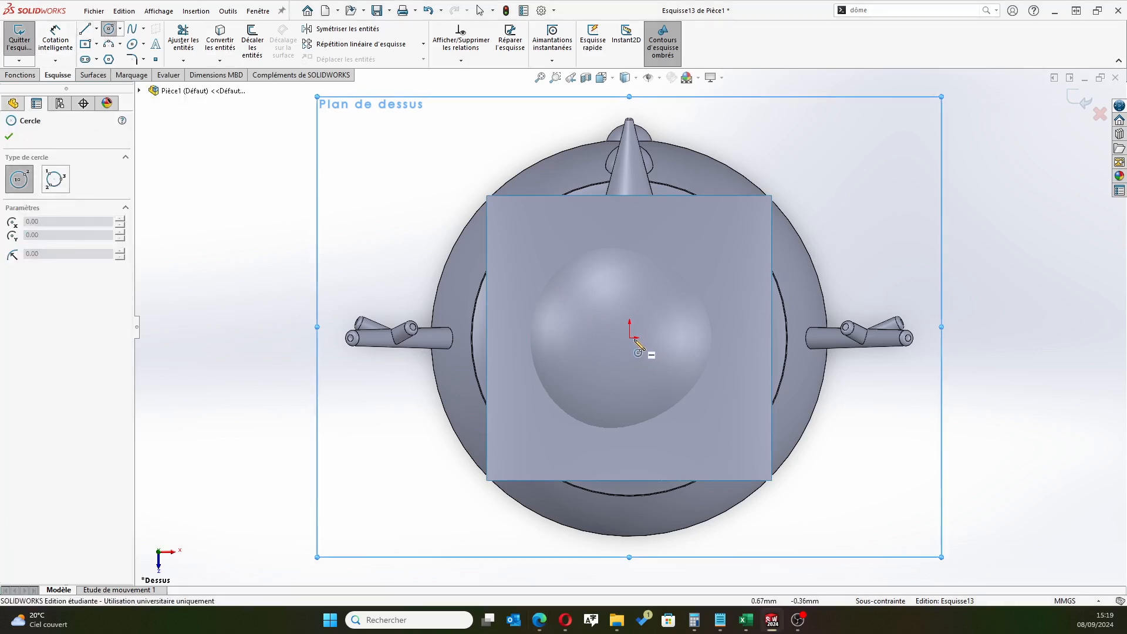
left_click(631, 338)
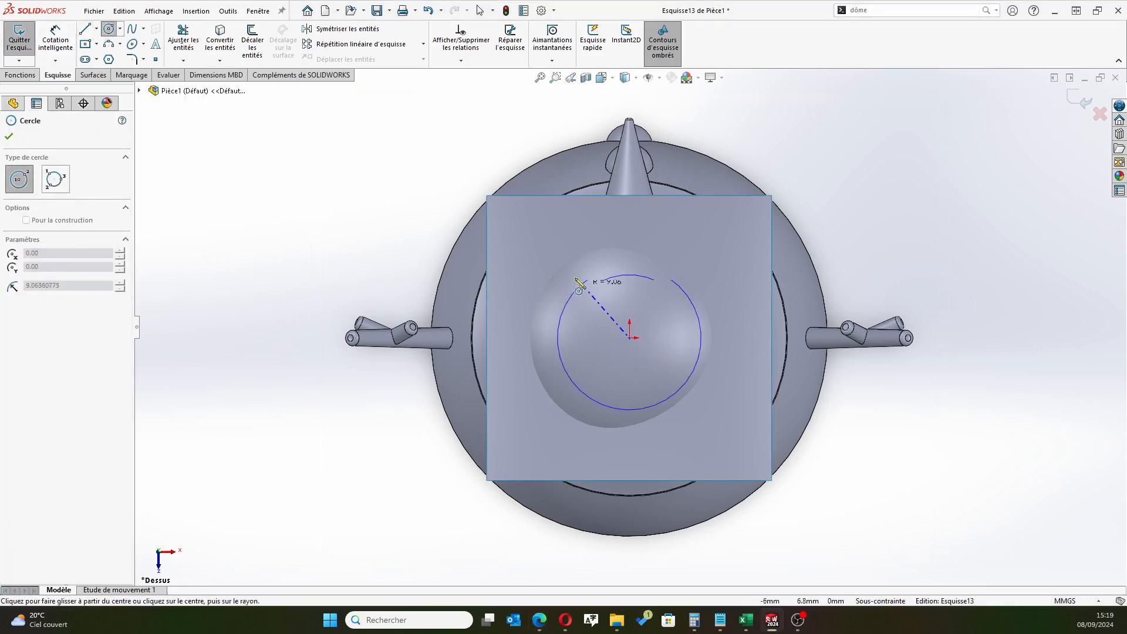
left_click(549, 251)
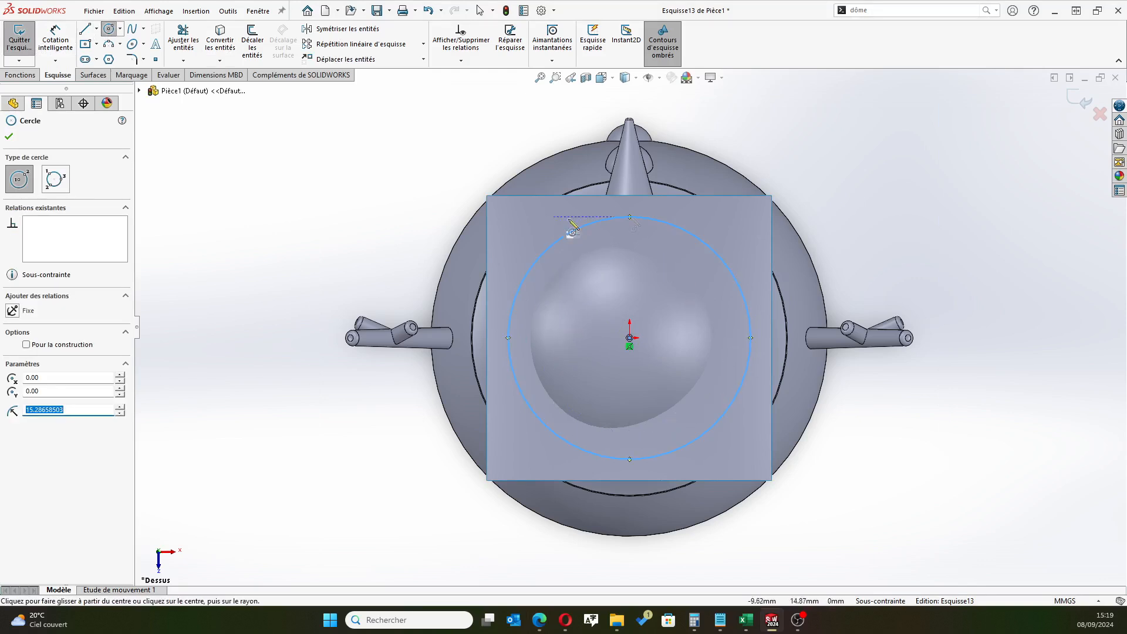
Dimension the circle's diameter to 34 mm and close the sketch
left_click(68, 53)
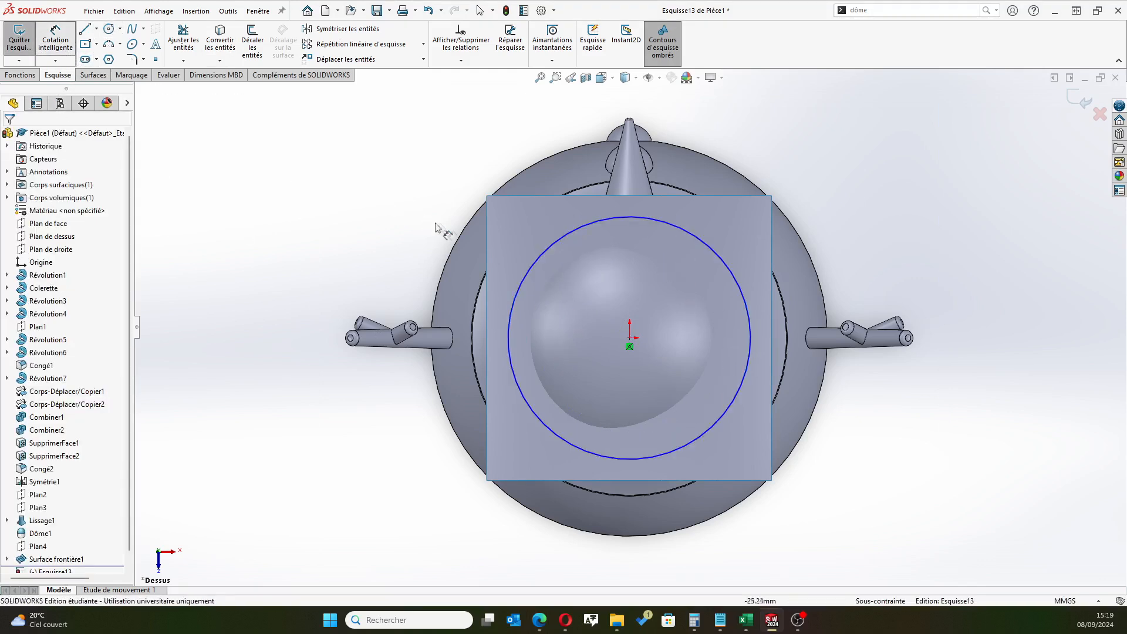
left_click(539, 253)
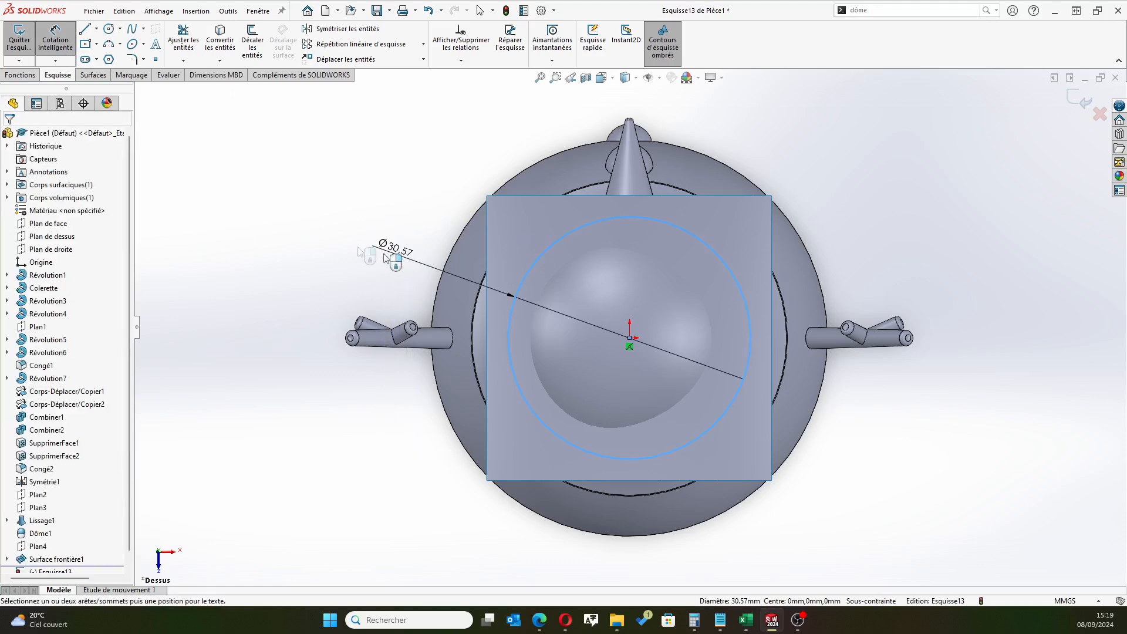
left_click(301, 237)
type("30")
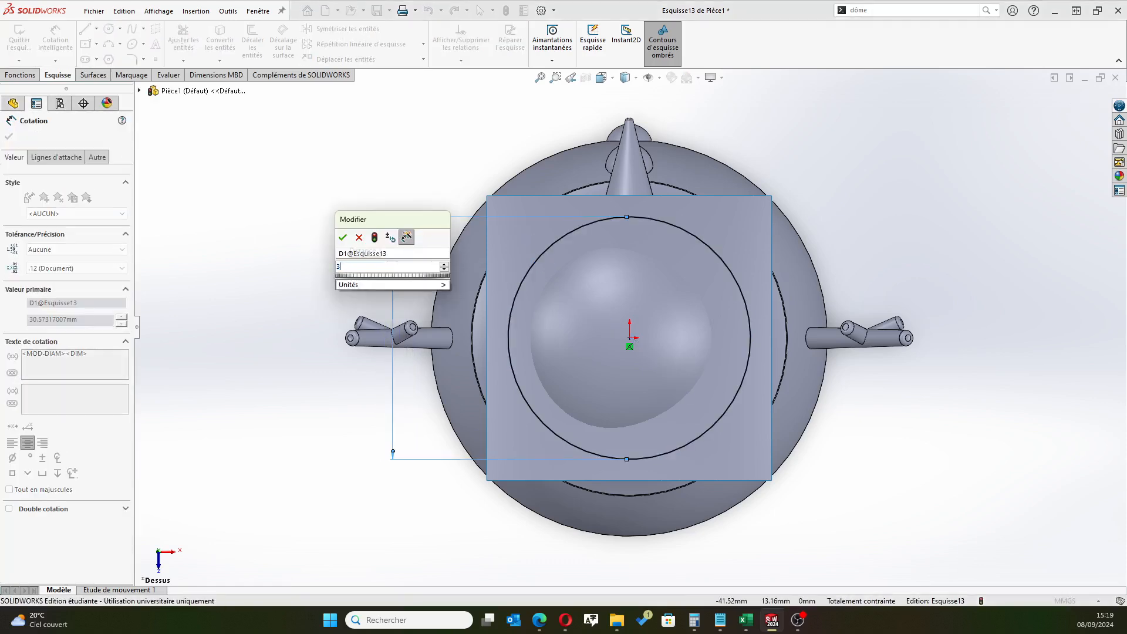
key("Return")
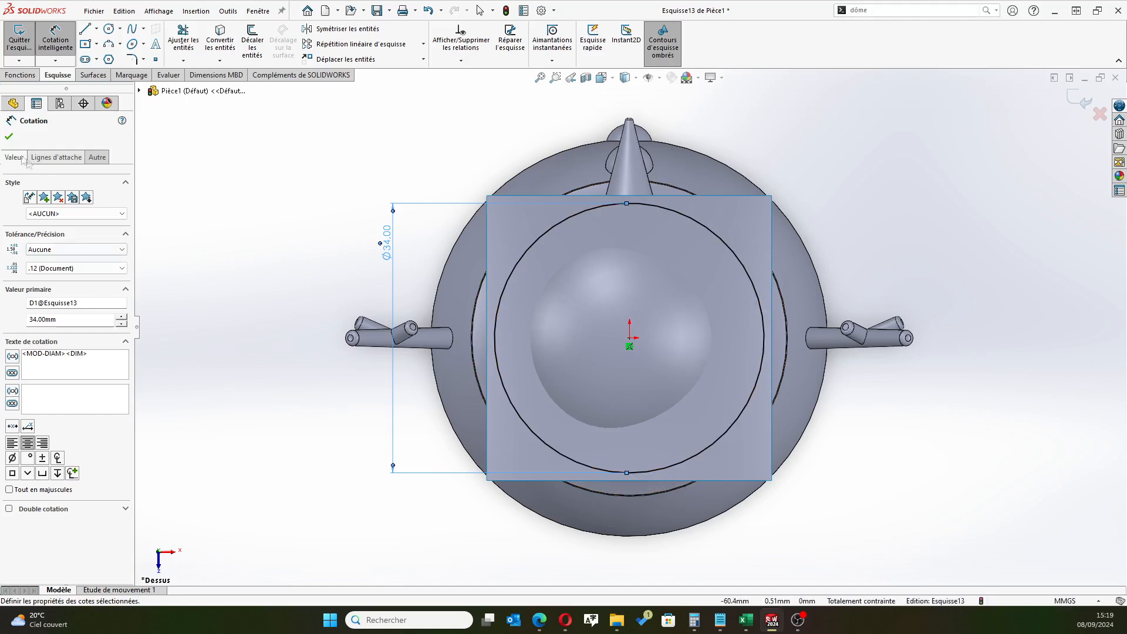
left_click(9, 136)
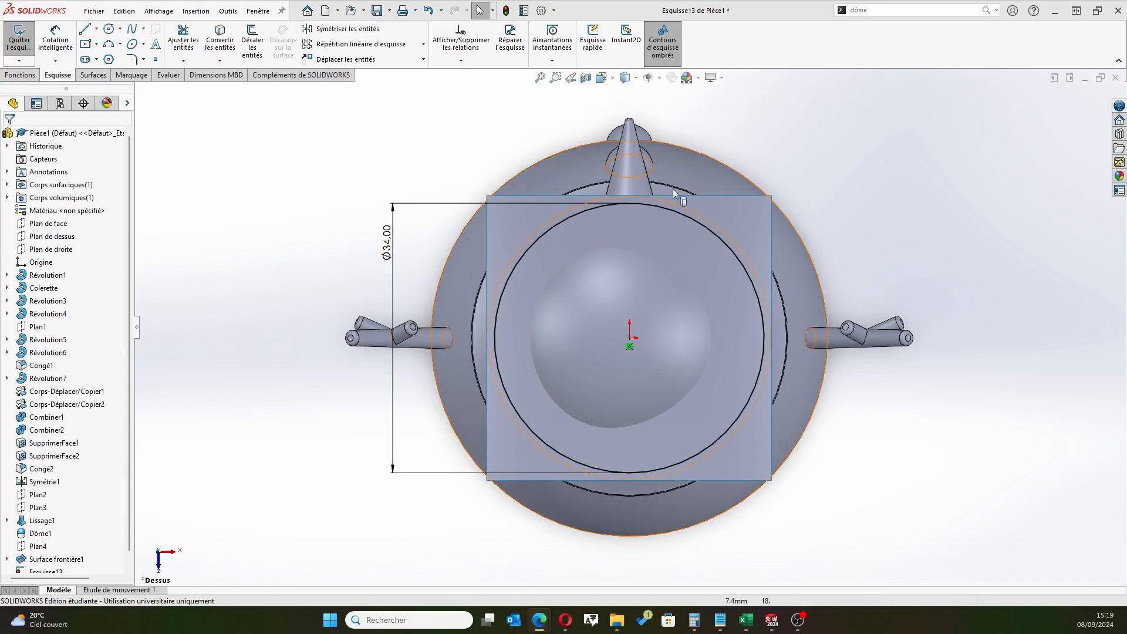
mouse_move(478, 352)
middle_mouse_down()
mouse_move(466, 244)
mouse_move(450, 243)
mouse_move(470, 339)
mouse_move(459, 355)
middle_mouse_up()
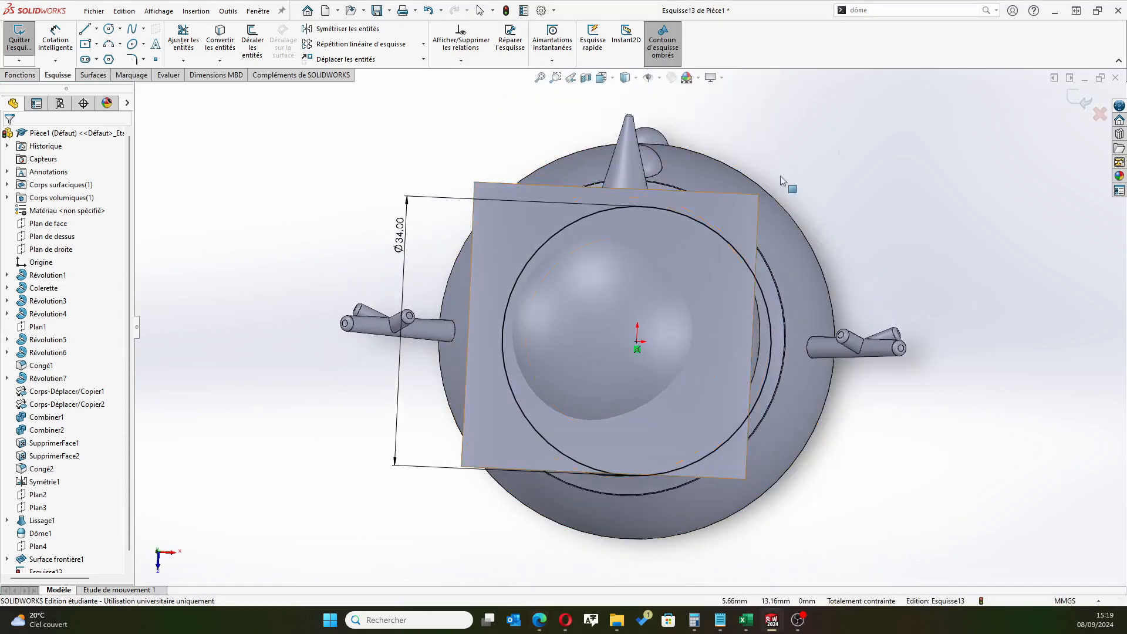
left_click(1087, 105)
Trim the boundary surface with the Esquisse13 circle, removing the portion outside the circle
mouse_move(624, 285)
middle_mouse_down()
mouse_move(613, 242)
mouse_move(621, 209)
middle_mouse_up()
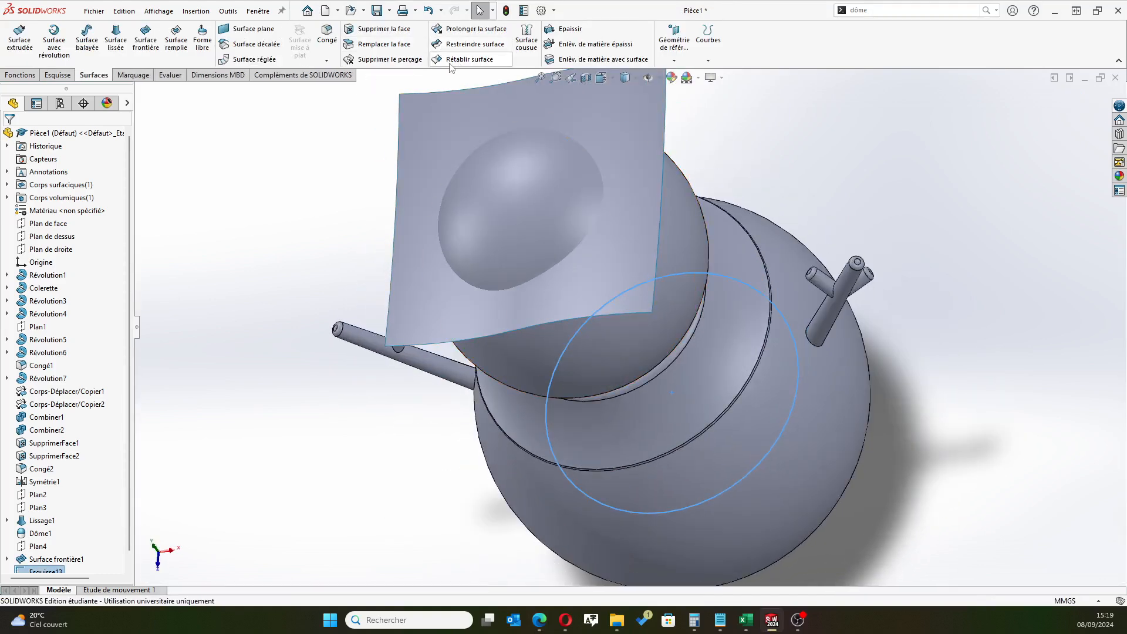
left_click(463, 44)
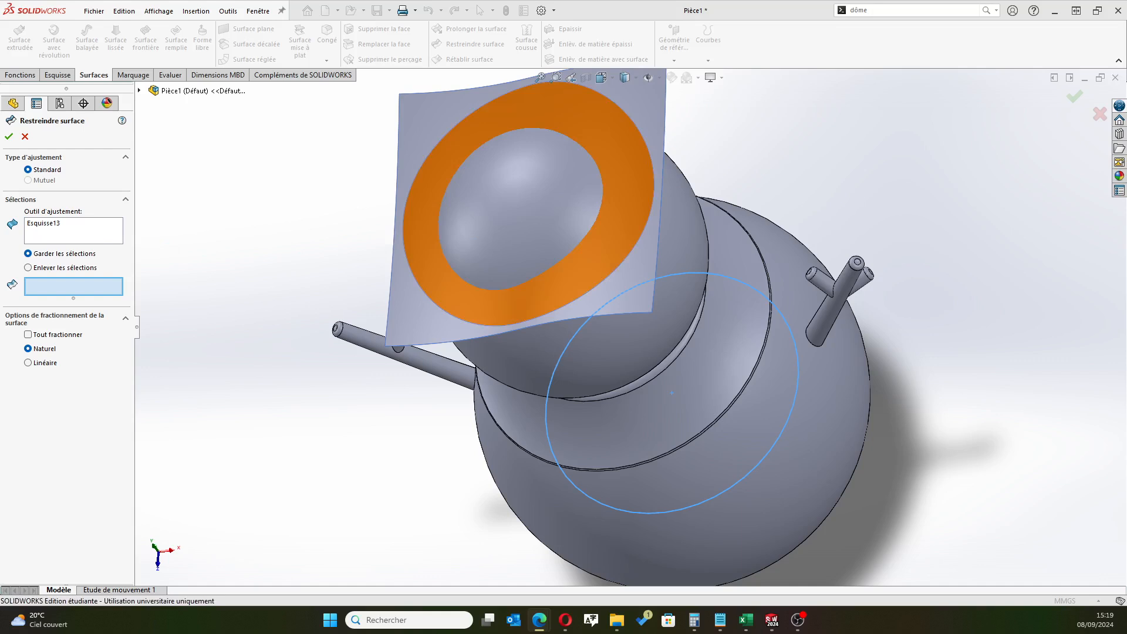
middle_click_drag(266, 271, 280, 231)
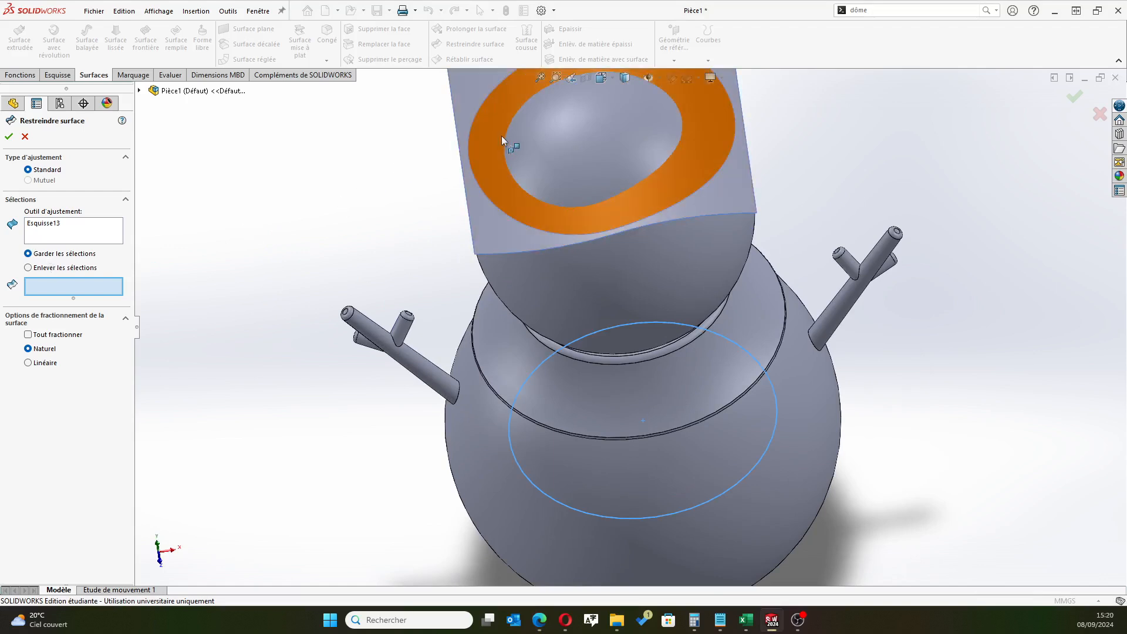
left_click(77, 269)
left_click(501, 230)
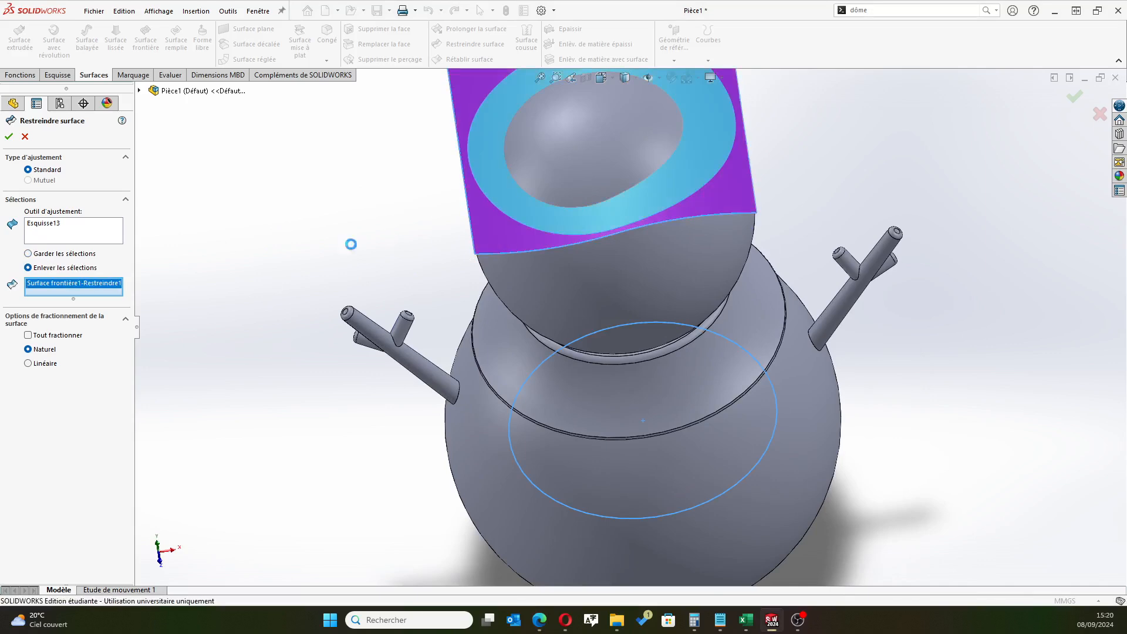
key("f")
left_click(9, 136)
middle_click_drag(466, 294, 465, 217)
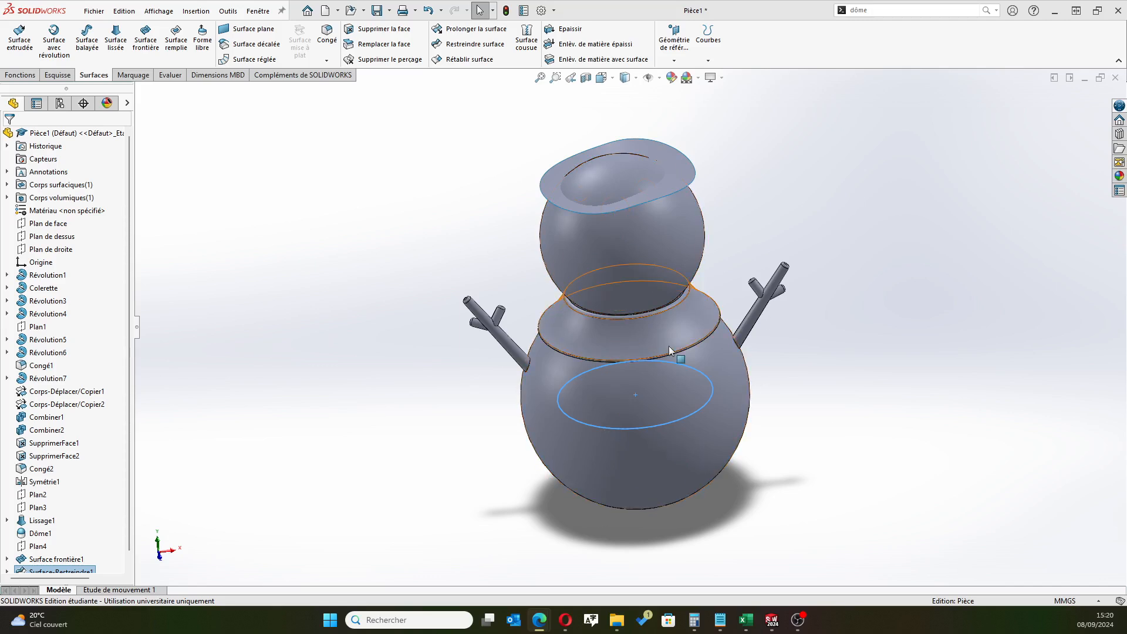
Hide the snowman's solid body so that only the trimmed brim surface is displayed
left_click(69, 198)
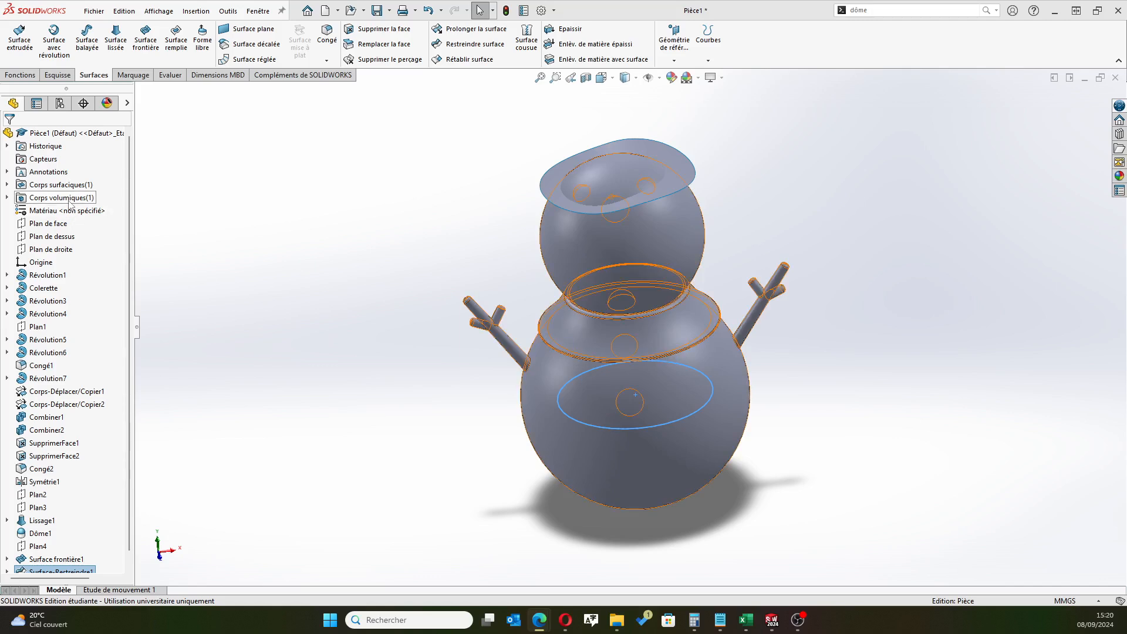
left_click(80, 185)
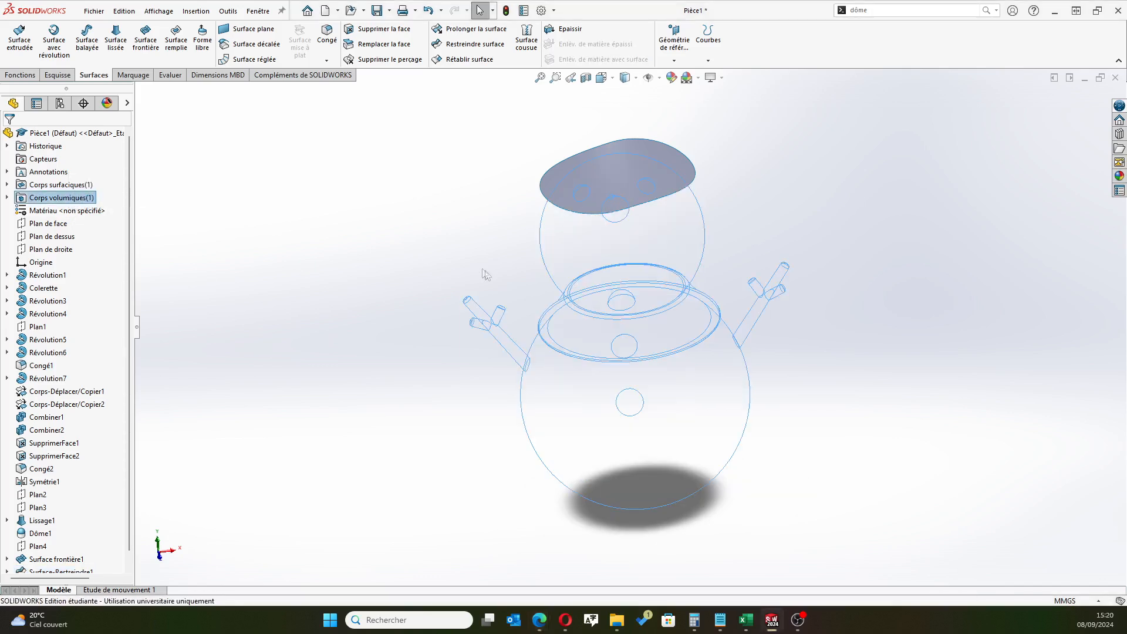
scroll(516, 263, "up", 2)
left_click(503, 247)
middle_click_drag(503, 247, 508, 275)
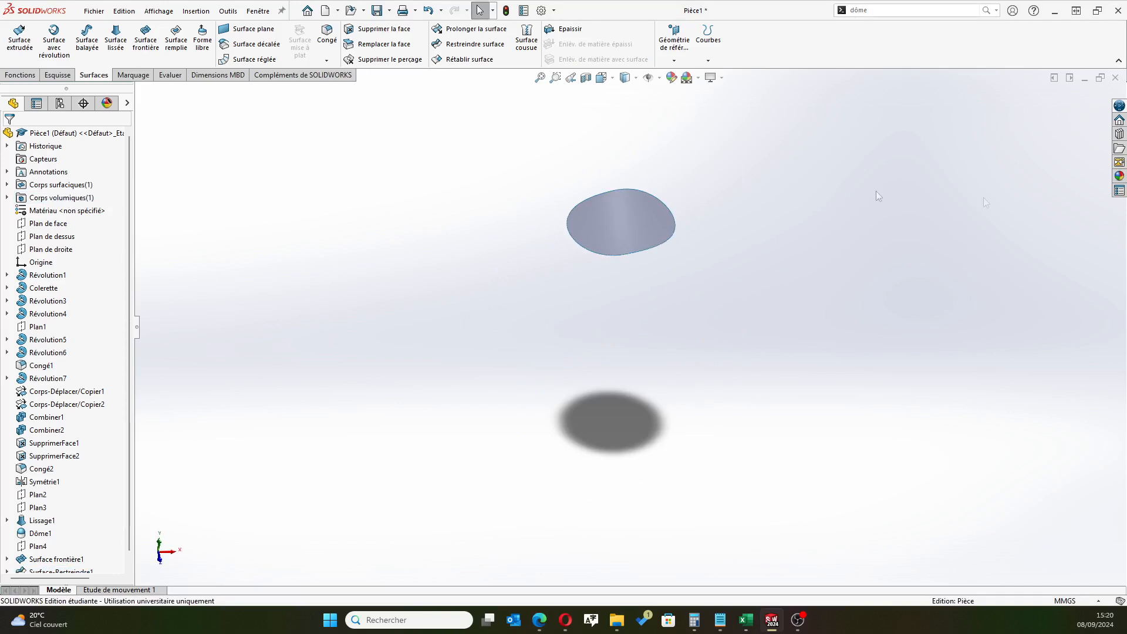
Thicken the trimmed brim surface by 1 mm on both sides, without merging the result
left_click(588, 216)
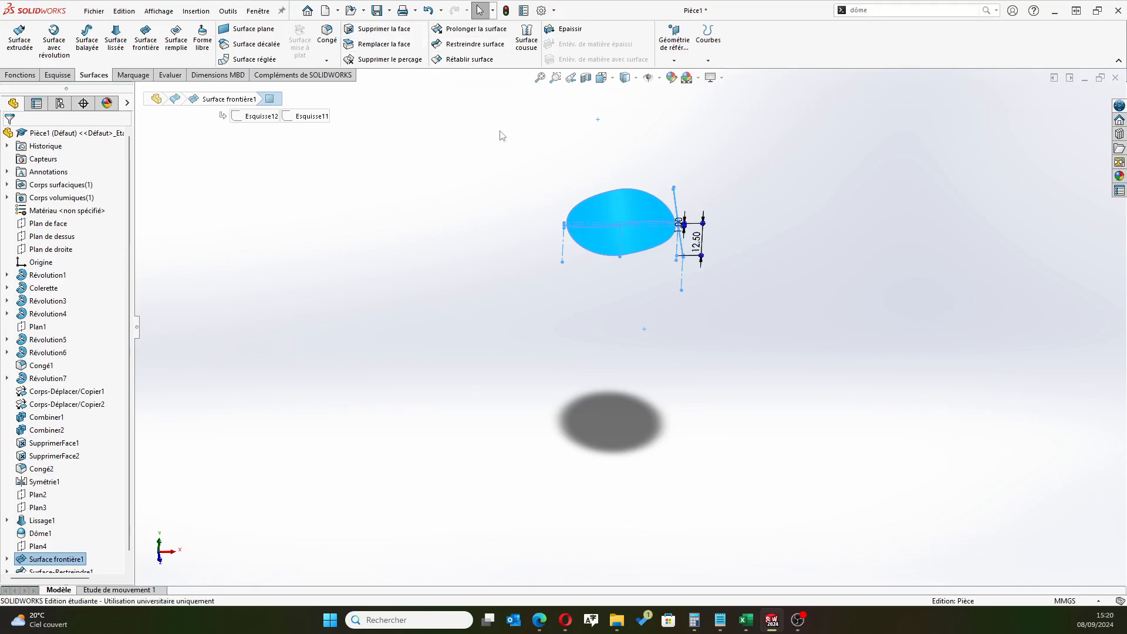
left_click(567, 29)
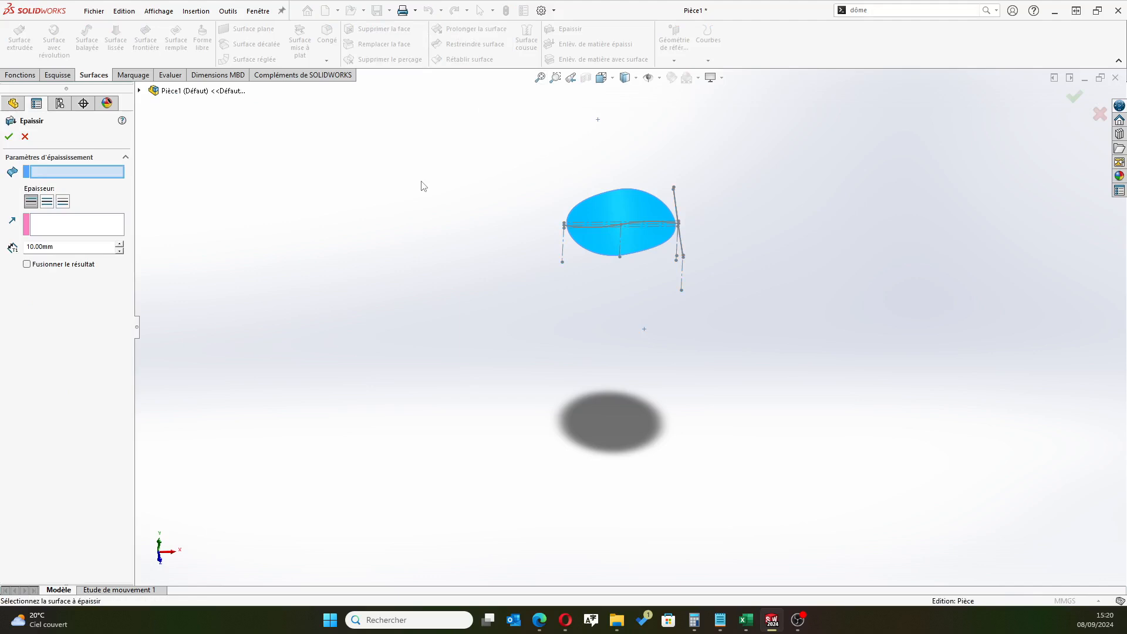
left_click(624, 220)
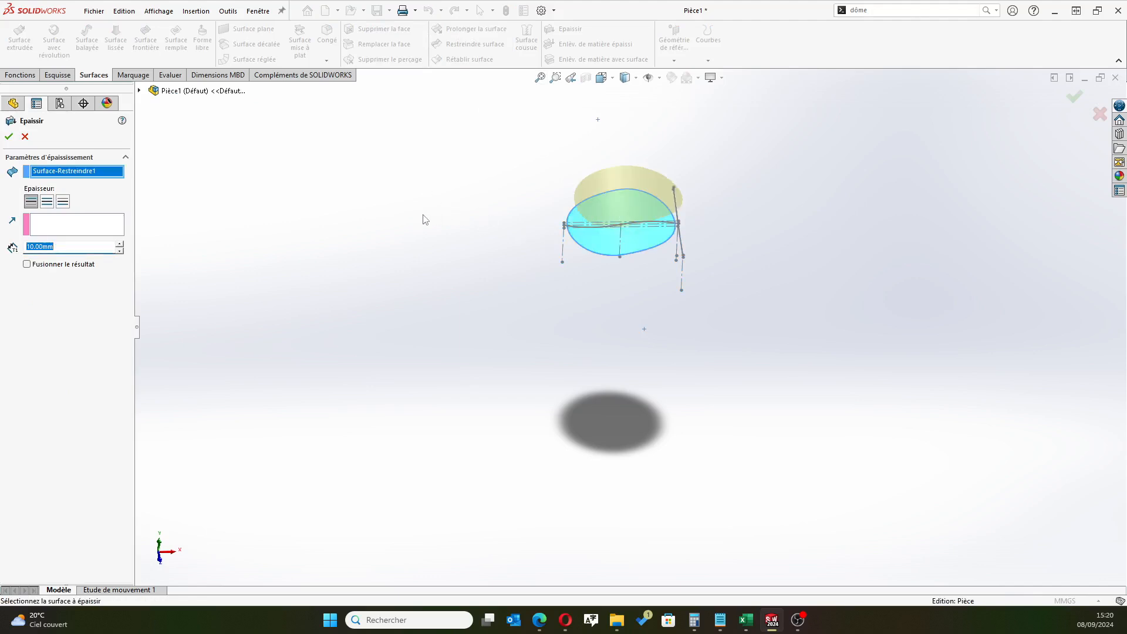
key("alt+Tab")
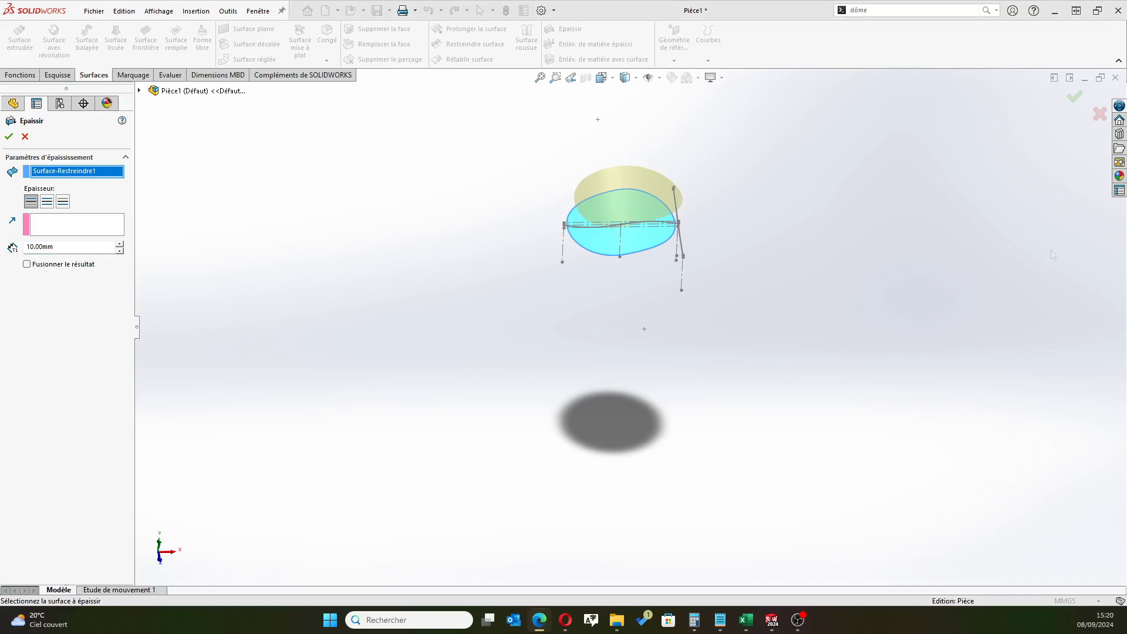
left_click(47, 201)
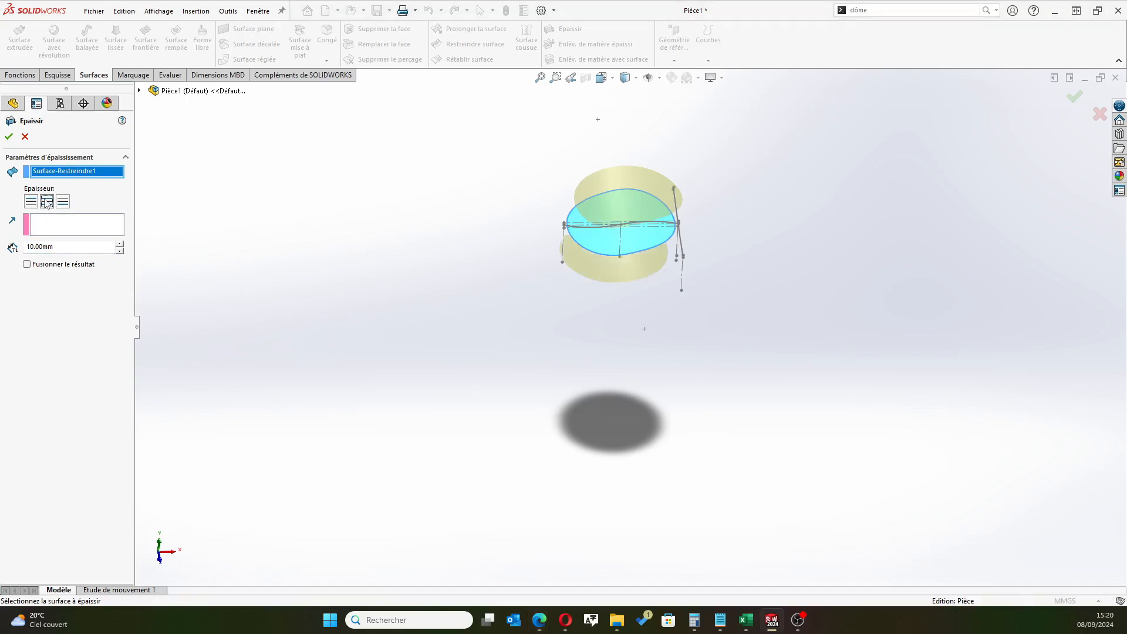
type("1")
key("Return")
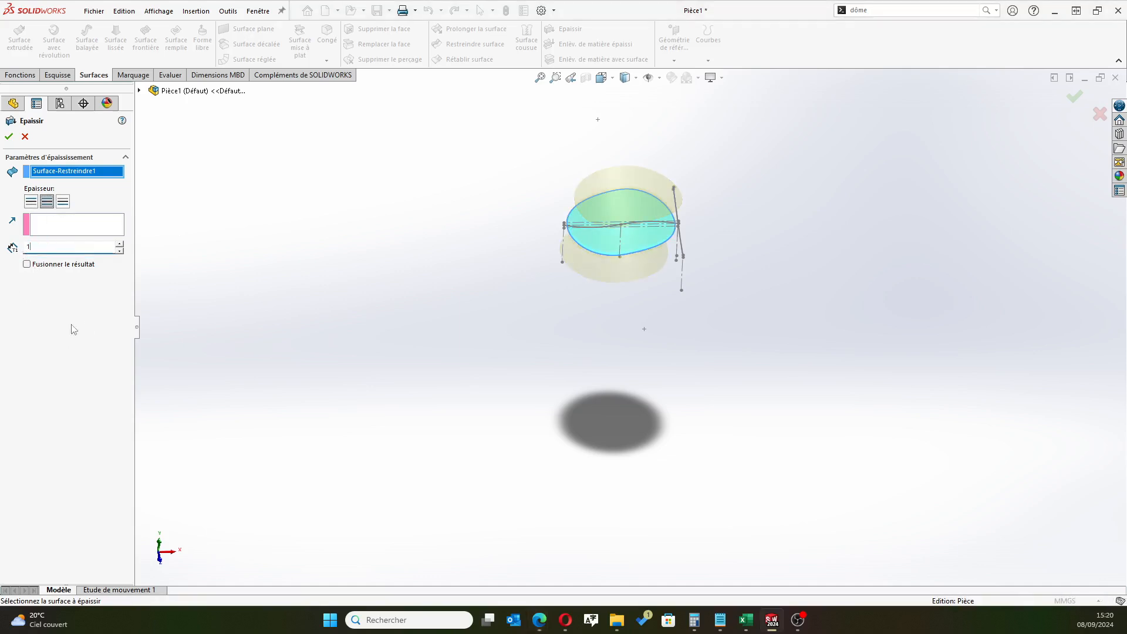
left_click(9, 136)
key("alt+Tab")
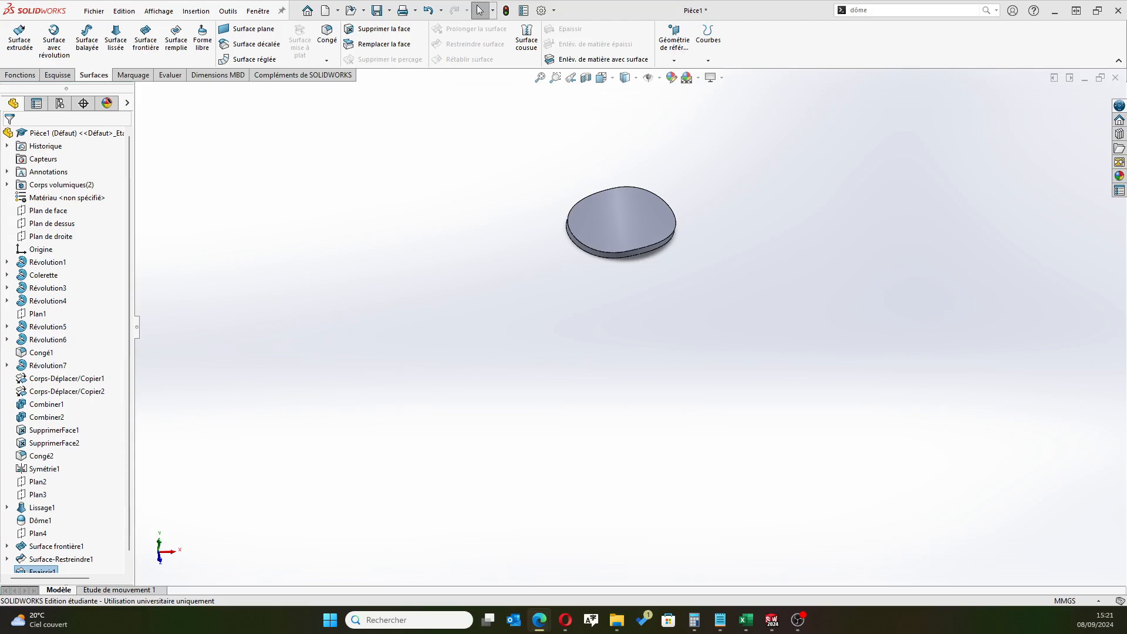
Fillet the upper and lower outer edges of the brim with a 1 mm radius
scroll(635, 234, "down", 5)
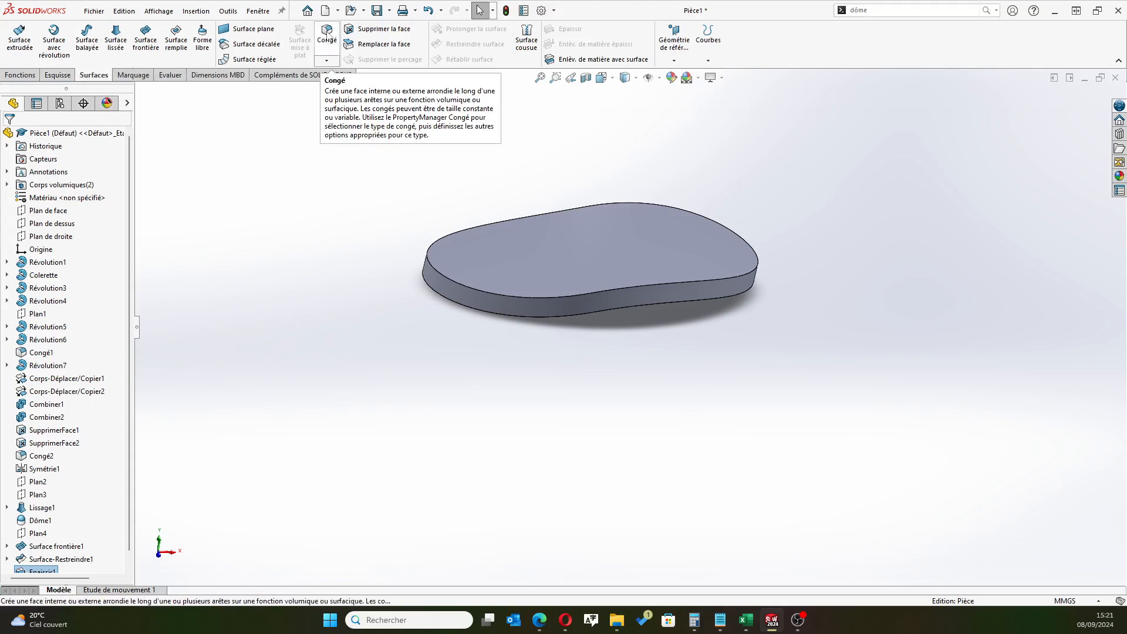
left_click(327, 35)
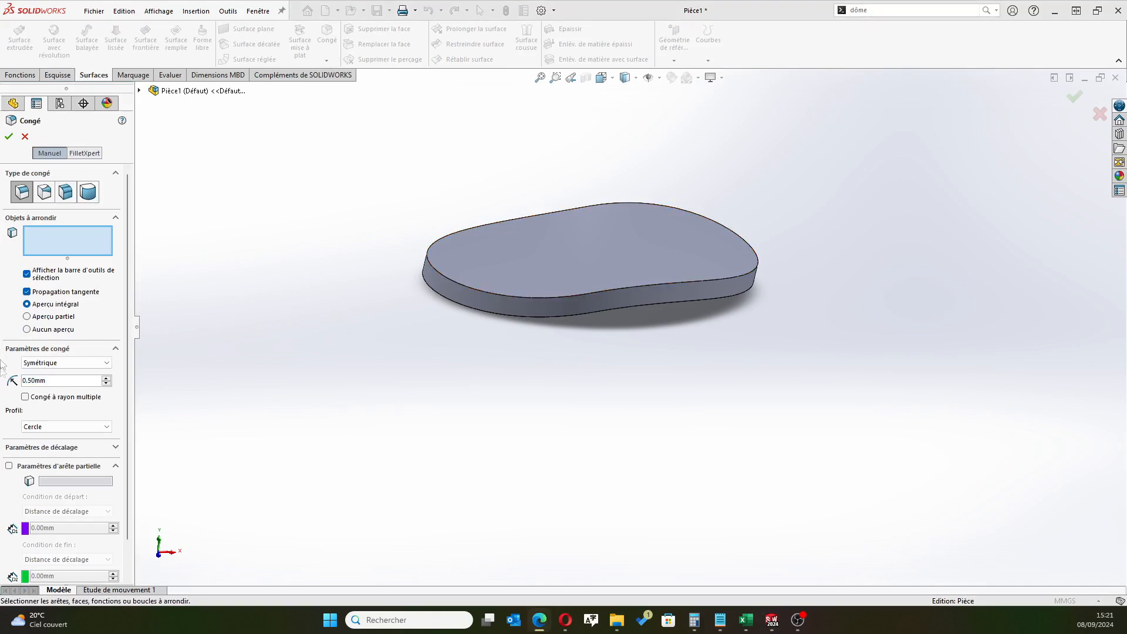
left_click_drag(48, 383, 1, 385)
type("1")
key("Return")
left_click(491, 290)
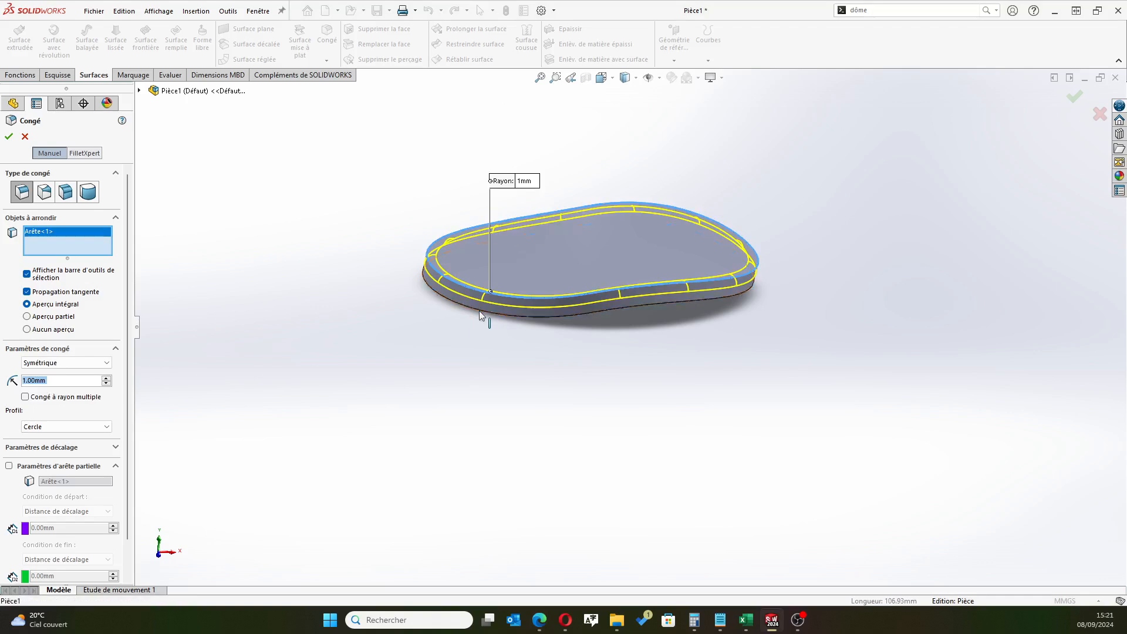
left_click(479, 312)
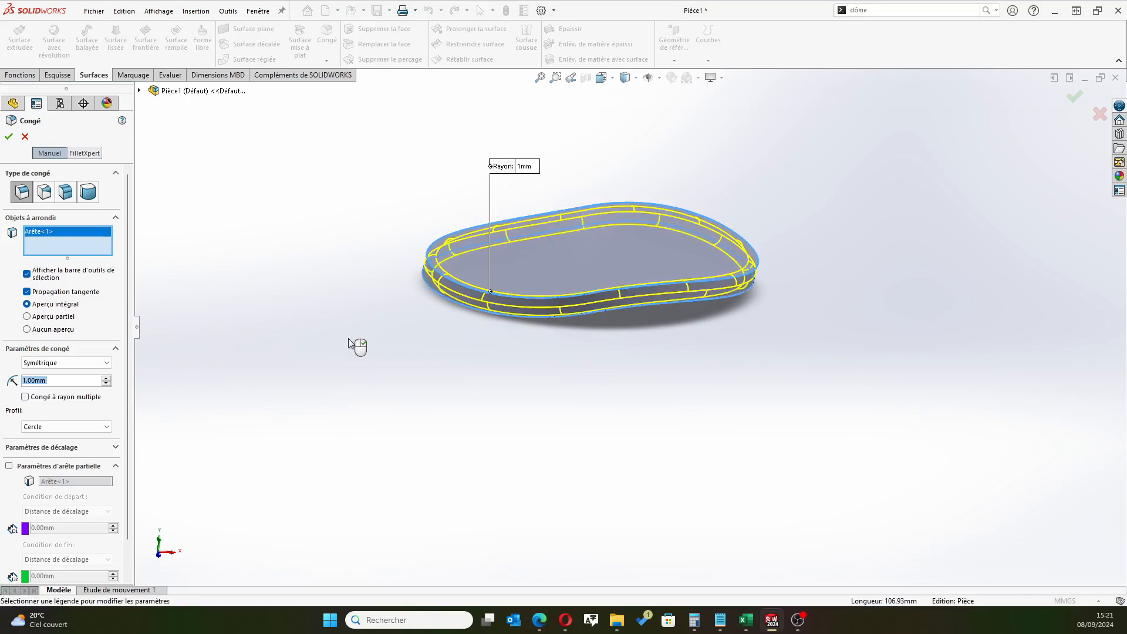
left_click(9, 136)
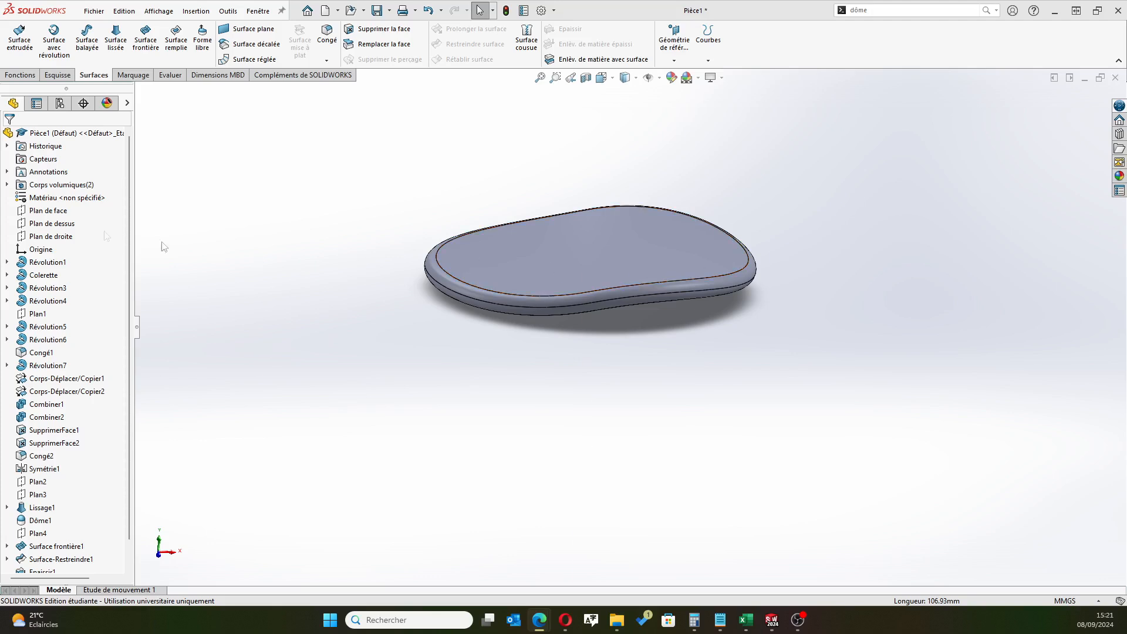
Show the Dôme1 solid body and examine how the brim sits on the snowman's head
left_click(12, 185)
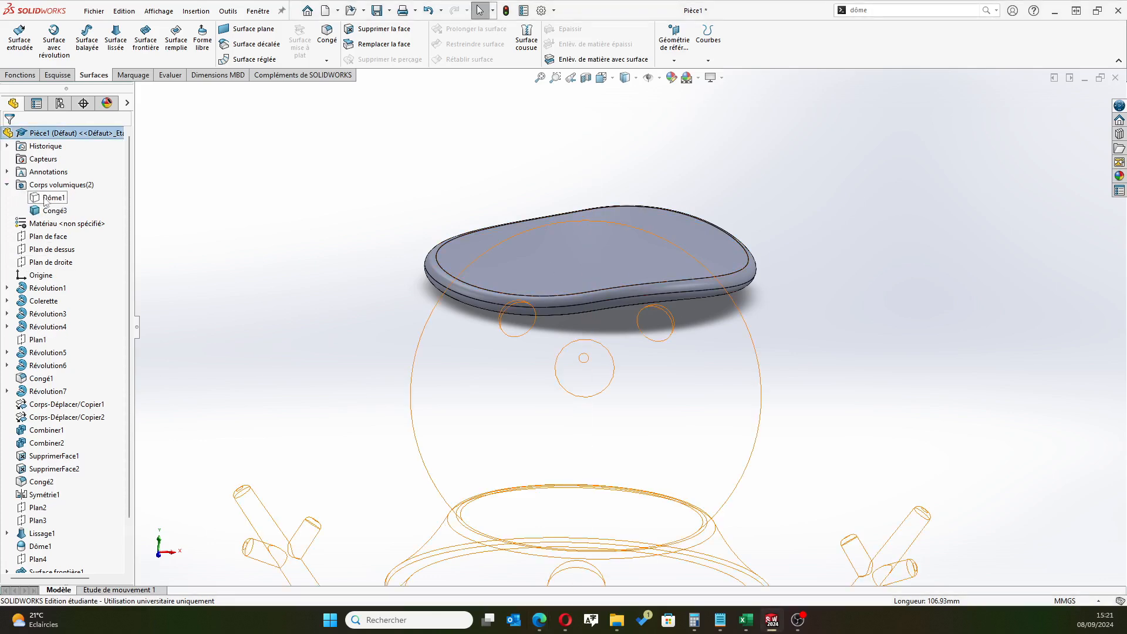
left_click(48, 199)
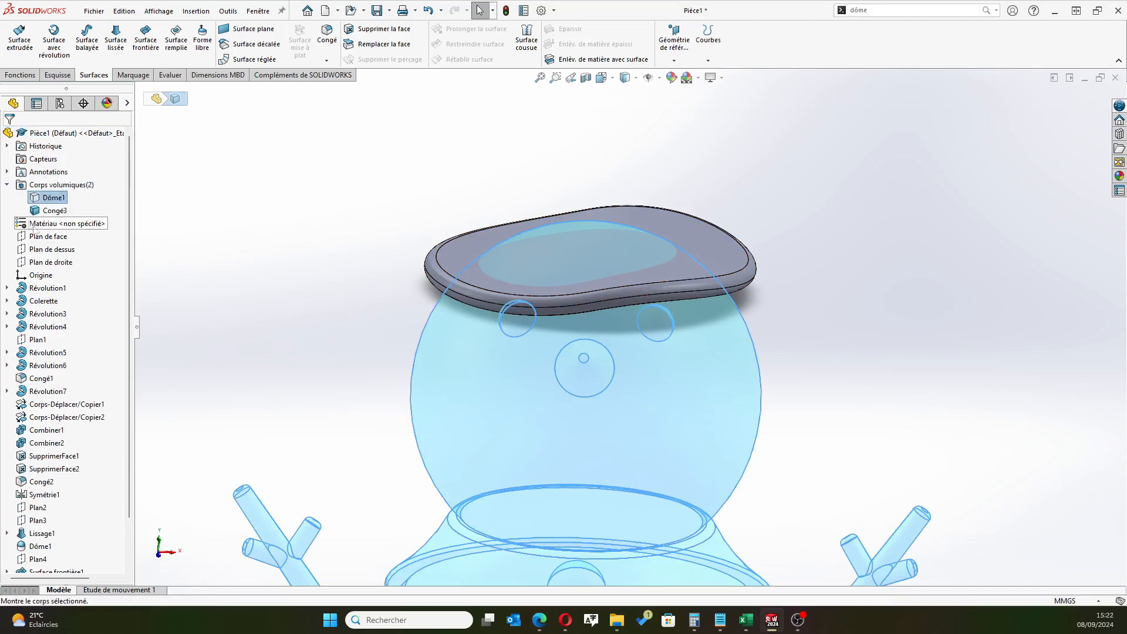
left_click(46, 198)
left_click(49, 165)
middle_click_drag(367, 326, 667, 342)
left_click(304, 243)
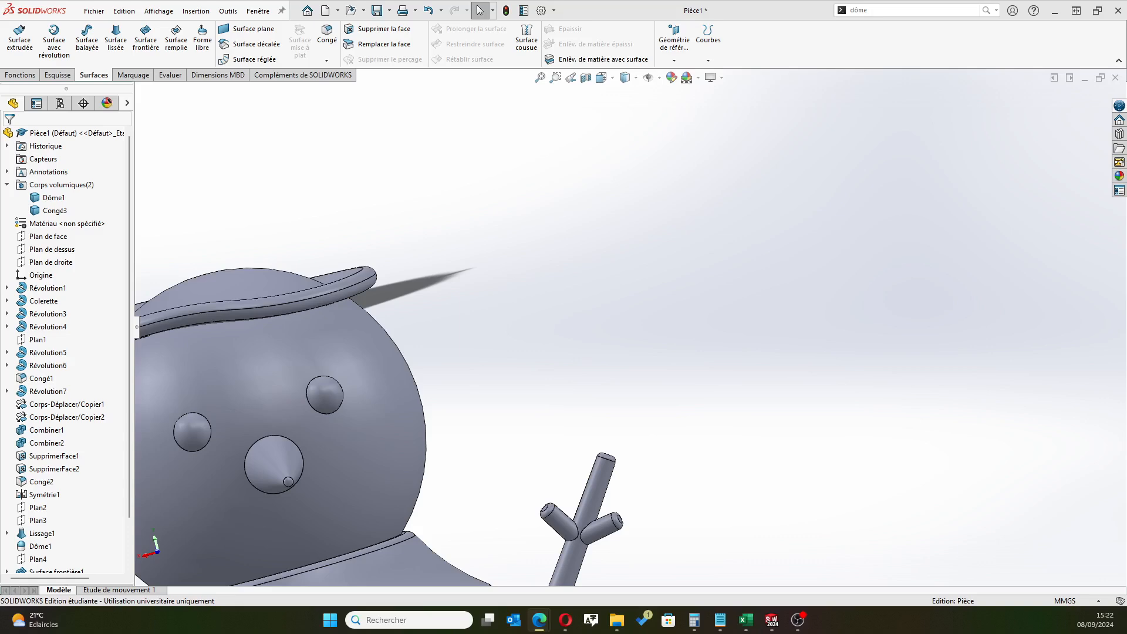
scroll(523, 336, "up", 4)
middle_click_drag(278, 252, 329, 352)
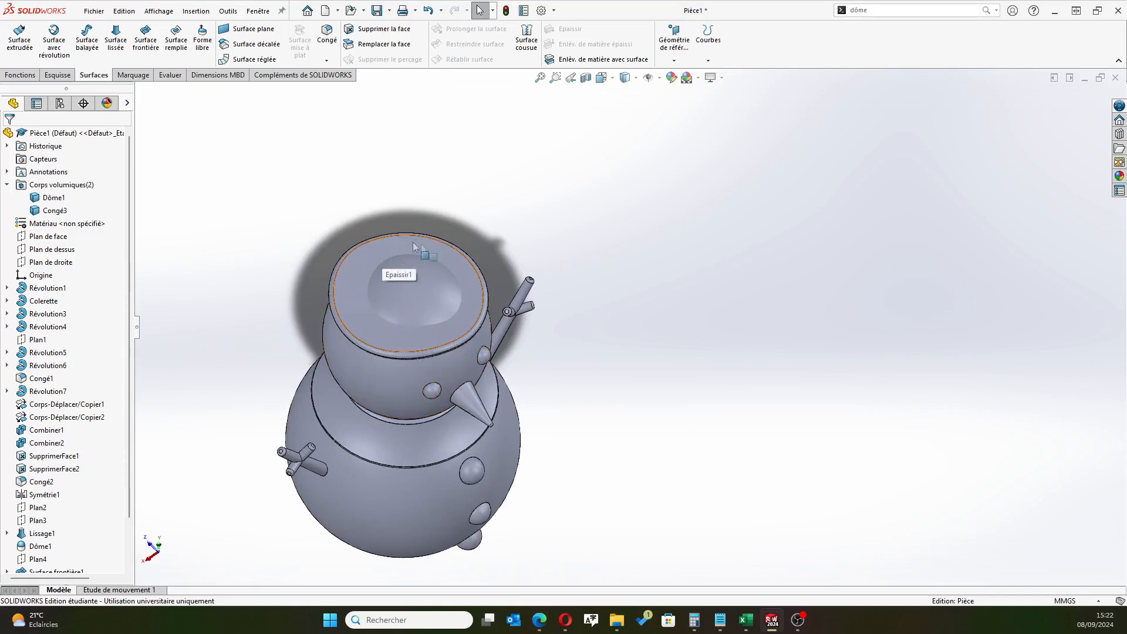
Hide the Dôme1 solid body again, leaving only the brim body displayed
left_click(57, 203)
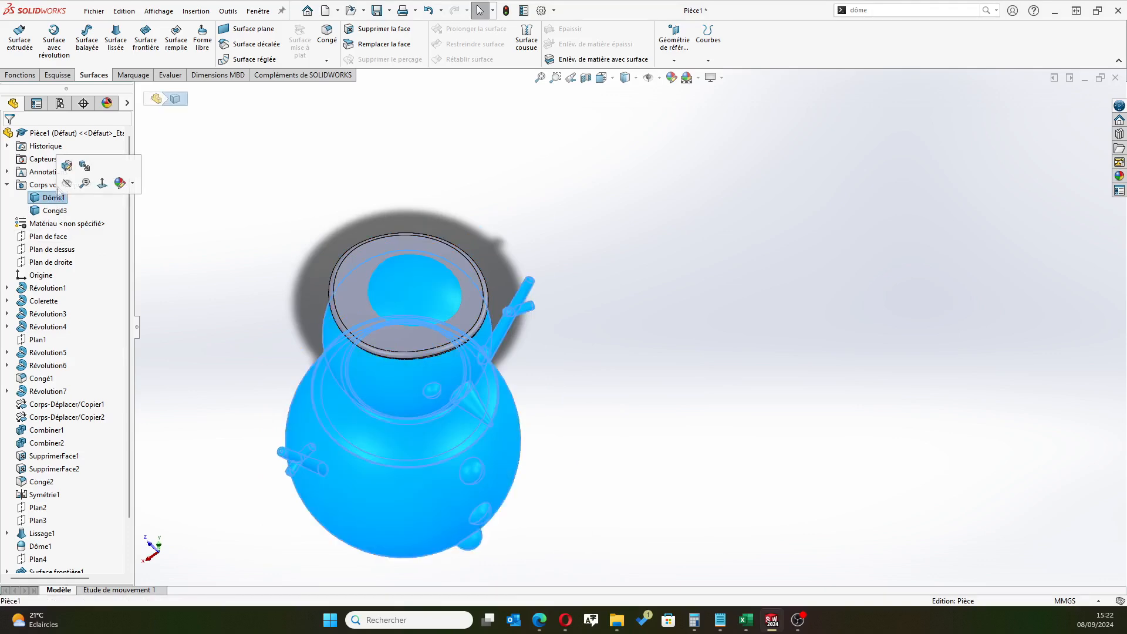
left_click(75, 178)
middle_click_drag(654, 387, 616, 332)
key("alt+Tab")
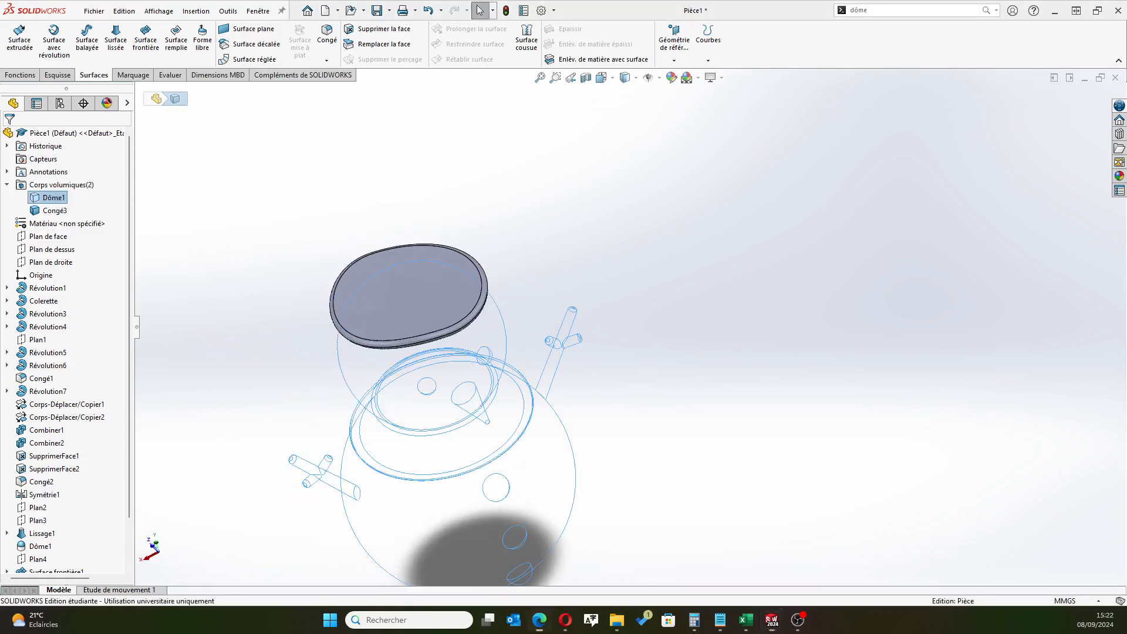
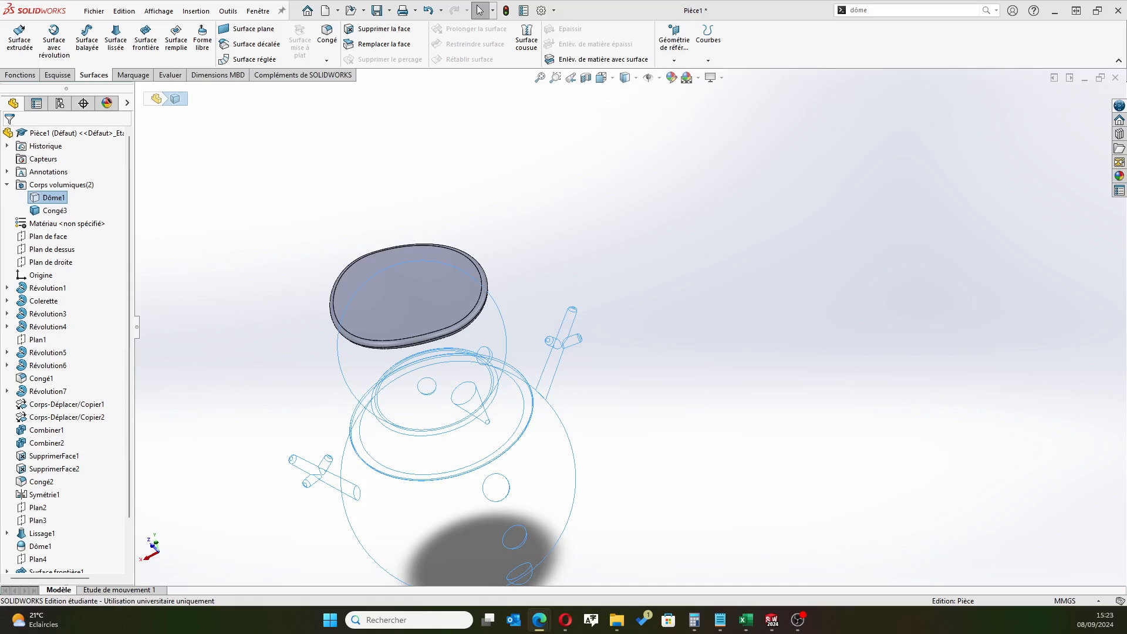
Start a new sketch on Plan de face
scroll(215, 332, "up", 2)
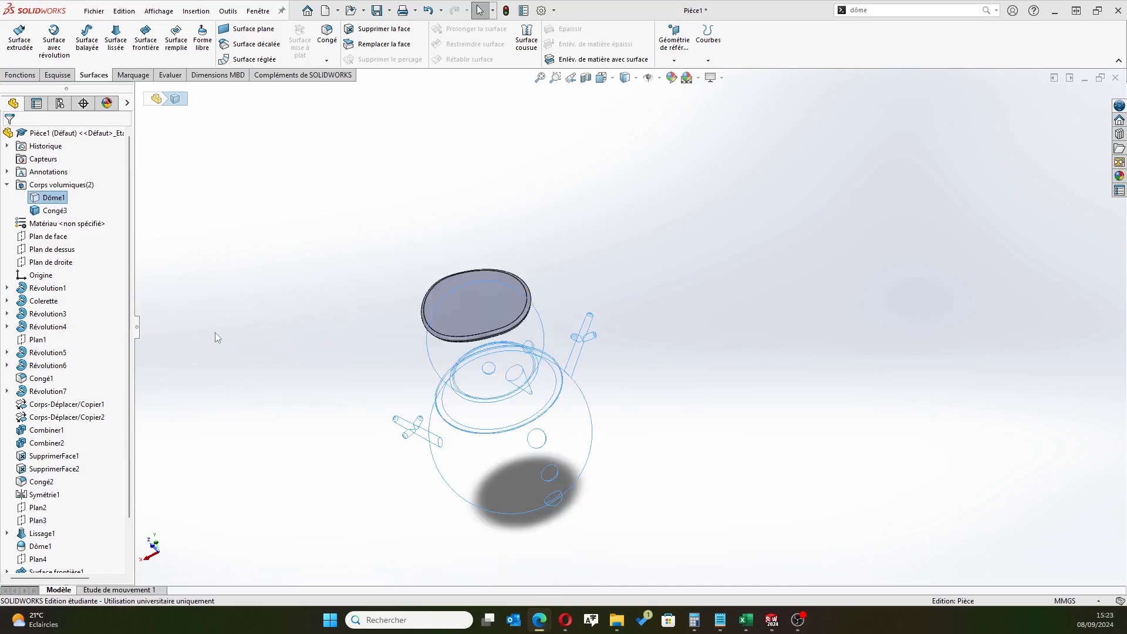
left_click(306, 386)
key("Up")
key("Up")
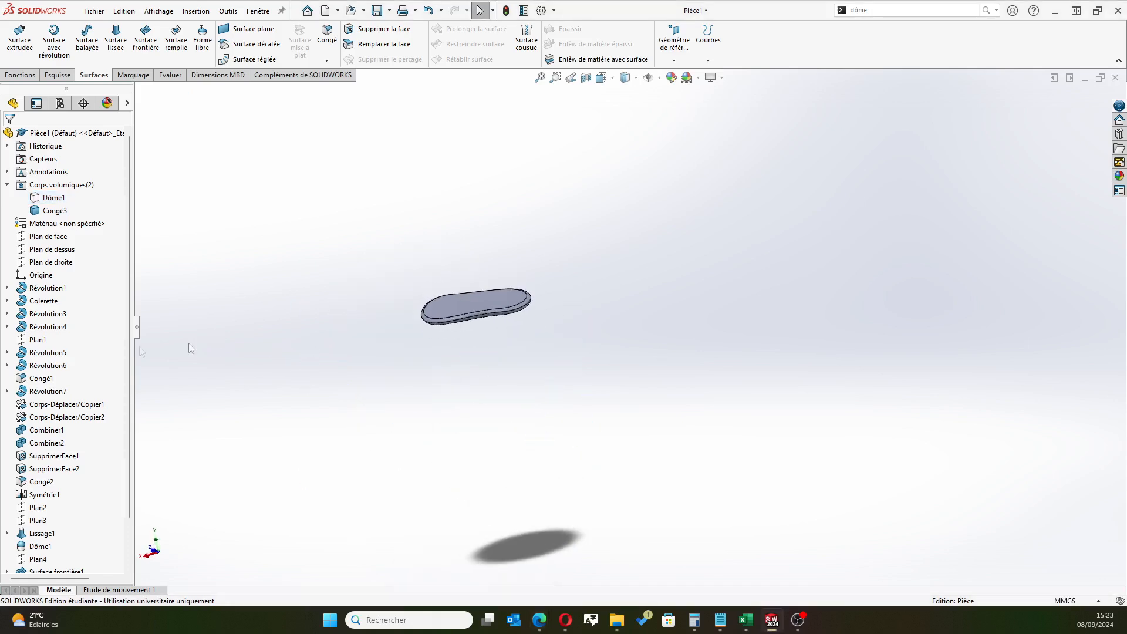
left_click(47, 236)
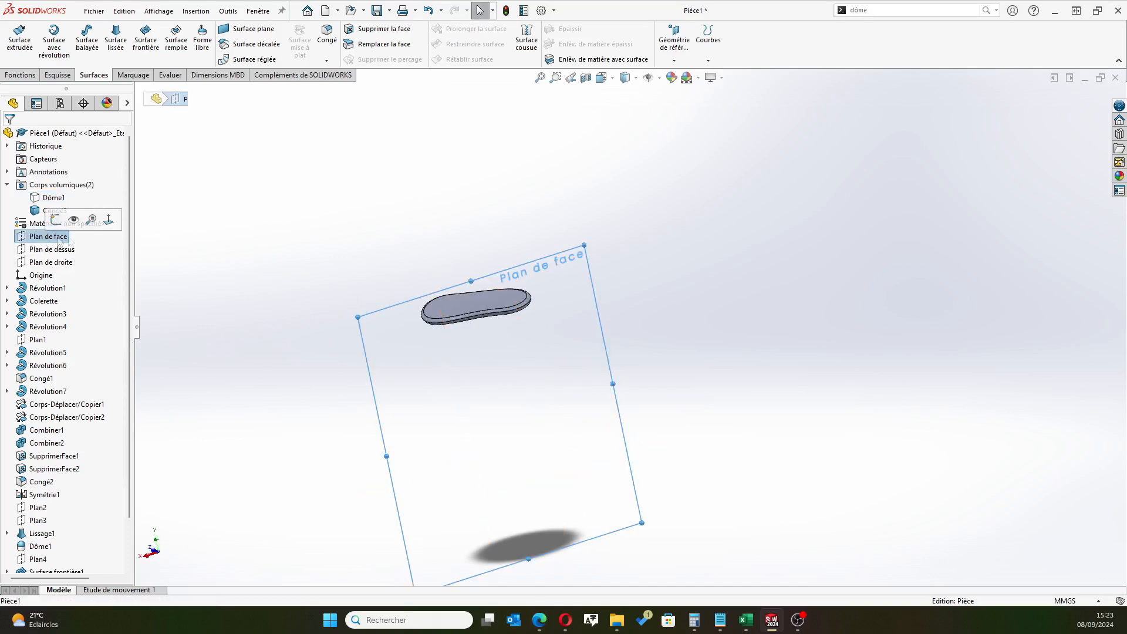
left_click(35, 234)
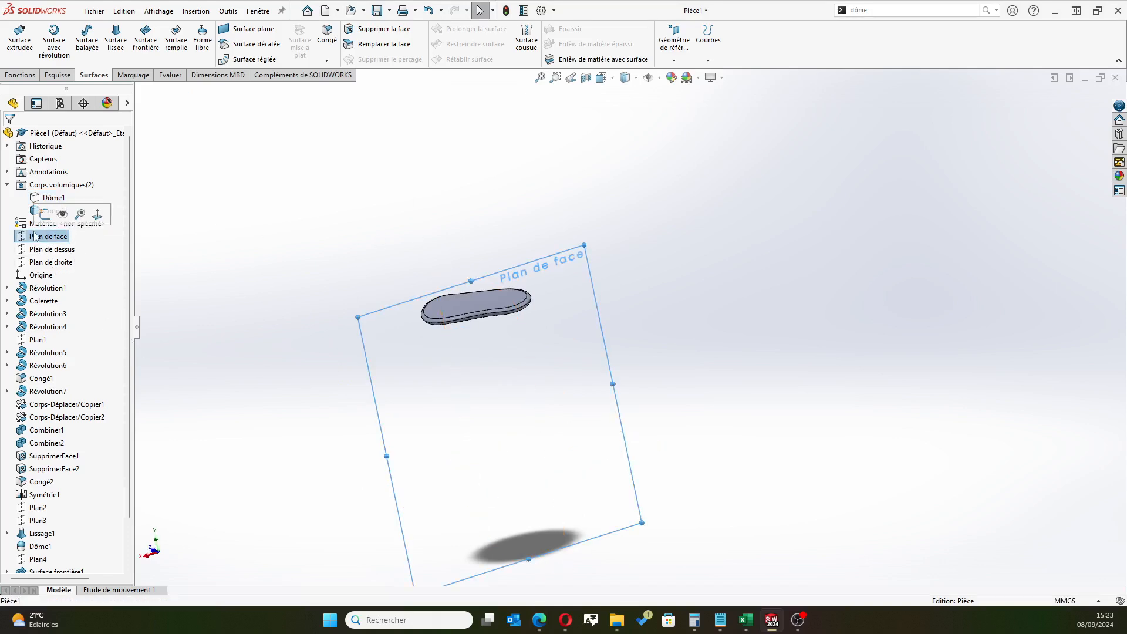
left_click(45, 215)
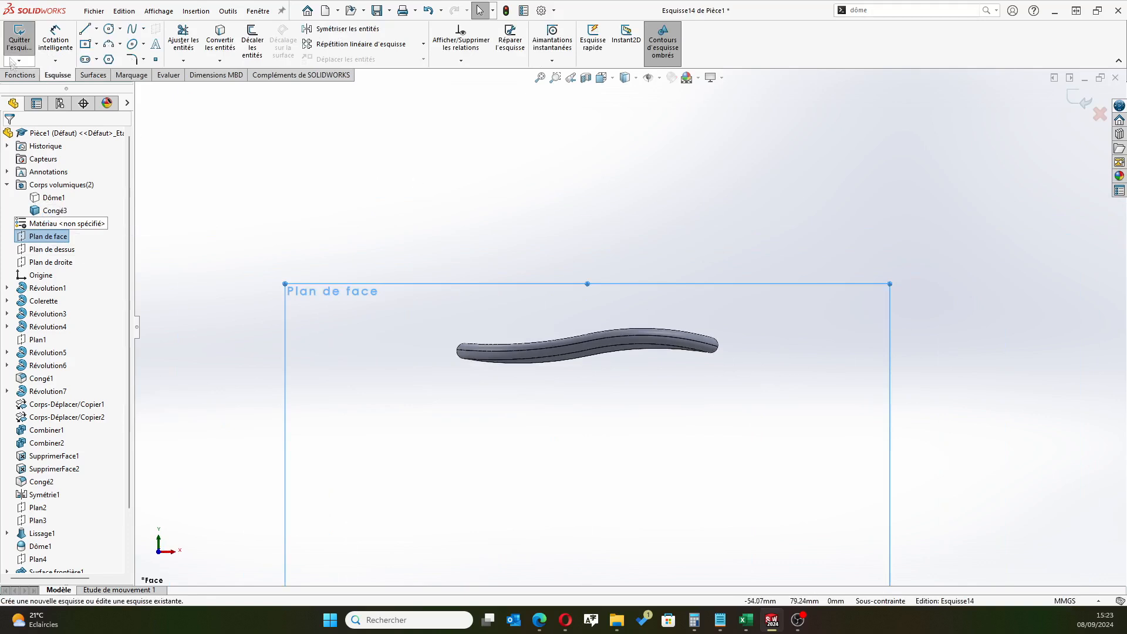
Draw a near-vertical construction line about 82 mm long from the origin up through the brim
left_click(98, 29)
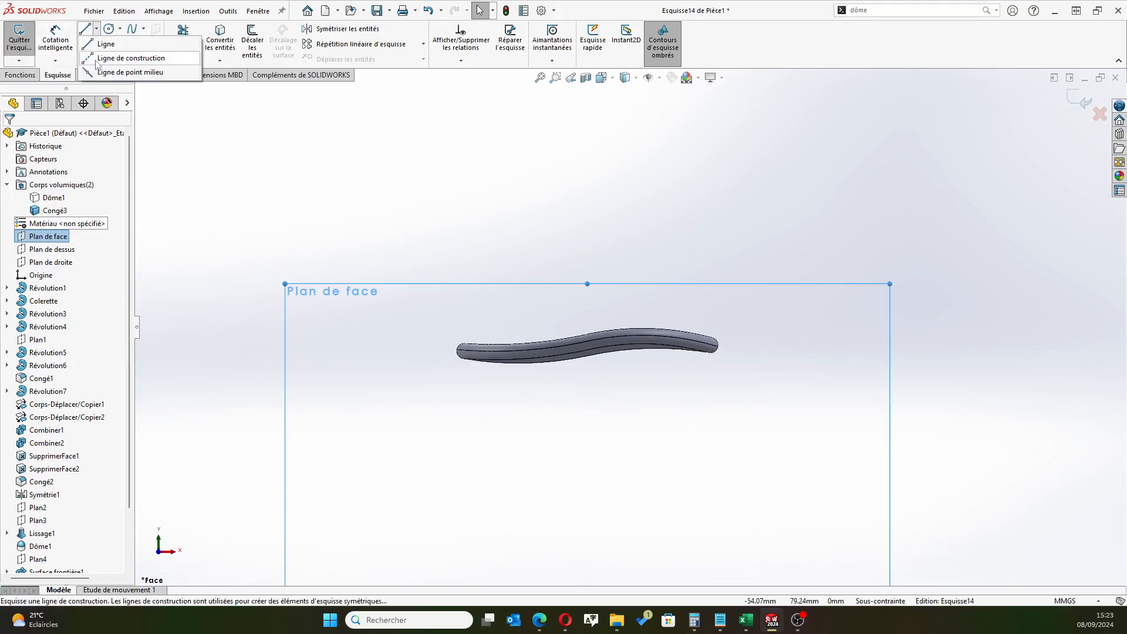
left_click(122, 57)
scroll(559, 498, "up", 4)
scroll(560, 498, "up", 2)
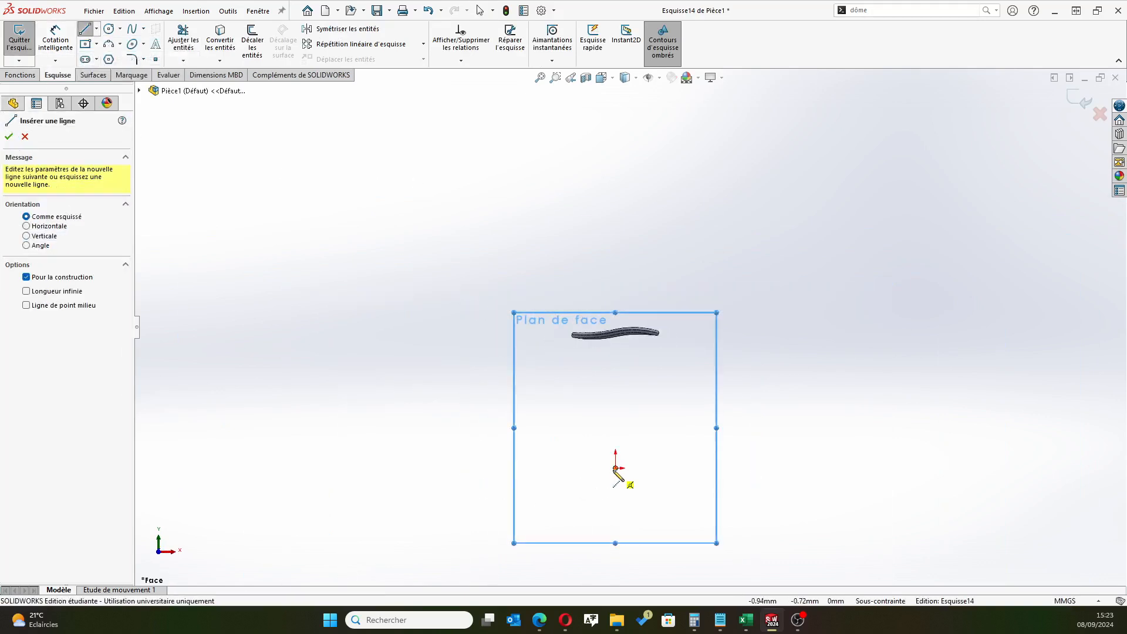
left_click(615, 468)
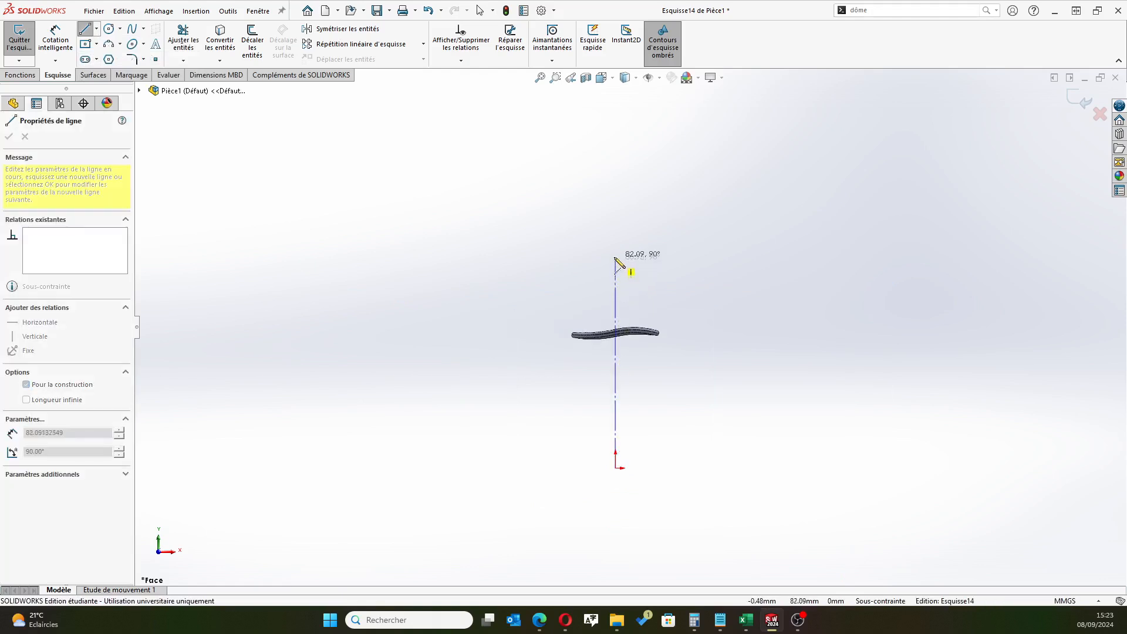
left_click(619, 269)
right_click(699, 195)
left_click(711, 204)
Draw a horizontal line about 26 mm long above the brim, crossing the construction line just below its upper end
scroll(625, 301, "down", 2)
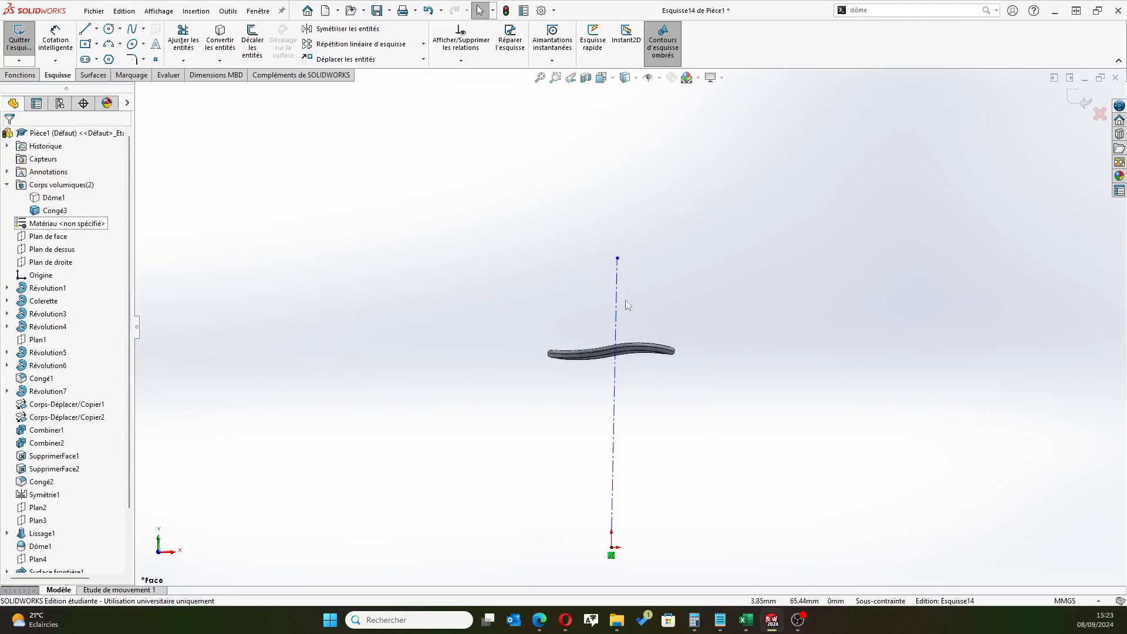
scroll(625, 301, "down", 3)
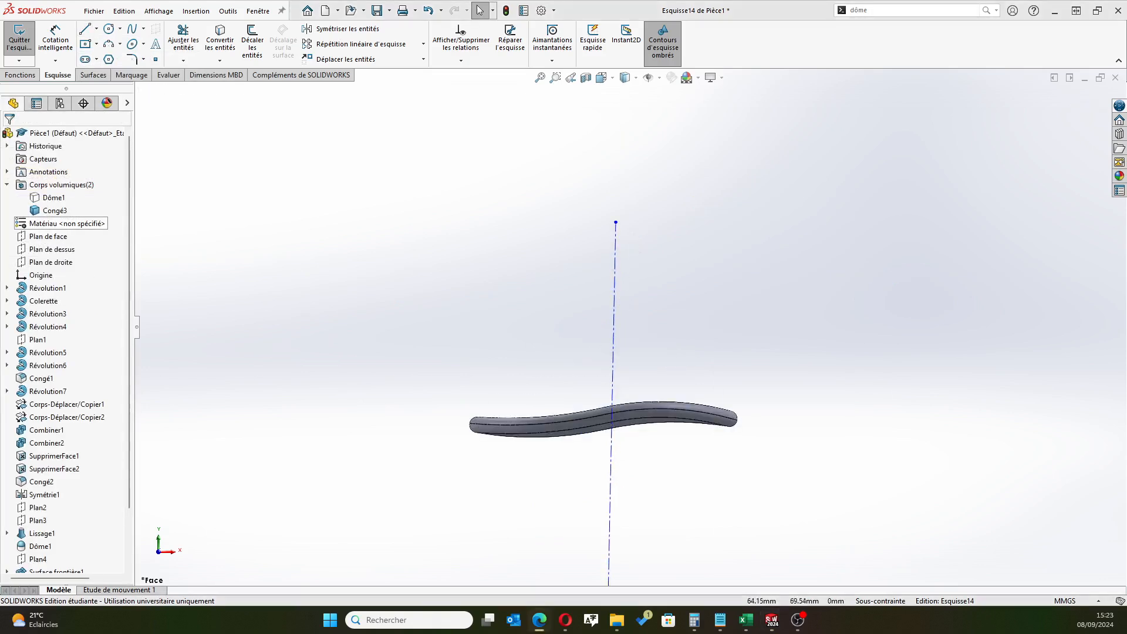
left_click(96, 30)
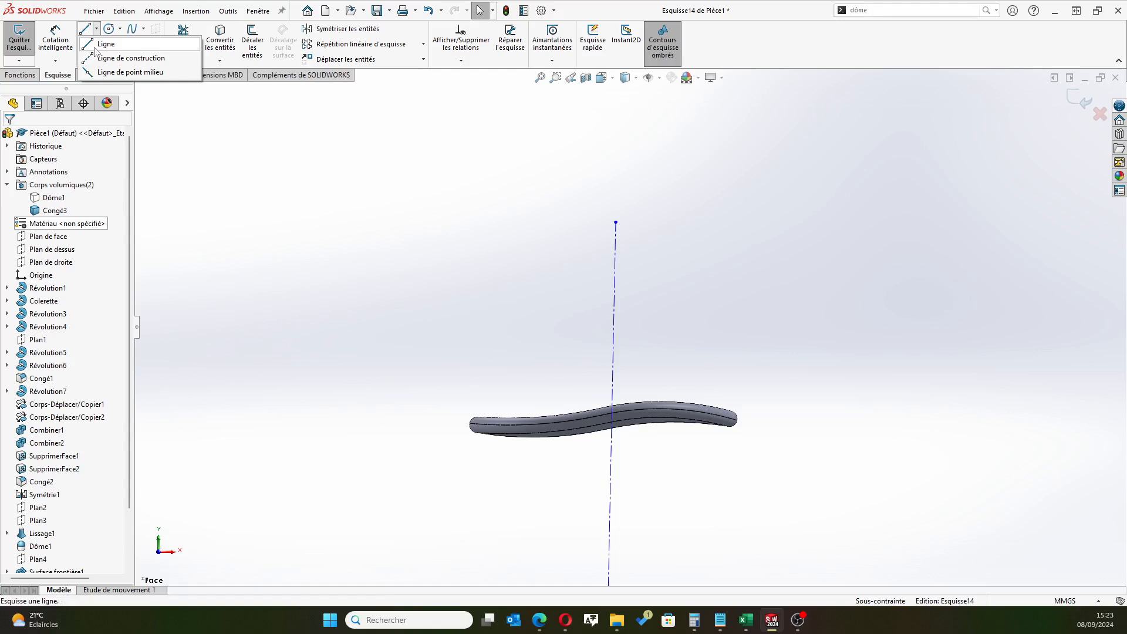
left_click(95, 46)
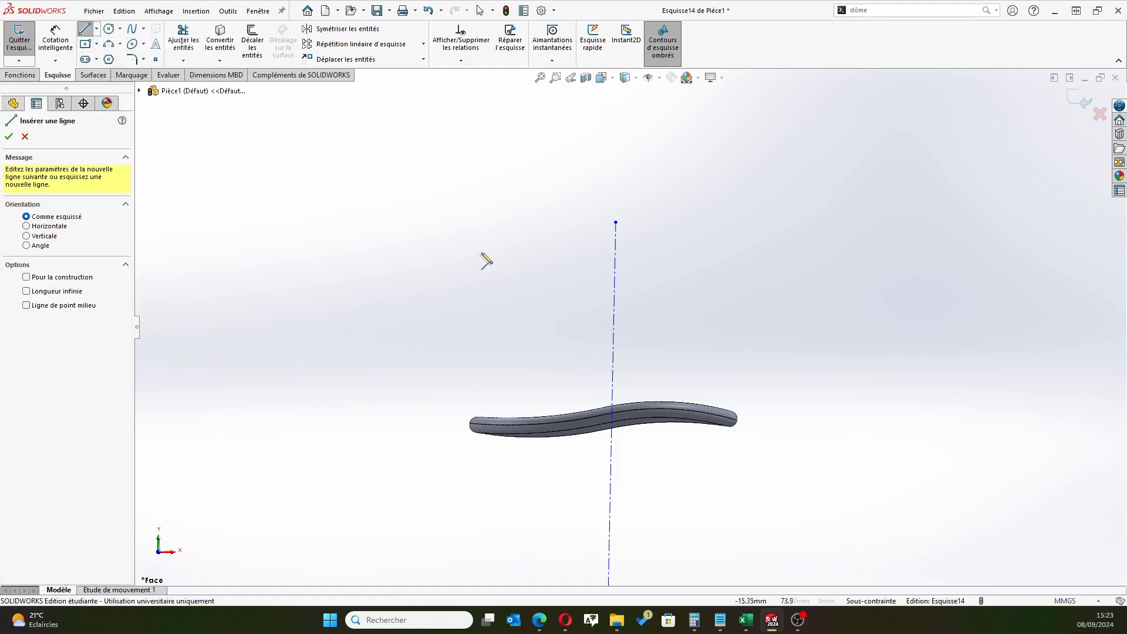
left_click(510, 237)
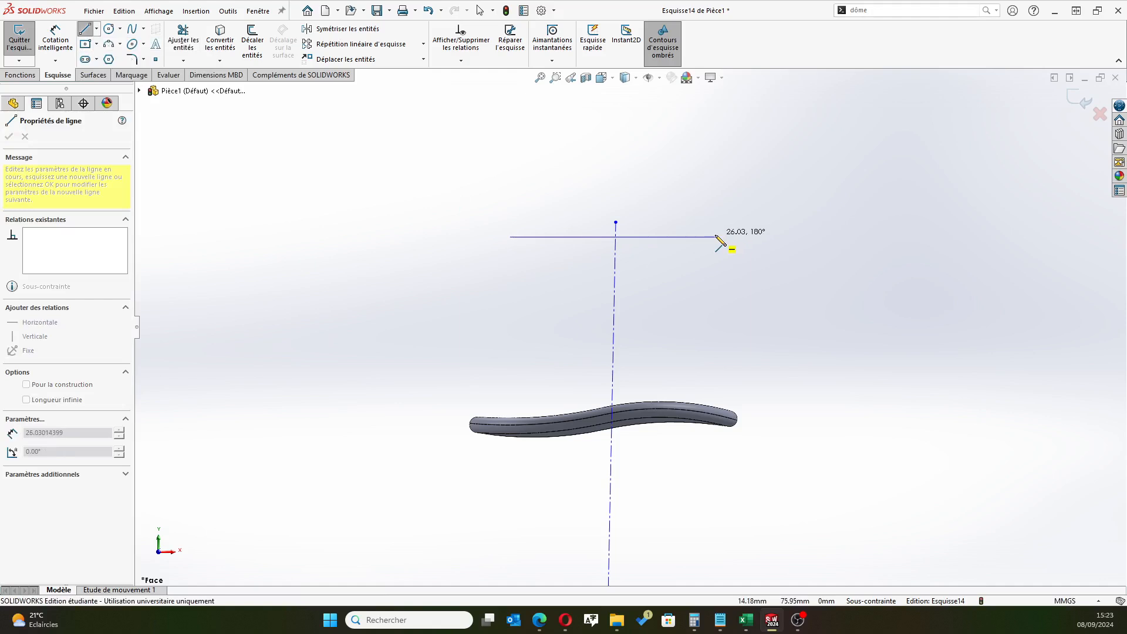
left_click(715, 237)
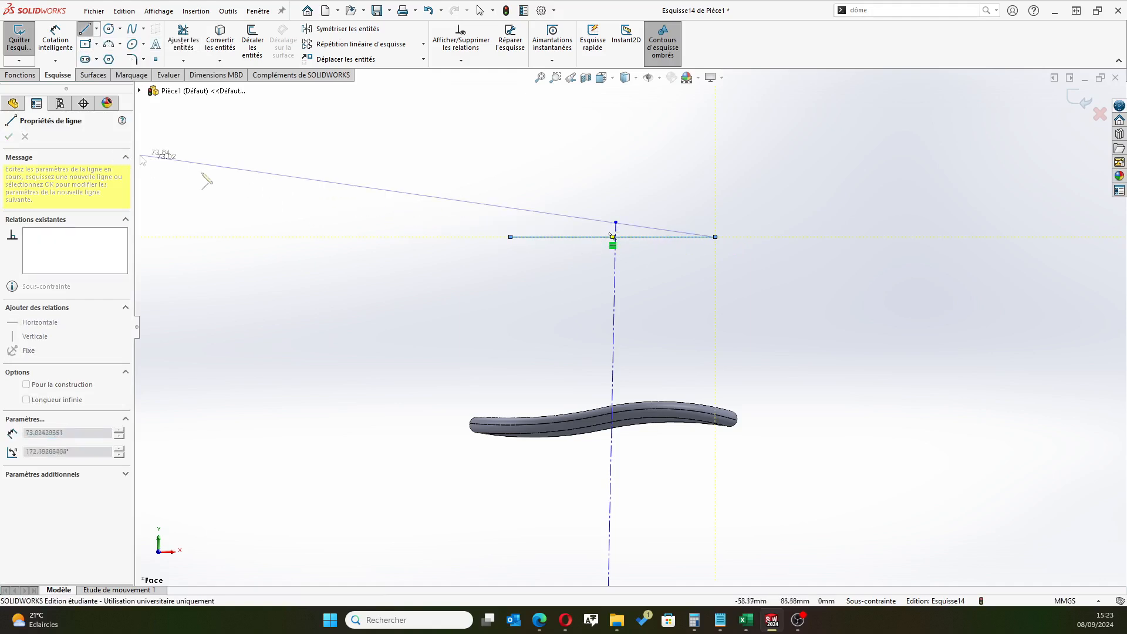
right_click(854, 172)
left_click(884, 181)
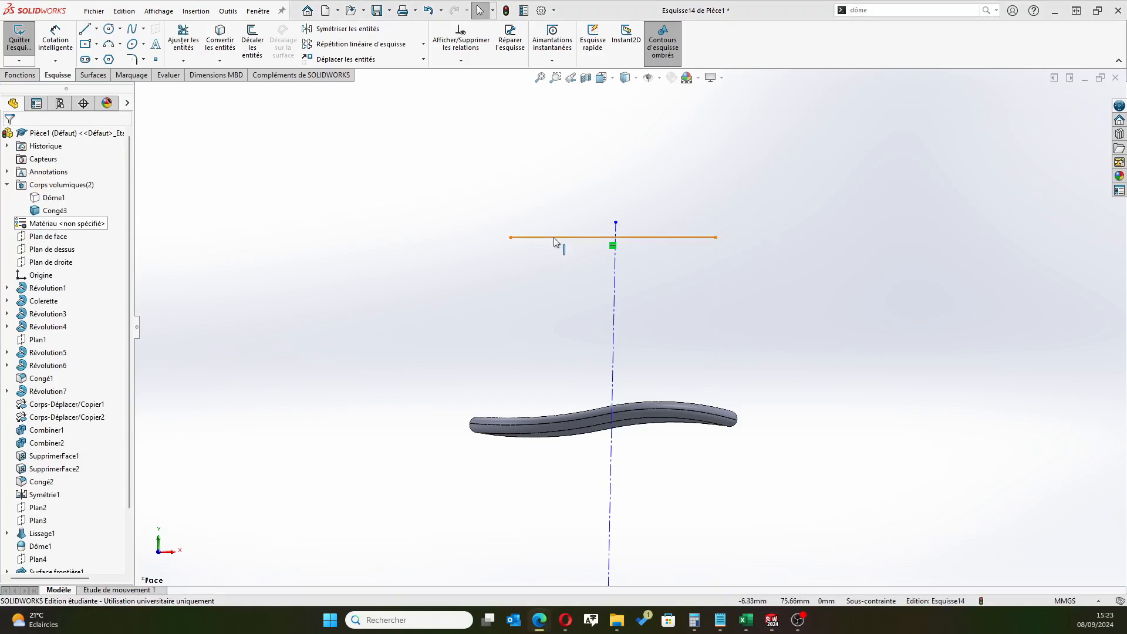
Make the horizontal line's midpoint coincident with the upper endpoint of the construction line
left_click(610, 236)
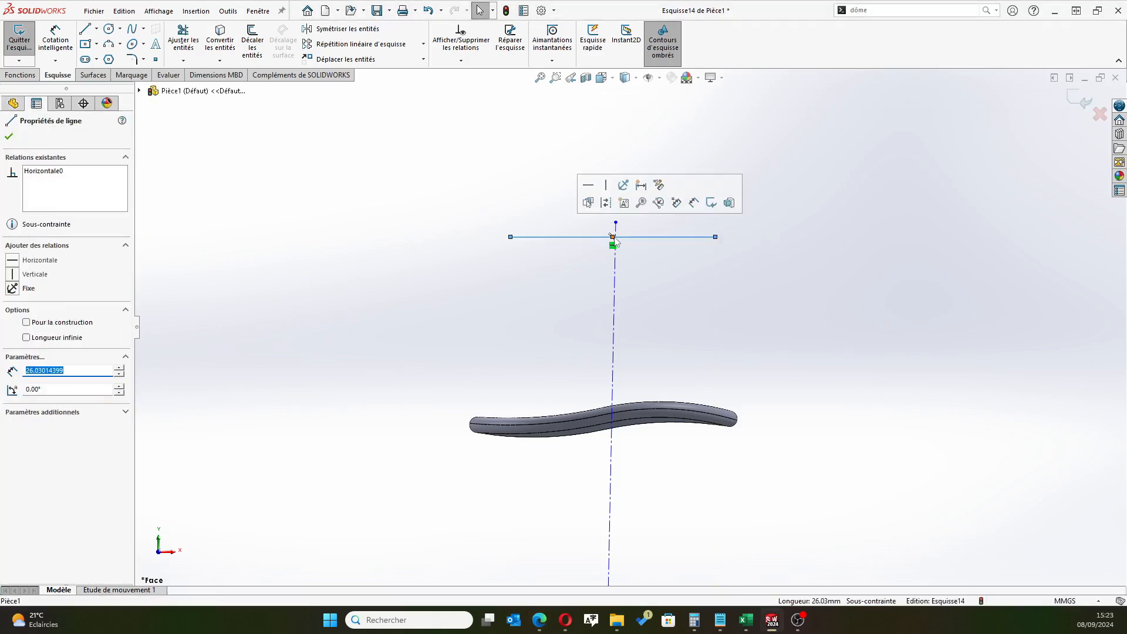
left_click(612, 237)
type("<<<<")
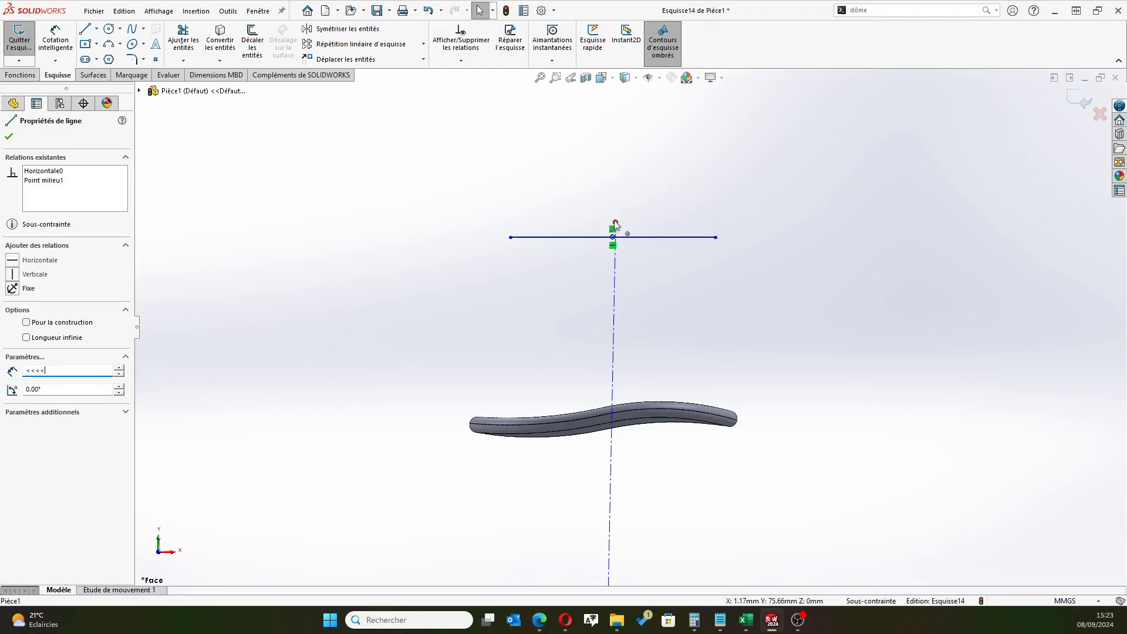
left_click(615, 223, "ctrl")
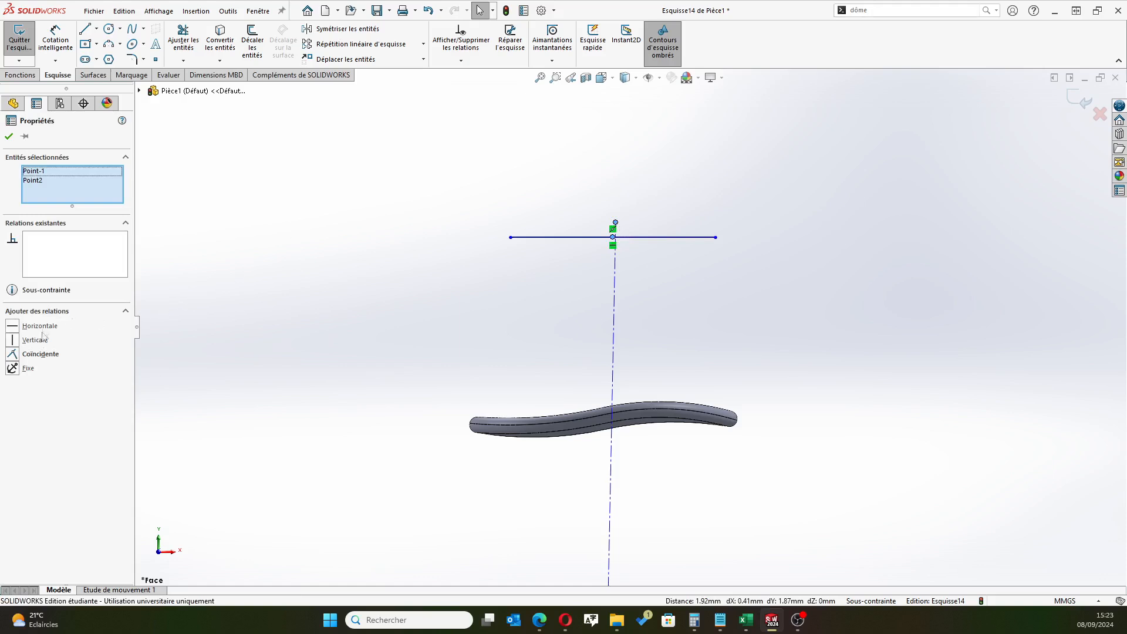
left_click(13, 354)
left_click(340, 209)
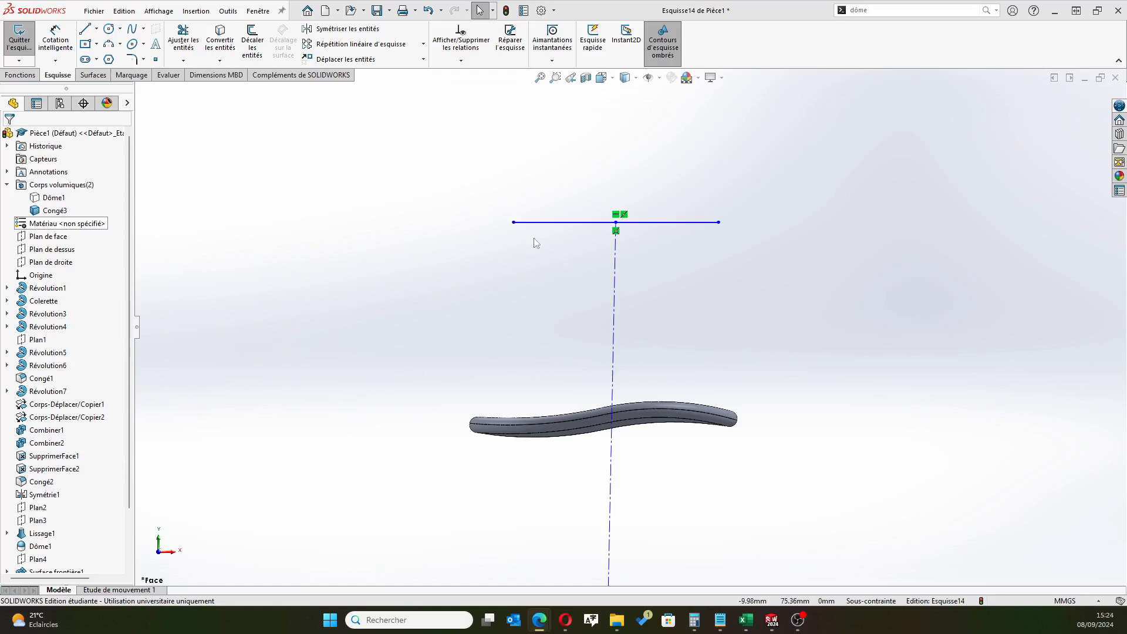
Dimension the height of the horizontal line above the origin and set it to 69.75 mm
left_click(72, 39)
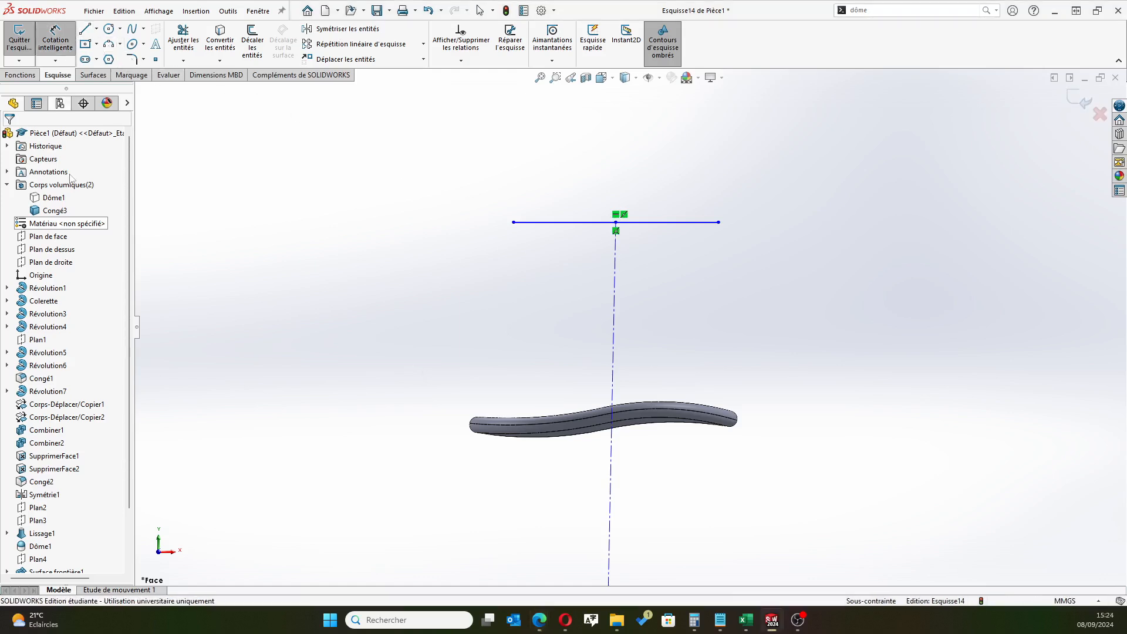
scroll(405, 367, "up", 8)
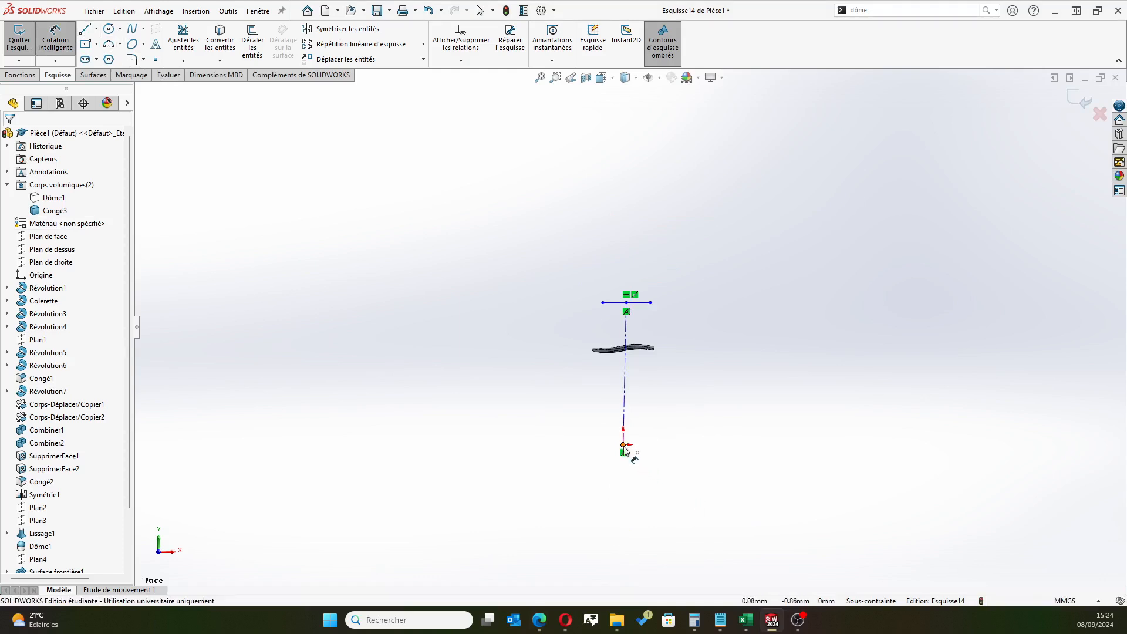
left_click(624, 446)
left_click(644, 305)
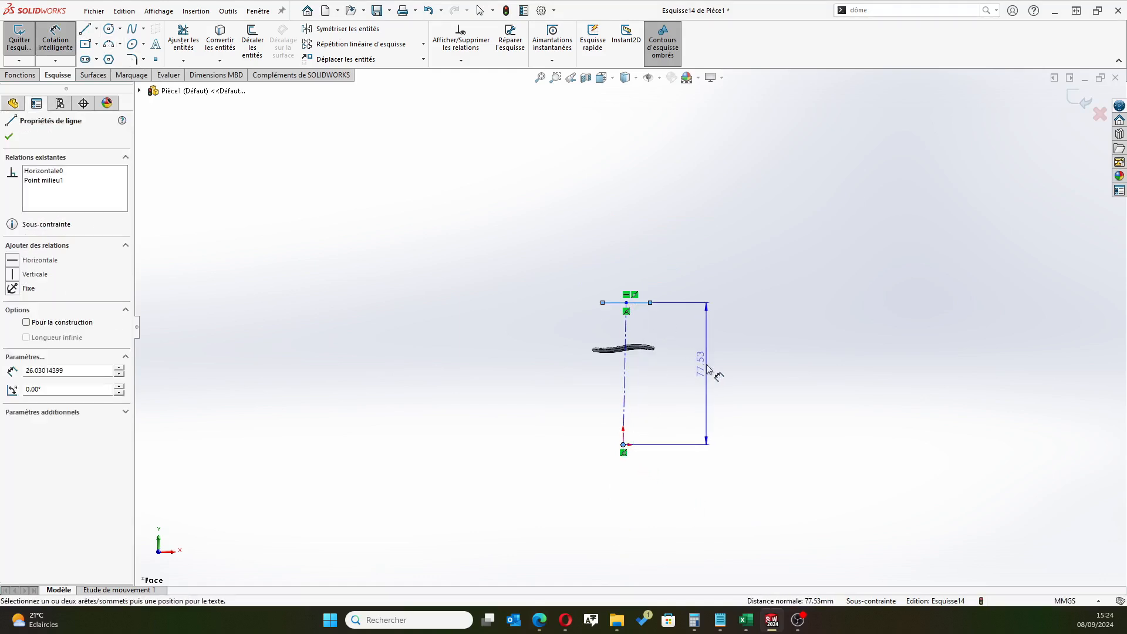
left_click(708, 371)
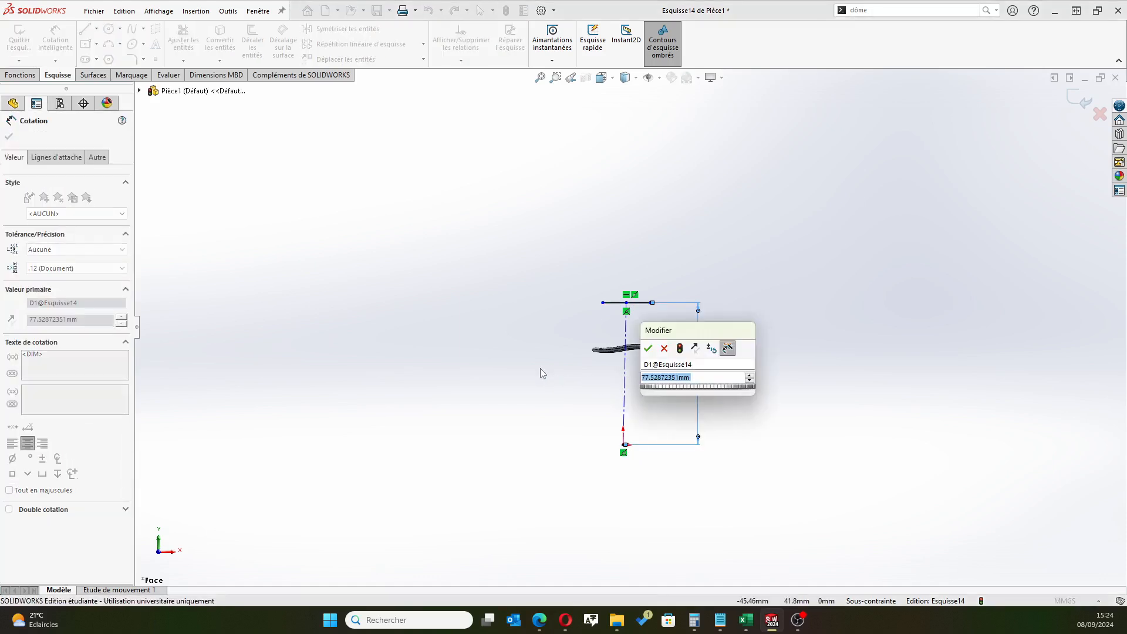
type("69.75")
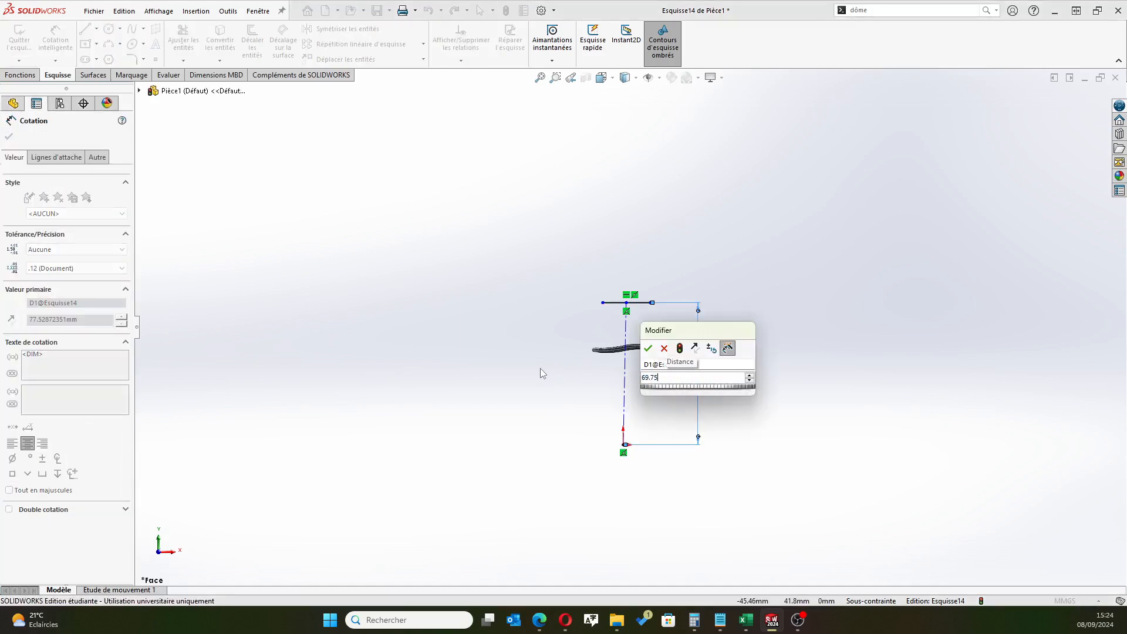
key("Return")
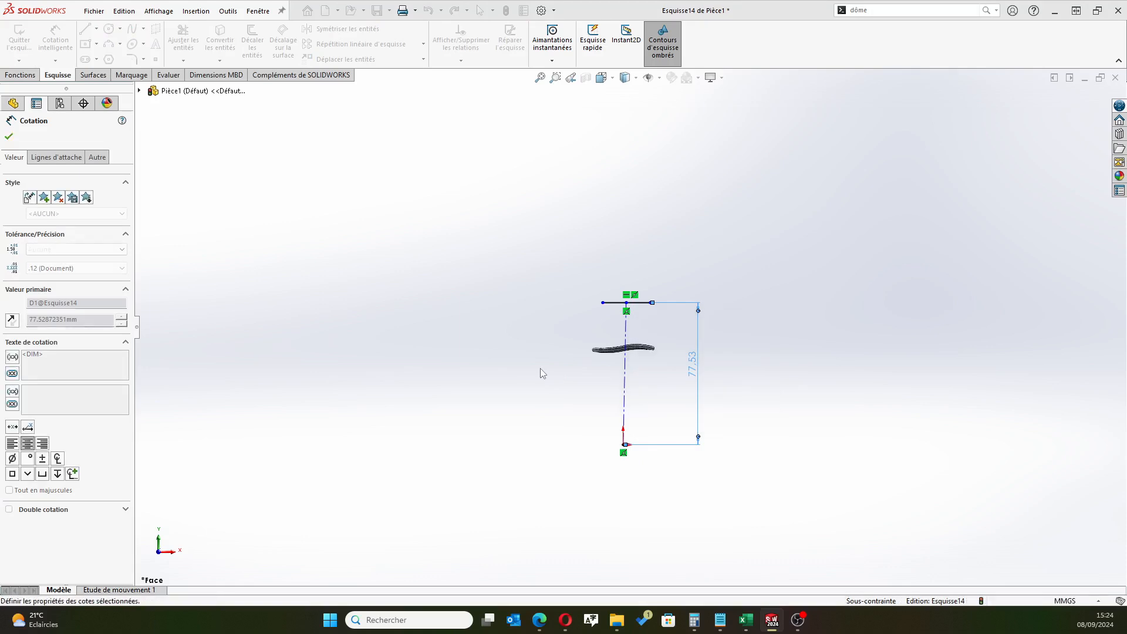
left_click(9, 136)
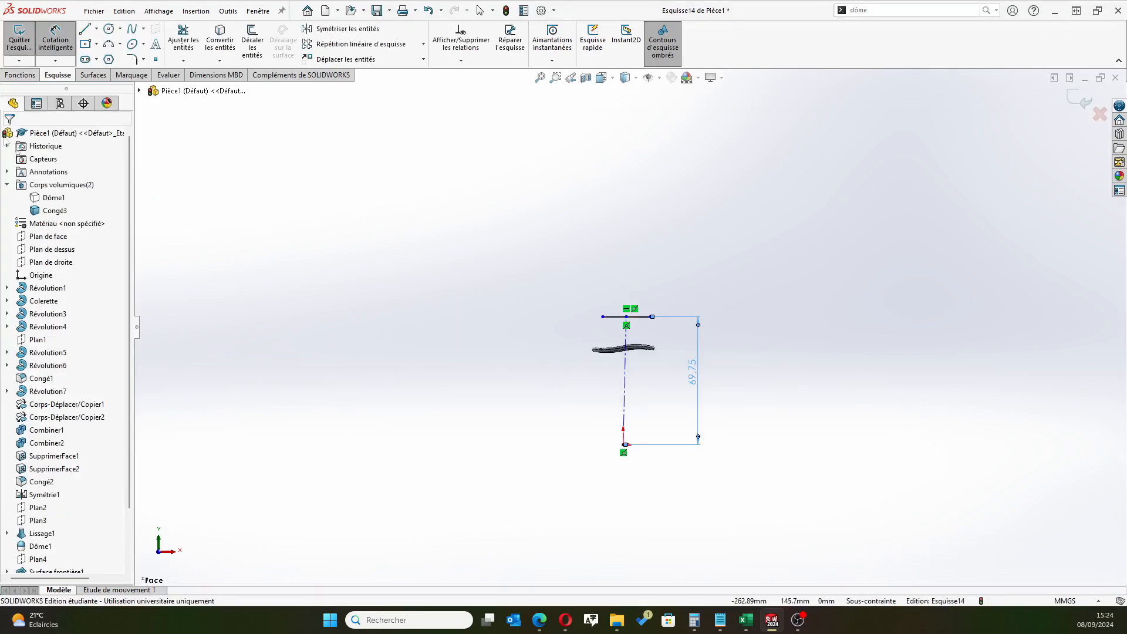
scroll(658, 376, "down", 3)
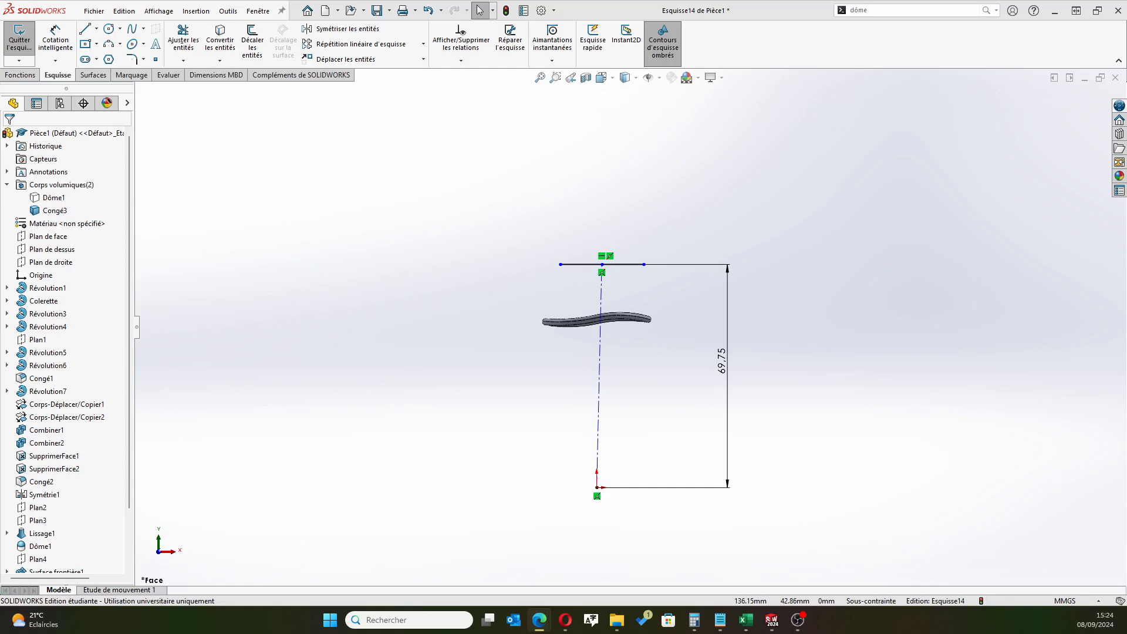
scroll(646, 276, "down", 3)
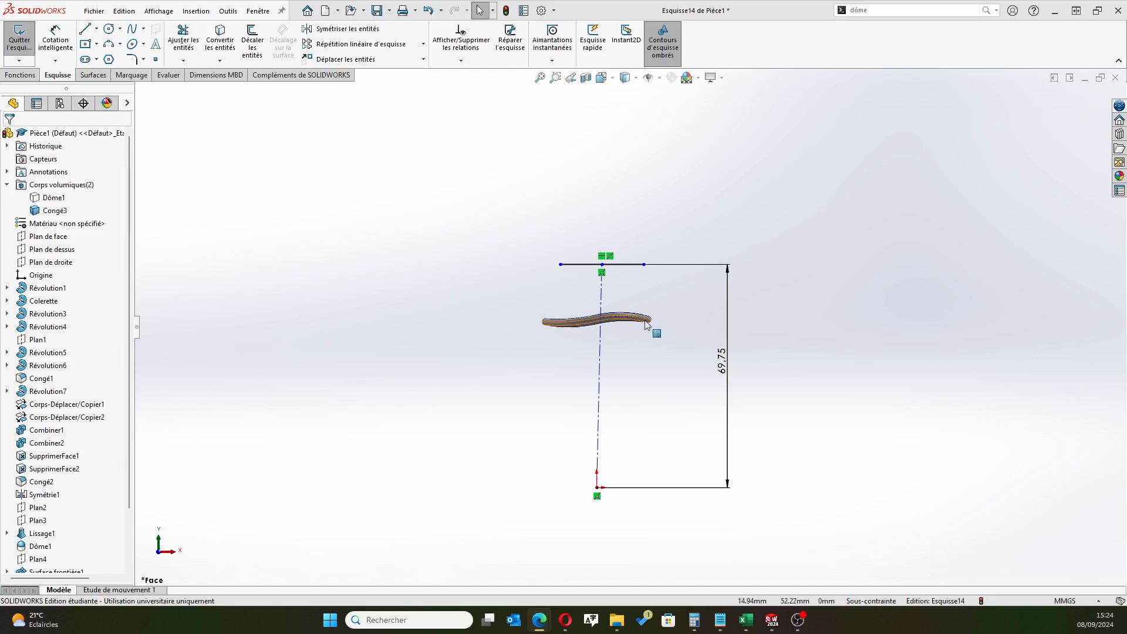
scroll(625, 276, "down", 1)
key("l")
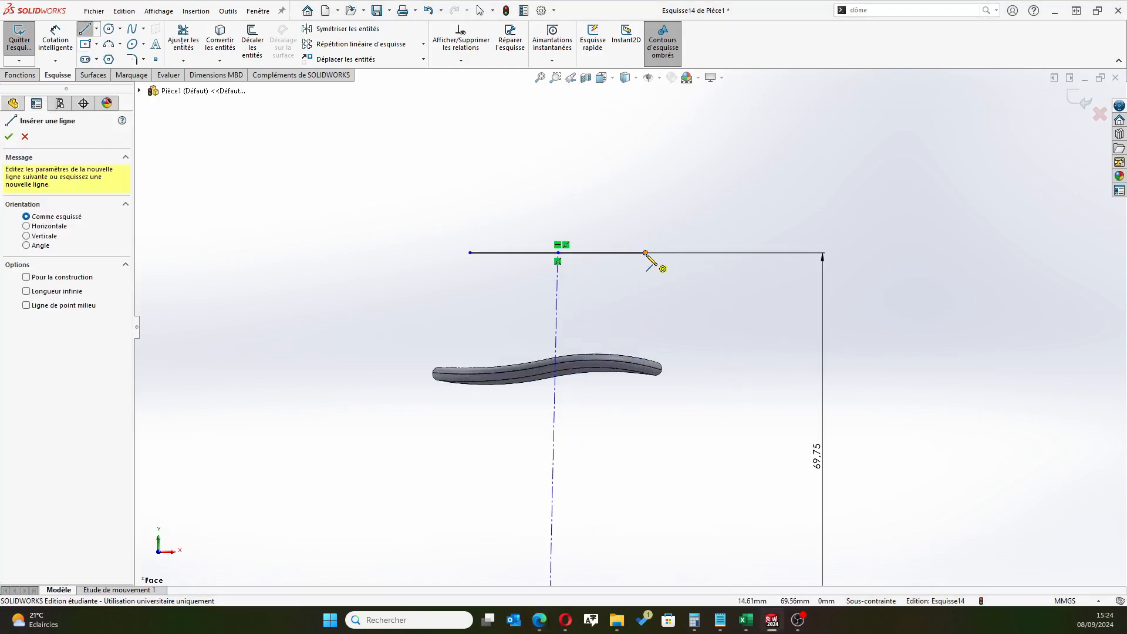
left_click(646, 253)
scroll(616, 382, "down", 5)
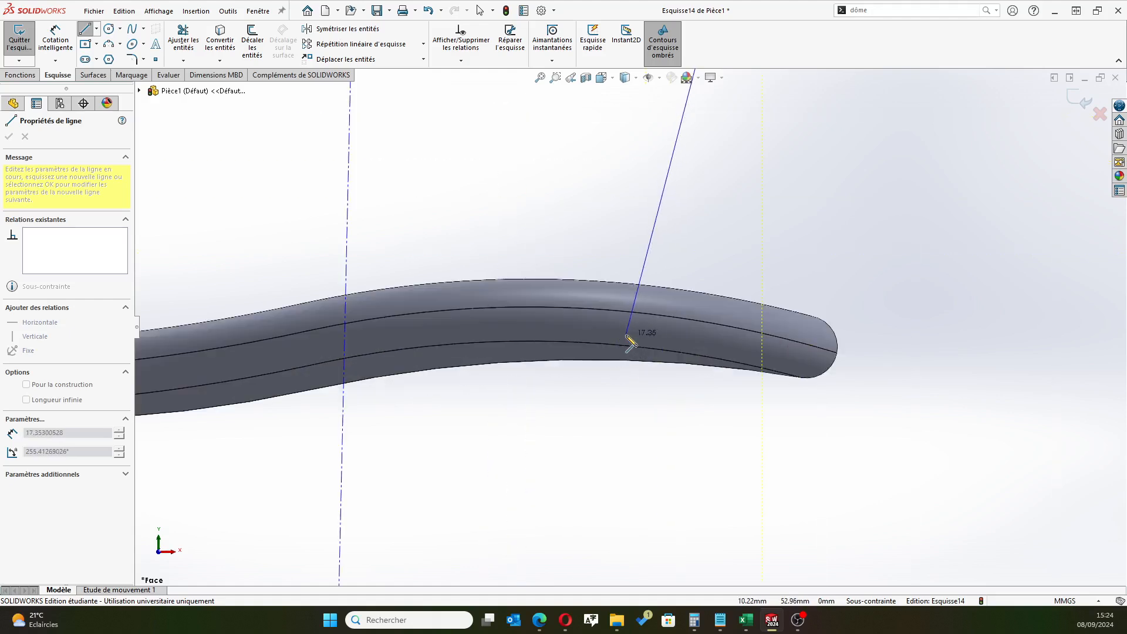
scroll(639, 346, "up", 5)
key("Escape")
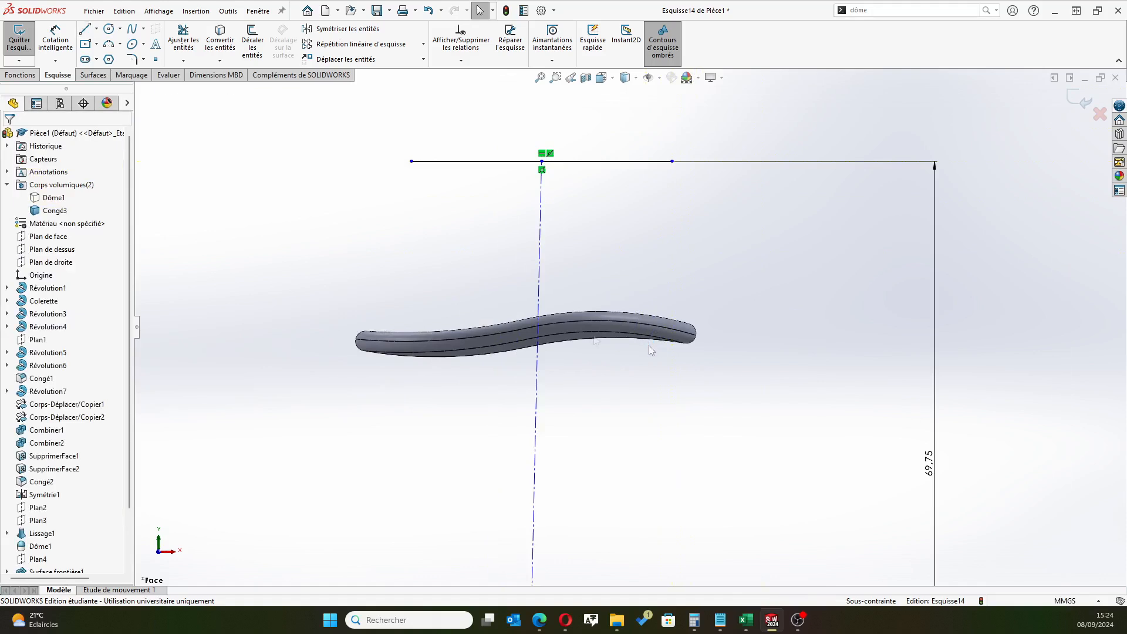
Draw a slanted side line about 18.5 mm long from the top line's left endpoint down into the brim
left_click(86, 29)
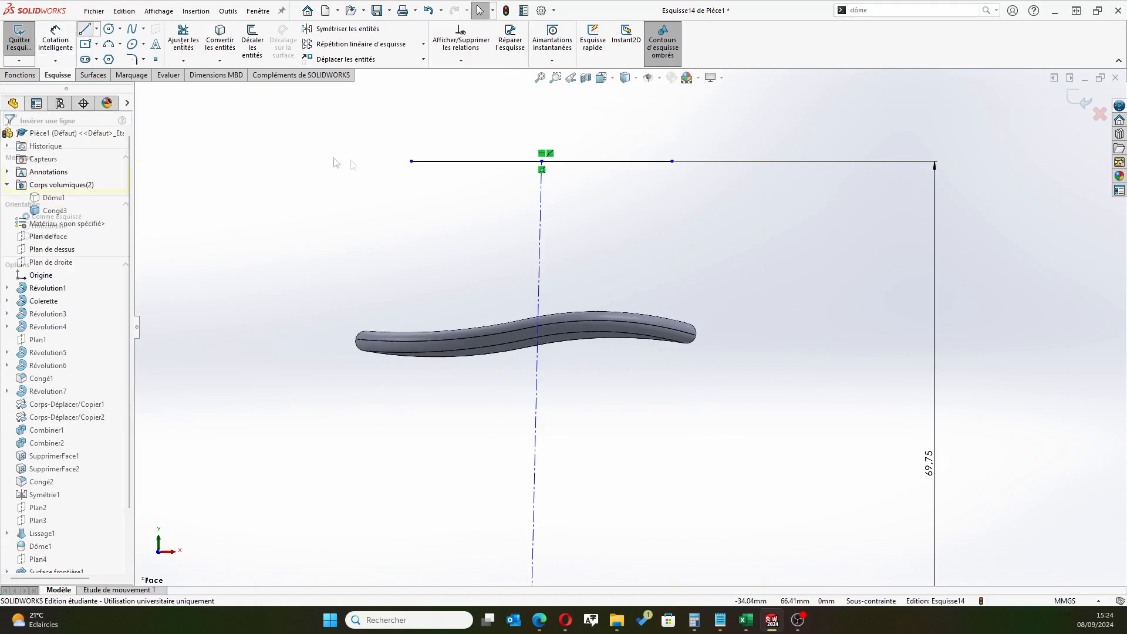
left_click(411, 160)
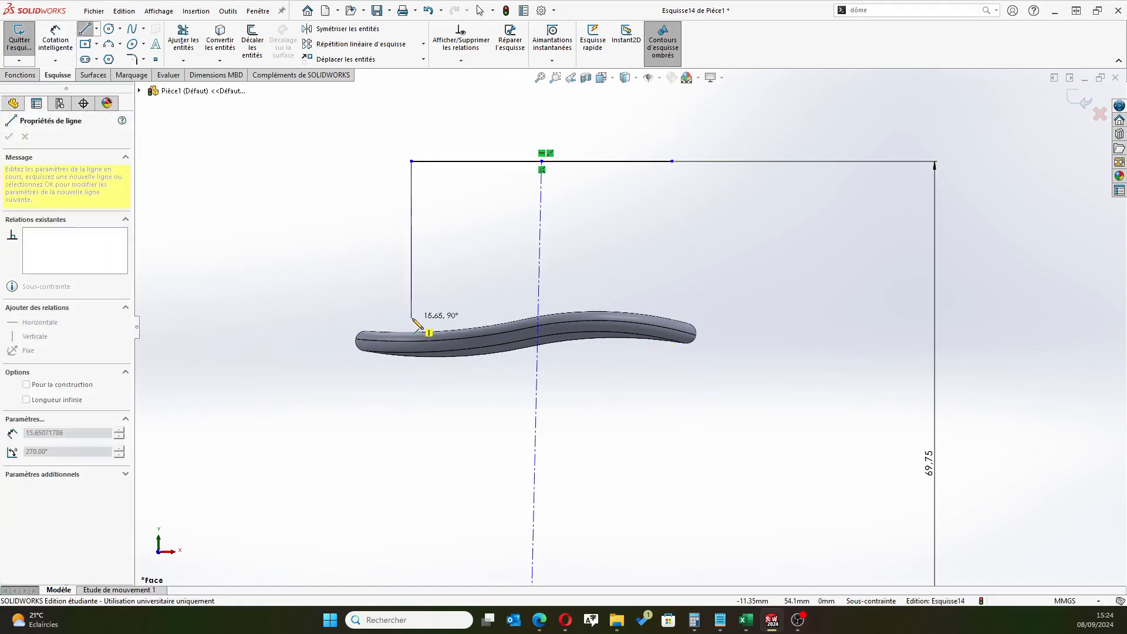
scroll(418, 325, "down", 3)
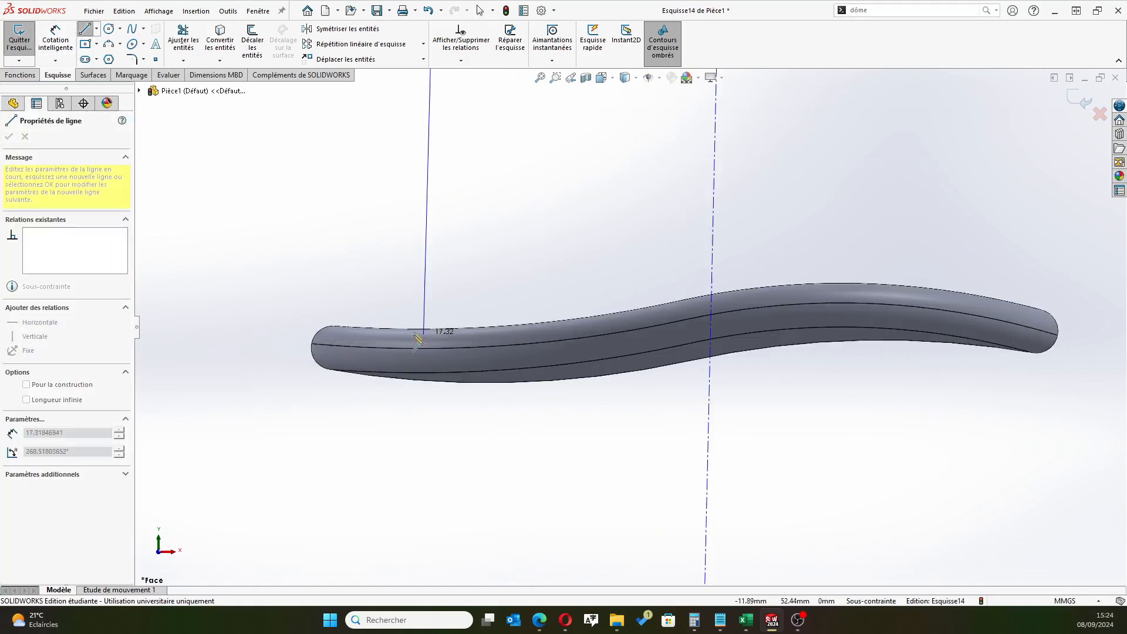
left_click(487, 356)
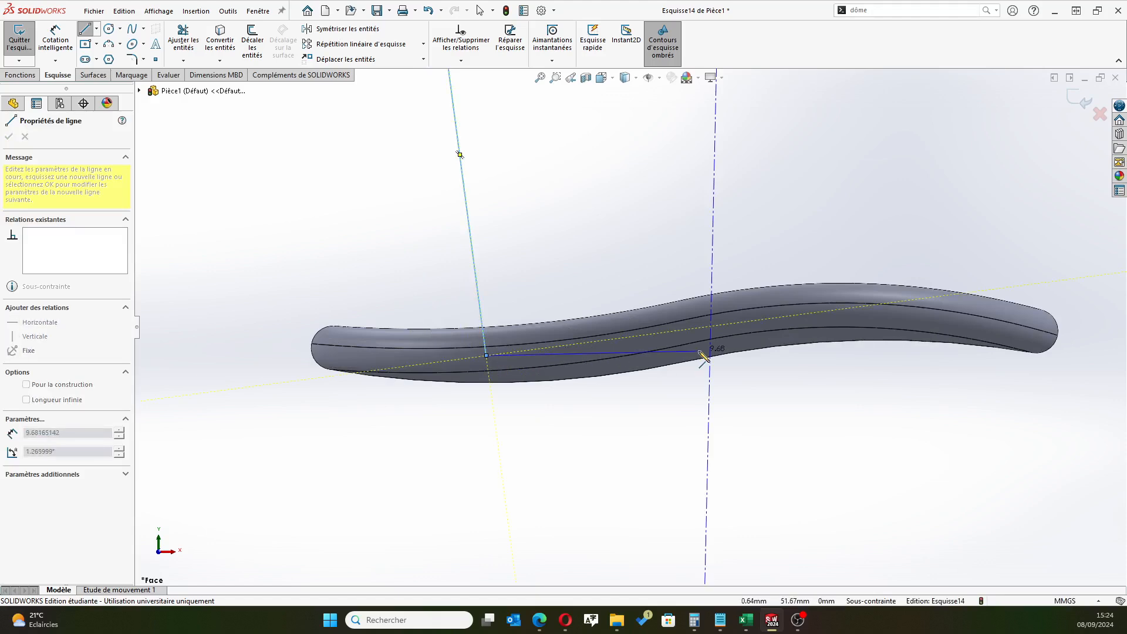
Continue with a near-horizontal base line about 10.2 mm long inside the brim, ending on the construction line, and finish the line chain
scroll(719, 367, "down", 5)
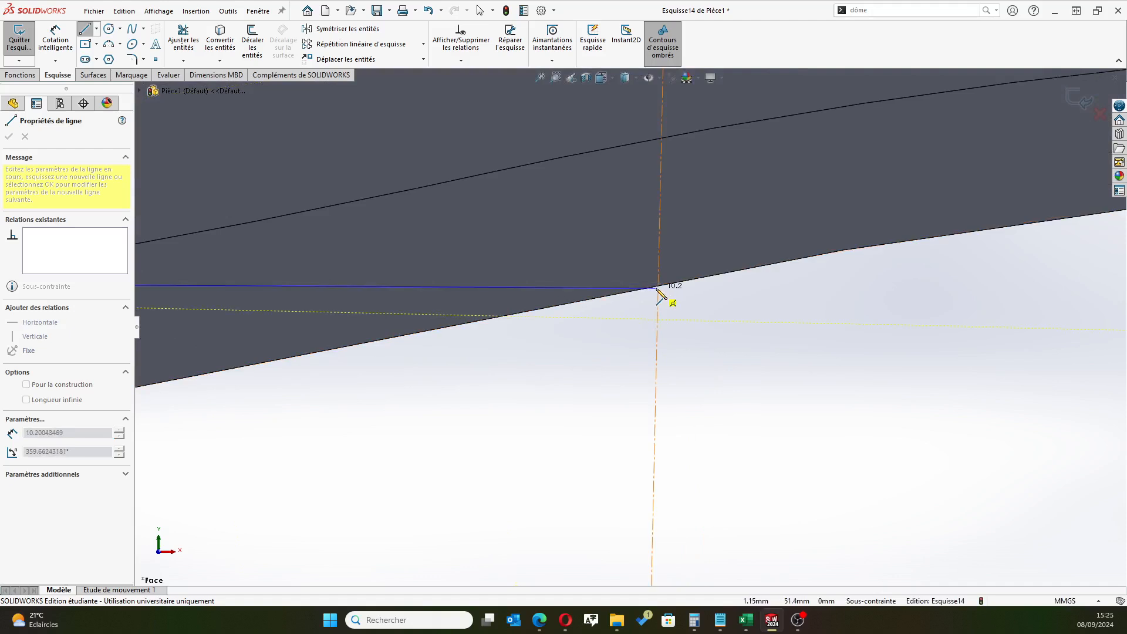
scroll(657, 288, "down", 3)
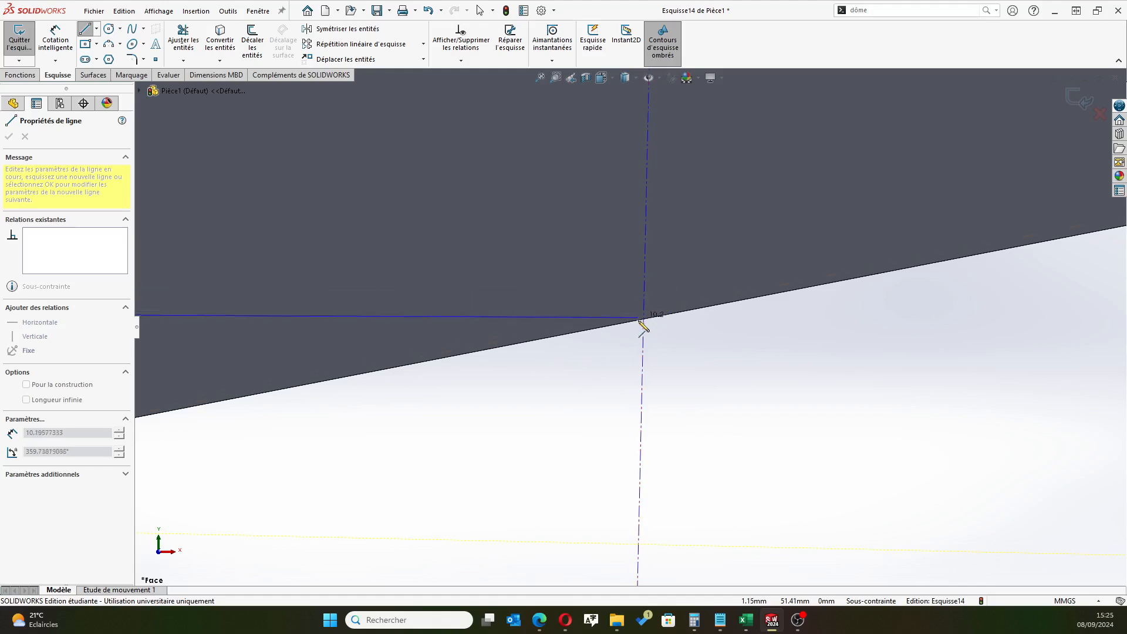
left_click(643, 320)
right_click(743, 332)
left_click(774, 353)
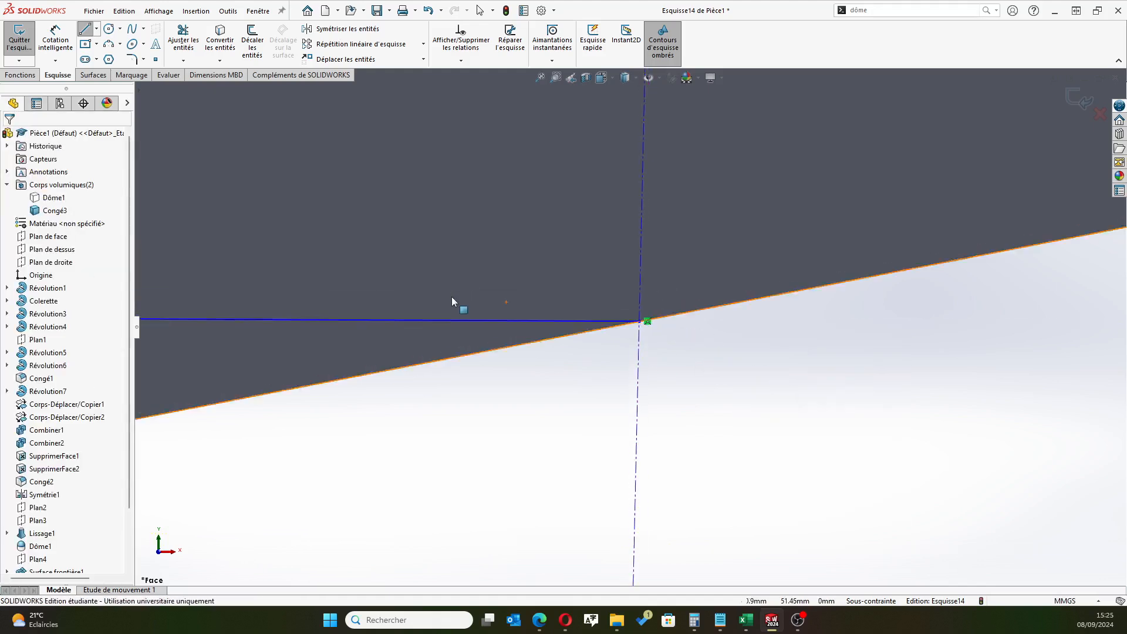
scroll(451, 302, "up", 3)
scroll(451, 302, "up", 8)
scroll(603, 171, "down", 4)
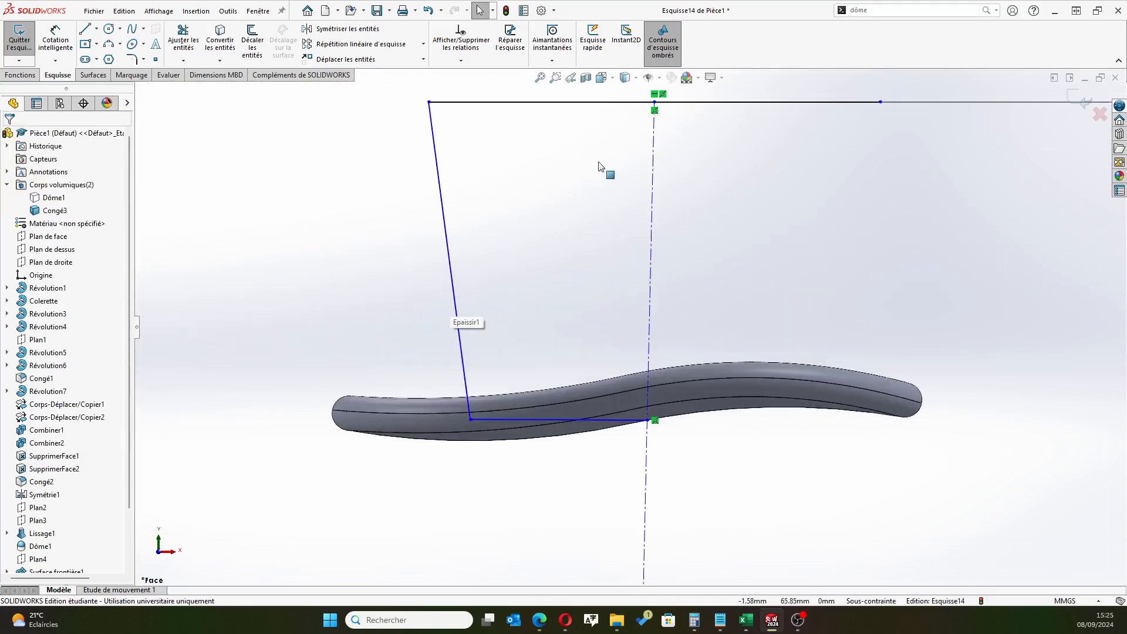
Dimension the length of the profile's top line and set it to 32 mm
left_click(540, 620)
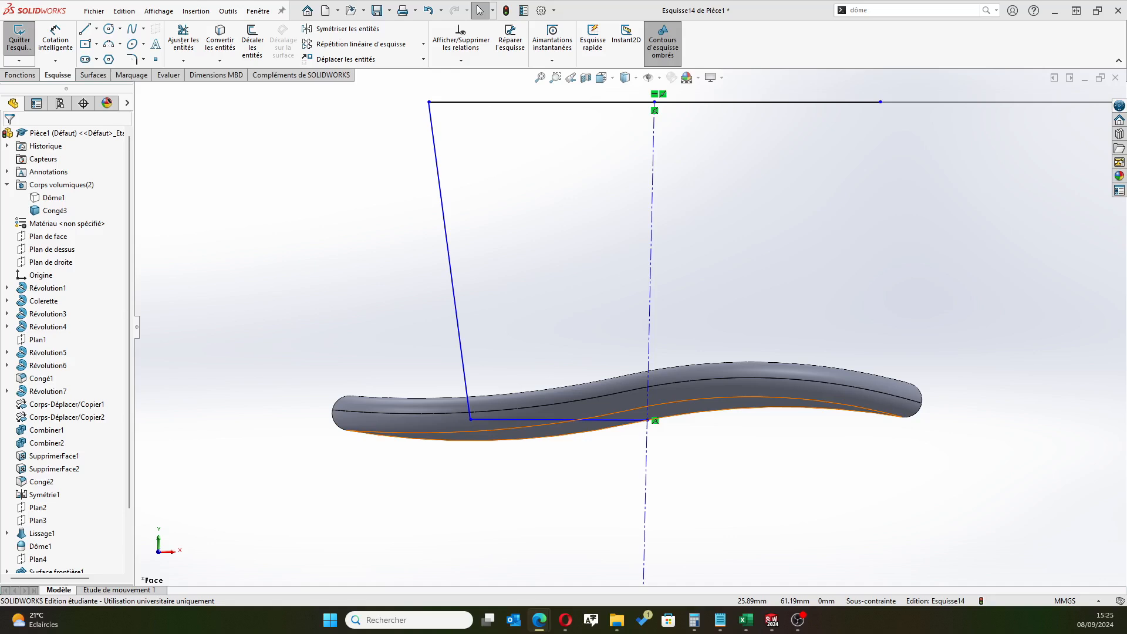
scroll(630, 326, "up", 3)
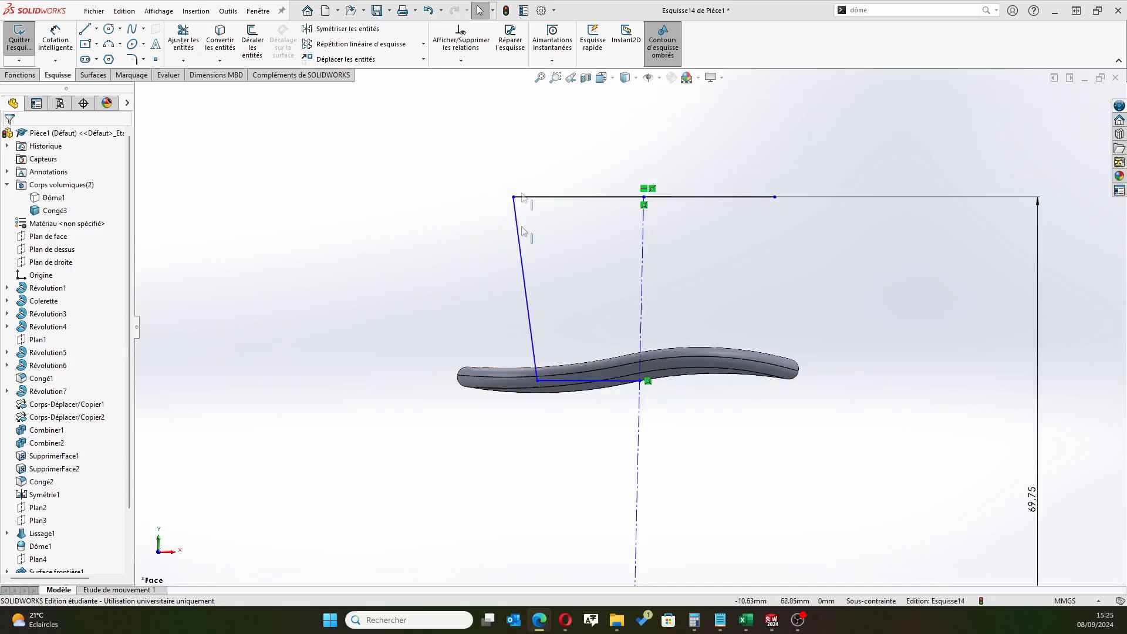
left_click(56, 36)
left_click(589, 200)
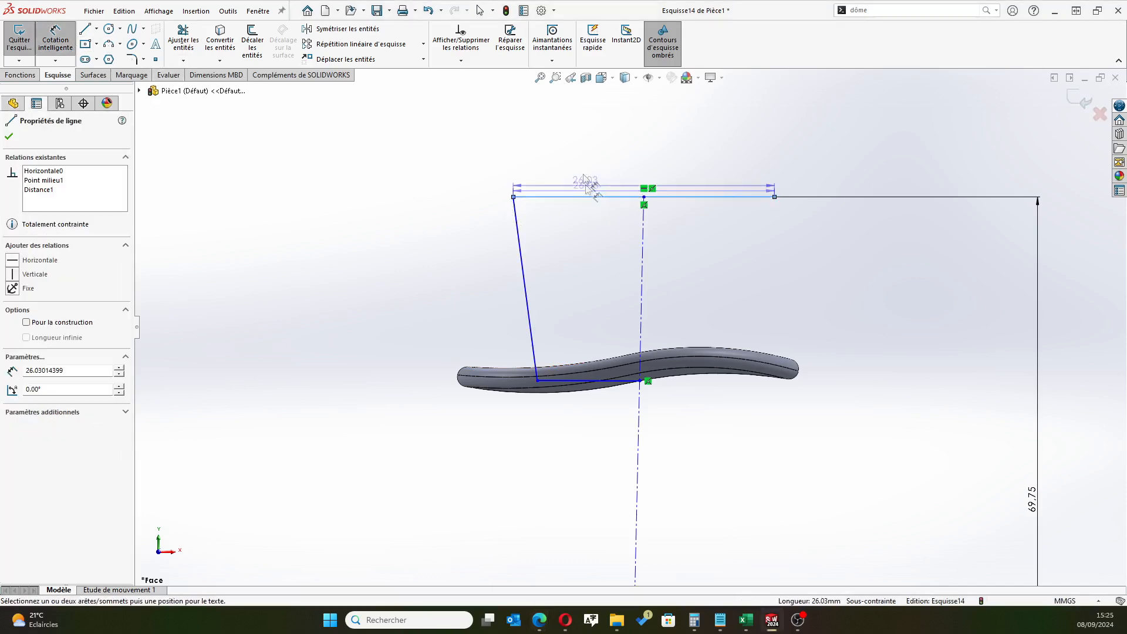
left_click(580, 163)
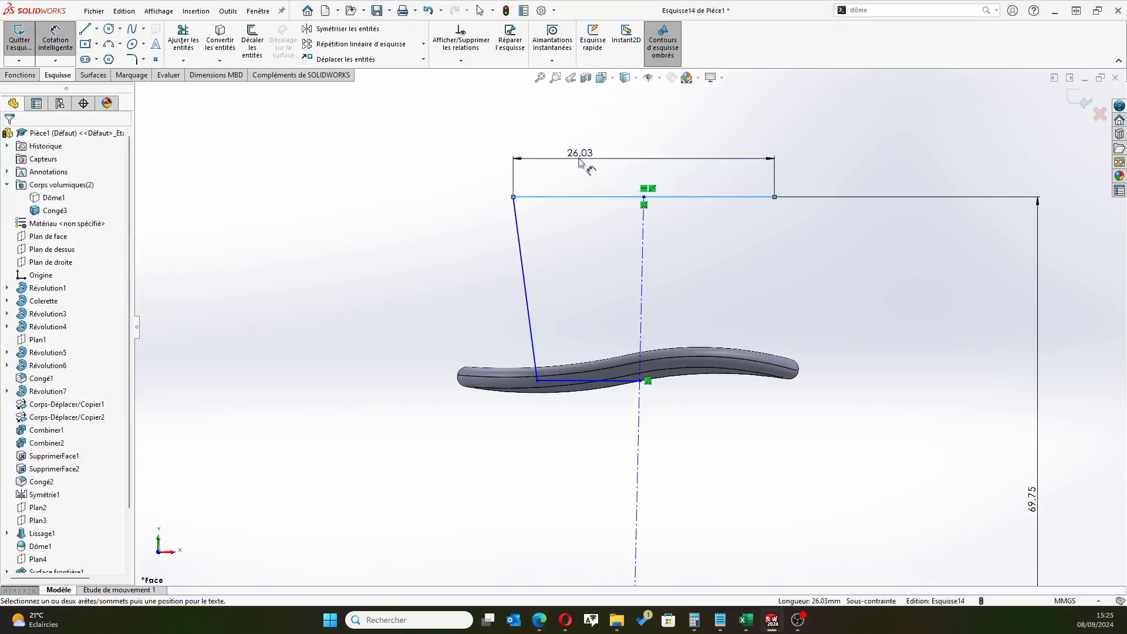
type("32")
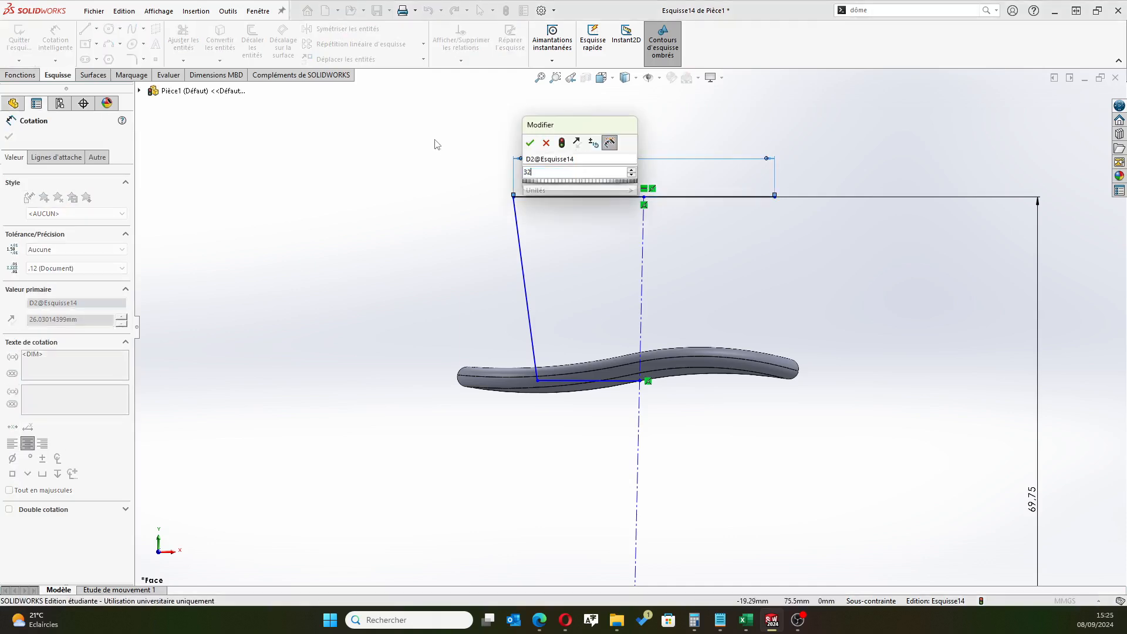
key("Return")
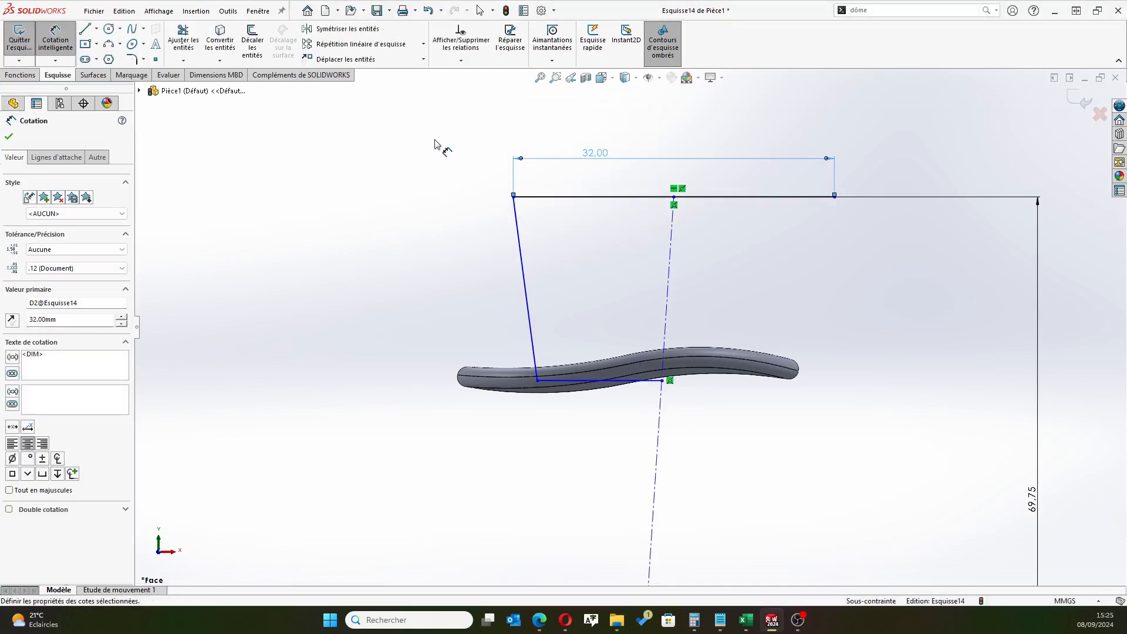
scroll(699, 194, "down", 3)
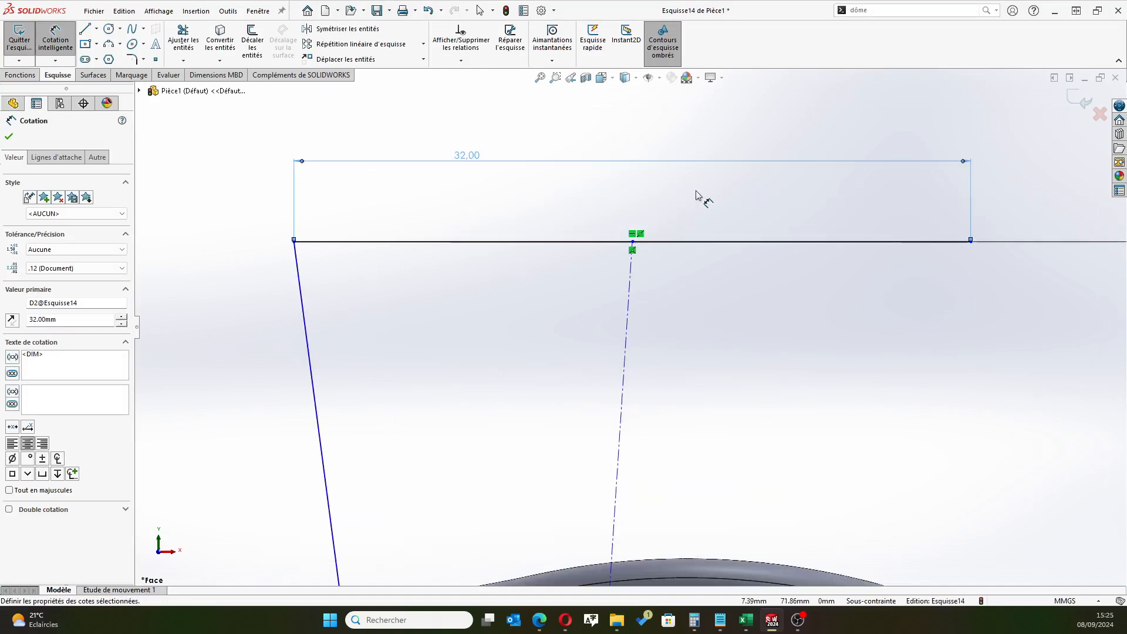
left_click(9, 138)
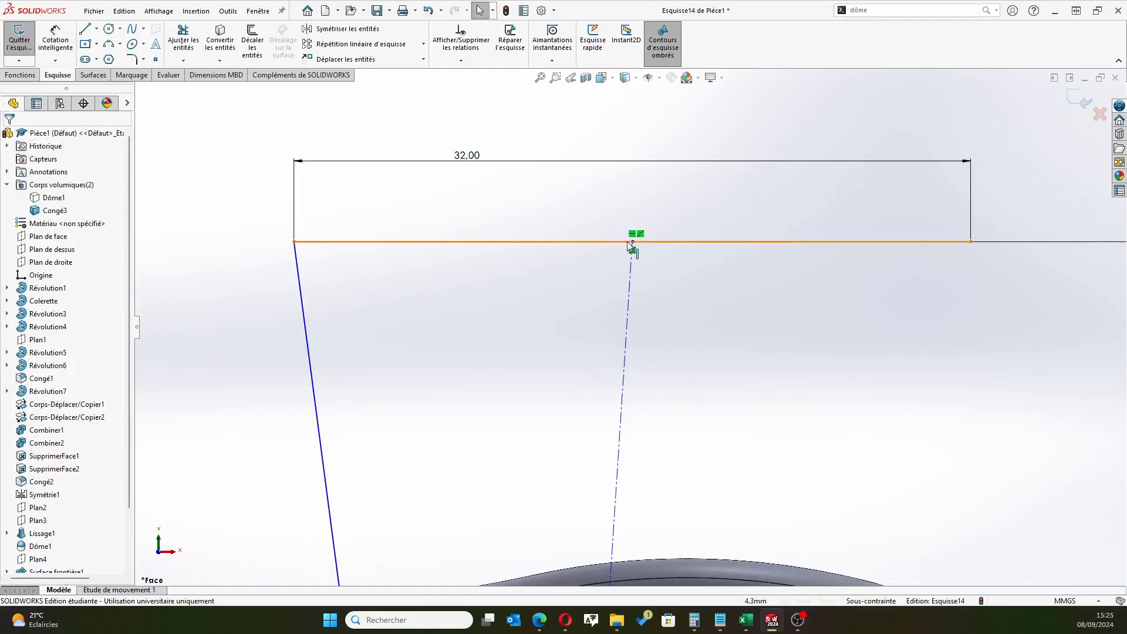
Make the construction line through the brim vertical
scroll(628, 327, "up", 6)
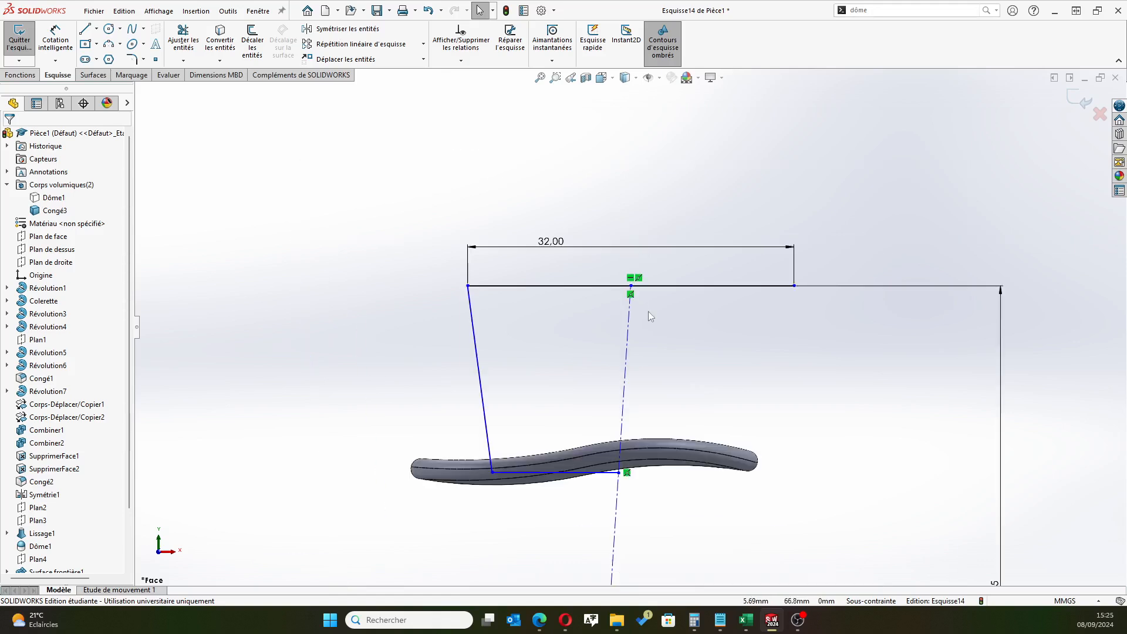
left_click(627, 332)
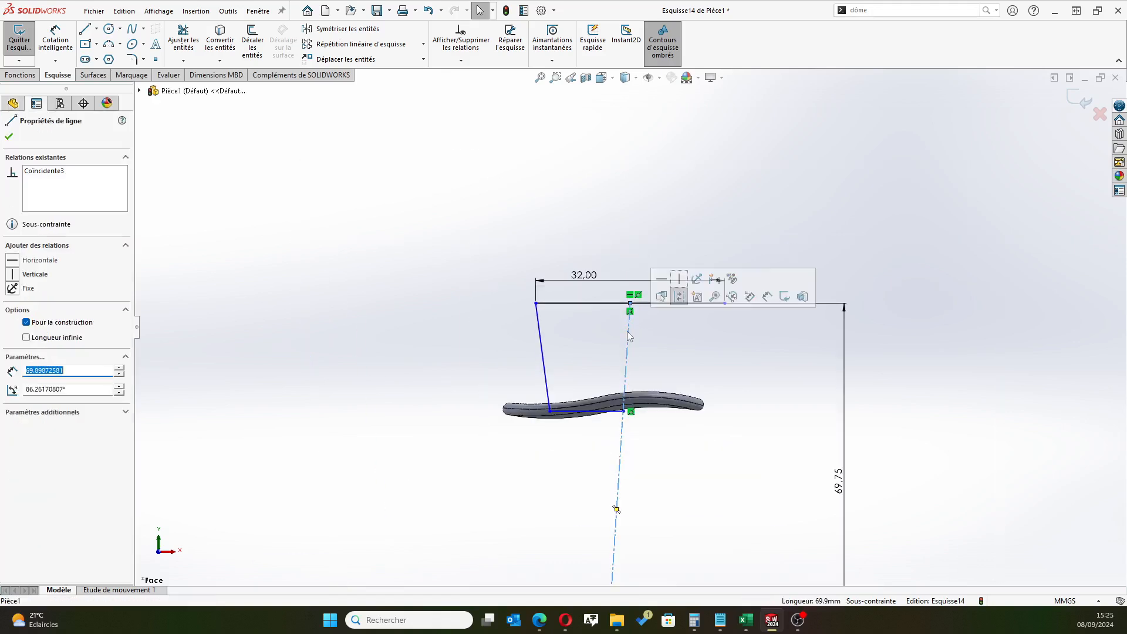
left_click(680, 280)
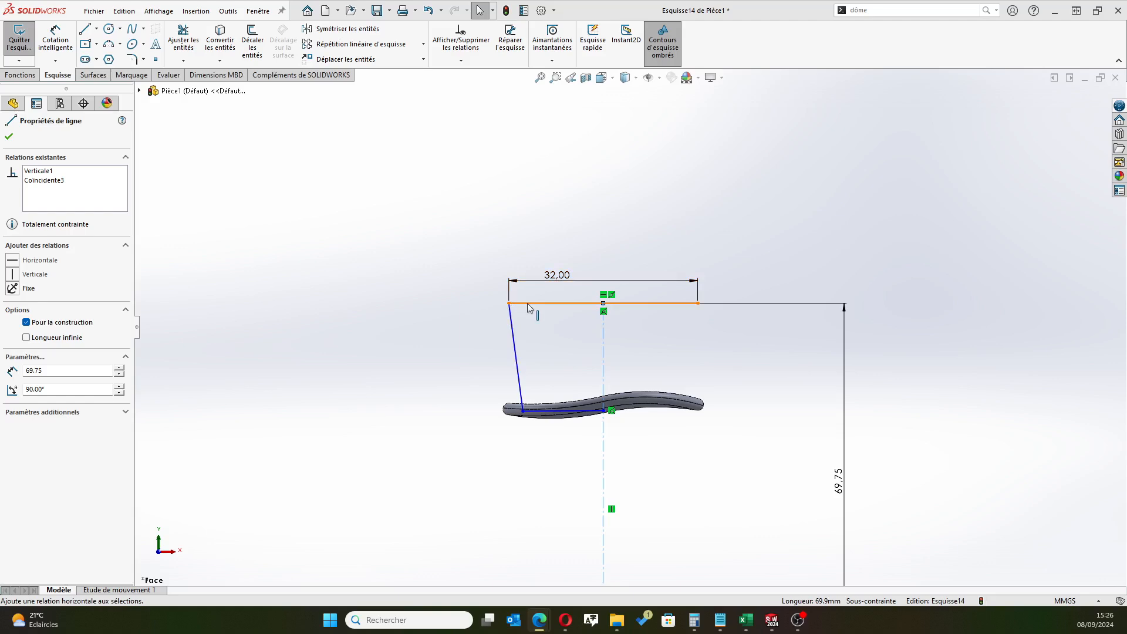
Try to dimension the height between the profile's top line and the base line inside the brim
left_click(55, 40)
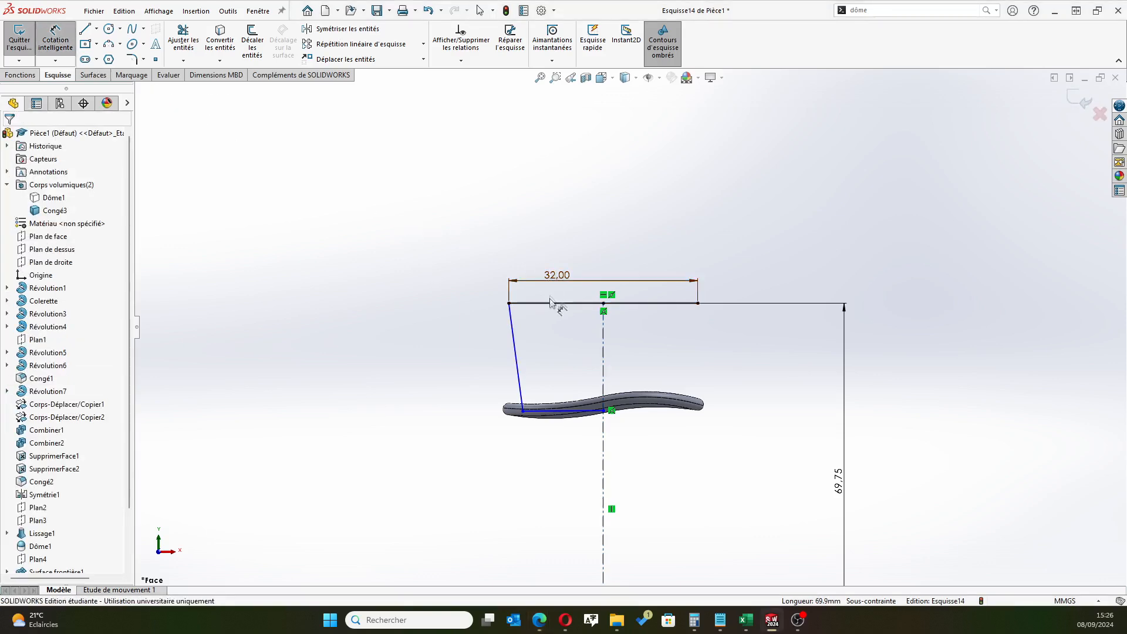
left_click(572, 411)
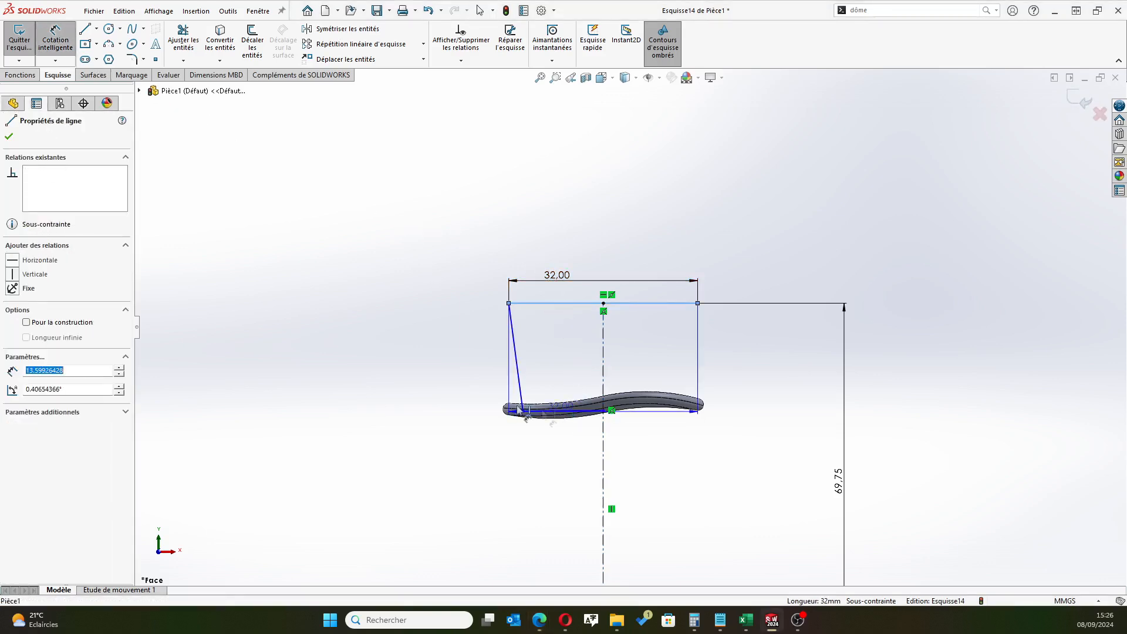
left_click(320, 352)
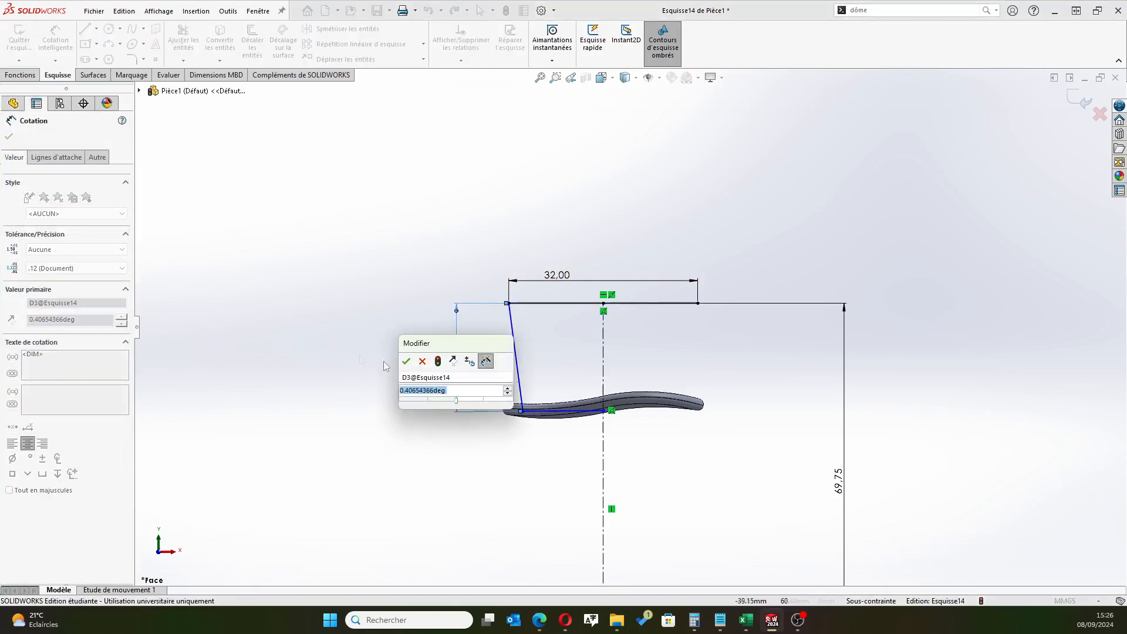
left_click(422, 362)
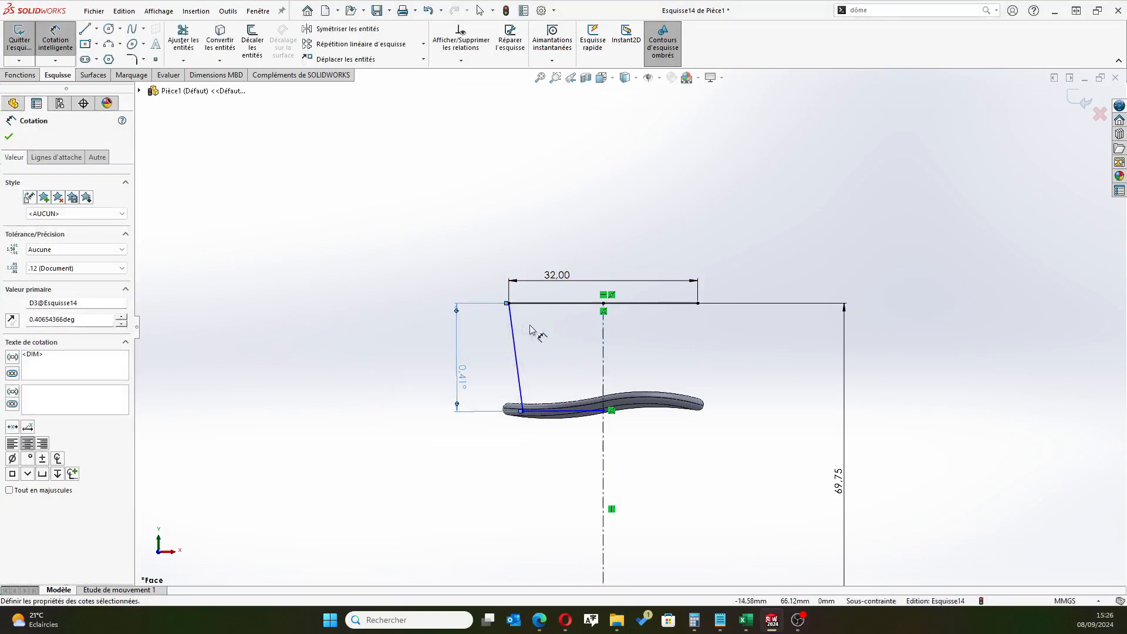
scroll(535, 404, "down", 4)
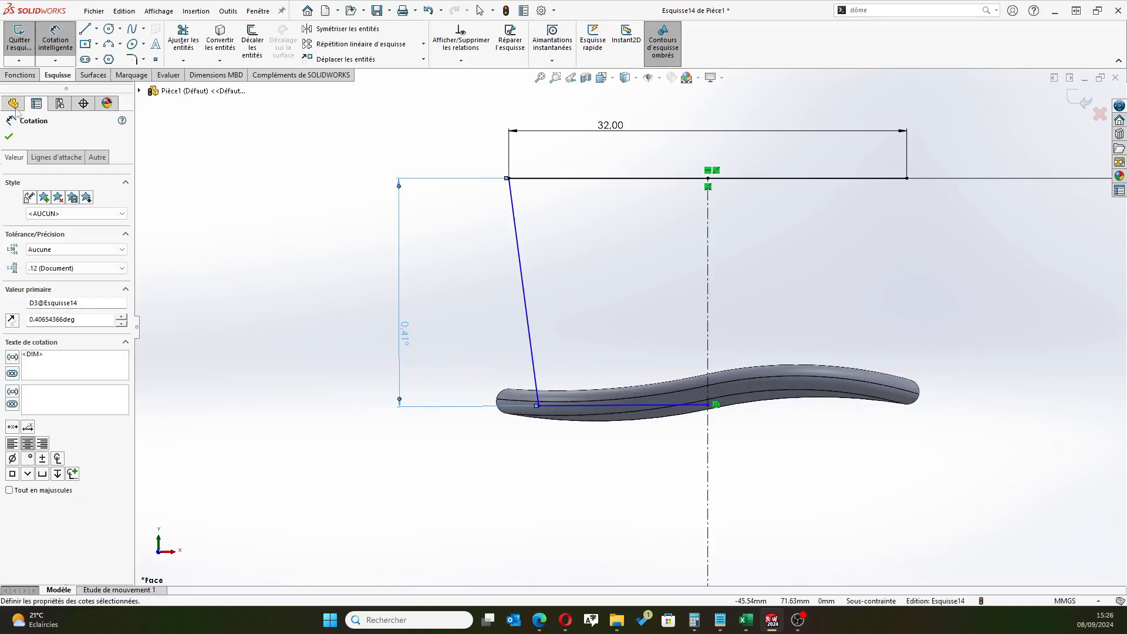
left_click(9, 136)
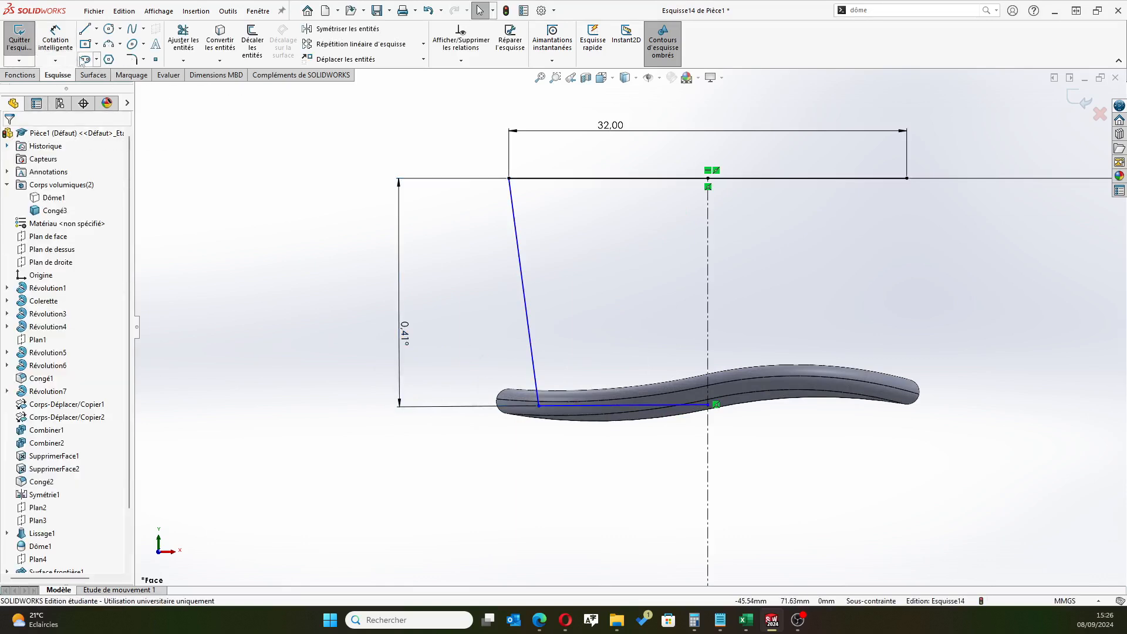
Make the base line inside the brim horizontal
left_click(585, 406)
left_click(616, 351)
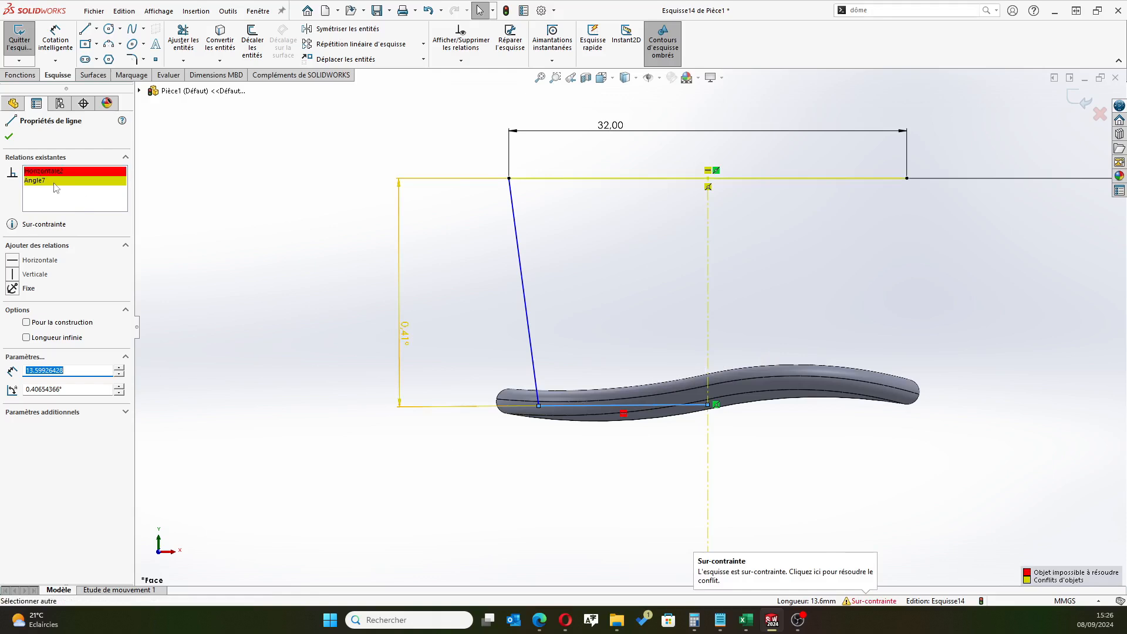
left_click(8, 141)
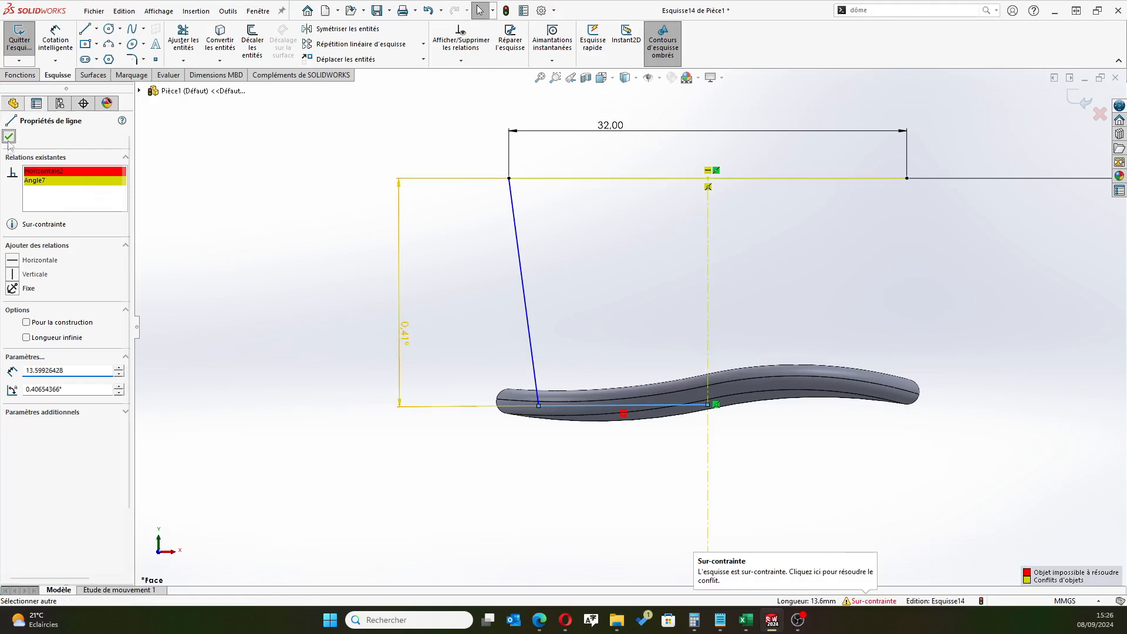
Delete the conflicting angle dimension between the top line and the base line
left_click(464, 177)
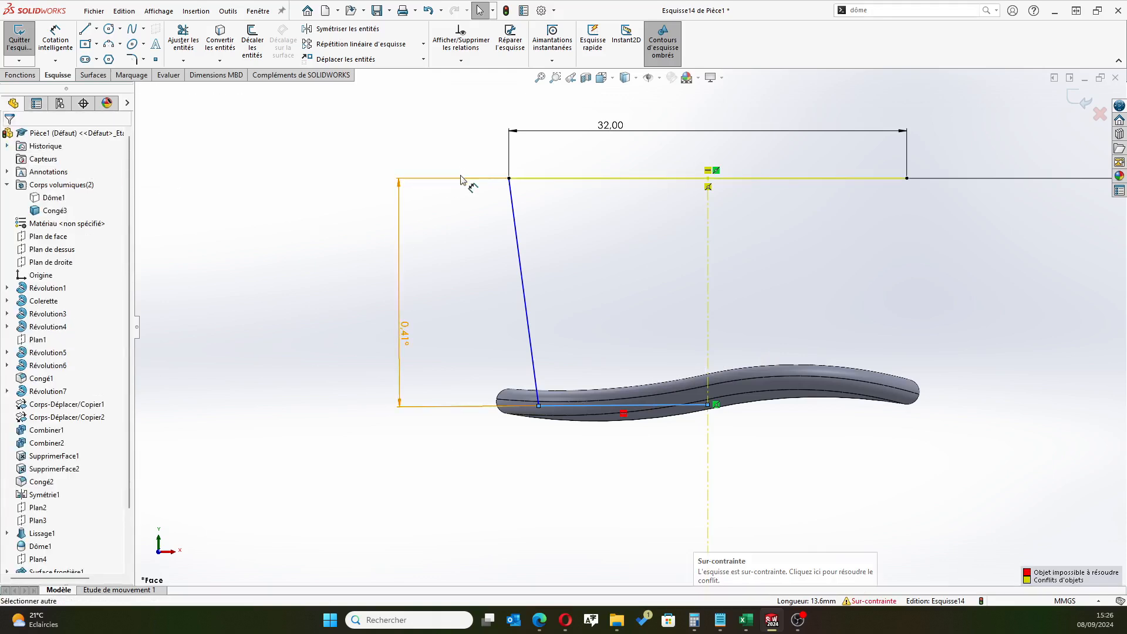
key("Delete")
scroll(672, 388, "down", 3)
scroll(586, 404, "up", 3)
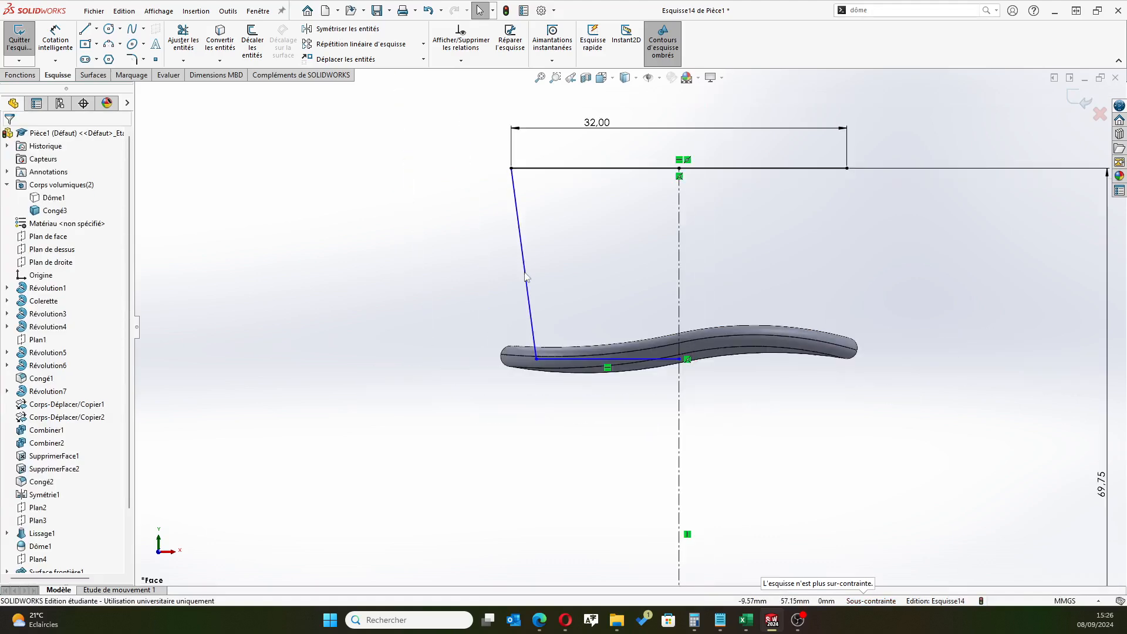
Dimension the vertical distance between the top line and the base line and set it to 18.4 mm
left_click(58, 44)
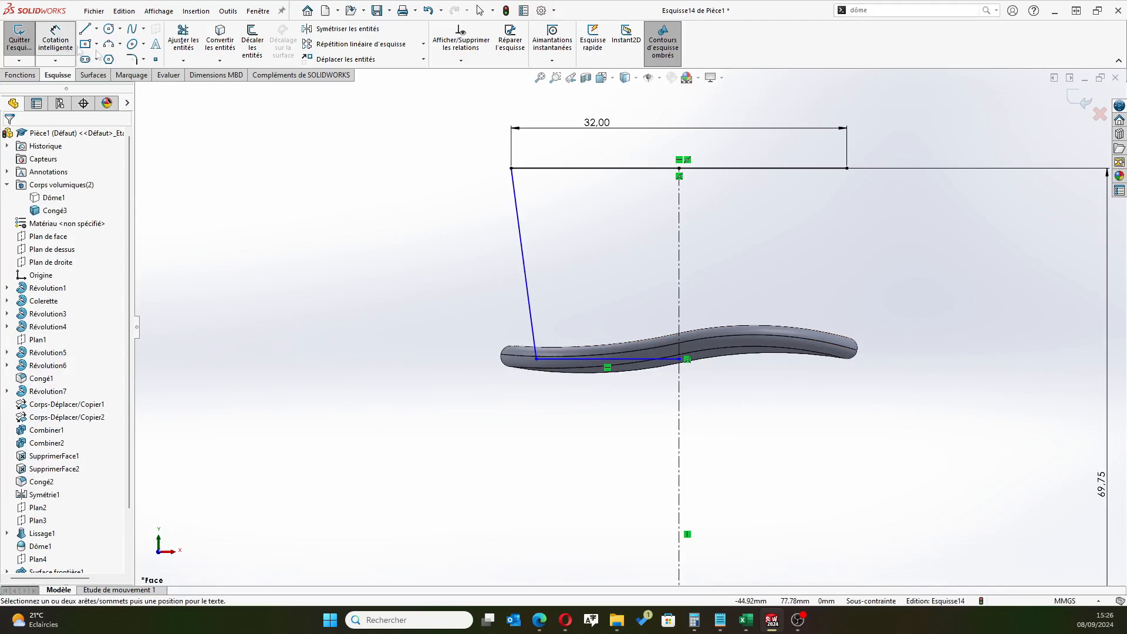
left_click(579, 358)
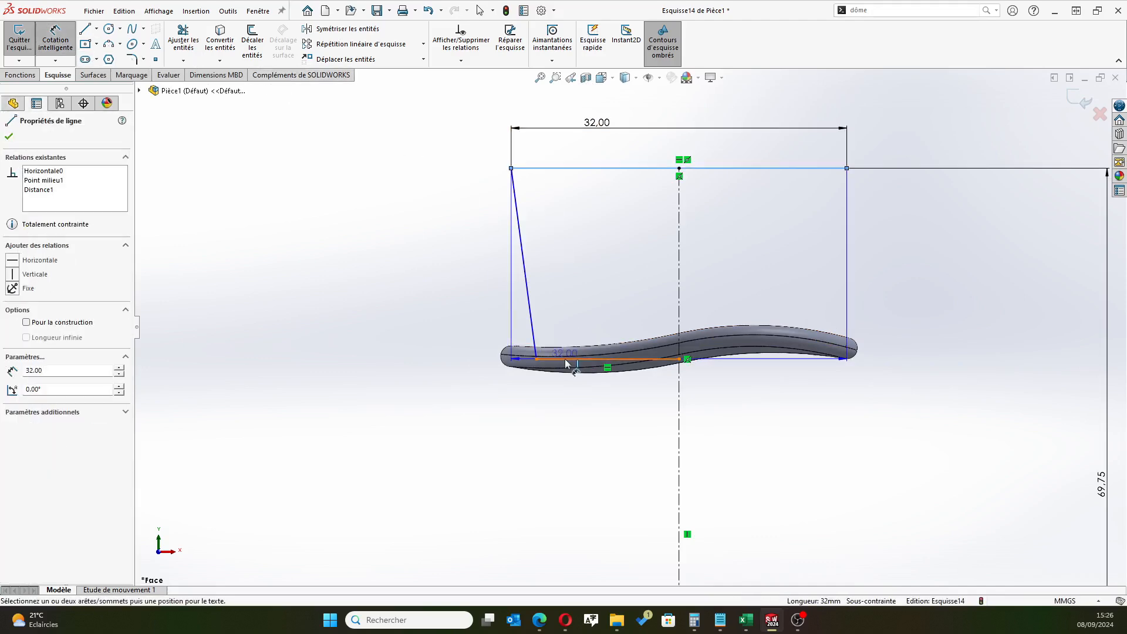
left_click(473, 310)
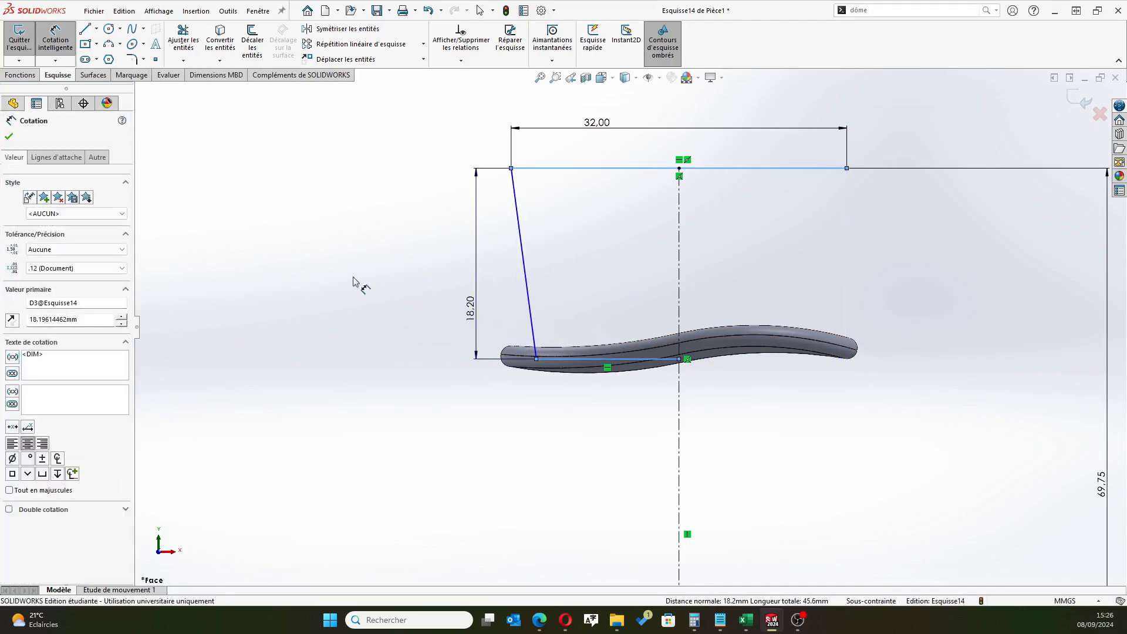
type("18.4")
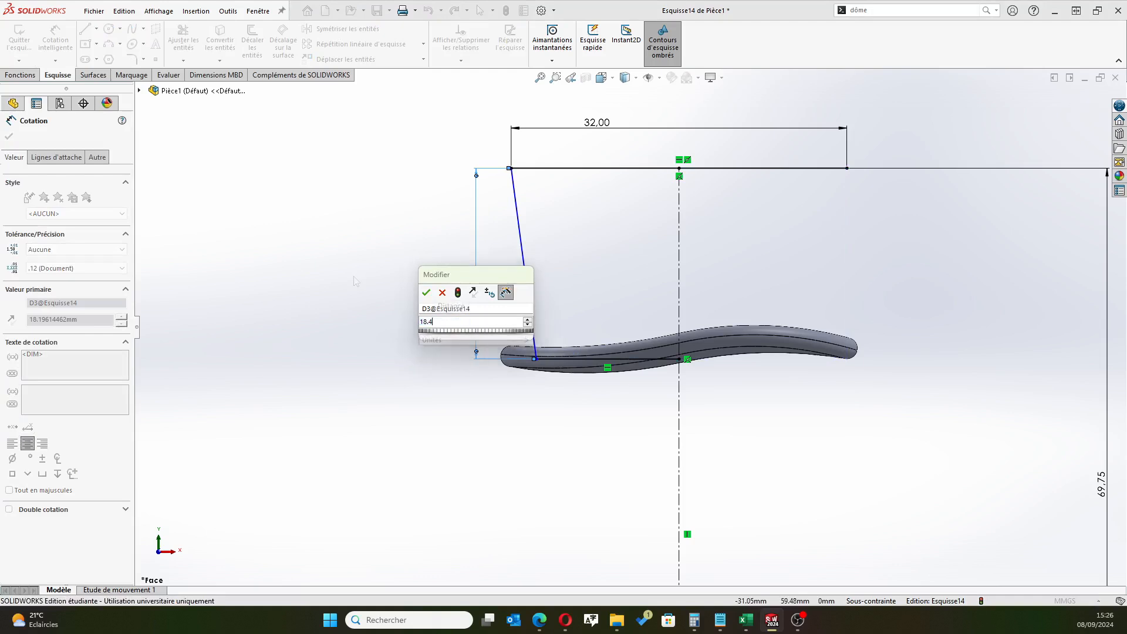
key("Return")
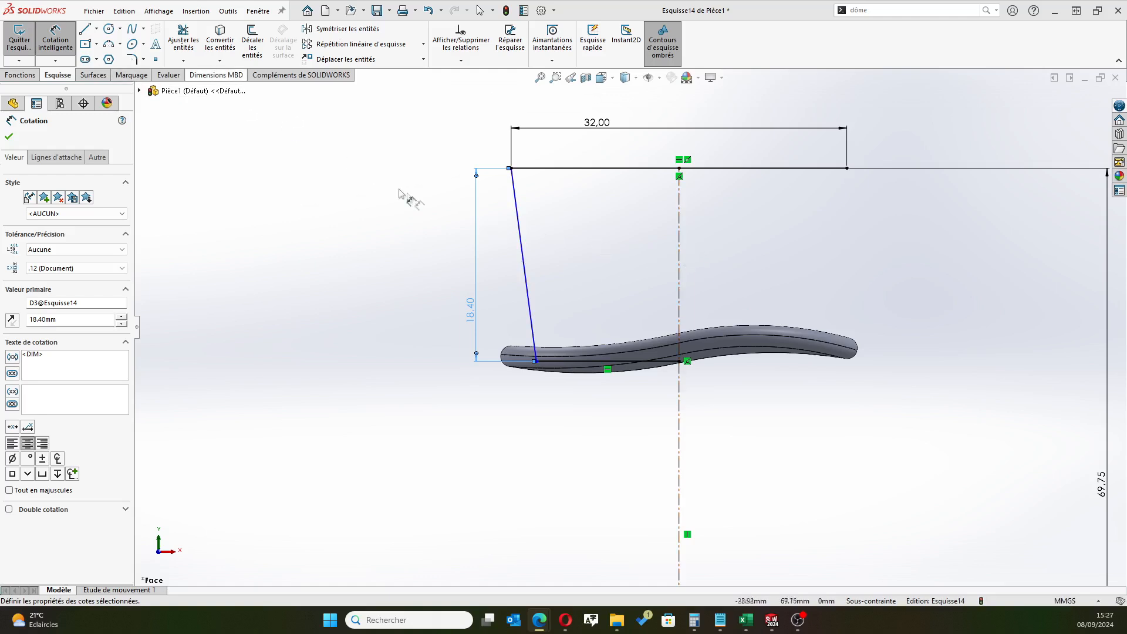
Dimension the angle between the slanted side line and the vertical centerline and set it to 7.5°
left_click(679, 251)
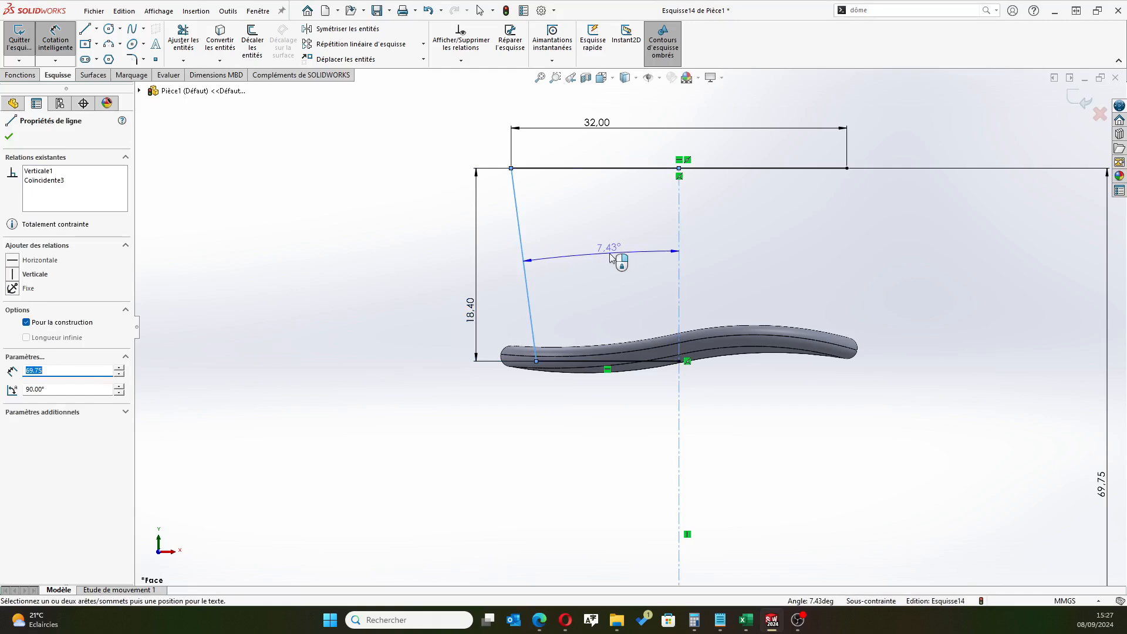
left_click(628, 274)
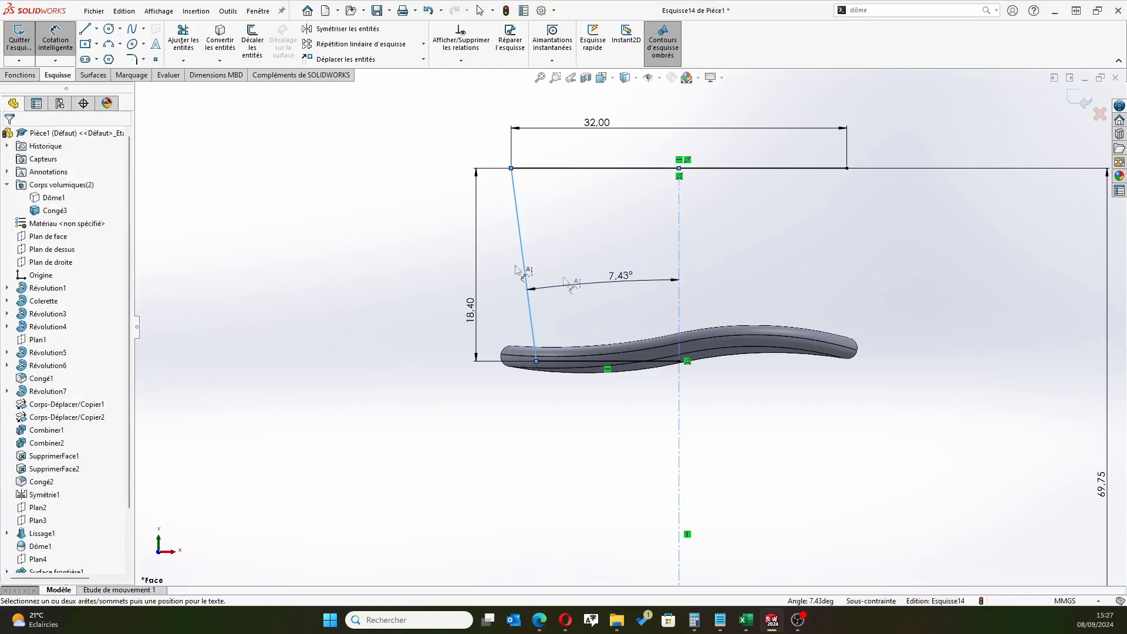
type("7.5")
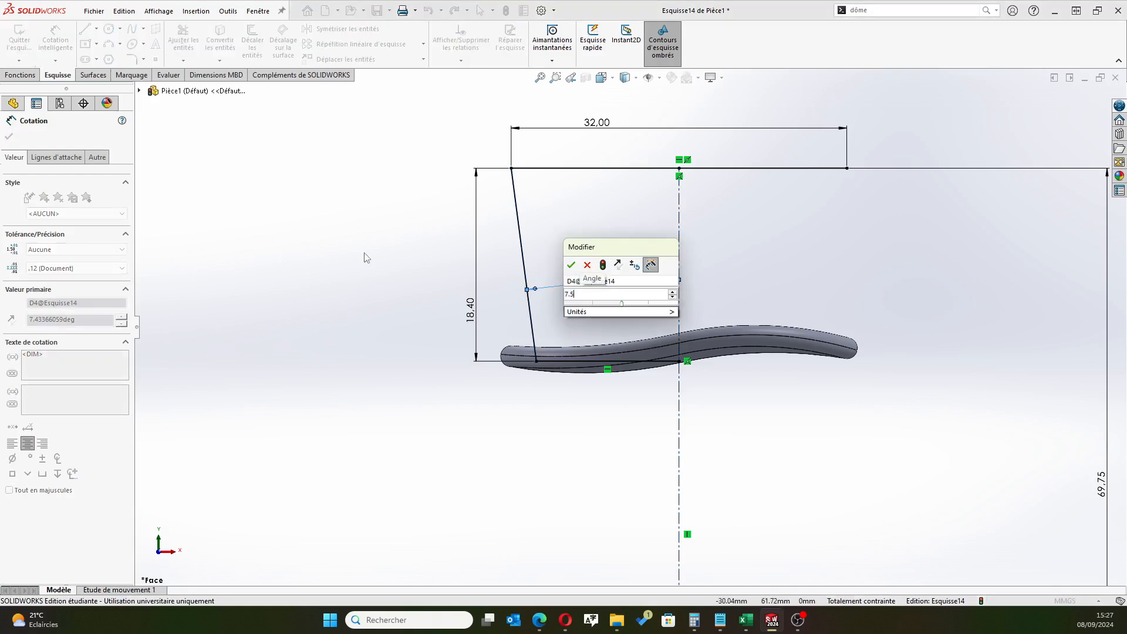
key("Return")
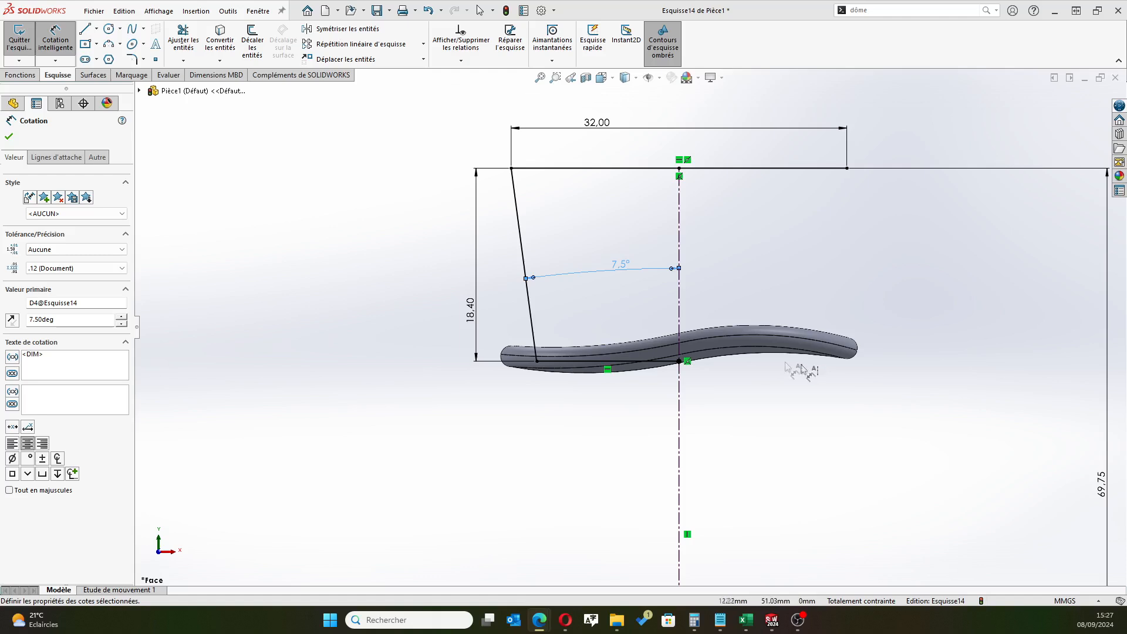
Reduce the profile's height dimension to 18.2 mm and further to 18 mm
double_click(470, 306)
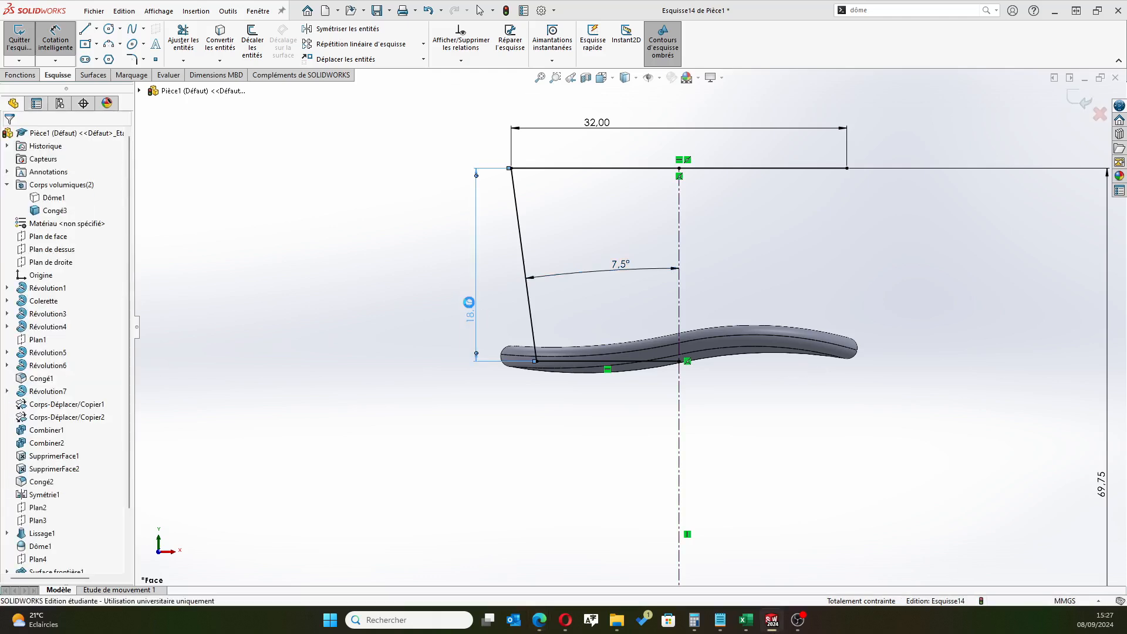
type("18")
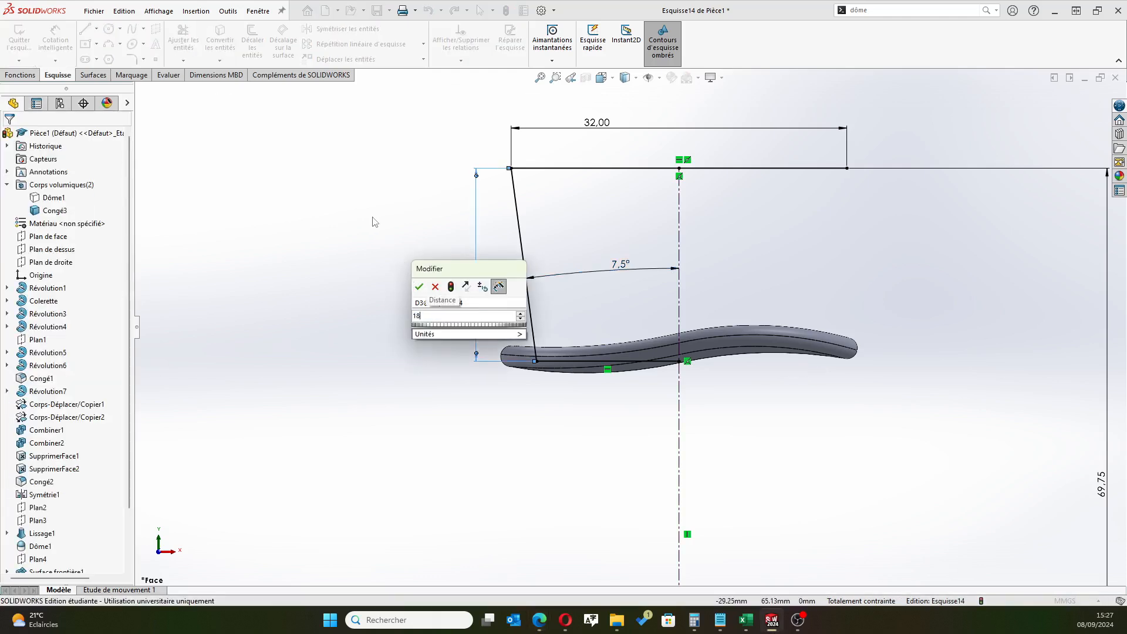
type(".2")
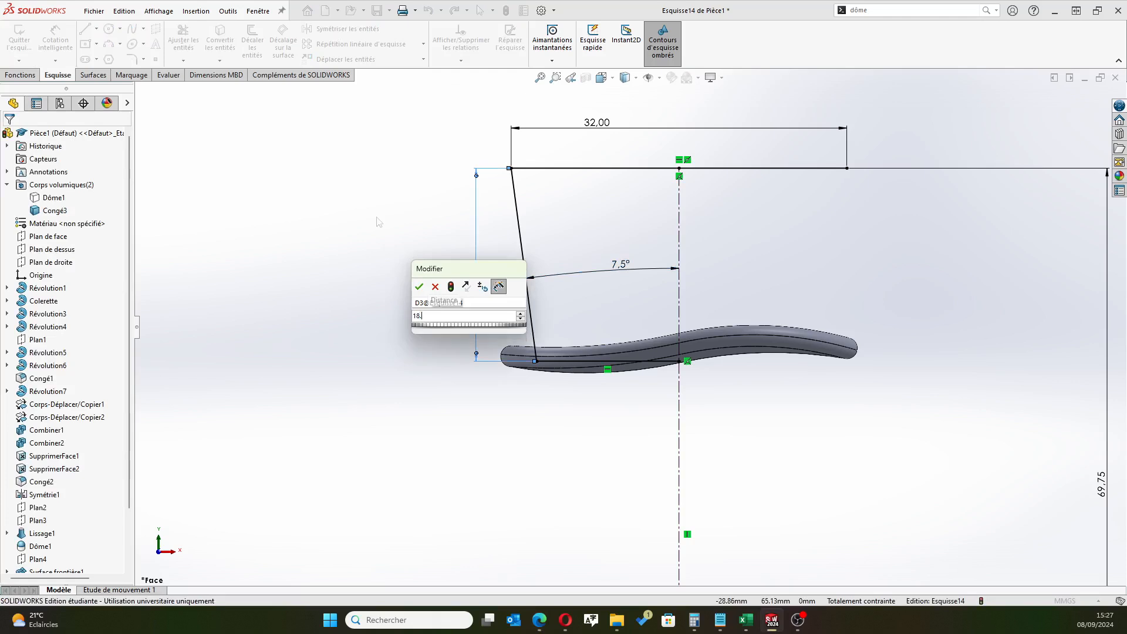
key("Return")
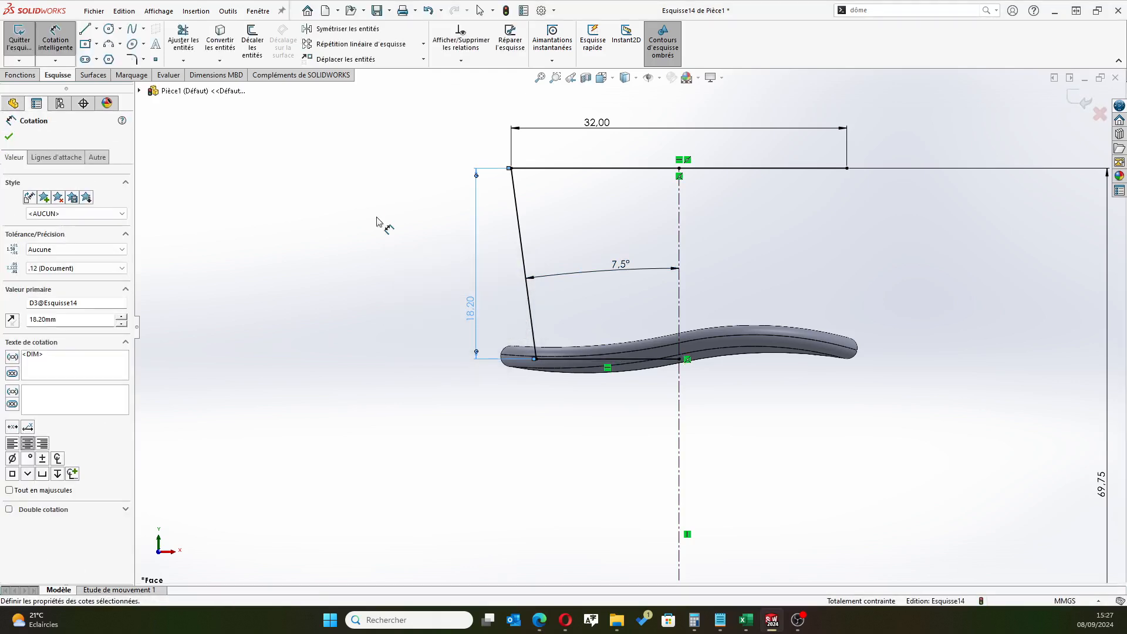
double_click(467, 303)
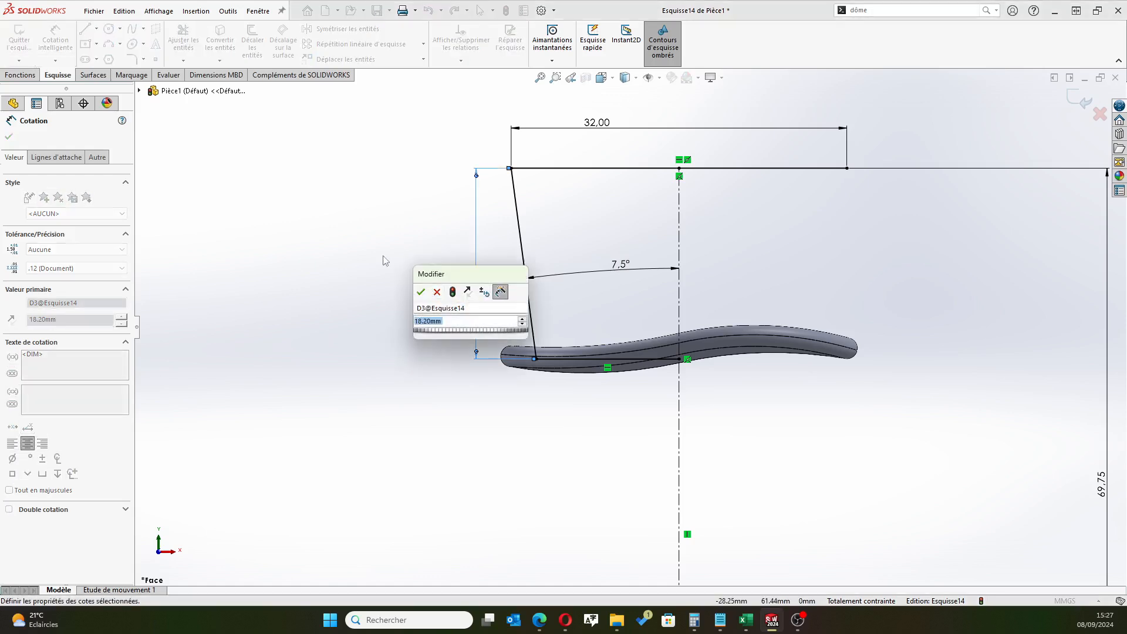
type("18.")
type("2")
key("Return")
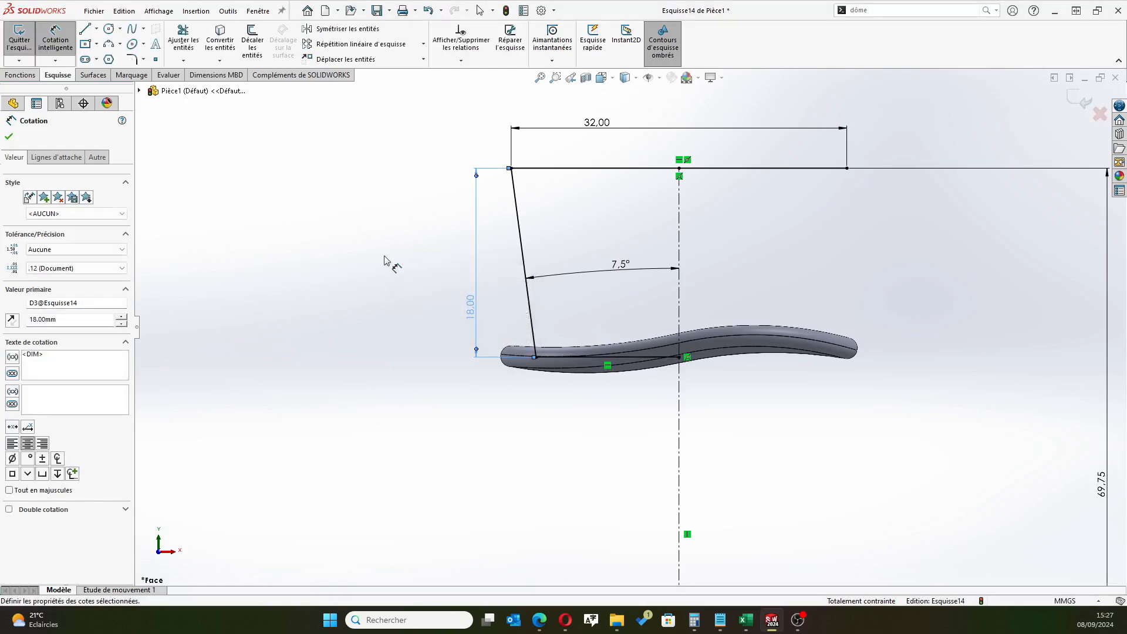
Set the profile's height dimension to 19.8 mm and correct it to 17.8 mm
double_click(476, 313)
type("18")
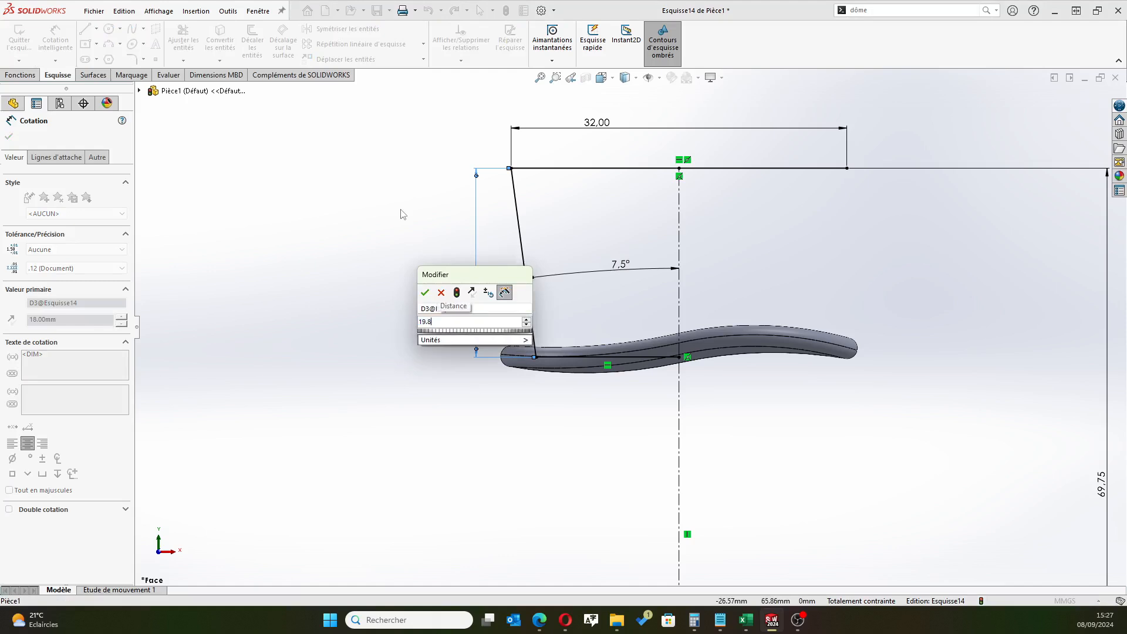
key("Return")
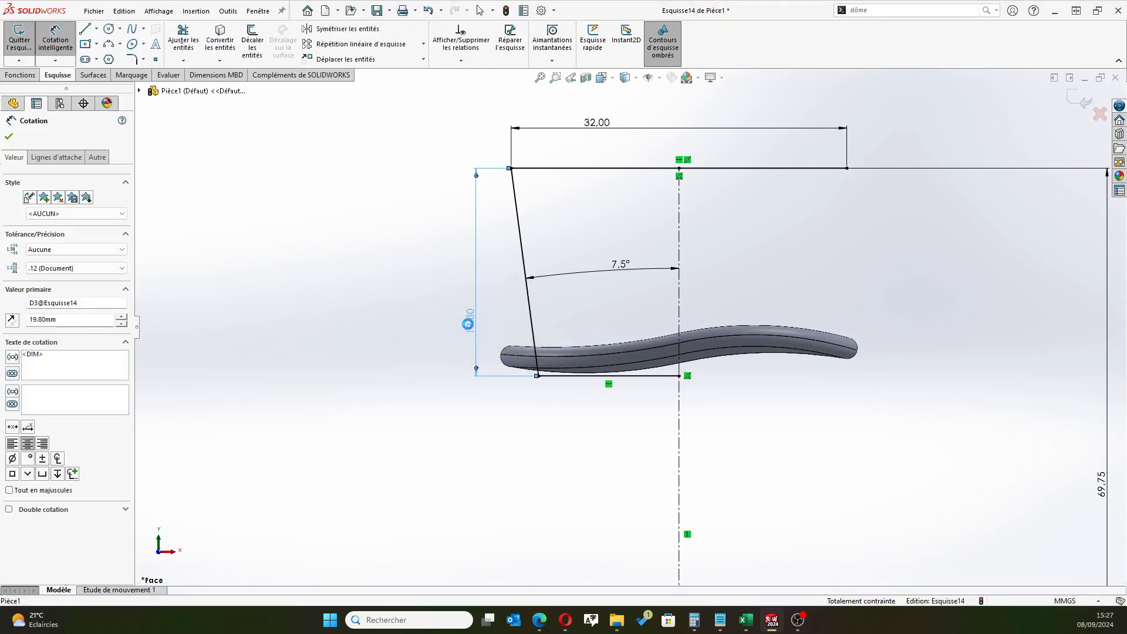
double_click(470, 322)
type("17.8")
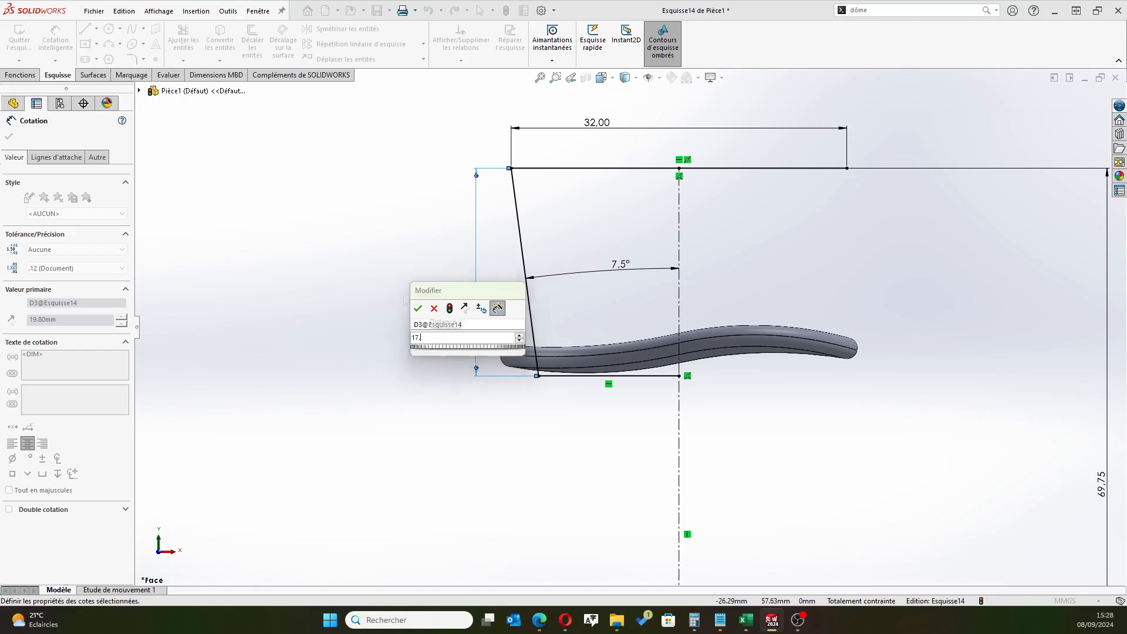
key("Return")
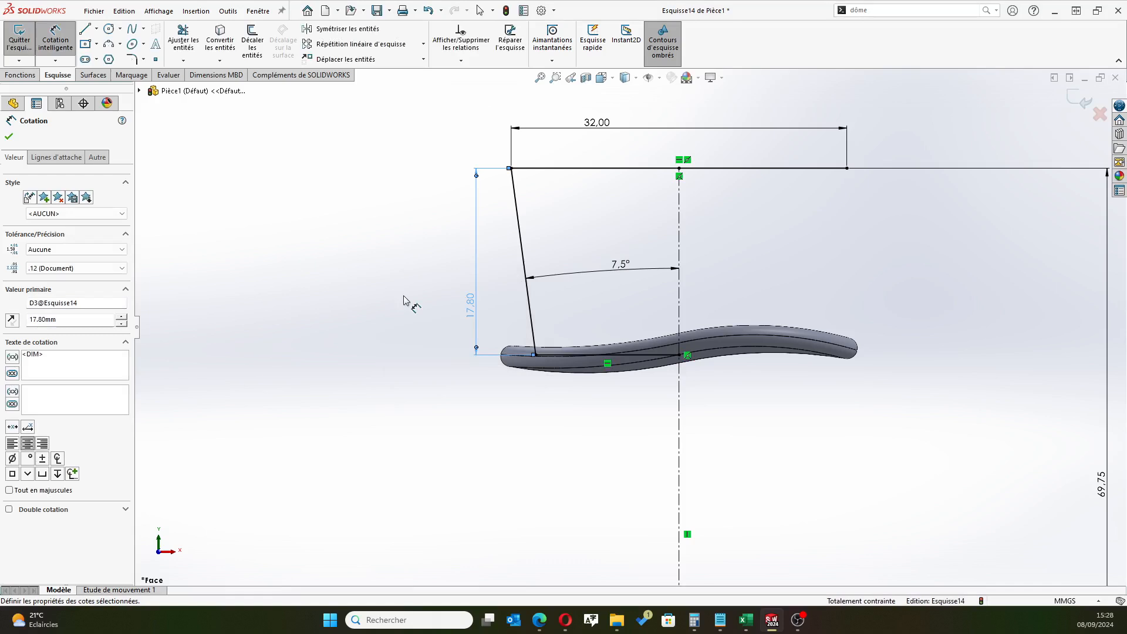
Draw a horizontal construction line from the base line's end on the centerline to the opposite end of the brim
scroll(757, 464, "down", 4)
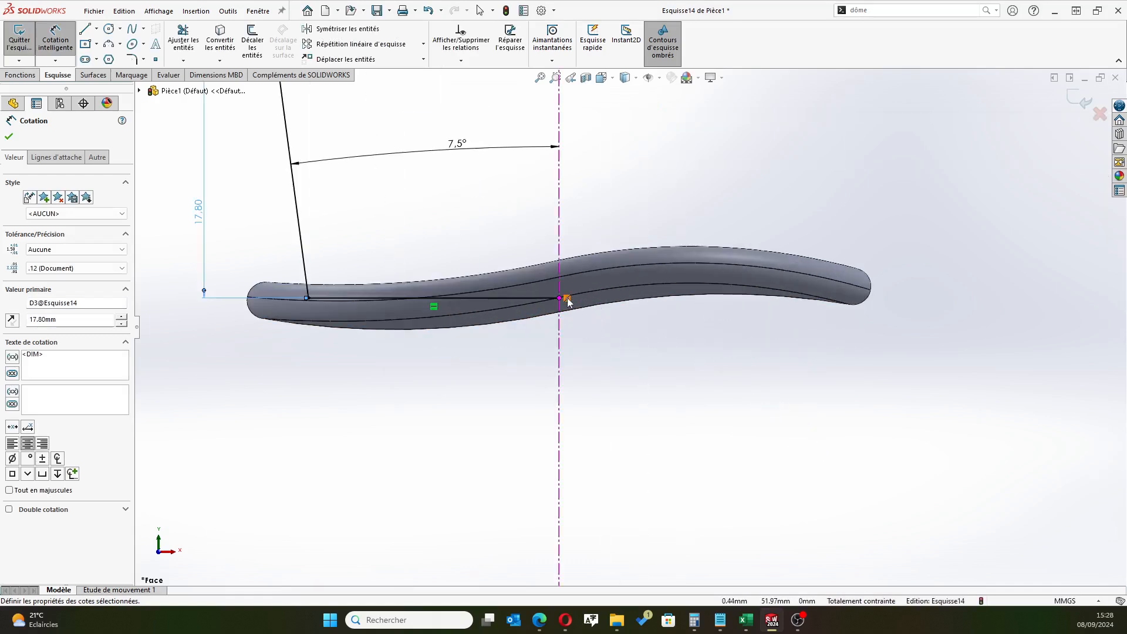
left_click(97, 29)
left_click(117, 58)
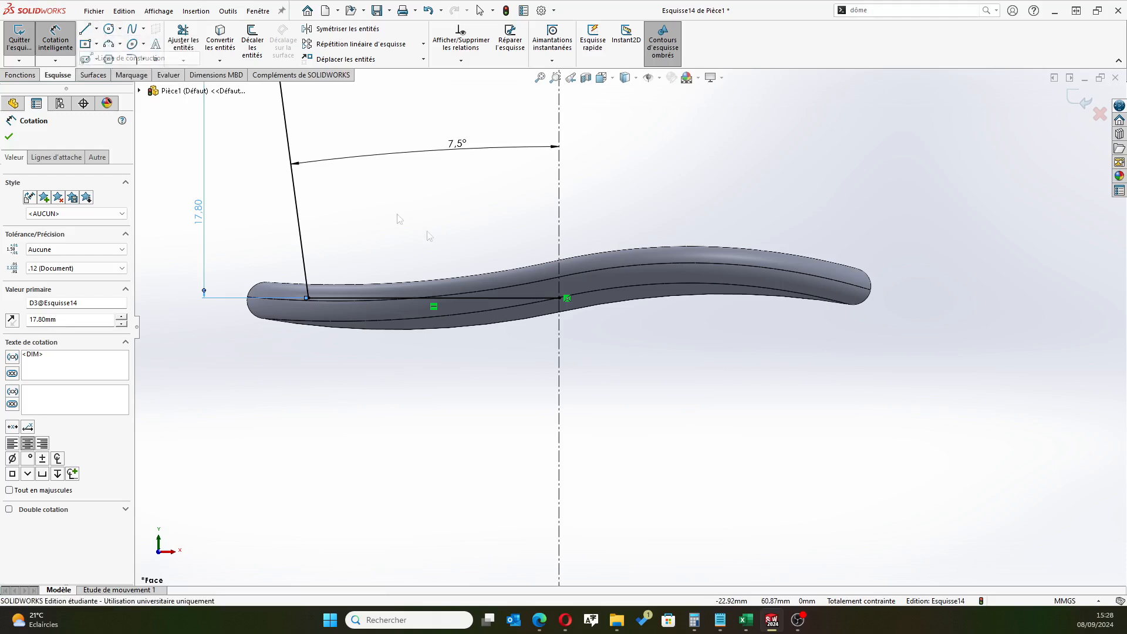
left_click(567, 298)
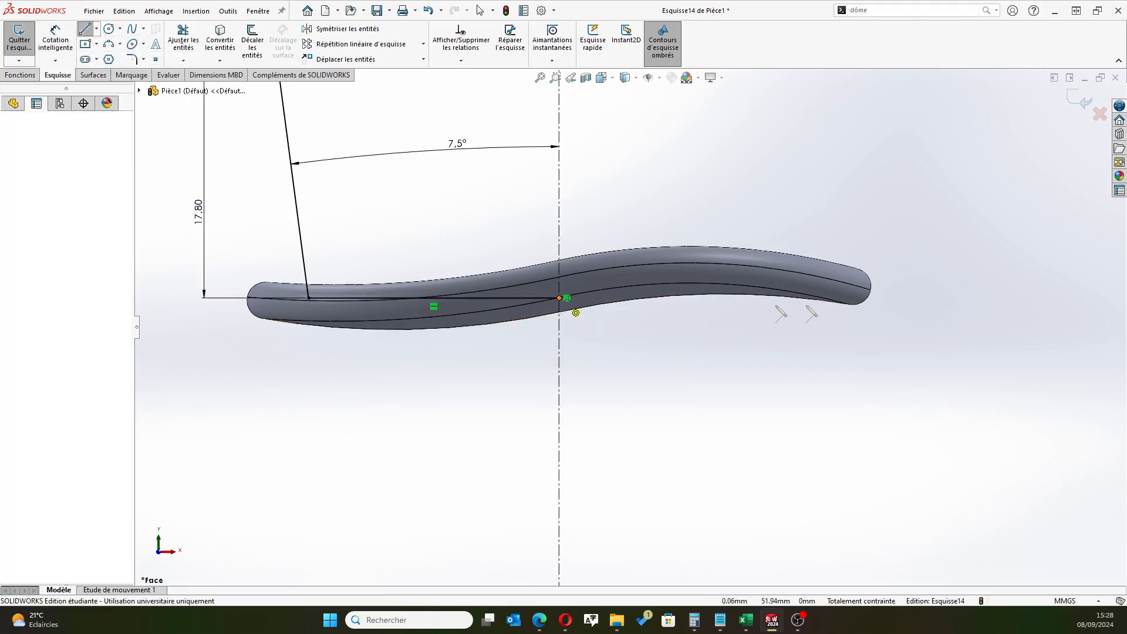
left_click(854, 299)
right_click(896, 312)
left_click(932, 372)
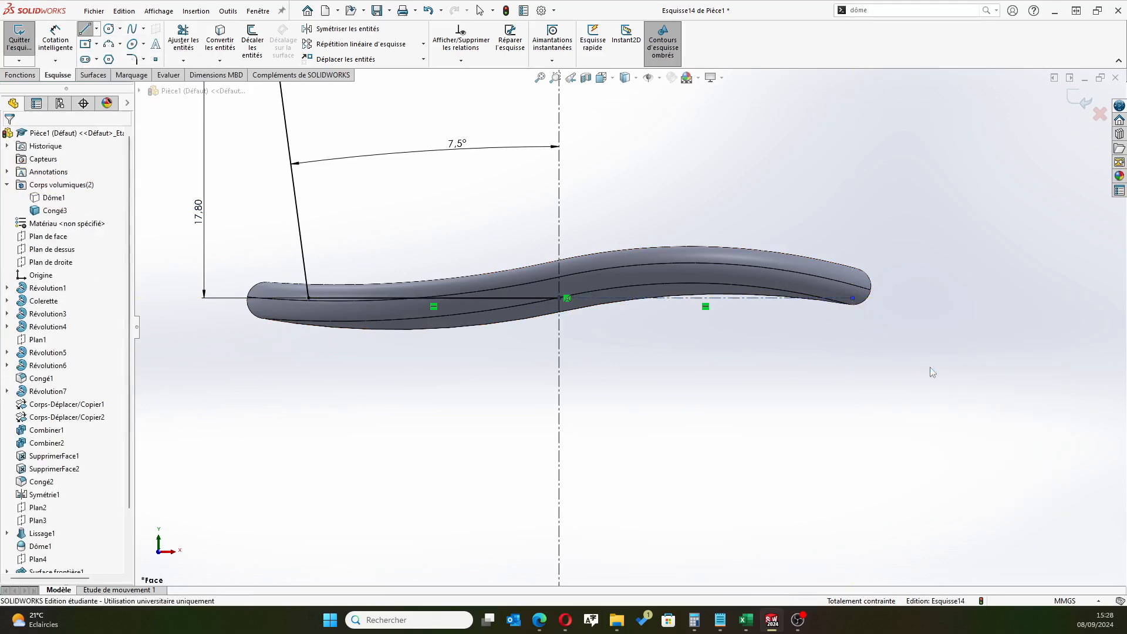
Set the profile's height dimension between the top line and the base line to 17.6 mm
scroll(660, 323, "up", 2)
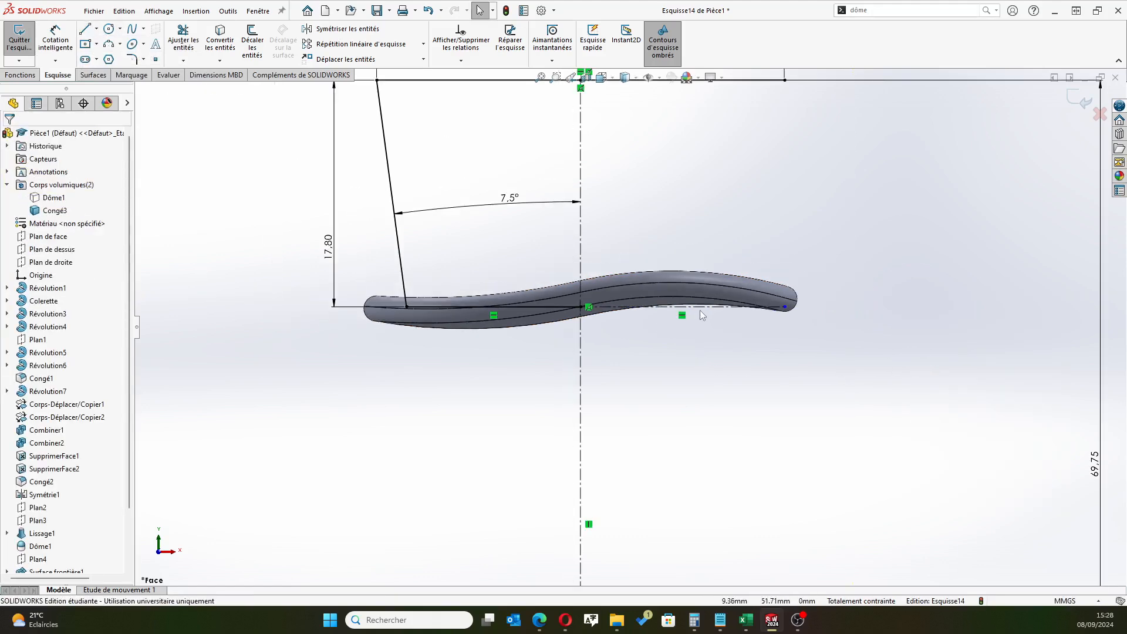
scroll(702, 315, "down", 3)
scroll(633, 341, "up", 2)
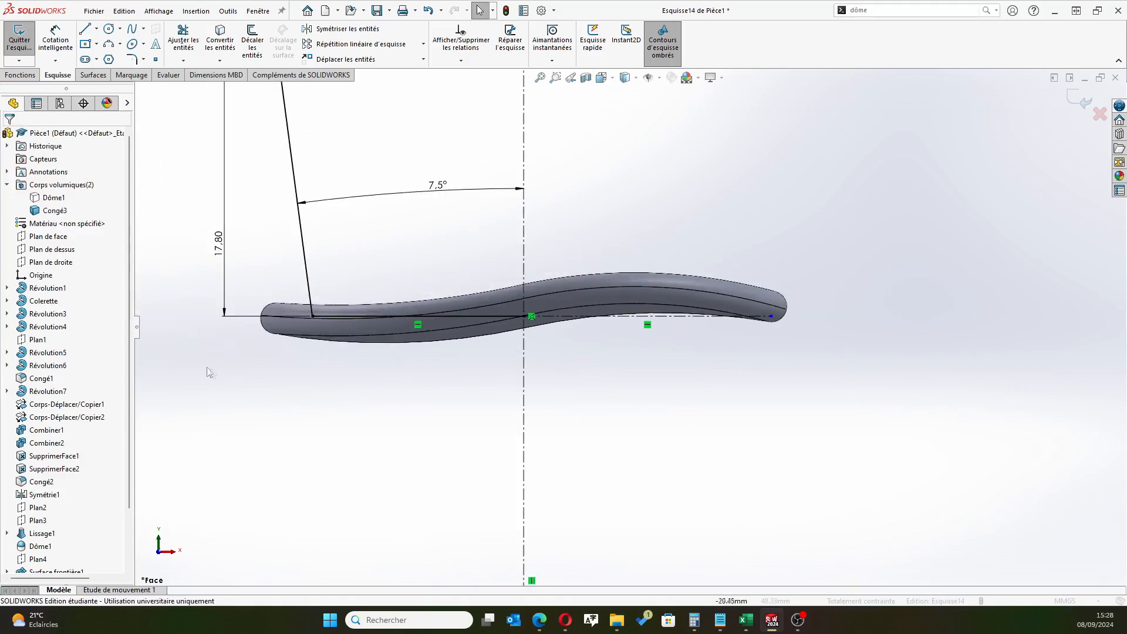
double_click(225, 232)
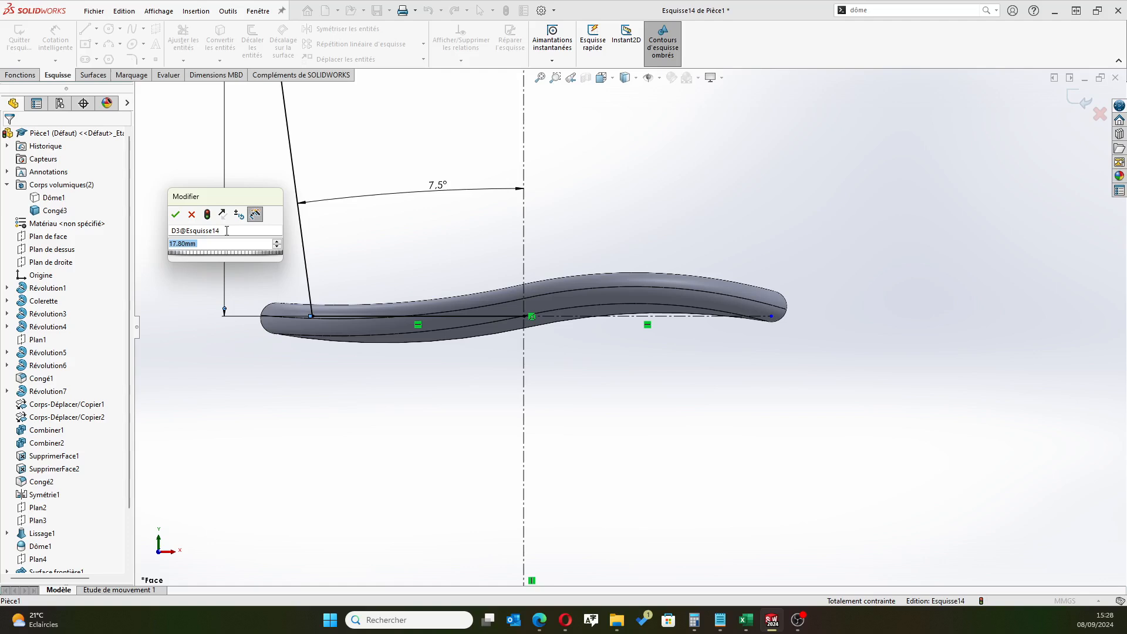
type("17.6")
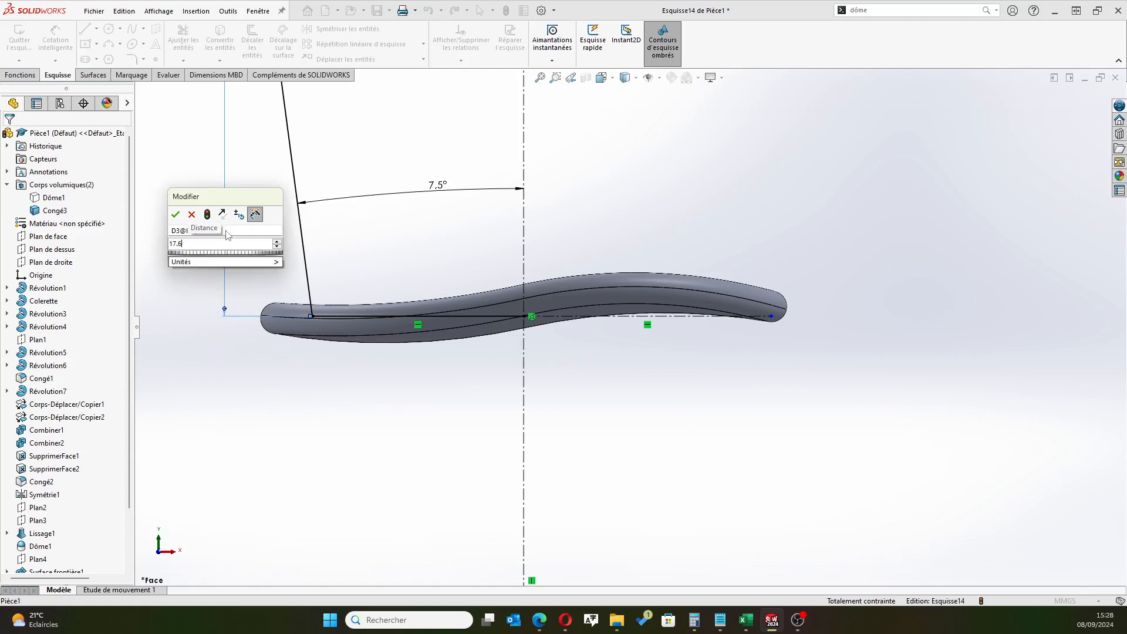
key("Return")
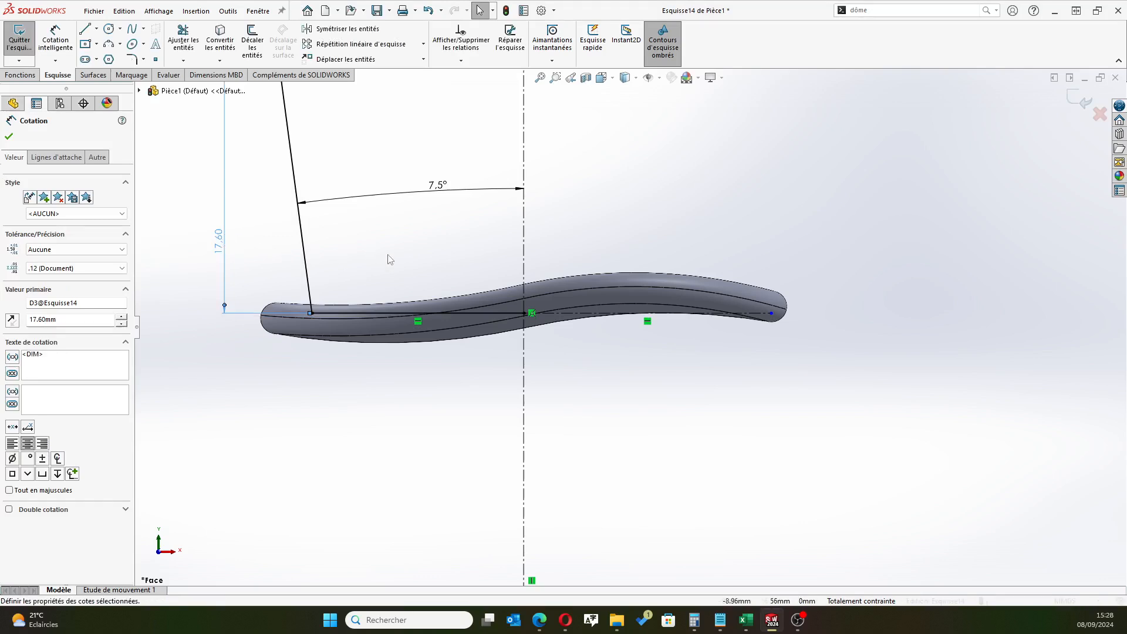
scroll(384, 255, "up", 5)
scroll(524, 249, "down", 3)
scroll(848, 395, "down", 2)
scroll(847, 396, "up", 4)
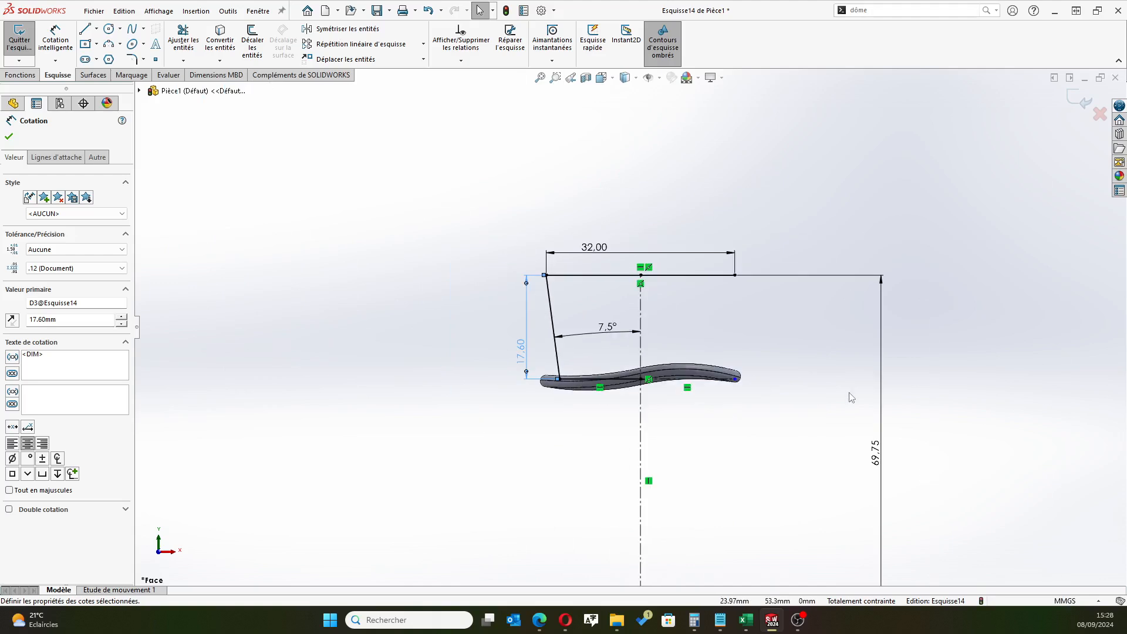
left_click(9, 136)
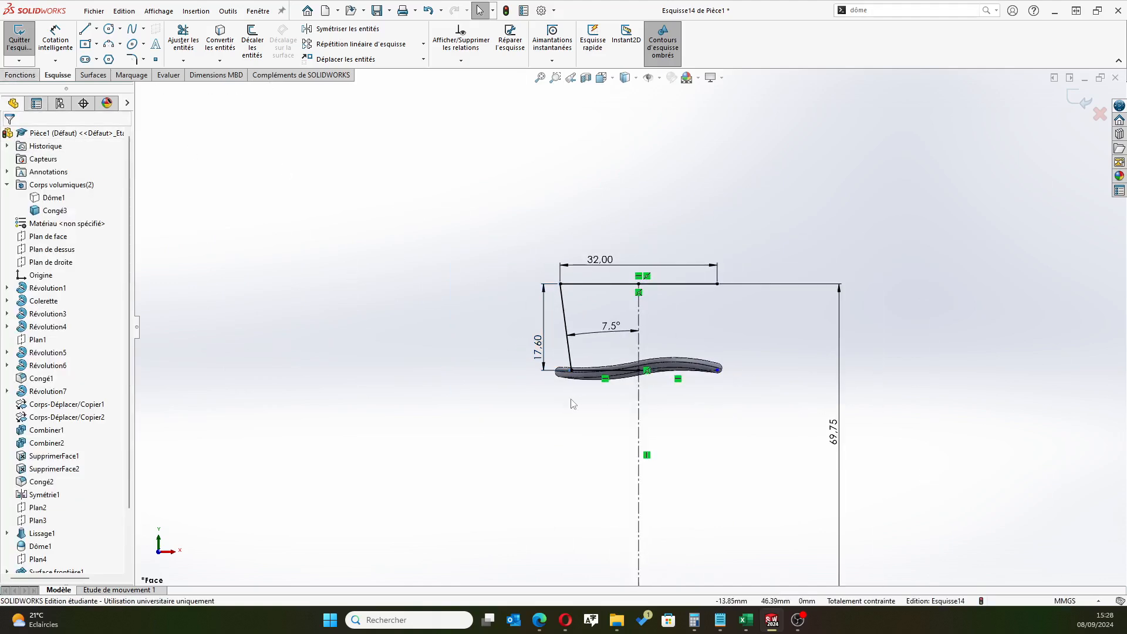
Set the length of the profile's top line to 31 mm
double_click(618, 269)
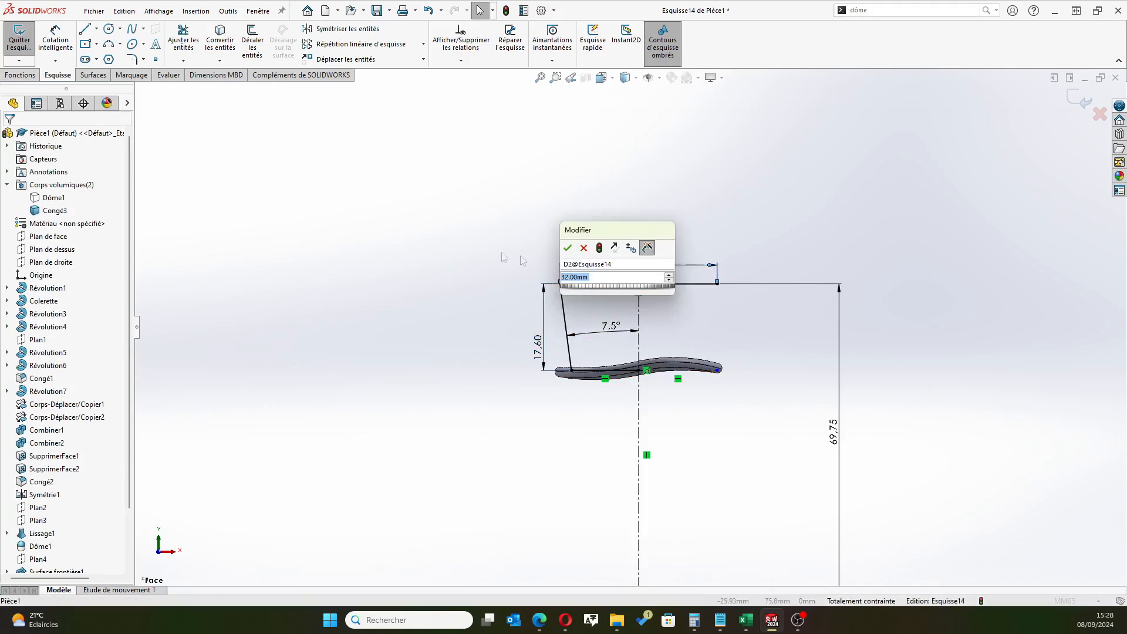
type("31")
key("Return")
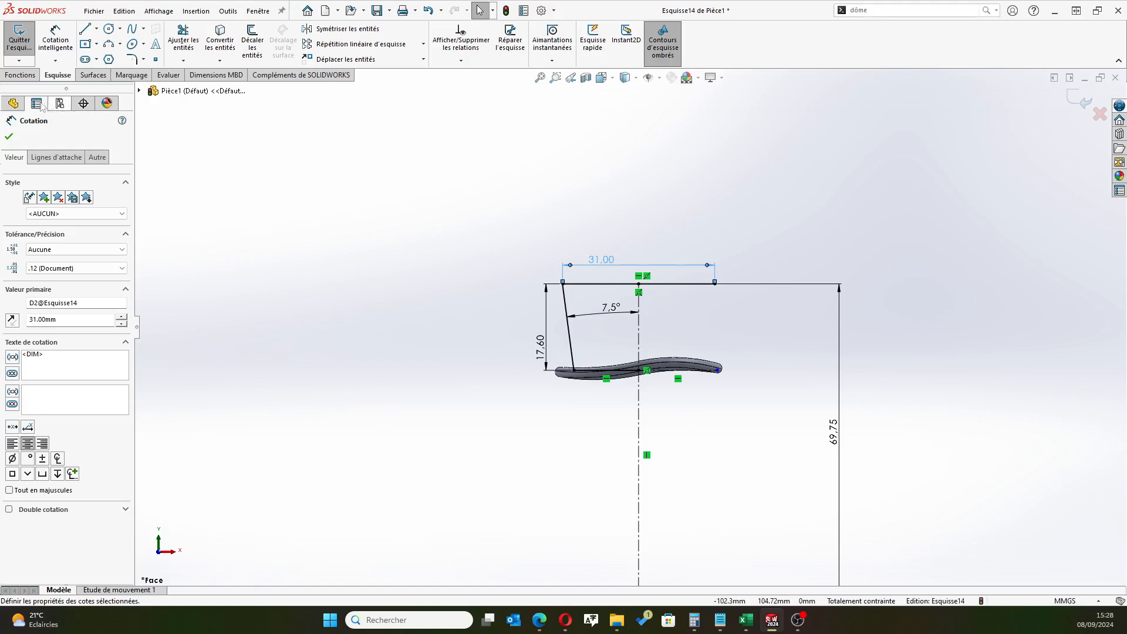
left_click(10, 136)
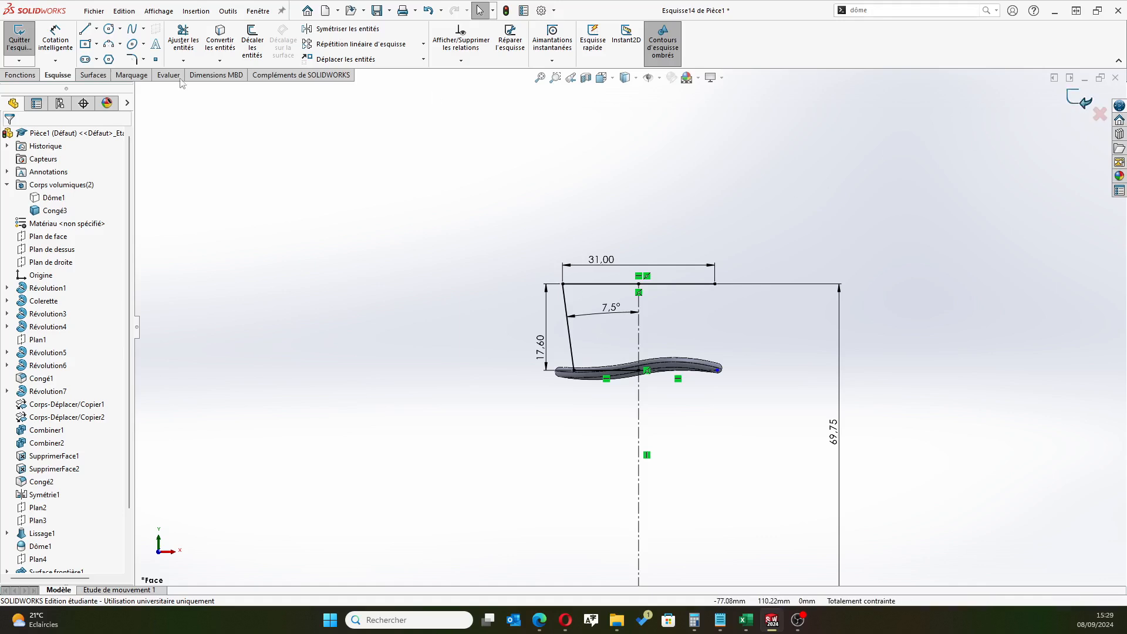
Try to revolve the profile 360° about the vertical centerline, letting the open sketch be closed automatically
left_click(29, 75)
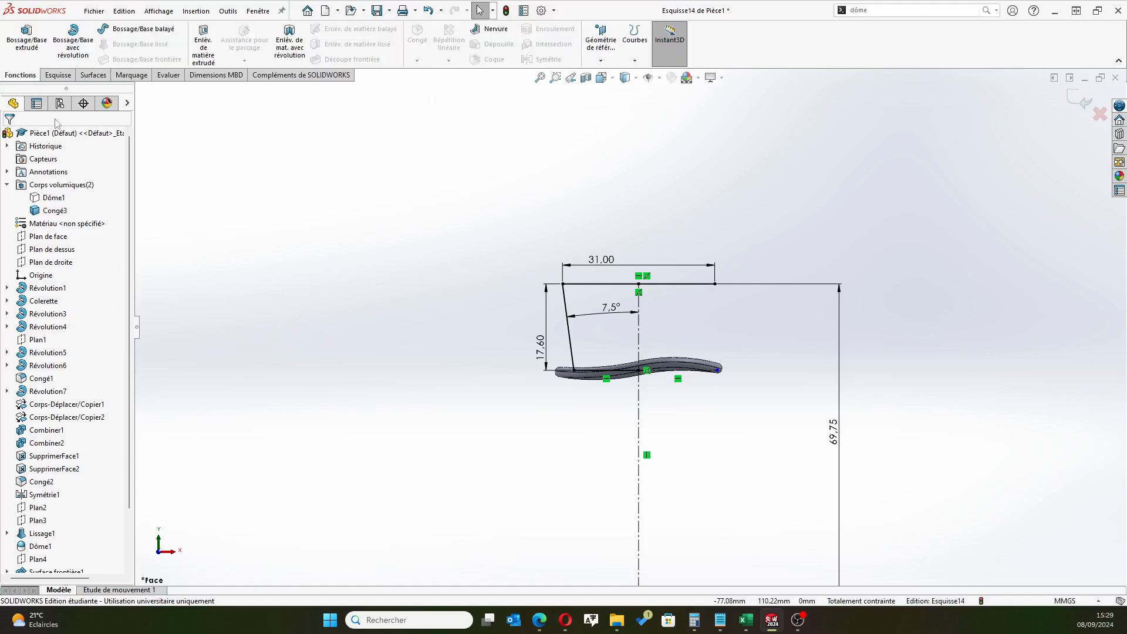
left_click(74, 43)
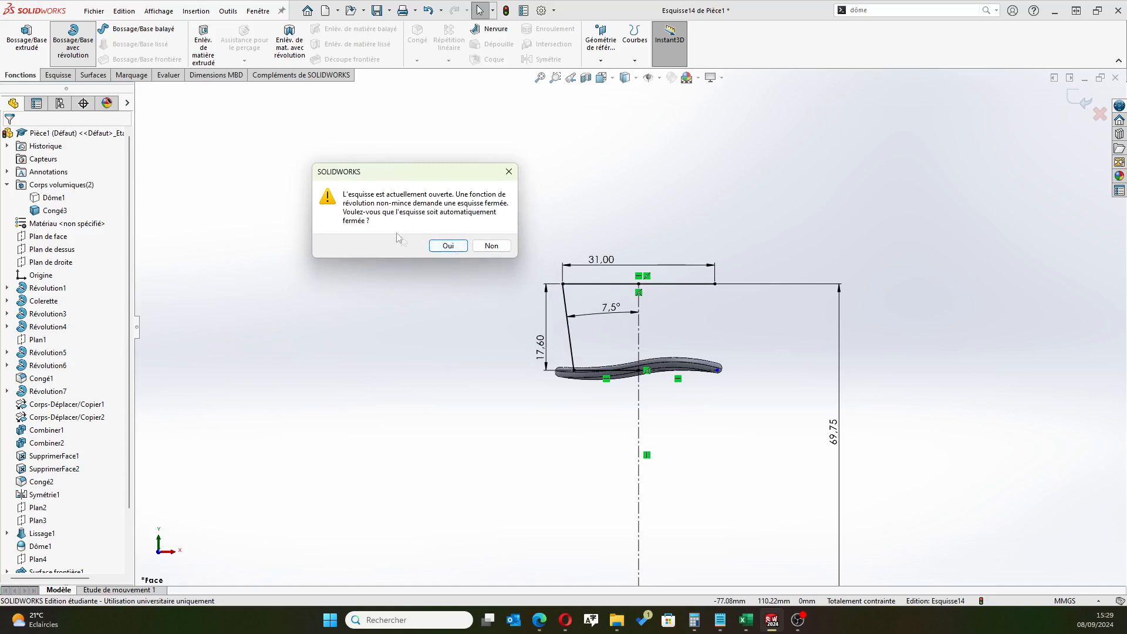
left_click(448, 246)
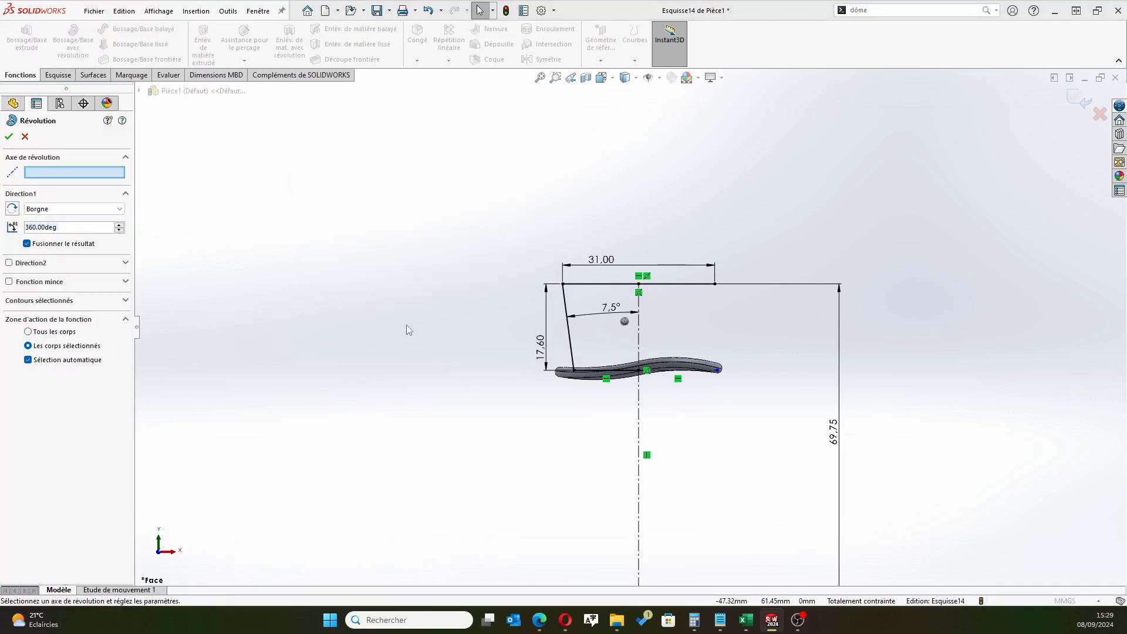
left_click(638, 332)
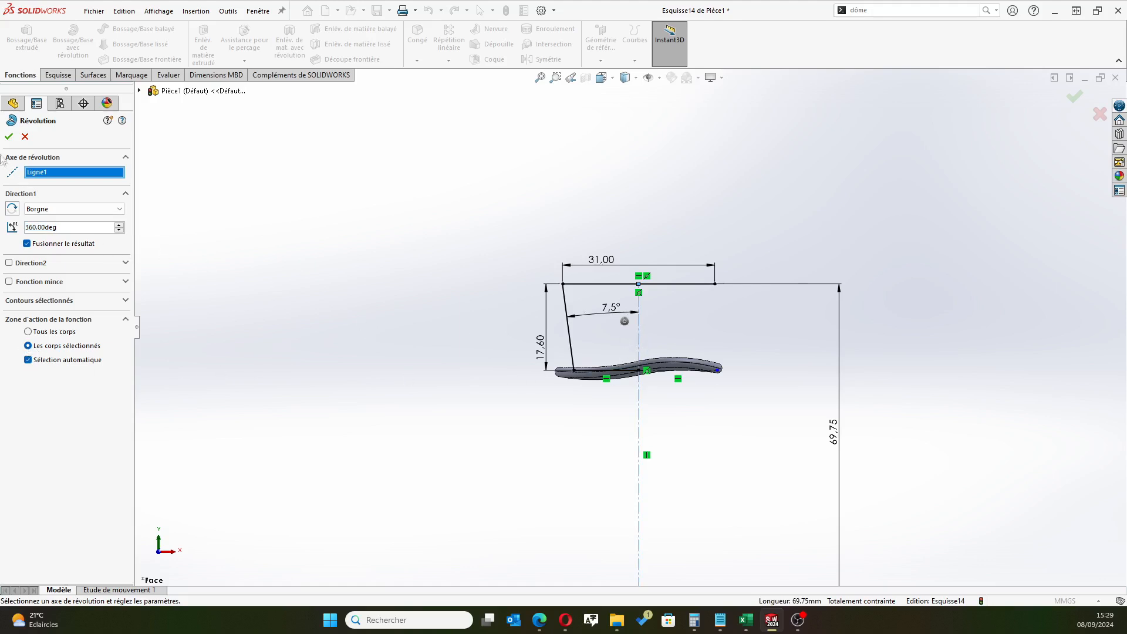
left_click(8, 137)
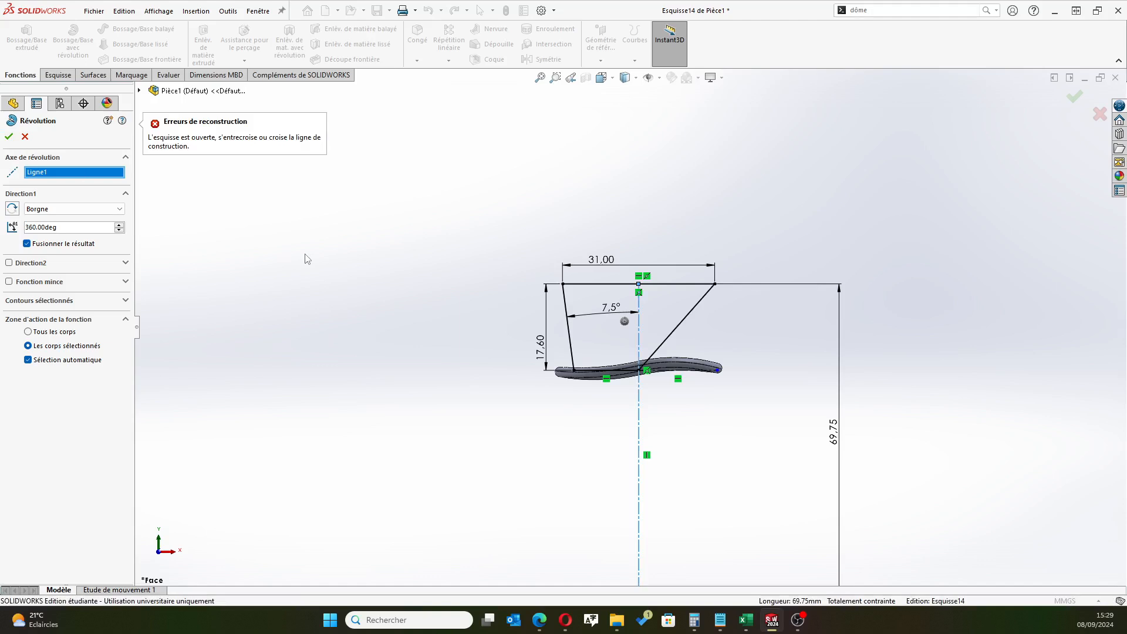
left_click(25, 137)
Delete the diagonal closing line between the top line's end and the base line's end on the centerline
scroll(672, 320, "down", 3)
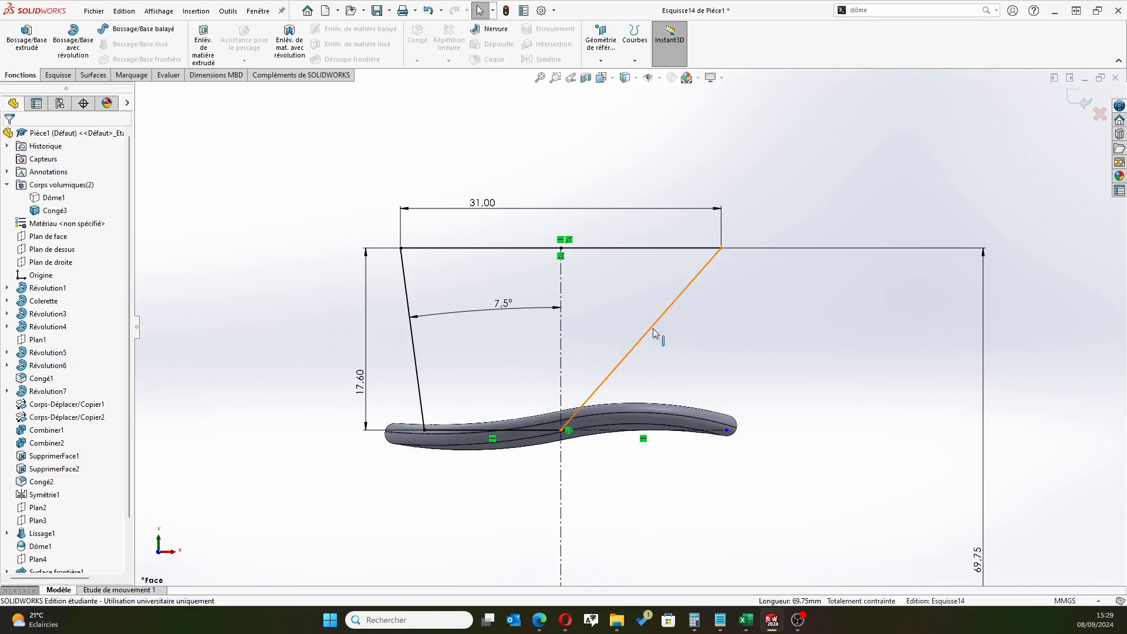
left_click(651, 326)
key("Delete")
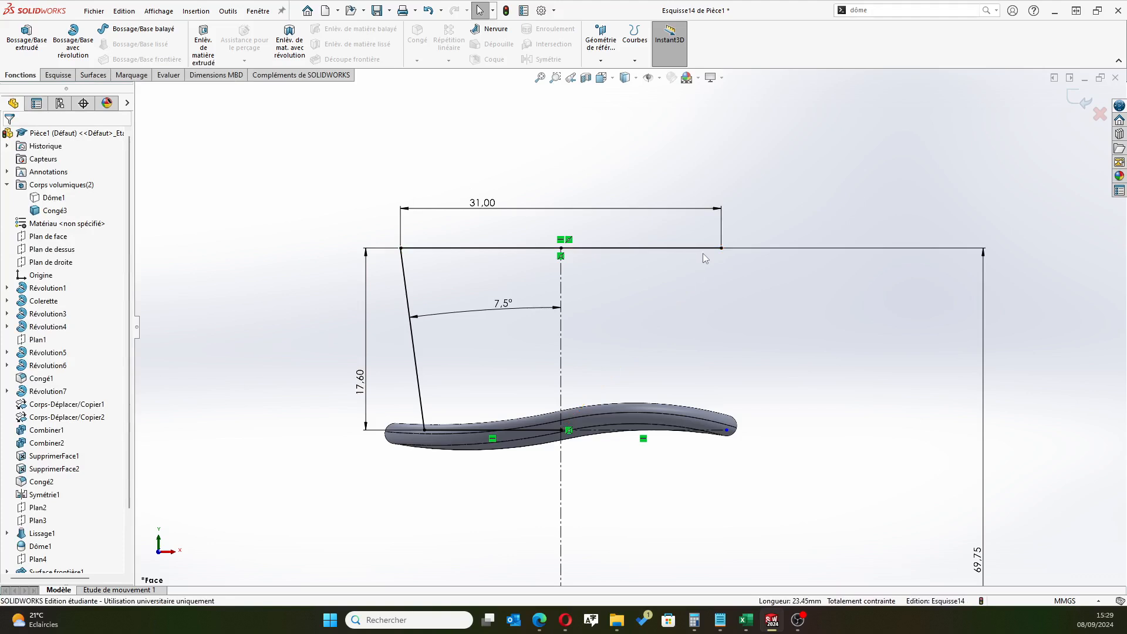
Sketch a vertical line along the centerline from the base line's end up to the midpoint of the top line
left_click(57, 75)
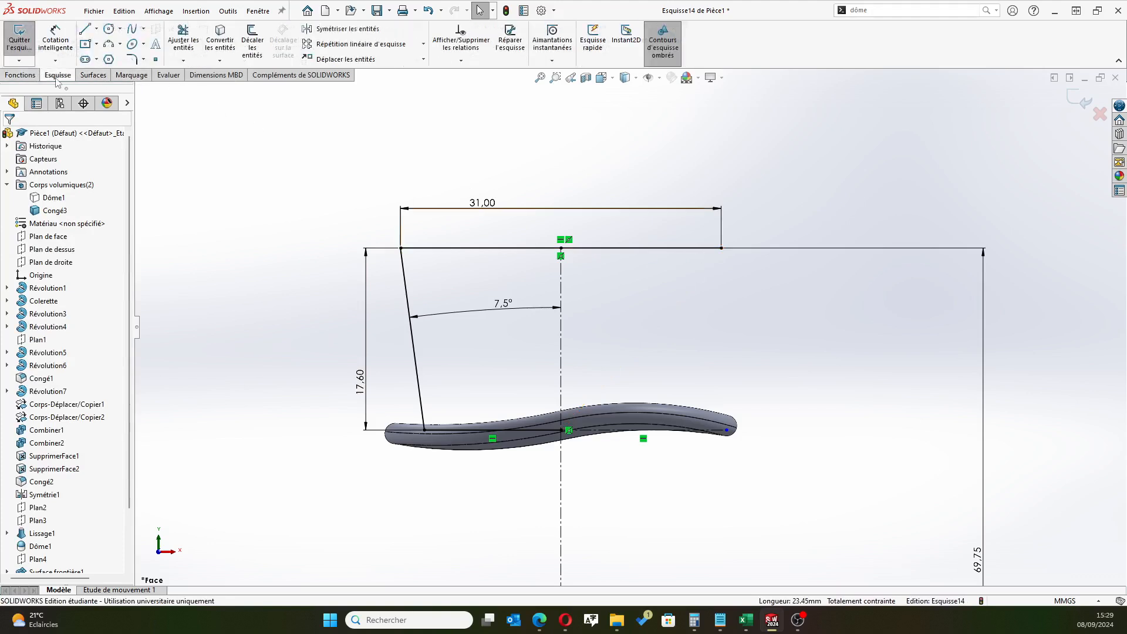
left_click(85, 28)
left_click(561, 431)
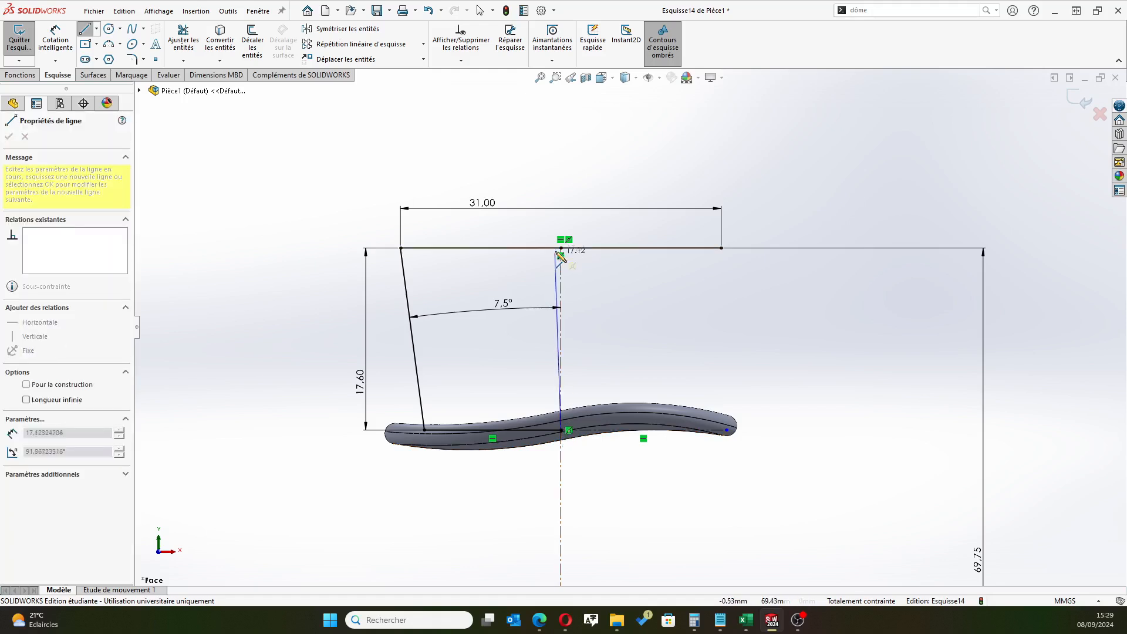
left_click(562, 248)
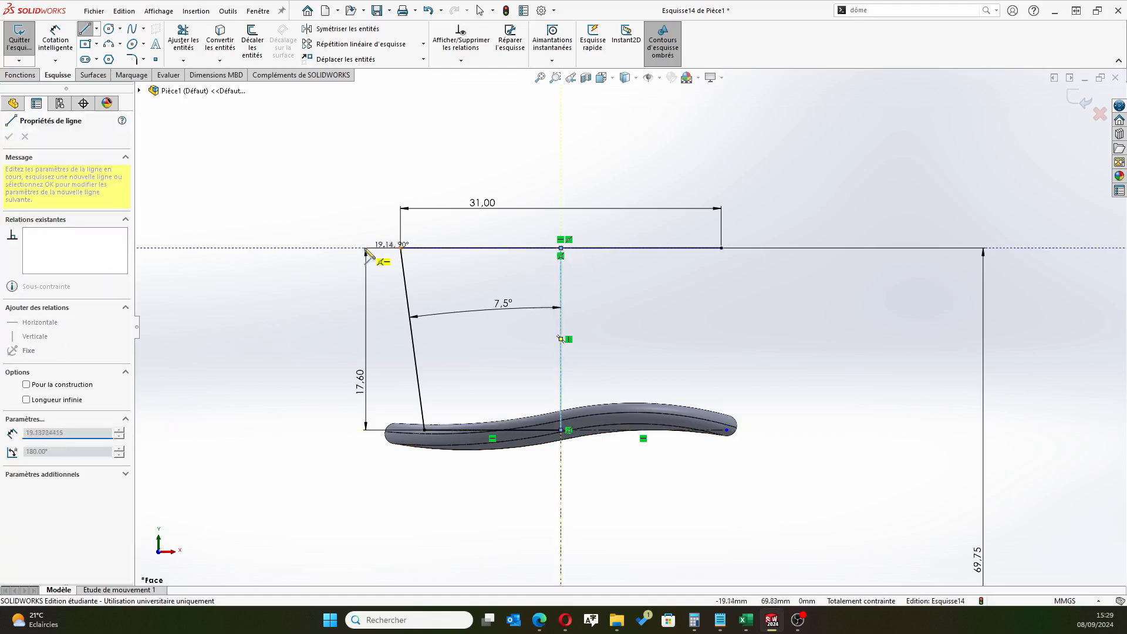
right_click(686, 347)
left_click(712, 357)
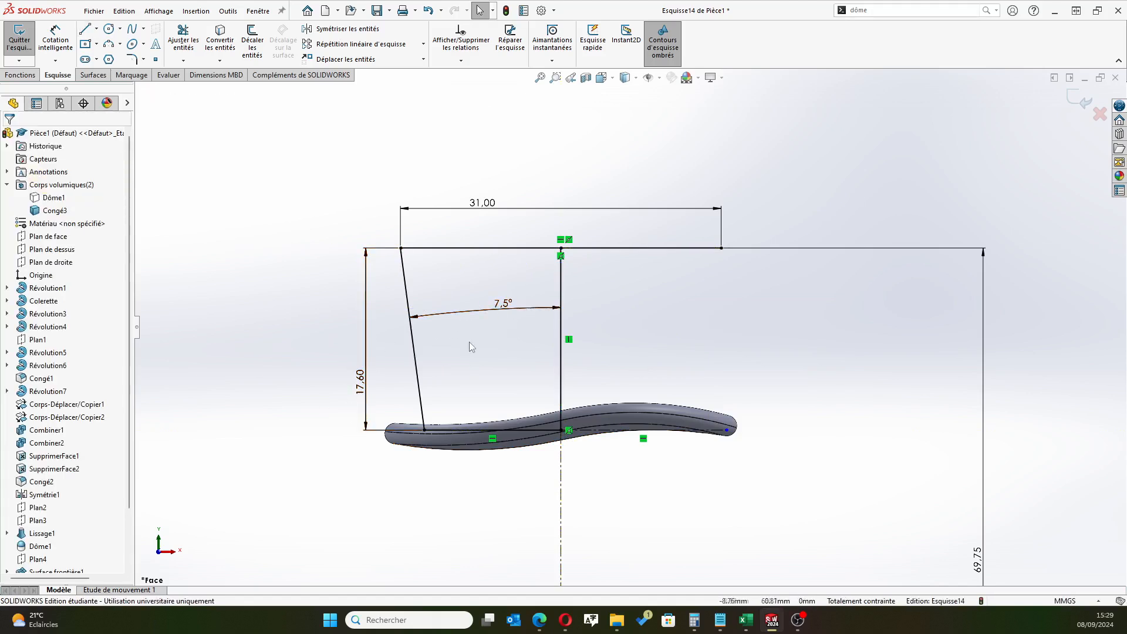
Try to revolve the enclosed region 360° about the vertical centerline as a one-direction thin feature of 10 mm
key("f")
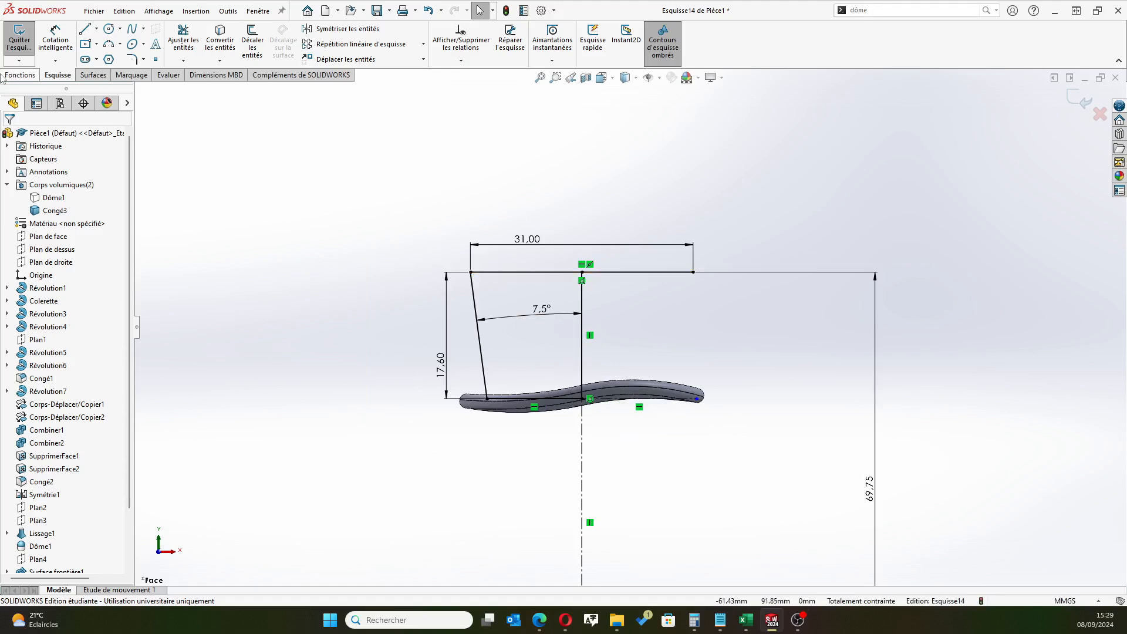
left_click(20, 75)
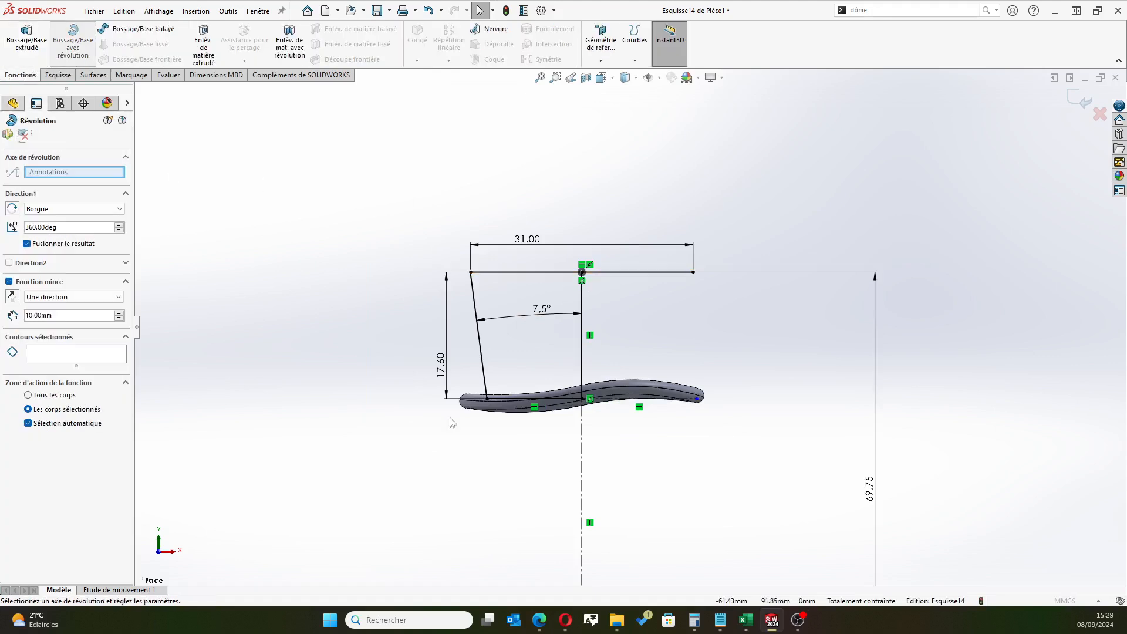
left_click(526, 337)
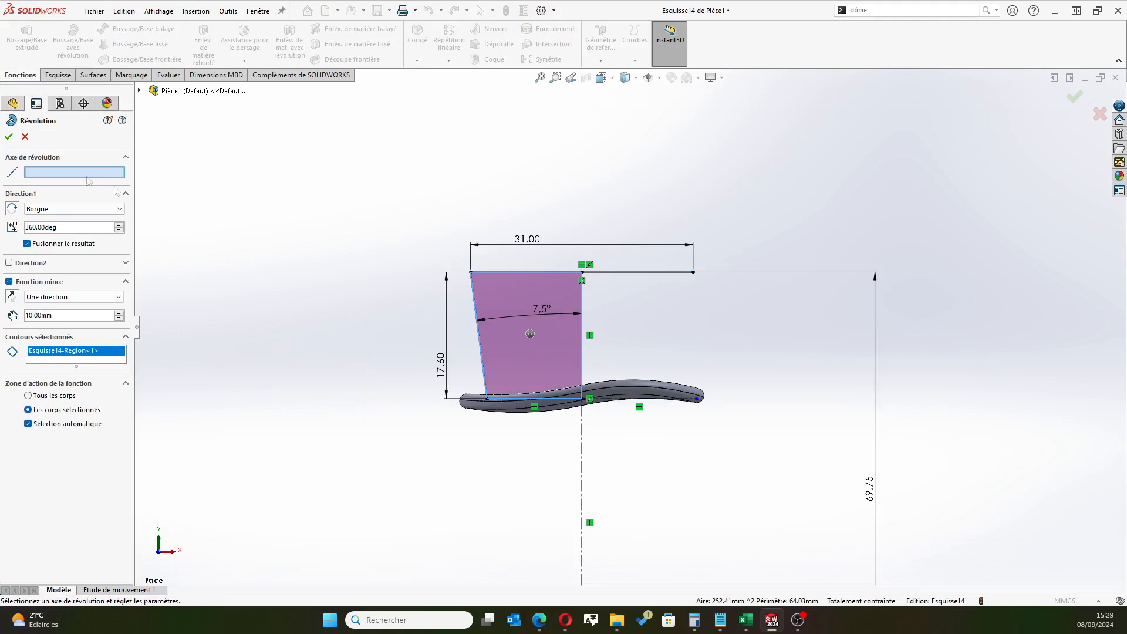
left_click(581, 478)
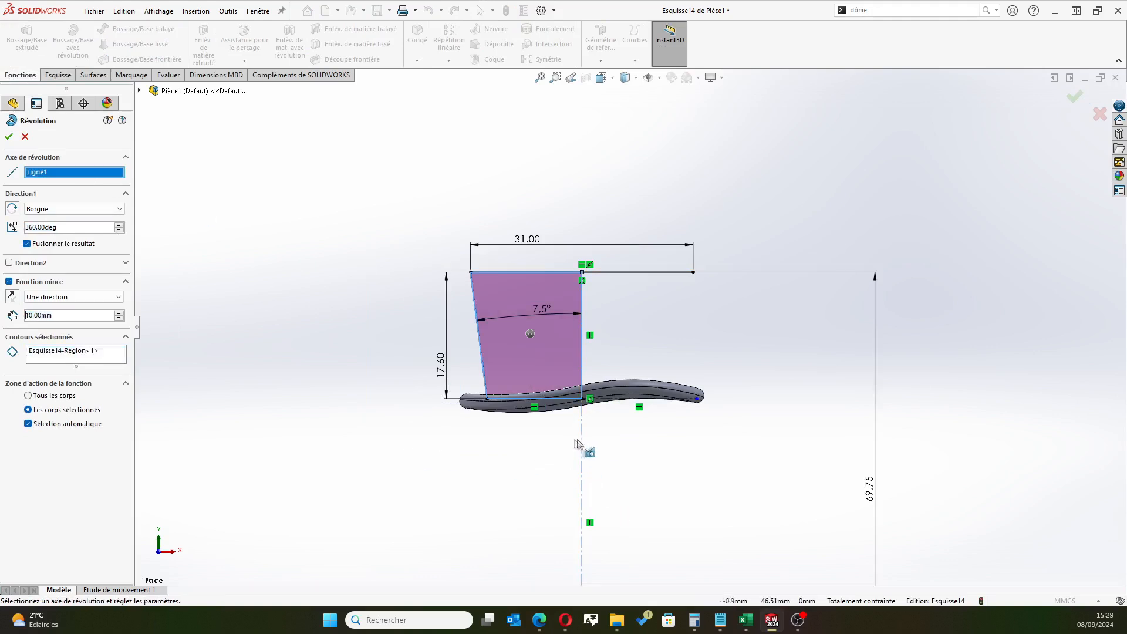
left_click(8, 137)
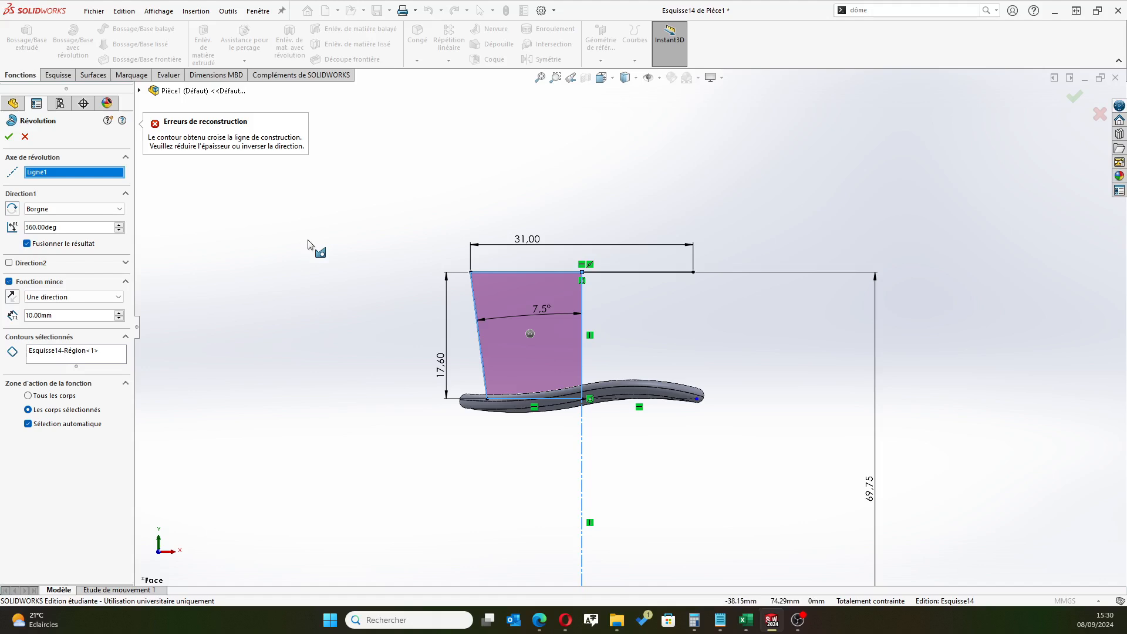
scroll(420, 258, "down", 4)
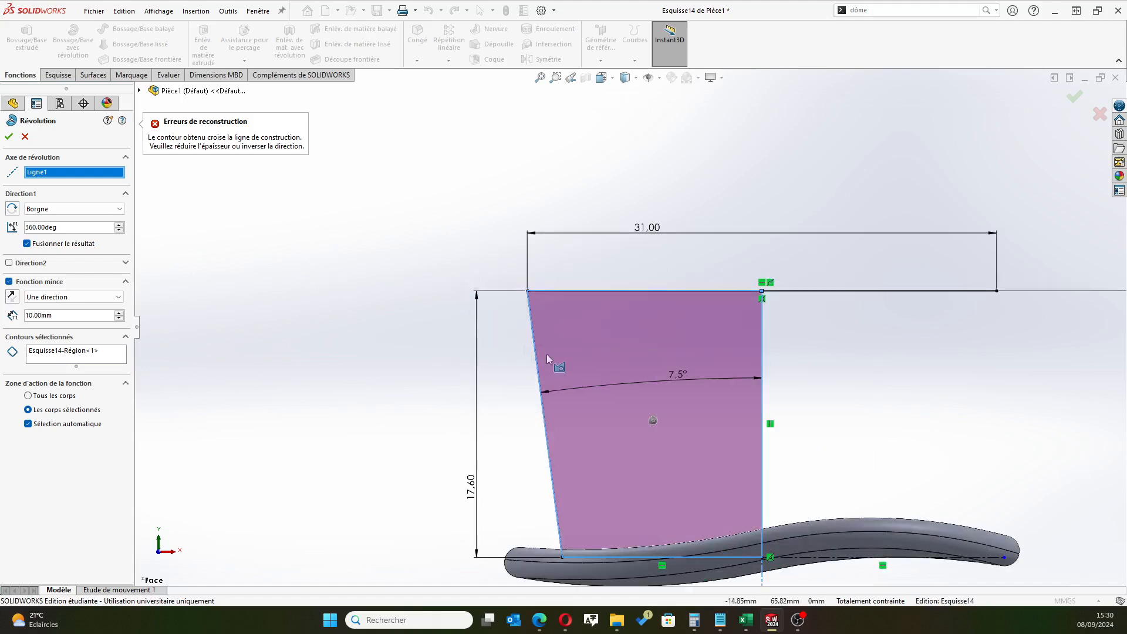
left_click(25, 137)
Examine where the profile's base line meets the vertical line on the centerline
scroll(654, 385, "up", 2)
scroll(670, 359, "down", 3)
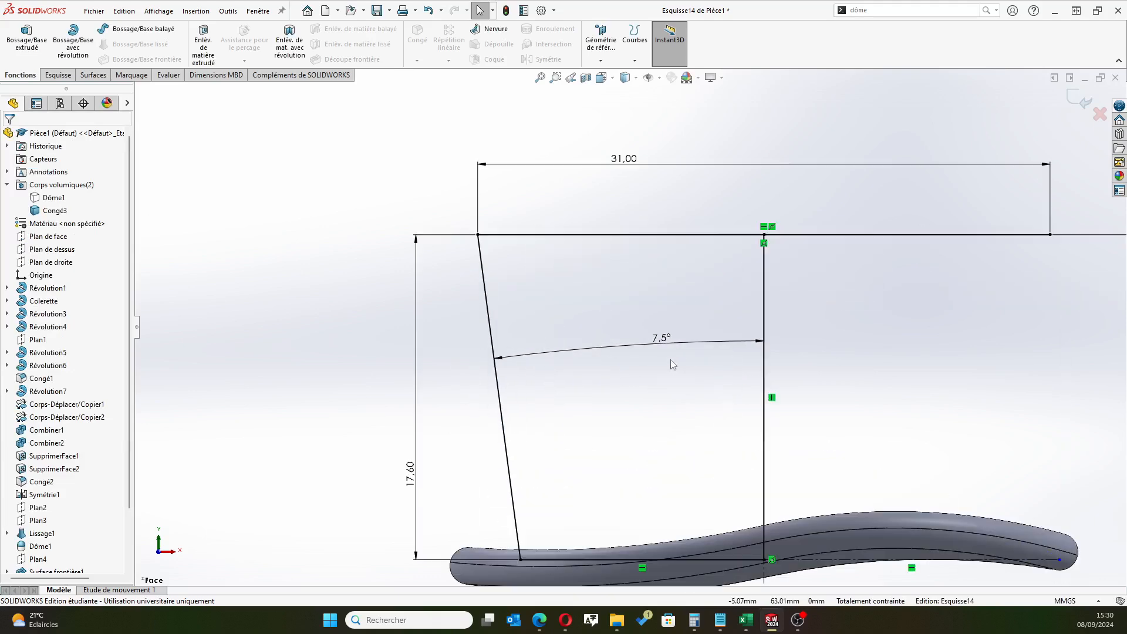
scroll(757, 581, "down", 10)
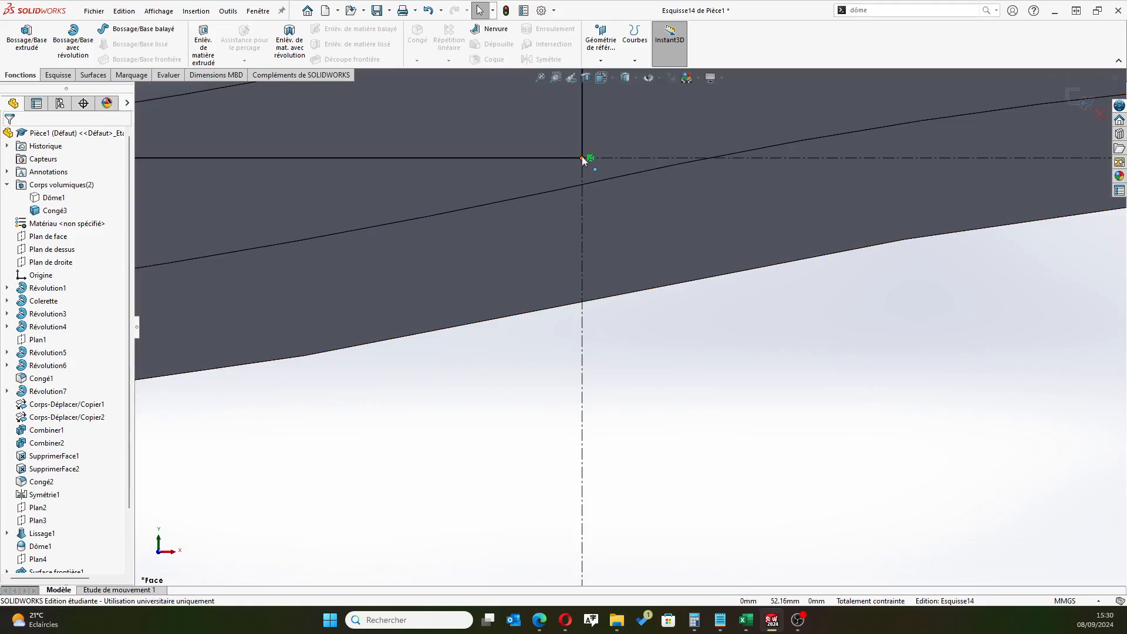
left_click(583, 158)
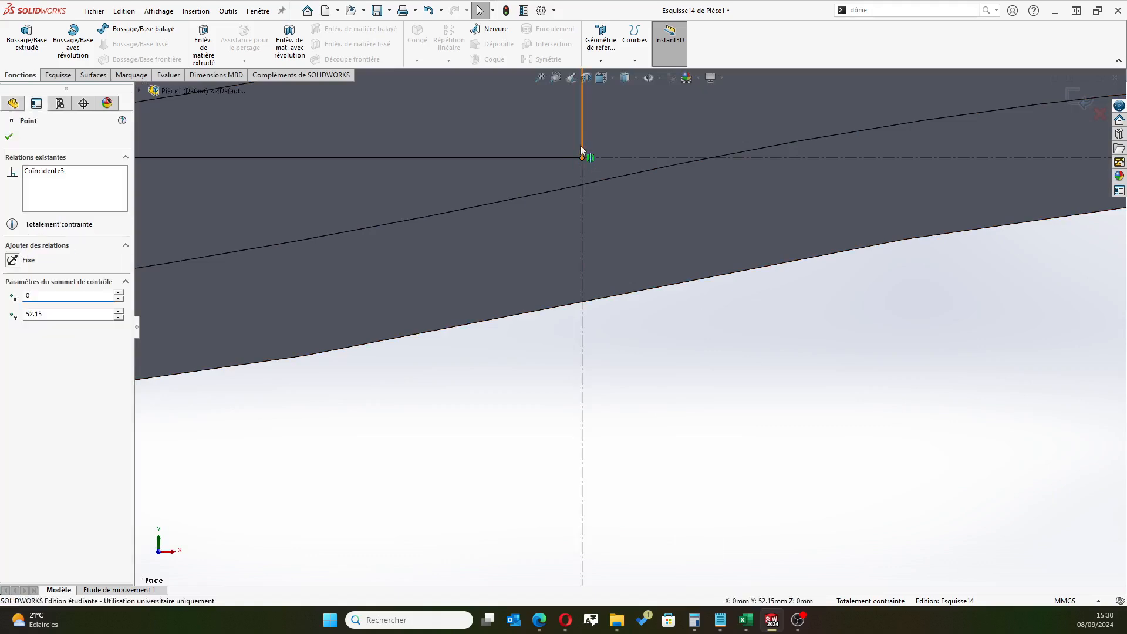
left_click(439, 214, "ctrl")
scroll(388, 287, "up", 7)
left_click(529, 493)
scroll(501, 341, "up", 4)
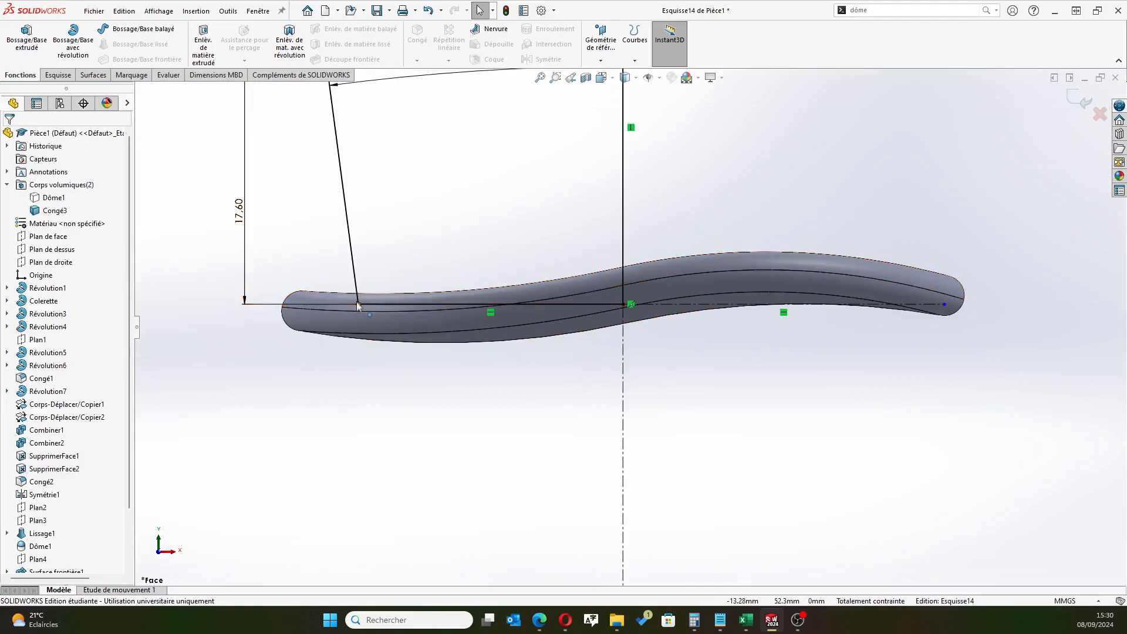
Check whether the slanted line and the base line share an endpoint at the profile's lower outer corner
scroll(373, 306, "down", 3)
left_click(433, 314)
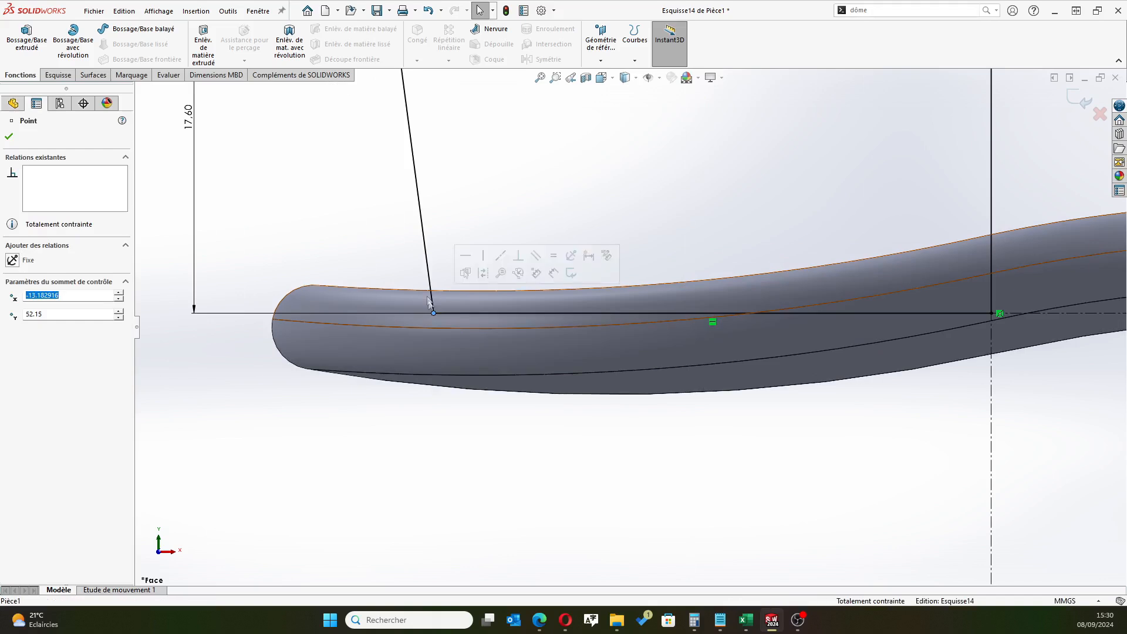
left_click(431, 299, "ctrl")
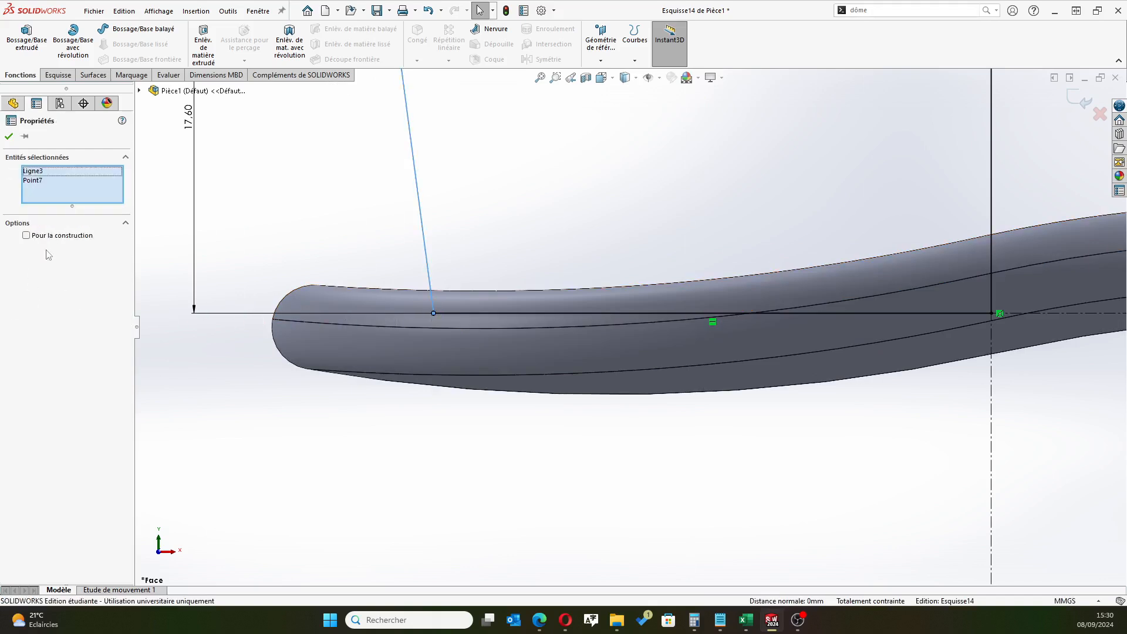
left_click(331, 250)
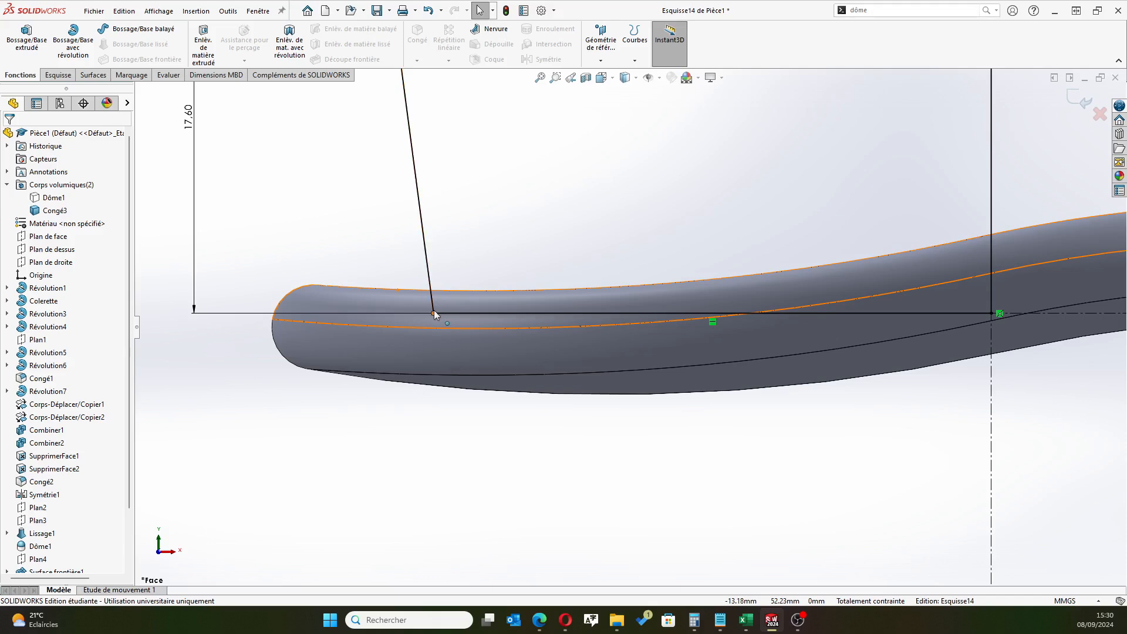
left_click(434, 314)
key("Escape")
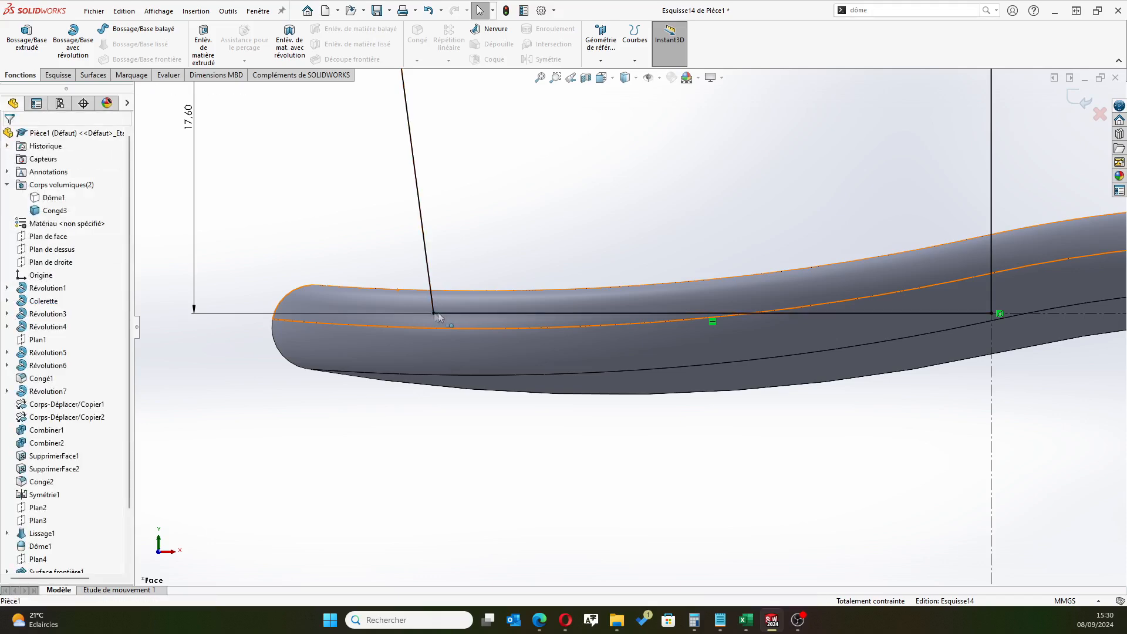
left_click(431, 309)
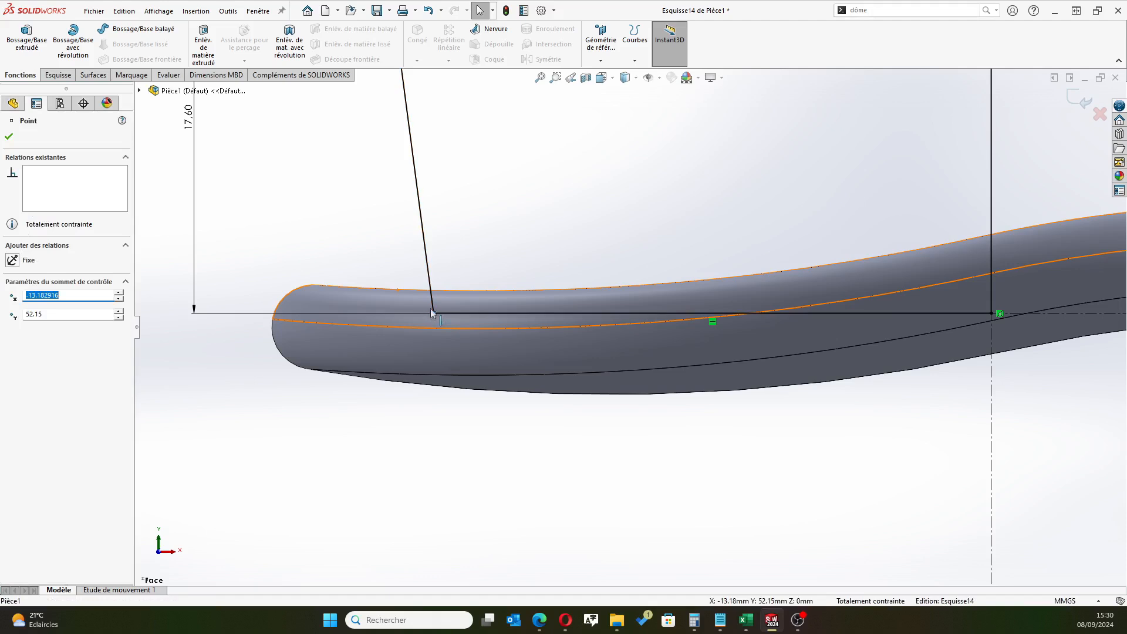
left_click(334, 226)
scroll(390, 256, "up", 3)
scroll(422, 265, "down", 3)
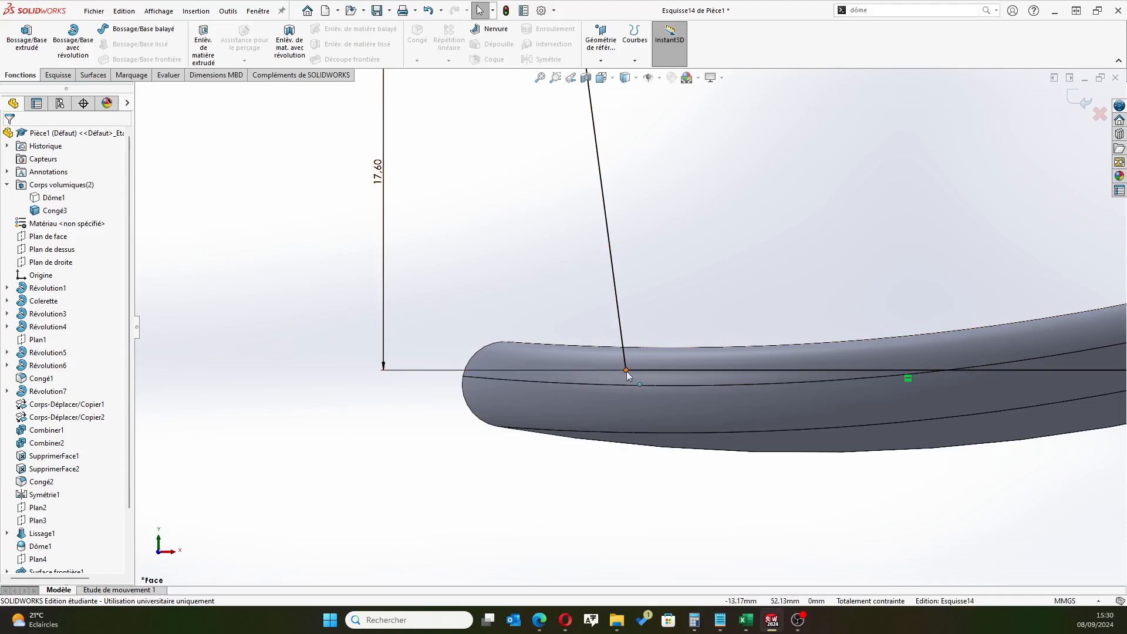
scroll(880, 327, "up", 3)
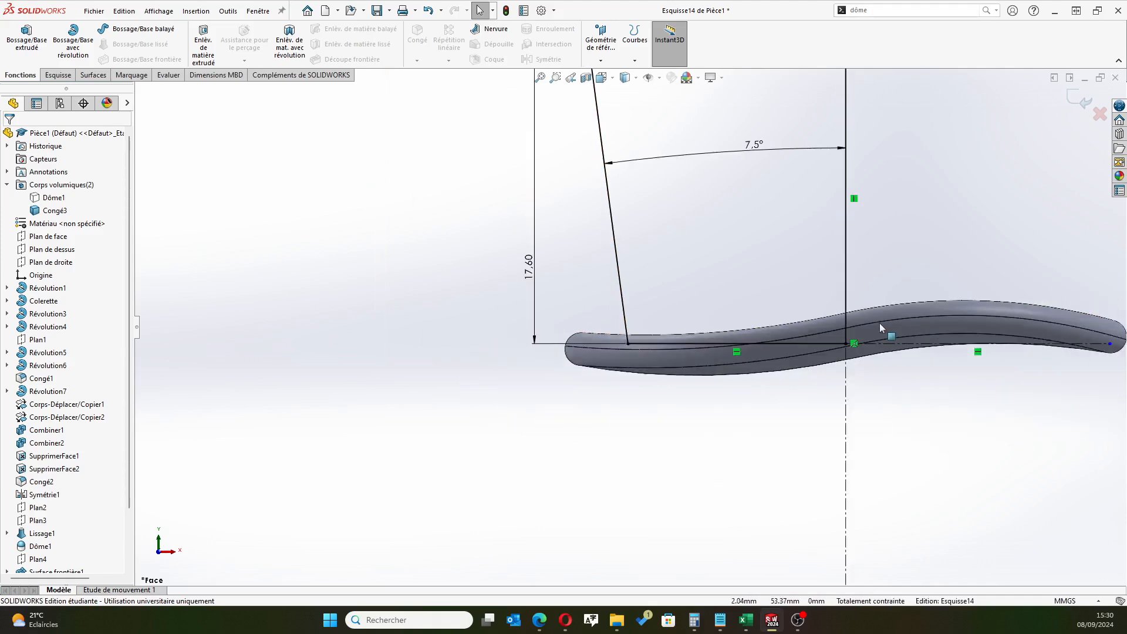
scroll(699, 147, "down", 3)
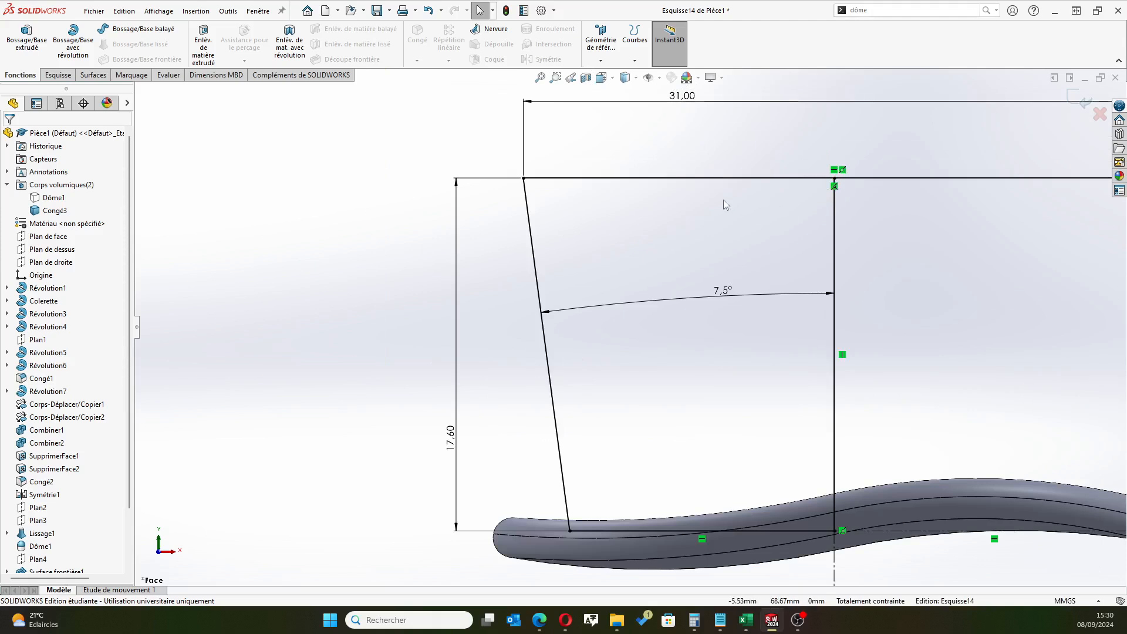
Remove the top line's 31 mm dimension and midpoint relation, and shorten the line to end at the vertical line
left_click(894, 179)
scroll(910, 212, "up", 3)
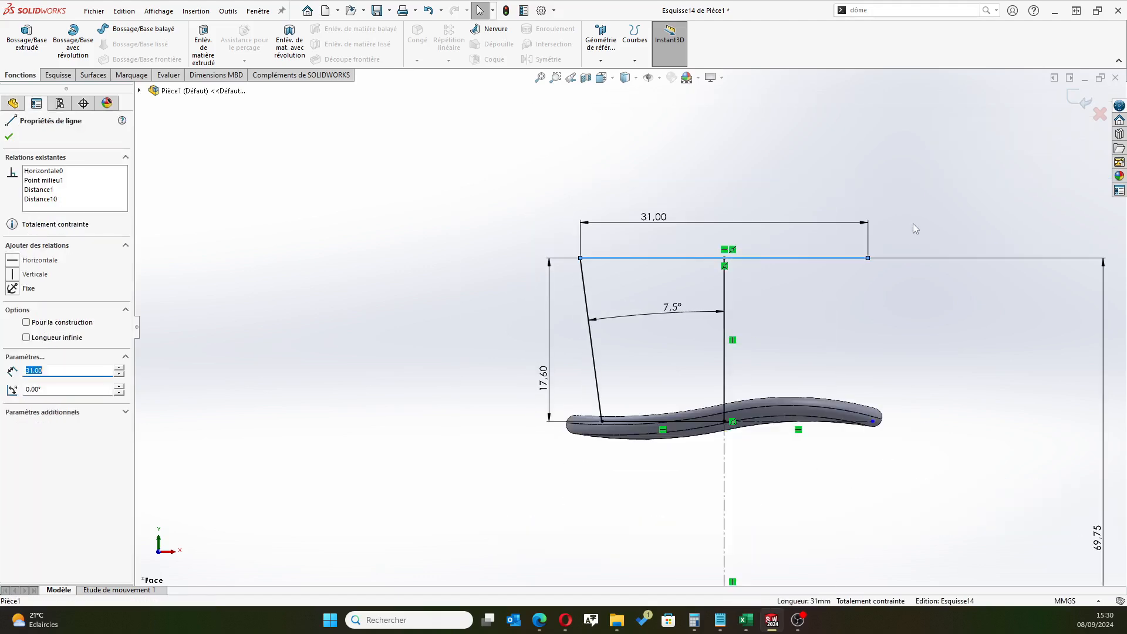
left_click(730, 223)
key("Delete")
mouse_move(869, 263)
left_mouse_down()
mouse_move(742, 269)
mouse_move(880, 267)
mouse_move(871, 267)
left_mouse_up()
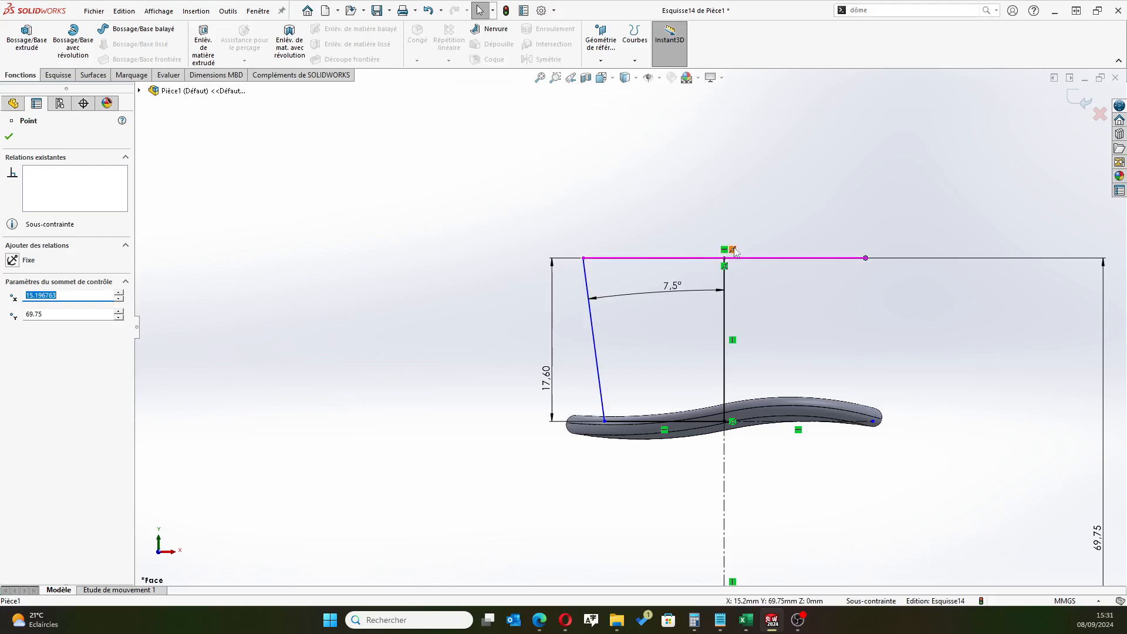
mouse_move(865, 260)
left_mouse_down()
mouse_move(710, 259)
mouse_move(724, 258)
left_mouse_up()
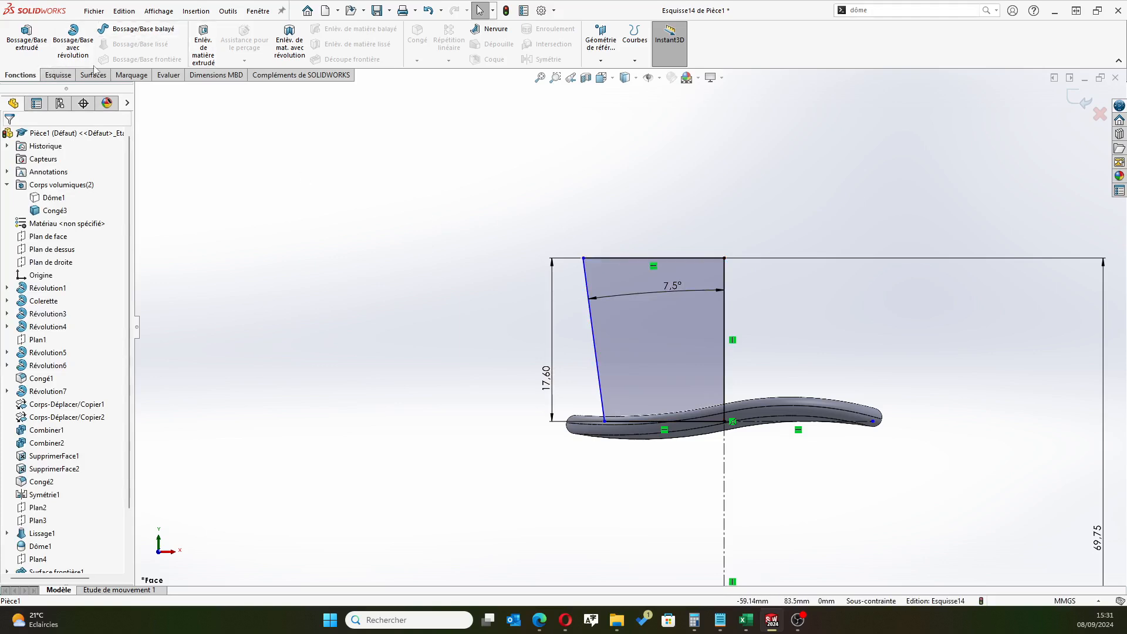
Dimension the shortened top line to a length of 16 mm
left_click(52, 76)
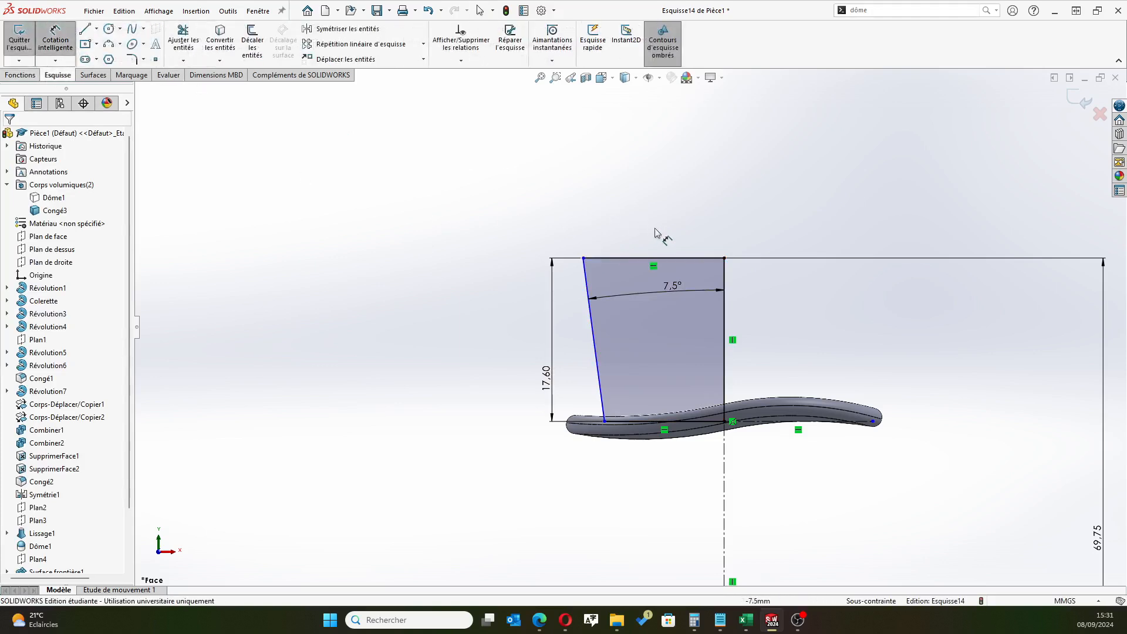
left_click(629, 259)
left_click(628, 229)
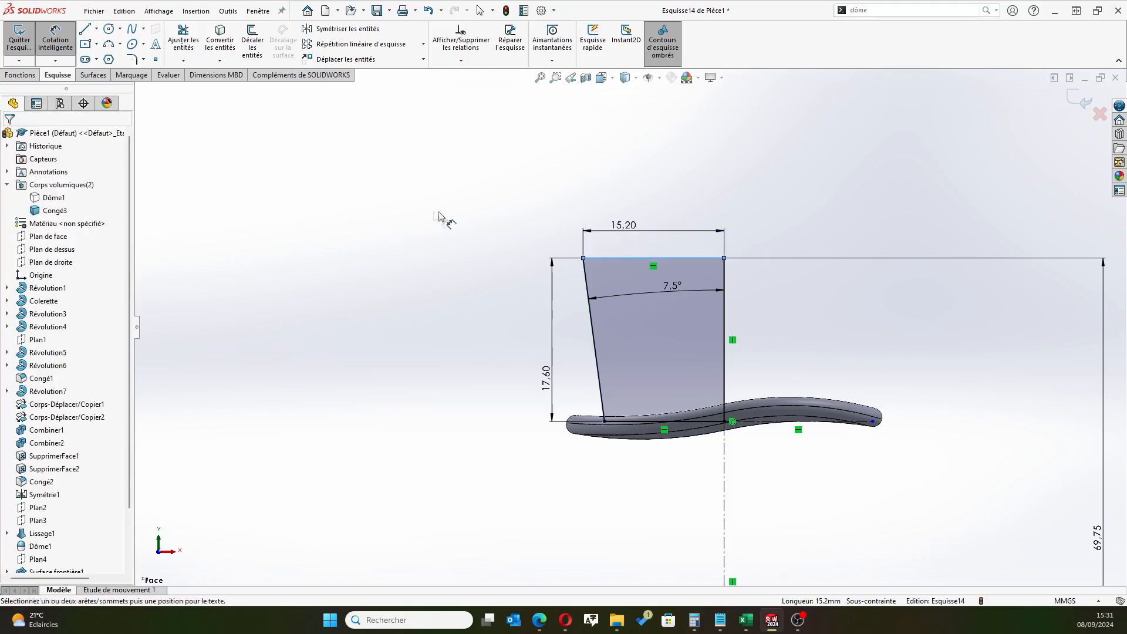
type("16")
key("Return")
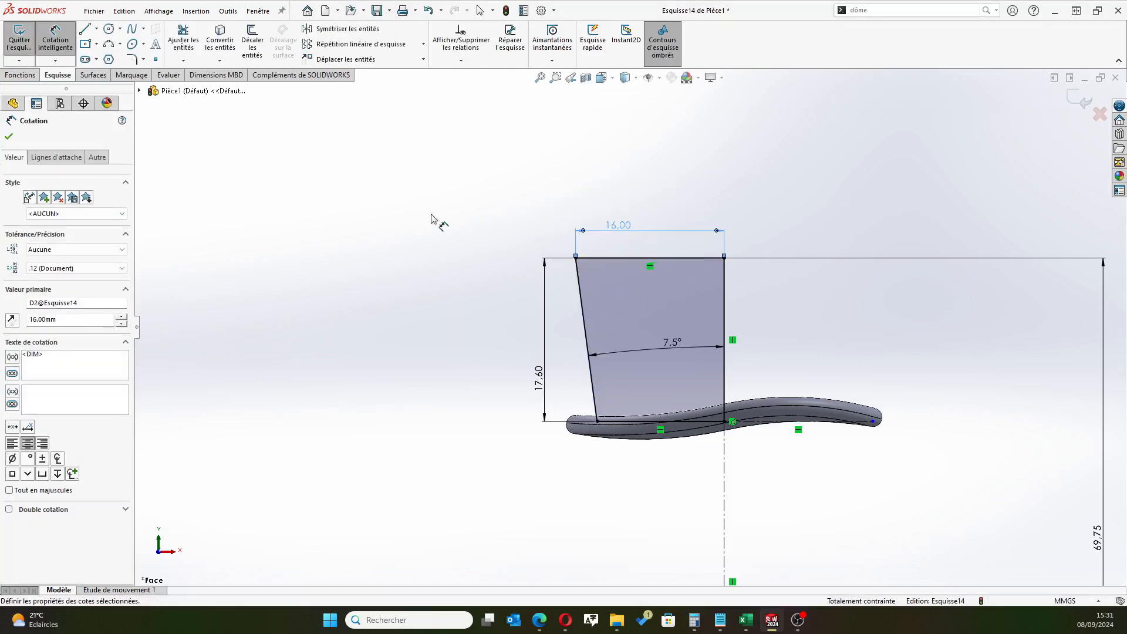
left_click(9, 136)
Revolve the closed half-profile 360° about the vertical centerline as a solid crown merged with the brim
left_click(18, 47)
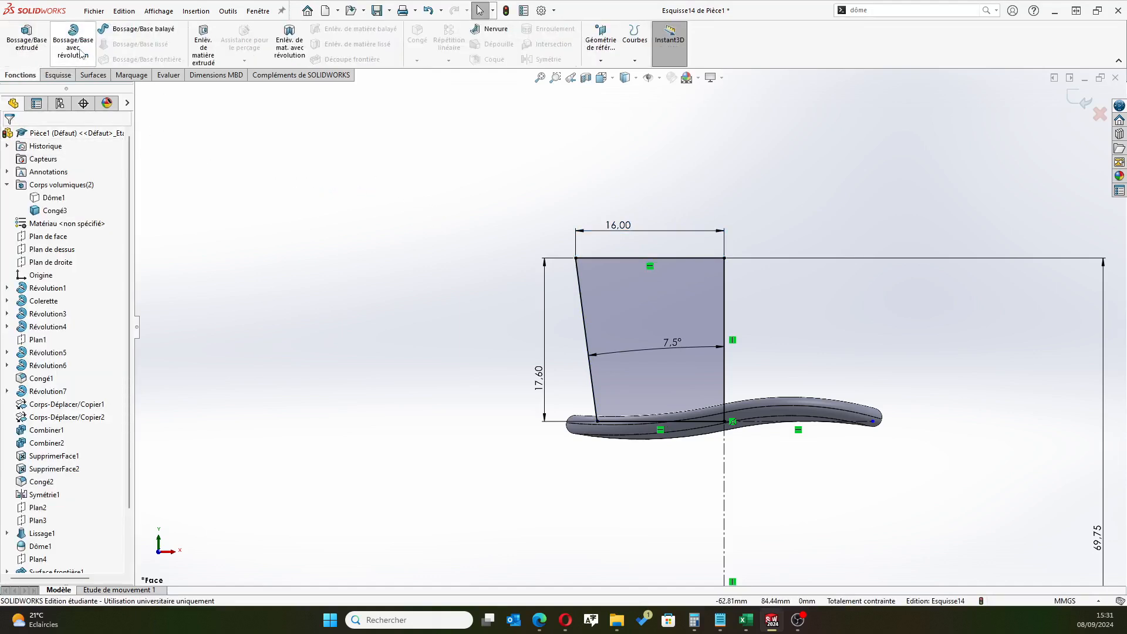
left_click(80, 54)
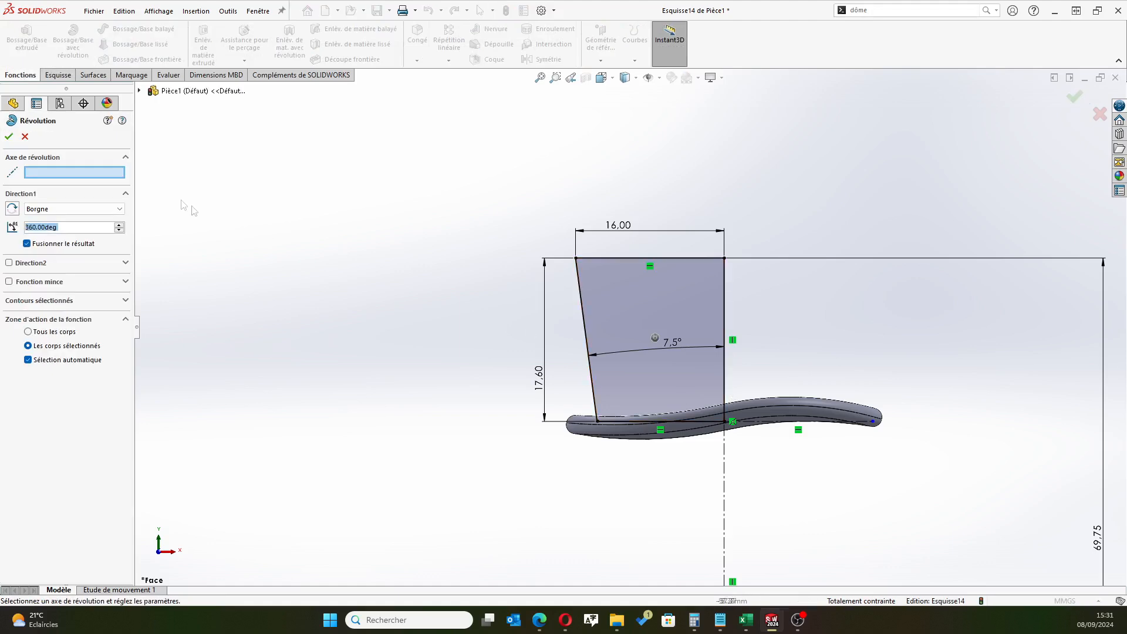
left_click(724, 470)
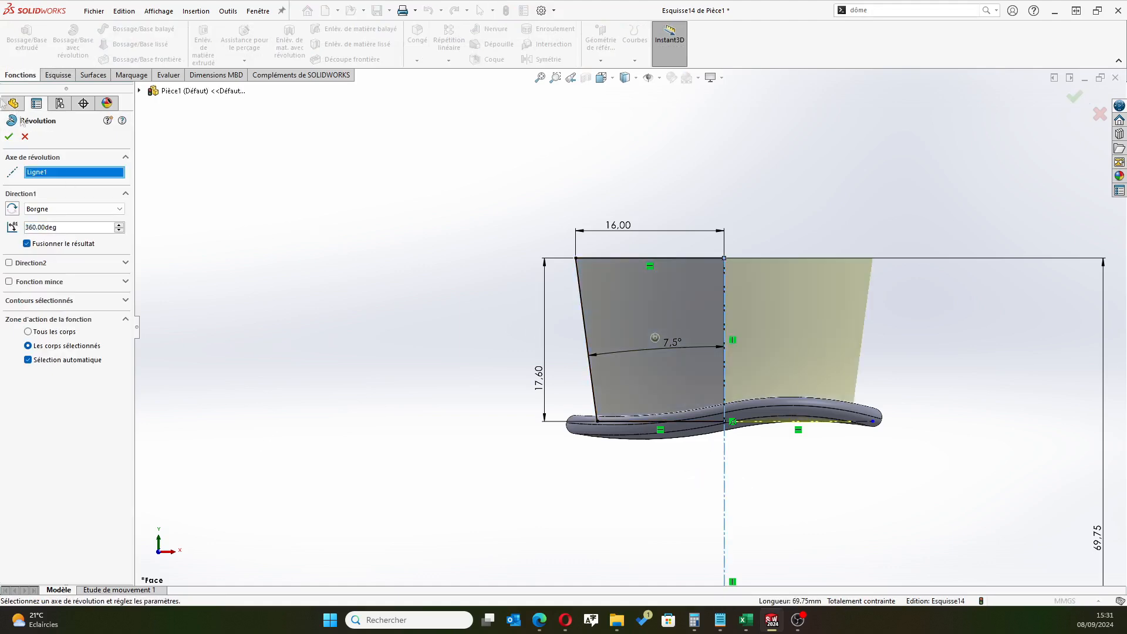
left_click(10, 137)
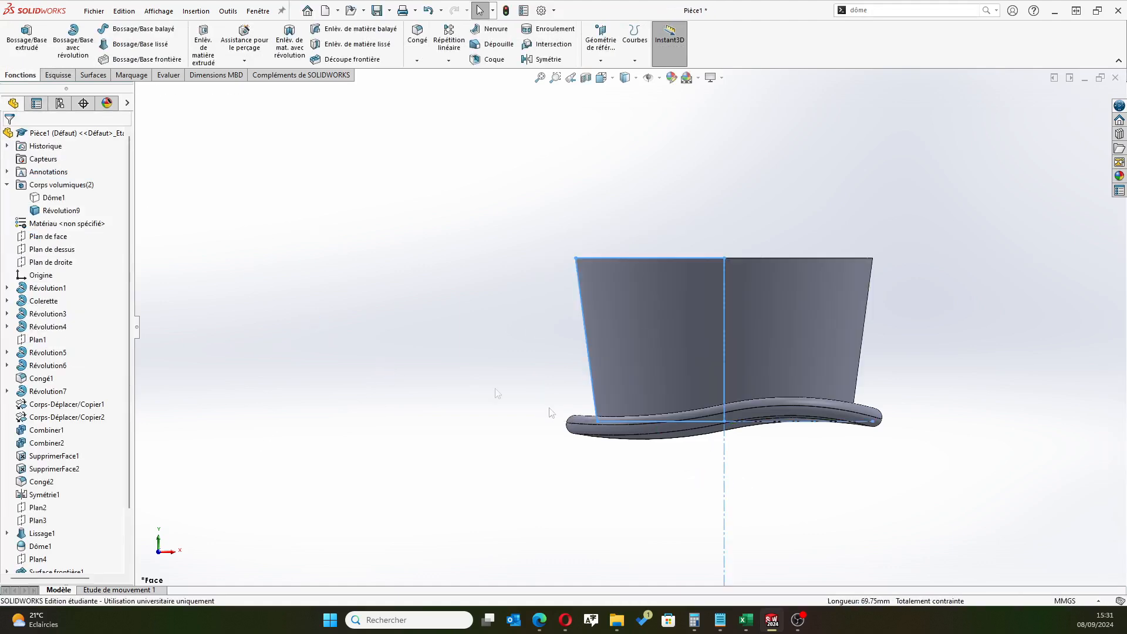
Fillet the hat crown's circular top edge with a symmetric 1 mm radius
middle_click_drag(593, 499, 625, 405)
middle_click_drag(886, 399, 675, 493)
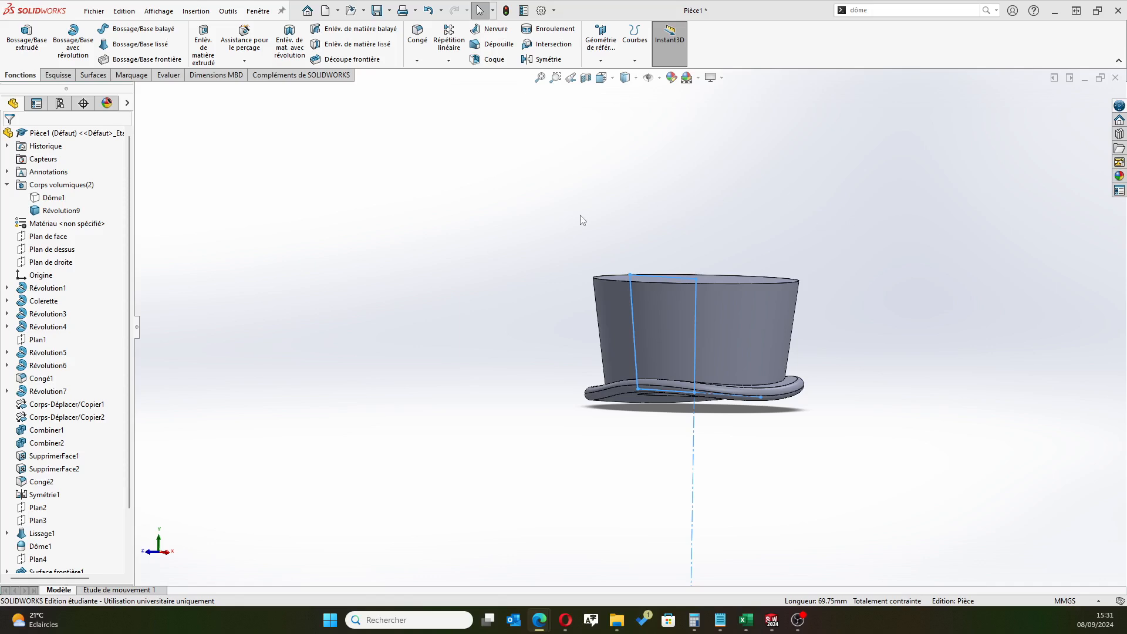
middle_click_drag(581, 221, 536, 301)
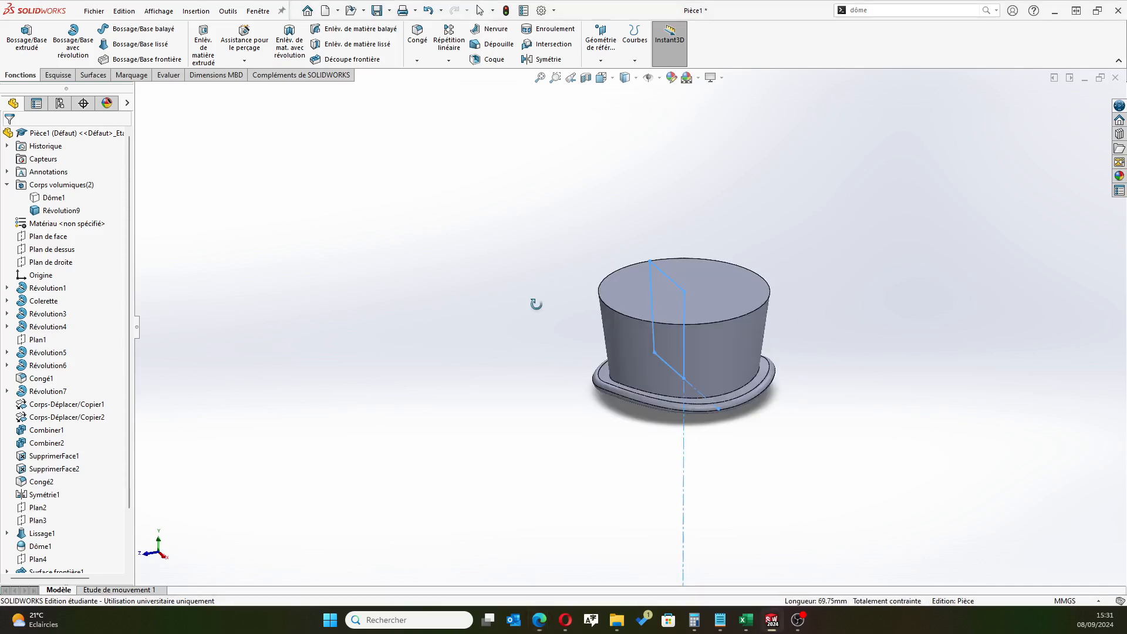
left_click(417, 36)
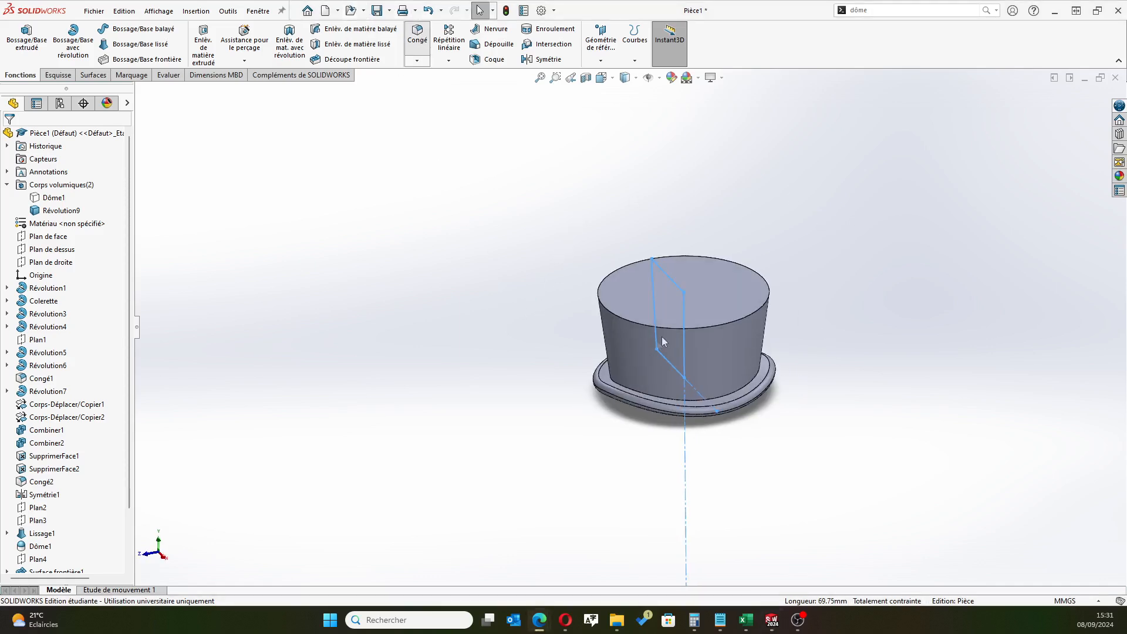
left_click(747, 319)
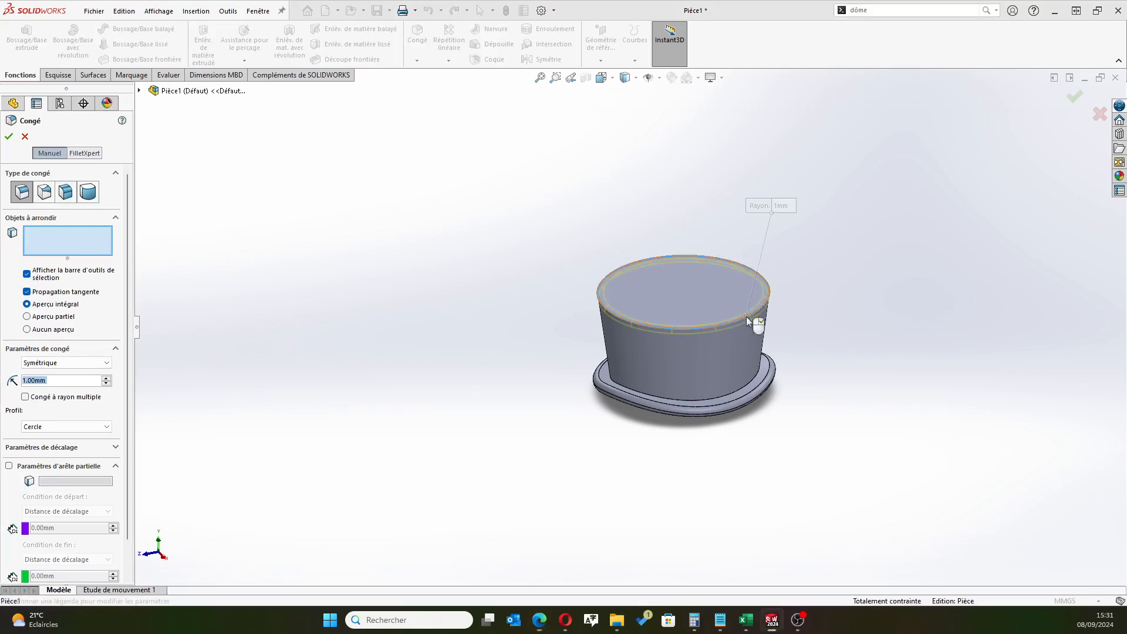
left_click(10, 136)
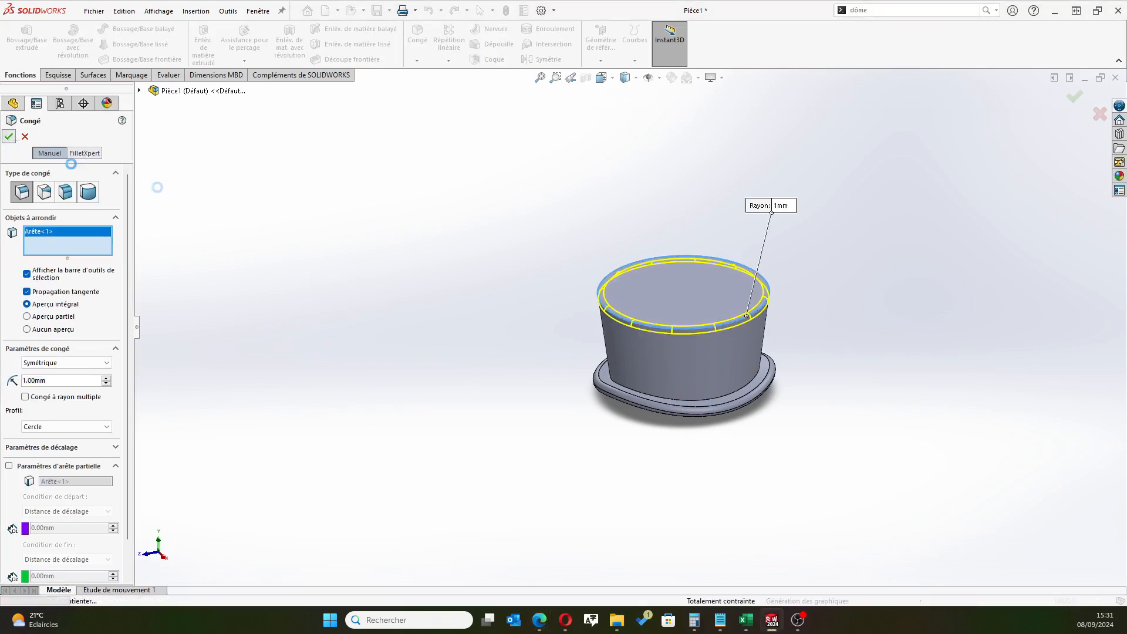
mouse_move(503, 254)
middle_mouse_down()
mouse_move(513, 282)
mouse_move(490, 251)
middle_mouse_up()
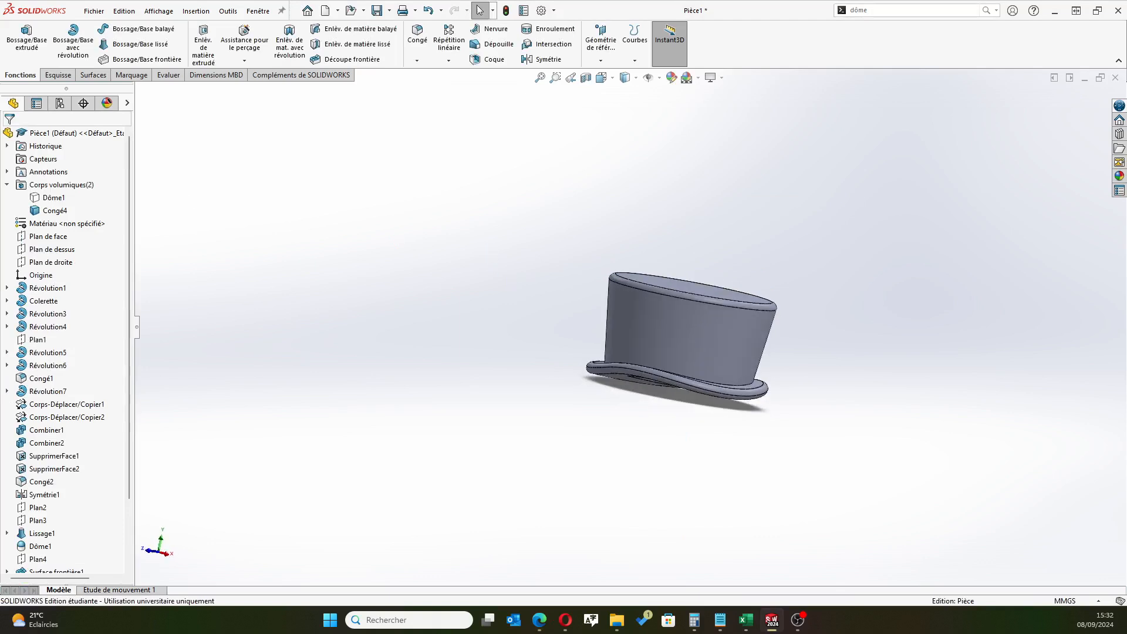
Show the hidden snowman body to inspect the hat's underside against the head, and hide the body again
left_click(539, 620)
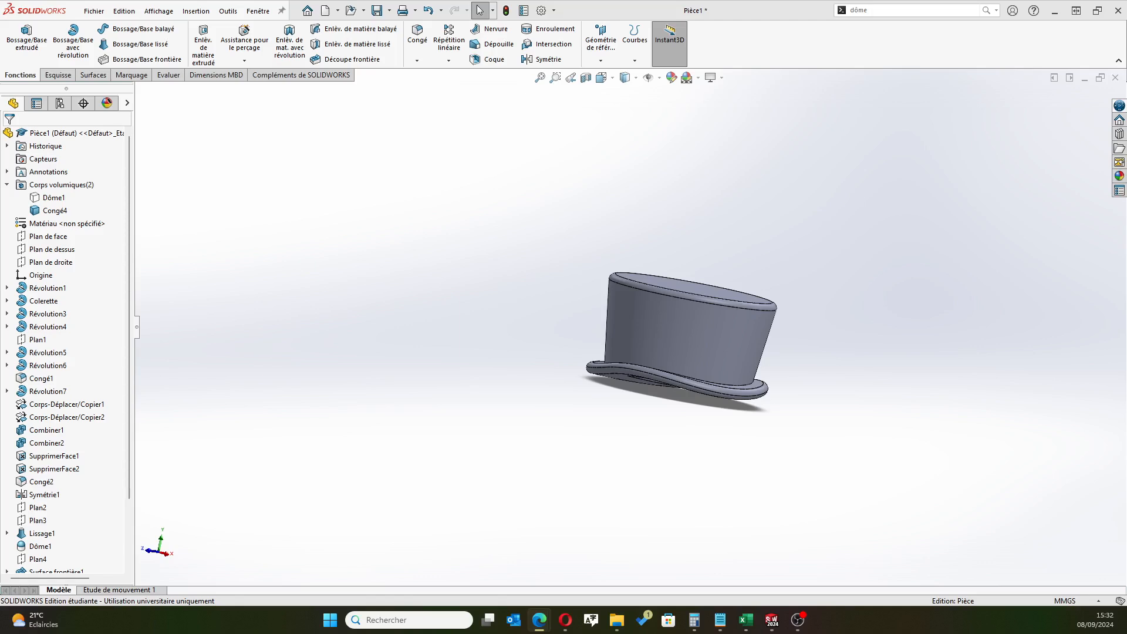
scroll(633, 343, "up", 3)
middle_click_drag(554, 362, 505, 347)
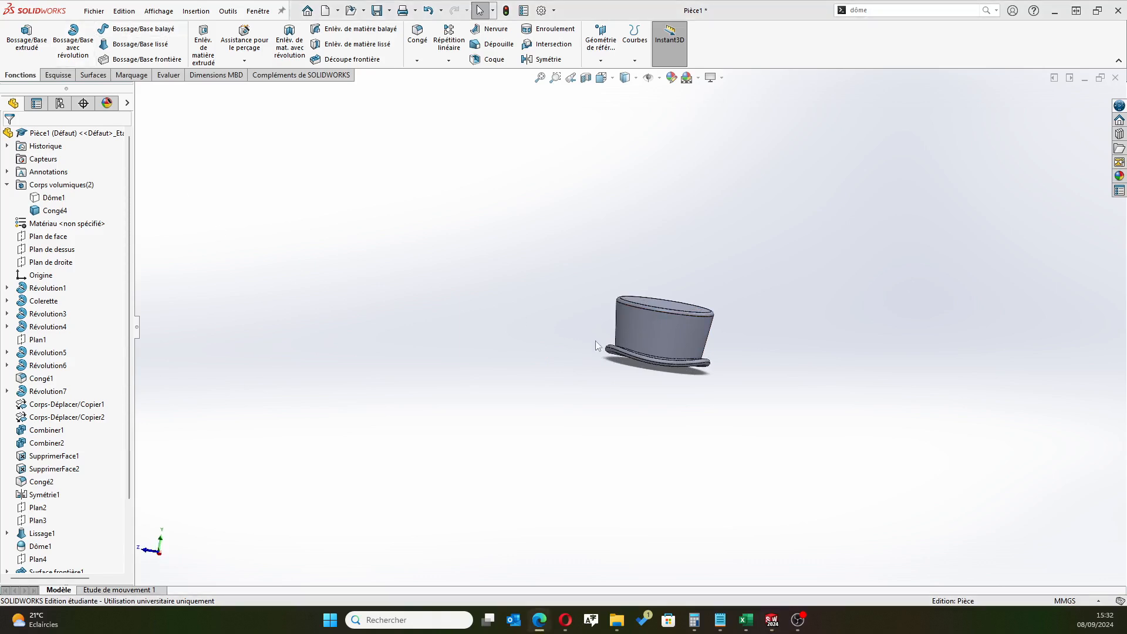
left_click(33, 201)
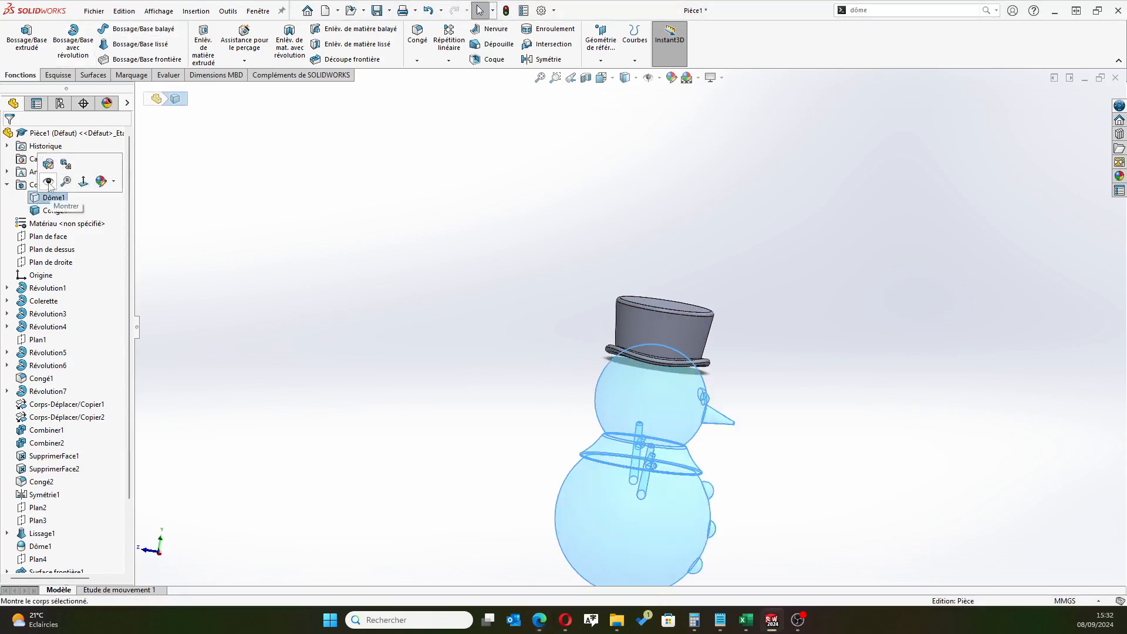
left_click(48, 182)
middle_click_drag(535, 402, 615, 322)
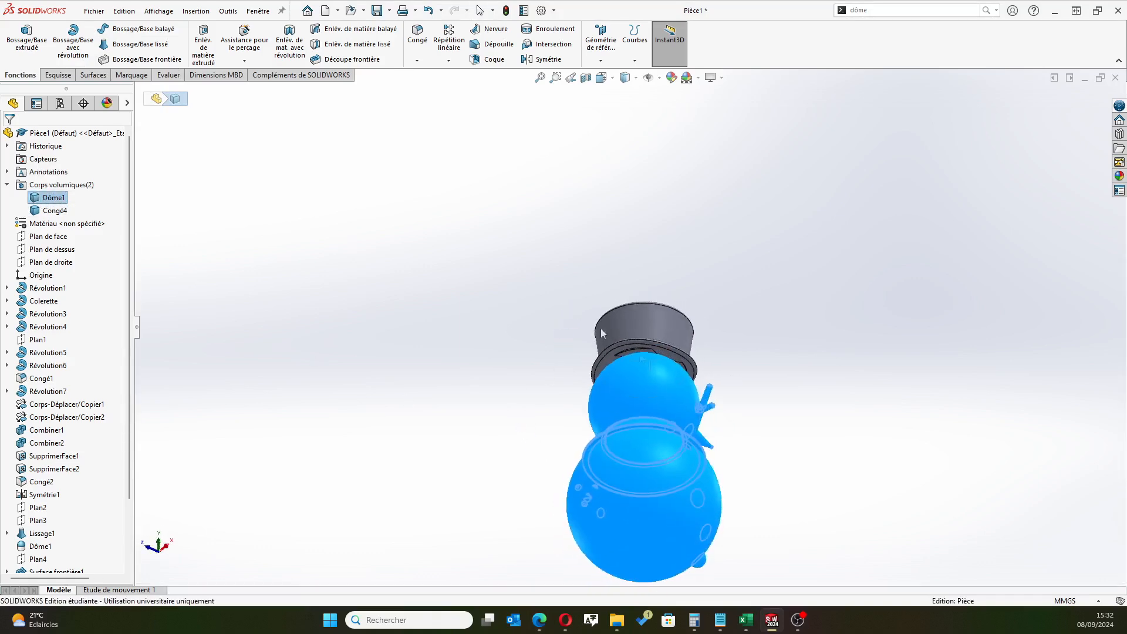
scroll(615, 321, "down", 6)
scroll(622, 340, "up", 5)
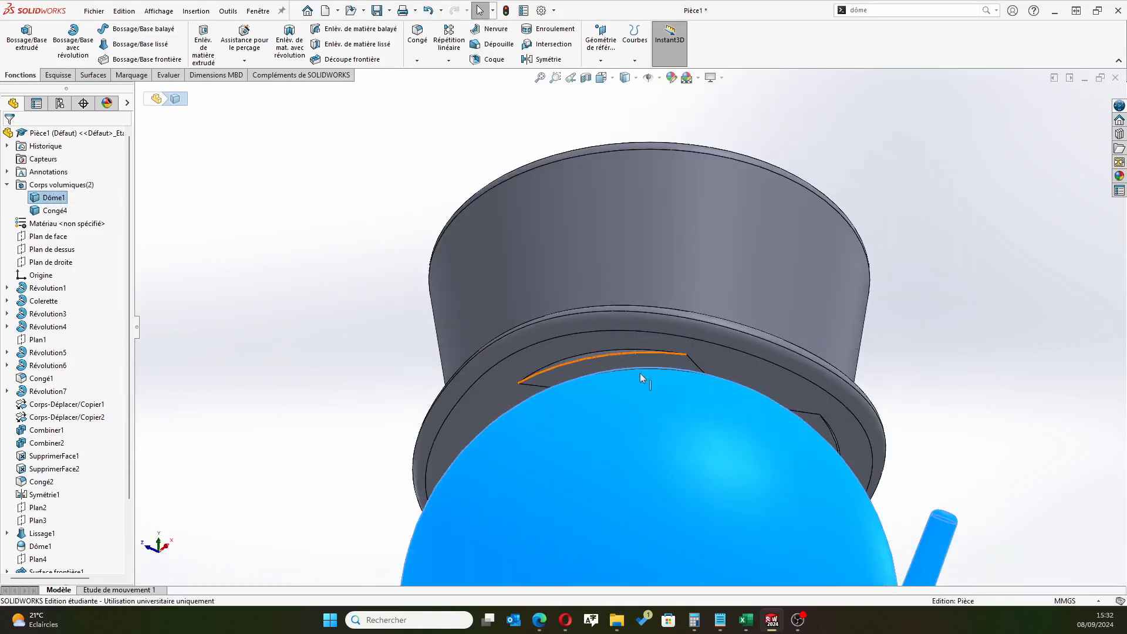
scroll(626, 358, "up", 1)
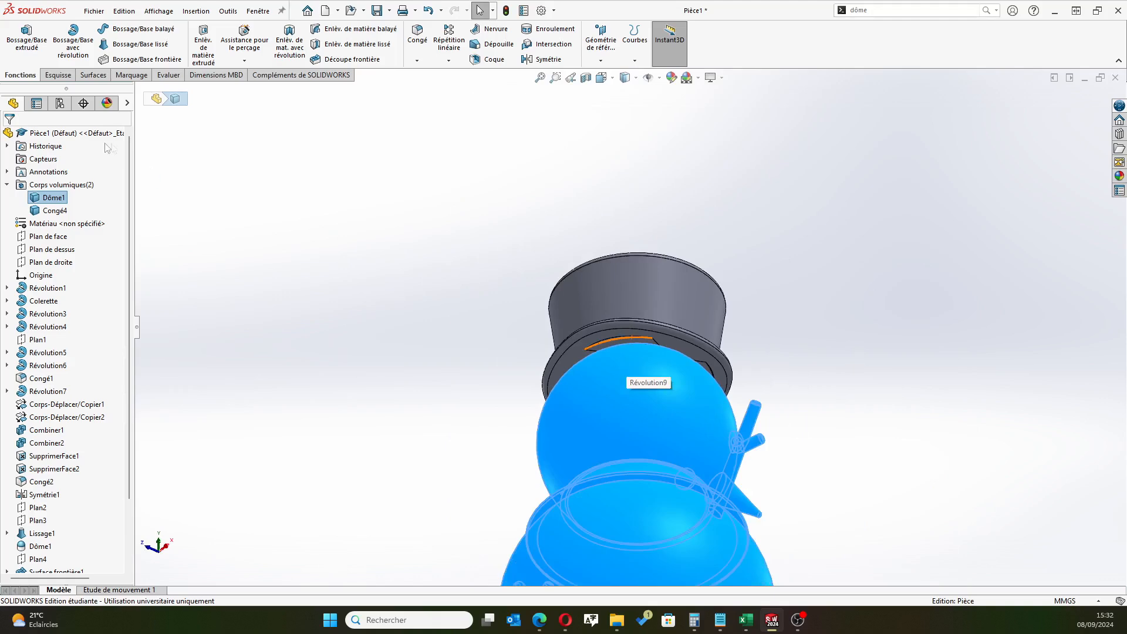
left_click(43, 199)
left_click(45, 180)
Edit the sketch of the revolved hat crown, set the profile's height to 17.50 mm and rebuild the hat
middle_click_drag(494, 272, 435, 371)
scroll(100, 422, "down", 2)
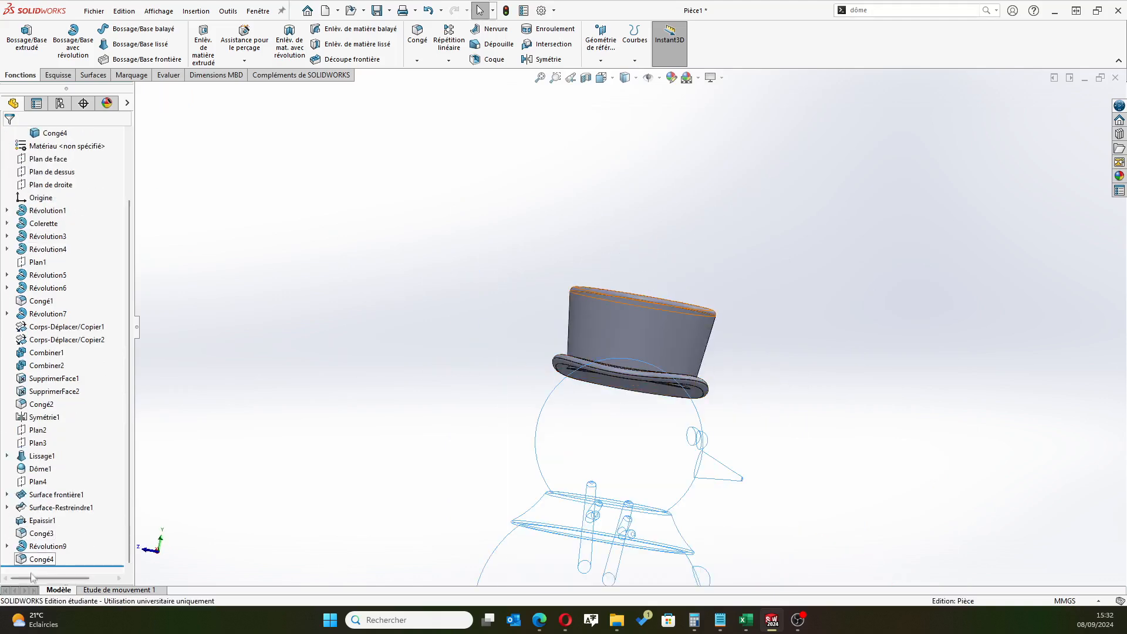
left_click(7, 546)
left_click(56, 558)
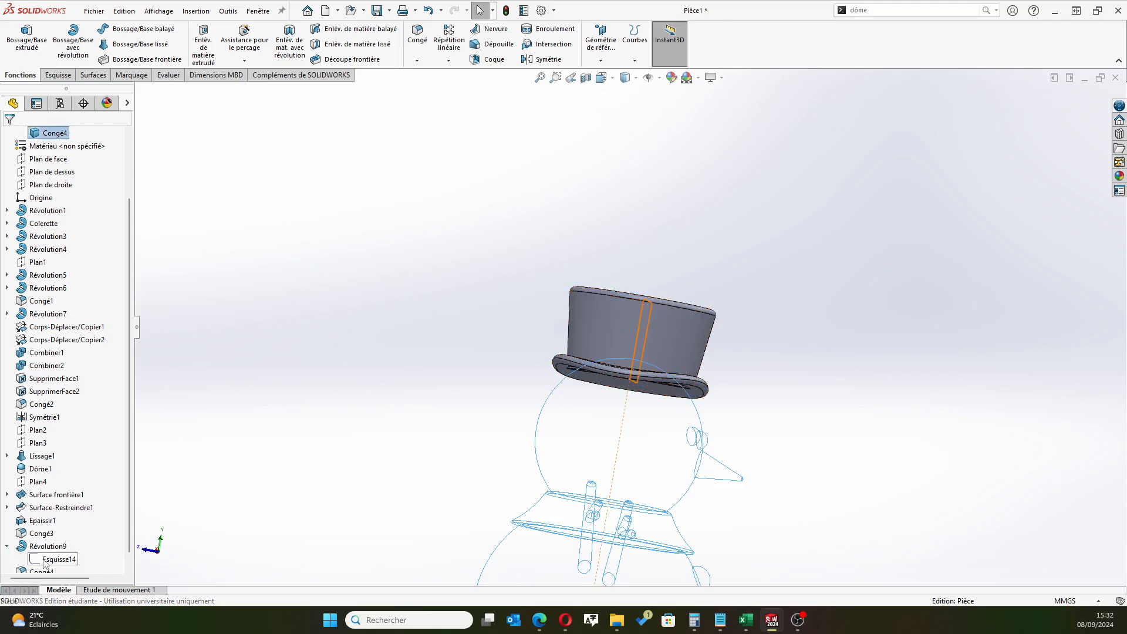
mouse_move(431, 377)
middle_mouse_down()
mouse_move(427, 330)
mouse_move(365, 315)
mouse_move(549, 366)
middle_mouse_up()
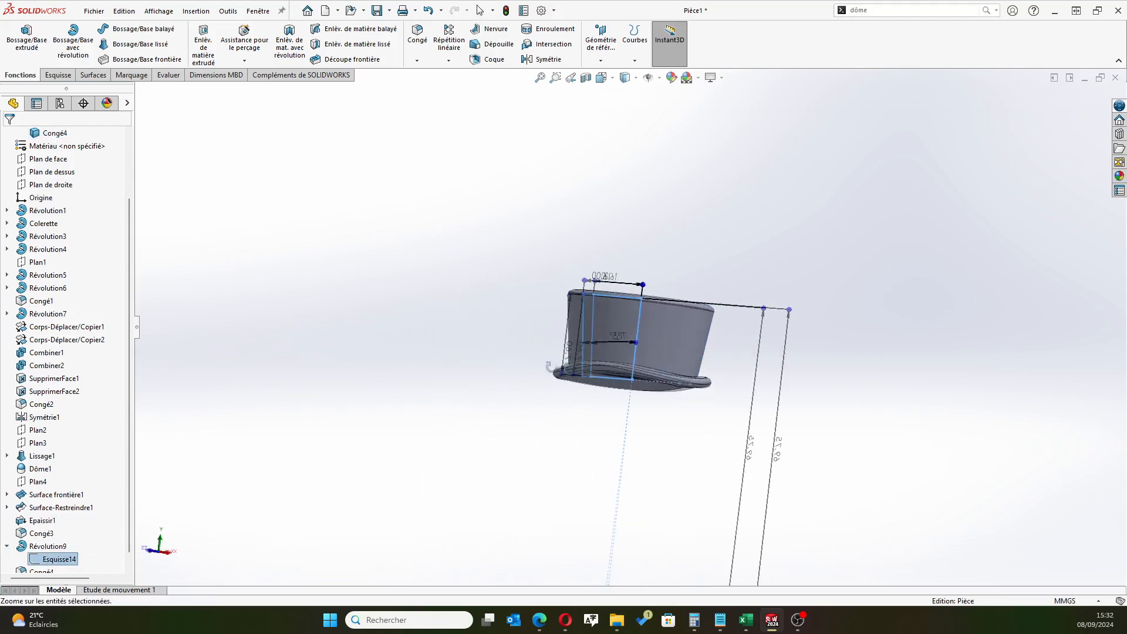
left_click(38, 553)
scroll(604, 25, "down", 2)
scroll(557, 111, "down", 6)
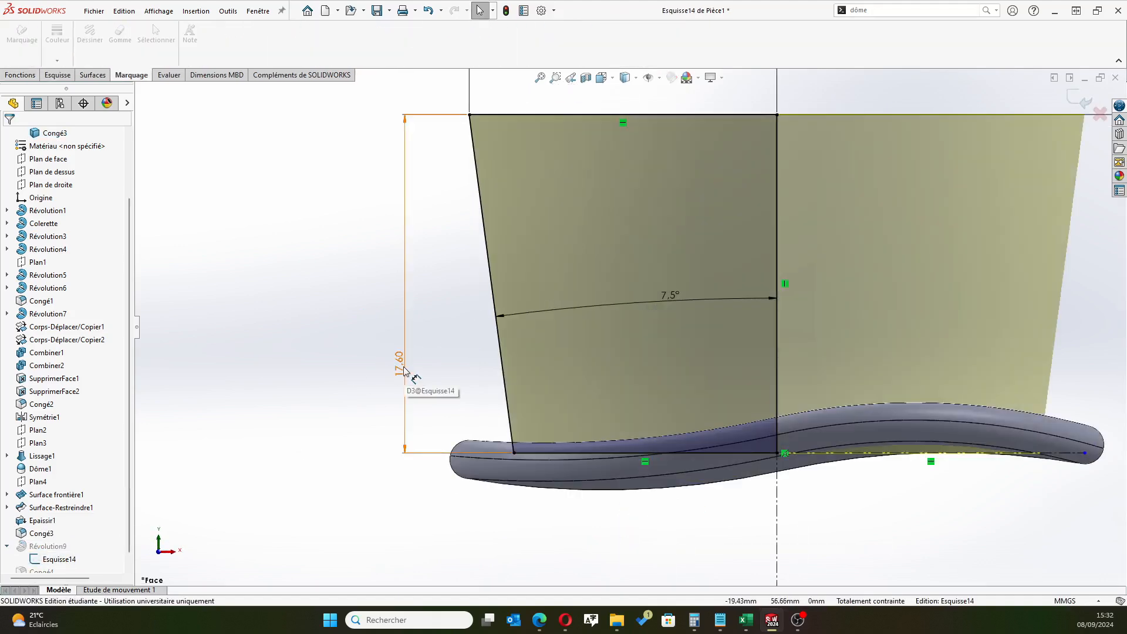
left_click(401, 362)
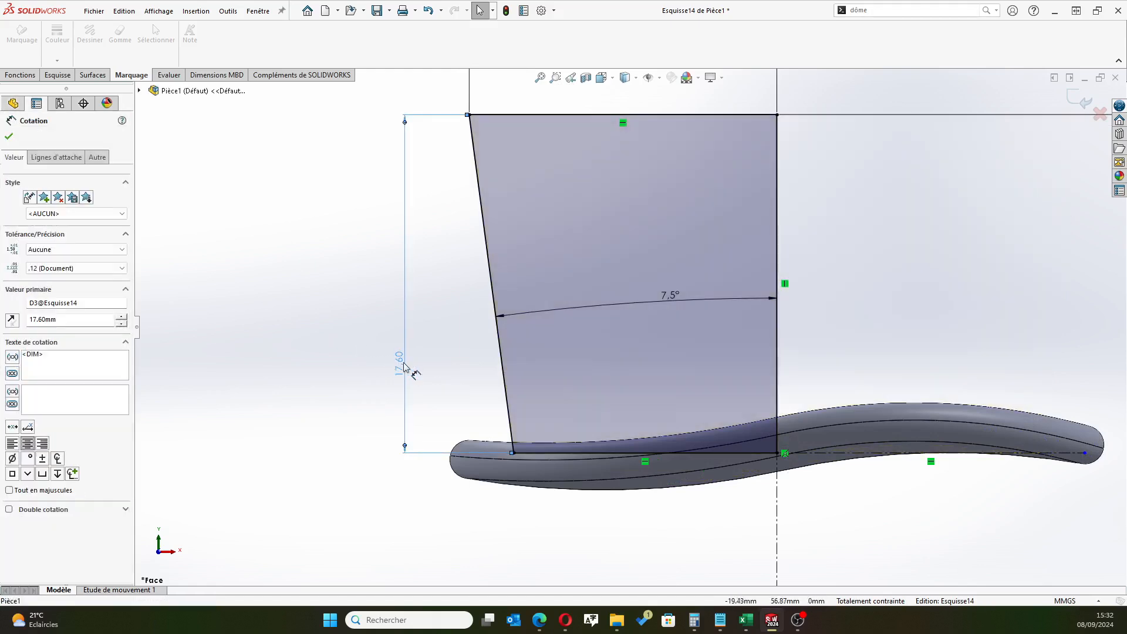
double_click(402, 361)
type("17.60")
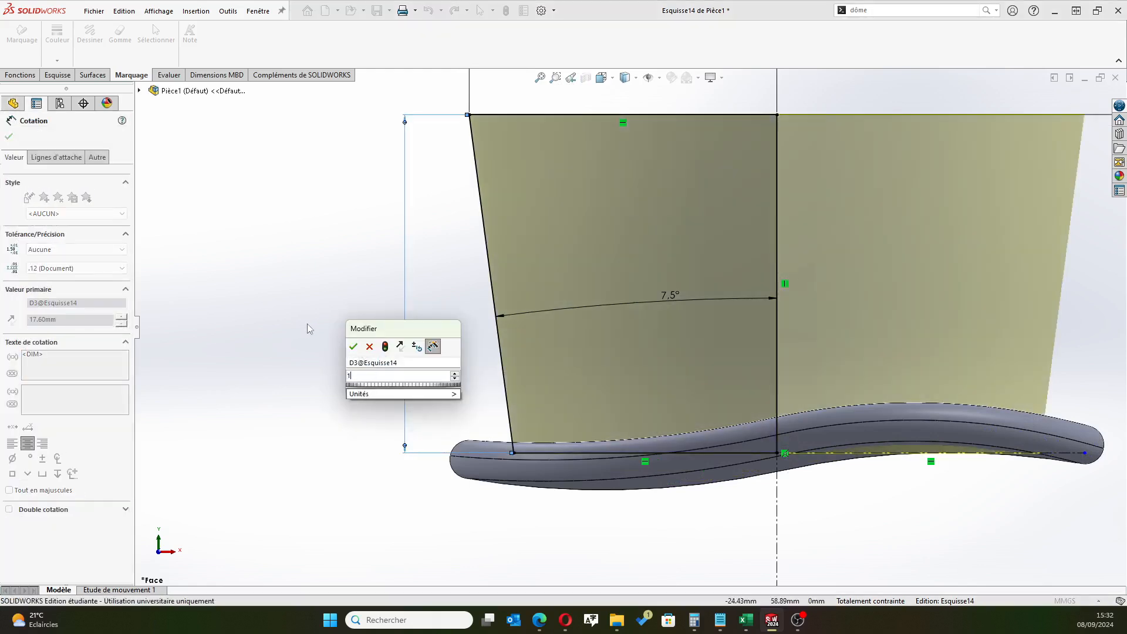
key("Return")
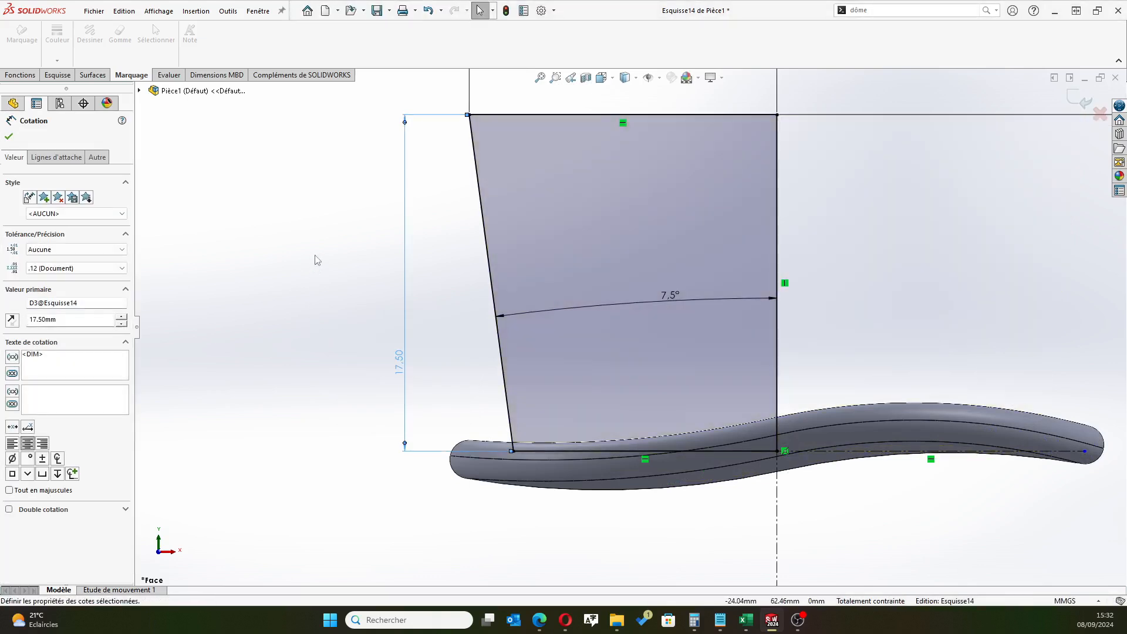
left_click(9, 137)
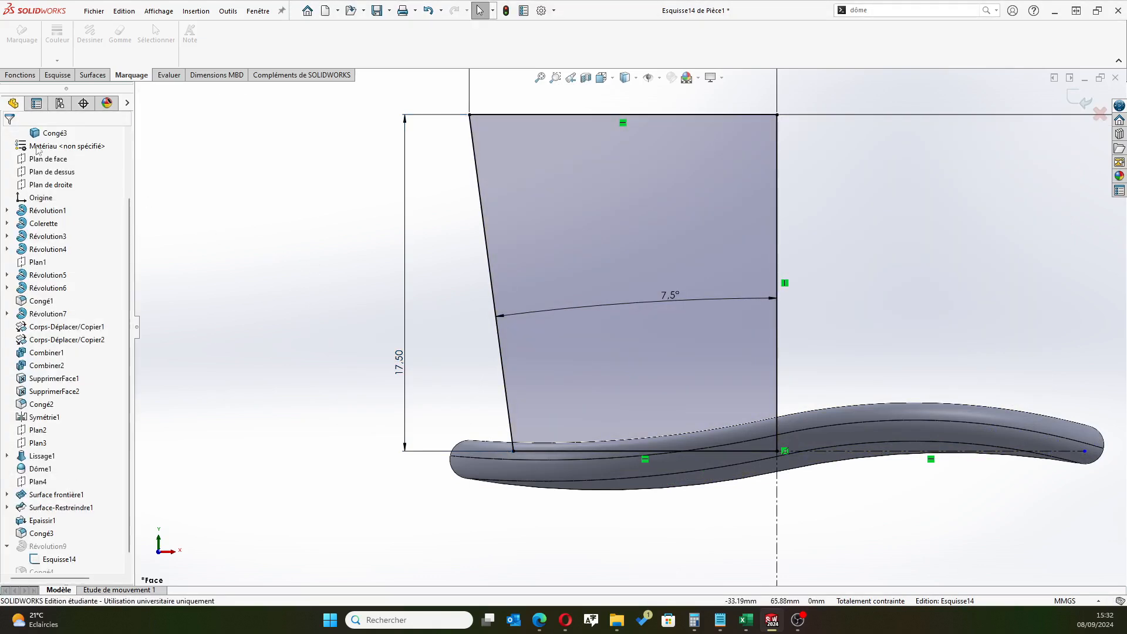
left_click(1082, 101)
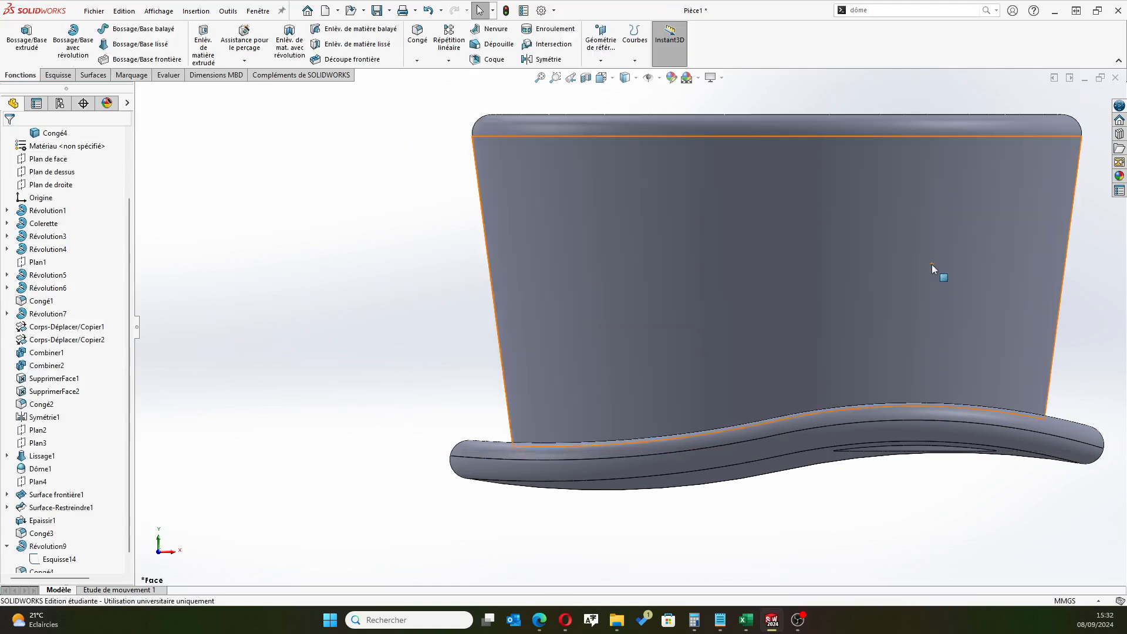
Delete and patch the two faces of one leaf-shaped recess on the underside of the hat brim
scroll(851, 319, "up", 5)
middle_click_drag(819, 342, 923, 317)
middle_click_drag(857, 386, 866, 291)
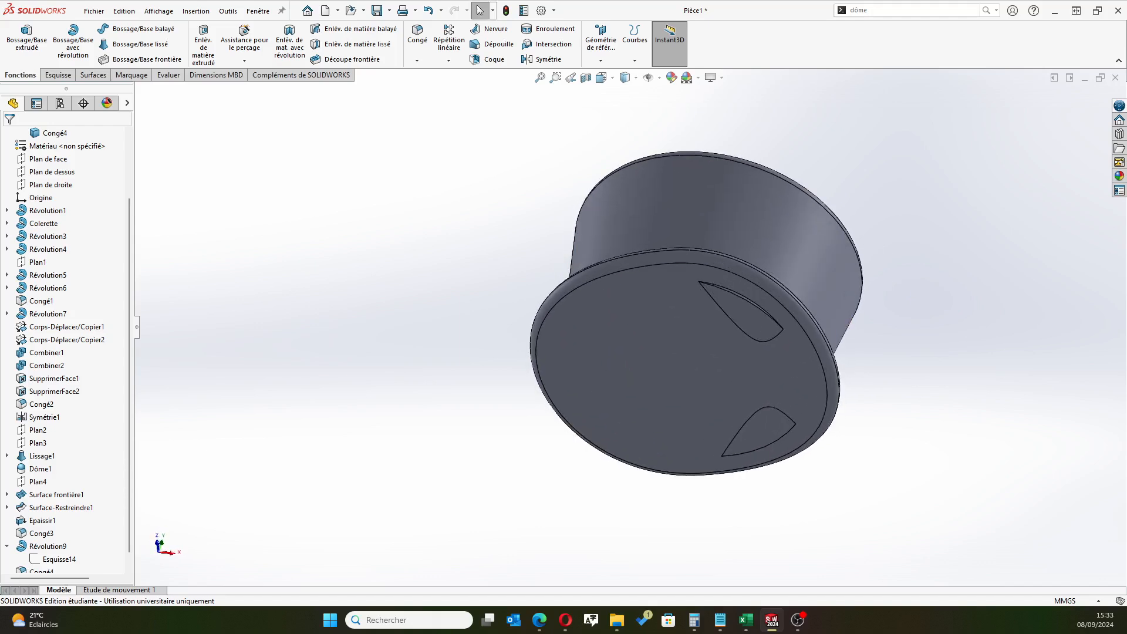
left_click(540, 620)
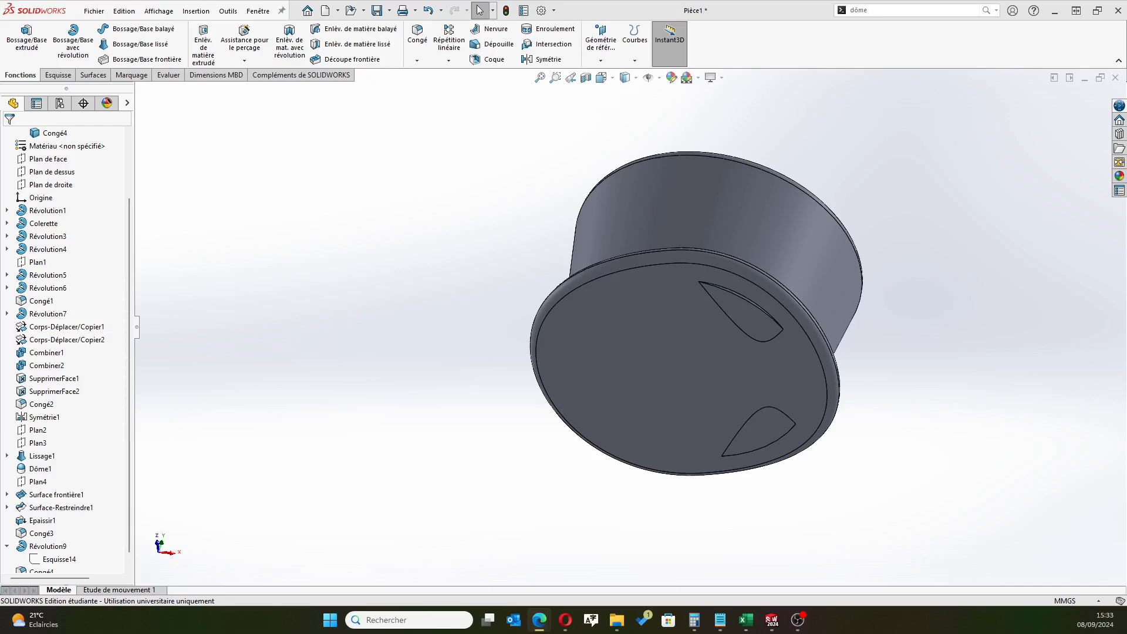
scroll(639, 275, "down", 3)
scroll(480, 310, "up", 2)
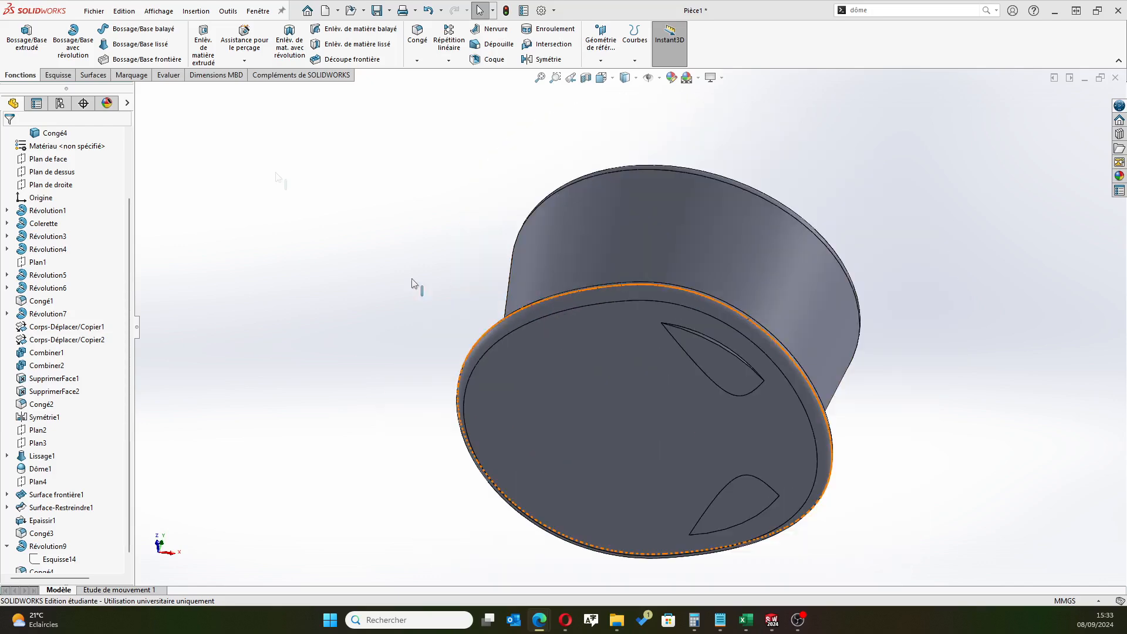
left_click(93, 76)
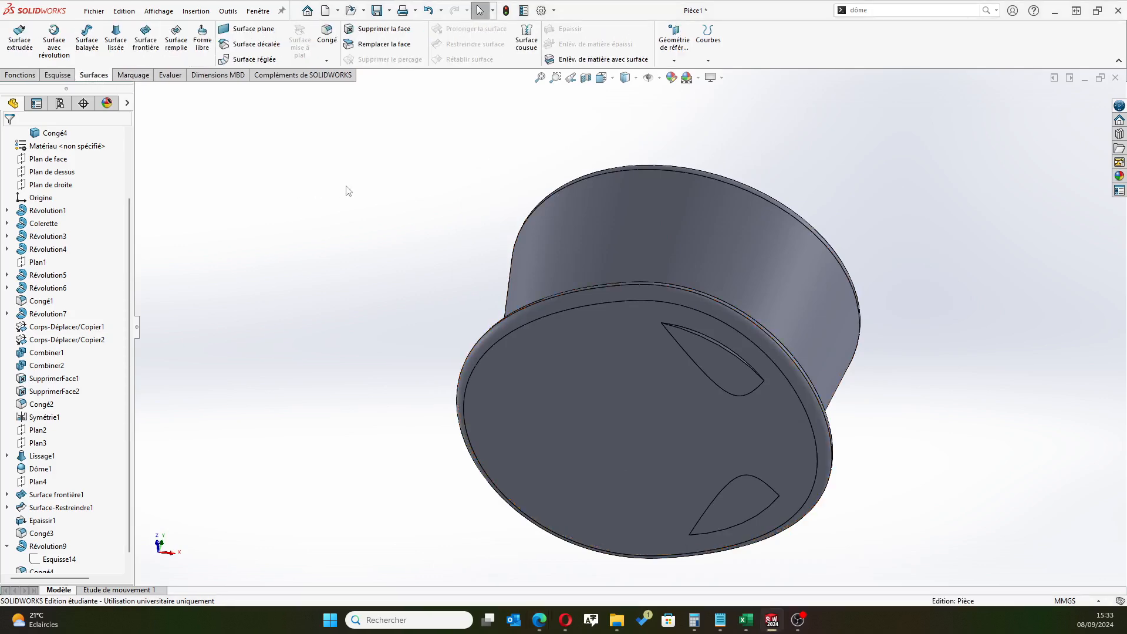
left_click(370, 30)
scroll(707, 352, "down", 3)
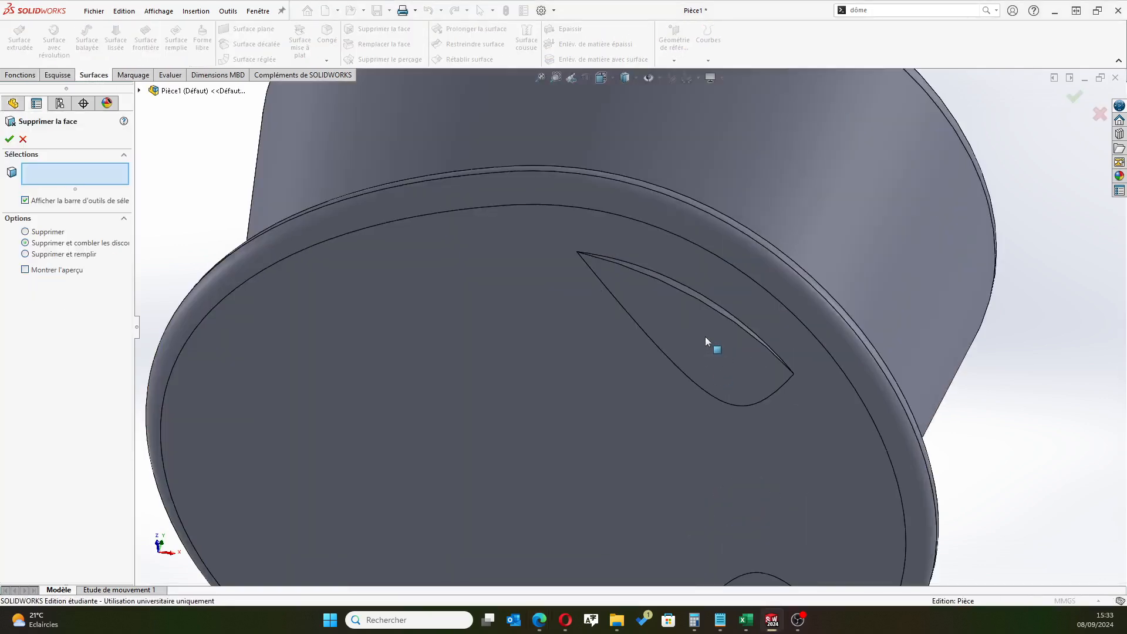
left_click(691, 323)
scroll(691, 322, "down", 3)
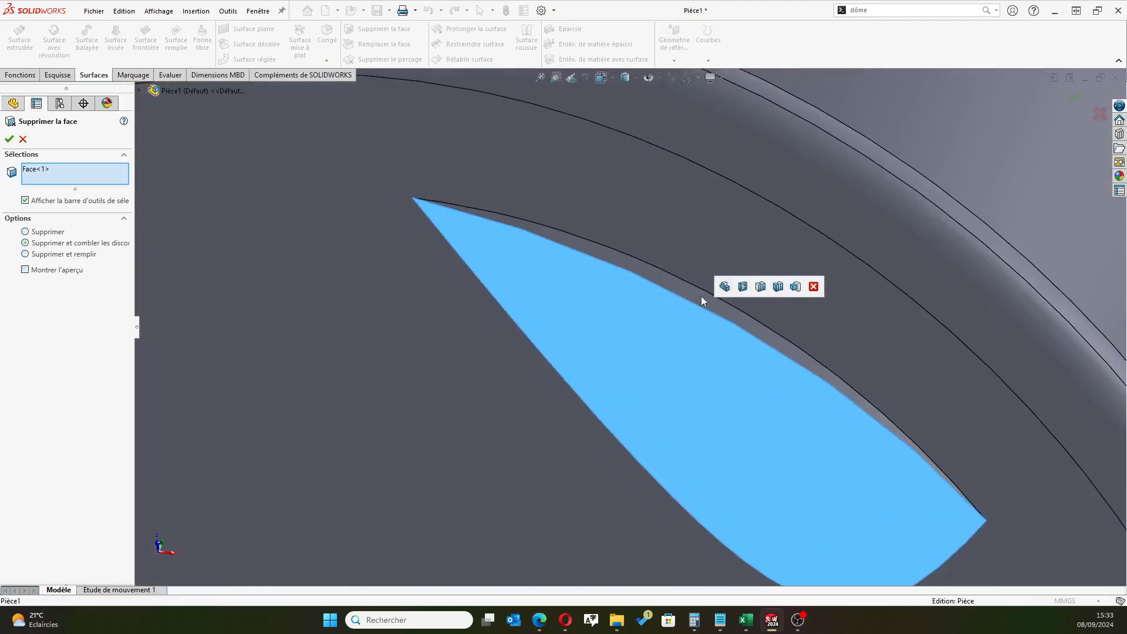
left_click(695, 300)
scroll(704, 395, "up", 5)
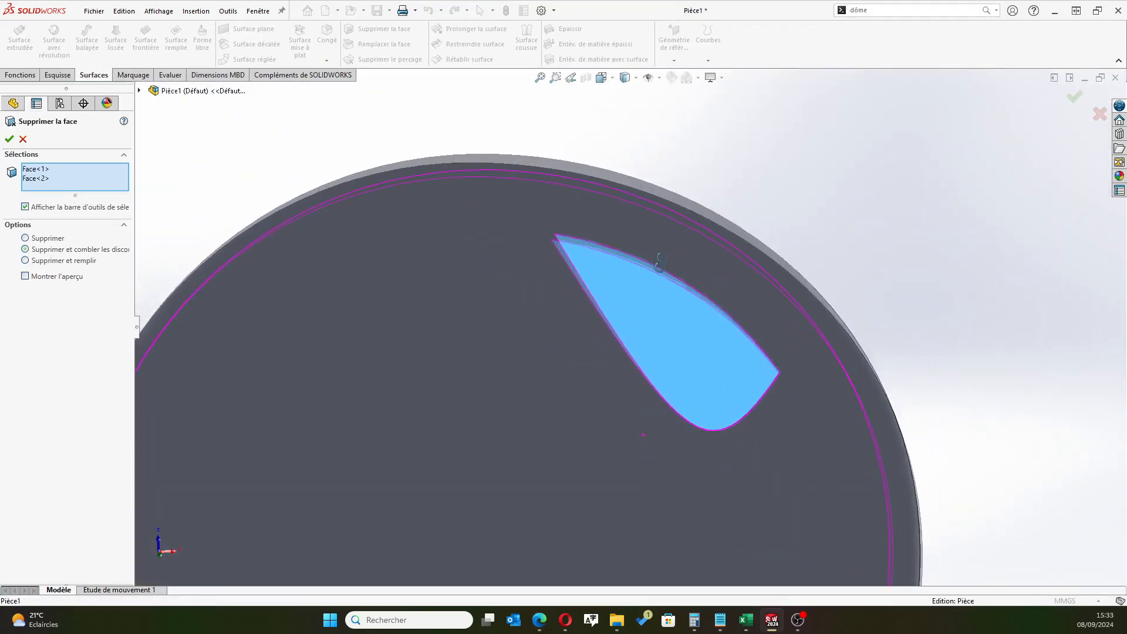
scroll(651, 443, "up", 3)
left_click(9, 140)
Delete and patch the two faces of the remaining leaf-shaped recess on the underside of the hat brim
scroll(593, 510, "up", 3)
middle_click_drag(619, 528, 565, 341)
scroll(612, 363, "down", 5)
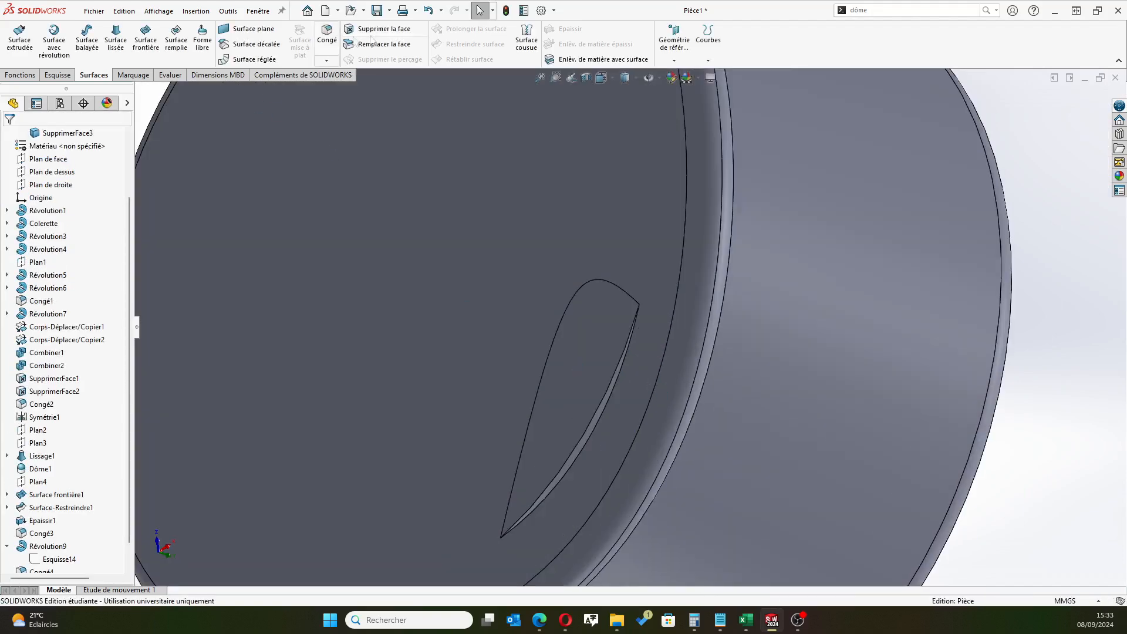
left_click(382, 40)
scroll(583, 458, "down", 2)
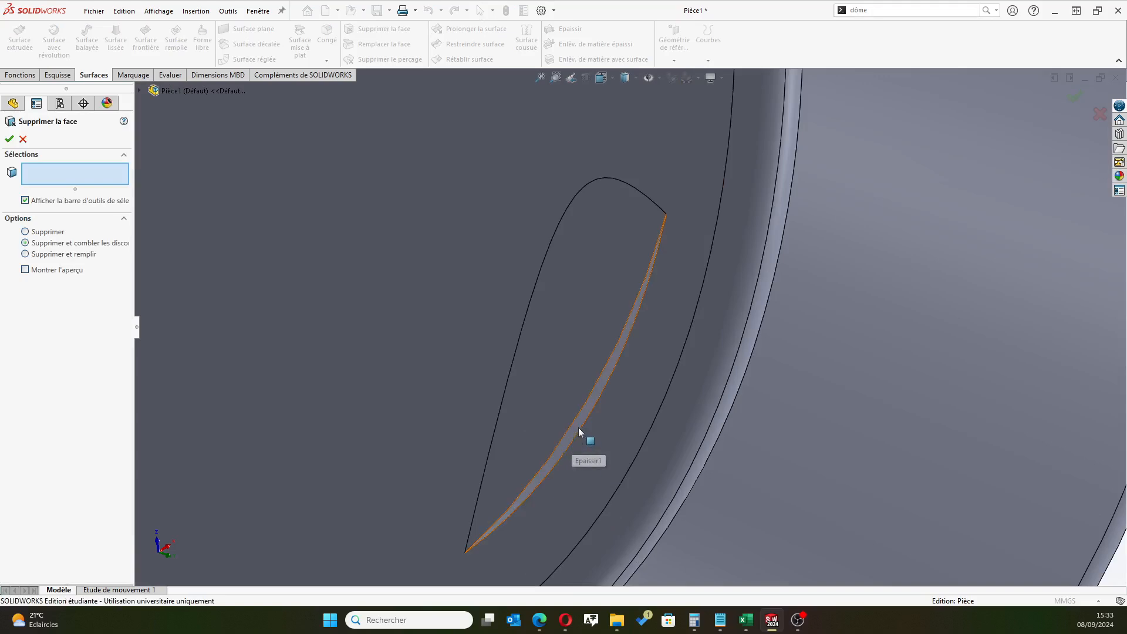
left_click(578, 432)
left_click(561, 397)
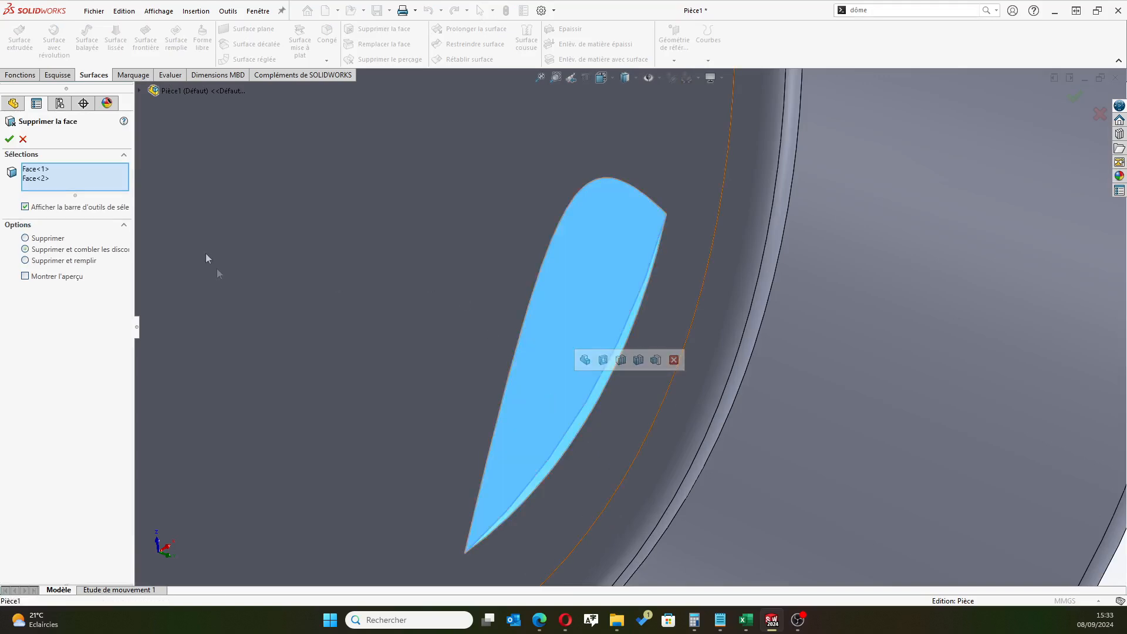
left_click(8, 142)
Show the snowman body together with the hat and inspect the complete model from the front
scroll(434, 410, "up", 7)
middle_click_drag(435, 412, 528, 302)
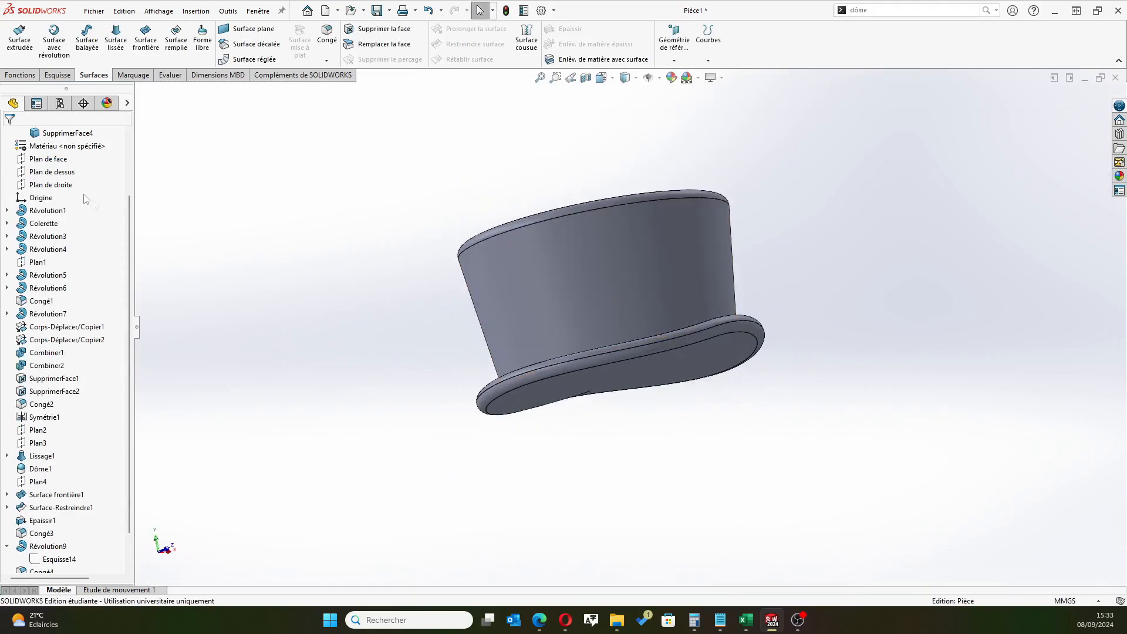
scroll(117, 245, "up", 2)
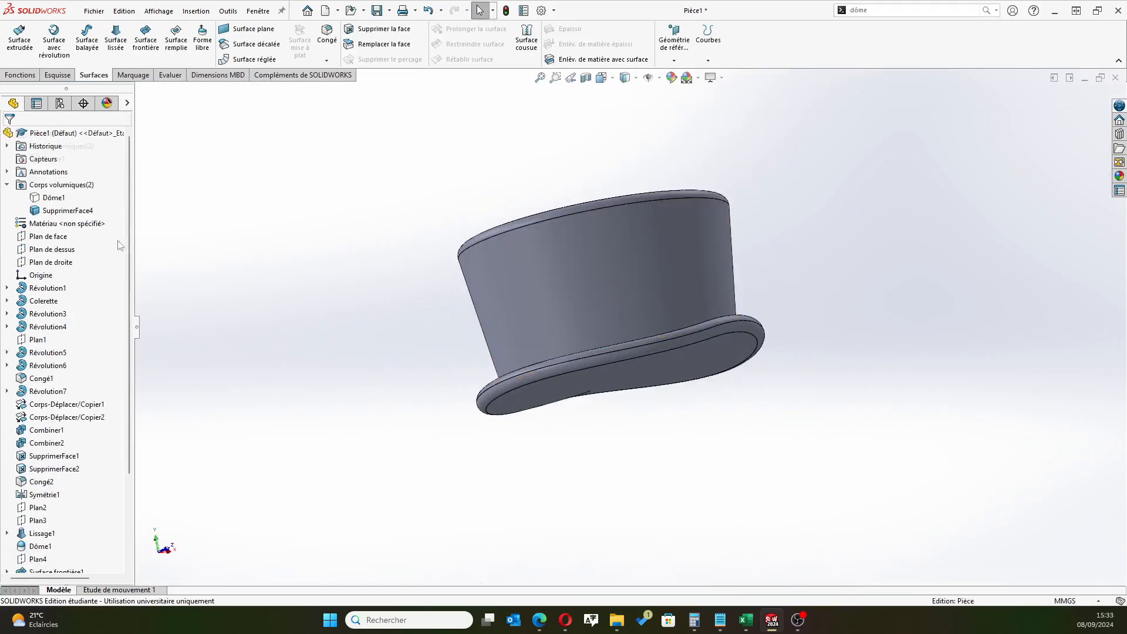
left_click(45, 198)
left_click(47, 182)
middle_click_drag(360, 375, 728, 346)
left_click(737, 371)
scroll(692, 395, "up", 5)
middle_click_drag(405, 410, 489, 332)
scroll(449, 371, "up", 3)
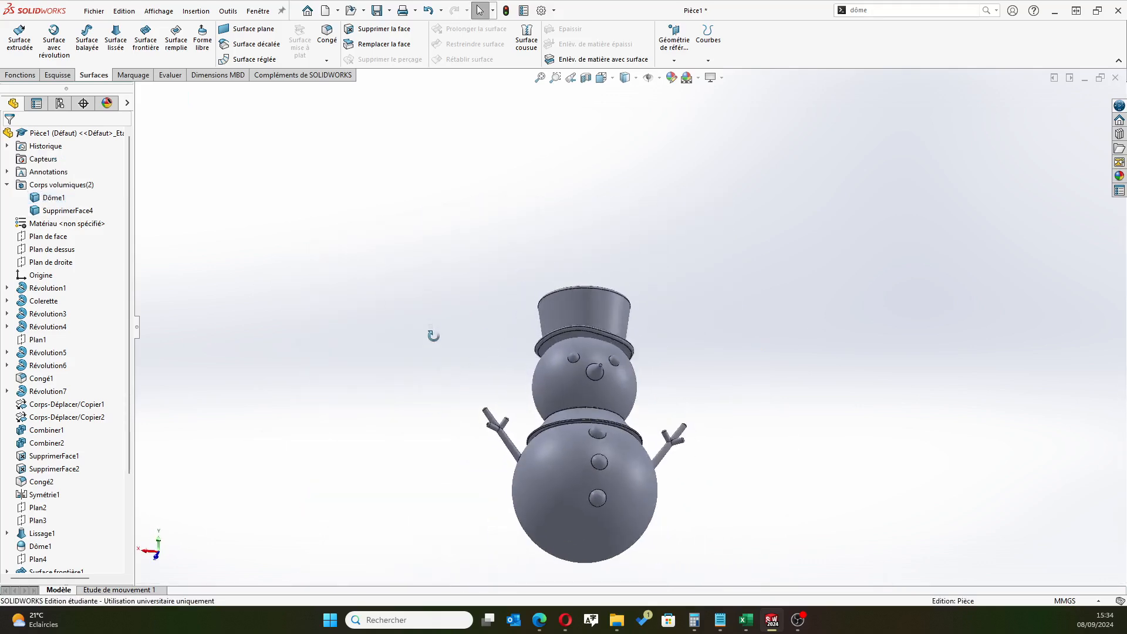
scroll(563, 346, "down", 5)
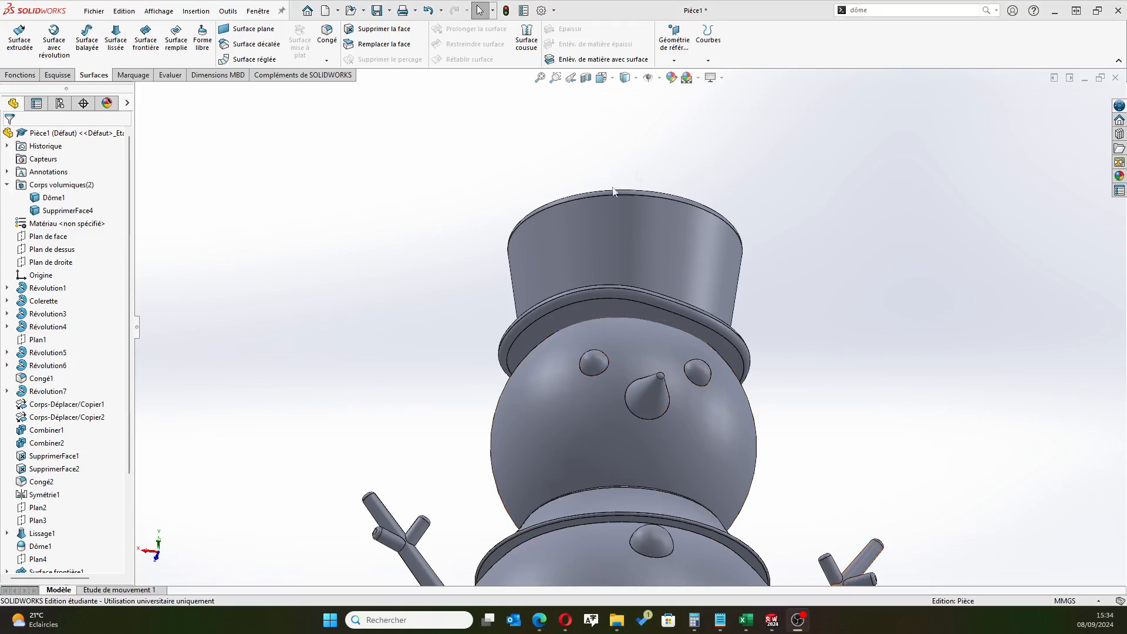
Show Esquisse11, the wavy curve sketch used by the hat brim's boundary surface
scroll(495, 240, "up", 3)
scroll(503, 291, "up", 3)
middle_click_drag(550, 310, 547, 381)
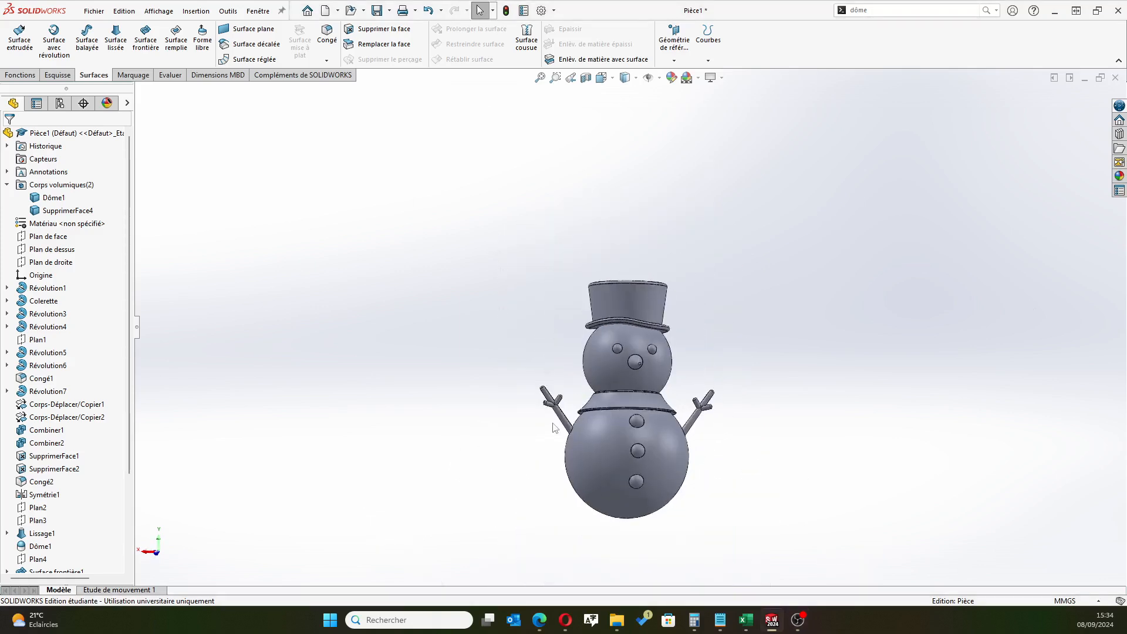
scroll(542, 455, "down", 3)
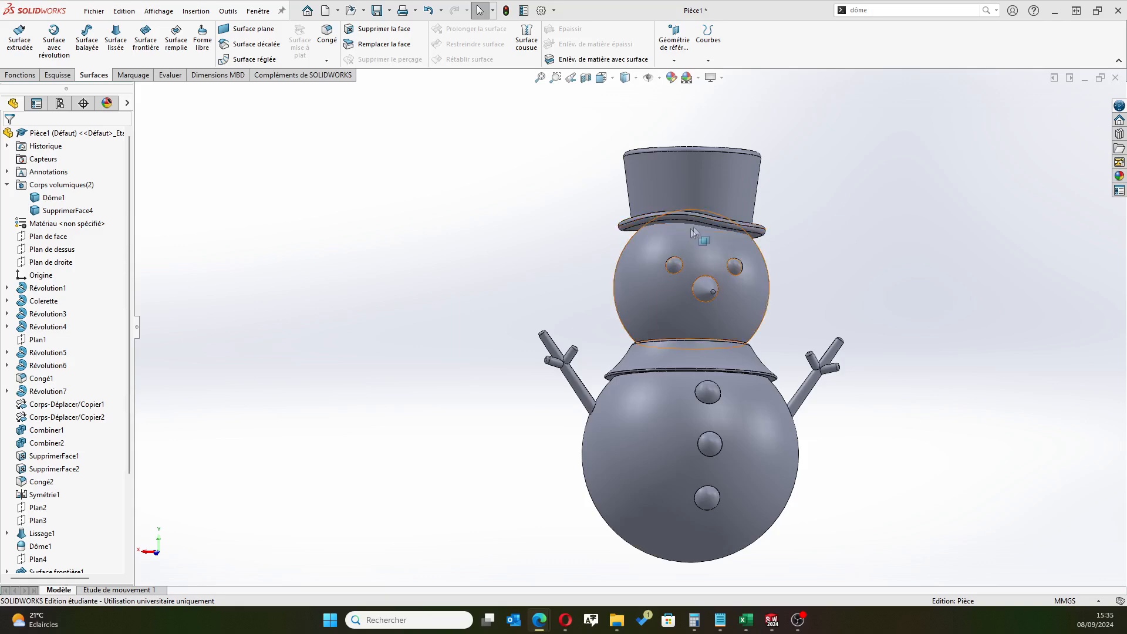
scroll(696, 228, "down", 2)
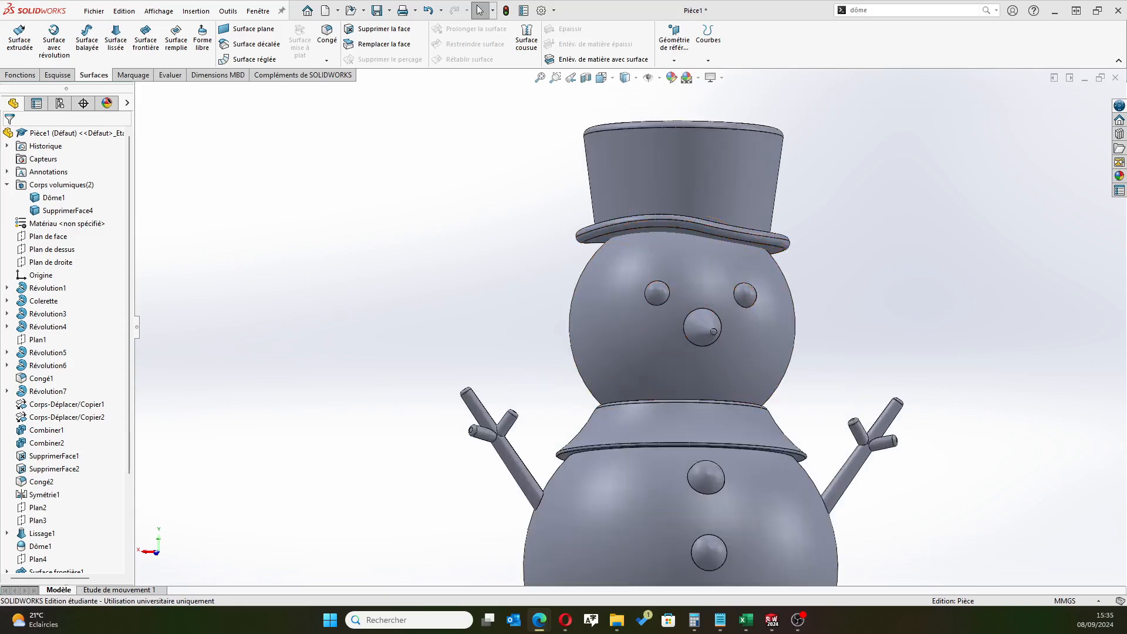
scroll(74, 414, "down", 1)
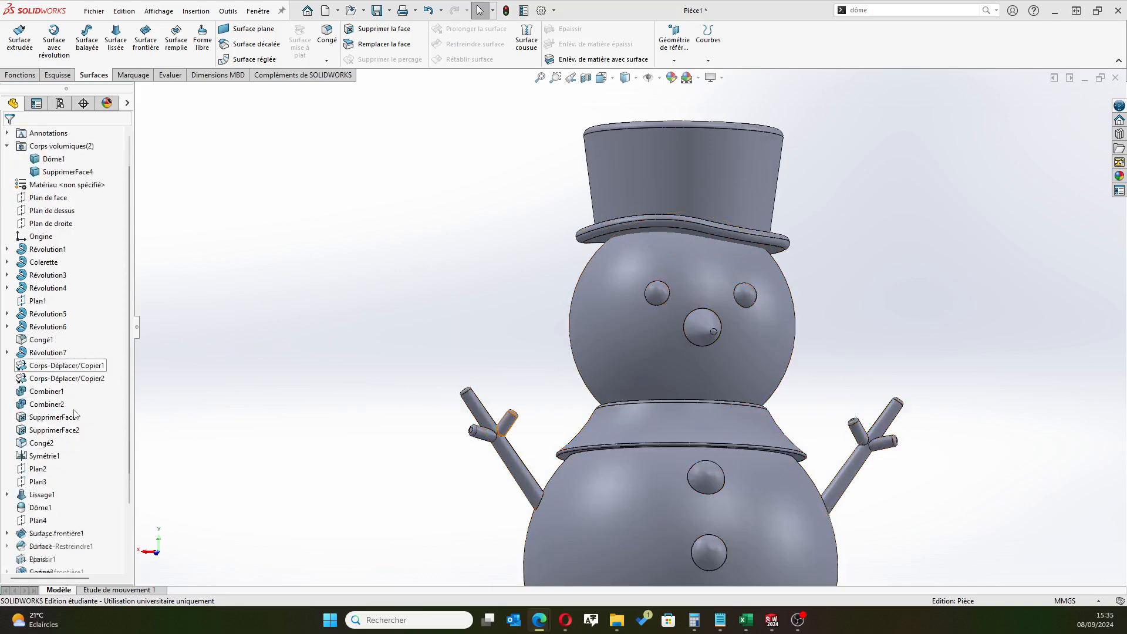
scroll(75, 414, "down", 2)
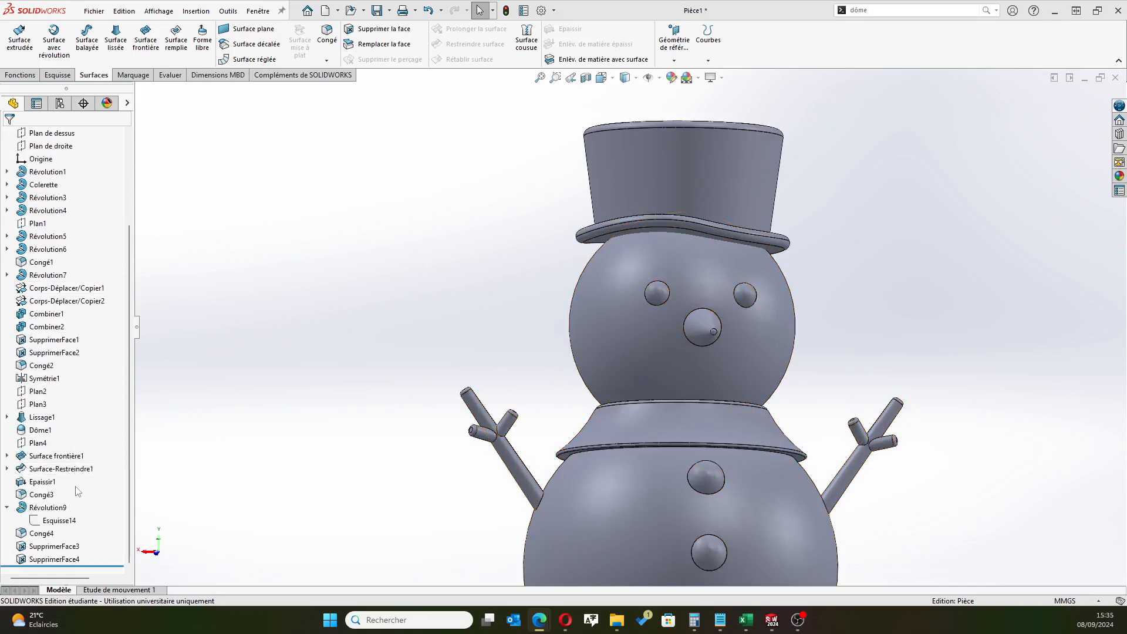
left_click(7, 456)
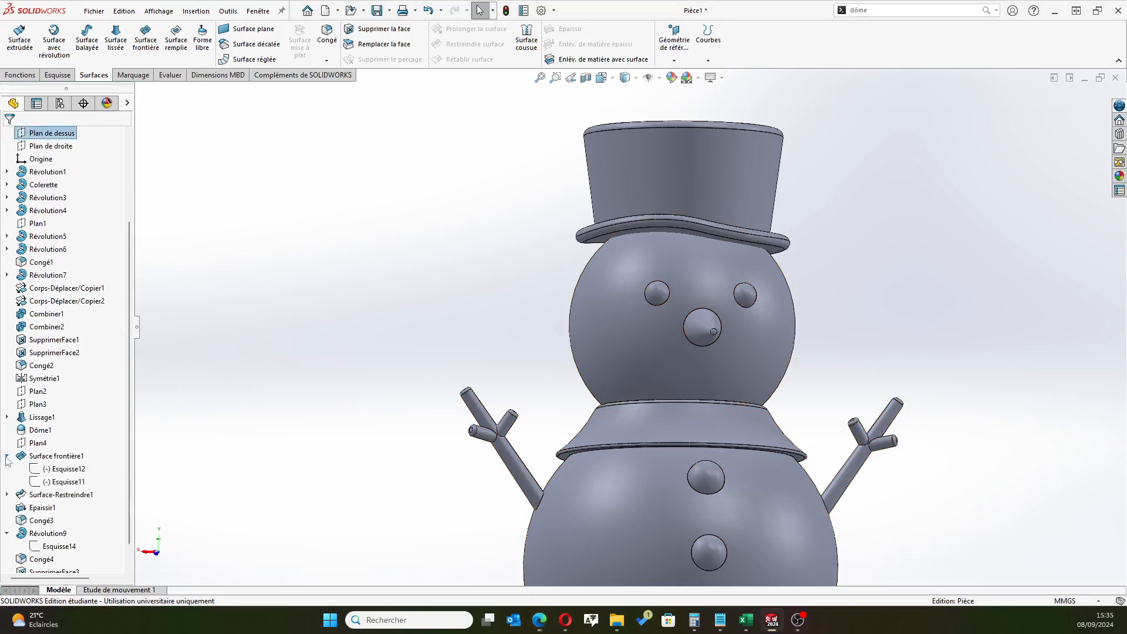
left_click(62, 482)
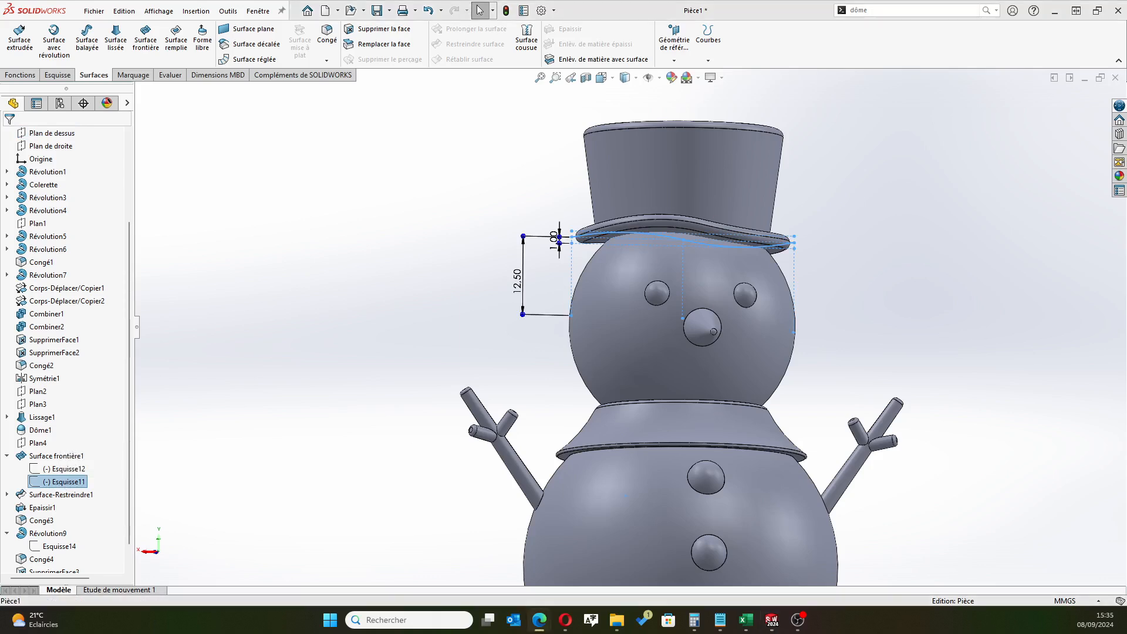
left_click(50, 488)
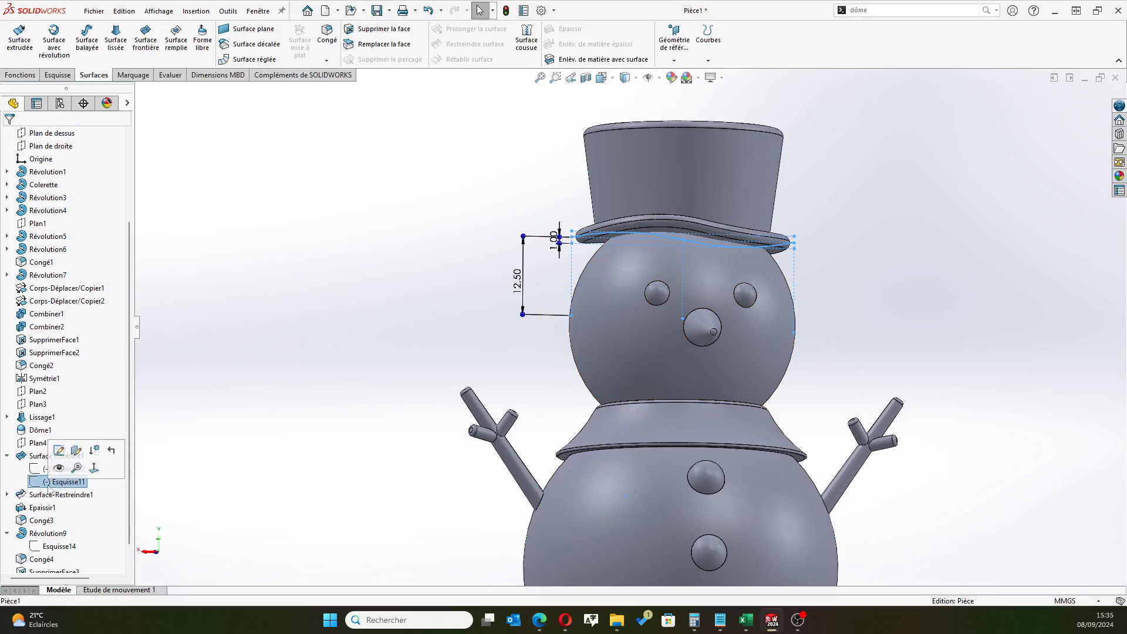
left_click(37, 485)
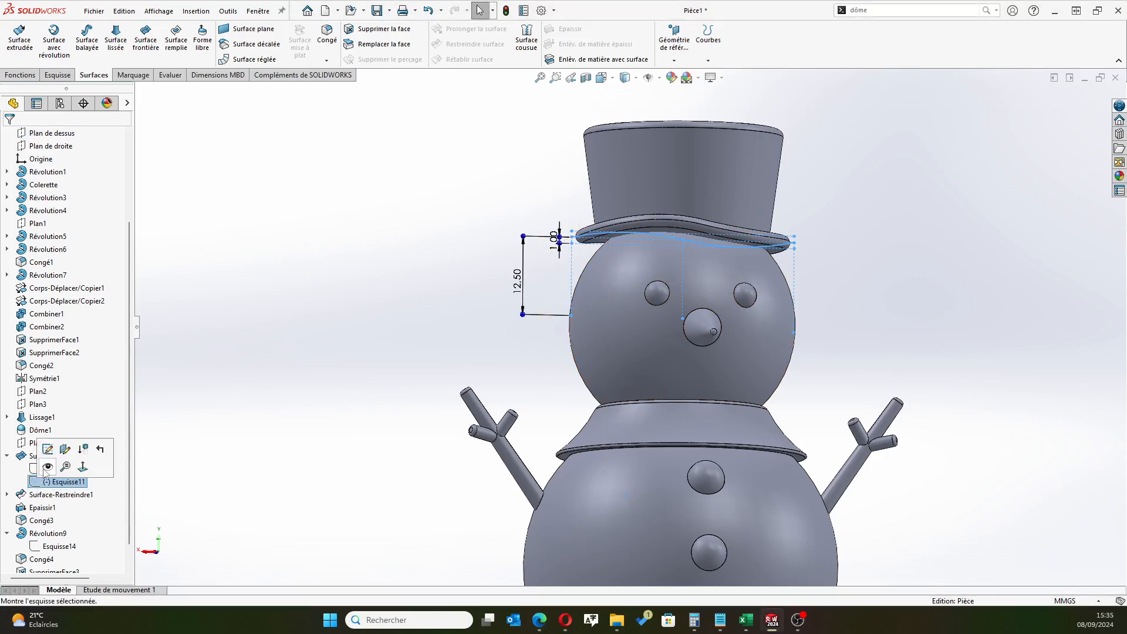
left_click(47, 468)
Create a reference plane parallel to the top plane (Plan de dessus) through the midpoint of the visible brim curve
scroll(622, 297, "down", 6)
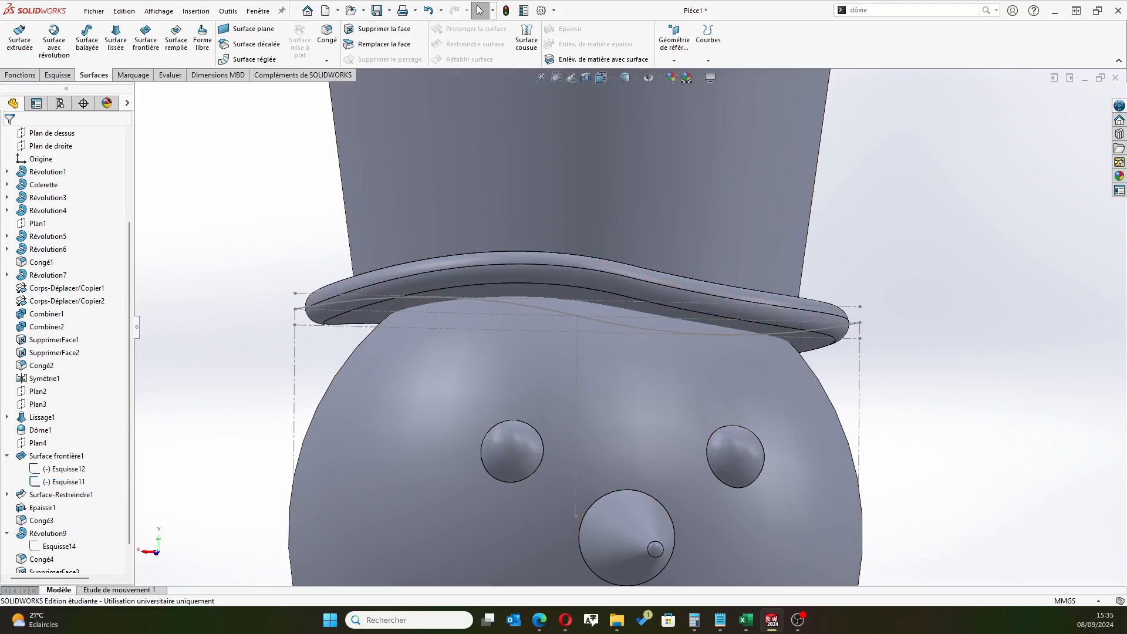
left_click(679, 61)
left_click(681, 75)
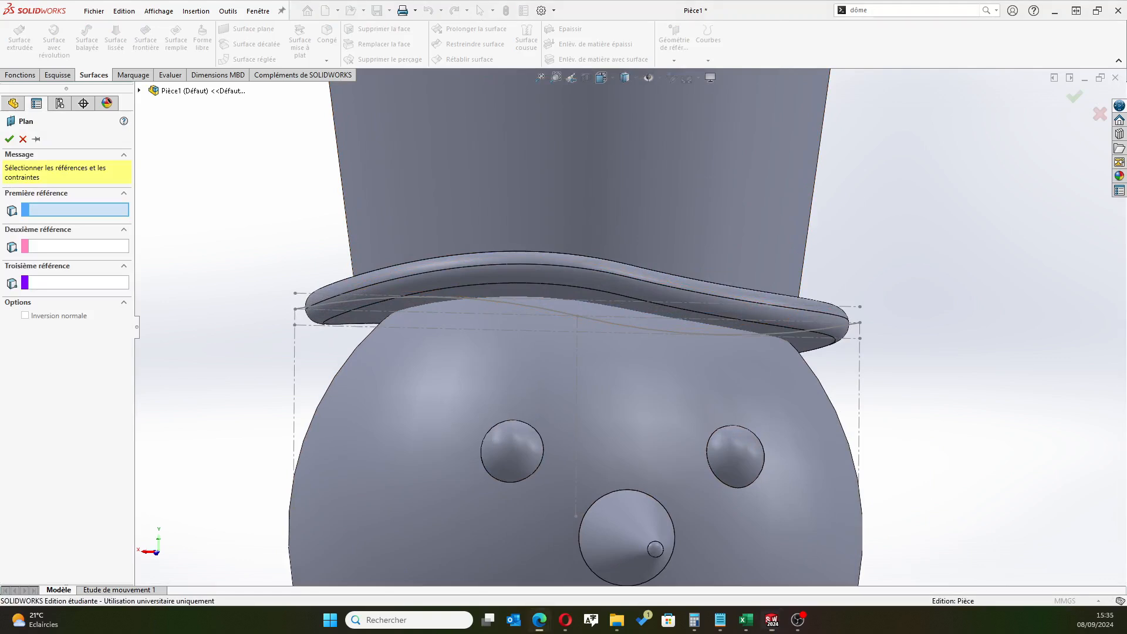
left_click(576, 315)
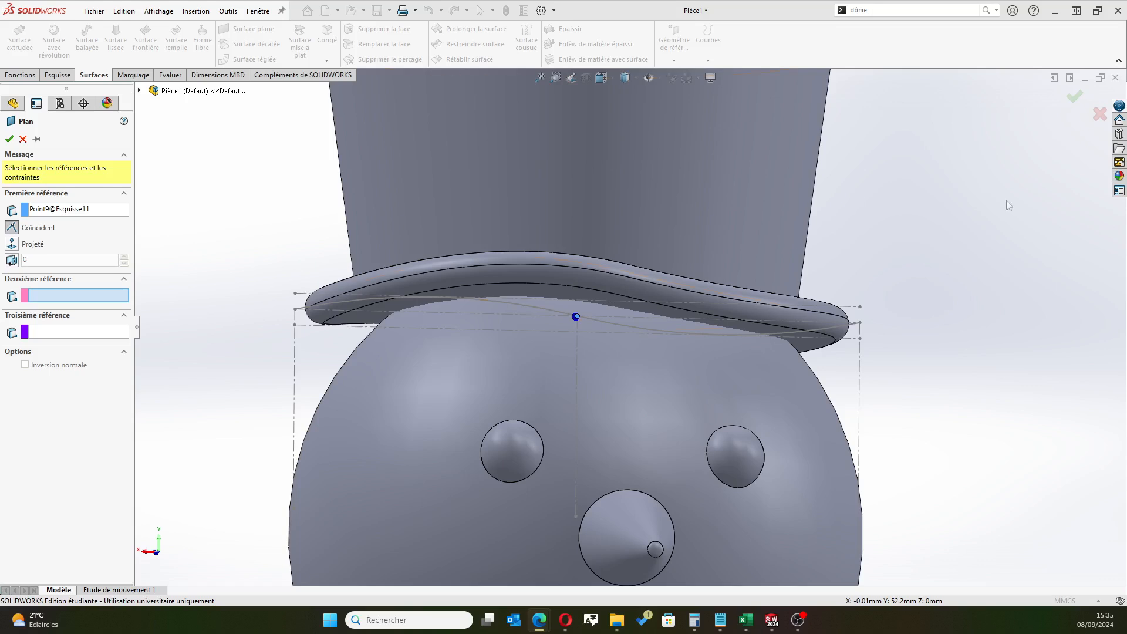
left_click(140, 91)
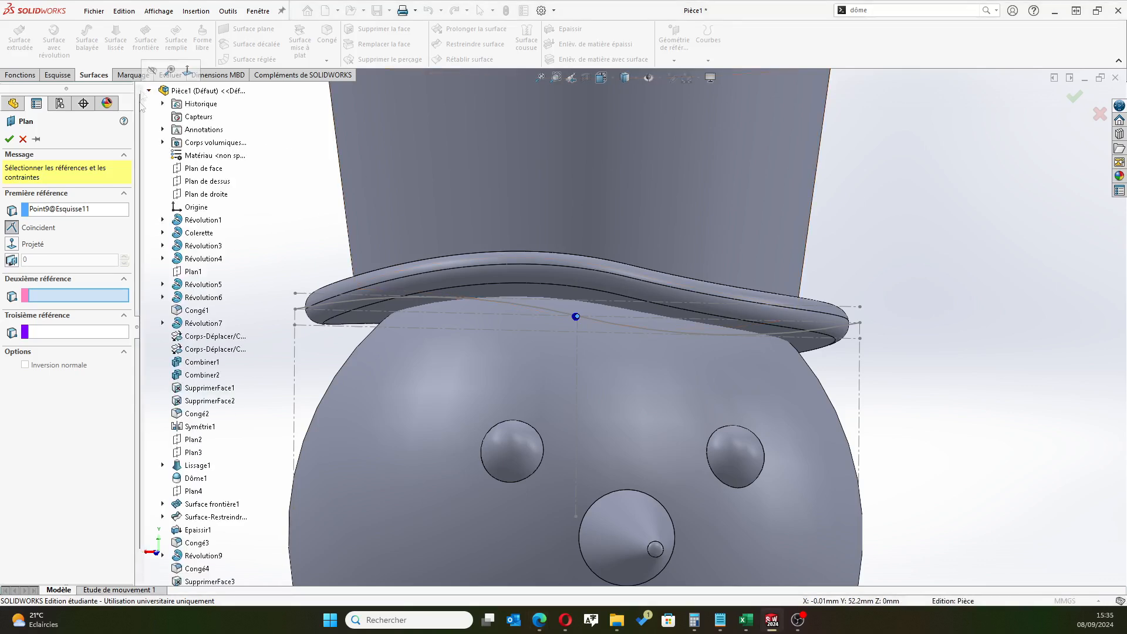
left_click(210, 182)
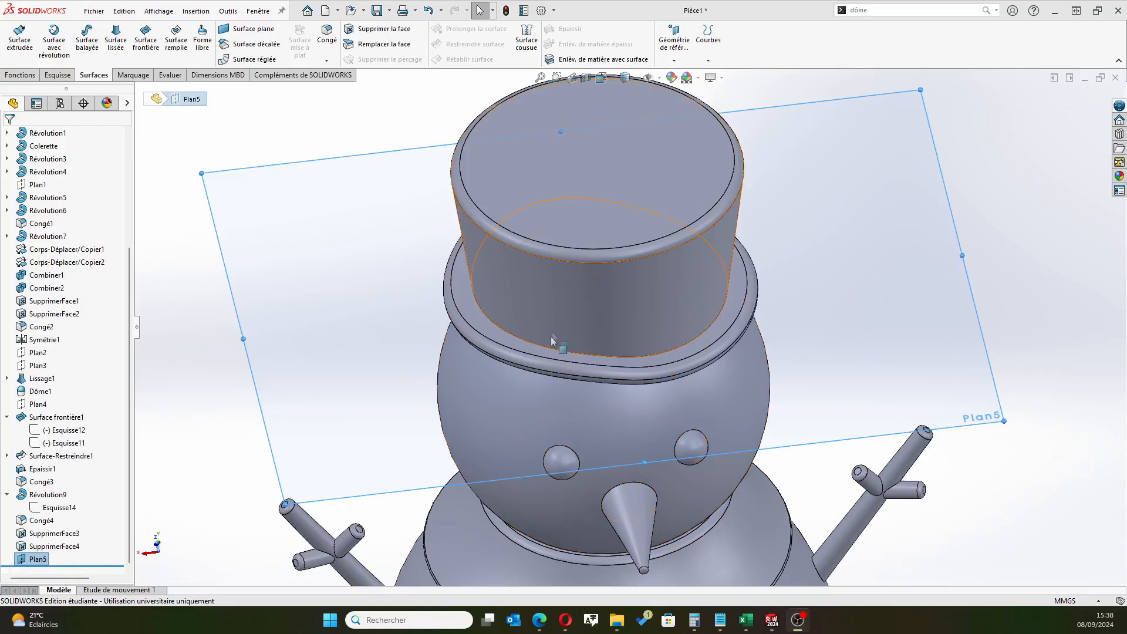
Hide the new reference plane and inspect the complete snowman from the front
middle_click_drag(562, 381, 607, 265)
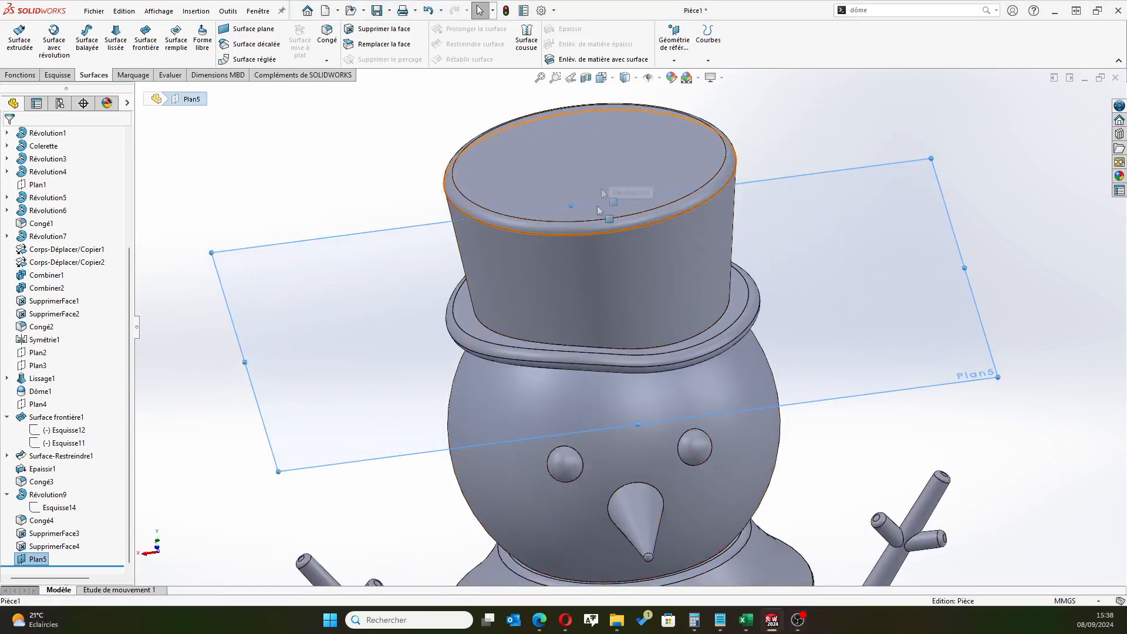
scroll(675, 387, "up", 5)
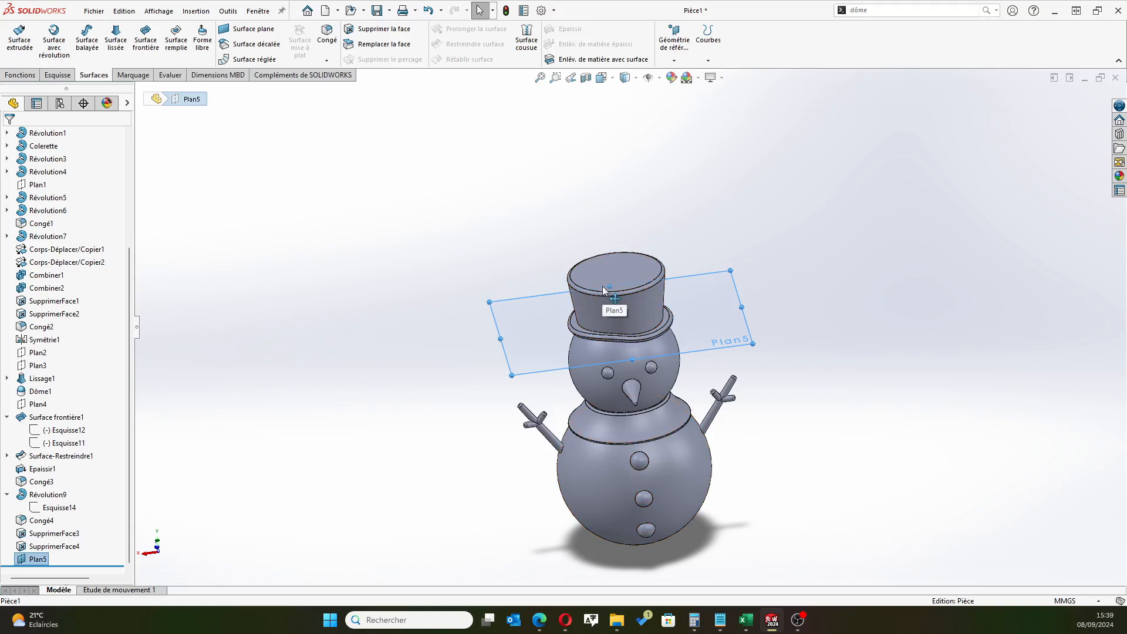
scroll(527, 419, "up", 1)
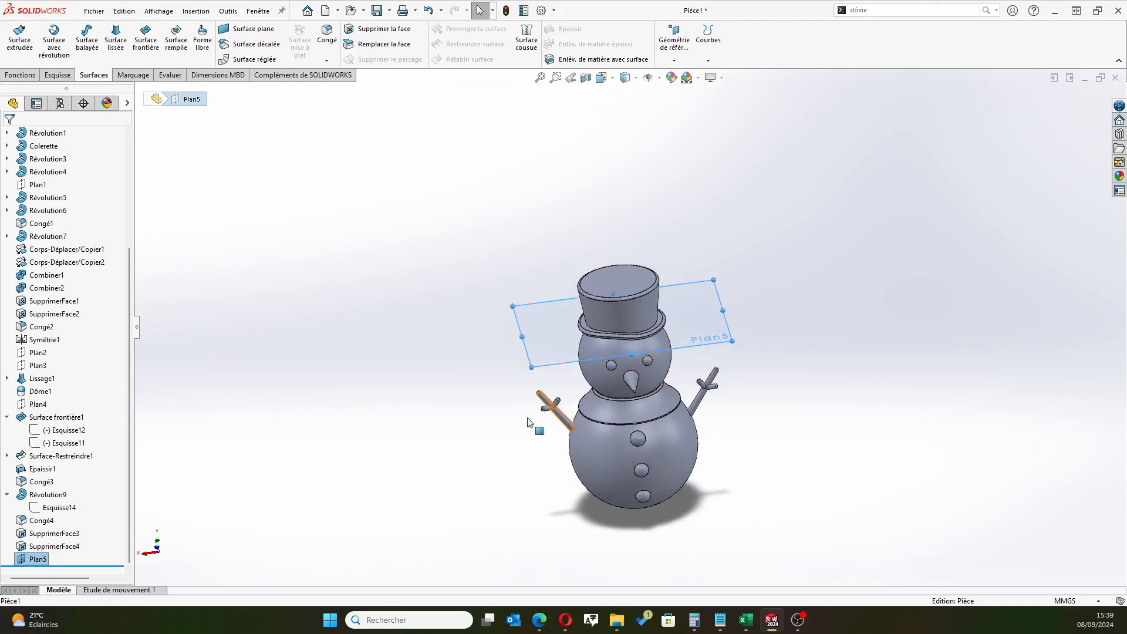
scroll(510, 418, "up", 1)
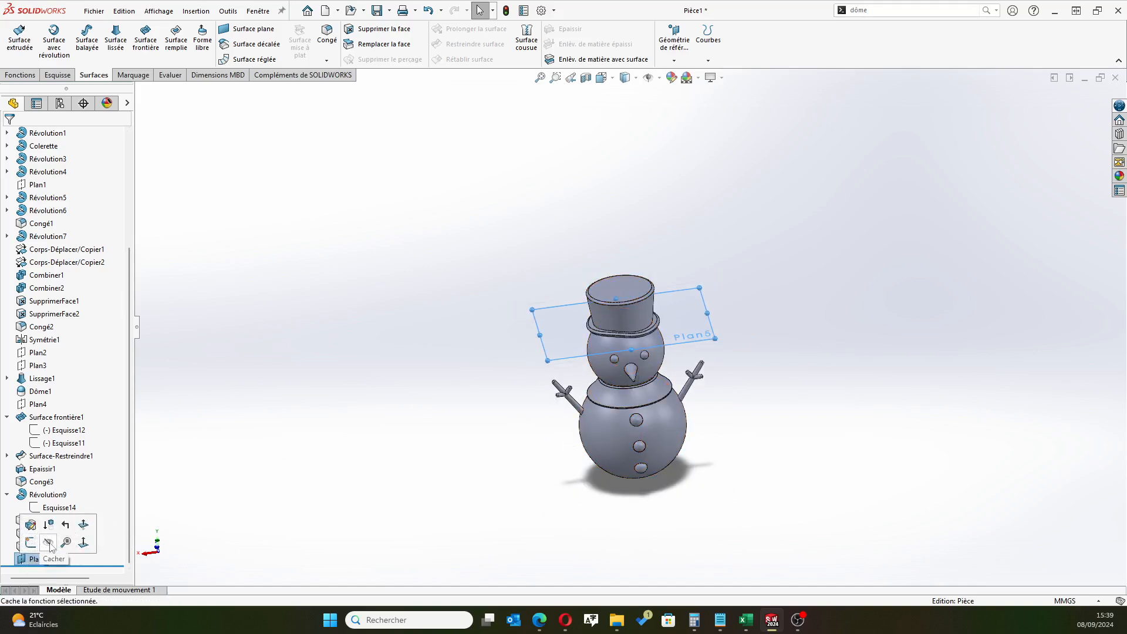
left_click(336, 513)
scroll(545, 411, "up", 2)
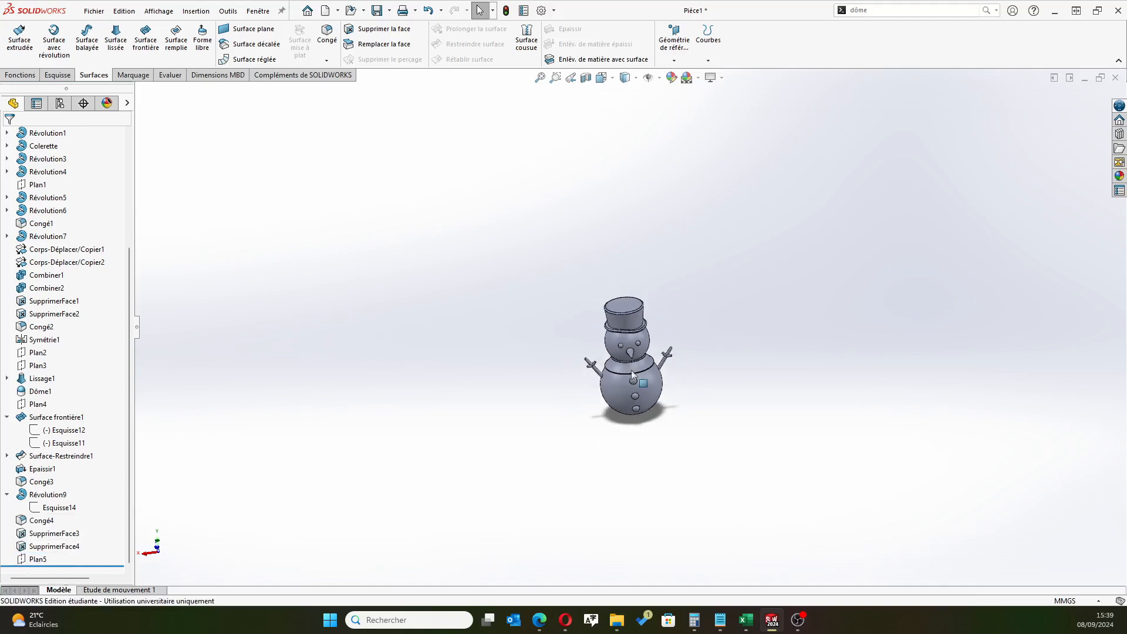
scroll(628, 375, "down", 6)
middle_click_drag(494, 348, 461, 327)
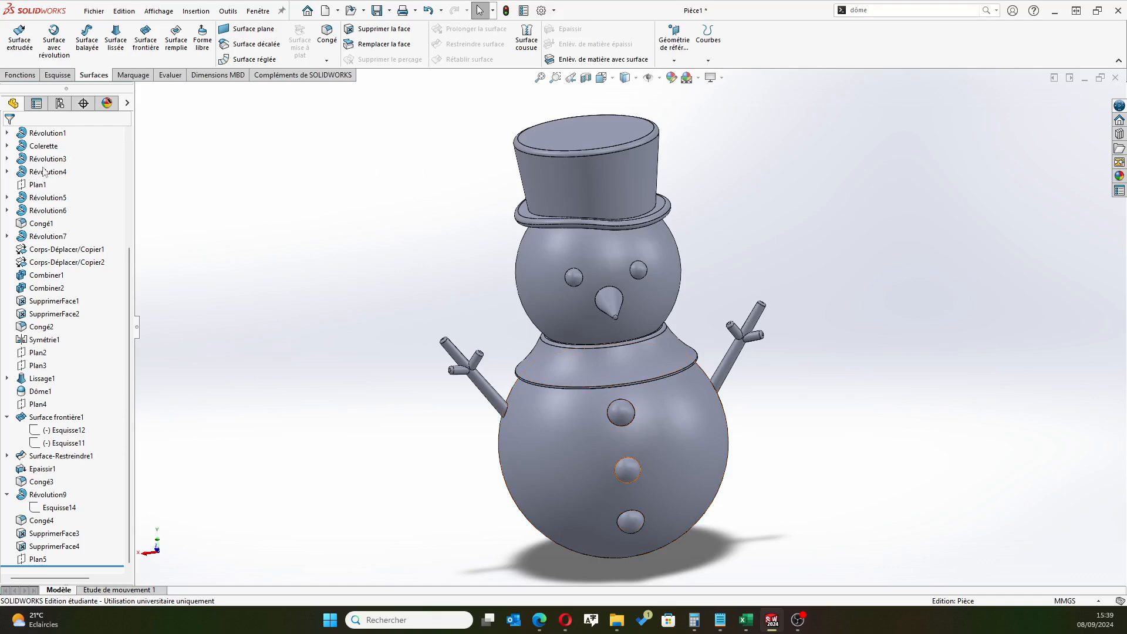
Start a new sketch on the right plane (Plan de droite)
scroll(35, 176, "up", 5)
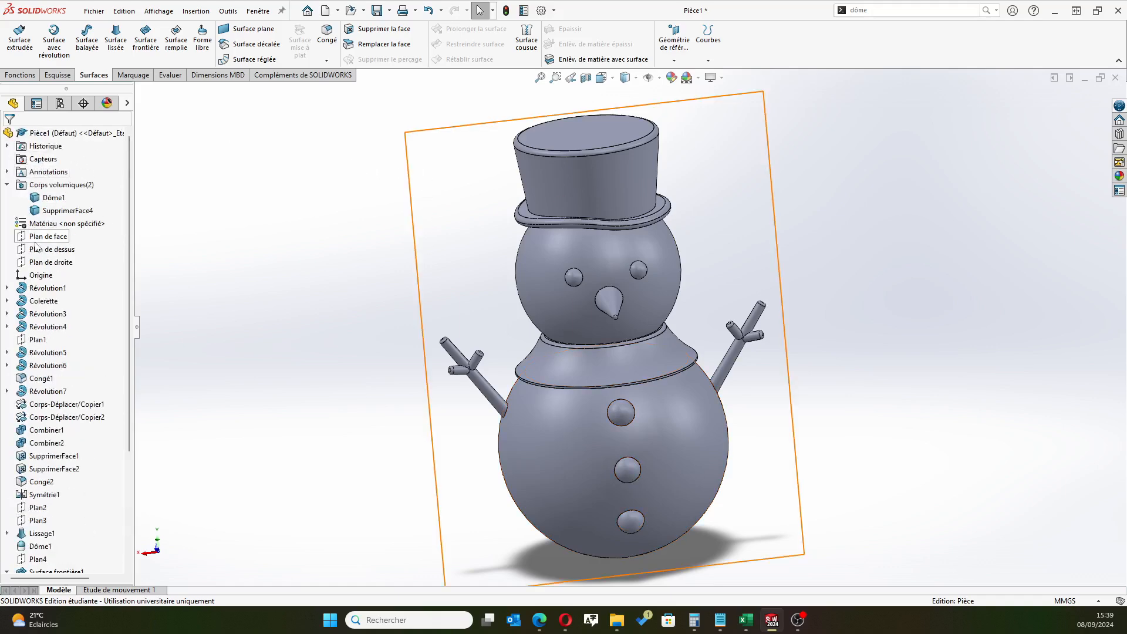
left_click(51, 262)
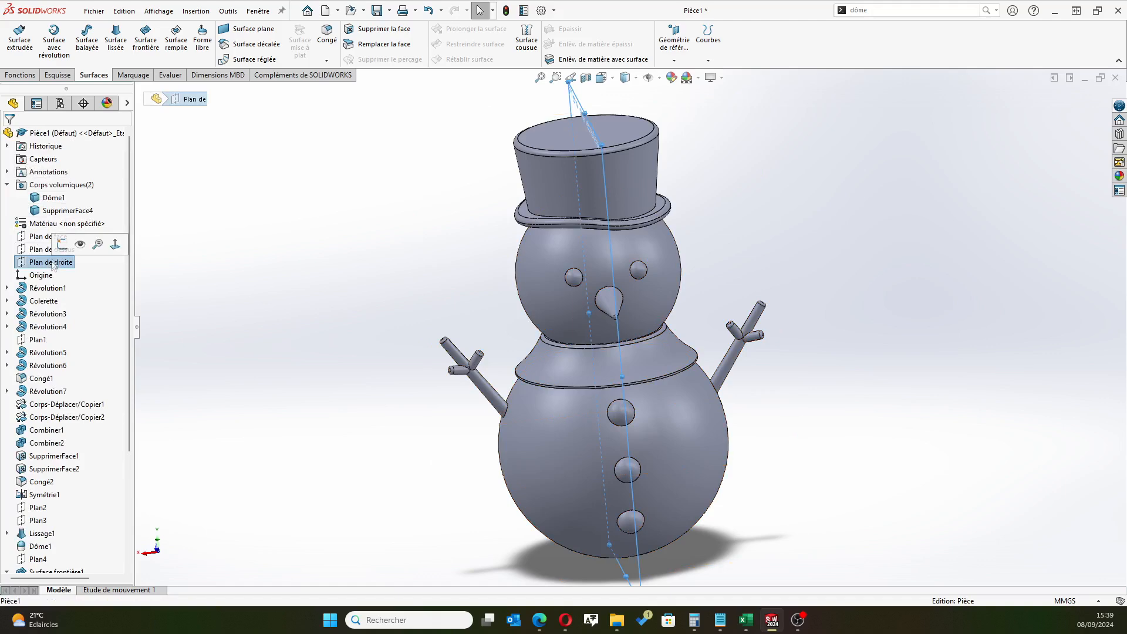
left_click(62, 244)
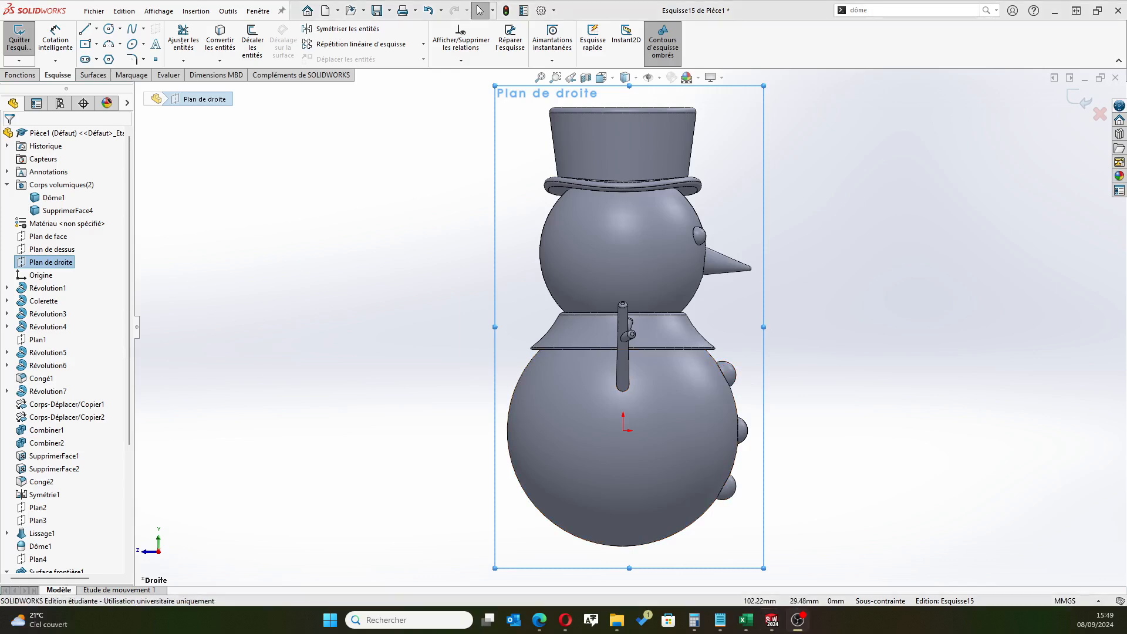
scroll(92, 455, "down", 5)
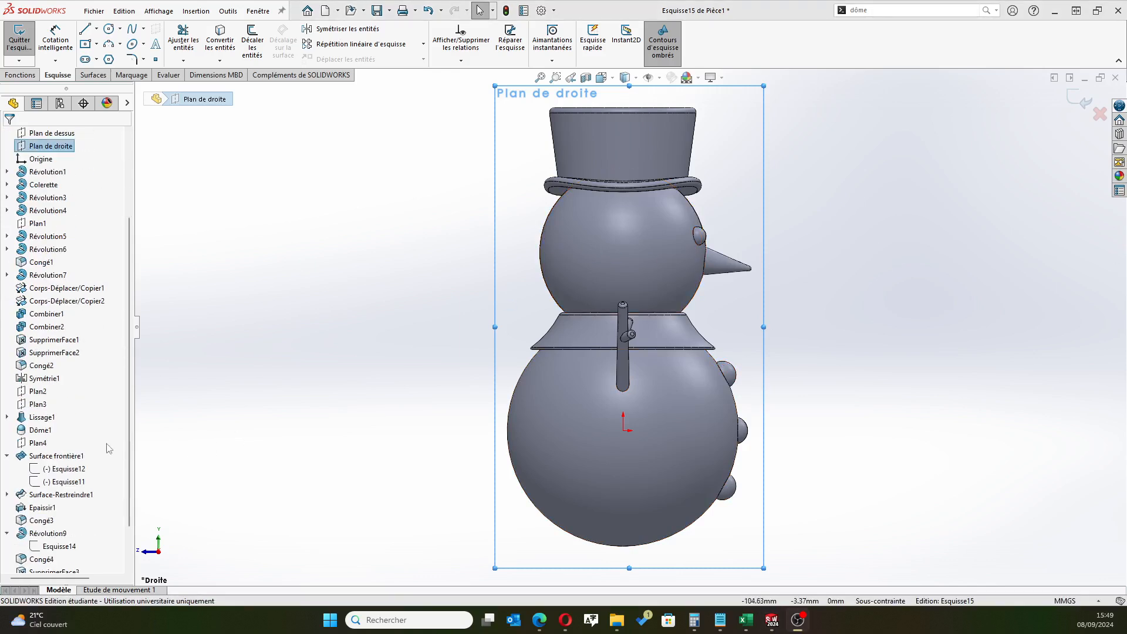
left_click(61, 563)
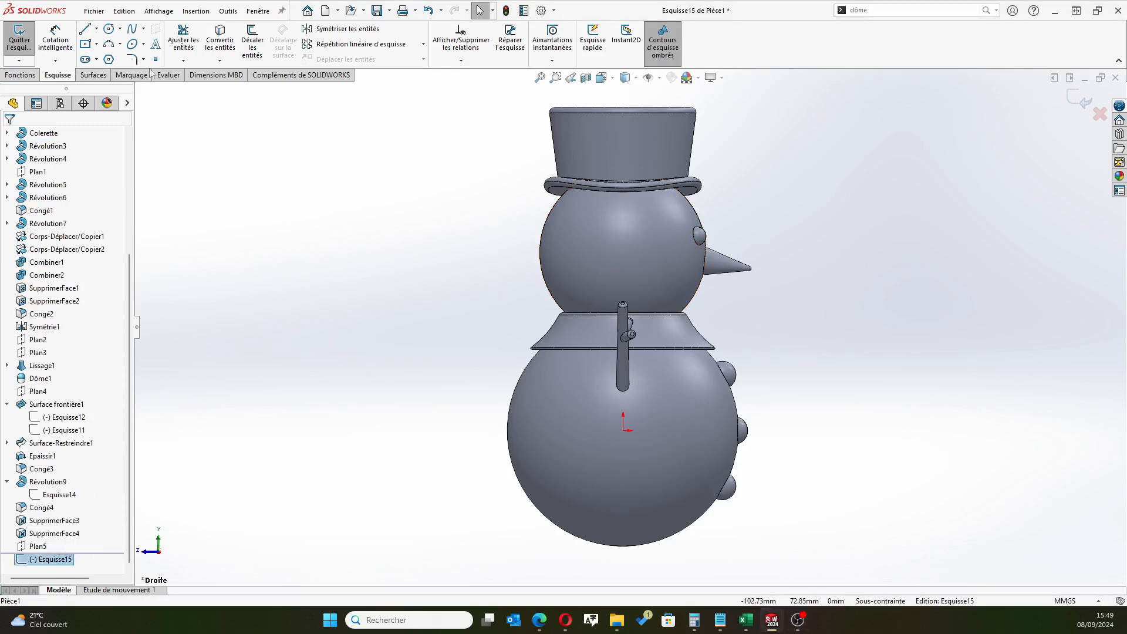
Offset the collar's rounded upper edge and flared front side outward by 1 mm in the sketch
left_click(253, 44)
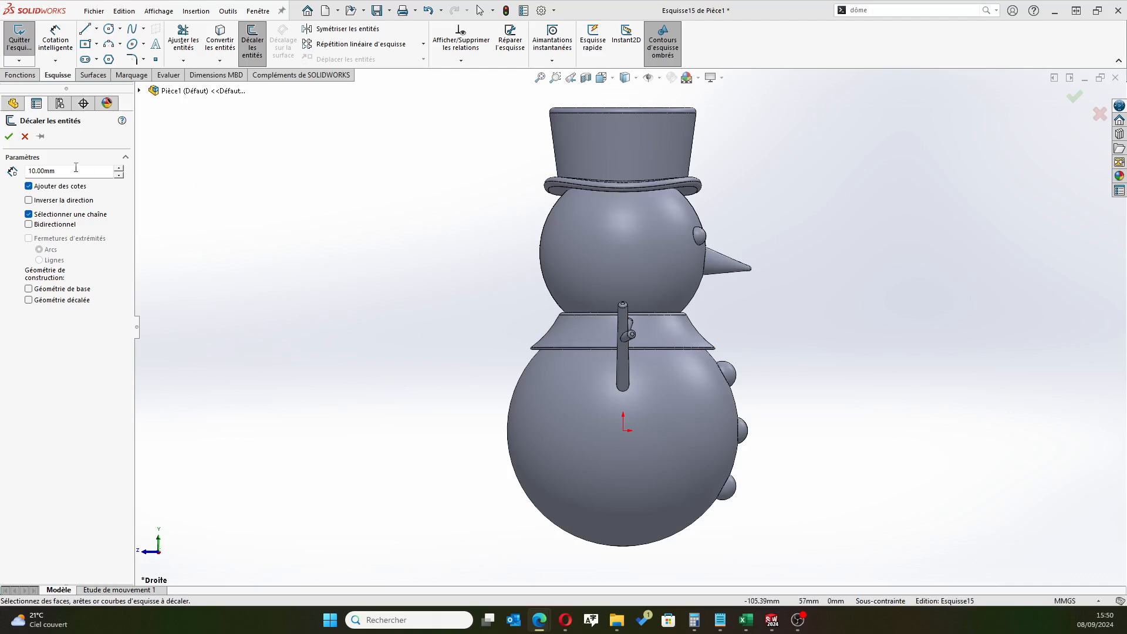
left_click(28, 170)
type("1")
key("Return")
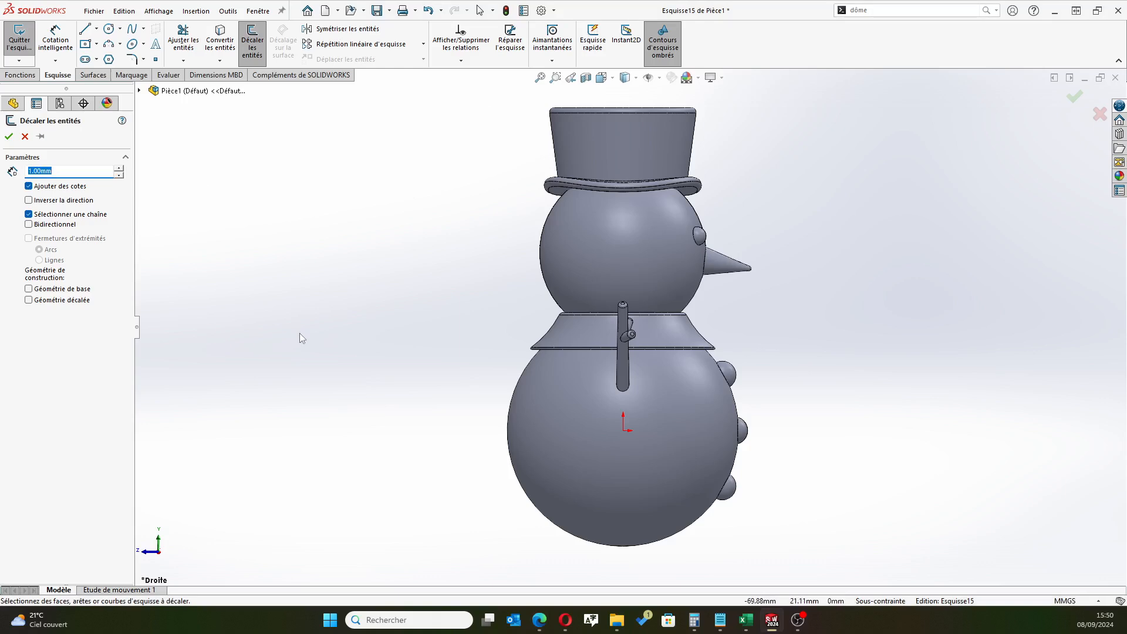
scroll(795, 380, "down", 6)
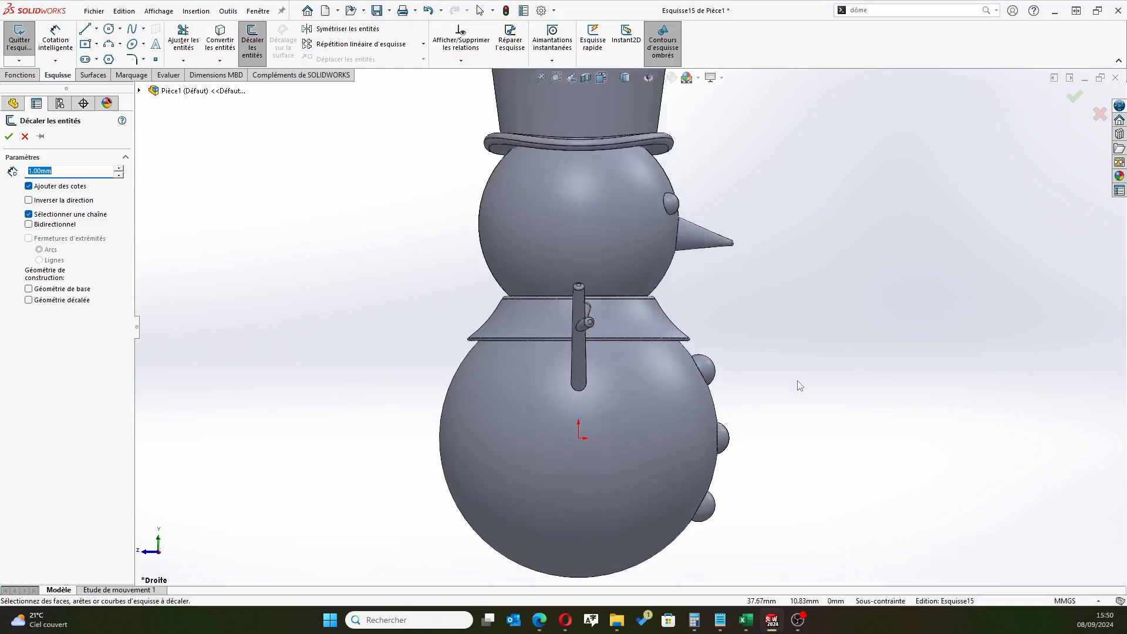
scroll(455, 174, "down", 3)
scroll(566, 216, "down", 3)
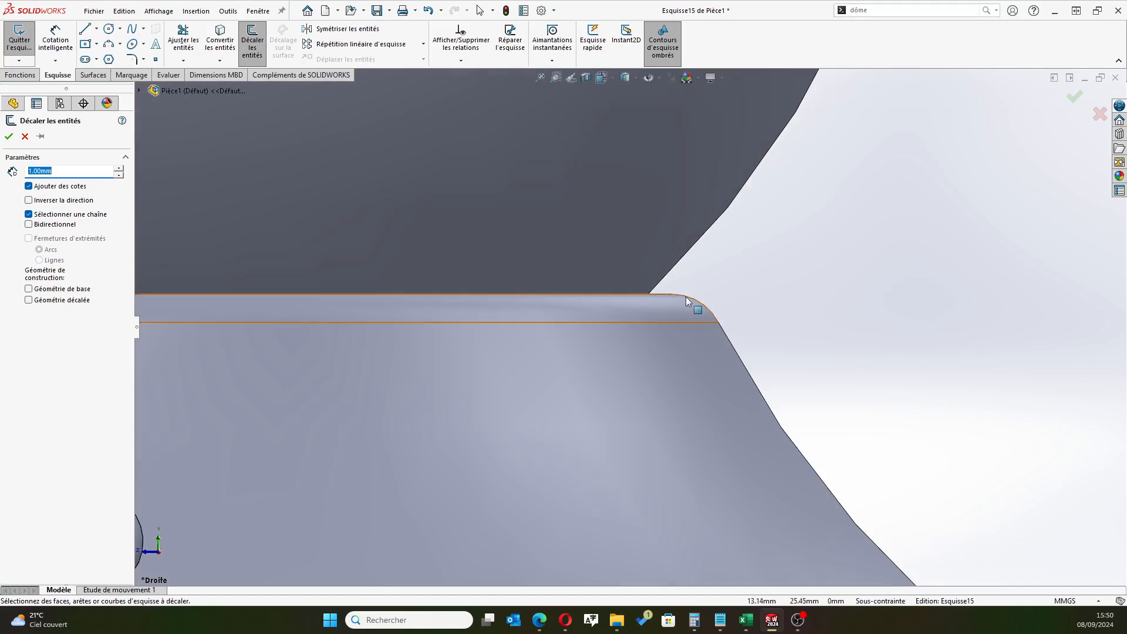
scroll(675, 294, "down", 5)
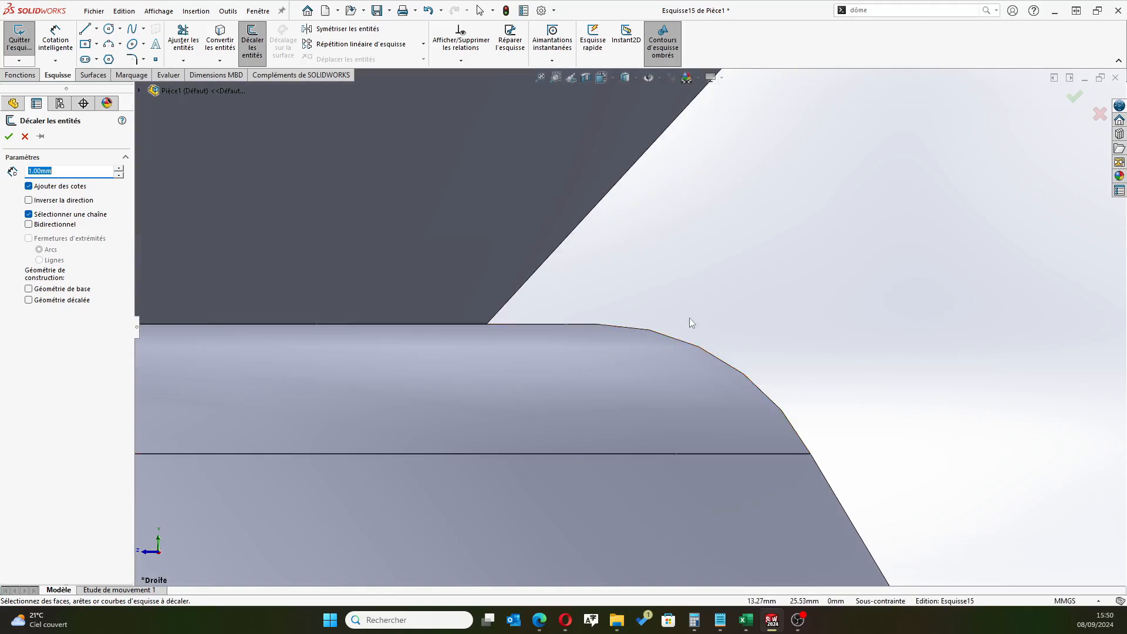
left_click(716, 356)
scroll(792, 327, "up", 3)
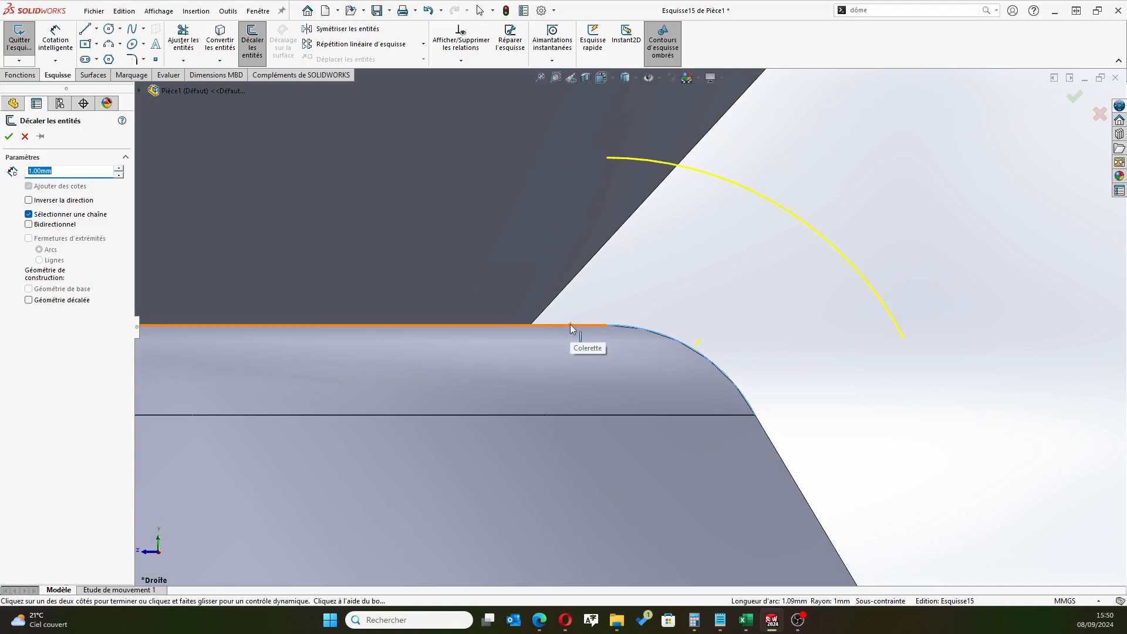
left_click(770, 440)
scroll(900, 477, "up", 3)
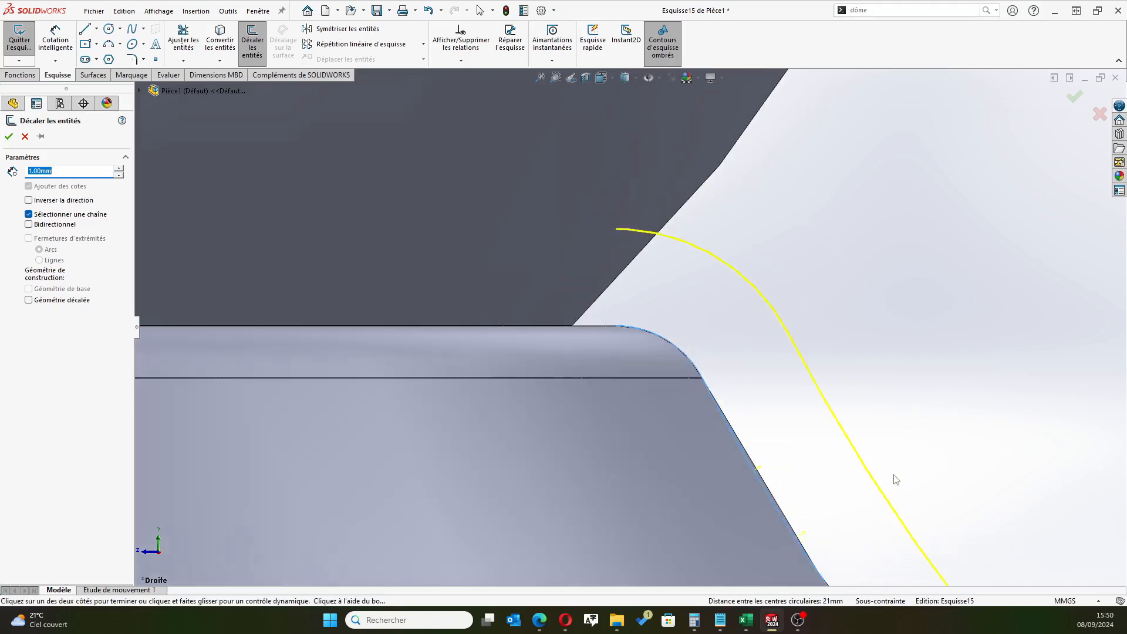
scroll(894, 476, "up", 3)
scroll(848, 435, "up", 3)
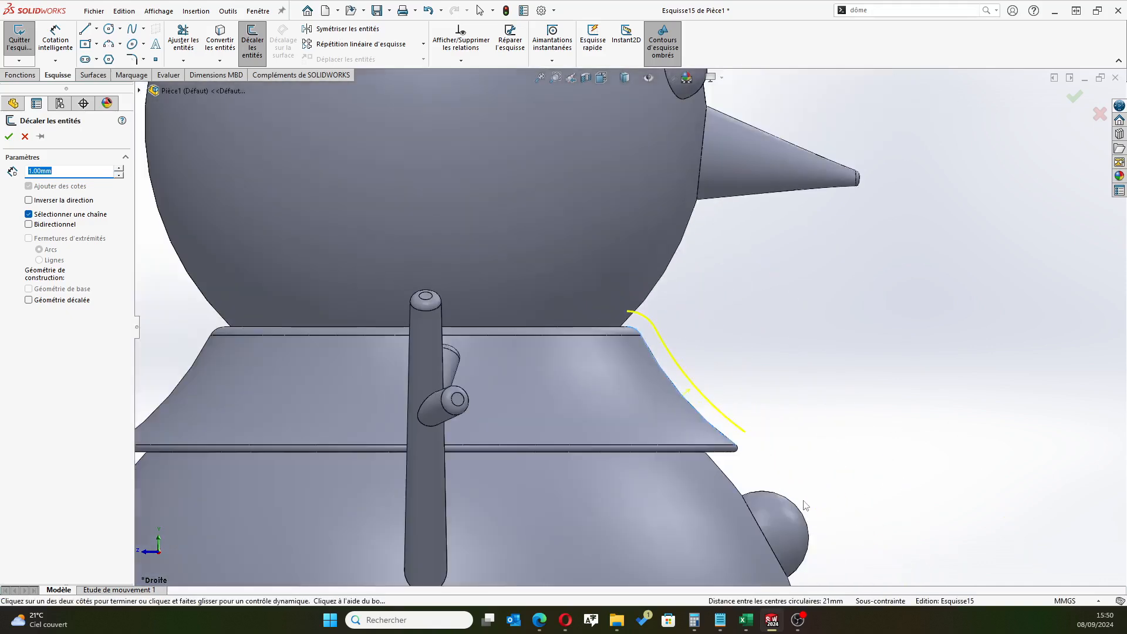
scroll(713, 456, "down", 5)
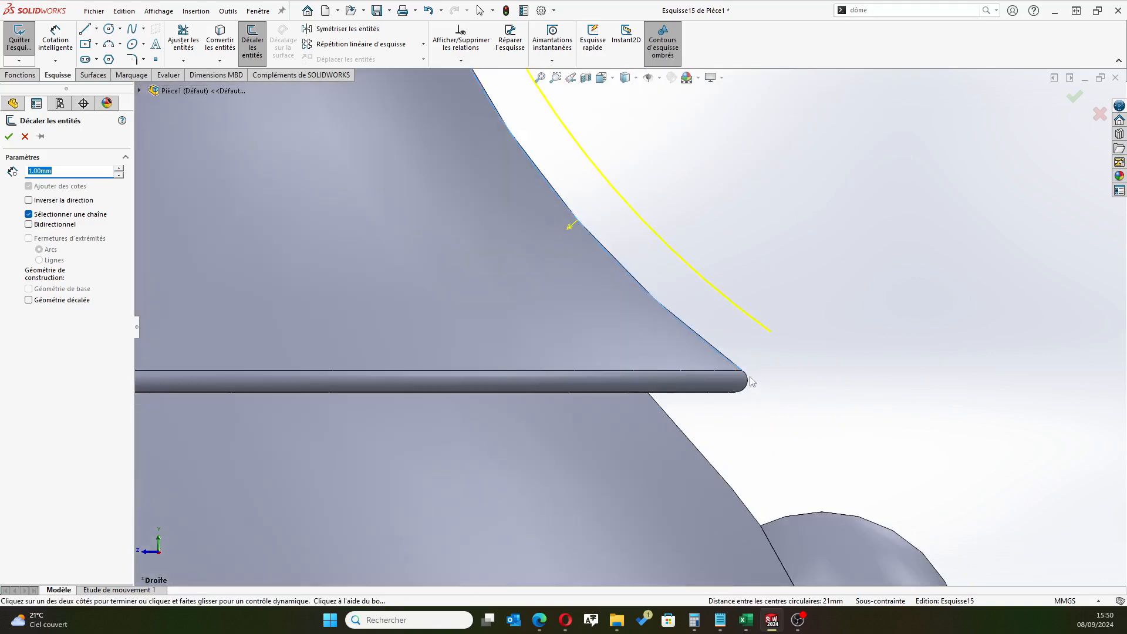
scroll(751, 382, "down", 2)
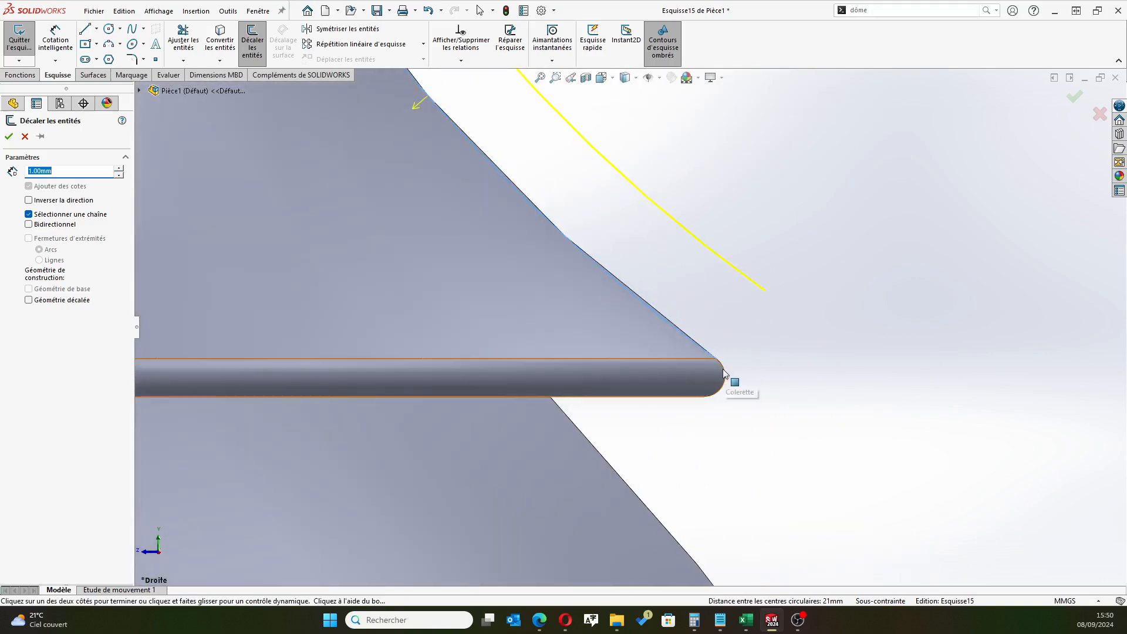
left_click(723, 369)
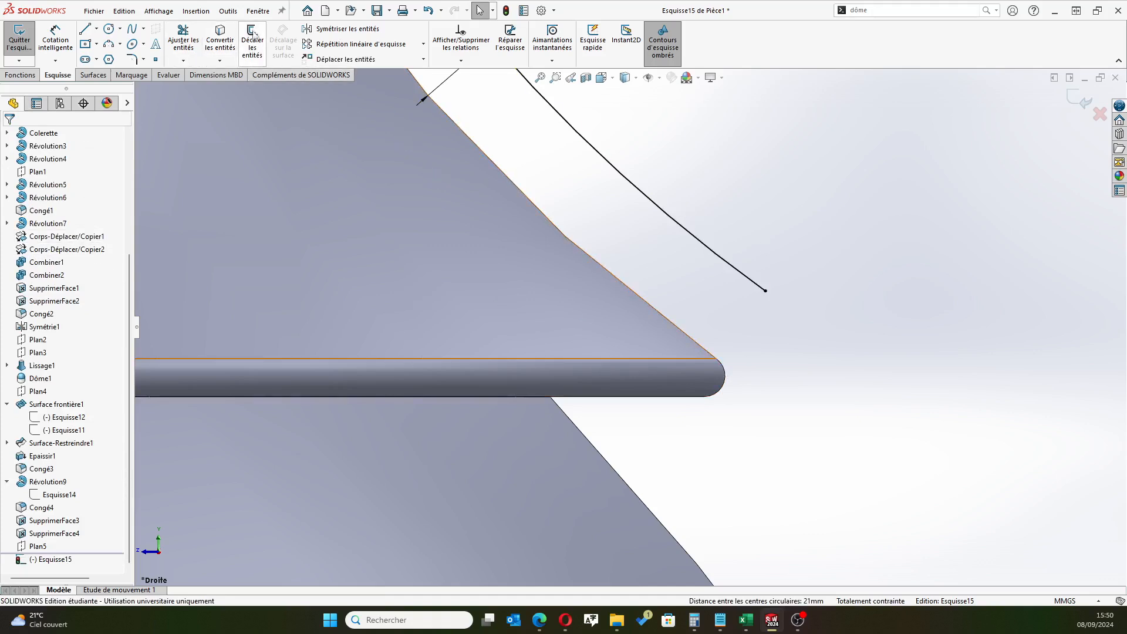
Offset the collar's rounded lower rim and its bottom edge outward by 1 mm
left_click(252, 41)
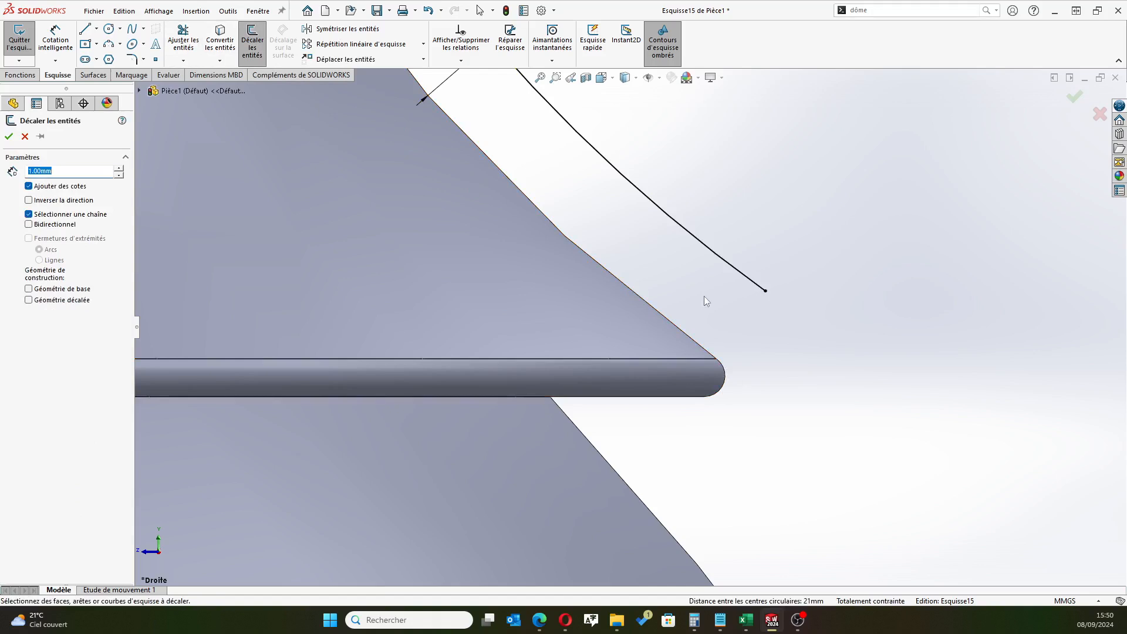
left_click(730, 375)
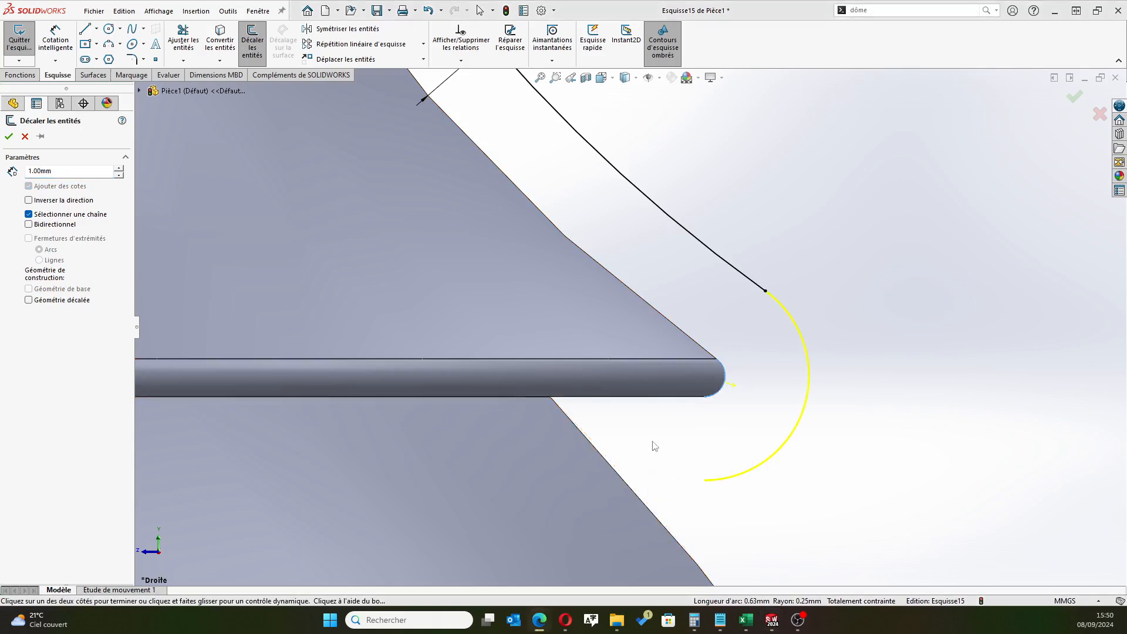
scroll(667, 407, "down", 4)
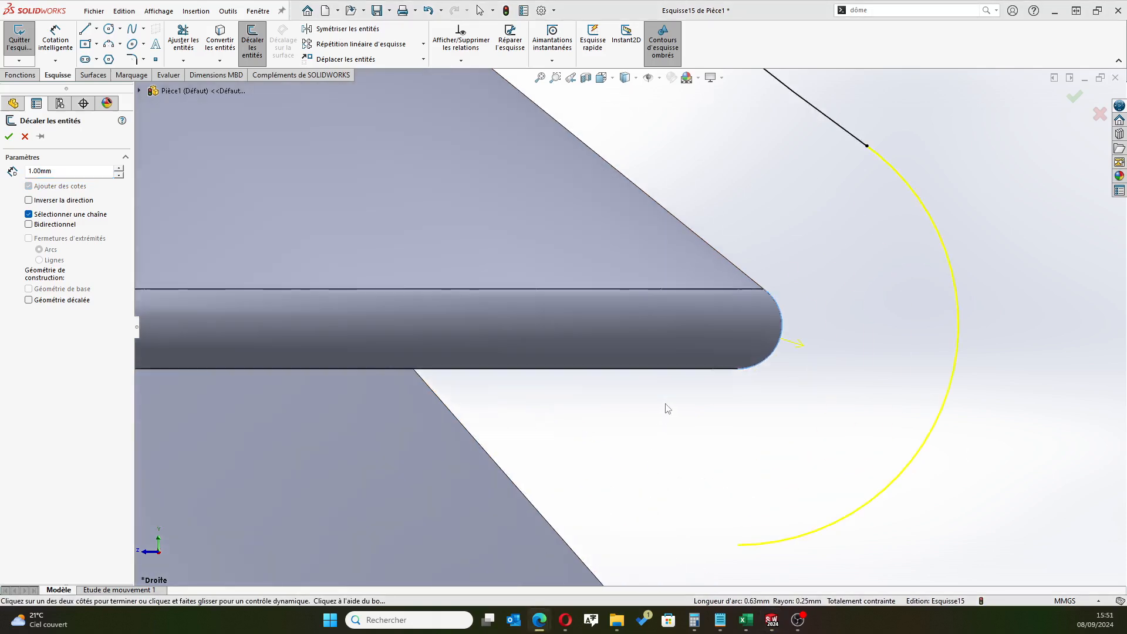
left_click(648, 371)
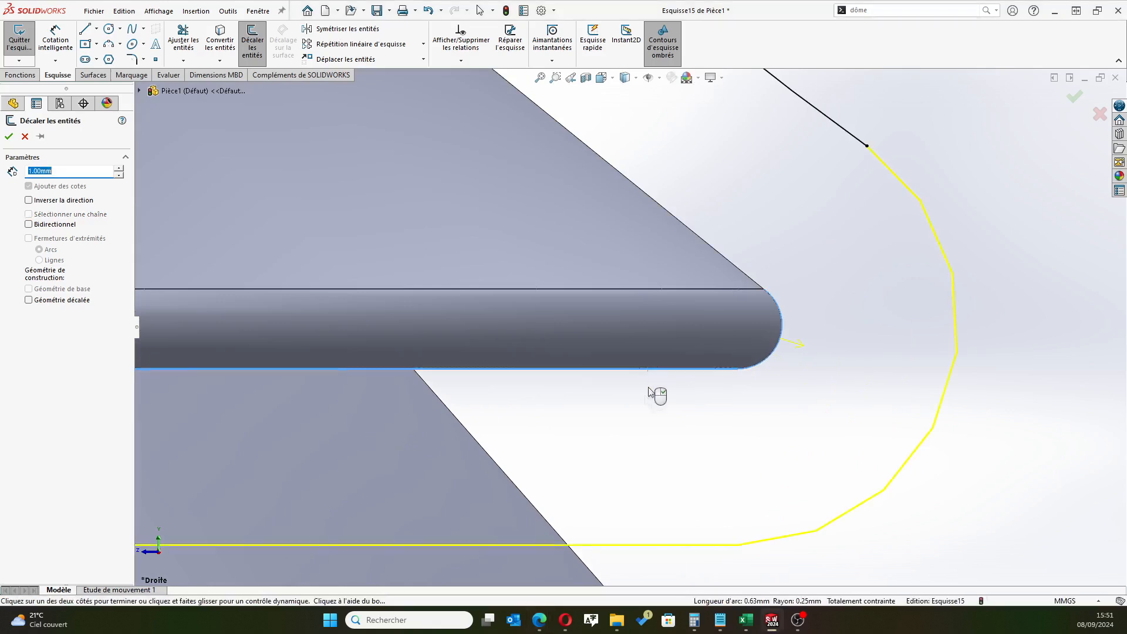
scroll(651, 530, "up", 3)
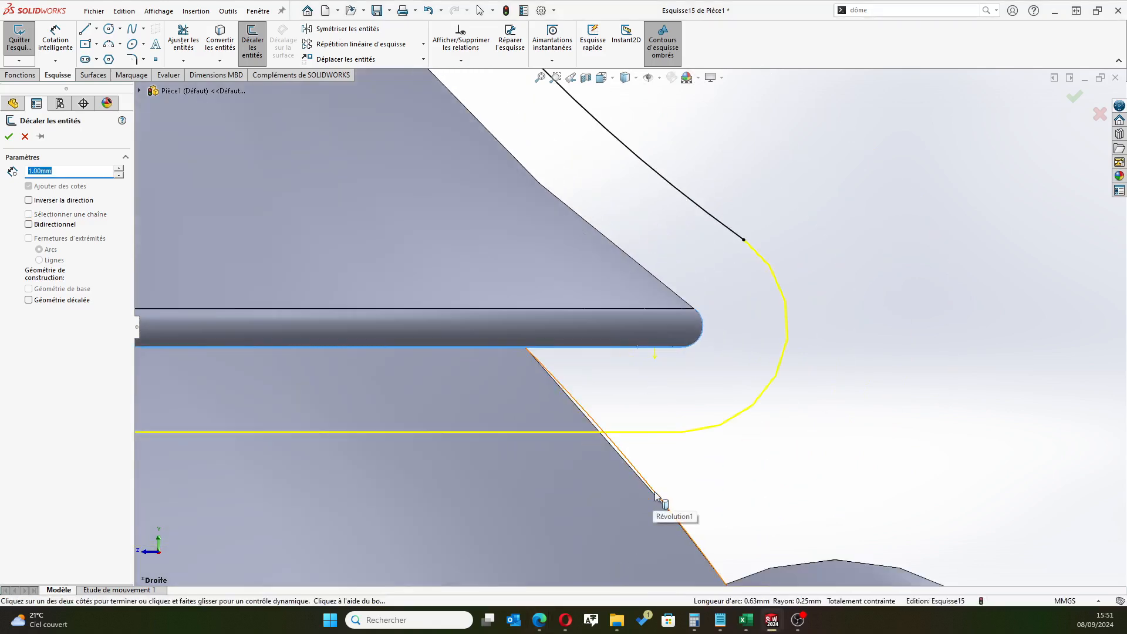
left_click(652, 495)
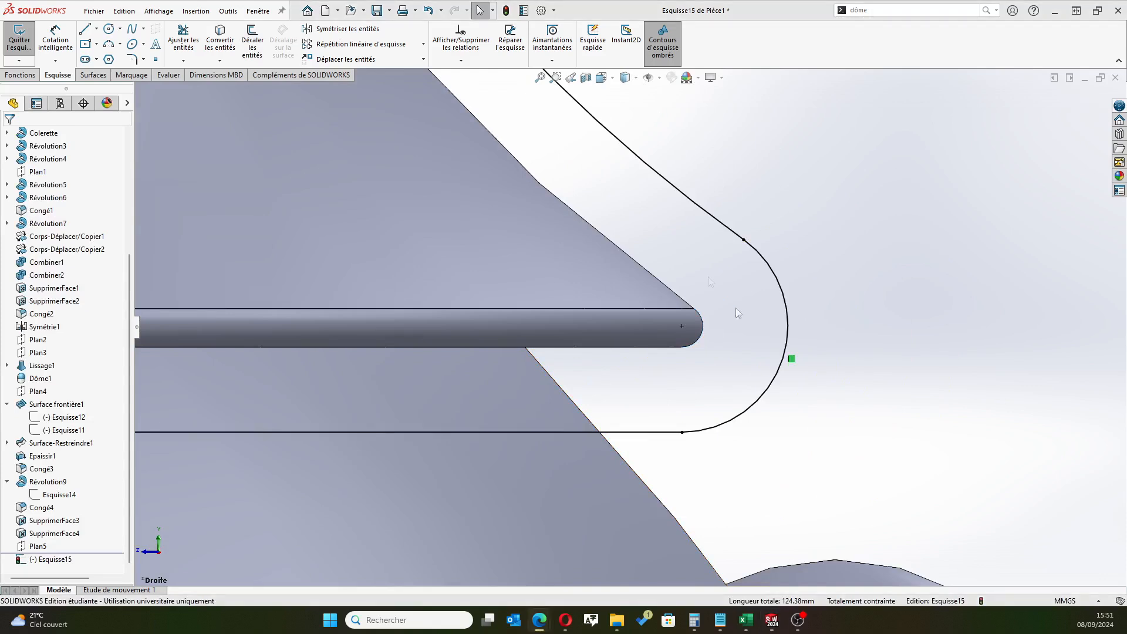
Try a 1 mm offset of the body's short edge between the collar and the top button, and delete the resulting curve
left_click(250, 41)
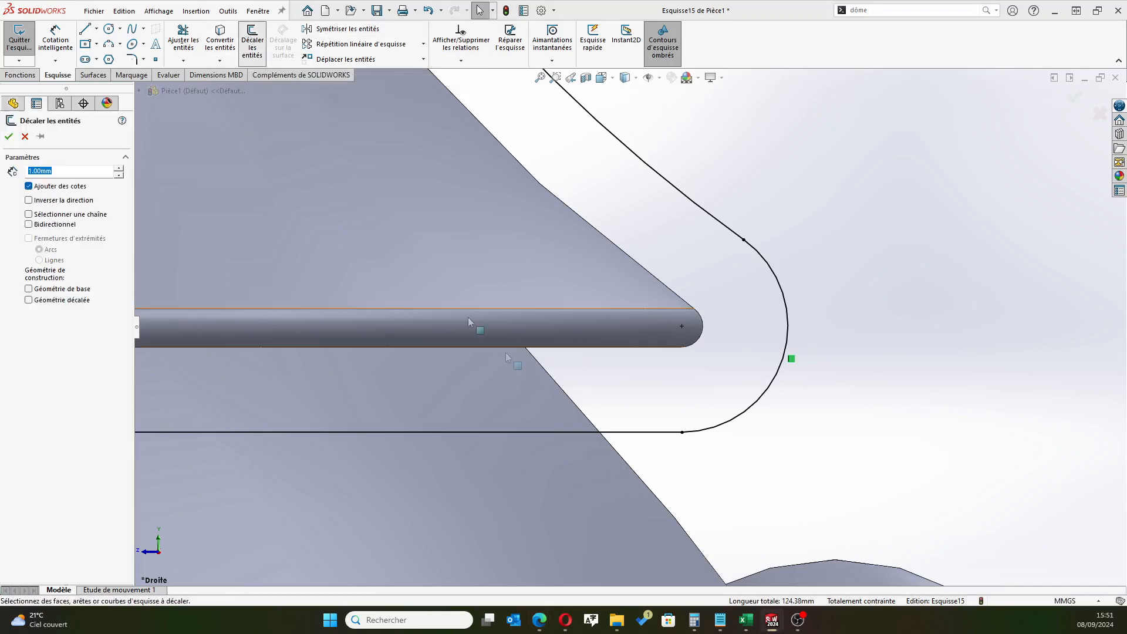
left_click(631, 466)
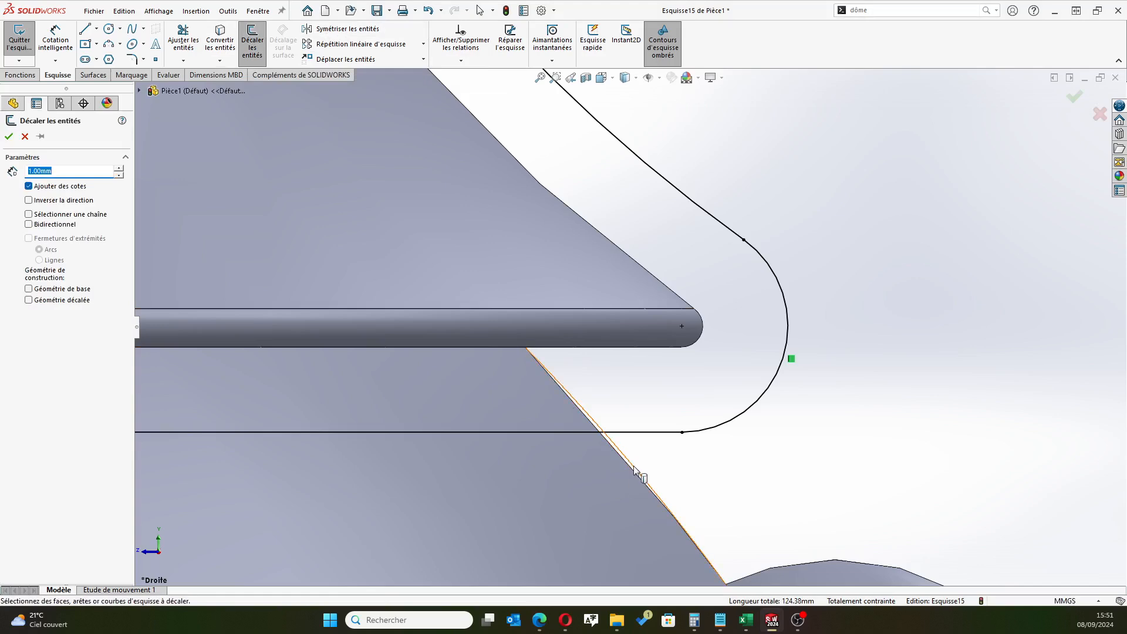
scroll(810, 470, "up", 3)
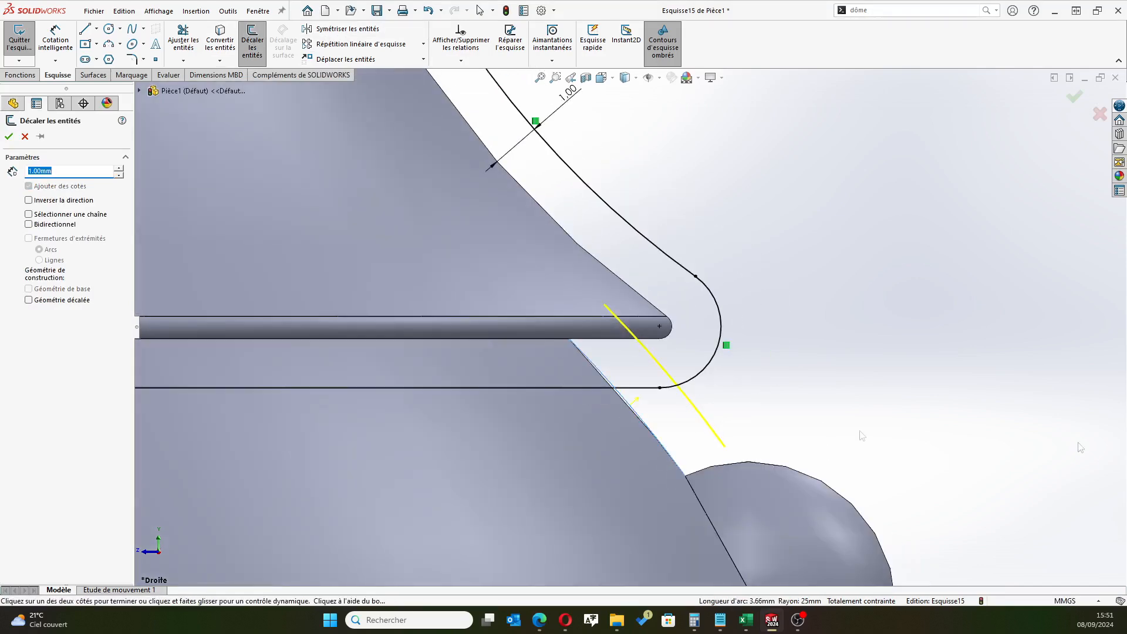
scroll(628, 325, "up", 5)
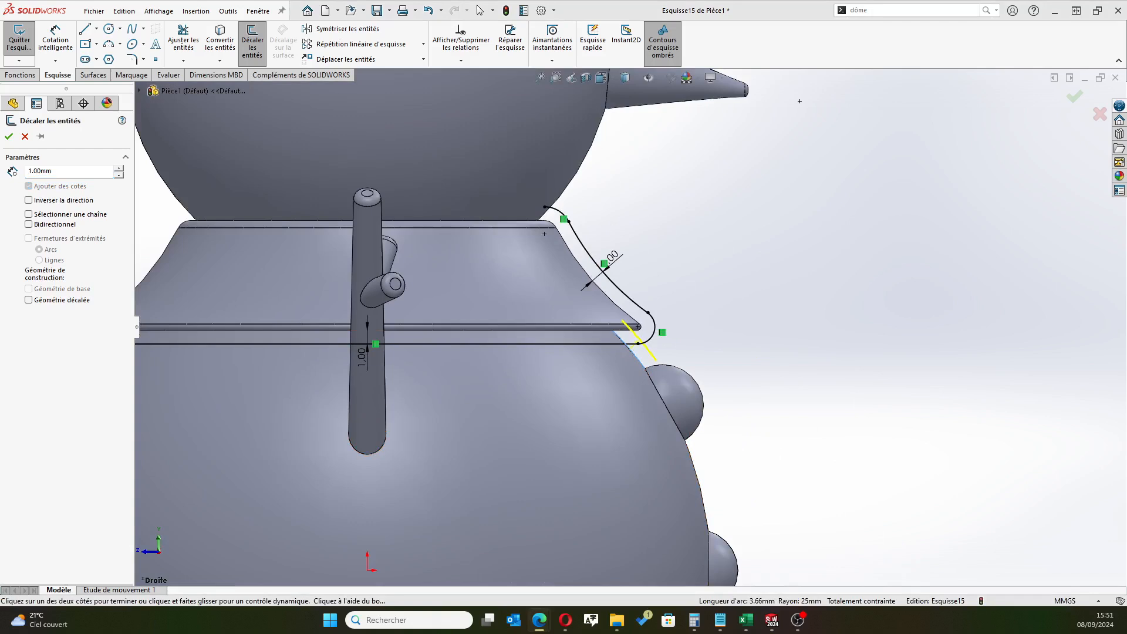
scroll(646, 420, "down", 4)
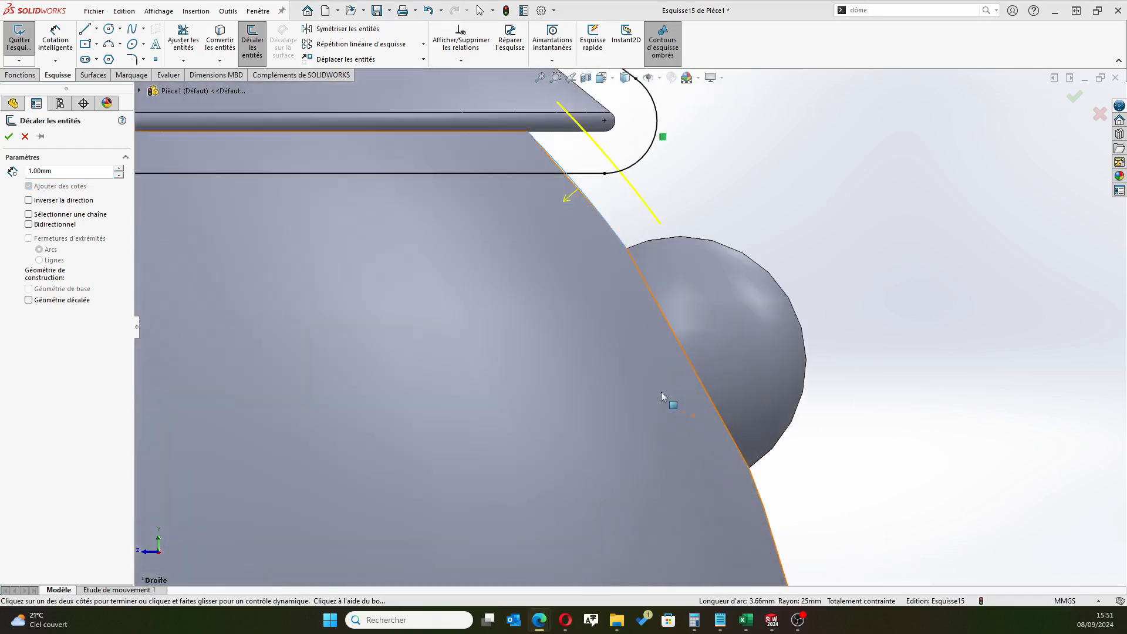
left_click(752, 476)
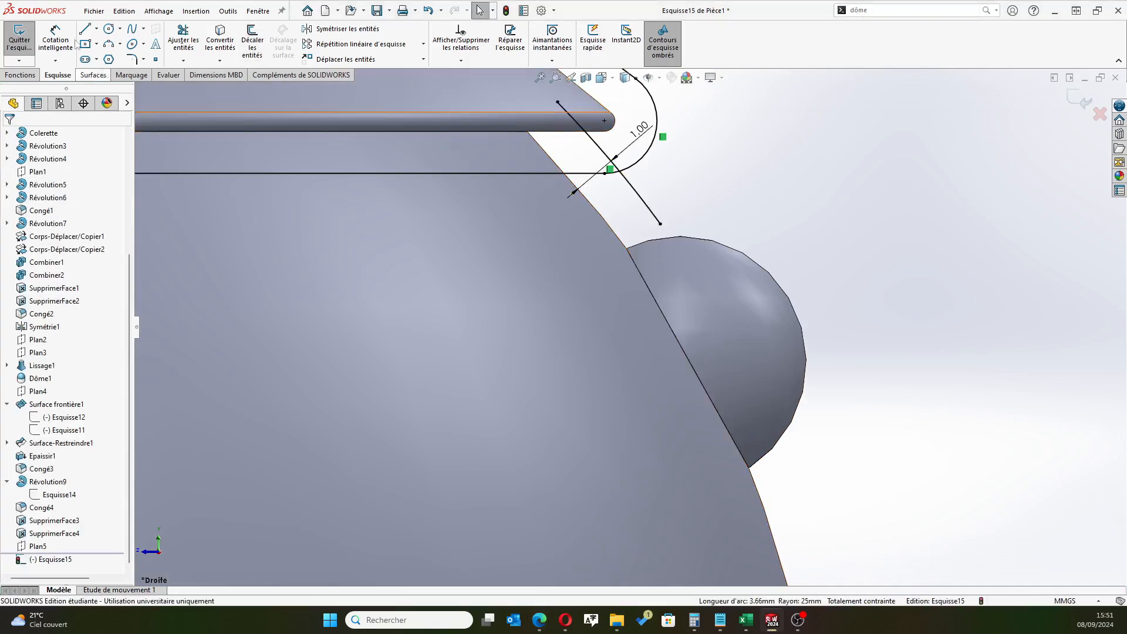
left_click(638, 198)
key("Delete")
Try to offset the outline of the lower body's spherical face by 1 mm
scroll(725, 424, "up", 4)
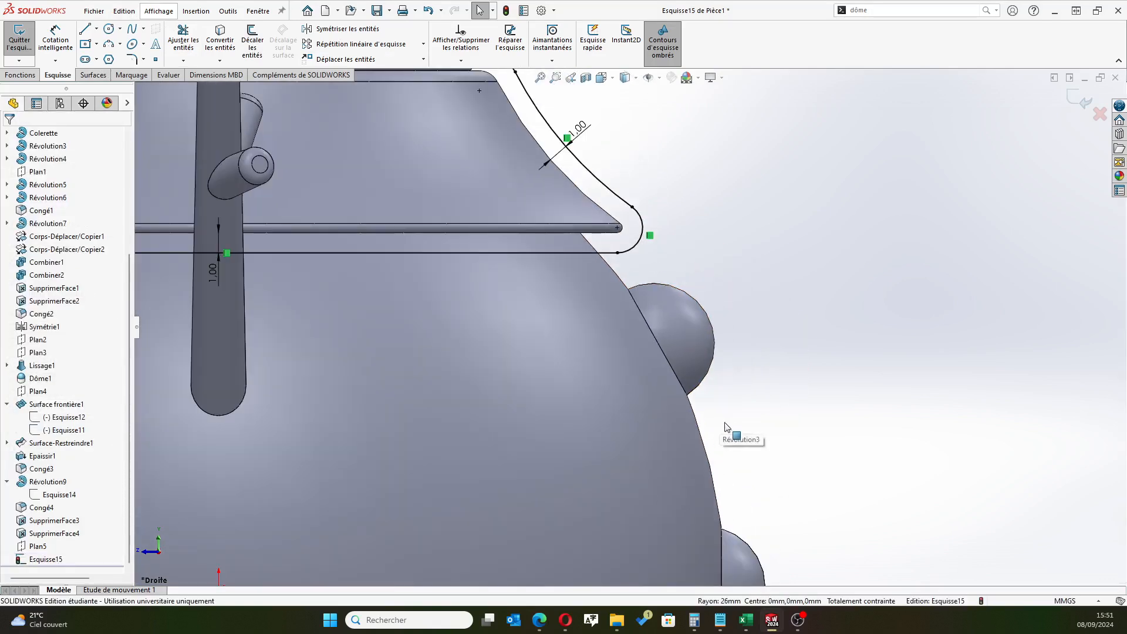
left_click(253, 41)
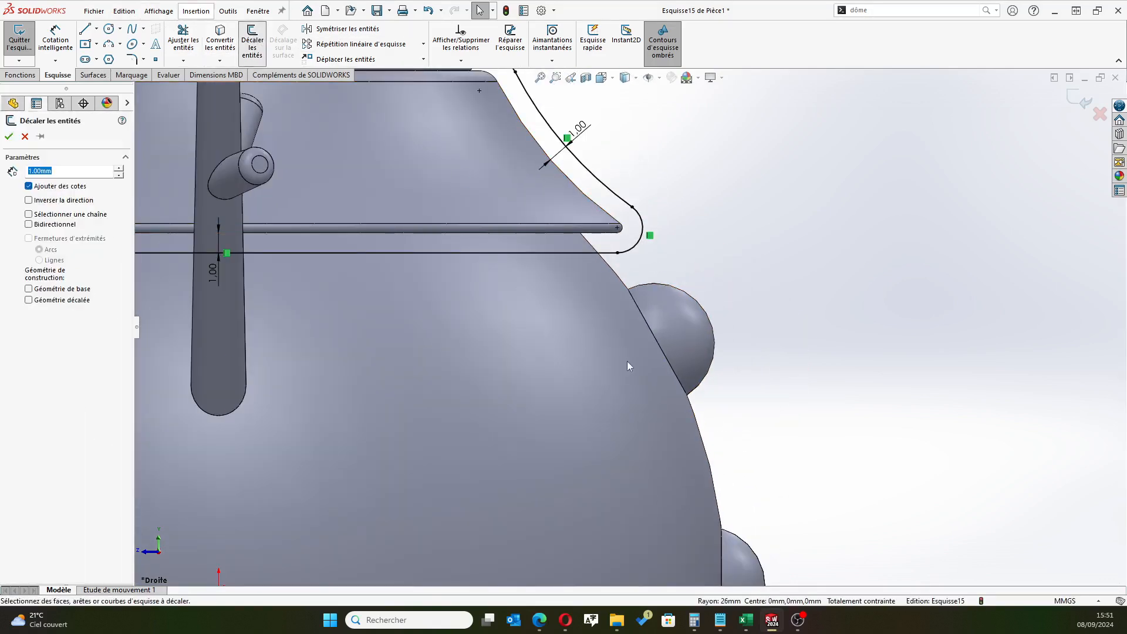
left_click(690, 412)
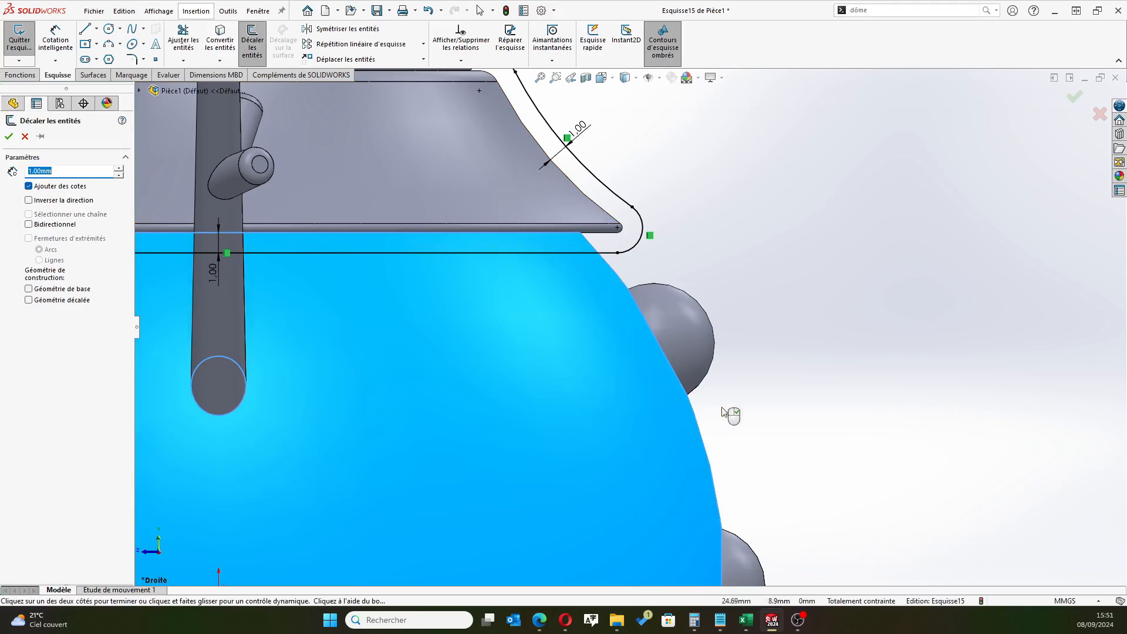
scroll(748, 384, "up", 4)
scroll(742, 386, "down", 4)
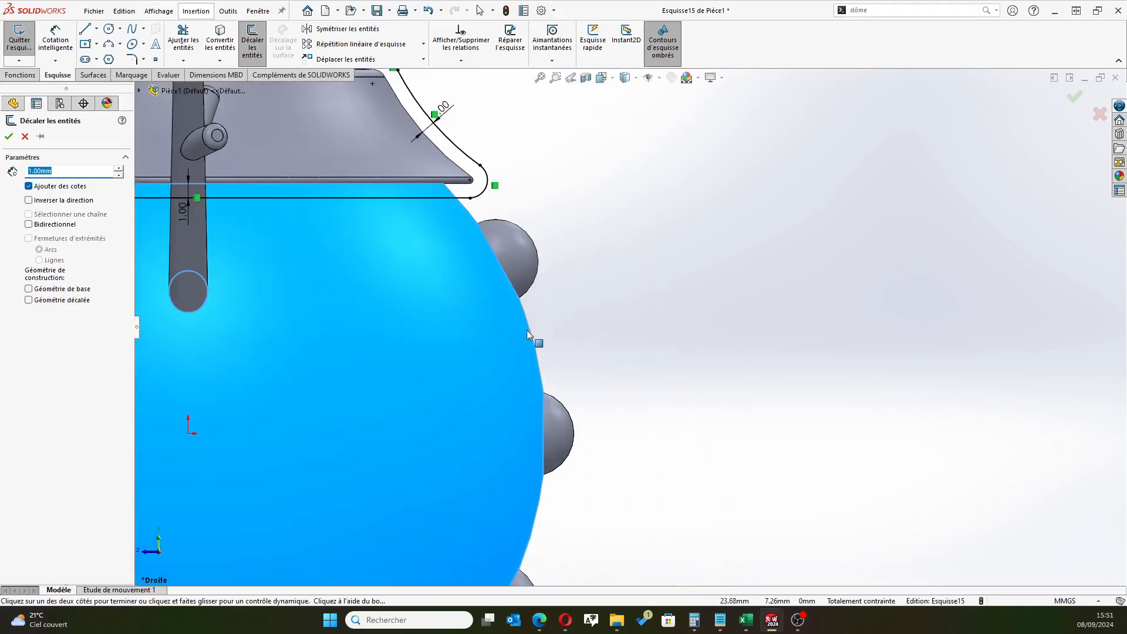
scroll(492, 489, "down", 3)
scroll(493, 489, "up", 4)
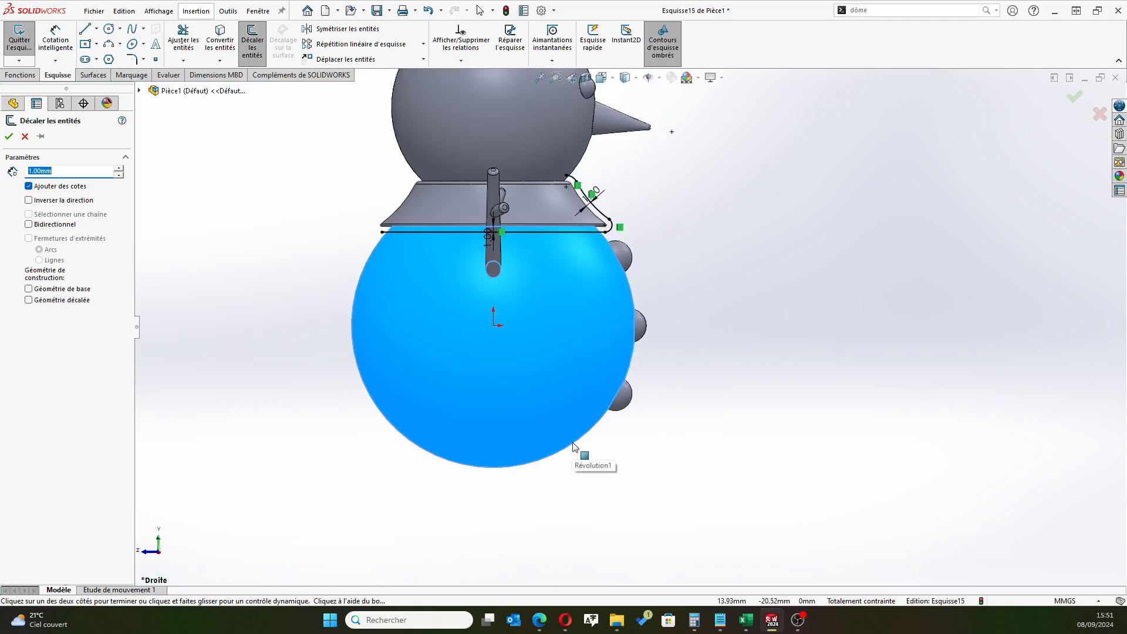
left_click(573, 447)
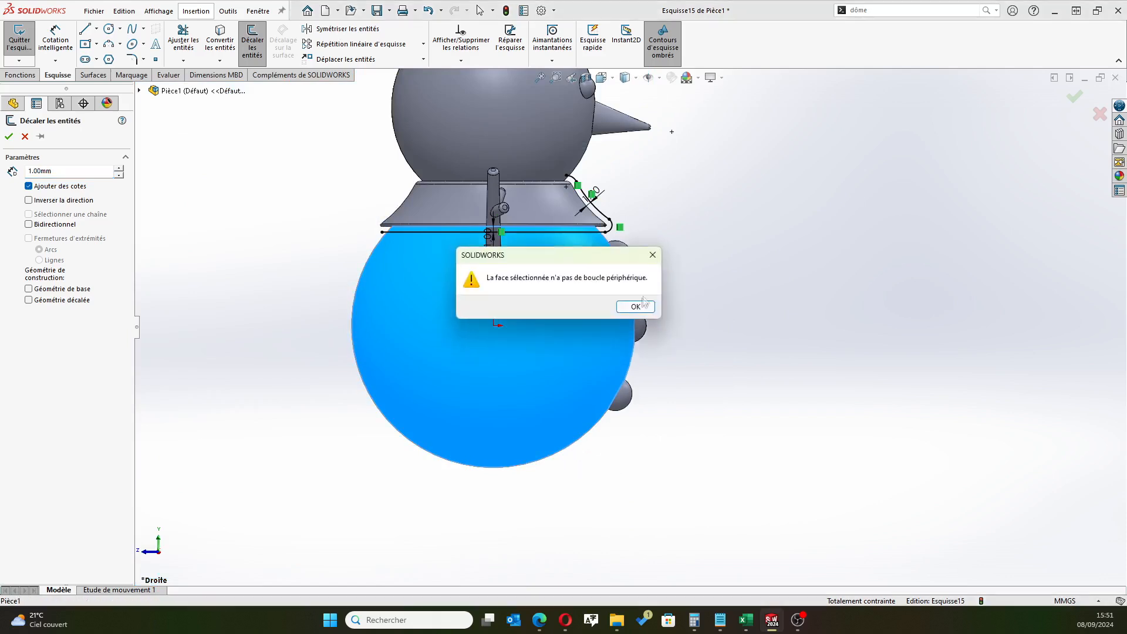
left_click(635, 306)
scroll(606, 259, "down", 5)
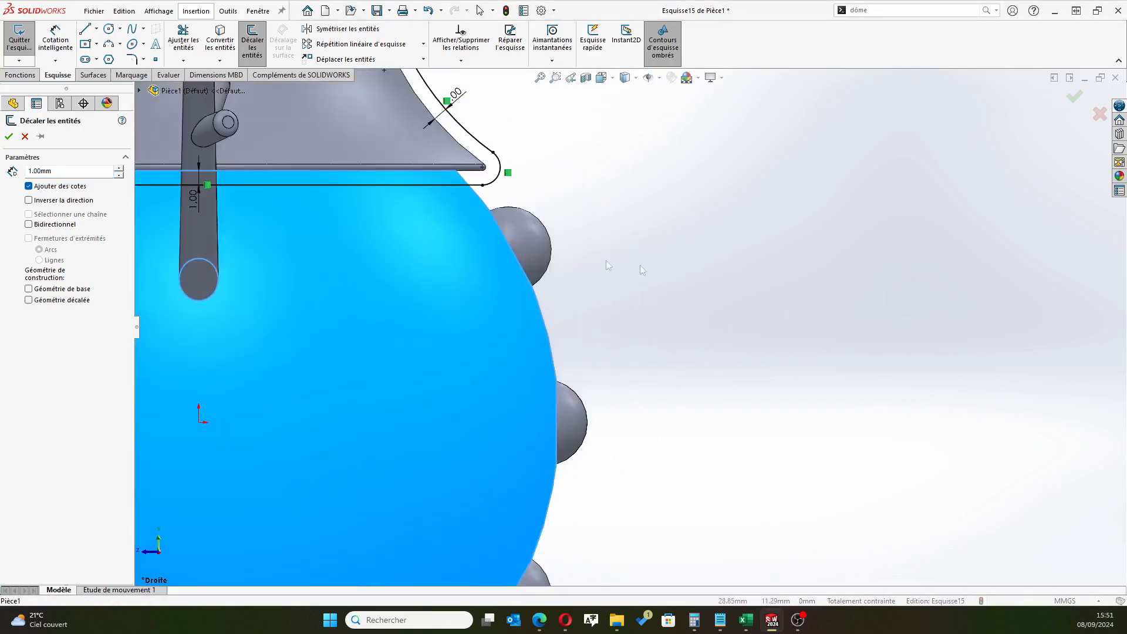
left_click(502, 238)
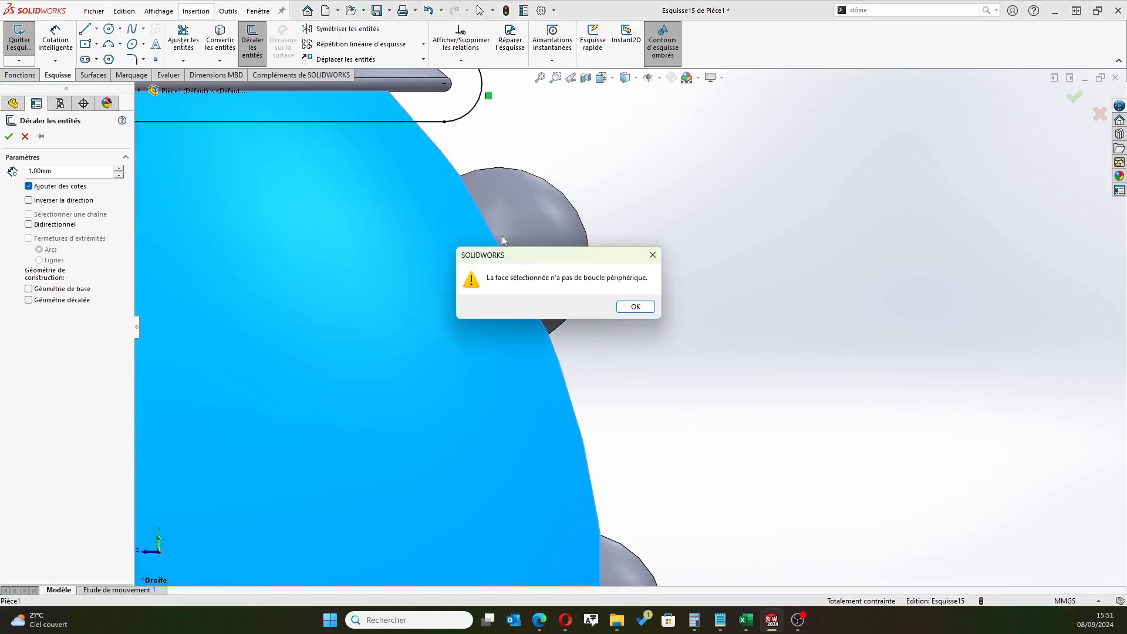
left_click(635, 306)
left_click(706, 317)
left_click(634, 306)
key("Escape")
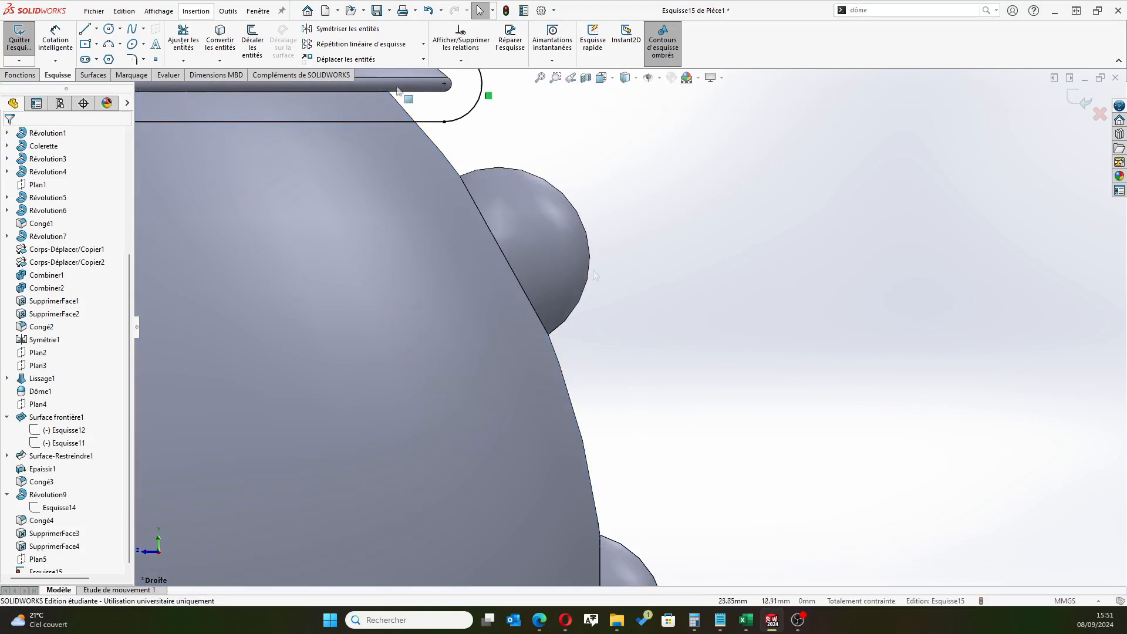
Offset the body's short edge below the collar and the adjoining straight edge at the top button outward by 1 mm
left_click(253, 41)
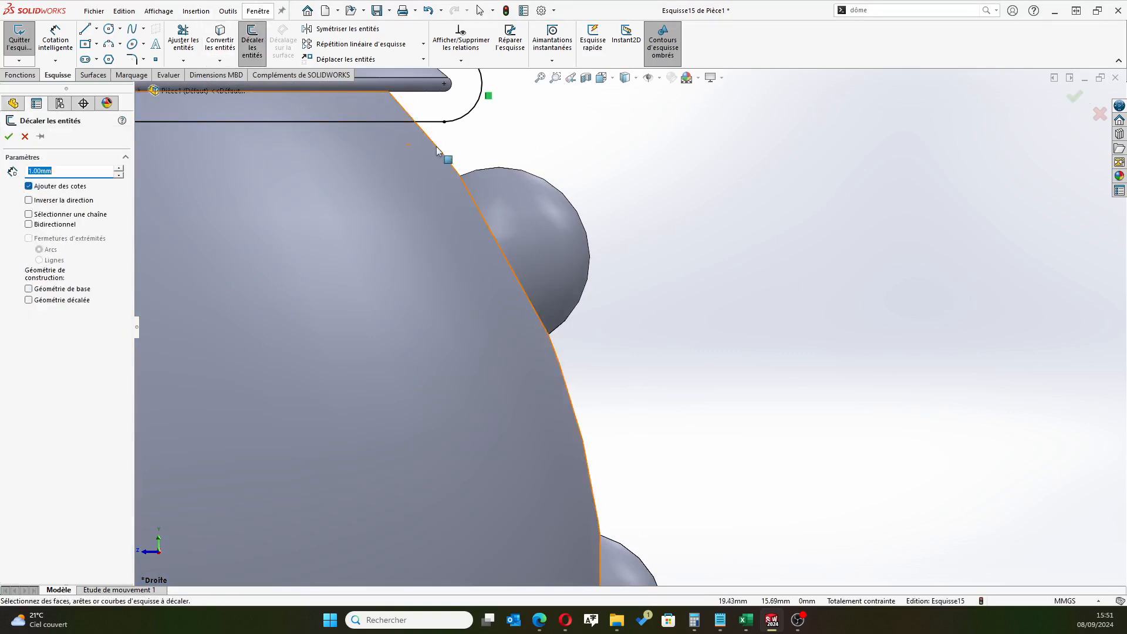
left_click(438, 151)
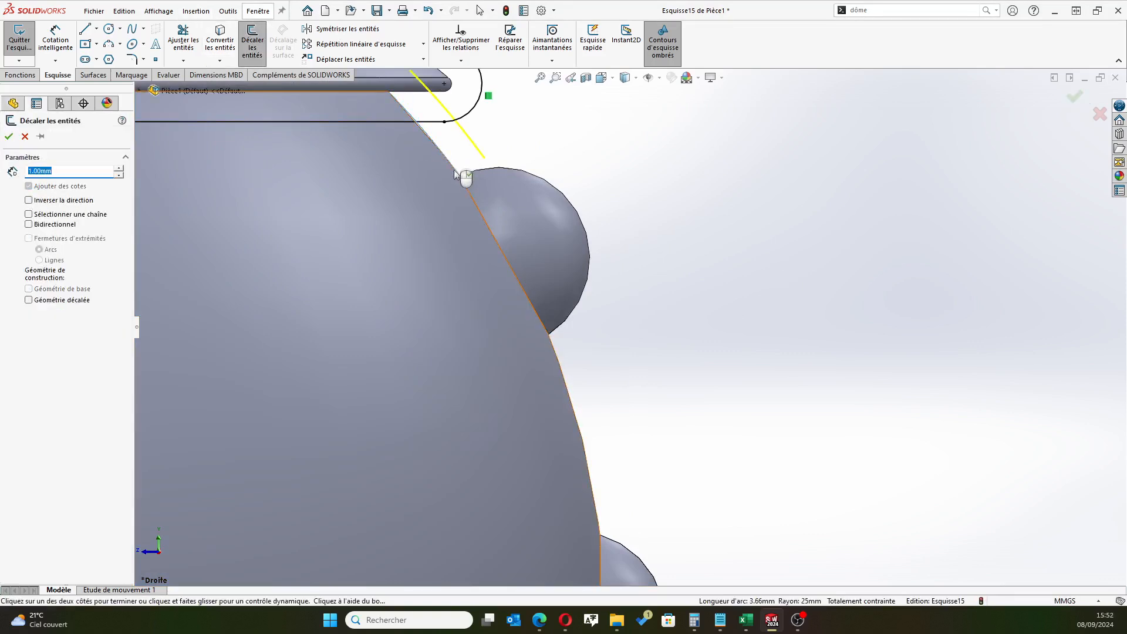
left_click(470, 198)
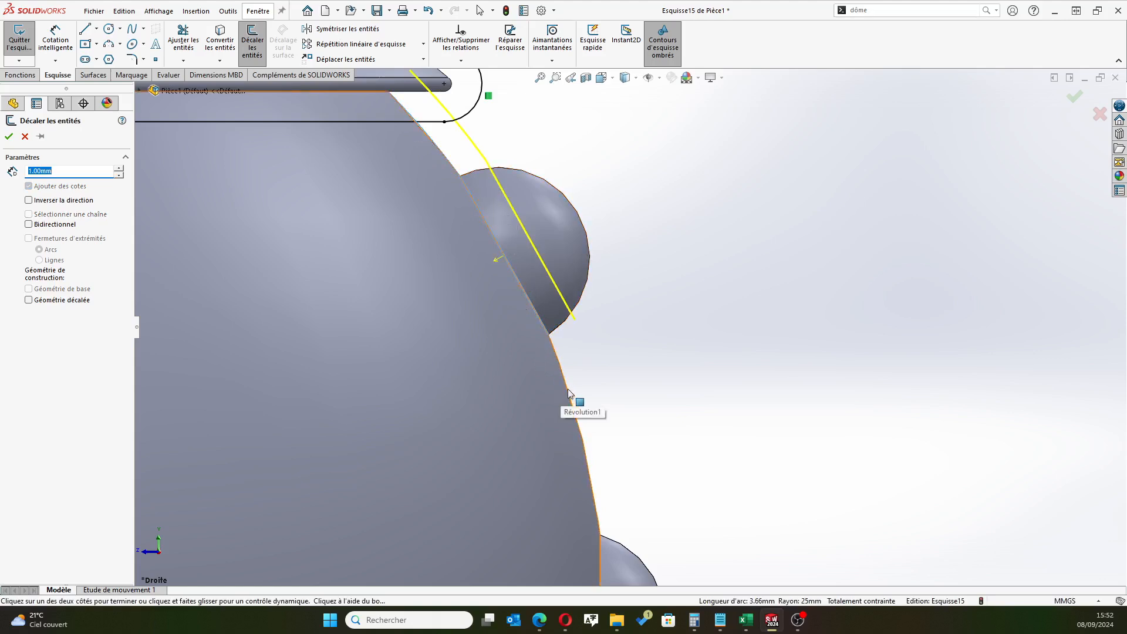
left_click(568, 388)
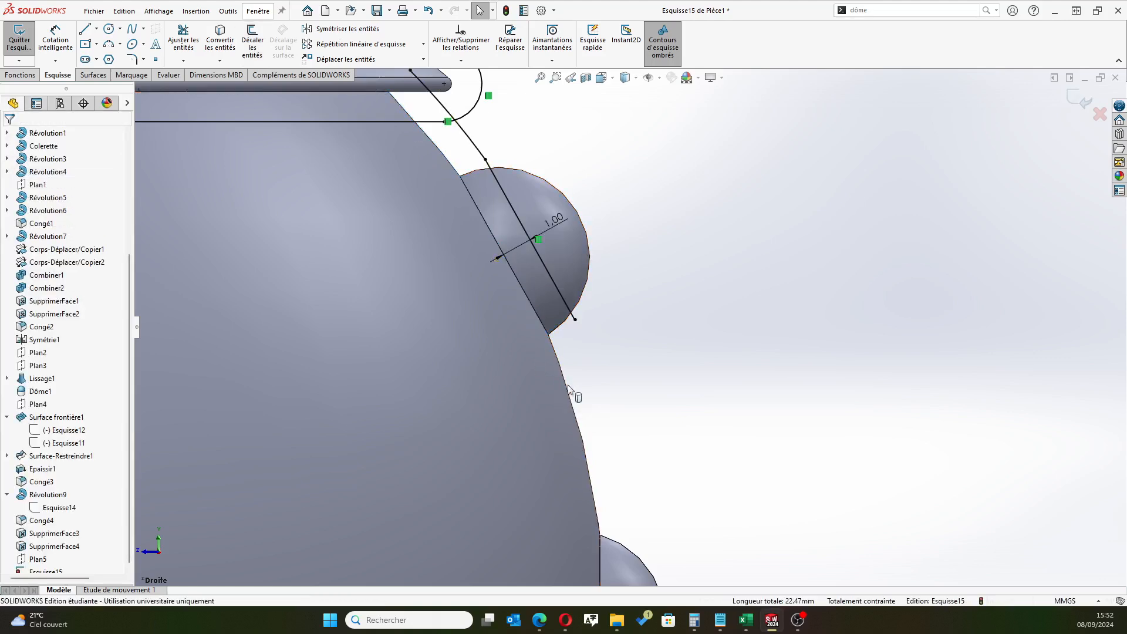
Offset the rest of the body outline outward by 1 mm, from below the top button past the lower two buttons and around the underside
scroll(614, 369, "up", 3)
left_click(253, 41)
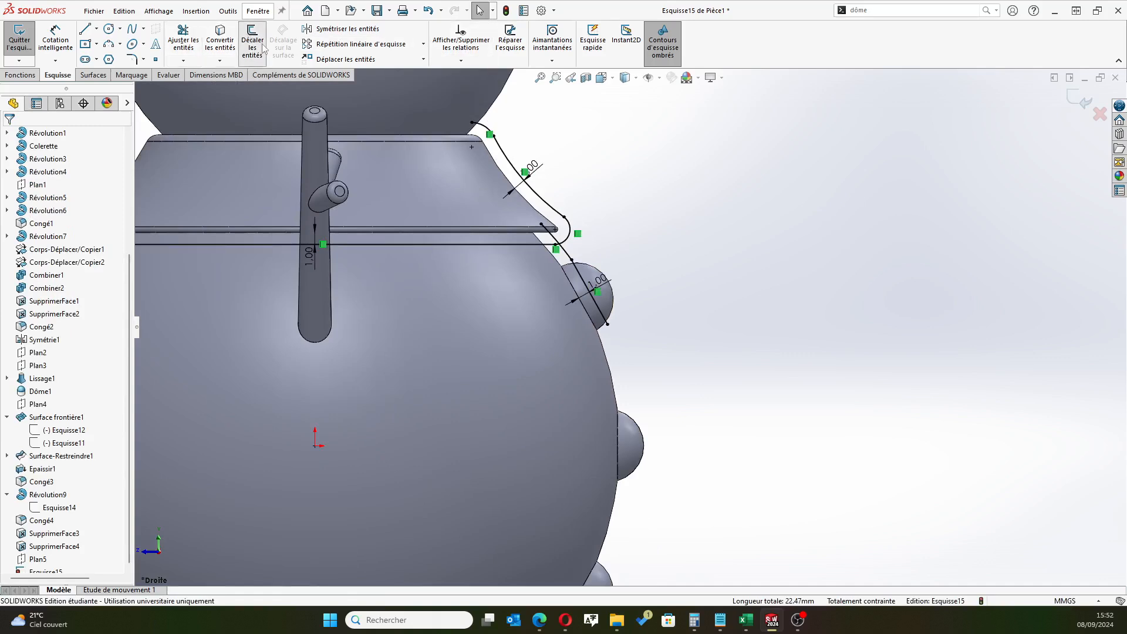
left_click(617, 378)
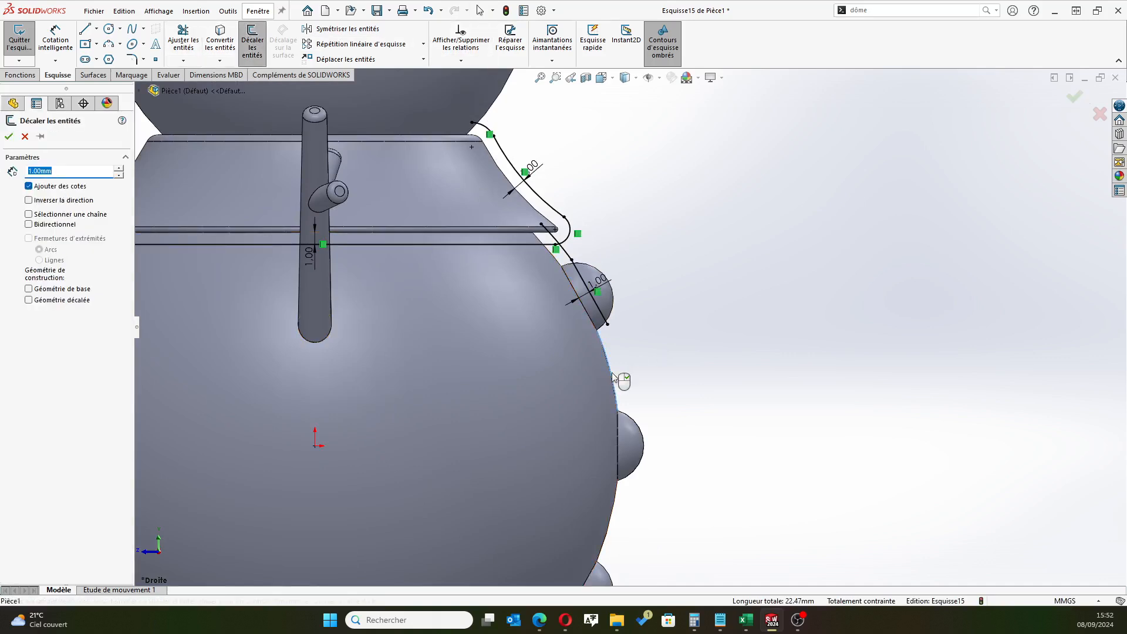
left_click(618, 448)
scroll(629, 520, "up", 1)
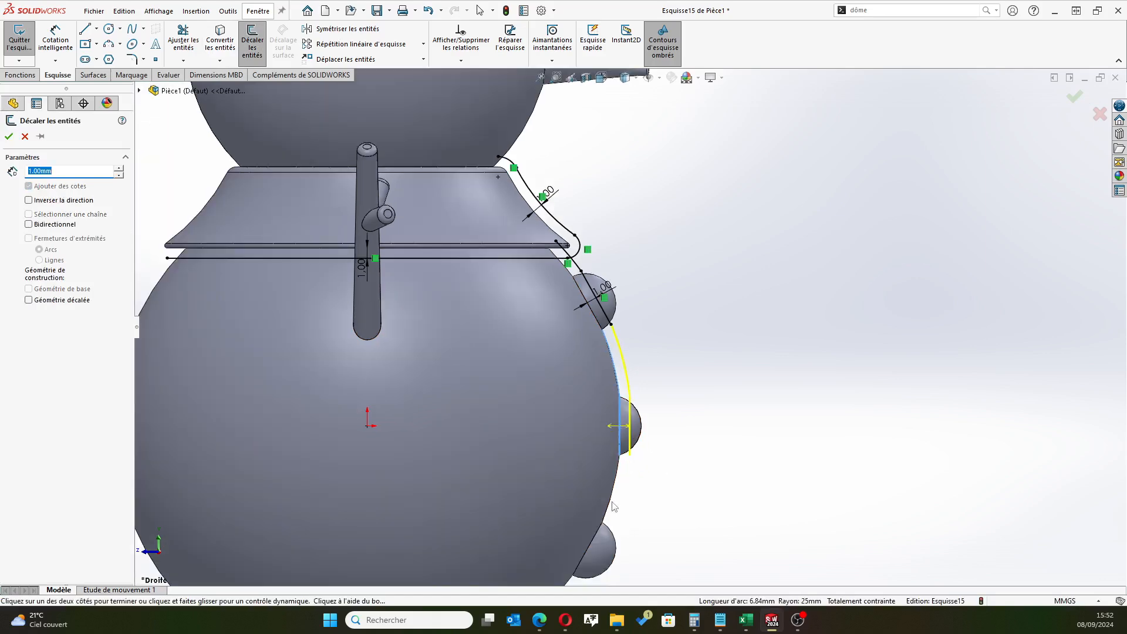
scroll(614, 506, "up", 4)
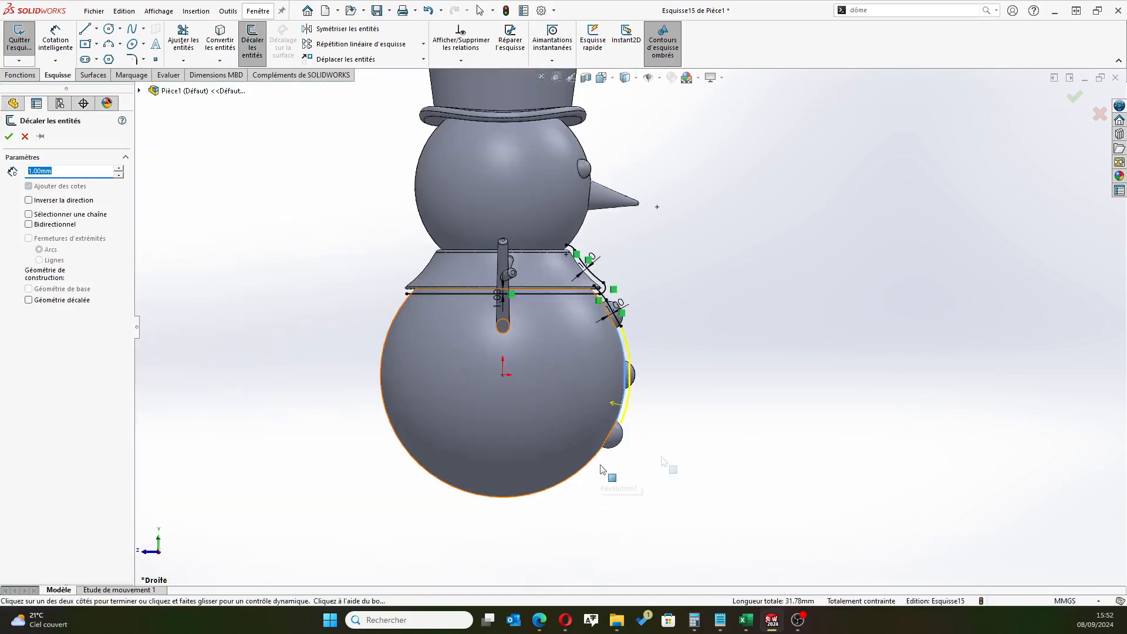
scroll(593, 472, "down", 5)
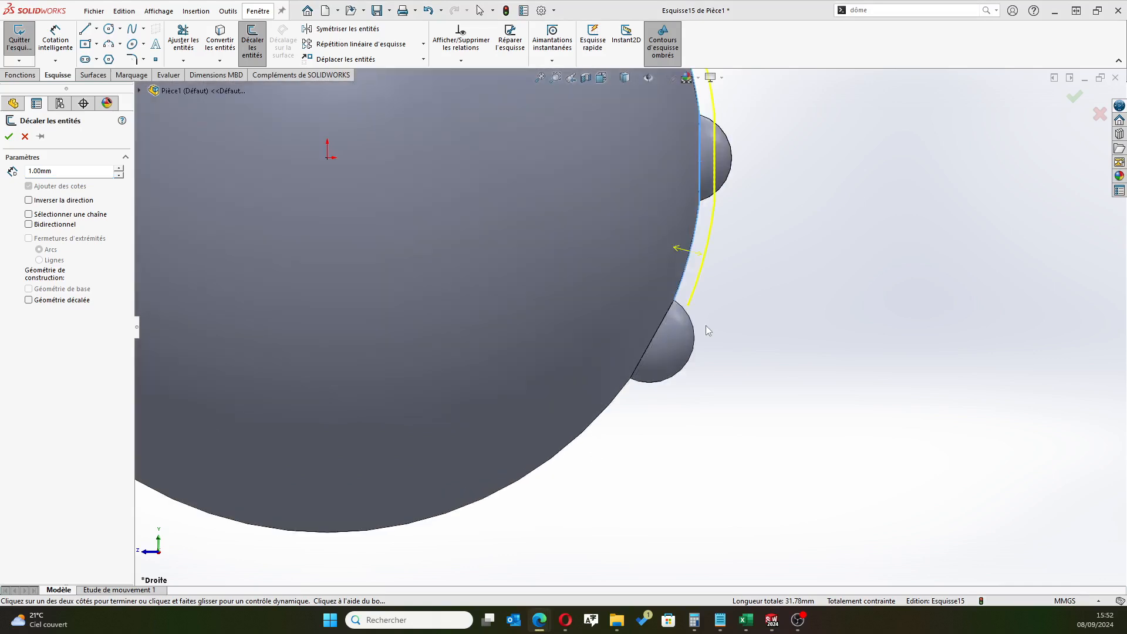
left_click(657, 340)
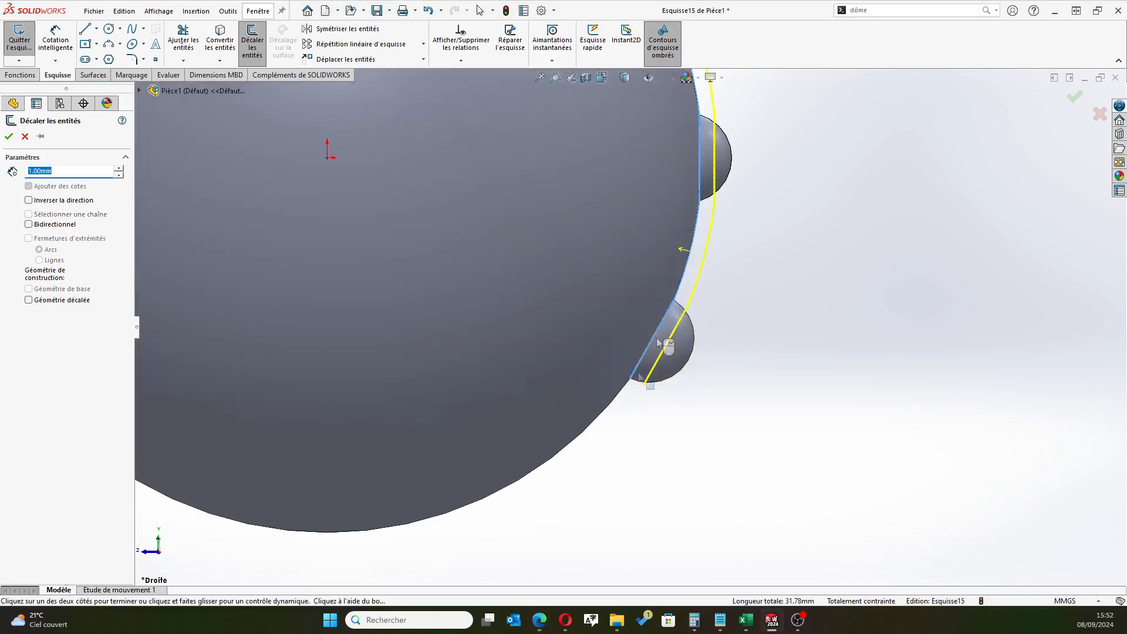
left_click(610, 412)
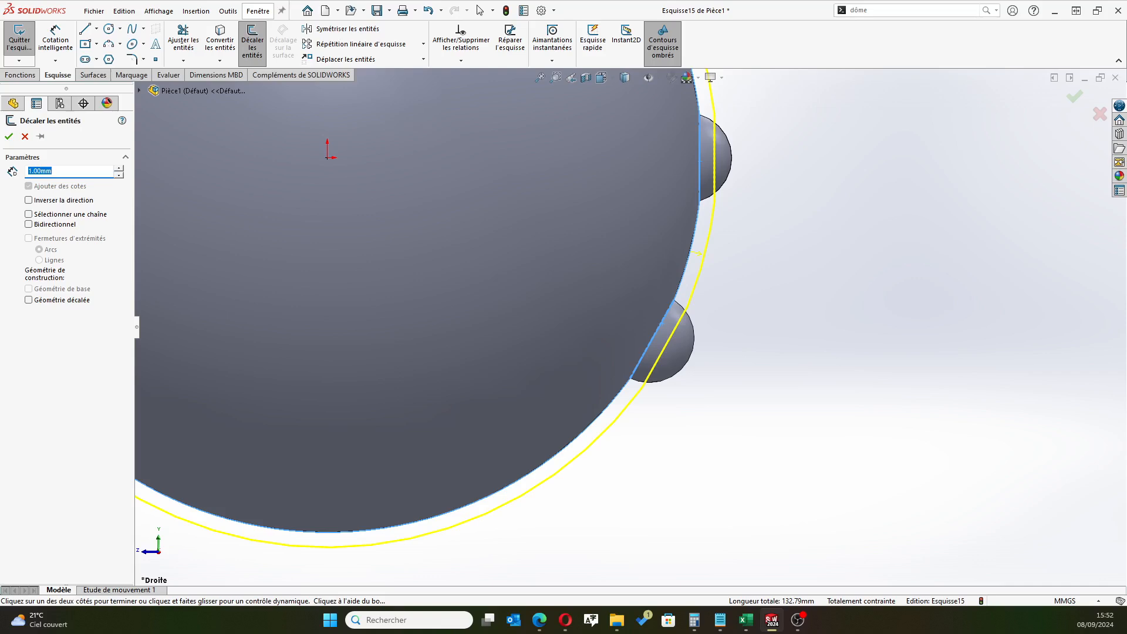
scroll(449, 309, "up", 4)
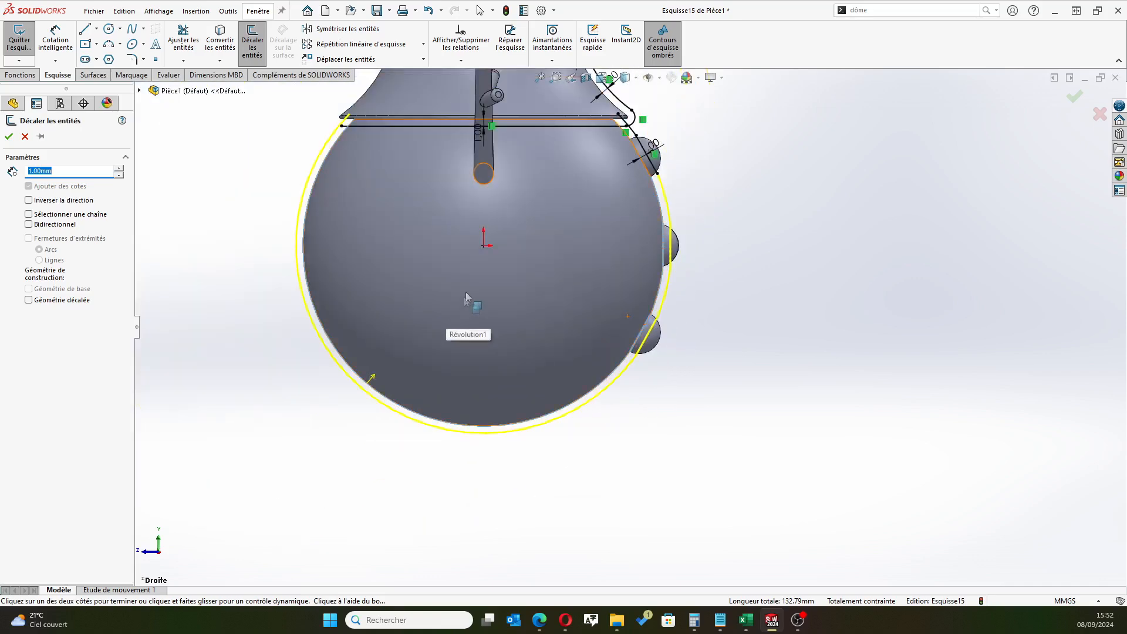
scroll(474, 280, "down", 2)
scroll(473, 280, "up", 3)
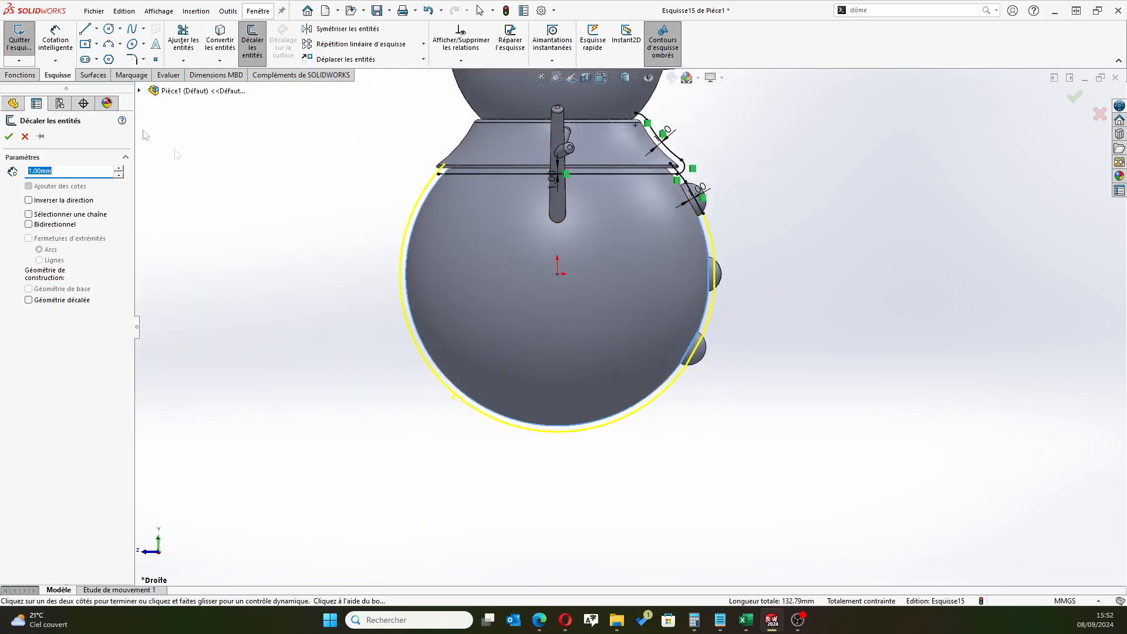
left_click(8, 137)
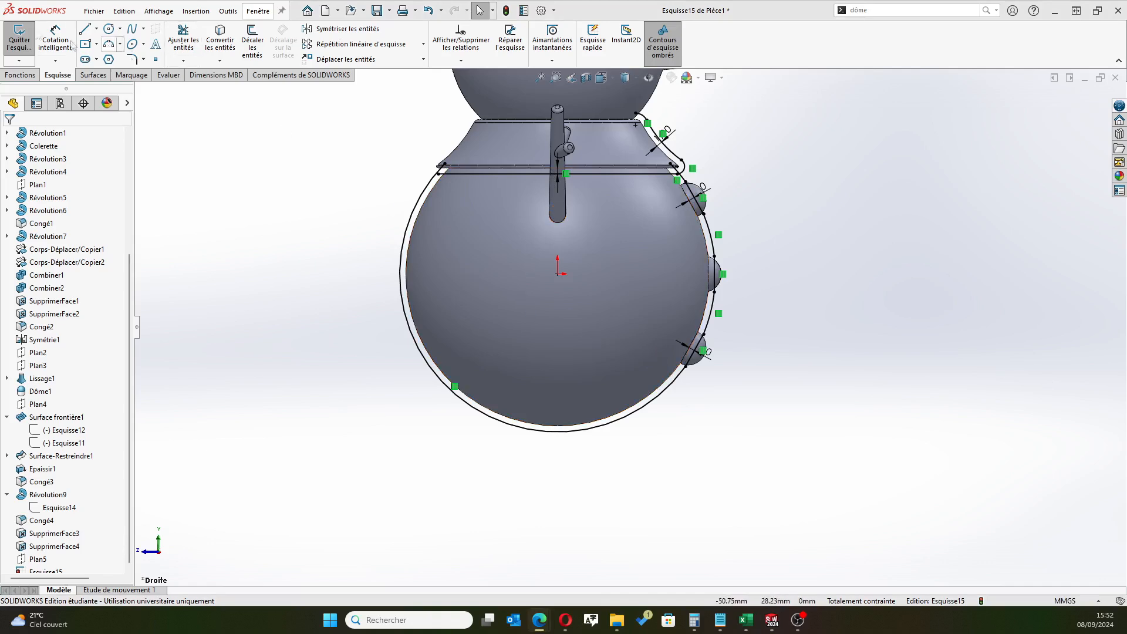
Sketch a horizontal line about 33 mm long from directly below the origin to beyond the body's front, crossing the lowest button
left_click(87, 32)
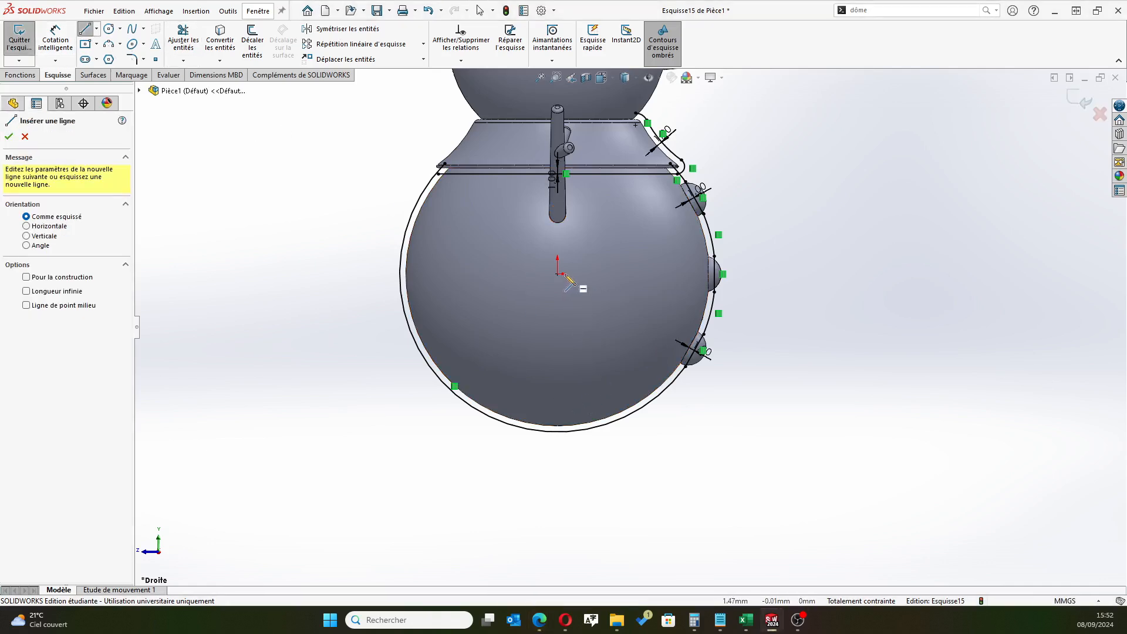
left_click(558, 356)
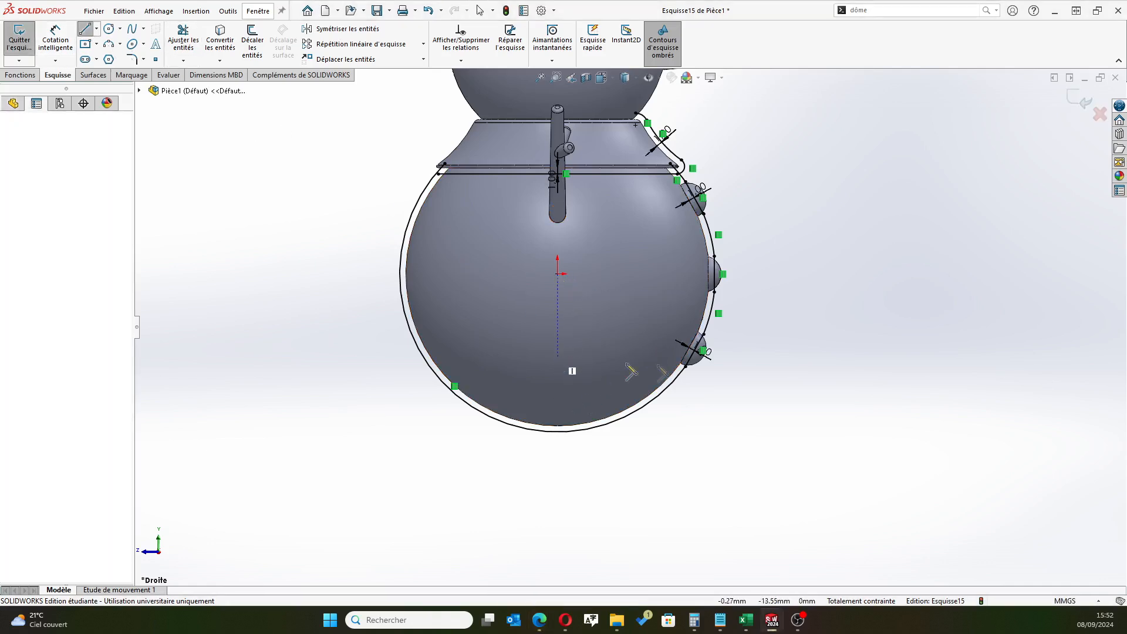
left_click(760, 356)
right_click(801, 437)
left_click(833, 438)
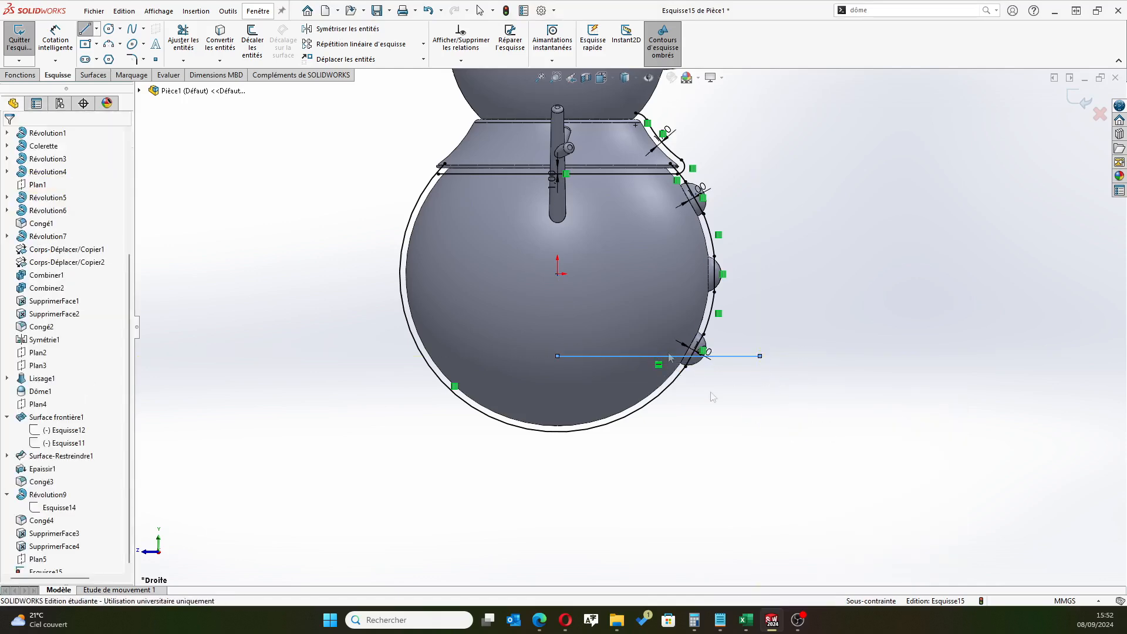
Dimension the horizontal line 13.5 mm below the origin
scroll(640, 305, "down", 3)
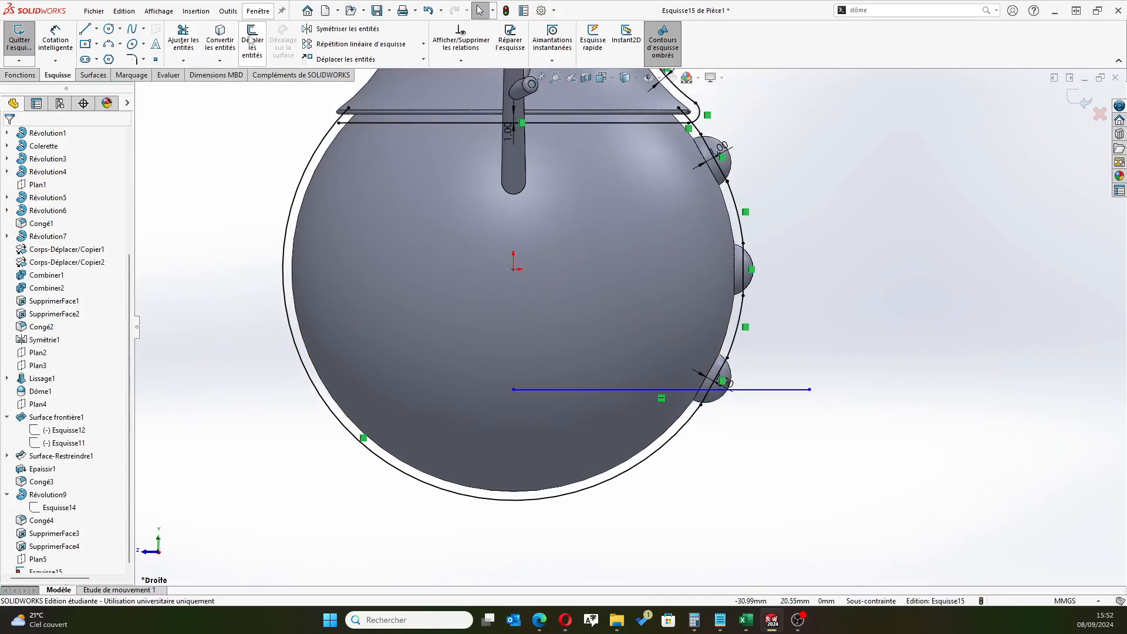
left_click(55, 38)
left_click(566, 390)
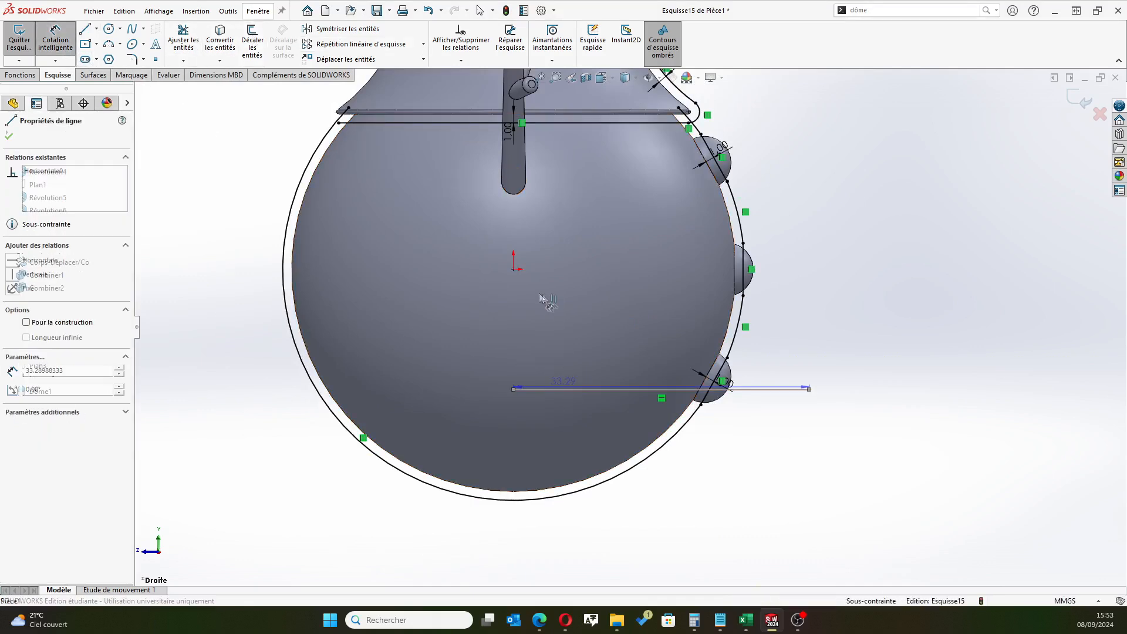
left_click(513, 268)
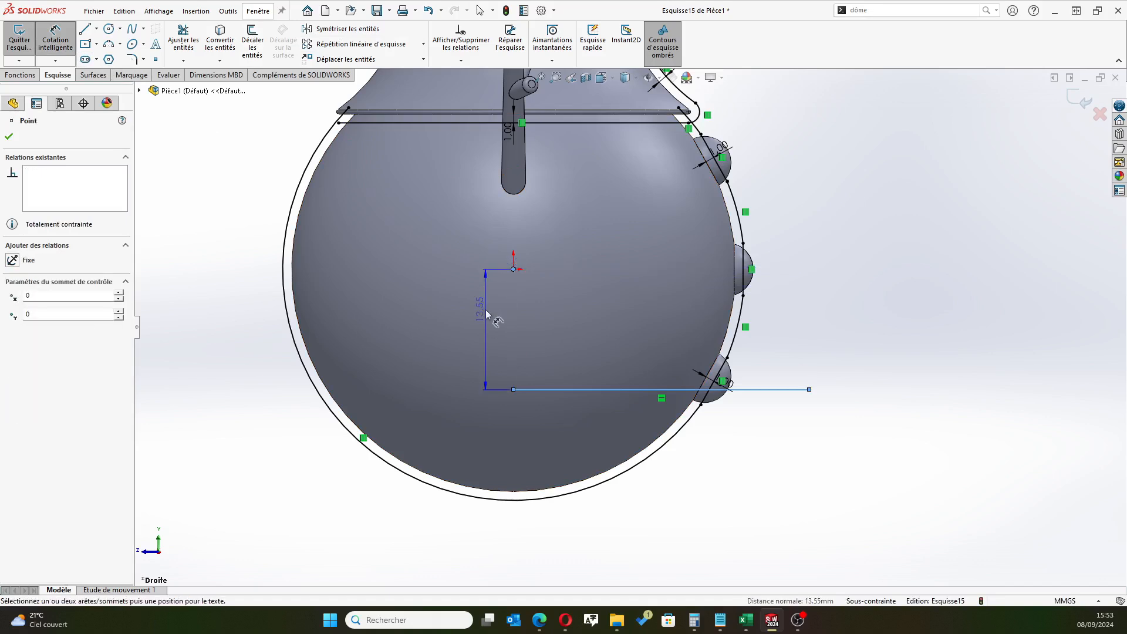
left_click(480, 321)
type("13.5")
key("Return")
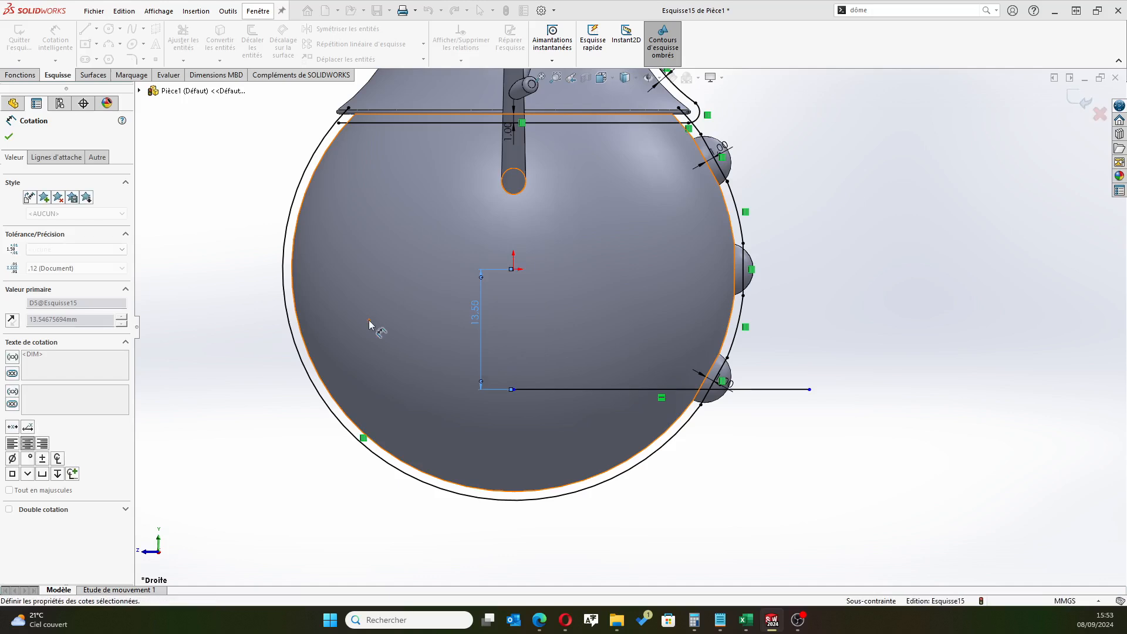
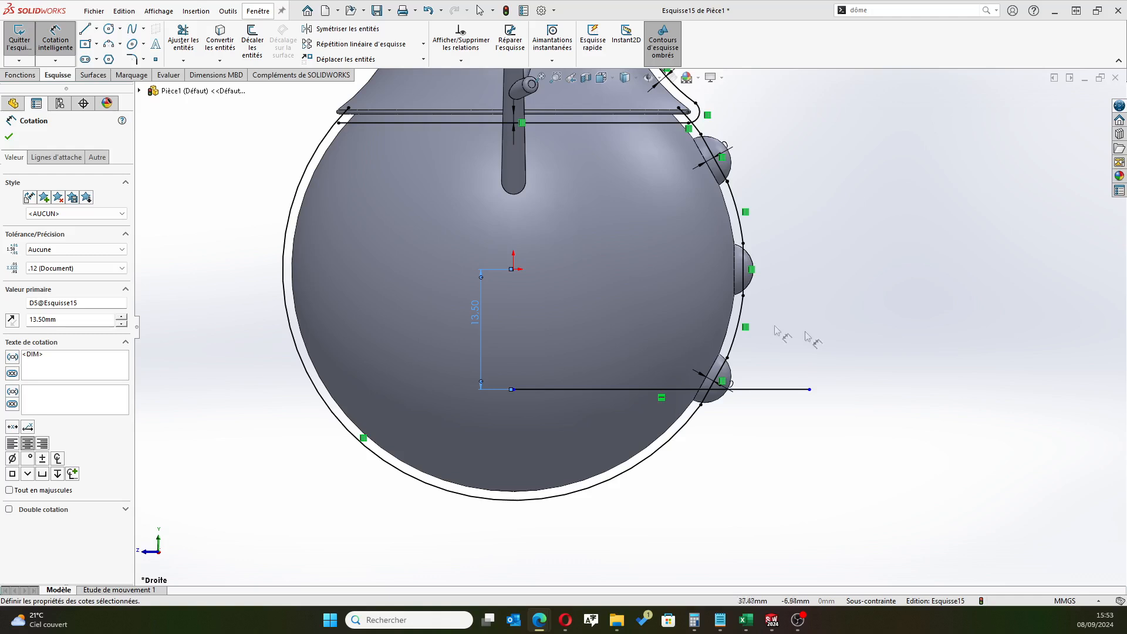
Trim away the large portion of the outer offset circle surrounding the sphere, outside the profile along the three bumps
scroll(634, 419, "down", 1)
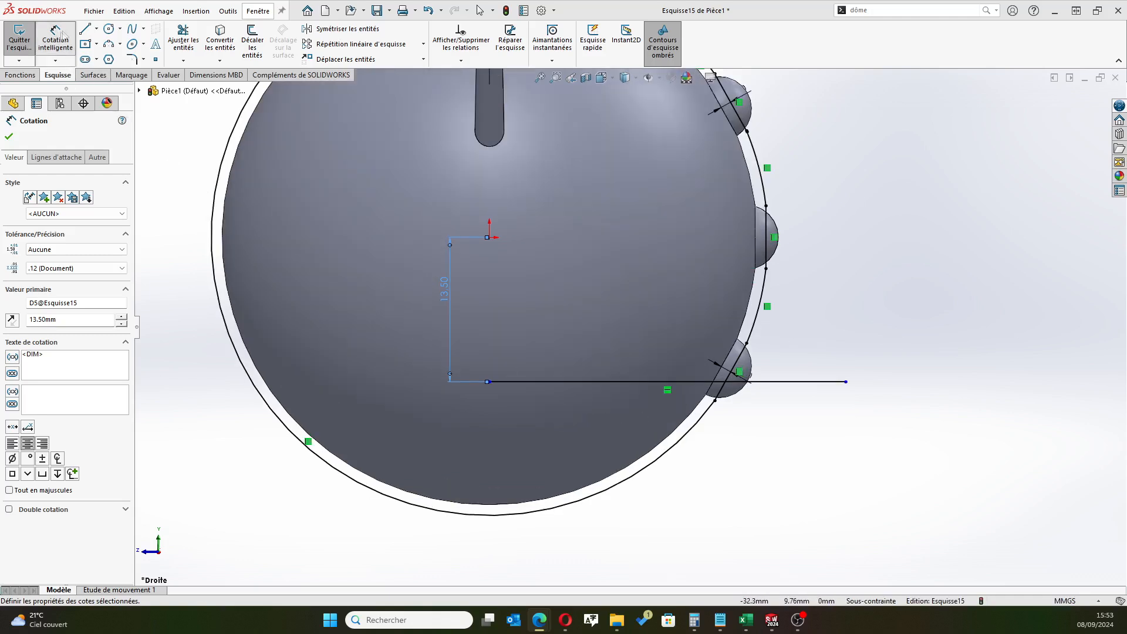
left_click(184, 36)
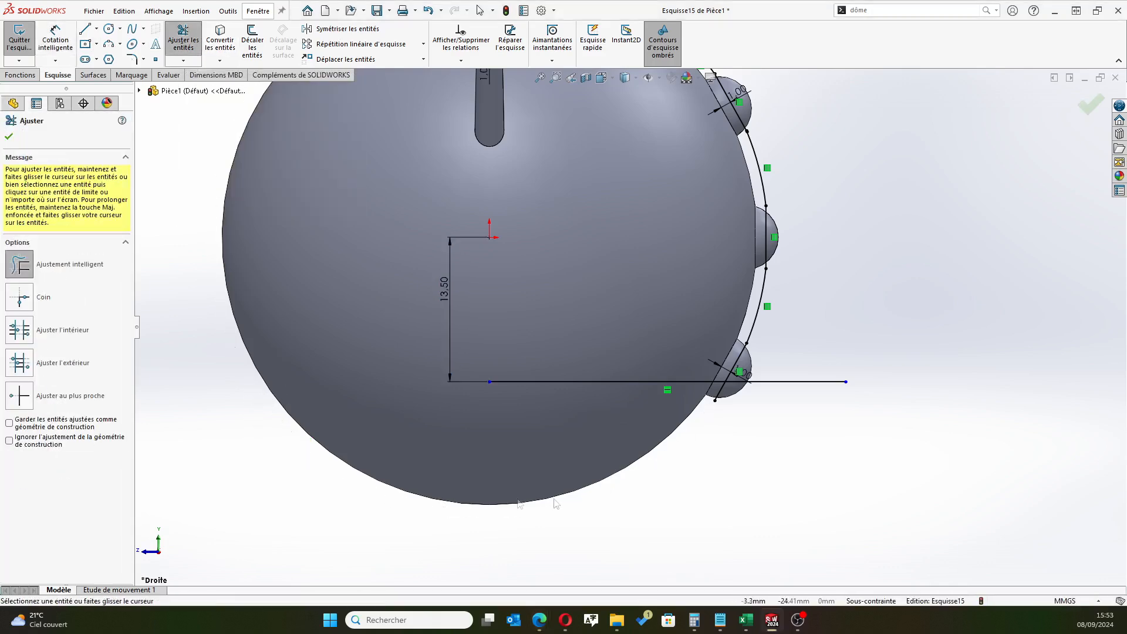
scroll(675, 484, "up", 3)
scroll(697, 399, "down", 7)
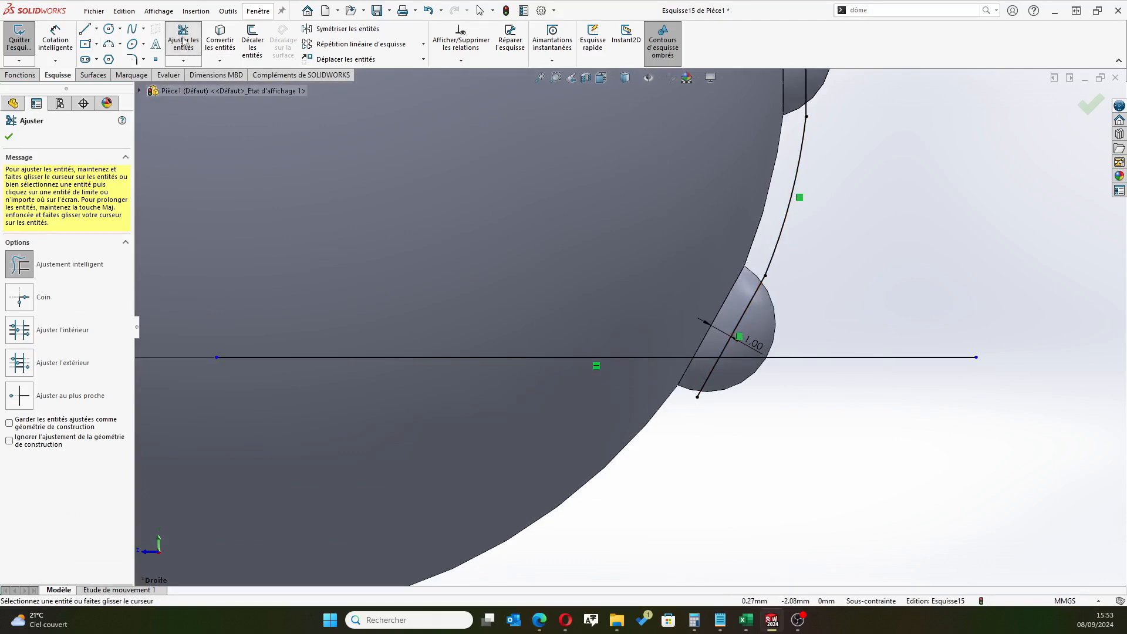
Try to convert the sphere's face into sketch entities, removing its silhouette edge from the selection
left_click(220, 41)
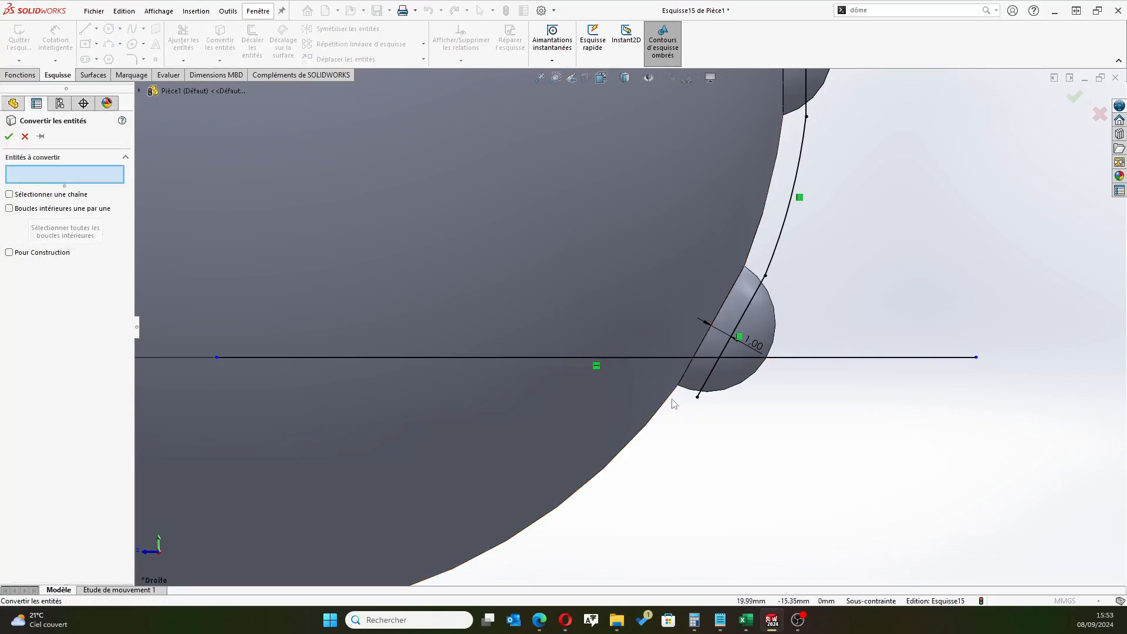
left_click(756, 252)
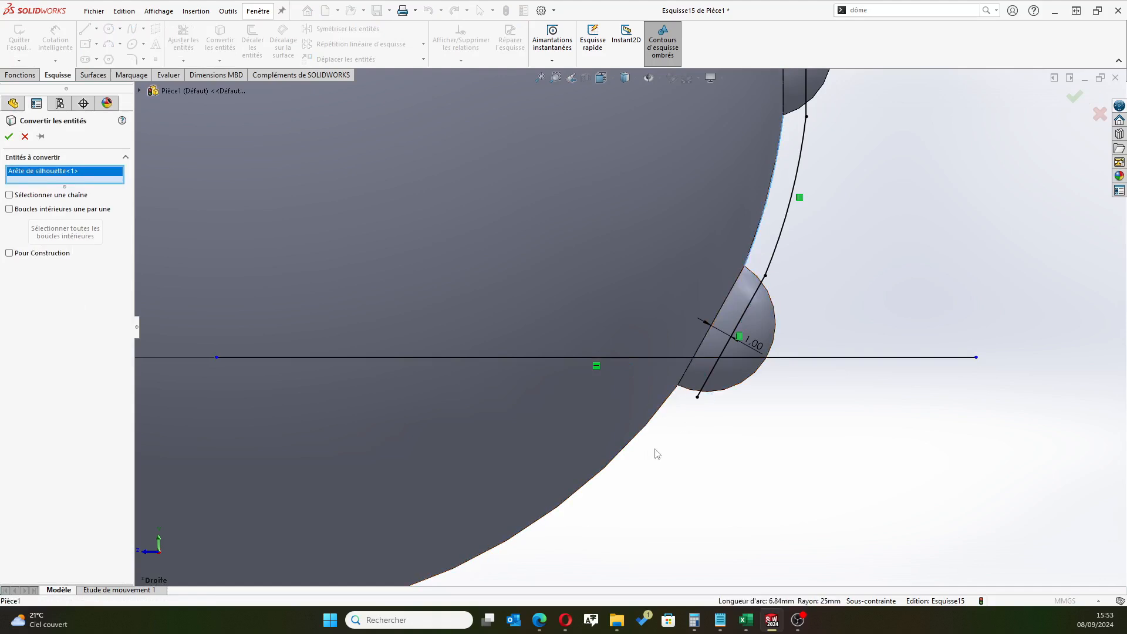
left_click(619, 309)
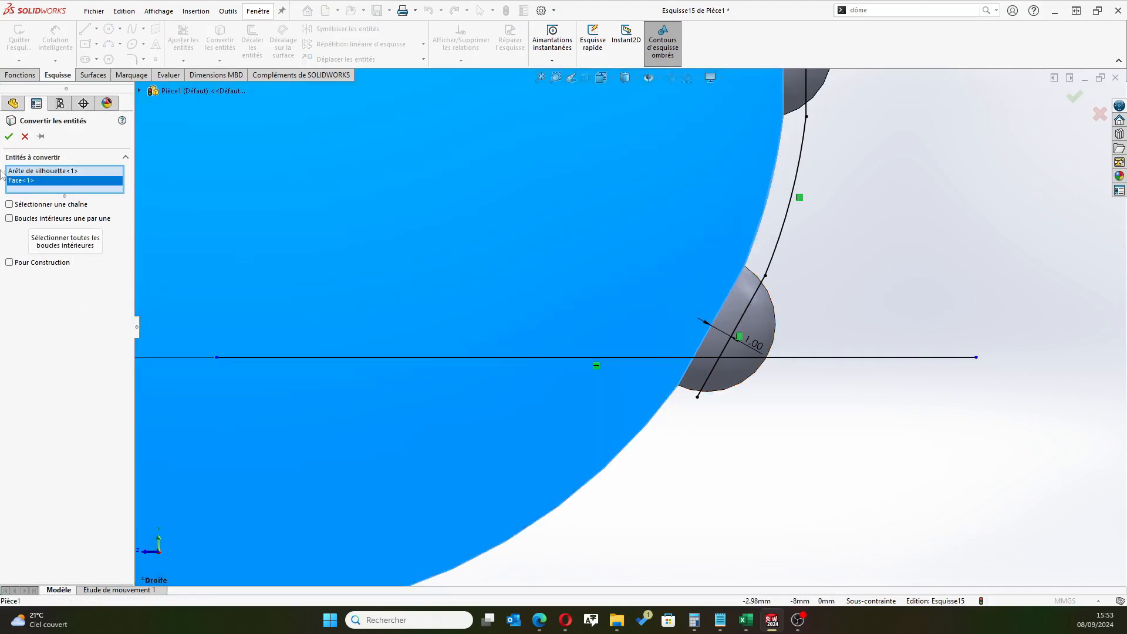
left_click(40, 172)
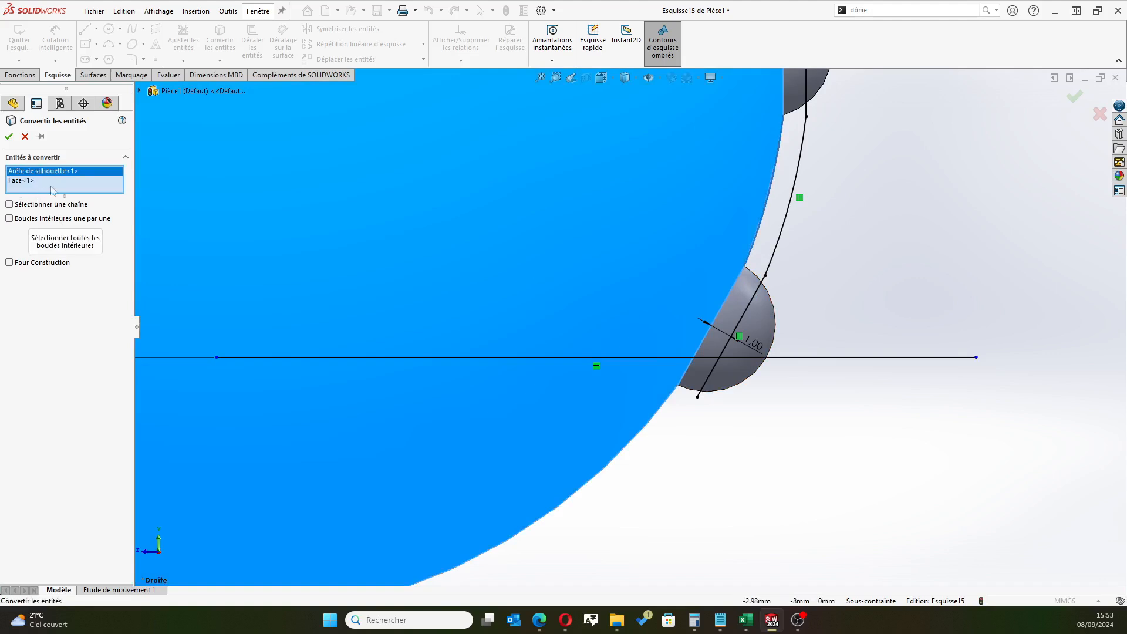
key("Delete")
left_click(8, 137)
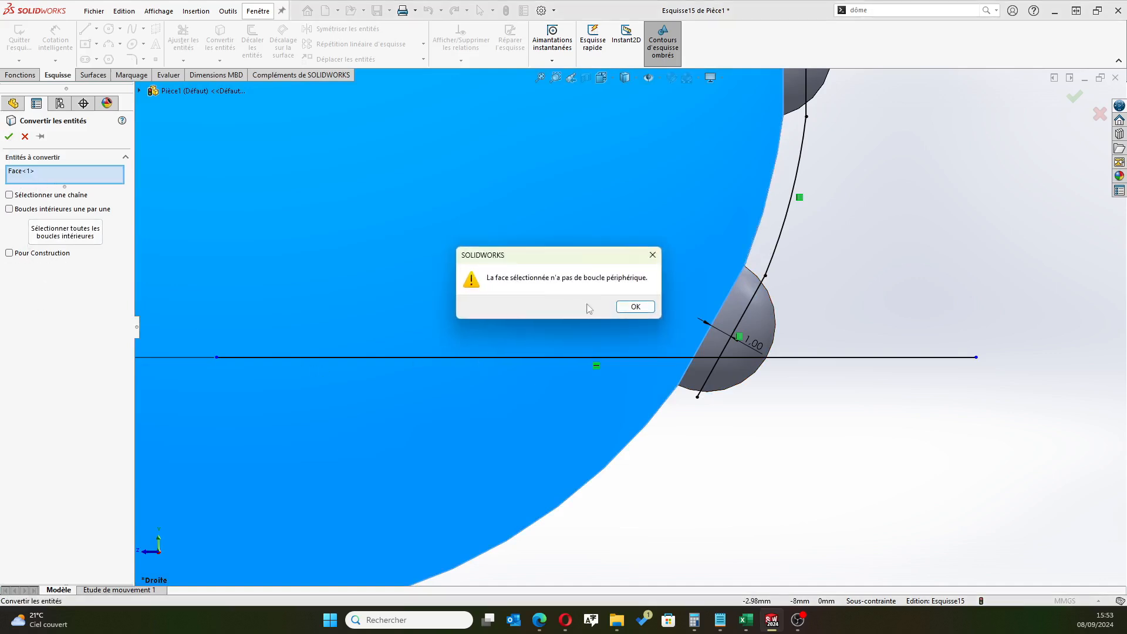
left_click(627, 307)
left_click(35, 171)
key("Delete")
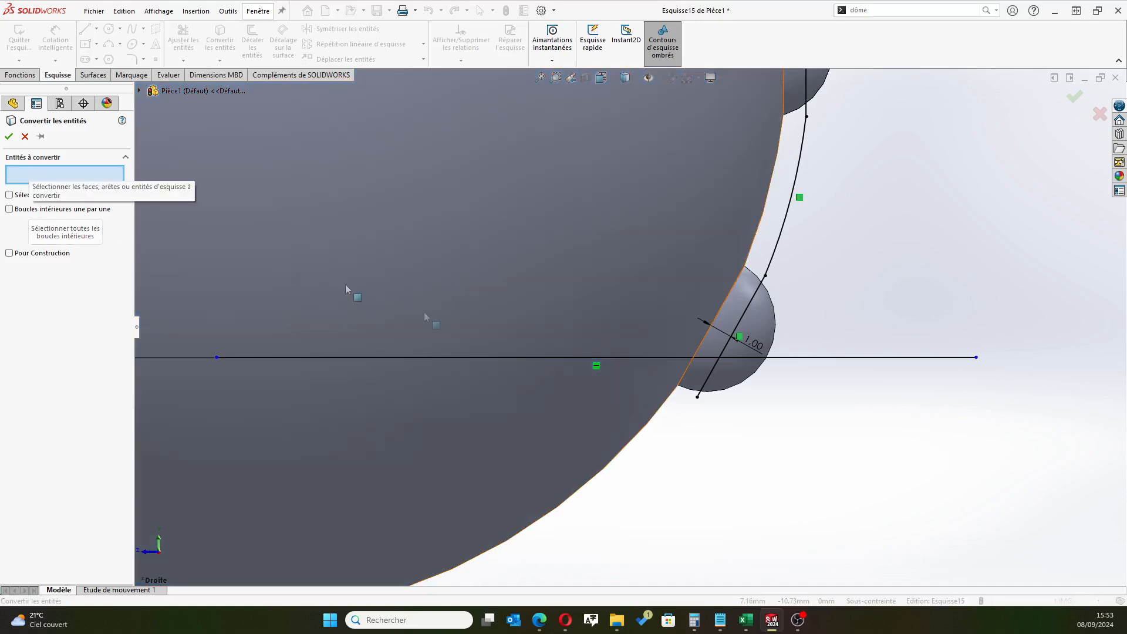
Retry the sphere outline conversion, enabling chain selection and removing the unwanted face from the selection
left_click(669, 411)
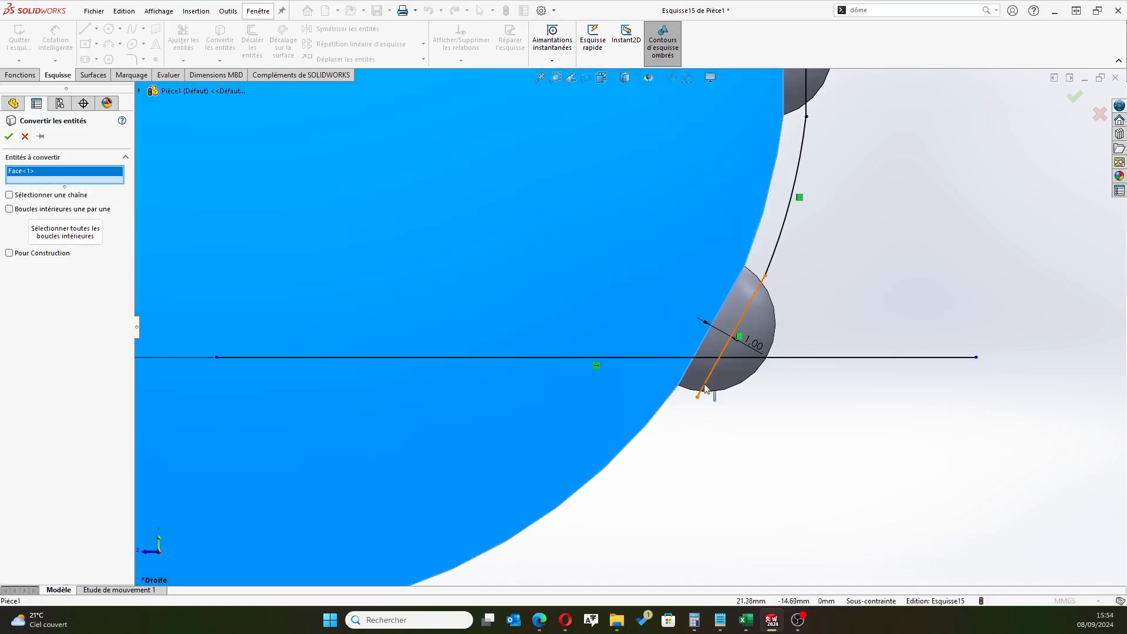
left_click(8, 136)
key("Return")
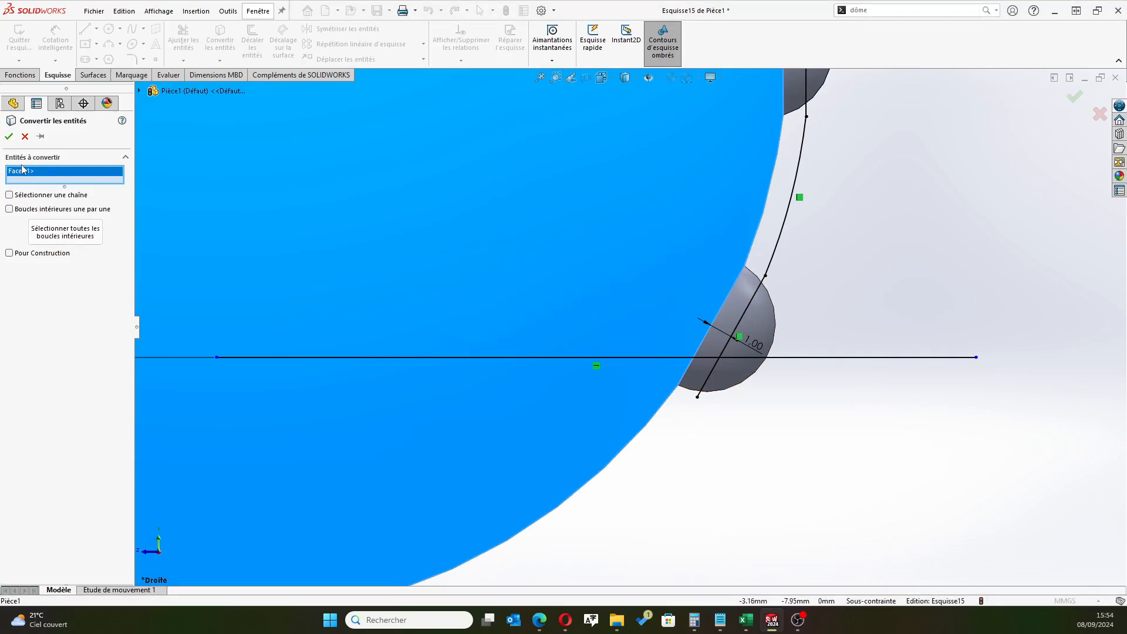
key("Delete")
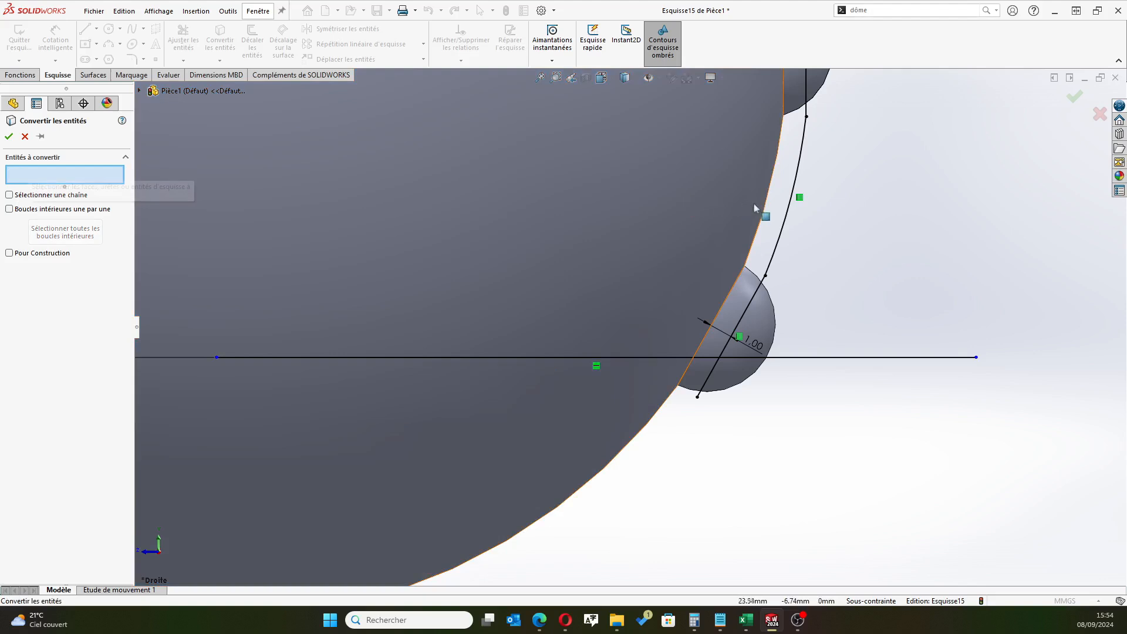
left_click(67, 195)
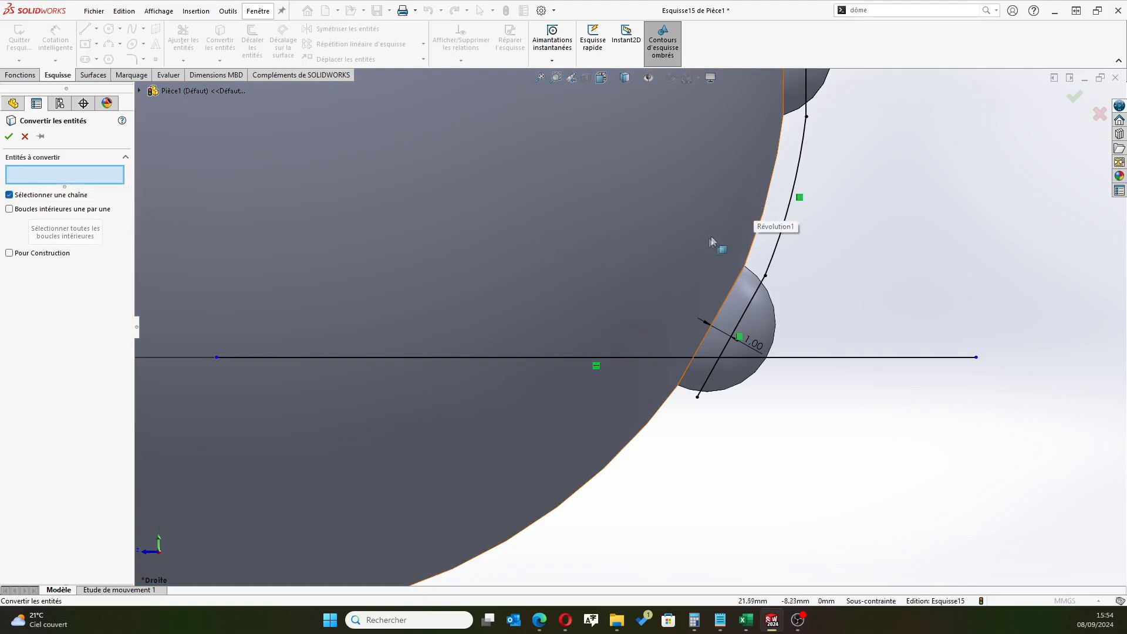
left_click(754, 247)
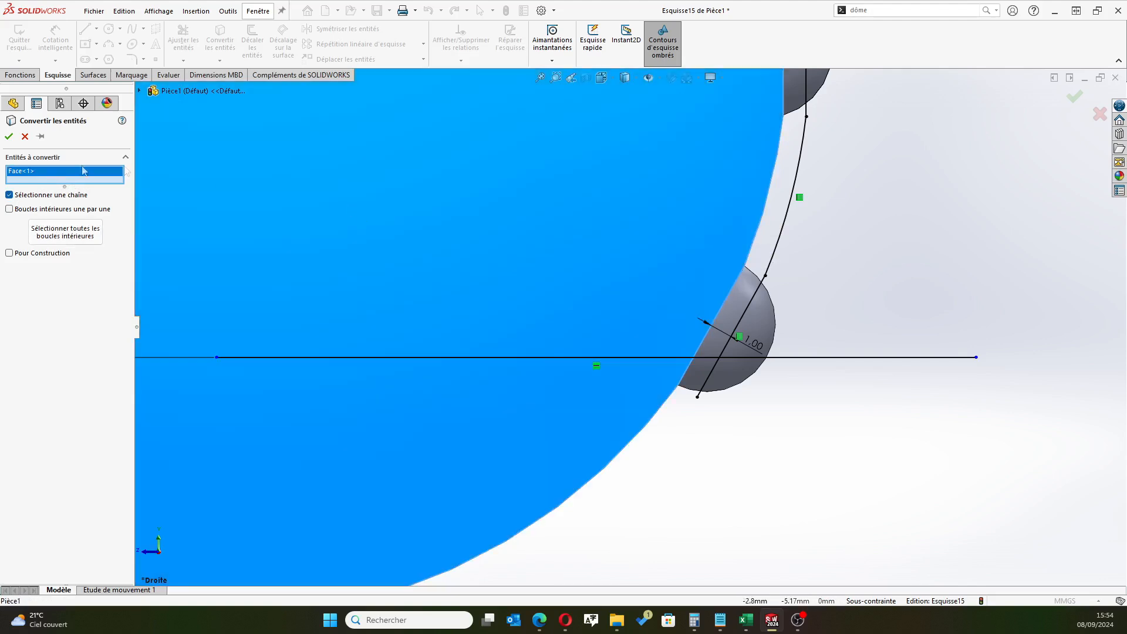
key("Delete")
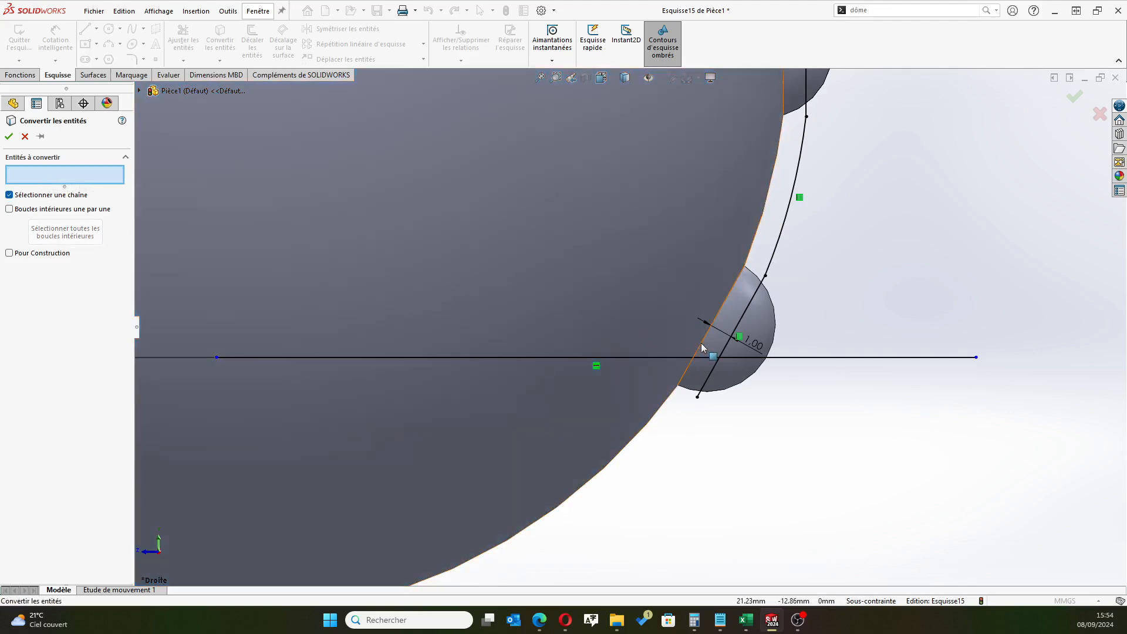
Convert the lower and middle bumps' base edges and the two sphere silhouette arcs above them into sketch entities with chain selection
left_click(703, 349)
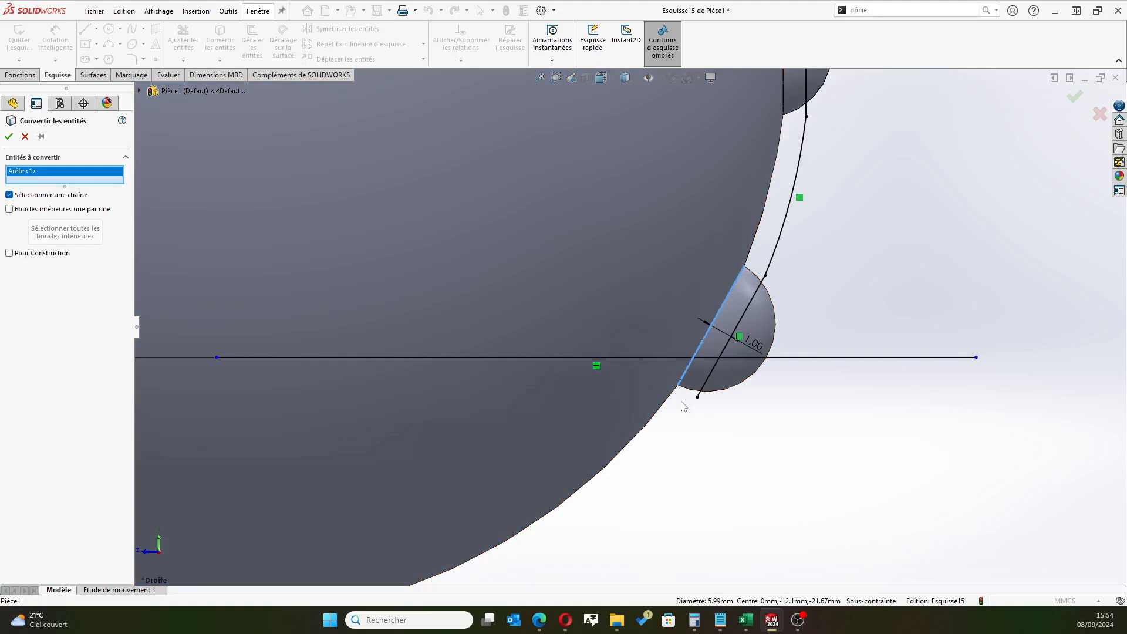
left_click(756, 250)
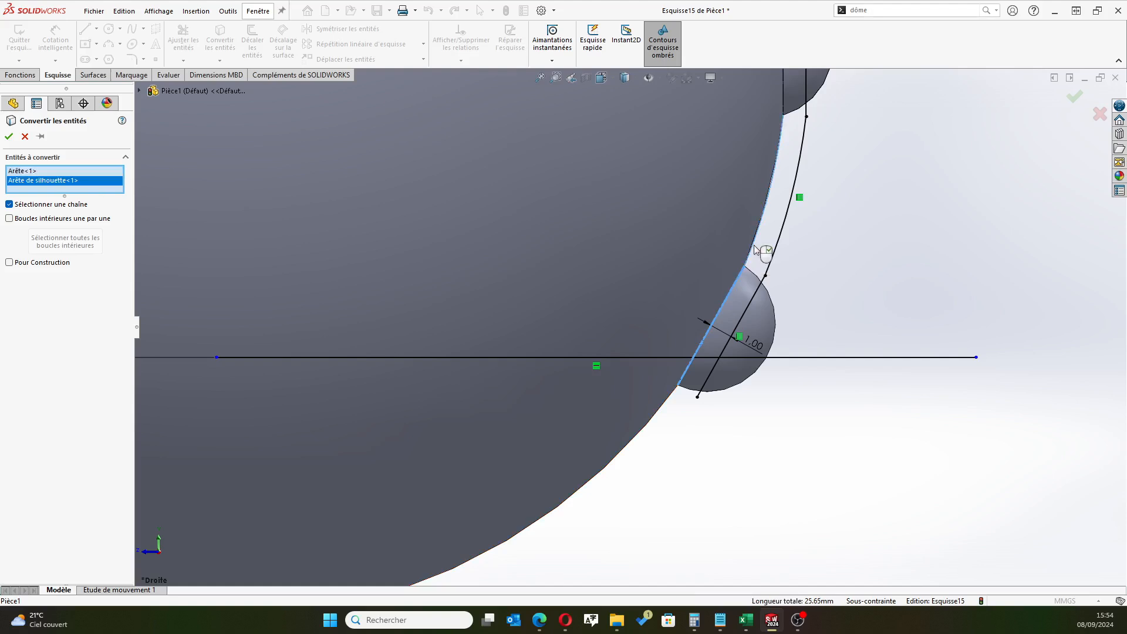
scroll(807, 217, "up", 5)
scroll(792, 194, "down", 4)
scroll(622, 235, "down", 2)
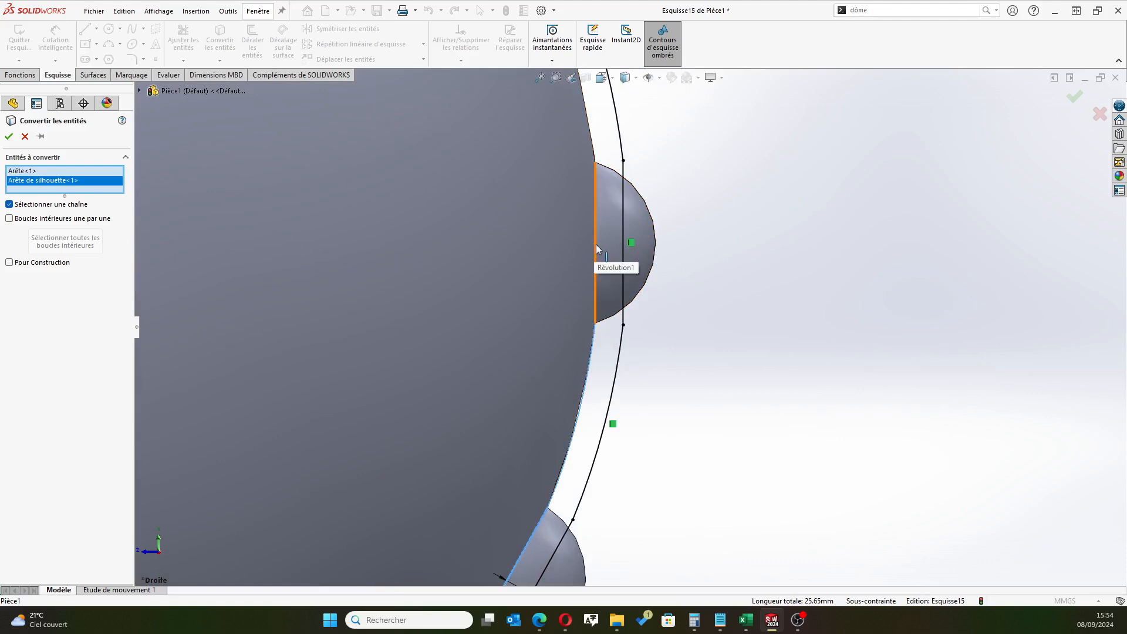
left_click(596, 244)
left_click(593, 139)
scroll(618, 131, "up", 2)
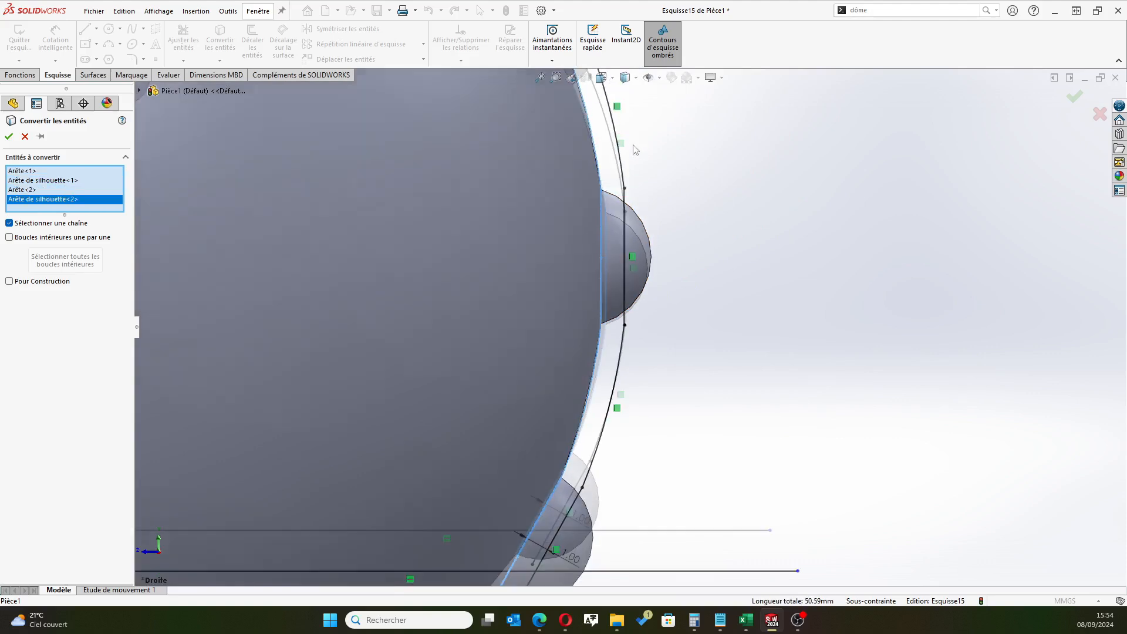
scroll(618, 132, "down", 3)
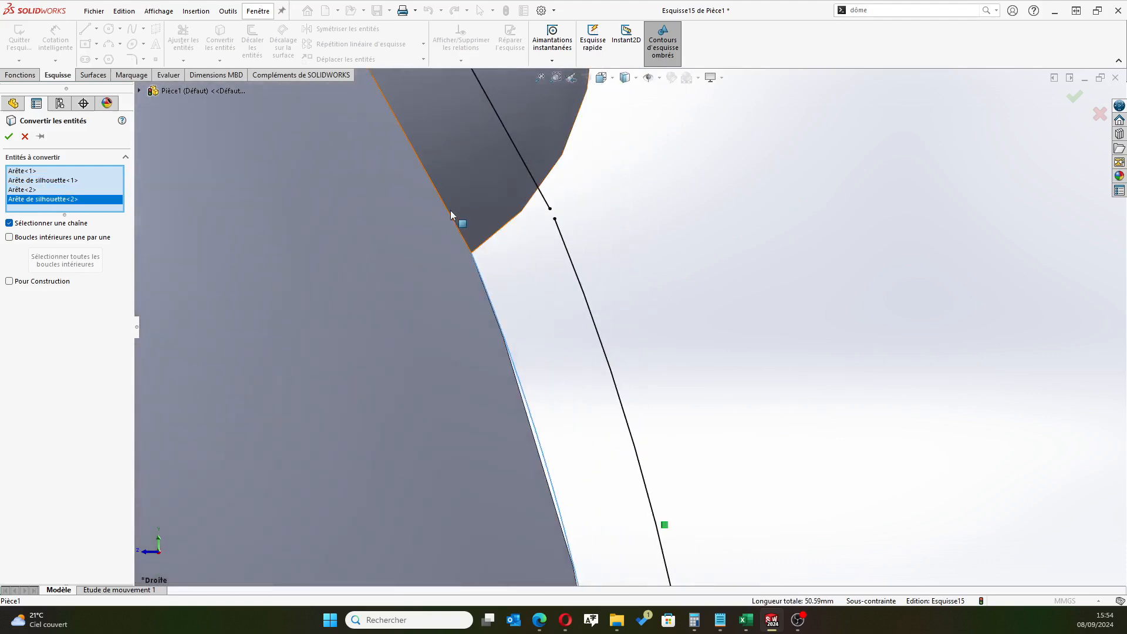
left_click(453, 222)
scroll(496, 243, "up", 3)
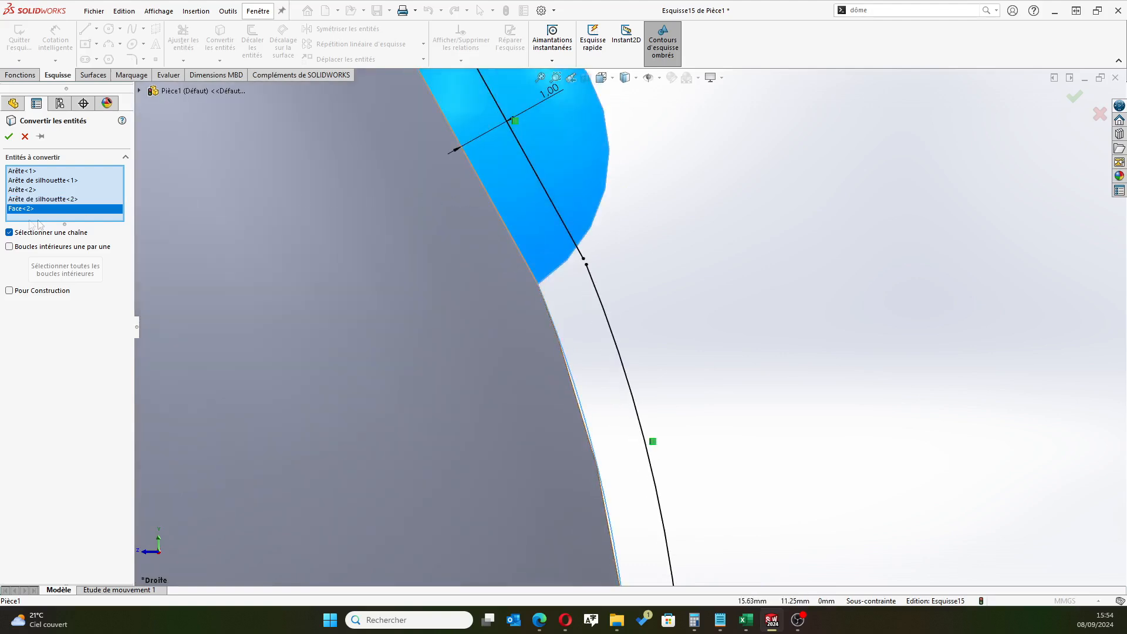
key("Delete")
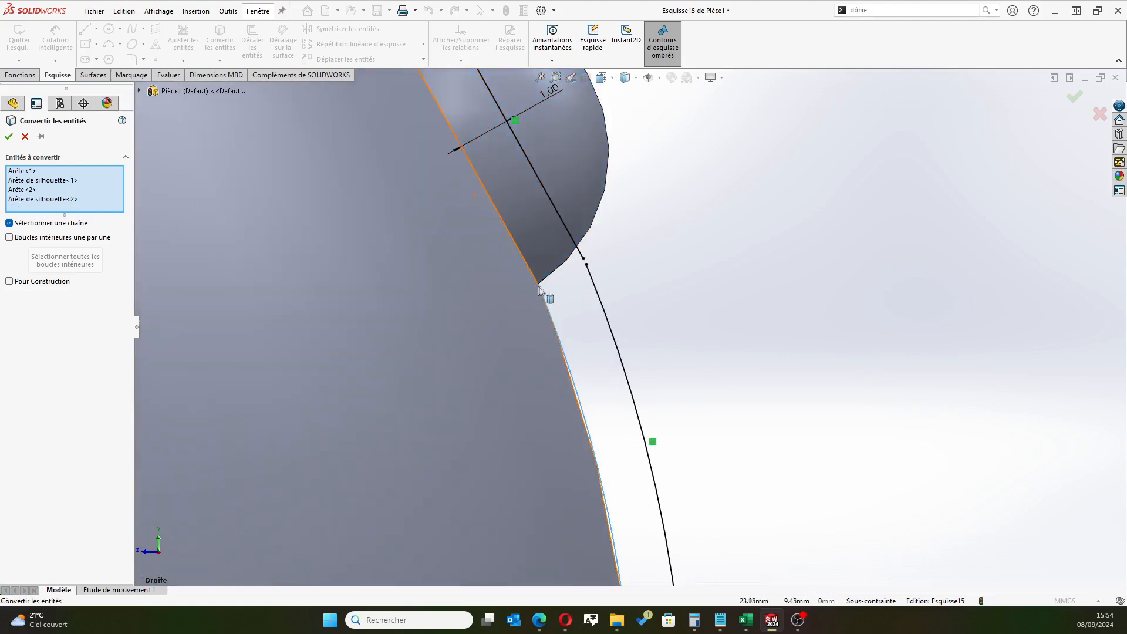
left_click(537, 268)
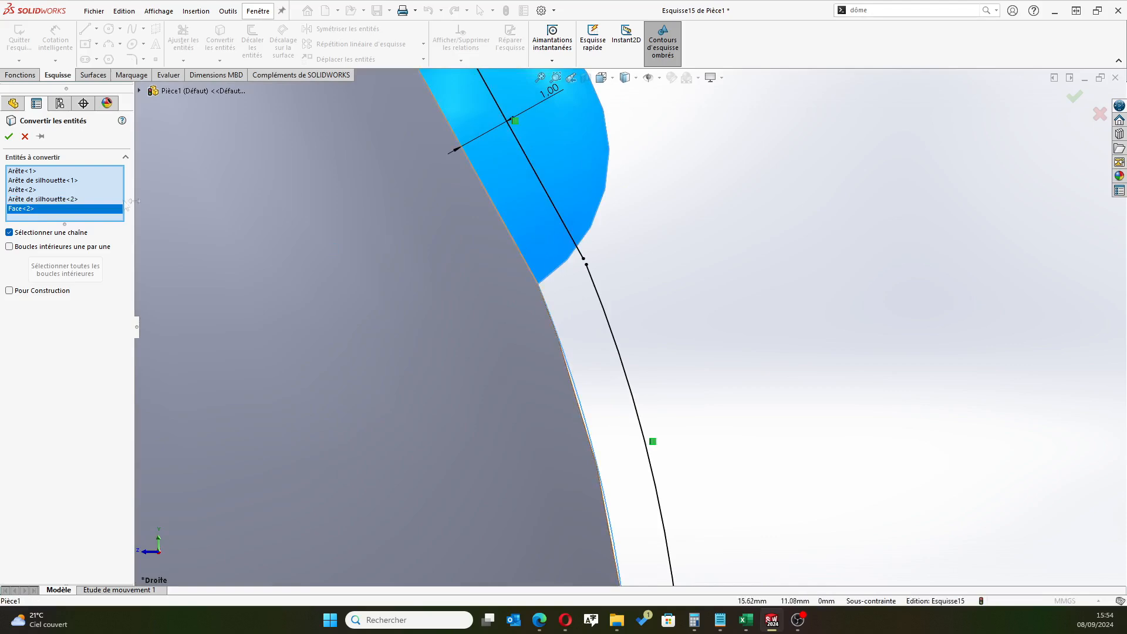
key("Delete")
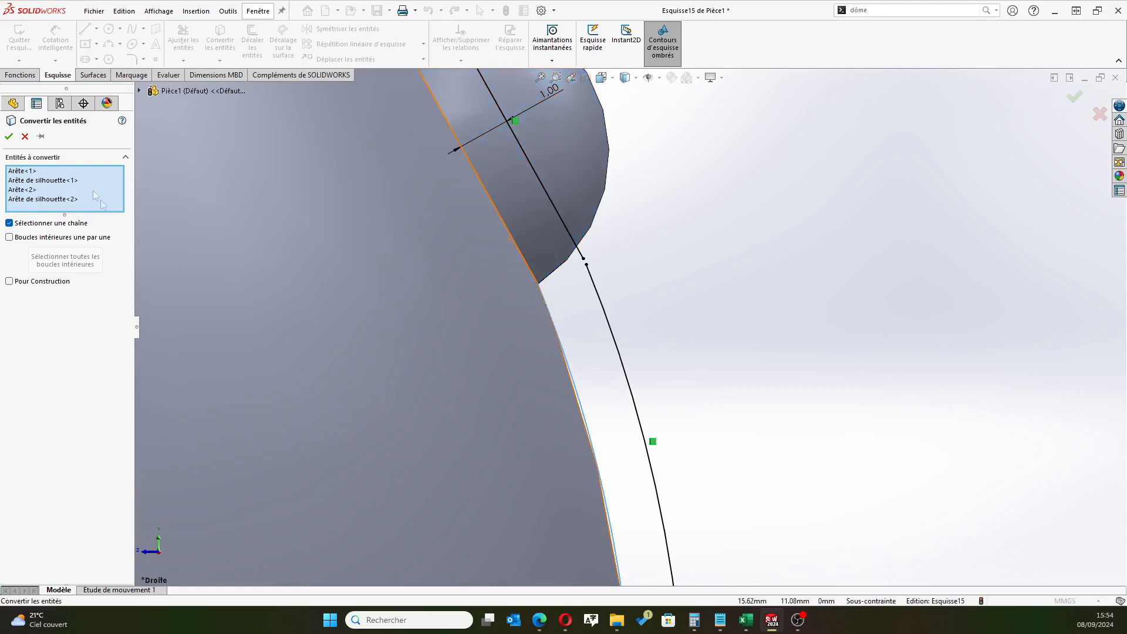
left_click(9, 137)
Trim the converted edge and the parallel offset line at the lower bump so both end on the horizontal line
scroll(617, 380, "up", 3)
scroll(478, 160, "down", 5)
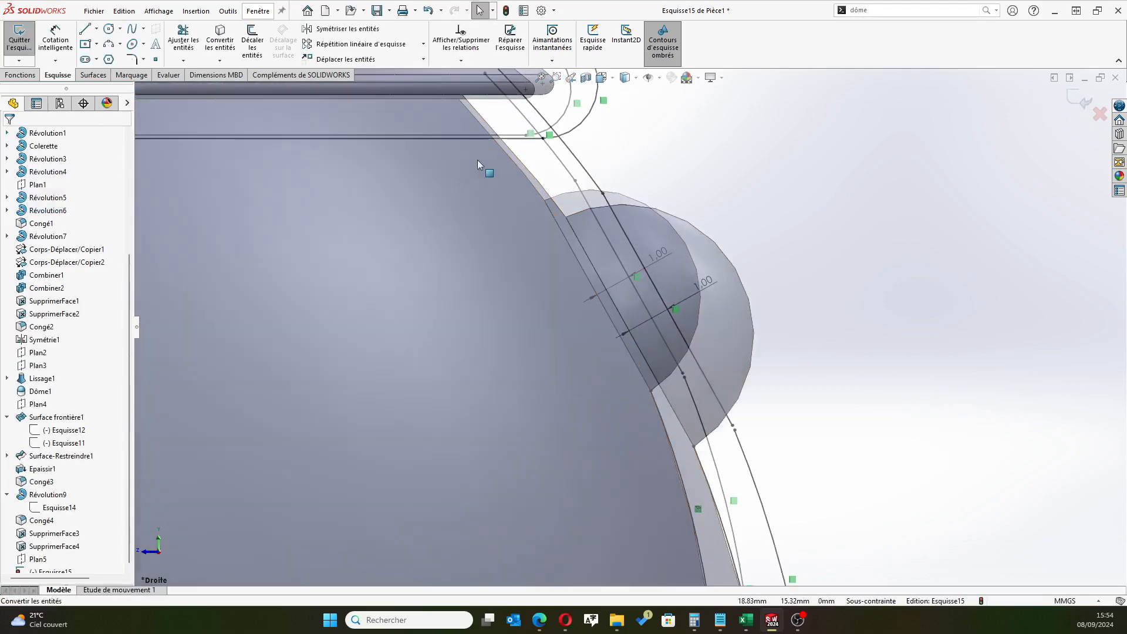
scroll(634, 470, "up", 3)
scroll(648, 526, "down", 5)
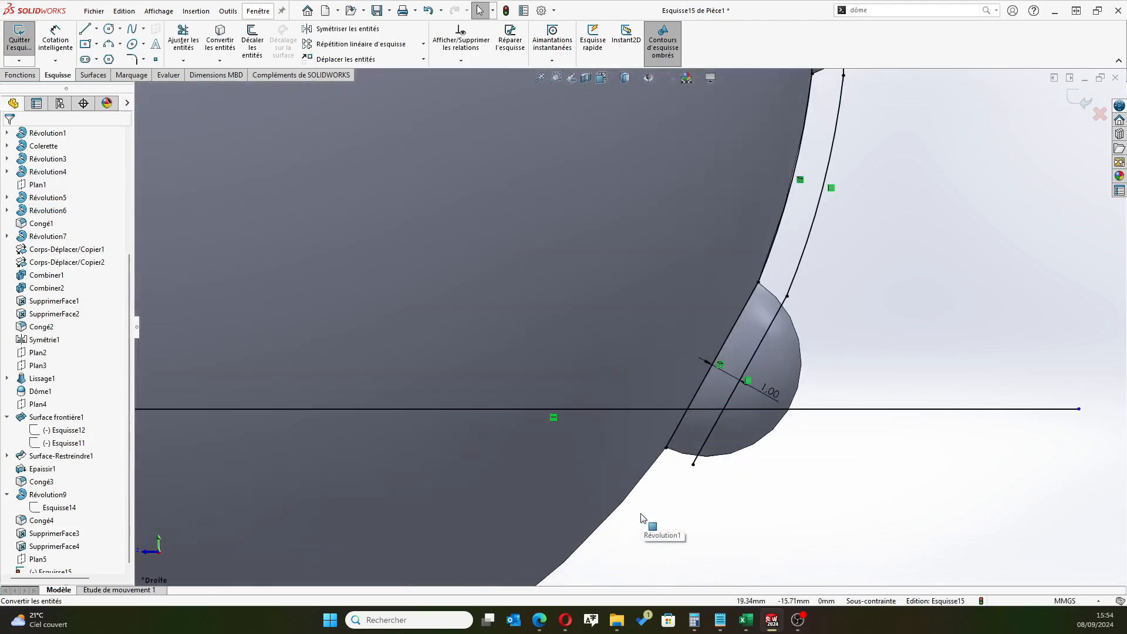
scroll(724, 201, "up", 3)
scroll(695, 132, "down", 3)
scroll(695, 132, "up", 2)
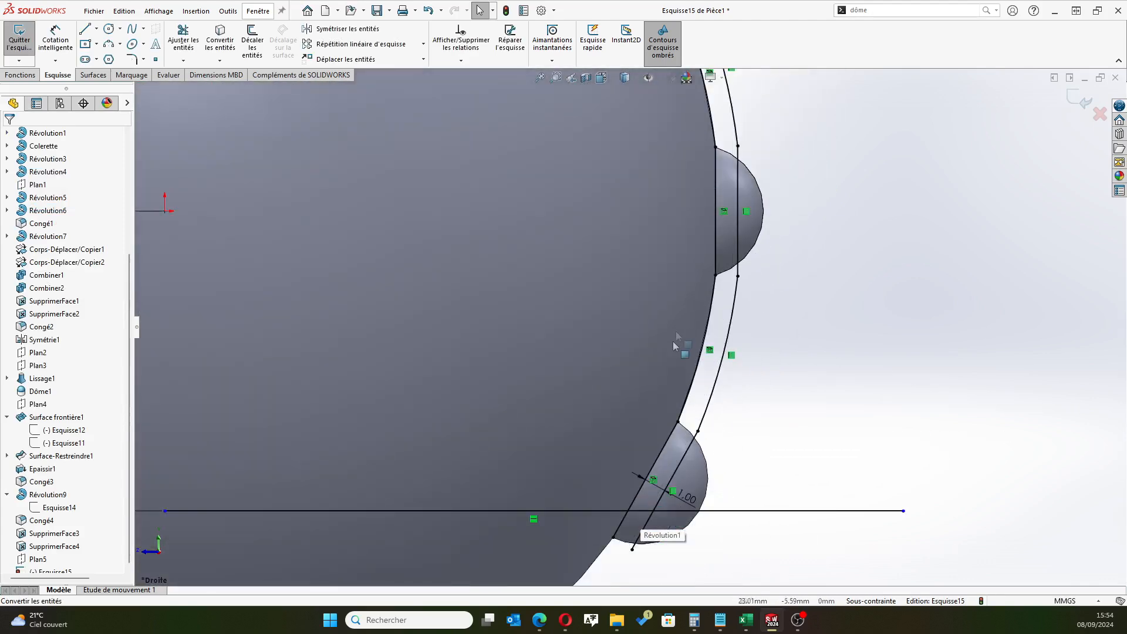
scroll(31, 239, "down", 1)
left_click(183, 40)
left_click_drag(644, 617, 648, 578)
left_click(864, 537)
mouse_move(736, 548)
left_mouse_down()
mouse_move(644, 551)
mouse_move(626, 539)
left_mouse_up()
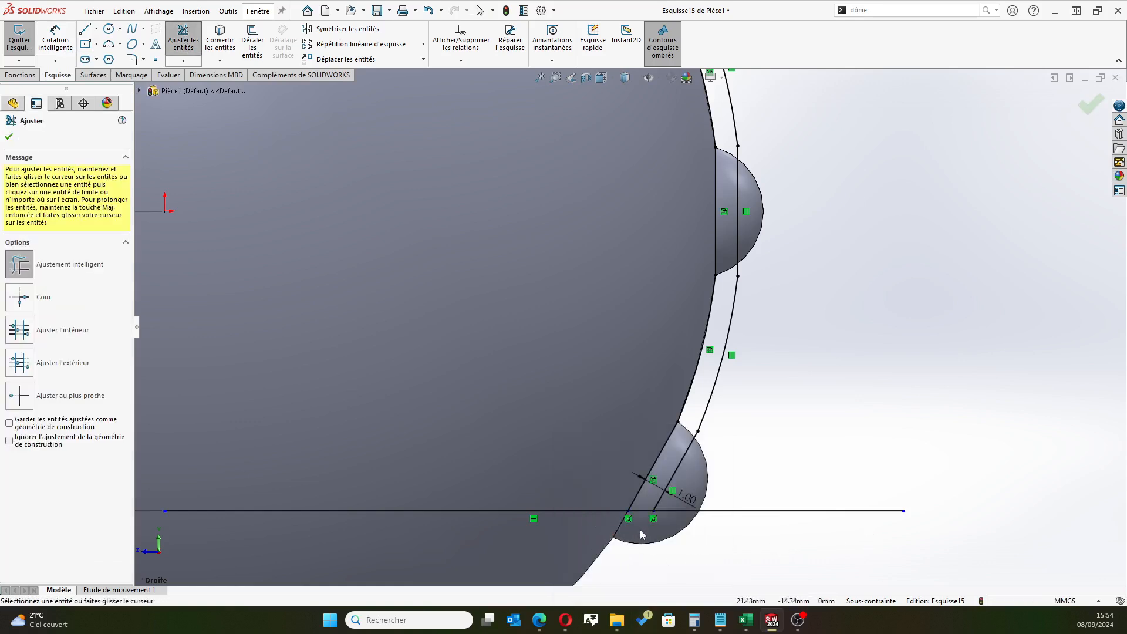
scroll(633, 528, "down", 10)
scroll(695, 298, "up", 12)
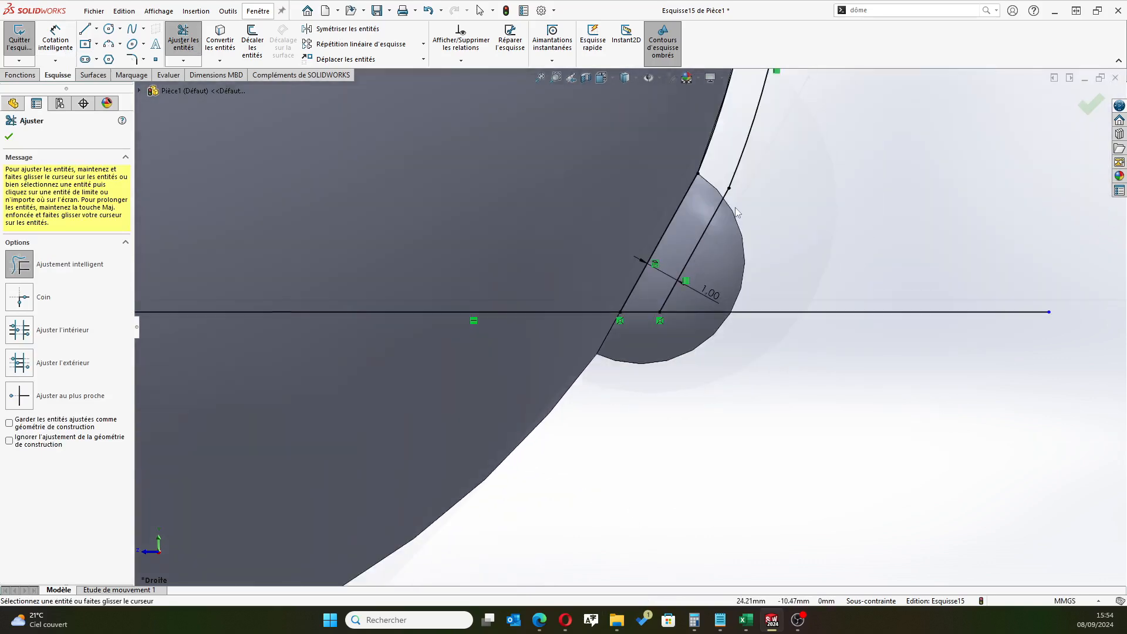
scroll(688, 101, "down", 5)
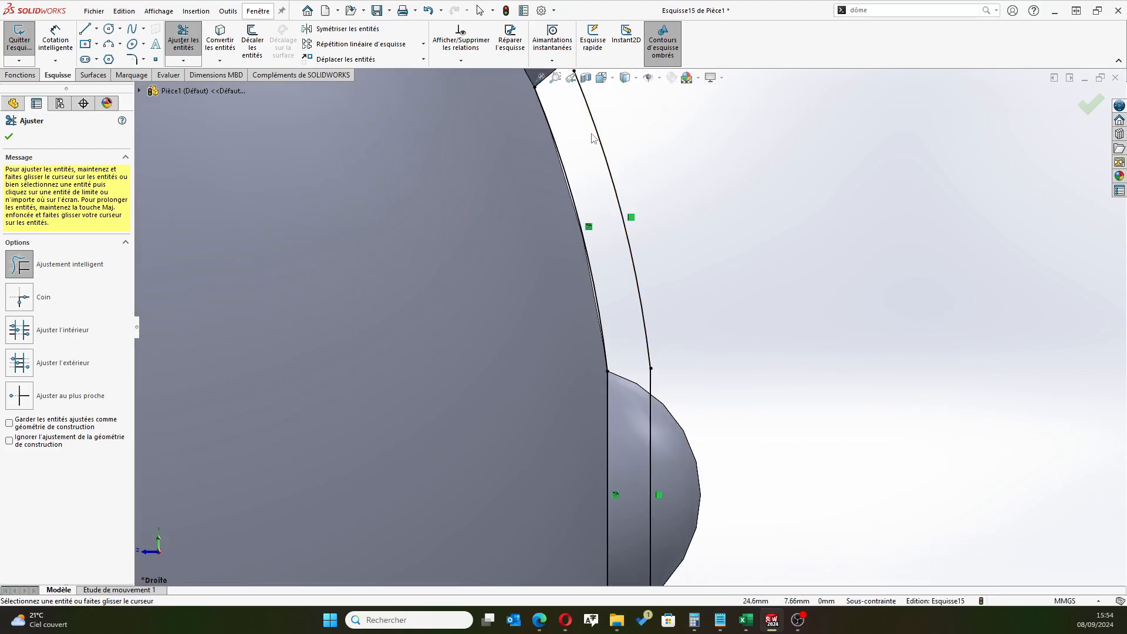
scroll(592, 137, "up", 3)
scroll(562, 133, "down", 6)
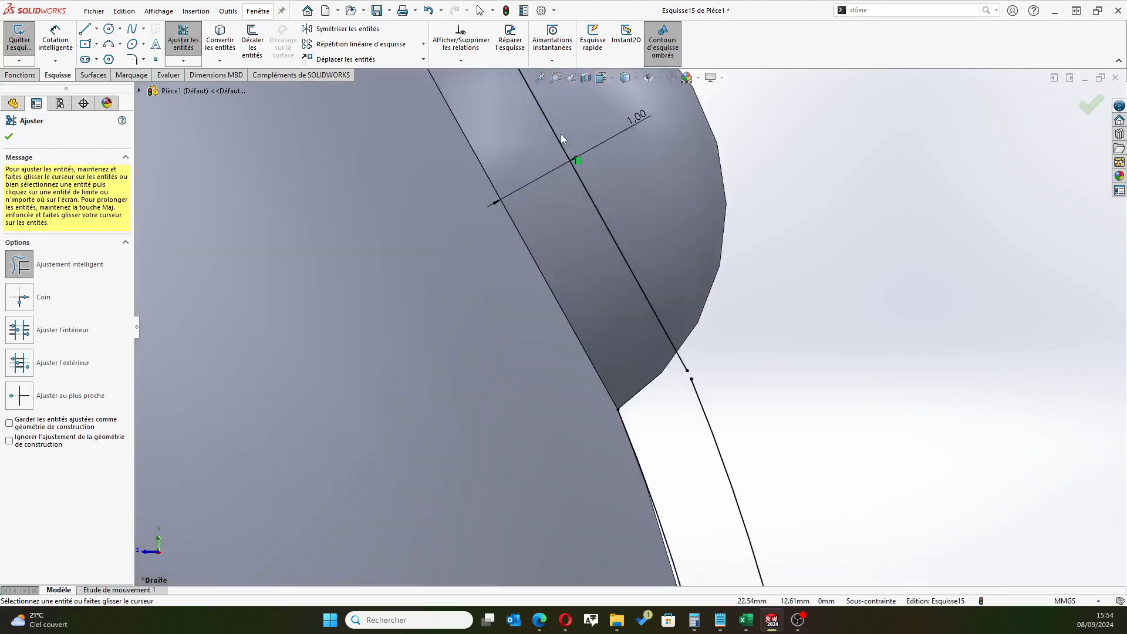
left_click(10, 136)
Convert the sphere's silhouette arc between the collar and the upper bump into a sketch entity
scroll(473, 156, "up", 3)
scroll(518, 141, "down", 2)
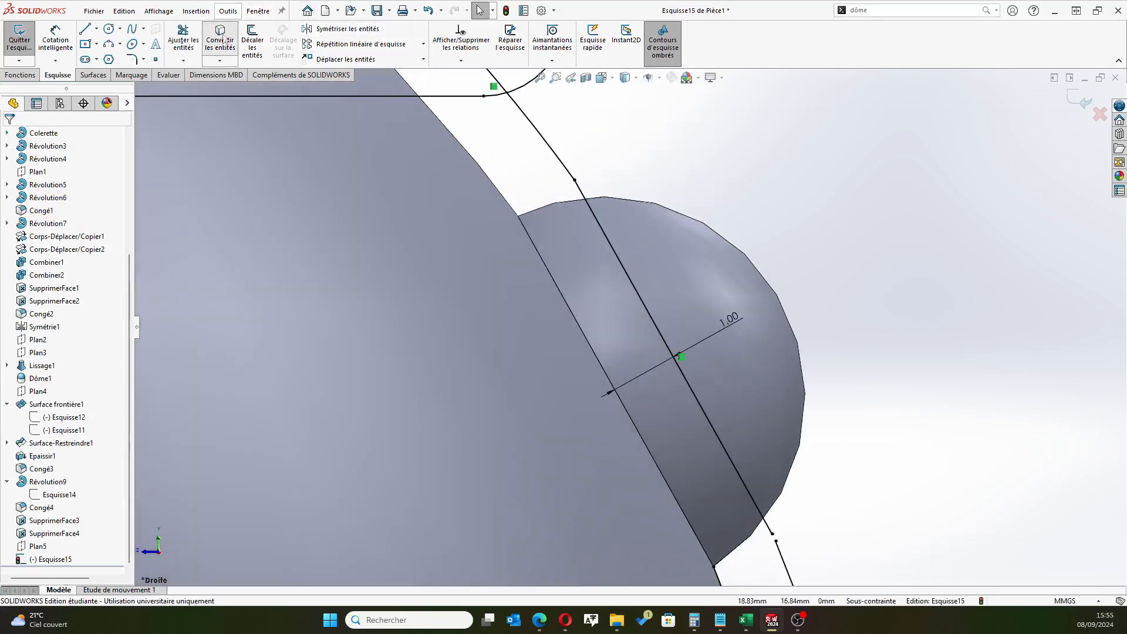
left_click(221, 40)
left_click(501, 194)
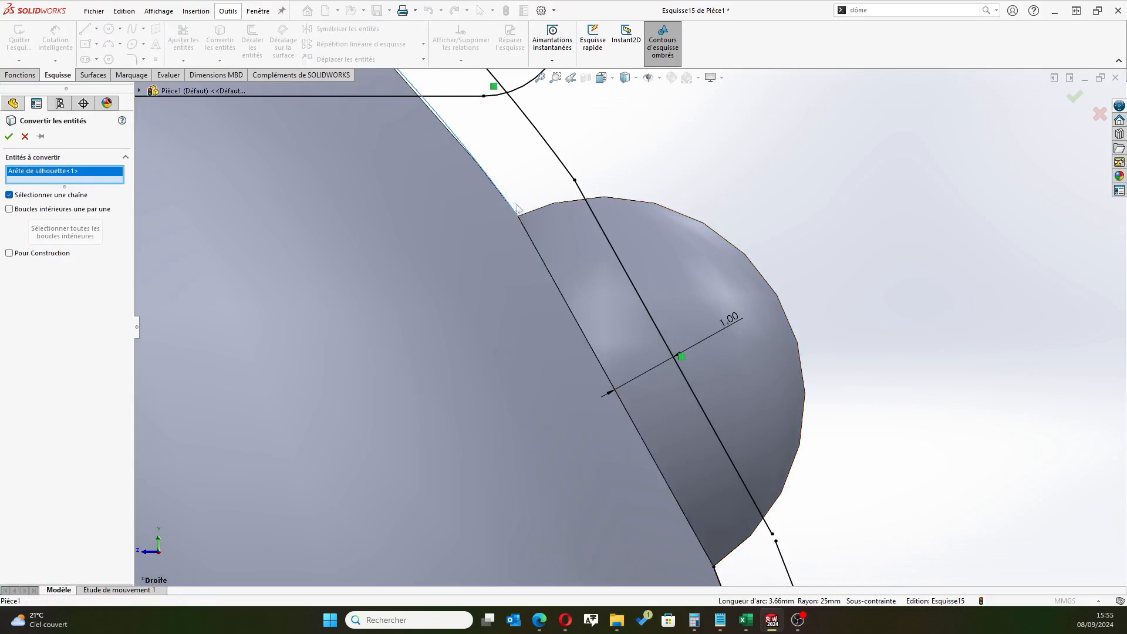
scroll(511, 203, "down", 3)
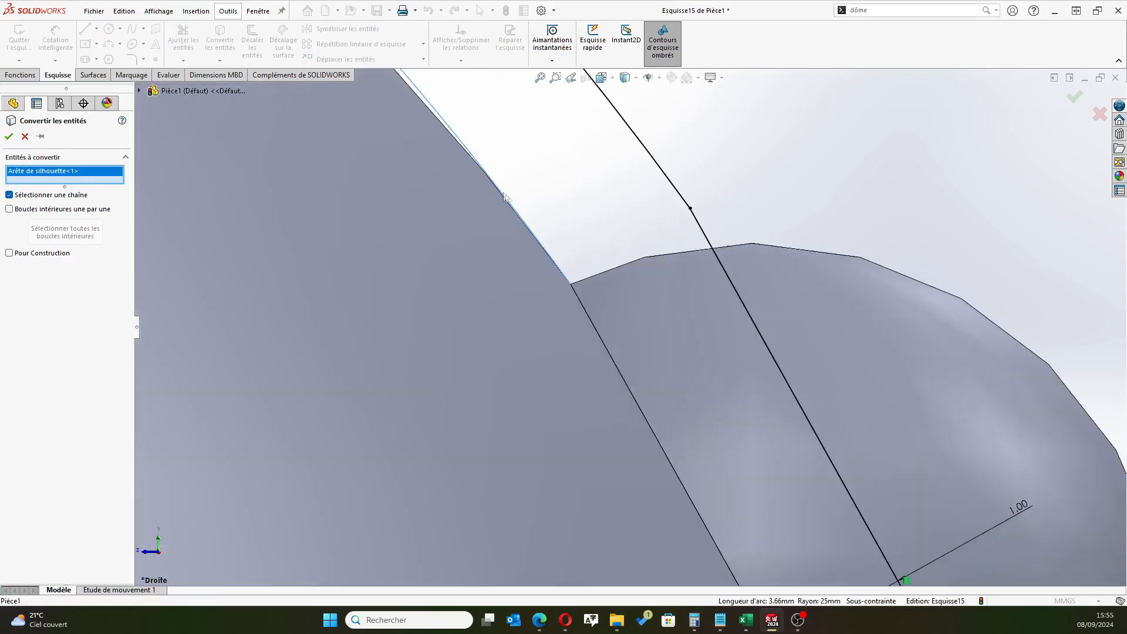
left_click(9, 137)
scroll(628, 326, "up", 5)
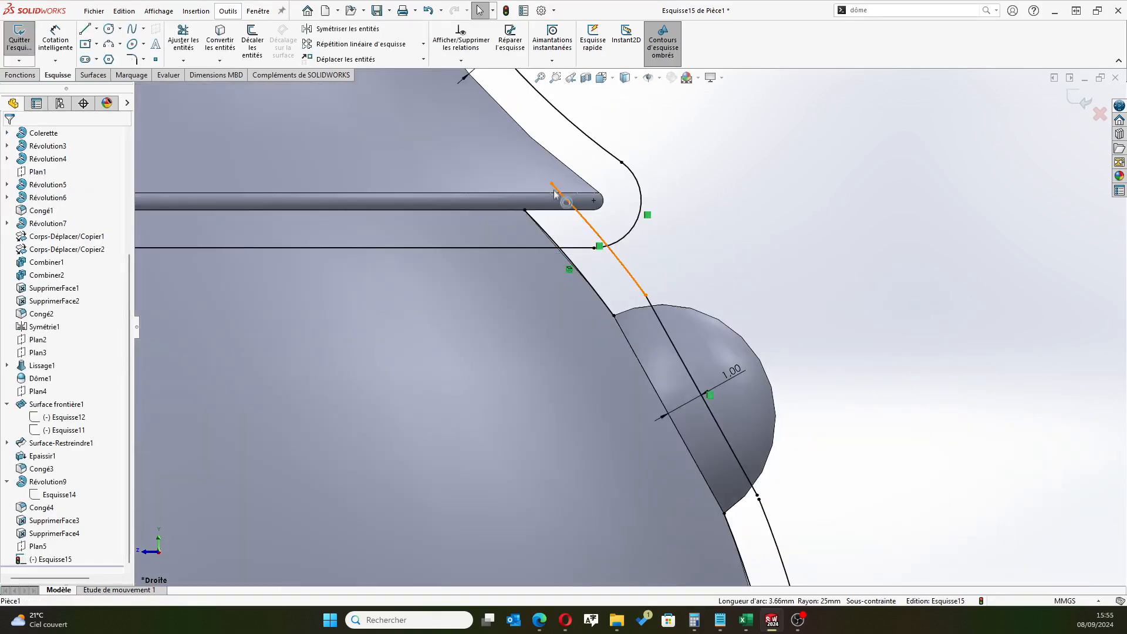
Convert the collar's bottom and top edges and the silhouette of its rounded rim, flared side and upper fillet into sketch entities
scroll(554, 195, "down", 4)
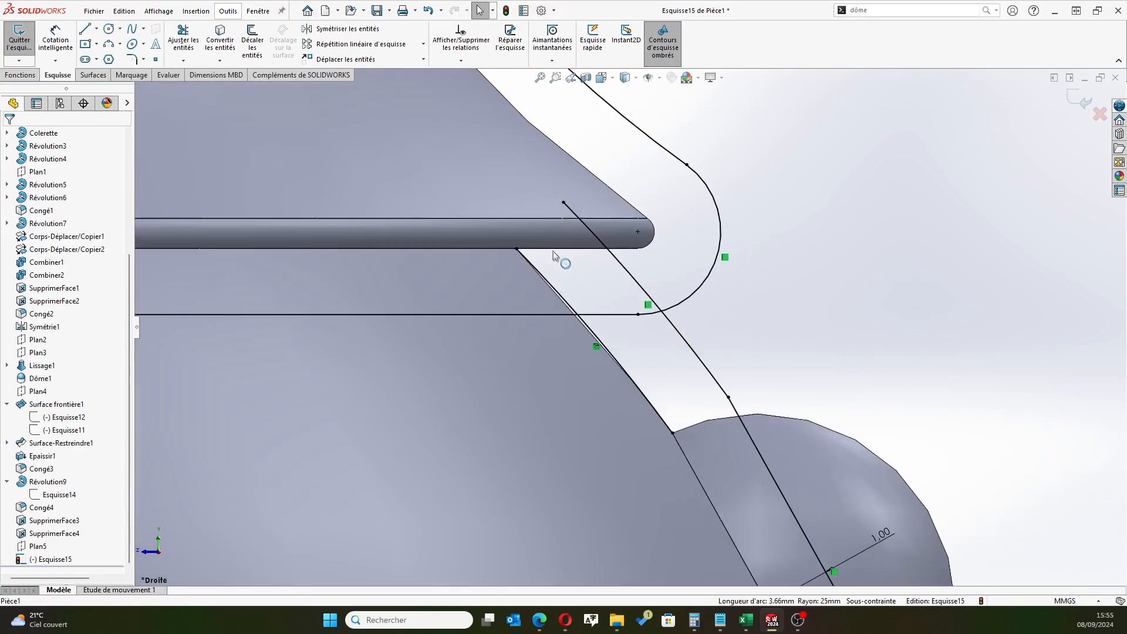
left_click(218, 42)
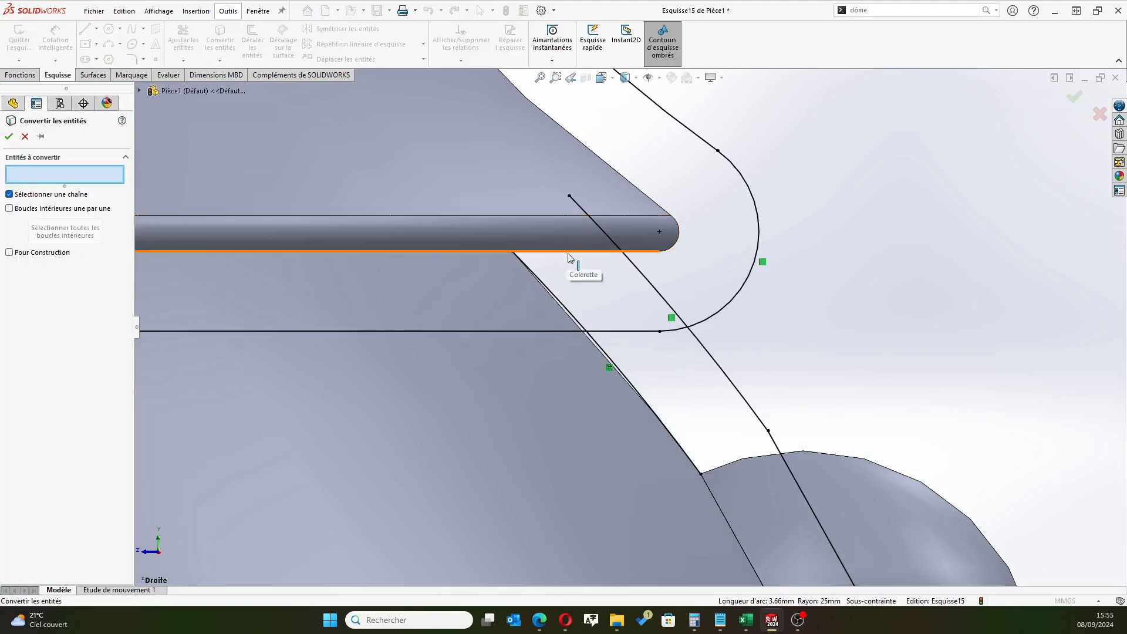
left_click(569, 255)
left_click(672, 251)
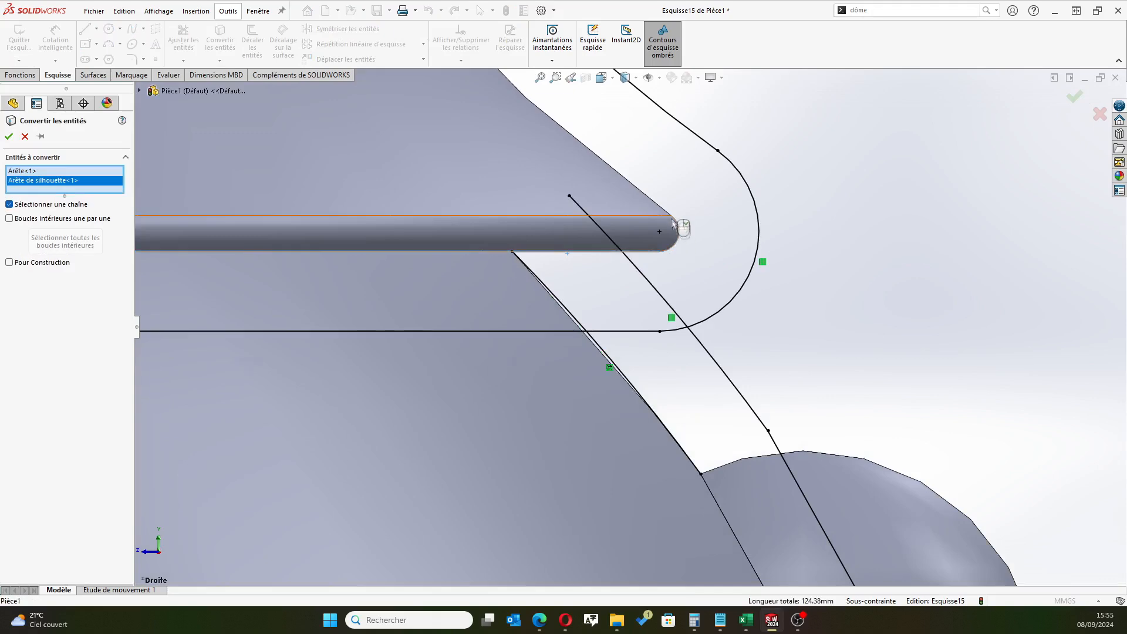
left_click(654, 201)
scroll(556, 123, "up", 3)
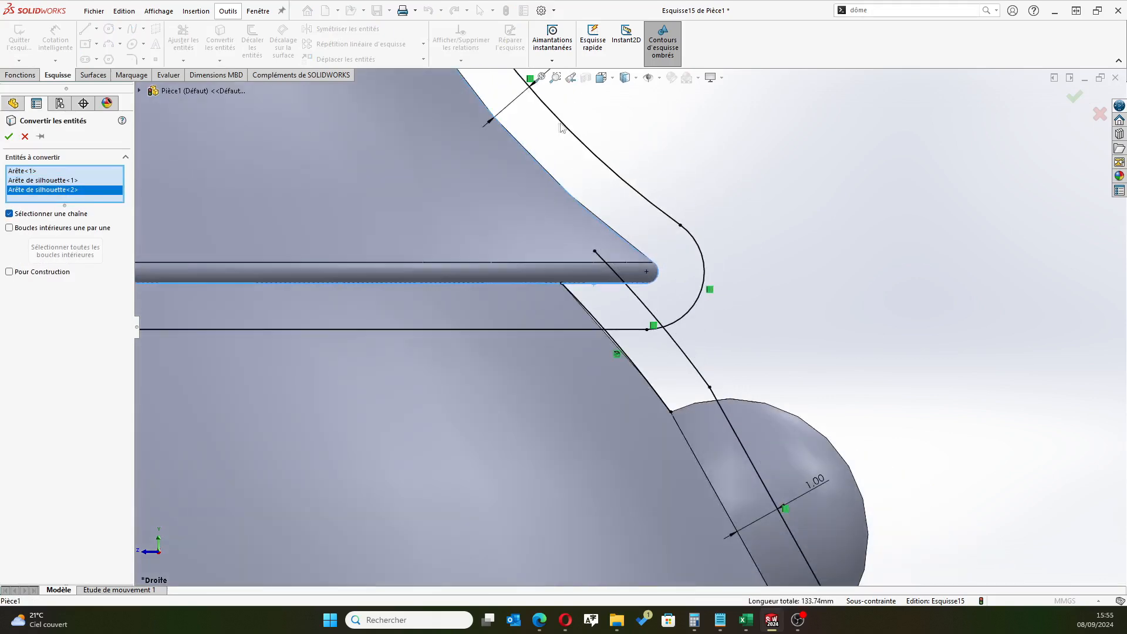
scroll(555, 125, "down", 2)
scroll(501, 131, "up", 3)
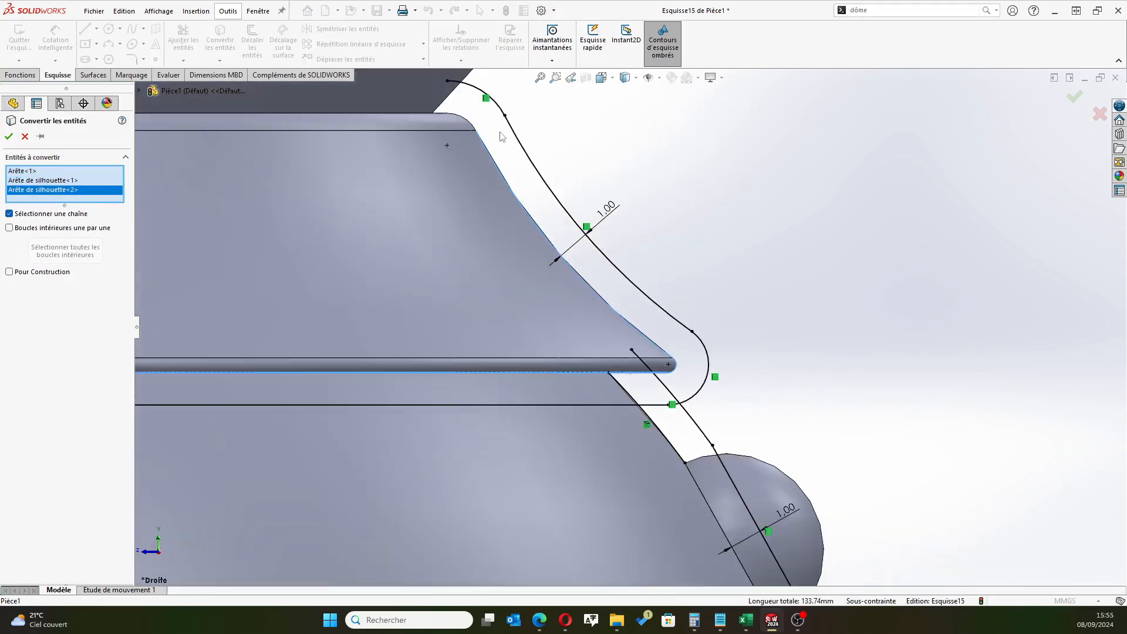
scroll(496, 130, "down", 4)
left_click(479, 171)
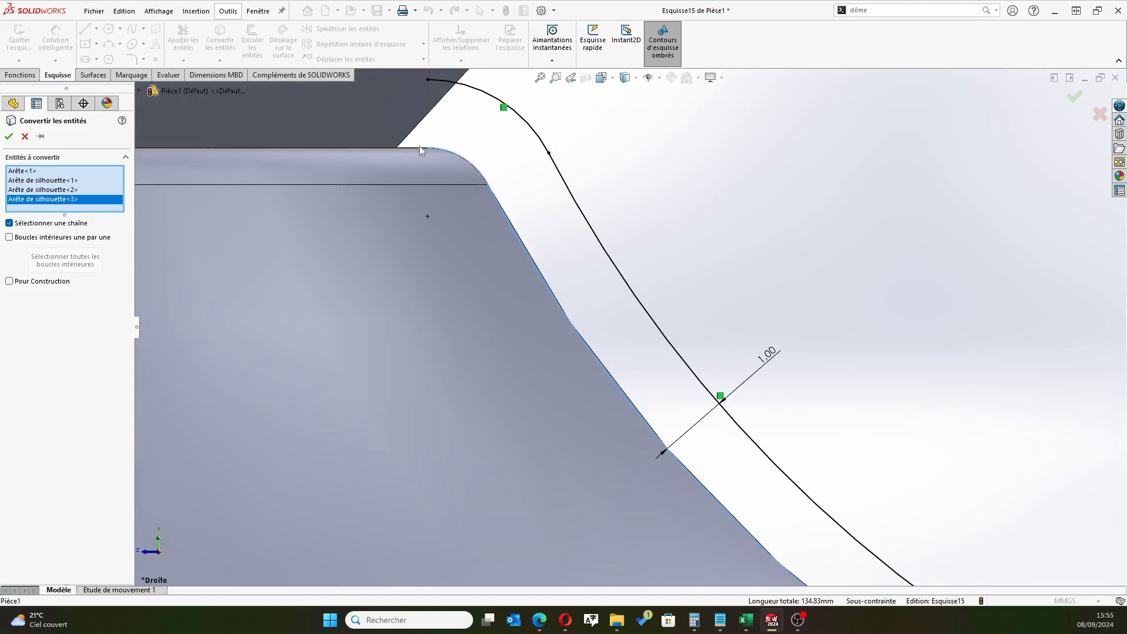
left_click(417, 147)
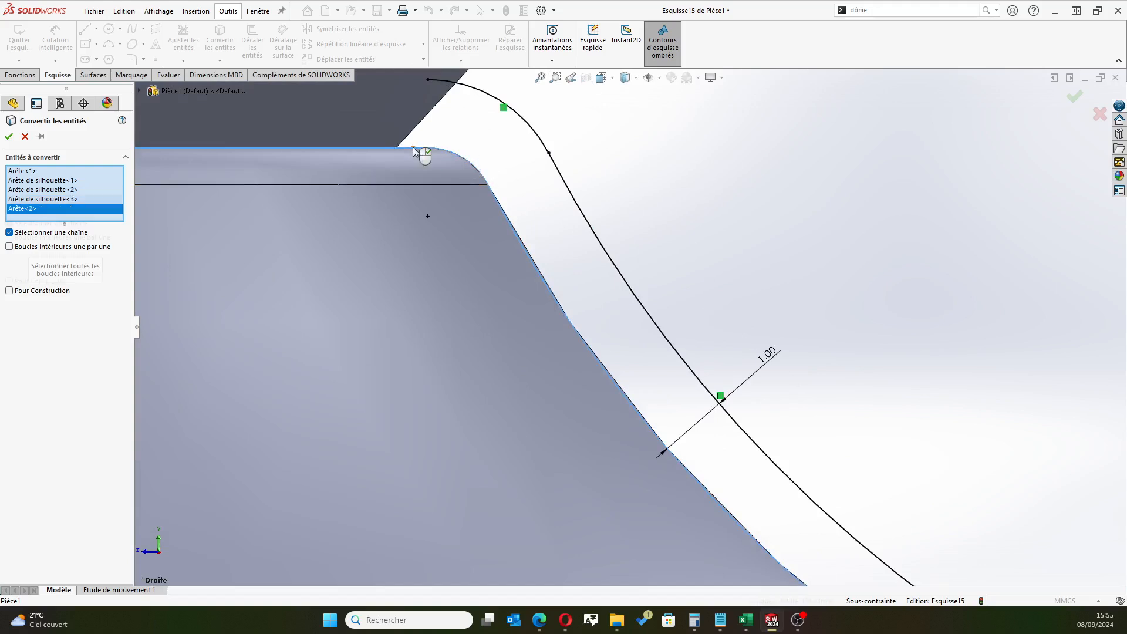
left_click(8, 136)
Trim the crossing offset curves just below the collar rim to open the profile between the inner outline and the outer offset
scroll(639, 286, "up", 5)
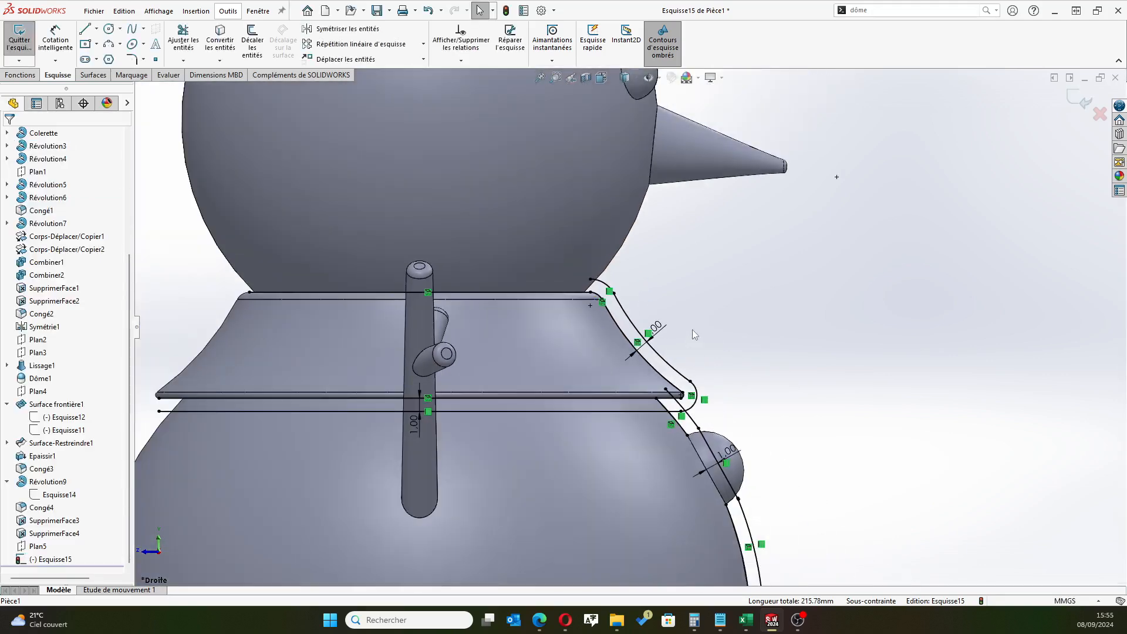
left_click(183, 40)
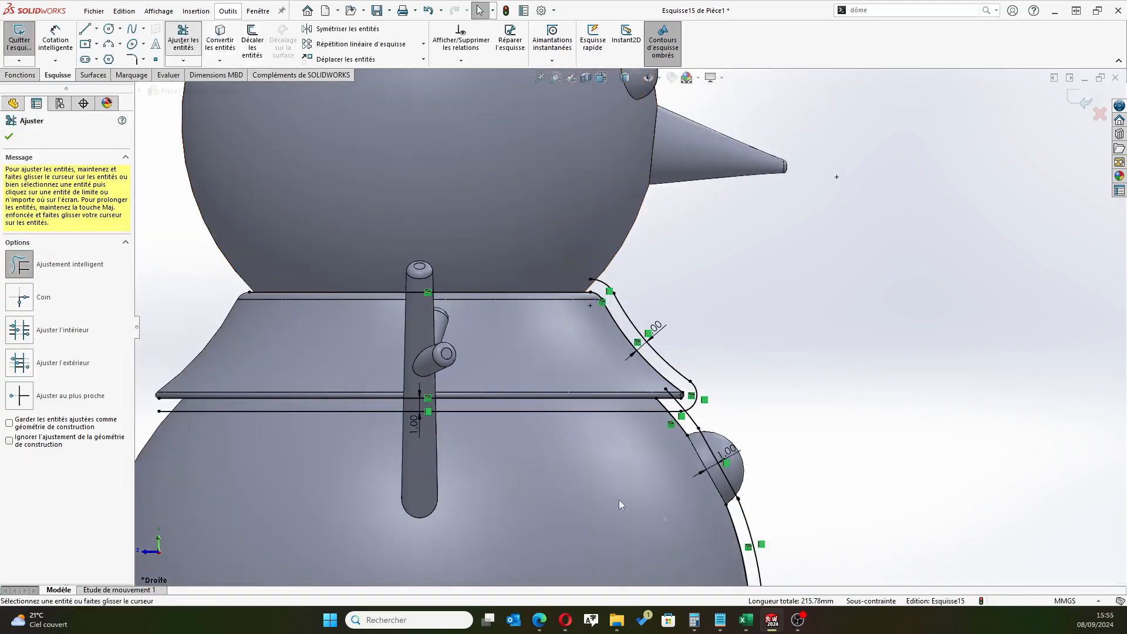
scroll(737, 484, "down", 5)
left_click(565, 290)
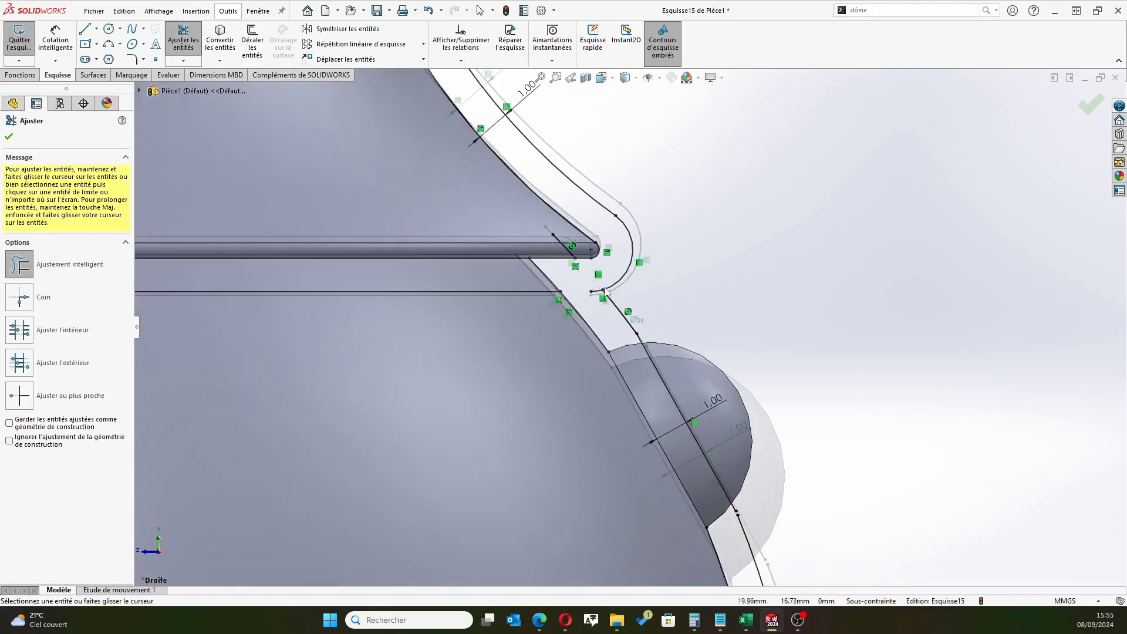
scroll(606, 290, "down", 5)
scroll(719, 505, "up", 8)
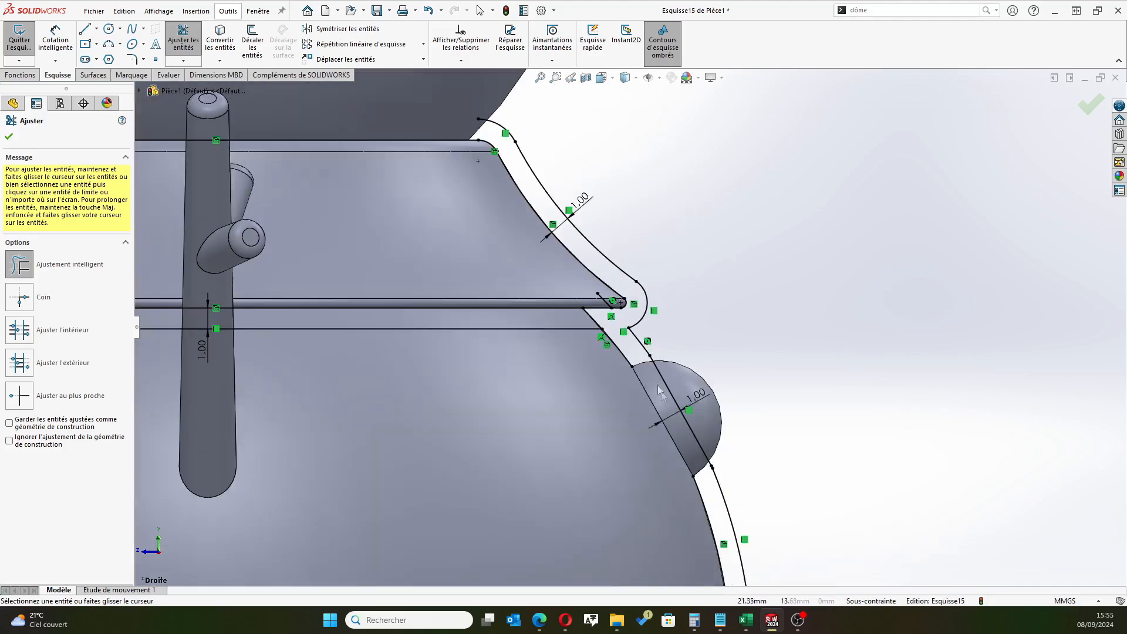
Close the profile's upper end at the collar top with two joined three-point arcs, radii about 2.39 mm and 1.07 mm
scroll(743, 538, "down", 2)
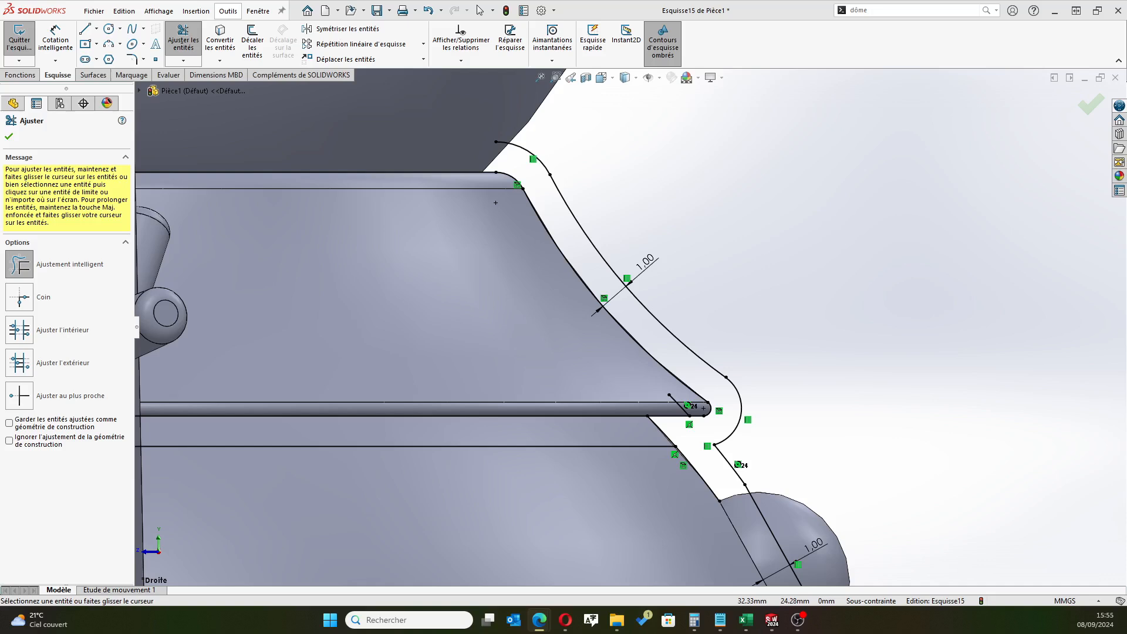
left_click(108, 46)
left_click(496, 142)
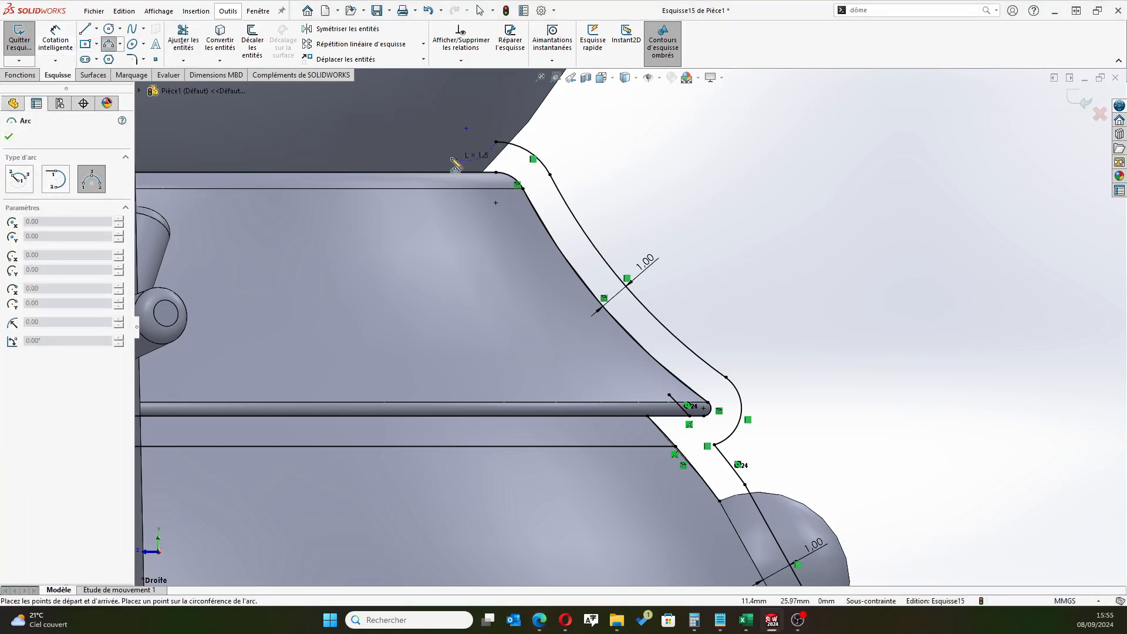
left_click(435, 160)
left_click(455, 147)
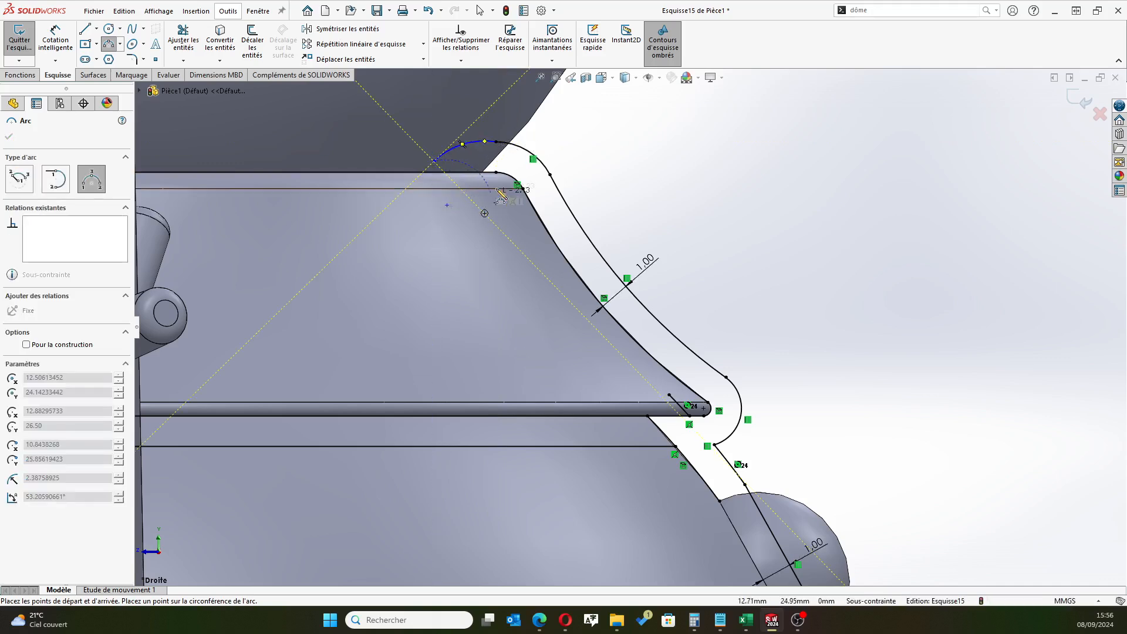
left_click(496, 172)
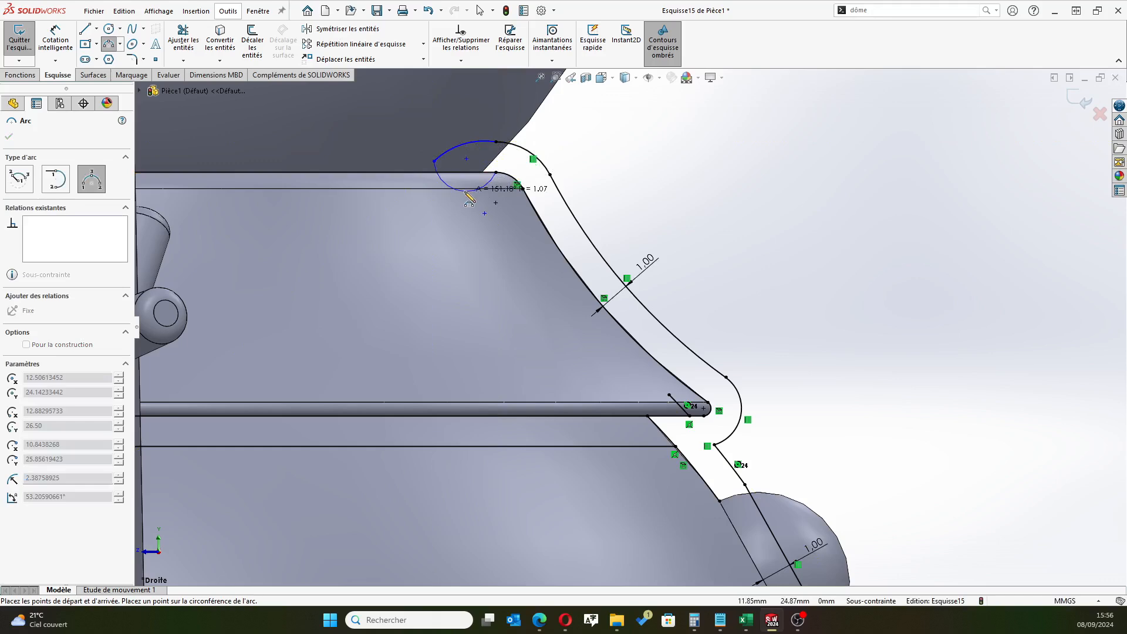
left_click(466, 193)
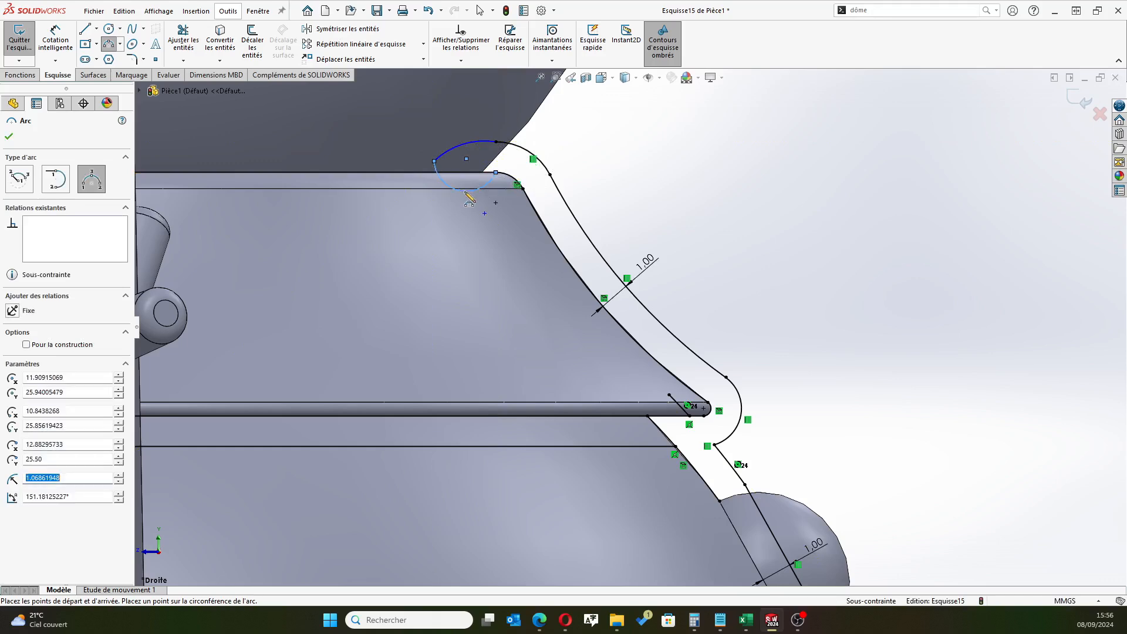
left_click(9, 137)
Trim the horizontal line at the lower bump so only the segment between the inner outline and the offset curve remains
scroll(624, 320, "up", 2)
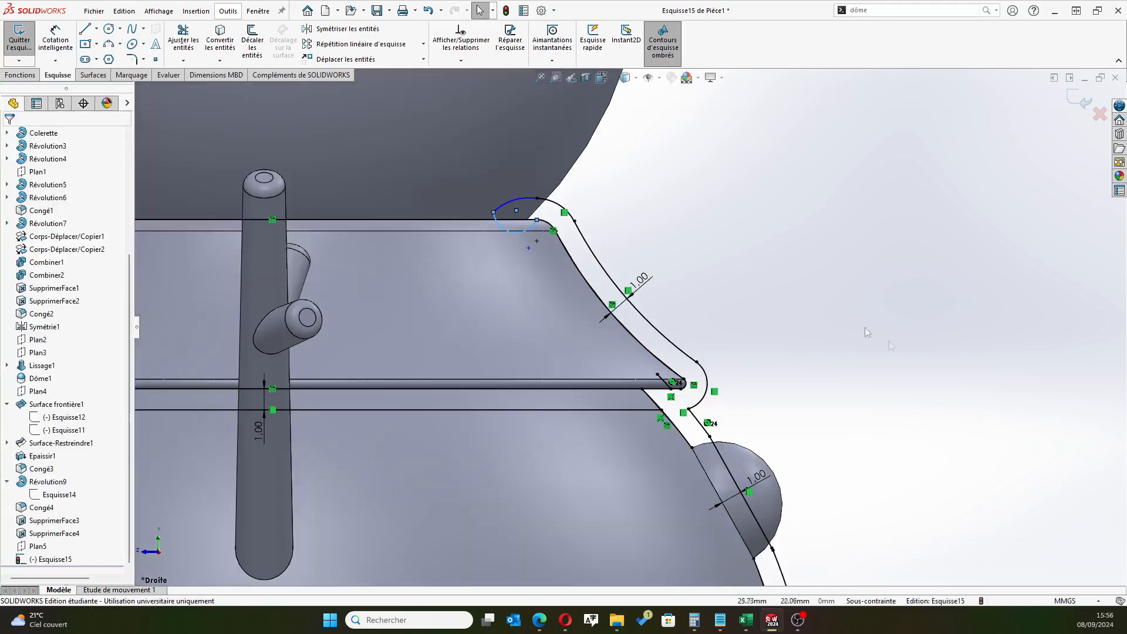
scroll(880, 430, "up", 2)
scroll(878, 501, "up", 2)
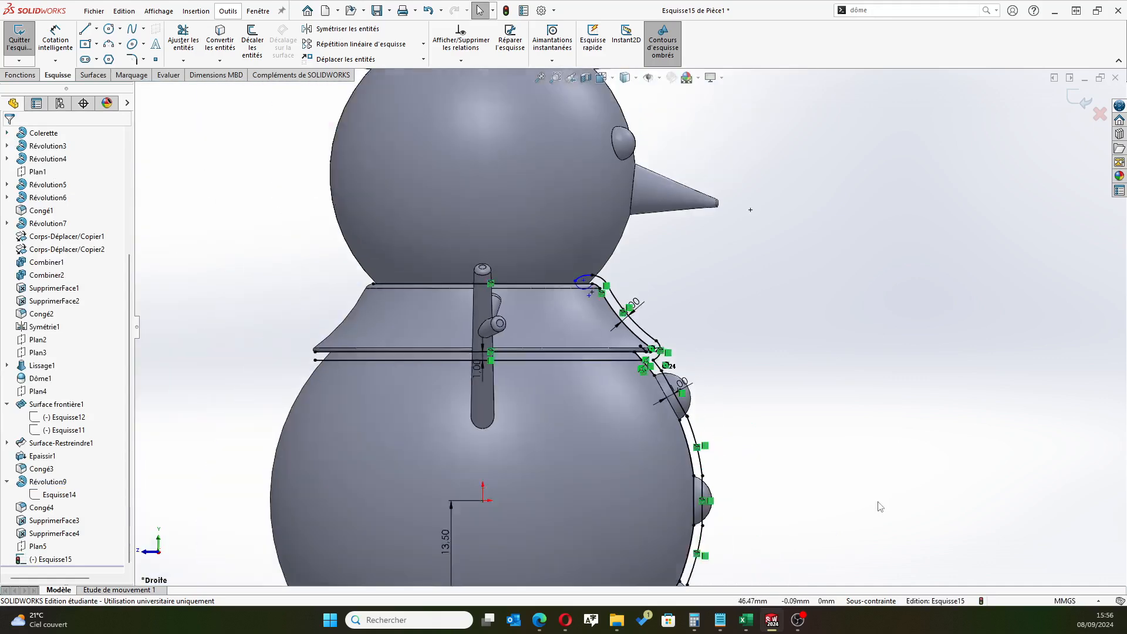
scroll(678, 552, "up", 2)
scroll(679, 520, "down", 12)
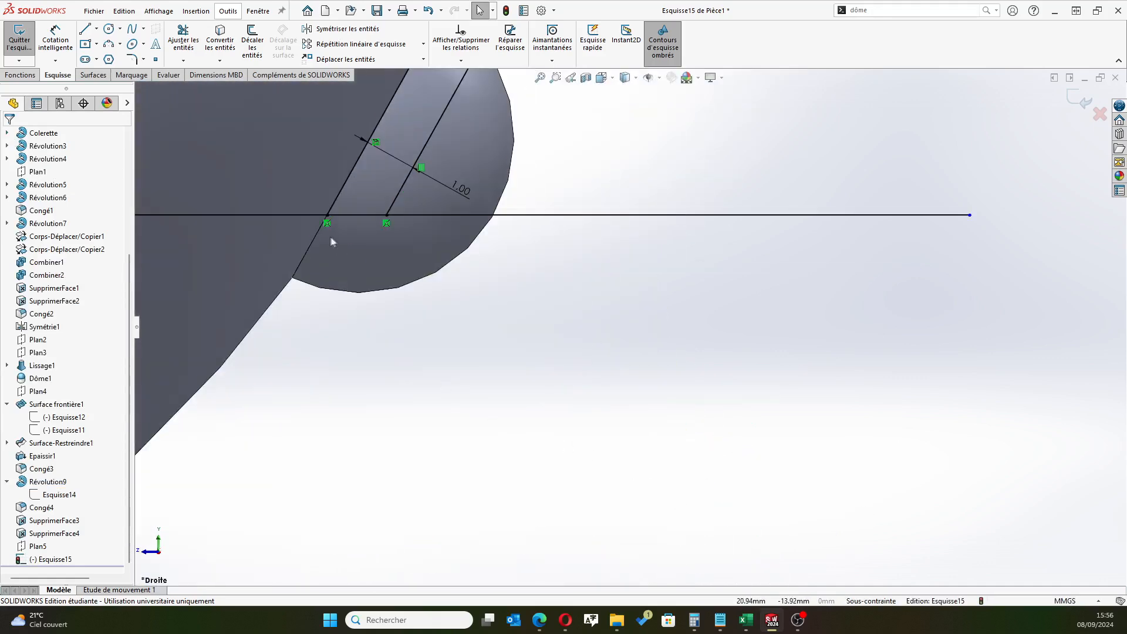
left_click(183, 36)
left_click(621, 213)
left_click_drag(303, 181, 264, 270)
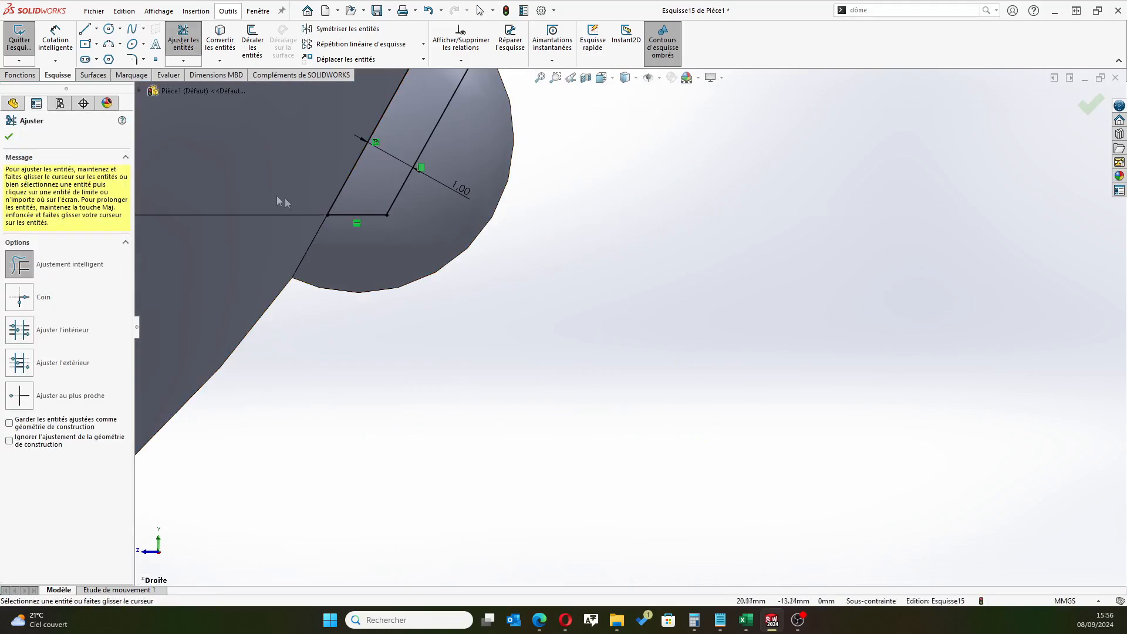
Trim away the leftover piece of the sphere's offset curve that crosses the collar rim
scroll(264, 221, "up", 8)
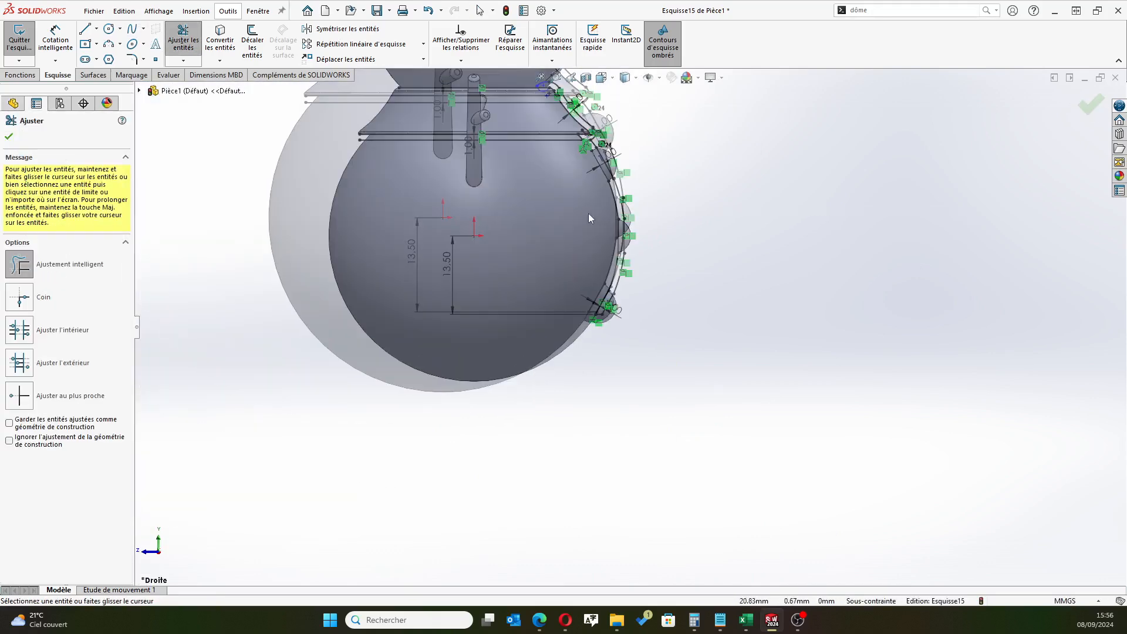
scroll(543, 64, "down", 3)
scroll(565, 102, "down", 5)
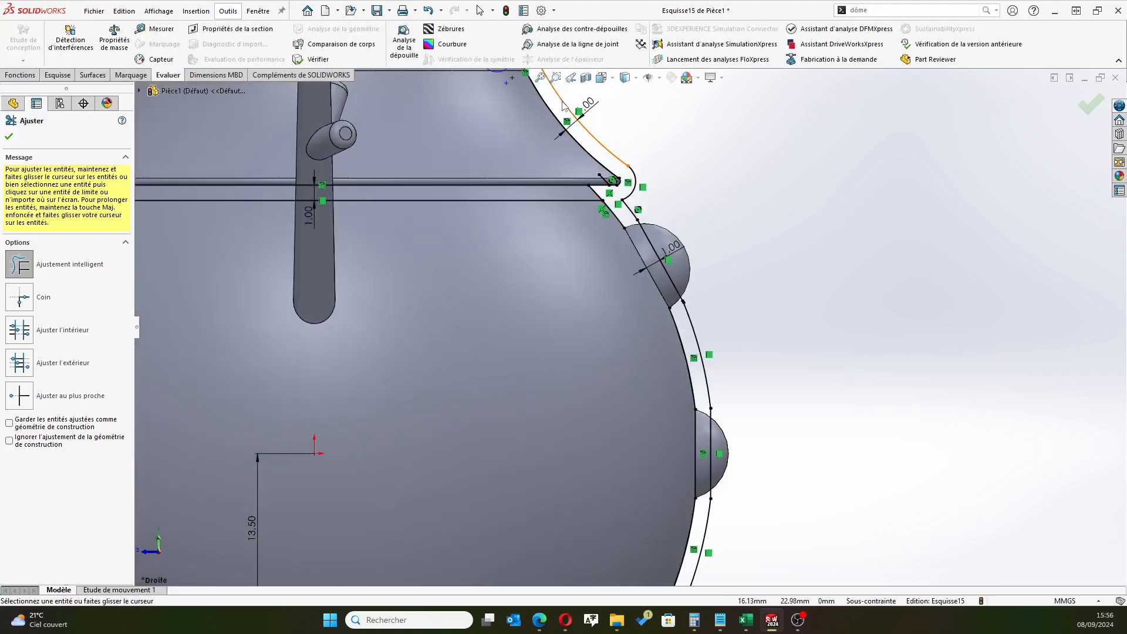
scroll(564, 106, "up", 5)
scroll(627, 383, "down", 6)
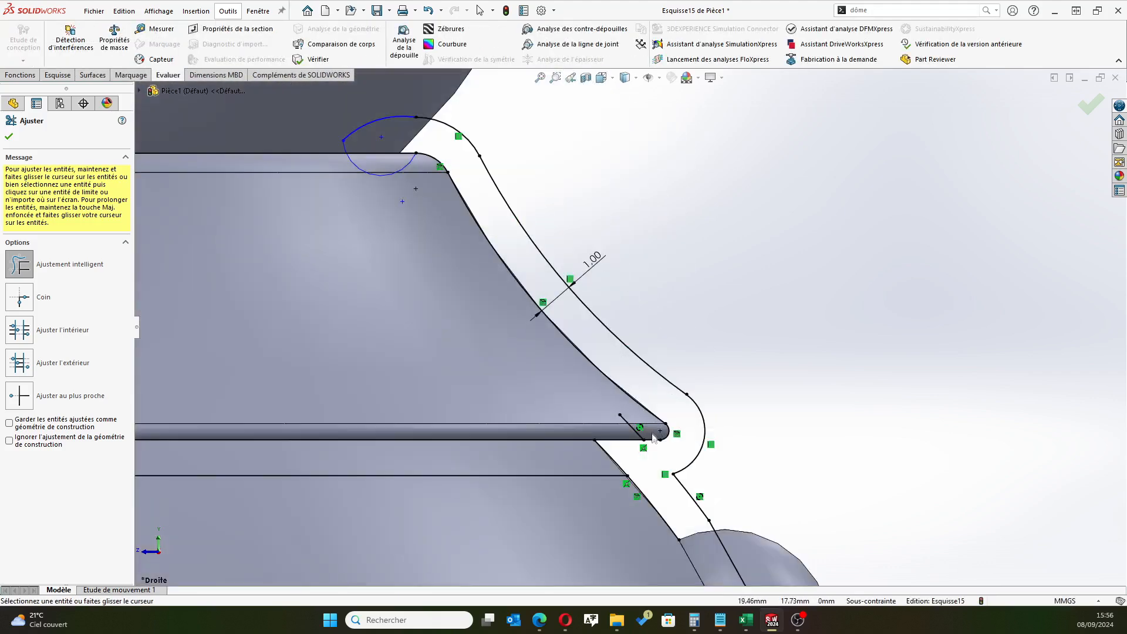
scroll(653, 438, "down", 5)
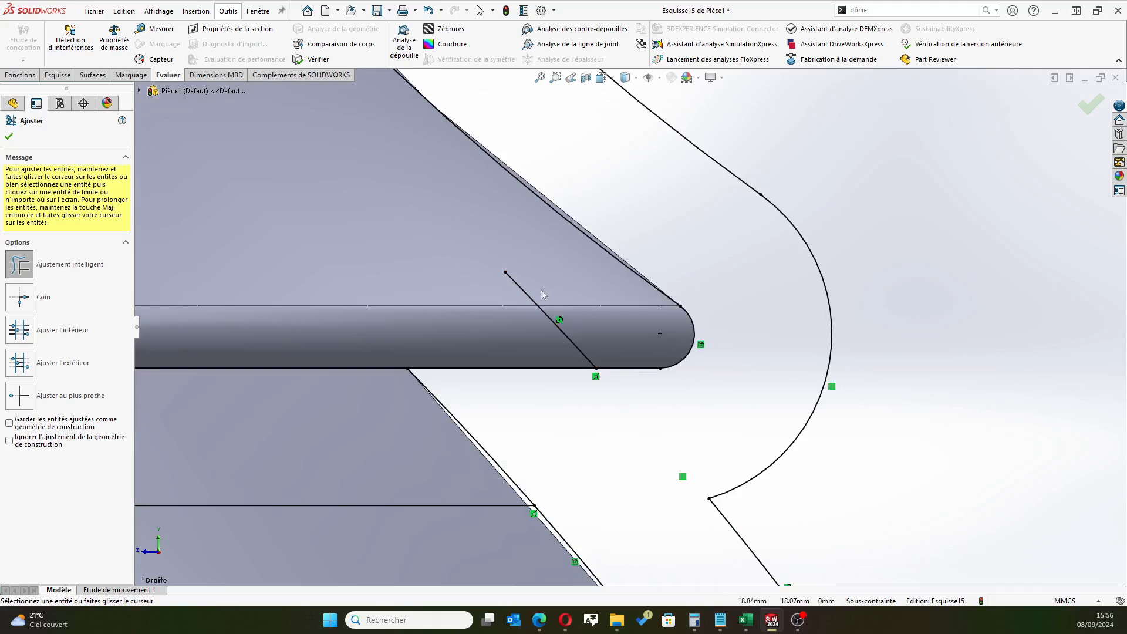
left_click_drag(530, 282, 507, 290)
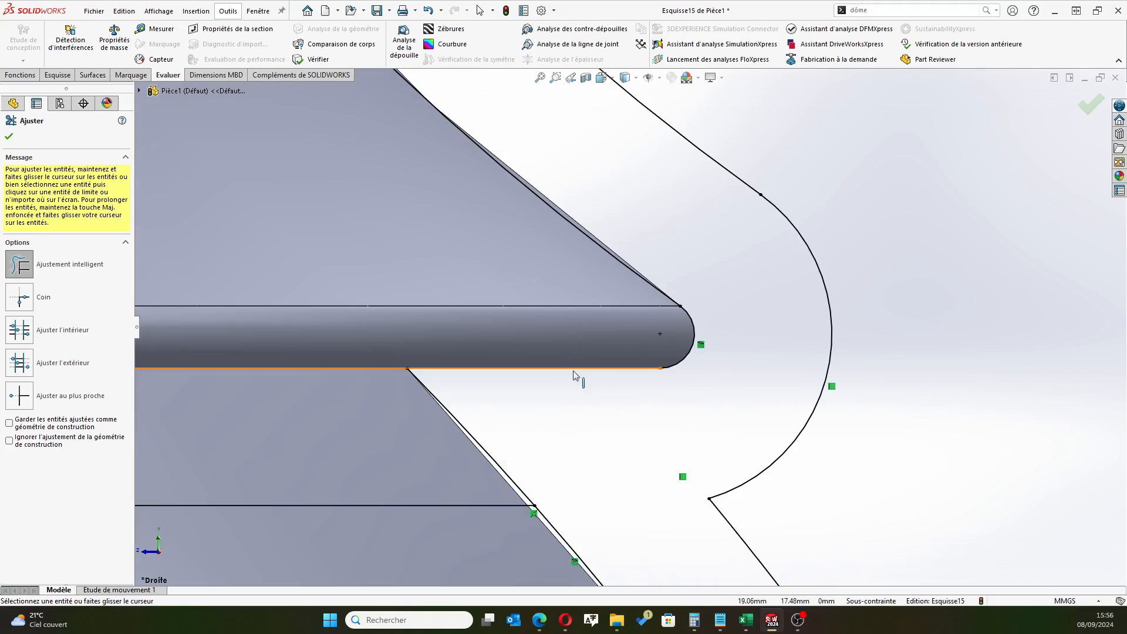
Trim away the horizontal offset line running across the sphere just below the collar
scroll(634, 380, "up", 2)
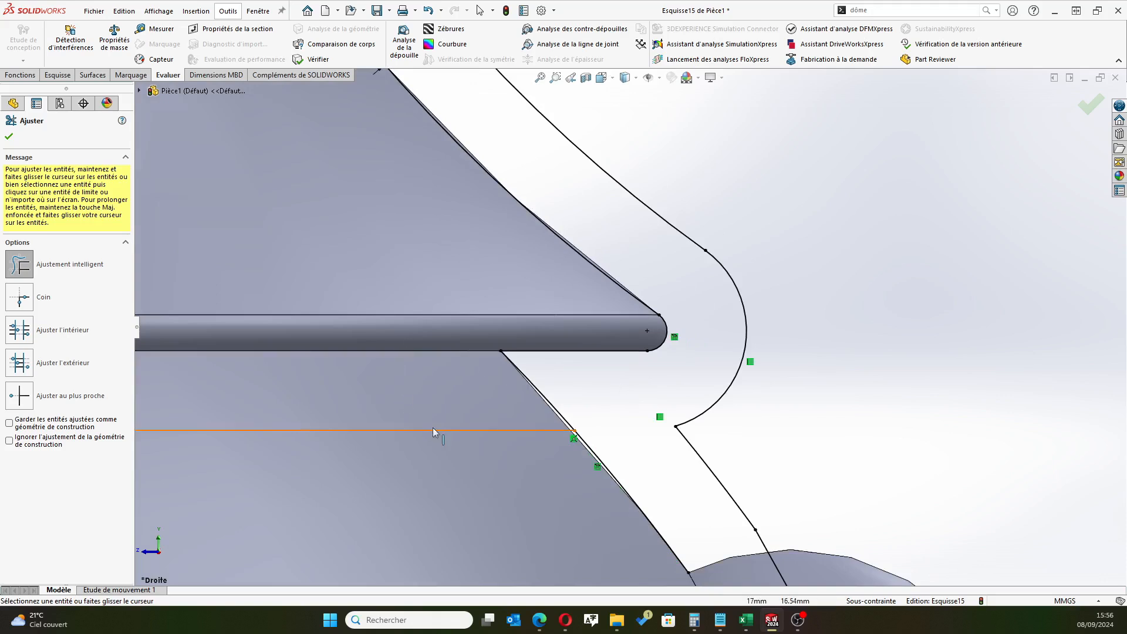
scroll(399, 383, "up", 4)
left_click_drag(475, 344, 476, 378)
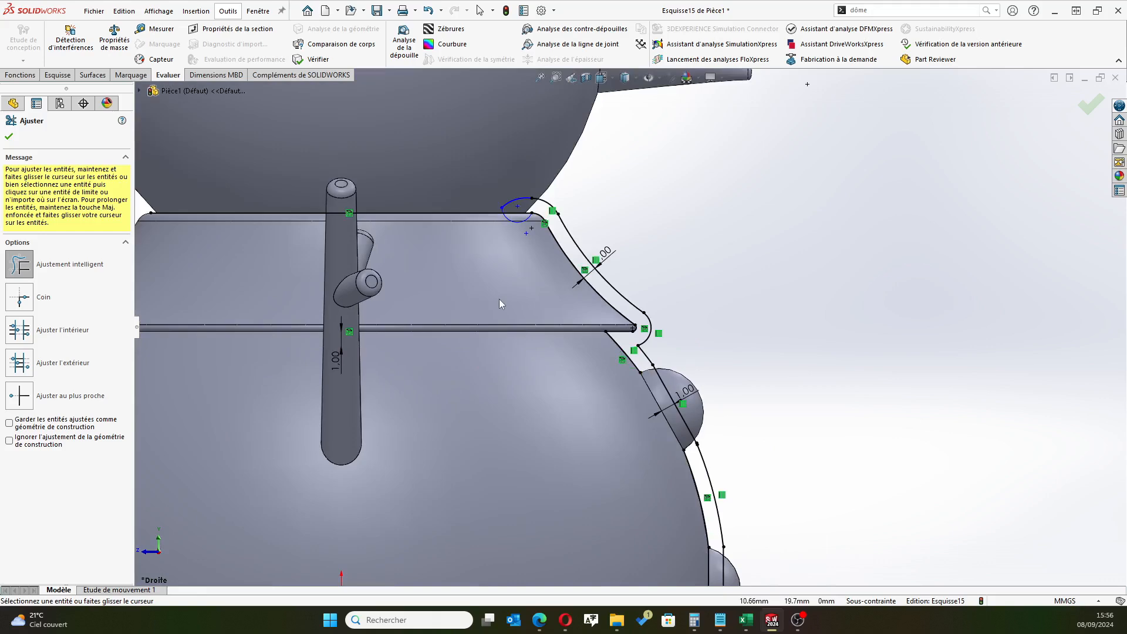
Finish trimming and examine the profile at the collar top, the collar rim and the lower bump for gaps or leftover segments
scroll(498, 298, "down", 4)
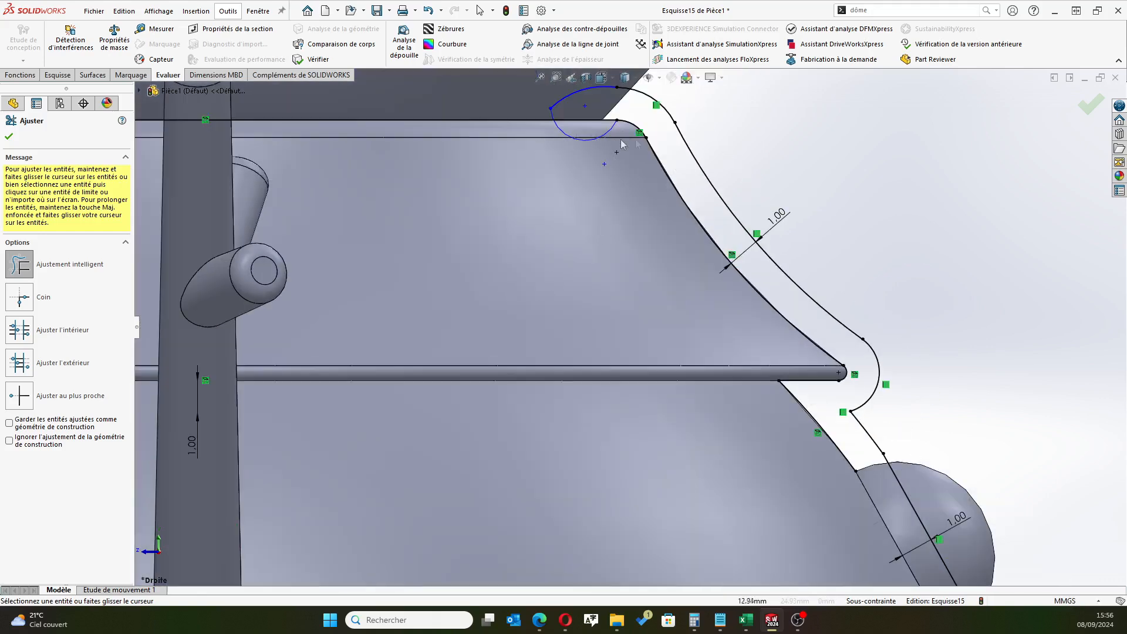
scroll(753, 247, "up", 8)
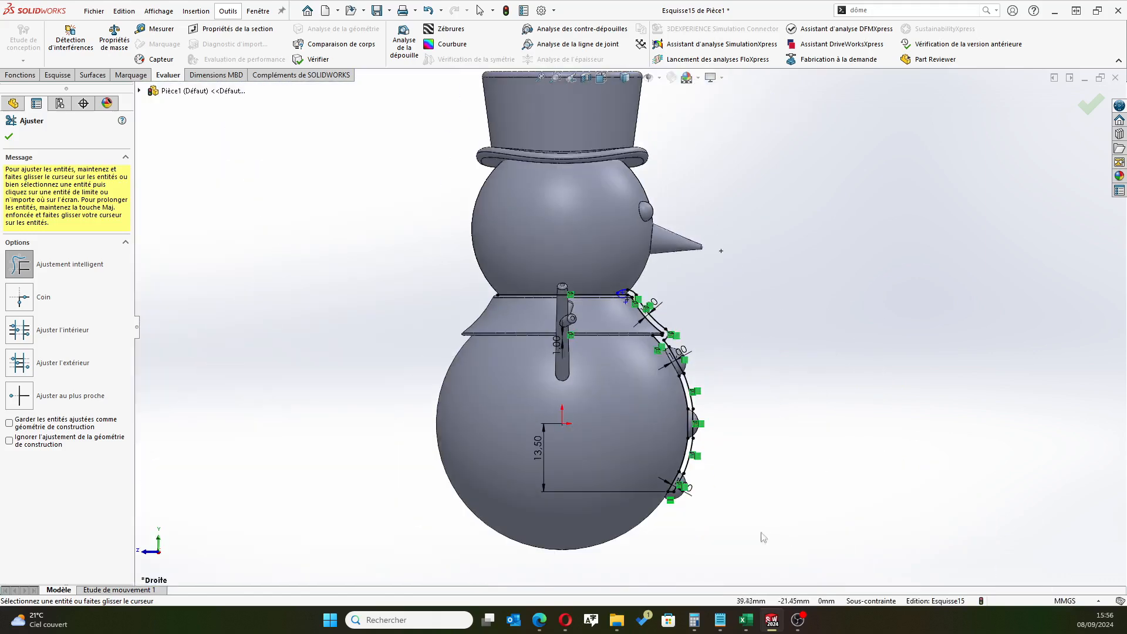
scroll(593, 441, "down", 5)
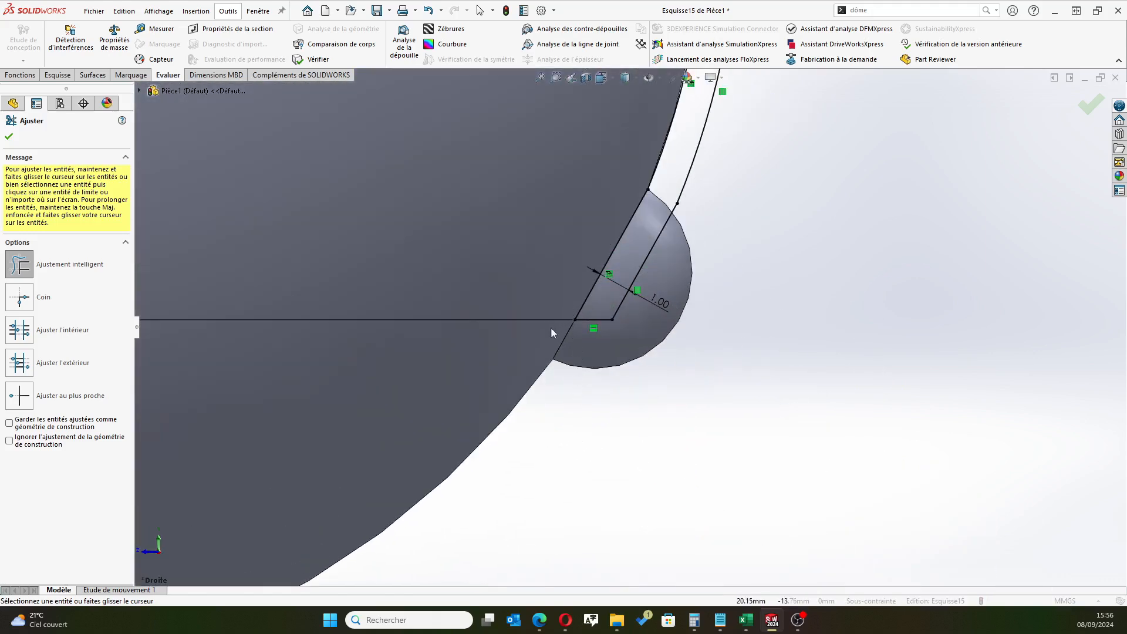
scroll(597, 233, "up", 6)
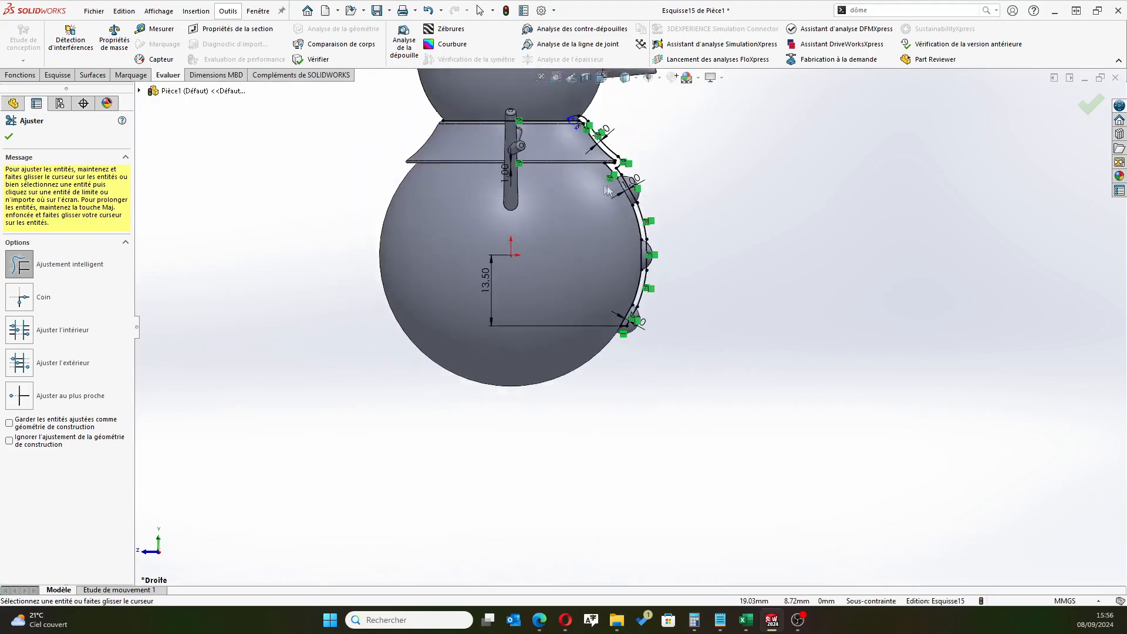
scroll(572, 146, "up", 1)
scroll(571, 146, "down", 1)
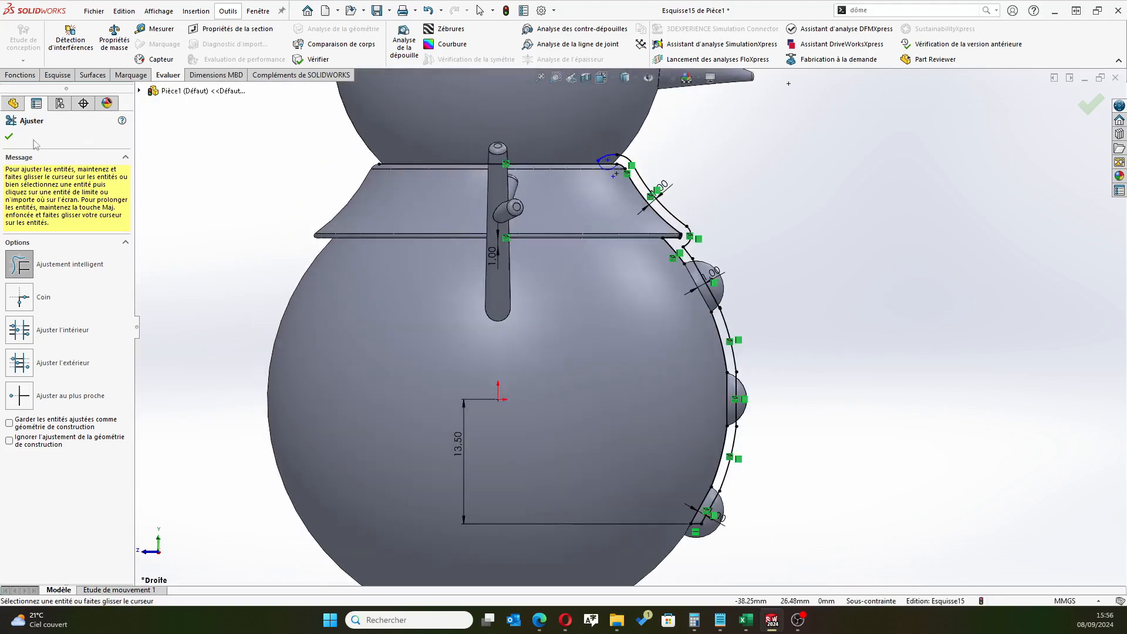
left_click(9, 137)
scroll(606, 161, "down", 5)
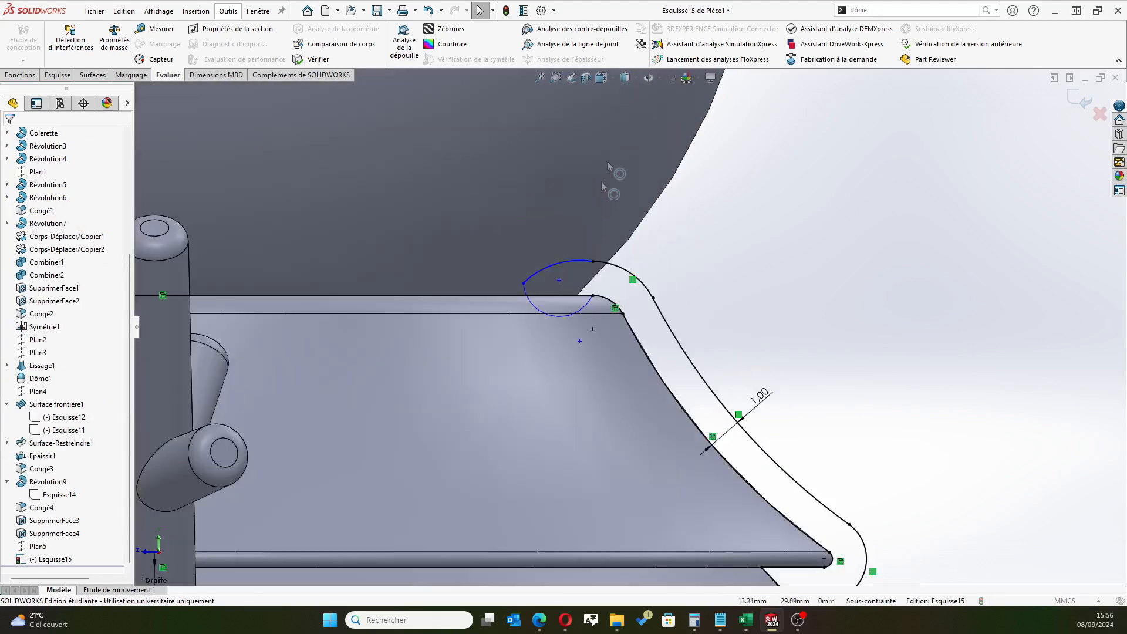
scroll(736, 347, "up", 3)
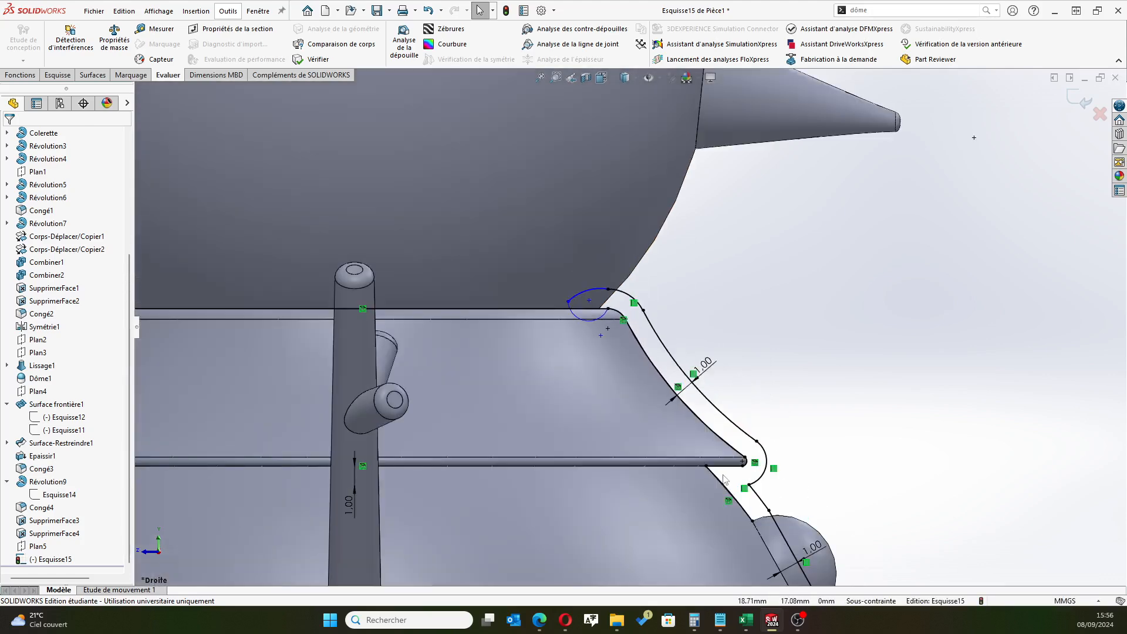
scroll(744, 499, "down", 4)
scroll(736, 470, "down", 2)
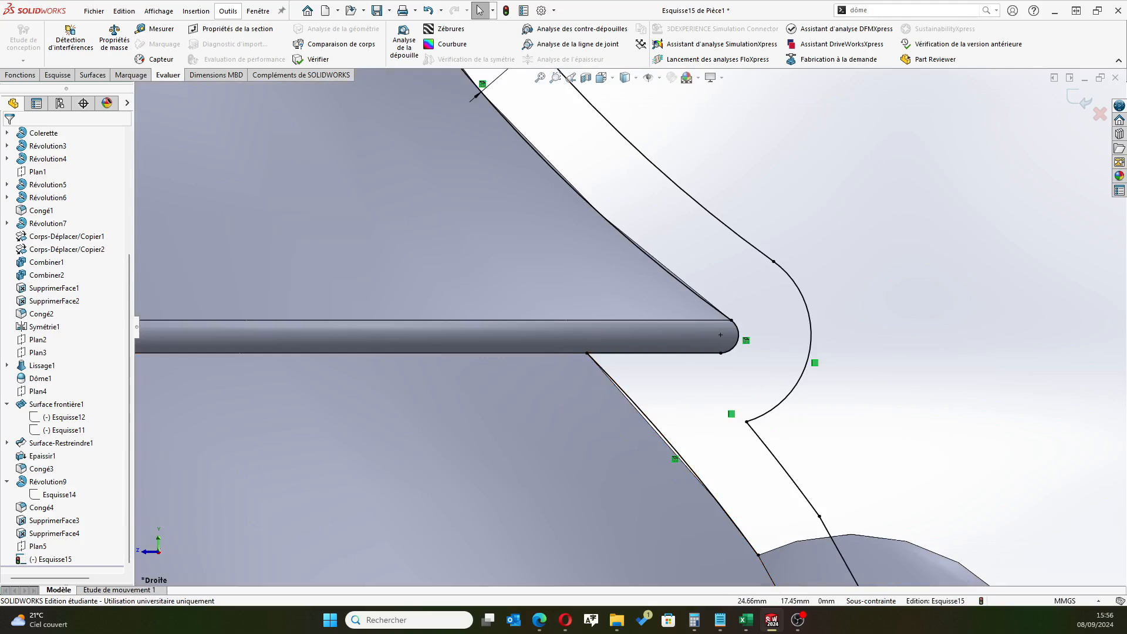
key("alt+Tab")
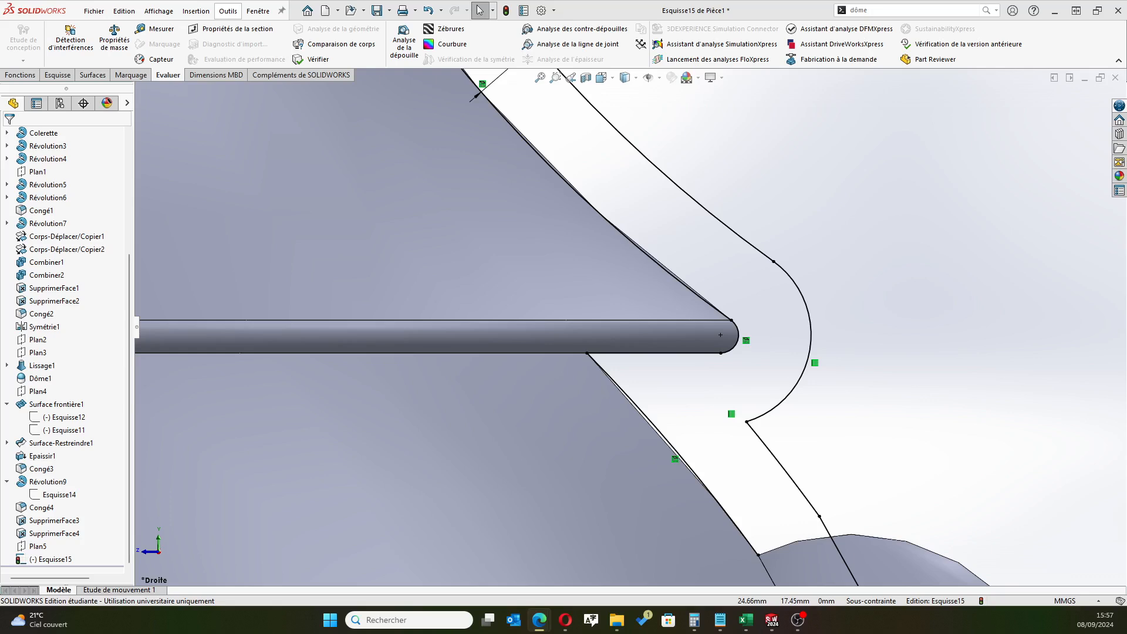
Exit the profile sketch along the snowman's collar and body
scroll(358, 226, "up", 10)
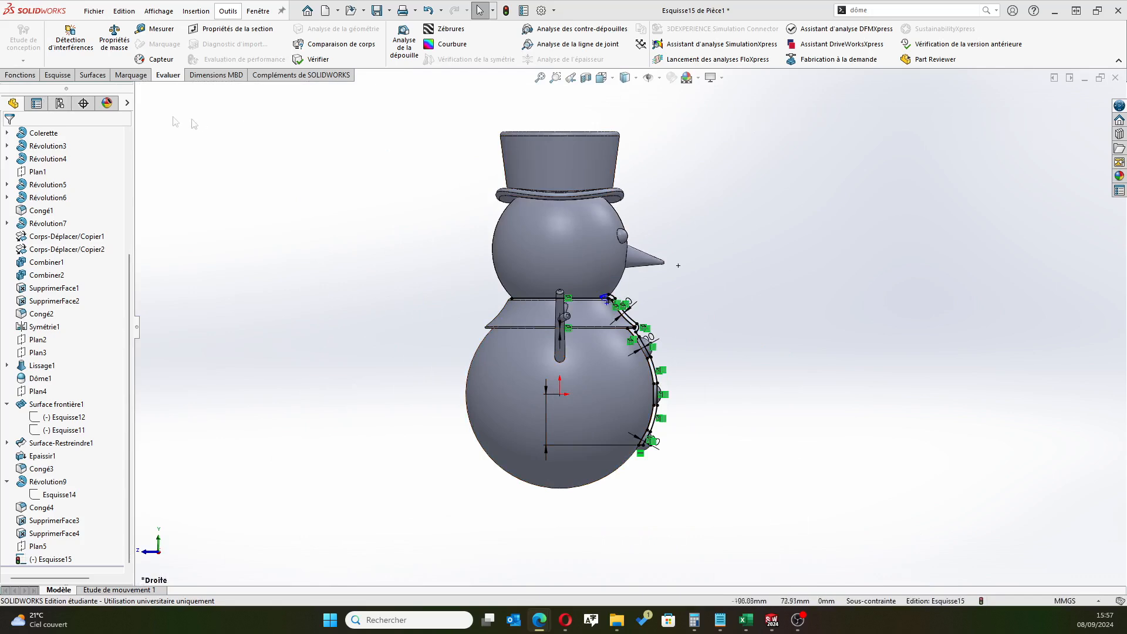
left_click(57, 75)
left_click(20, 35)
middle_click_drag(440, 315, 347, 329)
scroll(490, 307, "down", 3)
scroll(518, 333, "up", 3)
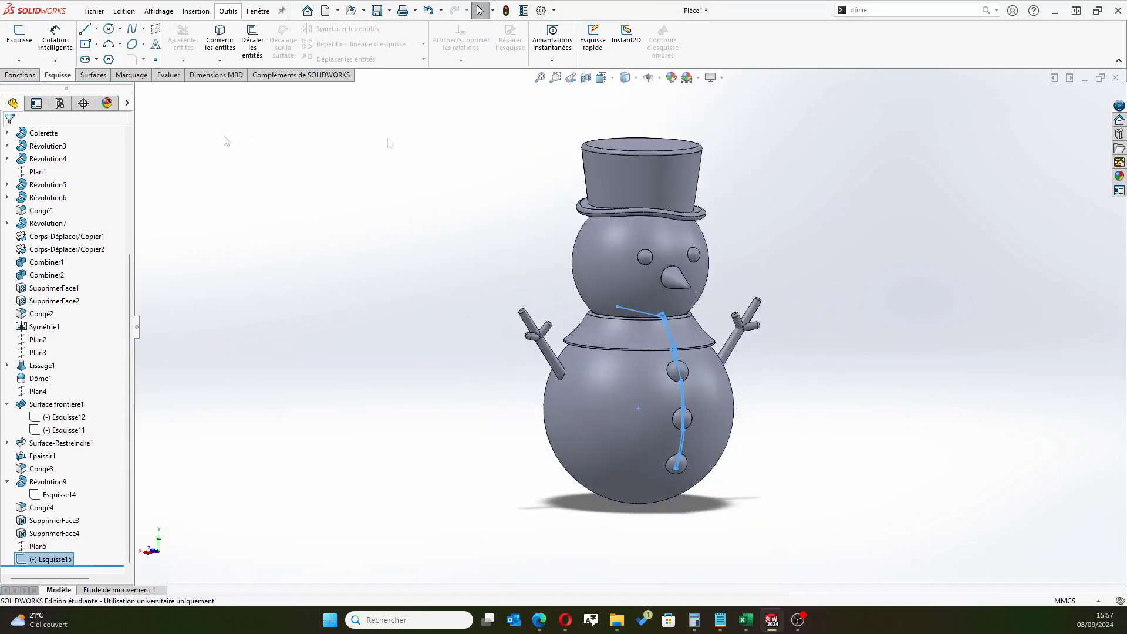
Create a reference axis at the intersection of Plan de face and Plan de droite
left_click(20, 75)
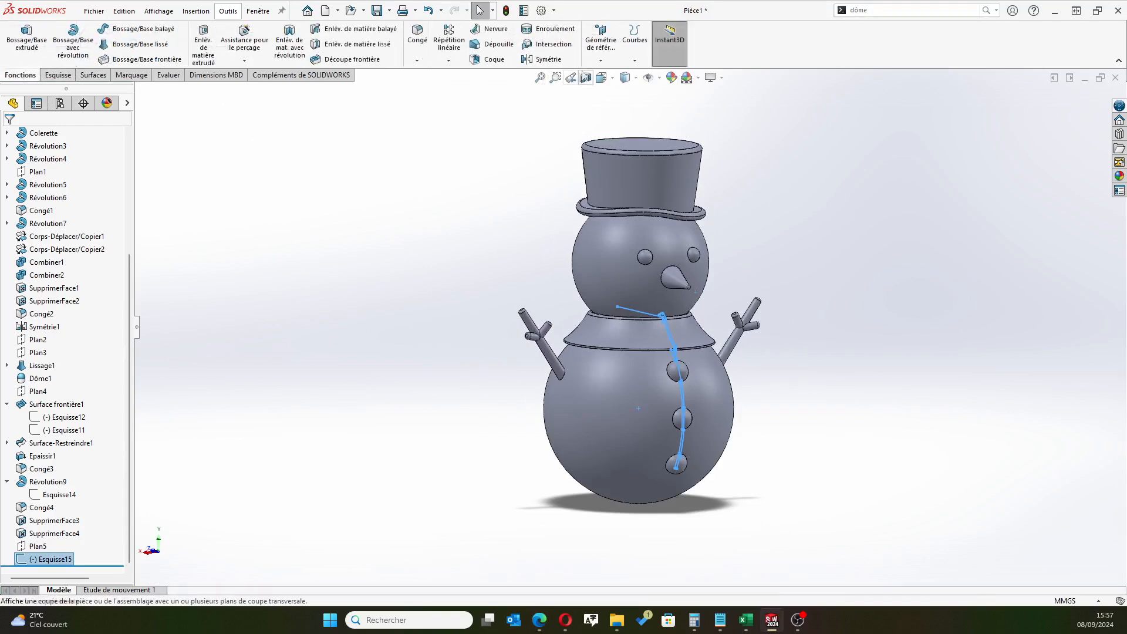
left_click(601, 61)
left_click(603, 91)
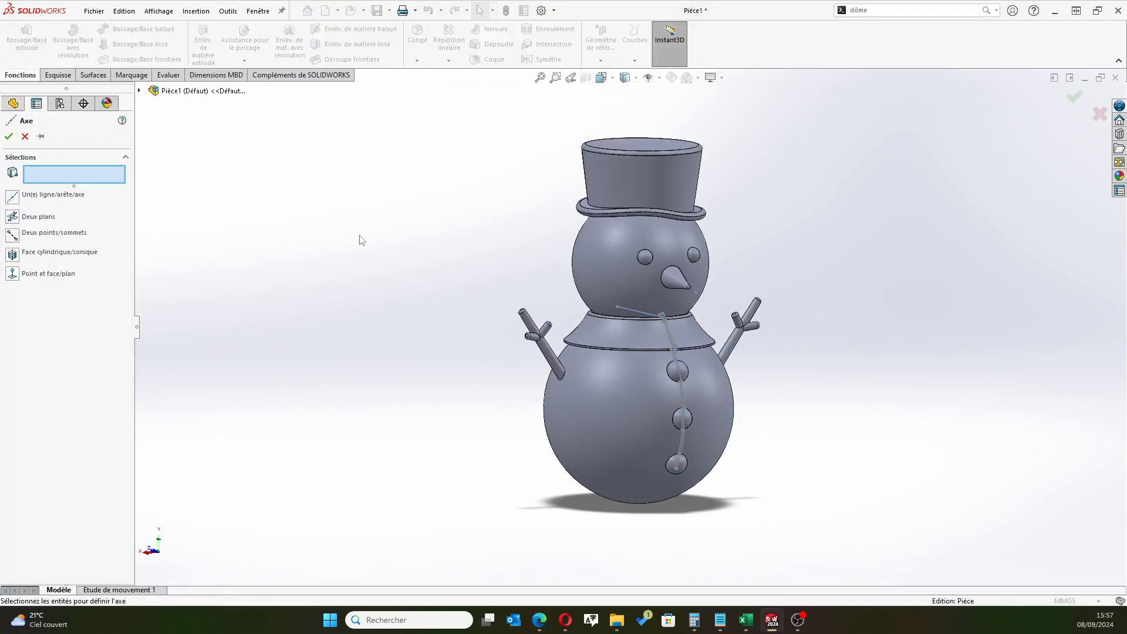
left_click(139, 91)
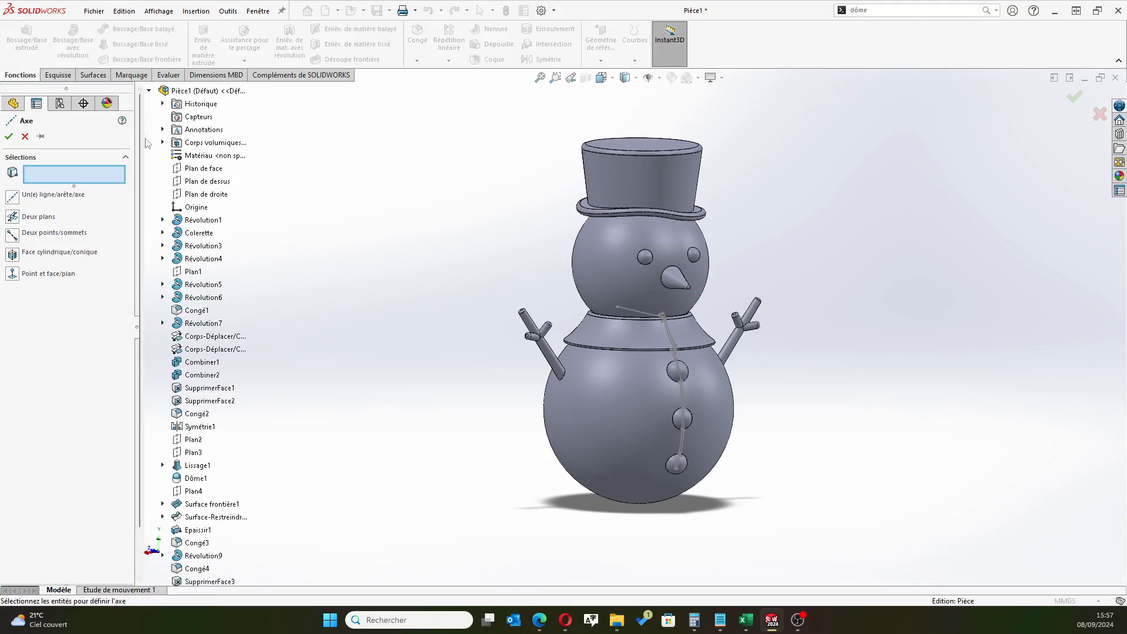
left_click(203, 168)
left_click(205, 194)
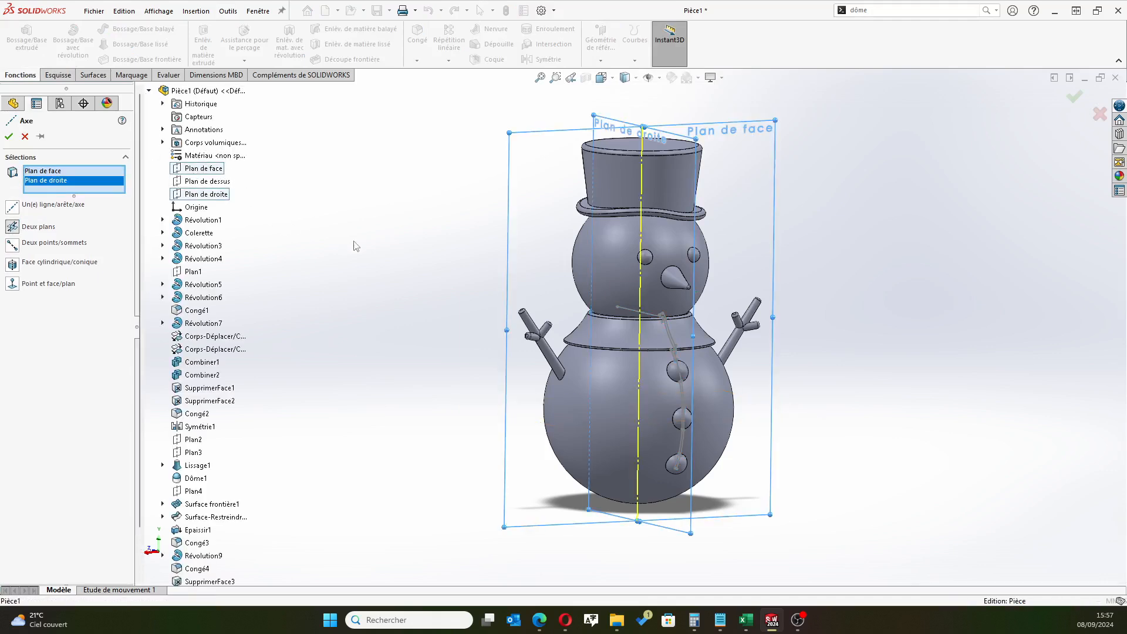
key("Return")
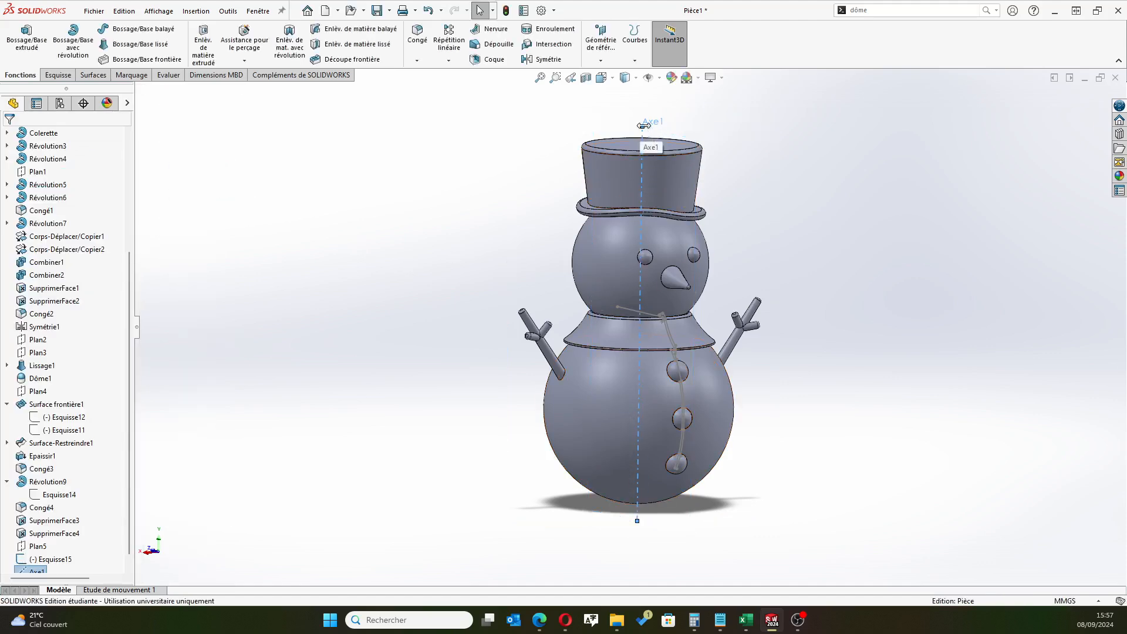
Extend the upper end of the reference axis further above the top hat
scroll(644, 125, "down", 5)
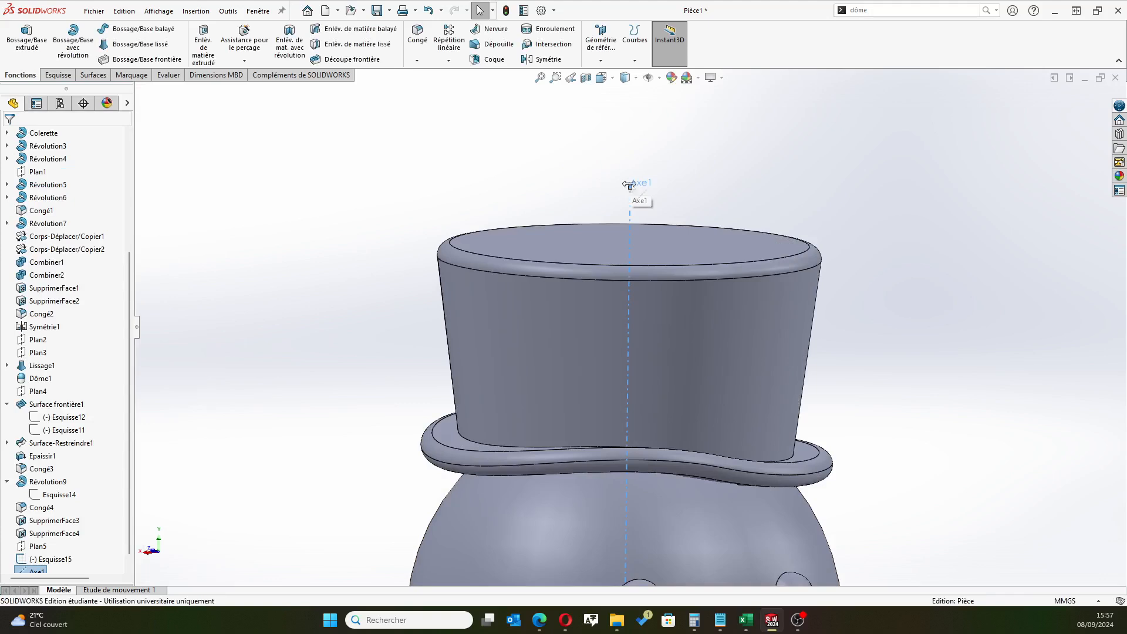
left_click_drag(629, 188, 632, 109)
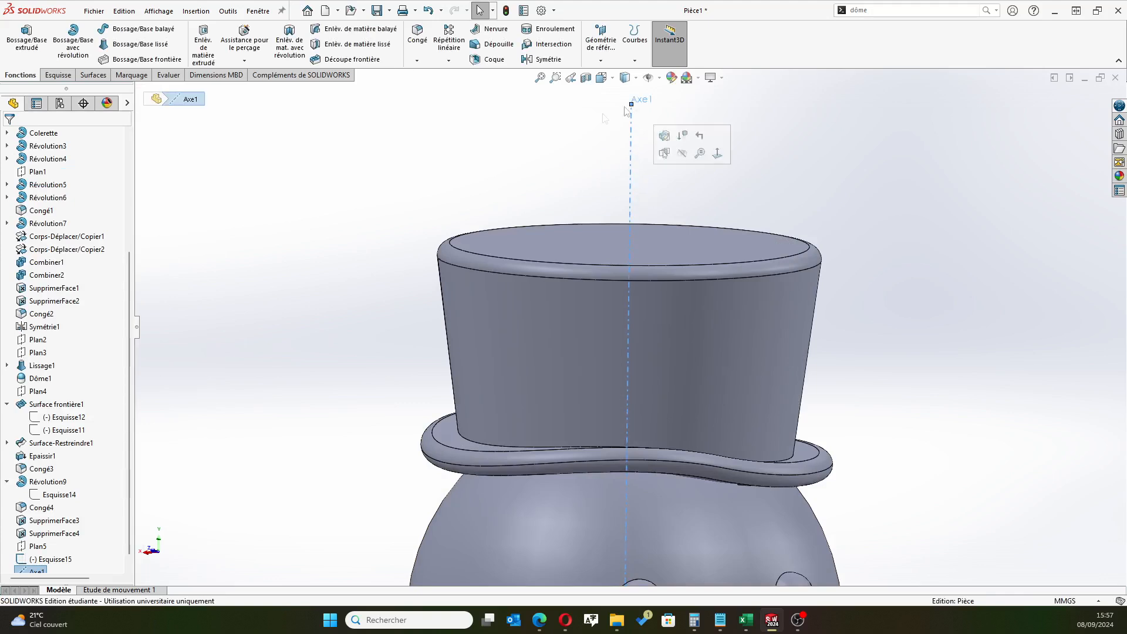
scroll(604, 359, "up", 5)
scroll(603, 361, "up", 3)
scroll(640, 481, "down", 6)
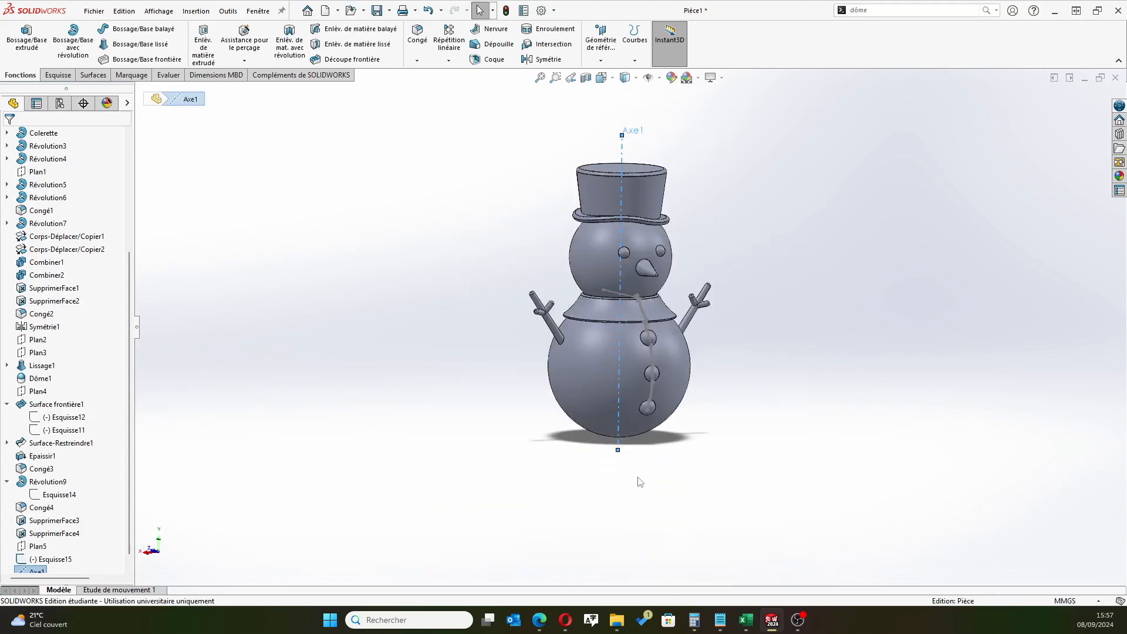
Try to revolve the collar and body profile sketch 360° about the vertical reference axis
left_click(73, 35)
scroll(692, 304, "down", 4)
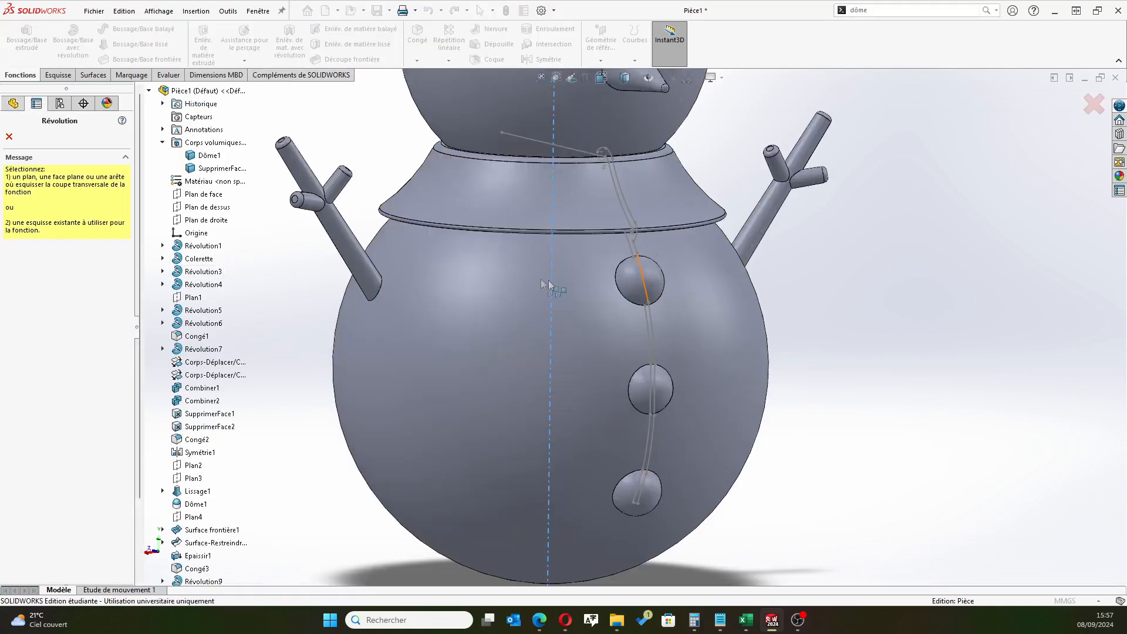
scroll(634, 244, "down", 5)
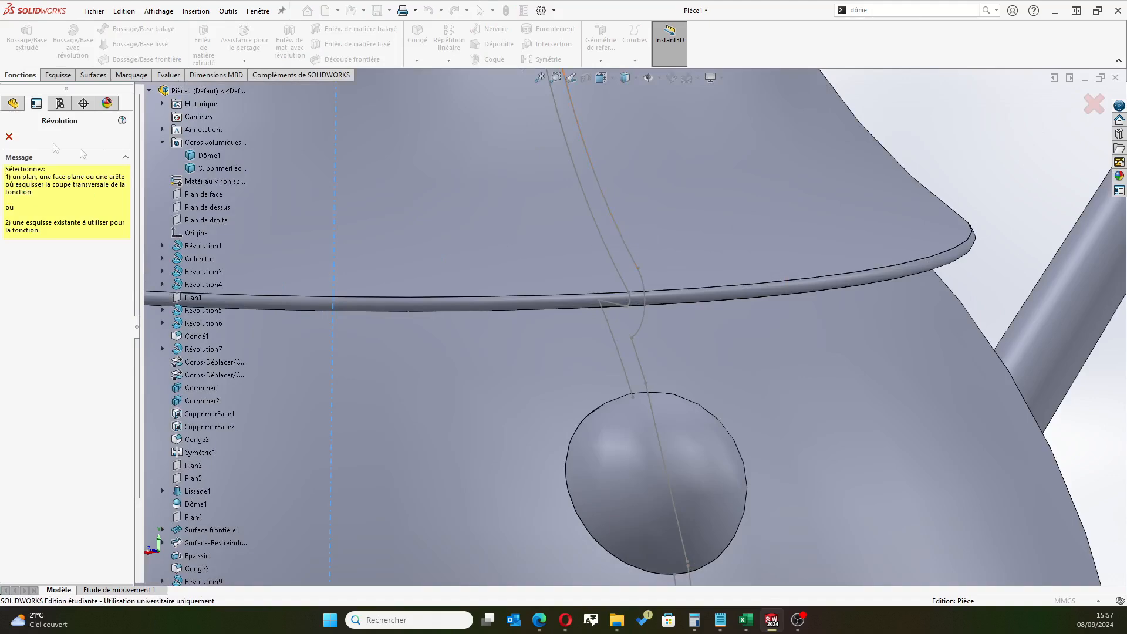
scroll(210, 519, "down", 3)
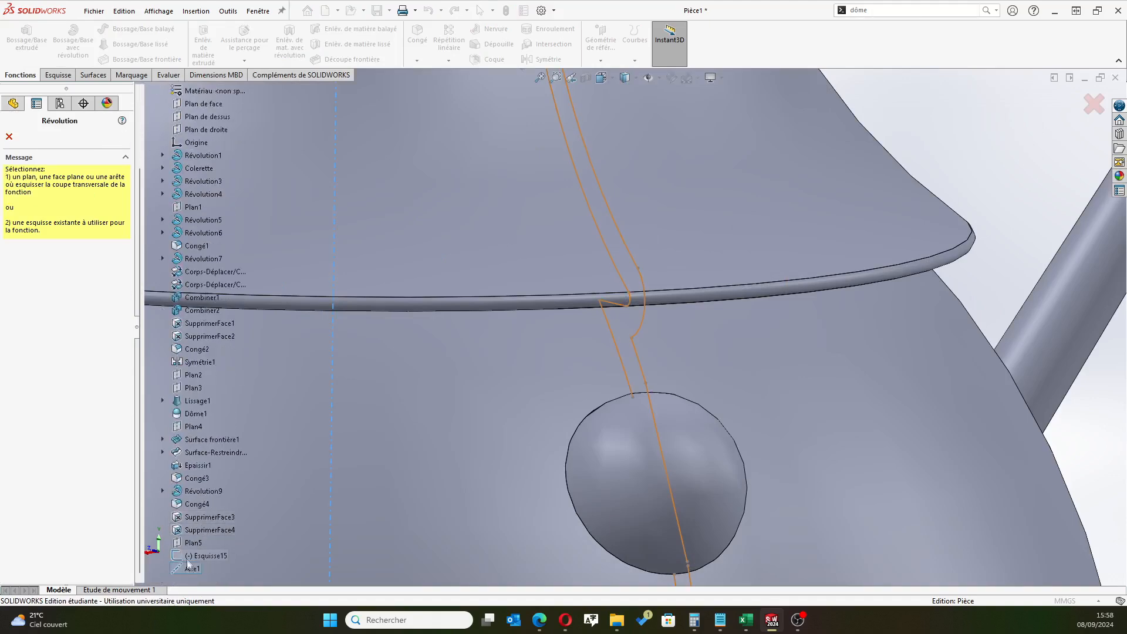
left_click(189, 566)
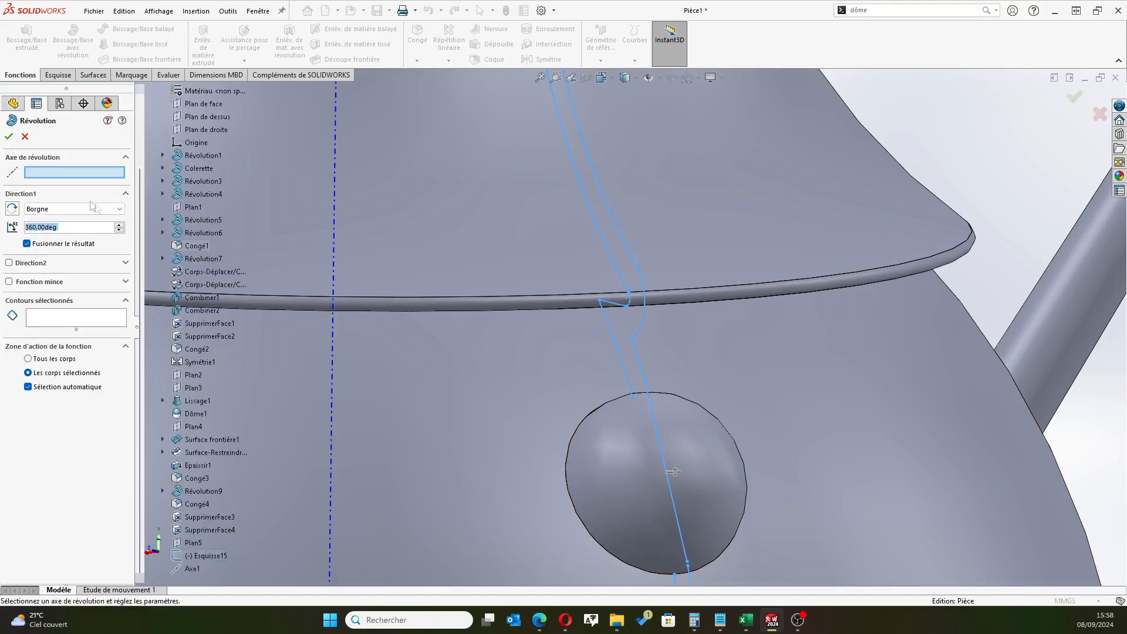
scroll(509, 213, "up", 2)
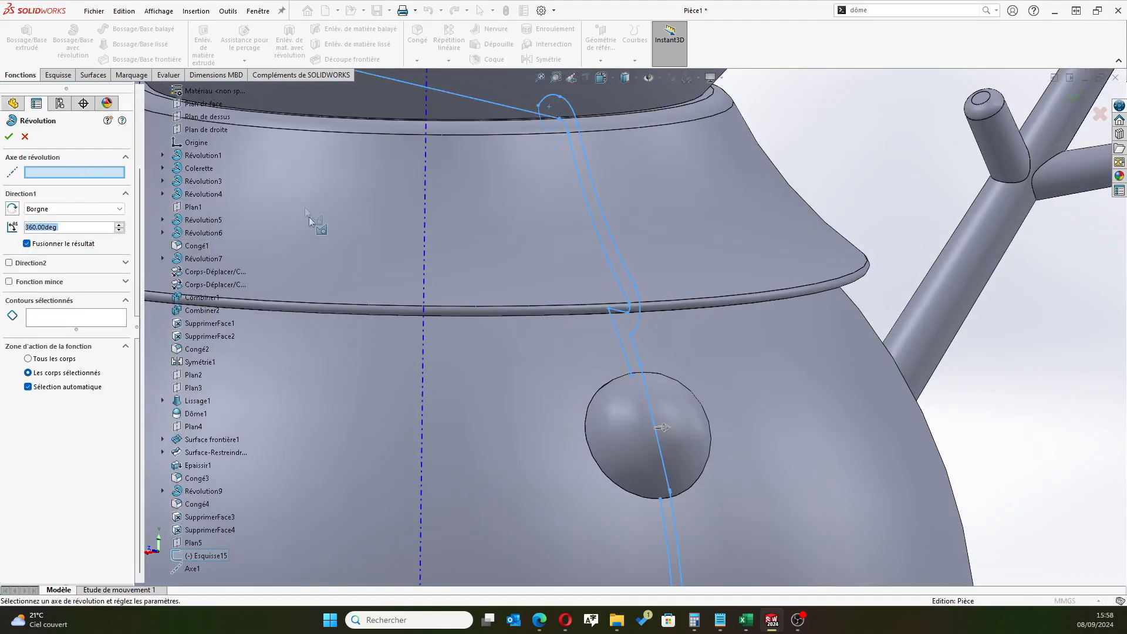
scroll(309, 216, "up", 3)
scroll(532, 233, "up", 2)
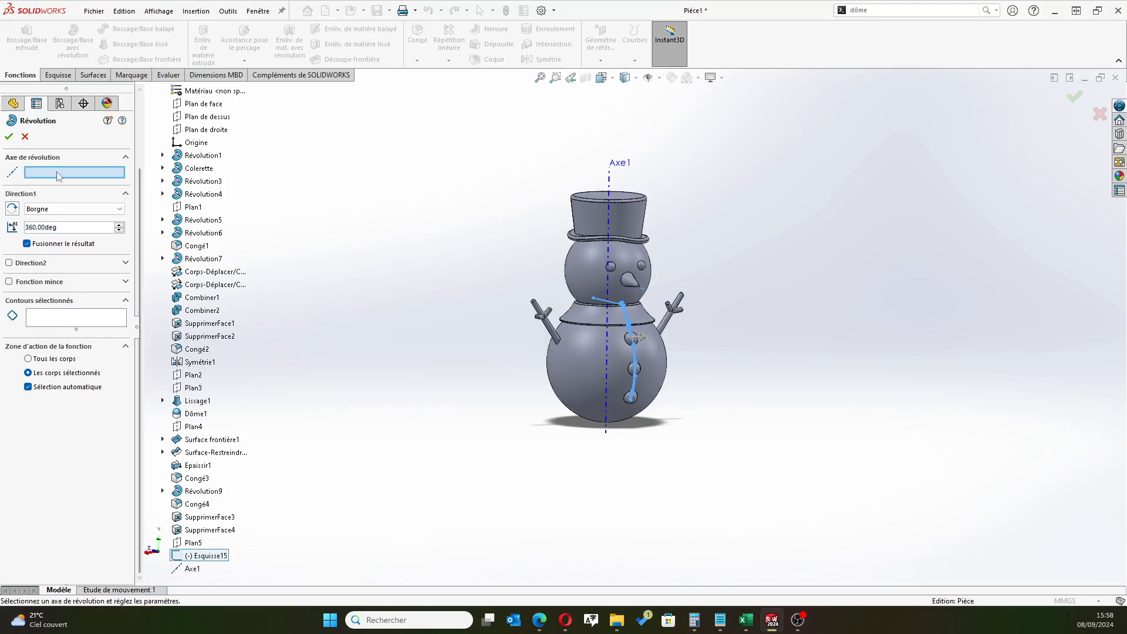
left_click(609, 191)
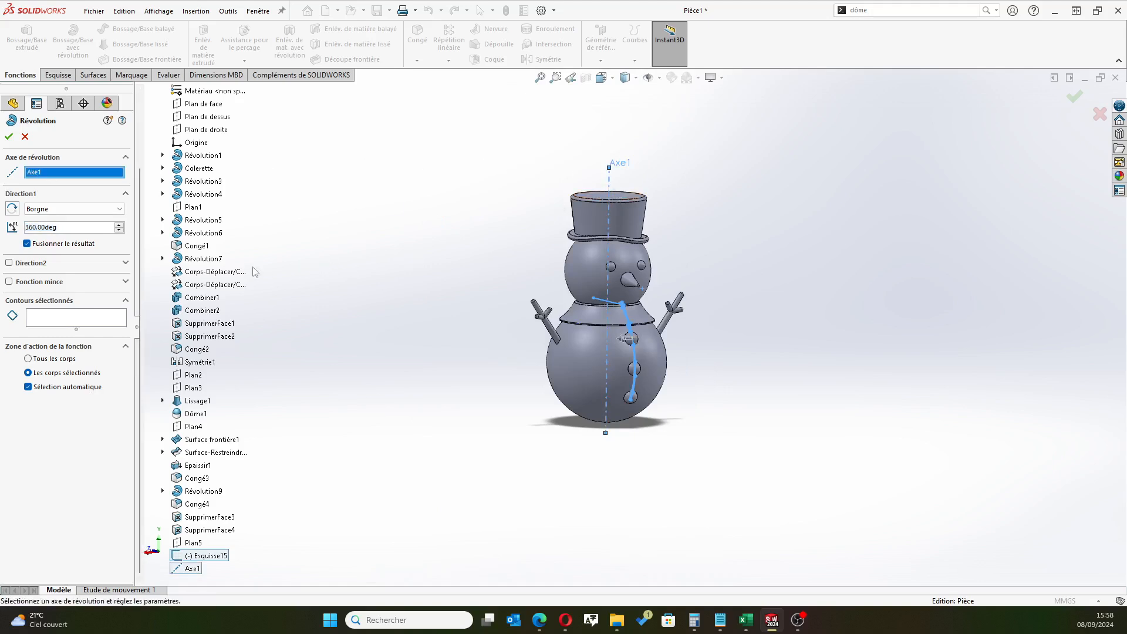
Try to use the profile's outer offset and inner collar outline as the revolve's selected contours, and cancel the feature
left_click(83, 328)
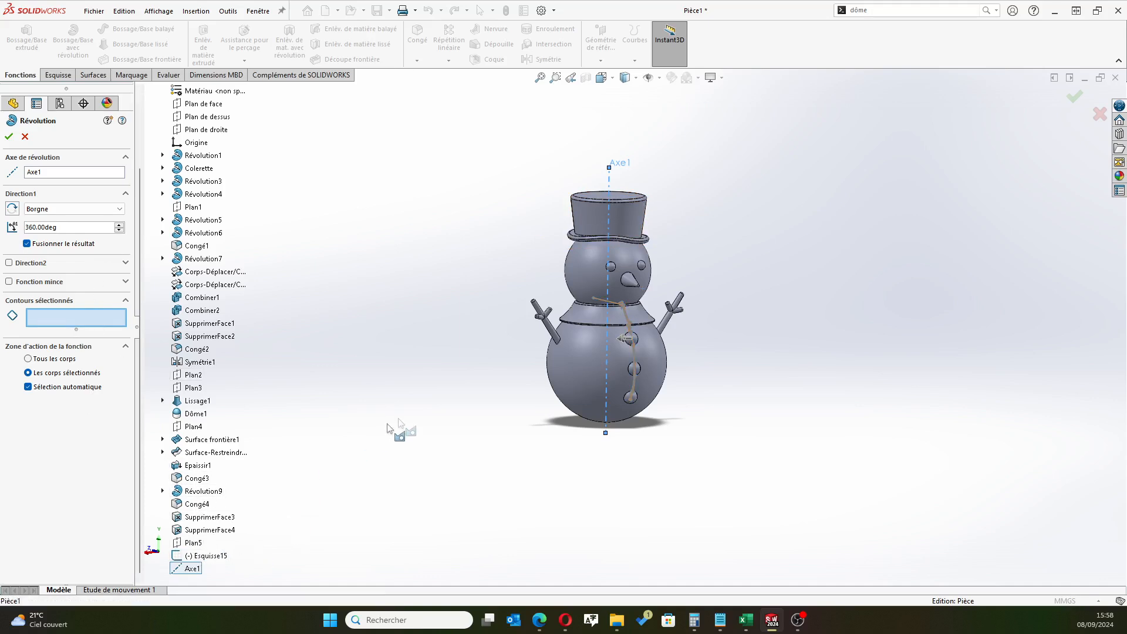
scroll(446, 412, "up", 4)
middle_click_drag(696, 268, 714, 250)
scroll(714, 250, "up", 6)
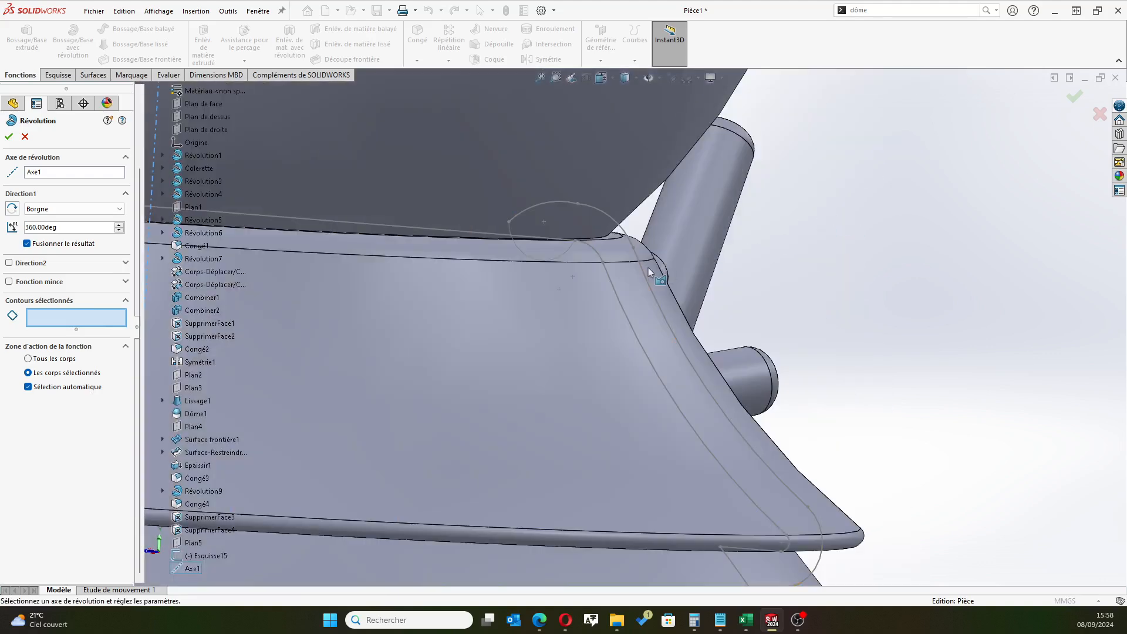
left_click(644, 267)
left_click(628, 317)
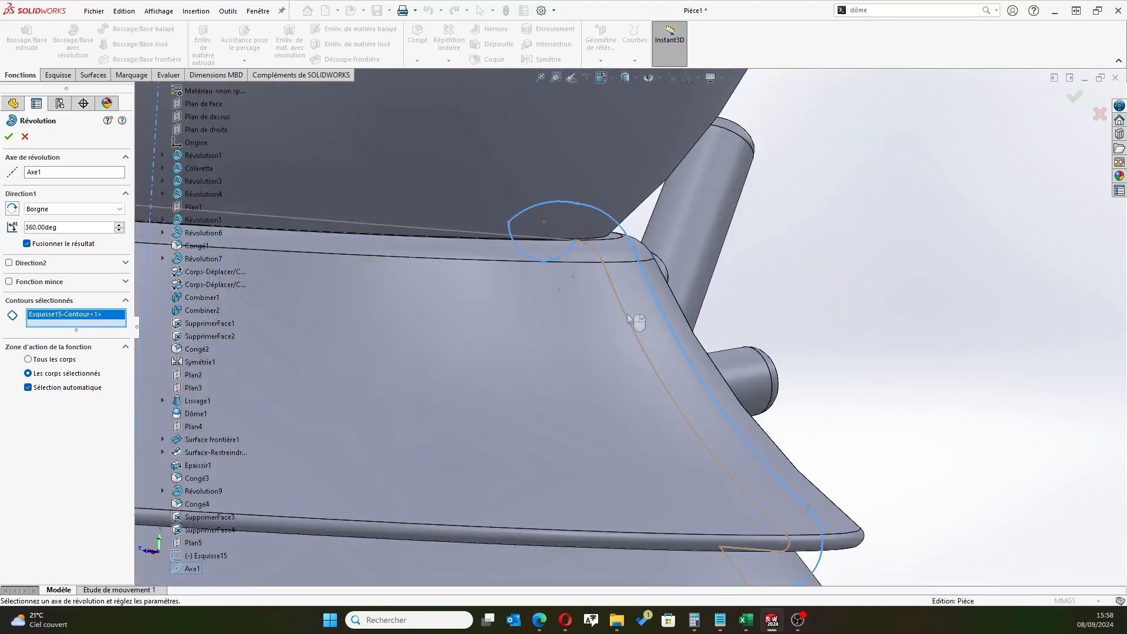
scroll(657, 418, "down", 4)
scroll(662, 425, "down", 4)
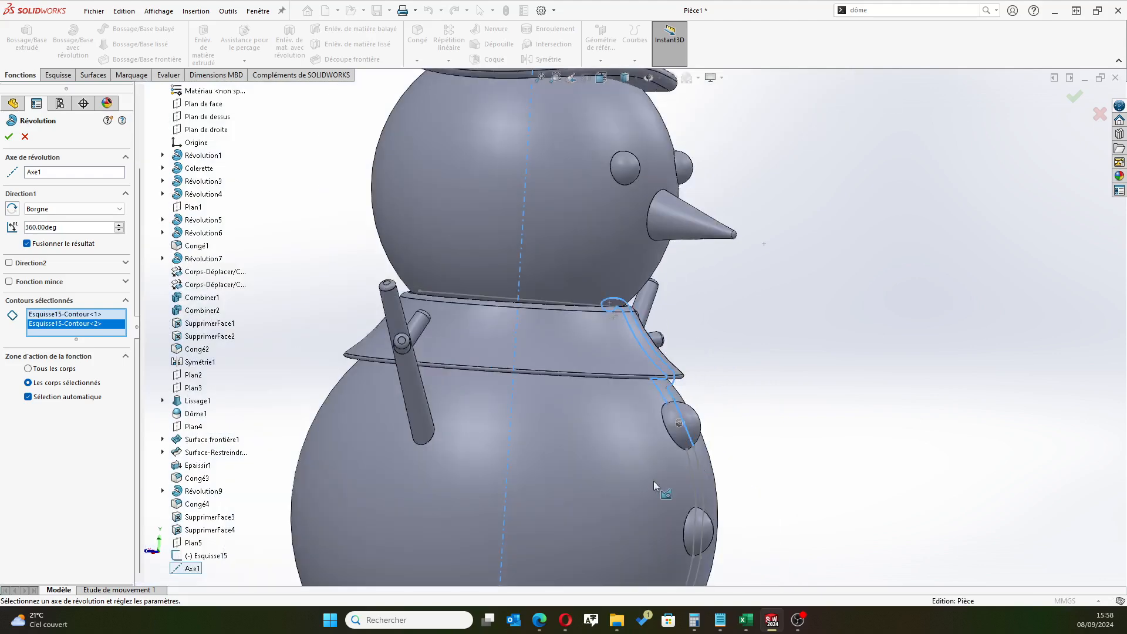
scroll(652, 491, "up", 6)
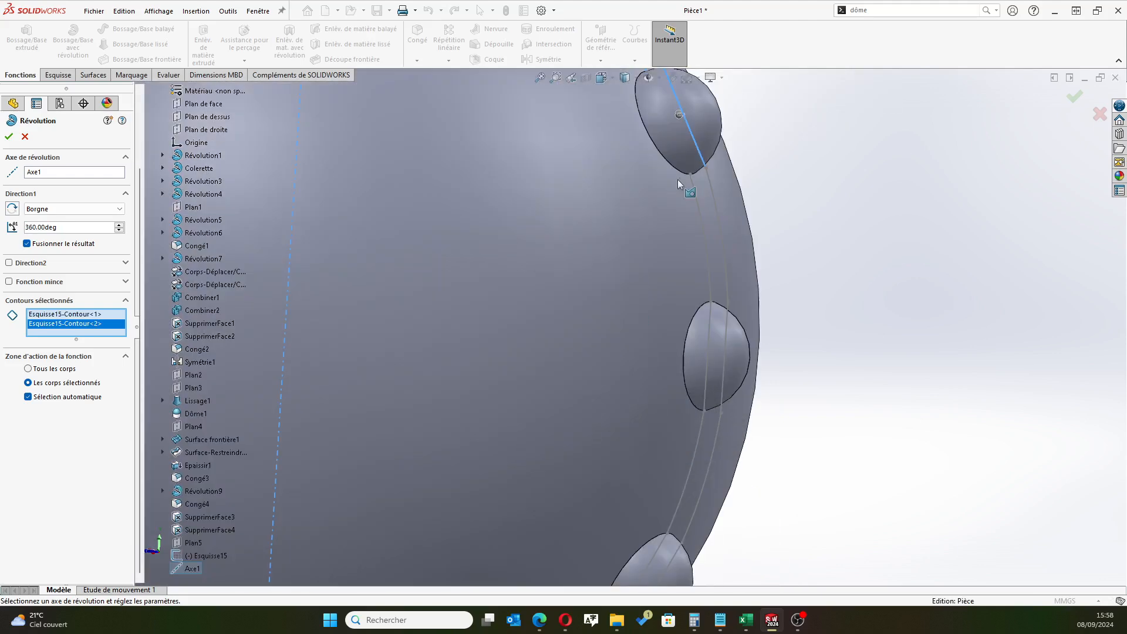
scroll(691, 168, "down", 3)
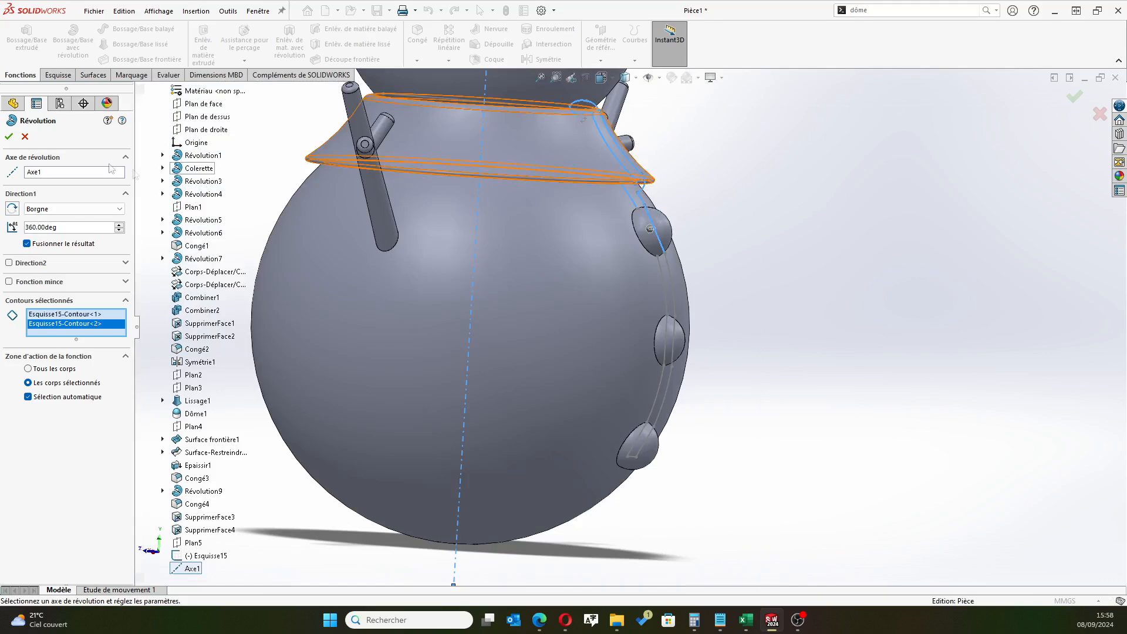
left_click(25, 136)
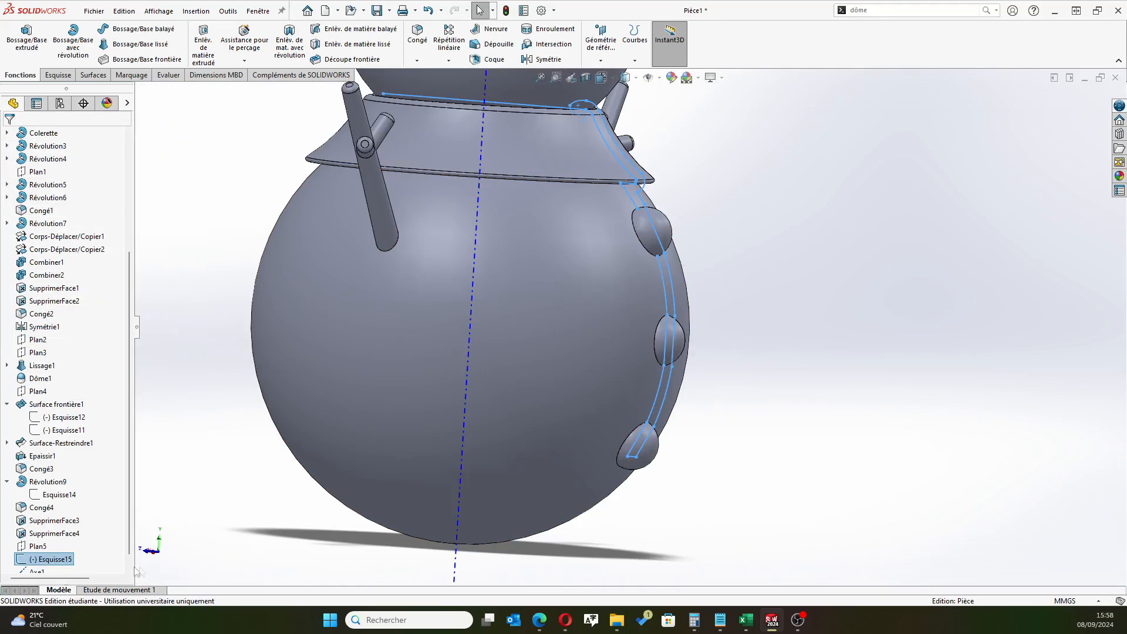
Edit the collar and body profile sketch to add the converted base edge of the uppermost button, and exit the sketch
left_click(56, 559)
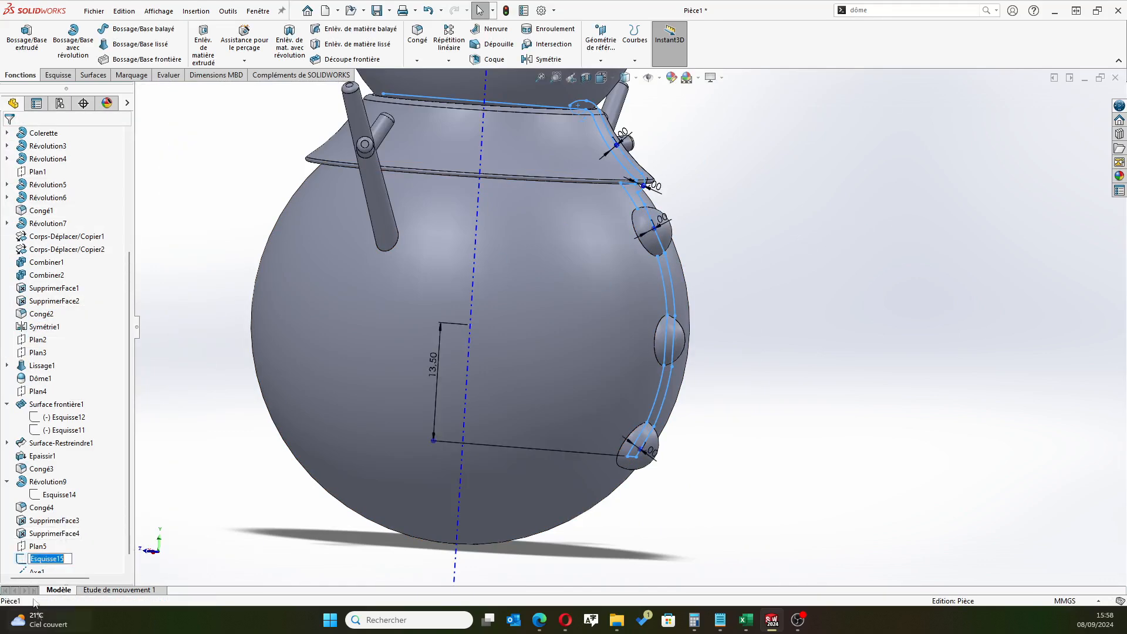
left_click(20, 560)
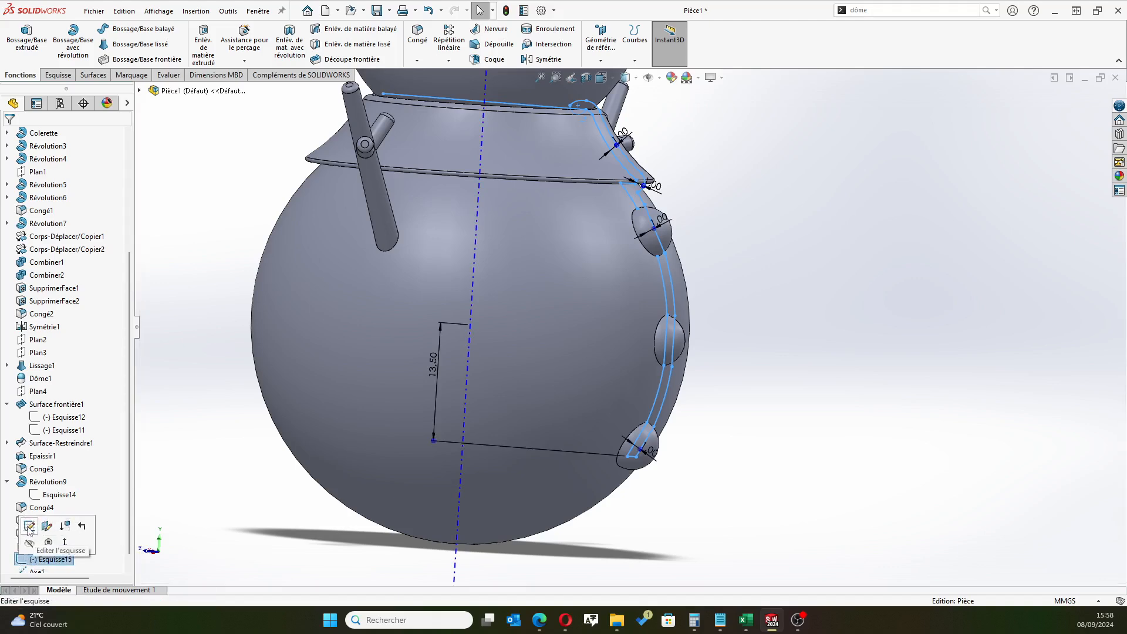
left_click(30, 528)
scroll(576, 256, "down", 8)
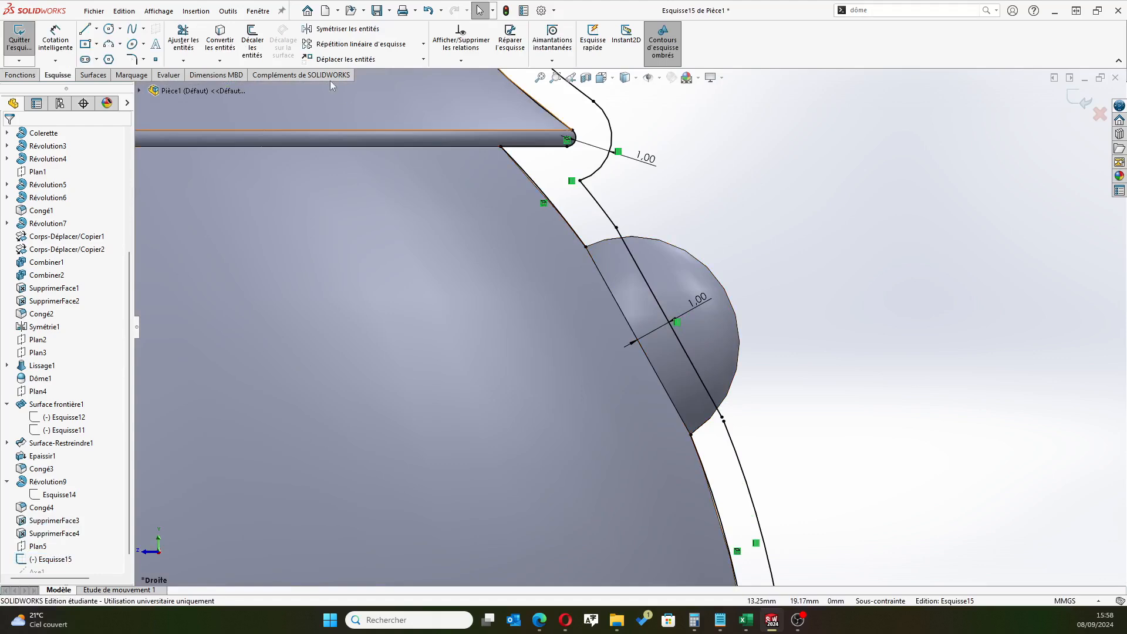
left_click(221, 40)
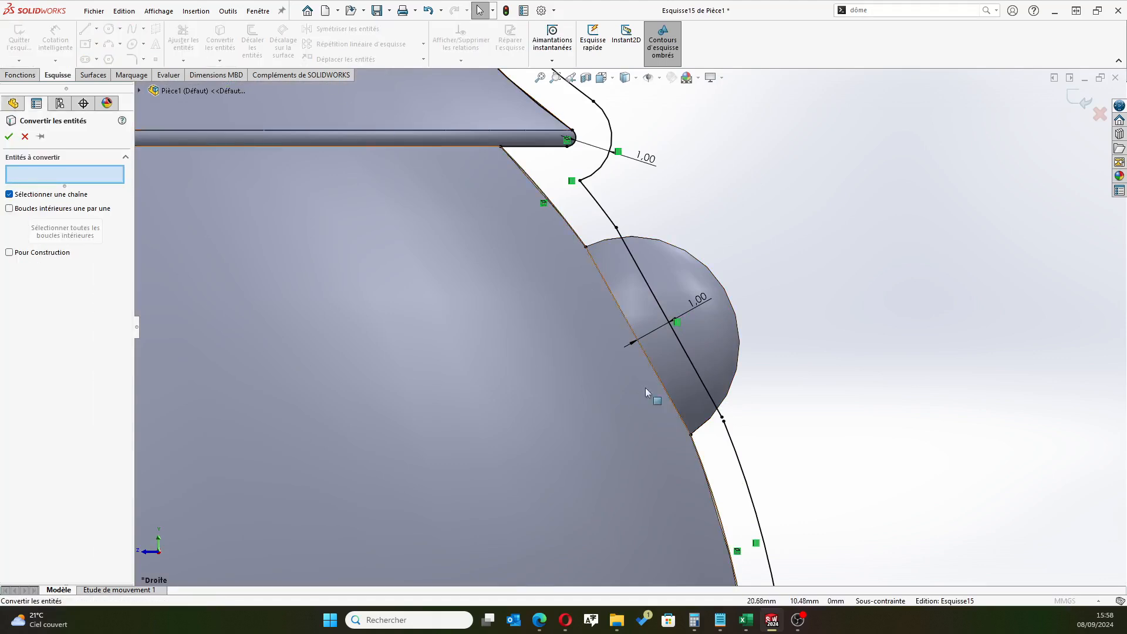
left_click(616, 301)
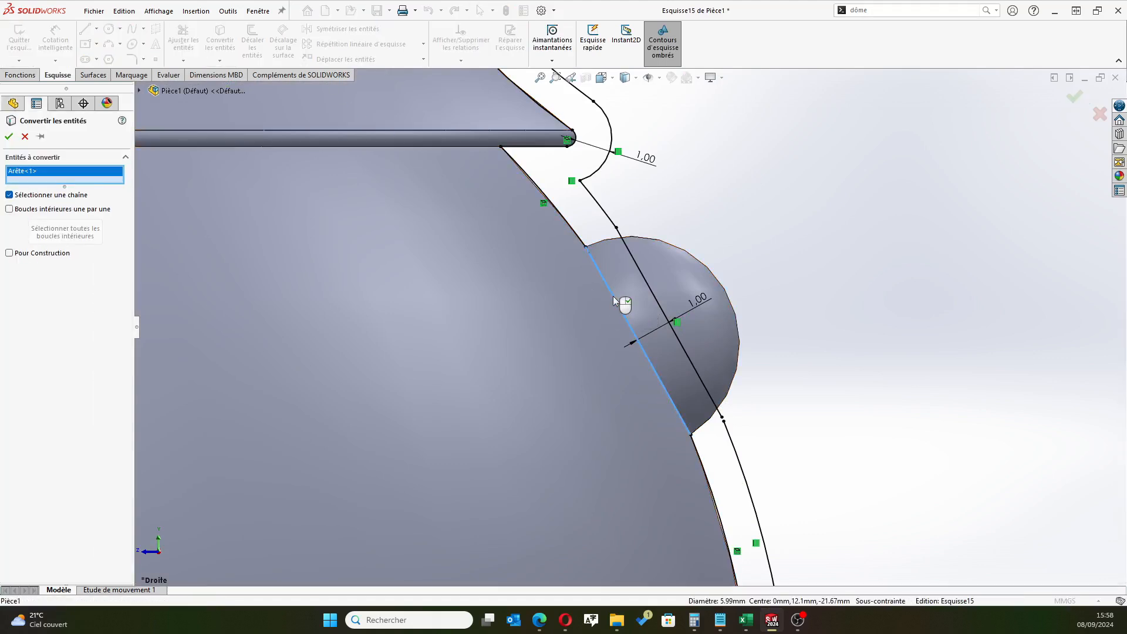
left_click(9, 137)
scroll(893, 351, "down", 3)
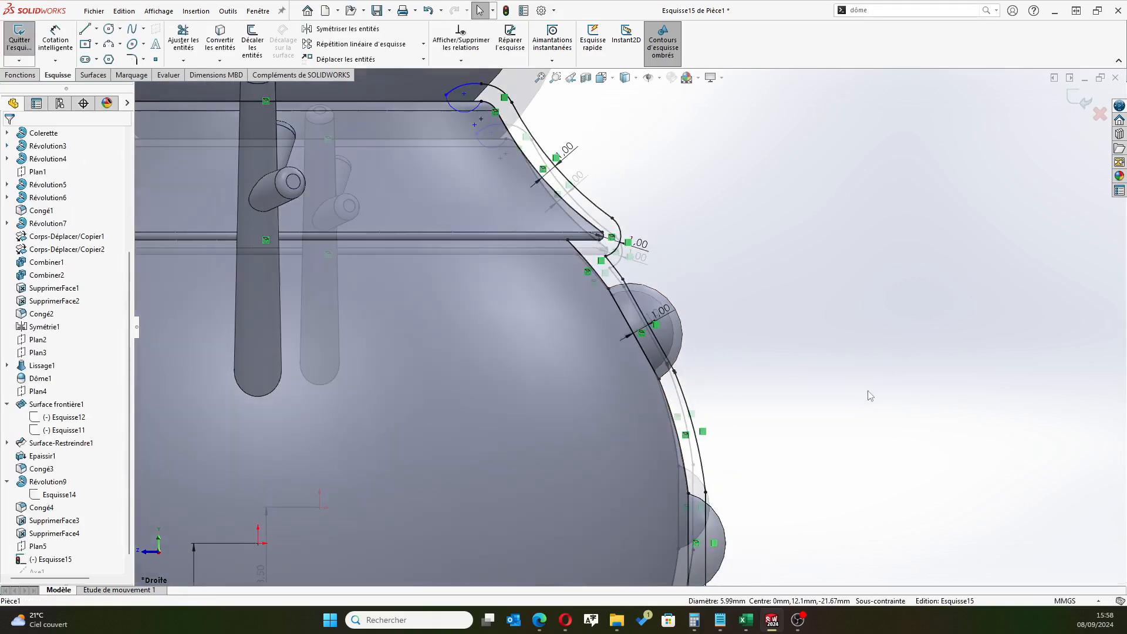
scroll(871, 395, "down", 3)
scroll(789, 503, "down", 2)
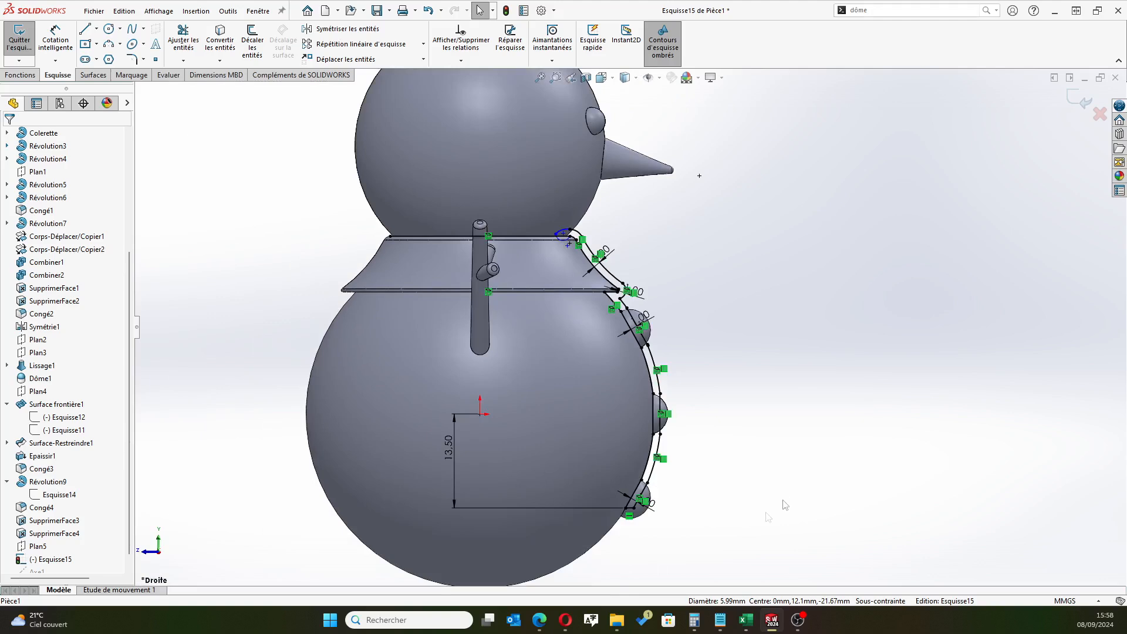
scroll(56, 507, "down", 1)
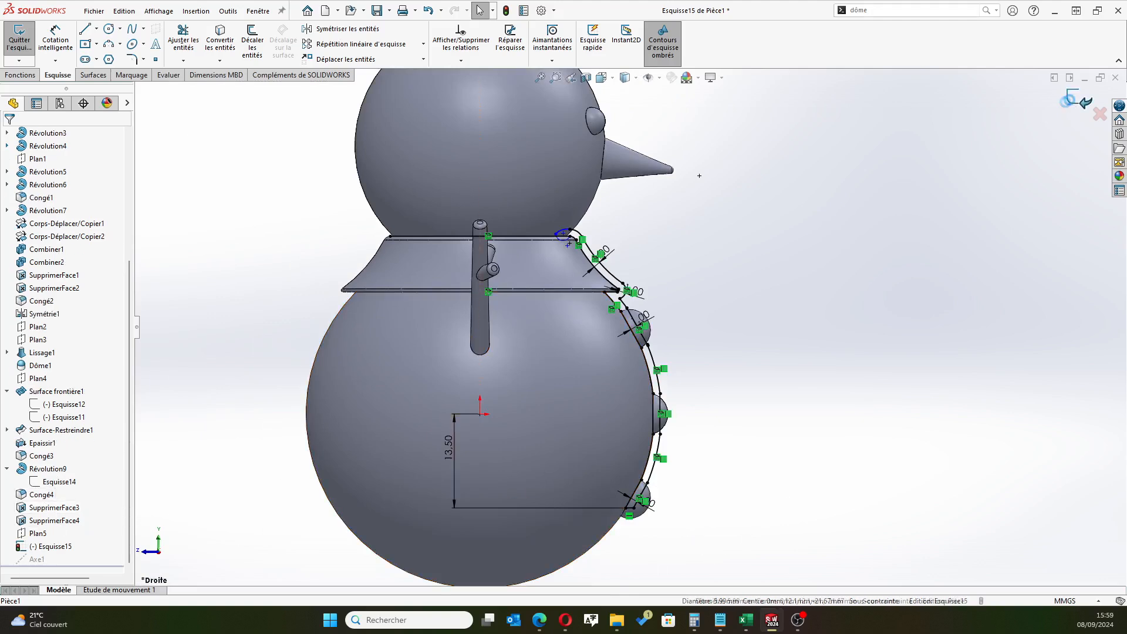
double_click(733, 301)
scroll(563, 293, "up", 3)
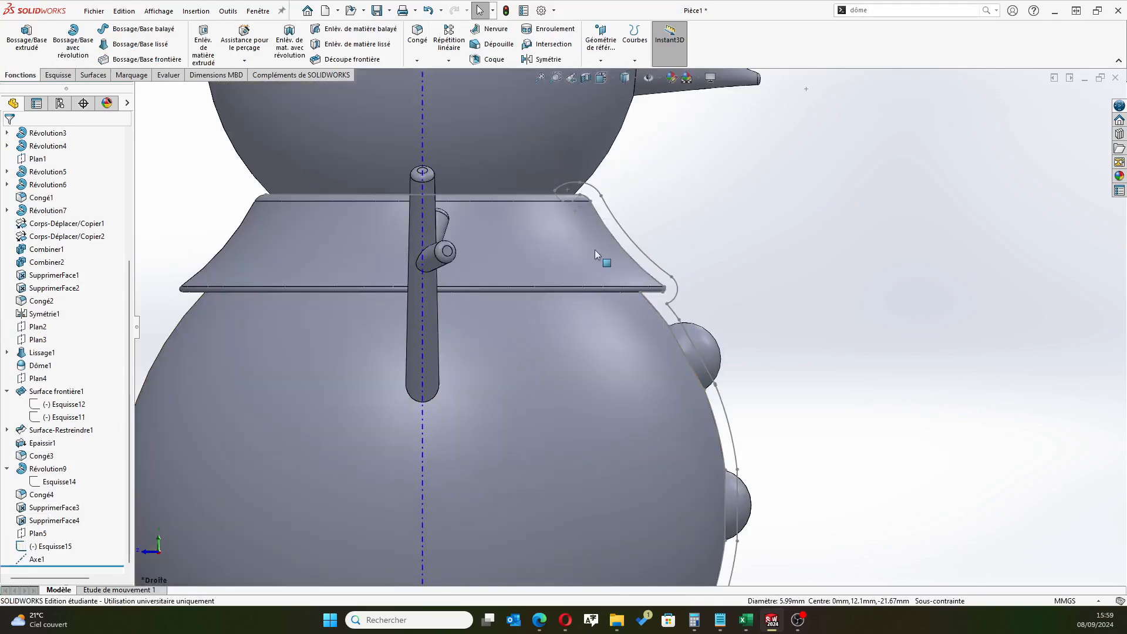
left_click(59, 547)
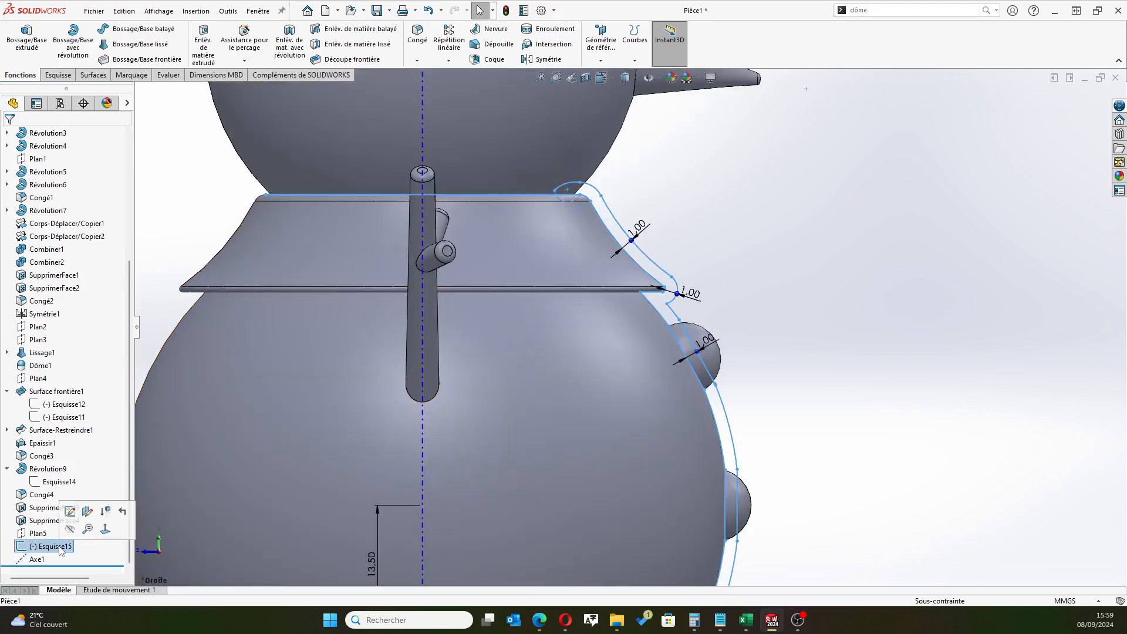
left_click(73, 41)
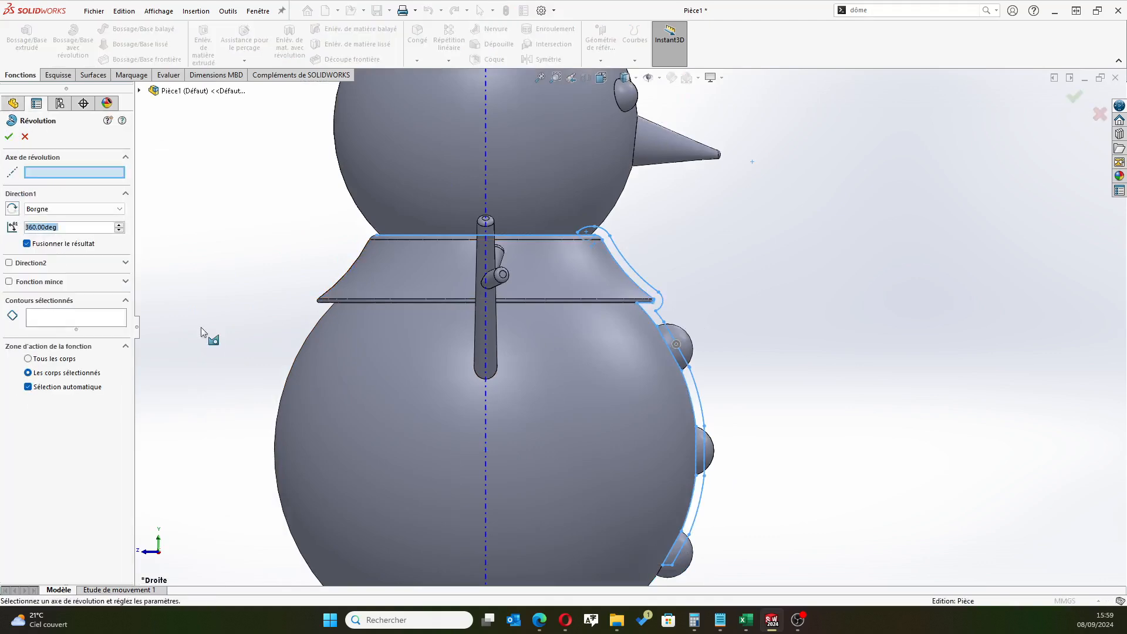
key("f")
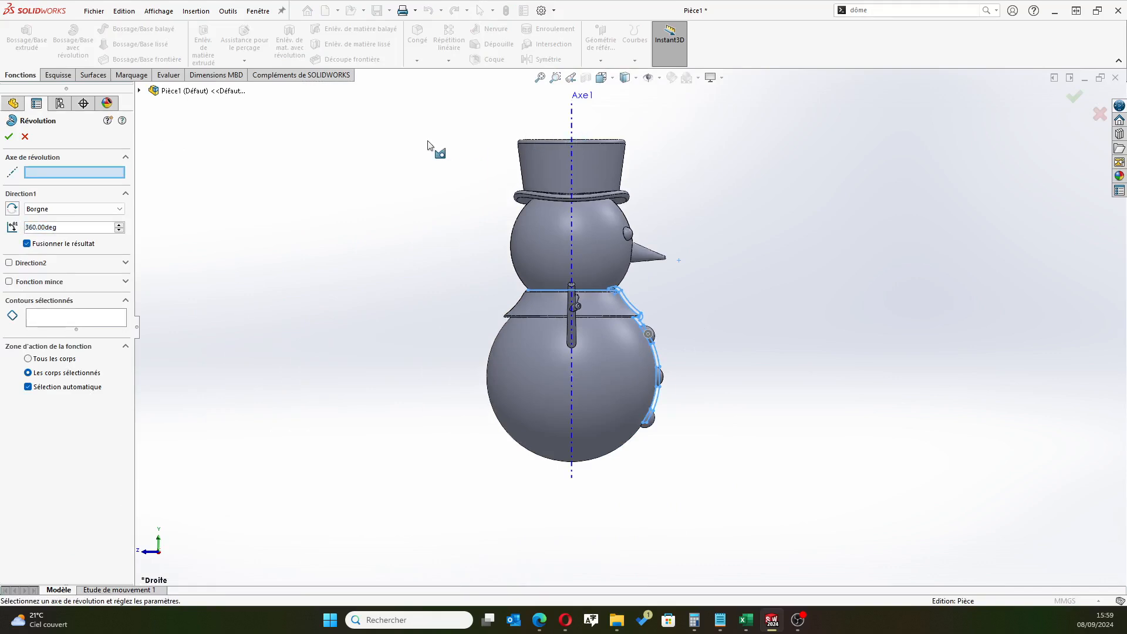
left_click(572, 124)
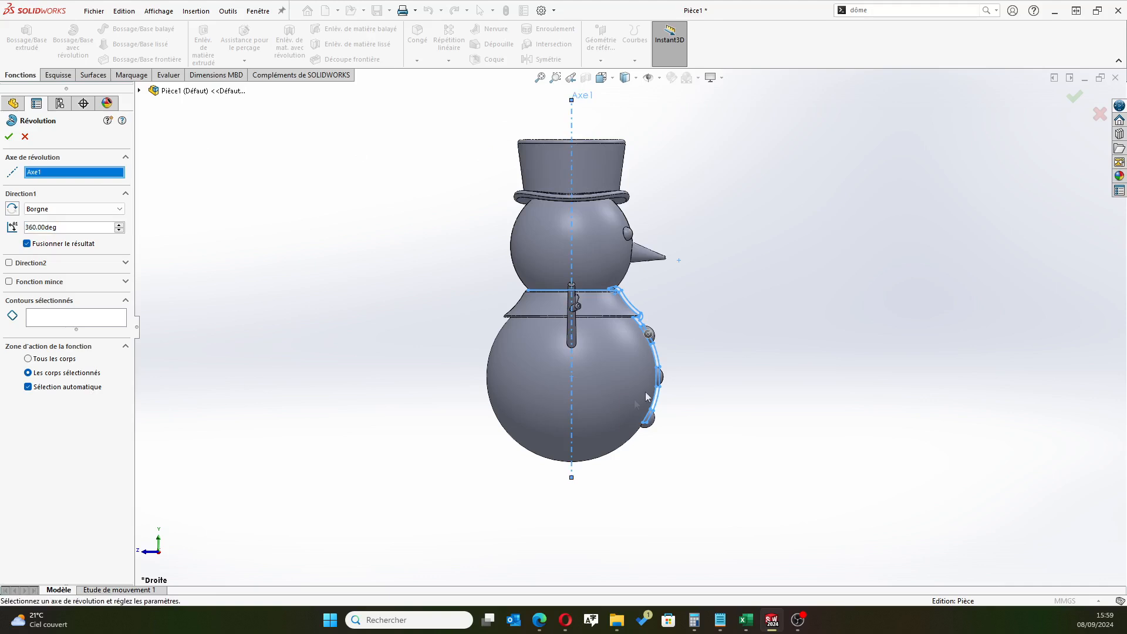
scroll(634, 403, "down", 4)
left_click(85, 319)
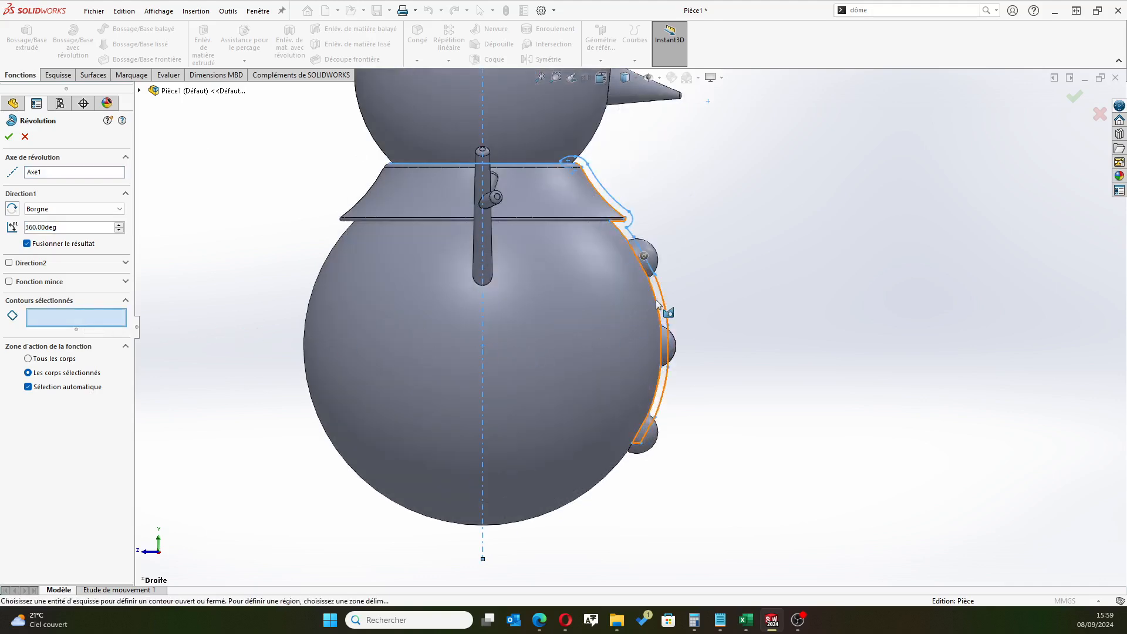
scroll(657, 298, "down", 2)
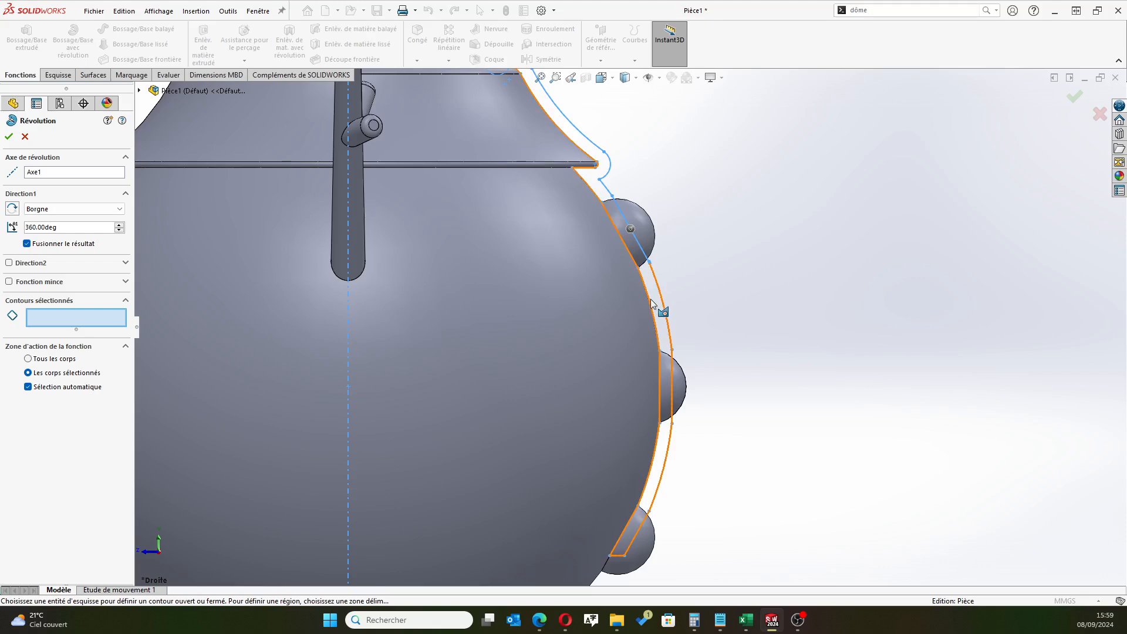
left_click(25, 137)
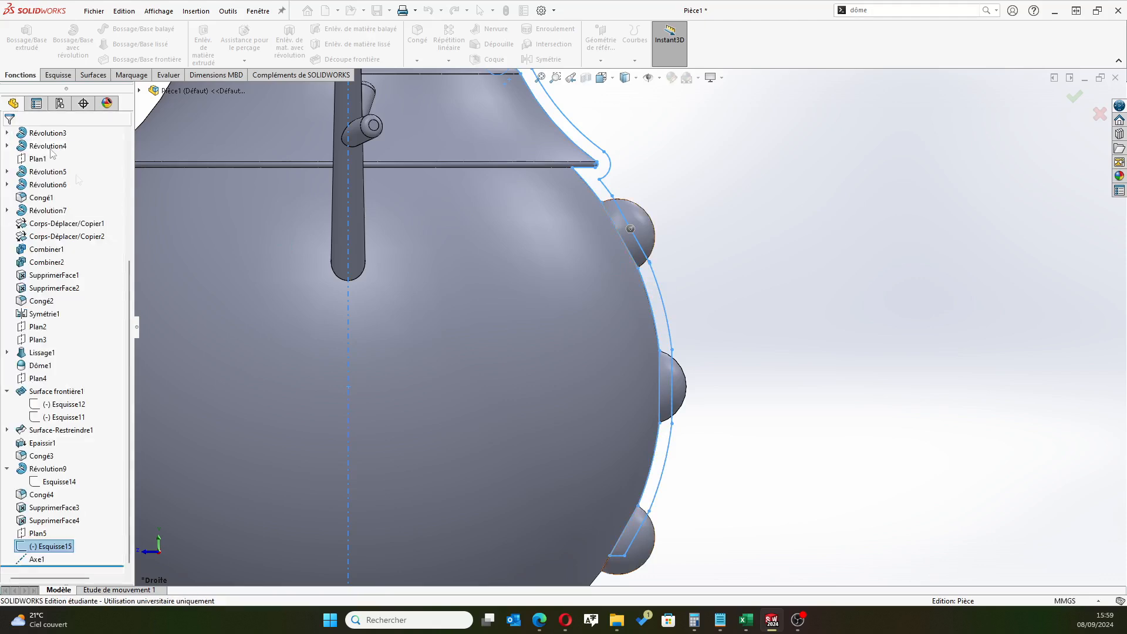
Edit the collar and body profile sketch and bridge the gap in its outer offset below the uppermost button with a line about 0.12 mm long
left_click(51, 546)
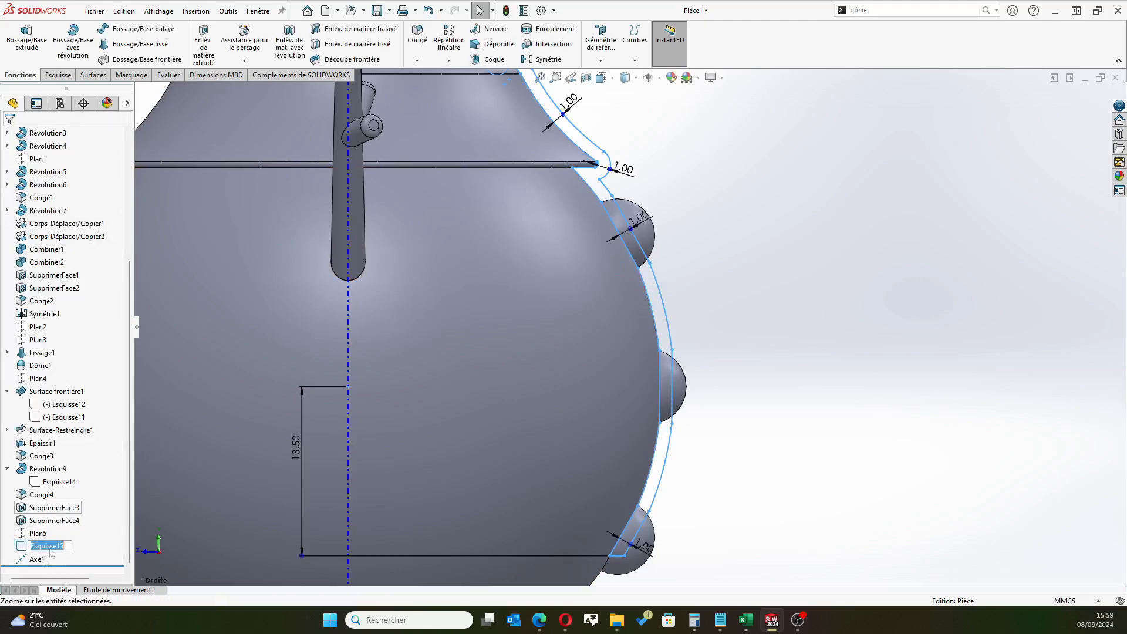
left_click(51, 550)
left_click(34, 507)
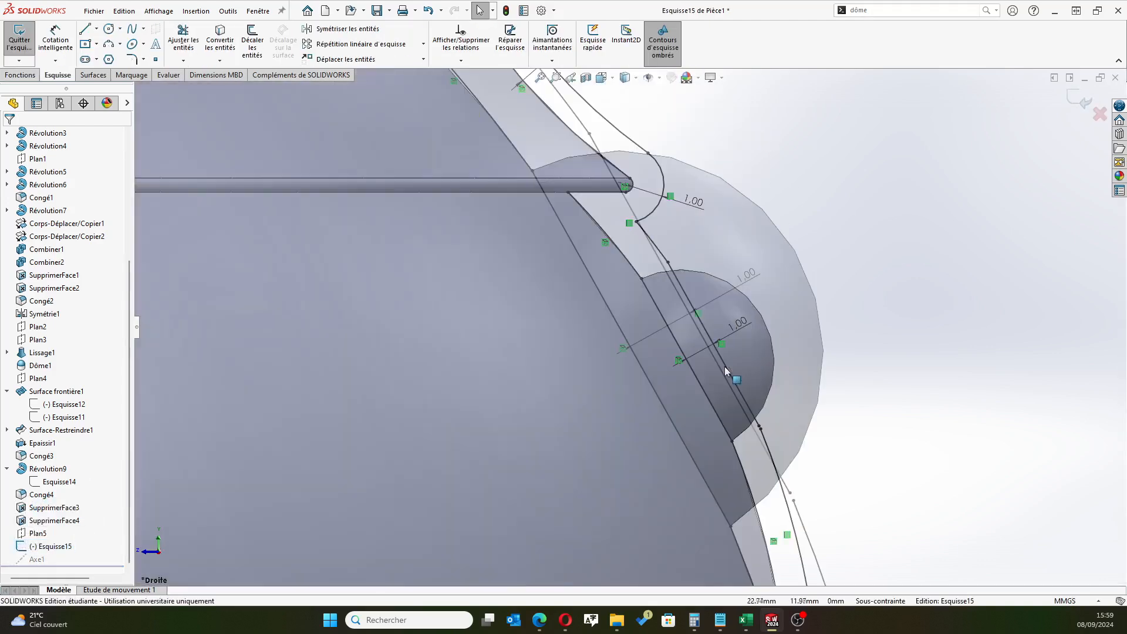
scroll(726, 371, "down", 5)
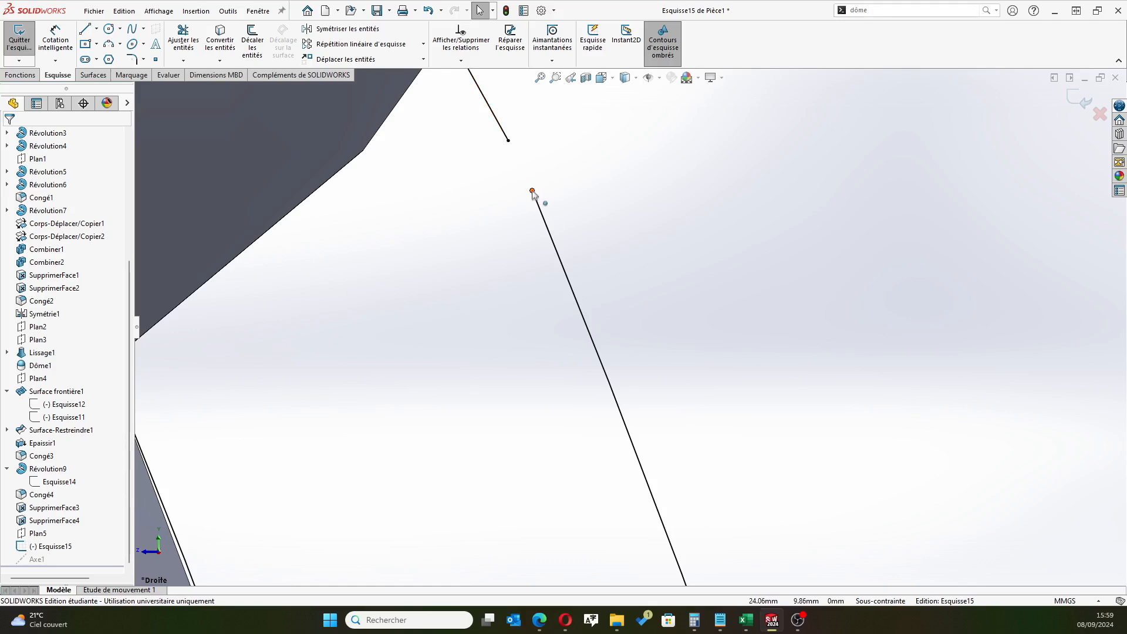
left_click(88, 31)
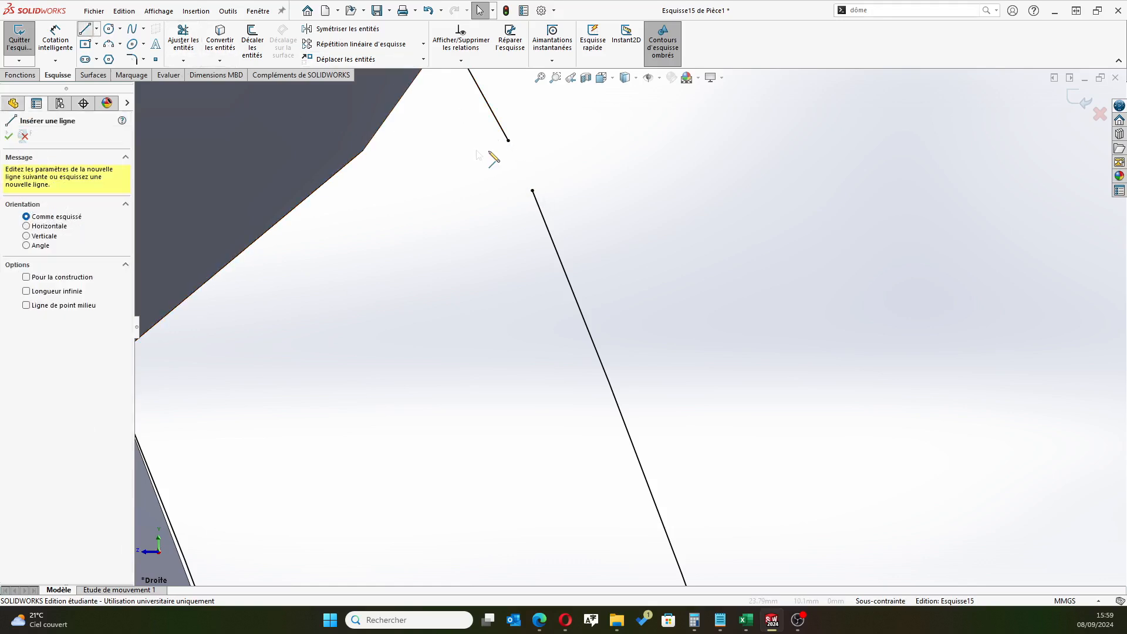
left_click(509, 140)
left_click(531, 190)
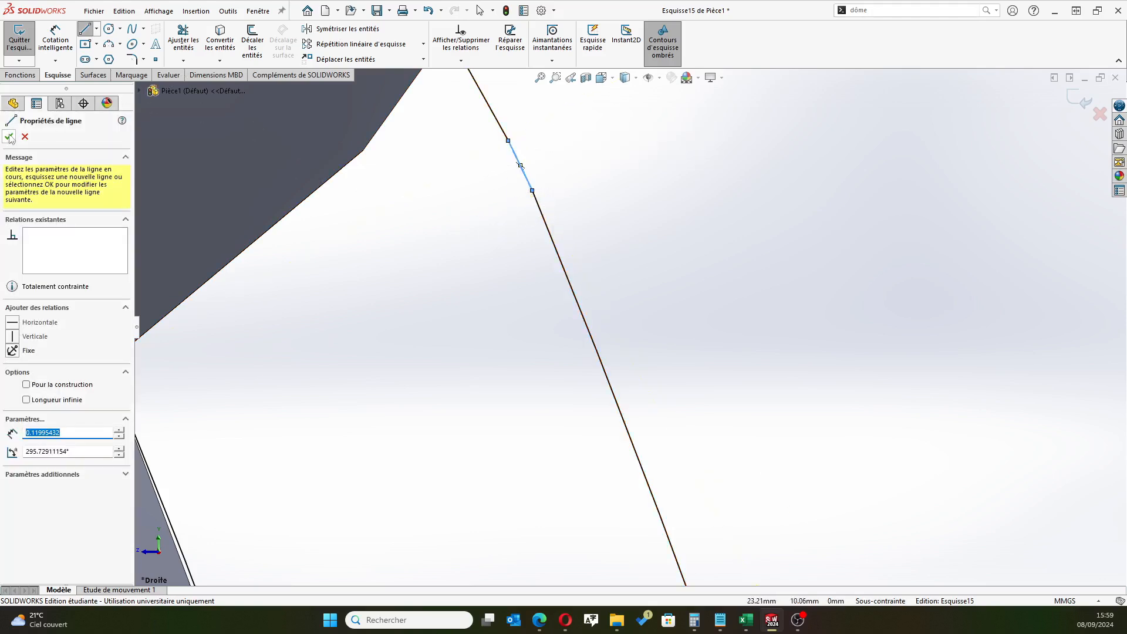
scroll(457, 234, "up", 10)
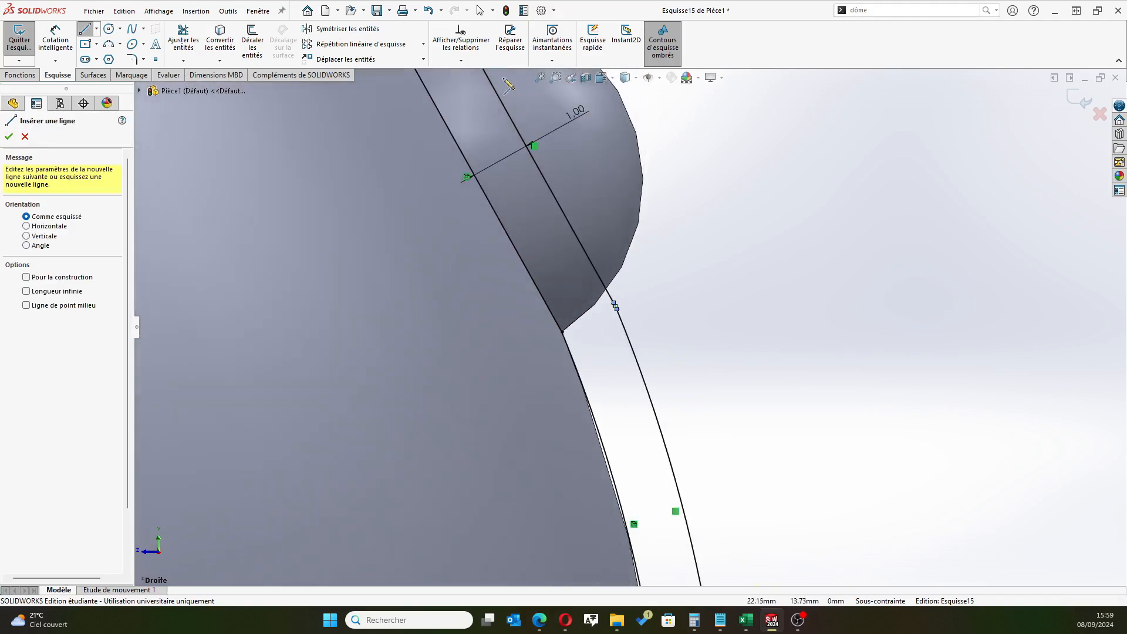
Check the profile sketch for contour faults with Repair Sketch and locate the problem point with its magnifier
left_click(508, 41)
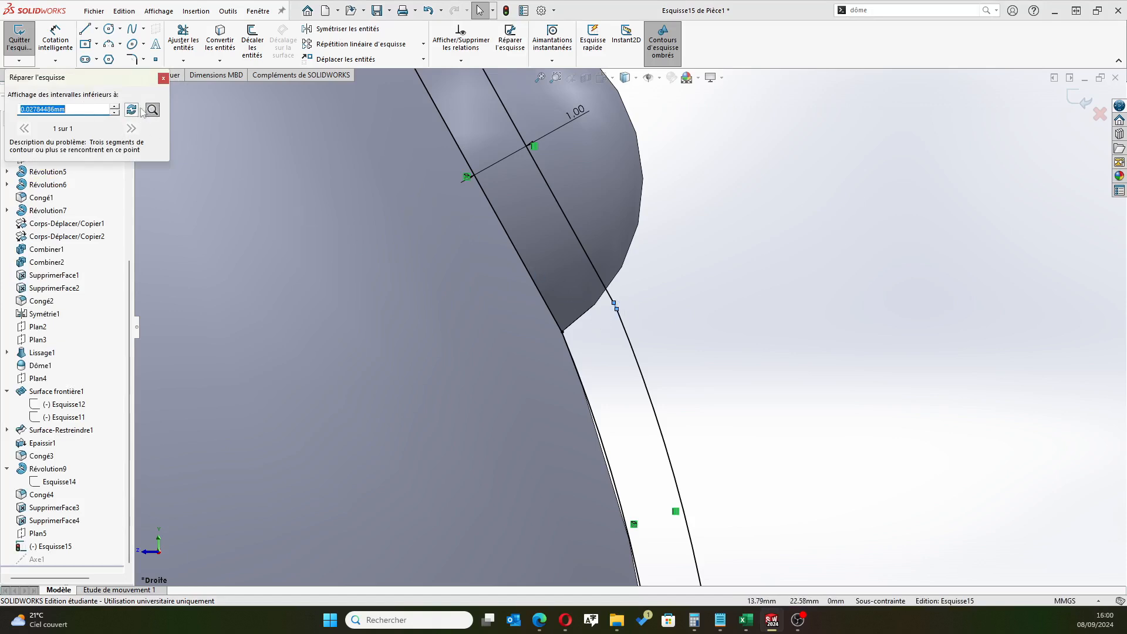
left_click(132, 110)
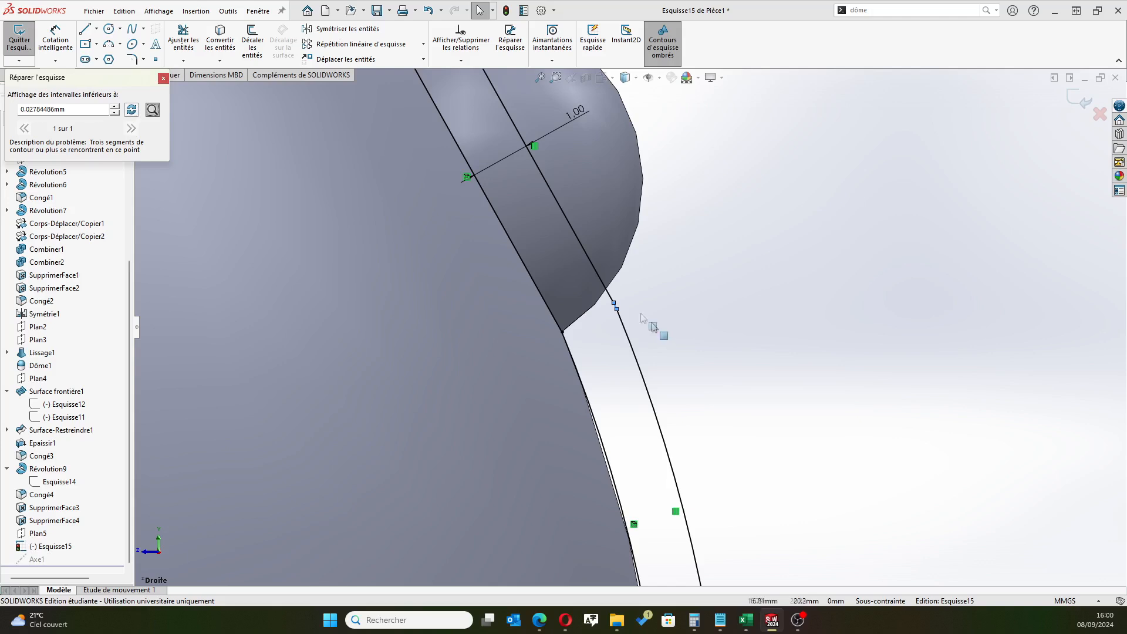
left_click(163, 78)
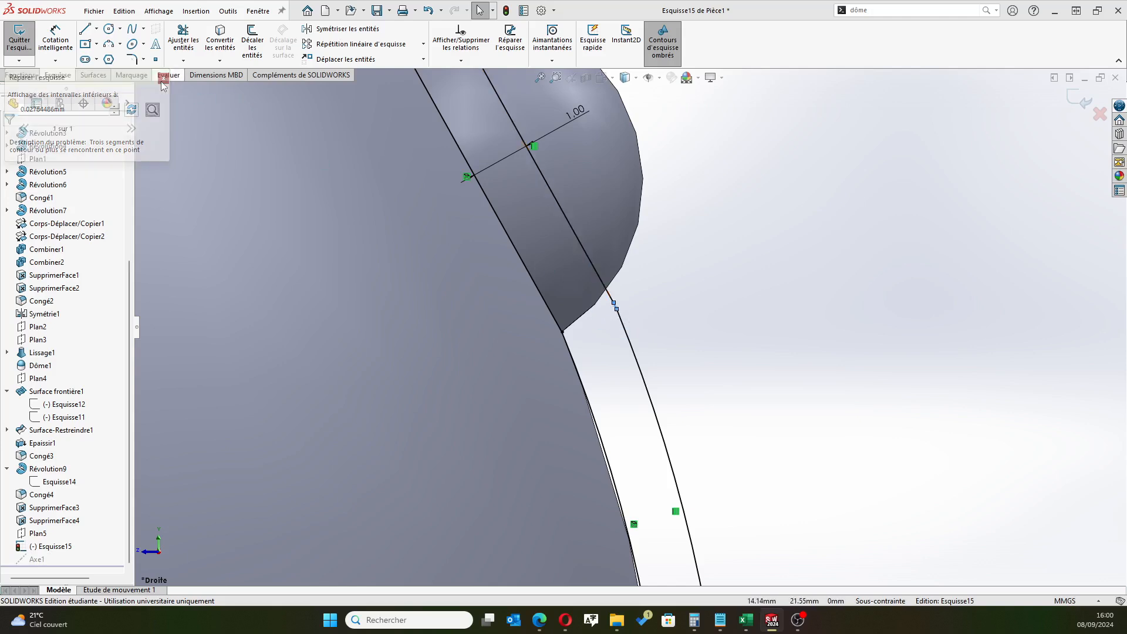
scroll(619, 310, "down", 4)
scroll(619, 310, "down", 2)
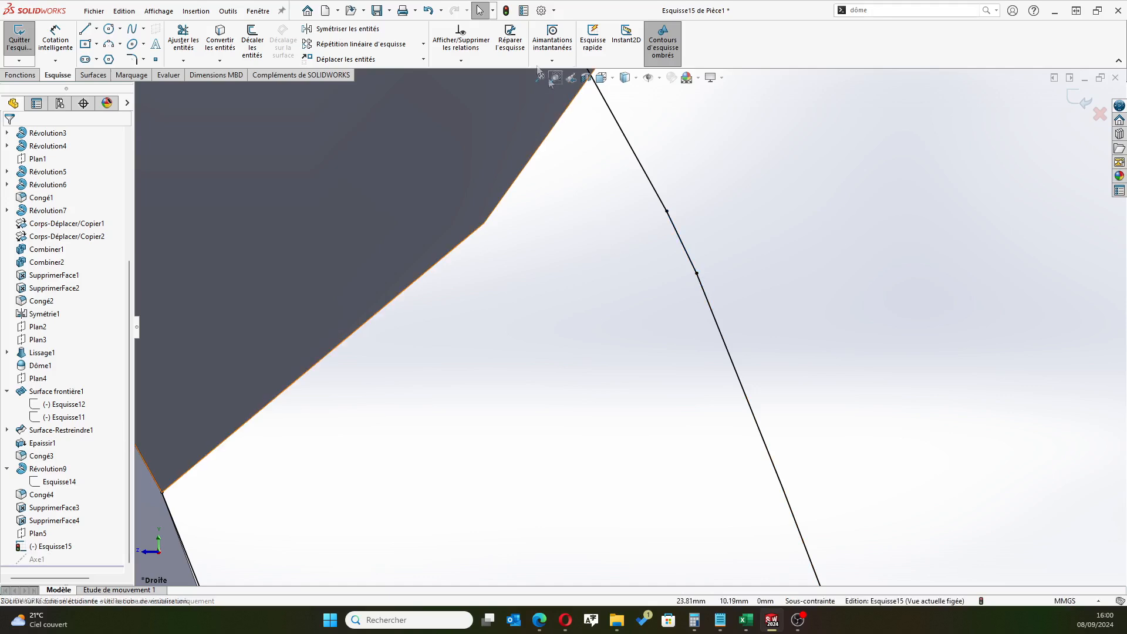
left_click(502, 47)
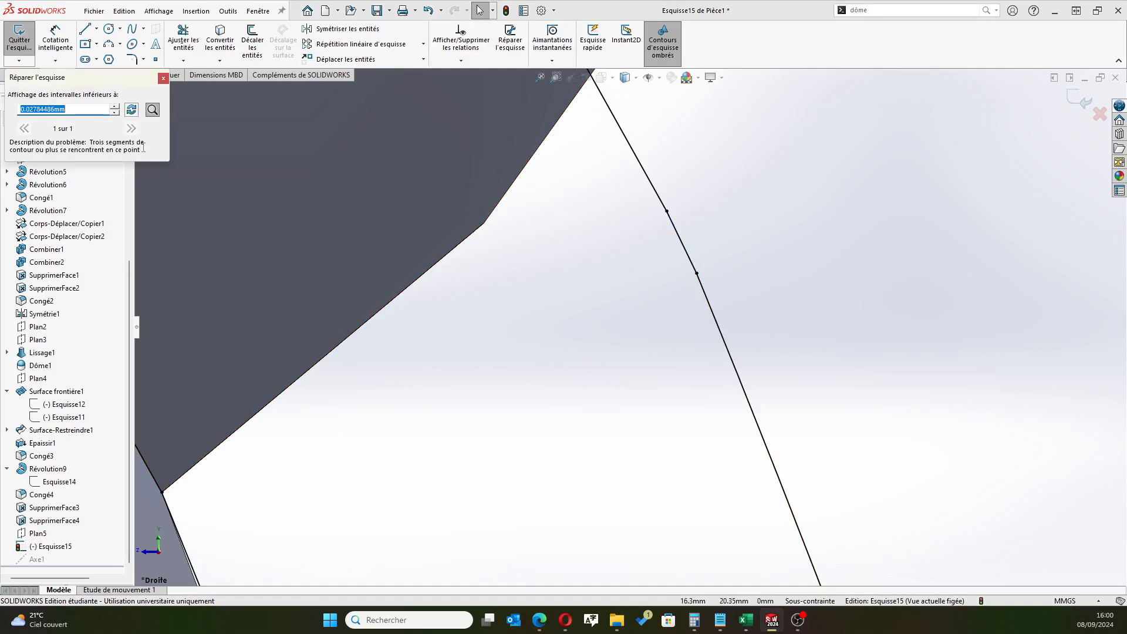
left_click(152, 110)
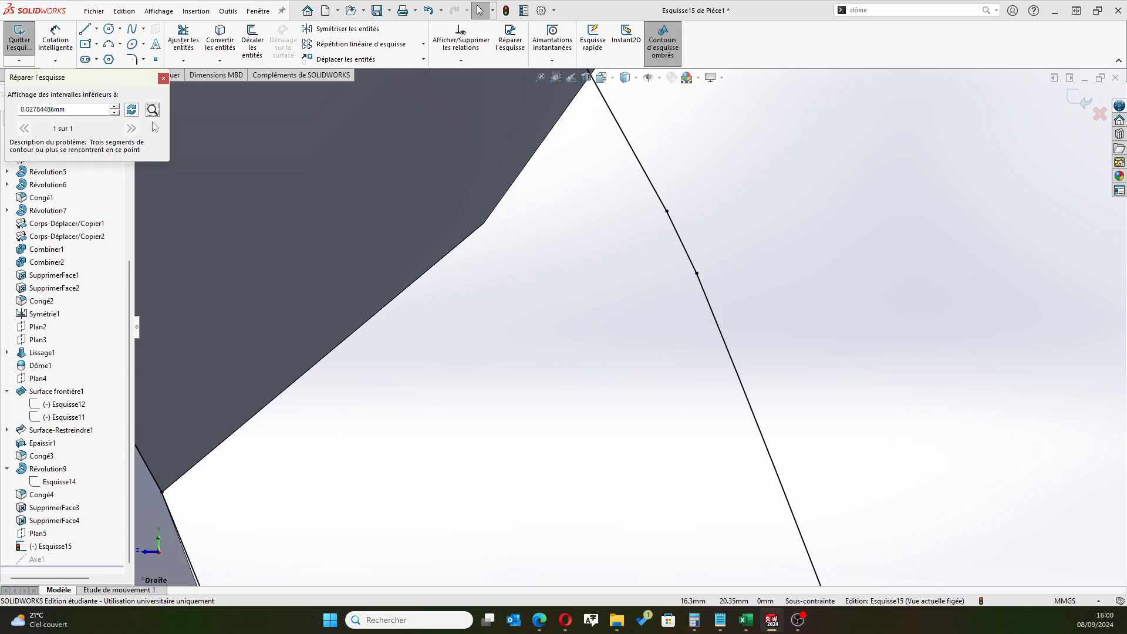
left_click(638, 368)
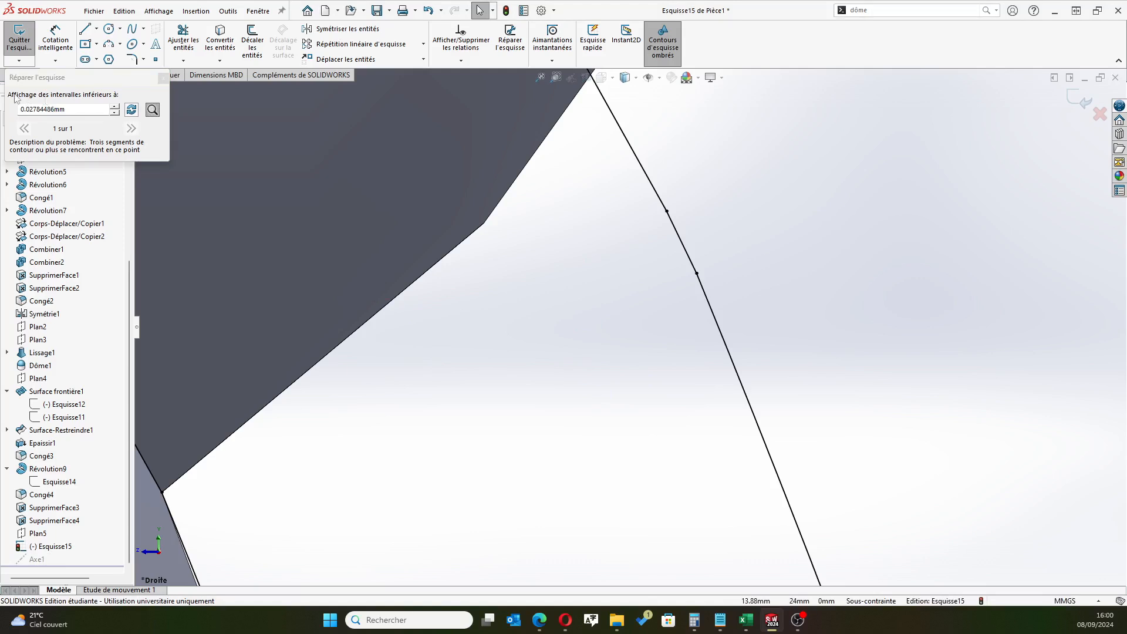
left_click(138, 128)
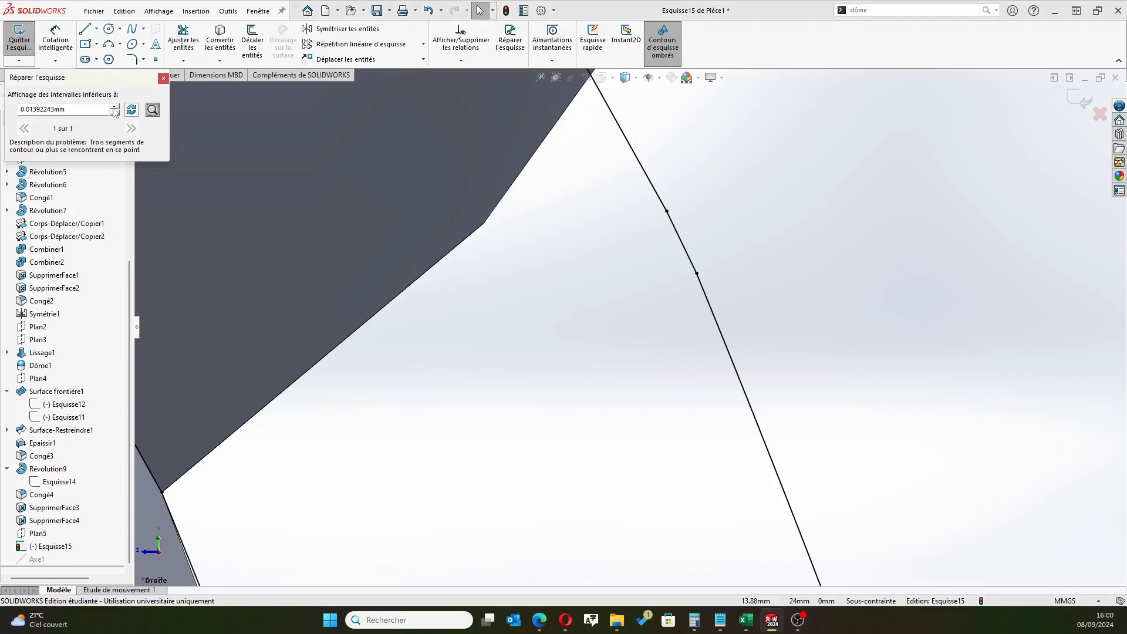
left_click(164, 78)
scroll(430, 395, "up", 7)
scroll(598, 425, "up", 10)
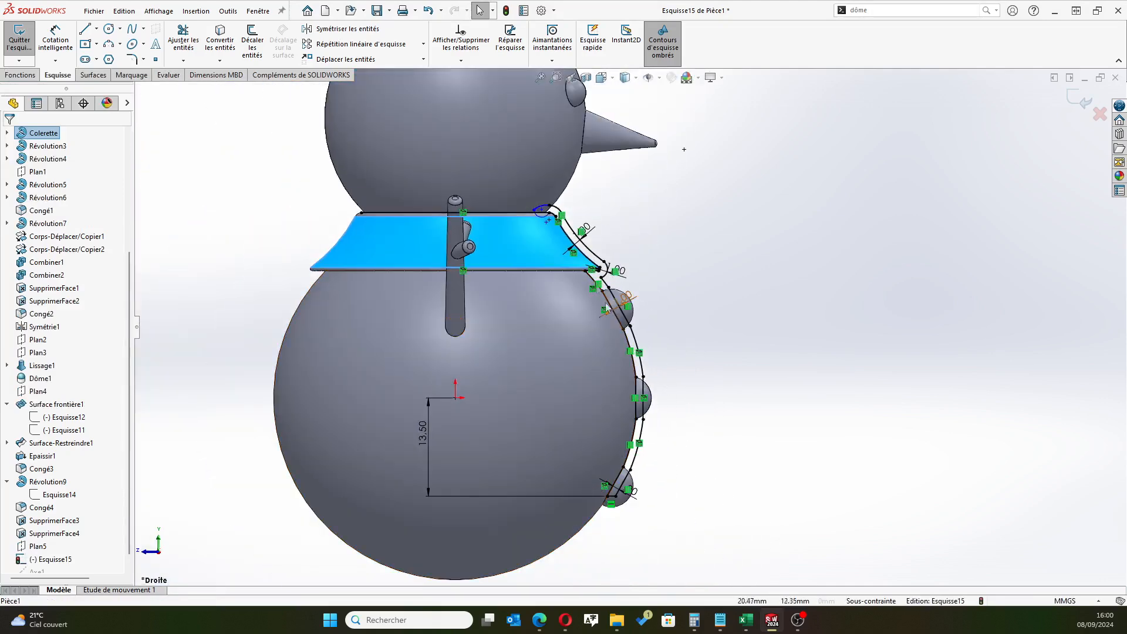
left_click(508, 41)
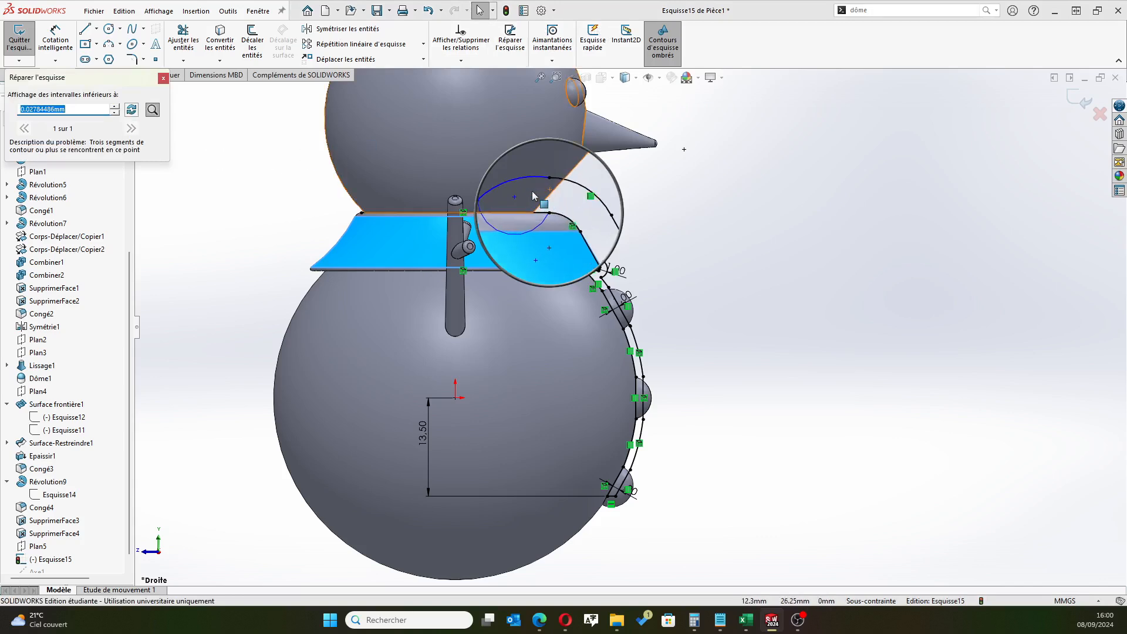
left_click(163, 78)
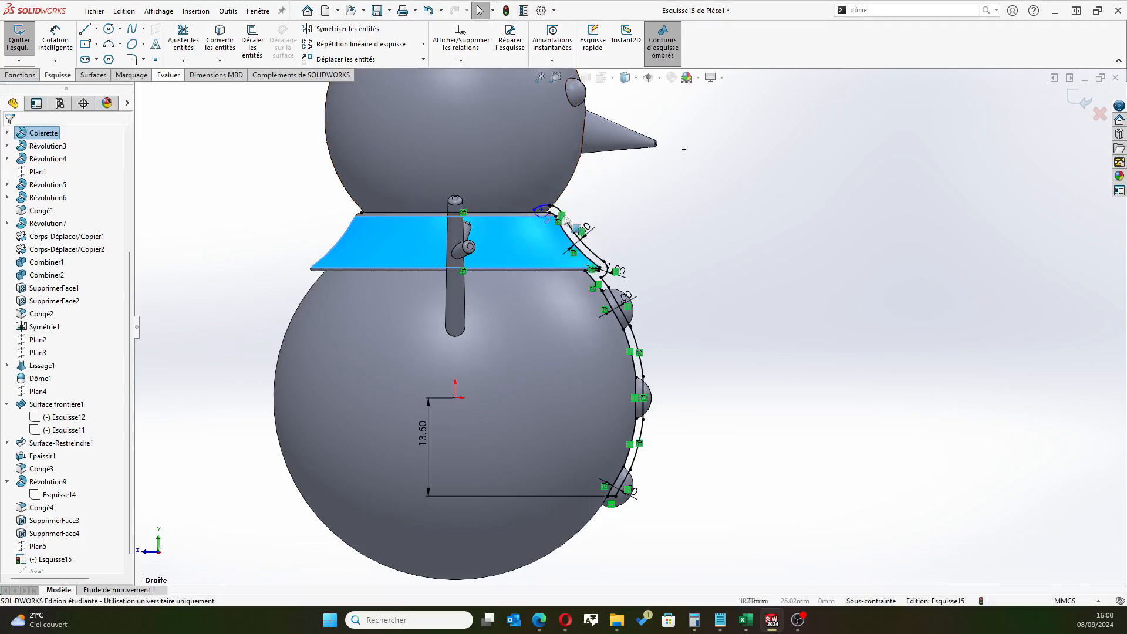
Trim the part of the horizontal collar-top line that crosses the profile's rounded upper end, and exit the sketch
scroll(589, 209, "down", 10)
scroll(626, 177, "up", 2)
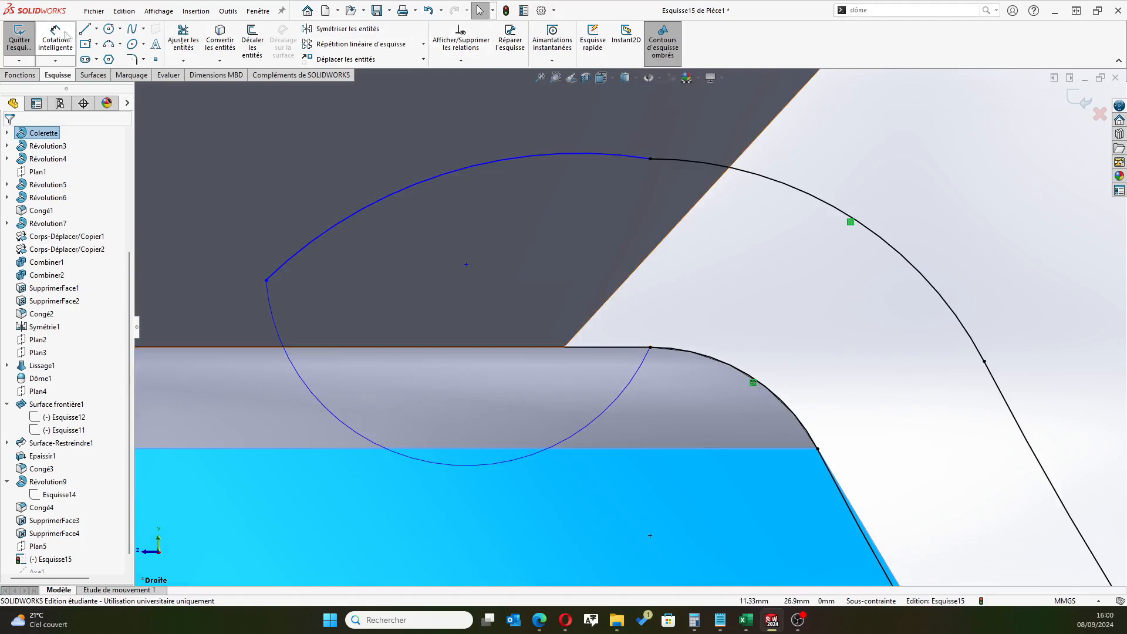
left_click(183, 39)
left_click_drag(574, 359, 516, 391)
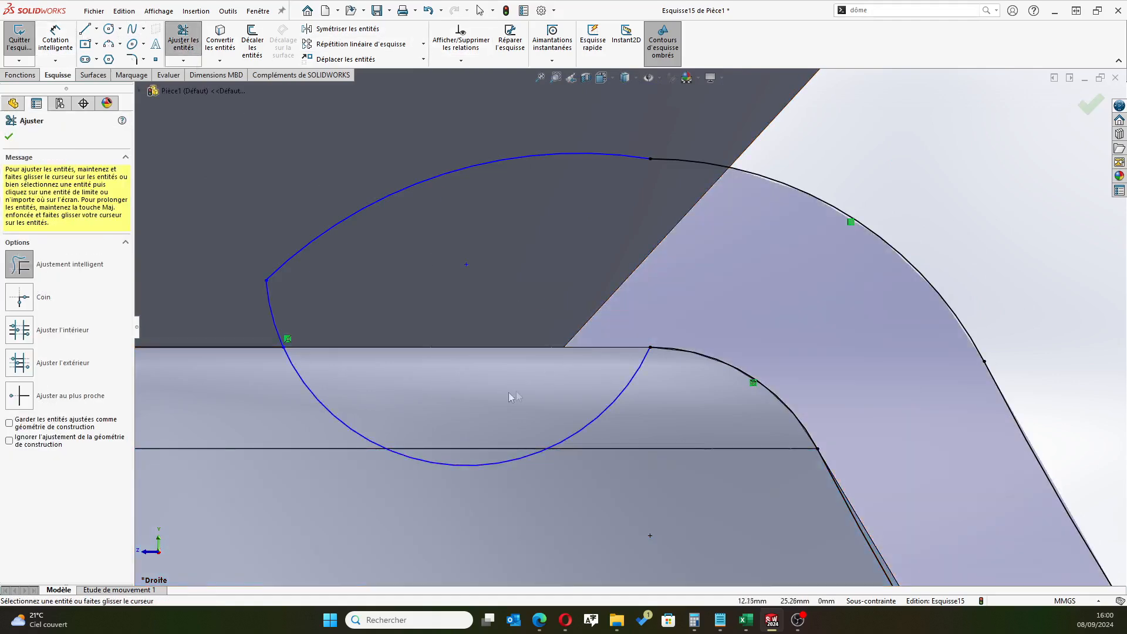
scroll(558, 281, "up", 6)
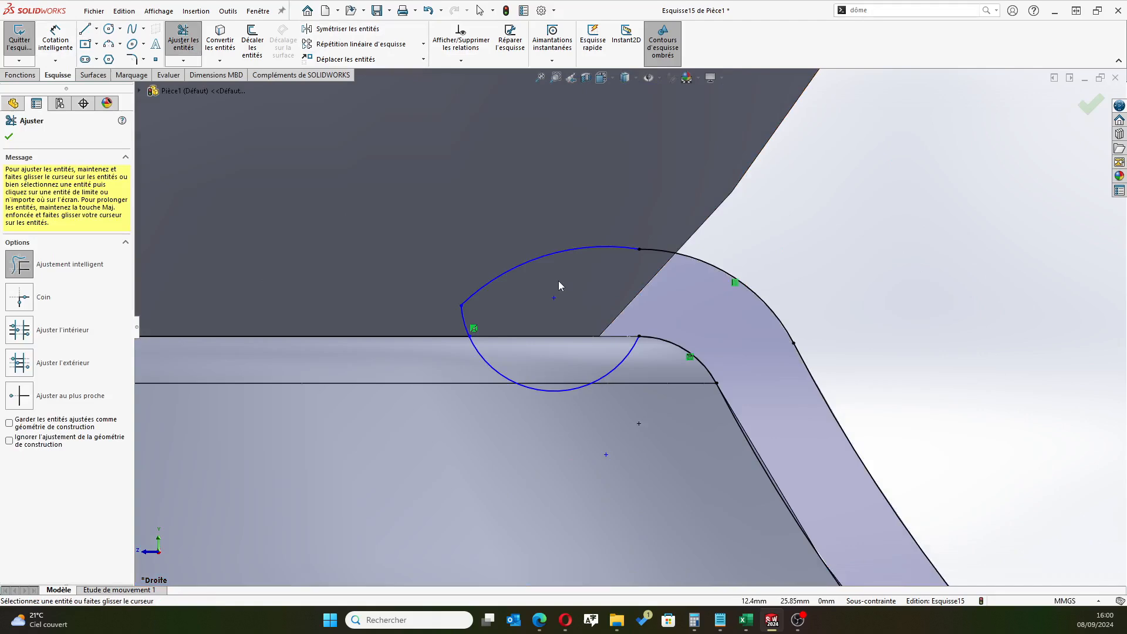
left_click(9, 136)
scroll(840, 311, "up", 5)
scroll(839, 352, "up", 6)
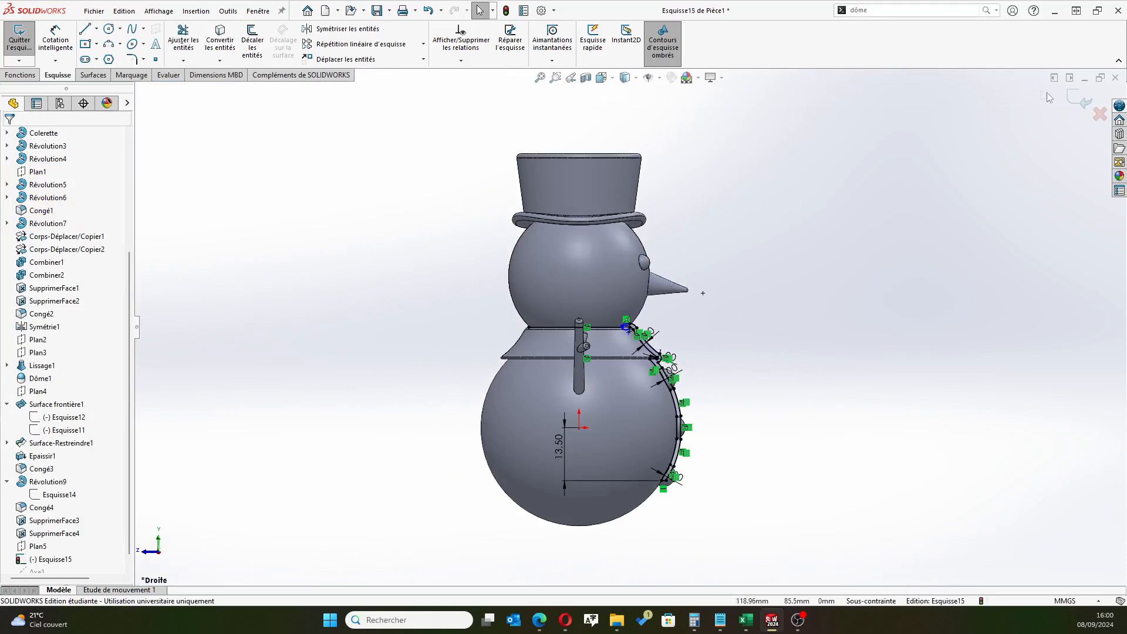
left_click(1080, 102)
Set up a revolved boss of the collar and body profile sketch Esquisse15 about Axe1, with its closed strip region as the contour
scroll(16, 569, "down", 1)
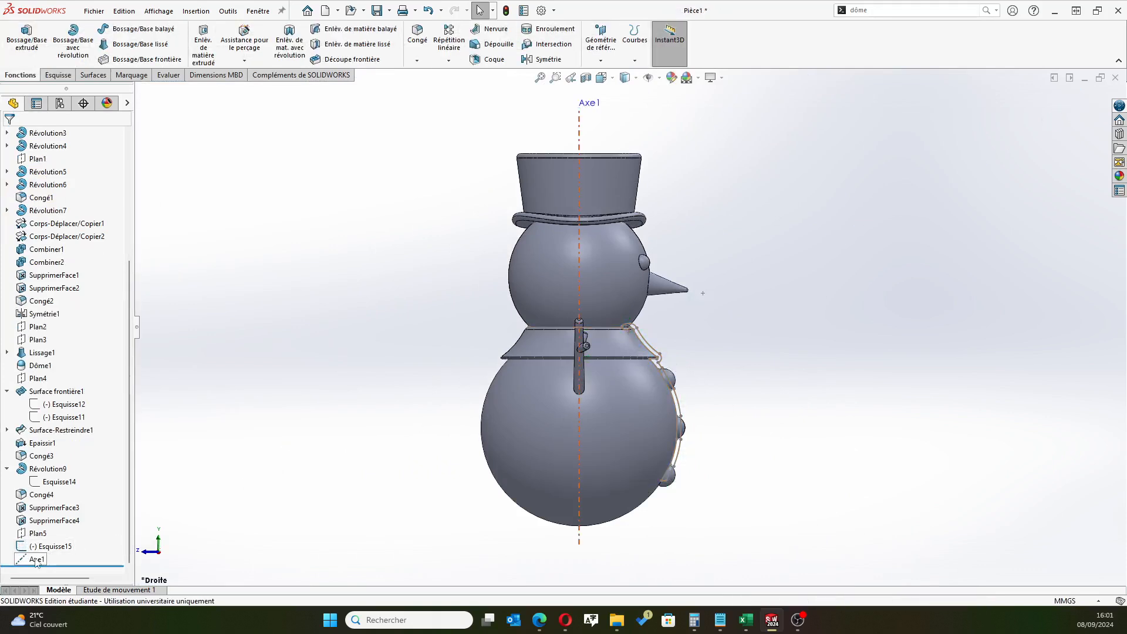
left_click(73, 39)
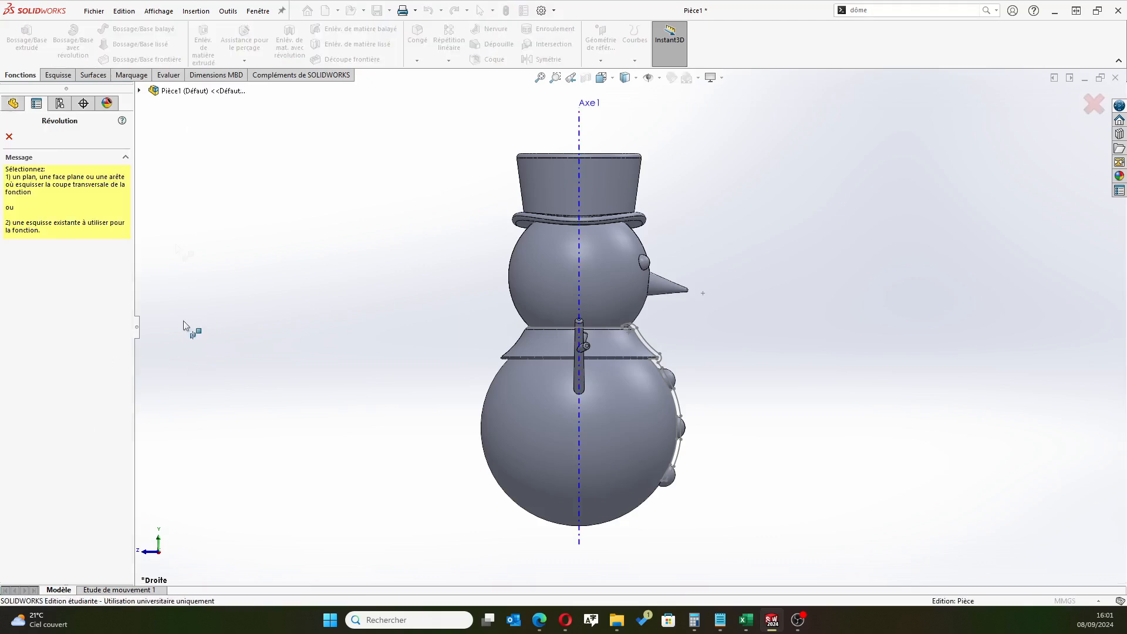
left_click(140, 92)
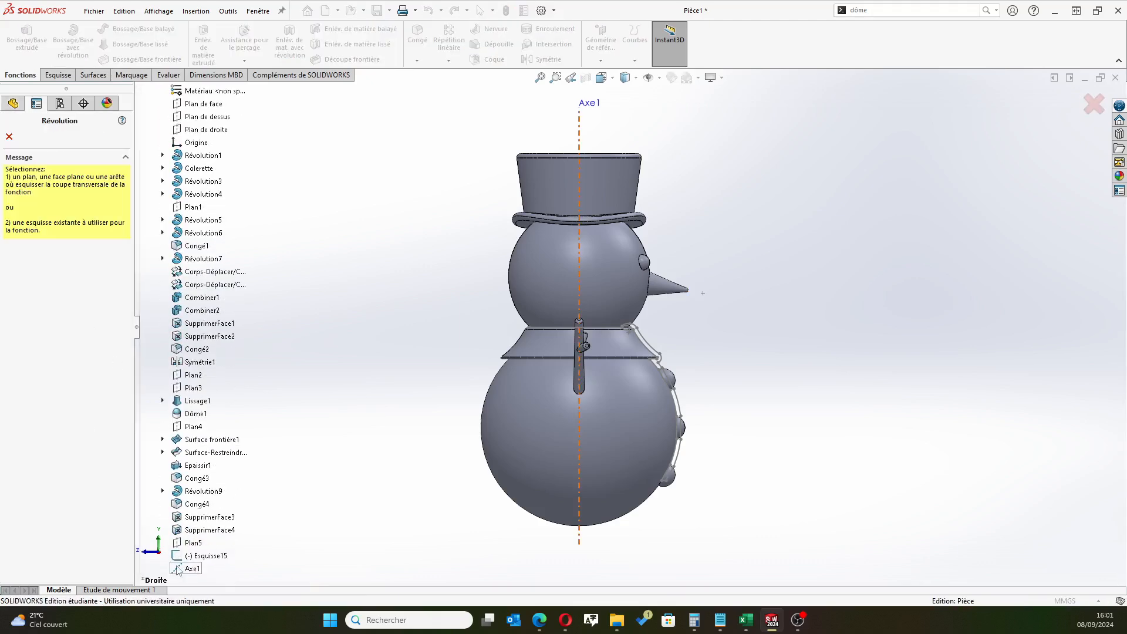
left_click(203, 556)
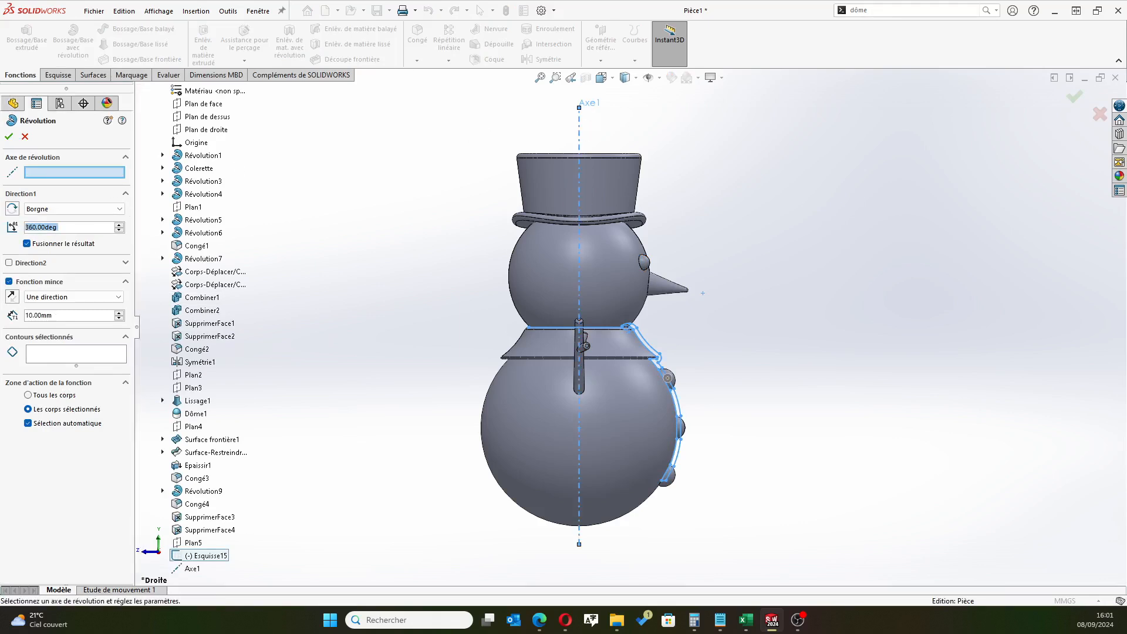
left_click(579, 127)
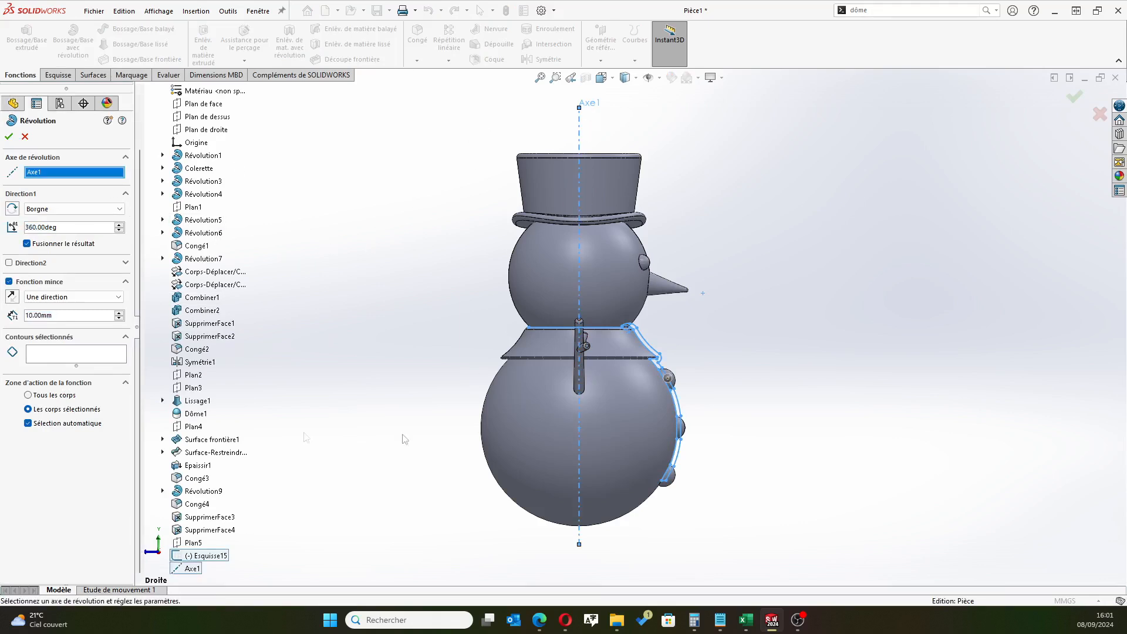
scroll(651, 375, "down", 6)
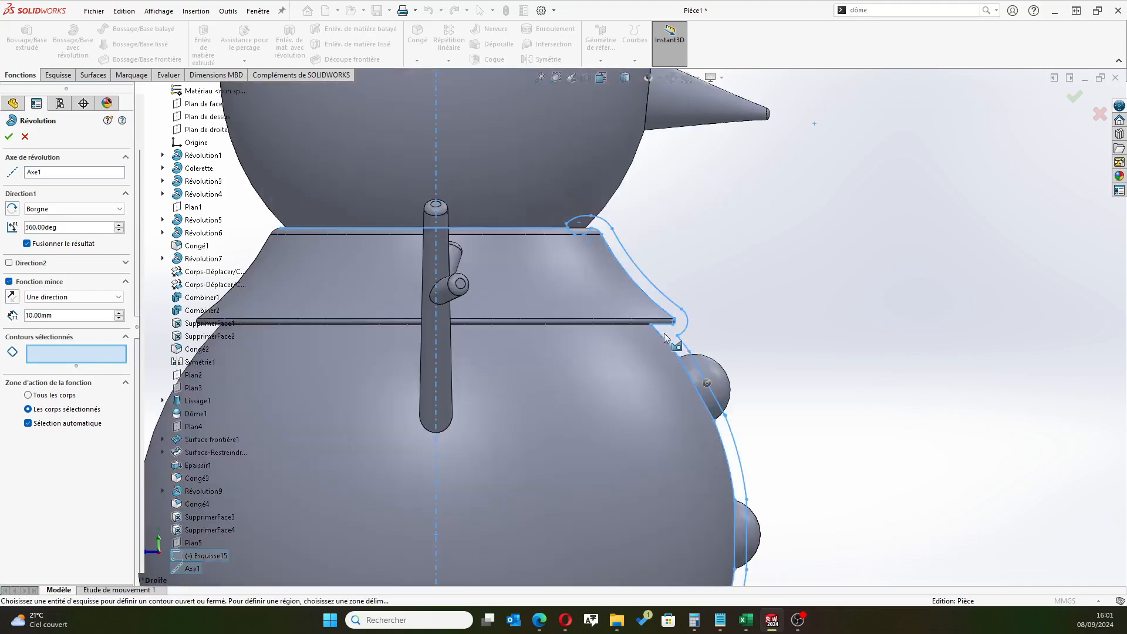
left_click(669, 336)
key("f")
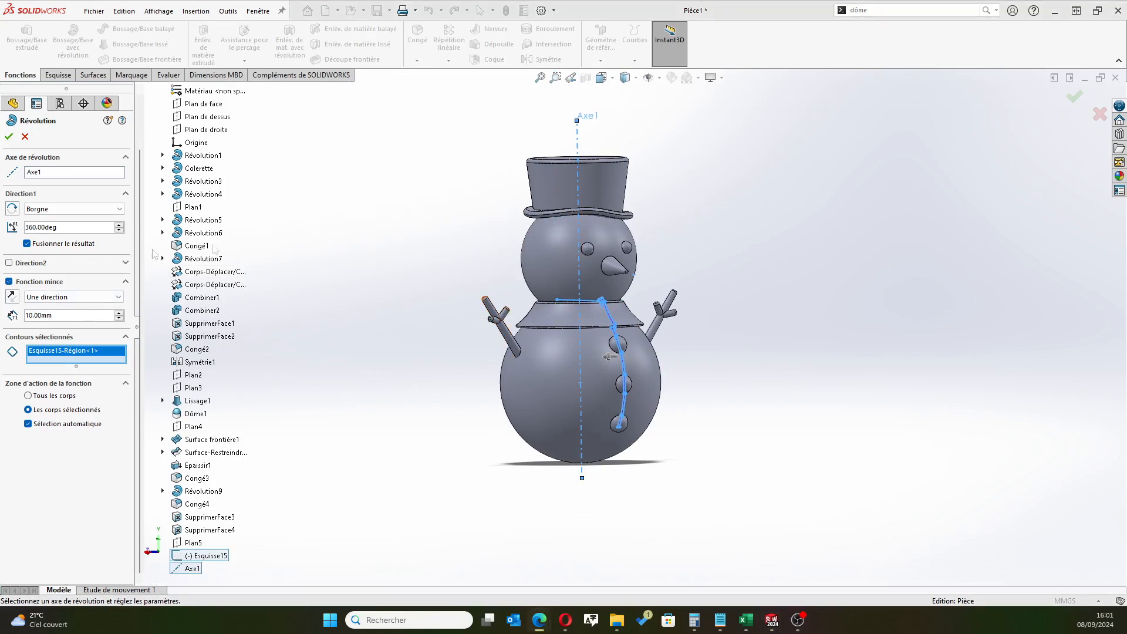
Disable the thin feature option, set the revolve angle to 45°, and create the revolved panel
left_click(21, 282)
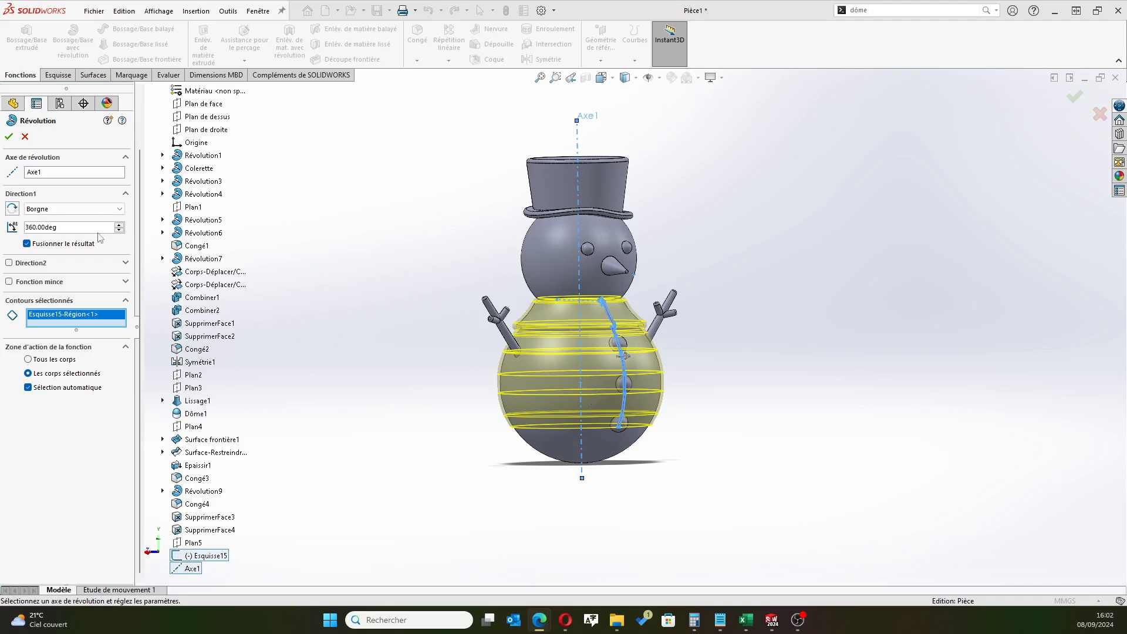
left_click(80, 228)
type("45")
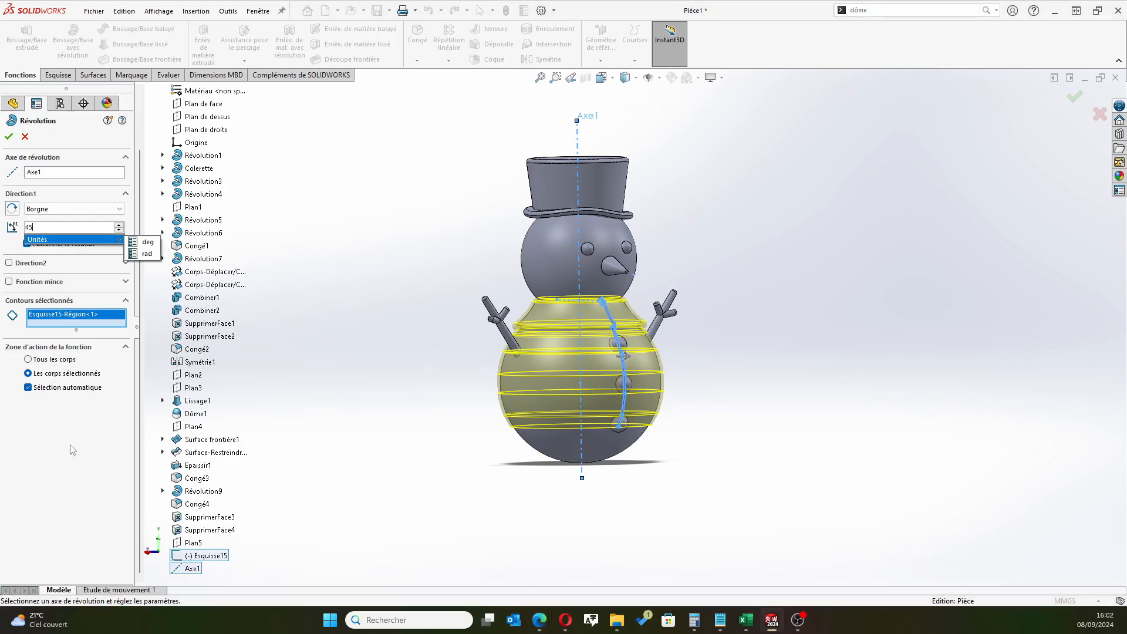
key("Return")
left_click(9, 137)
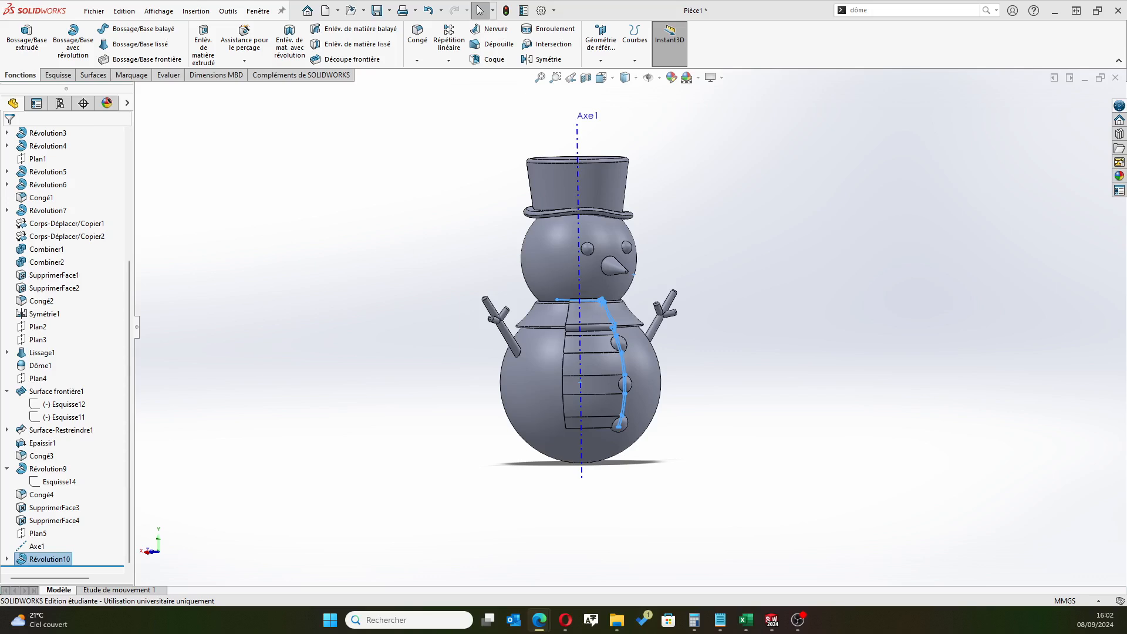
left_click(394, 267)
Examine the revolved panel from the front and side, including its narrow face below the uppermost button and its fit around the buttons
scroll(556, 317, "down", 3)
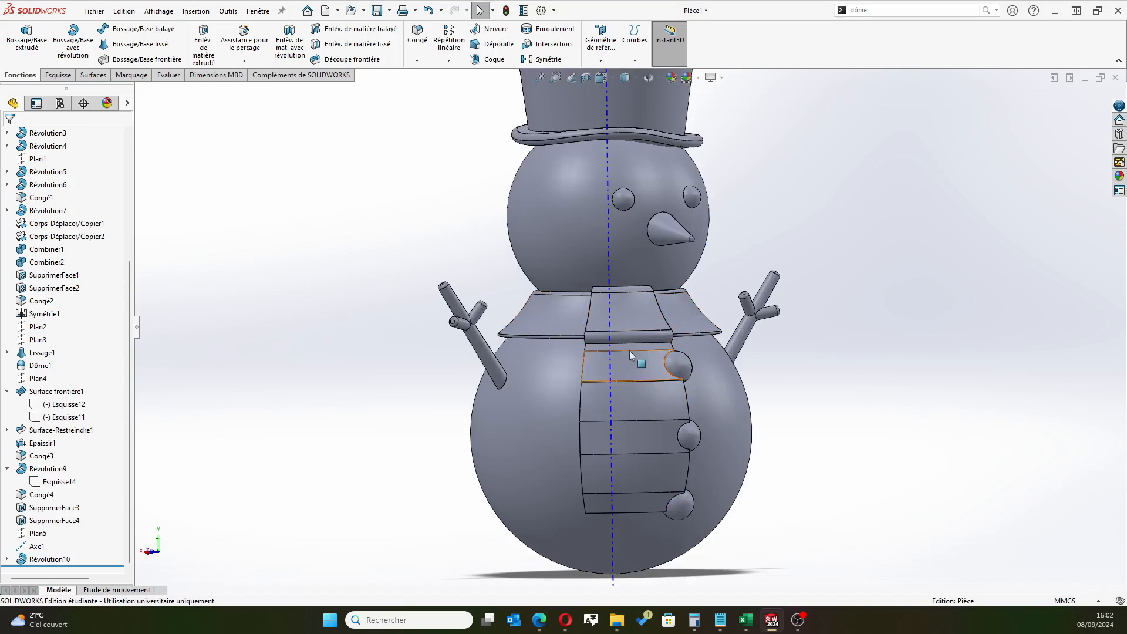
scroll(660, 377, "down", 5)
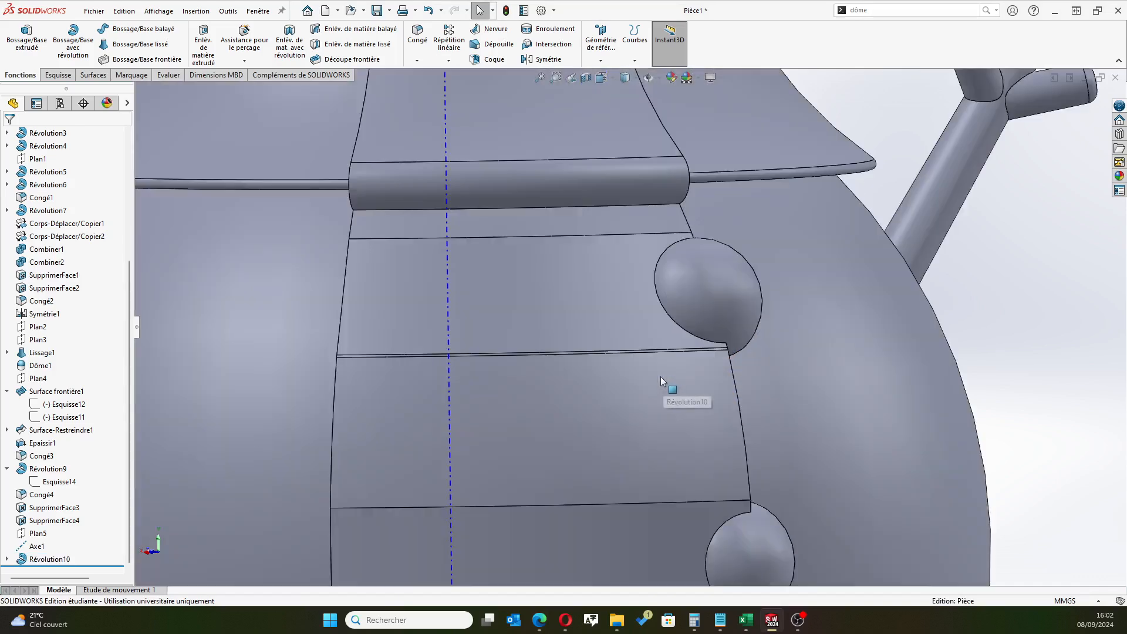
scroll(660, 376, "down", 3)
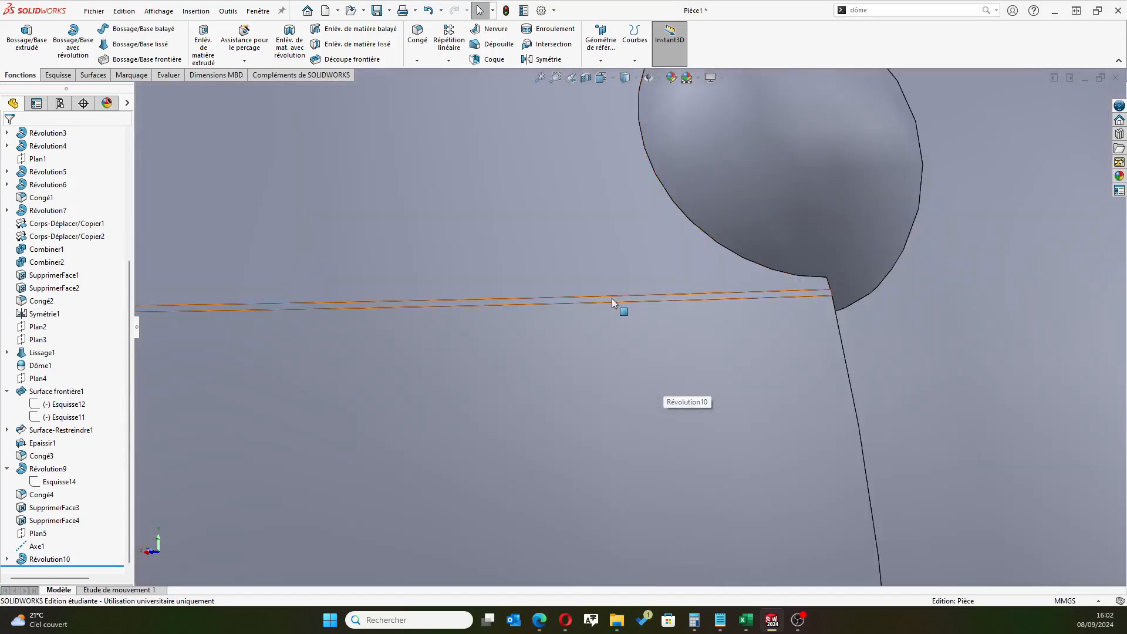
scroll(544, 369, "up", 5)
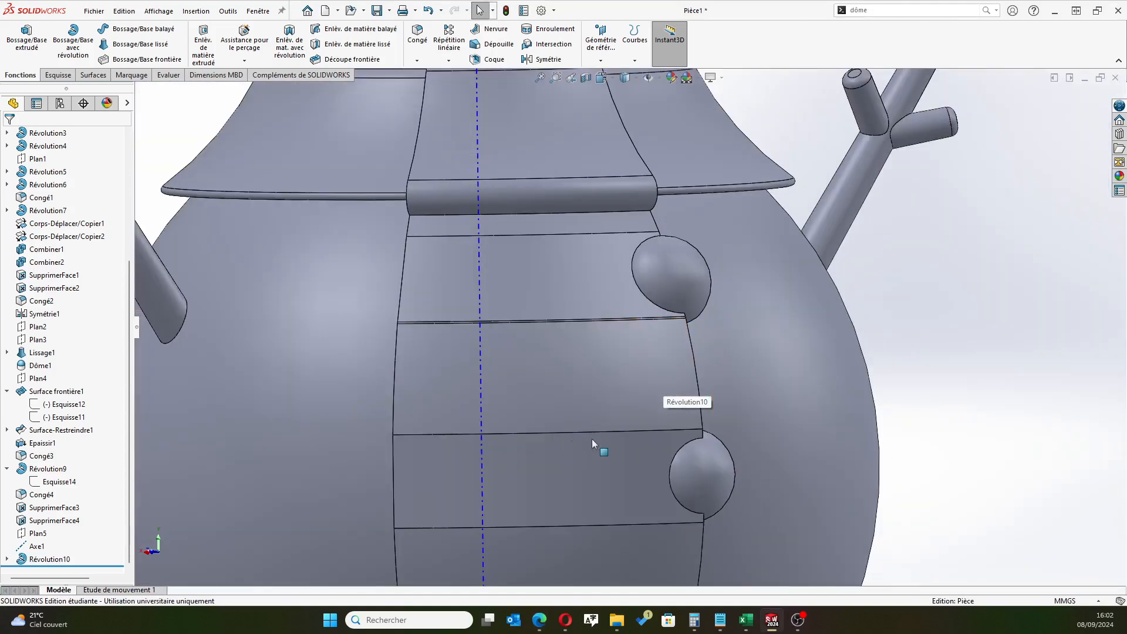
middle_click_drag(571, 364, 656, 372)
scroll(573, 346, "down", 2)
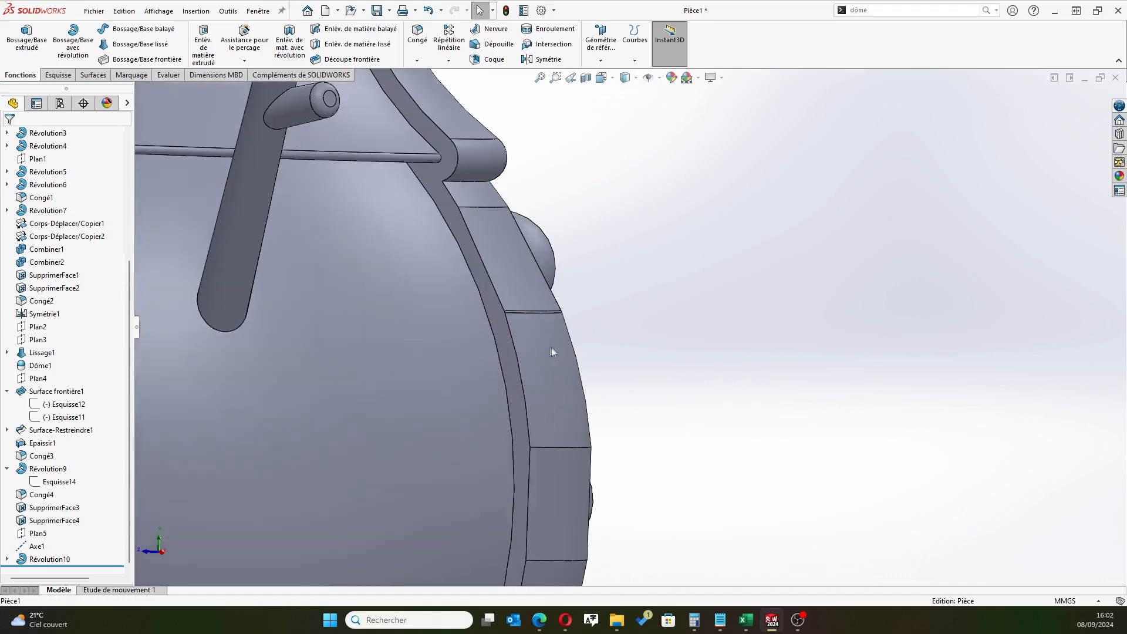
scroll(551, 347, "up", 3)
middle_click_drag(560, 360, 670, 370)
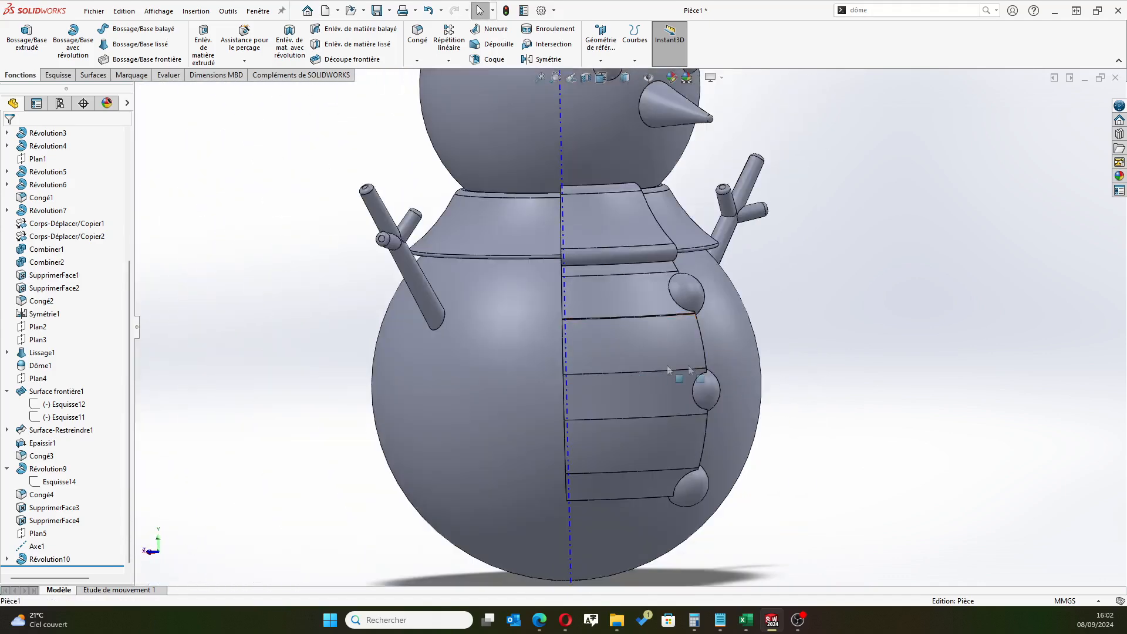
scroll(690, 368, "up", 1)
middle_click_drag(797, 321, 740, 313)
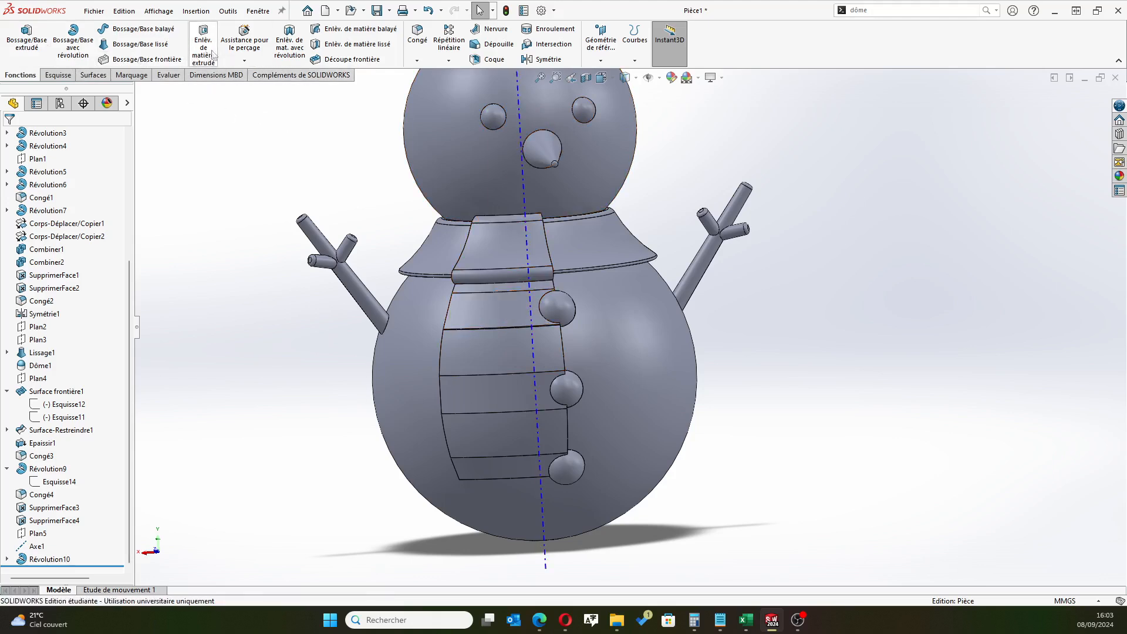
Set up a revolved cut that reuses the panel's profile sketch Esquisse15, with Axe1 as the axis of revolution
left_click(289, 44)
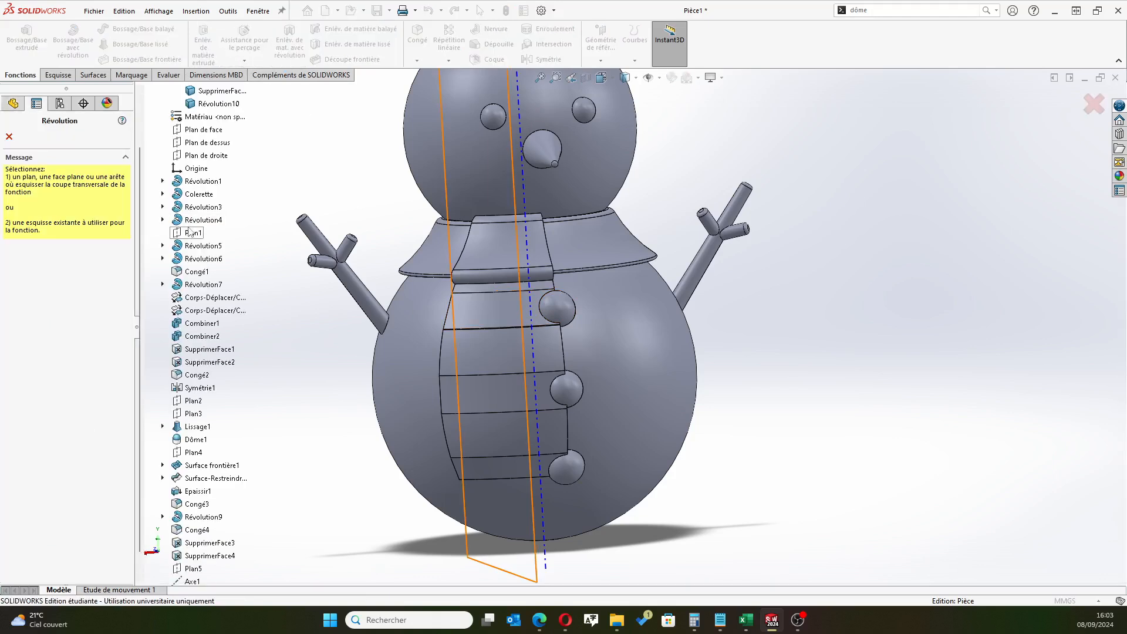
scroll(176, 528, "down", 1)
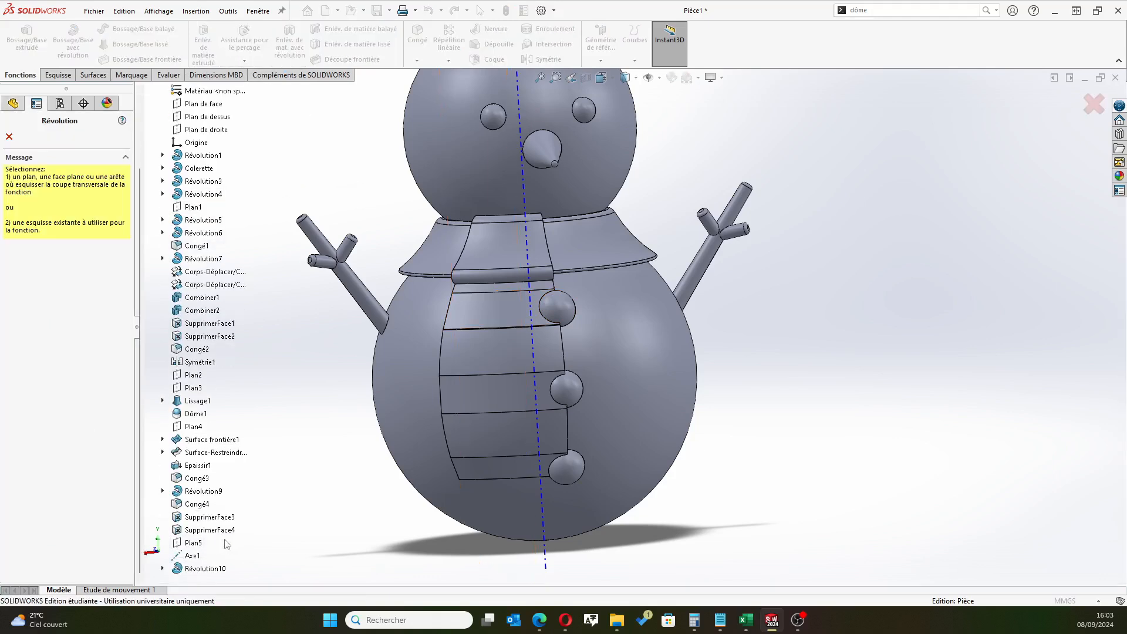
left_click(163, 568)
left_click(222, 569)
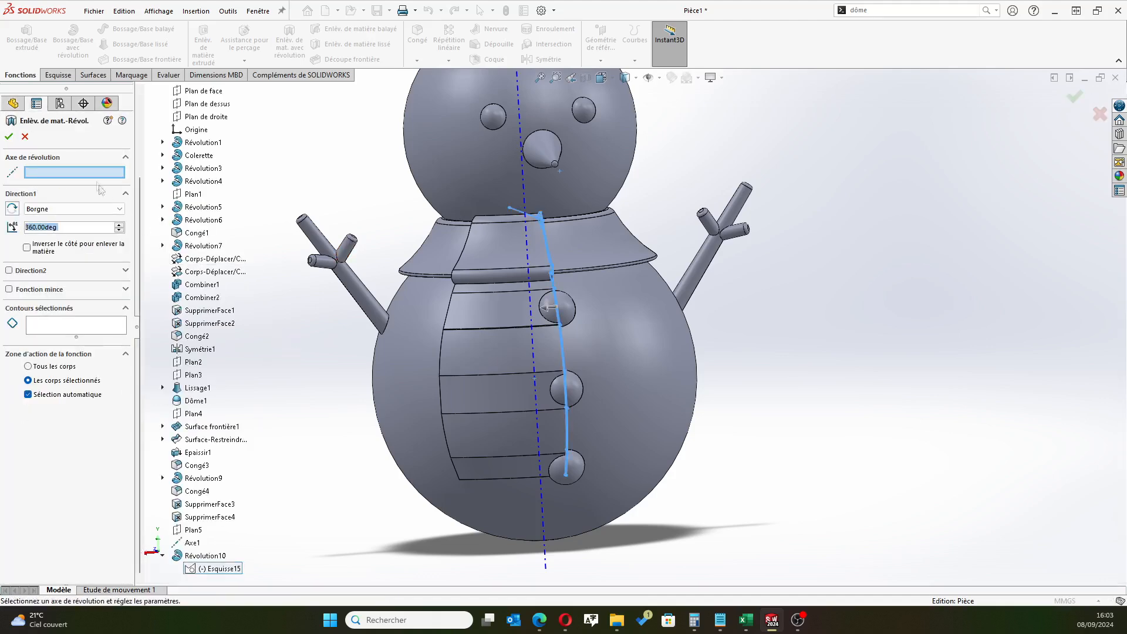
left_click(85, 173)
scroll(469, 223, "up", 5)
left_click(583, 159)
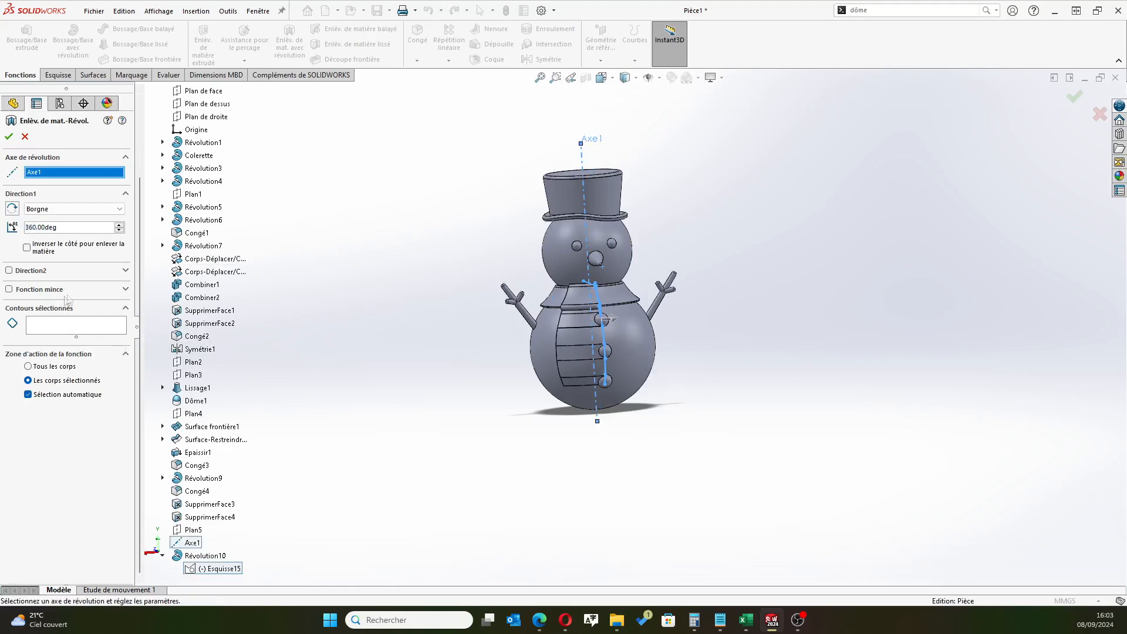
Limit the revolved cut to the profile's closed strip region along the collar and body, set its angle to 15°, and create the cut
left_click(94, 326)
scroll(605, 359, "down", 3)
middle_click_drag(681, 349, 596, 333)
scroll(523, 277, "down", 8)
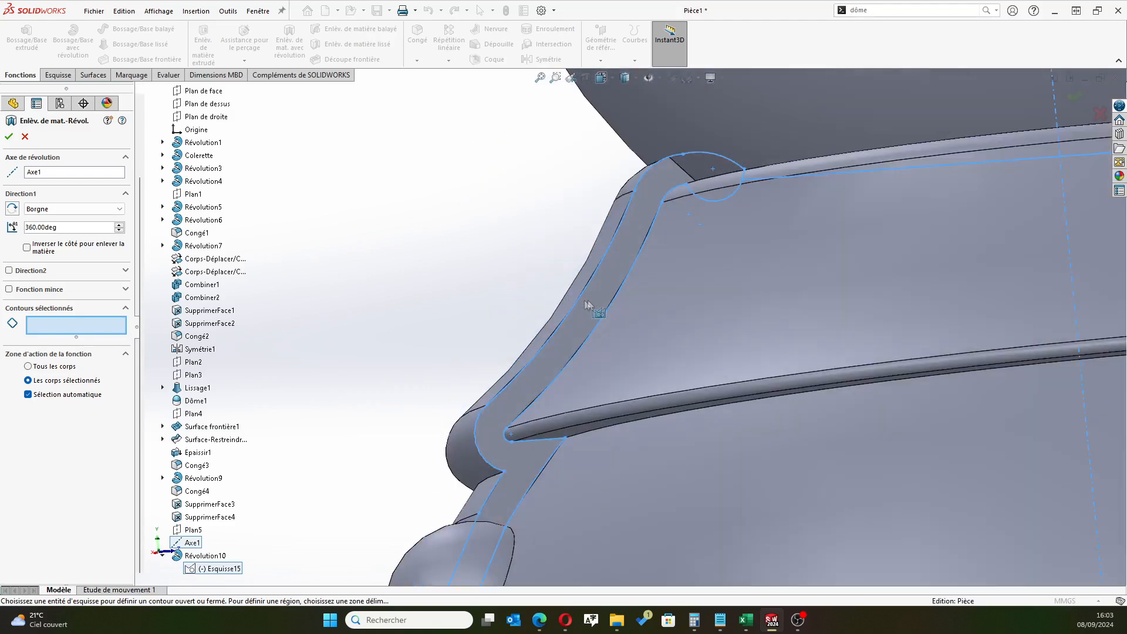
left_click(599, 307)
scroll(460, 325, "up", 8)
middle_click_drag(460, 324, 564, 355)
left_click_drag(68, 227, 2, 230)
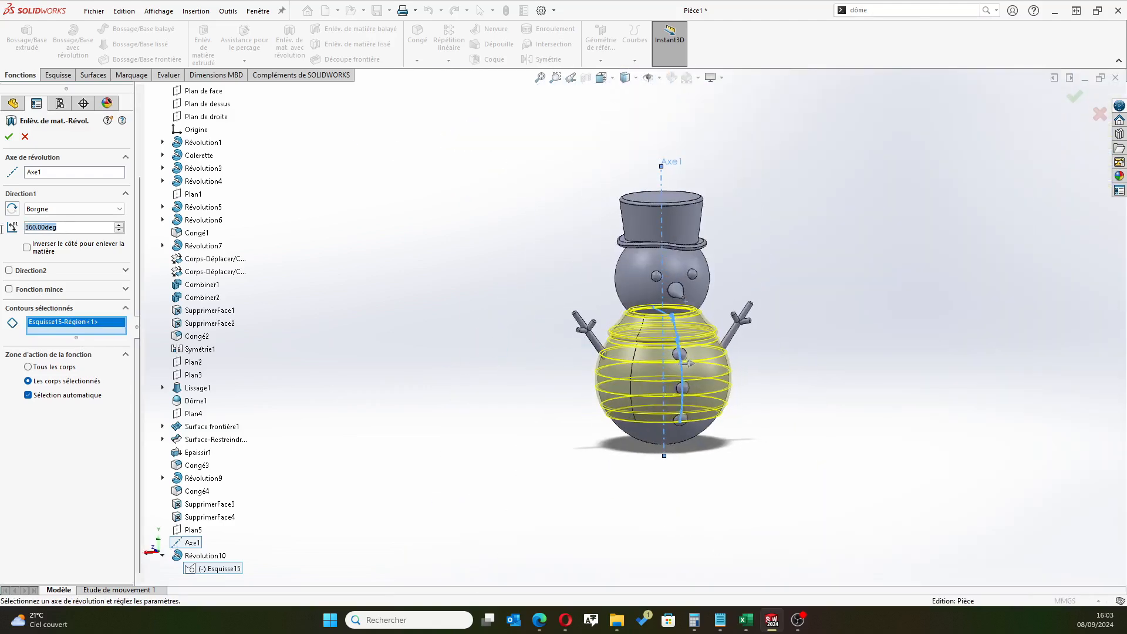
type("15")
key("Return")
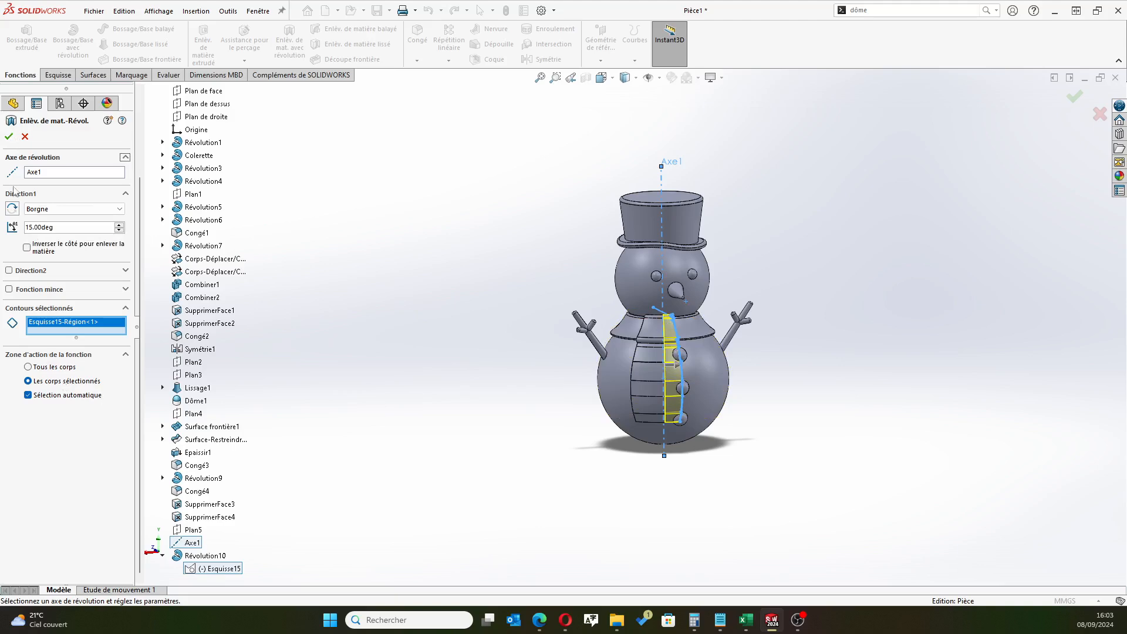
left_click(8, 137)
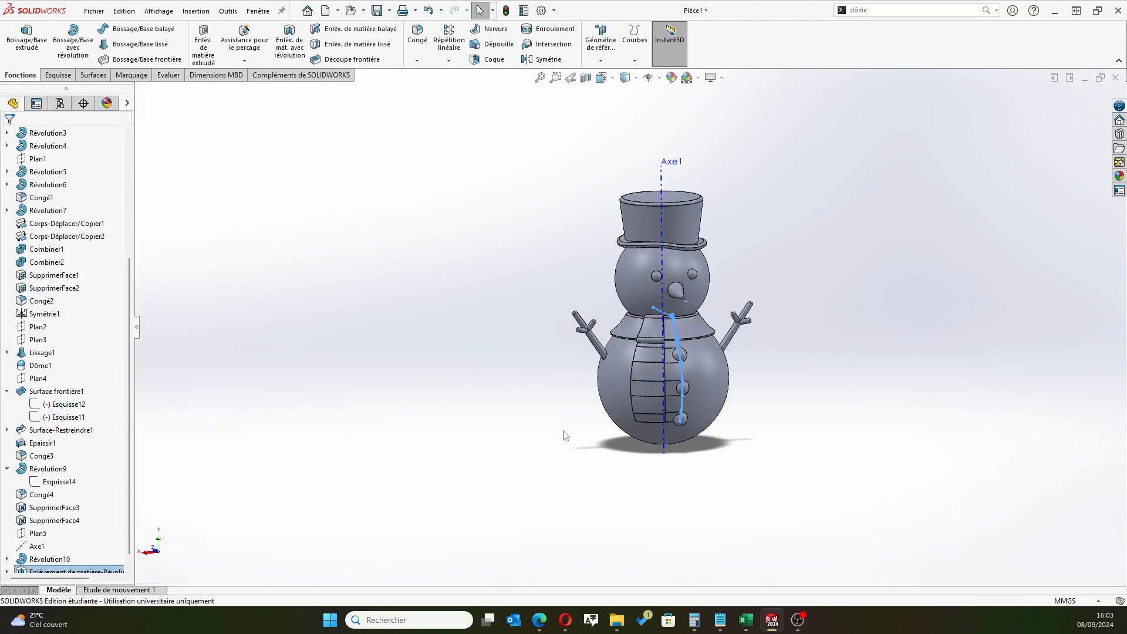
Edit the 45° revolved panel feature Révolution10 to turn off merging of the result, making the panel a separate body
scroll(567, 434, "down", 3)
middle_click_drag(574, 327, 515, 322)
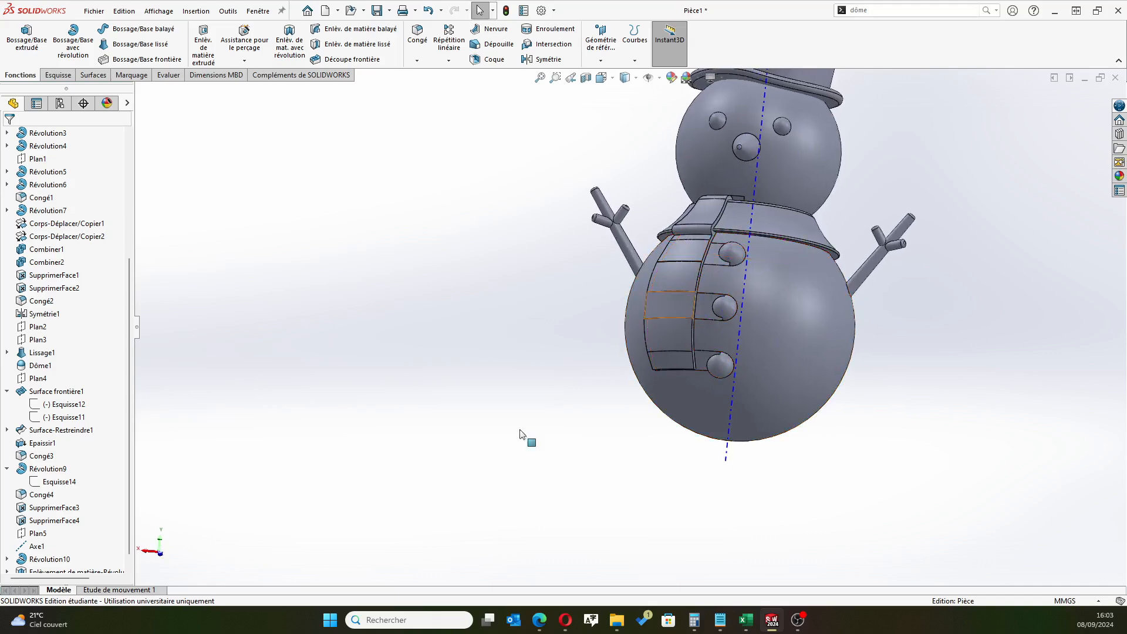
scroll(52, 482, "down", 2)
scroll(879, 209, "down", 3)
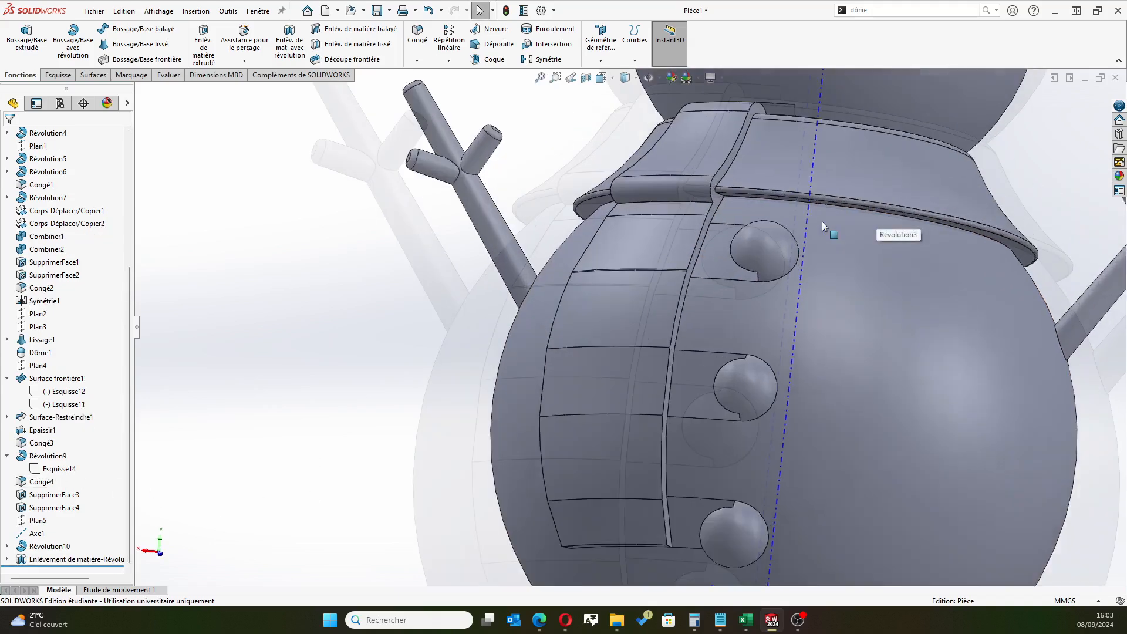
middle_click_drag(822, 221, 757, 303)
left_click(757, 303)
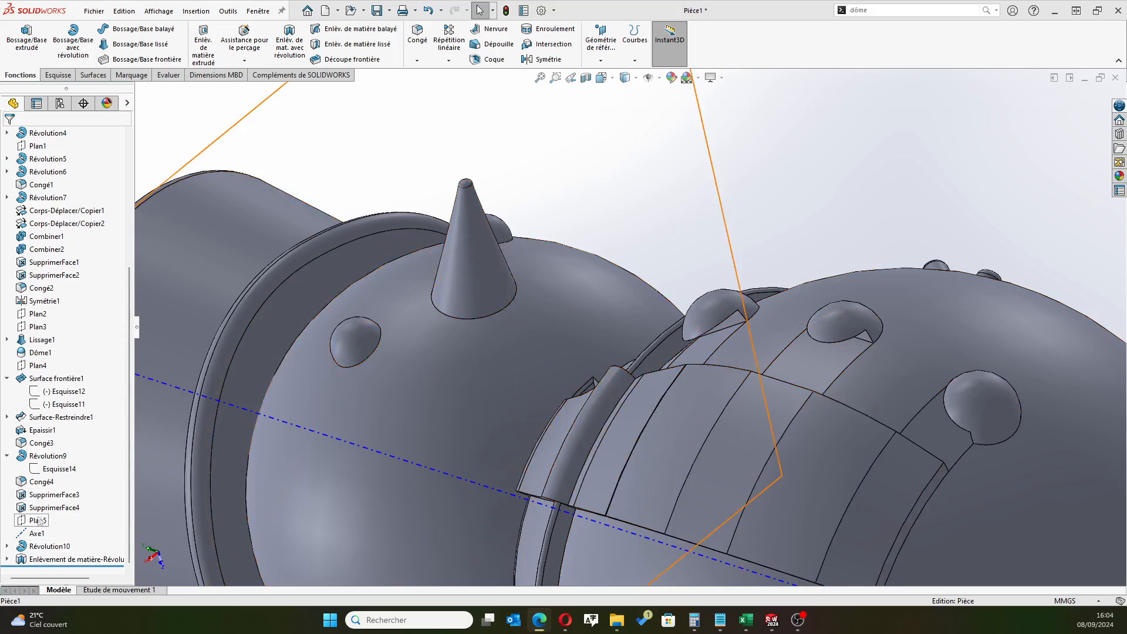
left_click(7, 546)
left_click(40, 549)
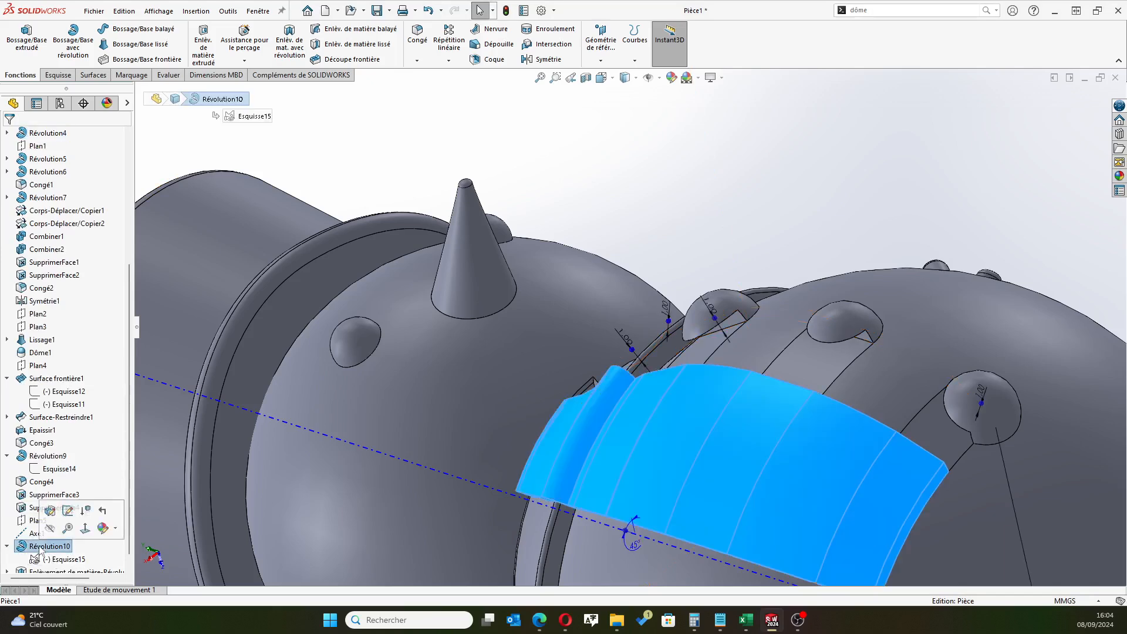
left_click(51, 511)
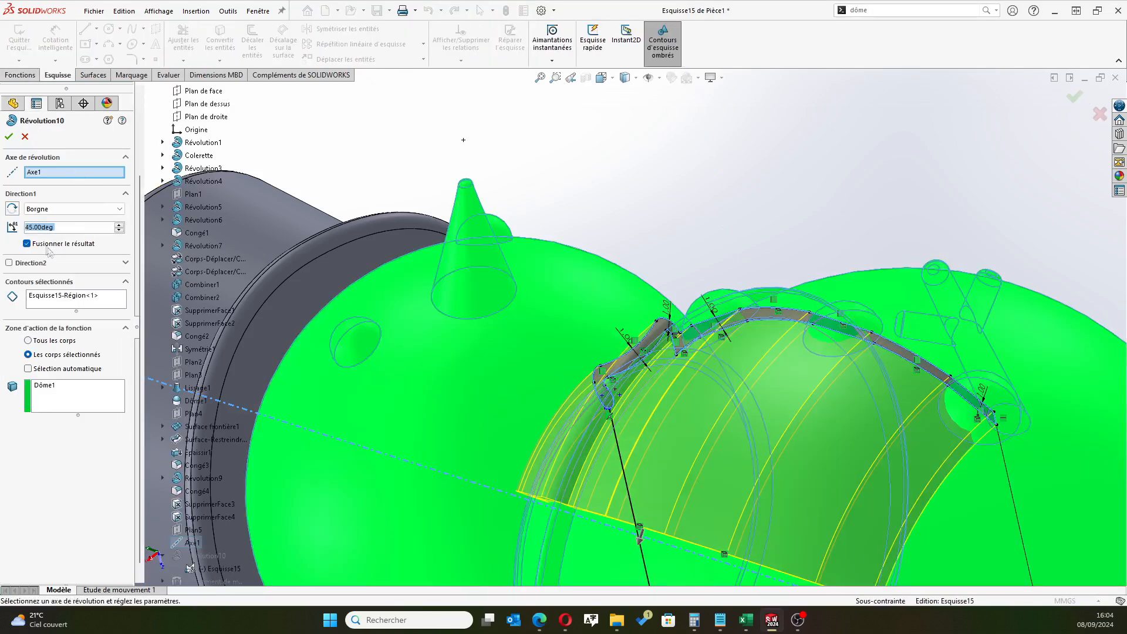
left_click(27, 243)
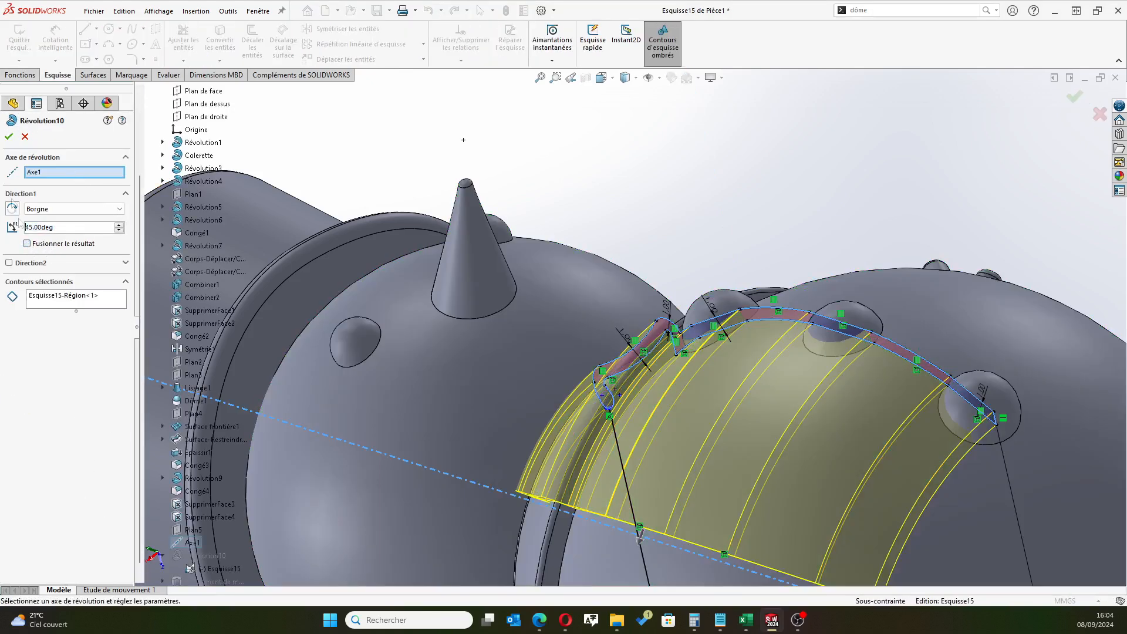
left_click(9, 136)
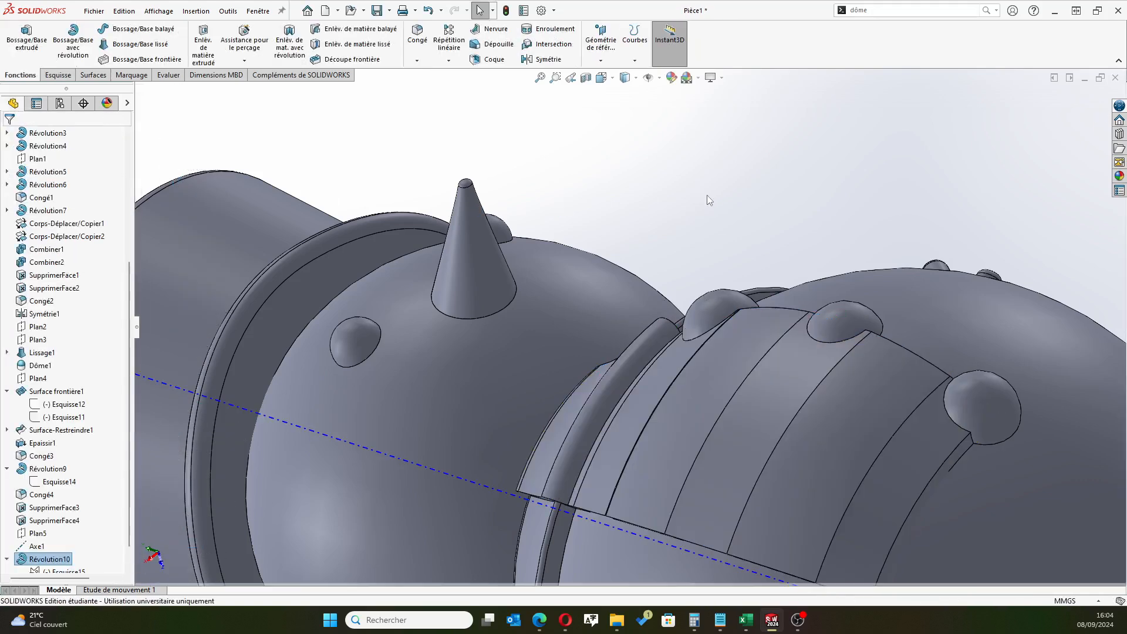
scroll(70, 529, "down", 1)
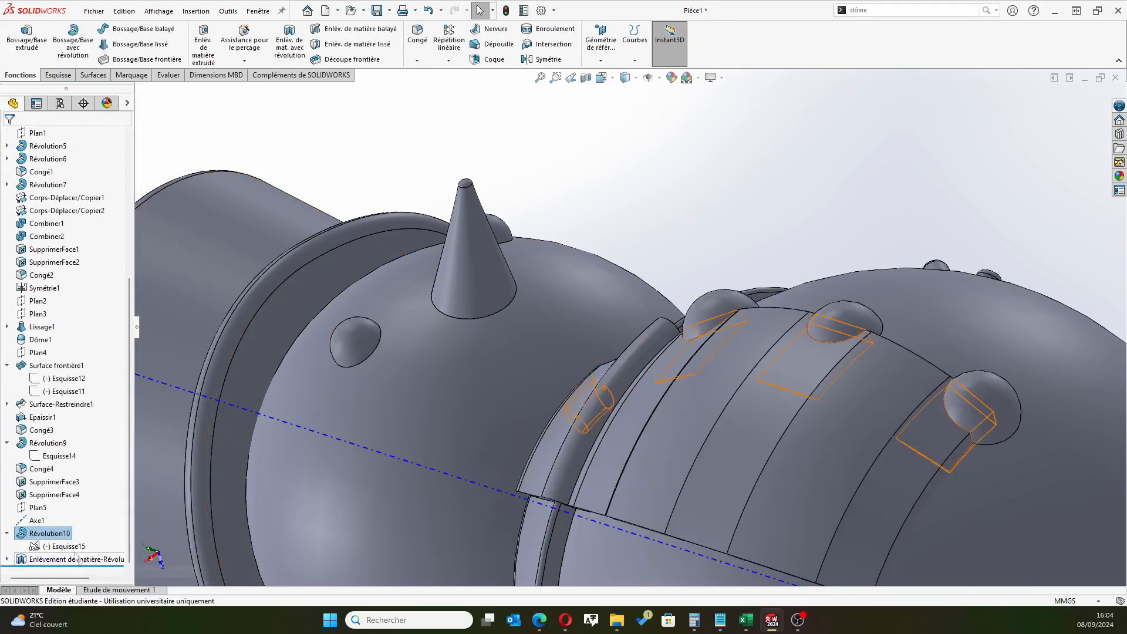
left_click(70, 559)
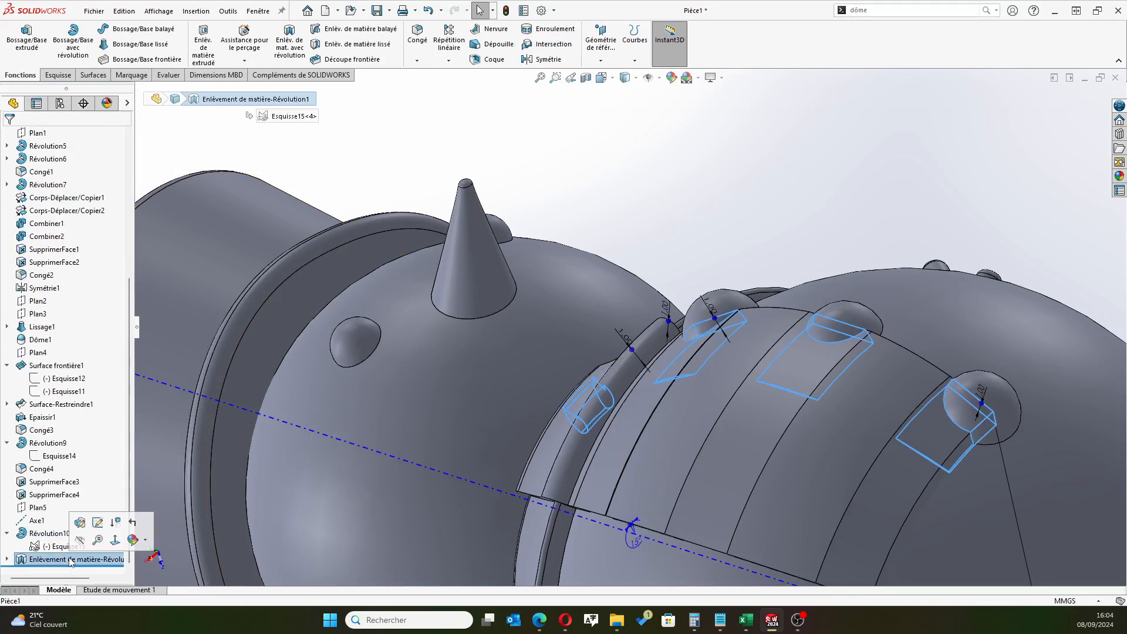
left_click(801, 203)
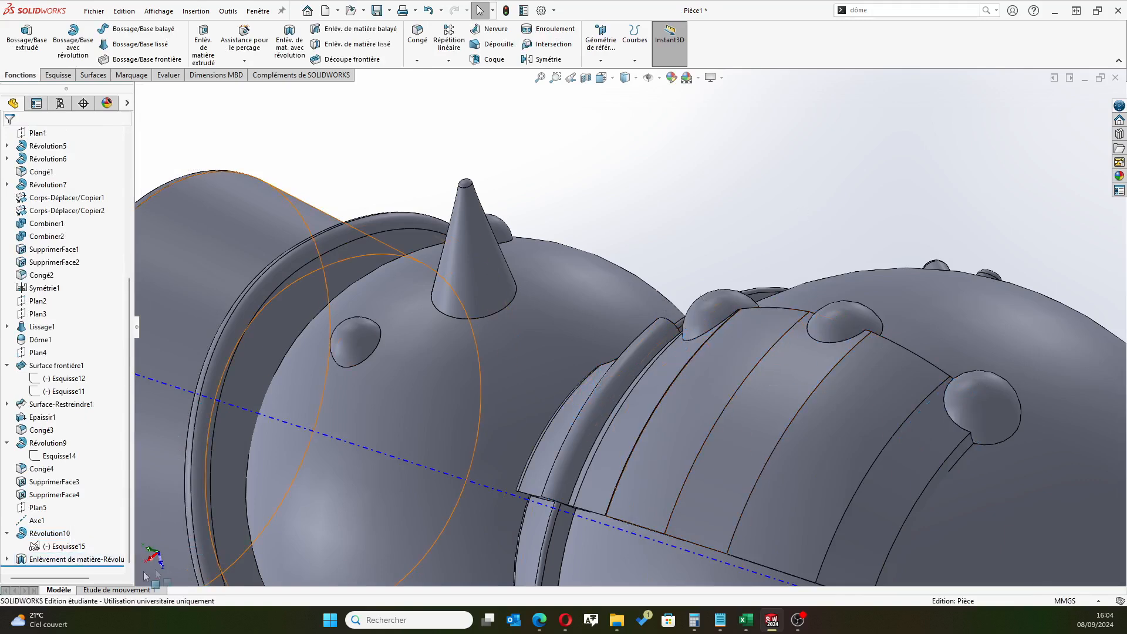
Edit the 15° revolved cut so it affects only the panel body Révolution10 instead of Dôme1
left_click(69, 559)
left_click(80, 525)
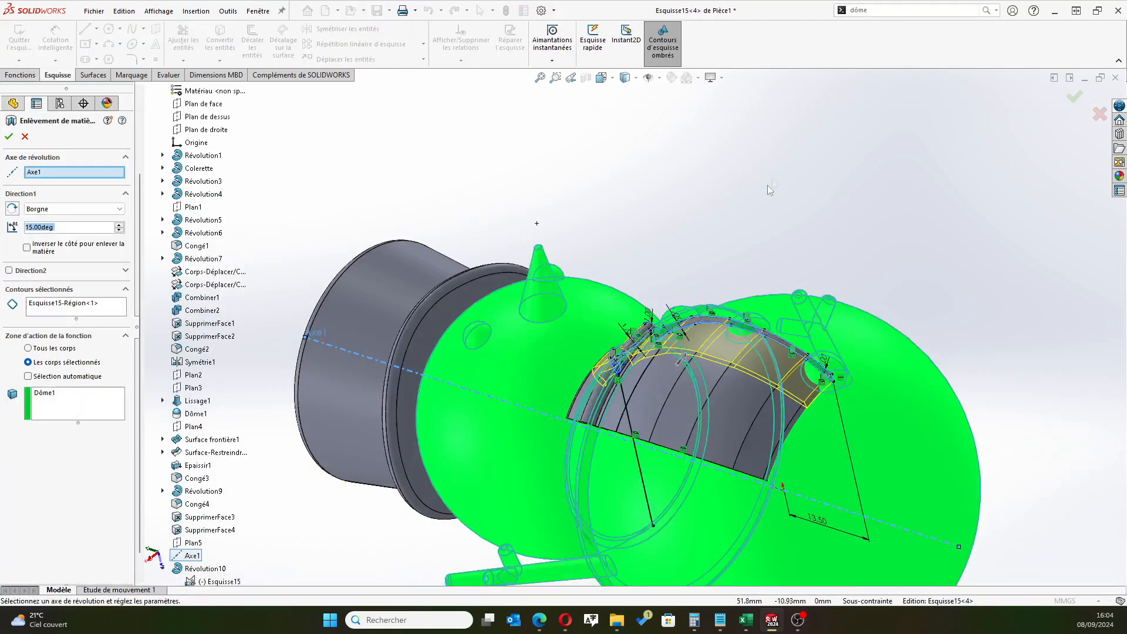
scroll(772, 178, "up", 5)
middle_click_drag(873, 224, 804, 372)
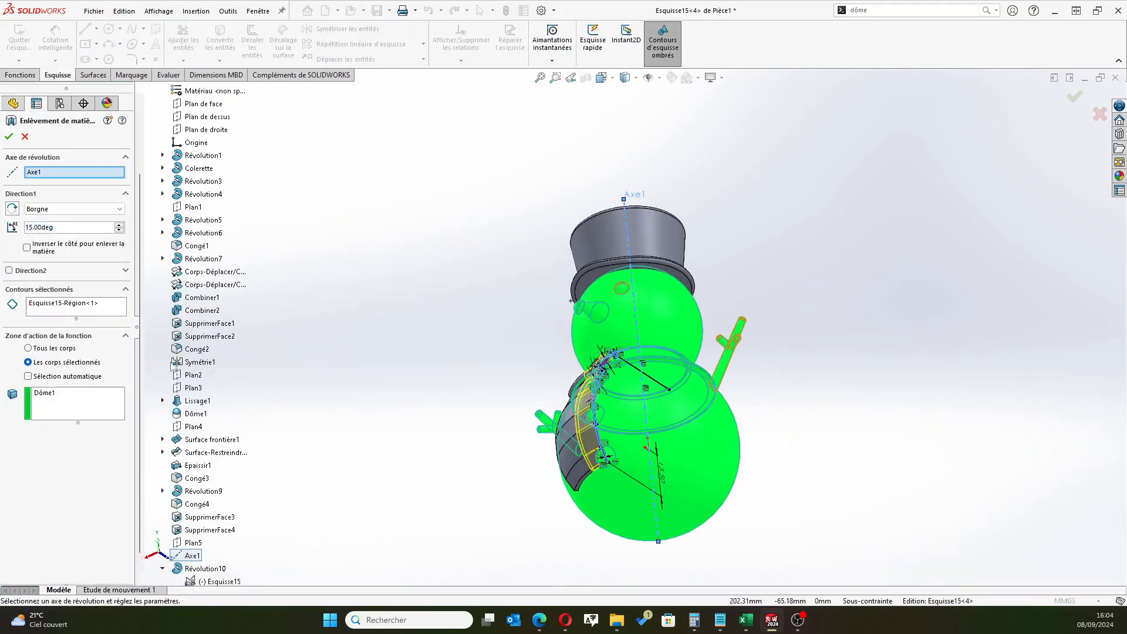
left_click(46, 401)
key("Delete")
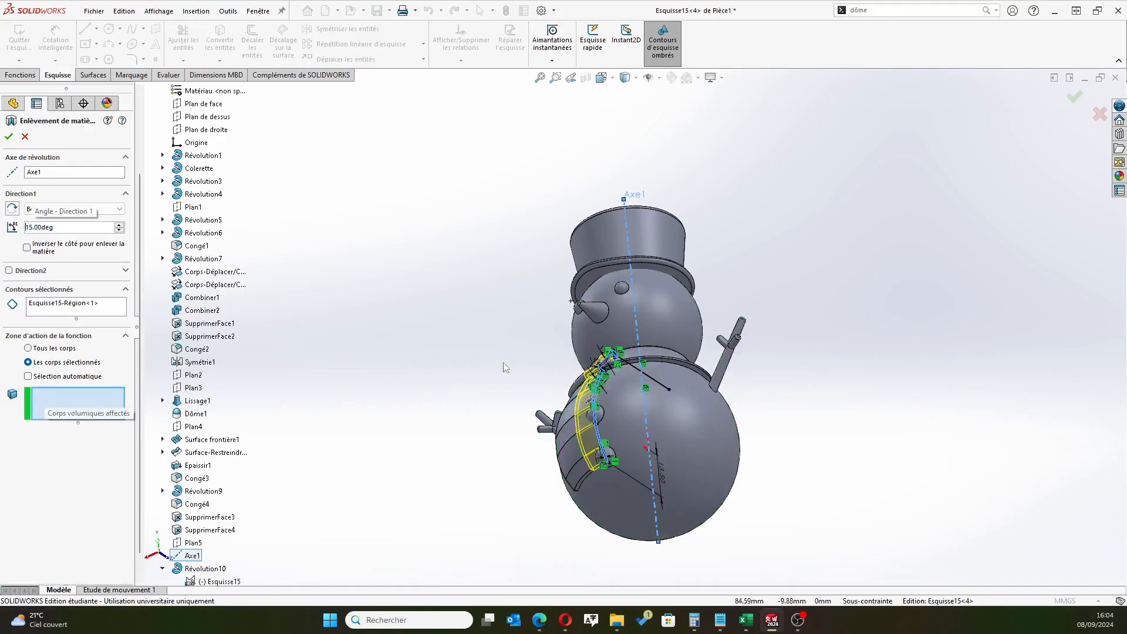
scroll(582, 410, "down", 4)
left_click(576, 412)
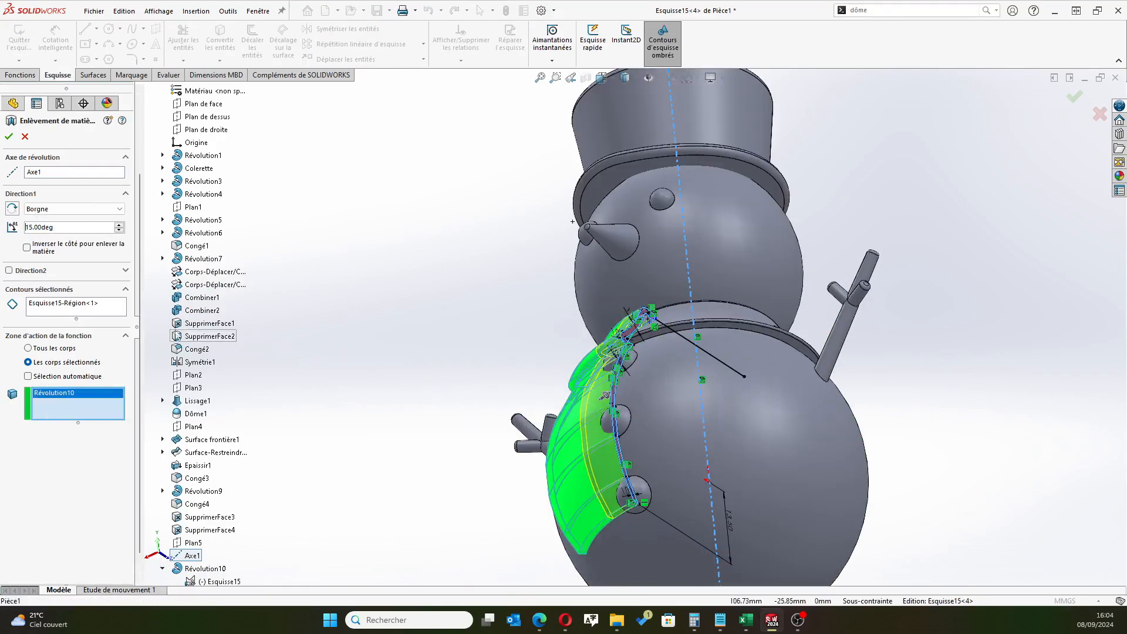
left_click(9, 136)
Examine the trimmed panel from the front and side, including its fit against the collar and body
middle_click_drag(427, 314, 515, 262)
scroll(517, 264, "up", 4)
middle_click_drag(587, 352, 608, 494)
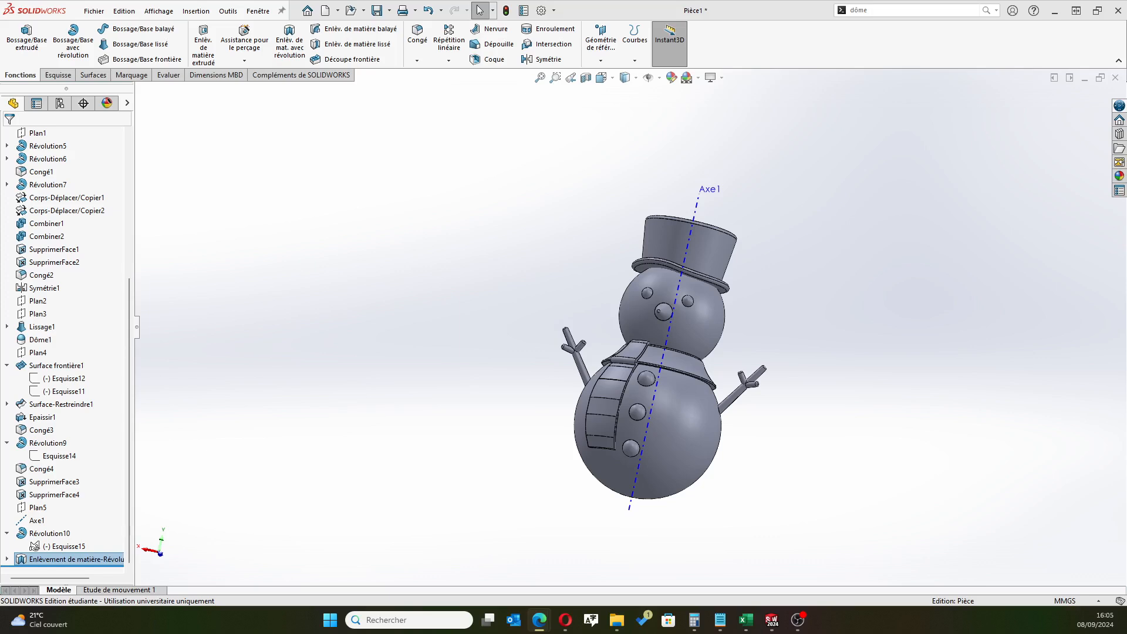
scroll(629, 323, "up", 3)
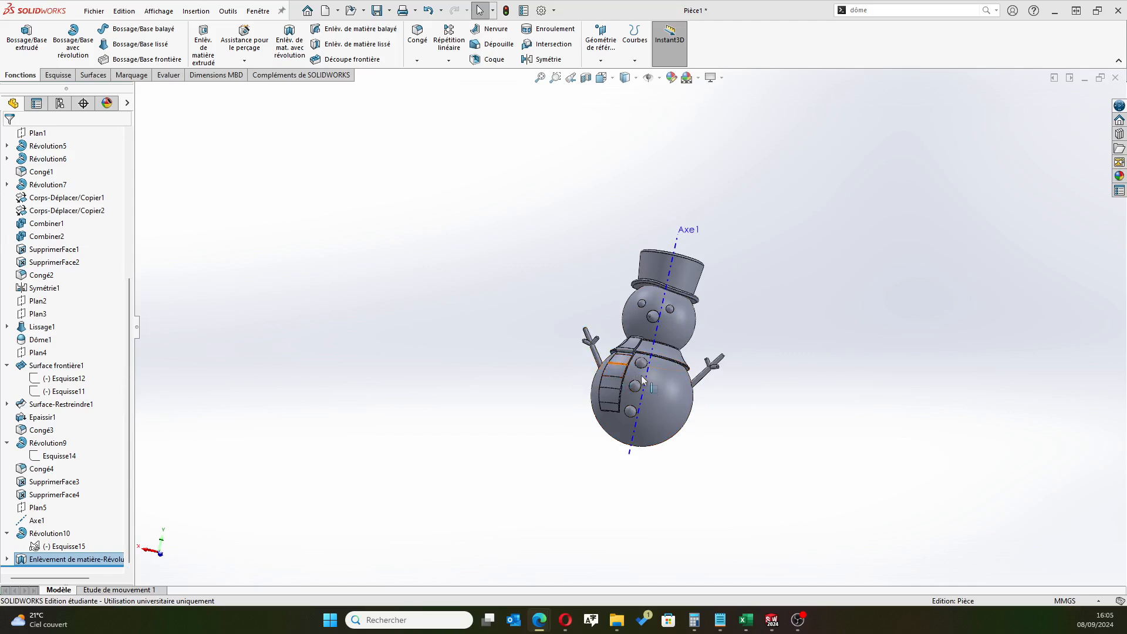
scroll(588, 364, "down", 2)
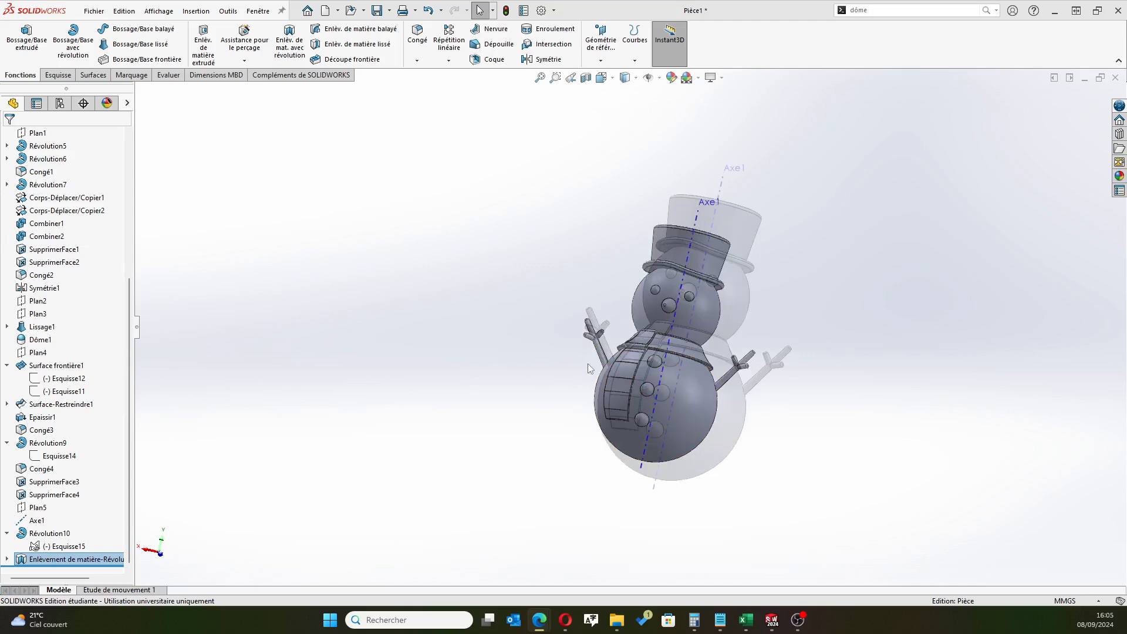
scroll(588, 363, "down", 4)
middle_click_drag(579, 365, 670, 387)
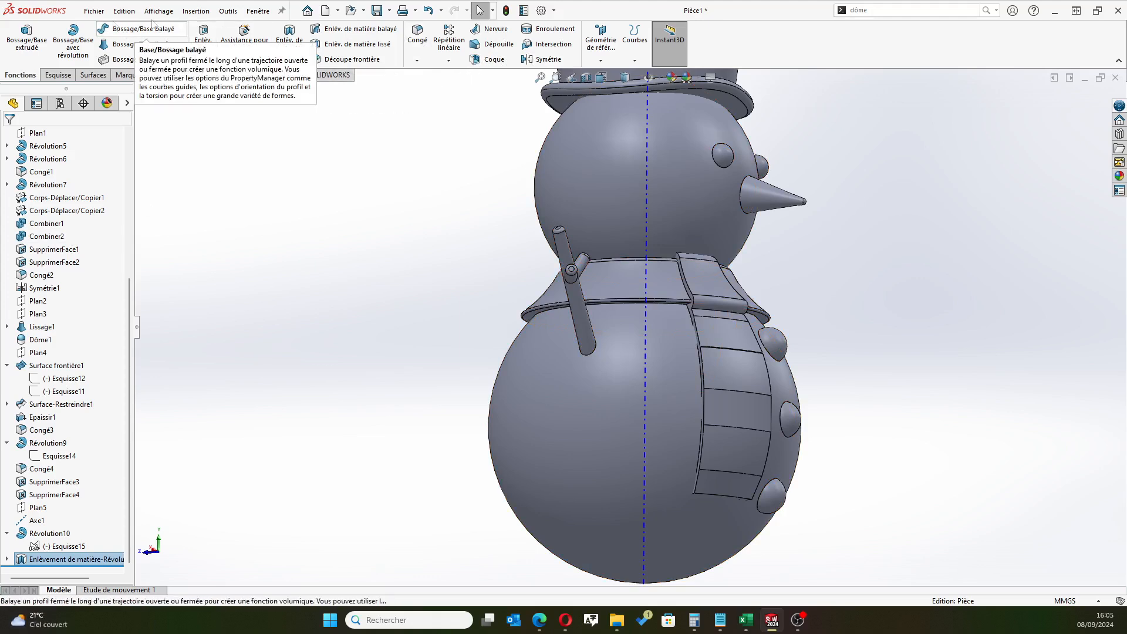
Combine the trimmed panel body Enlèvement de matière-Révolution1 with the snowman body Dôme1 using the Ajouter operation
left_click(884, 12)
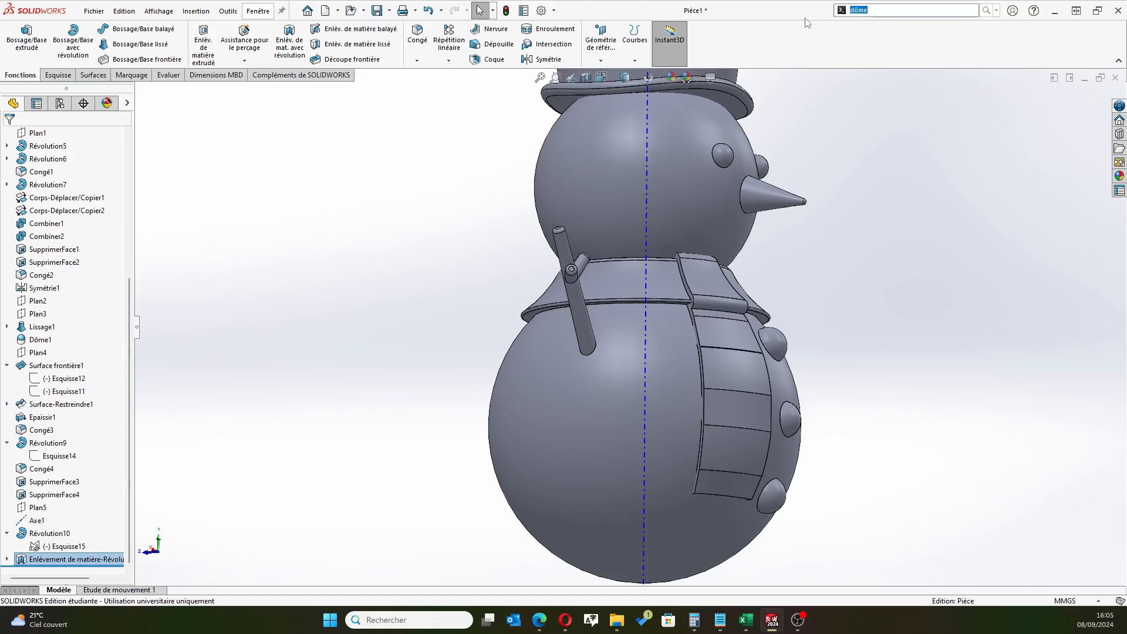
type("combi")
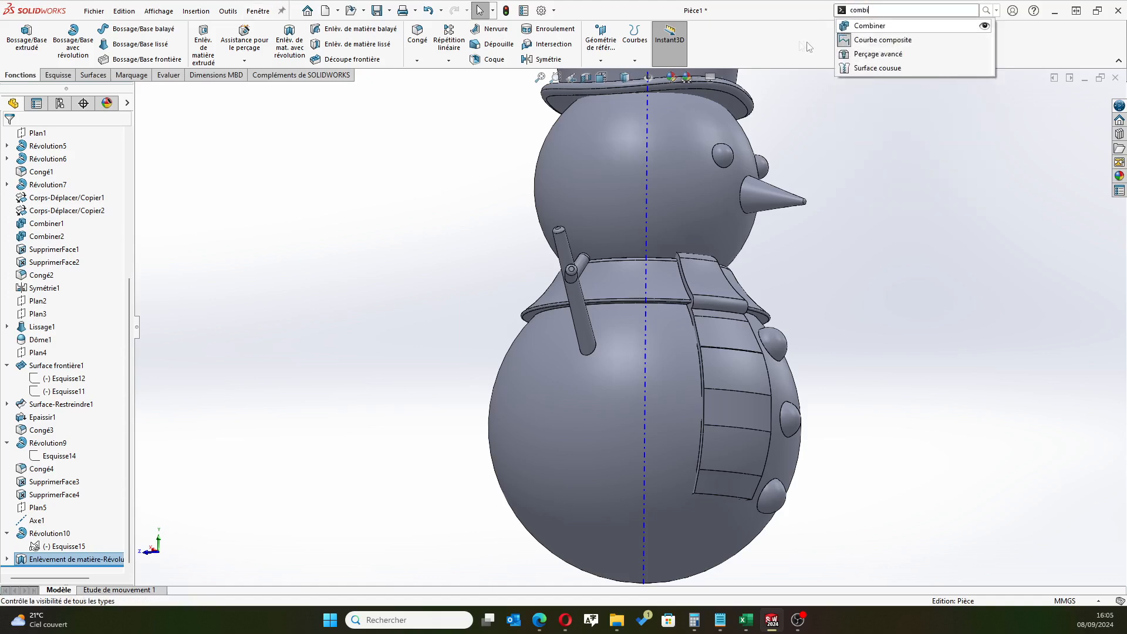
left_click(870, 26)
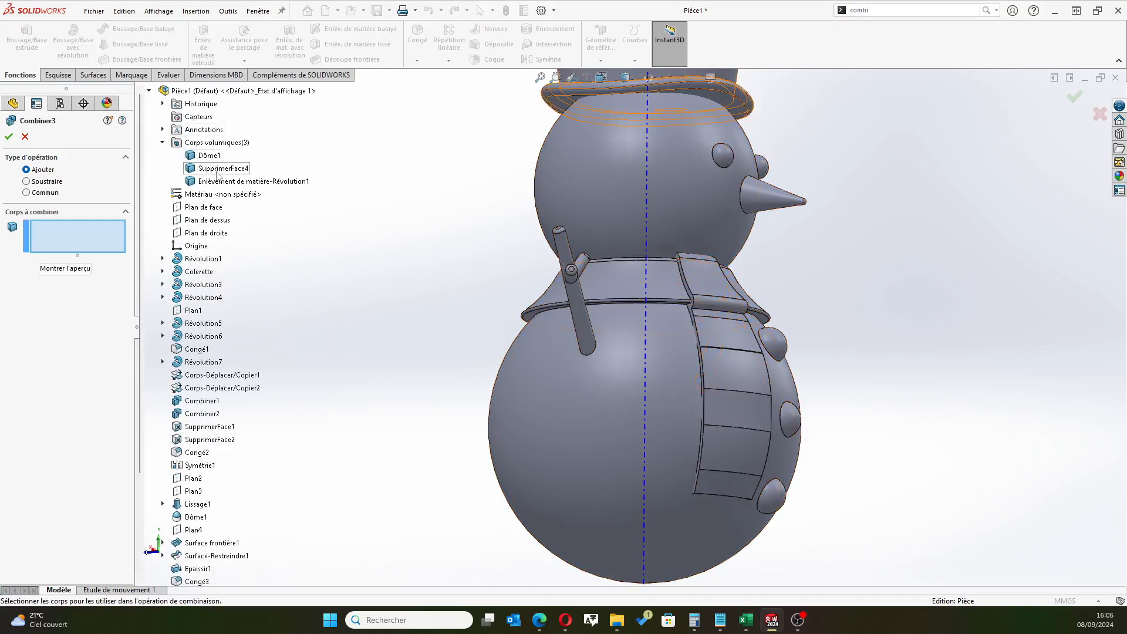
left_click(221, 185)
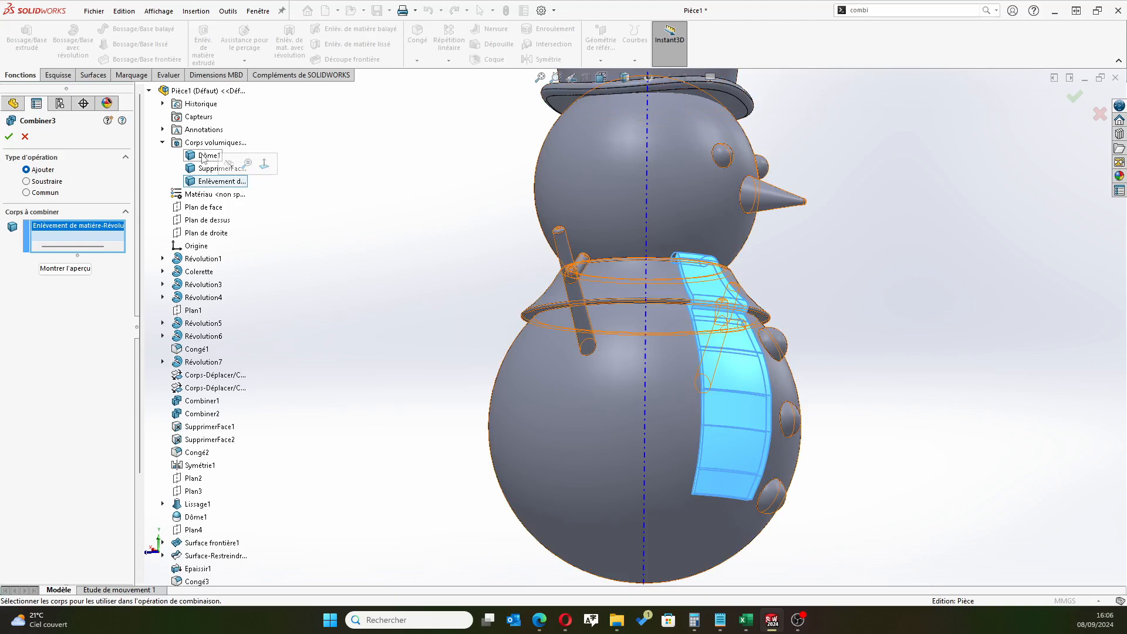
left_click(205, 156)
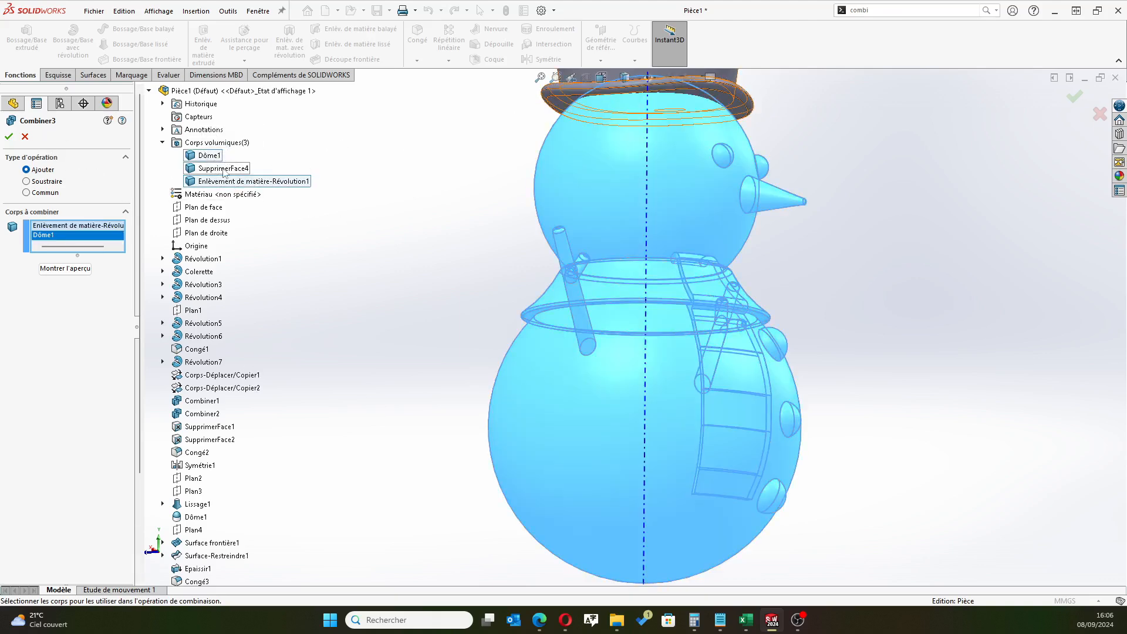
left_click(10, 137)
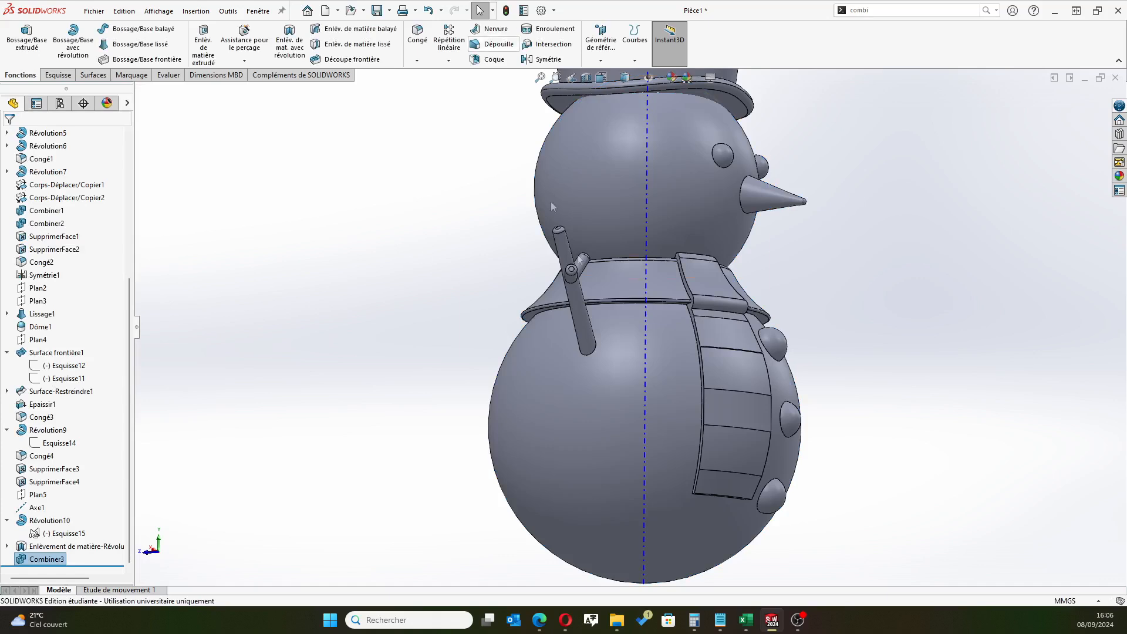
Start a fillet with a 0.25 mm radius and select the panel's outer button-side edge segments beside the uppermost button, including the short one
middle_click_drag(486, 351, 397, 323)
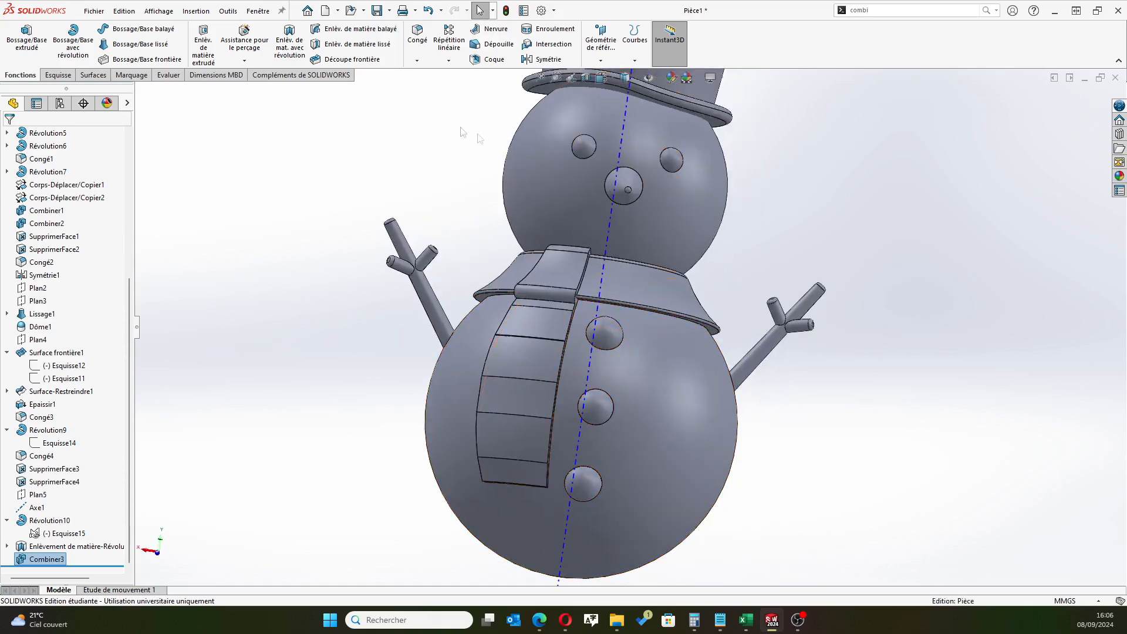
left_click(417, 32)
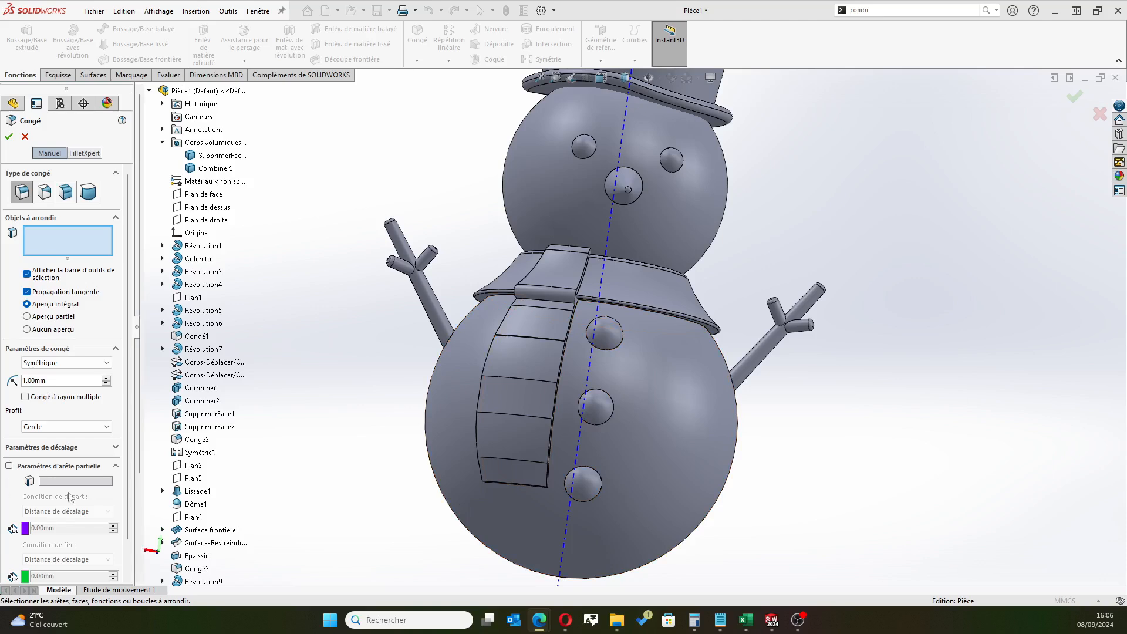
double_click(59, 379)
type("0.25")
key("Return")
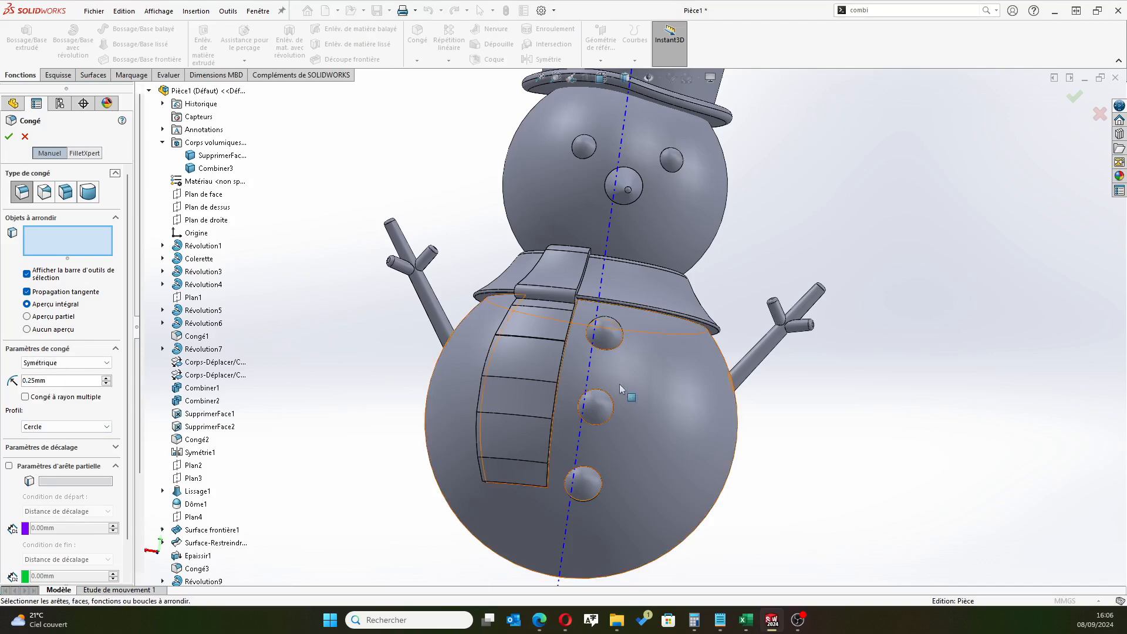
scroll(596, 332, "down", 8)
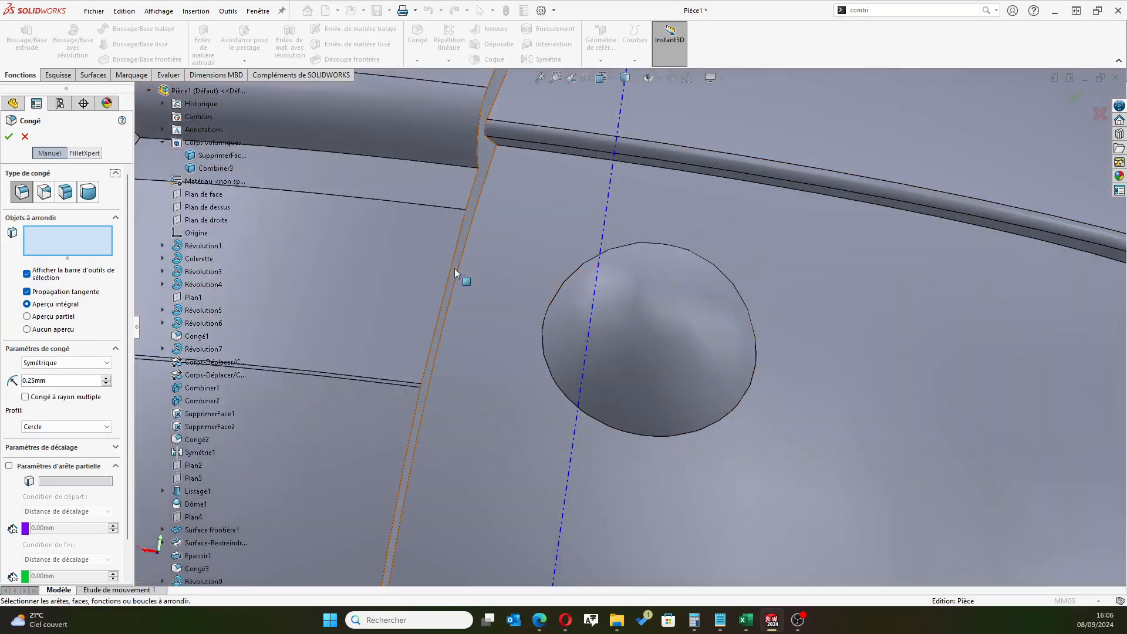
left_click(452, 266)
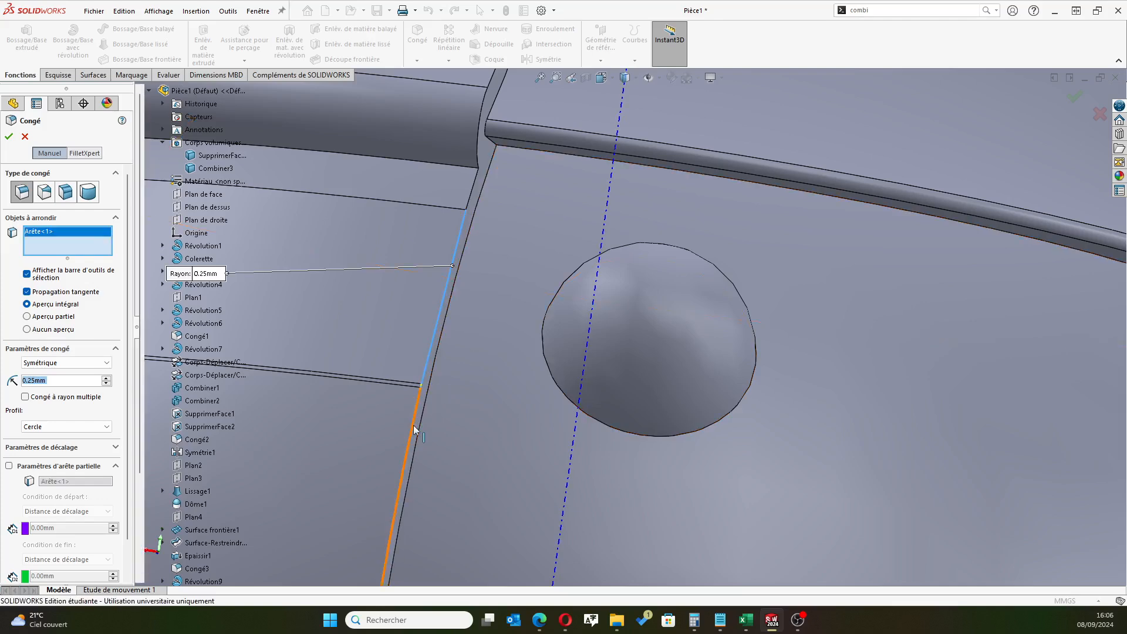
left_click(418, 407)
scroll(474, 397, "down", 6)
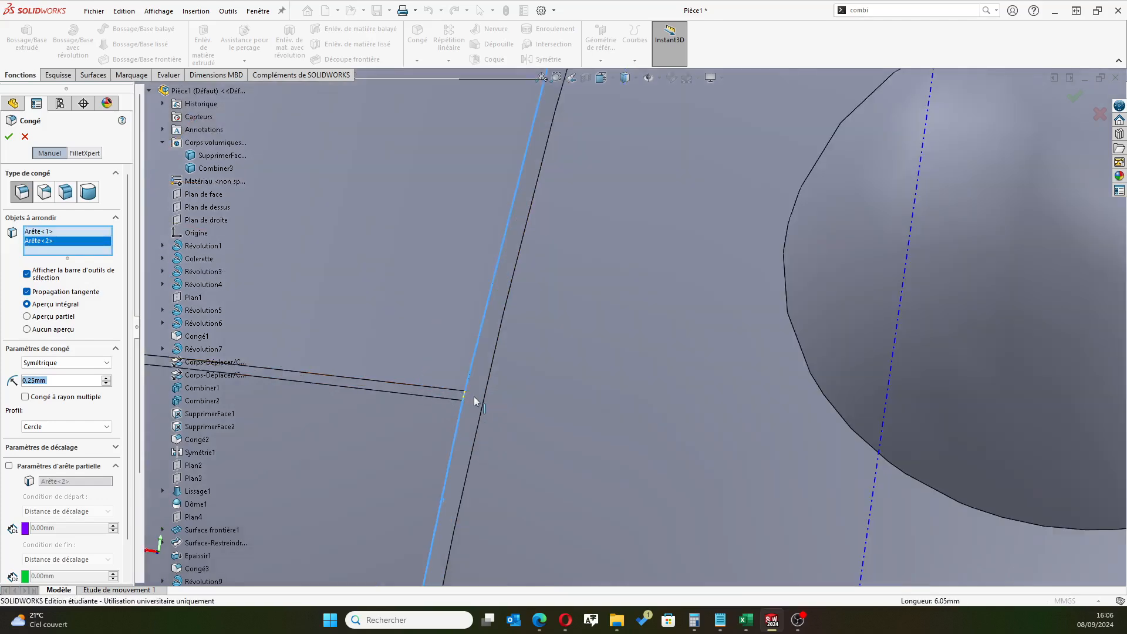
left_click(487, 428)
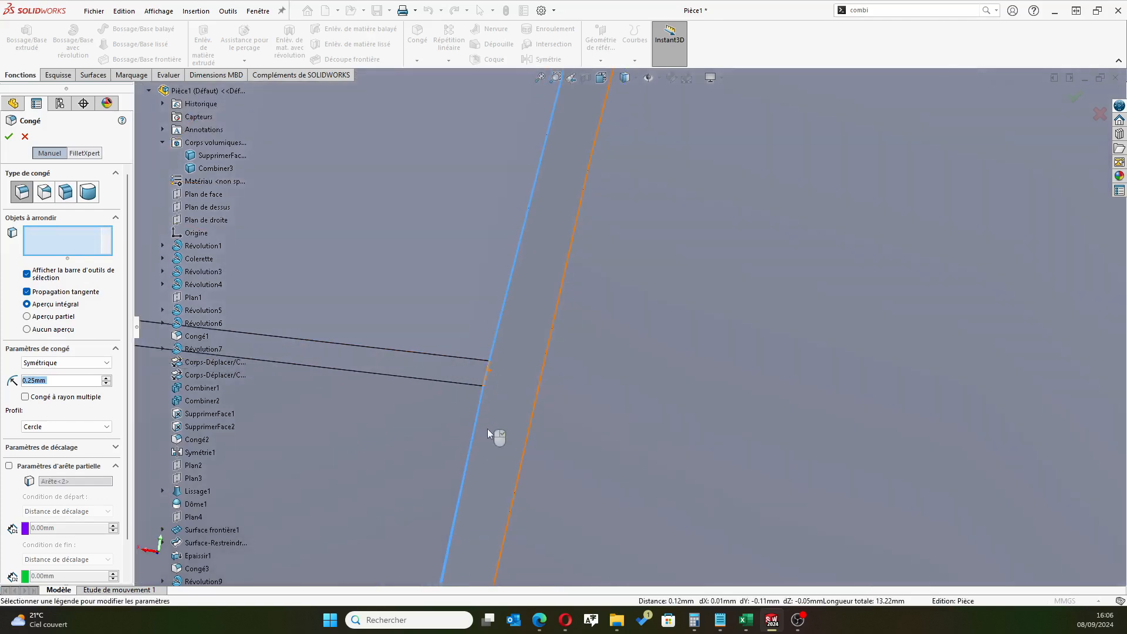
Add the middle segments of the panel's outer button-side edge to the fillet selection
scroll(491, 429, "up", 8)
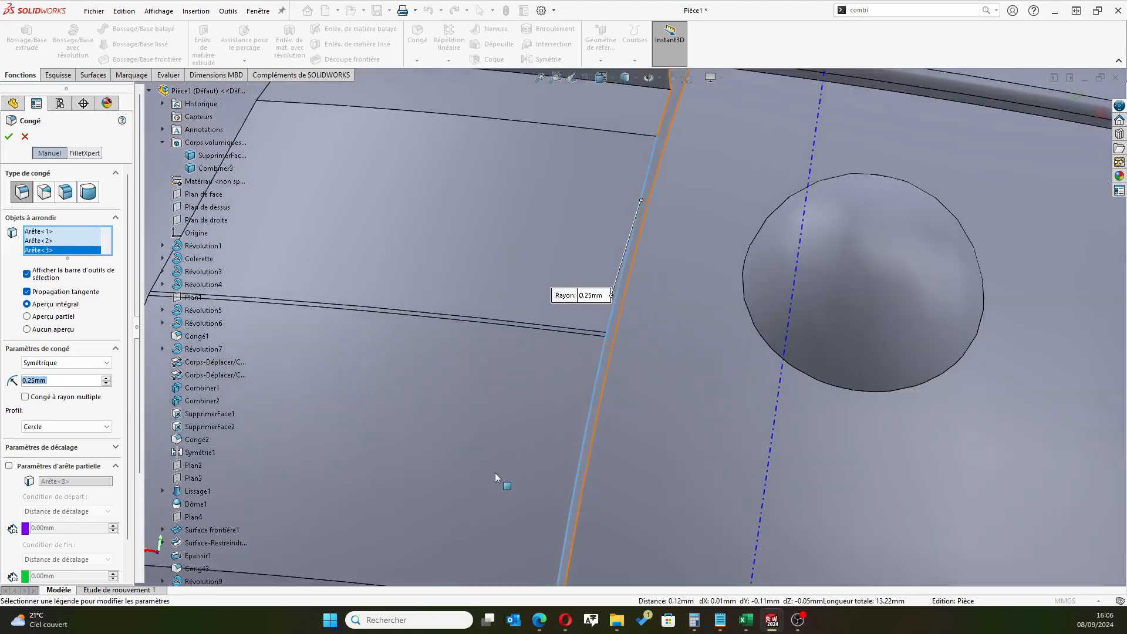
scroll(563, 530, "up", 4)
scroll(587, 459, "down", 8)
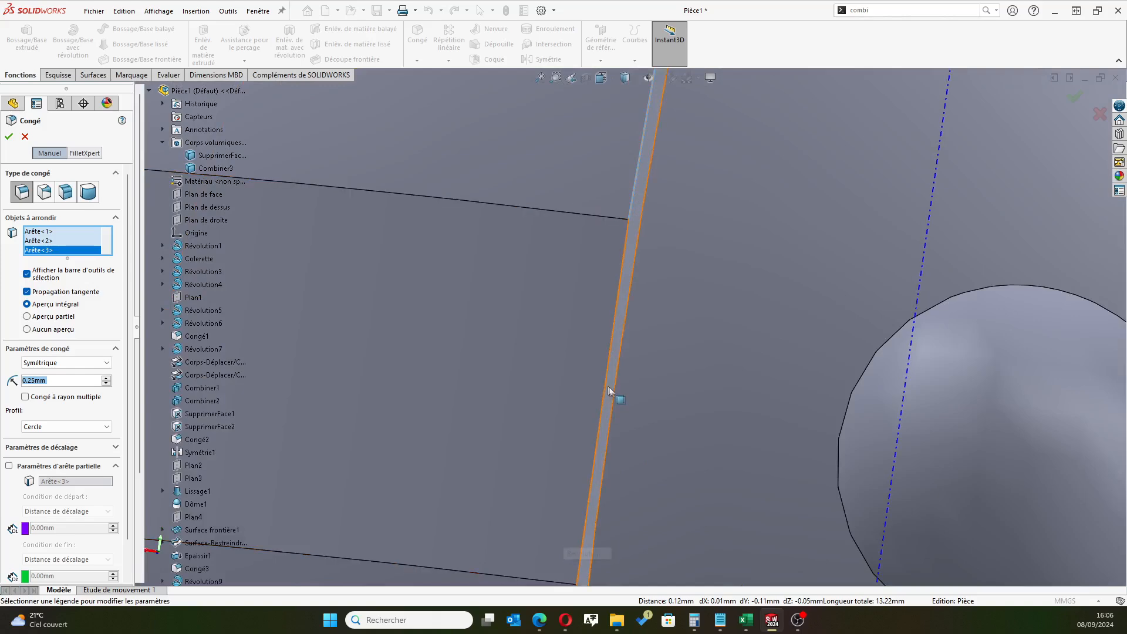
left_click(608, 351)
scroll(573, 518, "up", 2)
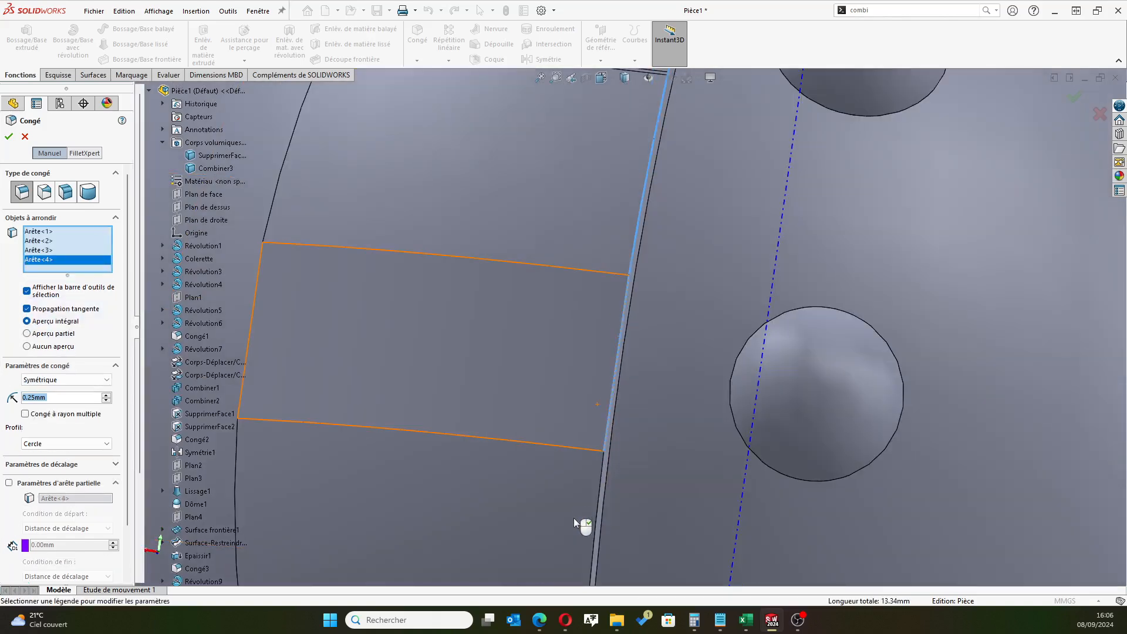
scroll(573, 517, "up", 2)
left_click(610, 444)
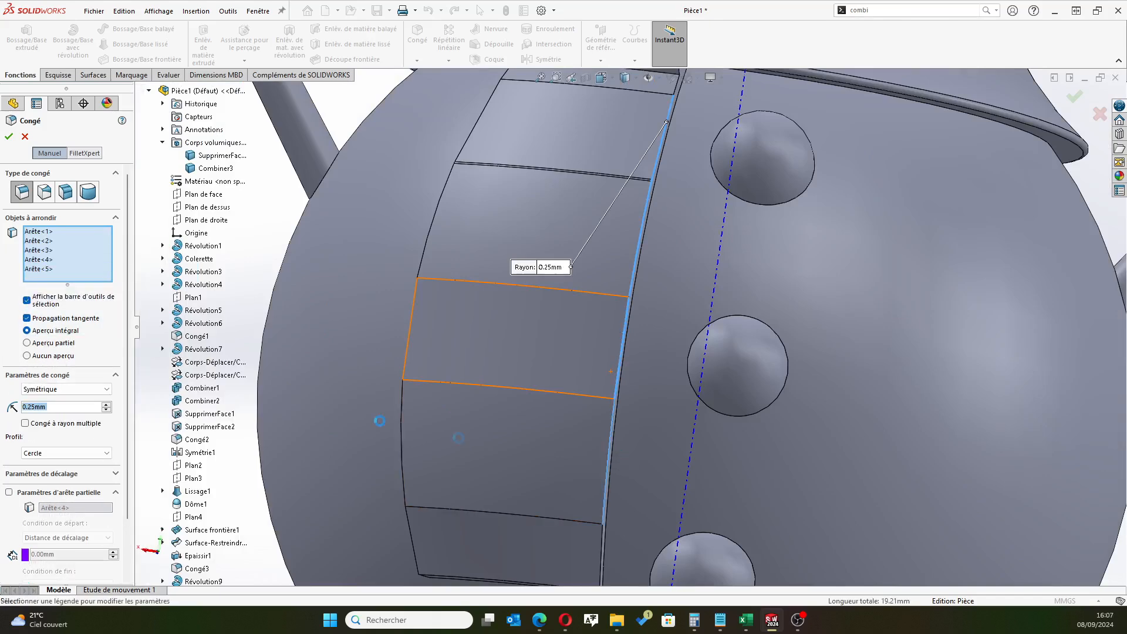
Add the lowest segment of the outer button-side edge and the panel's lower end edge to the fillet
scroll(601, 547, "up", 6)
scroll(611, 332, "down", 6)
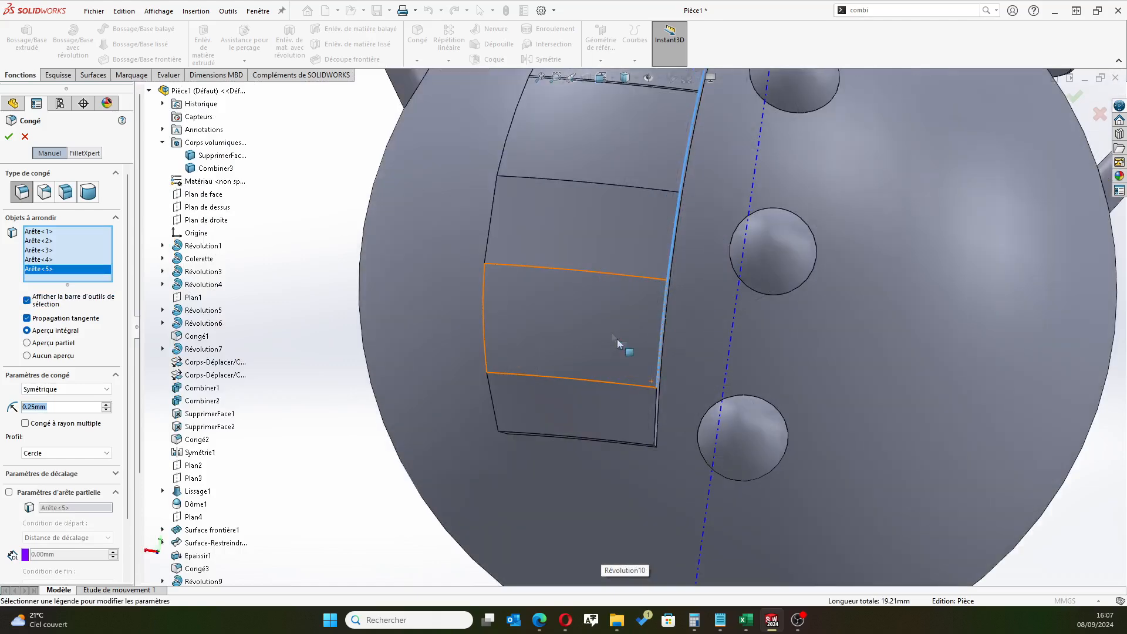
scroll(611, 332, "down", 3)
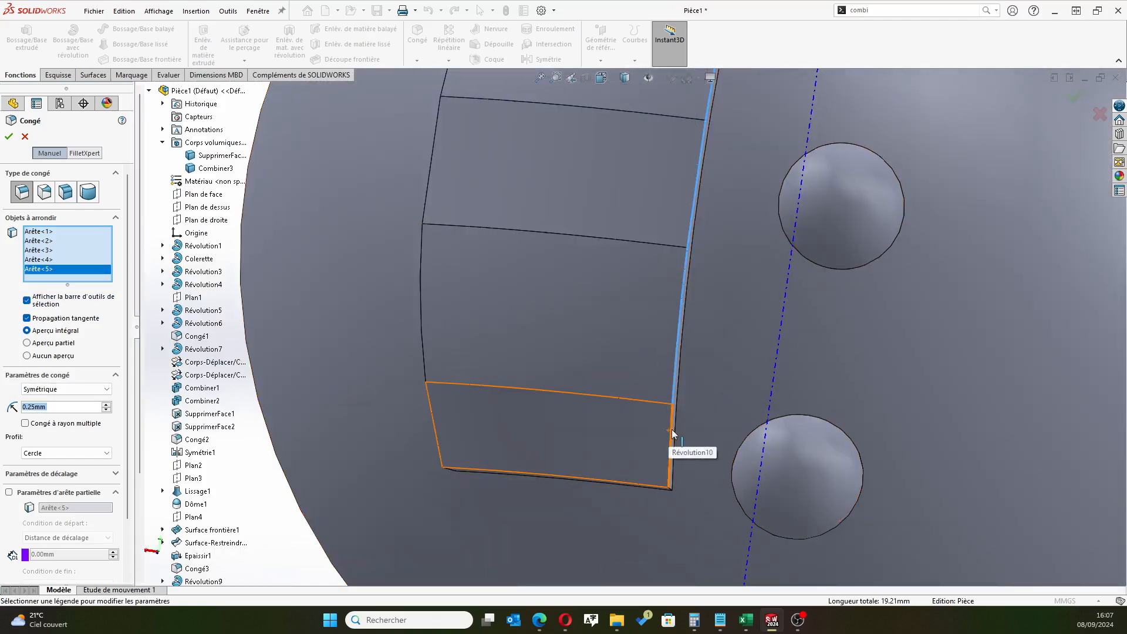
left_click(672, 428)
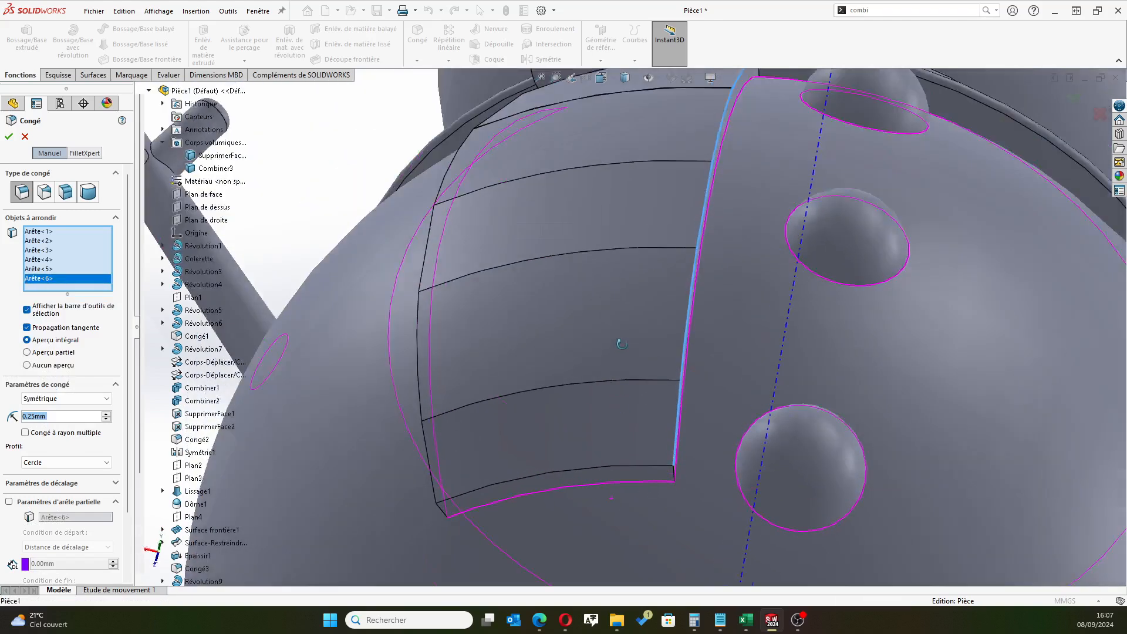
scroll(624, 477, "up", 3)
left_click(629, 461)
Add the outer edge segments on the panel's side away from the buttons to the fillet, working up from the lower end
middle_click_drag(387, 482, 468, 498)
left_click(446, 484)
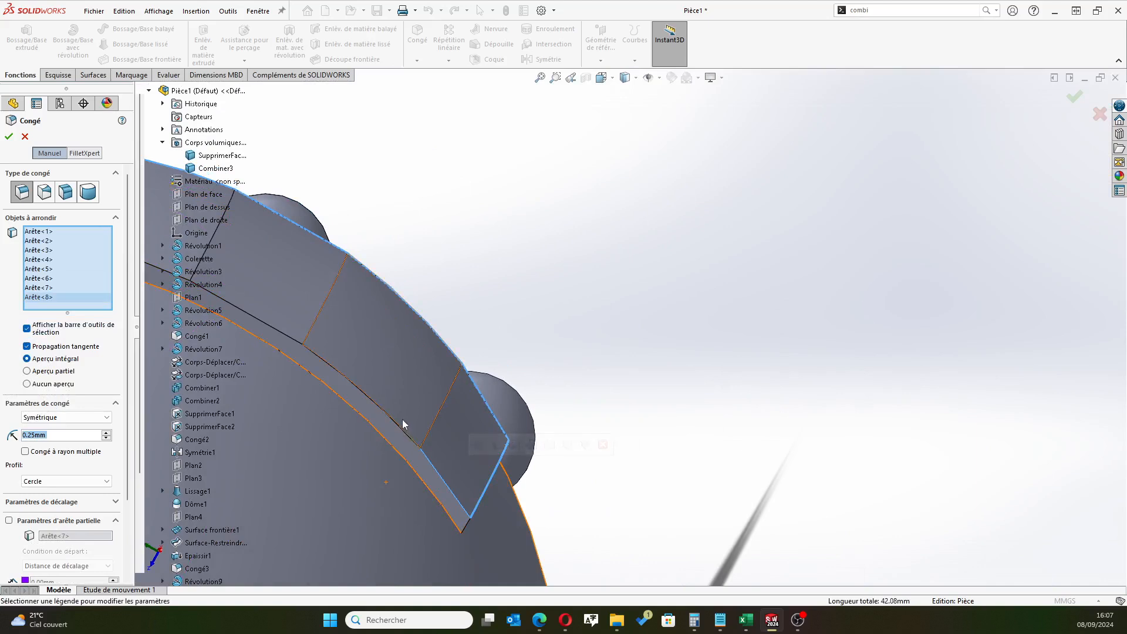
left_click(304, 338)
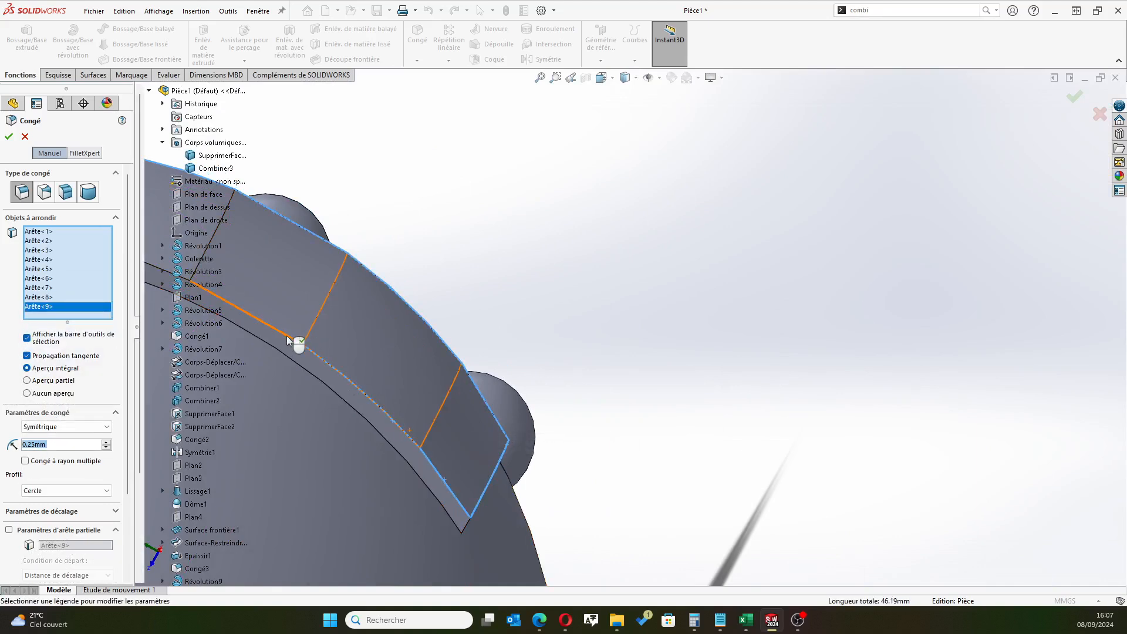
left_click(288, 340)
middle_click_drag(289, 339, 408, 253)
left_click(625, 276)
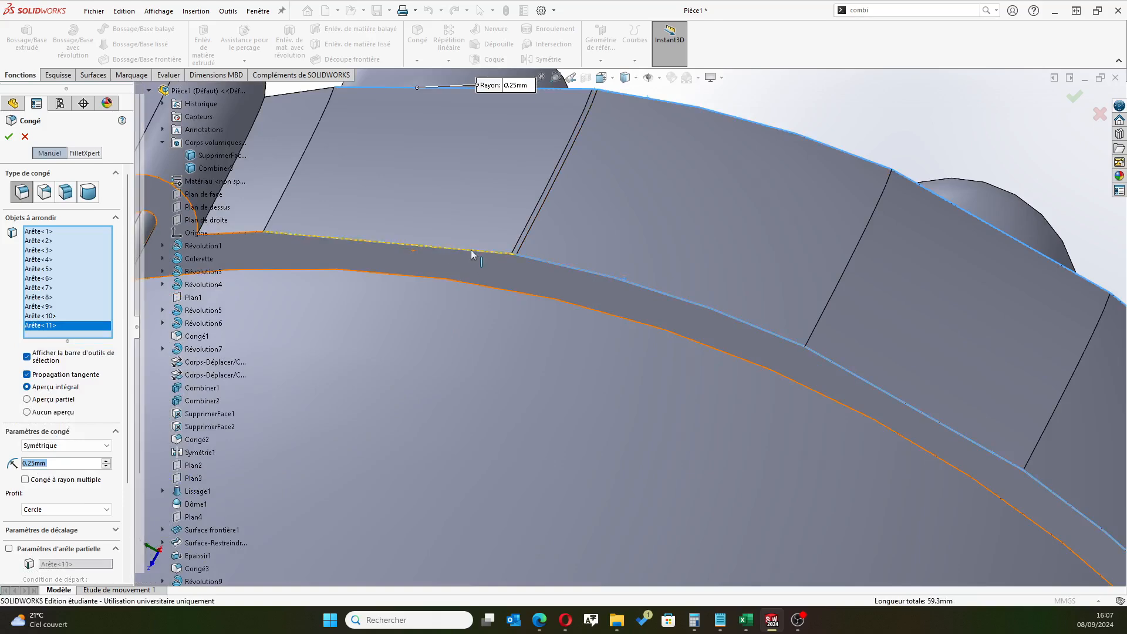
Add the upper outer edge segments on the panel's side away from the buttons, including the short one, up to the rolled fold
scroll(471, 251, "down", 7)
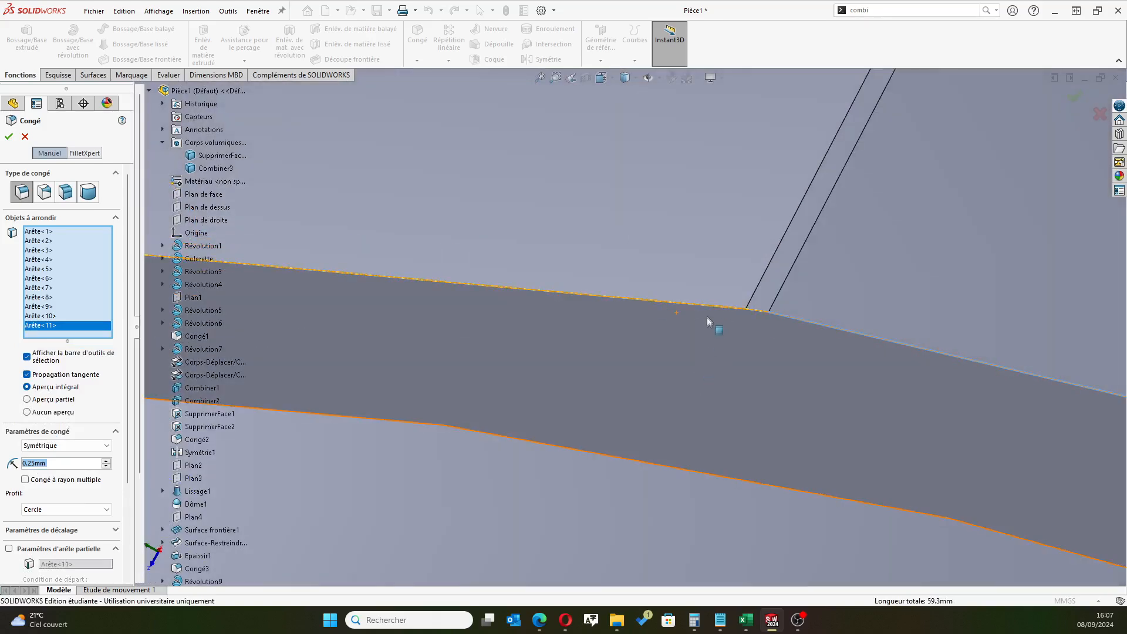
left_click(755, 313)
left_click(755, 312)
scroll(438, 358, "up", 6)
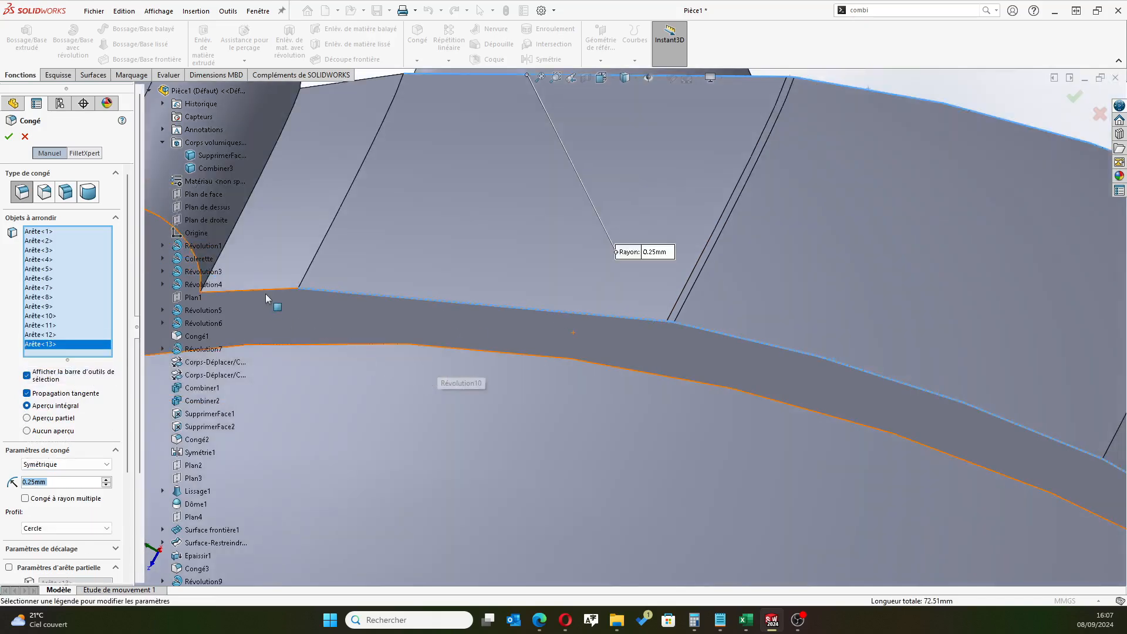
scroll(266, 293, "down", 5)
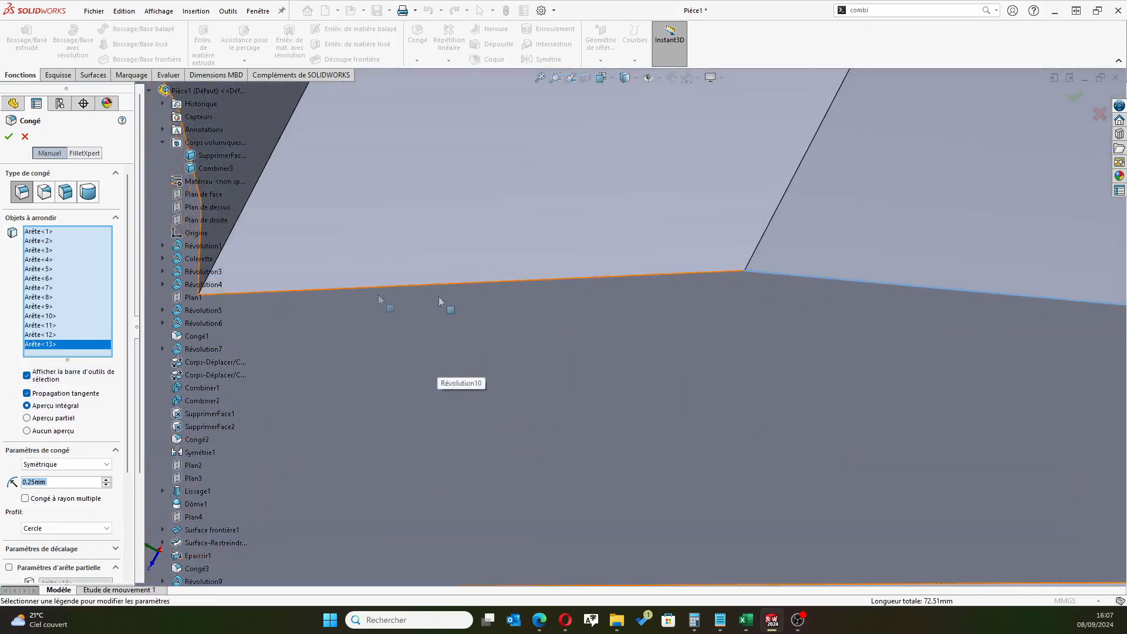
left_click(572, 278)
scroll(377, 354, "up", 4)
scroll(369, 356, "down", 2)
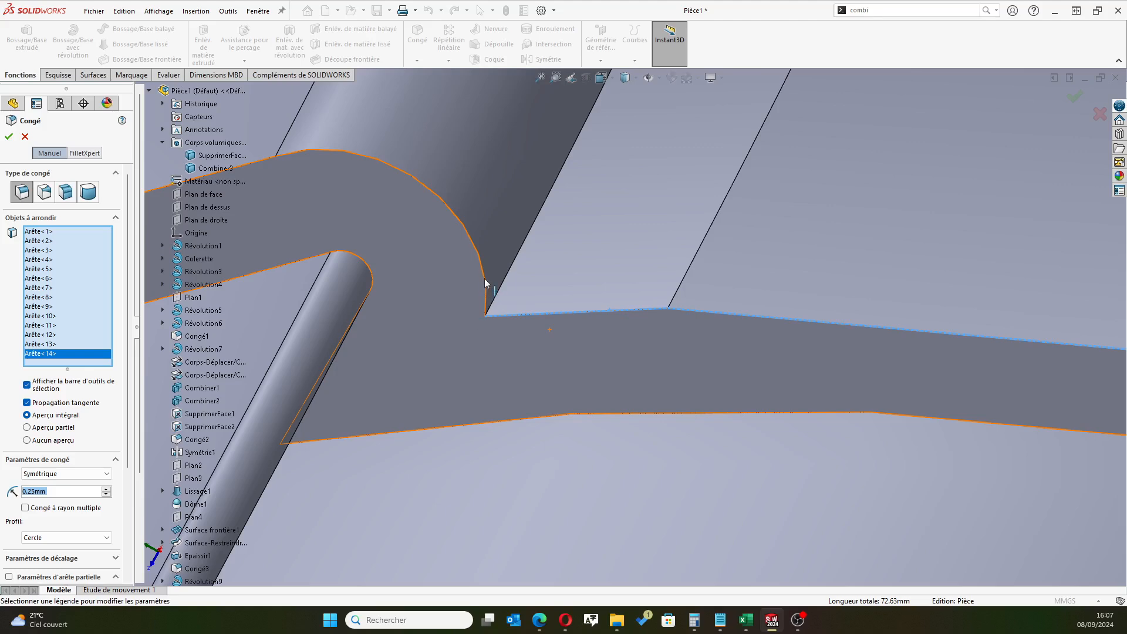
Add the fold's curved outer edge and the outer edges above it up to the head on the side away from the buttons
left_click(485, 277)
scroll(372, 231, "down", 3)
scroll(370, 238, "up", 6)
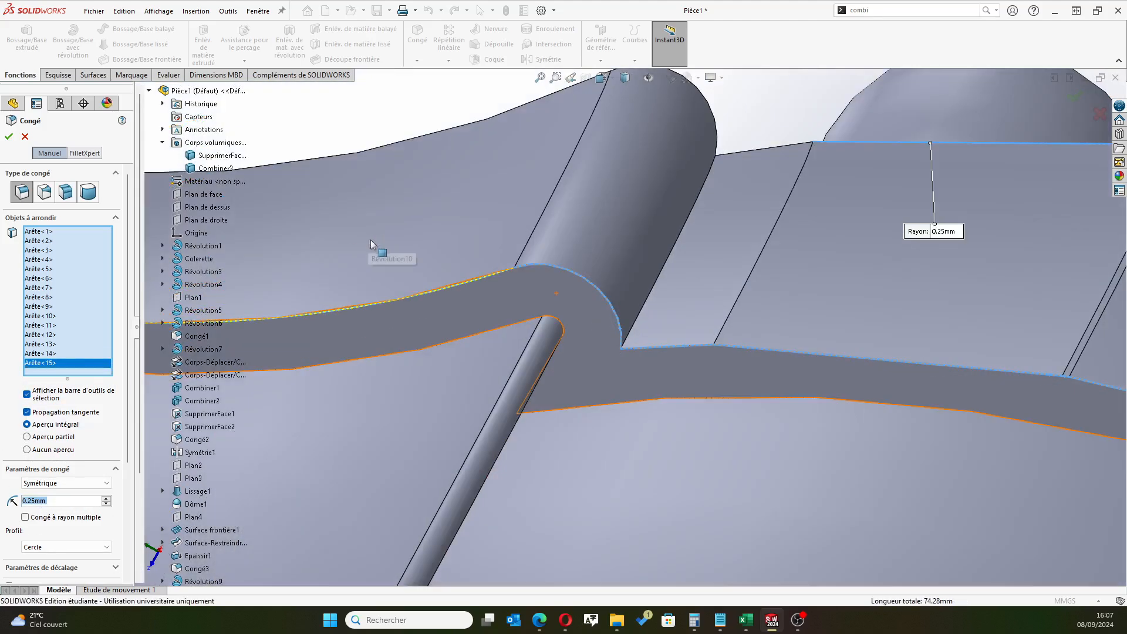
left_click(440, 292)
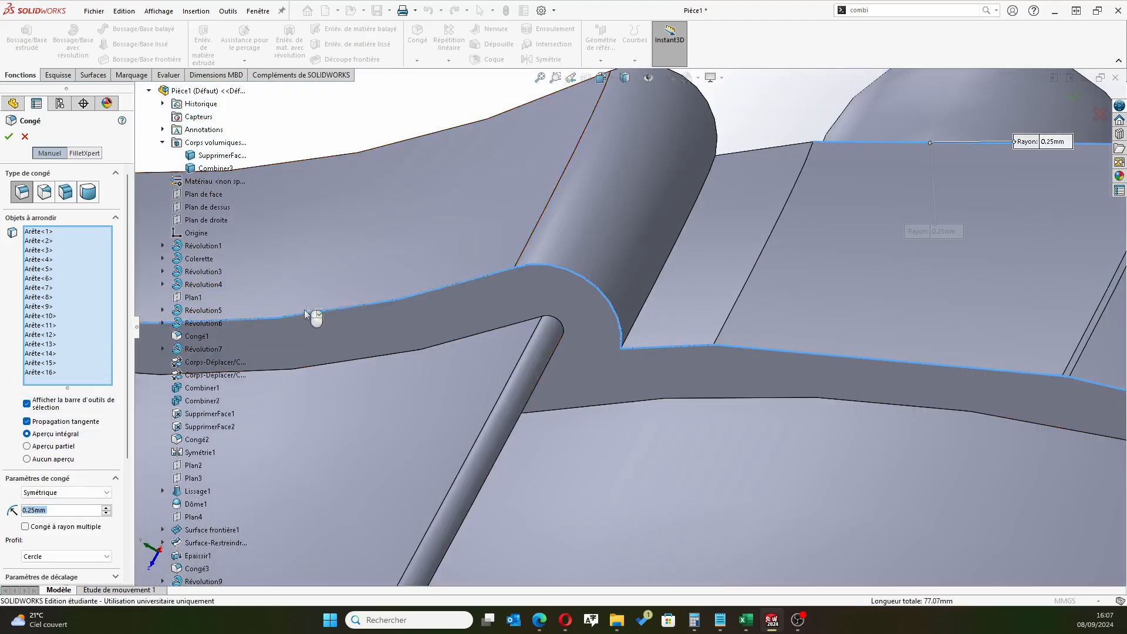
scroll(309, 330, "up", 5)
scroll(335, 330, "down", 5)
left_click(480, 316)
Try to apply the fillet at 0.25 mm and set its radius to 0.2 mm instead
left_click(9, 137)
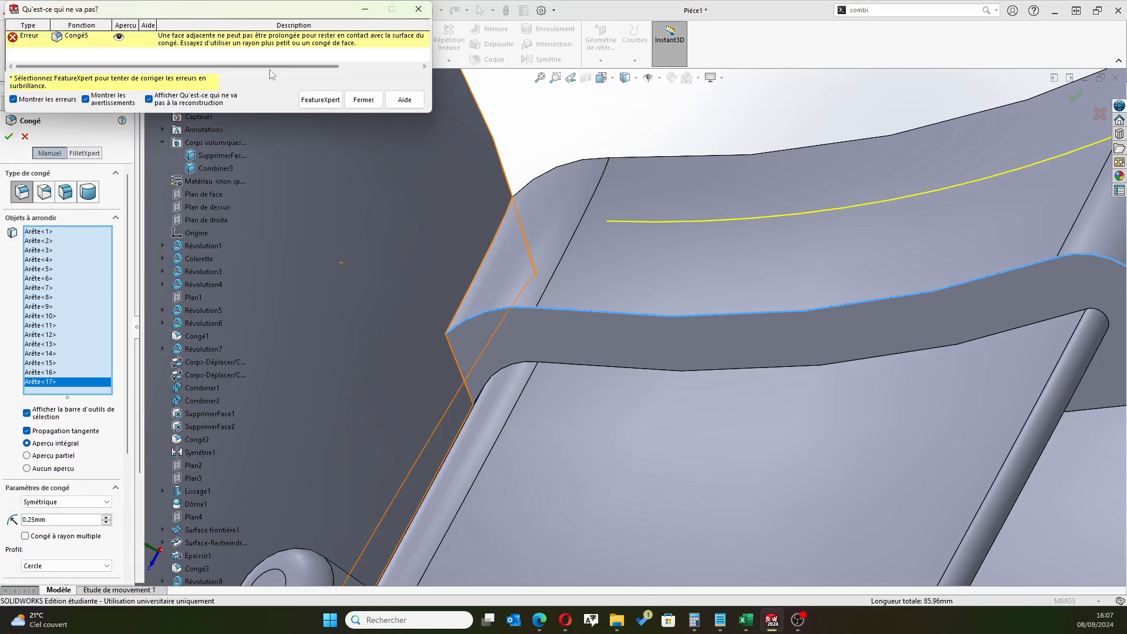
left_click(368, 98)
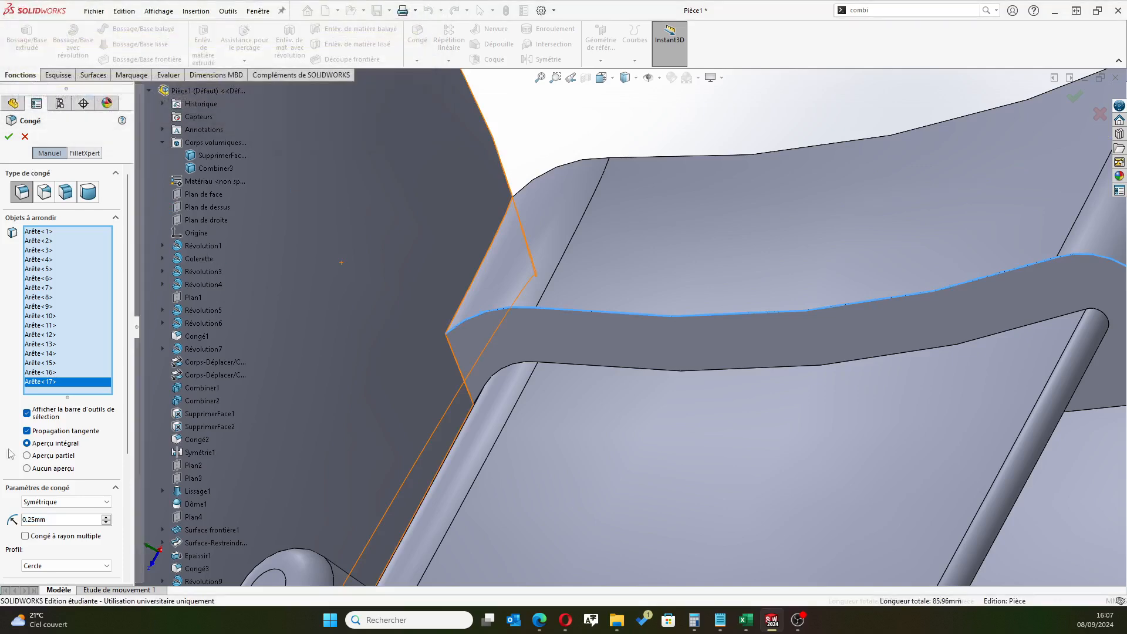
left_click_drag(73, 520, 1, 520)
type("0.2")
key("Return")
scroll(966, 411, "up", 6)
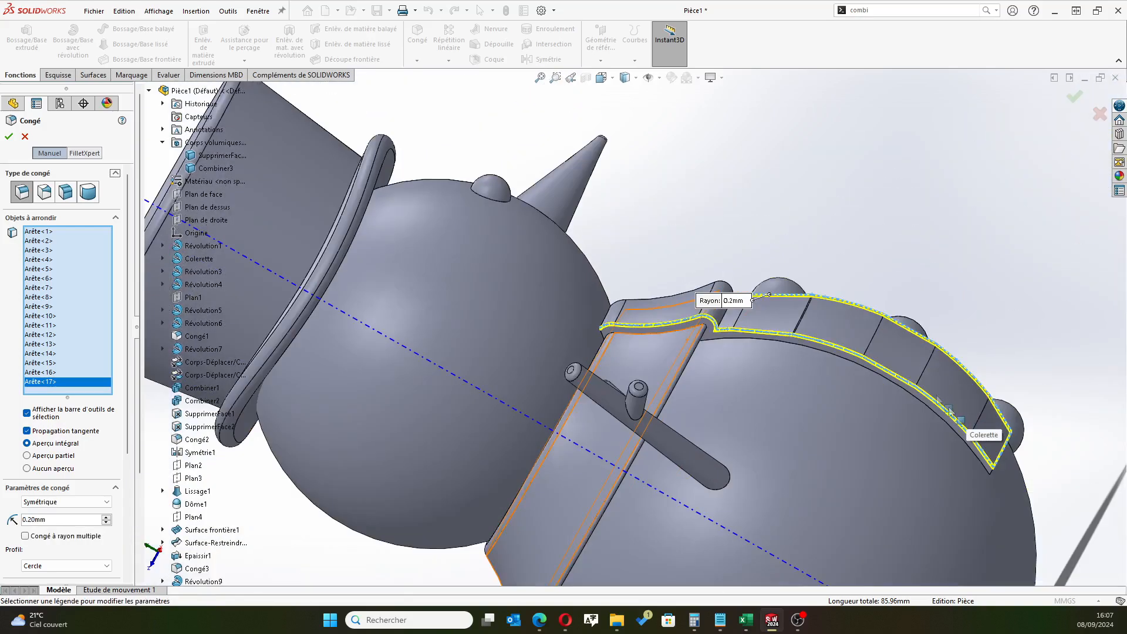
Add the button-side outer edge along the fold and the short remaining segment just below it, and apply the 0.2 mm fillet
middle_click_drag(966, 411, 1000, 201)
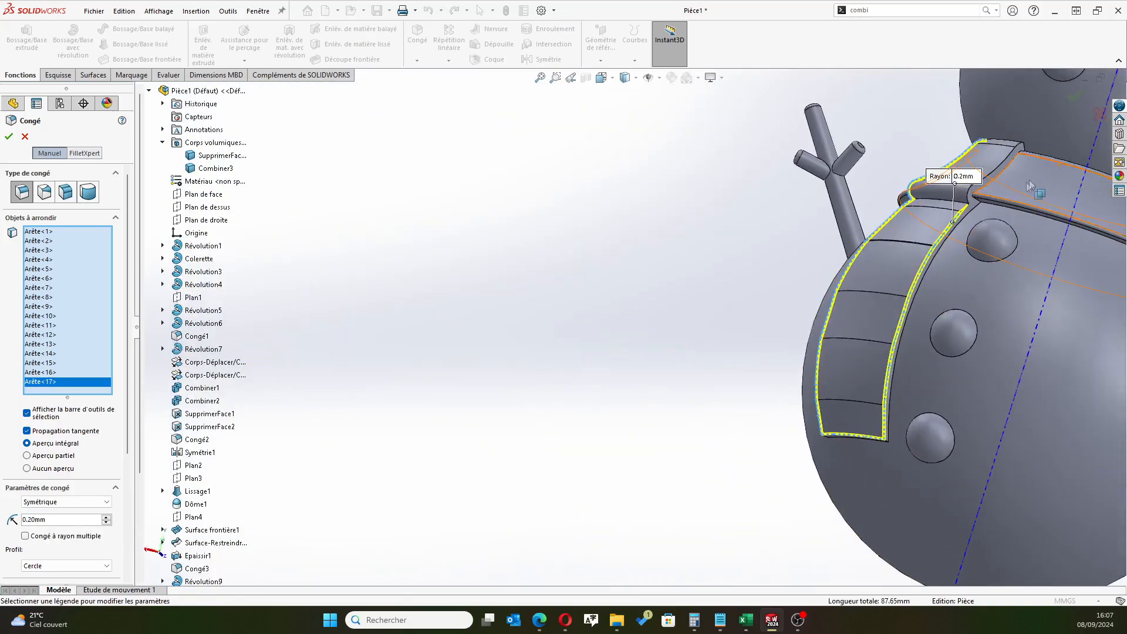
scroll(805, 258, "up", 5)
scroll(805, 258, "down", 3)
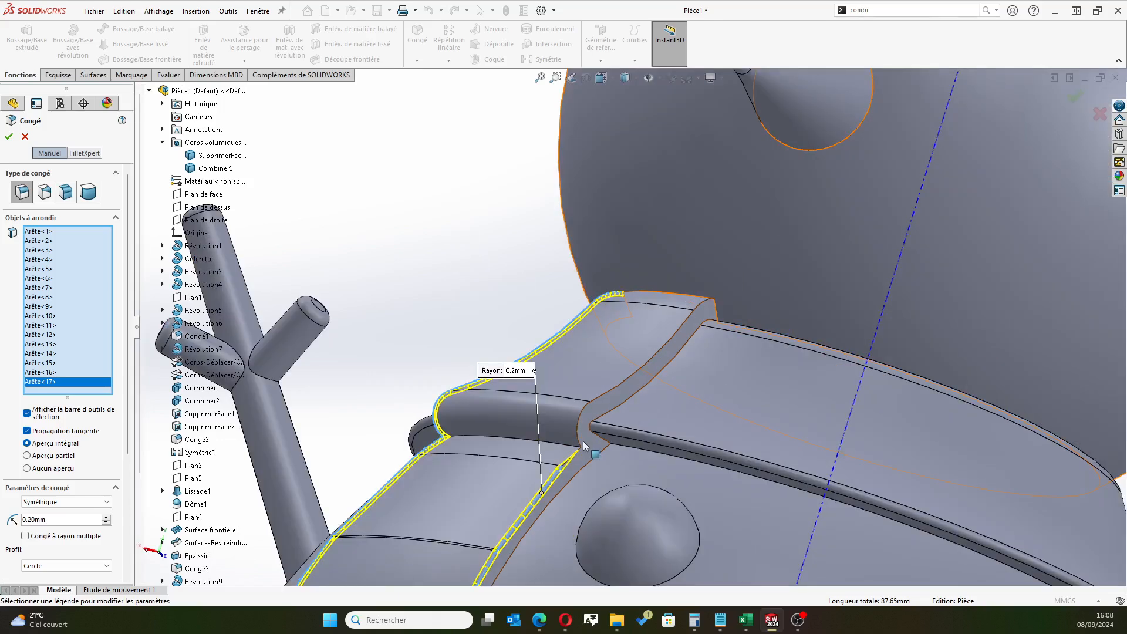
scroll(667, 317, "down", 3)
left_click(581, 410)
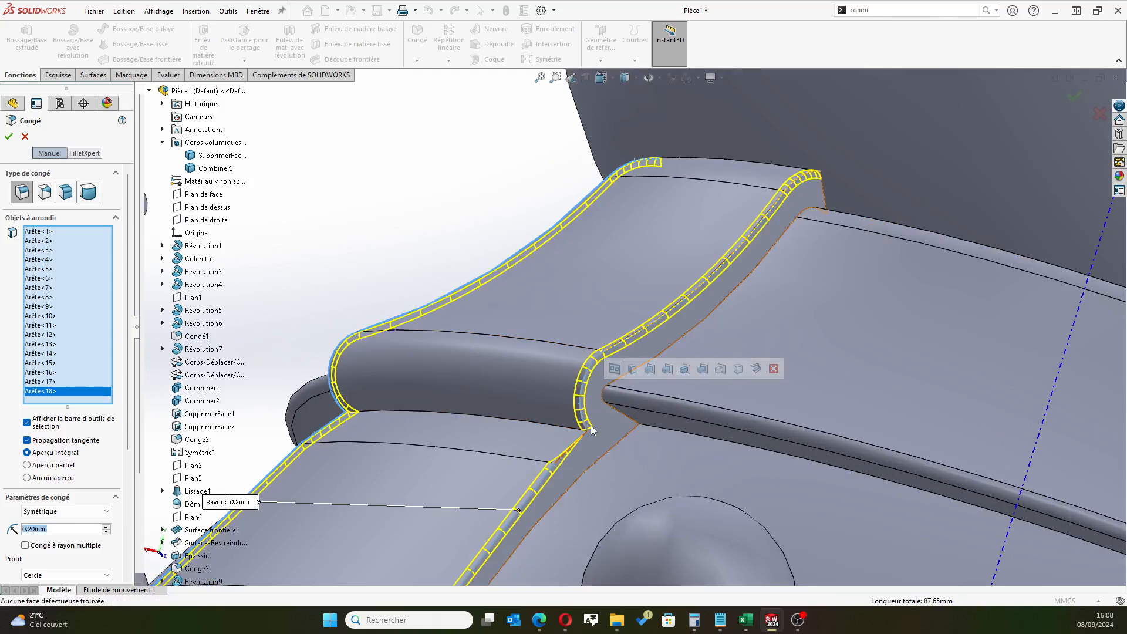
scroll(584, 414, "down", 4)
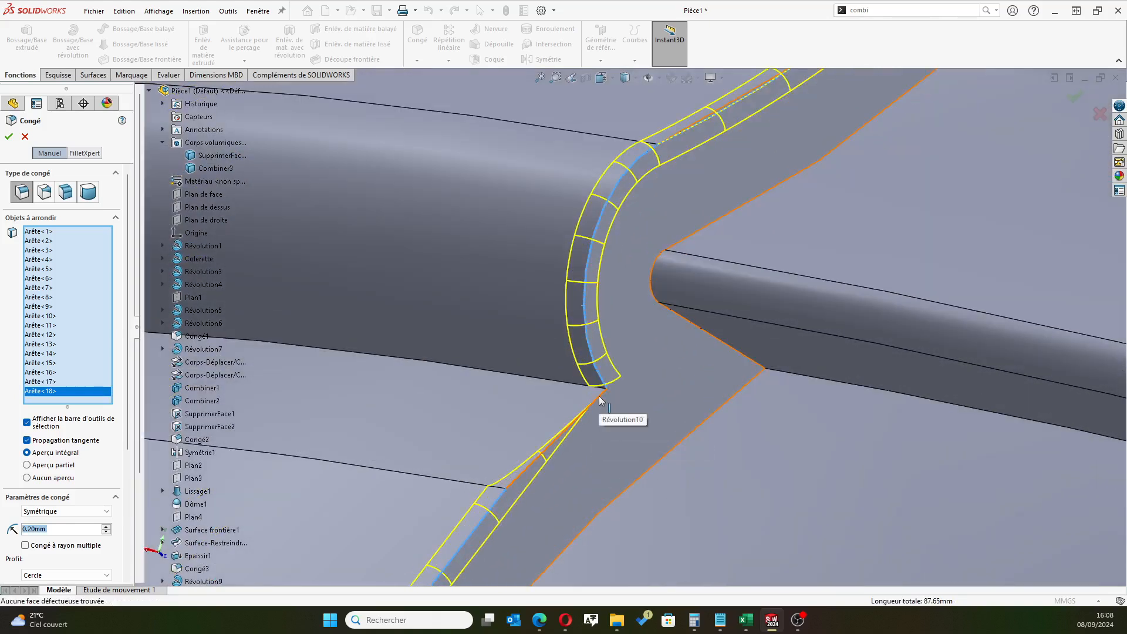
left_click(602, 414)
scroll(693, 264, "up", 7)
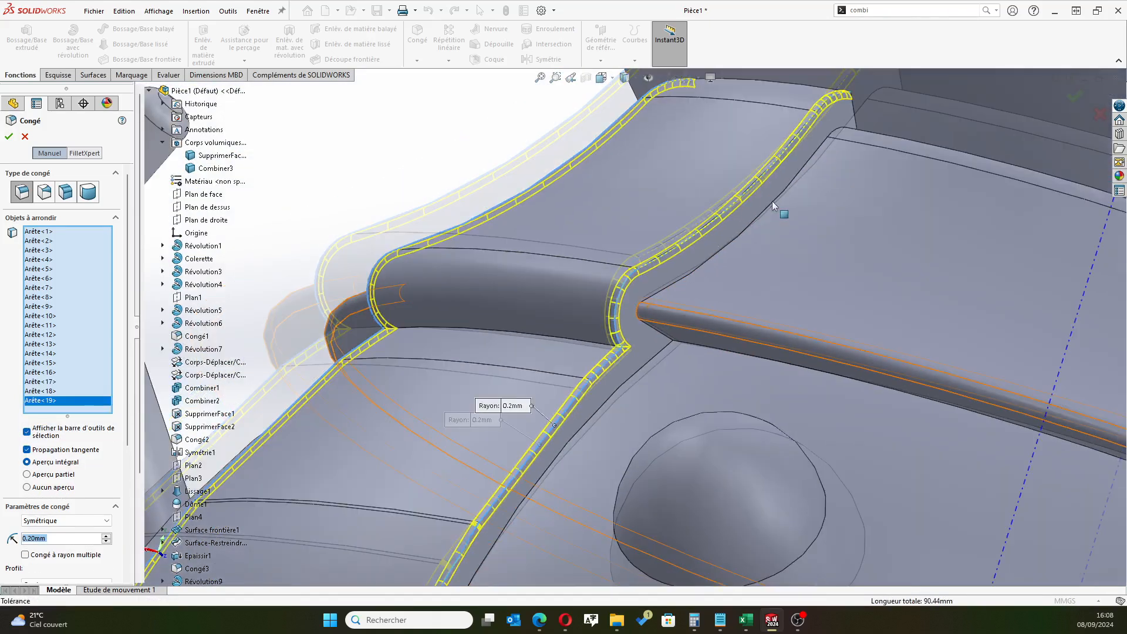
scroll(599, 435, "up", 8)
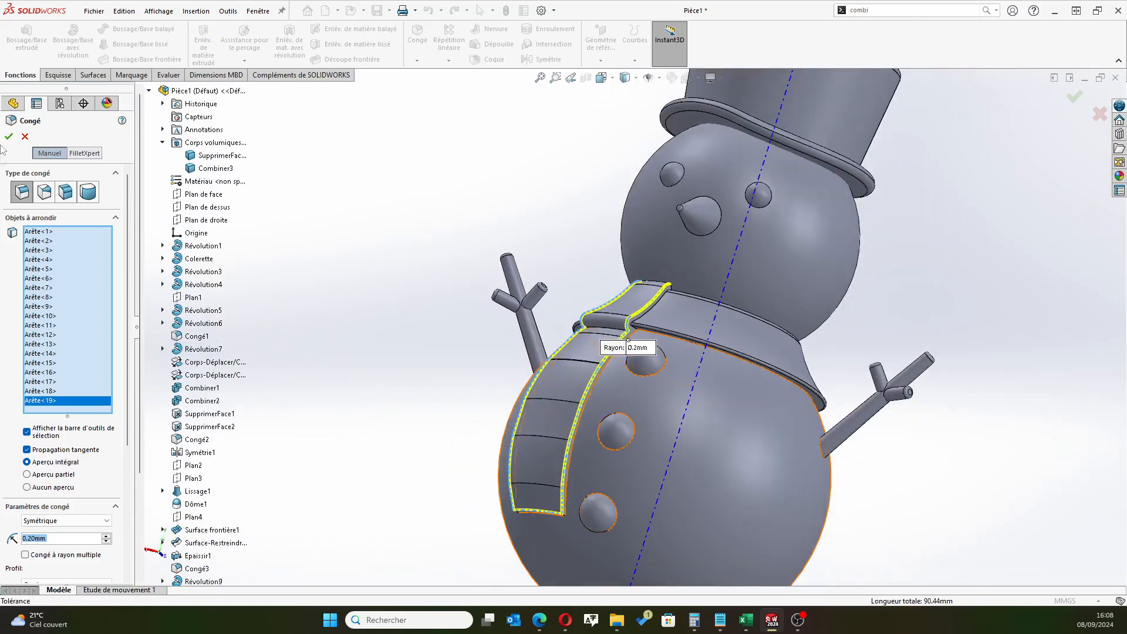
left_click(9, 137)
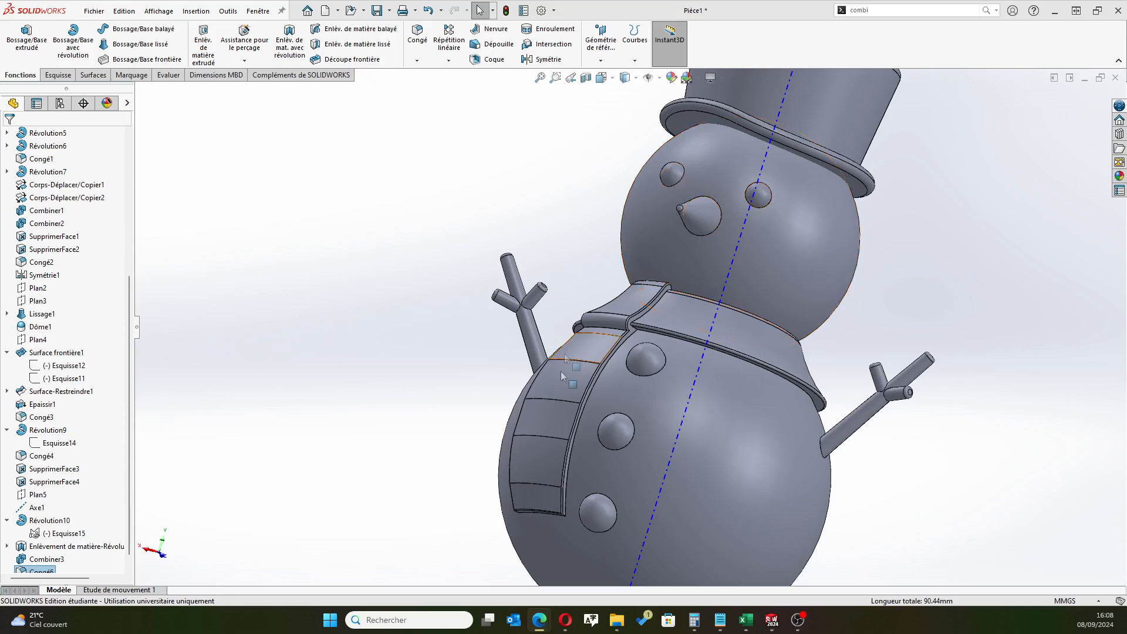
Examine the filleted scarf panel and the whole snowman from several angles
scroll(561, 372, "up", 4)
middle_click_drag(459, 403, 444, 434)
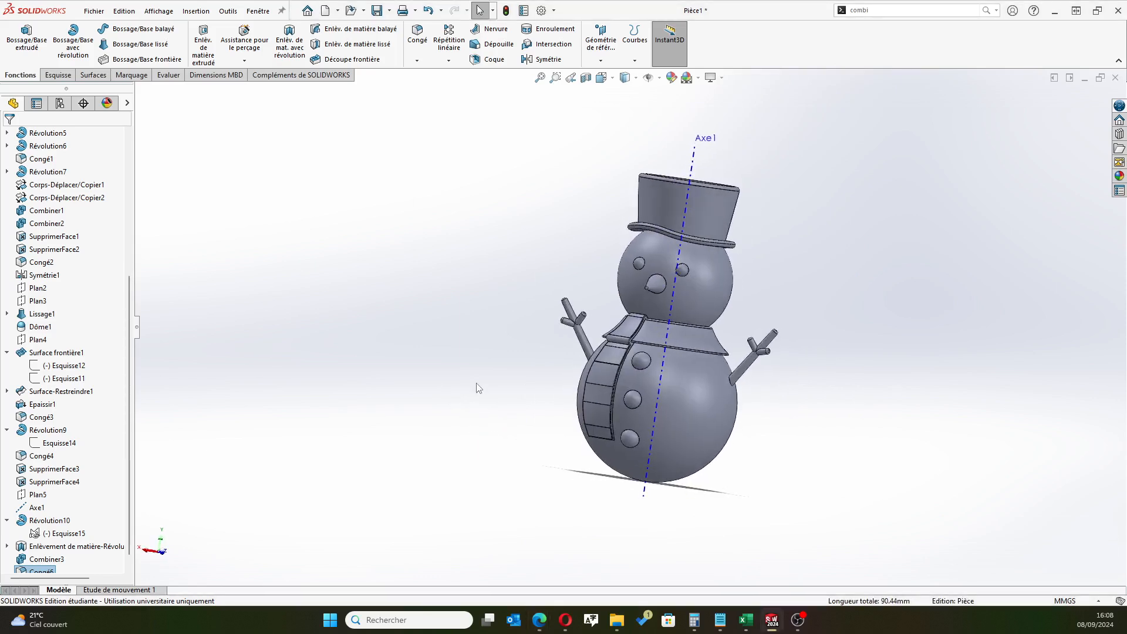
middle_click_drag(417, 386, 555, 398)
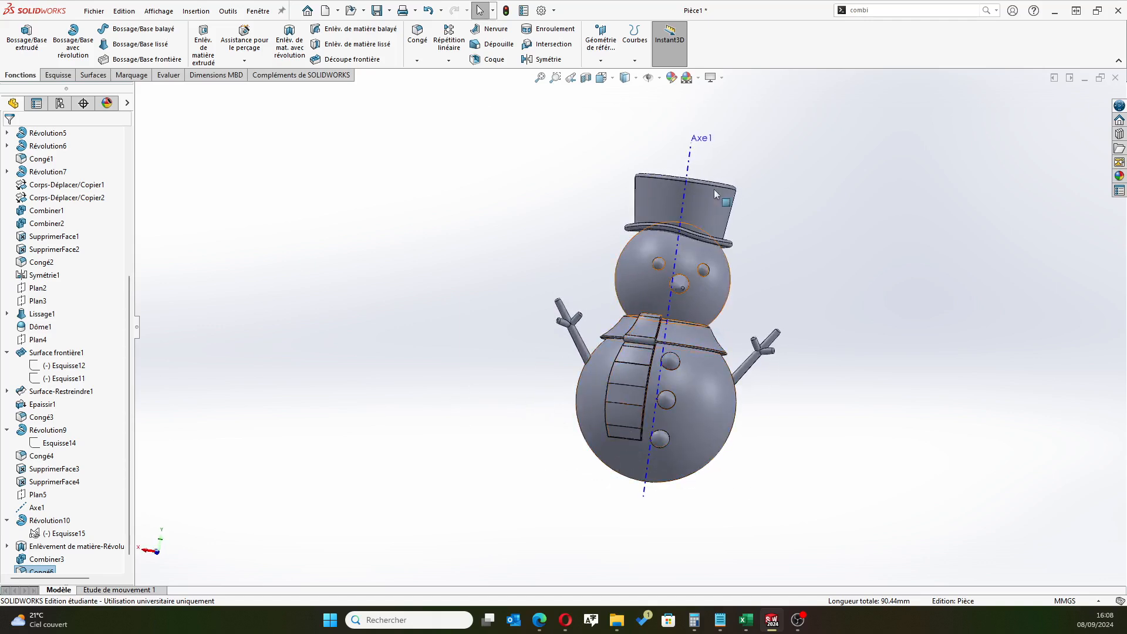
middle_click_drag(637, 333, 633, 334)
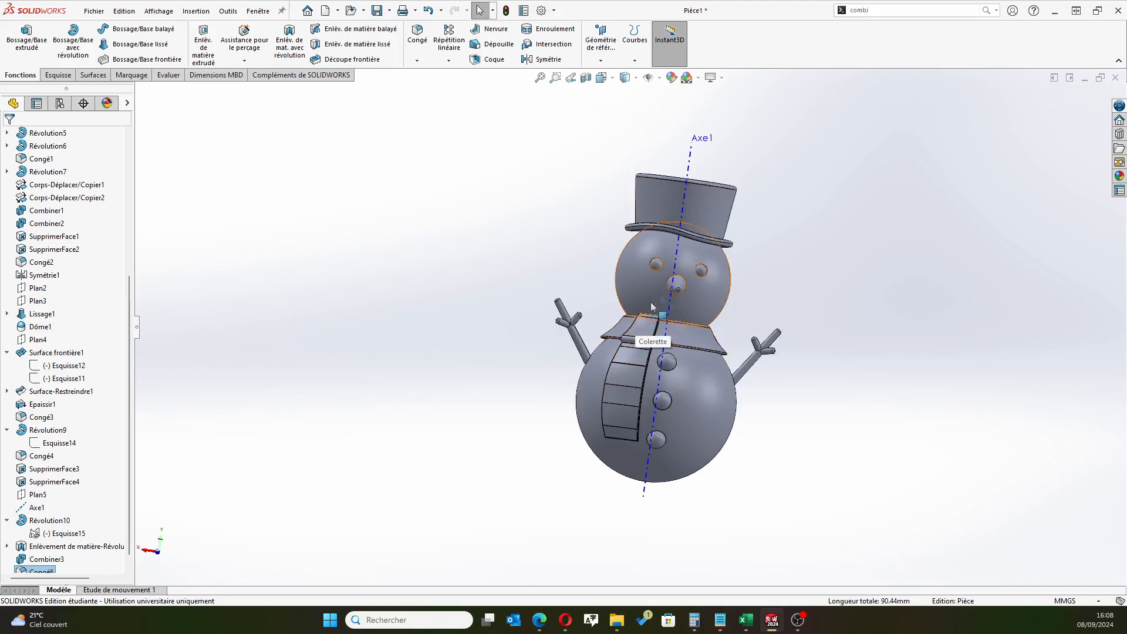
scroll(631, 345, "down", 4)
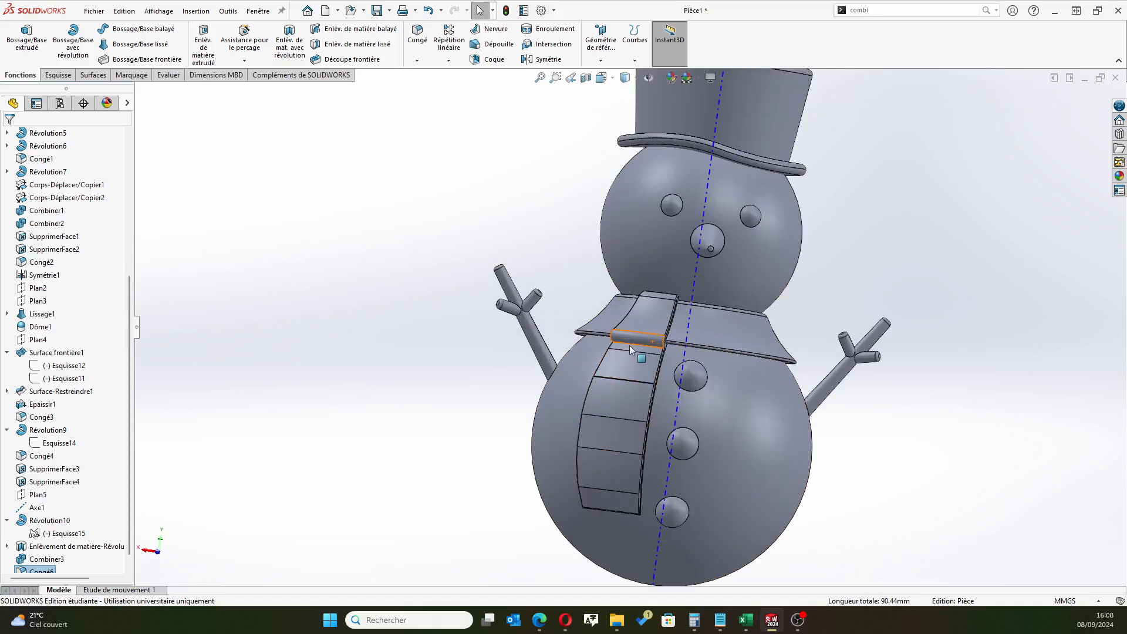
scroll(629, 345, "up", 5)
middle_click_drag(487, 405, 509, 418)
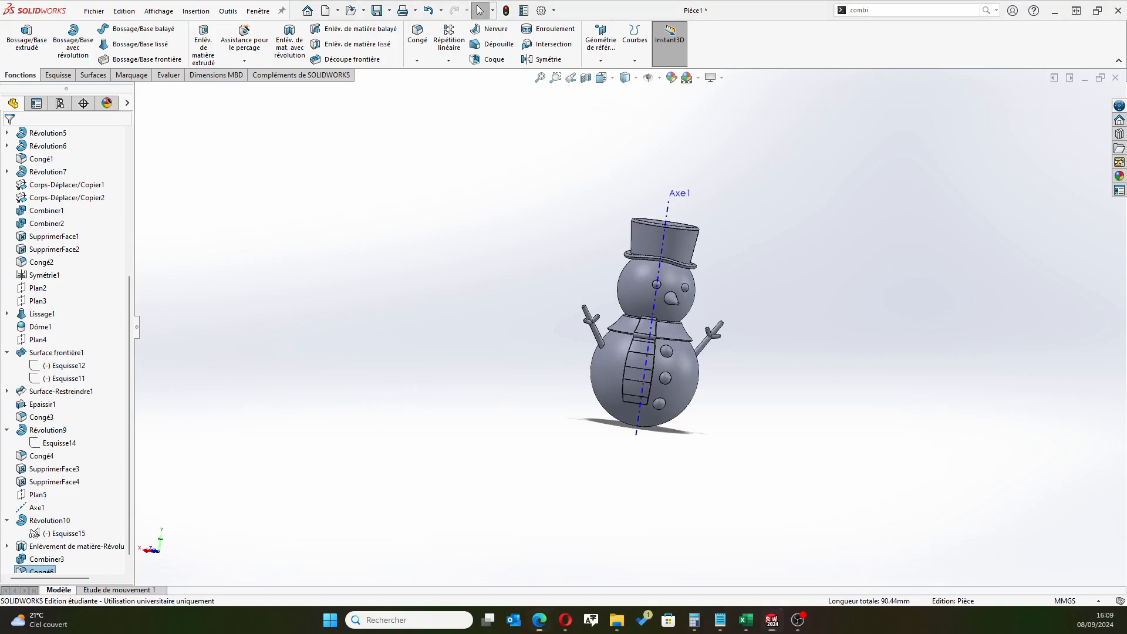
key("alt+Tab")
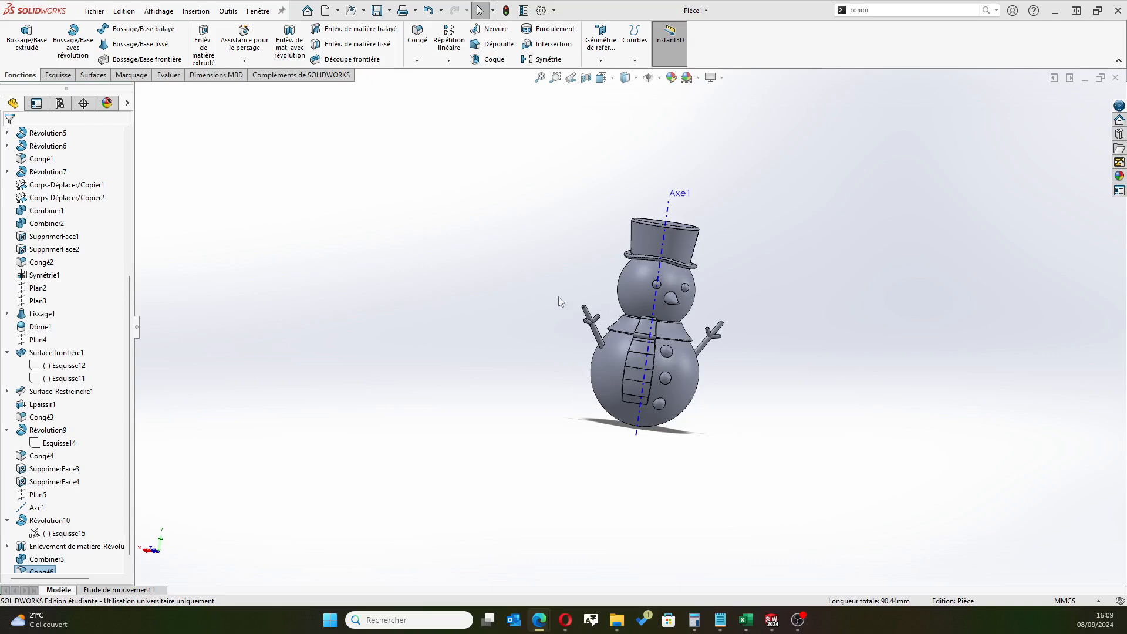
Create a reference plane offset 25 mm below Plan de dessus, using the reversed offset direction, at the base of the snowman
scroll(54, 249, "up", 6)
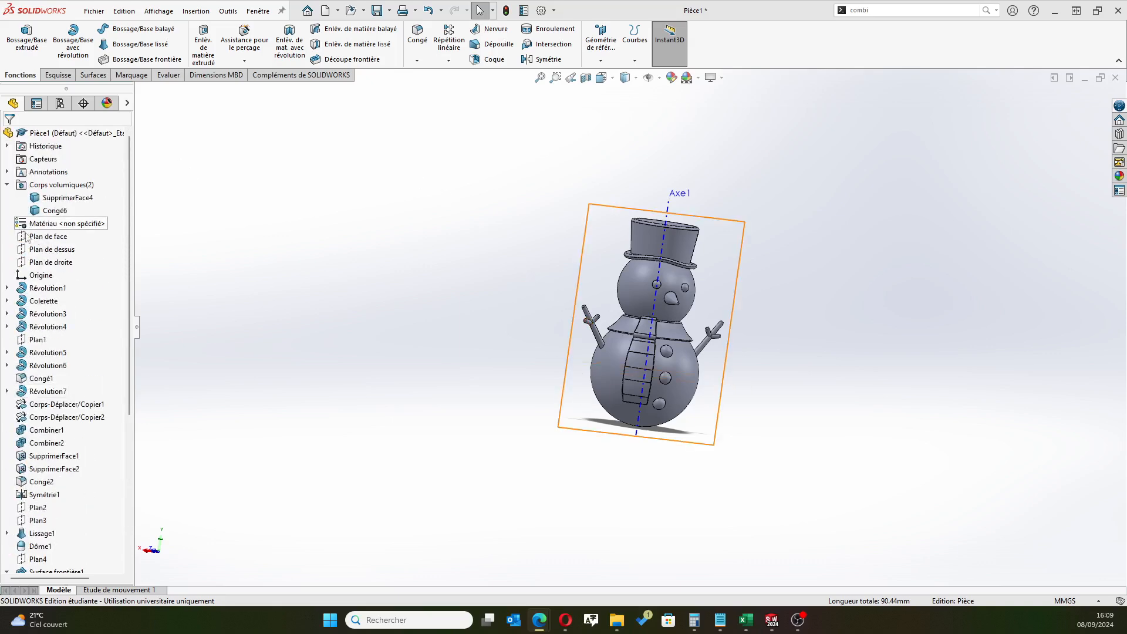
left_click(54, 238)
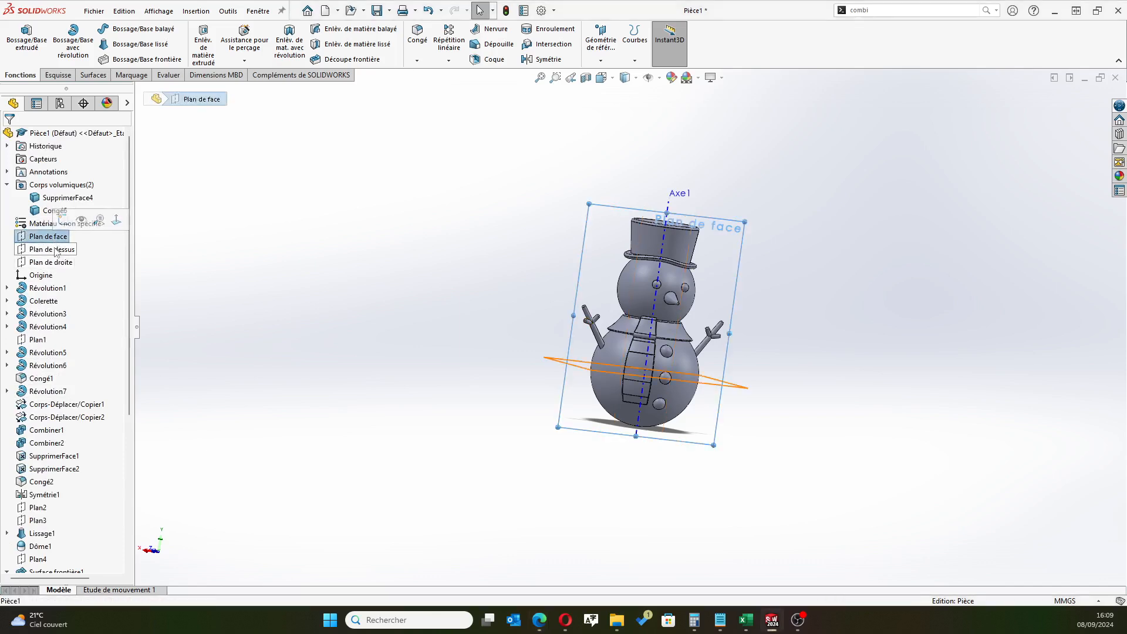
left_click(55, 251)
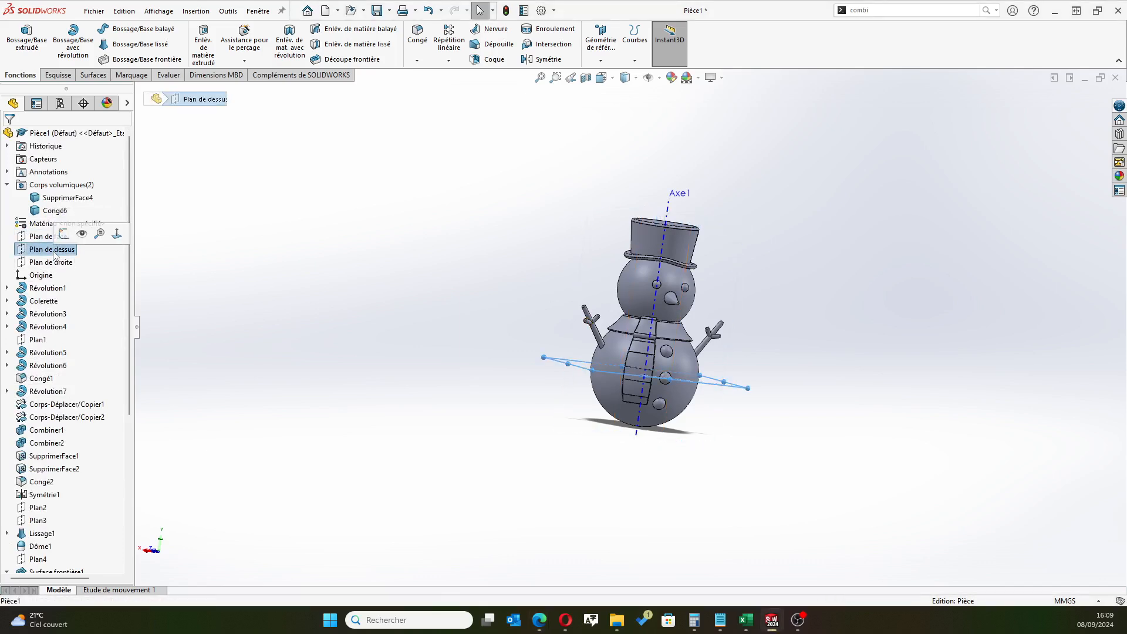
left_click(601, 36)
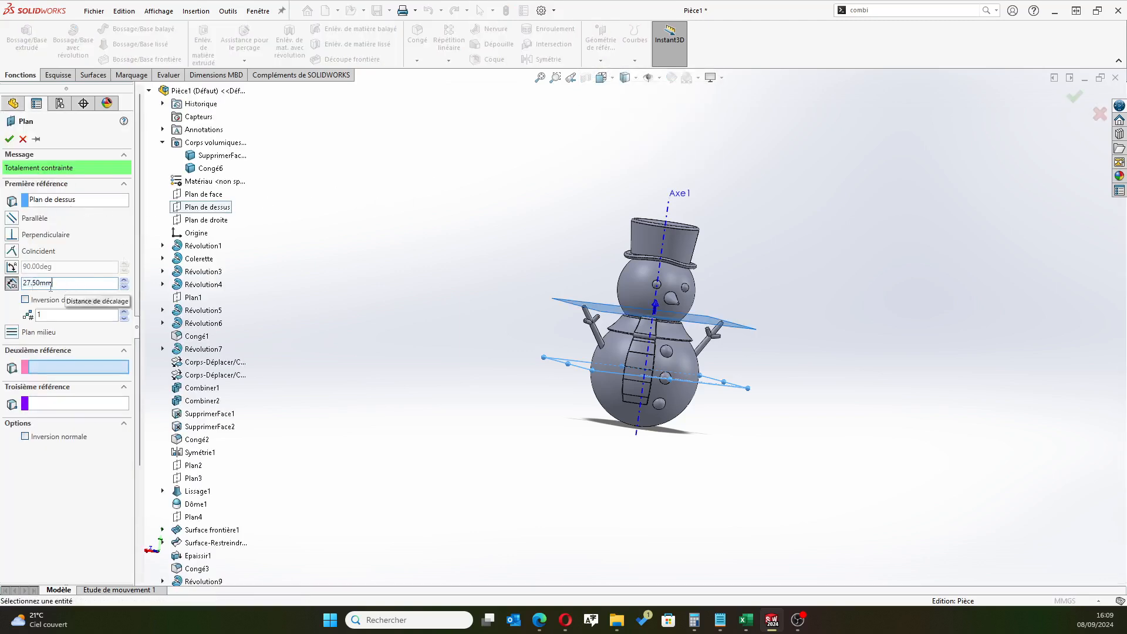
type("25")
left_click(25, 299)
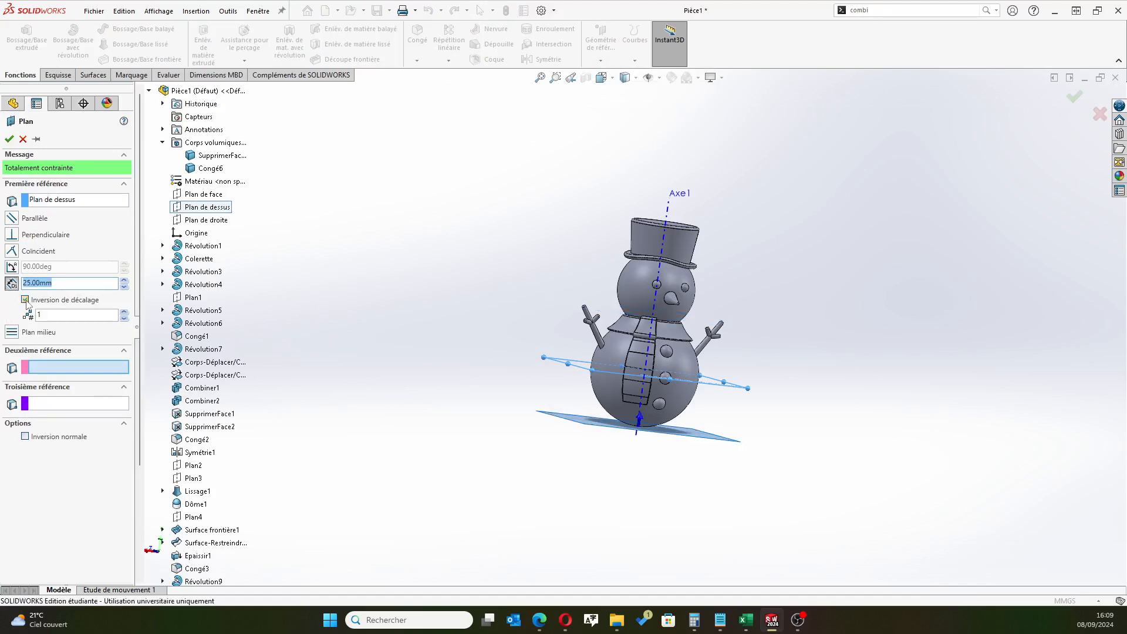
left_click(51, 501)
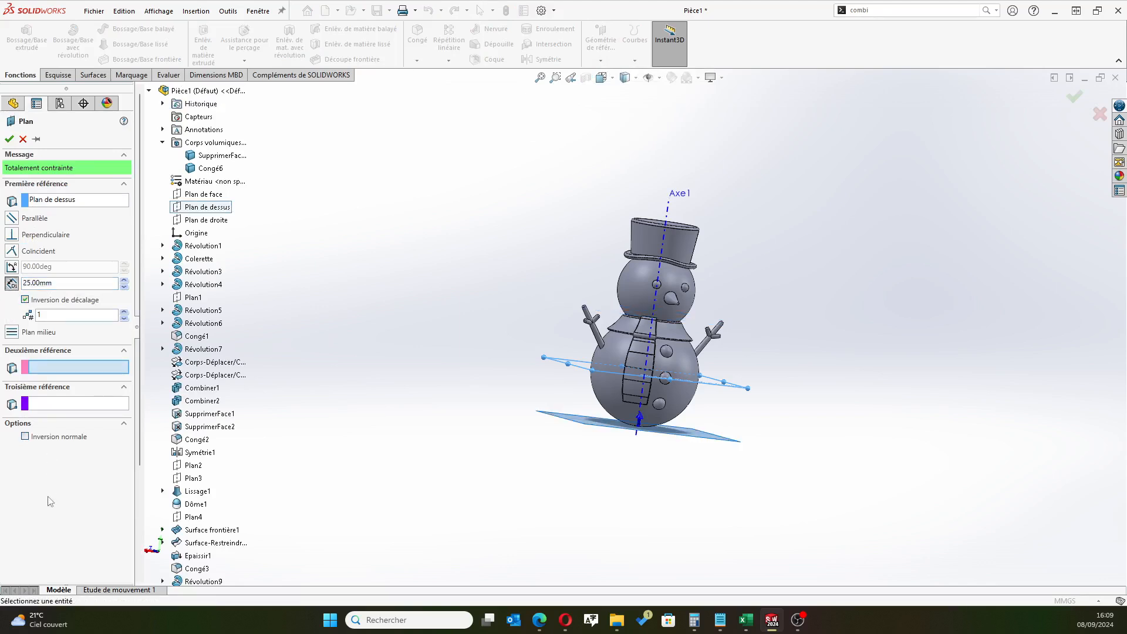
middle_click_drag(516, 327, 478, 369)
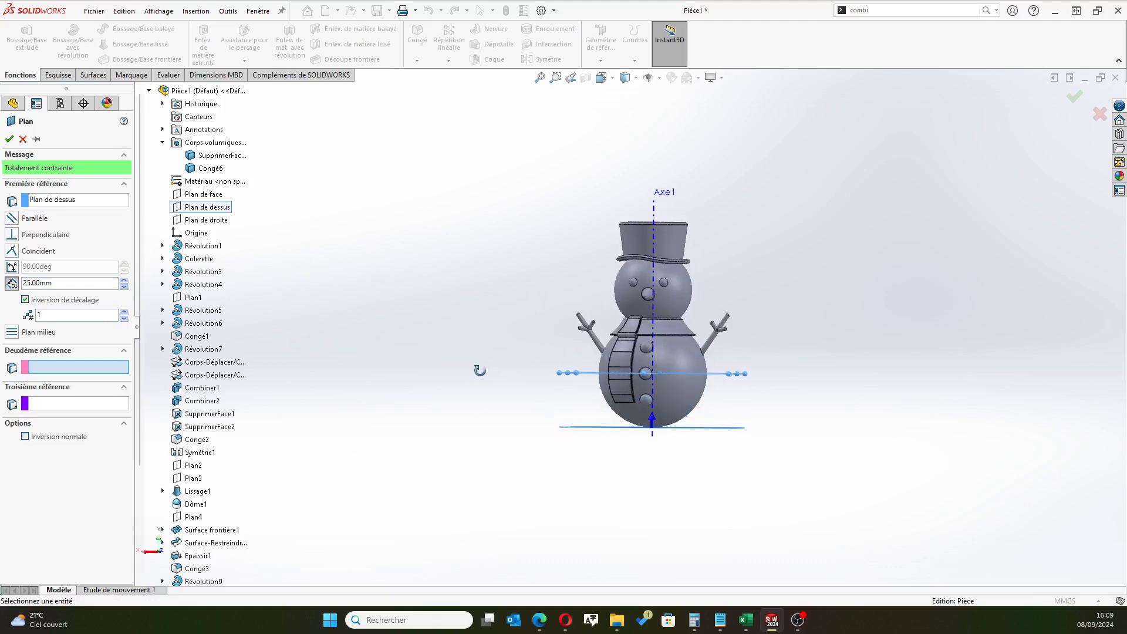
left_click(8, 139)
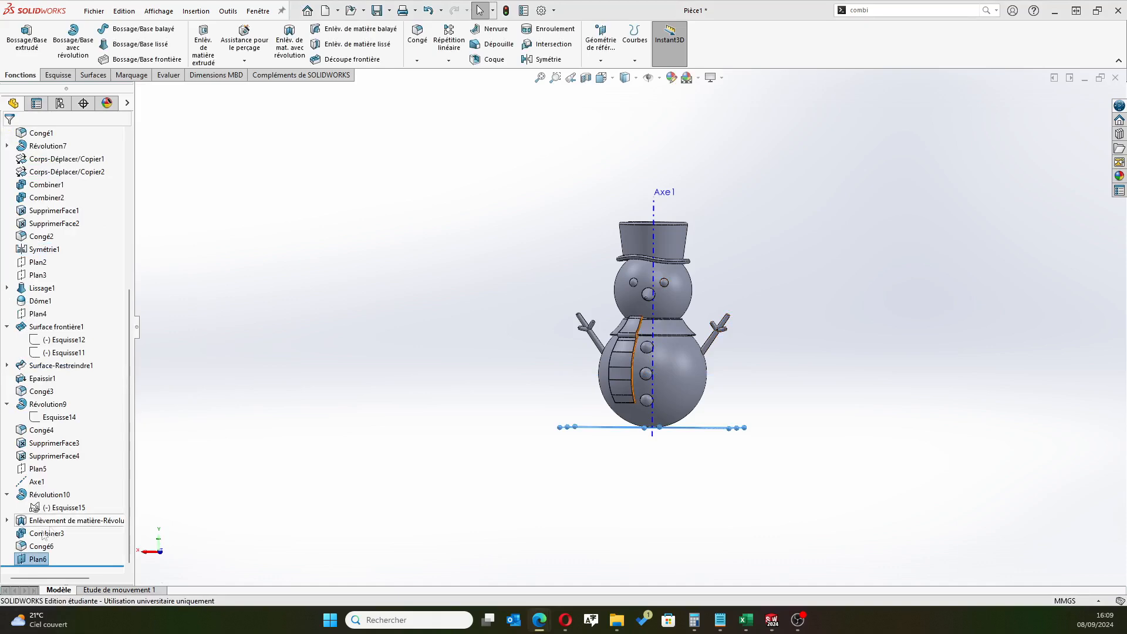
Open a new sketch on the offset plane at the snowman's base
left_click(26, 559)
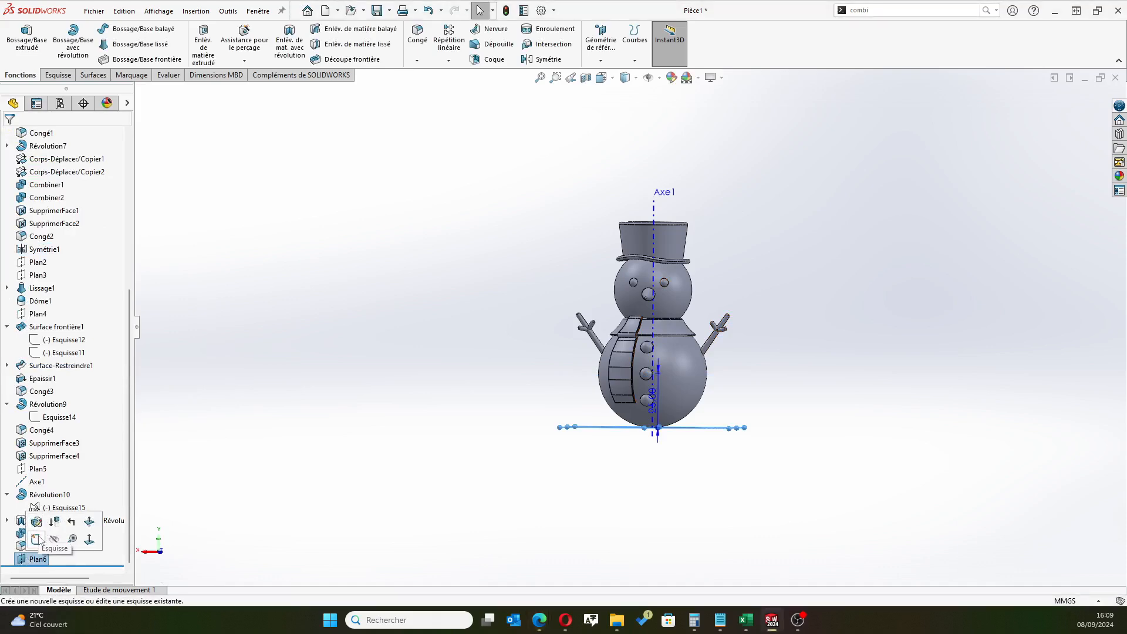
left_click(37, 527)
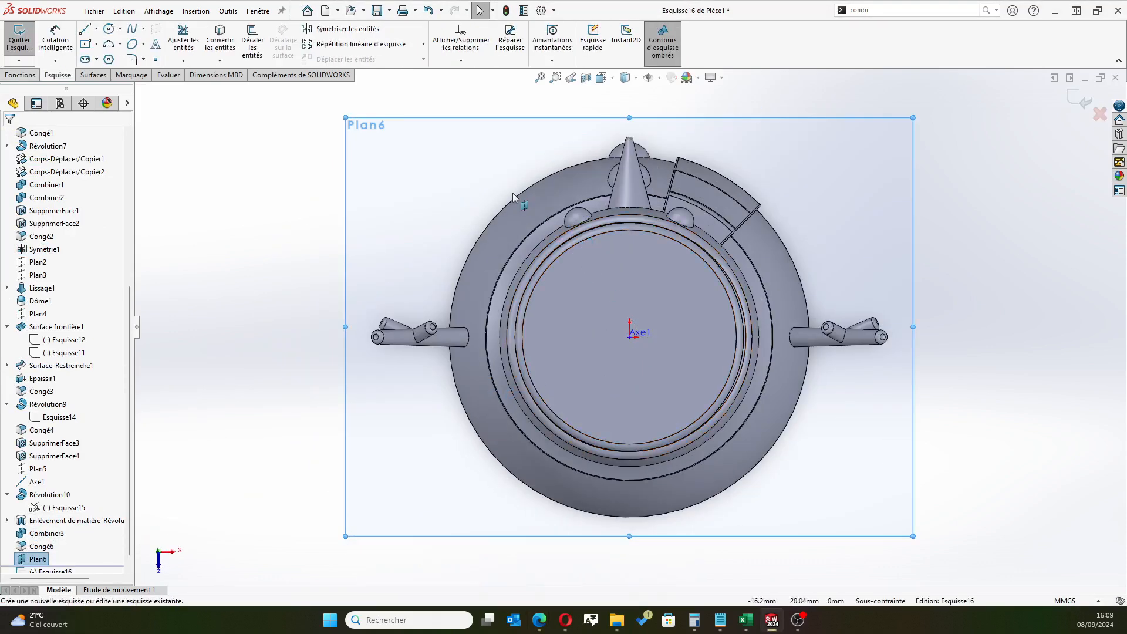
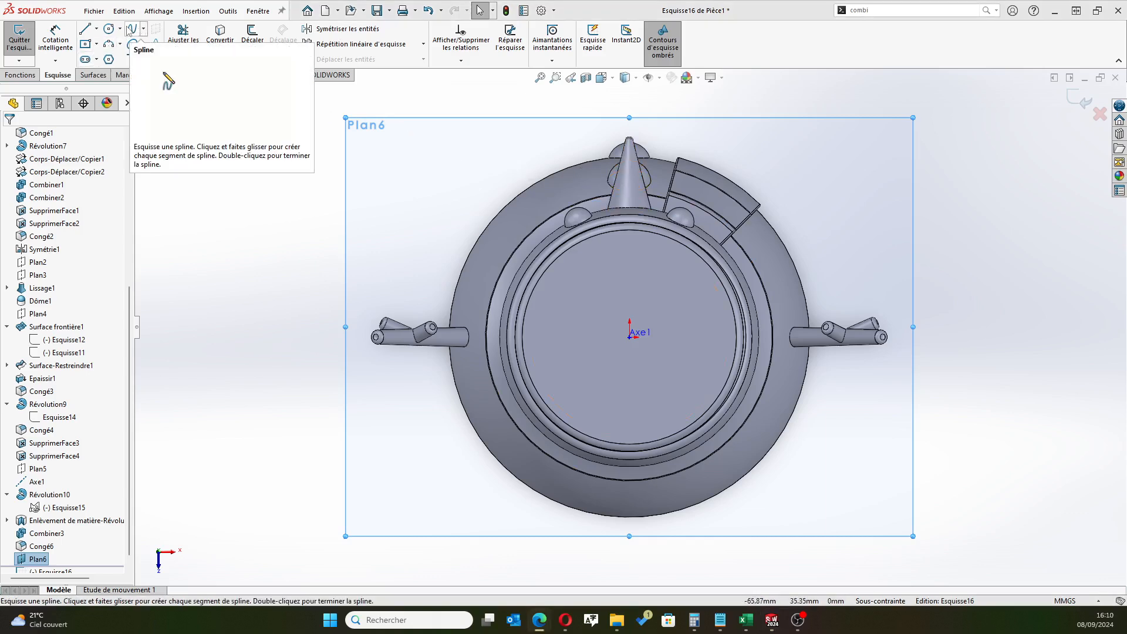
Sketch a closed freeform spline about 79 mm wide around the snowman's outline on the offset plane
left_click(131, 29)
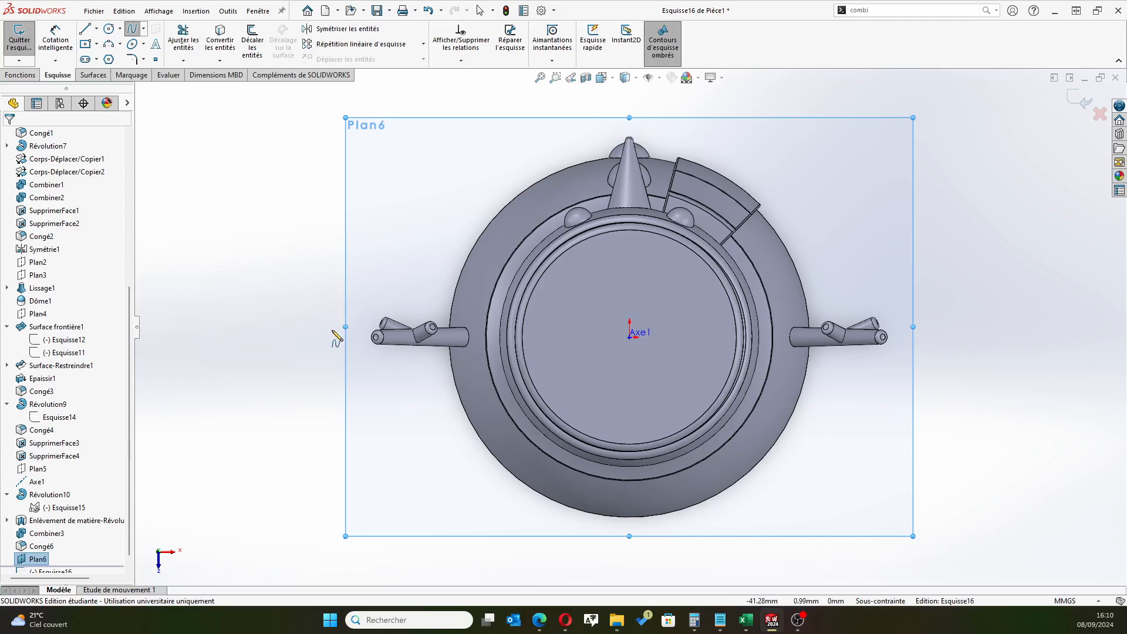
left_click(360, 318)
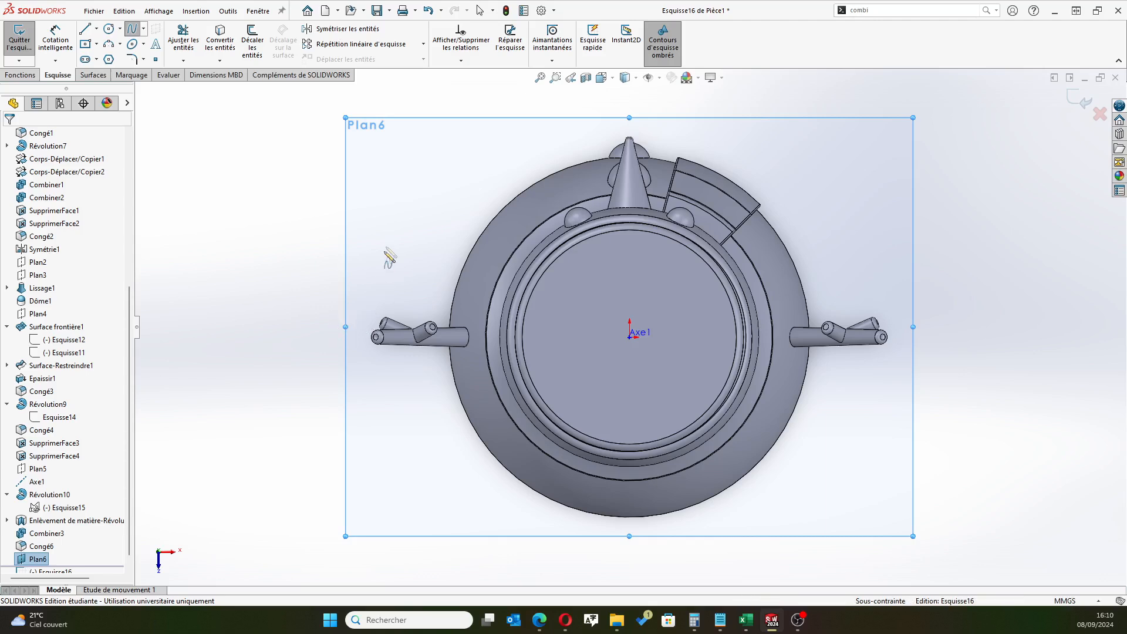
left_click(419, 191)
left_click(526, 120)
left_click(715, 111)
left_click(845, 159)
left_click(907, 248)
left_click(918, 337)
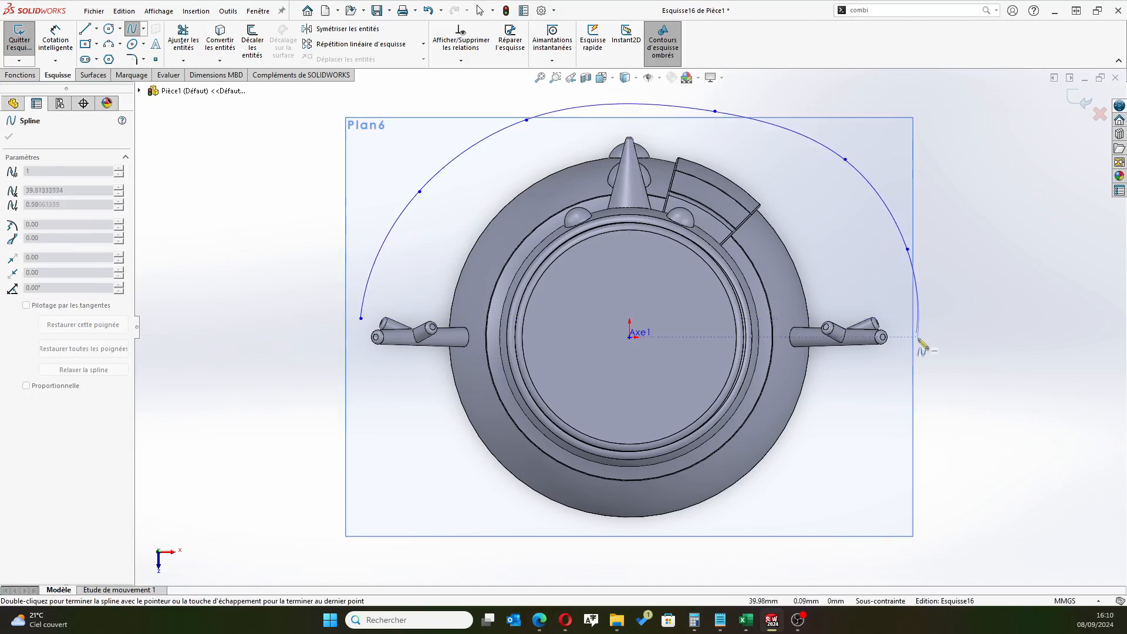
left_click(881, 444)
left_click(794, 524)
left_click(652, 553)
left_click(465, 519)
left_click(430, 450)
left_click(399, 393)
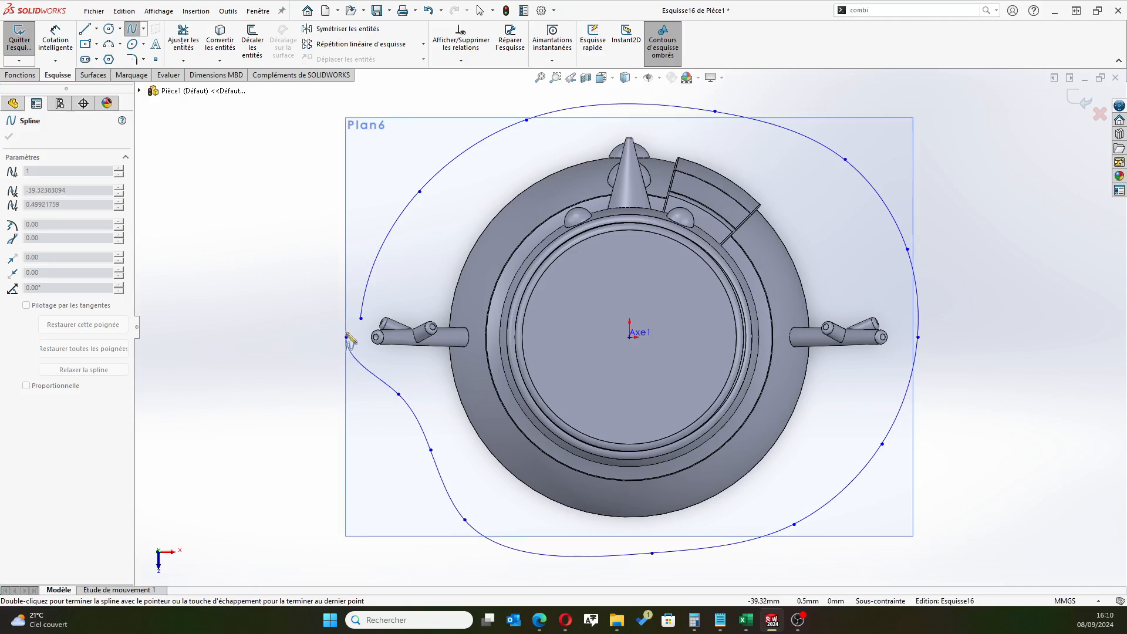
left_click(360, 319)
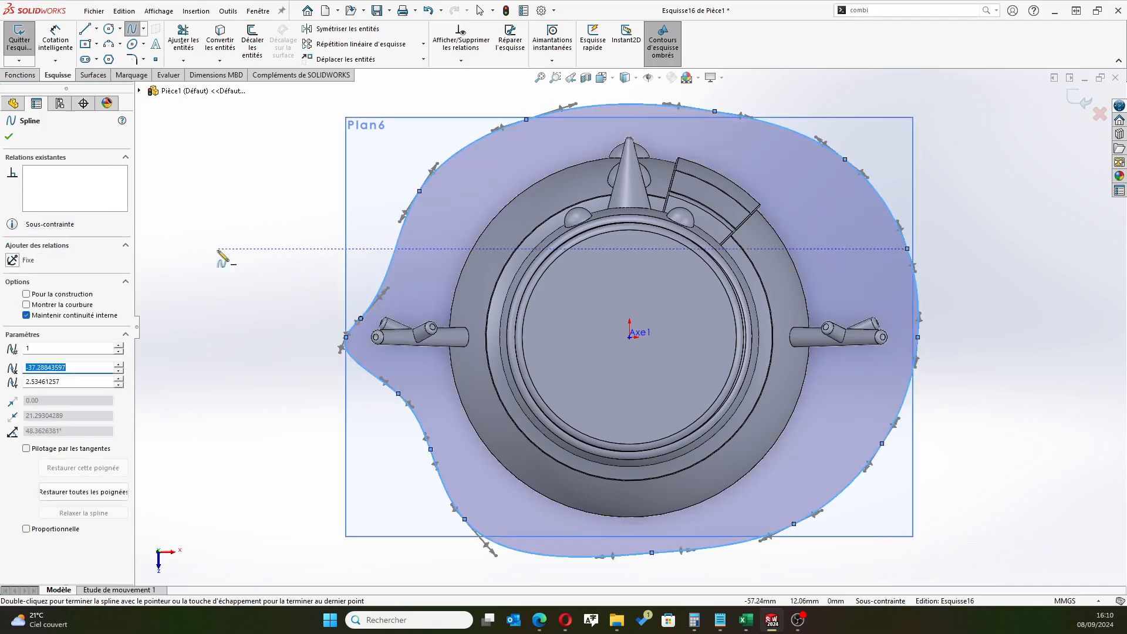
left_click(8, 137)
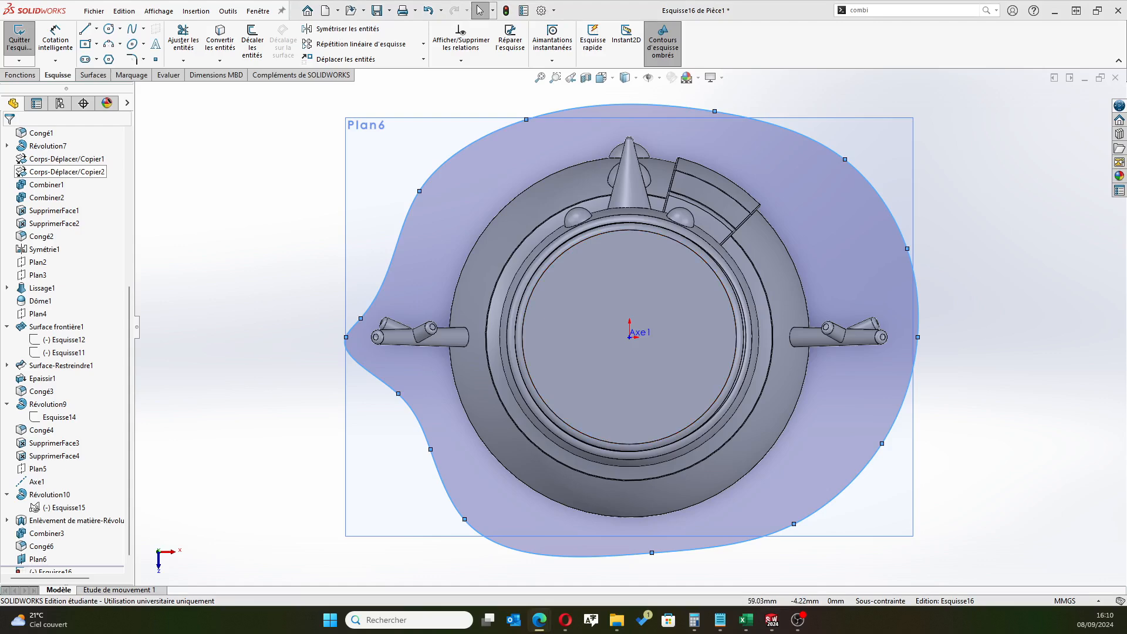
Extrude the closed spline profile 6 mm as a blind boss merged with the snowman to form its base
middle_click_drag(437, 433, 470, 289)
scroll(435, 417, "up", 4)
mouse_move(411, 446)
middle_mouse_down()
mouse_move(432, 452)
mouse_move(446, 425)
mouse_move(487, 411)
middle_mouse_up()
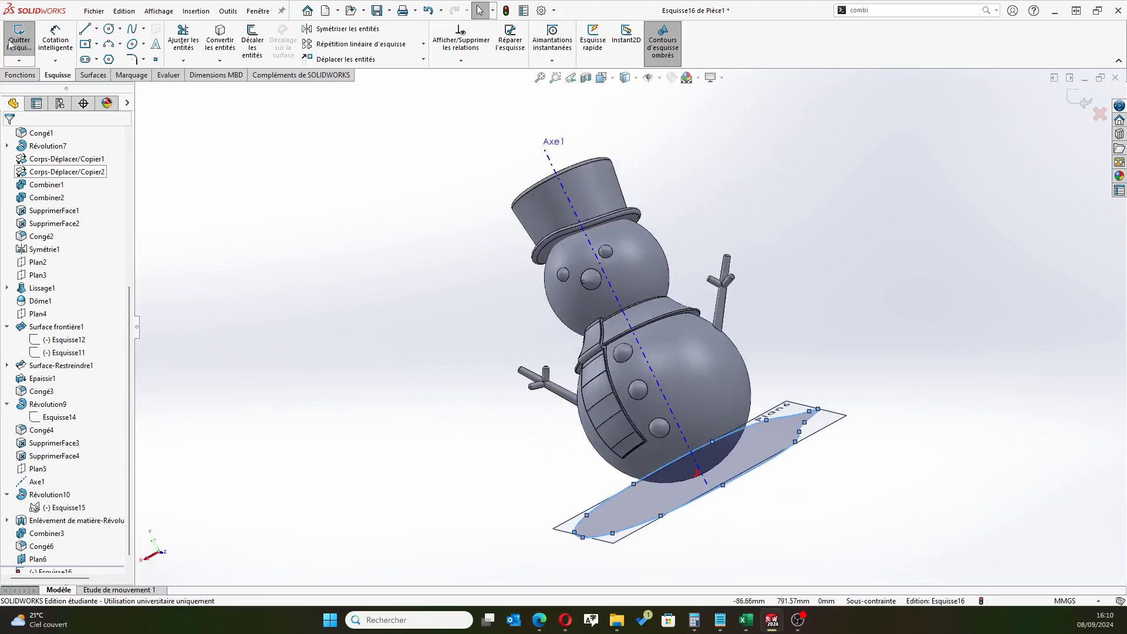
left_click(22, 75)
left_click(16, 31)
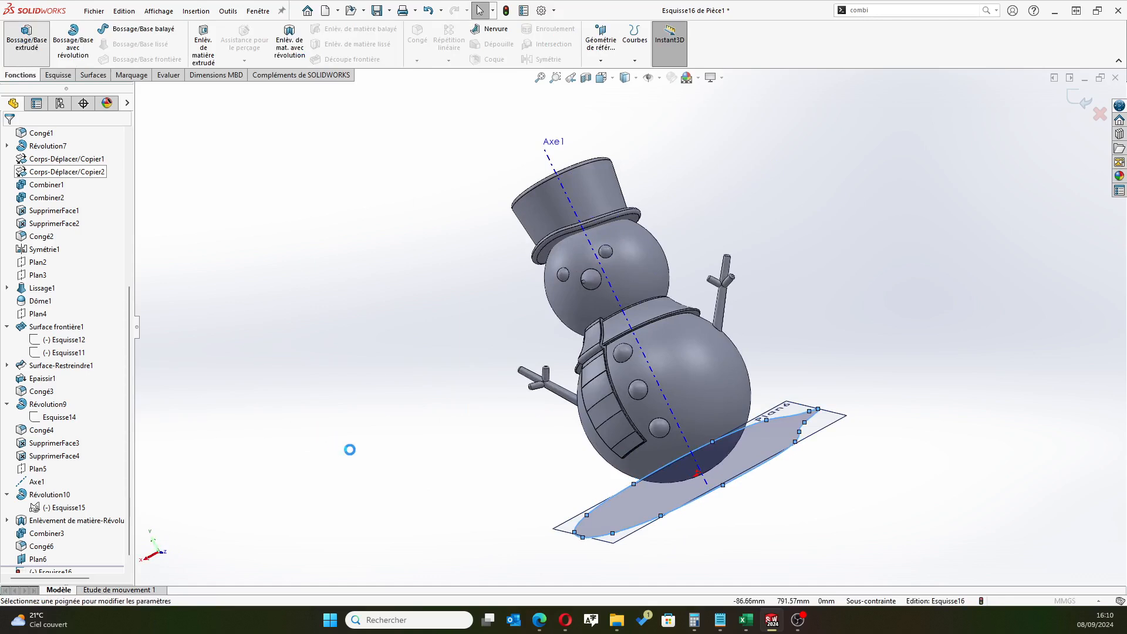
middle_click_drag(360, 447, 437, 400)
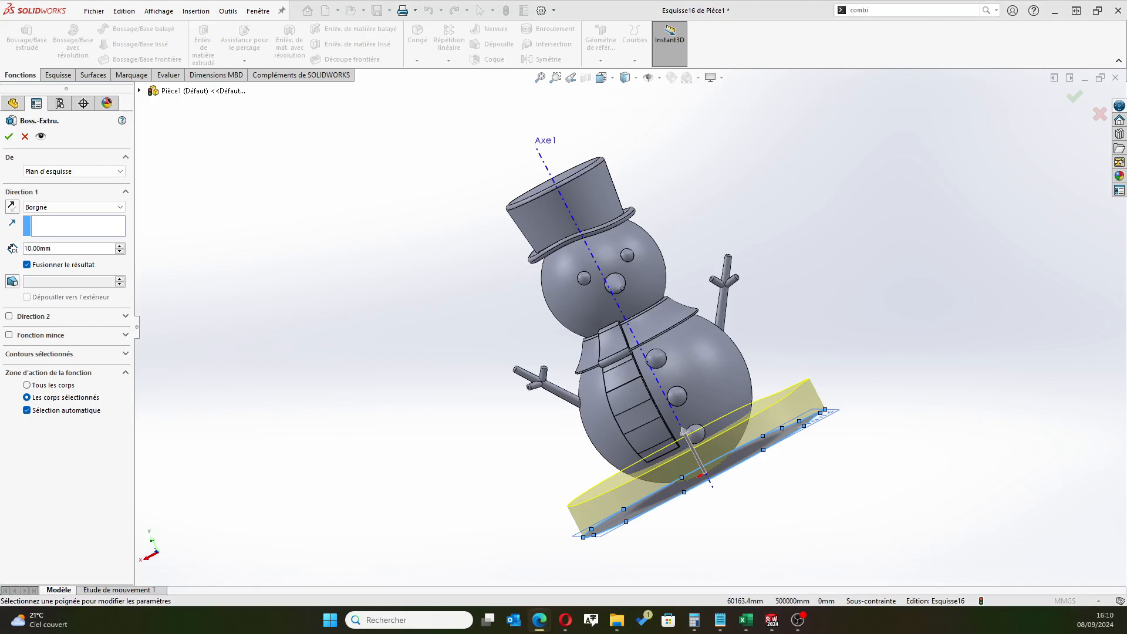
double_click(34, 250)
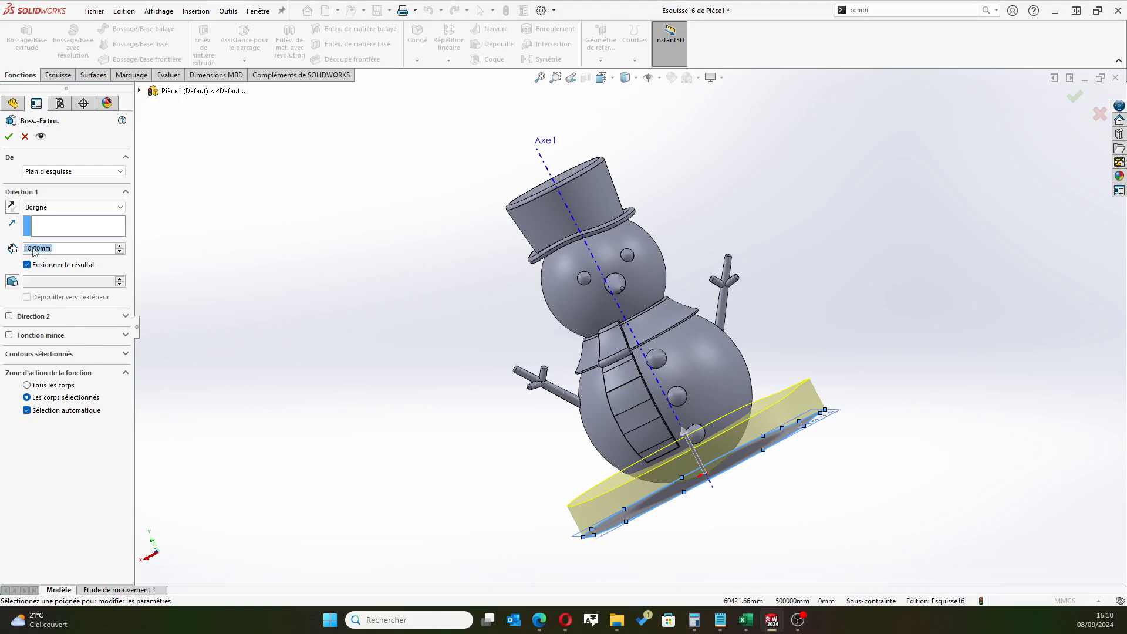
type("6")
key("Return")
mouse_move(309, 406)
middle_mouse_down()
mouse_move(335, 389)
mouse_move(317, 392)
middle_mouse_up()
key("Return")
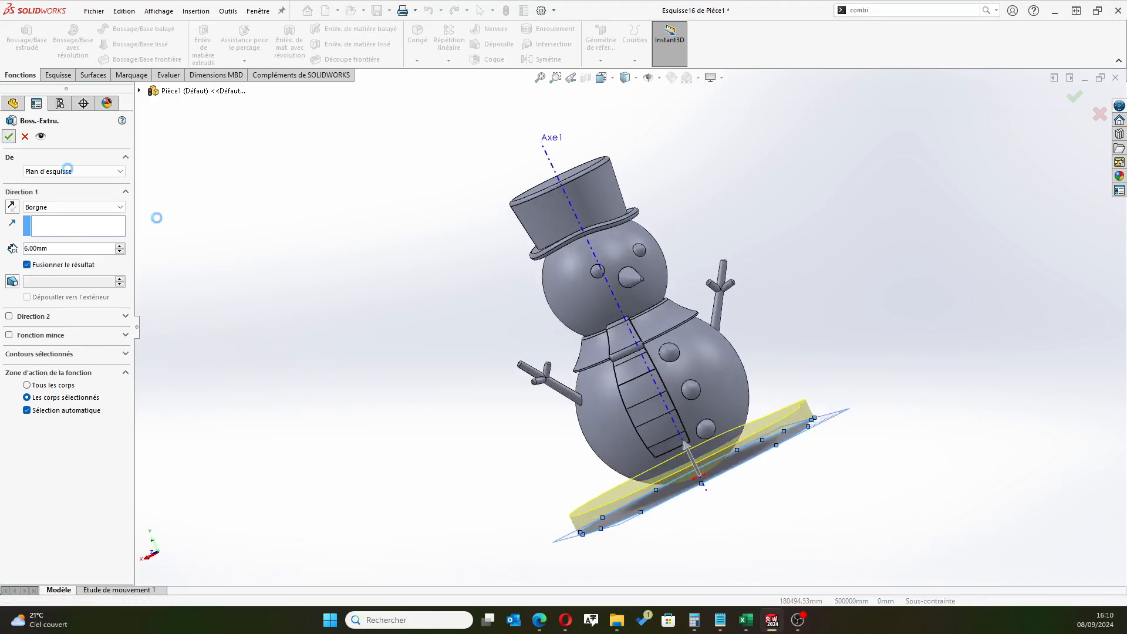
middle_click_drag(319, 374, 357, 440)
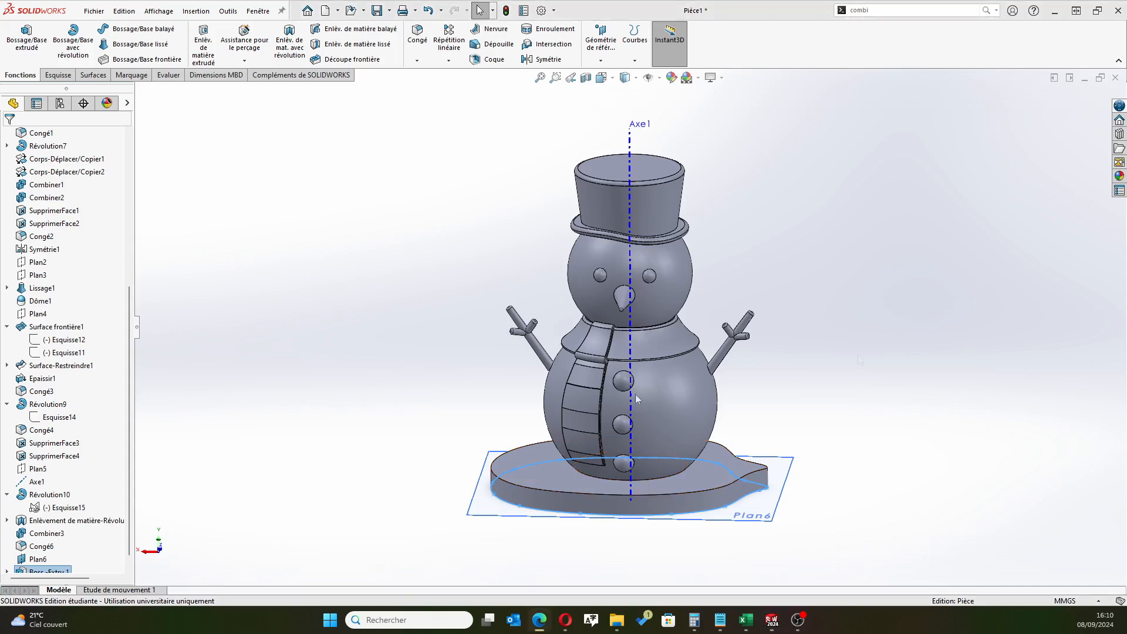
Start a symmetric fillet with a 3 mm radius on the upper outer edge of the base plate
scroll(669, 496, "down", 3)
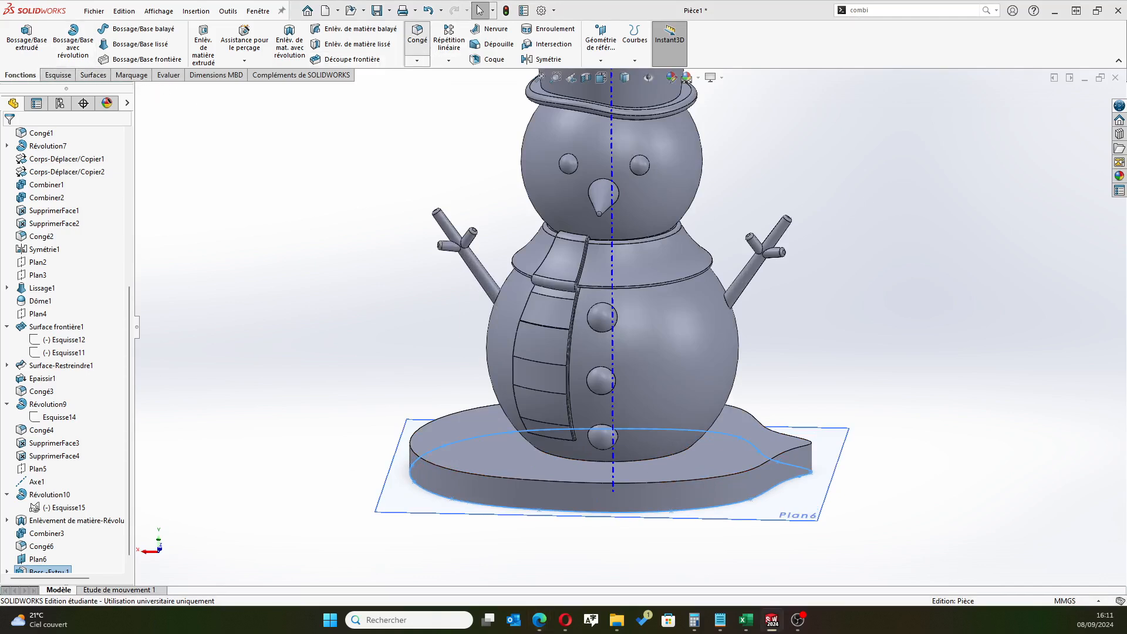
left_click(417, 35)
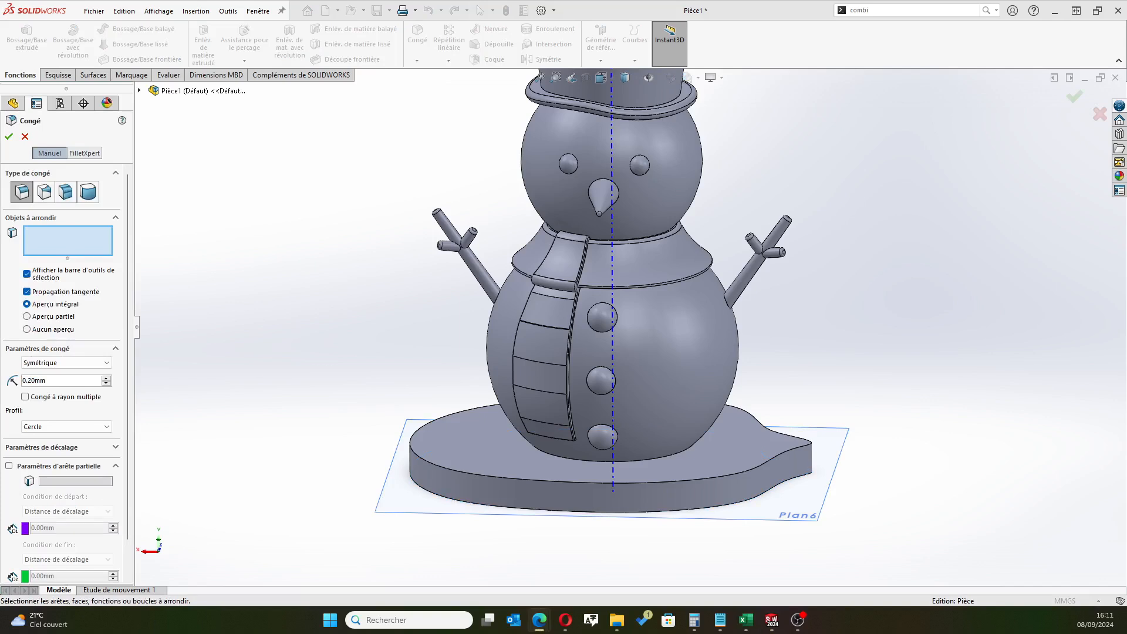
double_click(54, 381)
type("3")
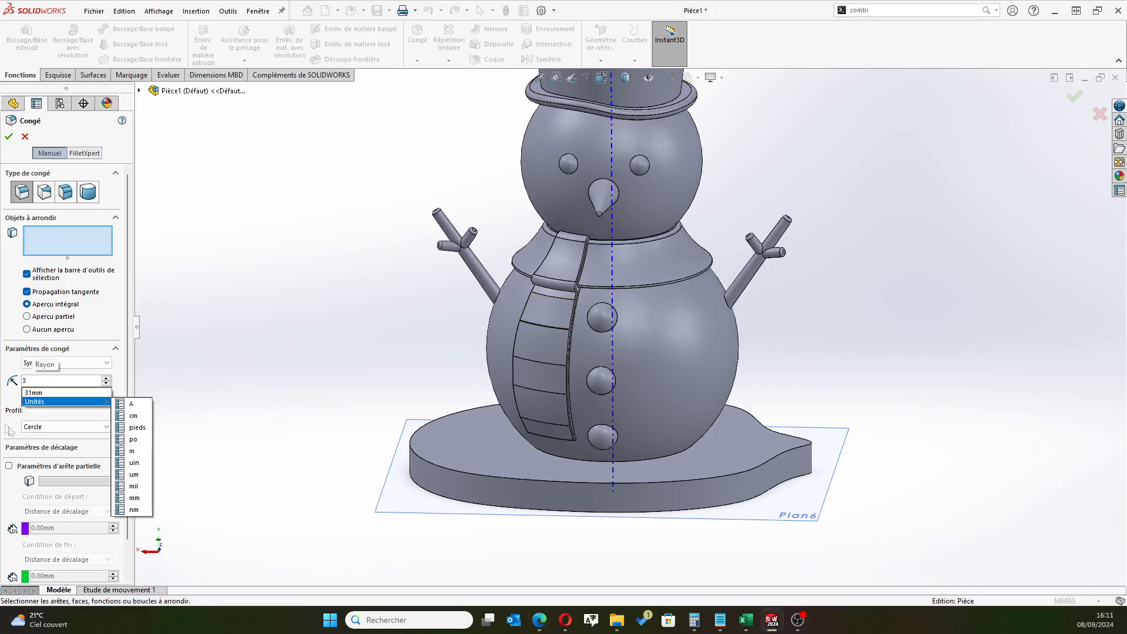
key("Return")
left_click(568, 482)
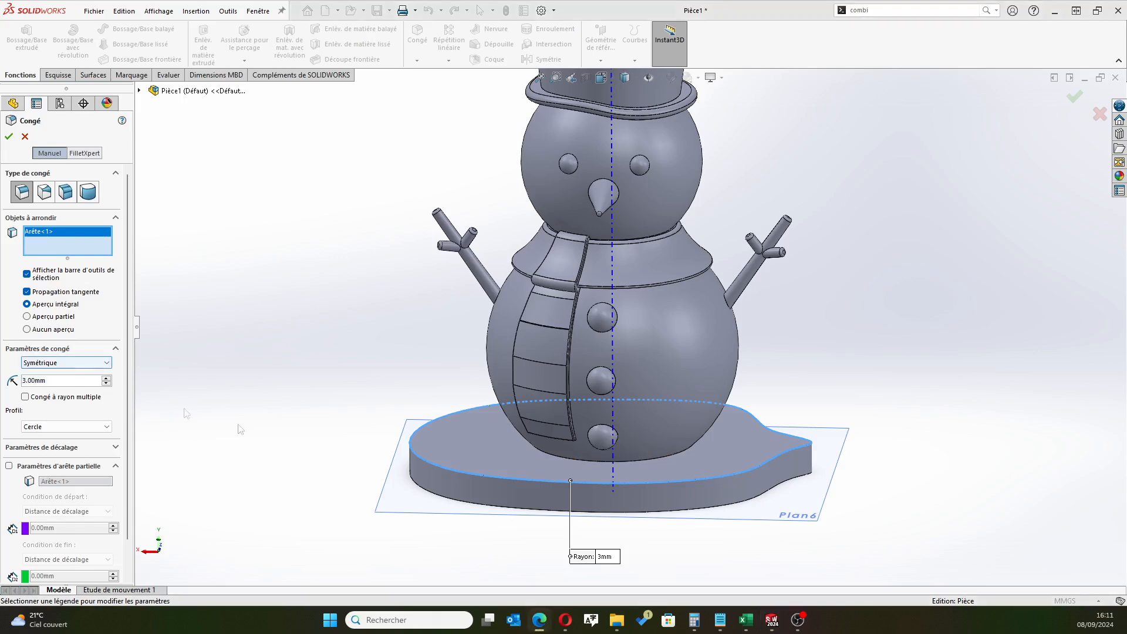
left_click(489, 474)
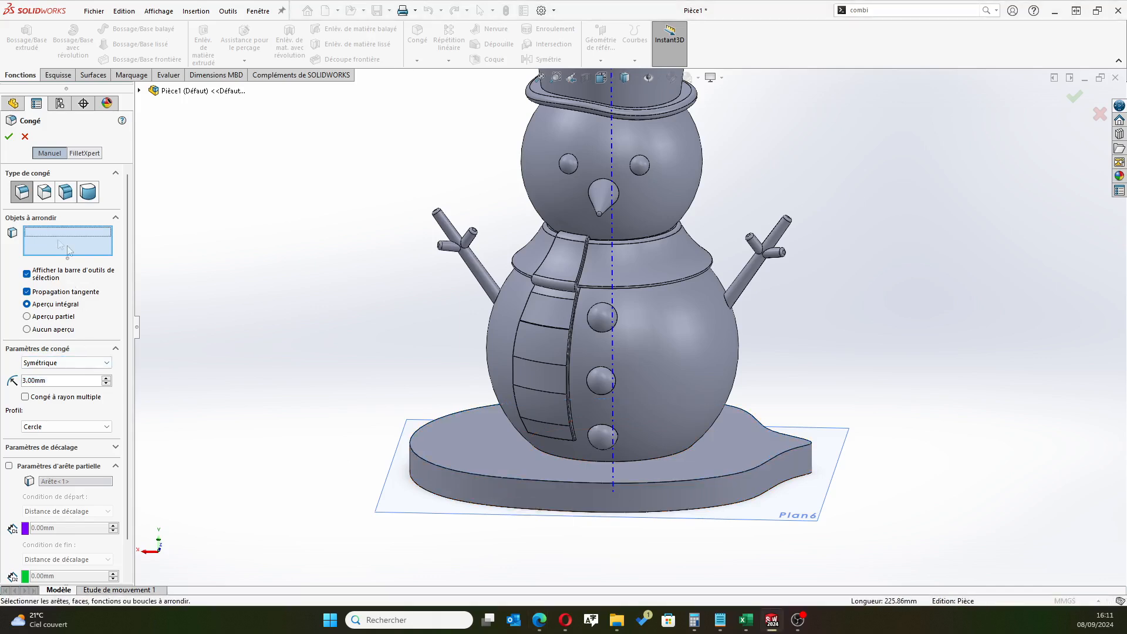
left_click(492, 474)
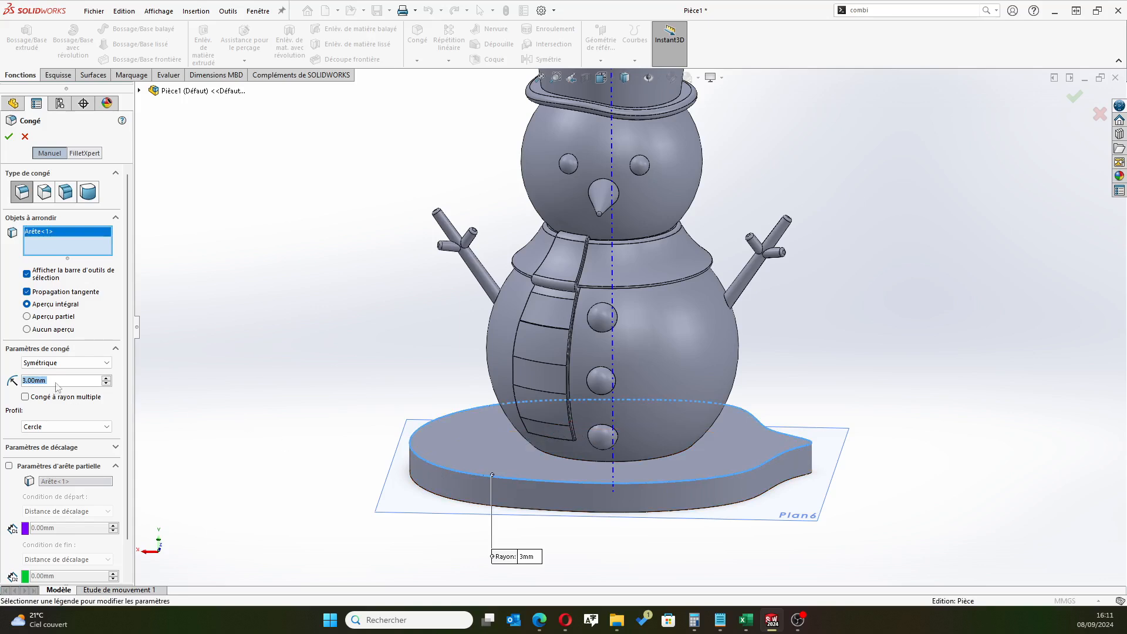
Try a 2 mm radius for the fillet on the base plate's upper edge
type("2")
key("Return")
scroll(316, 443, "down", 3)
scroll(422, 452, "up", 6)
middle_click_drag(486, 453, 458, 508)
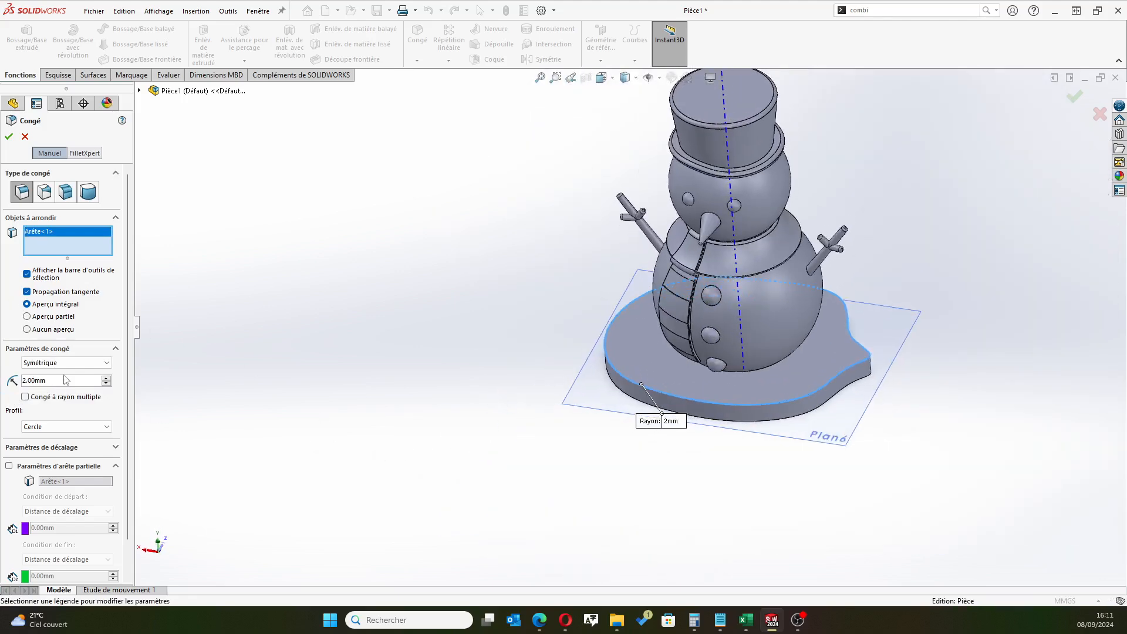
Set the fillet radius to 1 mm and apply it to the base plate's upper edge
left_click(11, 382)
type("1")
key("Return")
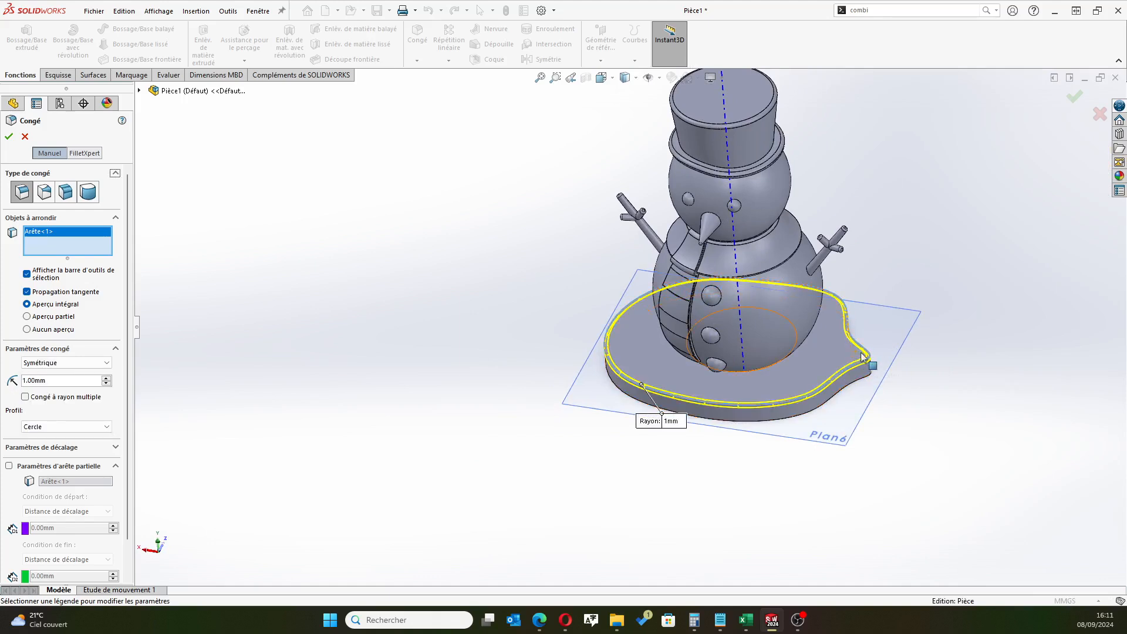
left_click(9, 136)
Examine the rounded base plate up close and from several angles
scroll(786, 418, "down", 3)
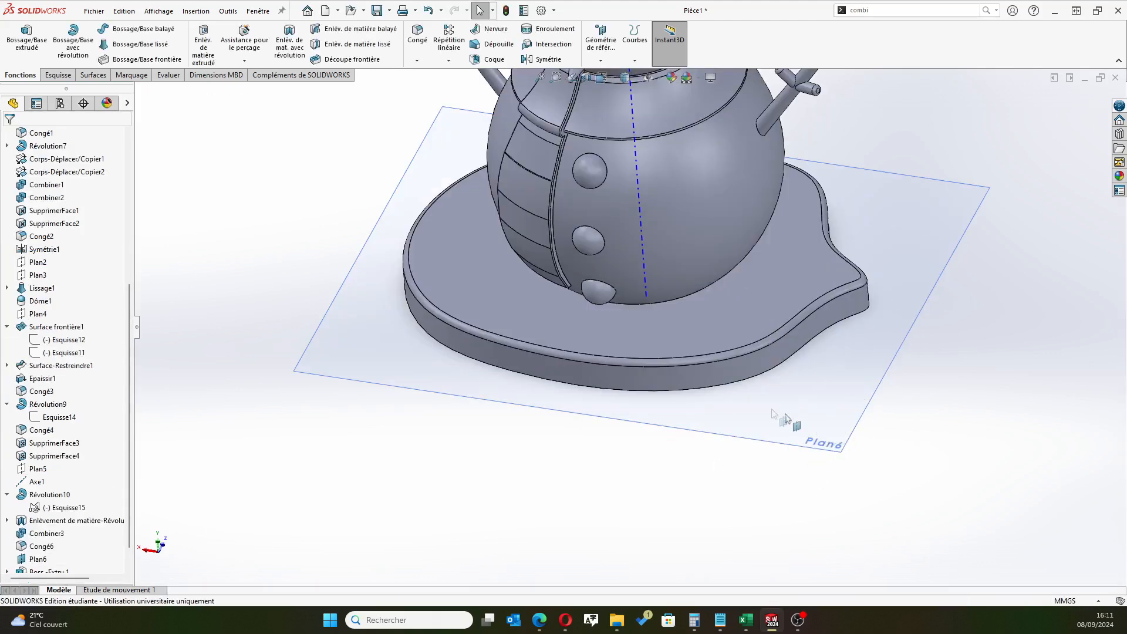
middle_click_drag(728, 473, 689, 347)
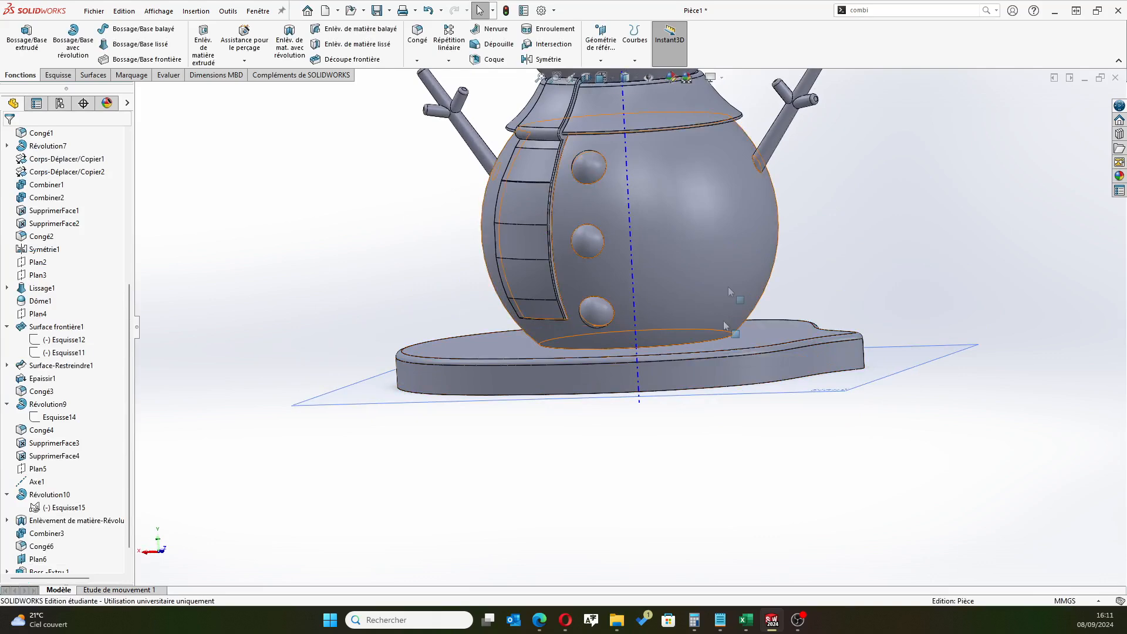
scroll(594, 424, "up", 4)
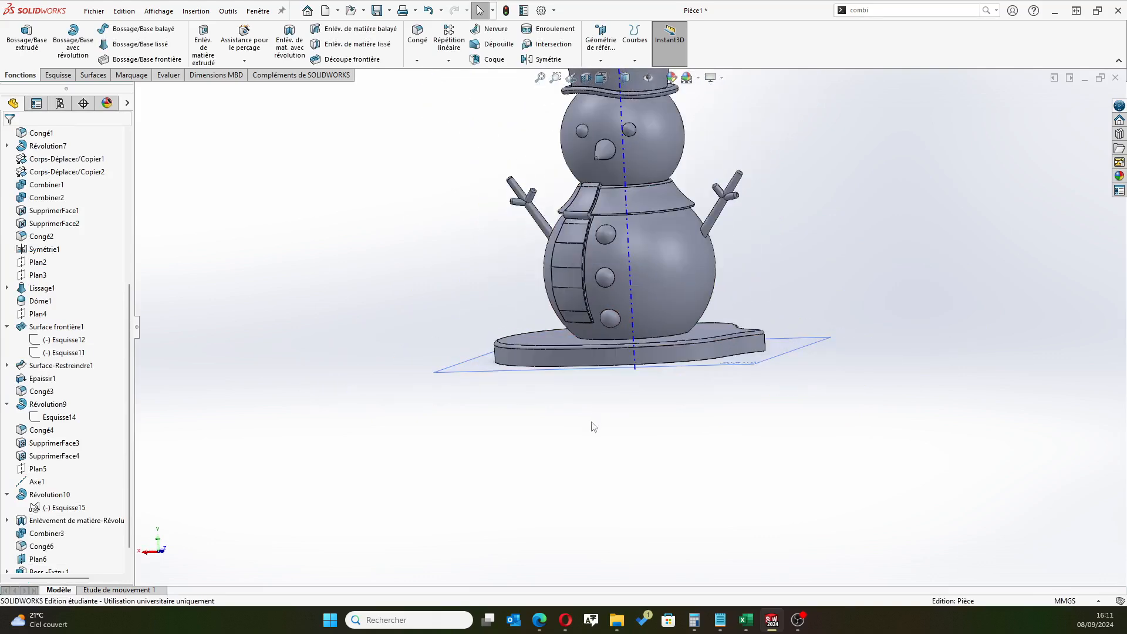
scroll(675, 328, "down", 5)
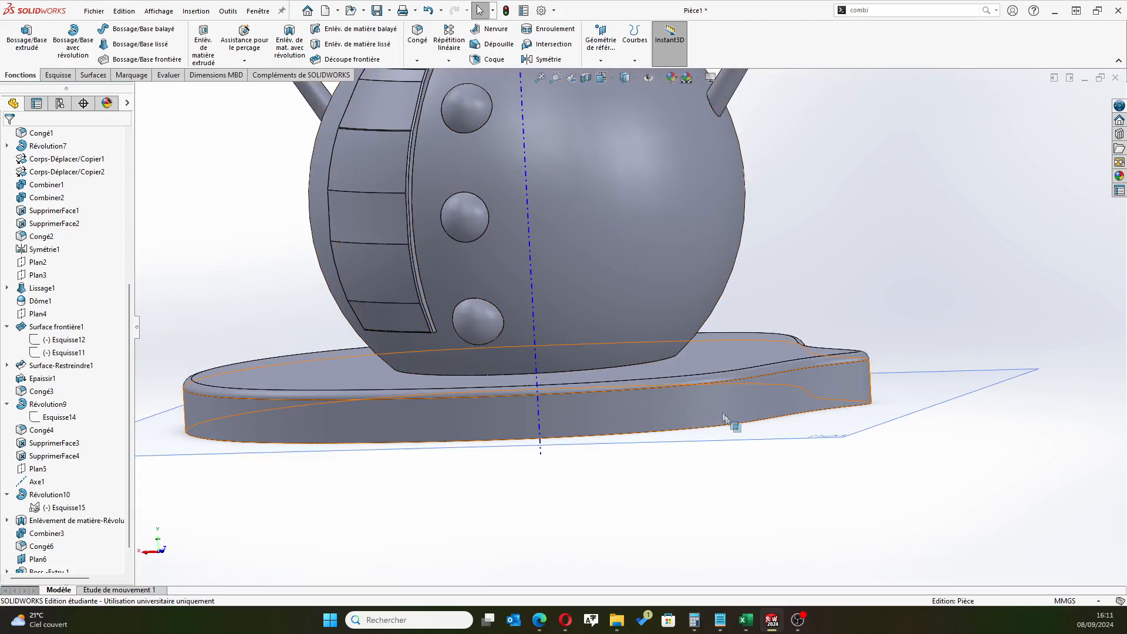
scroll(759, 332, "up", 3)
middle_click_drag(759, 331, 676, 382)
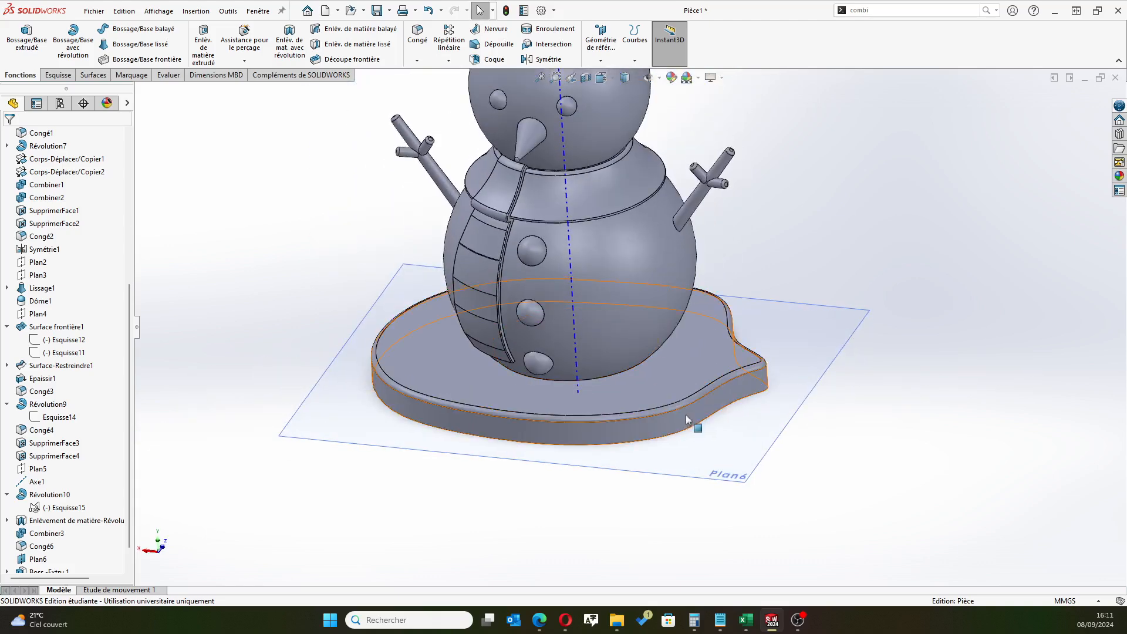
left_click(672, 410)
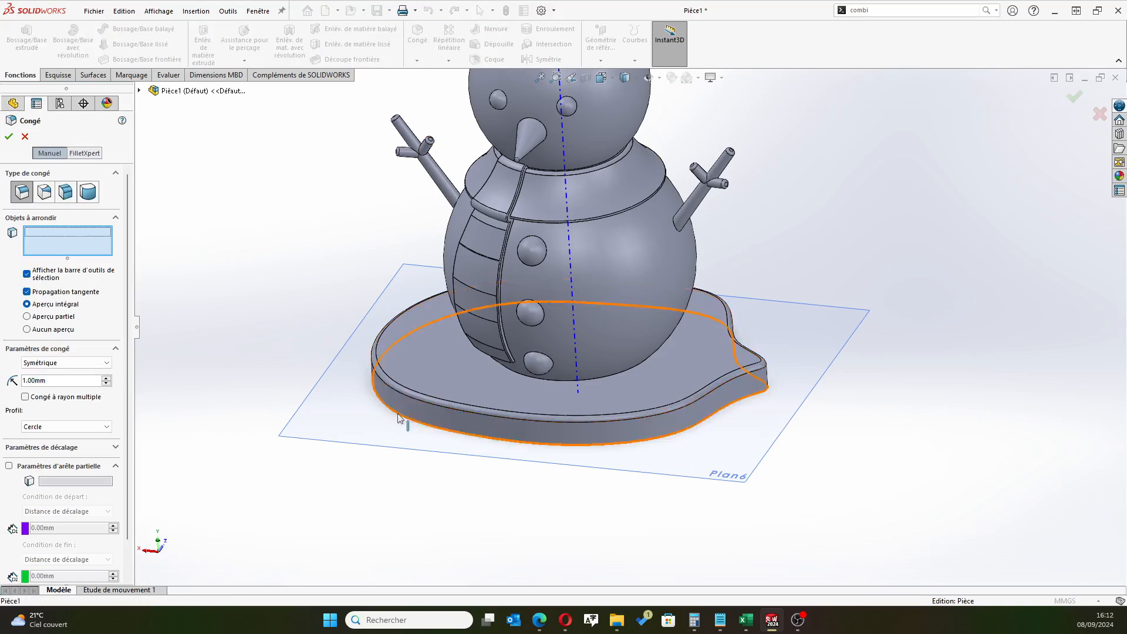
left_click(431, 401)
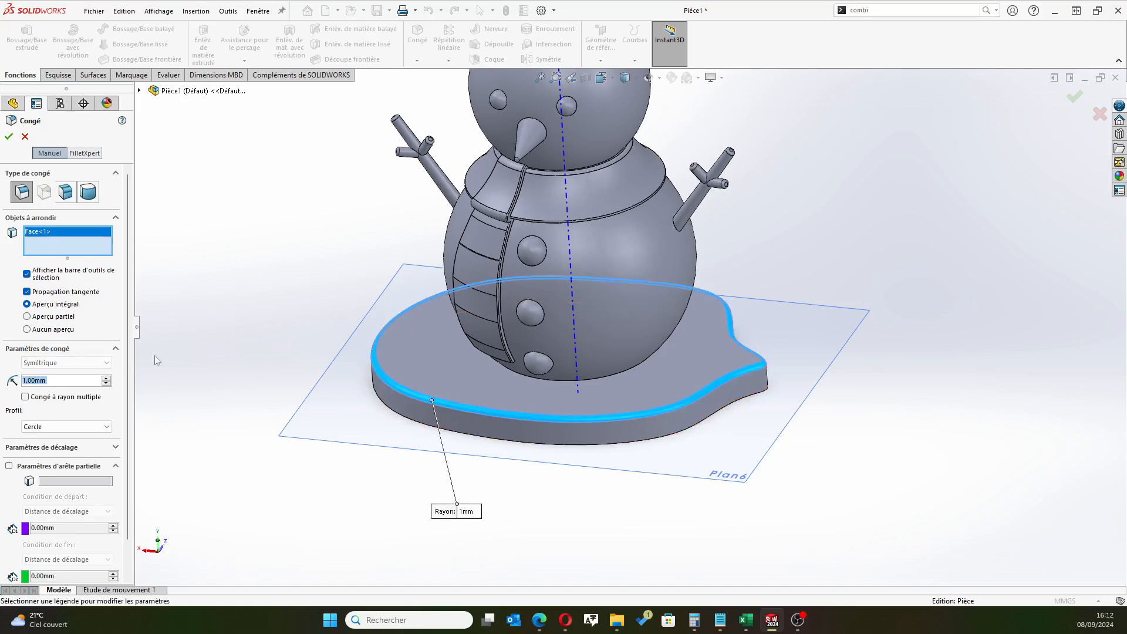
left_click(71, 383)
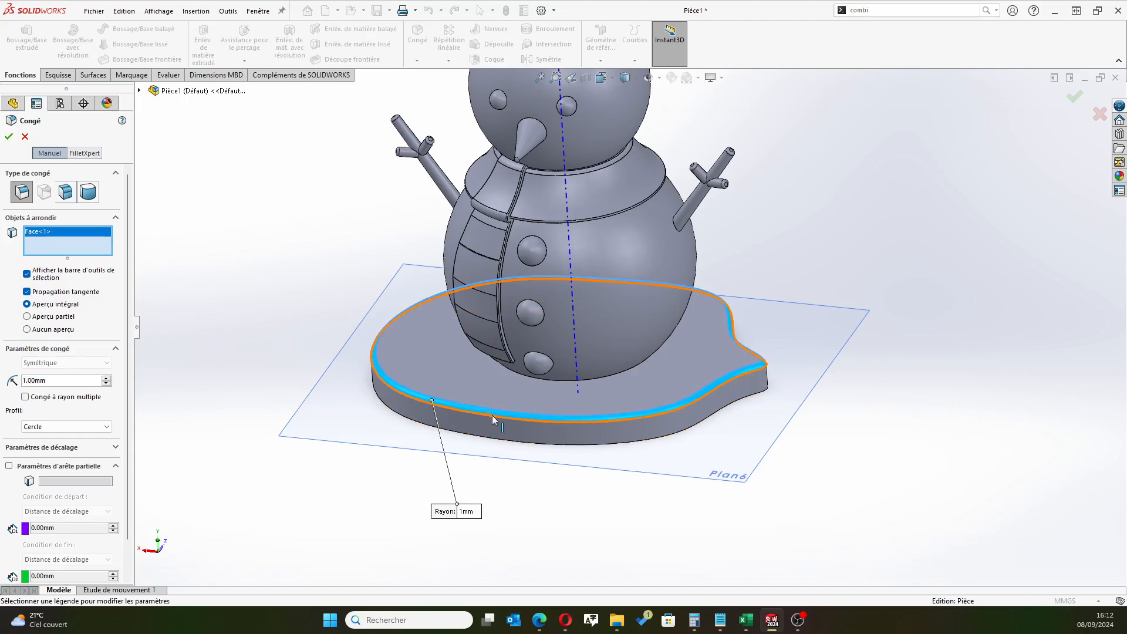
left_click(10, 136)
Examine the whole snowman standing on its filleted base
scroll(638, 377, "up", 4)
scroll(594, 203, "down", 3)
scroll(594, 204, "up", 2)
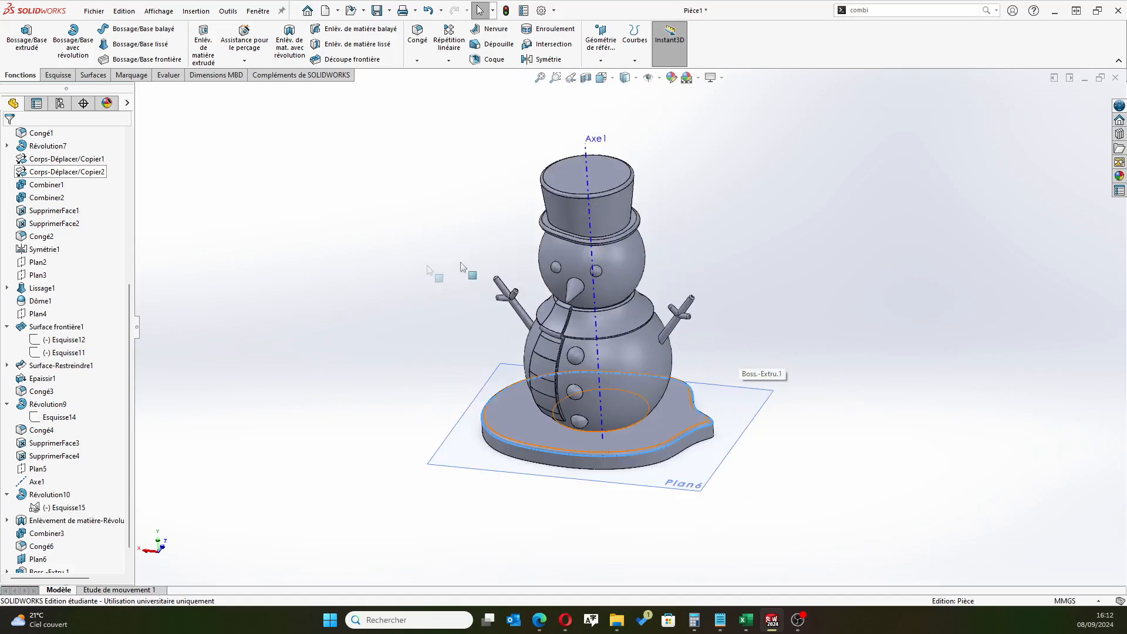
scroll(390, 321, "up", 1)
middle_click_drag(389, 320, 398, 286)
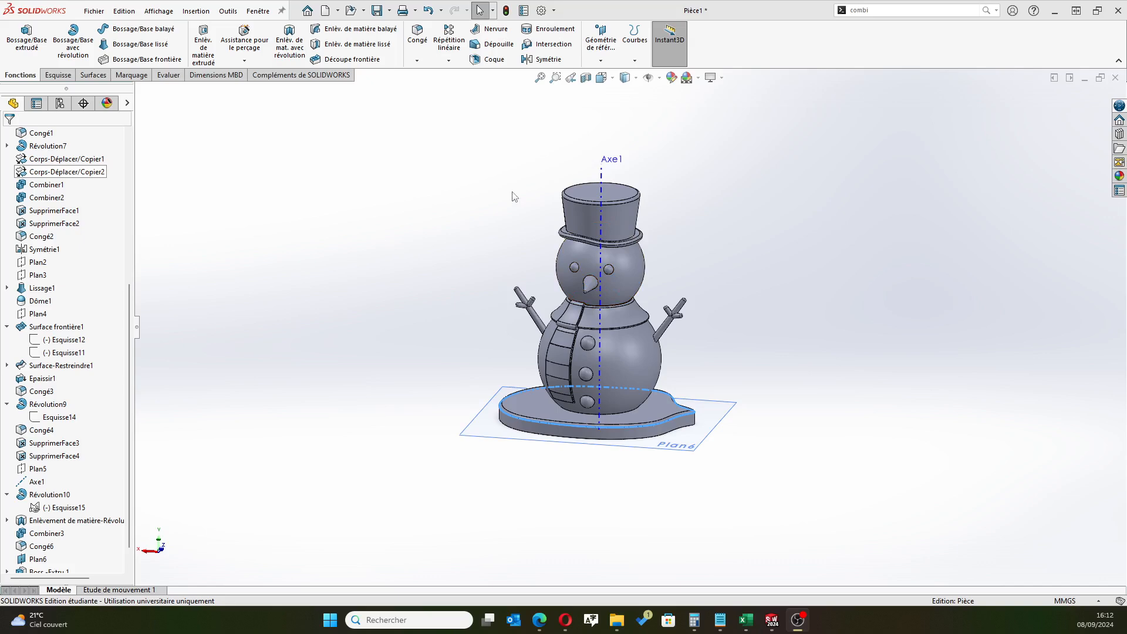
scroll(495, 294, "down", 2)
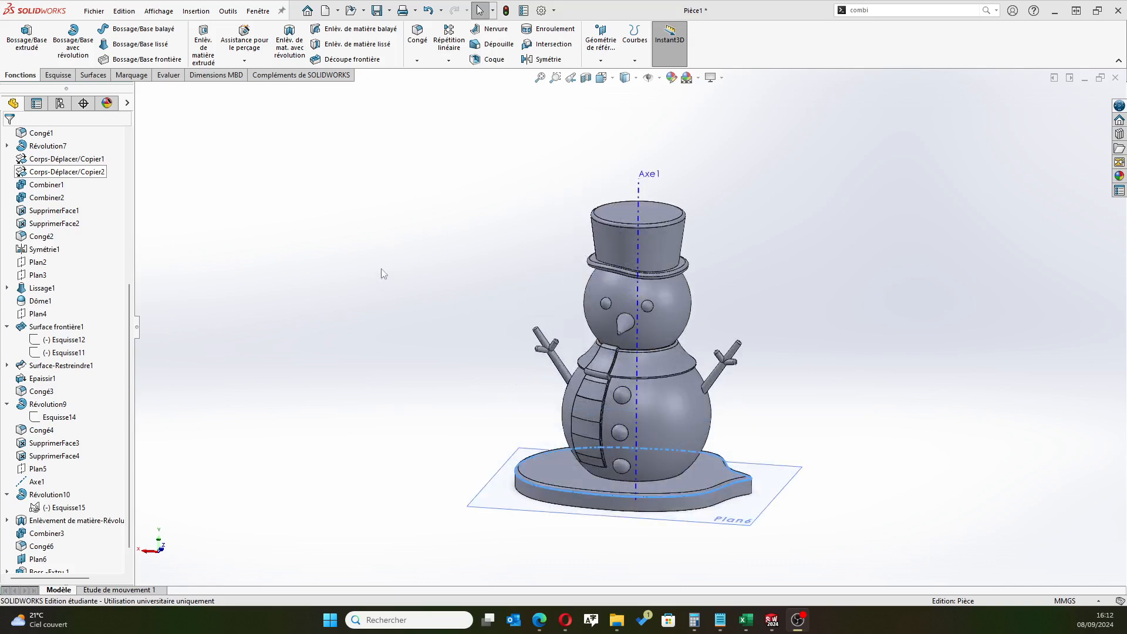
Highlight the two solid bodies in turn to check which parts of the model each one contains
scroll(59, 176, "up", 6)
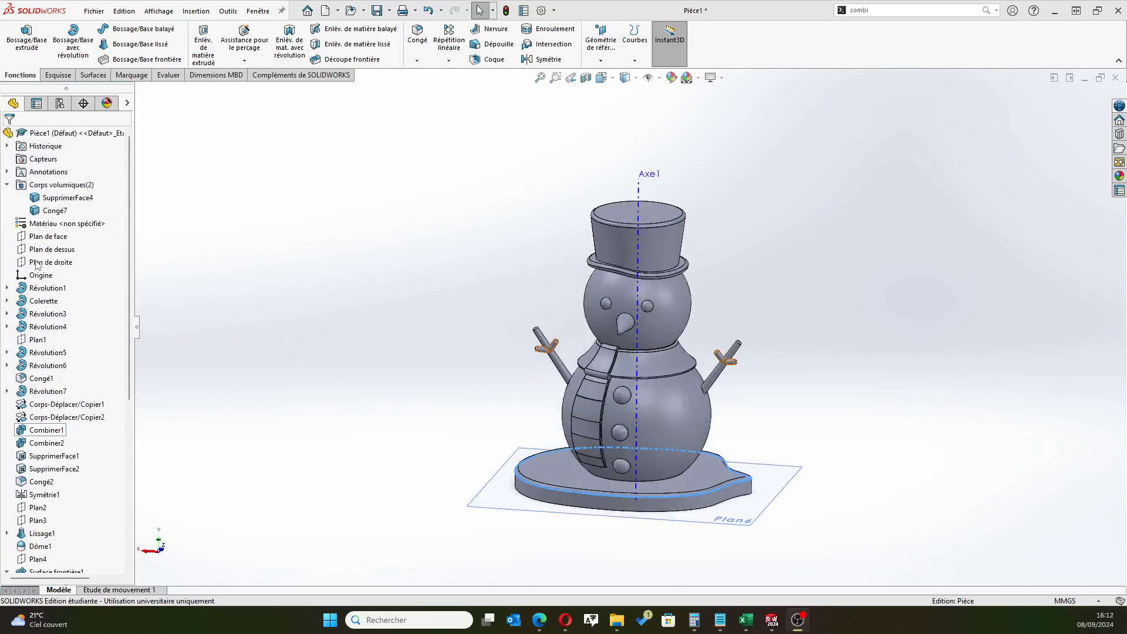
left_click(54, 202)
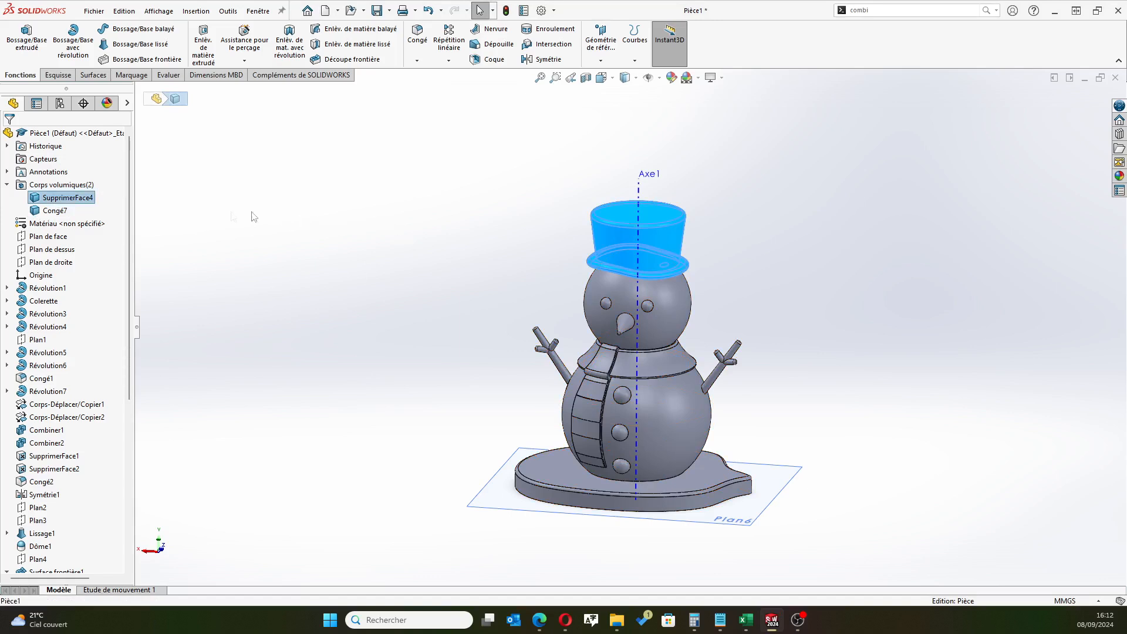
left_click(440, 265)
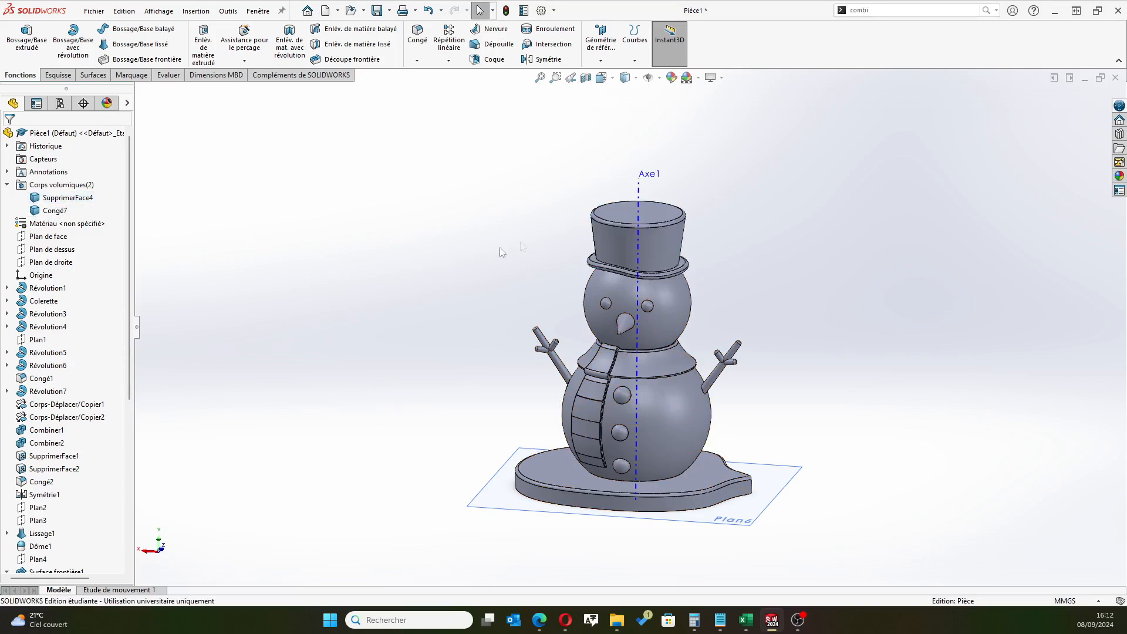
left_click(608, 232)
left_click(468, 264)
left_click(62, 198)
left_click(58, 211)
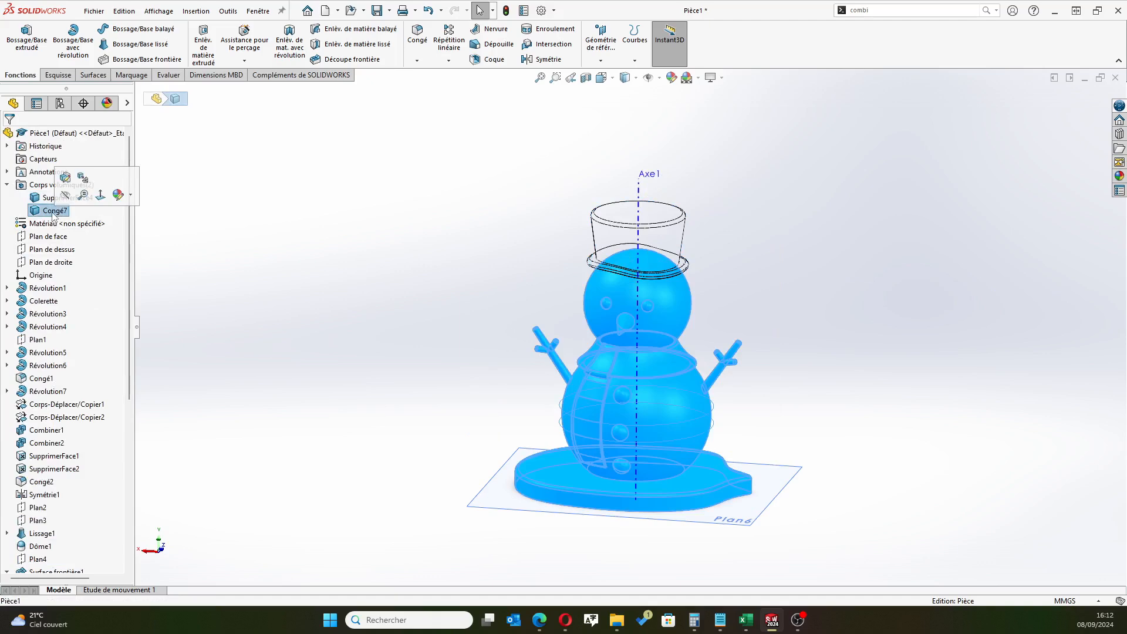
Open the material library for the whole part and browse to the standard SOLIDWORKS material categories
left_click(60, 134)
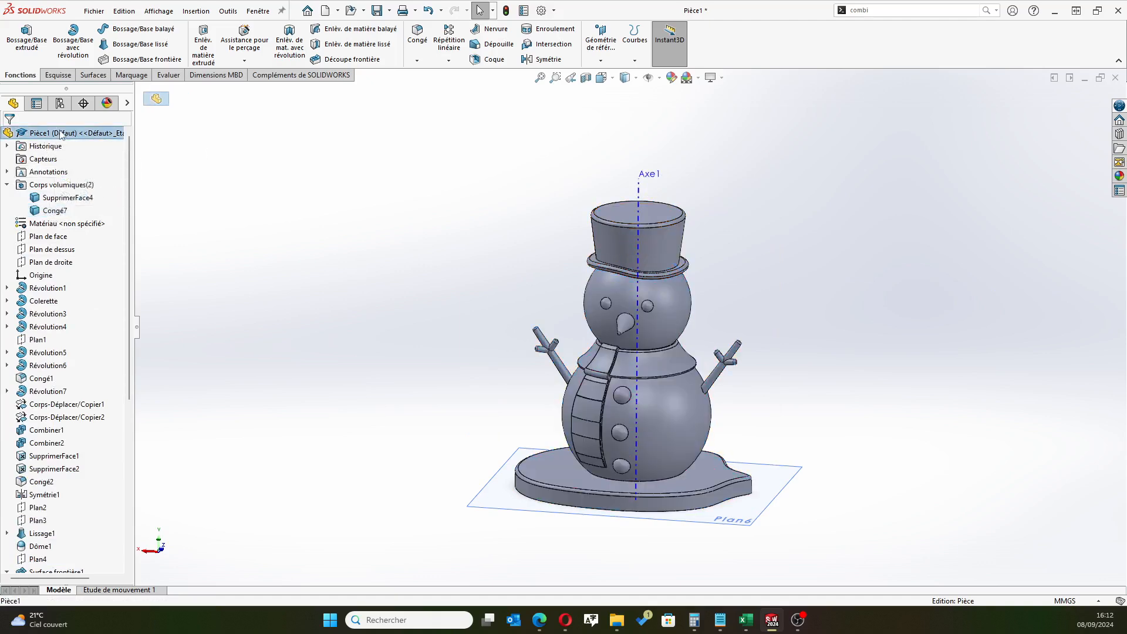
right_click(61, 134)
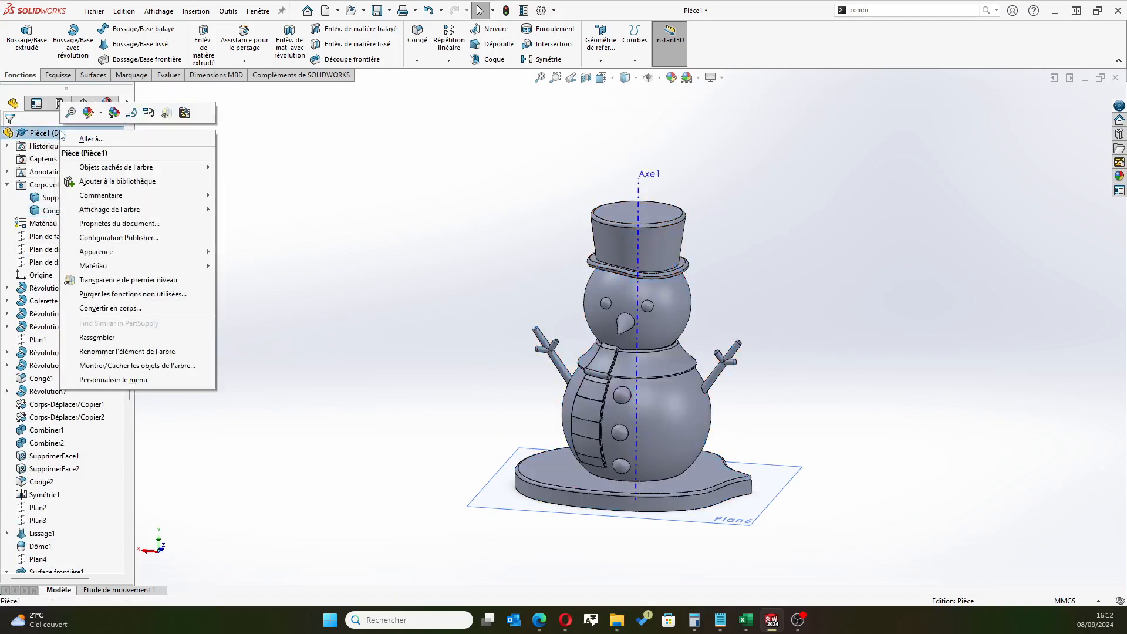
mouse_move(176, 265)
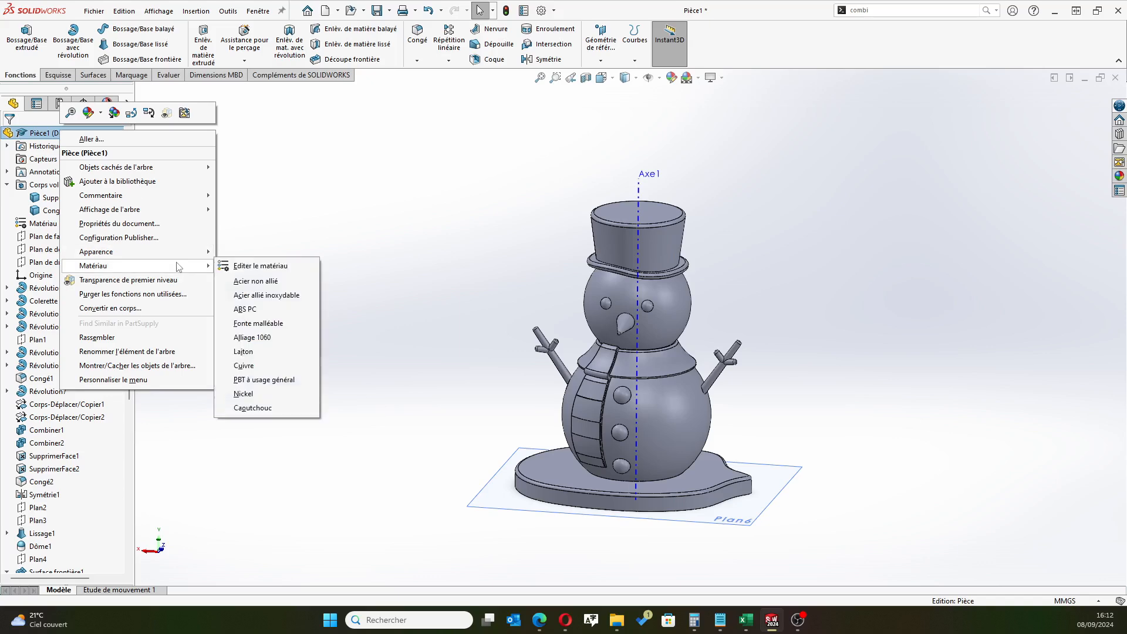
left_click(244, 270)
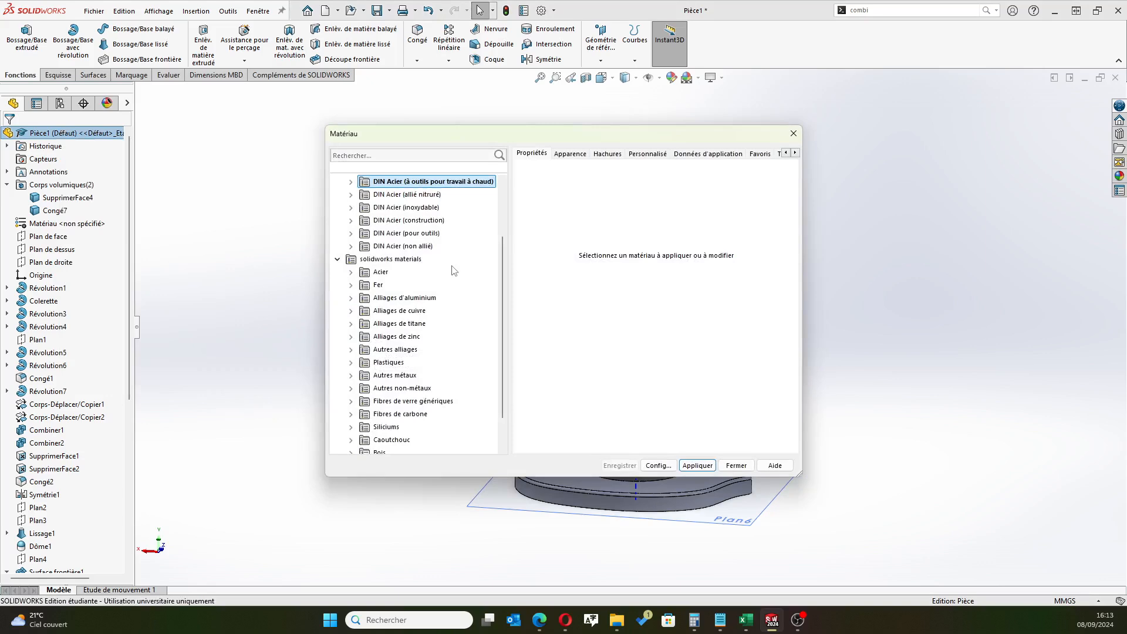
scroll(442, 333, "down", 1)
scroll(428, 364, "up", 3)
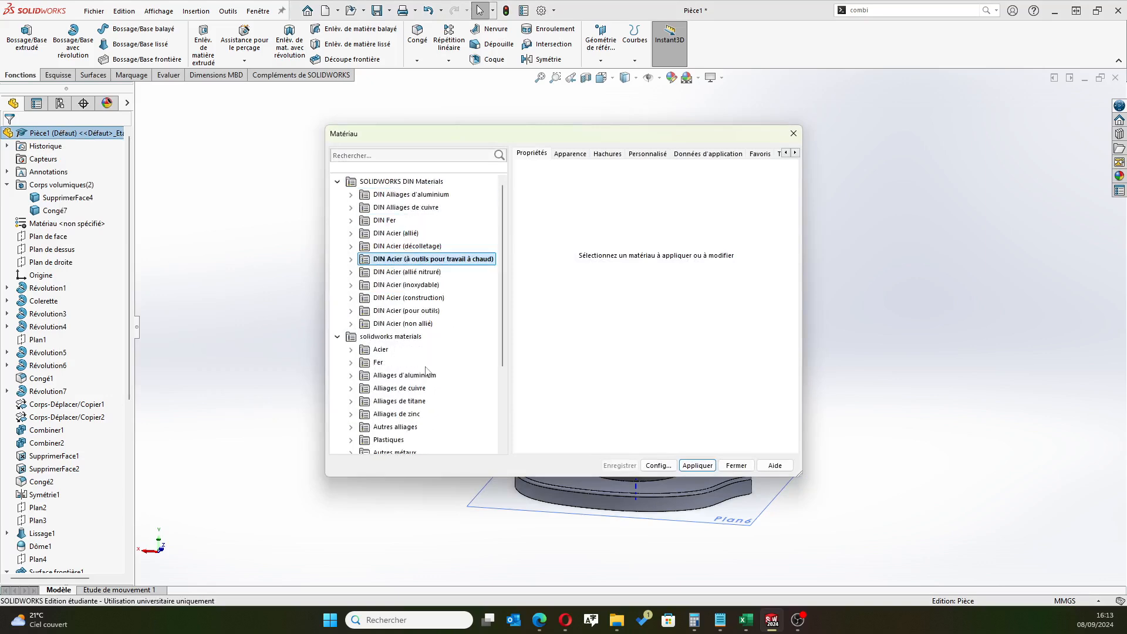
scroll(420, 355, "down", 3)
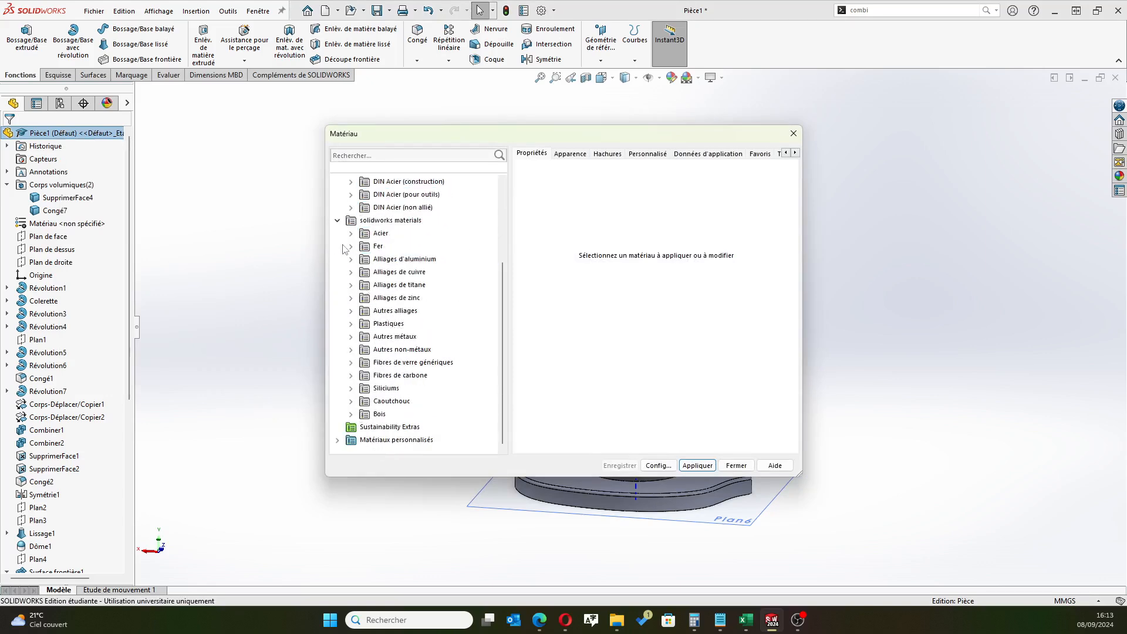
Assign PET from the plastics category as the part's material and close the material library
left_click(350, 324)
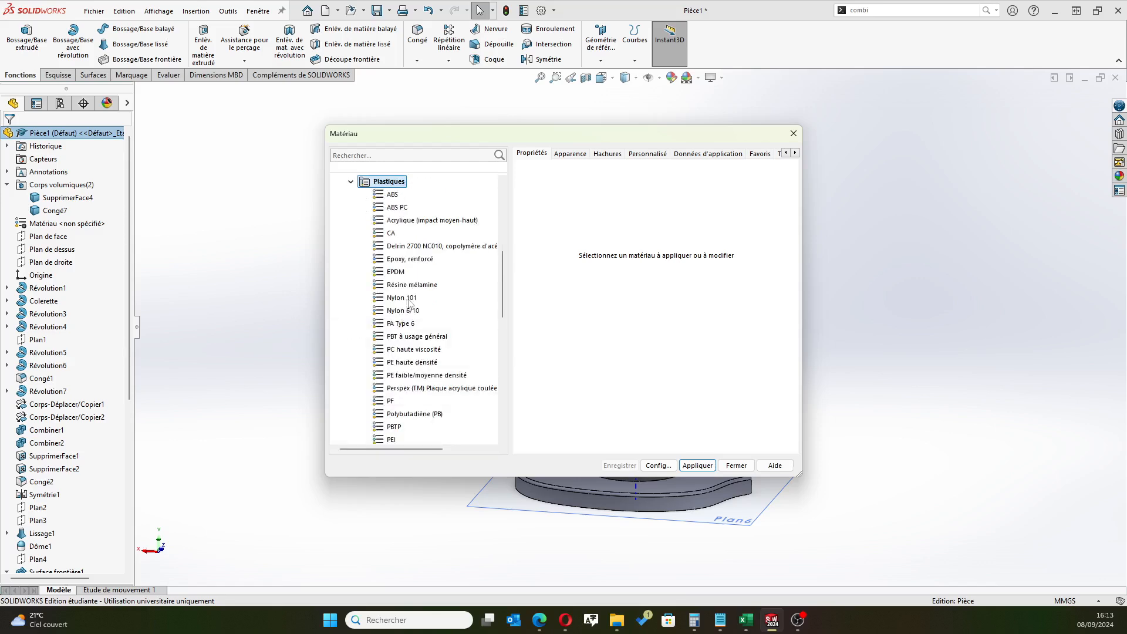
scroll(442, 285, "down", 1)
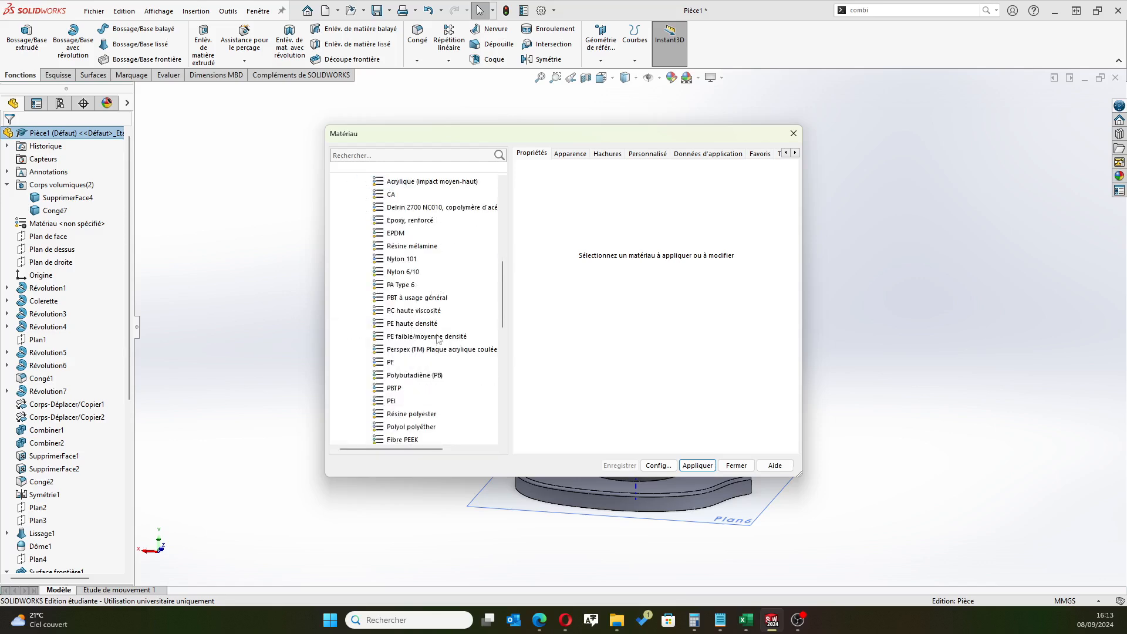
scroll(479, 307, "down", 2)
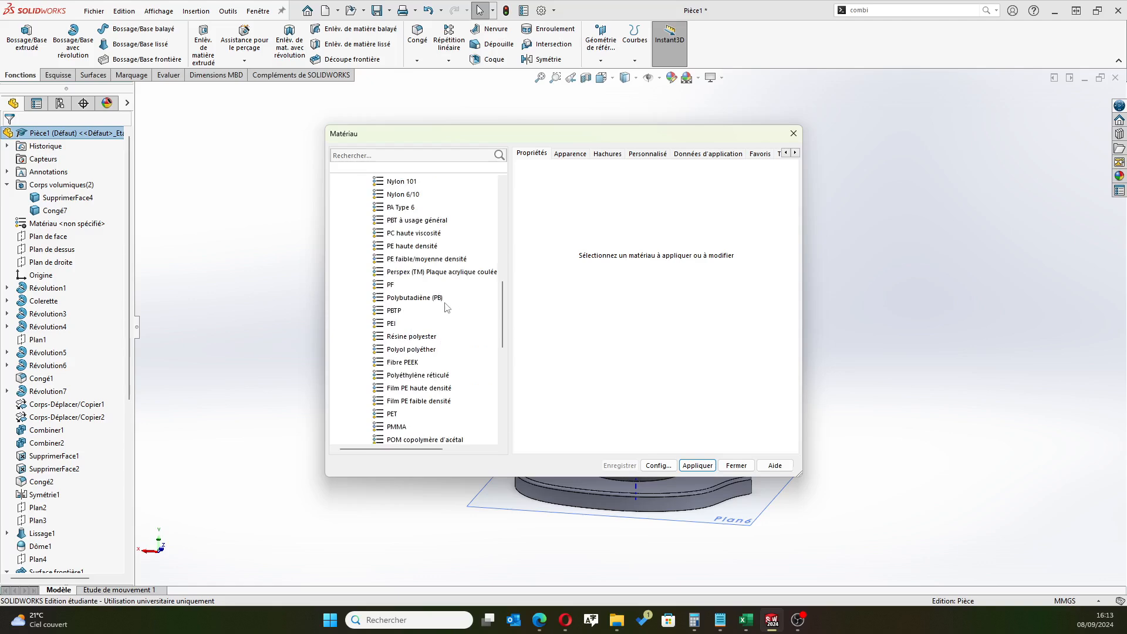
scroll(452, 326, "down", 1)
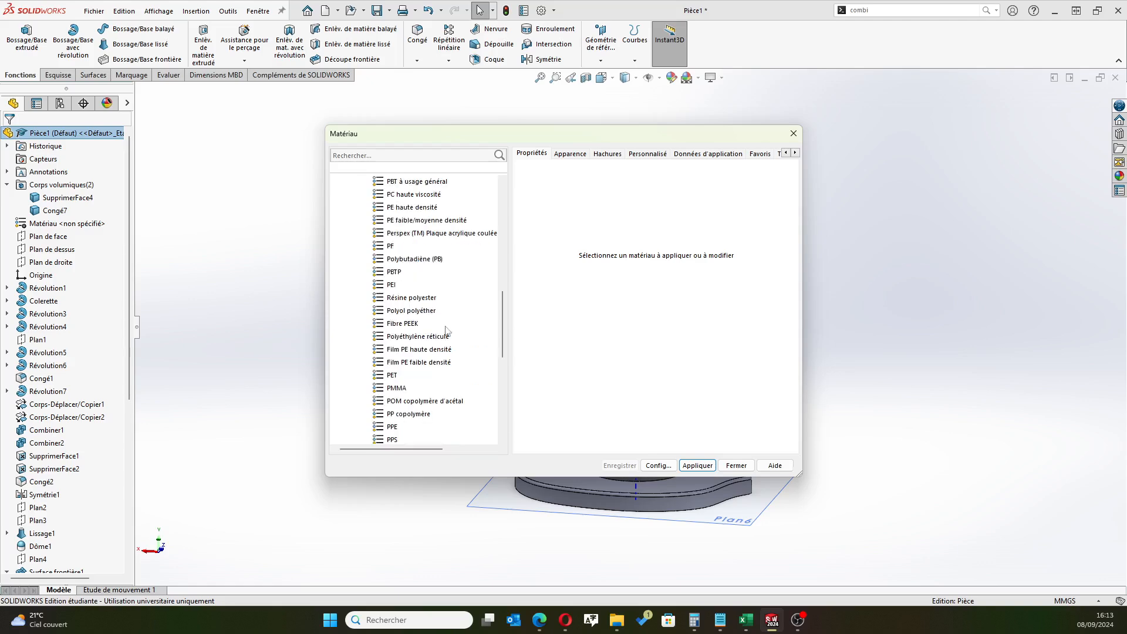
left_click(392, 375)
left_click(697, 465)
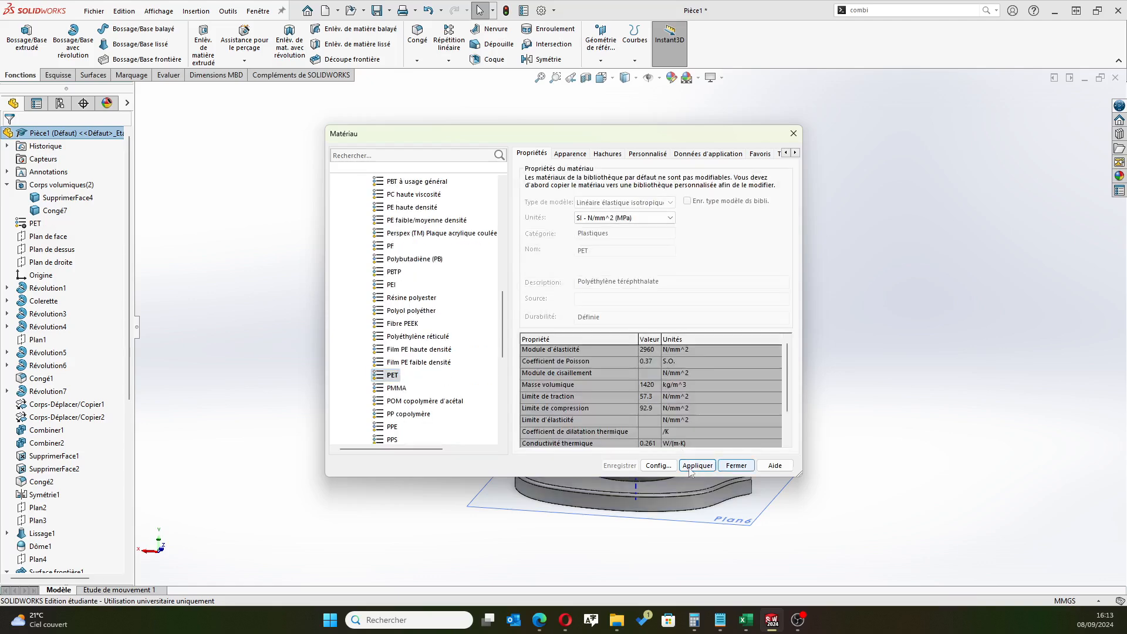
left_click(736, 466)
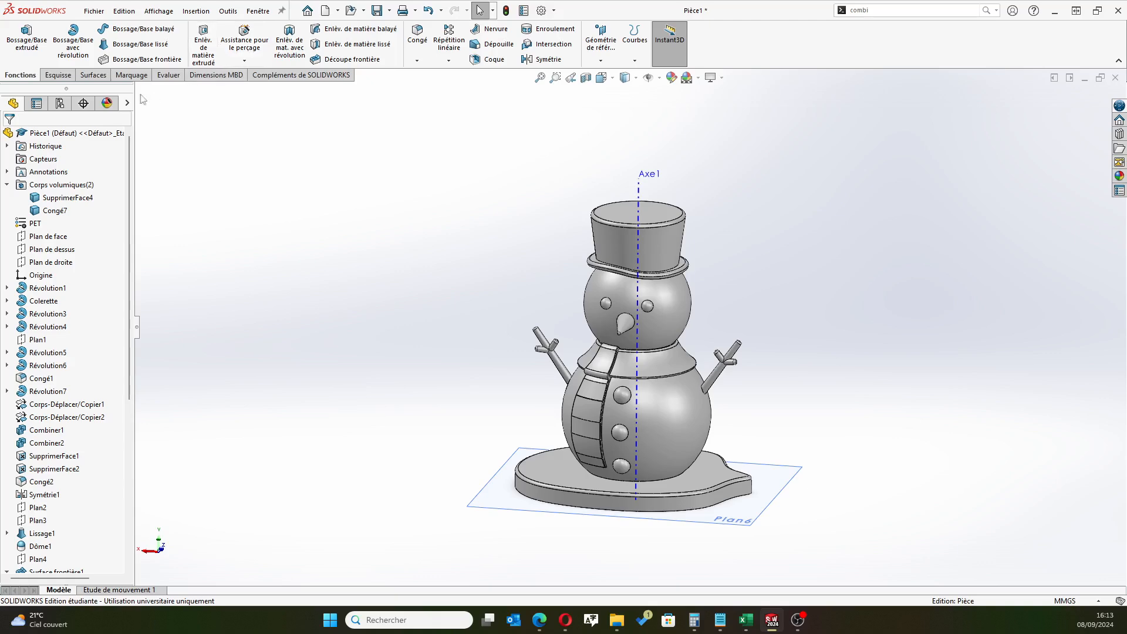
Calculate the mass properties of the whole part and move the results clear of the feature tree
left_click(165, 77)
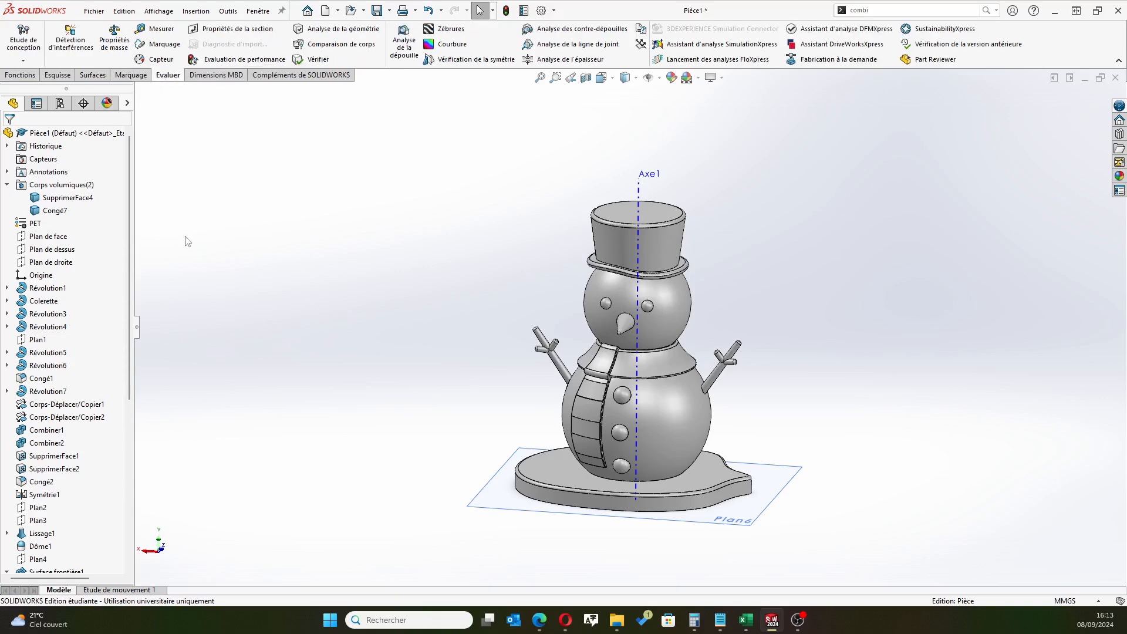
left_click(115, 40)
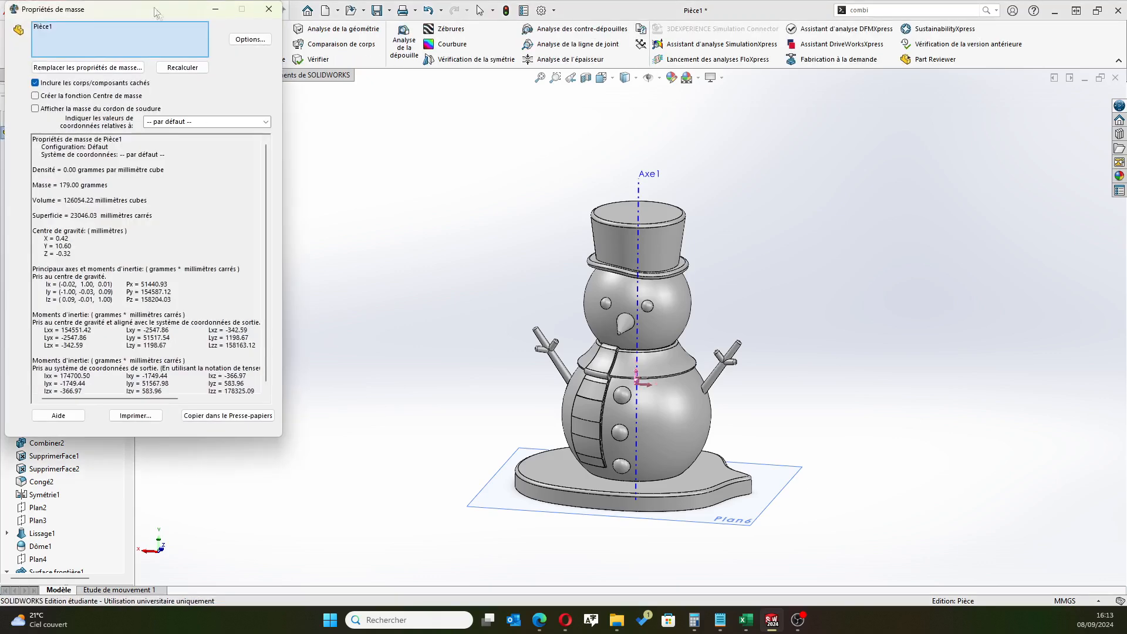
left_click_drag(157, 12, 264, 108)
Examine the centre of gravity on the snowman up close and from several angles, and close the mass properties
middle_click_drag(522, 348, 599, 405)
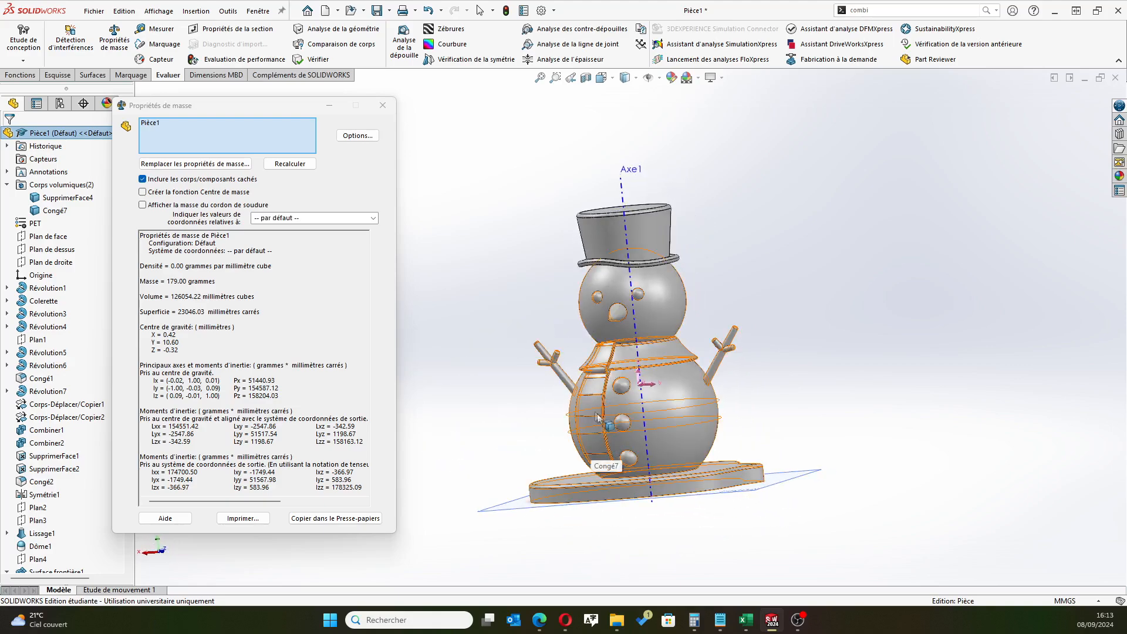
scroll(598, 416, "down", 5)
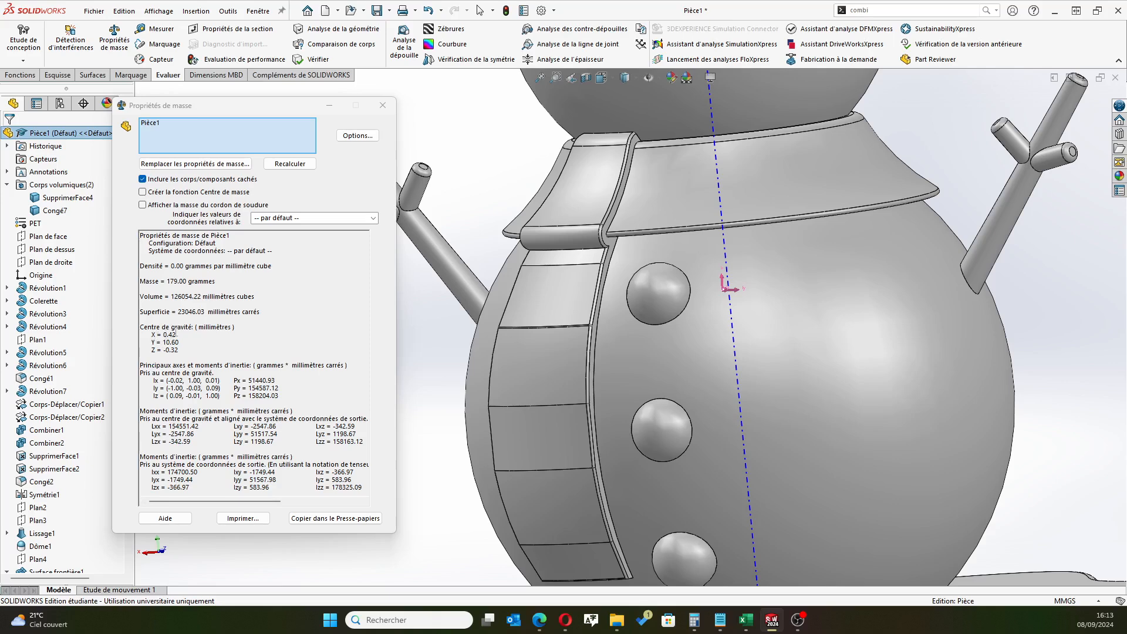
scroll(630, 329, "up", 3)
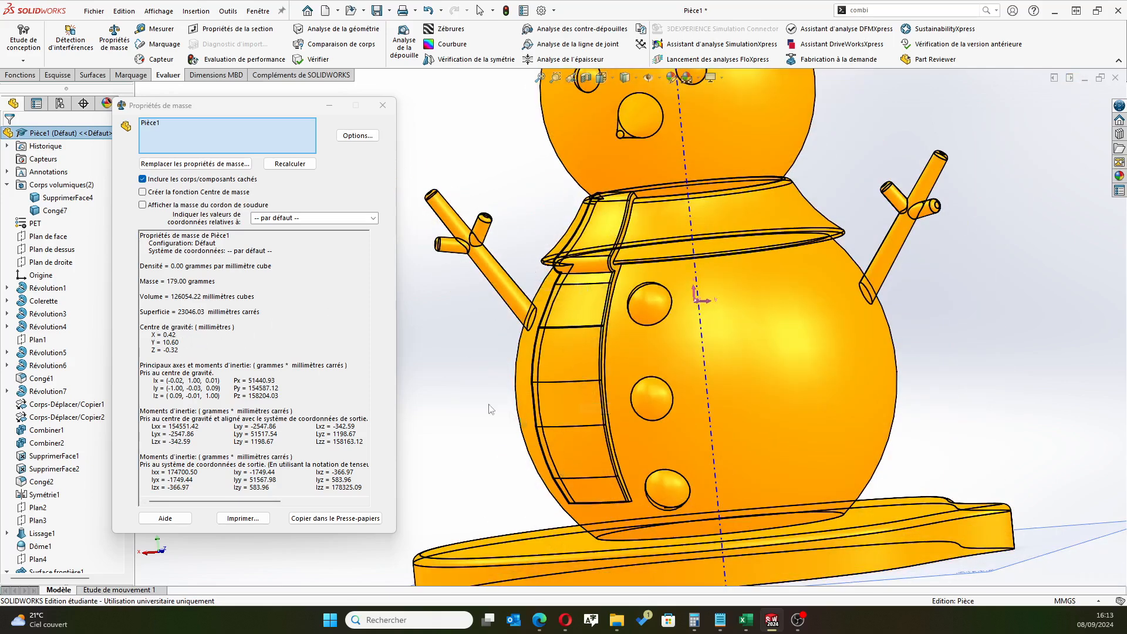
scroll(436, 381, "up", 3)
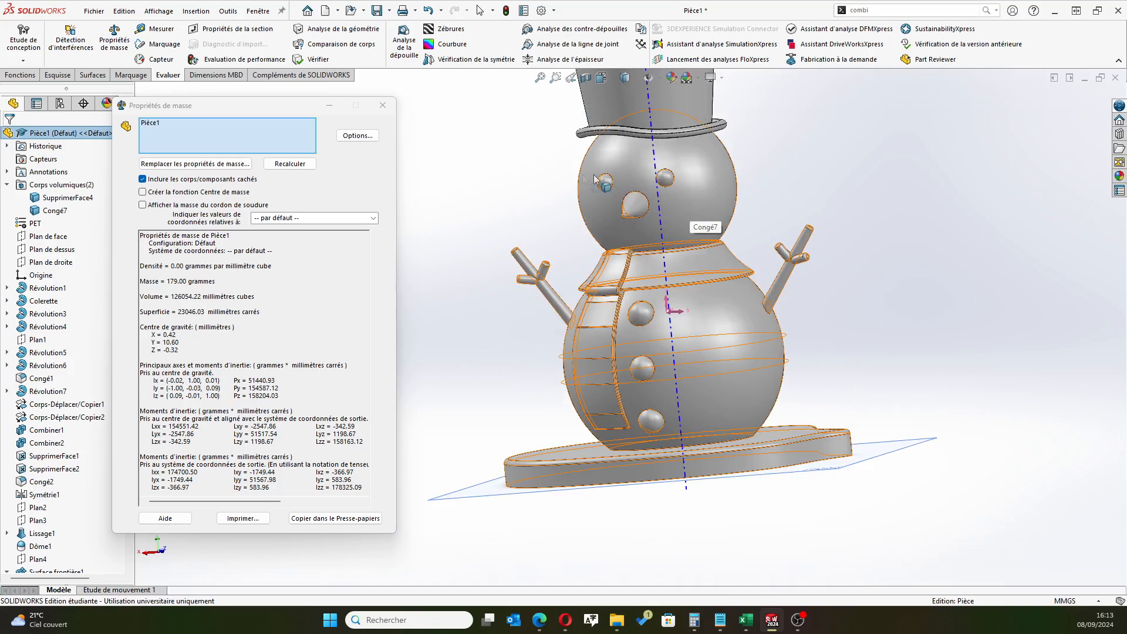
scroll(775, 176, "up", 2)
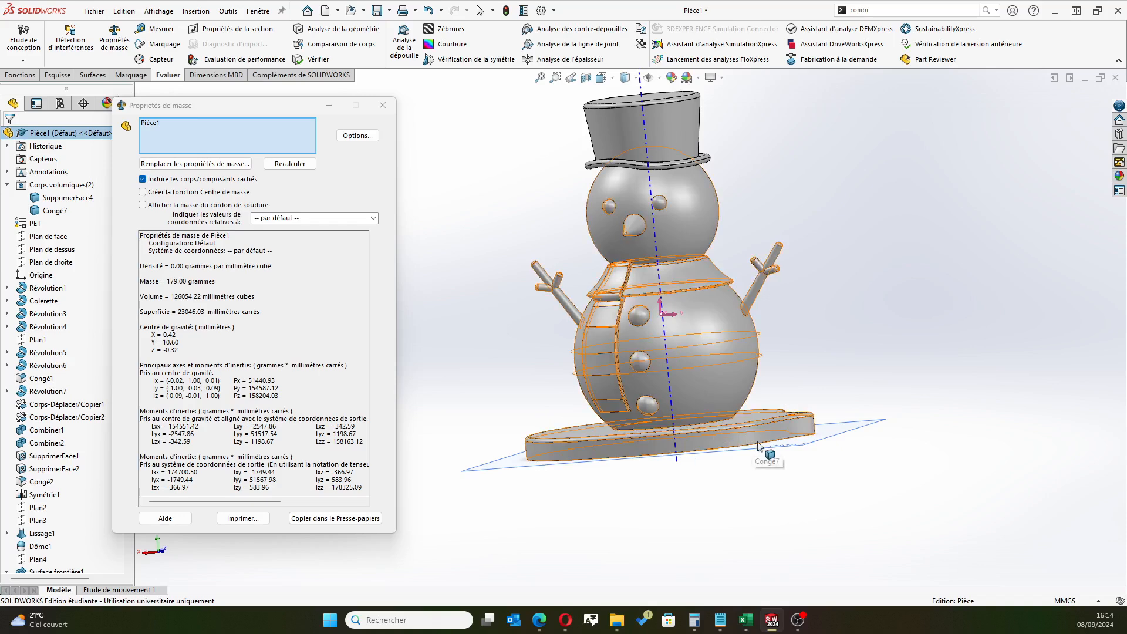
middle_click_drag(878, 293, 695, 305)
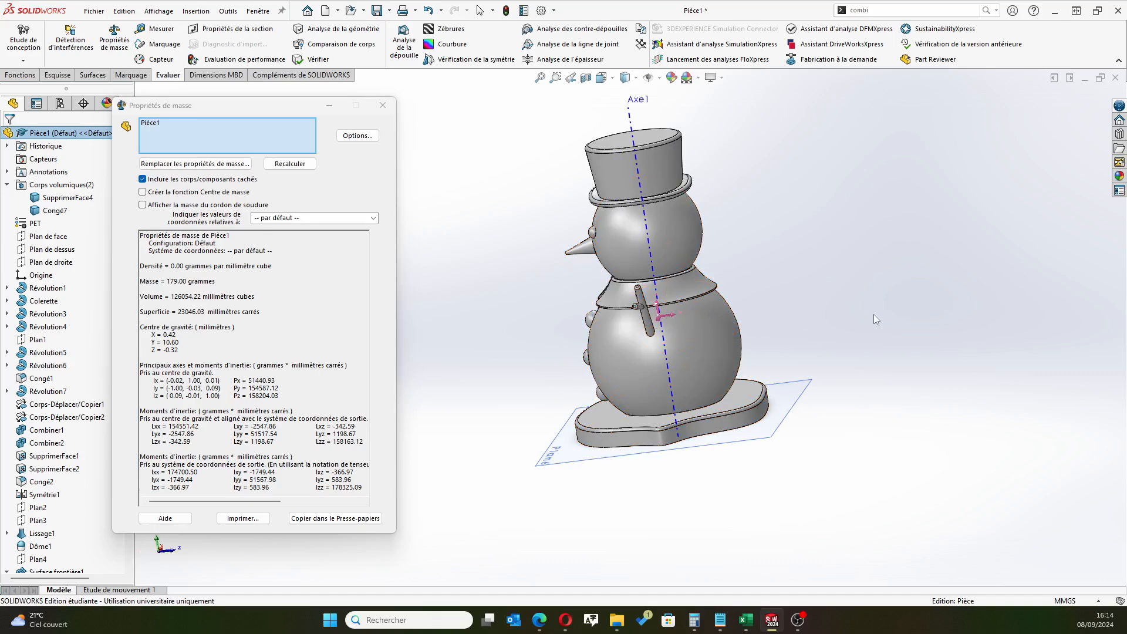
middle_click_drag(640, 231, 867, 283)
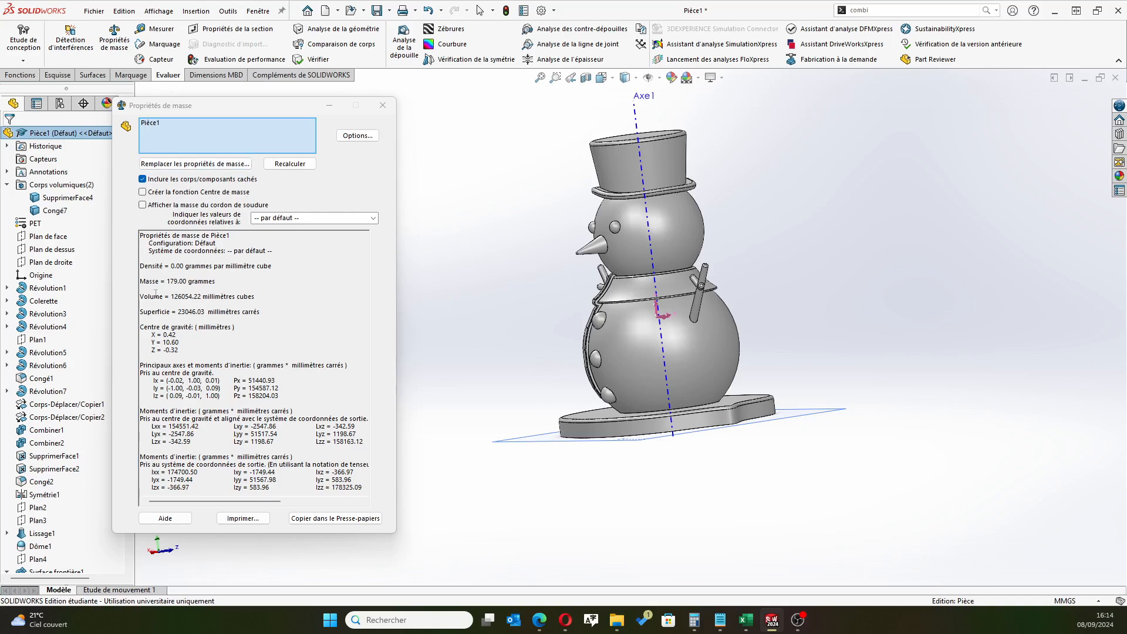
left_click(383, 105)
Apply the semi-gloss black plastic appearance to the hat's solid body
middle_click_drag(443, 449, 573, 453)
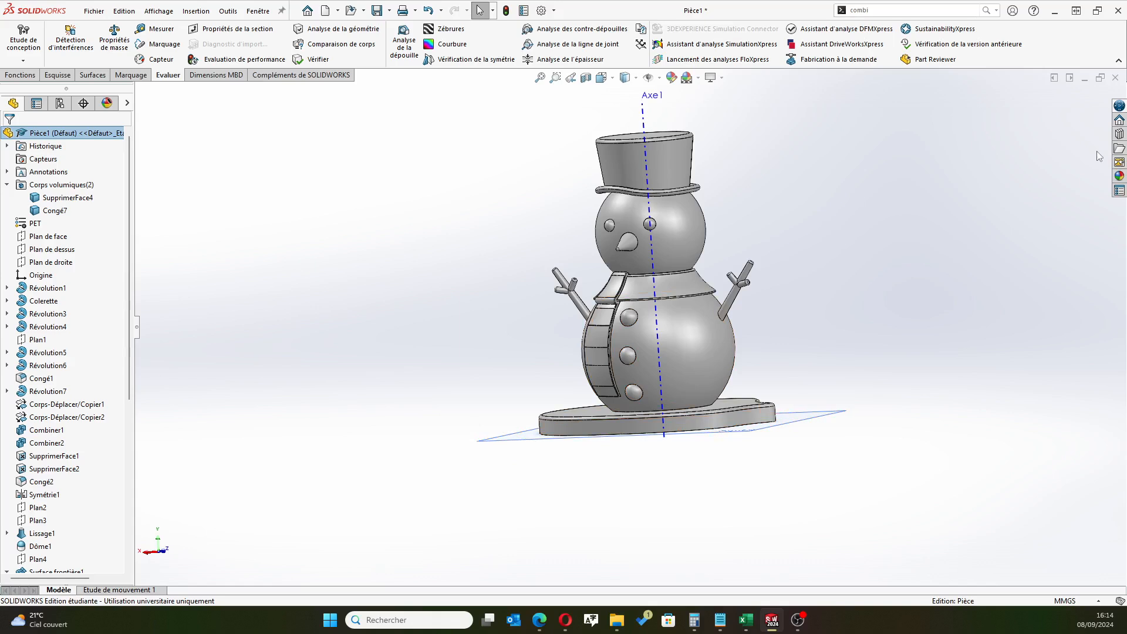
left_click(1119, 175)
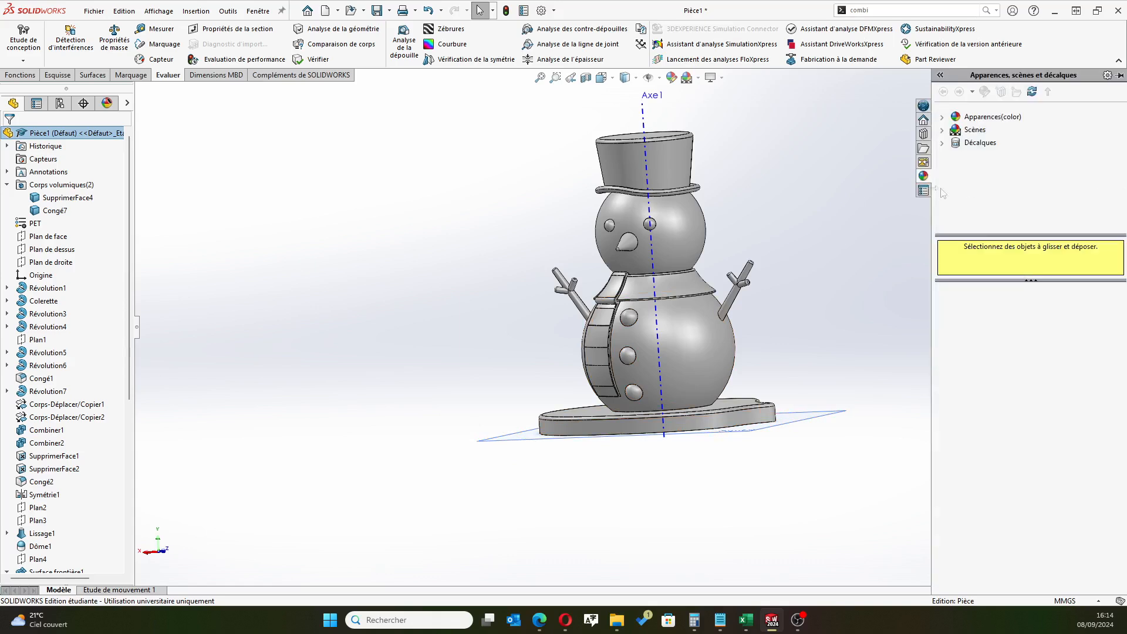
left_click(942, 117)
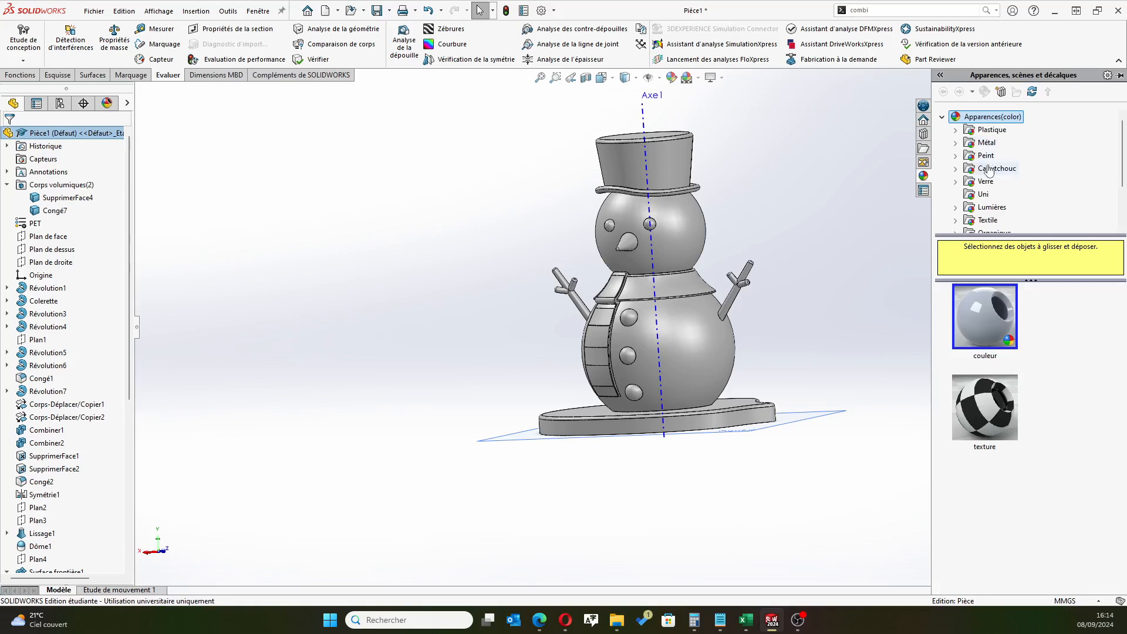
left_click(955, 130)
left_click(1010, 143)
scroll(1009, 399, "down", 5)
scroll(998, 417, "up", 2)
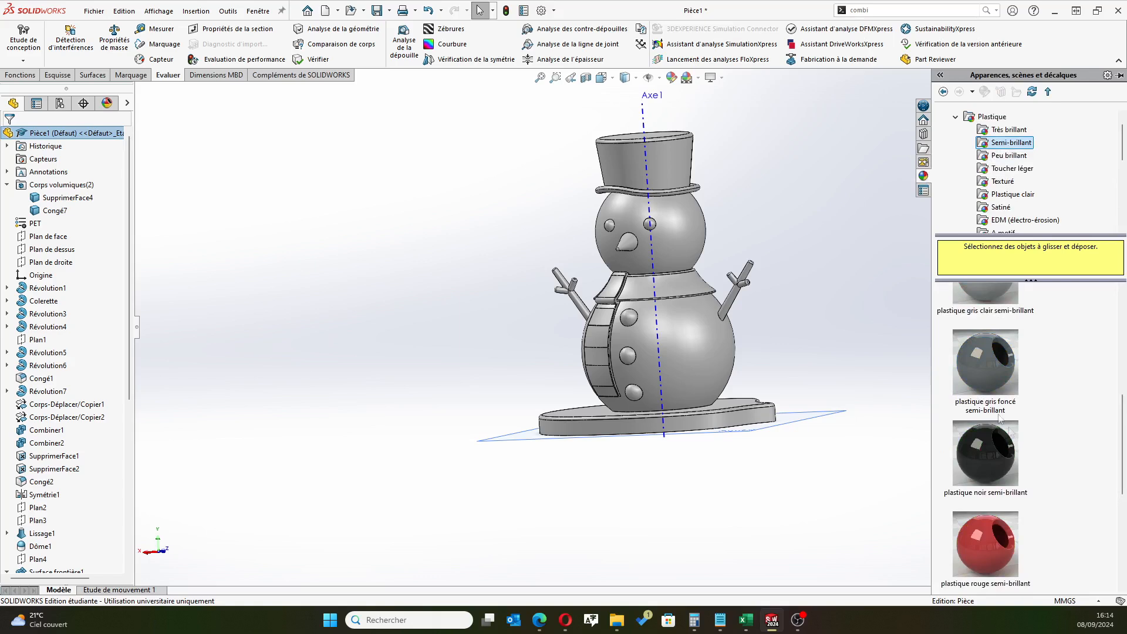
left_click_drag(983, 457, 668, 166)
left_click(668, 167)
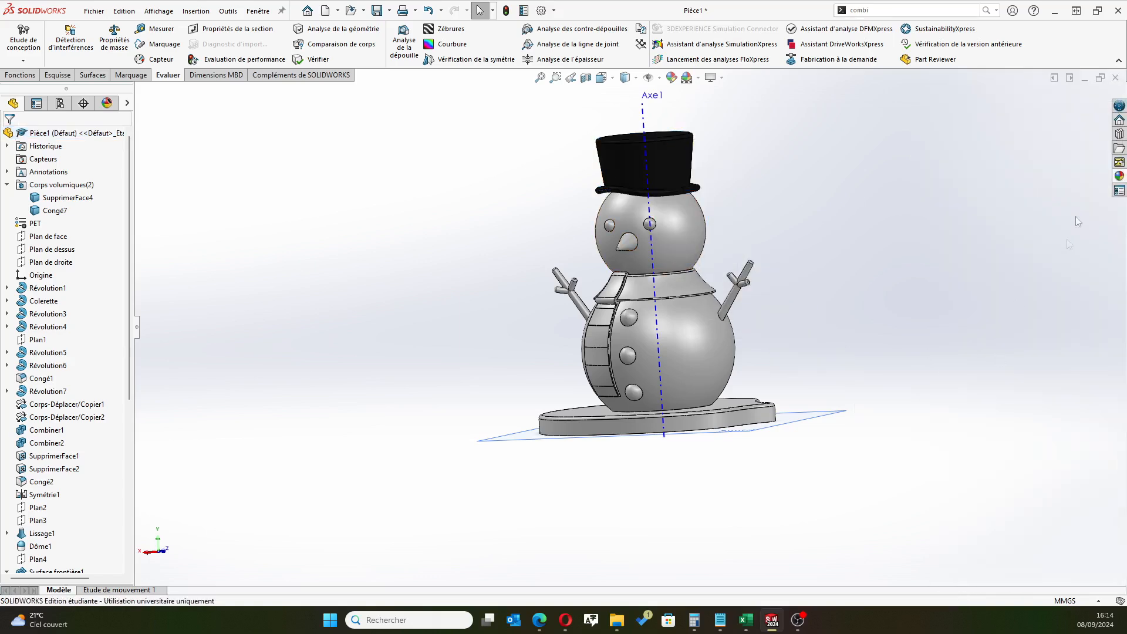
Apply a semi-gloss plastic appearance to the solid body containing the snowman and its base
left_click(1119, 175)
scroll(1022, 428, "down", 3)
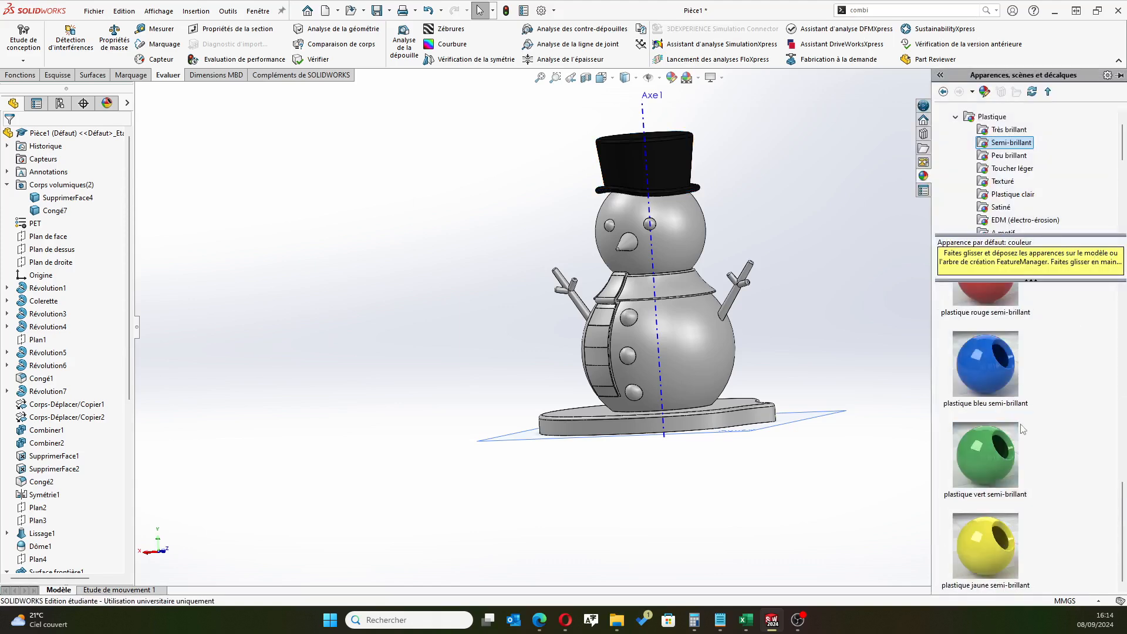
scroll(1022, 428, "up", 5)
left_click_drag(972, 303, 705, 355)
left_click(708, 353)
middle_click_drag(455, 330, 457, 352)
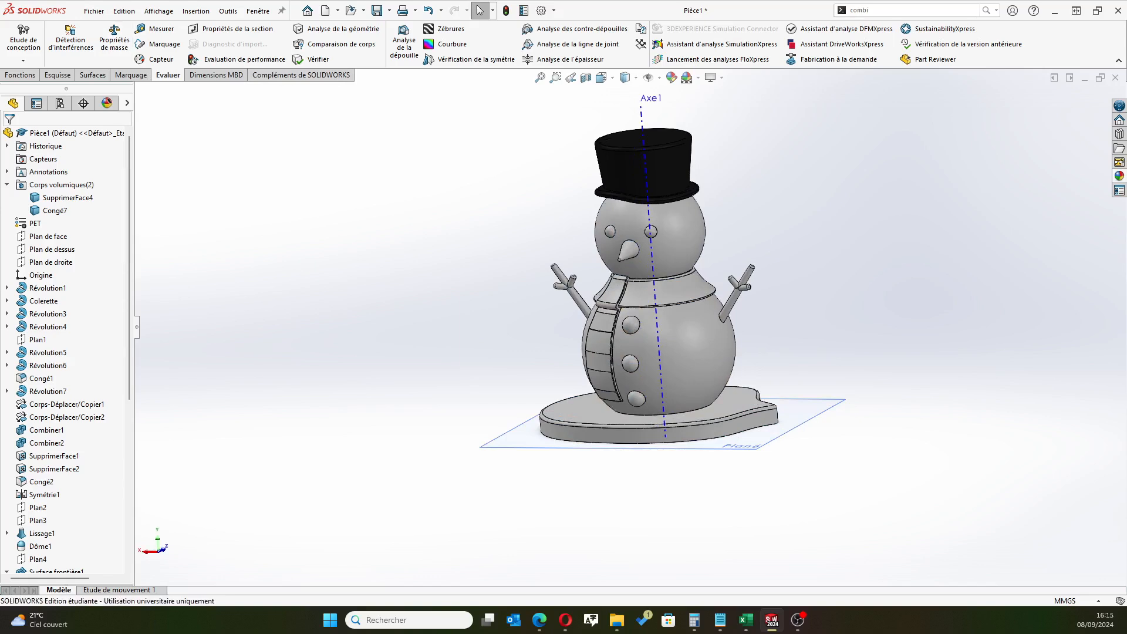
Start saving the part under a new name, and create and open a folder named Bonhomme de neige inside Objets 3D
left_click(94, 11)
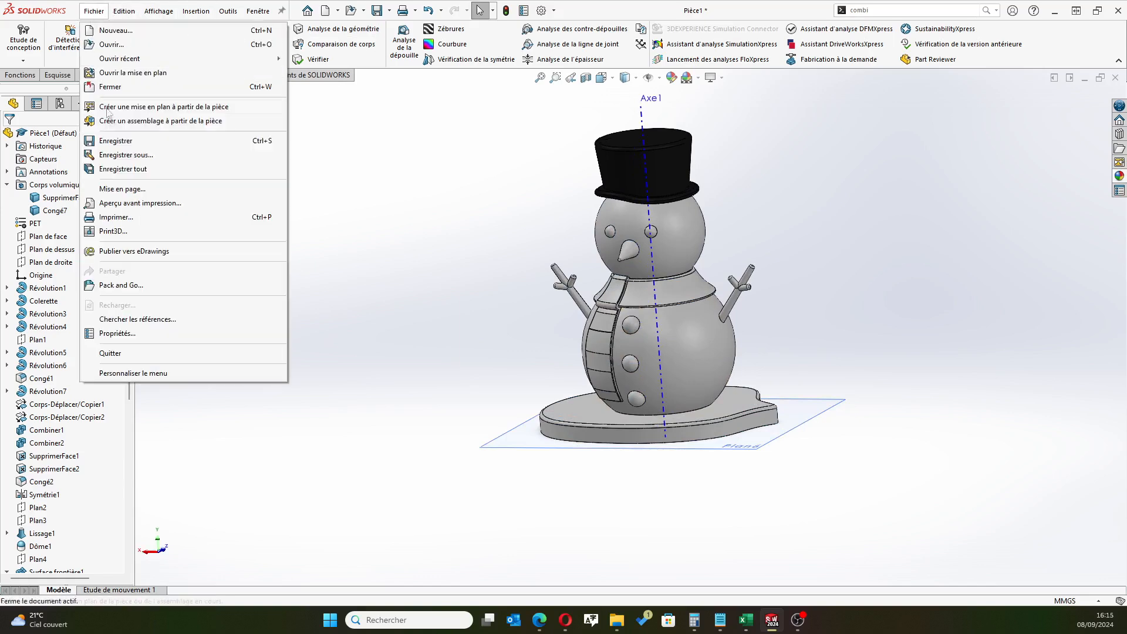
left_click(127, 155)
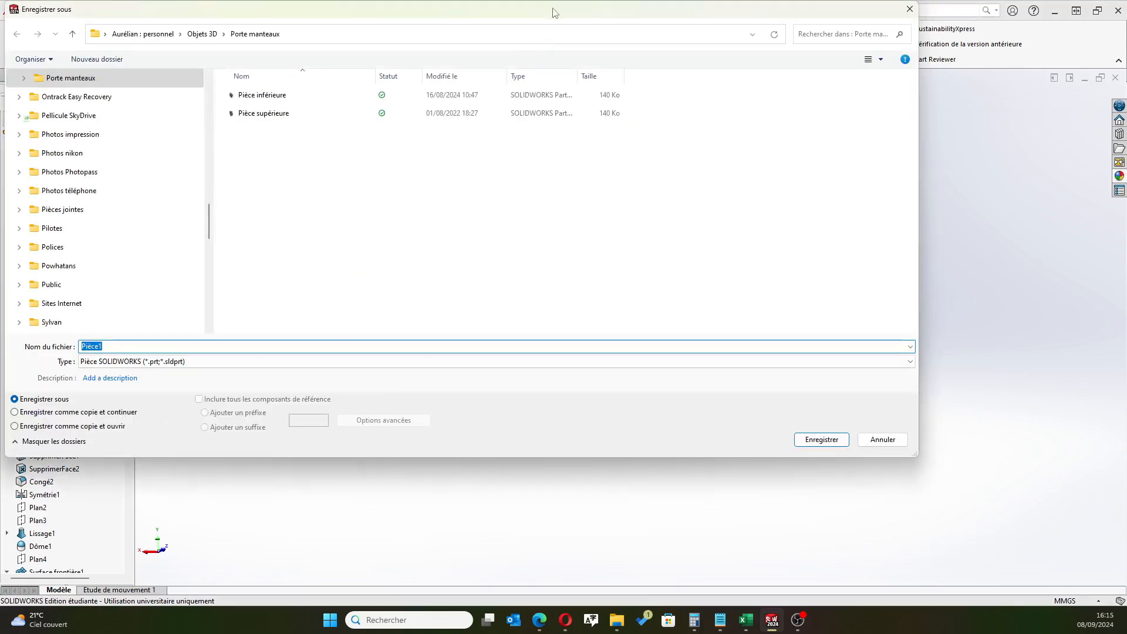
left_click_drag(555, 12, 630, 53)
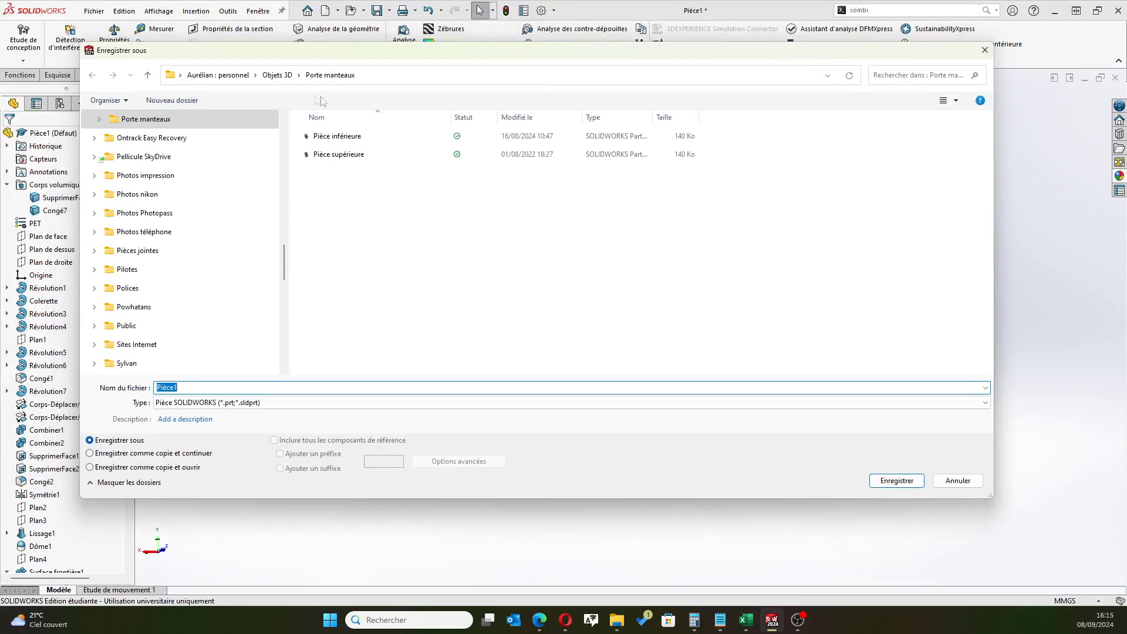
left_click(277, 75)
left_click(198, 100)
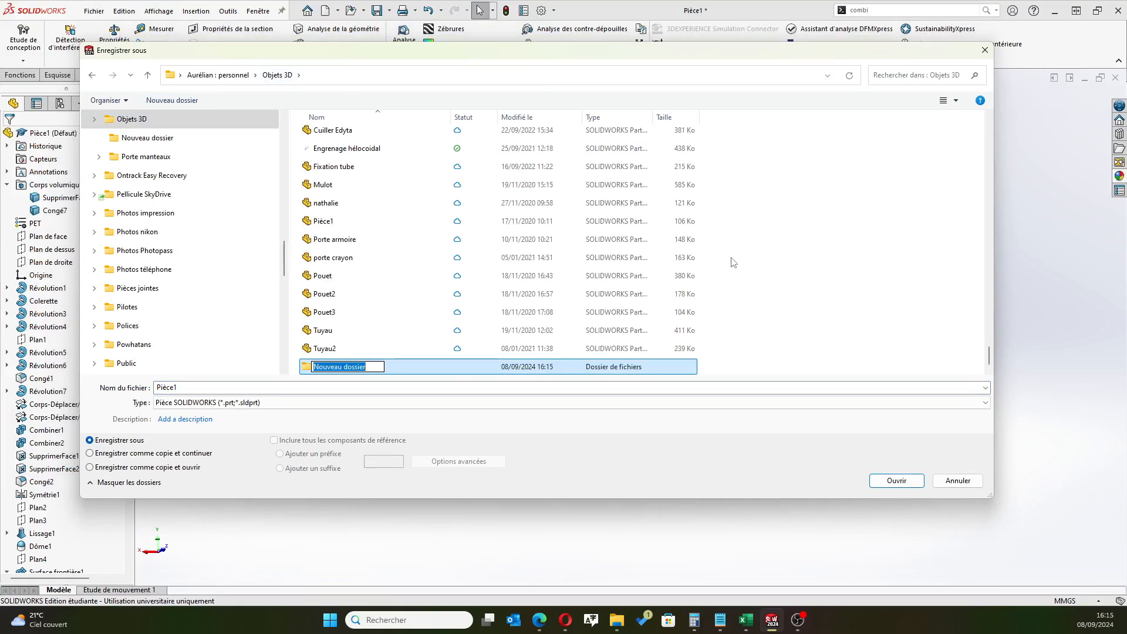
type("Bonhomme de neige")
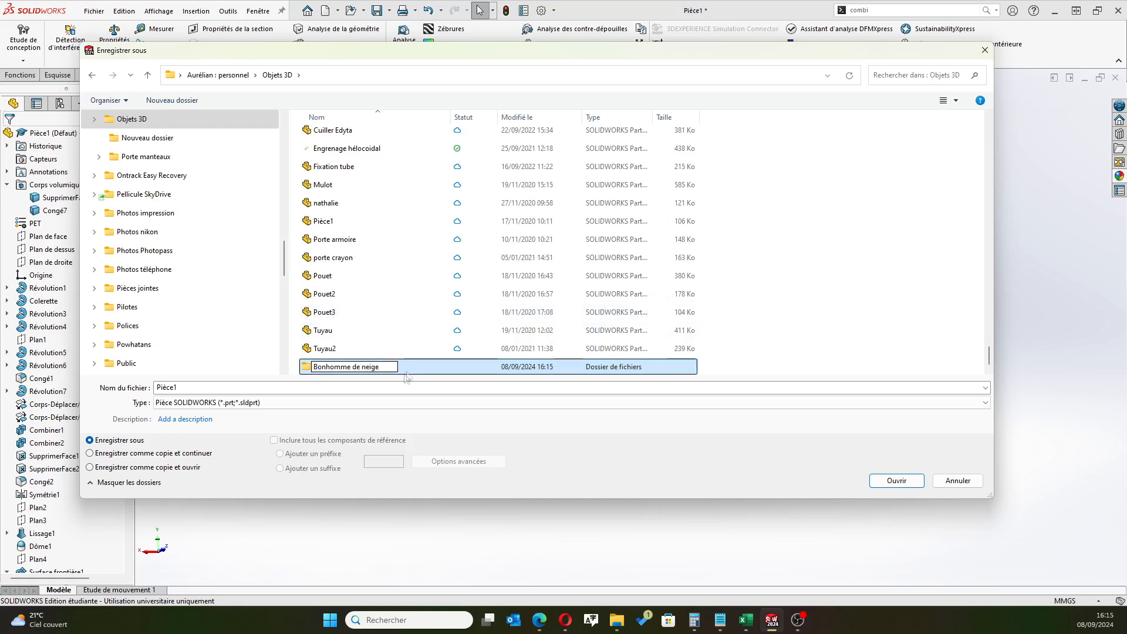
key("Return")
key("Return")
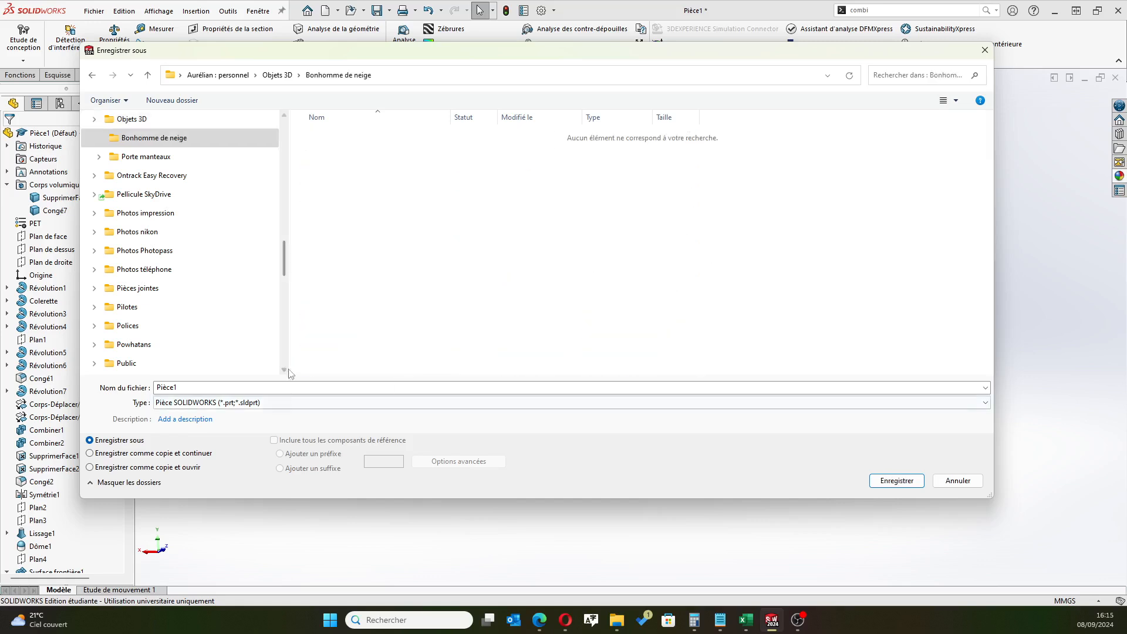
Name the part file Bonhomme de neige and save it in the Bonhomme de neige folder
left_click(279, 390)
key("BackSpace")
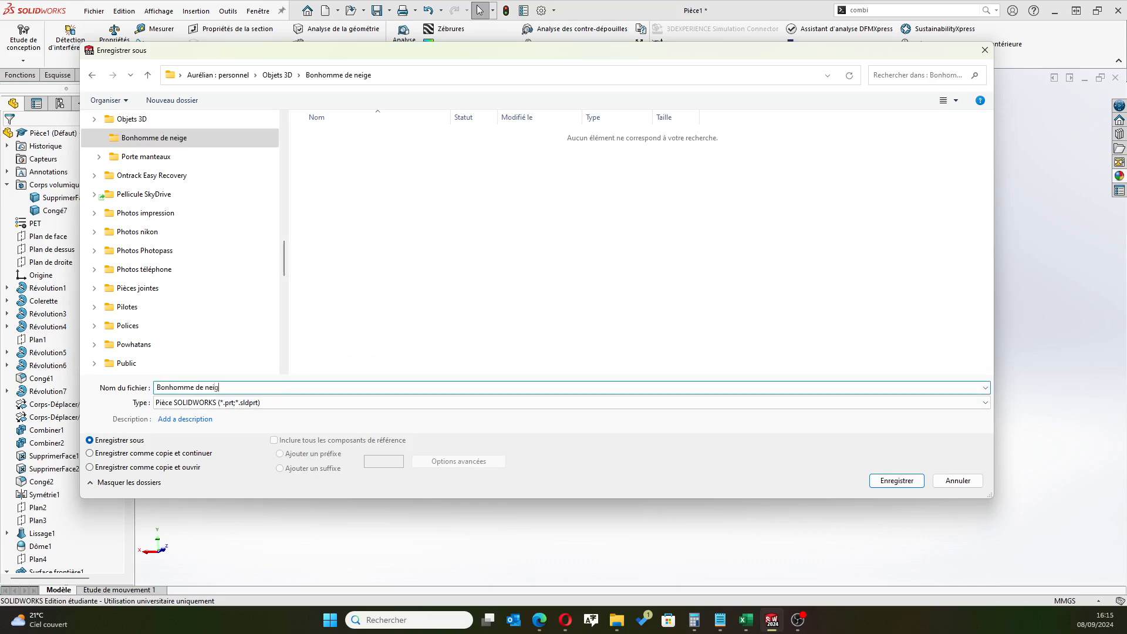
left_click(883, 484)
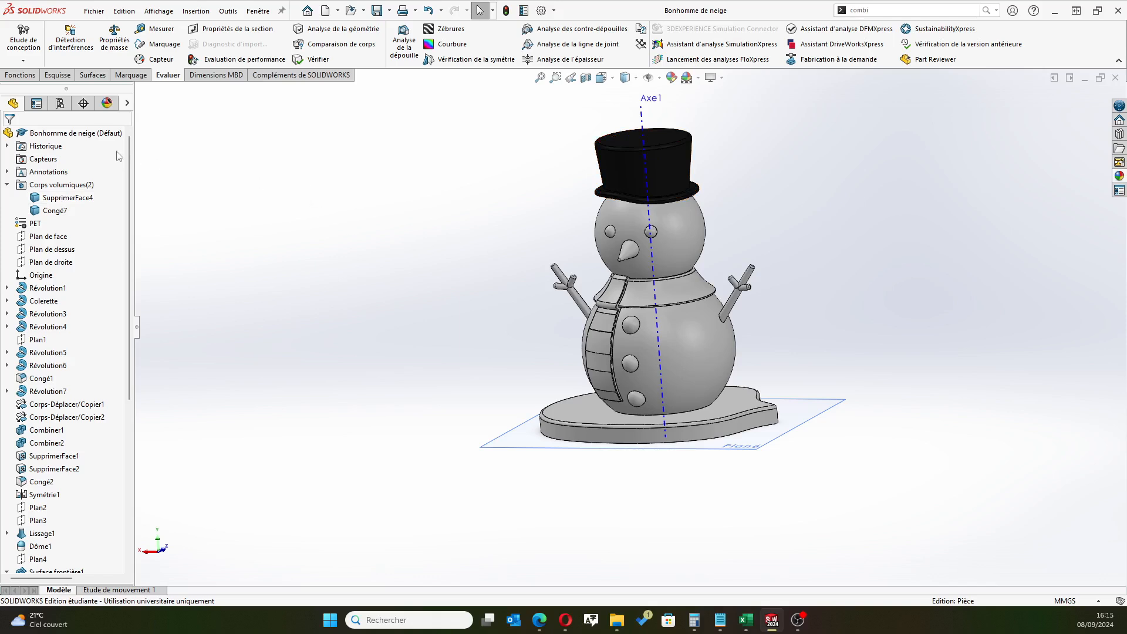
Export the part as Bonhomme de neige in 3D Manufacturing Format (*.3mf), with the custom resolution's deviation tolerance set to 0.00920212 mm
left_click(94, 11)
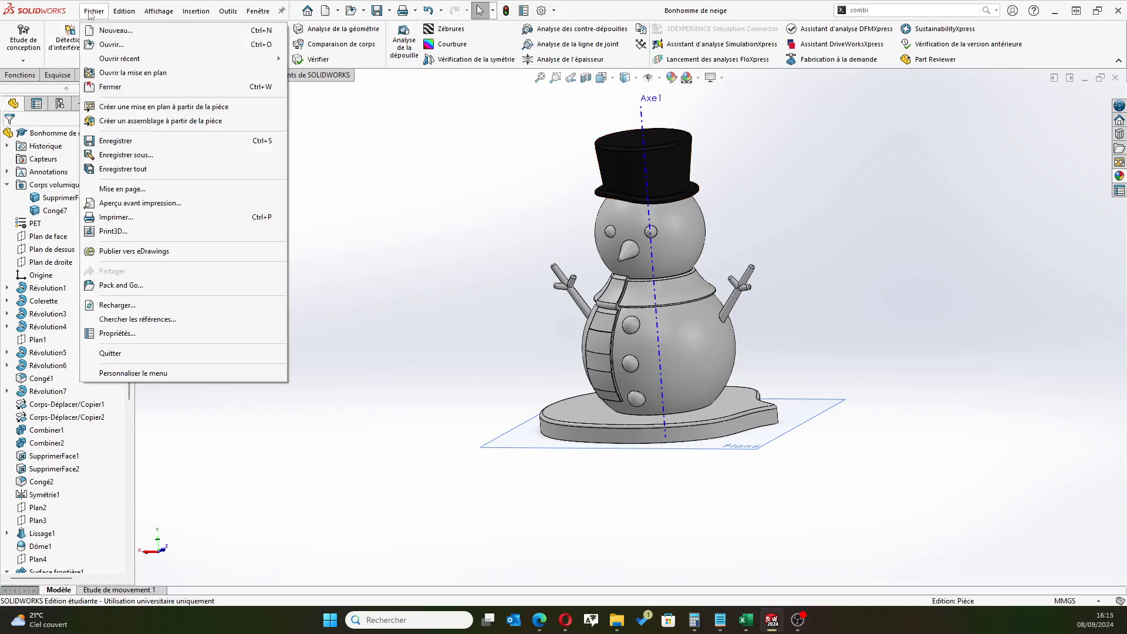
left_click(130, 155)
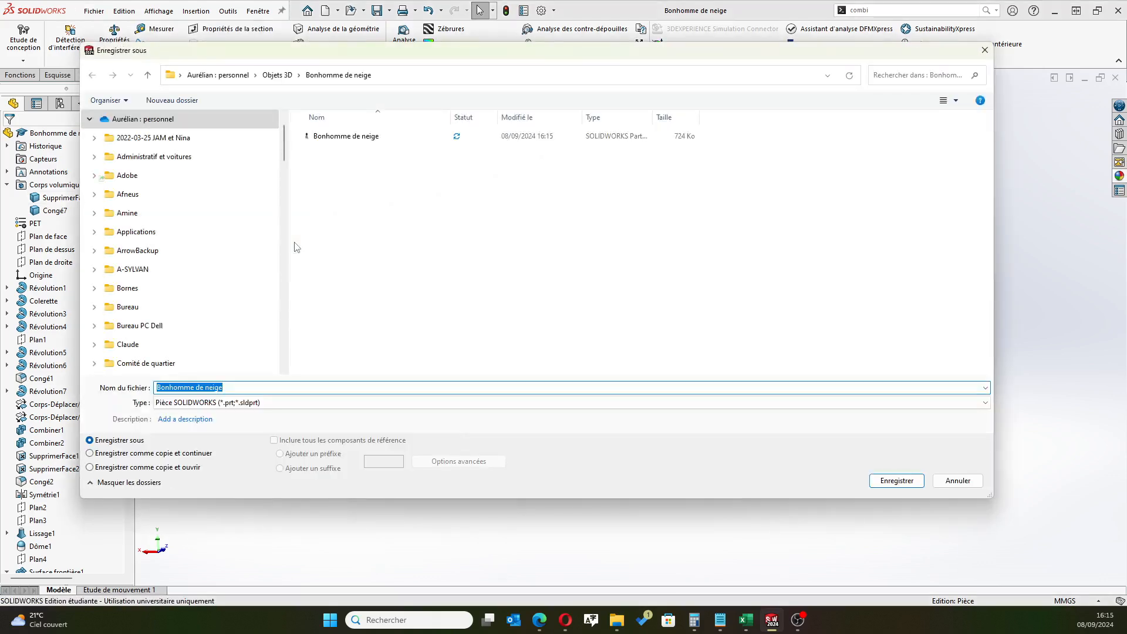
left_click(279, 405)
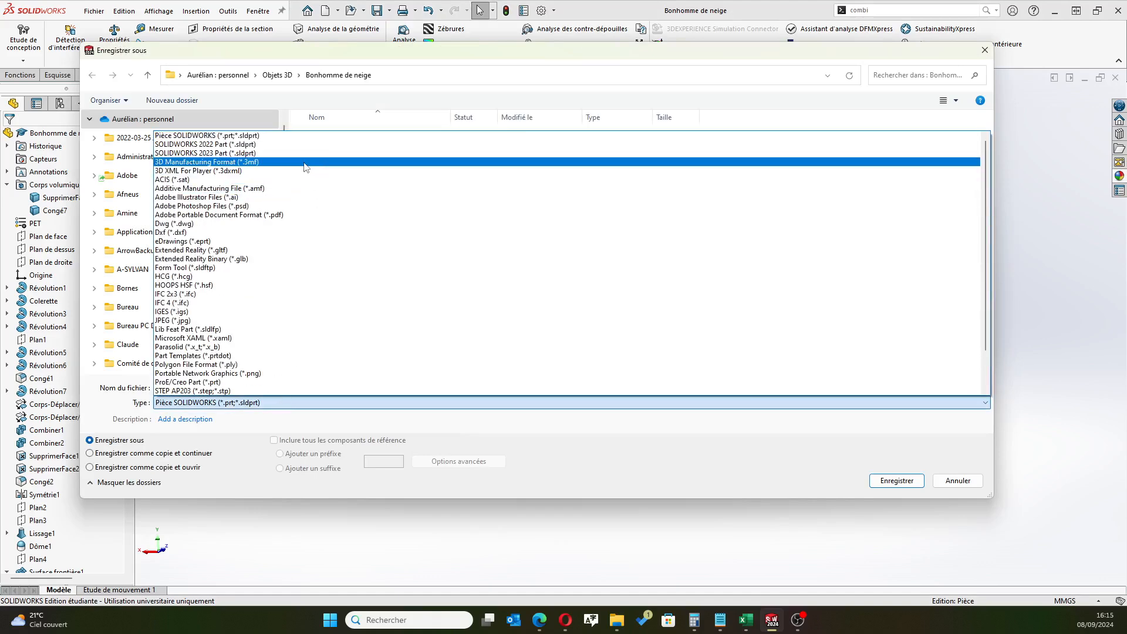
left_click(294, 161)
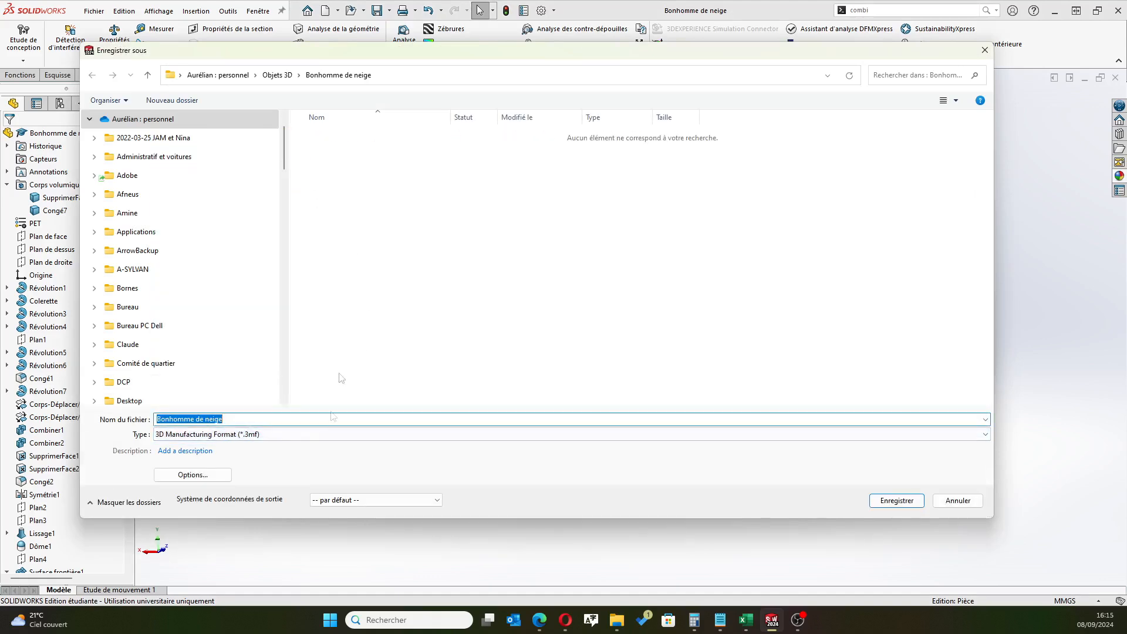
left_click(192, 475)
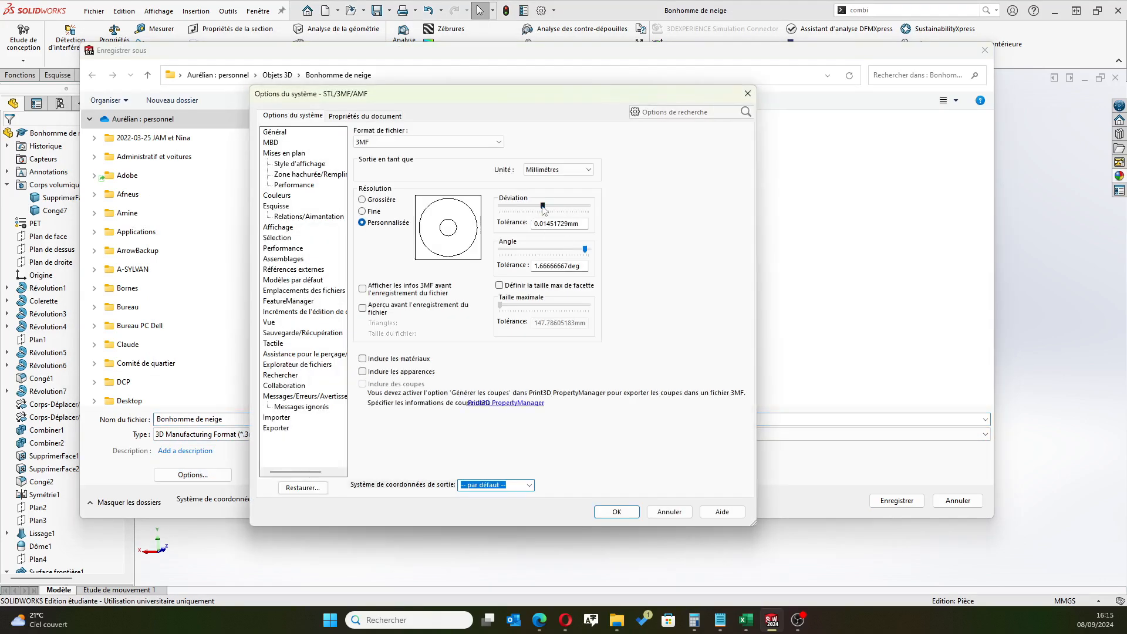
left_click_drag(543, 210, 570, 212)
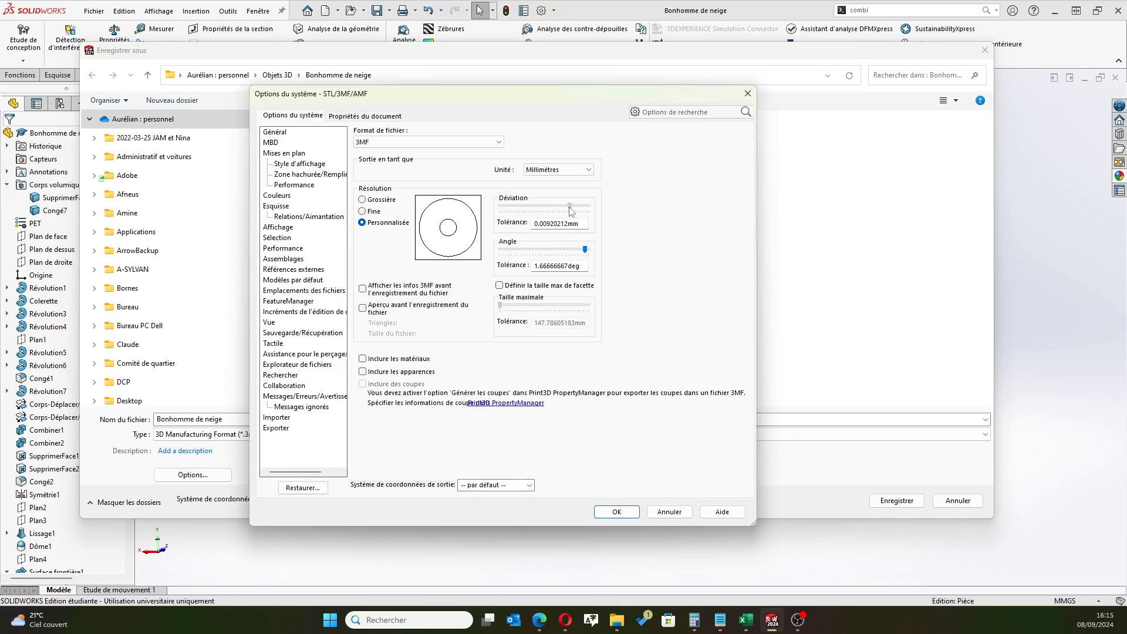
left_click(616, 512)
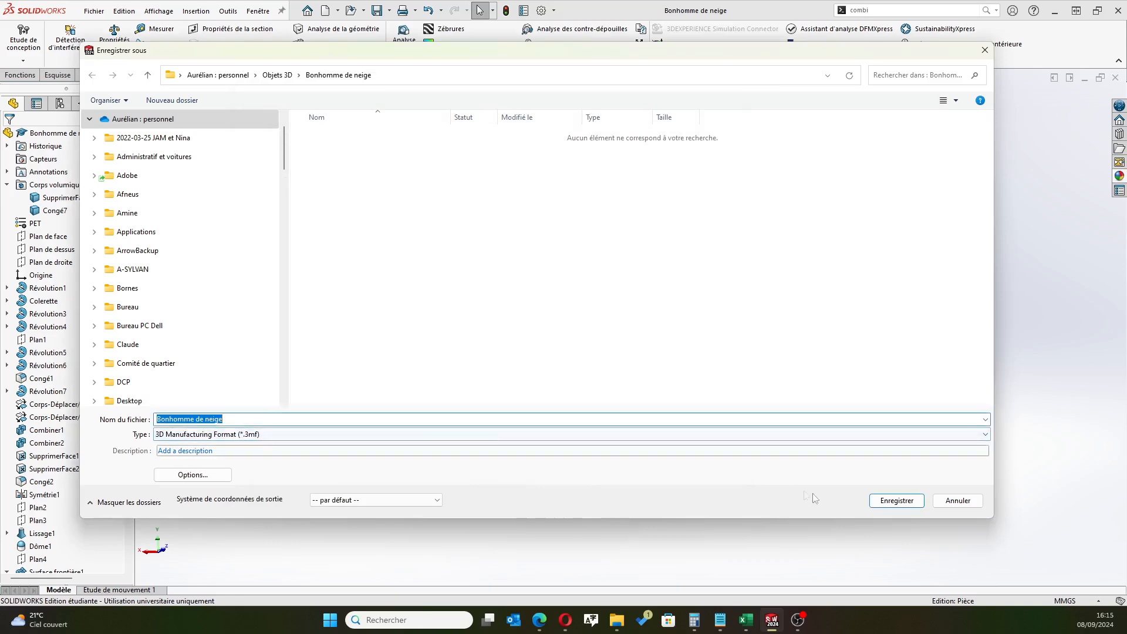
left_click(880, 502)
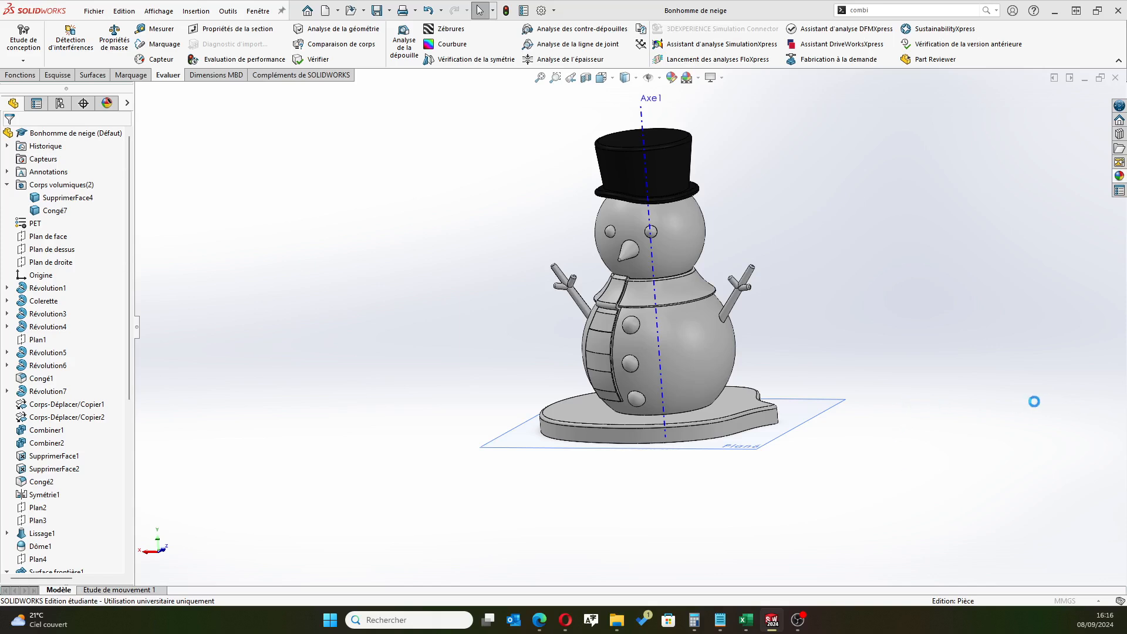
key("super")
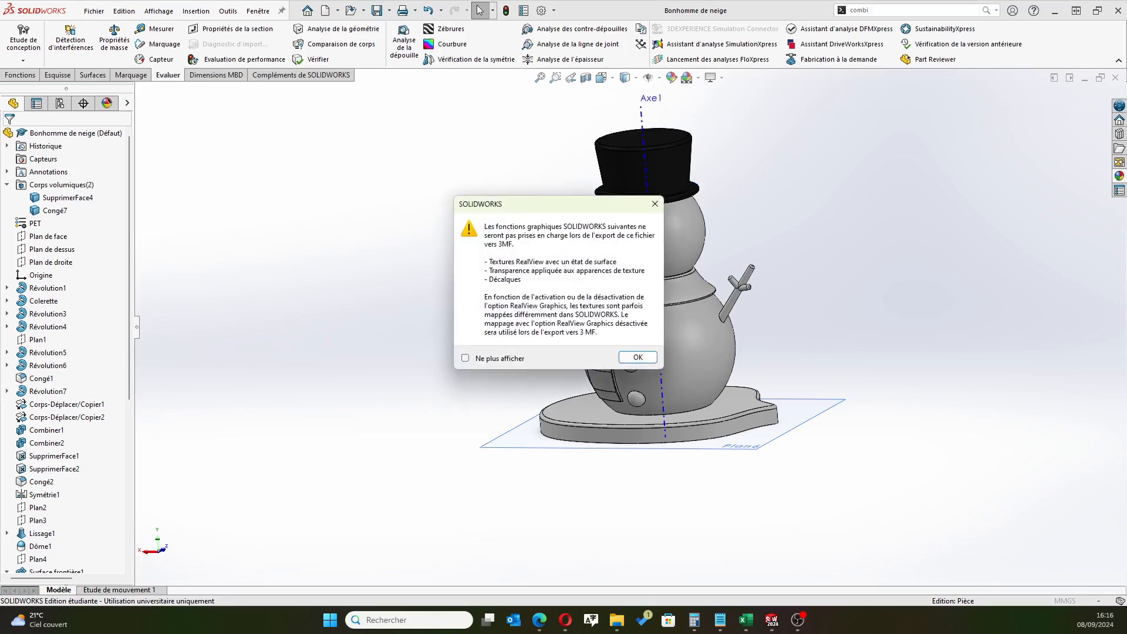
left_click(638, 357)
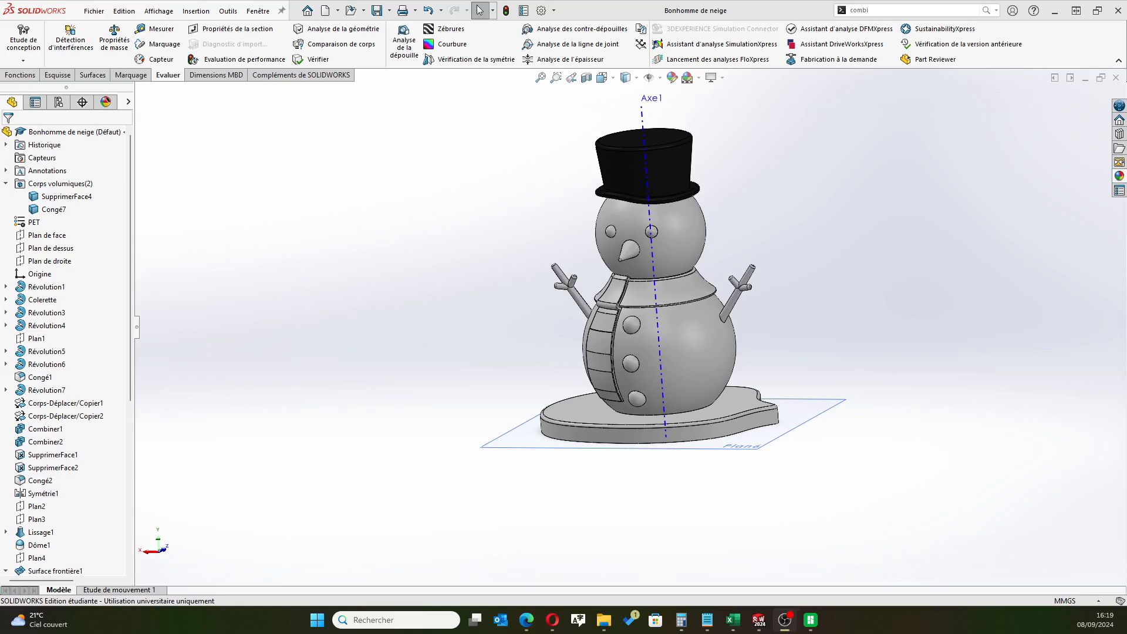
Switch to Bambu Studio in full size, open the plate preparation view, and install the available BBL 1.9.0.23 configuration update
left_click_drag(1126, 35, 765, 27)
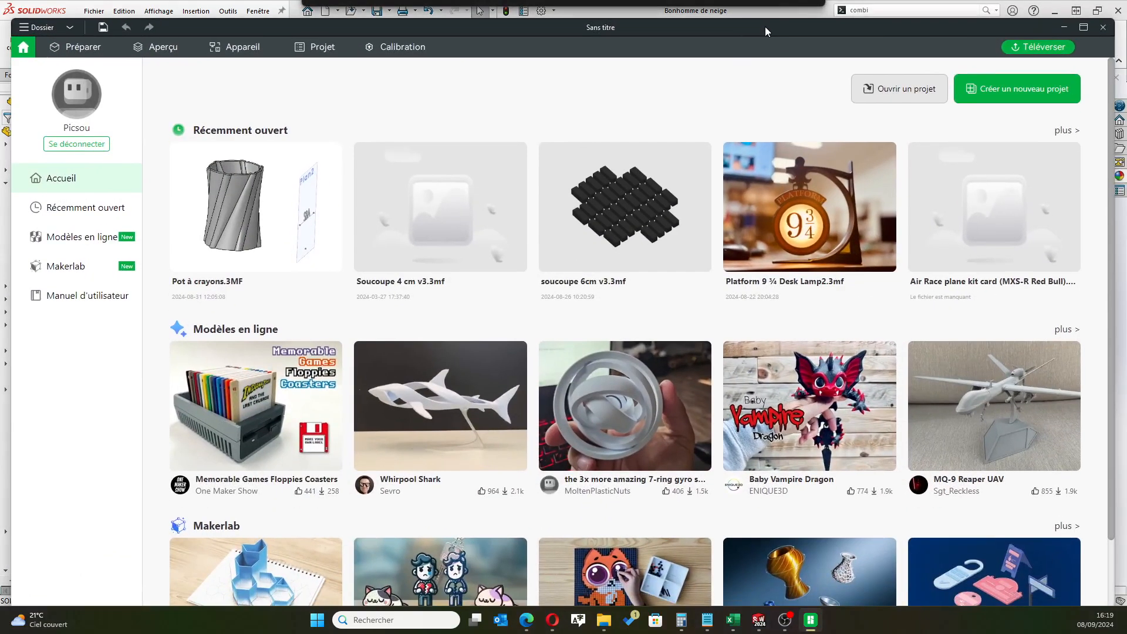
left_click(1079, 27)
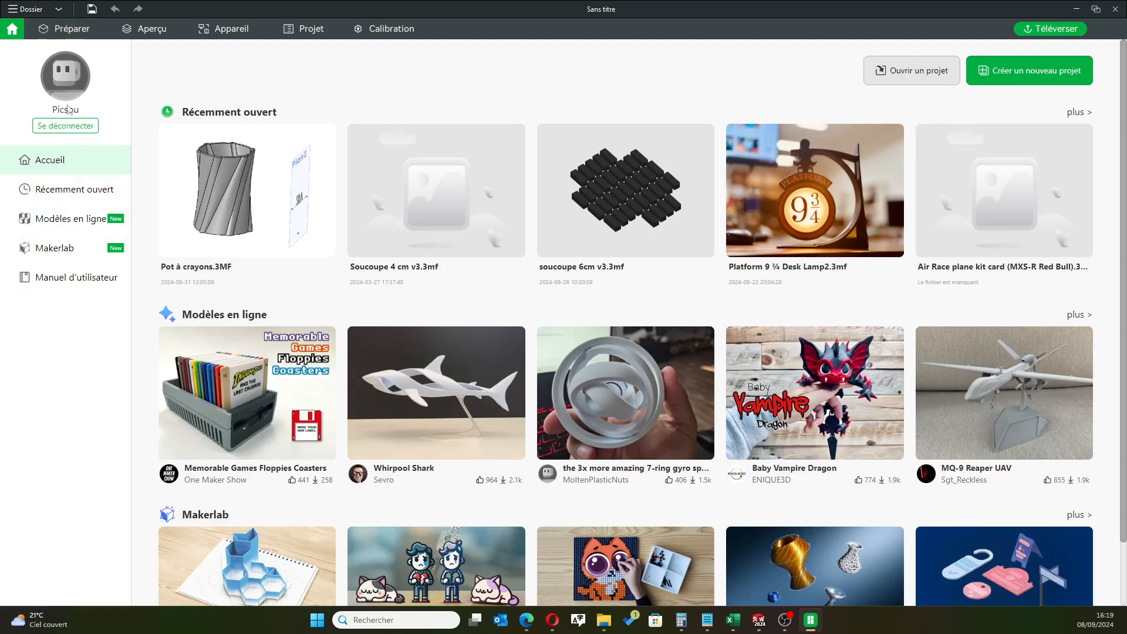
left_click(66, 28)
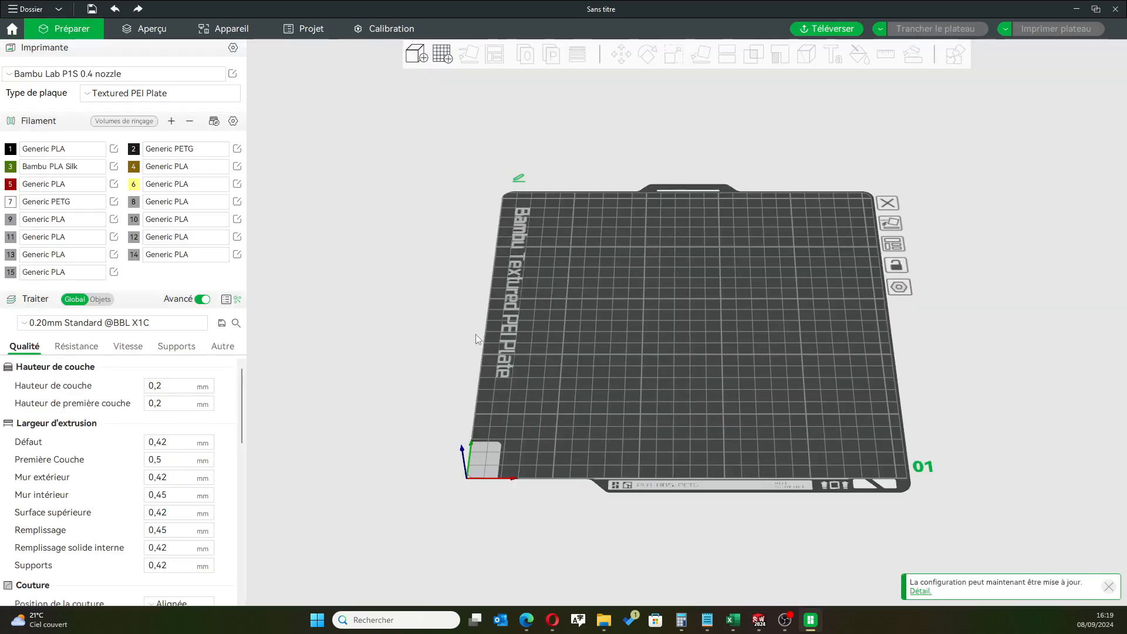
left_click(919, 591)
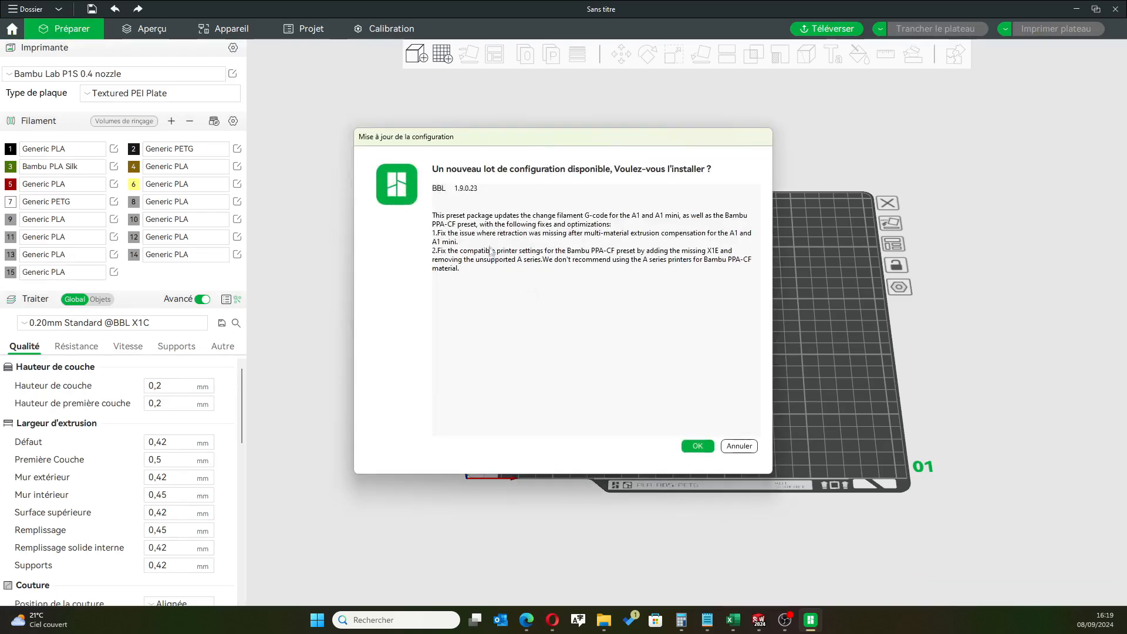
left_click(698, 447)
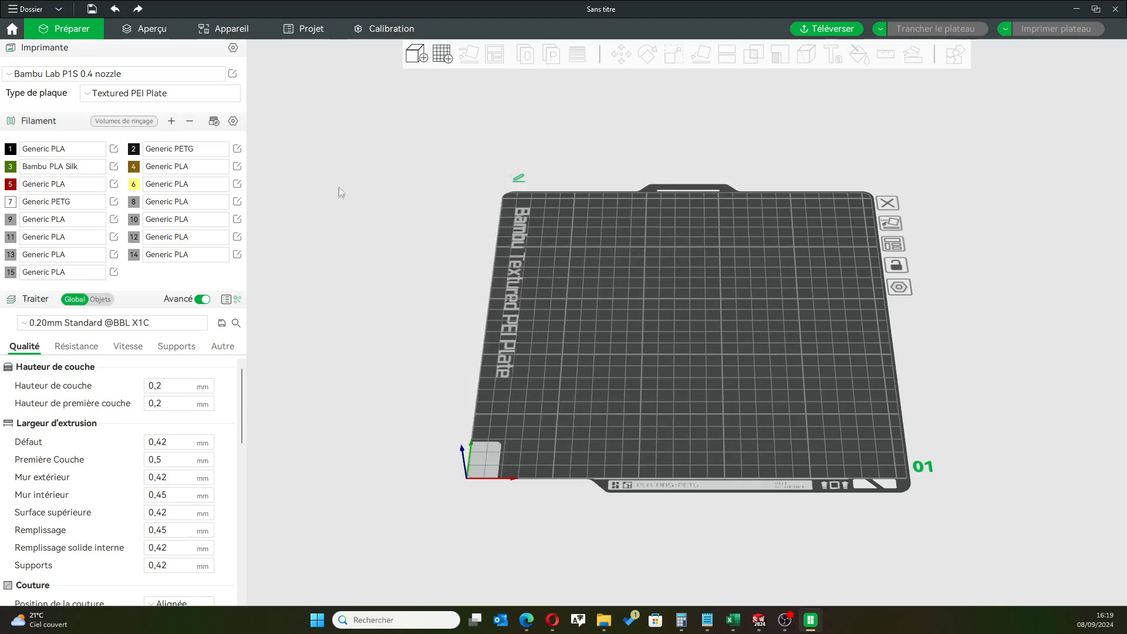
Check which filaments are loaded in the printer's AMS slots, and return to the build plate preview
left_click(224, 32)
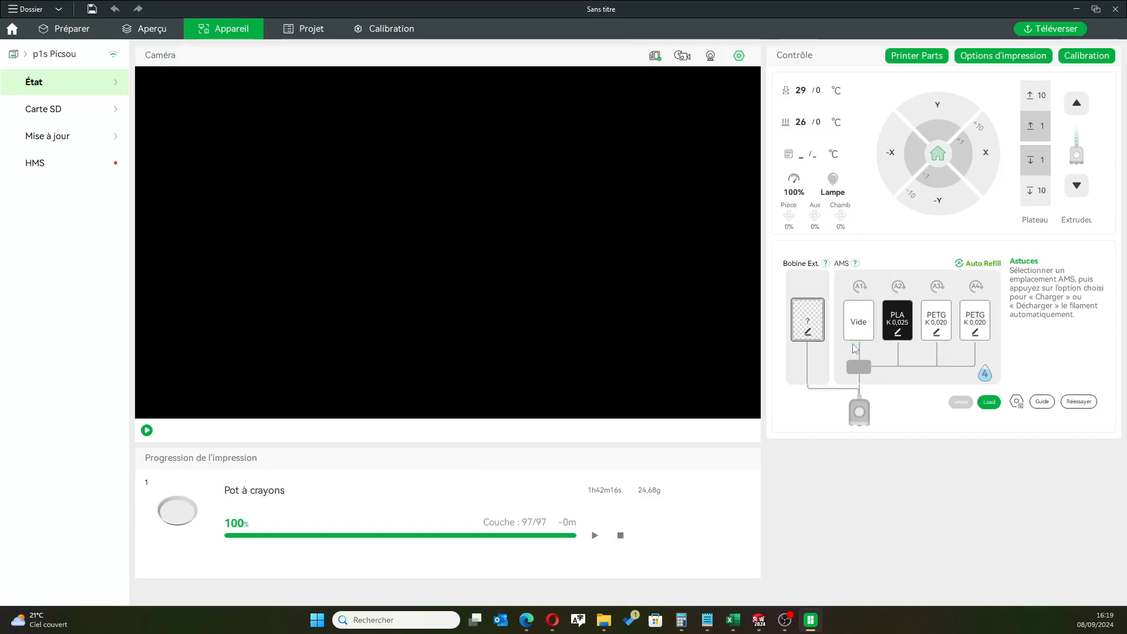
left_click(897, 333)
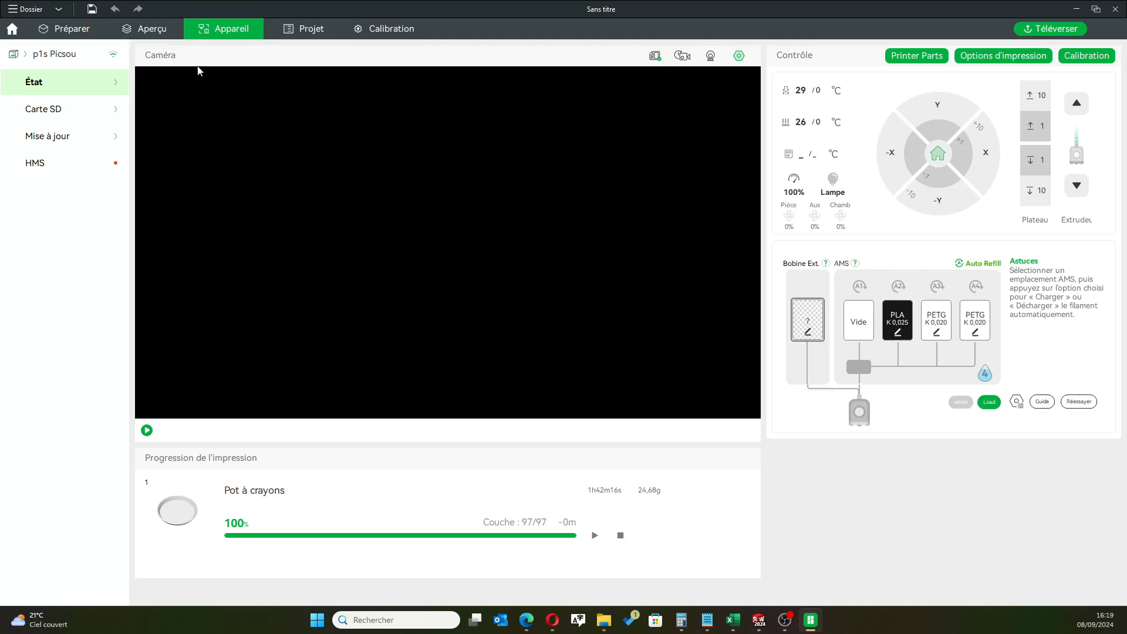
left_click(147, 28)
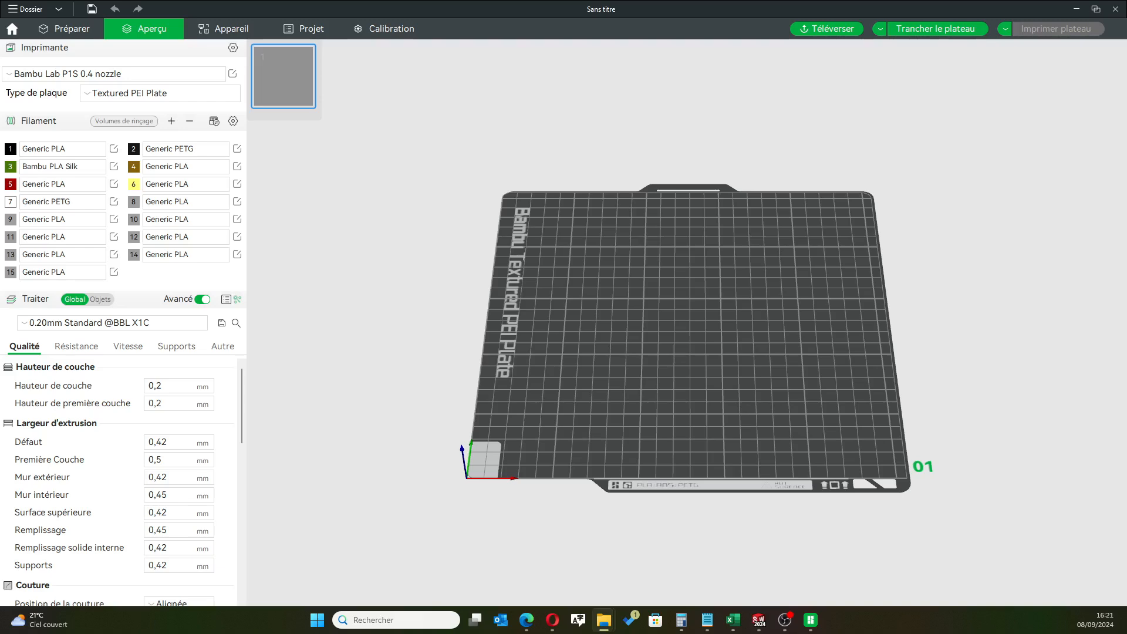
Load Bonhomme de neige.3MF from its folder in File Explorer onto the Bambu Studio build plate
left_click_drag(1126, 136, 703, 143)
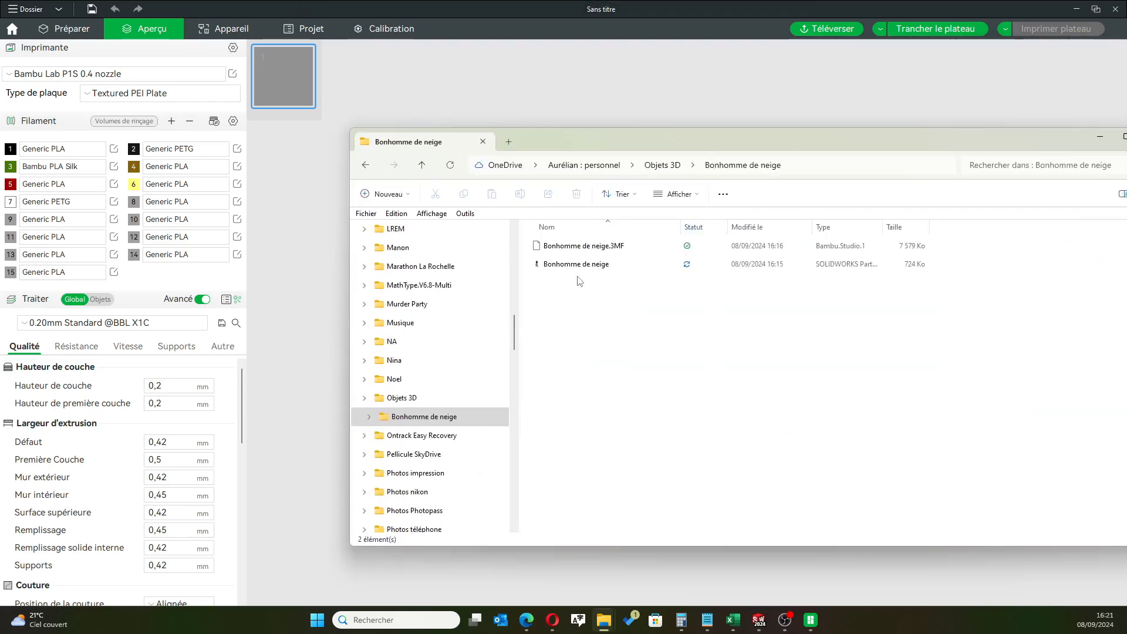
left_click(563, 247)
mouse_move(661, 139)
left_mouse_down()
mouse_move(864, 207)
mouse_move(656, 137)
left_mouse_up()
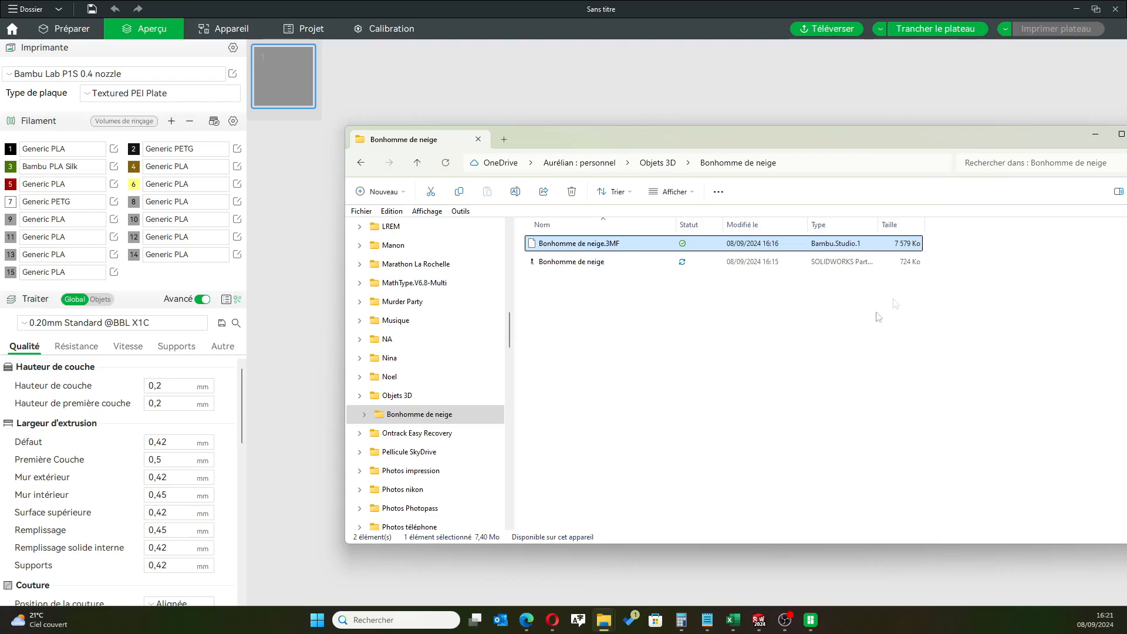
left_click_drag(616, 141, 977, 177)
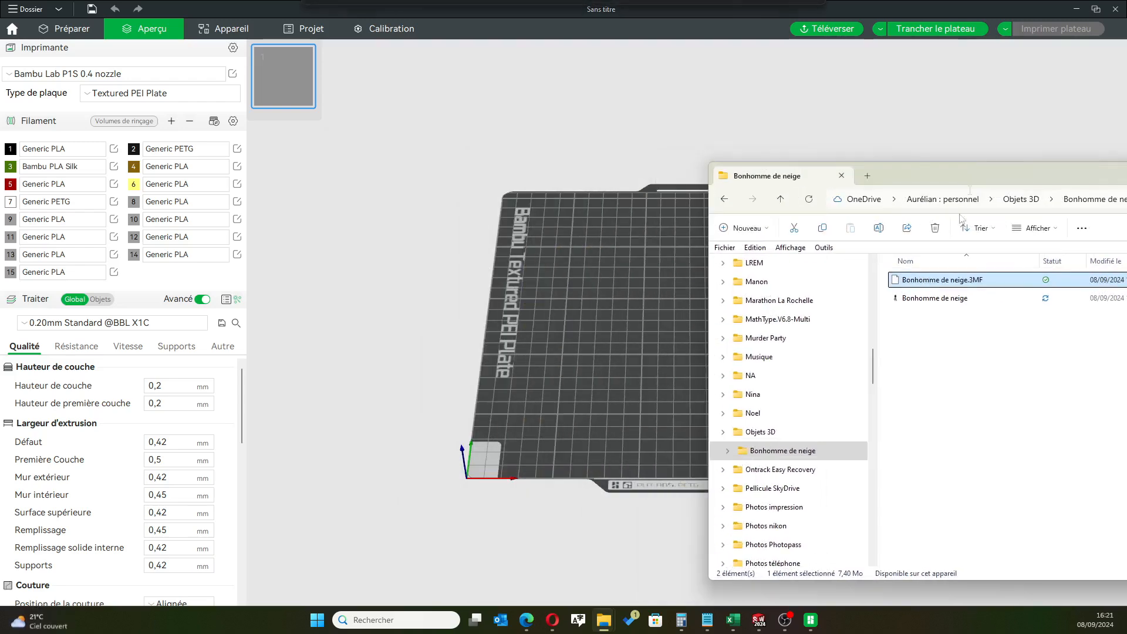
left_click_drag(941, 281, 627, 306)
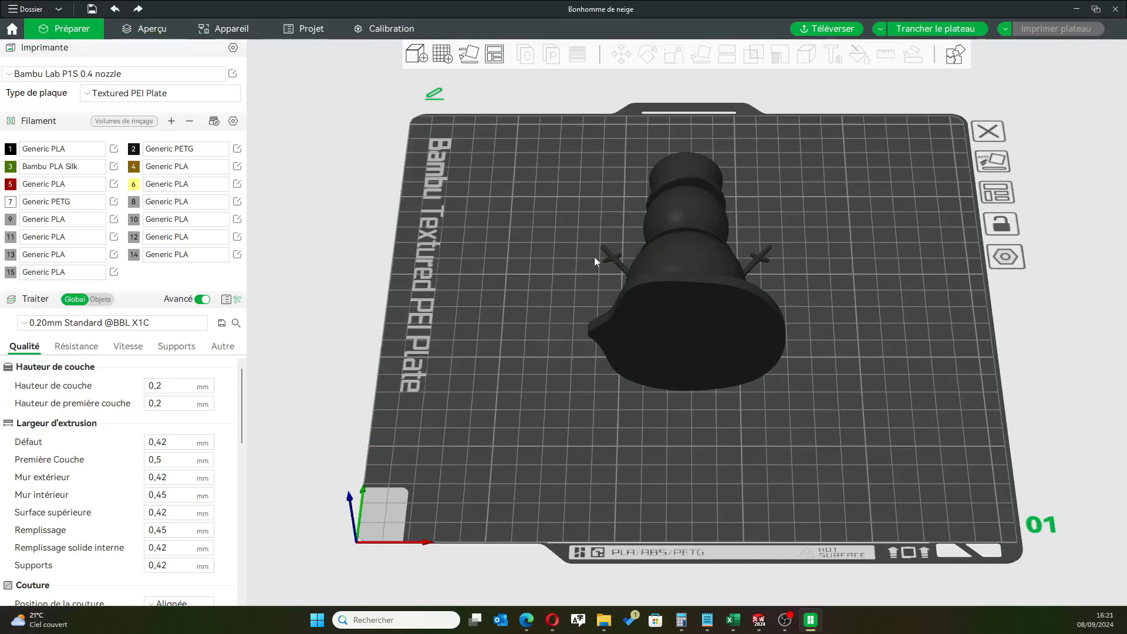
Auto-orient the snowman on the build plate so that it stands upright on its base, and deselect it
left_click_drag(584, 292, 531, 294)
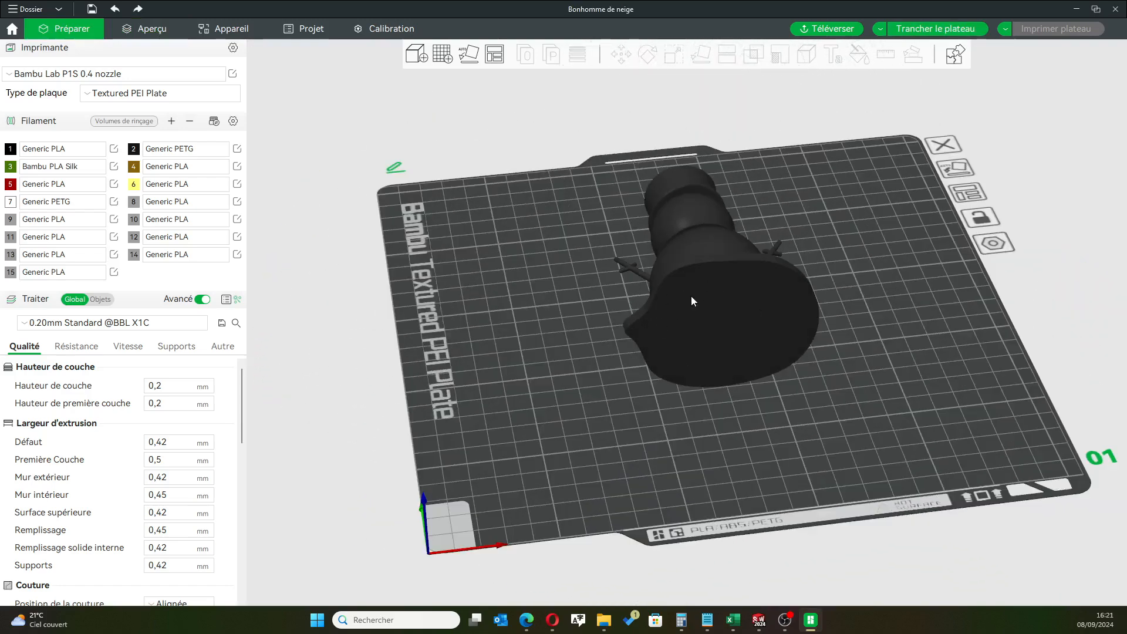
left_click(713, 266)
left_click(469, 54)
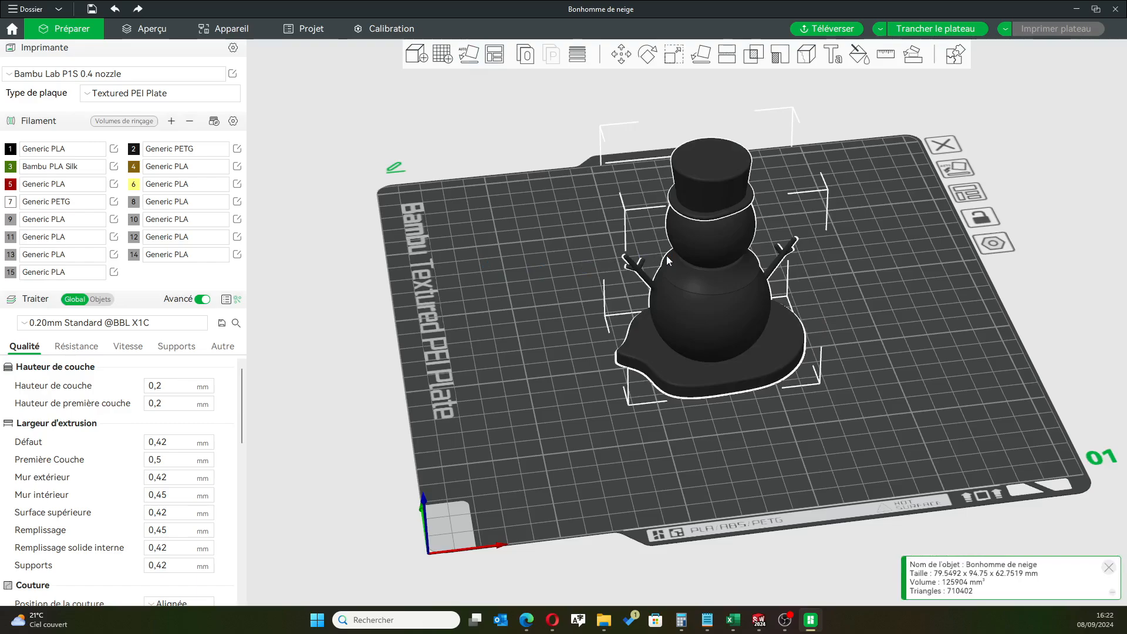
left_click_drag(569, 357, 676, 351)
scroll(772, 250, "down", 2)
scroll(753, 208, "up", 3)
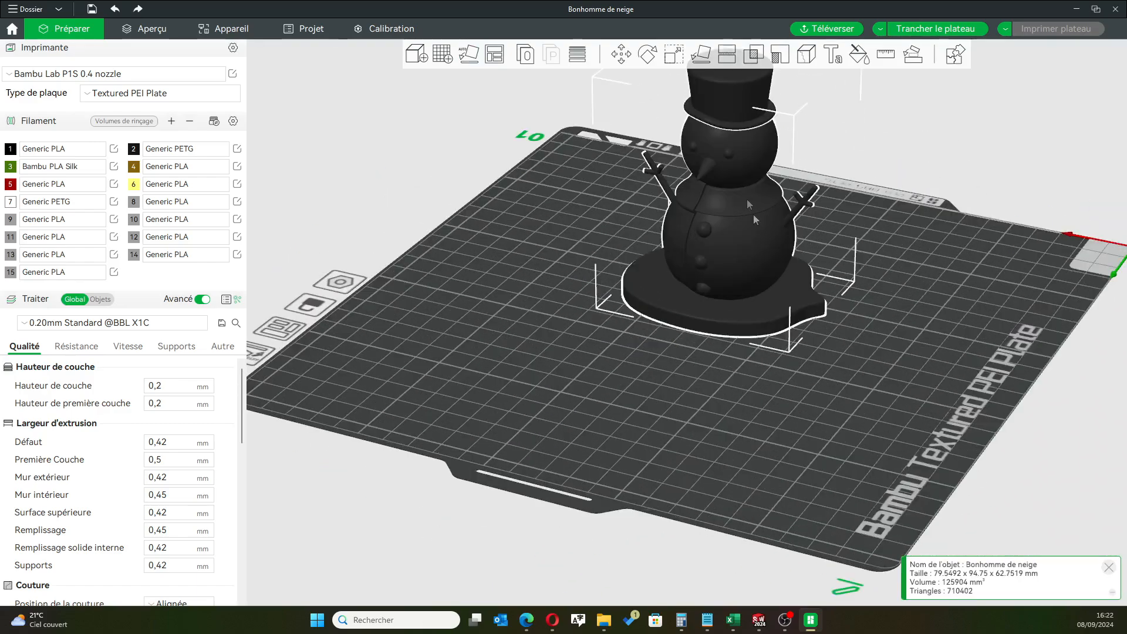
scroll(862, 122, "up", 1)
right_click_drag(858, 140, 795, 199)
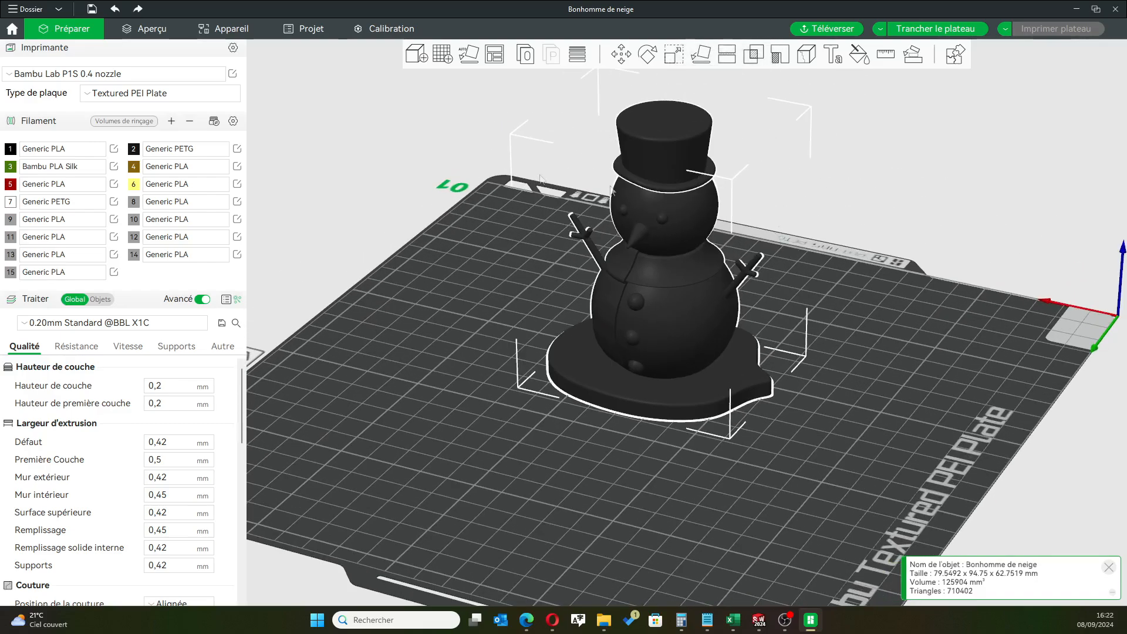
left_click(451, 280)
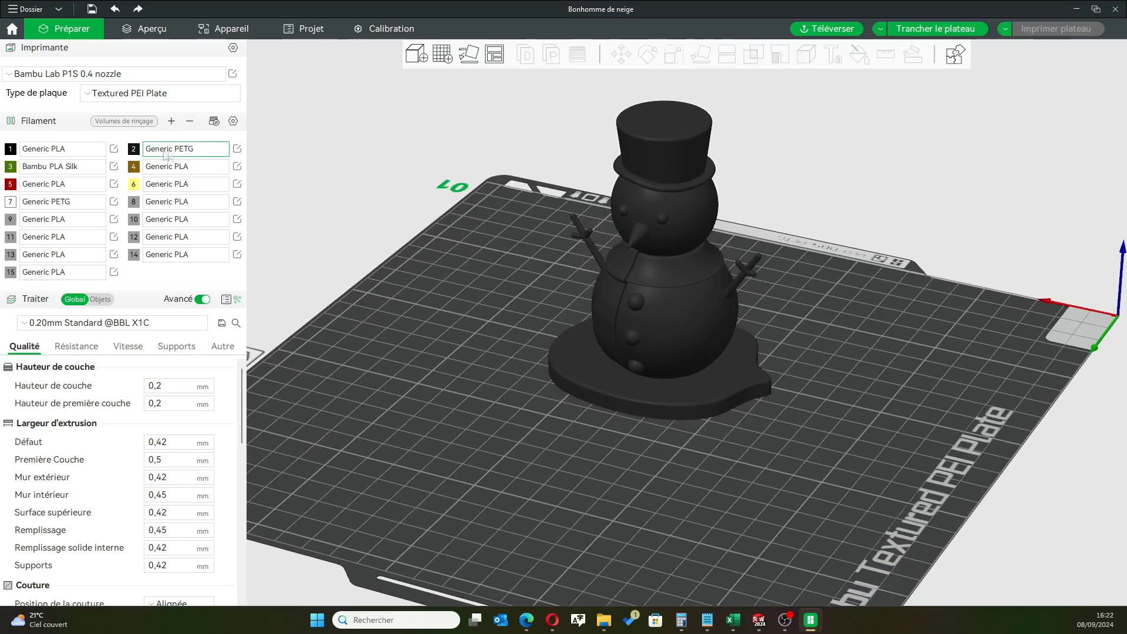
left_click(9, 149)
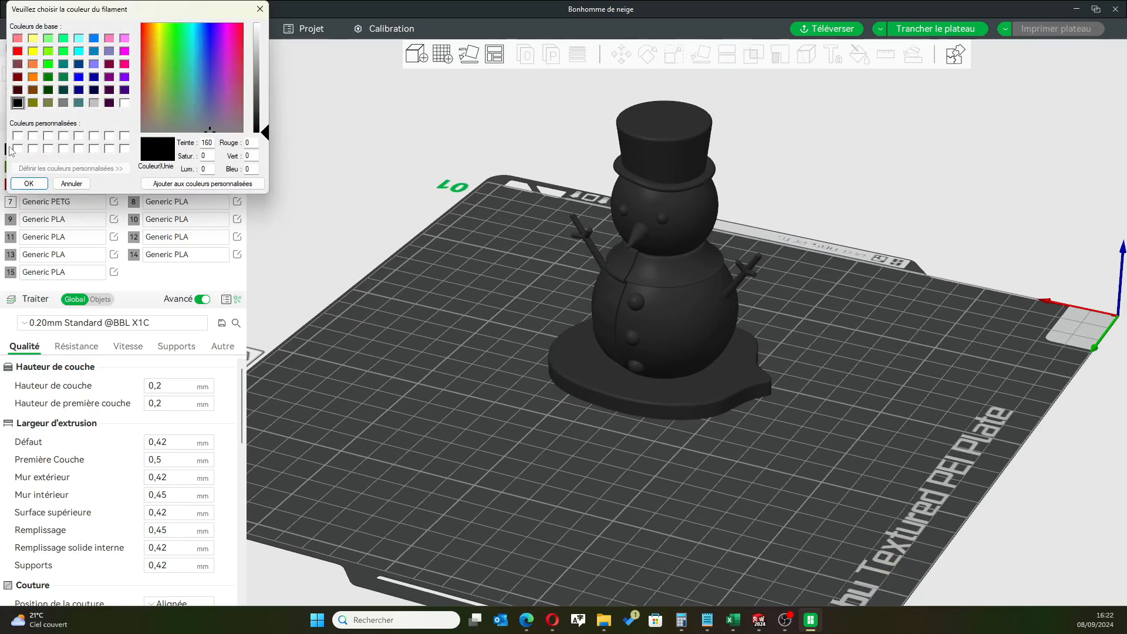
left_click(75, 181)
left_click(85, 150)
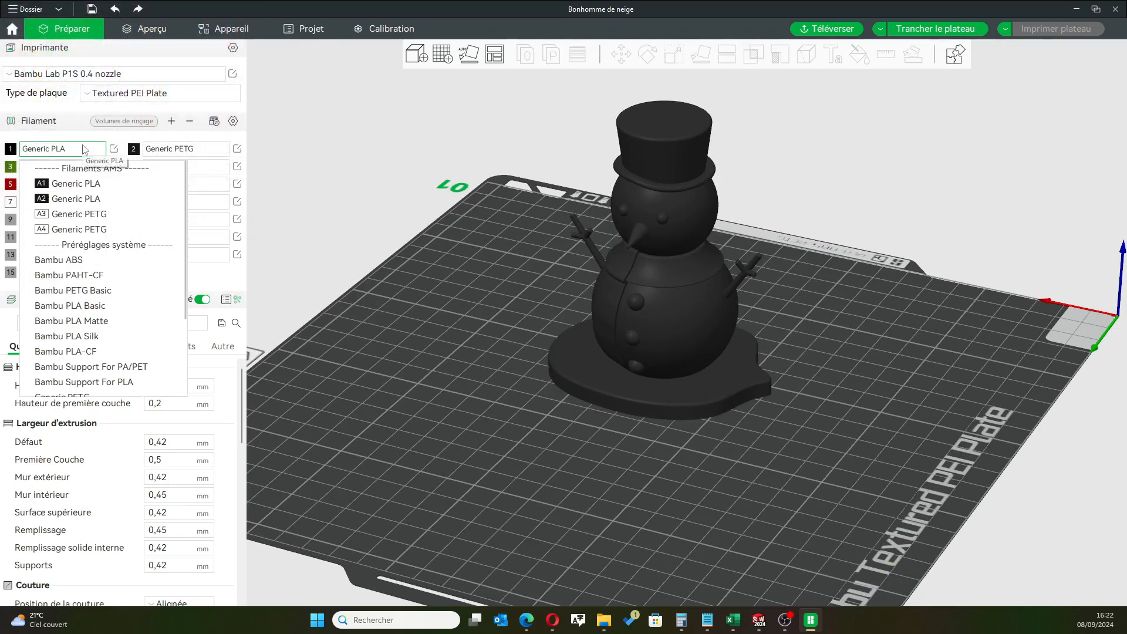
left_click(85, 149)
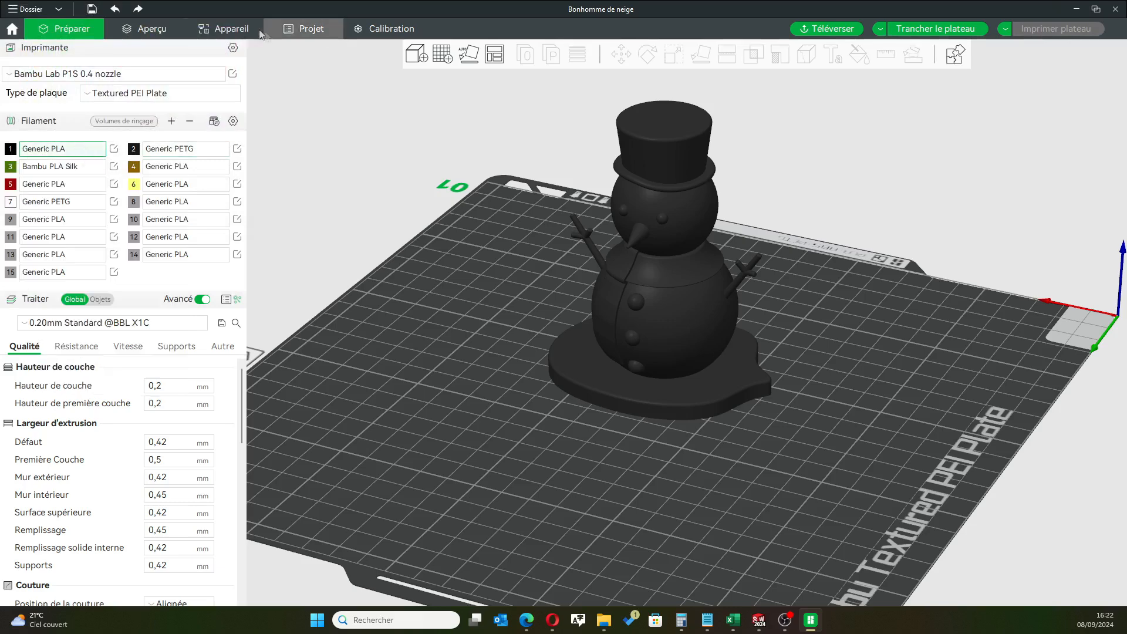
Configure the printer's AMS slot A1 as Generic PETG with the Anycubic PETG flow calibration profile
left_click(223, 30)
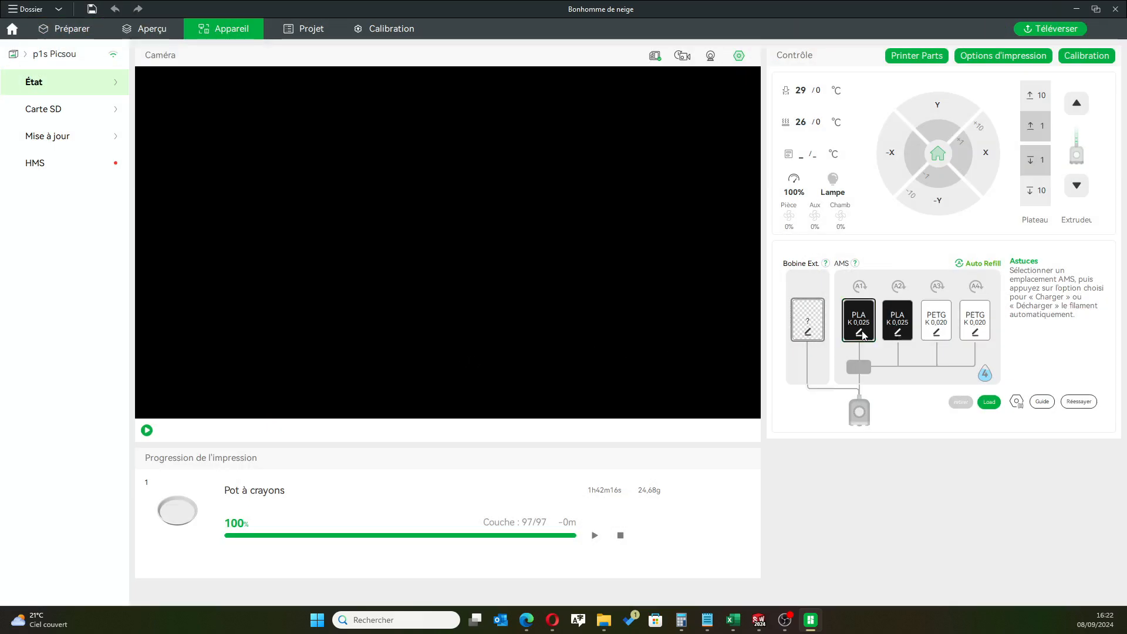
left_click(860, 334)
left_click(879, 248)
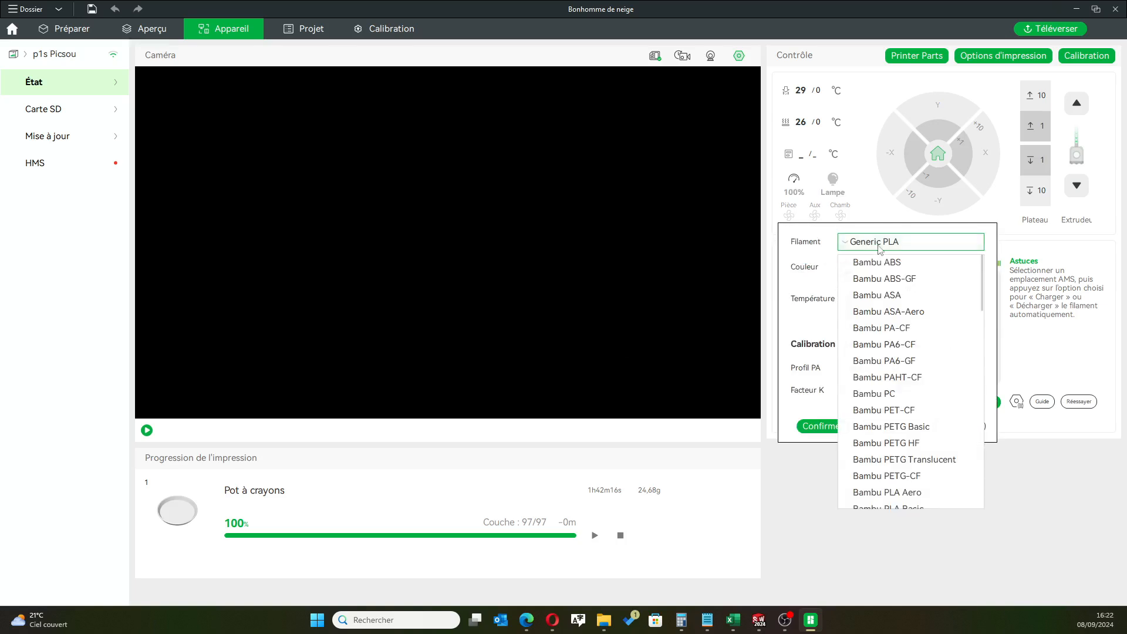
scroll(904, 352, "down", 7)
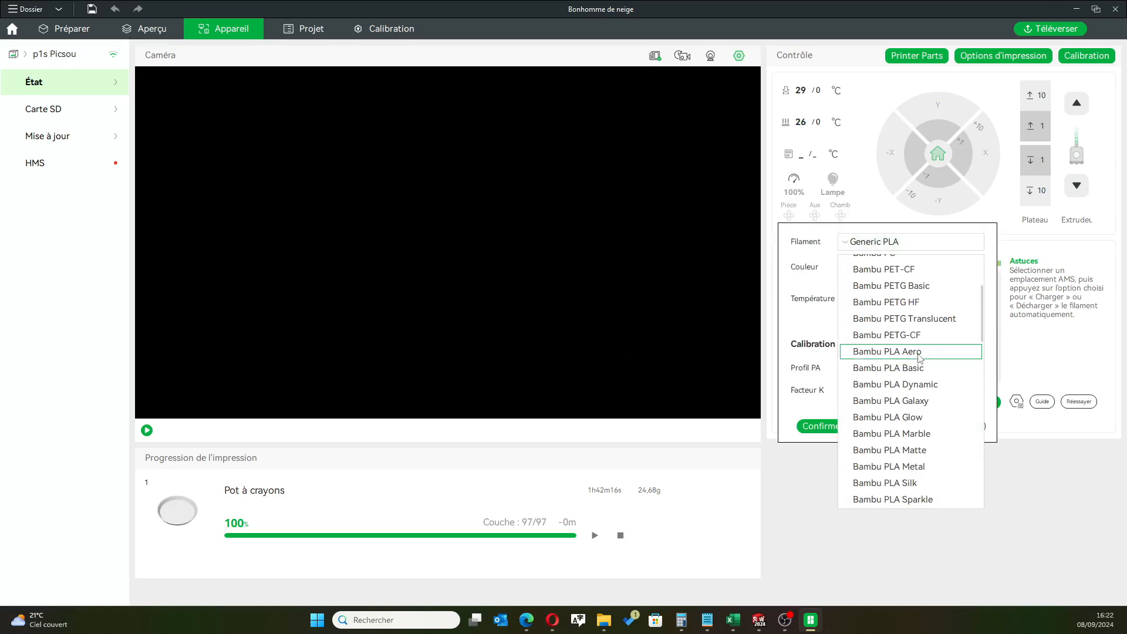
scroll(919, 357, "down", 10)
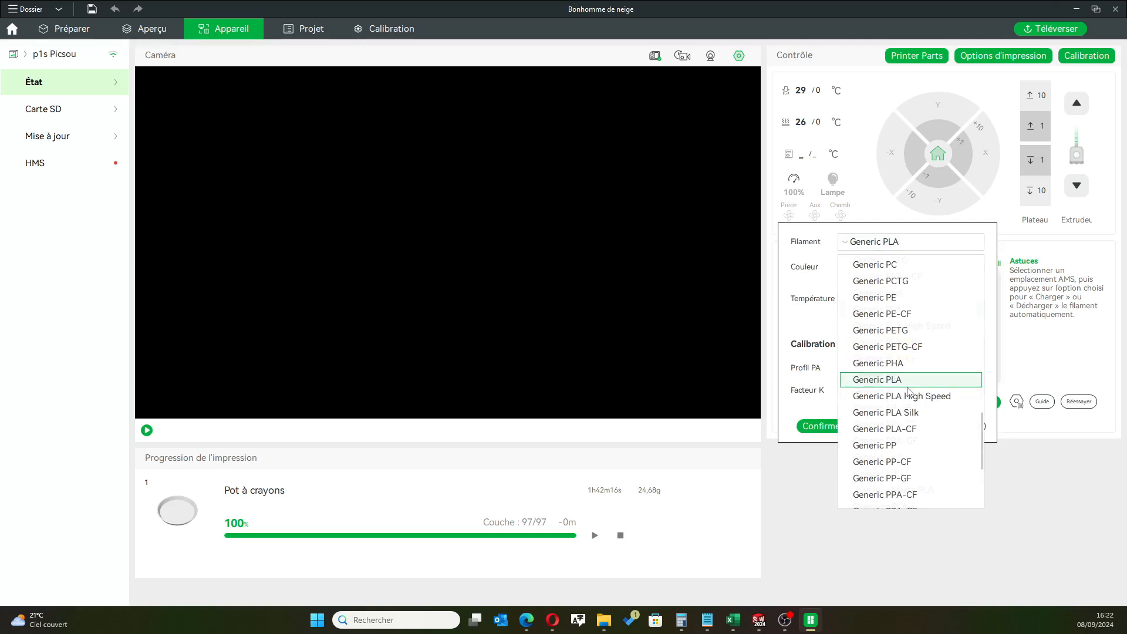
scroll(911, 385, "down", 2)
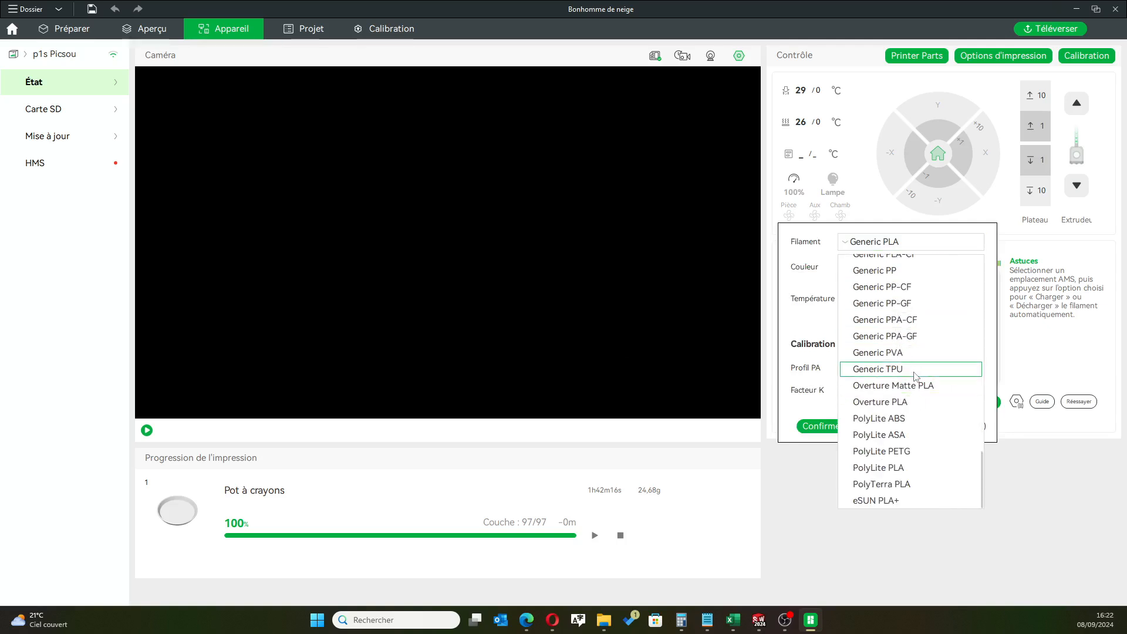
scroll(913, 371, "up", 3)
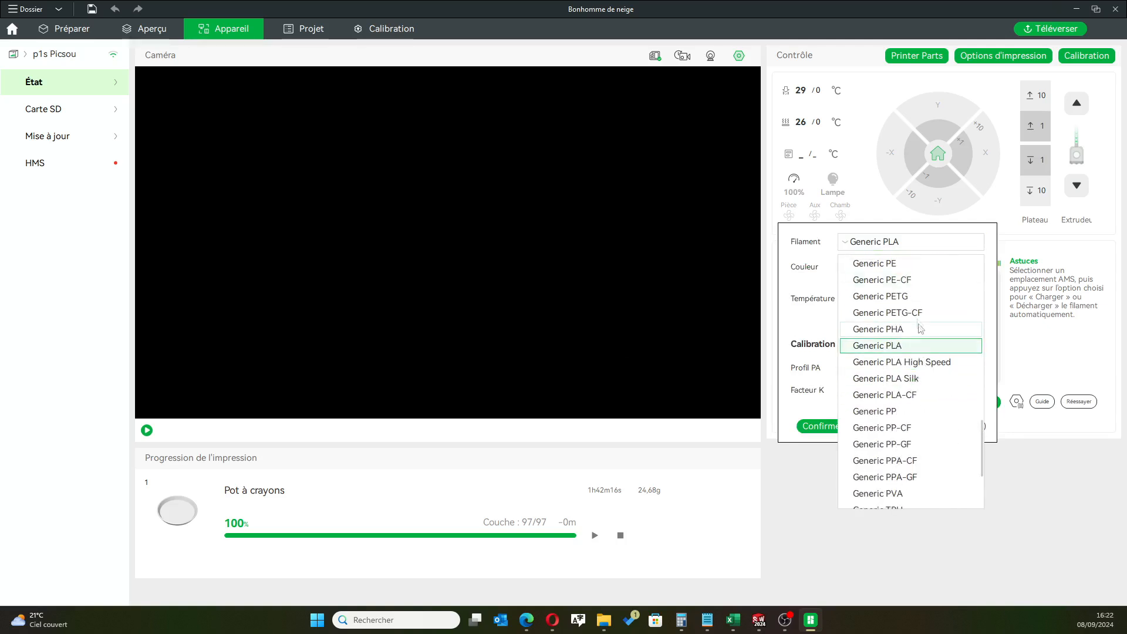
left_click(901, 298)
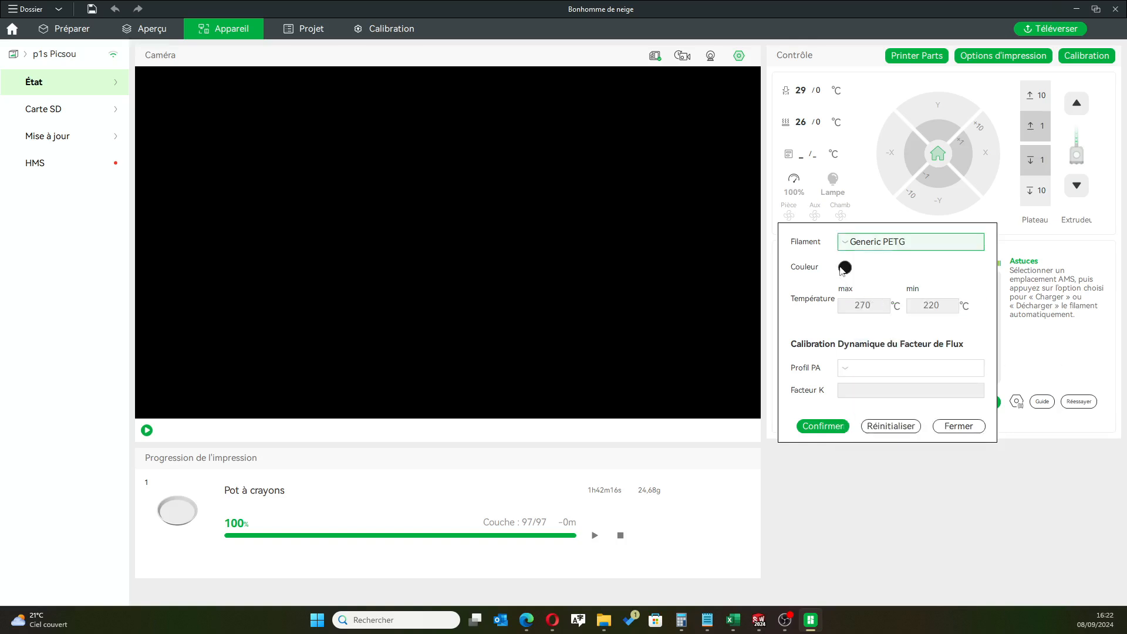
left_click(849, 371)
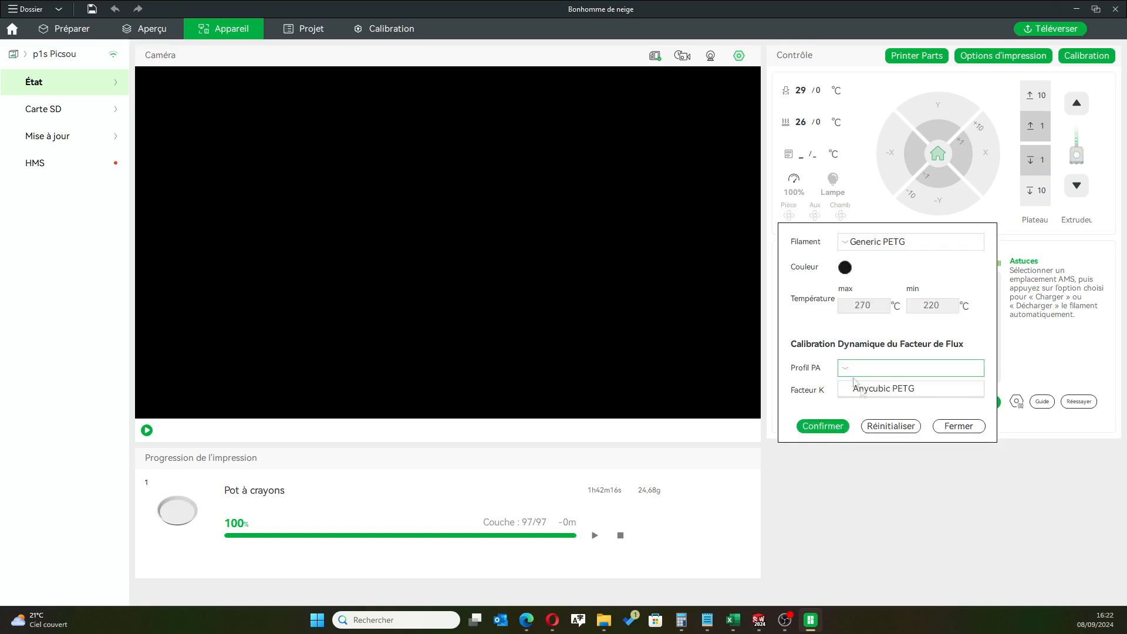
left_click(867, 390)
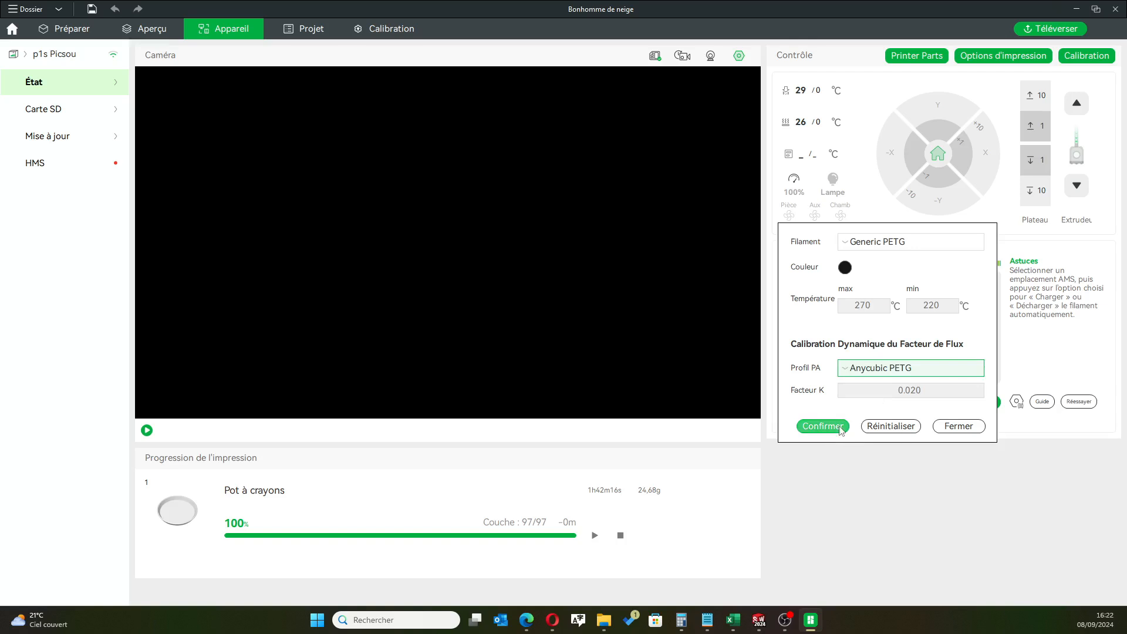
left_click(839, 428)
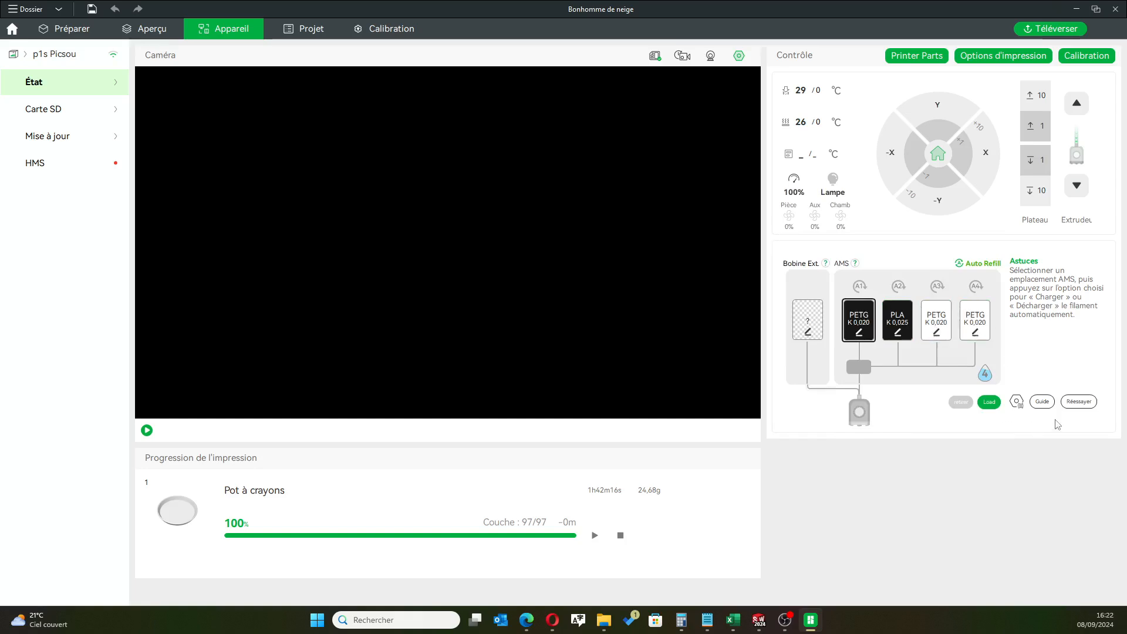
Back in plate preparation, assign the white Generic PETG from AMS slot A4 to filament 1 and the black Generic PETG from A1 to filament 2
left_click(69, 28)
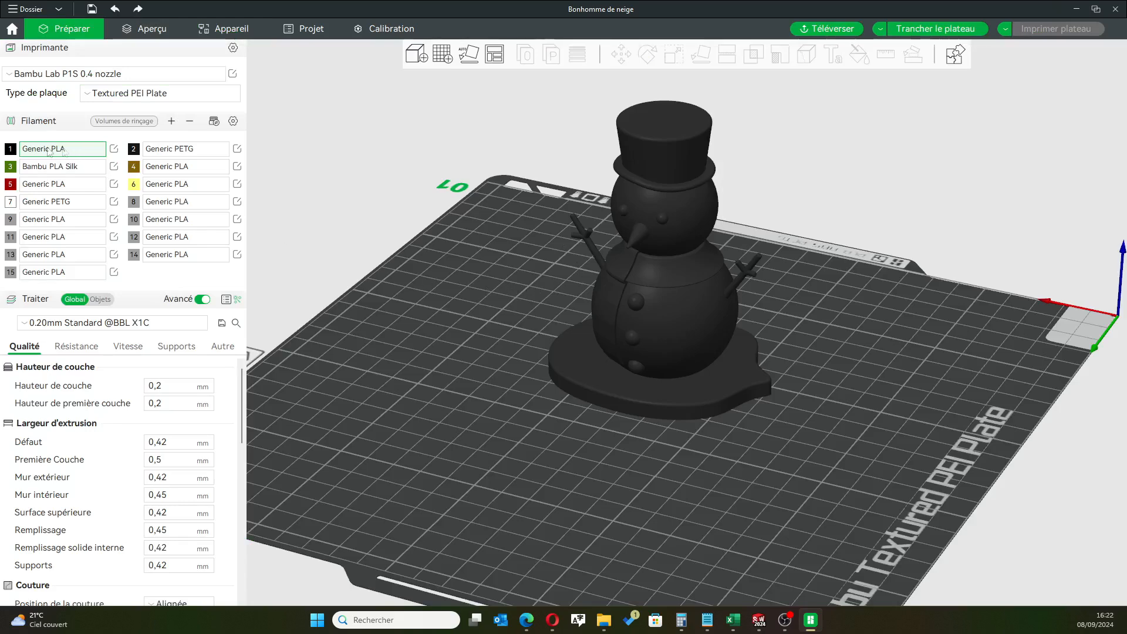
left_click(82, 151)
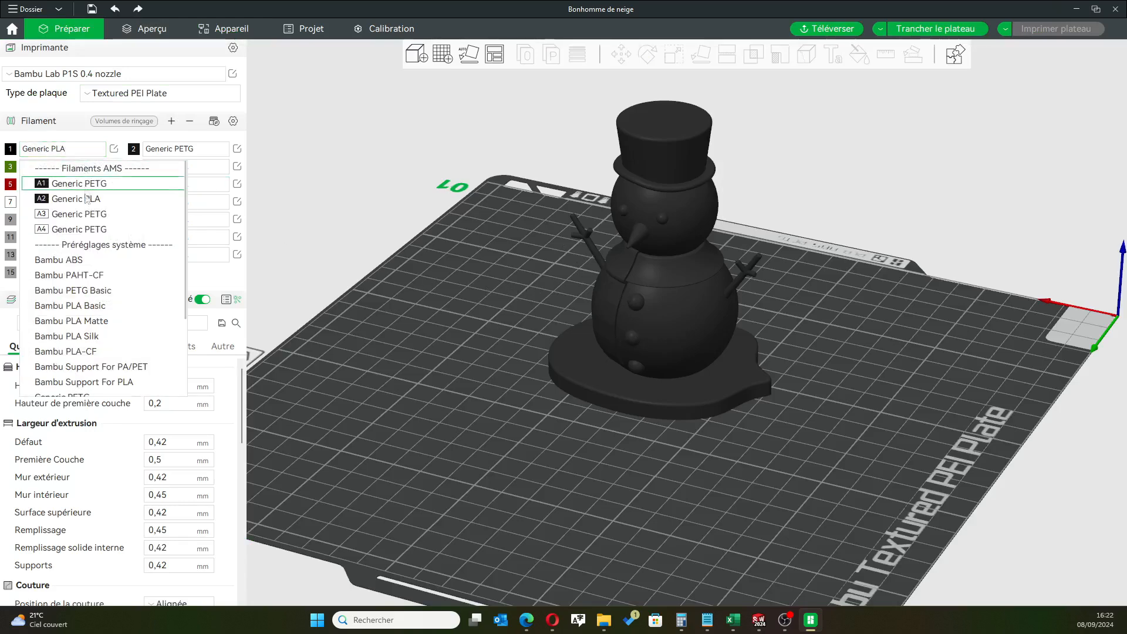
left_click(87, 230)
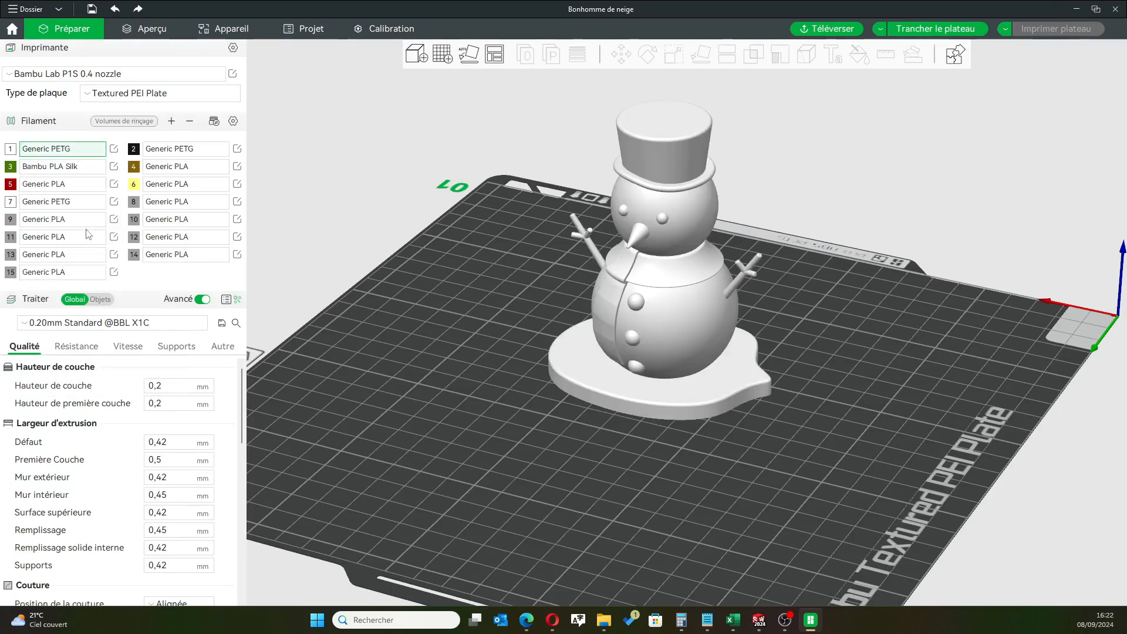
left_click(169, 151)
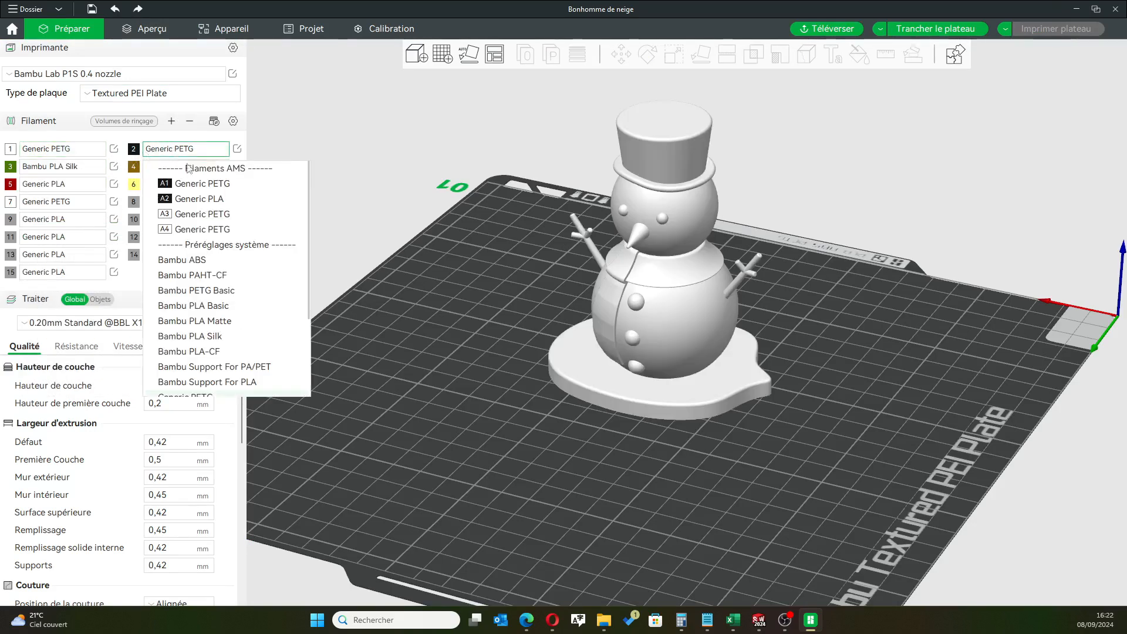
left_click(226, 183)
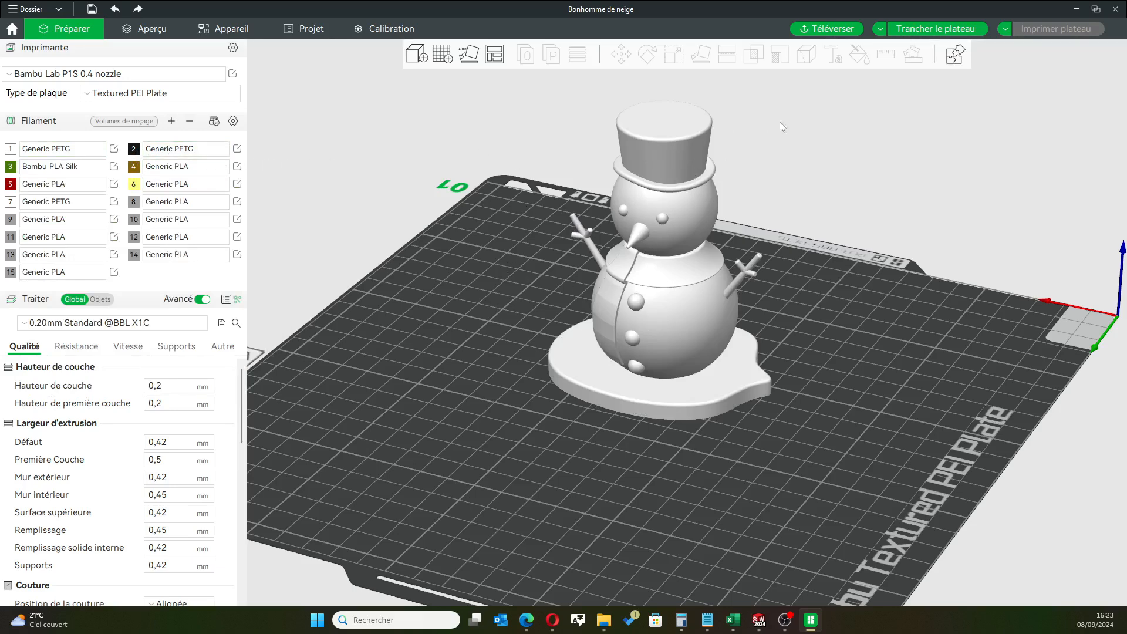
Color-paint the snowman's whole hat, crown and brim, with black filament 2 using the Fill tool
left_click(685, 142)
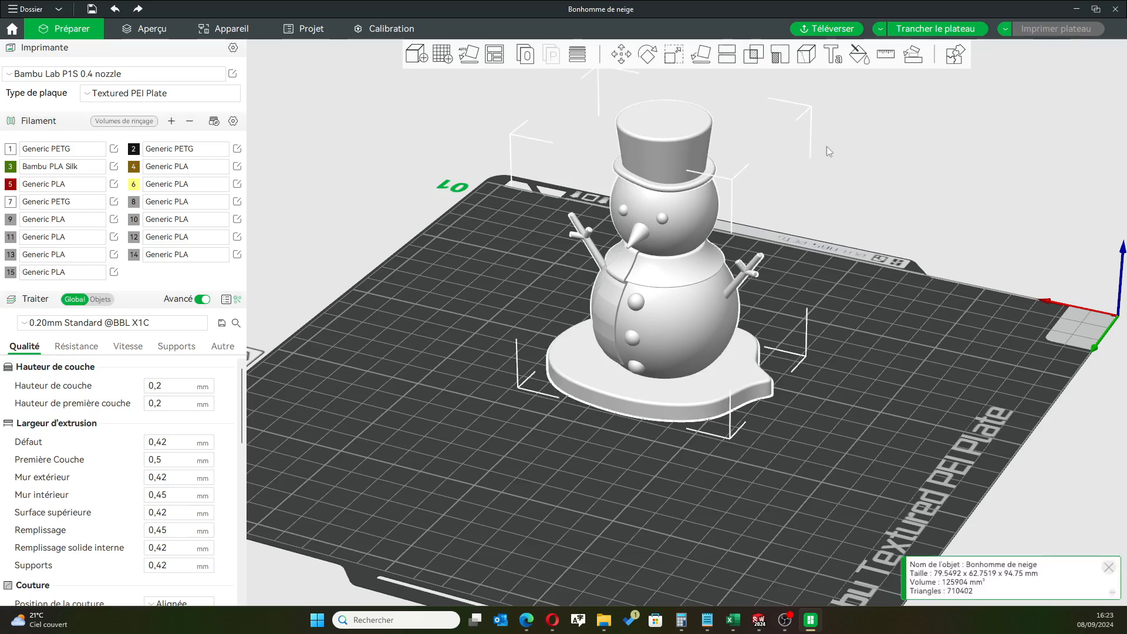
left_click(860, 56)
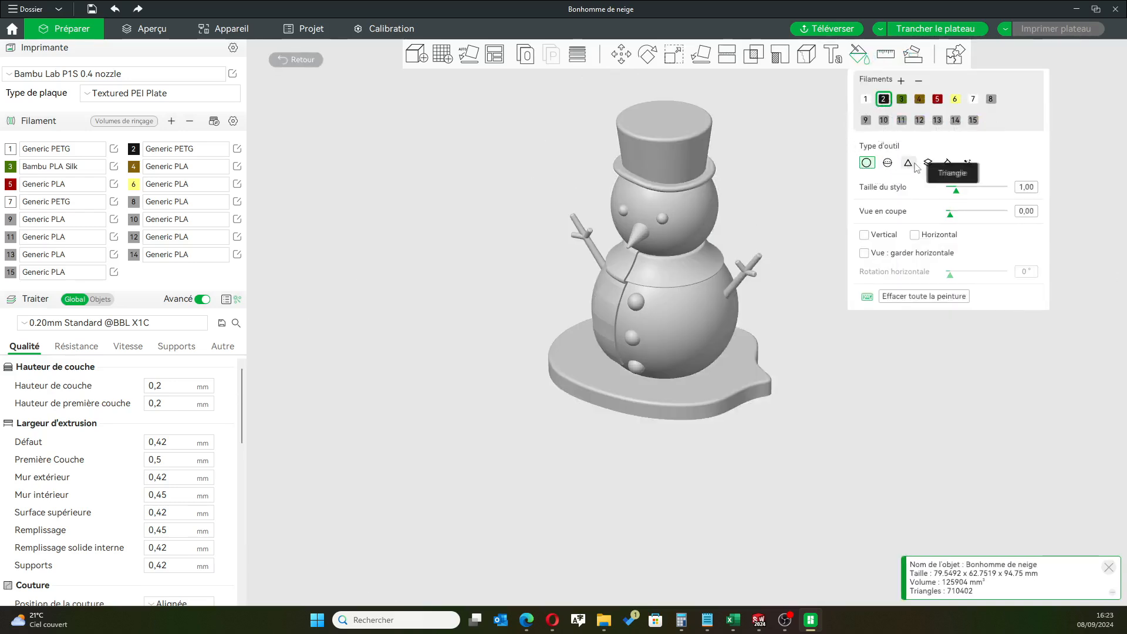
left_click(947, 164)
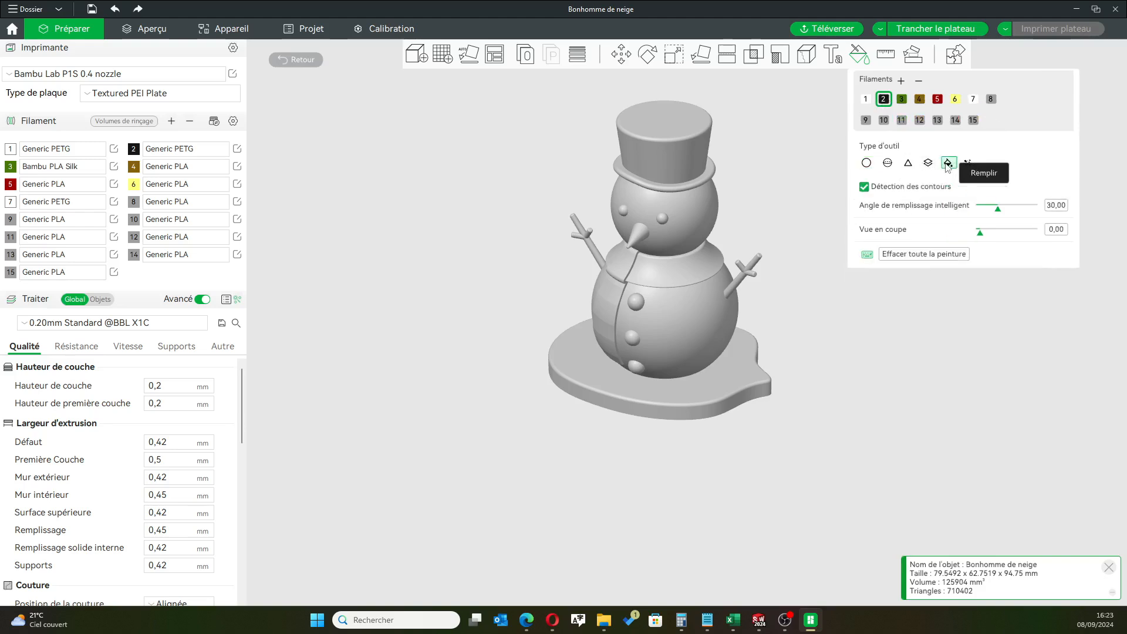
left_click(667, 139)
scroll(652, 141, "down", 2)
scroll(657, 163, "up", 6)
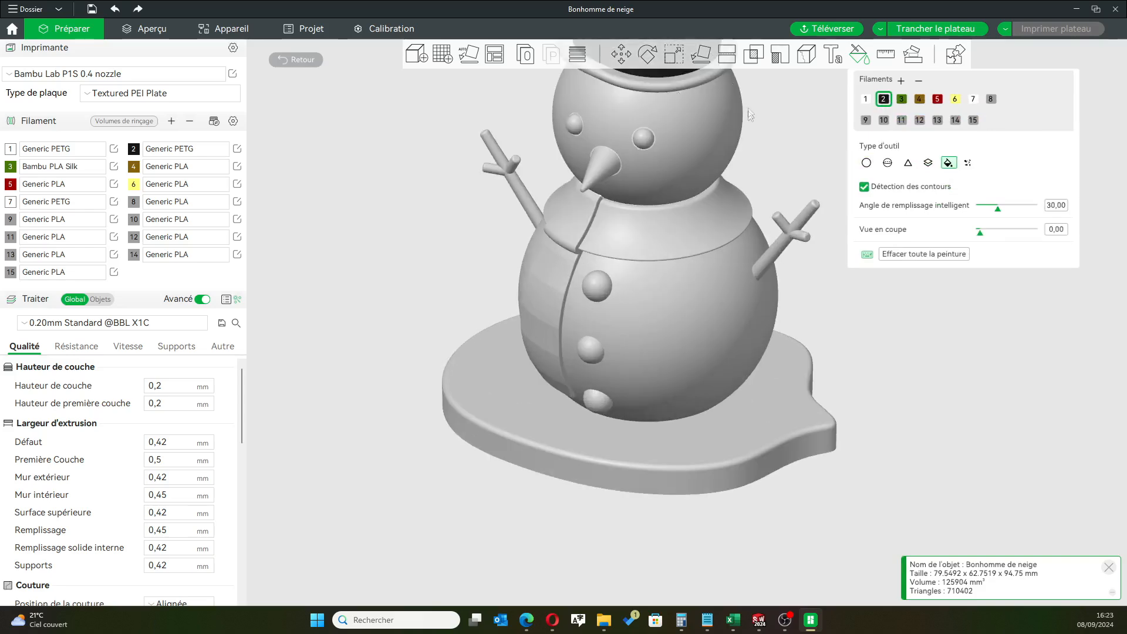
scroll(754, 152, "down", 3)
scroll(685, 202, "up", 5)
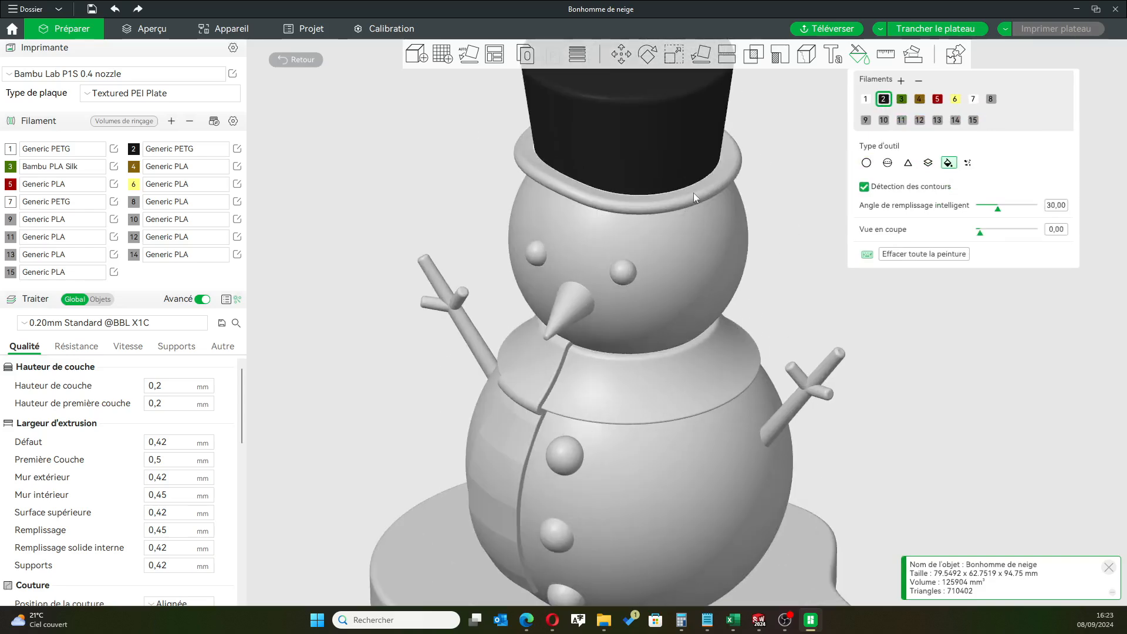
scroll(672, 176, "up", 4)
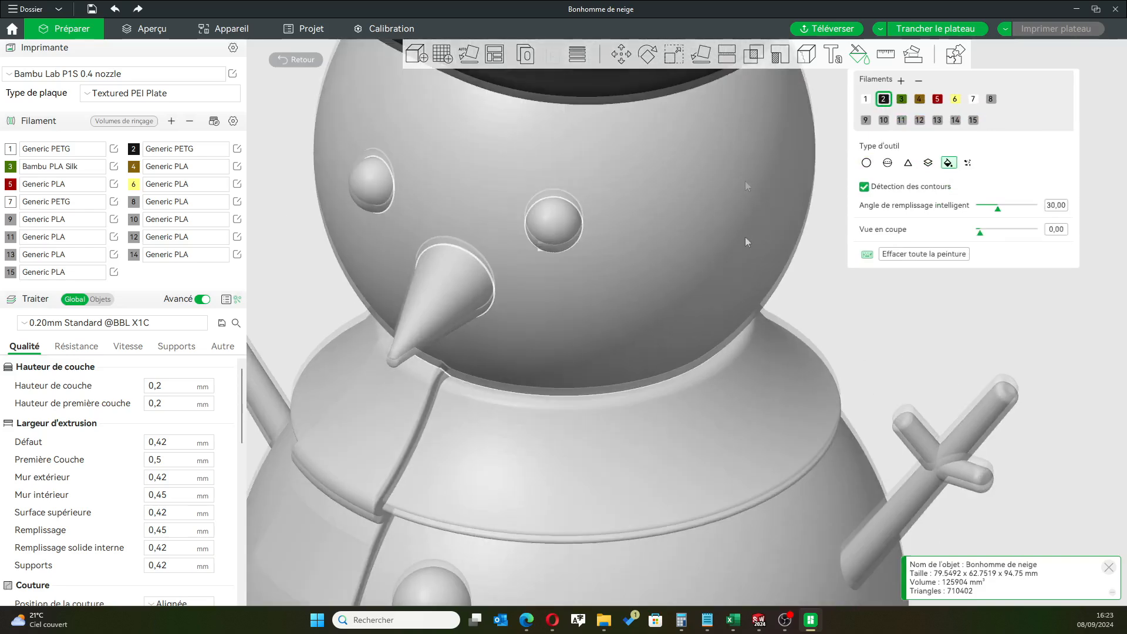
scroll(747, 241, "down", 3)
scroll(933, 397, "down", 3)
left_click_drag(932, 353, 888, 341)
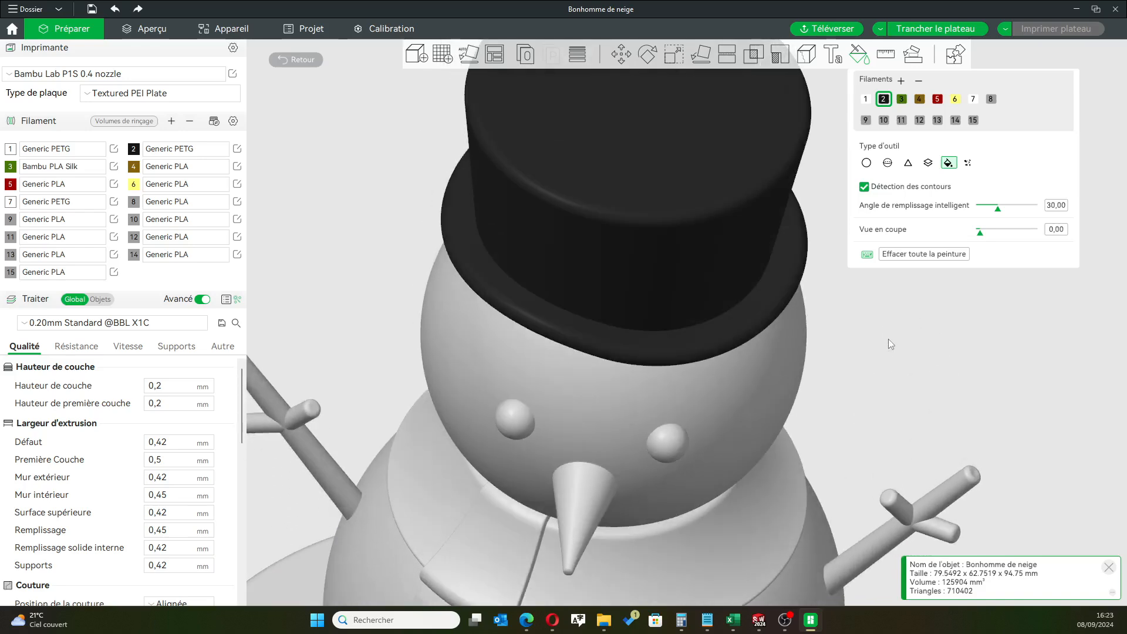
scroll(889, 340, "down", 5)
left_click_drag(880, 318, 792, 294)
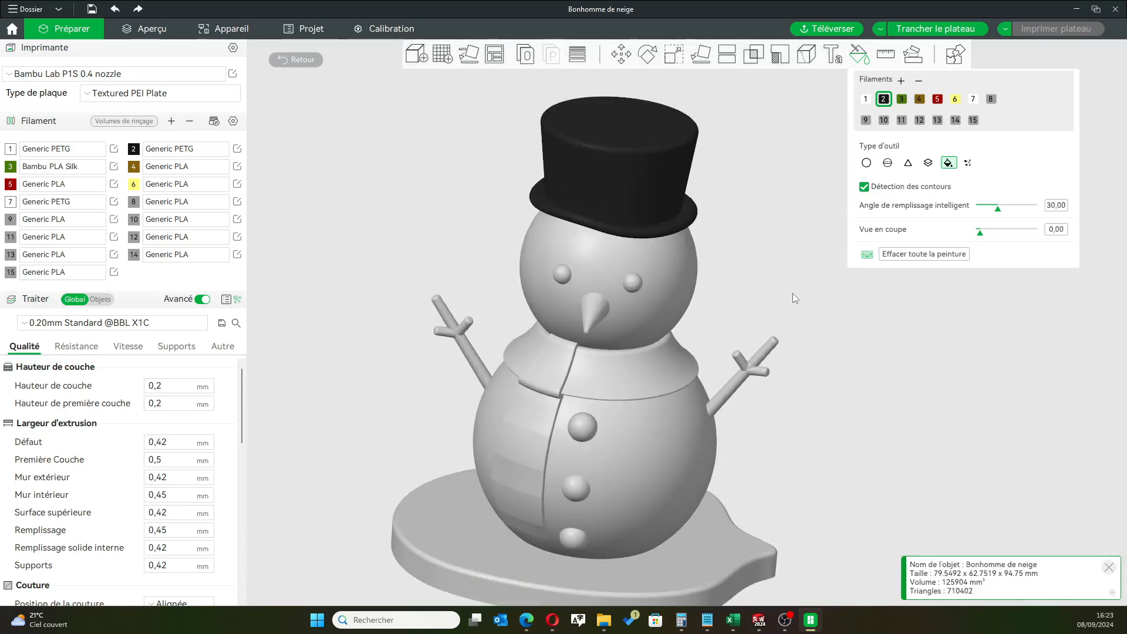
scroll(793, 298, "down", 2)
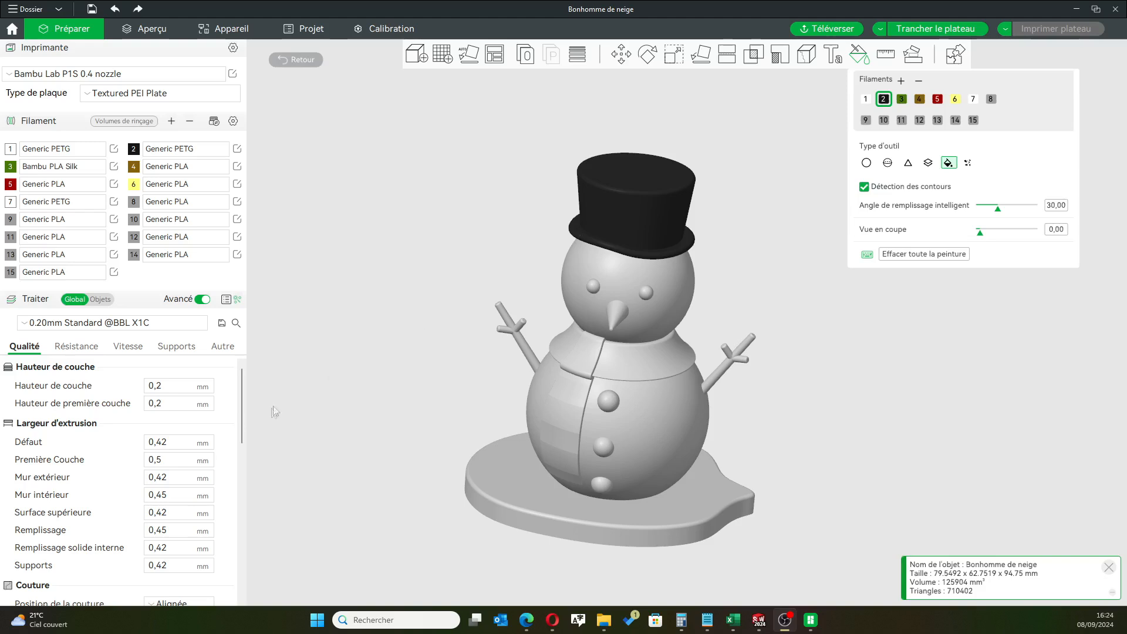
Examine the snowman's scarf, face and buttons up close from several angles
scroll(570, 431, "up", 2)
scroll(546, 426, "down", 2)
left_click_drag(530, 422, 587, 376)
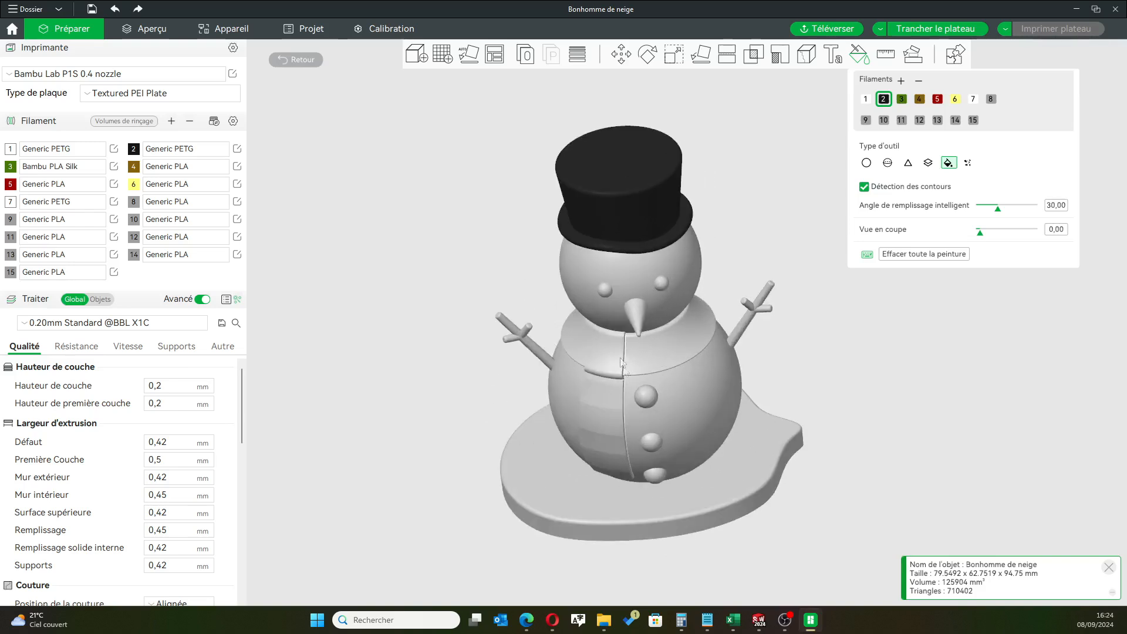
scroll(583, 369, "up", 5)
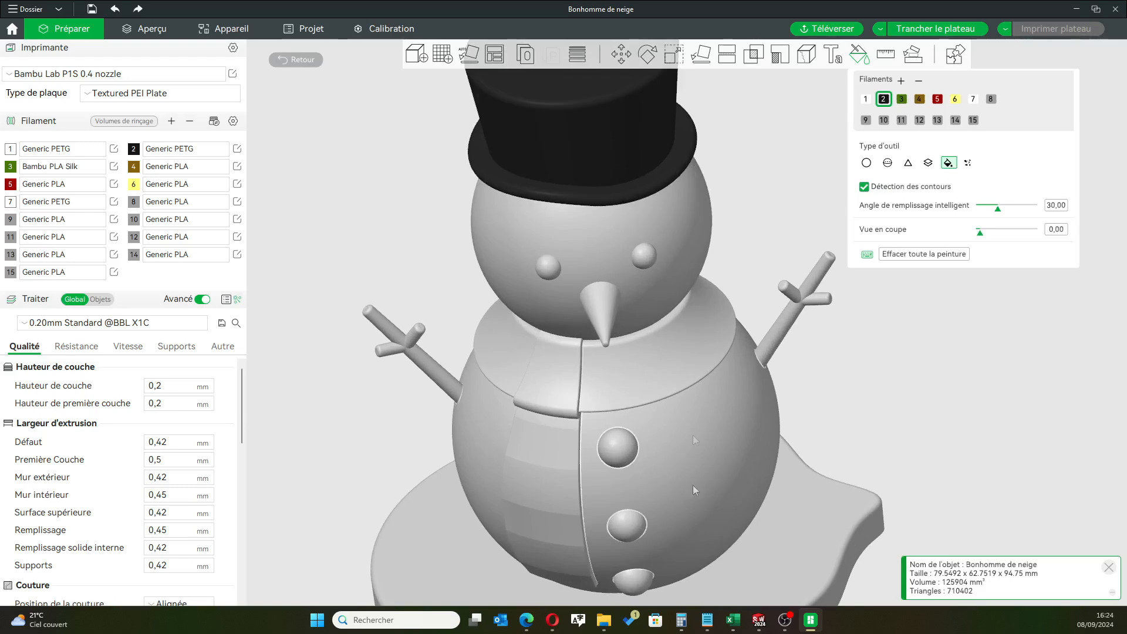
left_click_drag(418, 470, 416, 450)
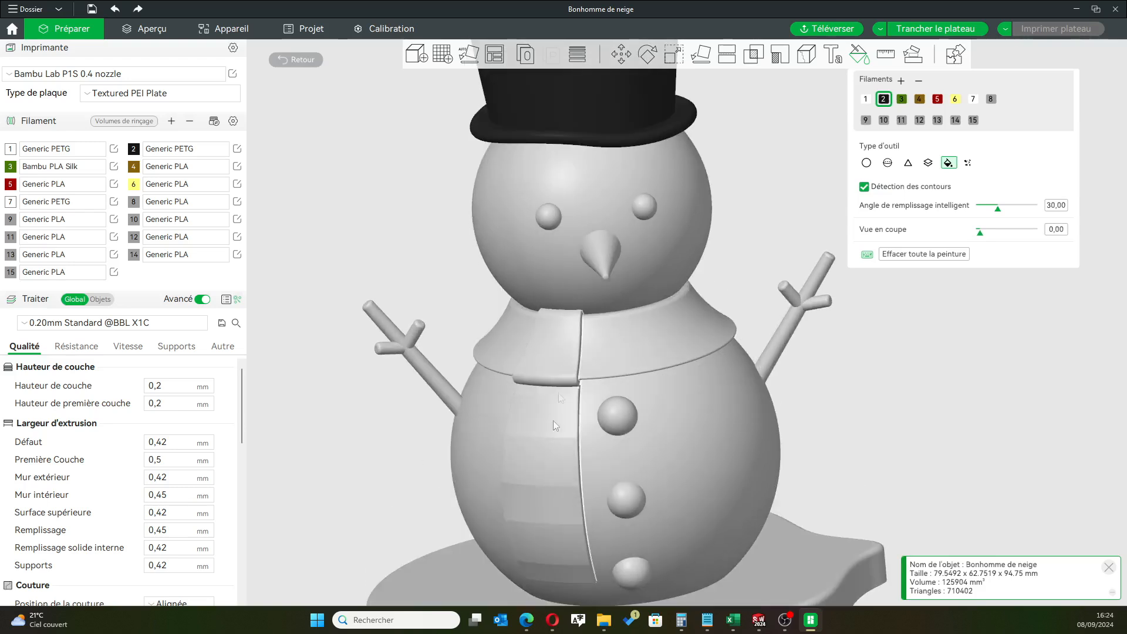
scroll(565, 538, "up", 2)
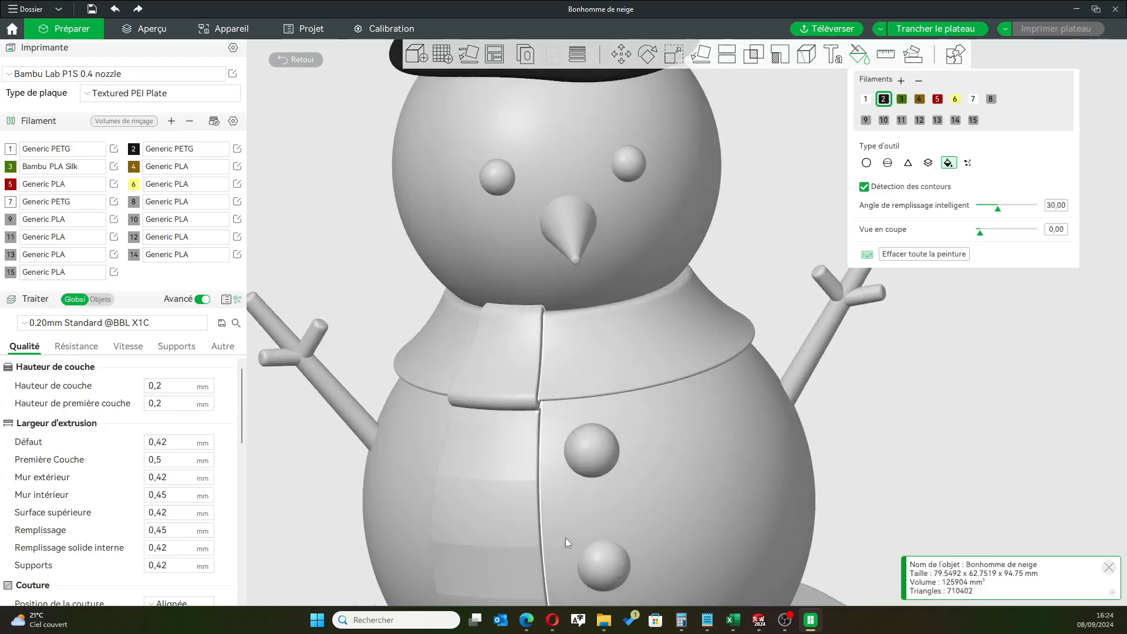
scroll(495, 491, "down", 2)
scroll(494, 490, "down", 2)
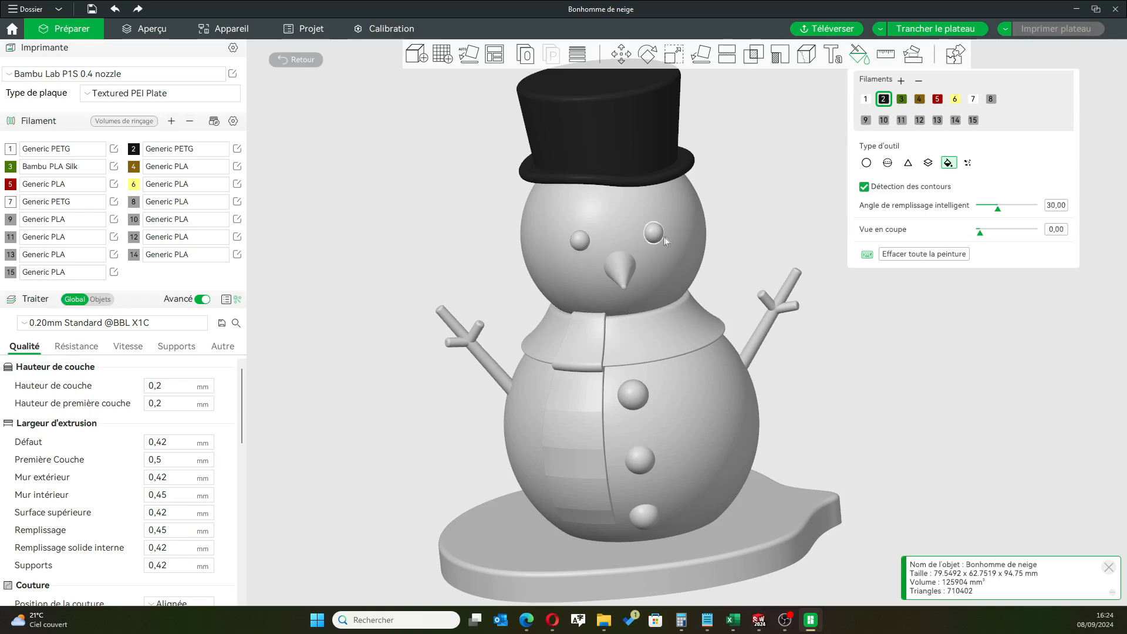
scroll(792, 377, "down", 4)
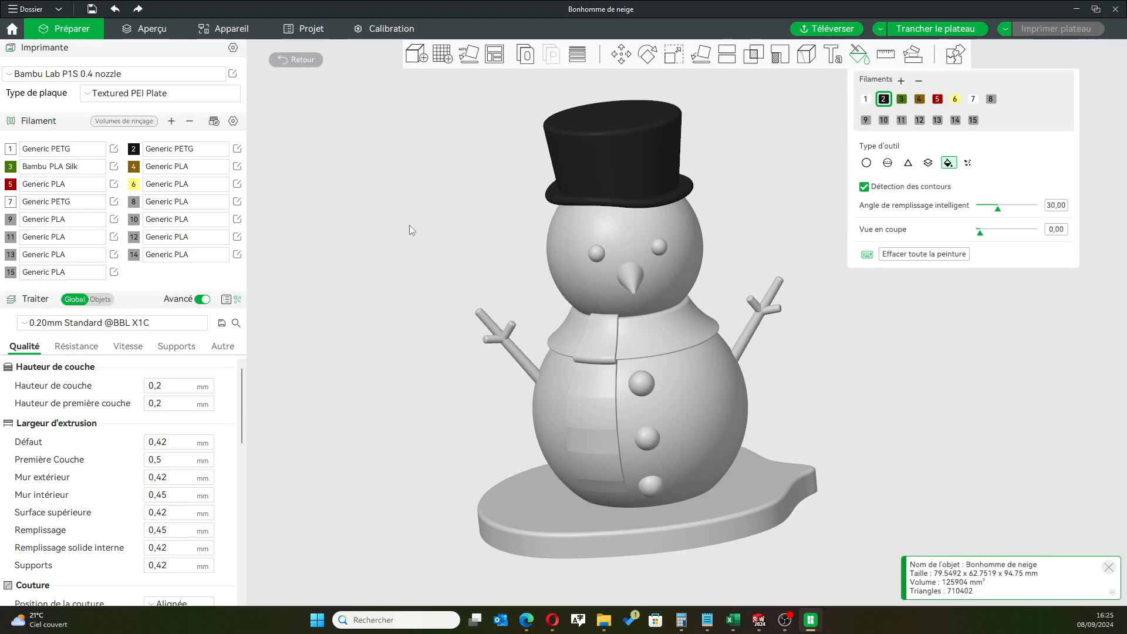
Fill both of the snowman's eyes and the three buttons on its belly with black filament 2
left_click(596, 253)
left_click(664, 244)
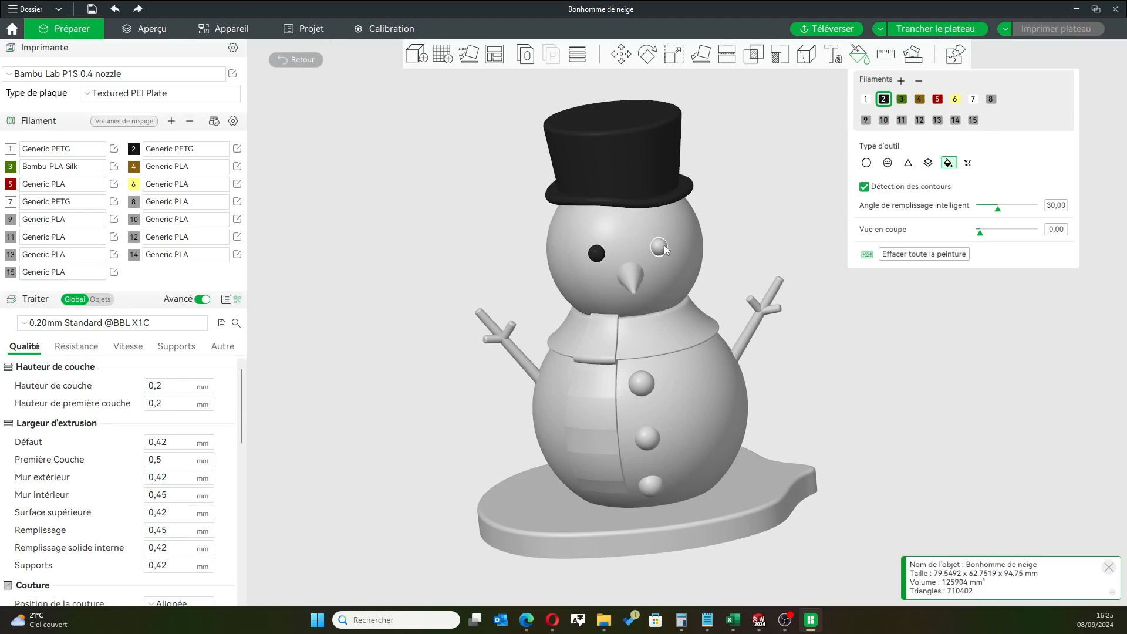
left_click(642, 389)
left_click(646, 441)
left_click(652, 486)
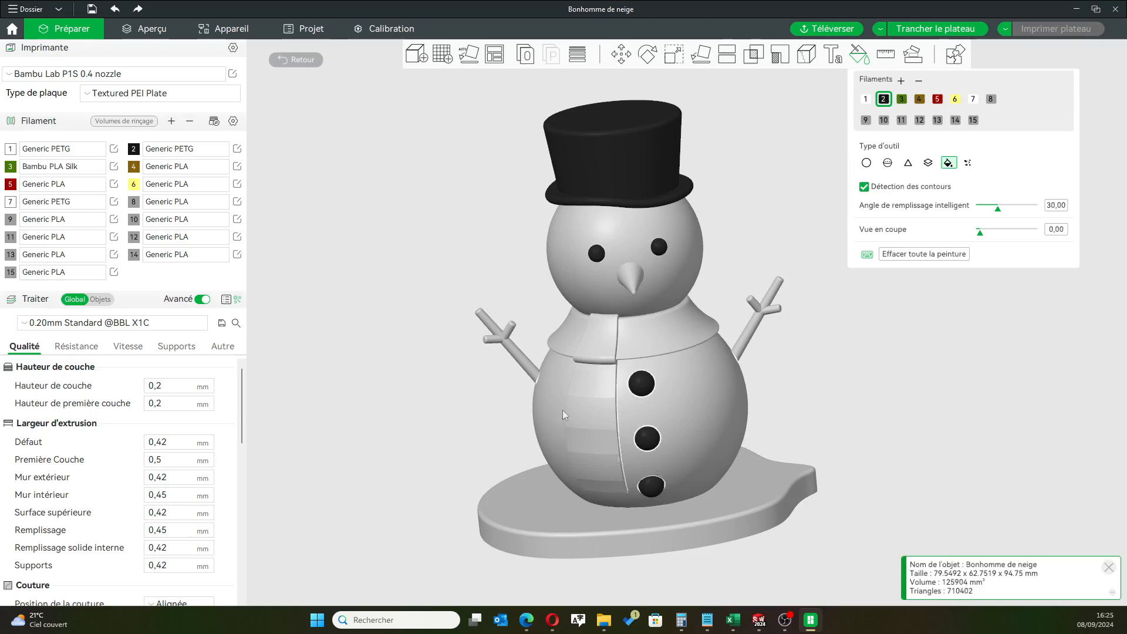
Slice the plate and view the whole sliced snowman with its purge tower
left_click(916, 29)
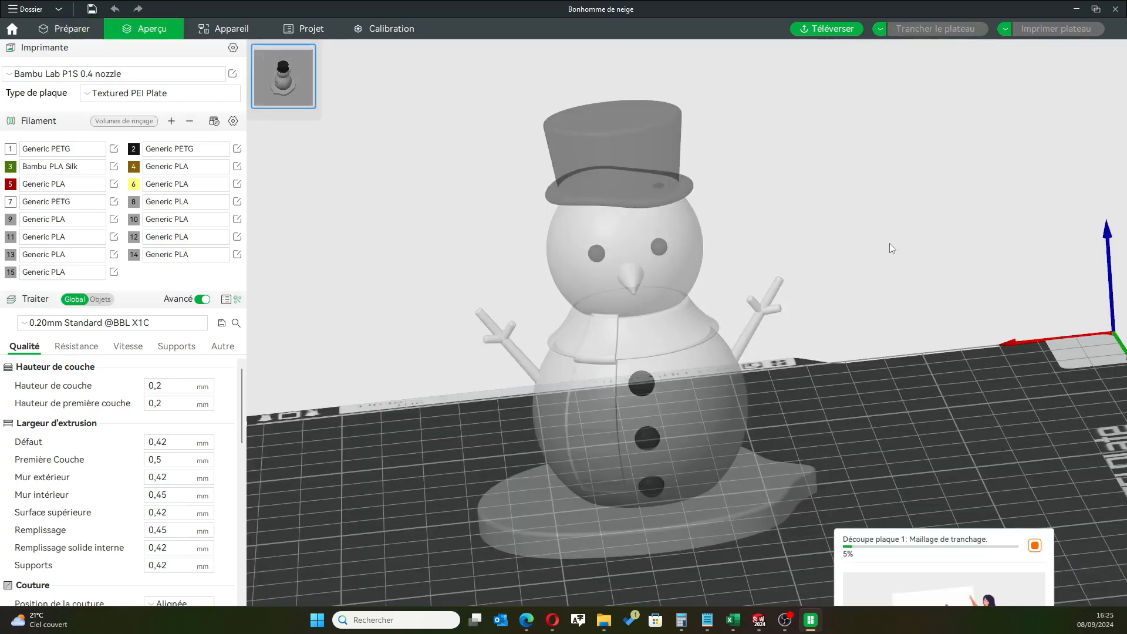
scroll(889, 243, "down", 5)
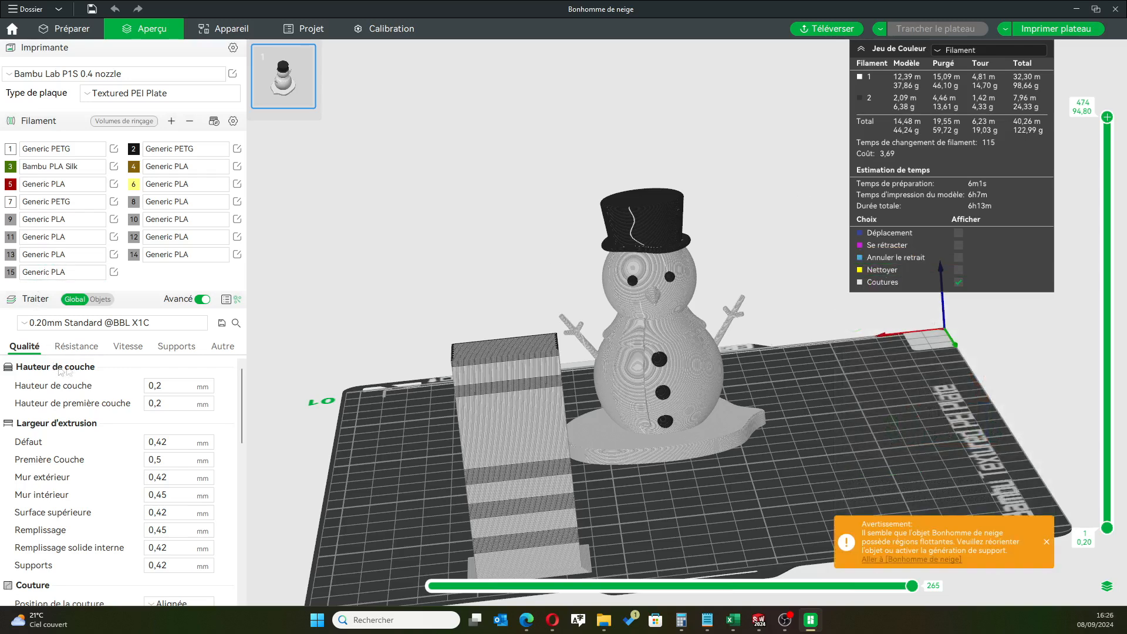
left_click(171, 326)
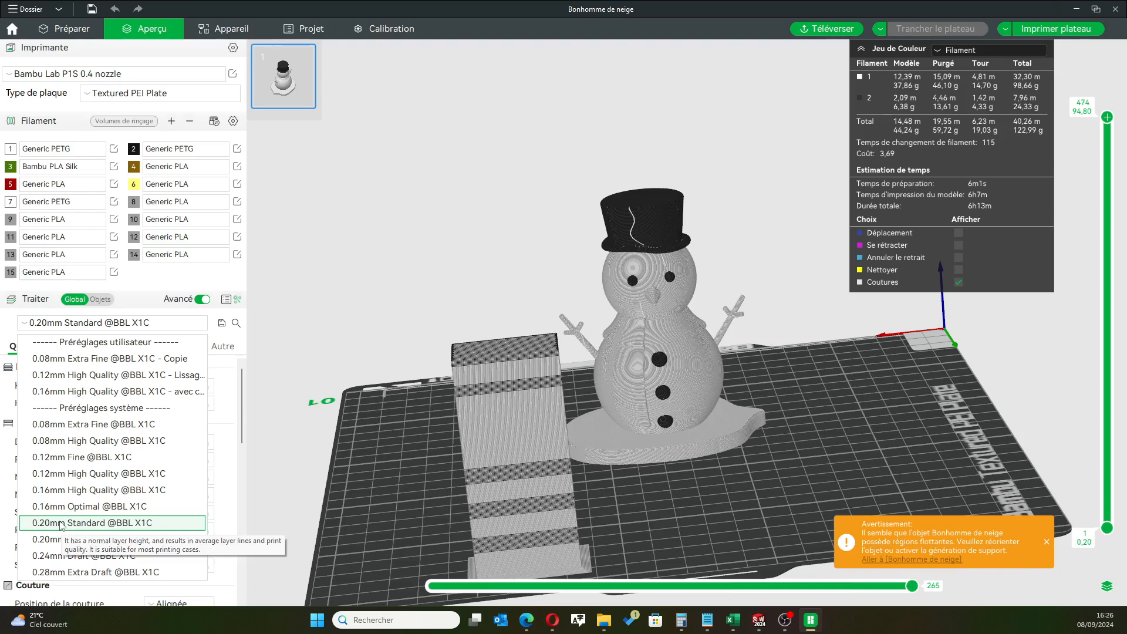
left_click(102, 376)
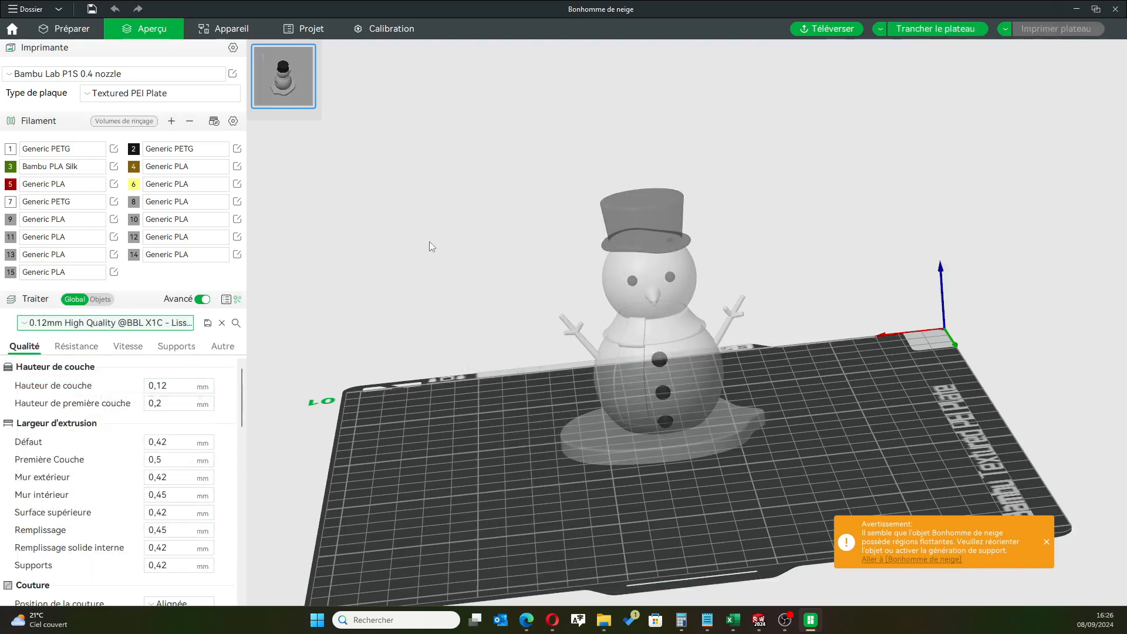
left_click(167, 347)
left_click(150, 386)
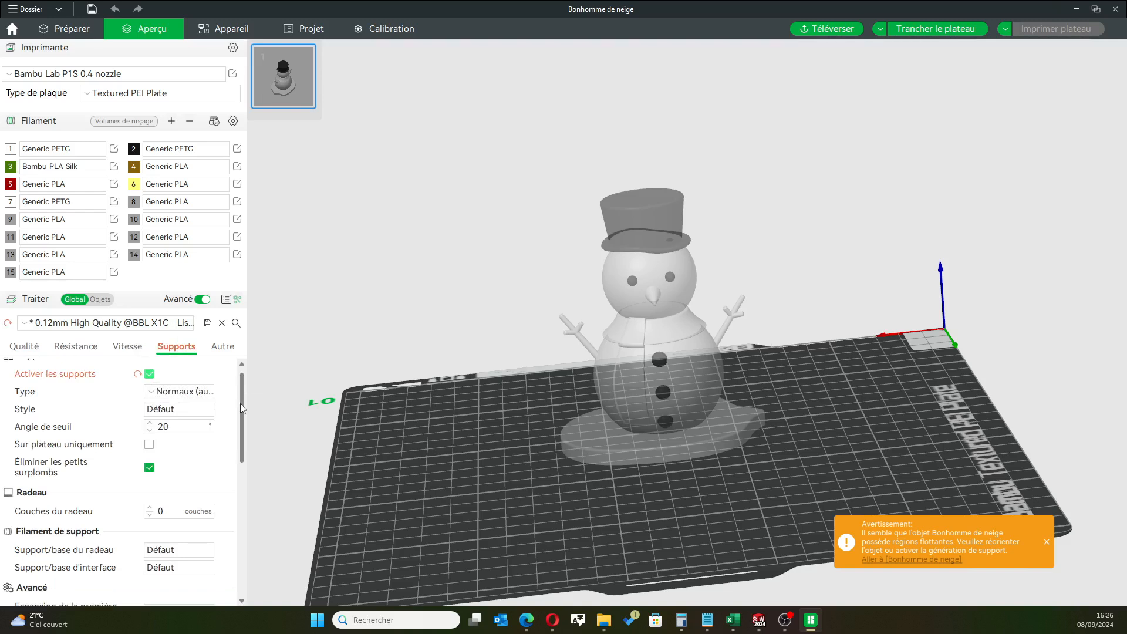
left_click(196, 390)
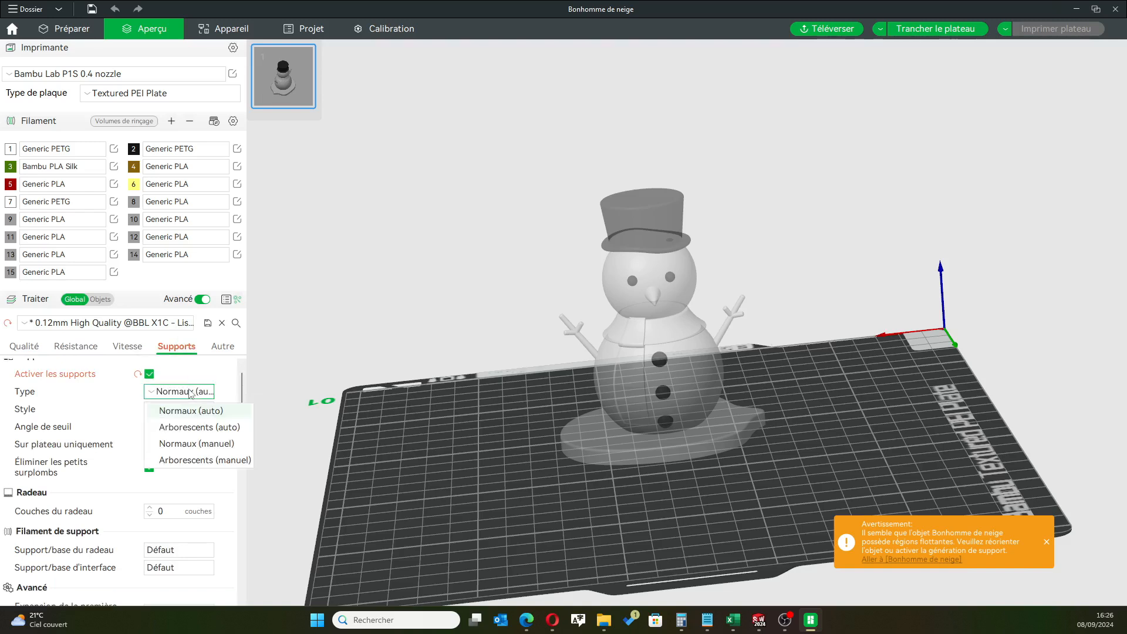
left_click(192, 427)
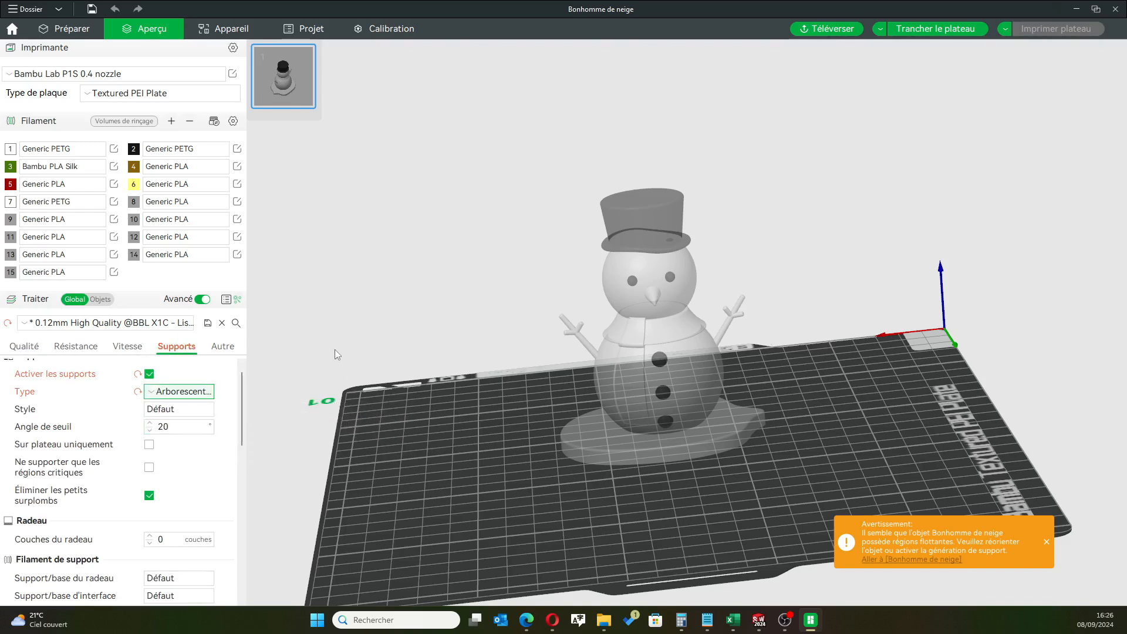
Slice the plate with the tree supports and inspect the sliced snowman up close
left_click(921, 28)
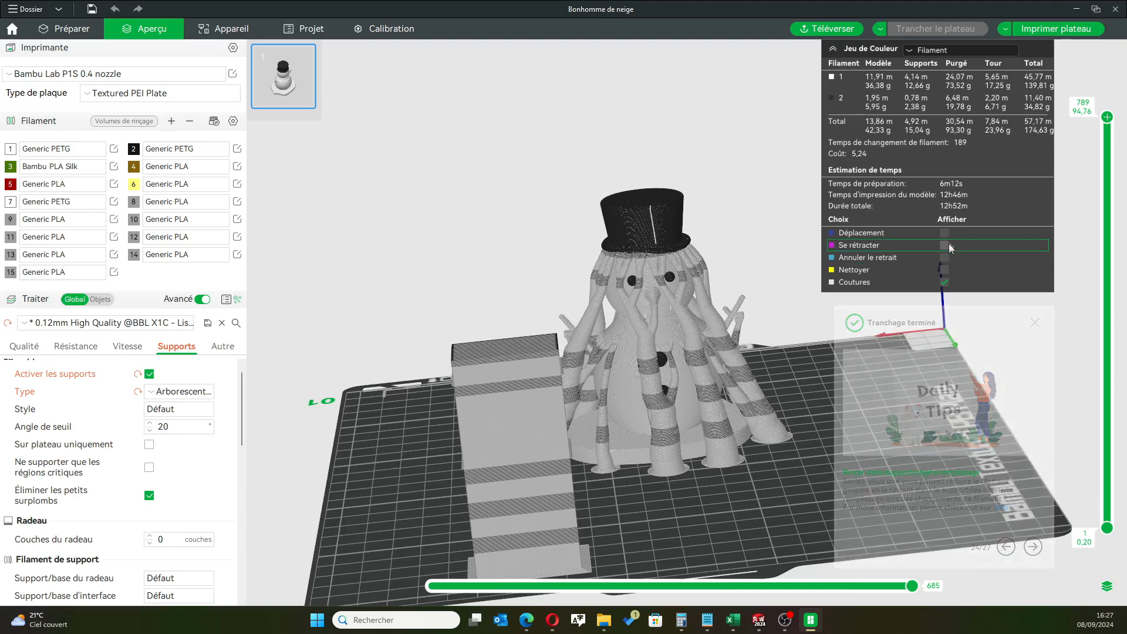
scroll(674, 313, "up", 4)
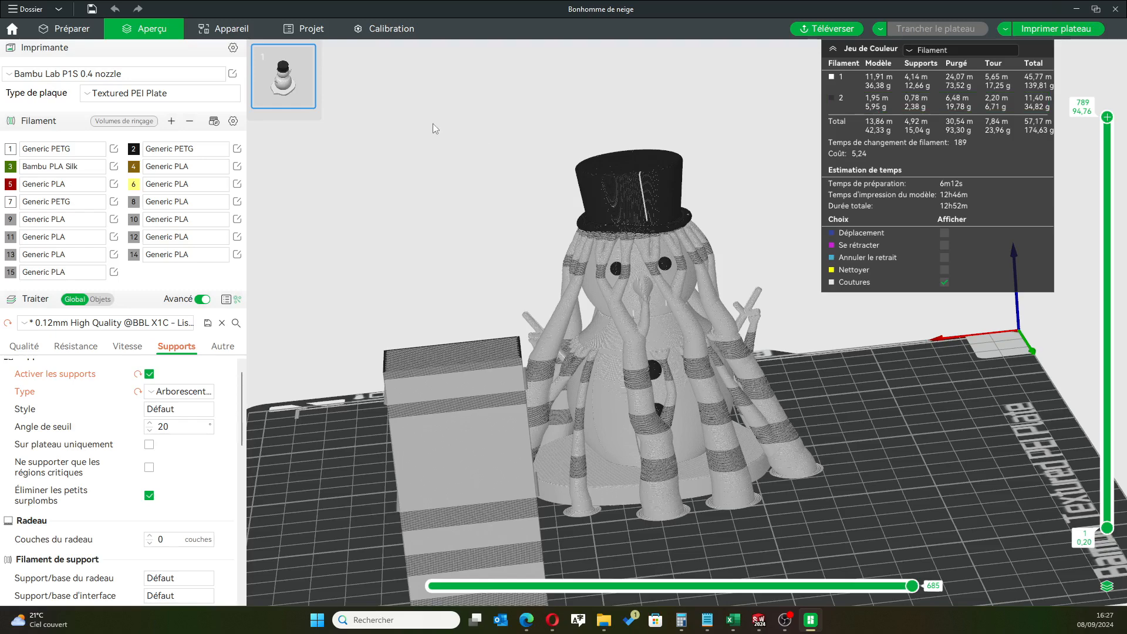
Fill the three buttons on the snowman's belly with white filament 1 in the color painting tool
left_click(64, 29)
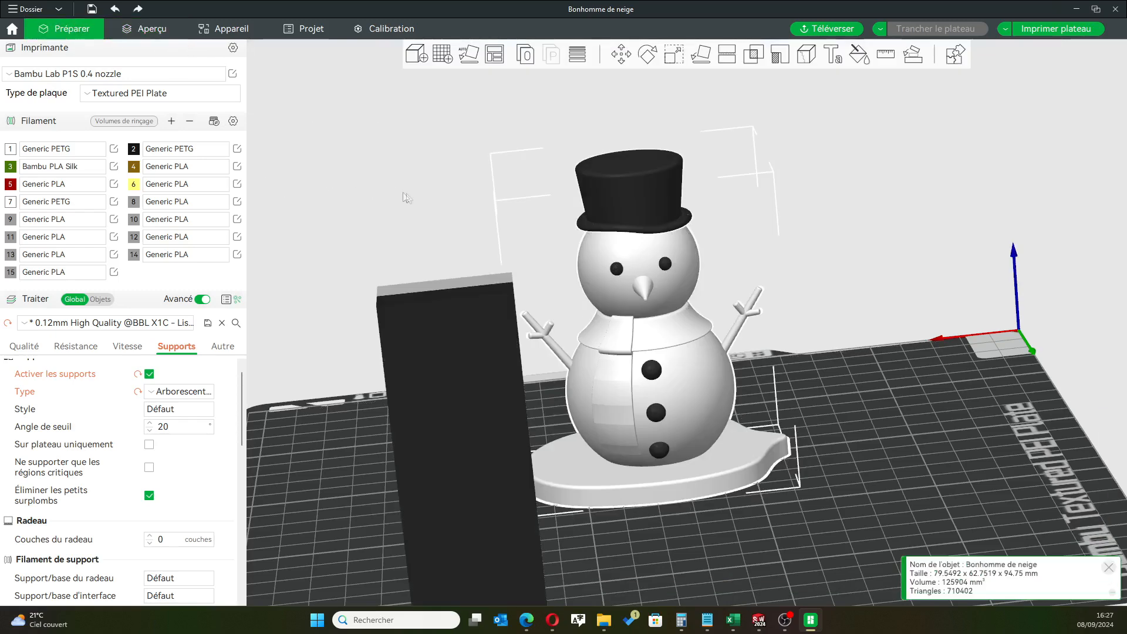
scroll(496, 226, "up", 2)
scroll(493, 223, "down", 5)
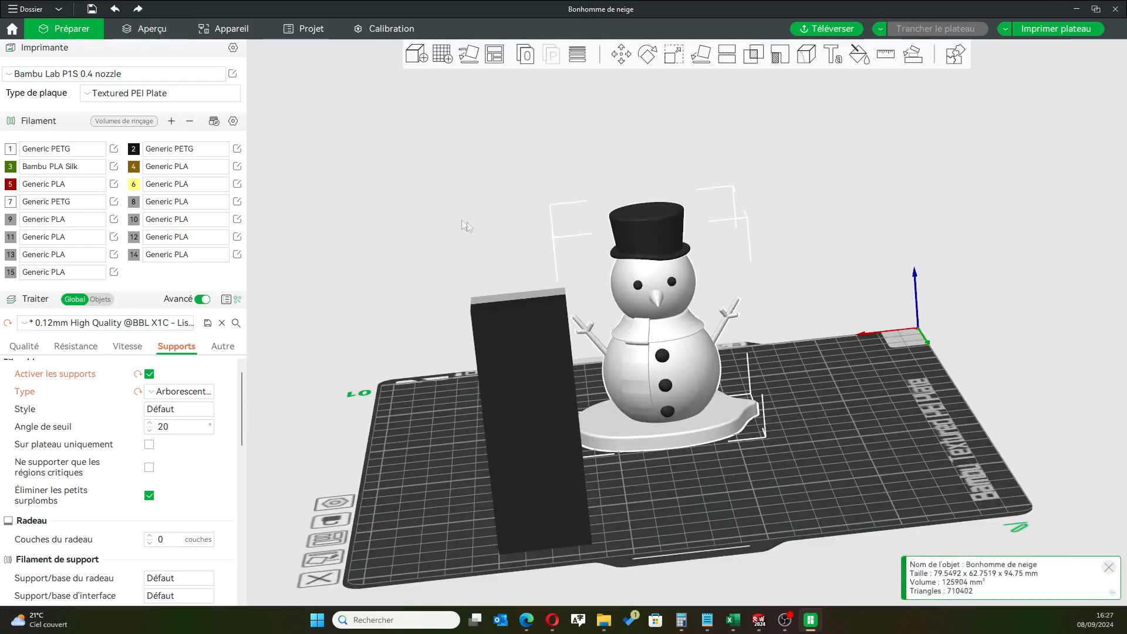
left_click(466, 227)
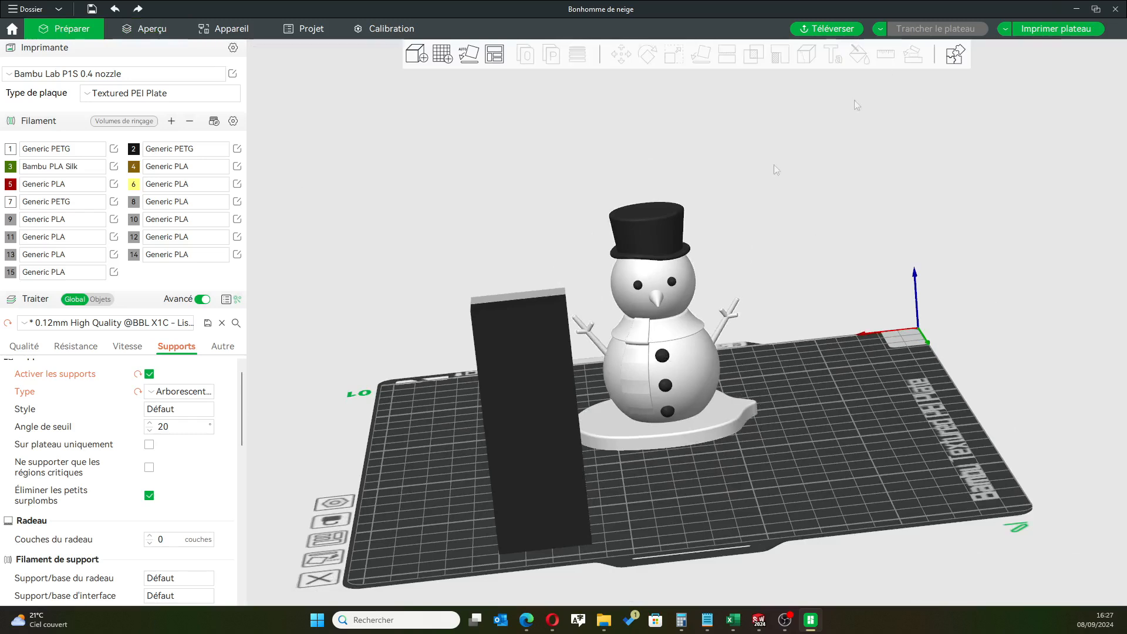
left_click(653, 281)
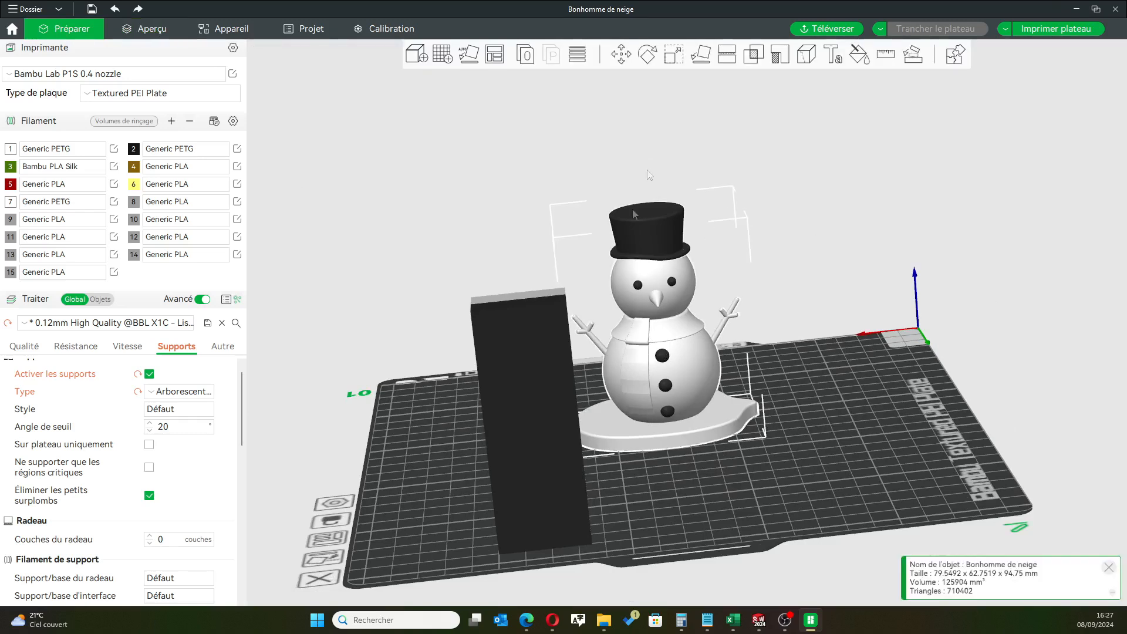
left_click(859, 54)
key("1")
left_click(662, 356)
left_click(665, 385)
left_click(667, 411)
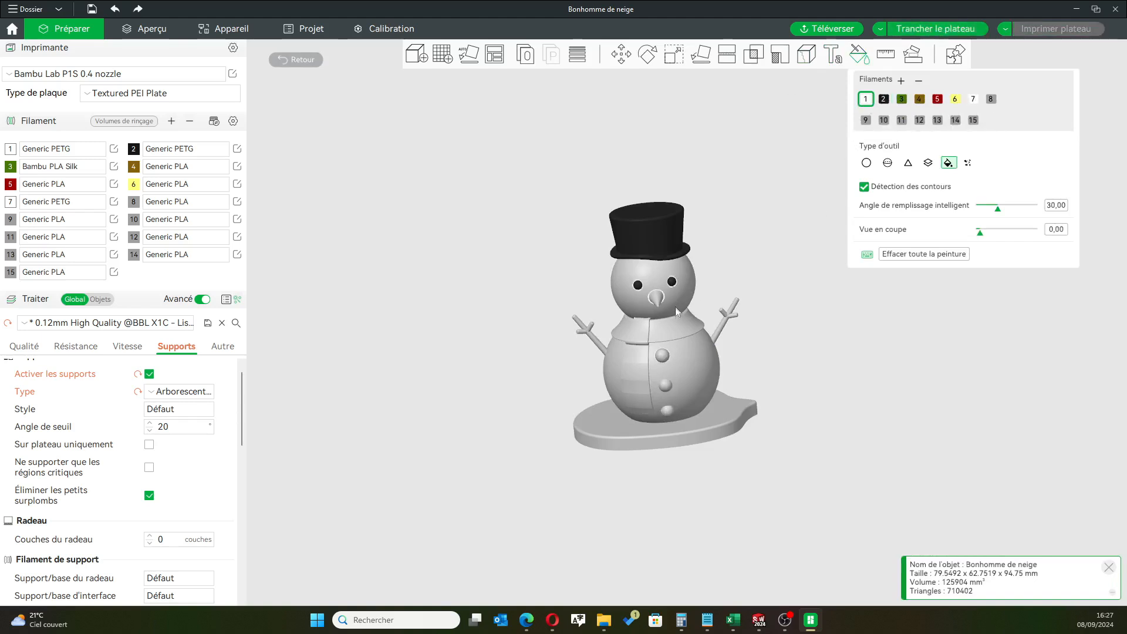
Fill both of the snowman's eyes with white filament 1 and slice the plate again
left_click(672, 282)
left_click(638, 287)
key("ctrl+r")
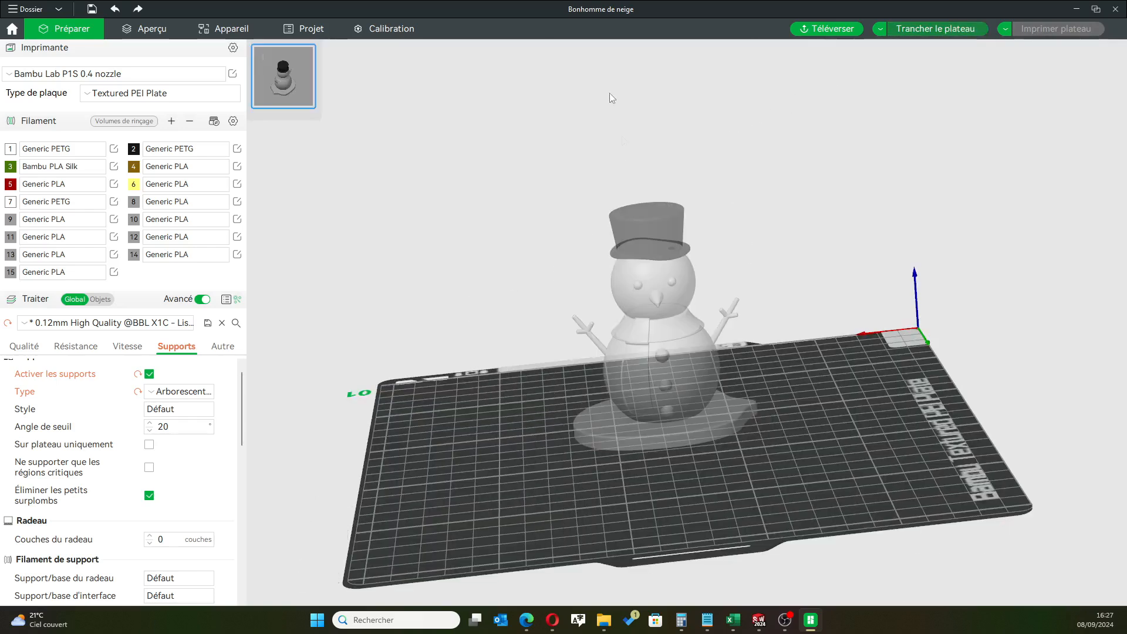